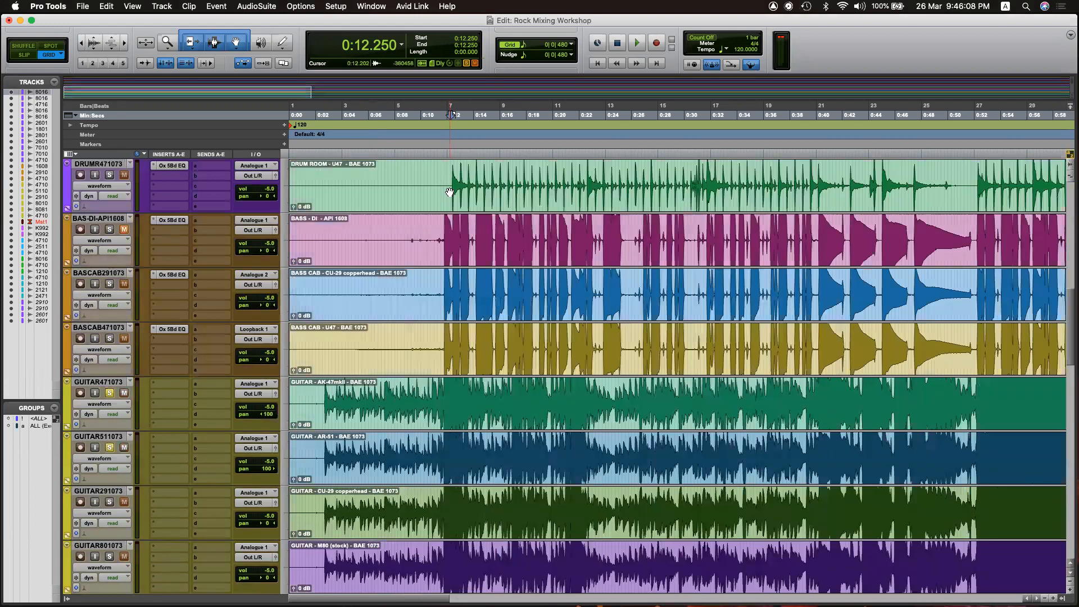
Place the playback start at 0:12.000 on the SNARE BOTTOM track.
scroll(419, 251, up, 10)
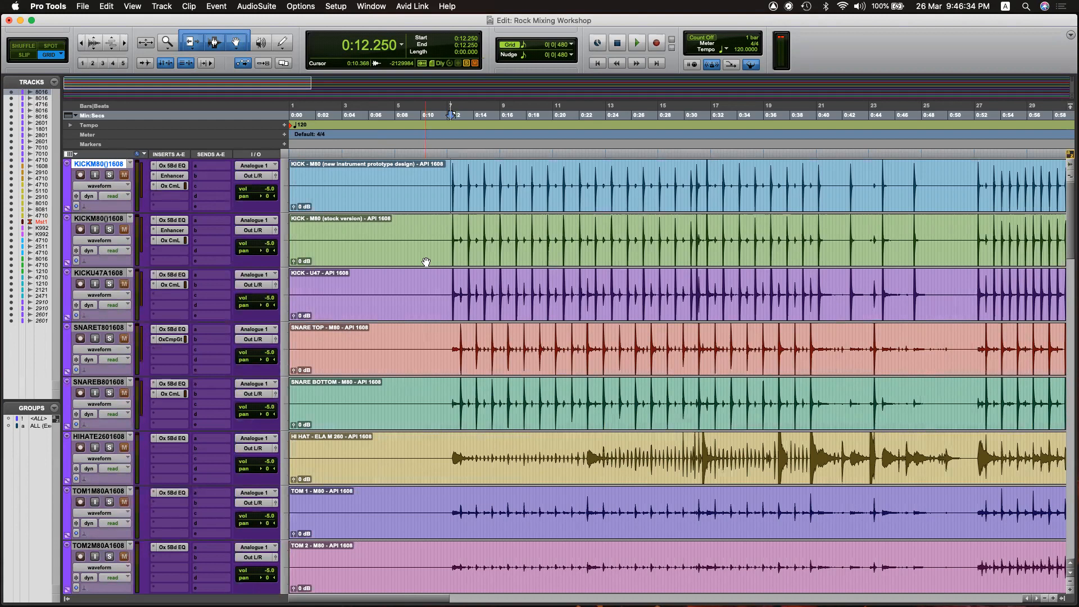
scroll(438, 257, down, 3)
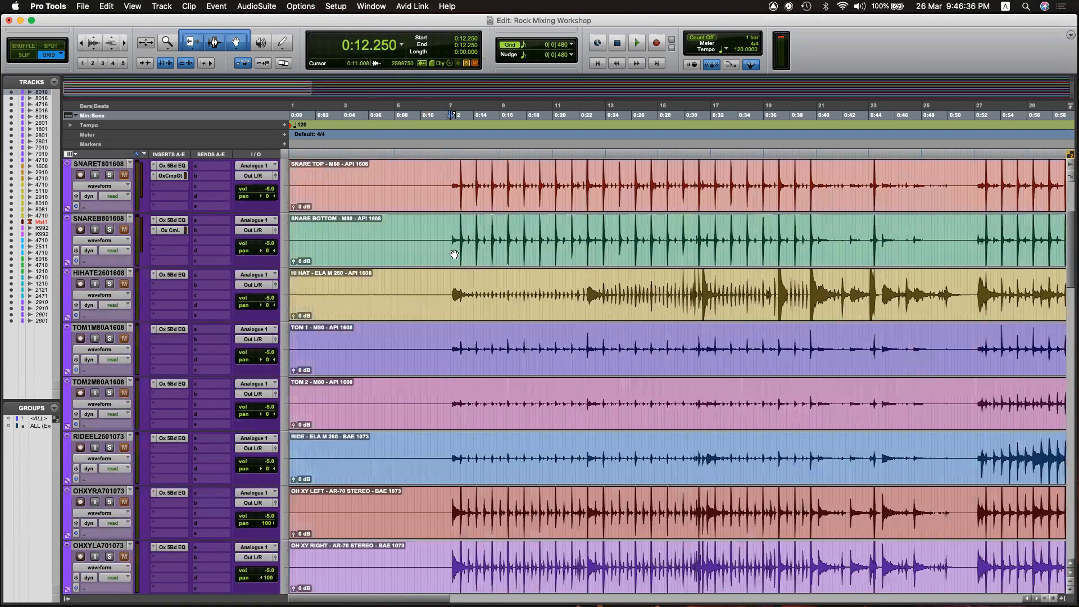
click(452, 254)
Turn off solo on the GUITAR471073 (AK-47) and GUITAR511073 tracks and audition the mix from 0:12.000.
scroll(447, 261, down, 3)
scroll(444, 266, down, 4)
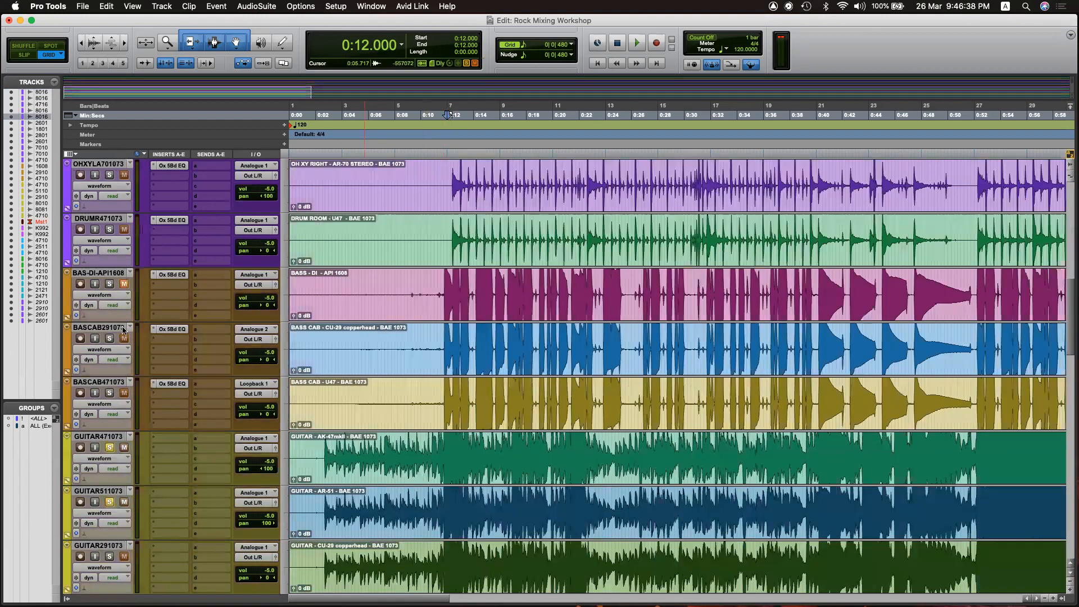
click(109, 447)
click(109, 501)
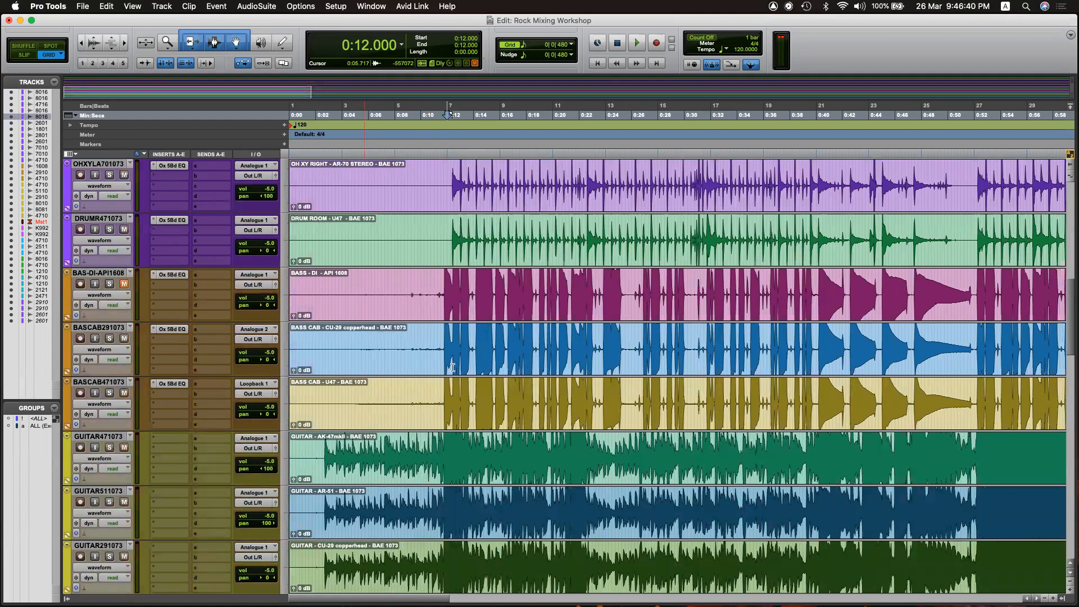
key(space)
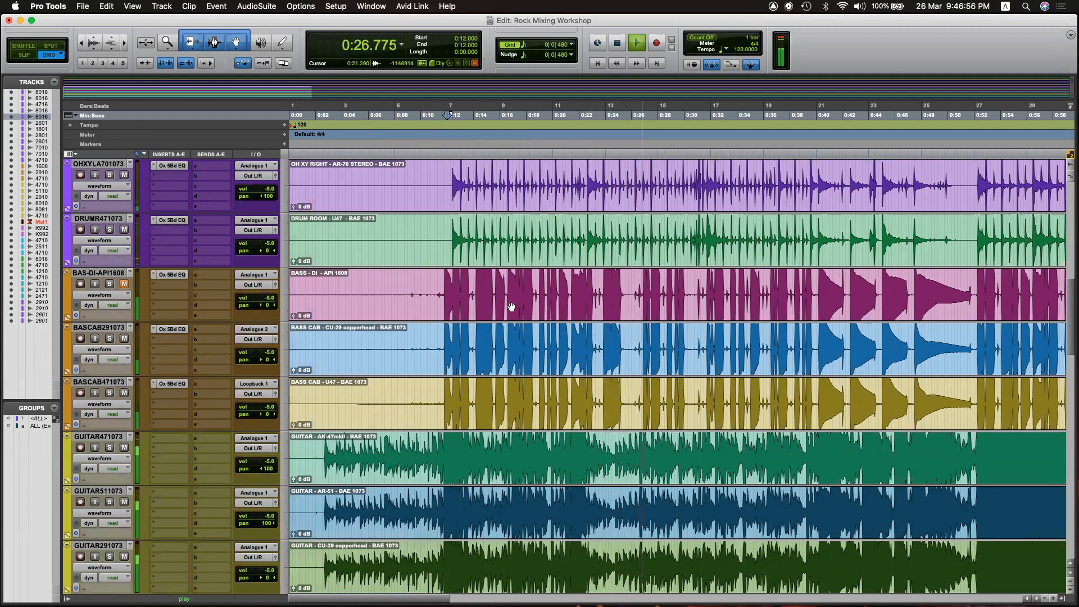
key(space)
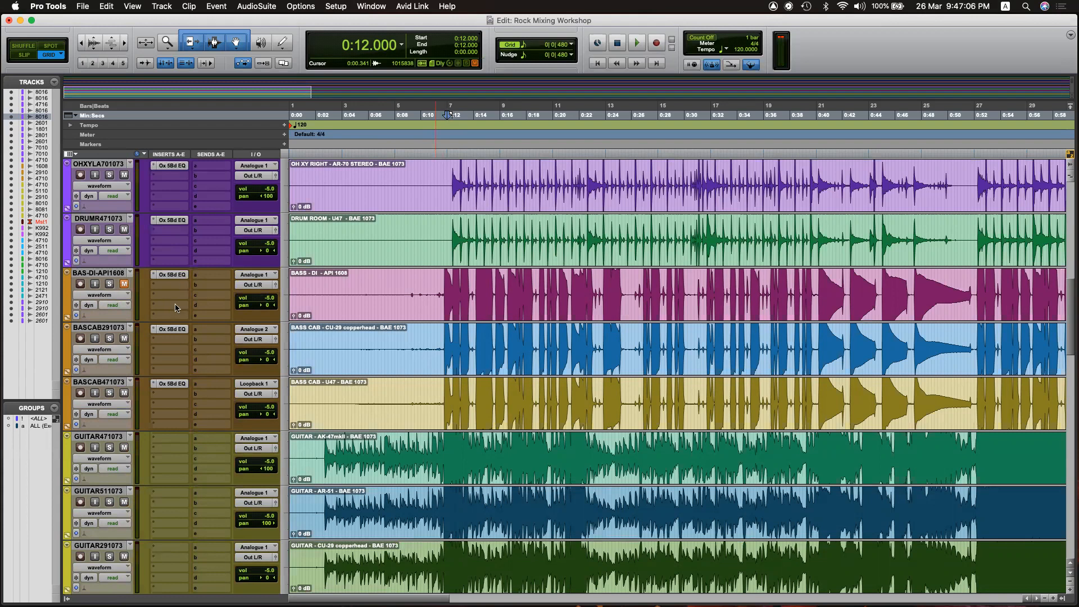
Audition the mix from 0:12.000 with the BASCAB291073 and BASCAB471073 tracks muted, and turn the mute on BASCAB471073 back off.
click(124, 338)
click(124, 392)
key(space)
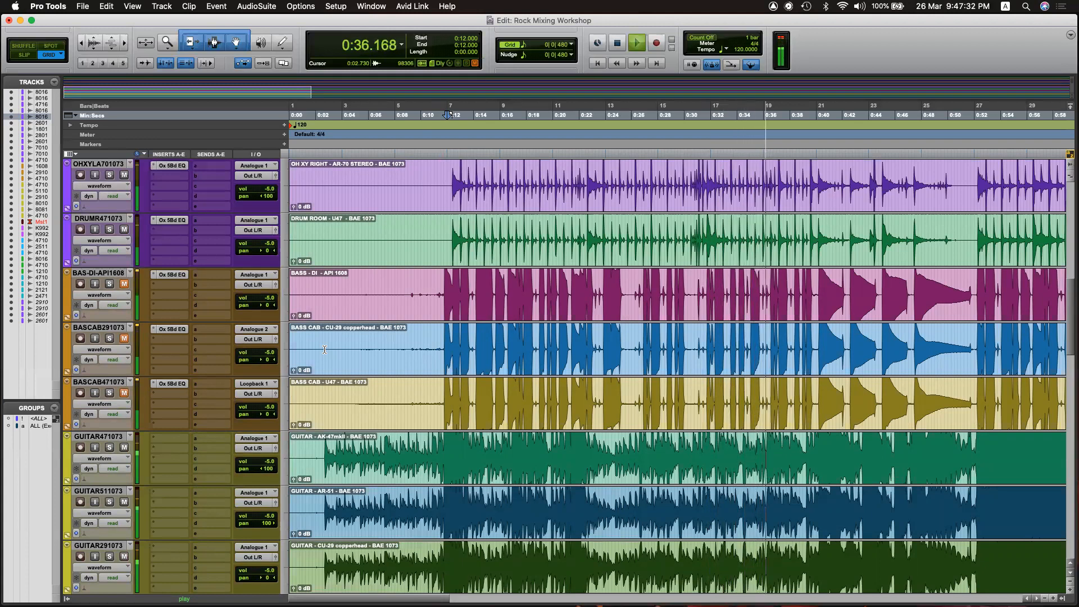
key(space)
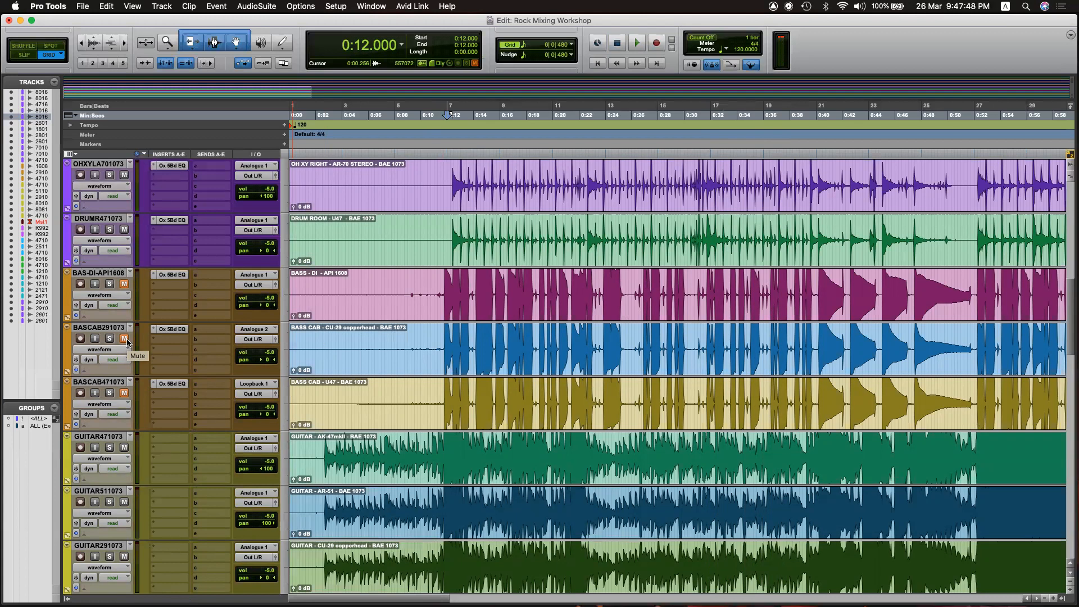
click(125, 392)
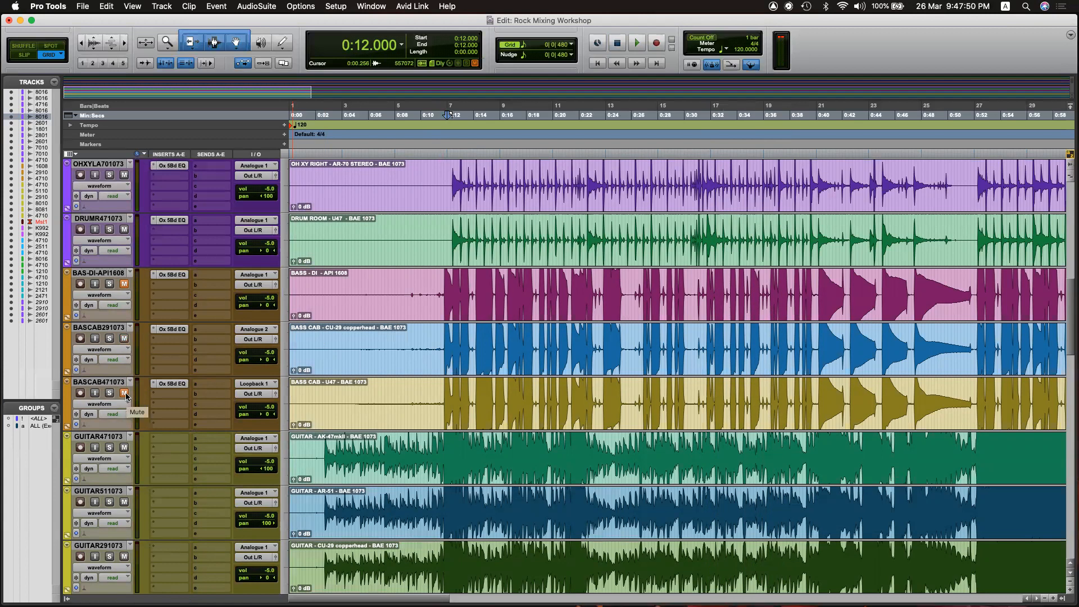
scroll(361, 379, down, 5)
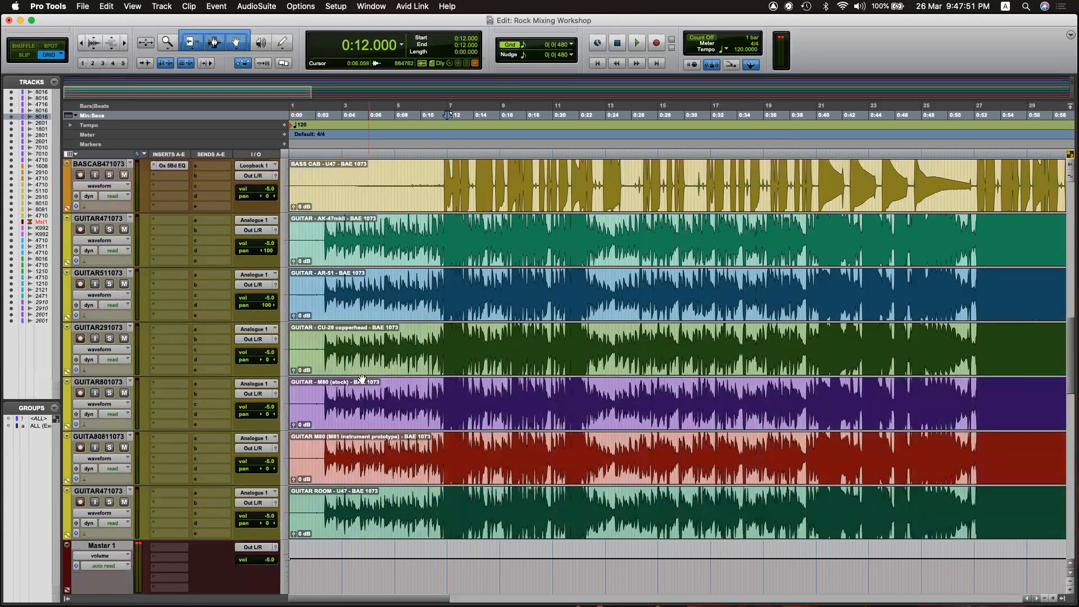
click(322, 221)
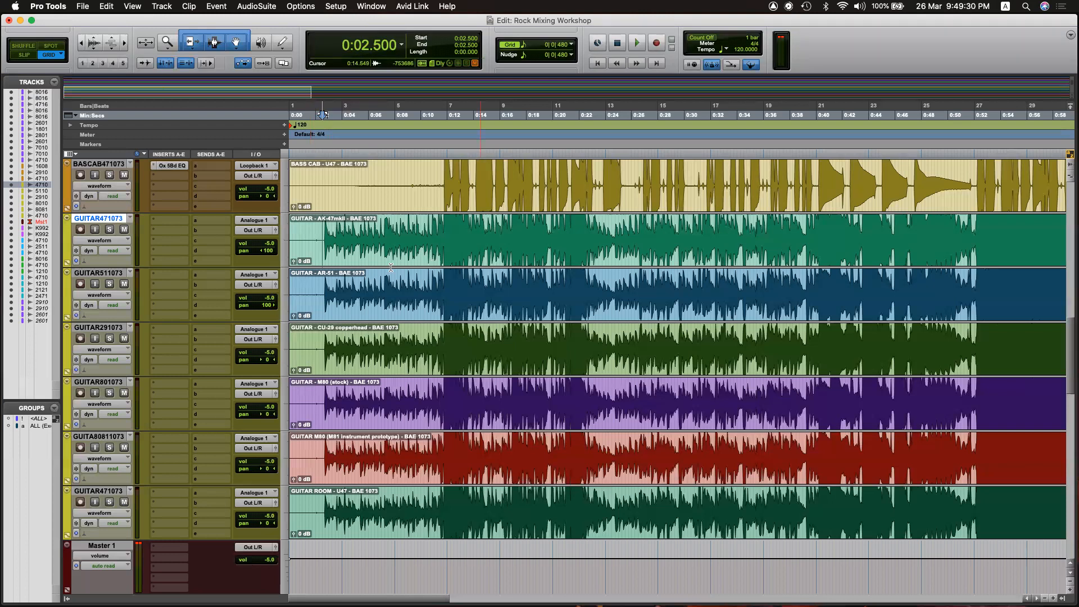
drag(320, 246, 594, 386)
click(579, 305)
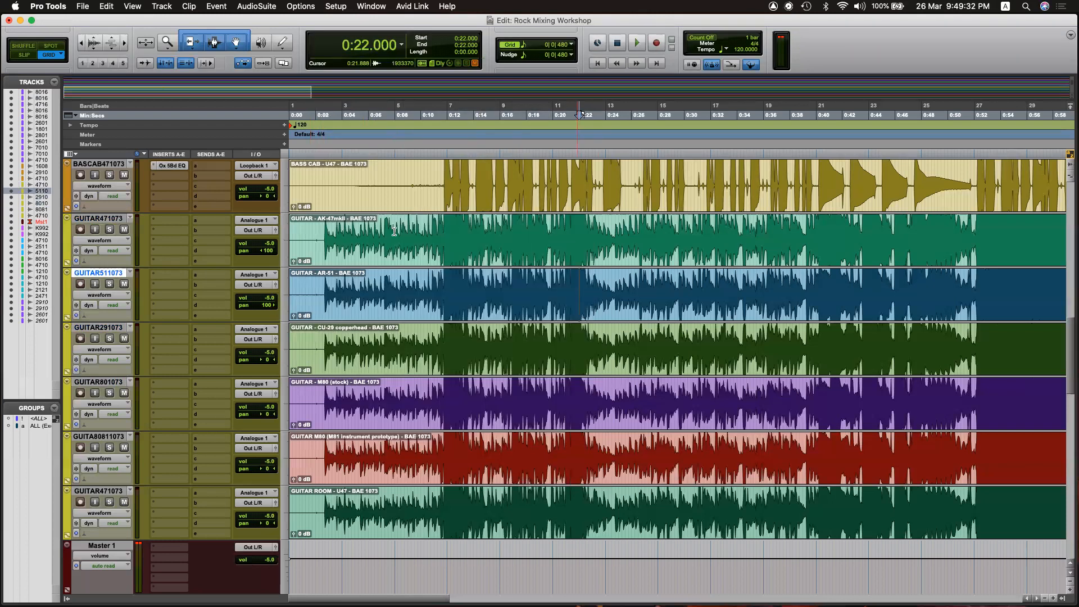
drag(353, 230, 382, 231)
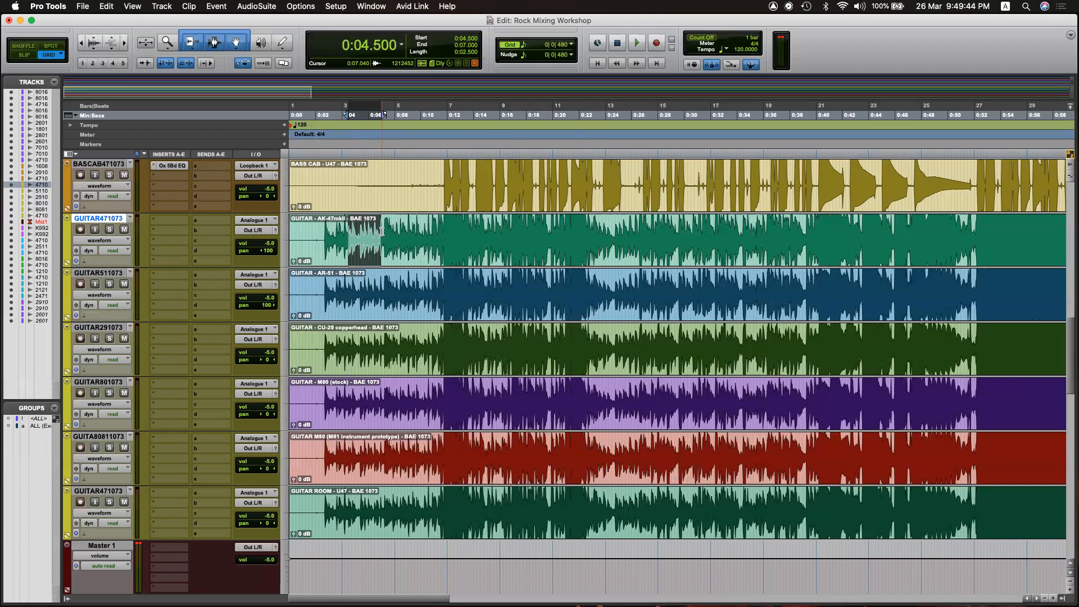
click(382, 231)
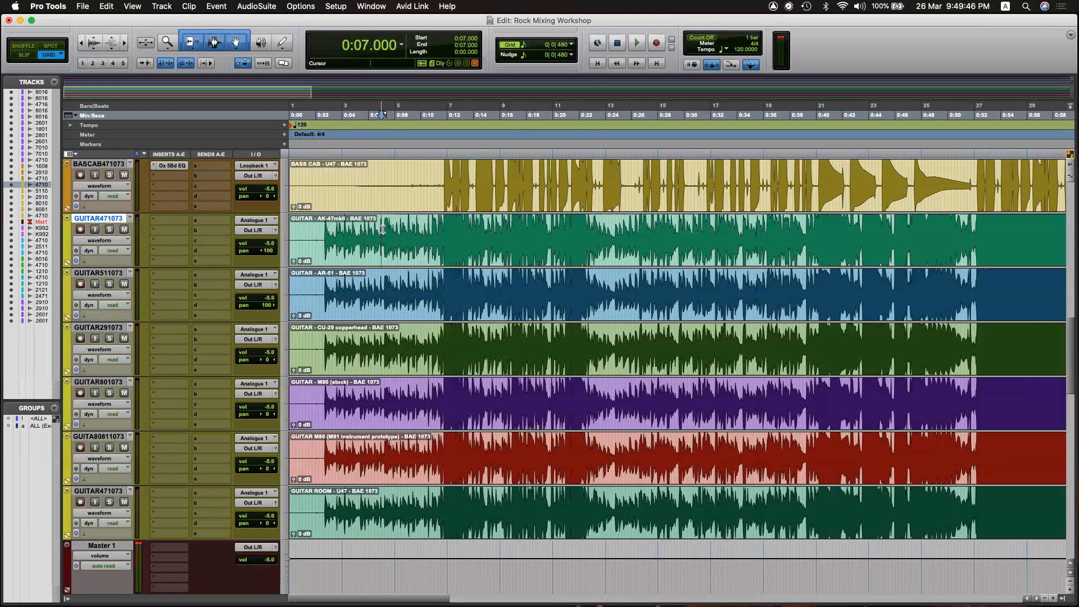
Solo the AK-47mkII guitar track and audition it from 0:02.500.
click(324, 234)
click(110, 230)
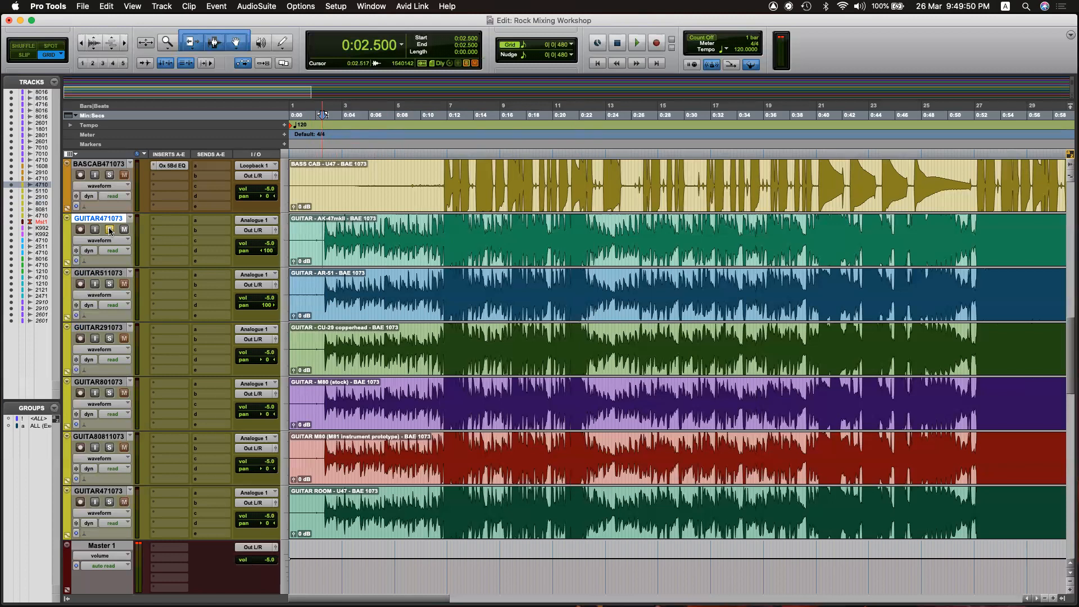
key(space)
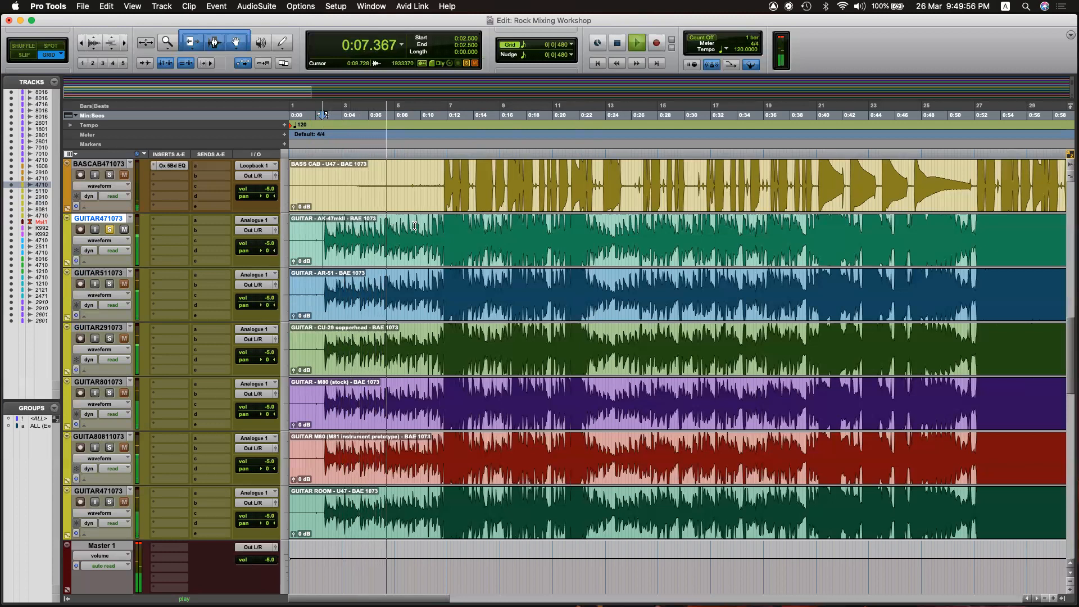
key(space)
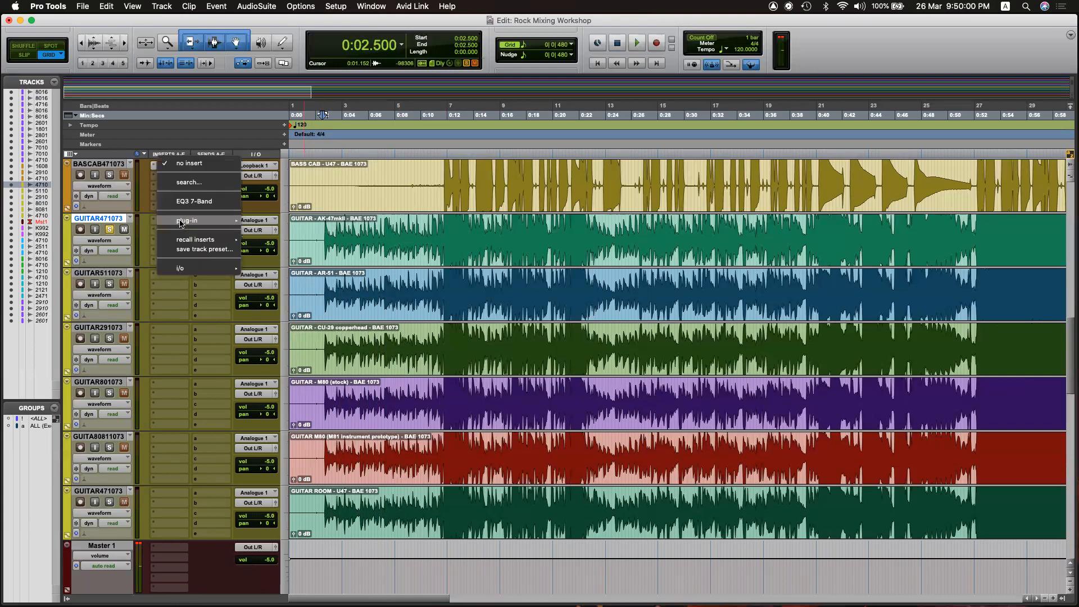
Insert the Eleven MK II (mono) harmonic plug-in in the first insert slot of the AK-47mkII guitar track.
click(181, 221)
mouse_move(182, 222)
mouse_move(304, 320)
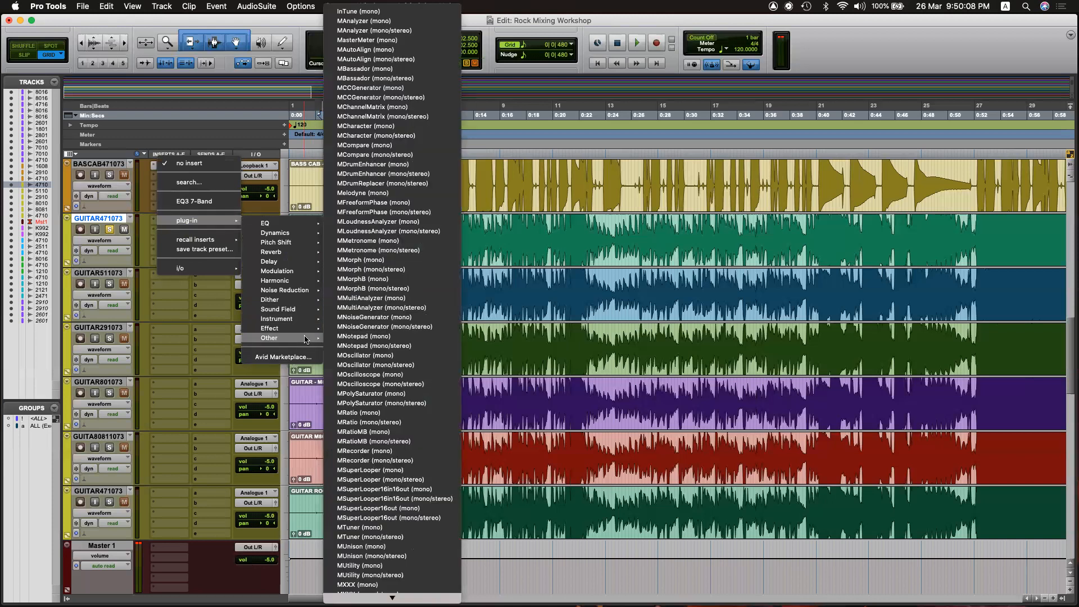
scroll(446, 373, down, 3)
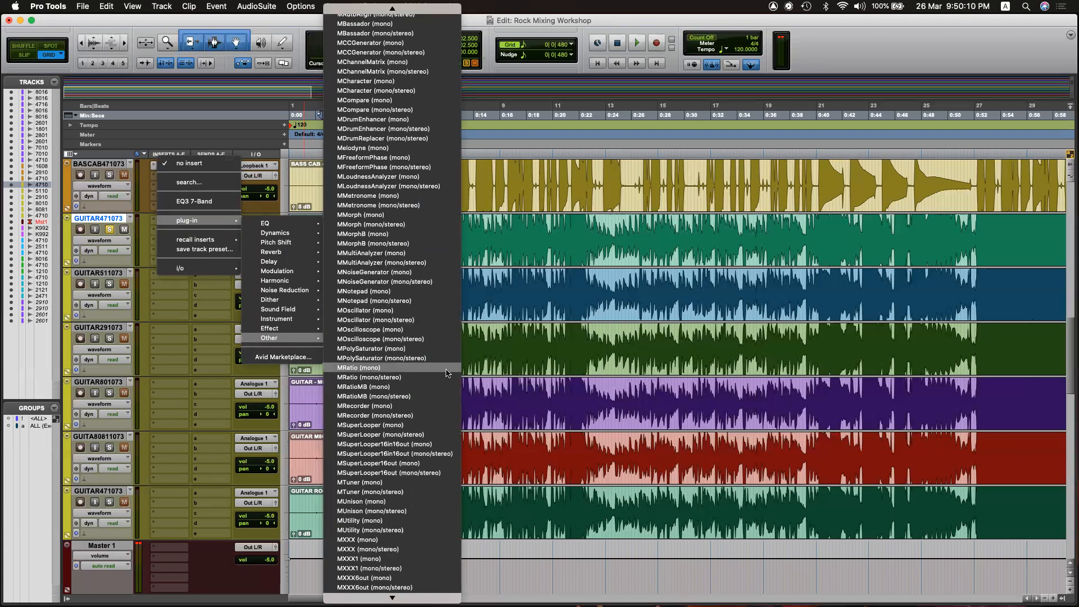
scroll(447, 373, down, 2)
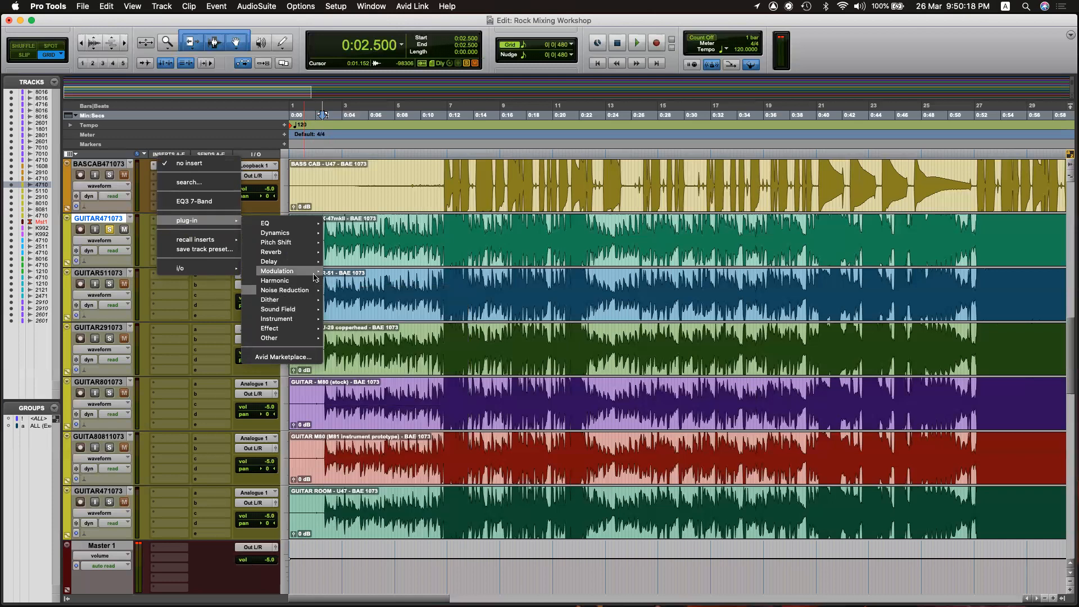
mouse_move(317, 283)
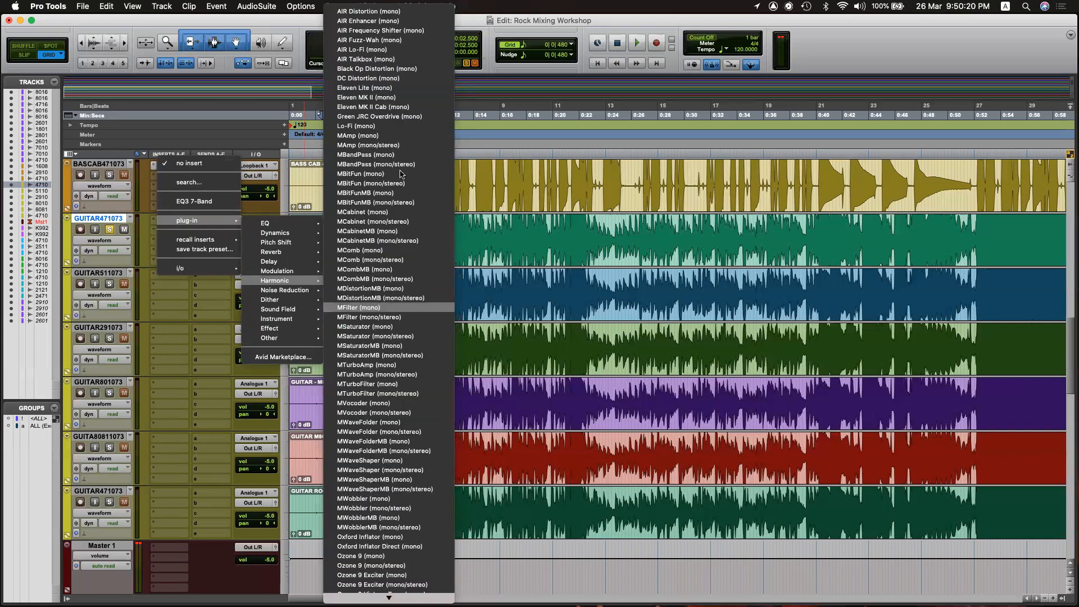
click(412, 99)
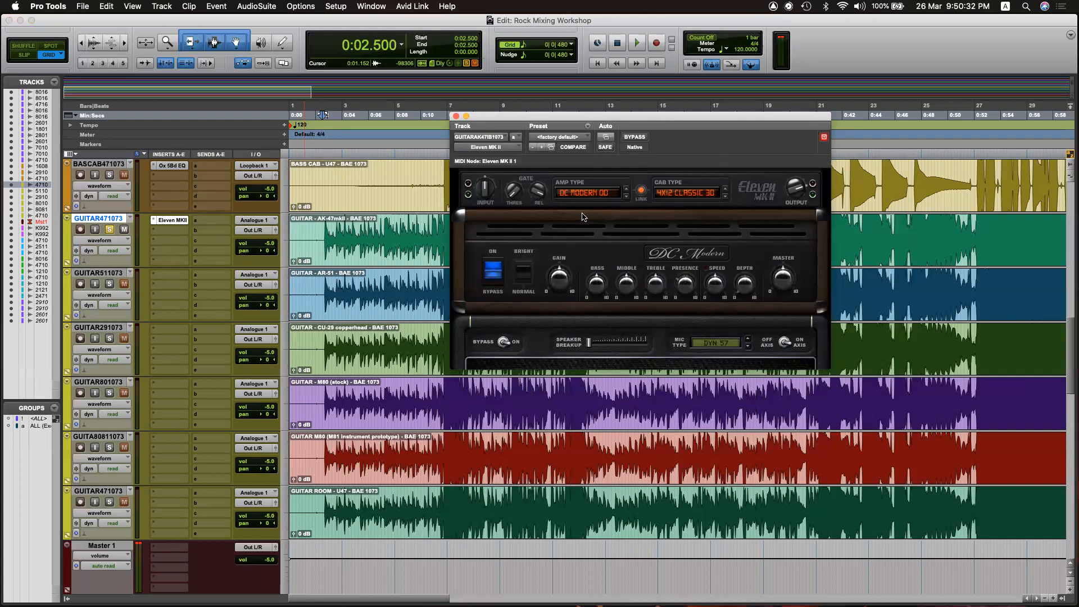
drag(581, 118, 560, 106)
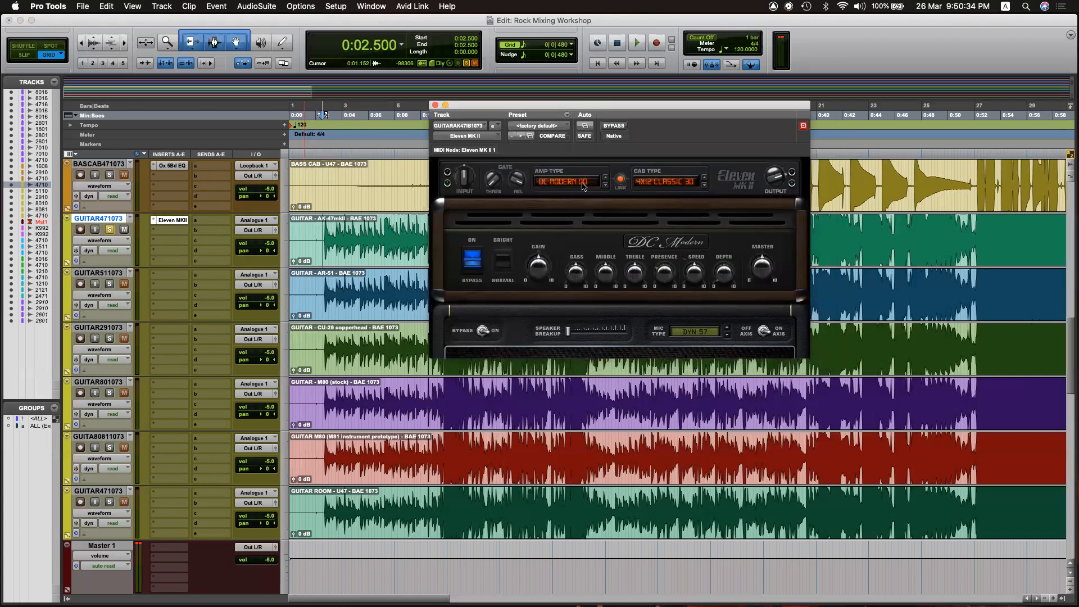
Load the DC Vintage Crunch preset in Eleven MK II and audition the guitar from 0:02.500.
click(559, 126)
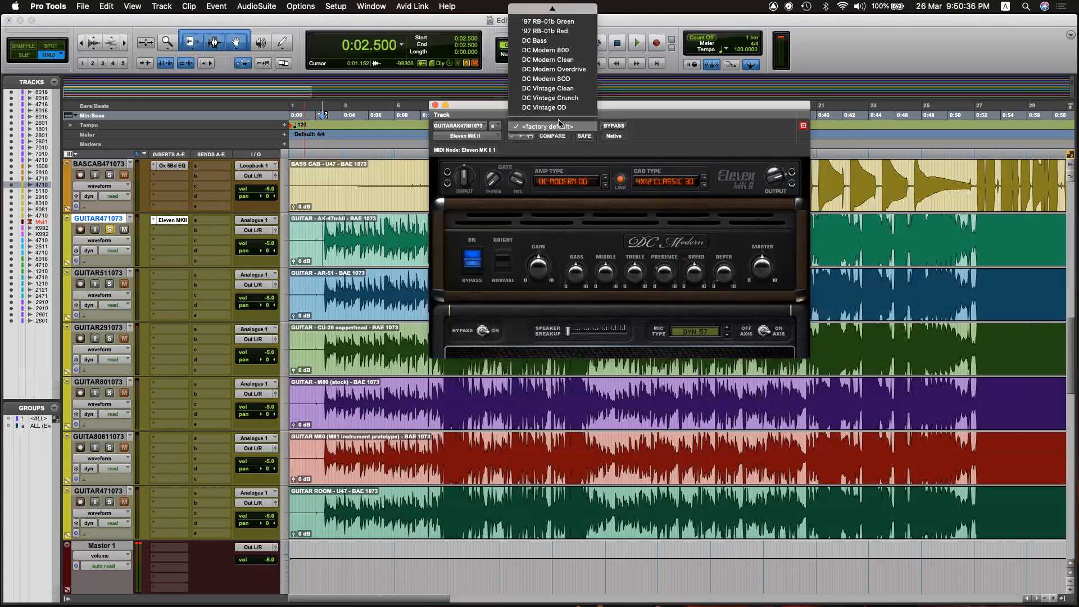
scroll(567, 123, up, 3)
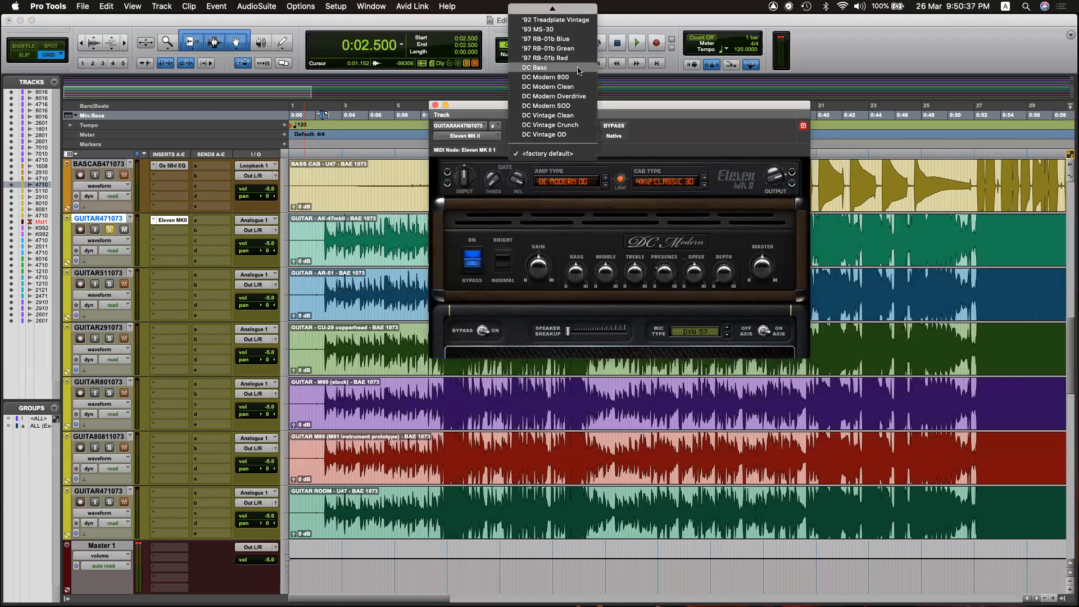
click(581, 124)
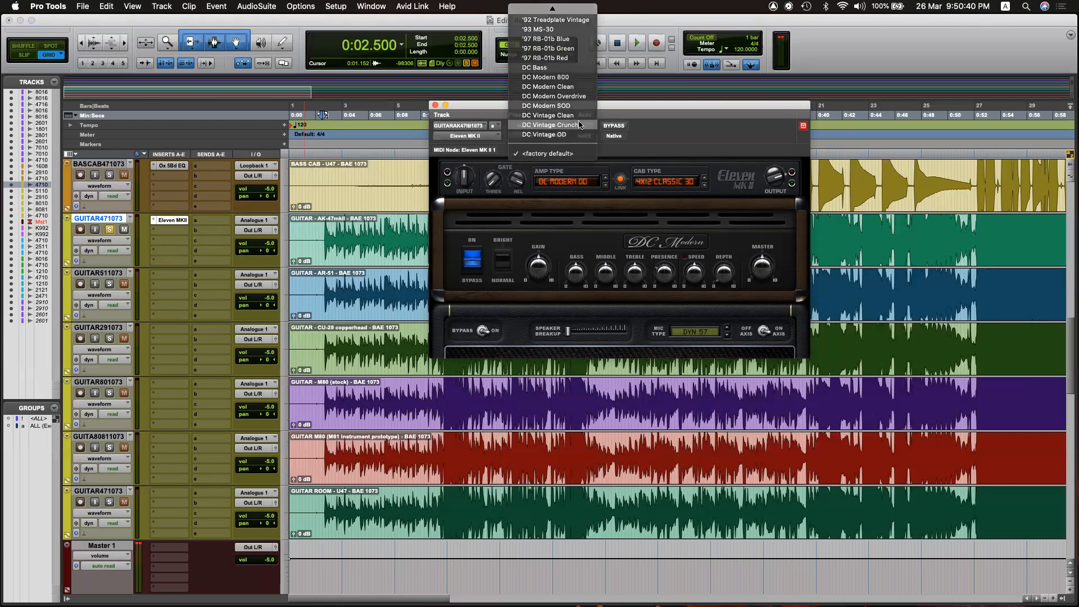
key(space)
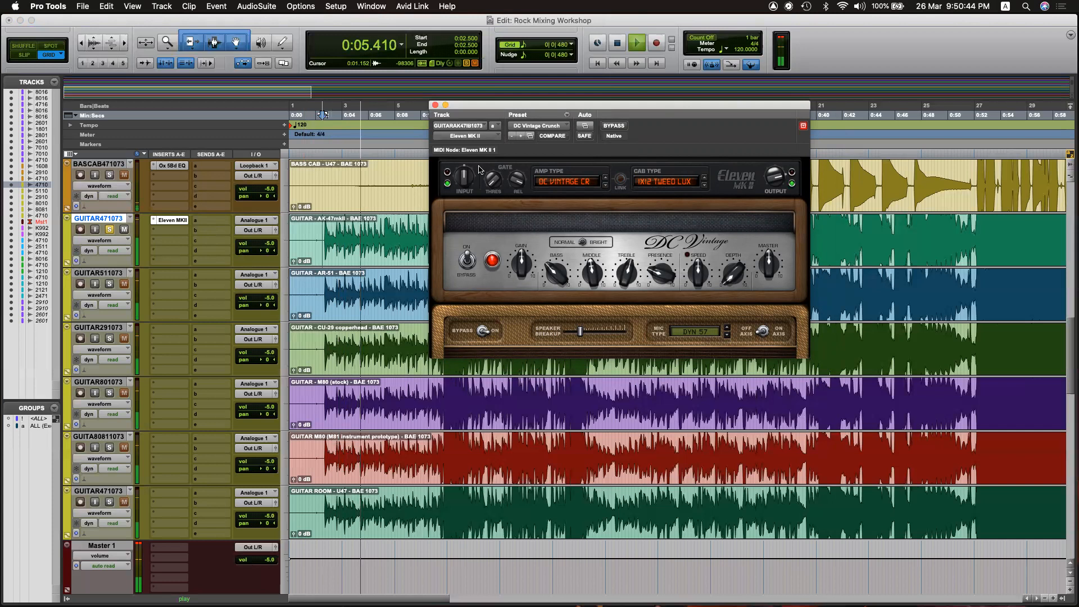
drag(631, 142, 777, 230)
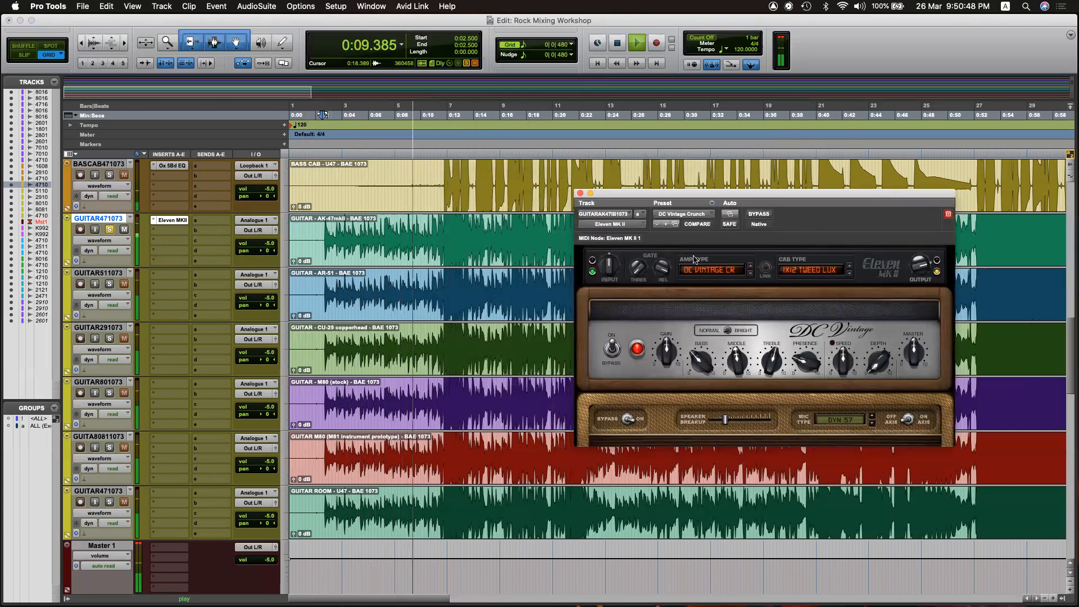
key(space)
Load the DC Vintage OD preset in Eleven MK II and audition the guitar from 0:02.500.
click(708, 214)
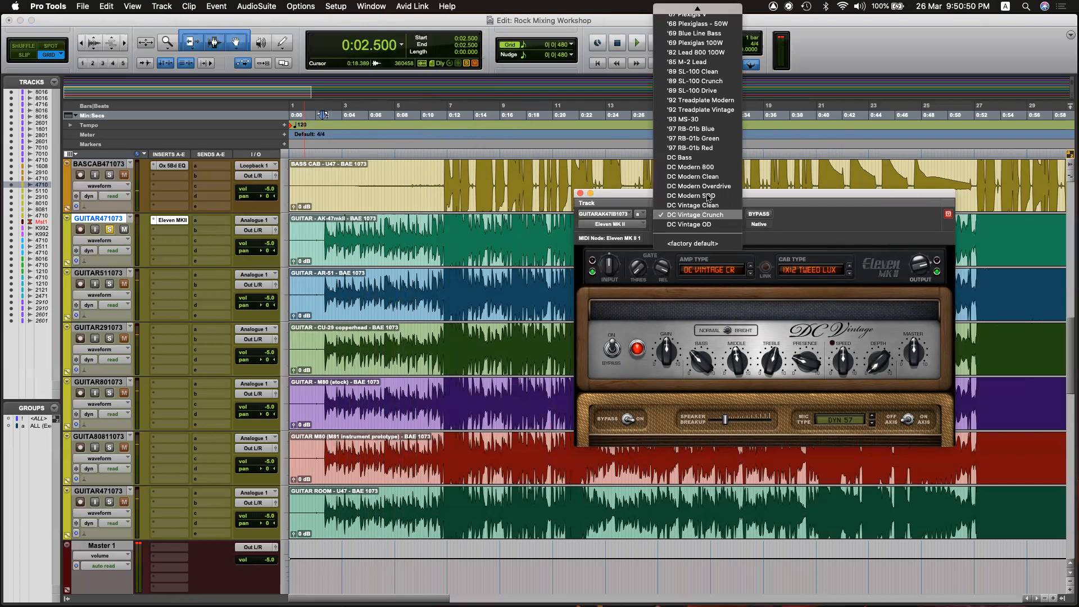
click(712, 225)
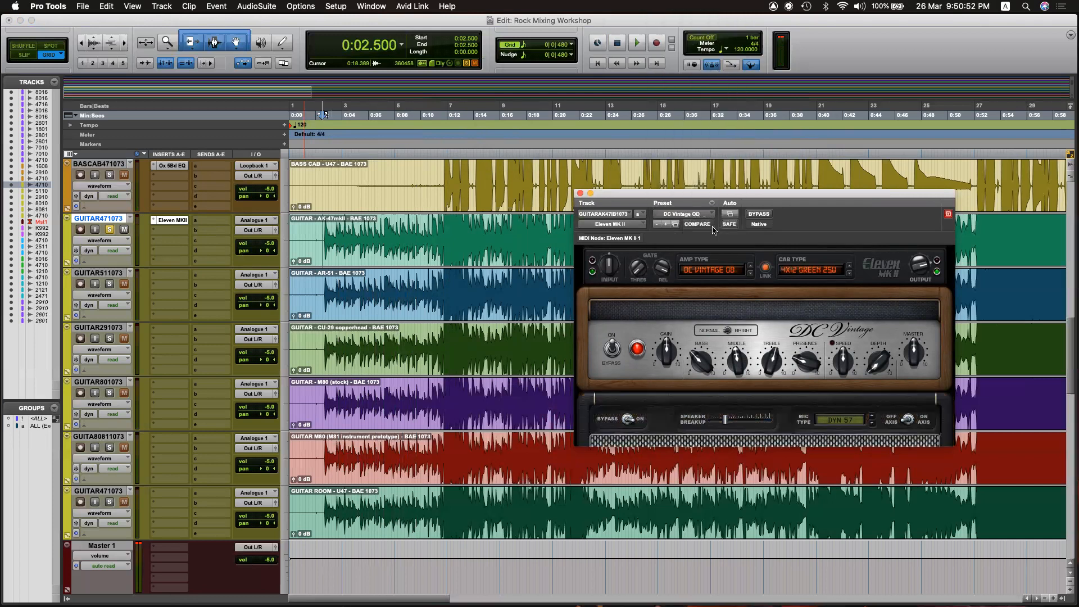
key(space)
click(695, 215)
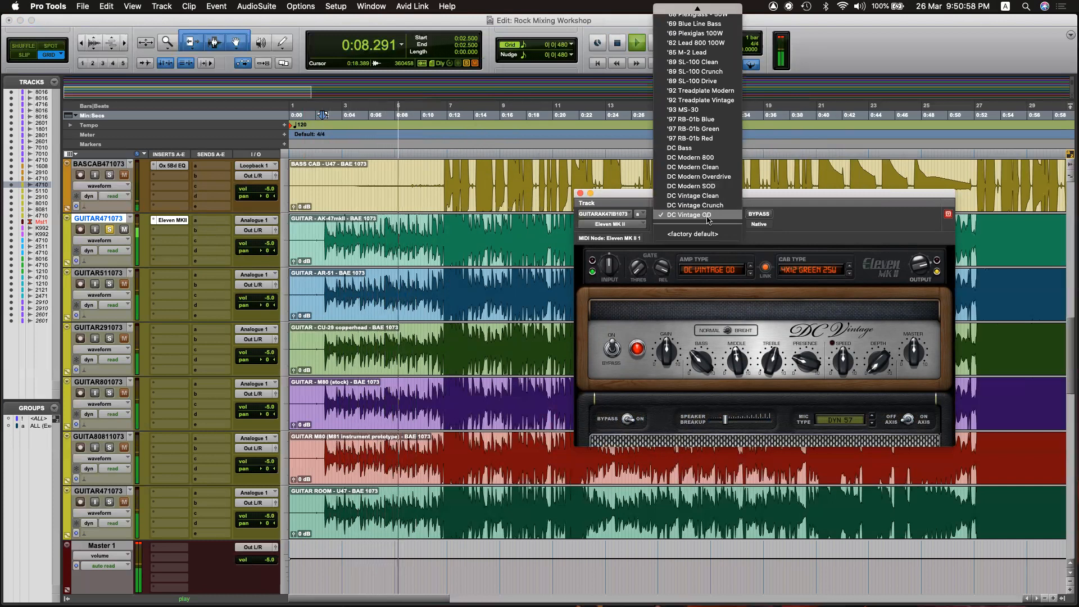
click(707, 217)
key(space)
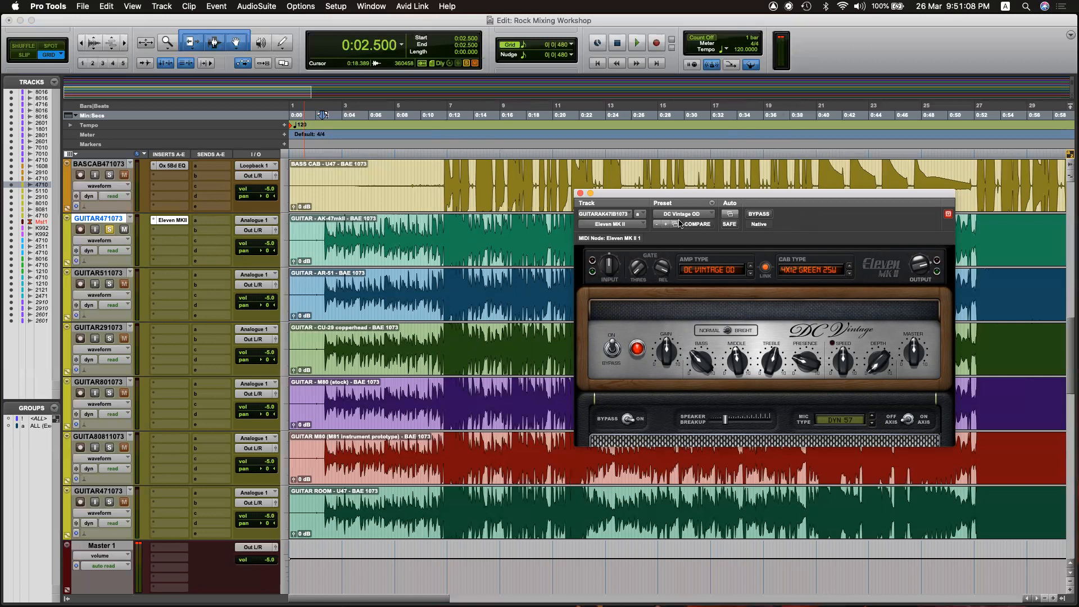
Move the Eleven MK II window aside to uncover the first part of the guitar waveforms.
drag(678, 193, 709, 79)
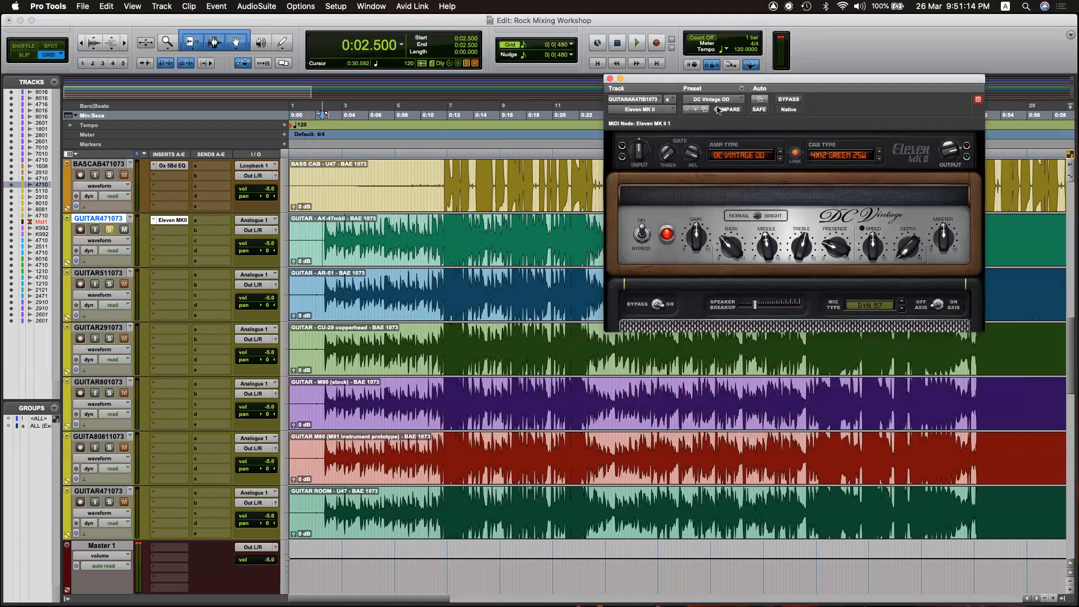
drag(715, 79, 356, 153)
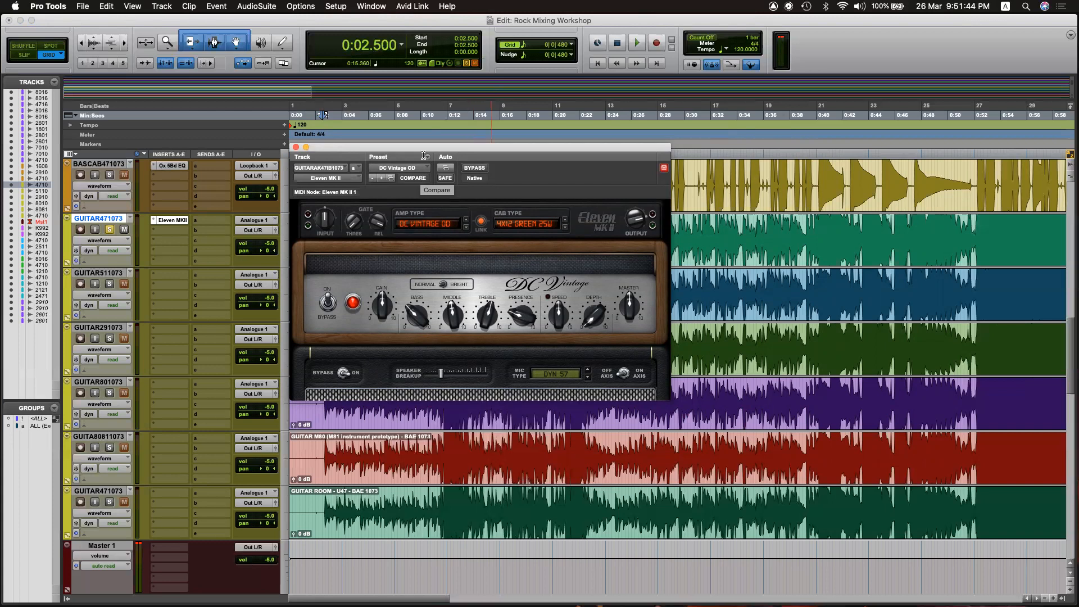
drag(435, 141, 874, 144)
drag(570, 150, 1007, 103)
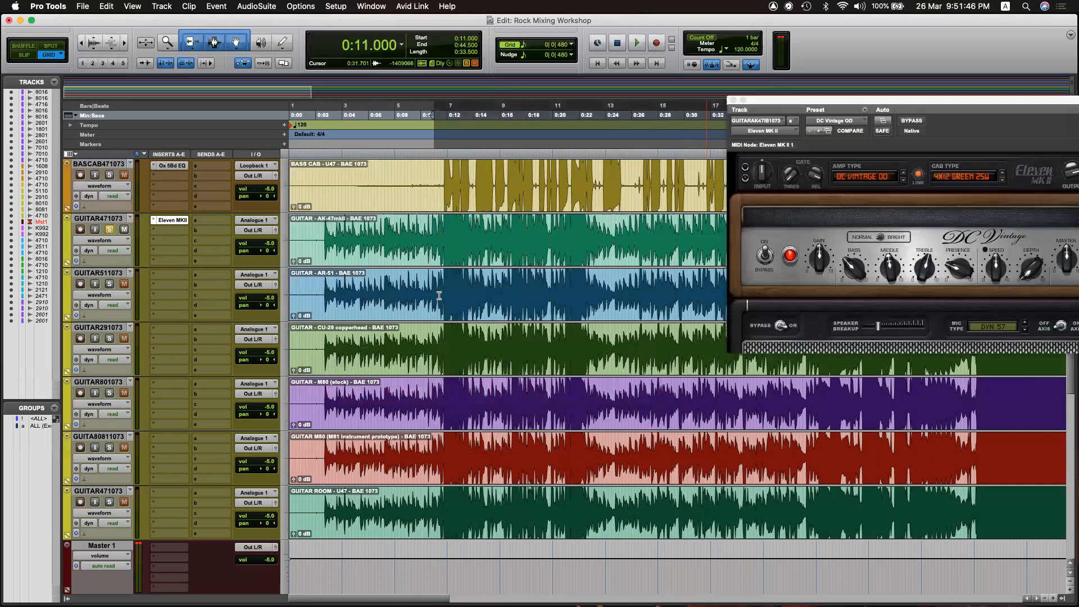
Select the AK-47mkII guitar passage from 0:04.500 to 0:07.250 and close the Eleven MK II window.
drag(362, 232, 380, 231)
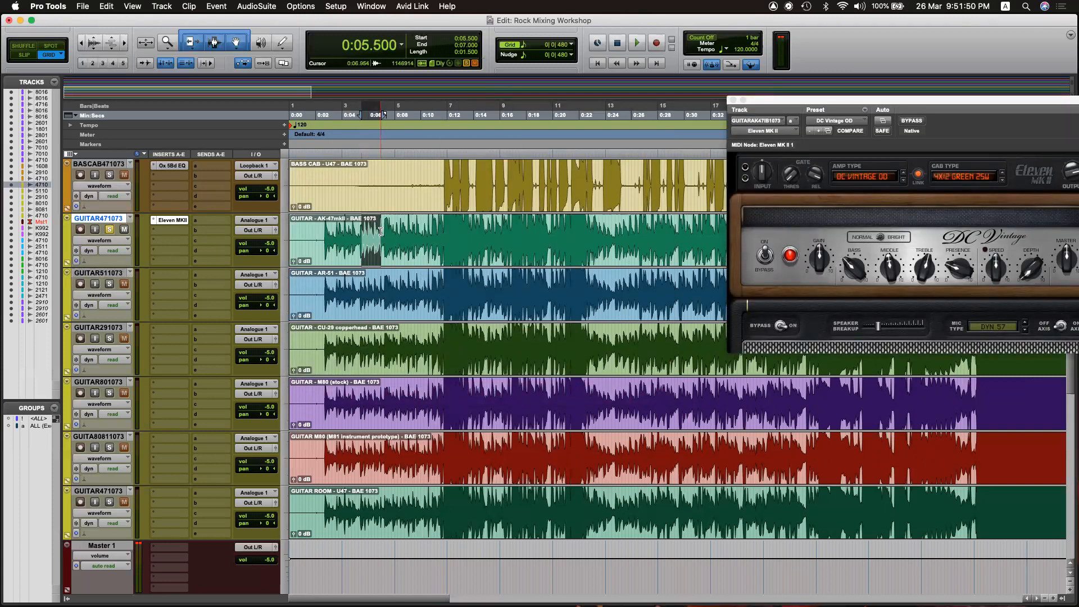
drag(353, 230, 383, 229)
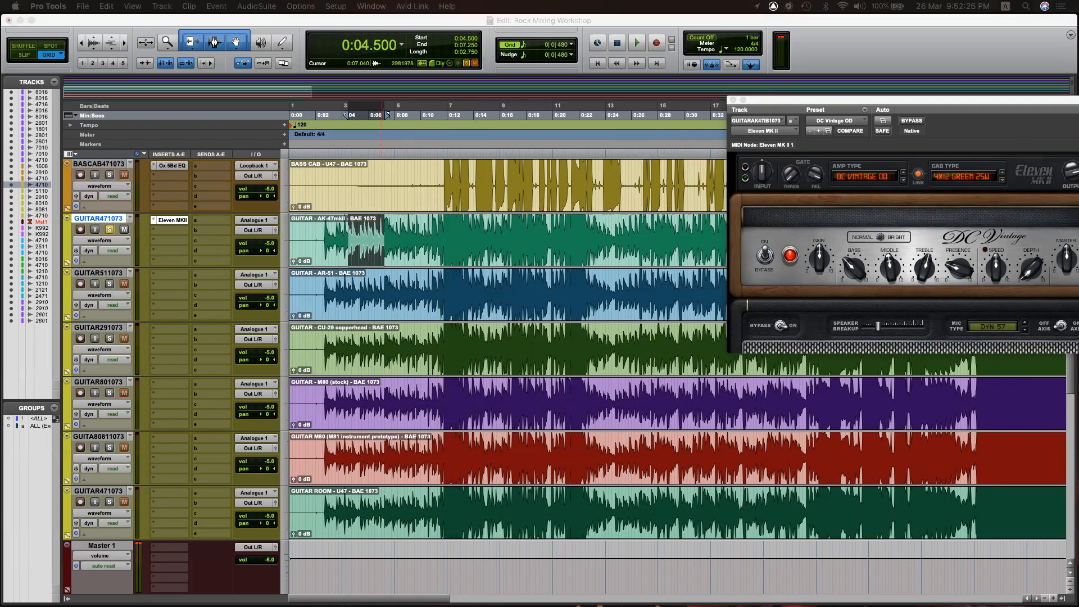
drag(781, 103, 717, 116)
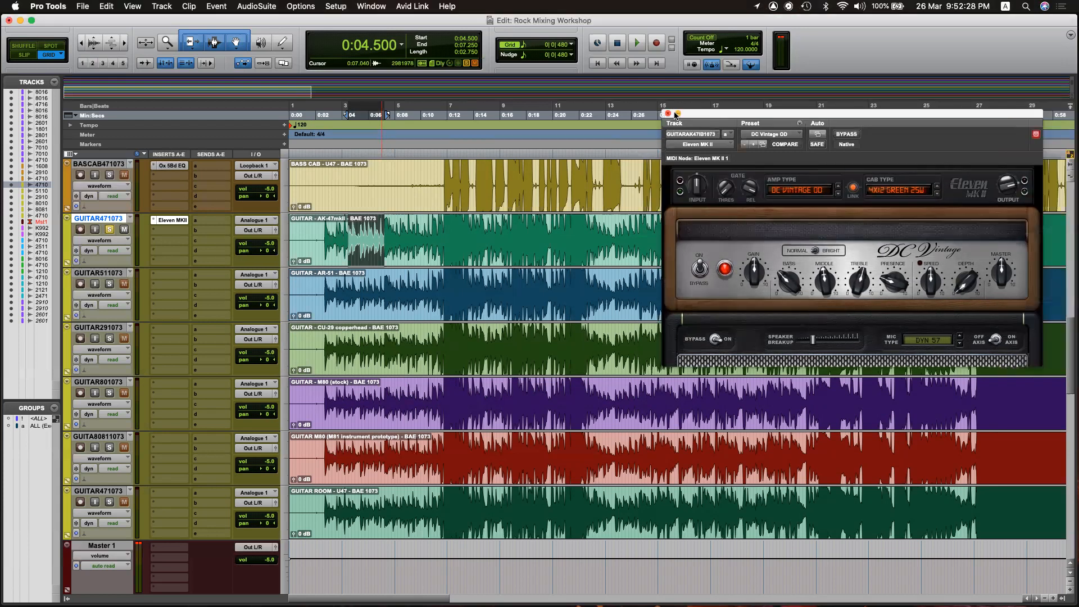
click(667, 113)
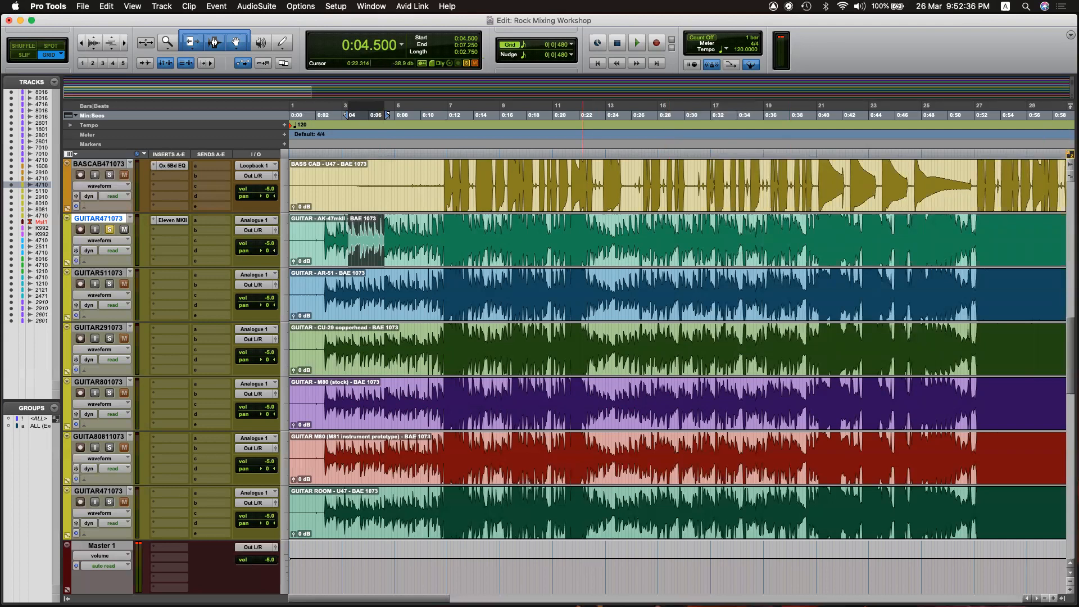
Switch to Chrome, enlarge its window and search Google for "guitar amplifier plugin free".
mouse_move(557, 602)
click(144, 590)
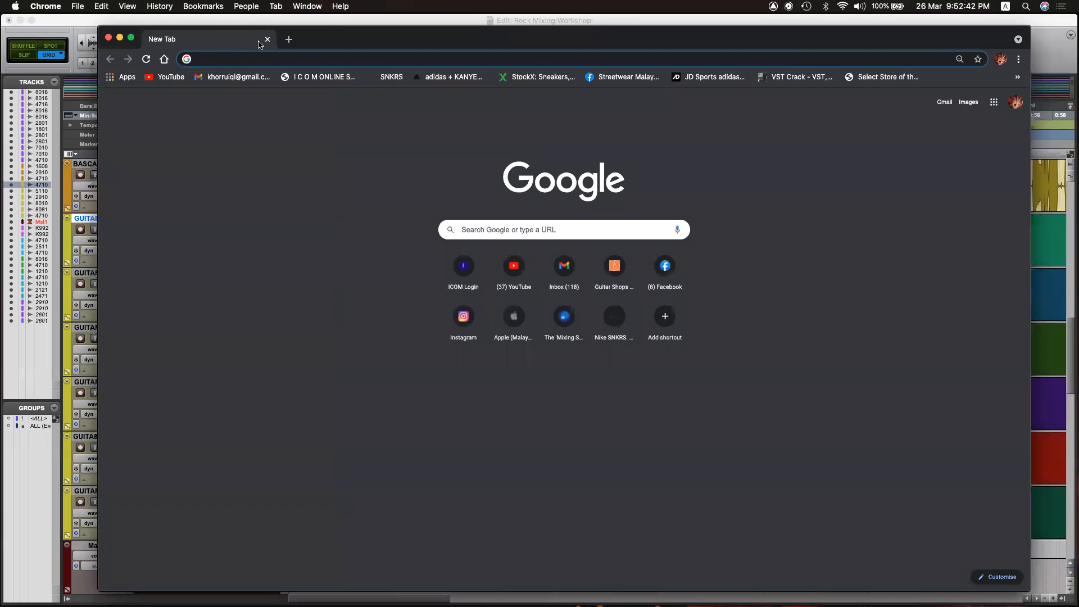
double_click(141, 37)
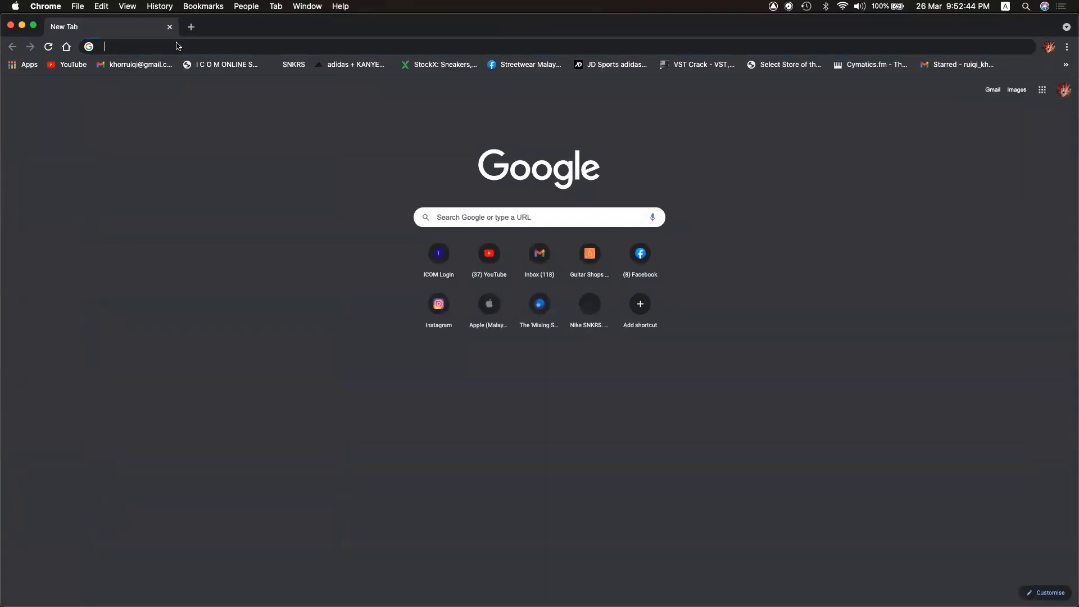
click(173, 43)
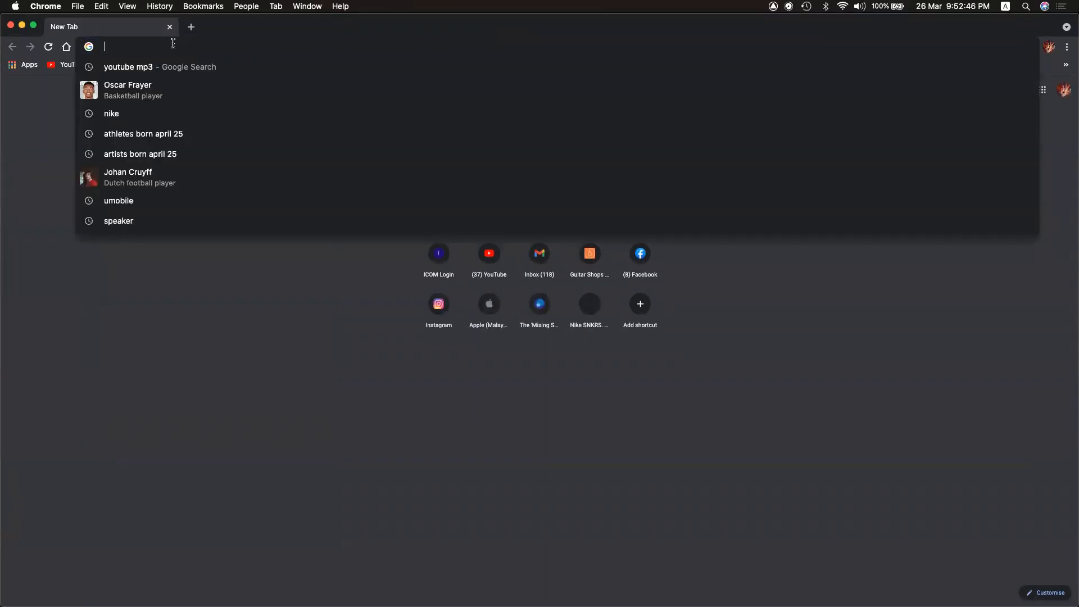
text(guitar am)
text(plifier)
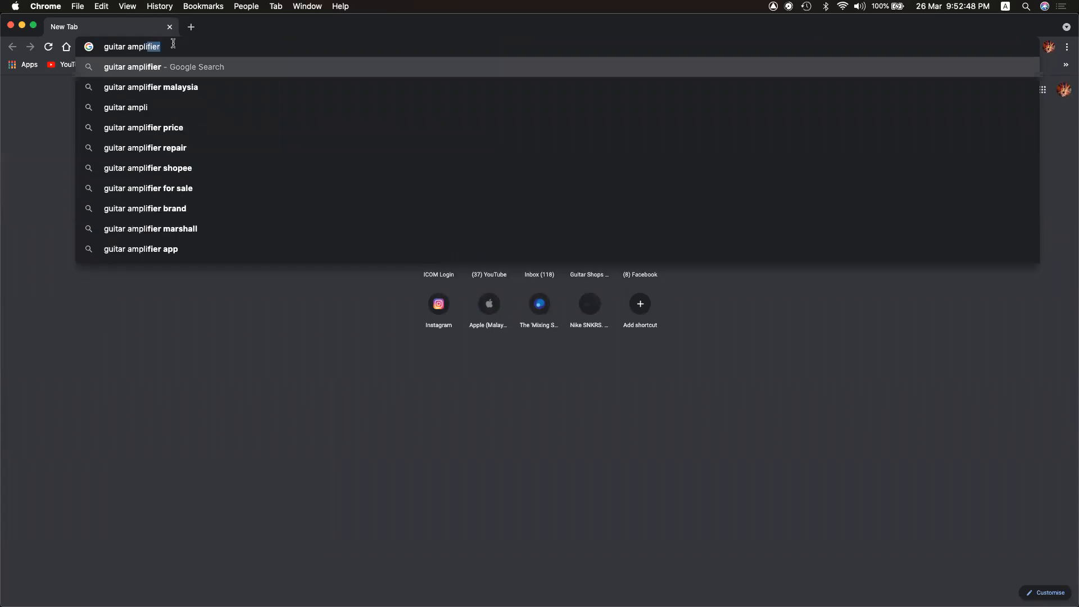
text( plugin free)
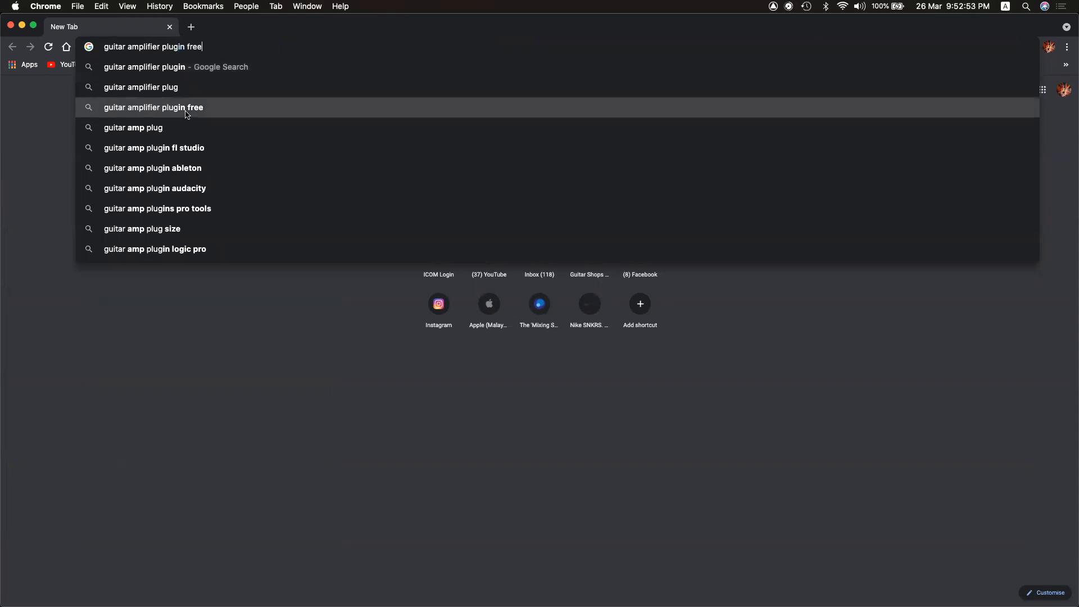
click(187, 116)
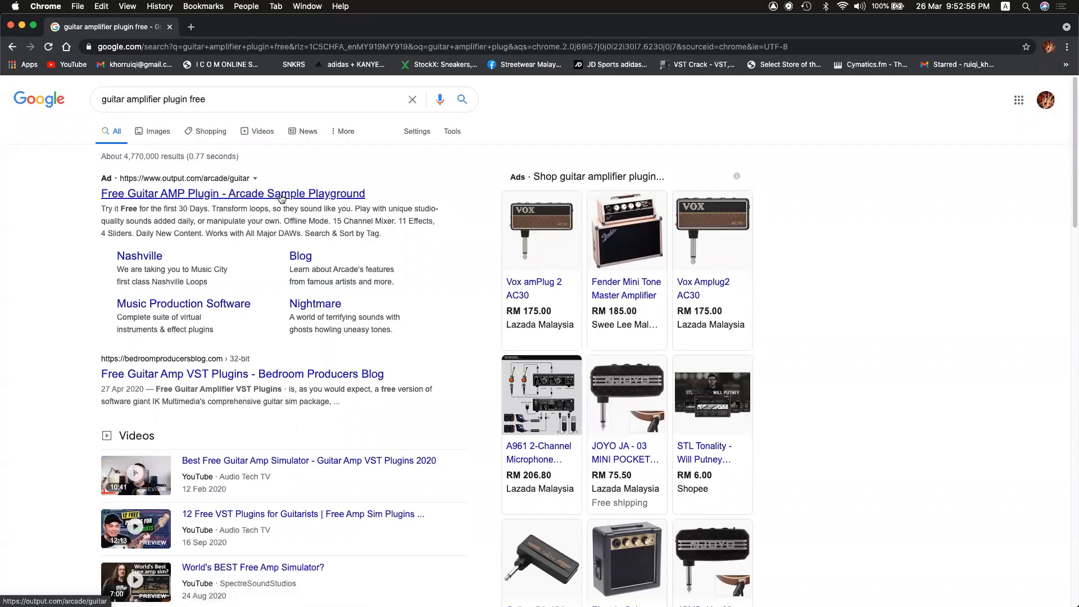
Skim the Bedroom Producers Blog article on free guitar amp VST plugins, and return to the search results.
click(250, 375)
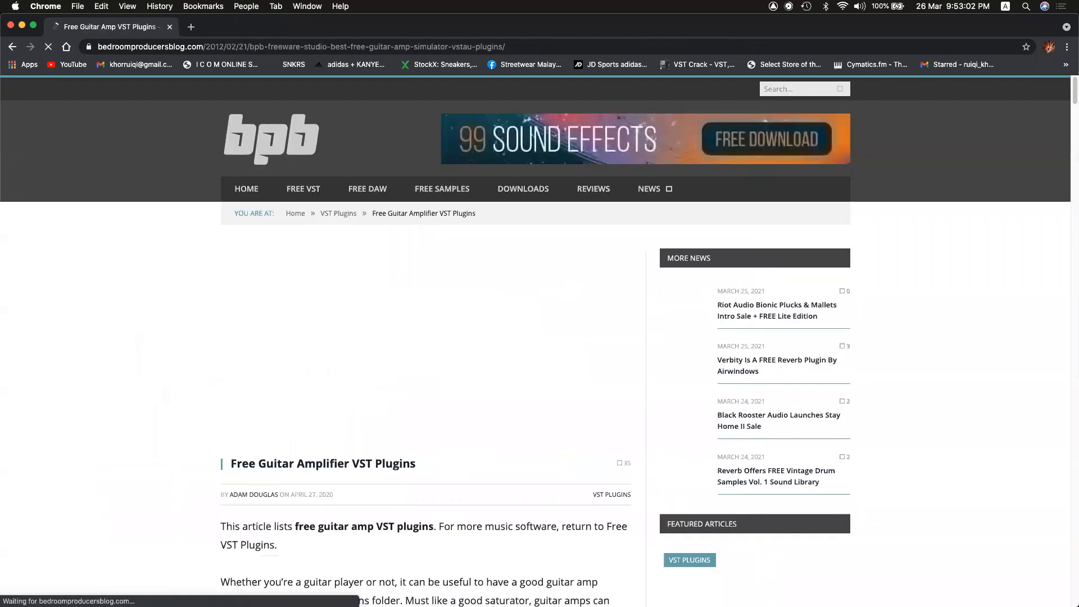
key(super+Tab)
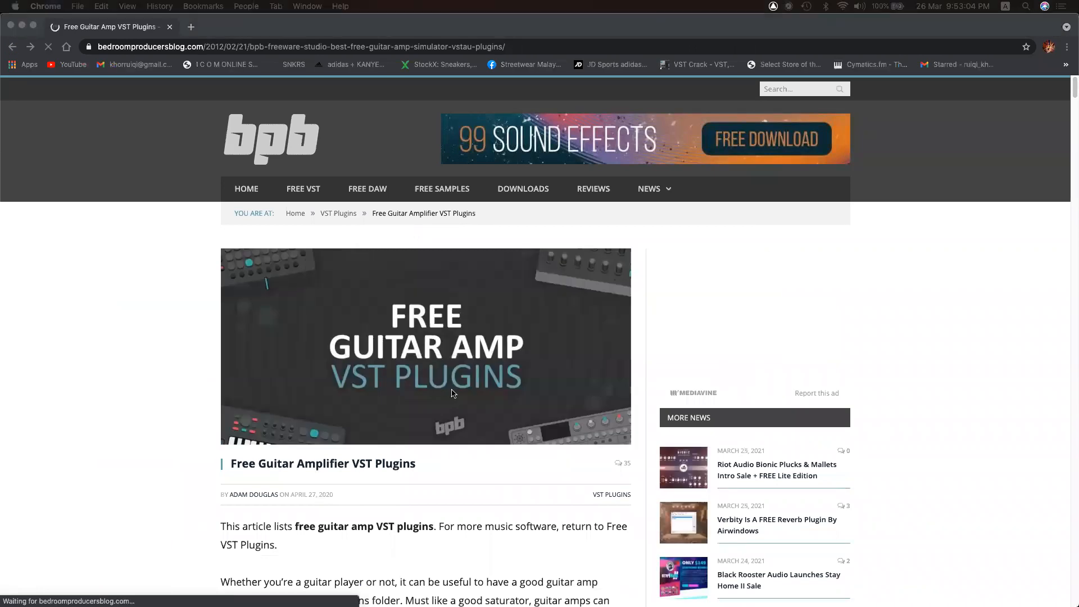
scroll(453, 393, down, 5)
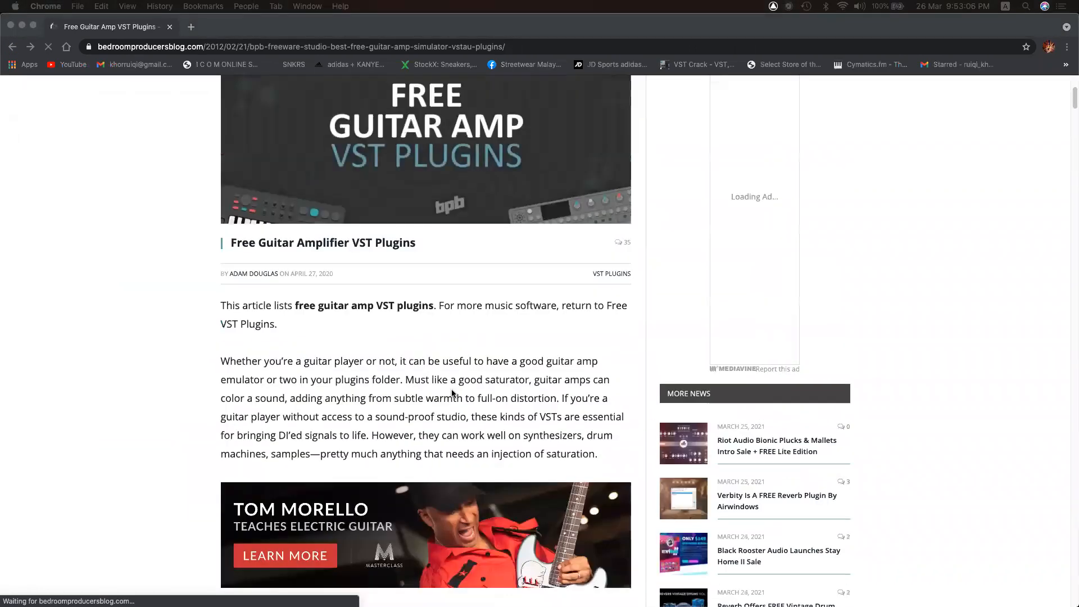
scroll(453, 392, down, 15)
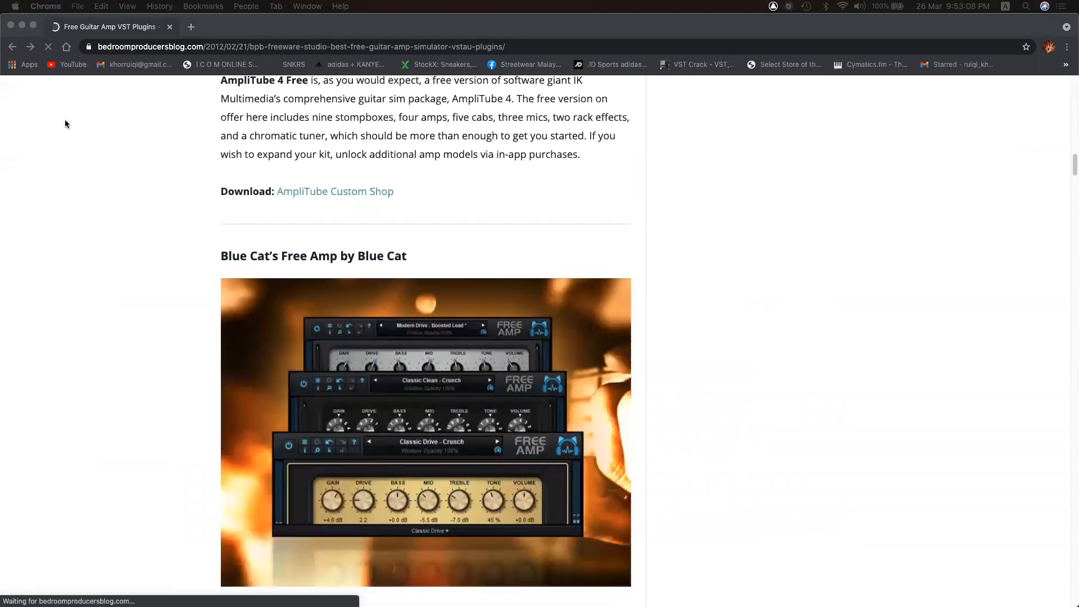
click(13, 47)
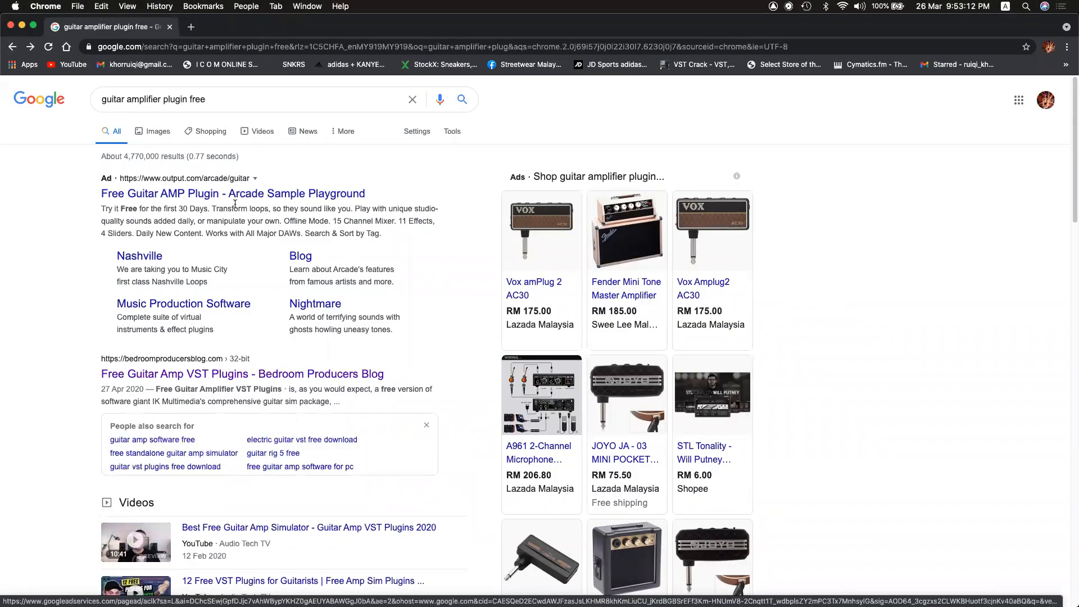
Open the sponsored Arcade by Output guitar page and play its ARCADE by Output Guitar demo video.
click(243, 195)
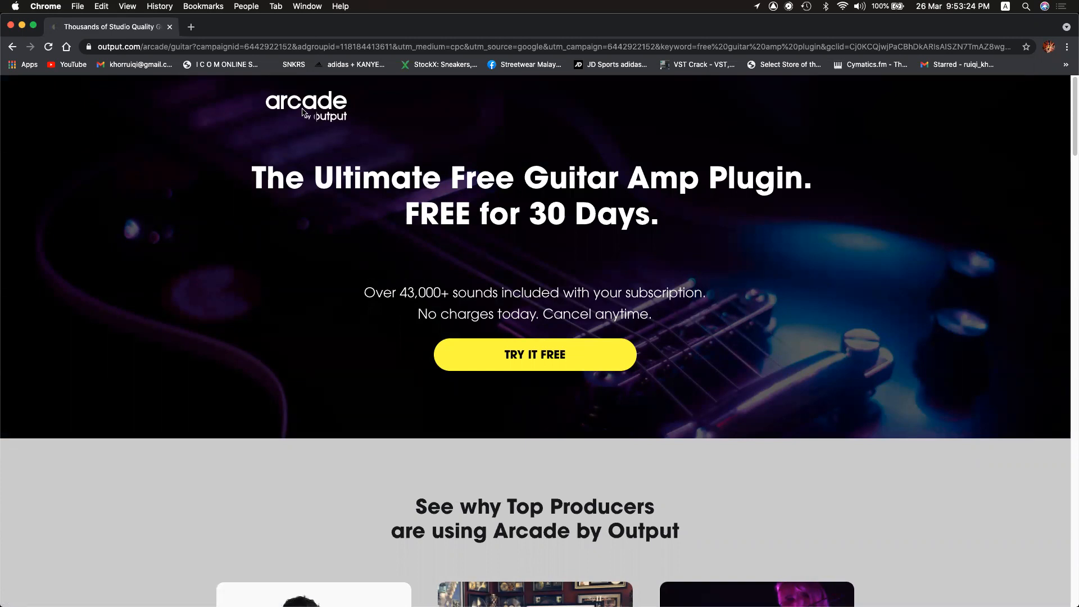
scroll(506, 338, down, 6)
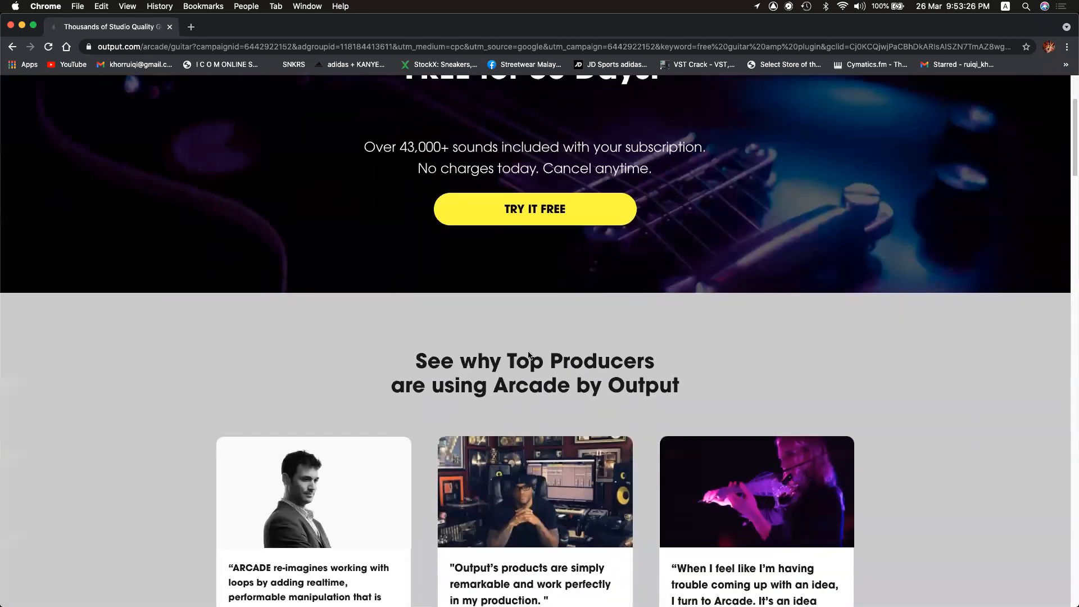
scroll(536, 354, down, 10)
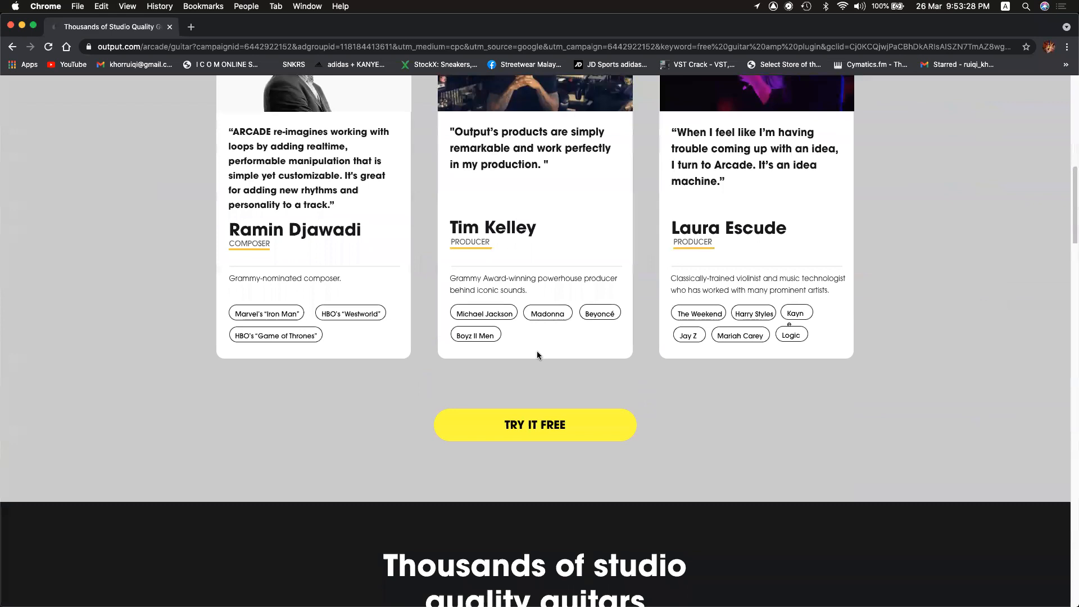
scroll(621, 387, down, 2)
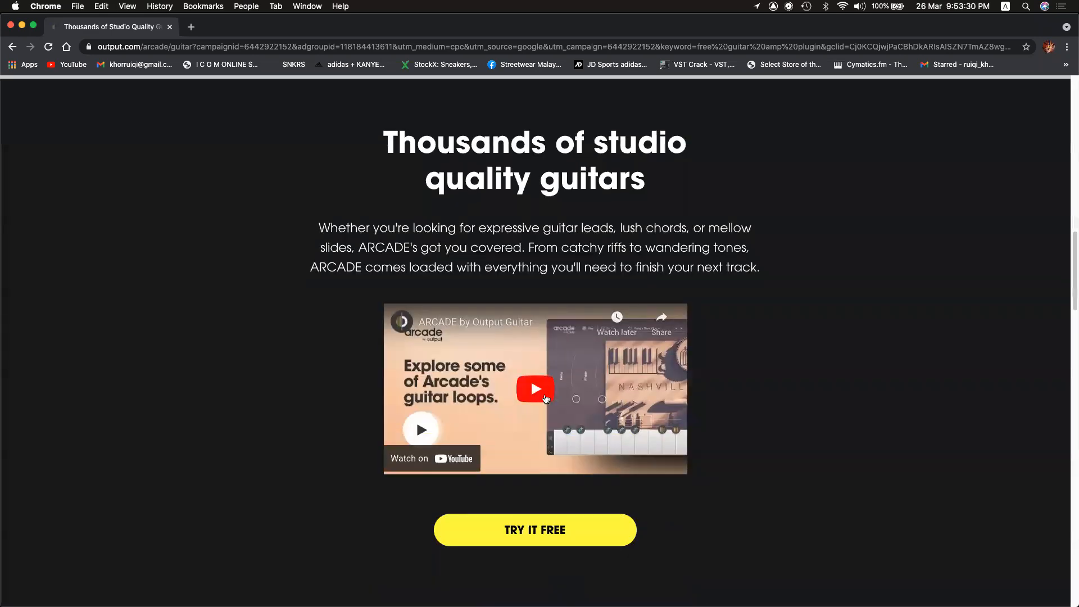
click(544, 396)
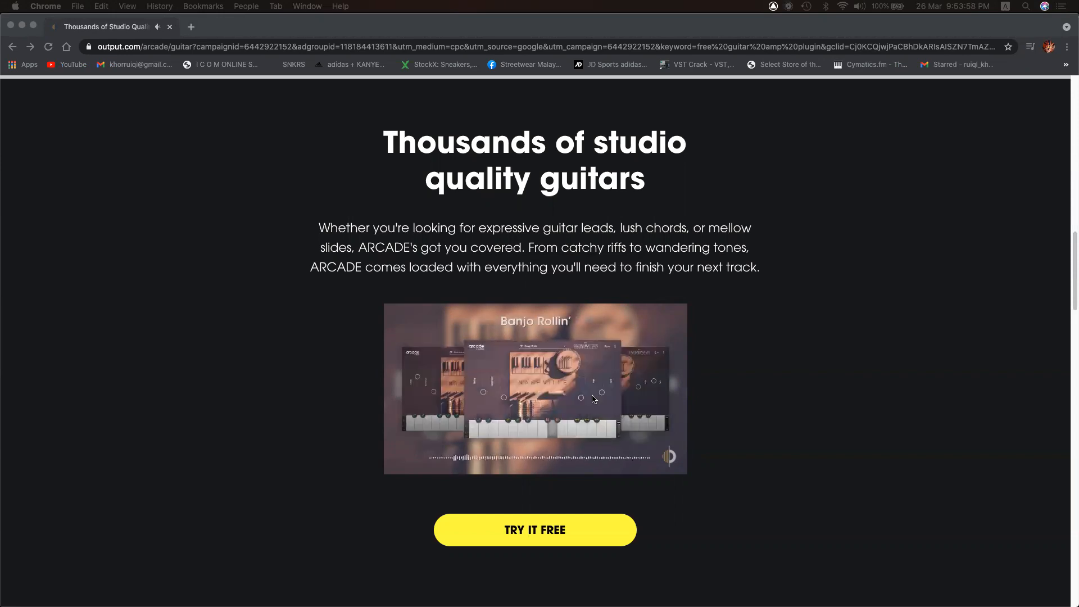
Stop the Arcade demo video and look through the remaining sections of the page.
click(567, 407)
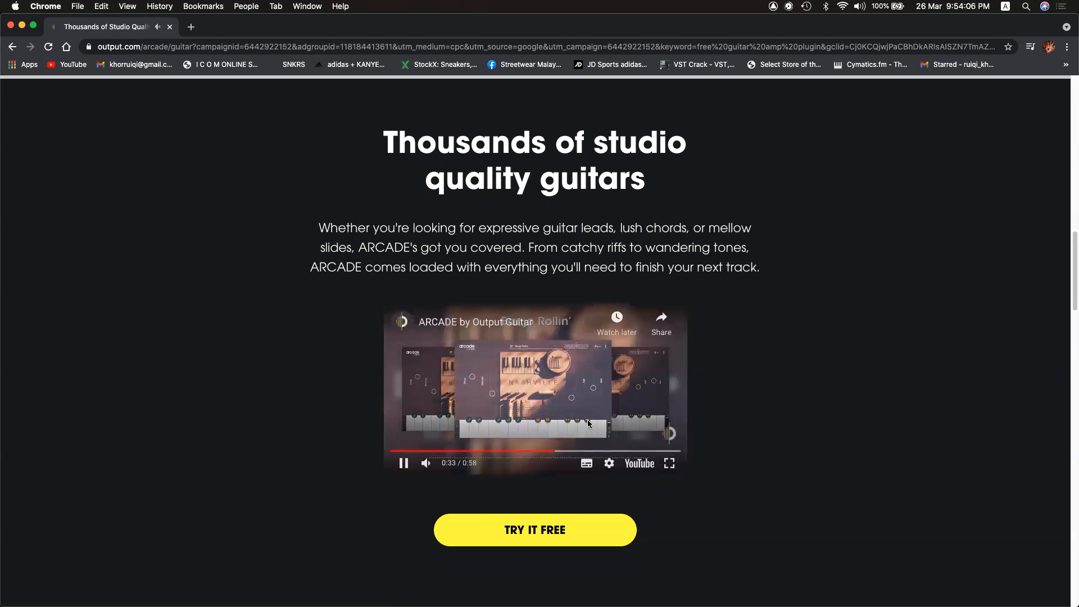
click(548, 393)
scroll(863, 481, down, 6)
scroll(864, 483, down, 4)
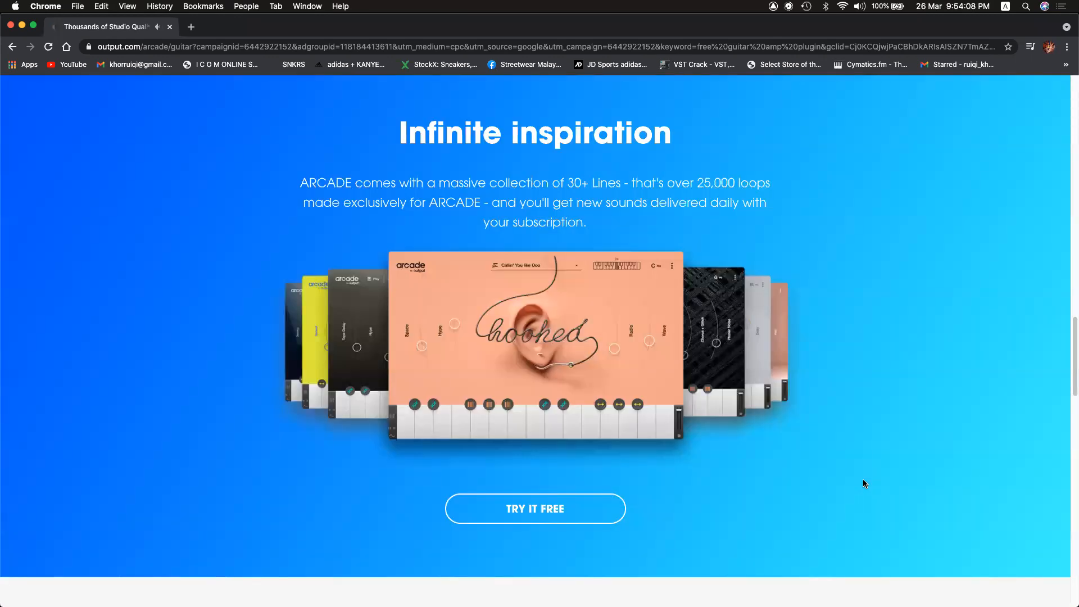
scroll(864, 484, down, 8)
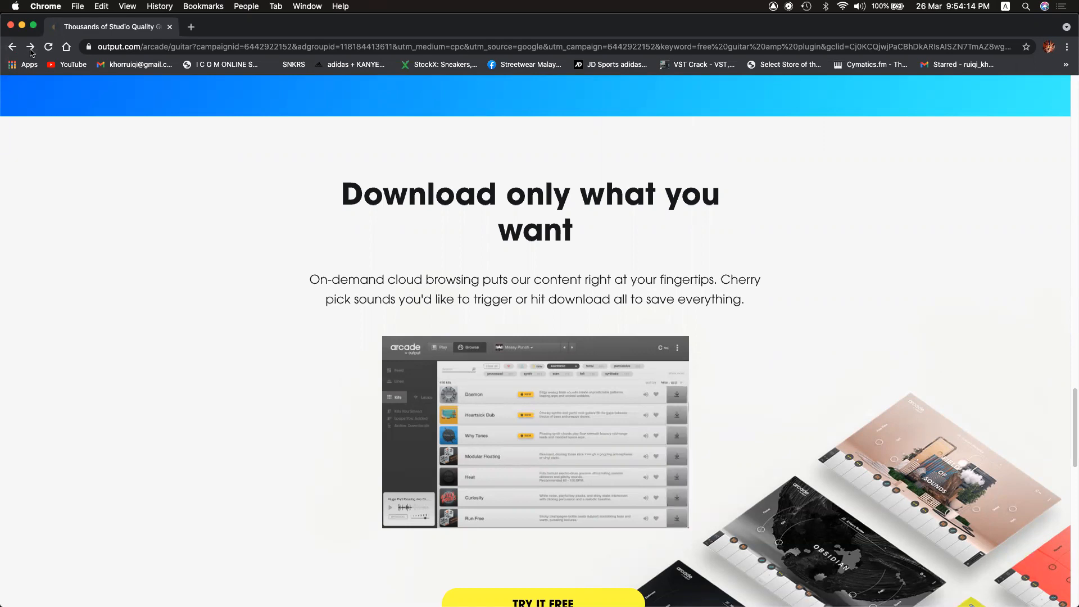
Return to the search results and open the Blue Cat's Free Amp product page.
click(12, 46)
scroll(356, 447, down, 1)
scroll(356, 448, down, 5)
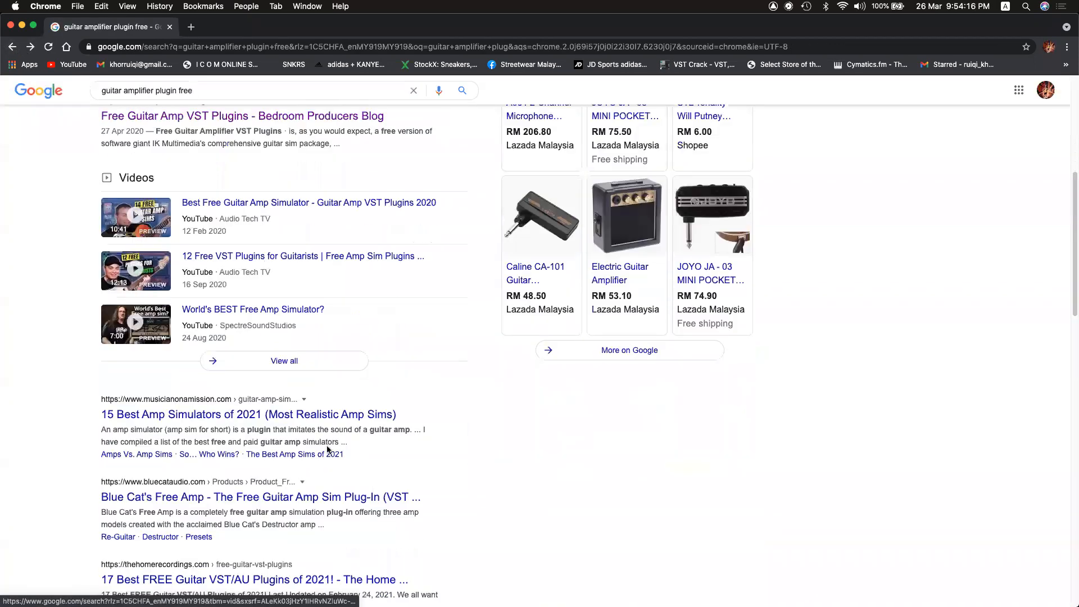
click(268, 498)
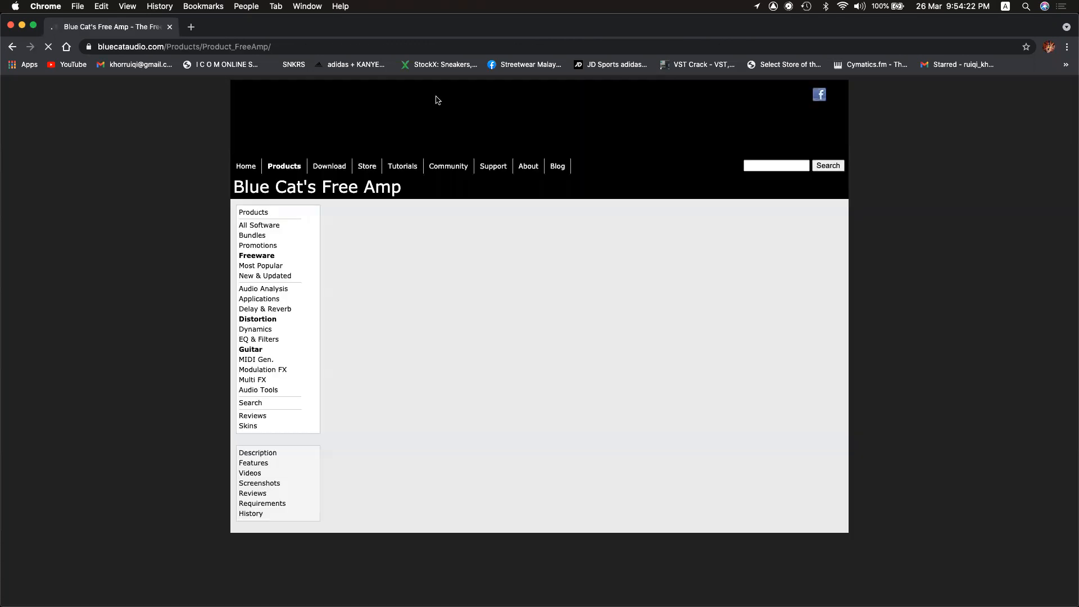
Switch back to Pro Tools, play the AK-47mkII guitar from 0:10.750 and bypass its Eleven MK II insert.
key(super+Tab)
key(super+Tab)
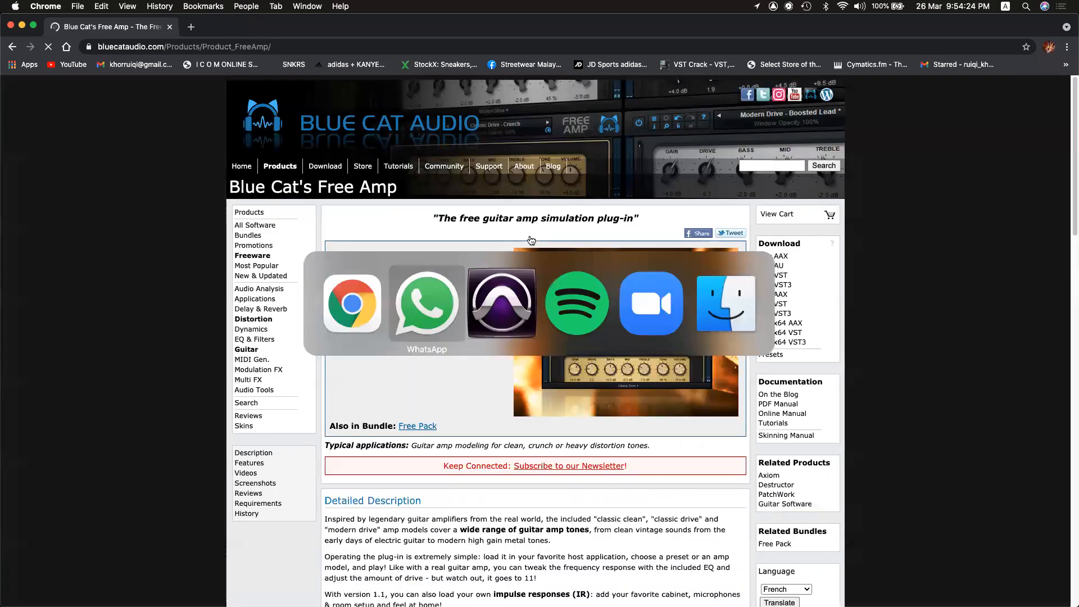
key(space)
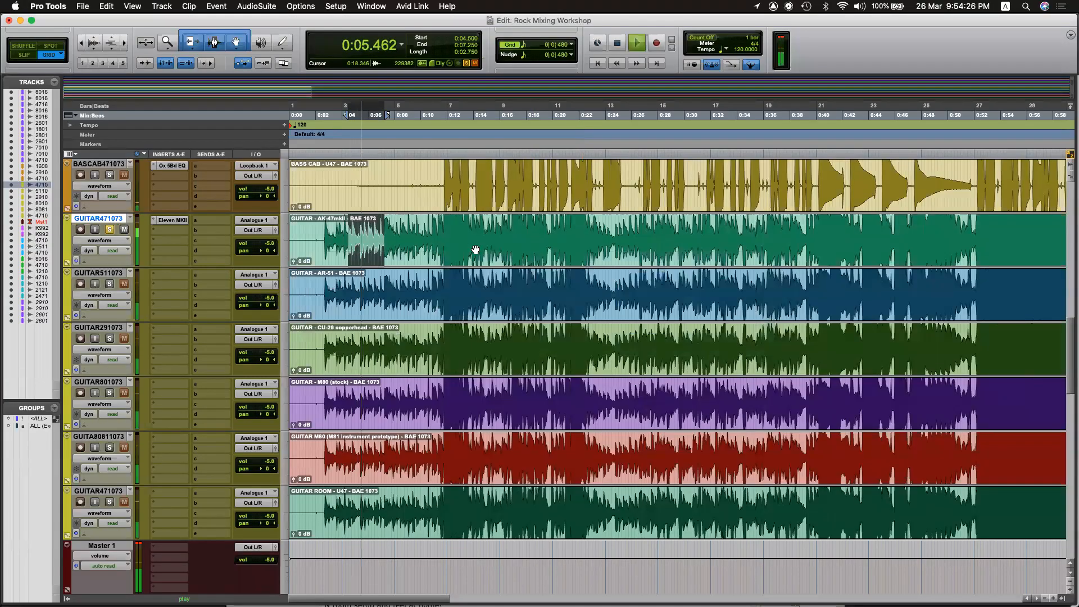
click(438, 230)
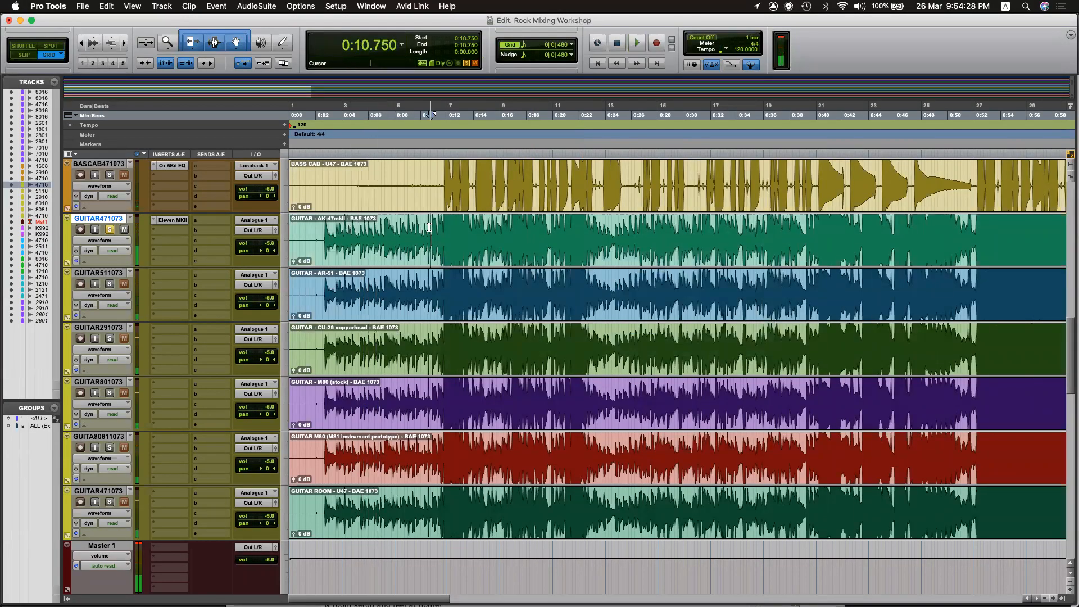
click(172, 220)
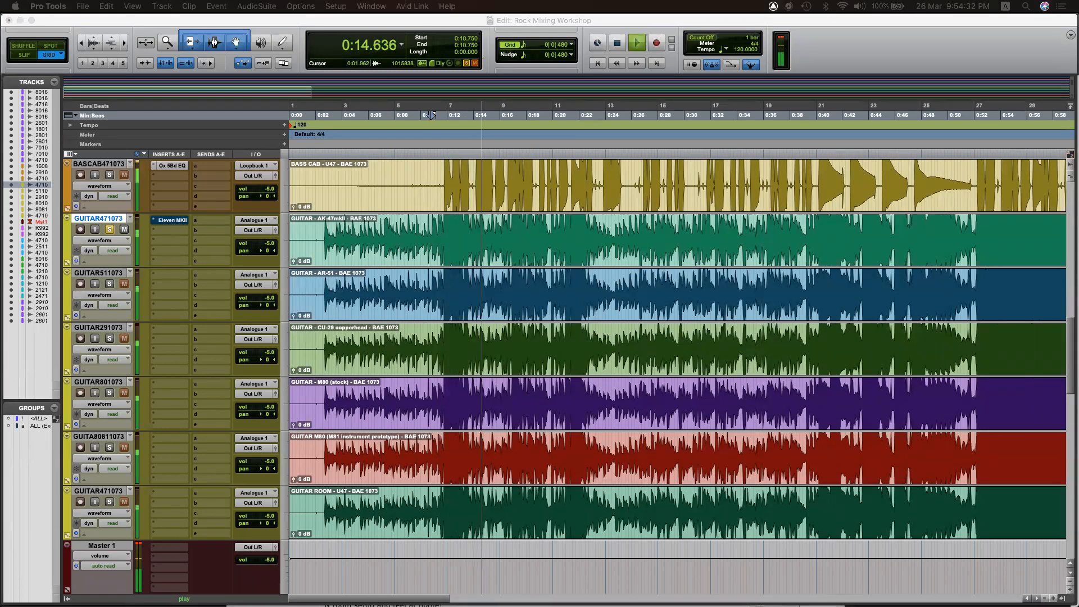
Unsolo the AK-47mkII guitar track and audition the tracks together, placing the edit cursor at 0:18.750 and 0:33.500 during playback.
click(109, 229)
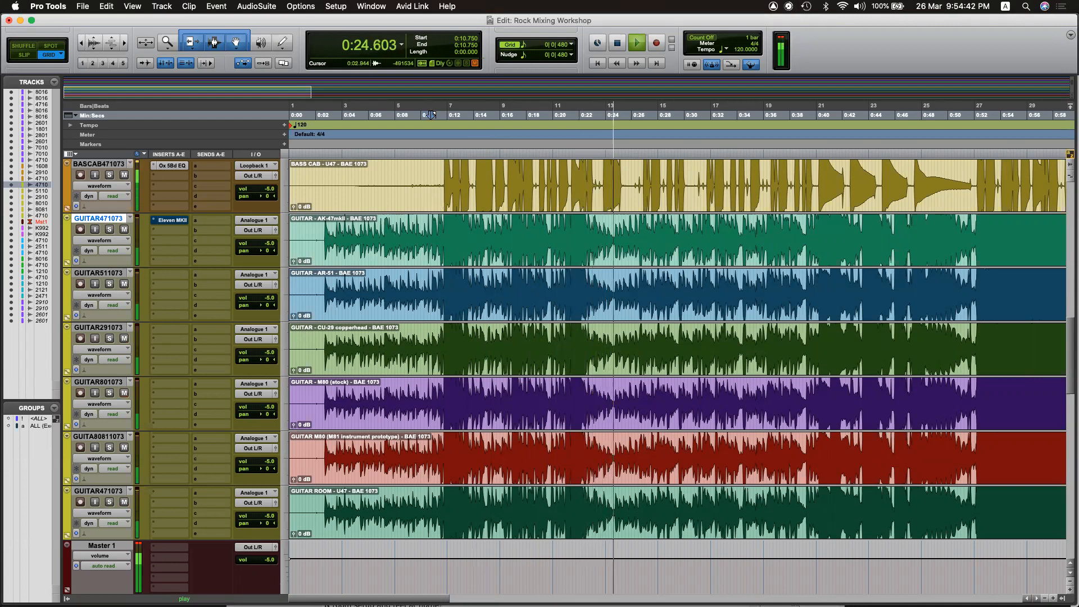
click(646, 294)
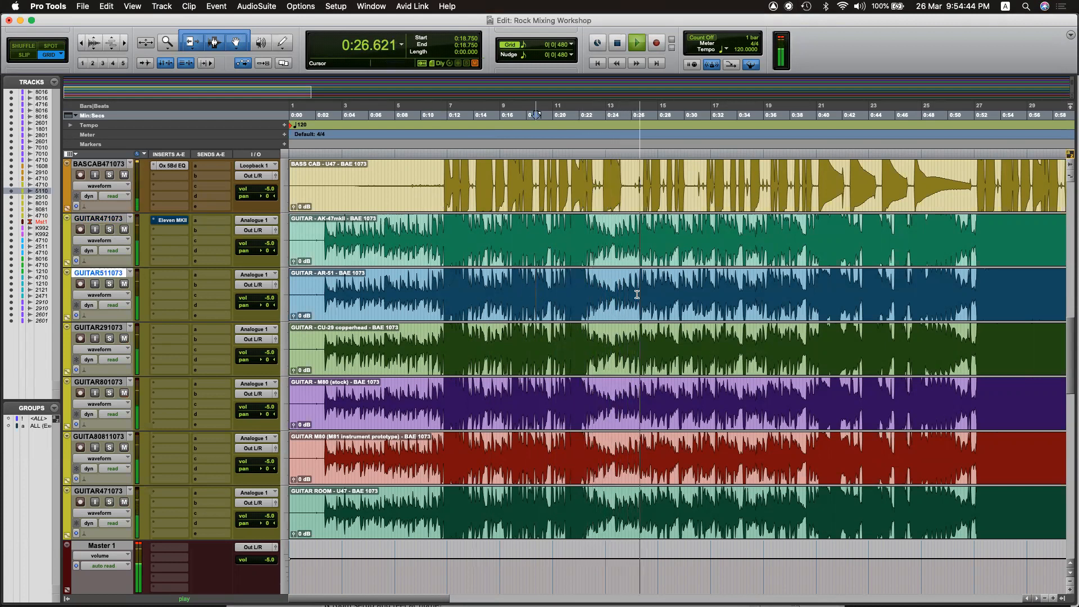
click(732, 286)
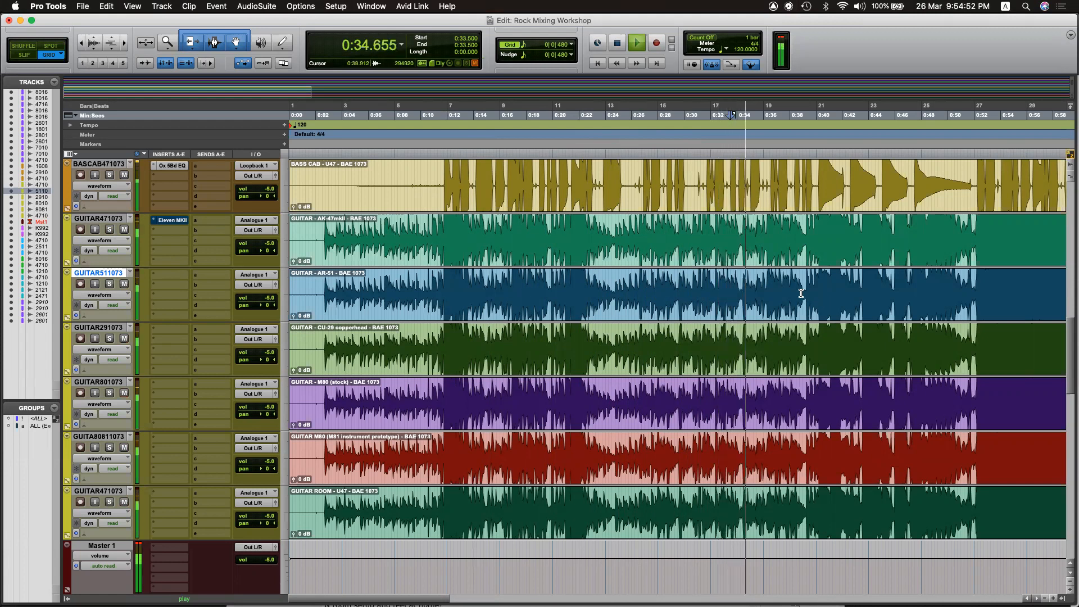
scroll(800, 293, right, 10)
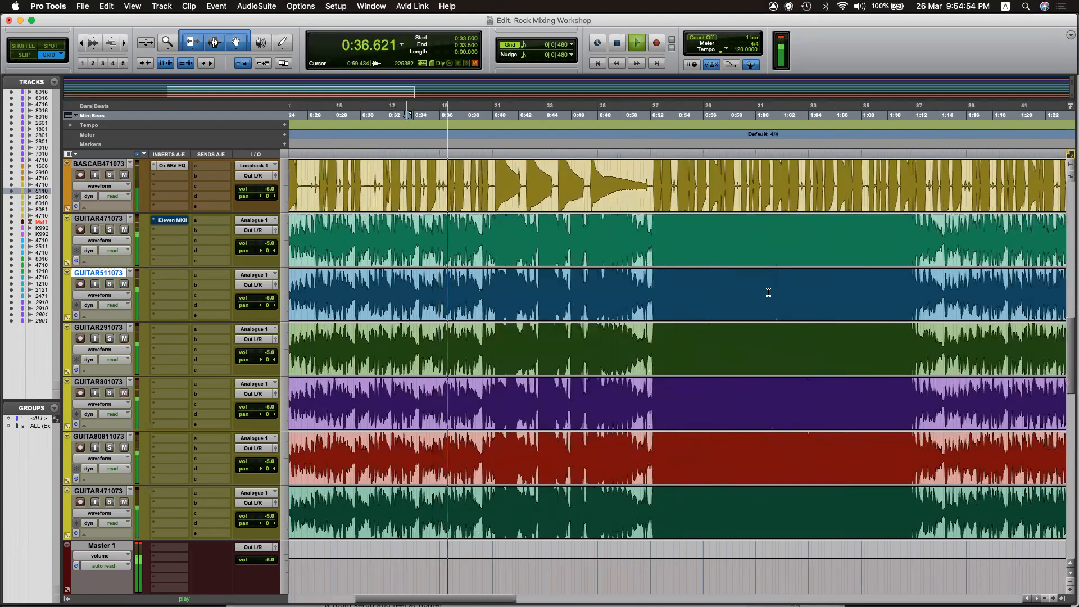
key(space)
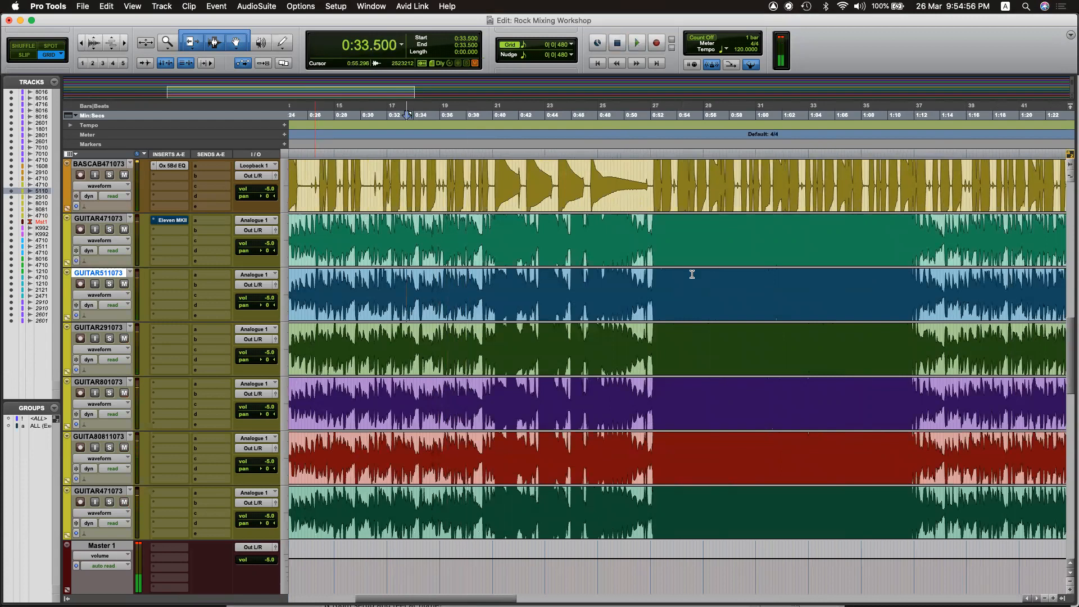
Switch to Chrome and look over the supported platforms and description of Blue Cat's Free Amp.
key(super+Tab)
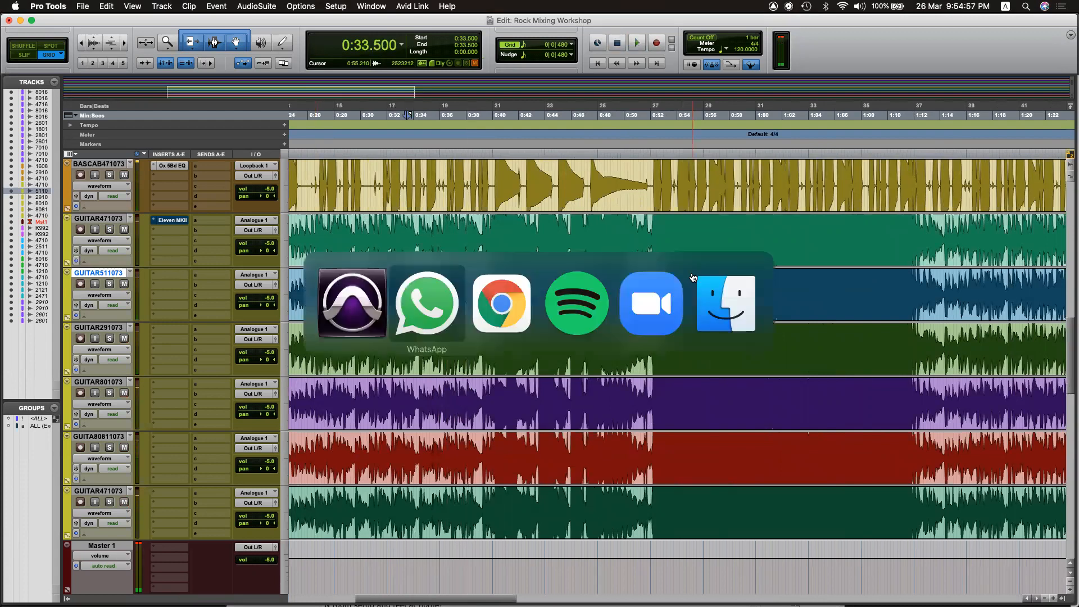
click(498, 292)
scroll(496, 291, down, 4)
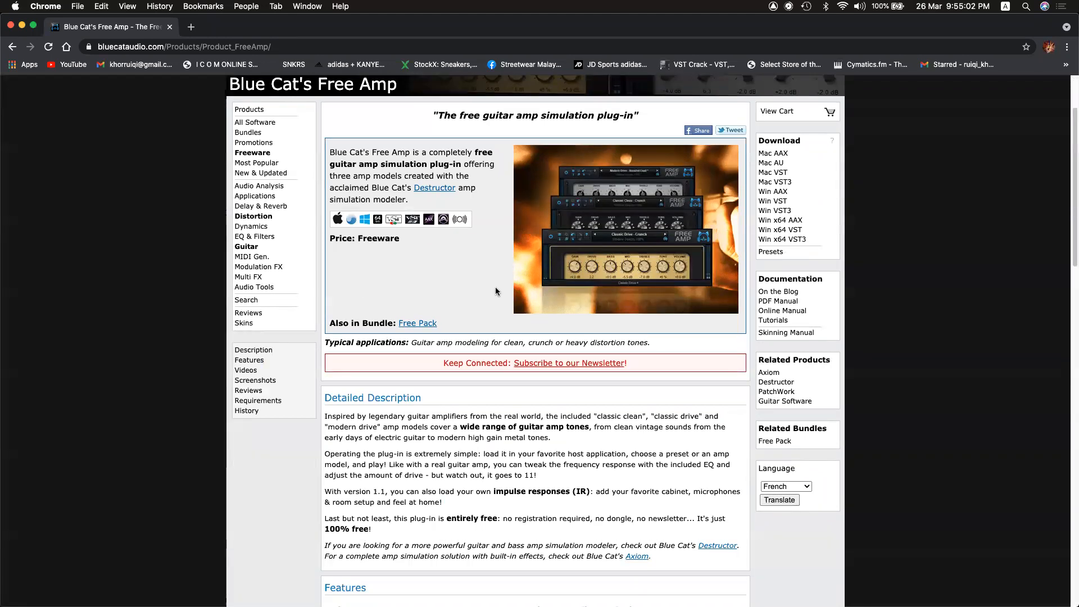
scroll(495, 292, up, 2)
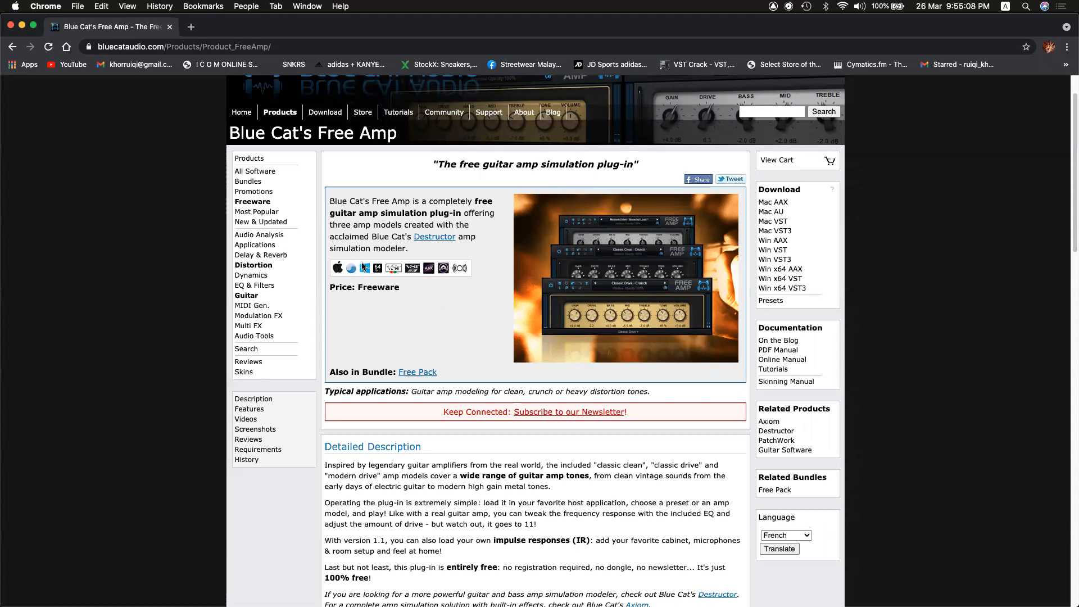
mouse_move(365, 268)
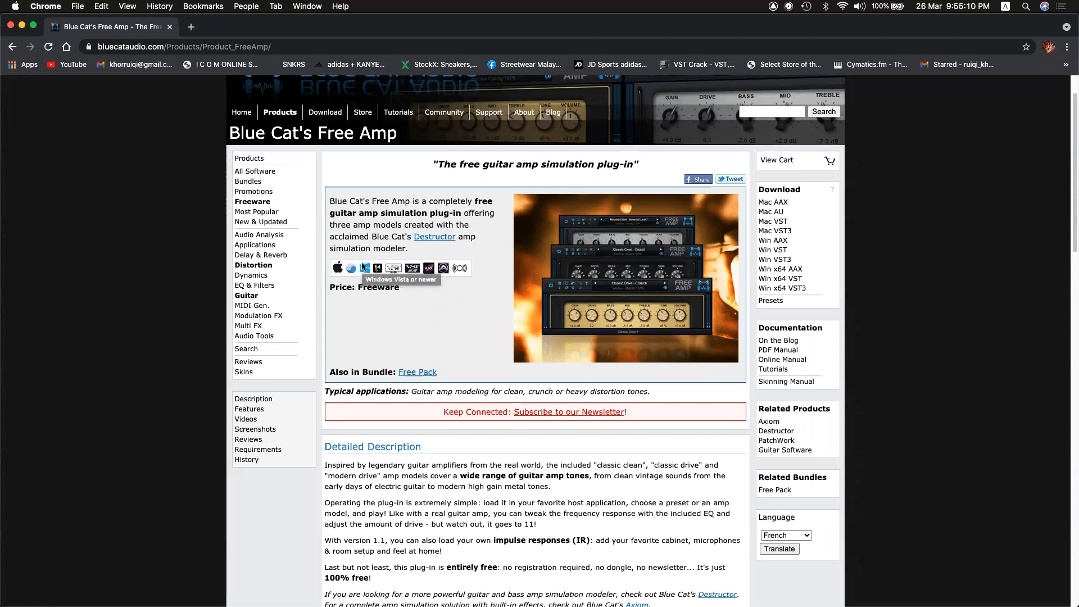
scroll(431, 330, down, 5)
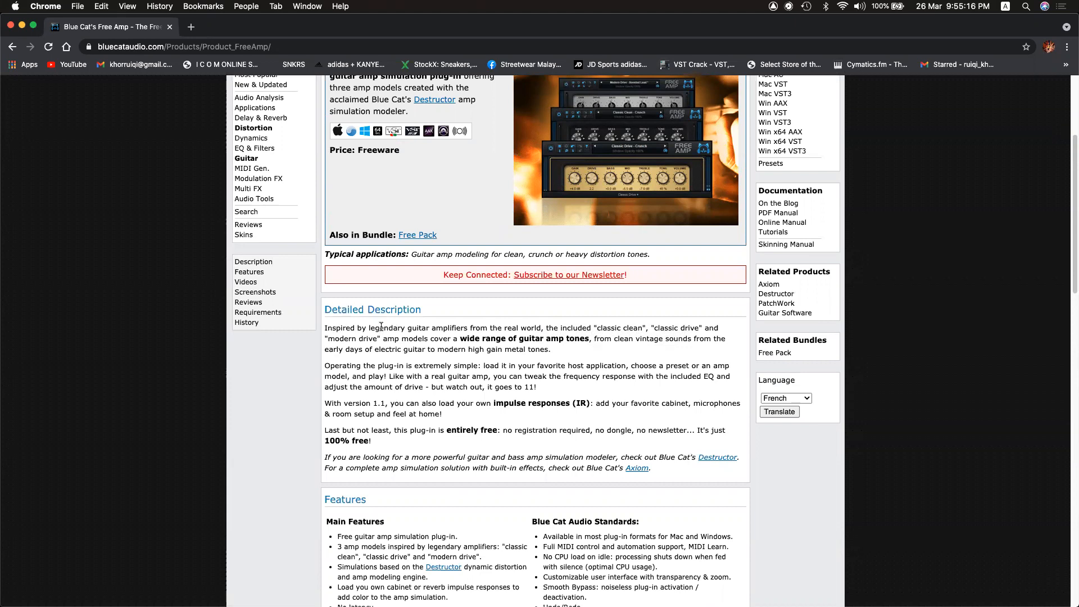
Read the Free Amp's detailed description, highlighting the phrase "wide range of guitar amp tones".
drag(362, 330, 545, 330)
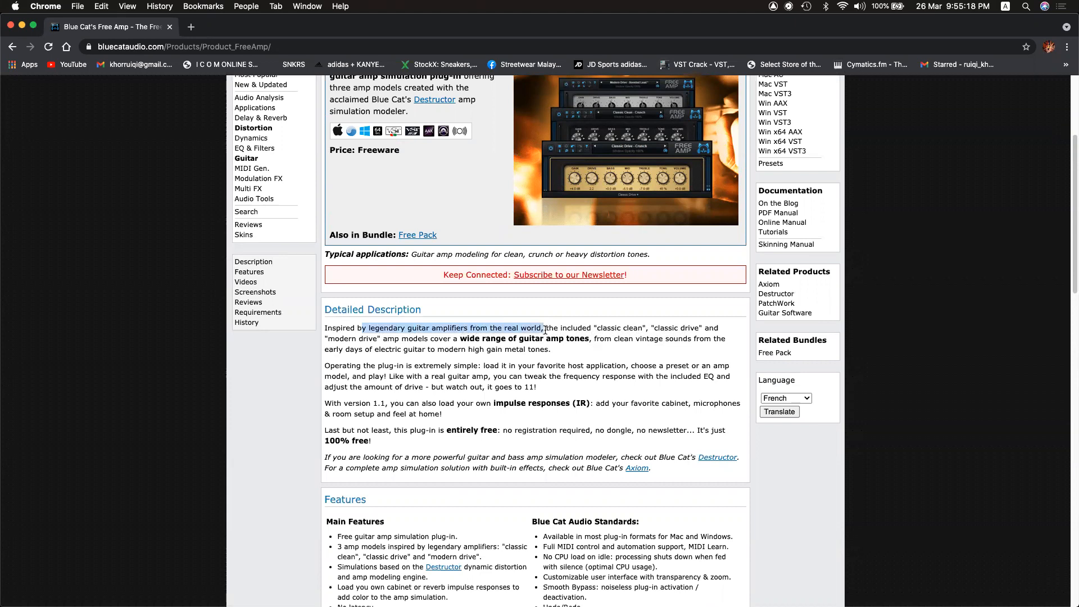
drag(646, 336, 640, 337)
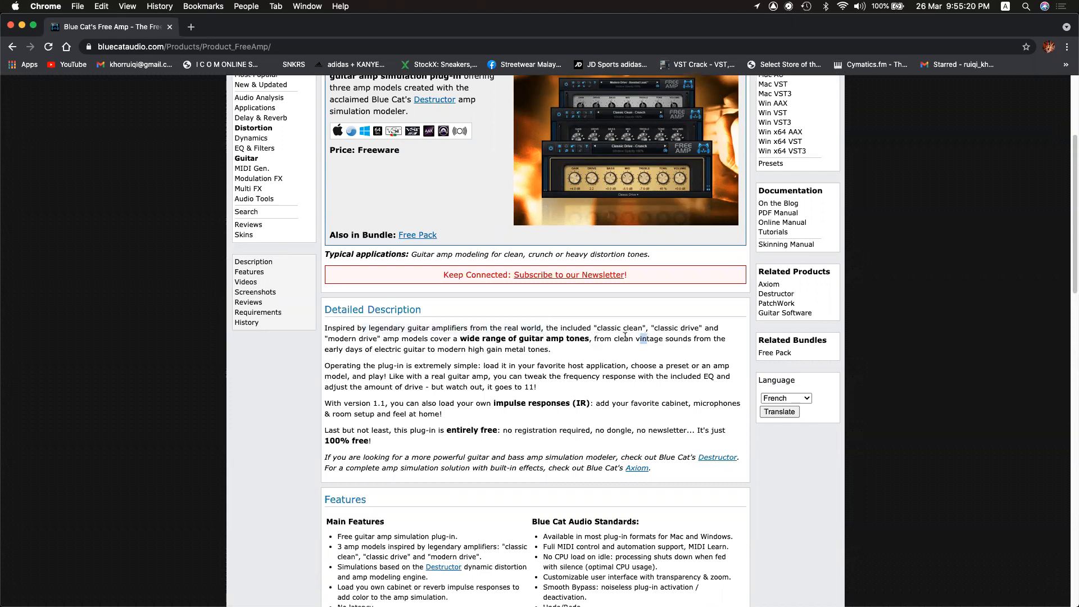
drag(460, 339, 586, 346)
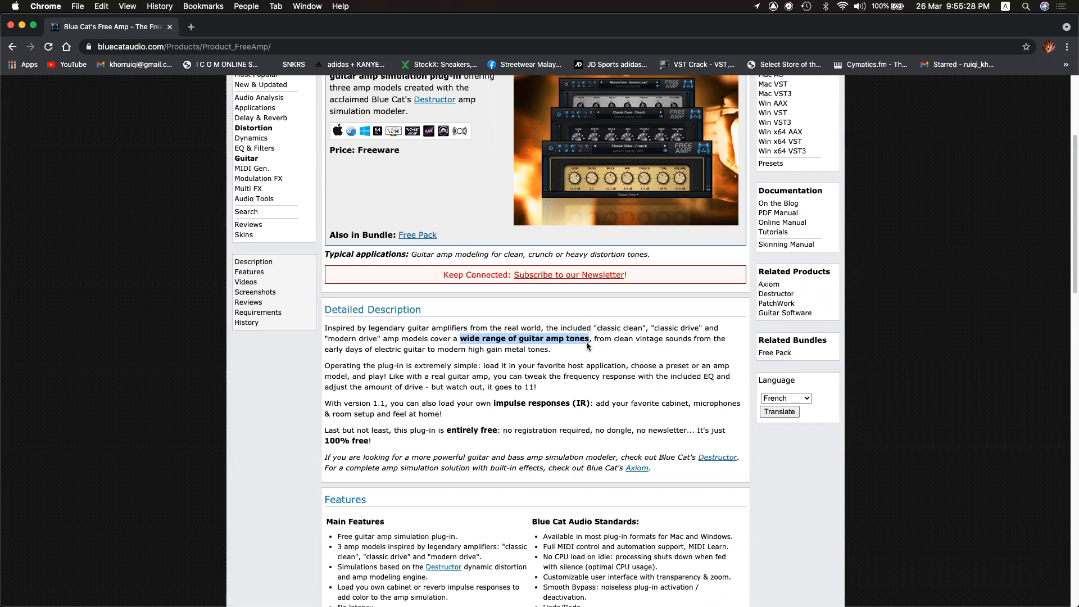
key(super+Tab)
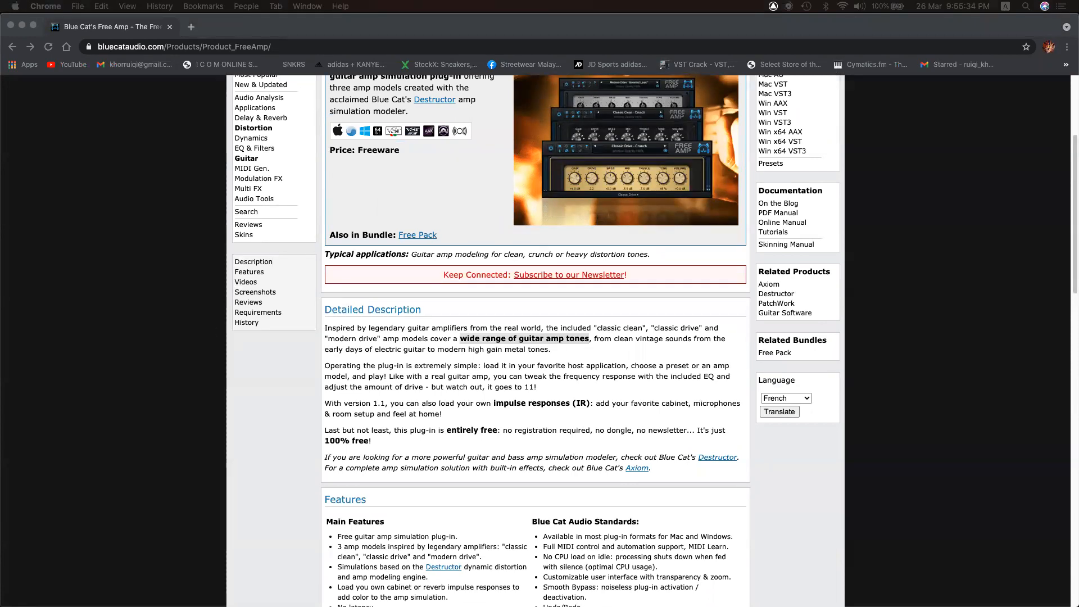
click(341, 461)
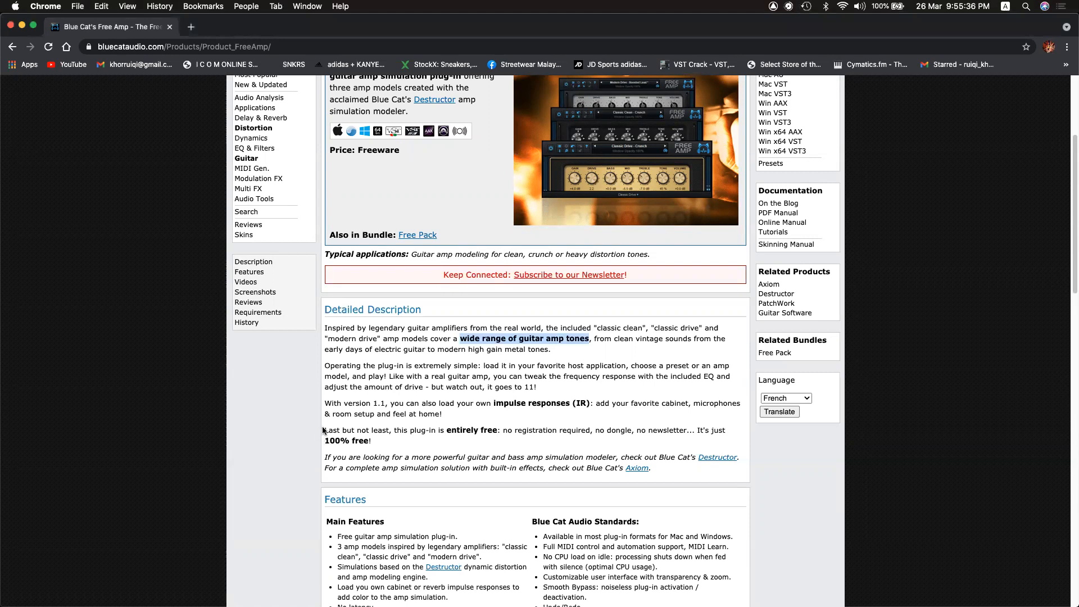
click(358, 392)
Switch back to Pro Tools, place the edit cursor at 0:42.250 during playback and stop playback.
key(super+Tab)
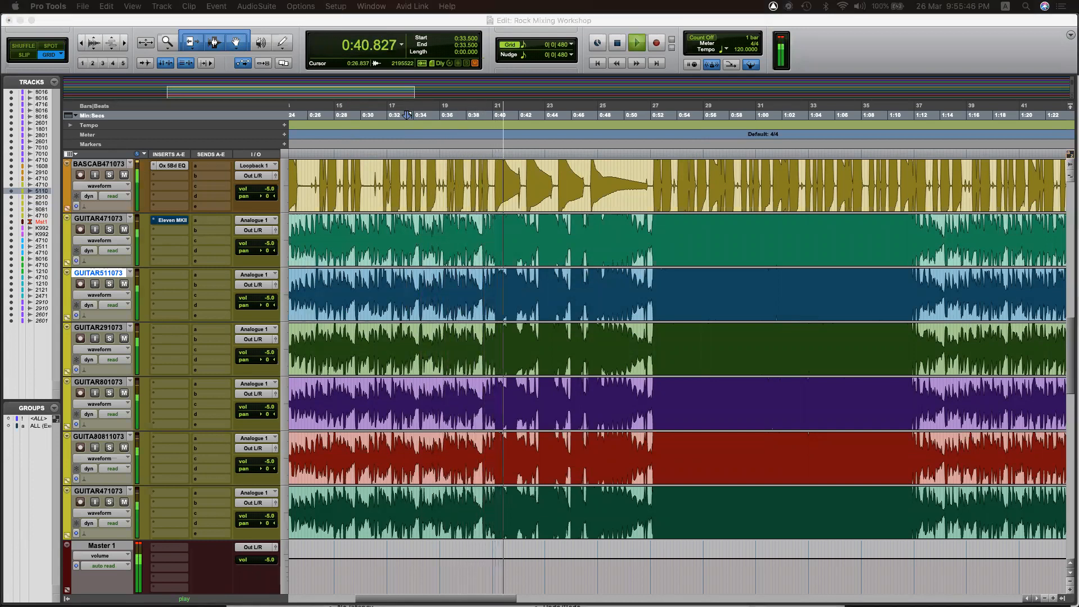
click(522, 248)
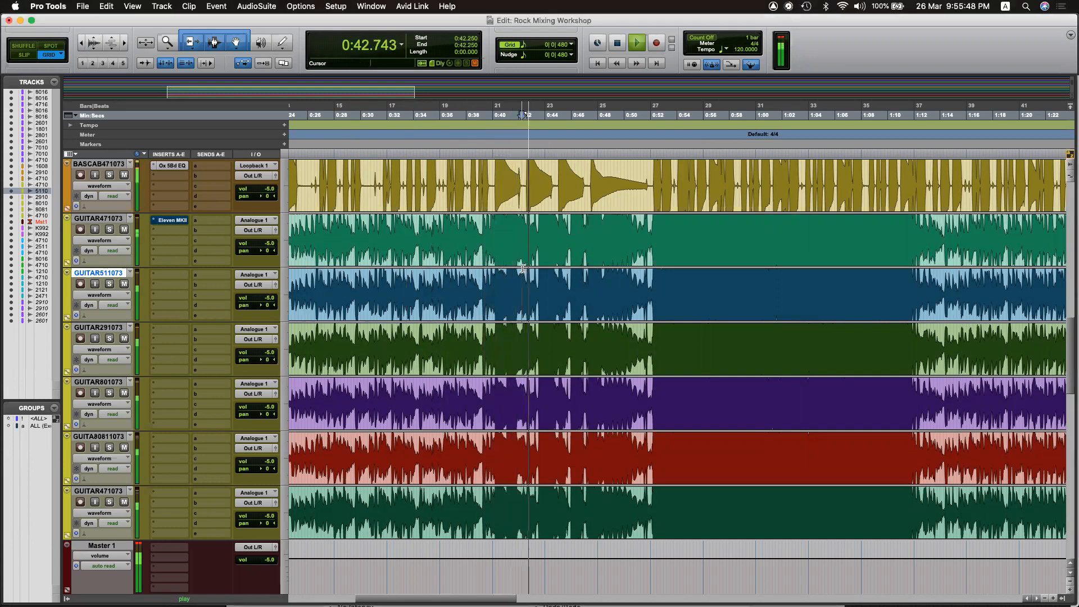
key(space)
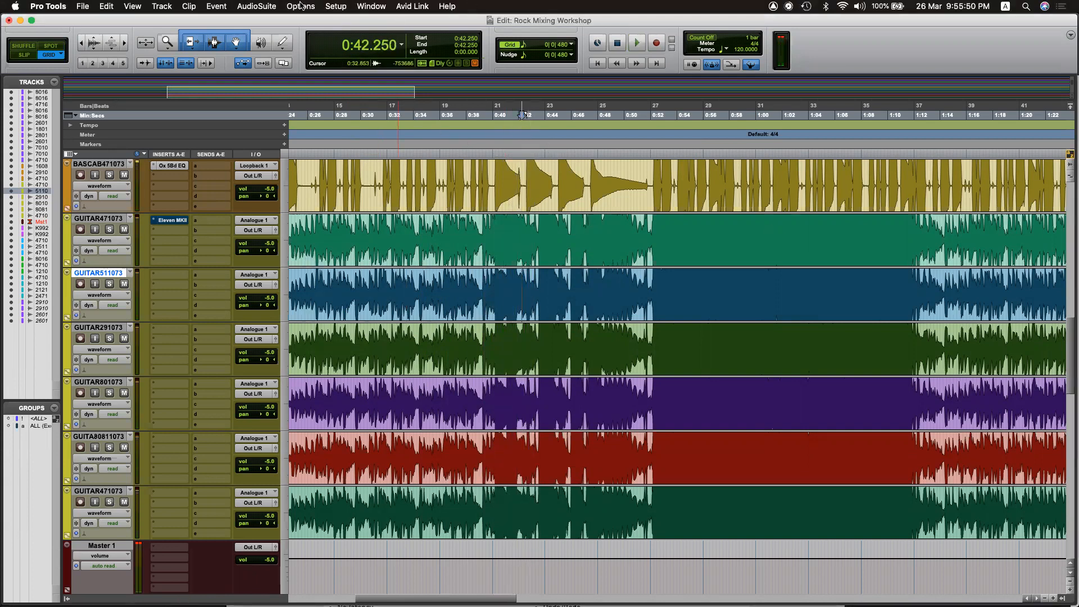
Set the playback engine to ZoomAudioDevice and decline saving the detailed session notes report.
click(335, 7)
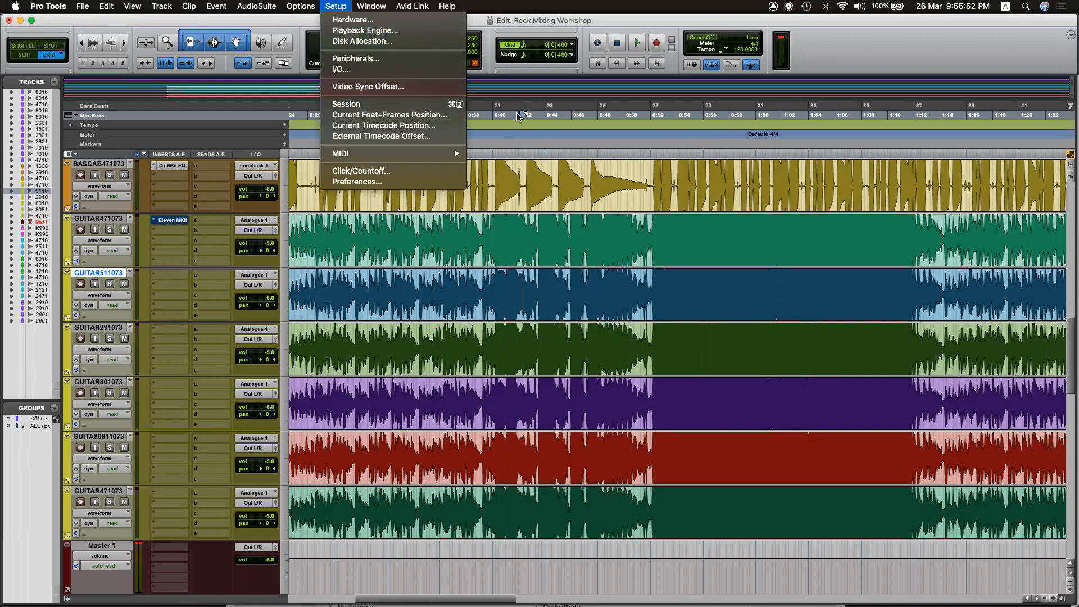
click(348, 39)
click(571, 172)
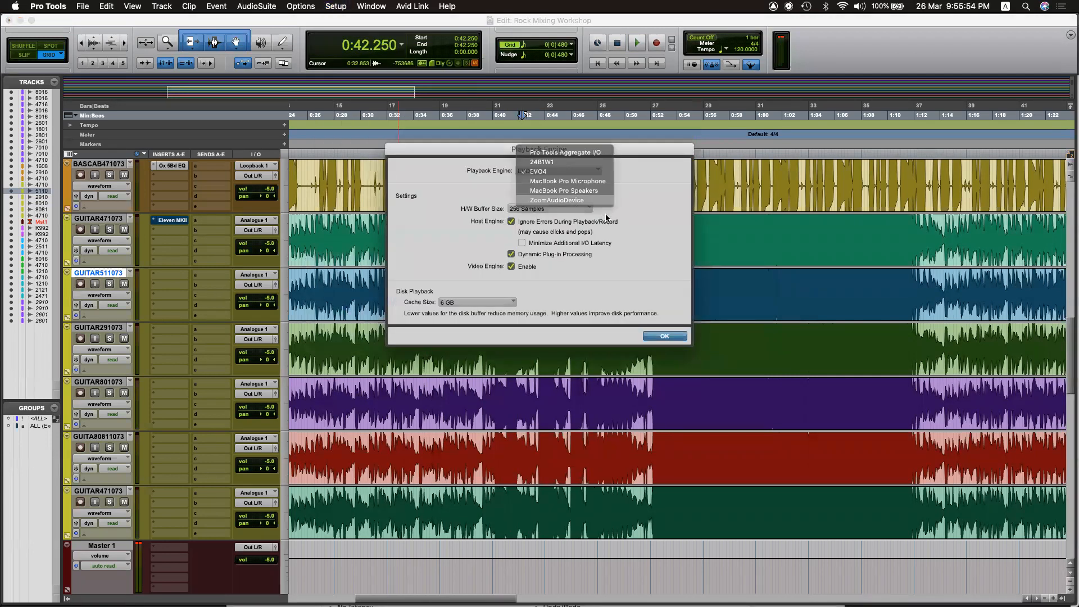
click(556, 182)
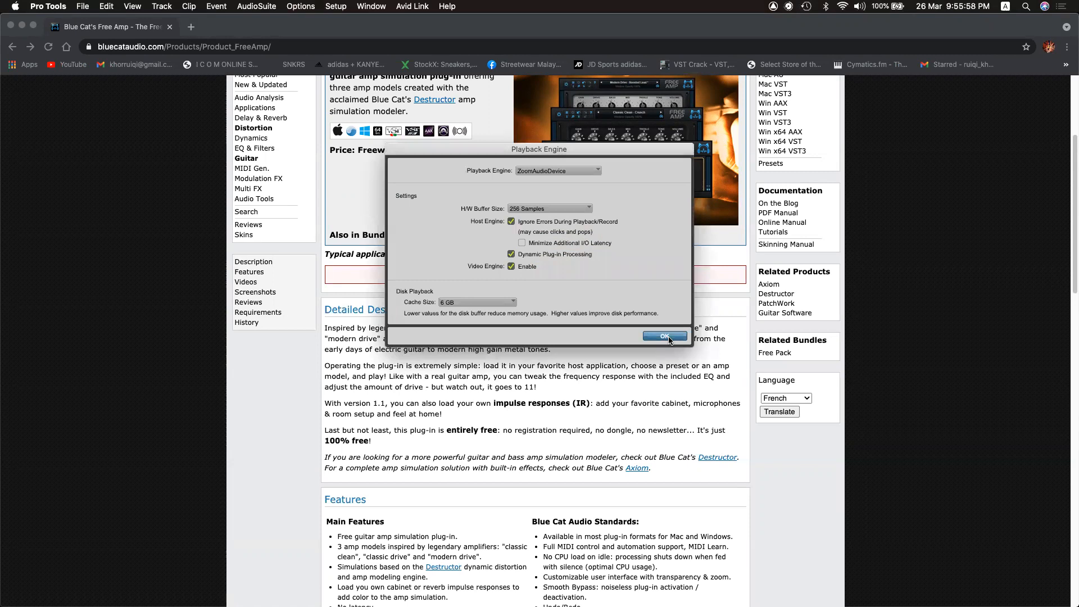
click(669, 338)
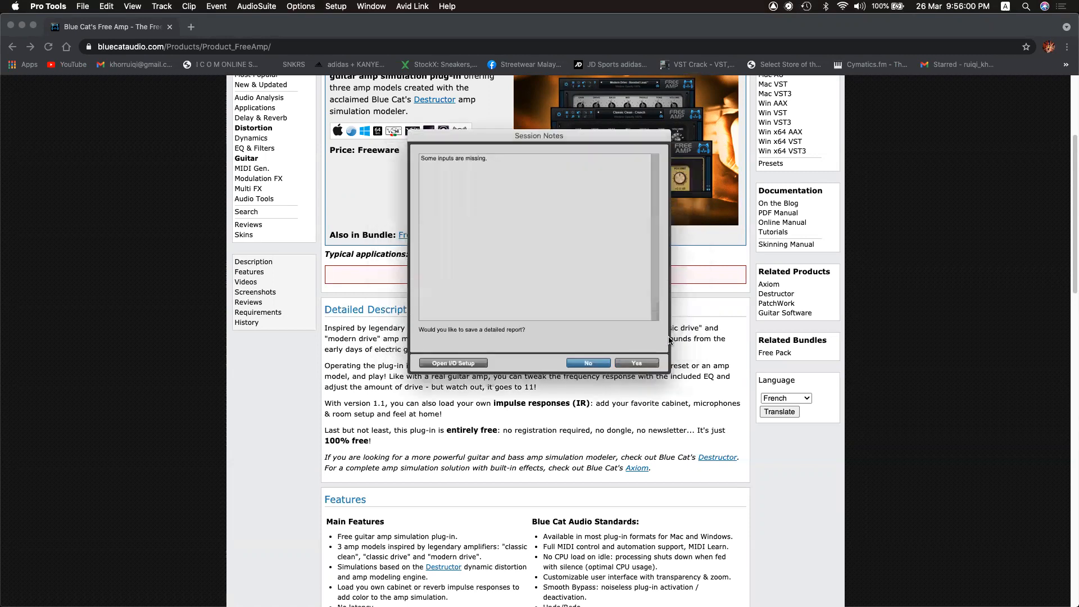
click(588, 362)
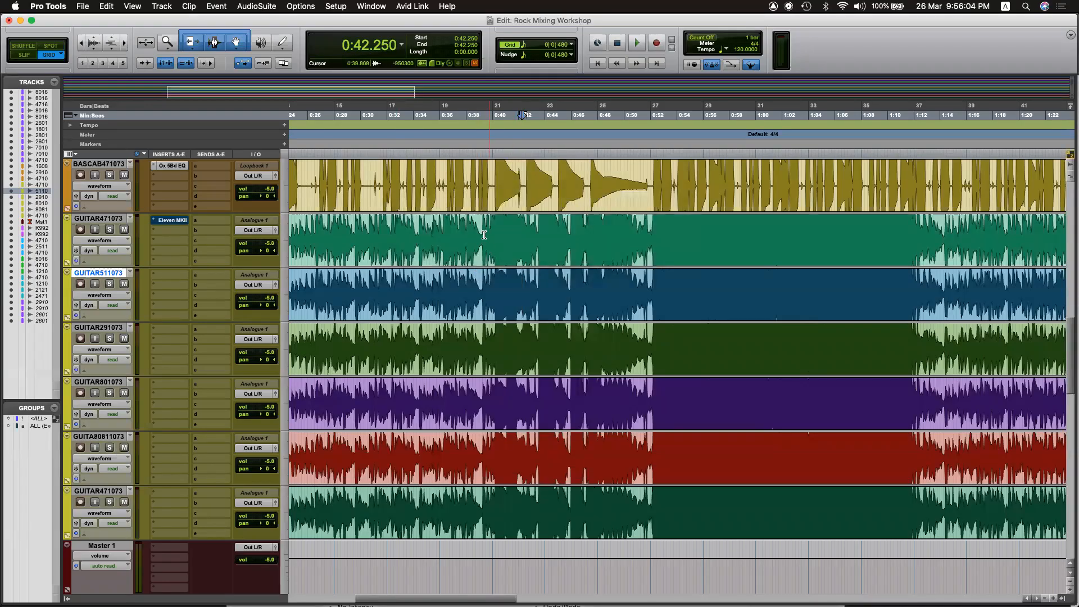
Play the session from 0:39.250 on the AK-47mkII guitar track, select the AR-51 guitar clip and stop playback.
click(483, 235)
key(space)
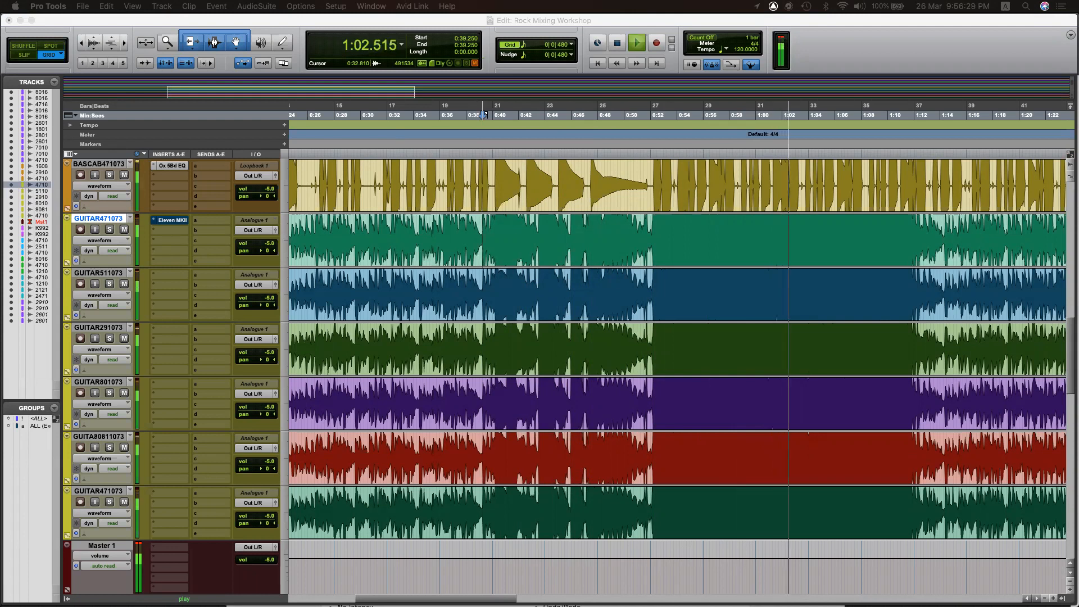
click(696, 313)
key(space)
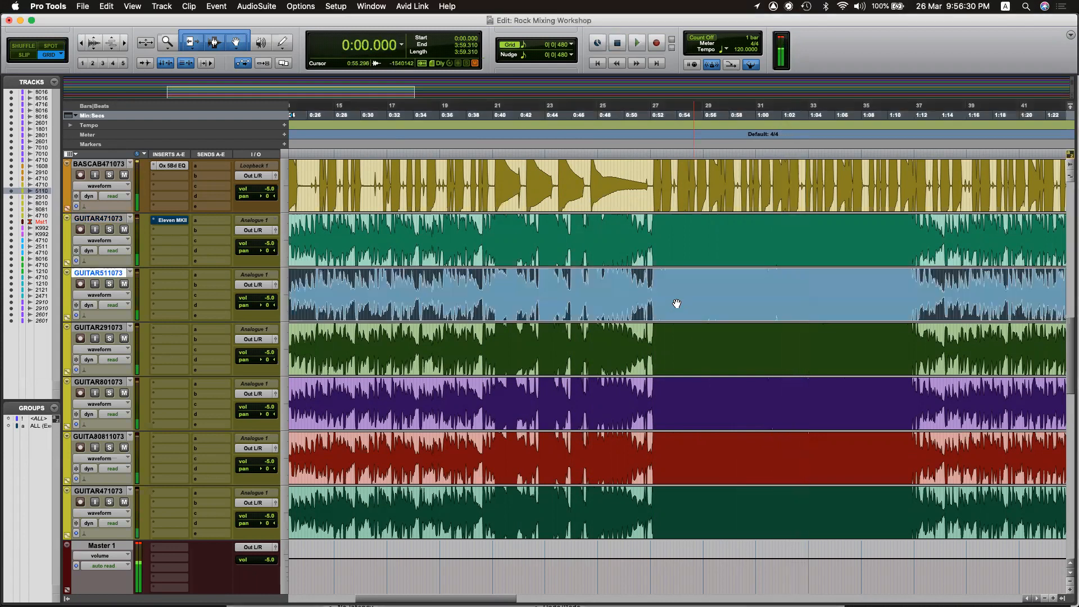
Return to the session start, place the edit cursor at 0:12.250 on the first kick track and briefly play from there.
key(Return)
scroll(584, 324, up, 3)
scroll(584, 324, up, 4)
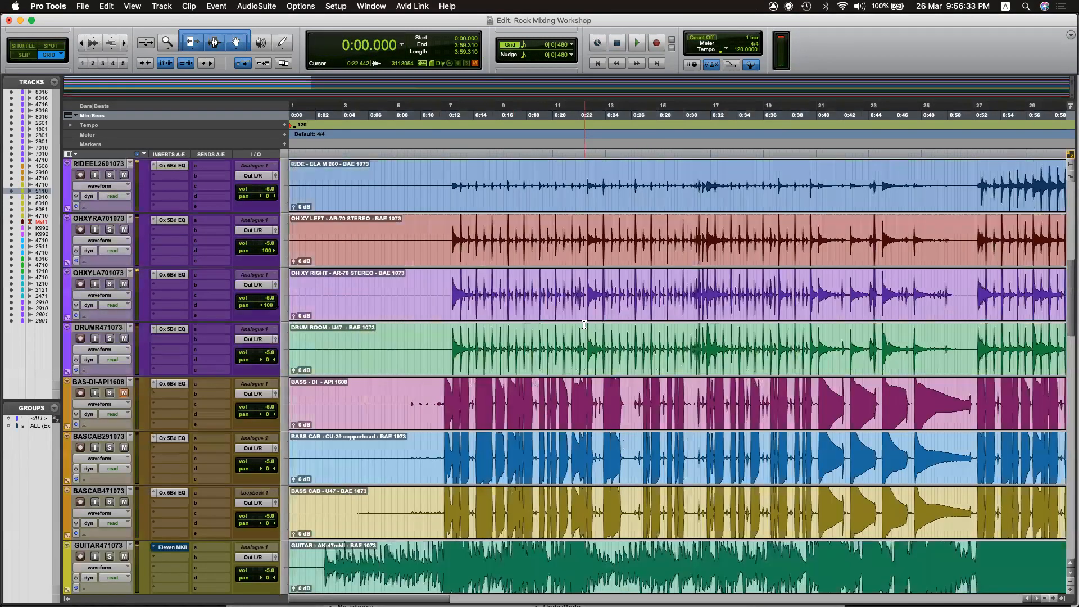
scroll(605, 300, up, 6)
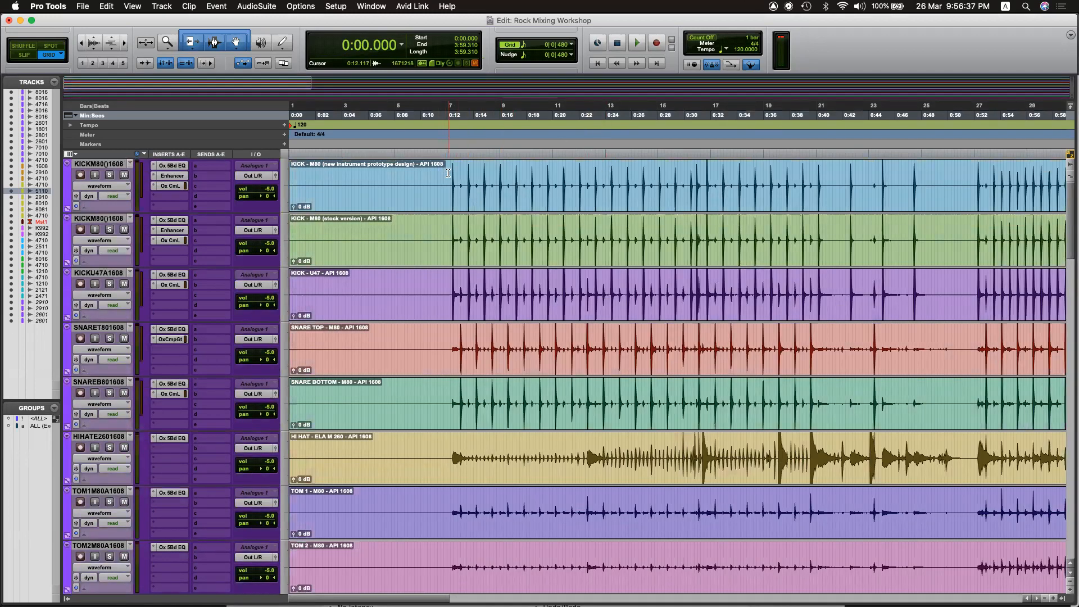
click(448, 173)
scroll(448, 173, down, 4)
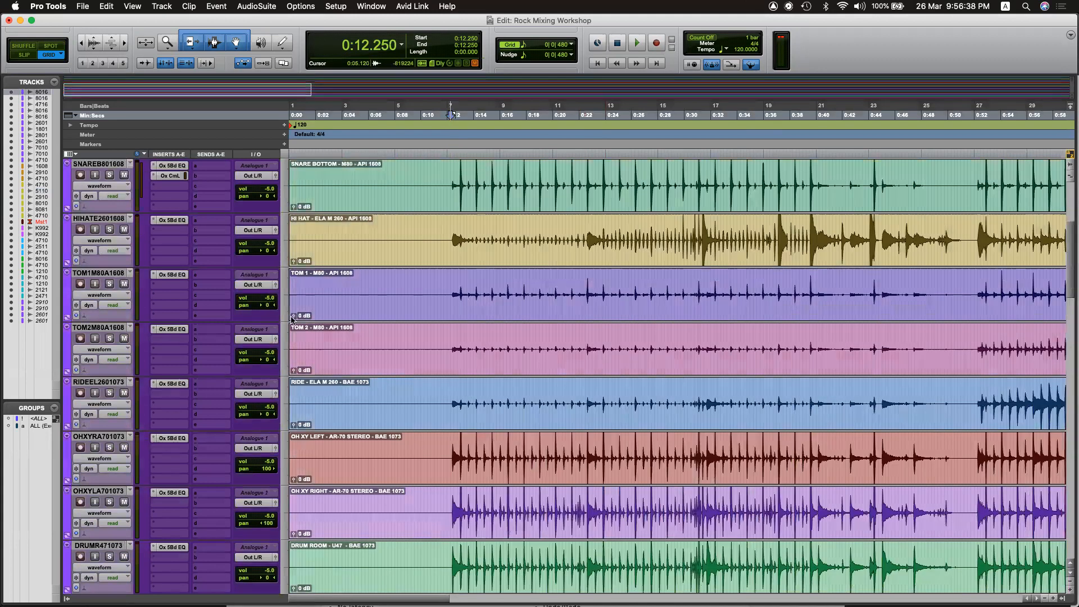
scroll(353, 318, down, 5)
scroll(353, 318, down, 2)
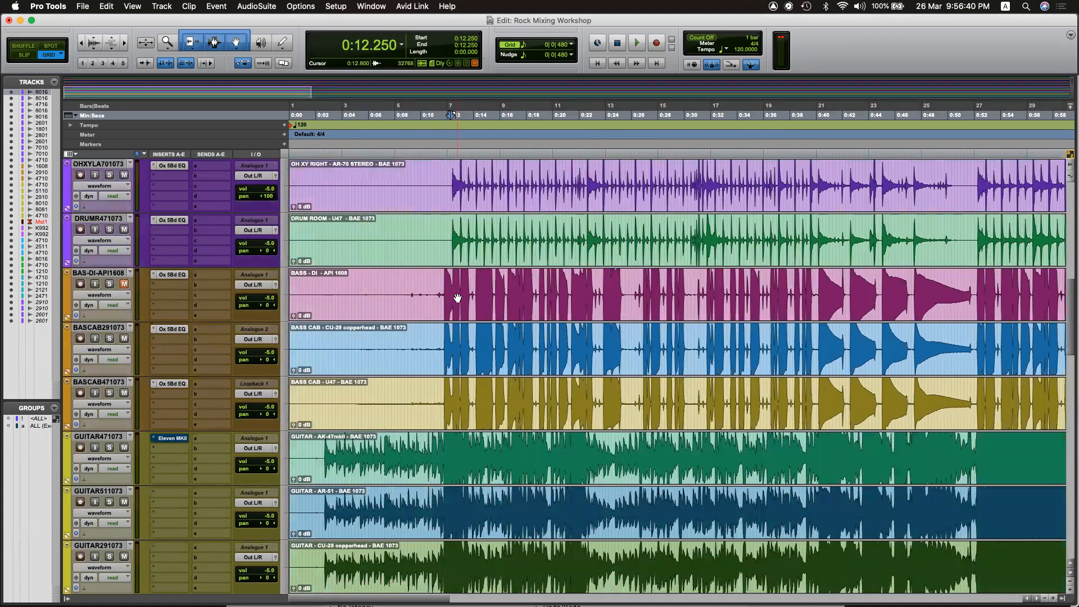
key(space)
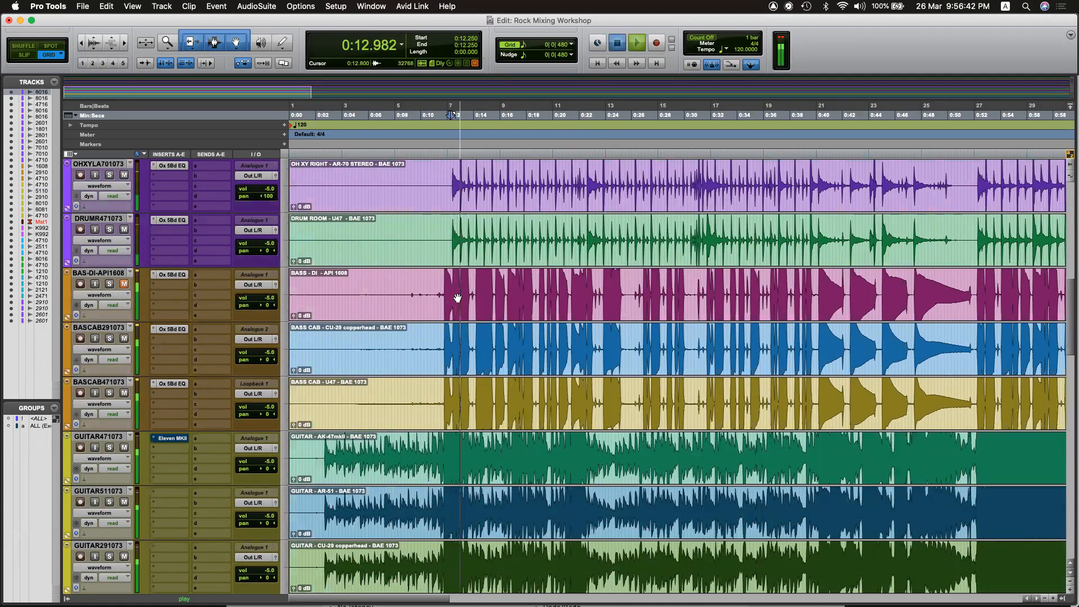
key(space)
Audition the tracks together from 0:11.250, placing the edit cursor at 0:22.750 and 0:26.000 during playback, and stop.
click(438, 280)
key(space)
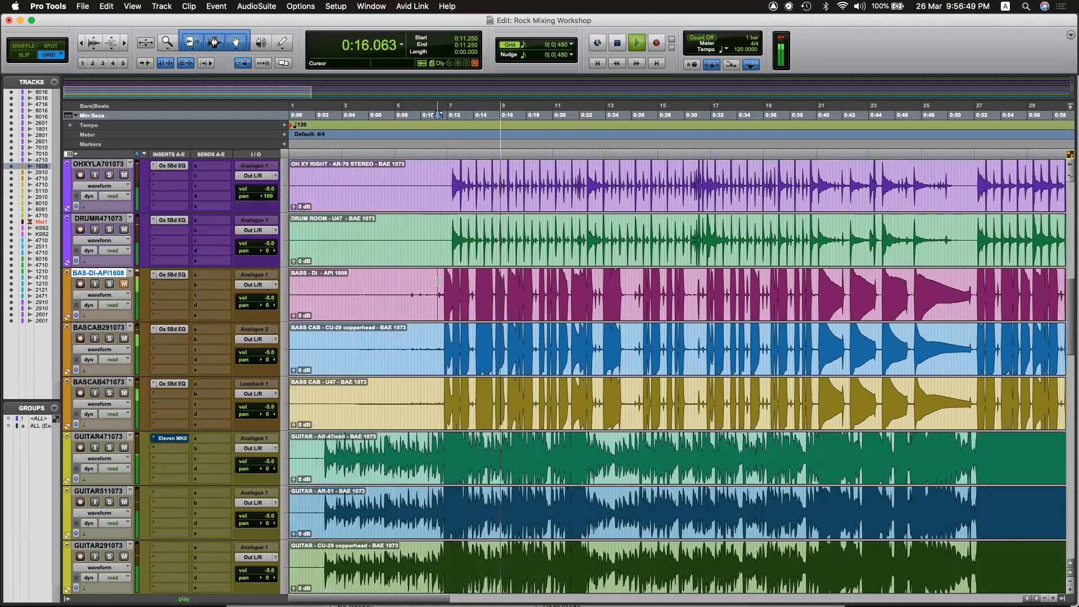
click(589, 179)
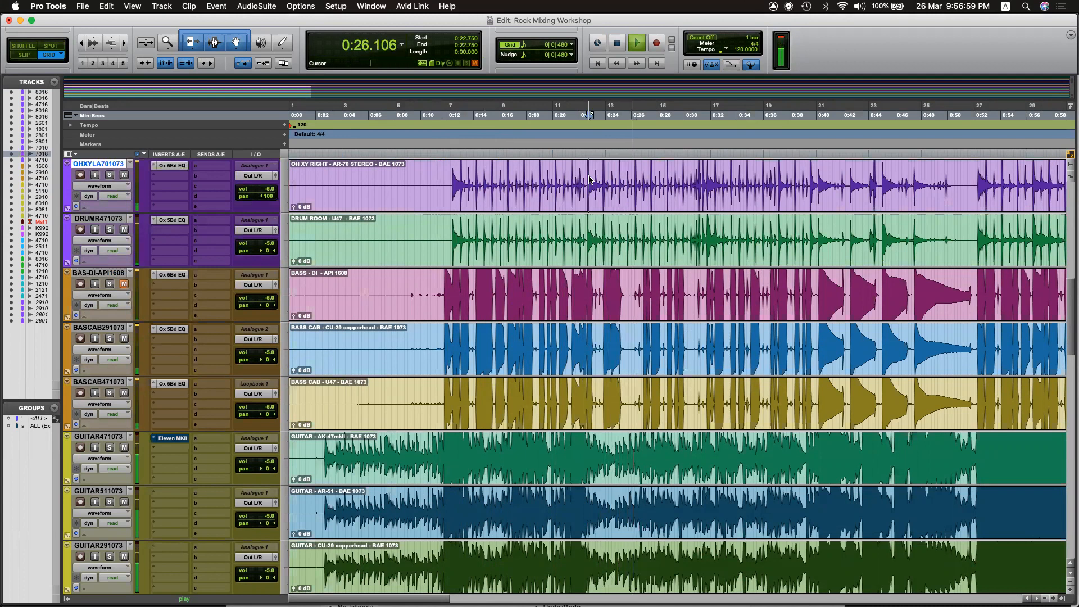
click(627, 361)
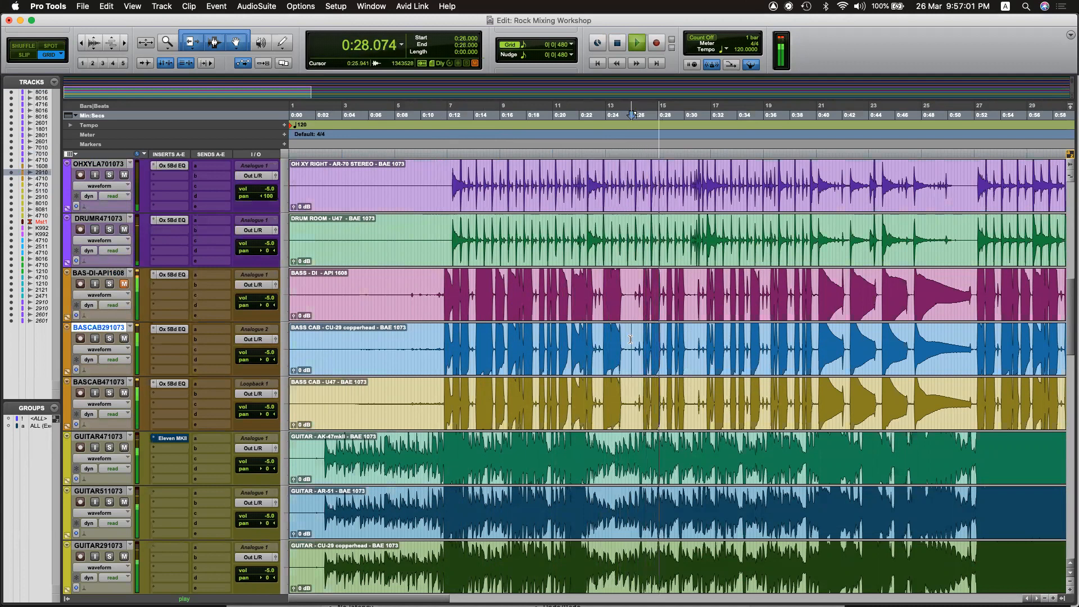
key(space)
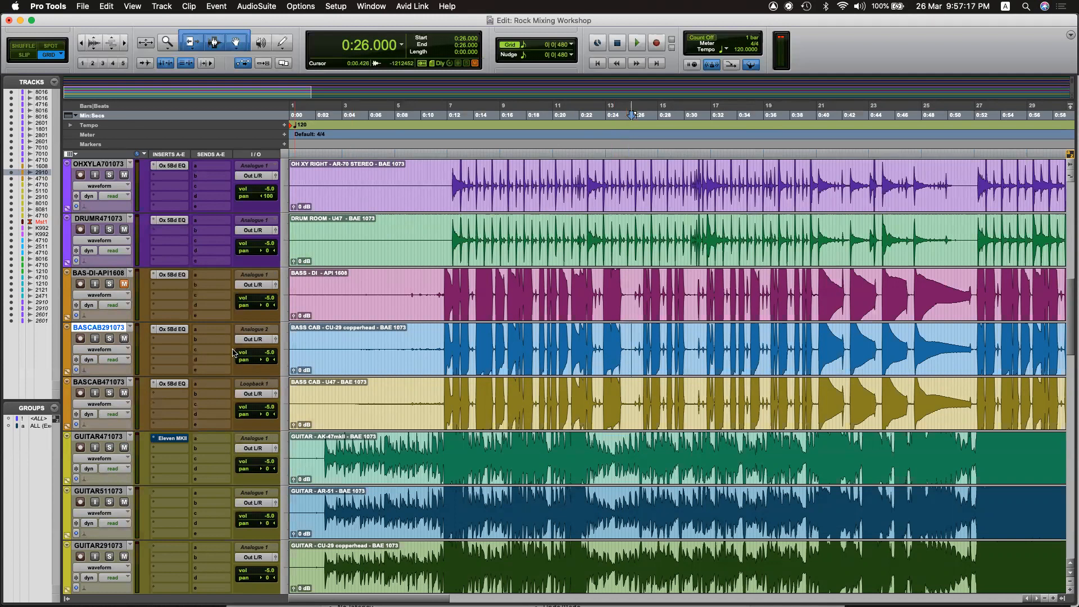
Mute the CU-29 and U47 bass cab tracks and audition the mix without any bass from 0:11.500.
click(124, 338)
click(124, 392)
click(442, 276)
key(space)
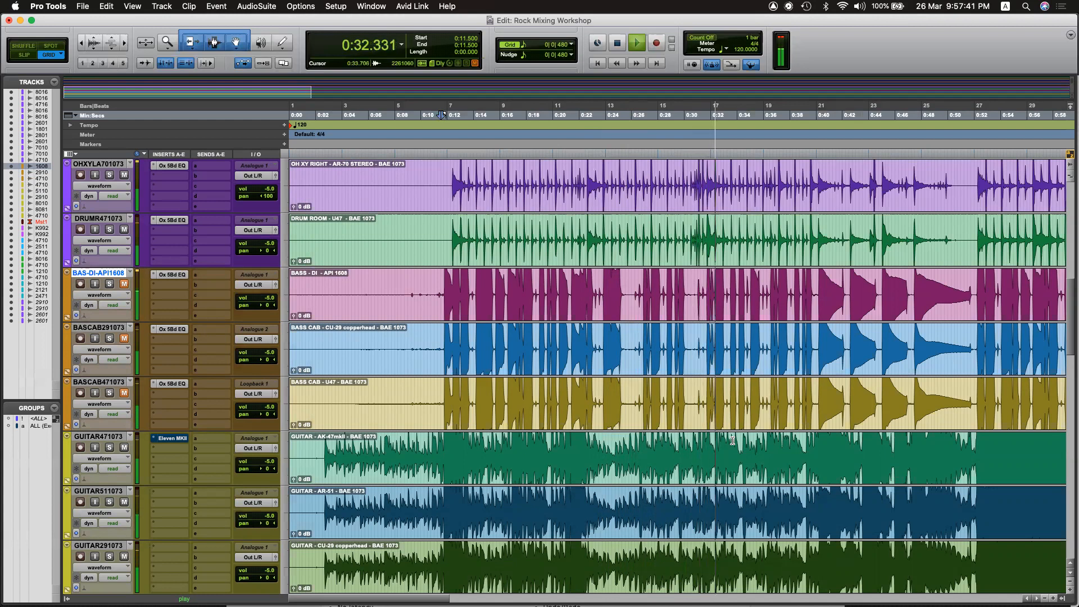
key(space)
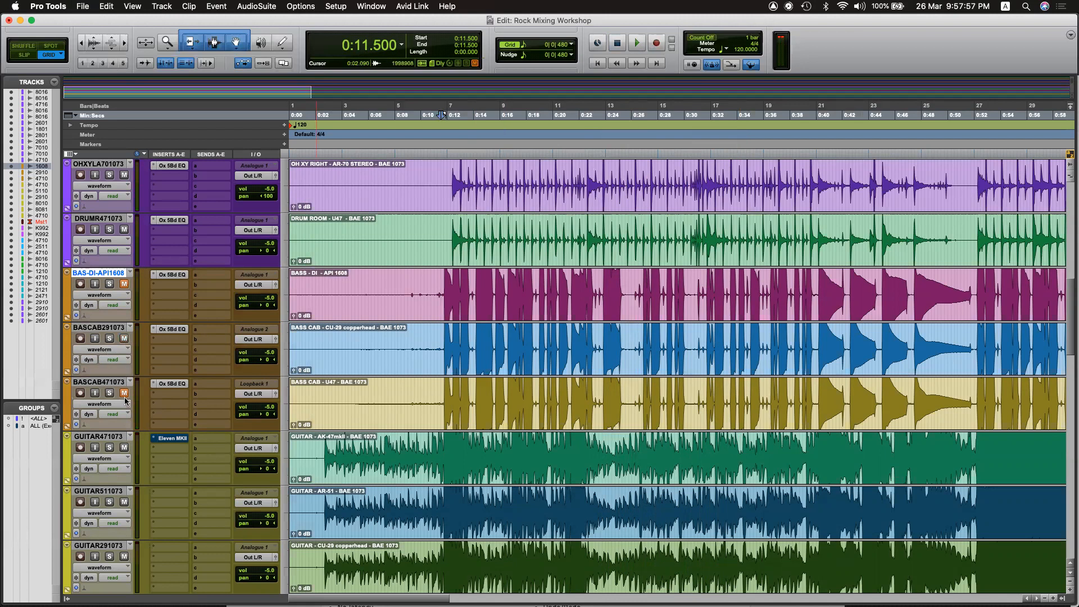
Place the edit cursor at 0:11.750 on the CU-29 bass cab track and switch to Chrome to review the Free Amp description.
click(444, 338)
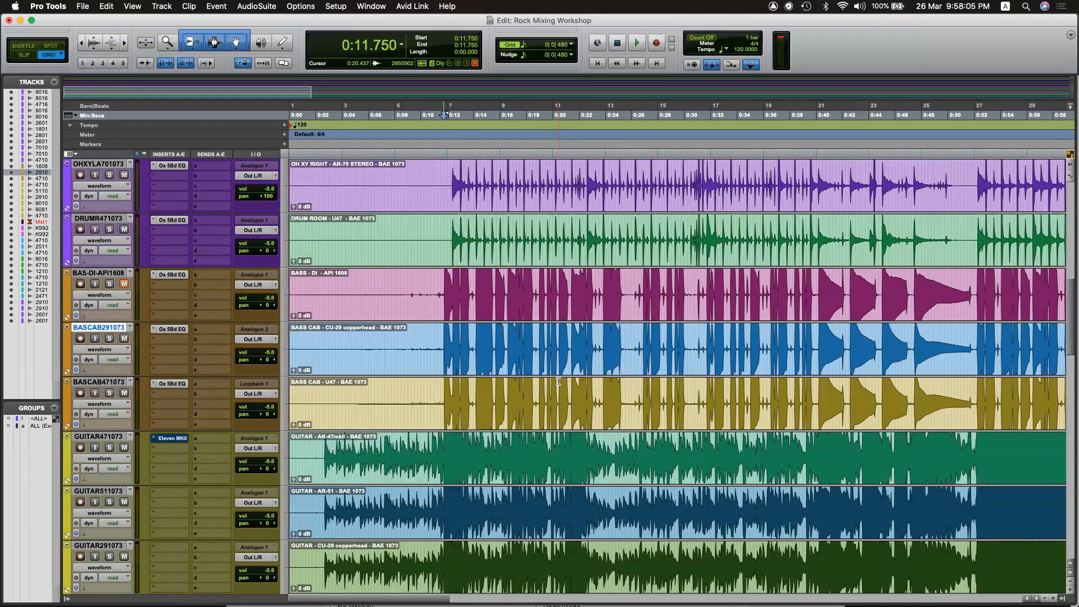
key(super+Tab)
key(super+Tab)
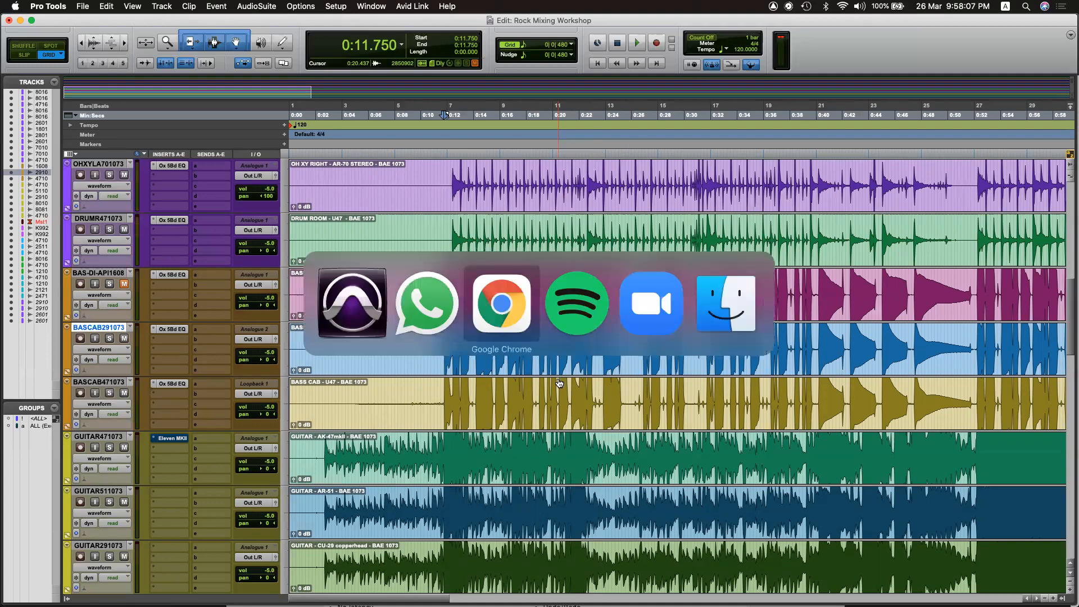
scroll(576, 406, down, 2)
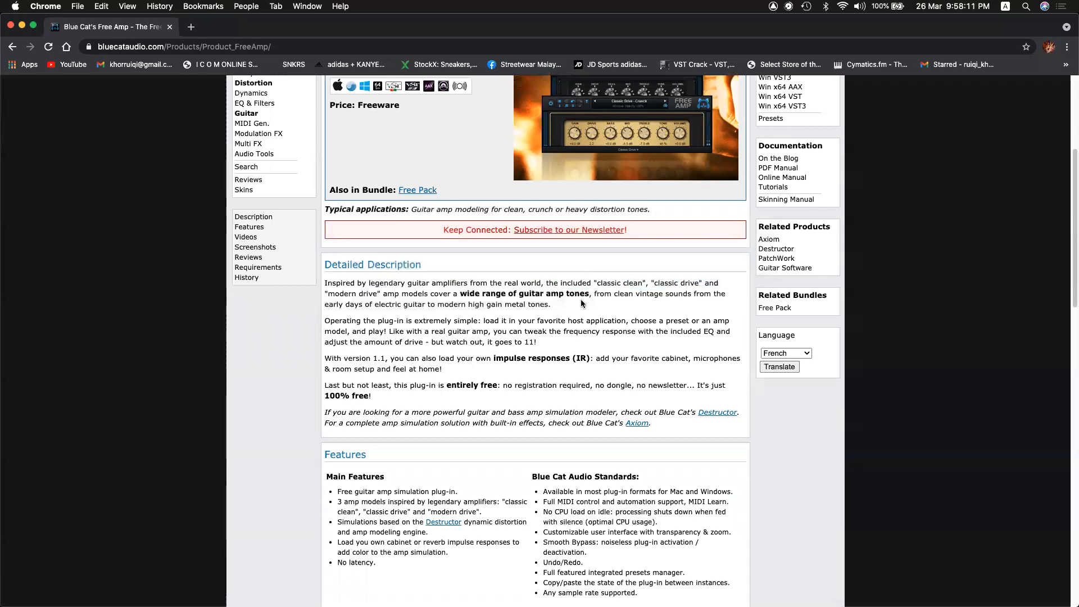
scroll(573, 369, up, 2)
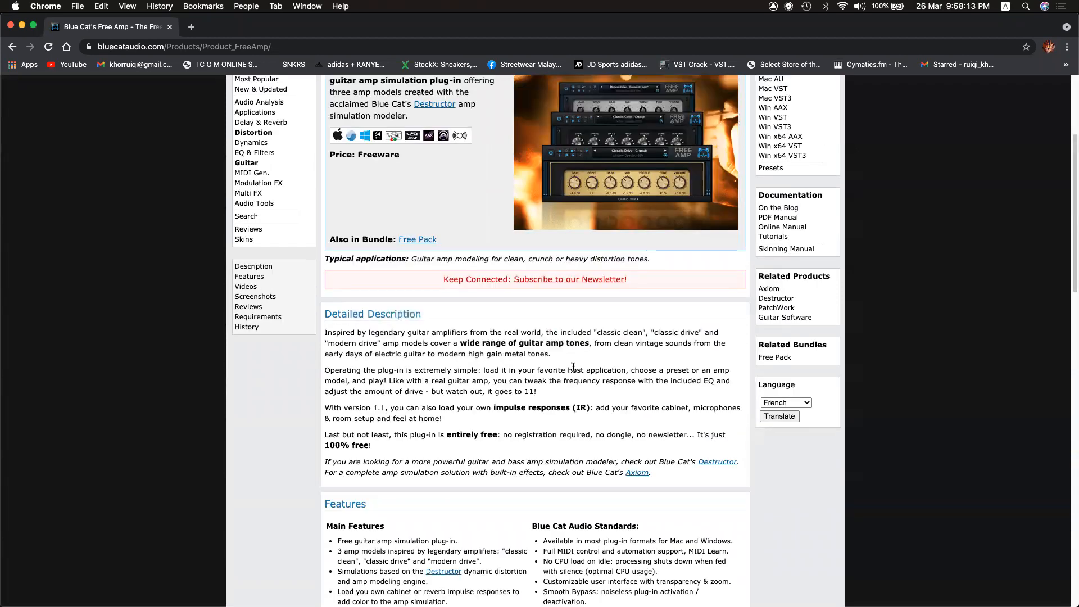
Read Free Amp's Detailed Description, highlighting the statement that operating the plug-in is extremely simple.
scroll(572, 368, down, 4)
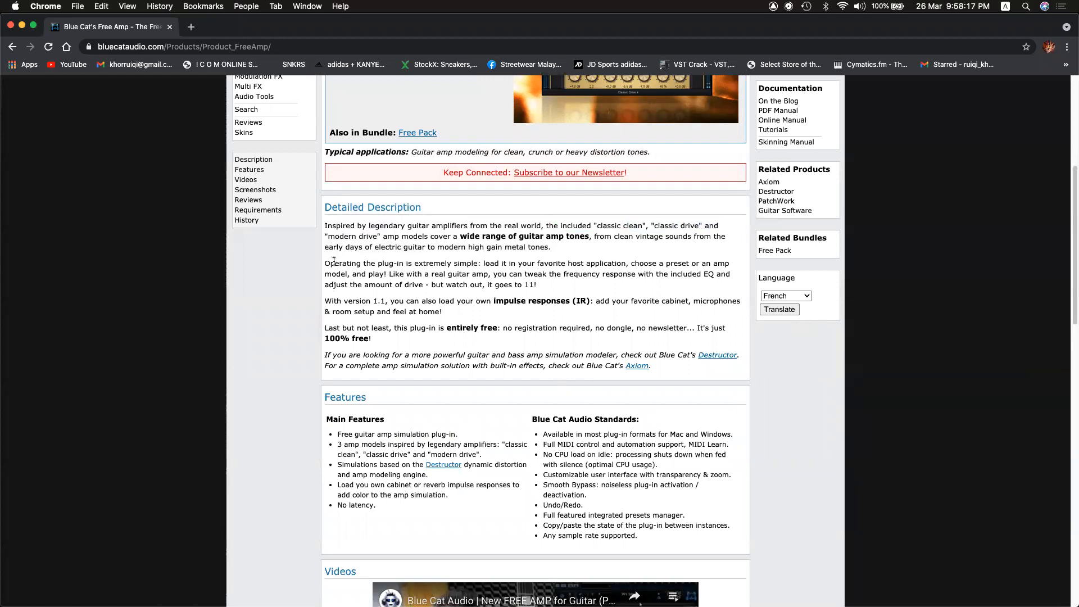
drag(325, 262, 473, 262)
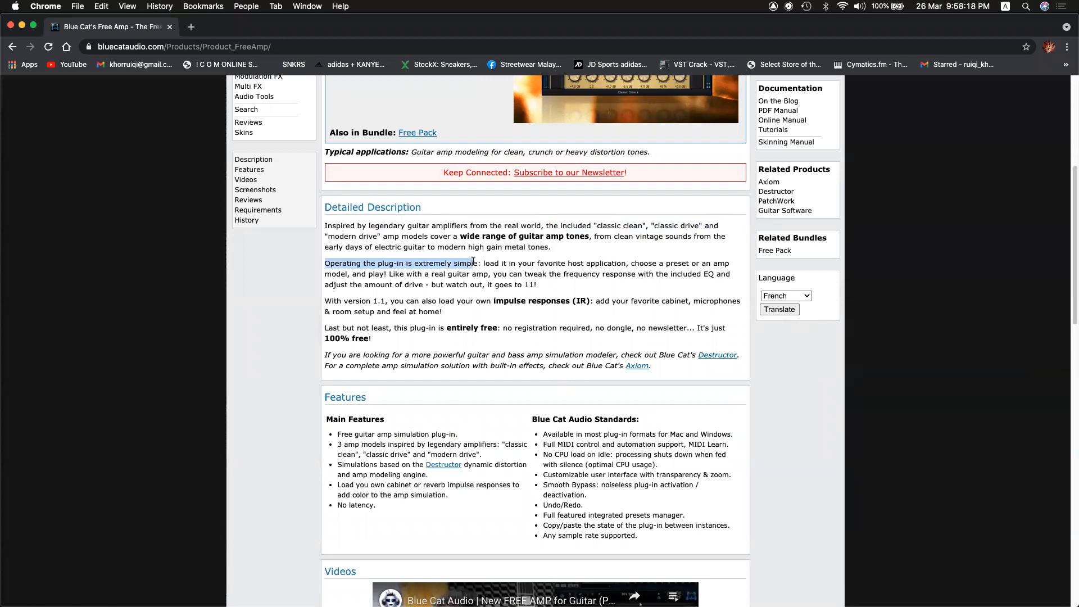
click(567, 276)
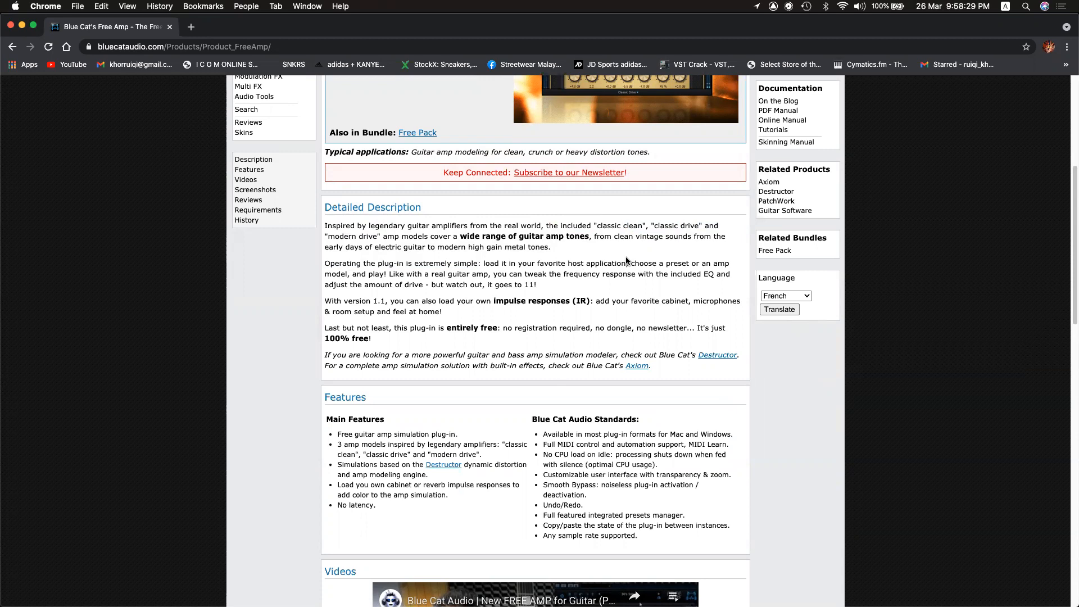
Switch to Pro Tools, view the plug-in categories for an empty insert on the AK-47mkII guitar in the Mix window, and return to Chrome.
key(super+Tab)
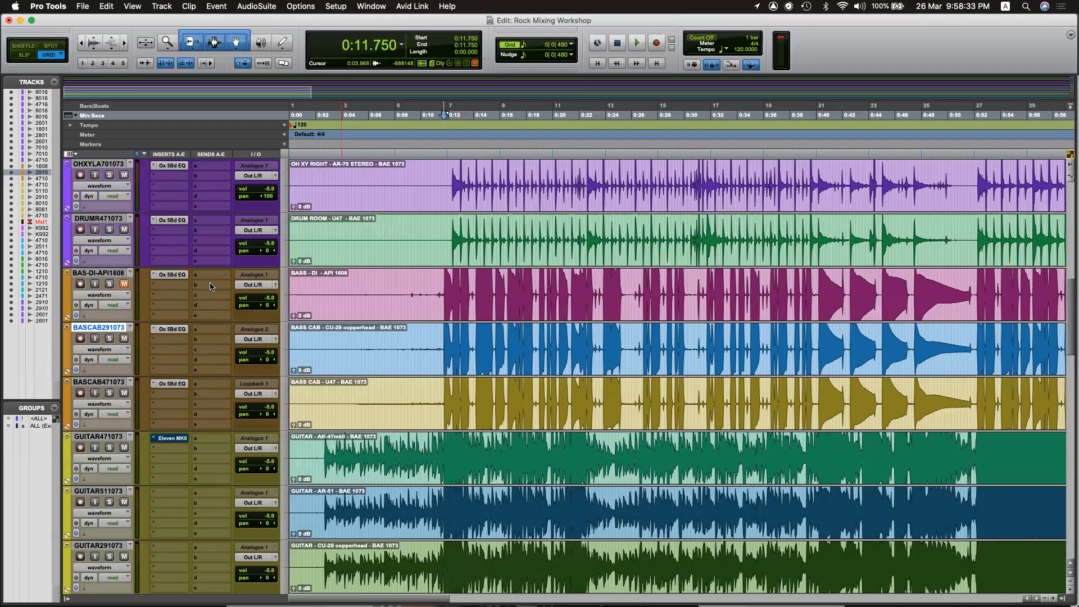
key(super+equal)
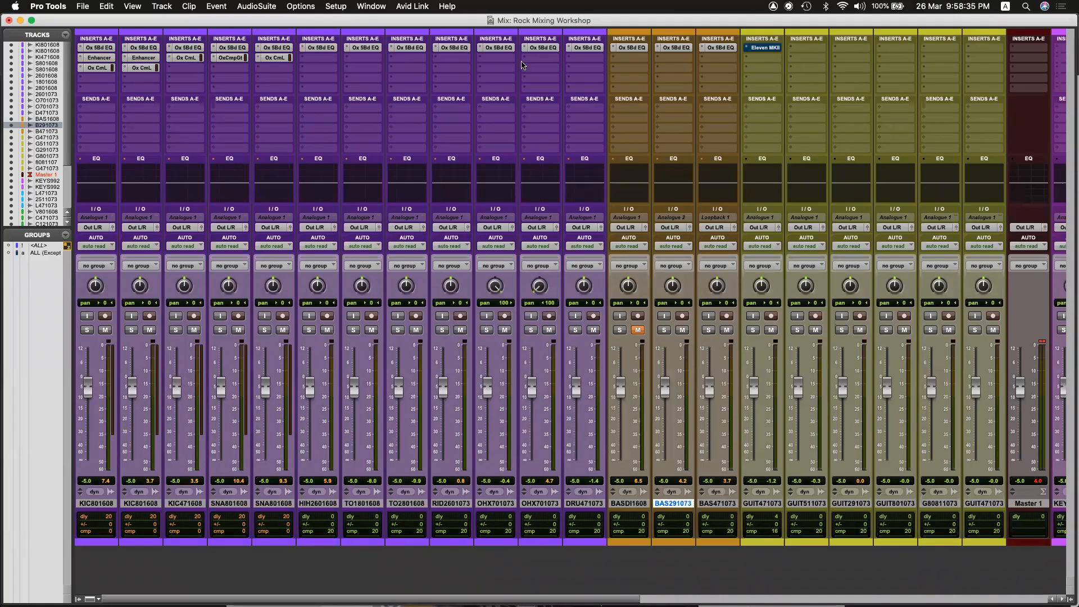
click(754, 61)
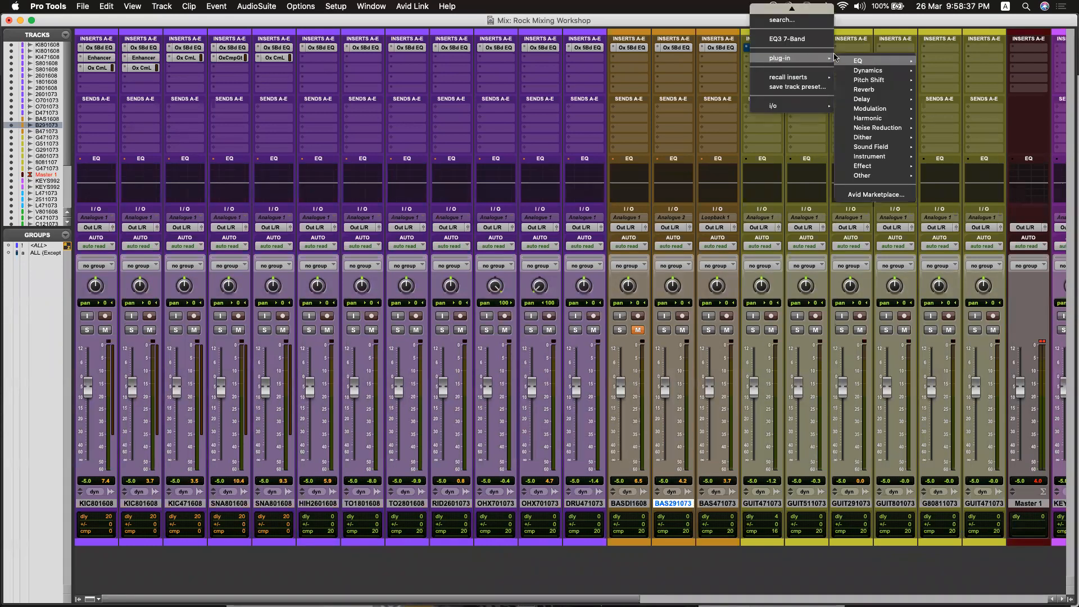
key(super+Tab)
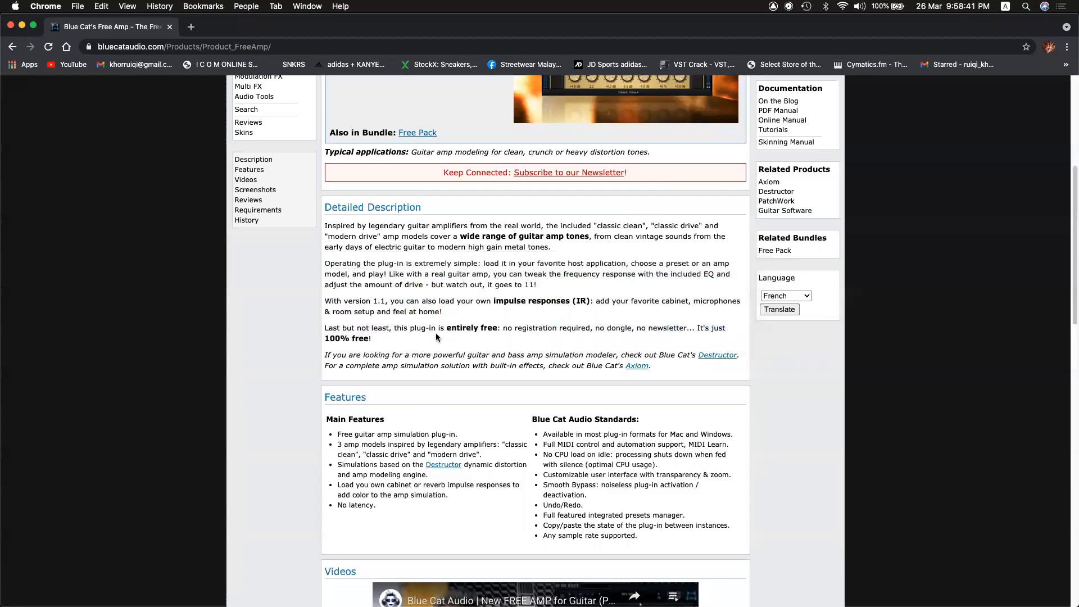
Highlight the description's passages on choosing a preset or amp model and on tweaking the response like a real guitar amp.
drag(622, 263, 745, 269)
click(427, 281)
drag(389, 274, 485, 274)
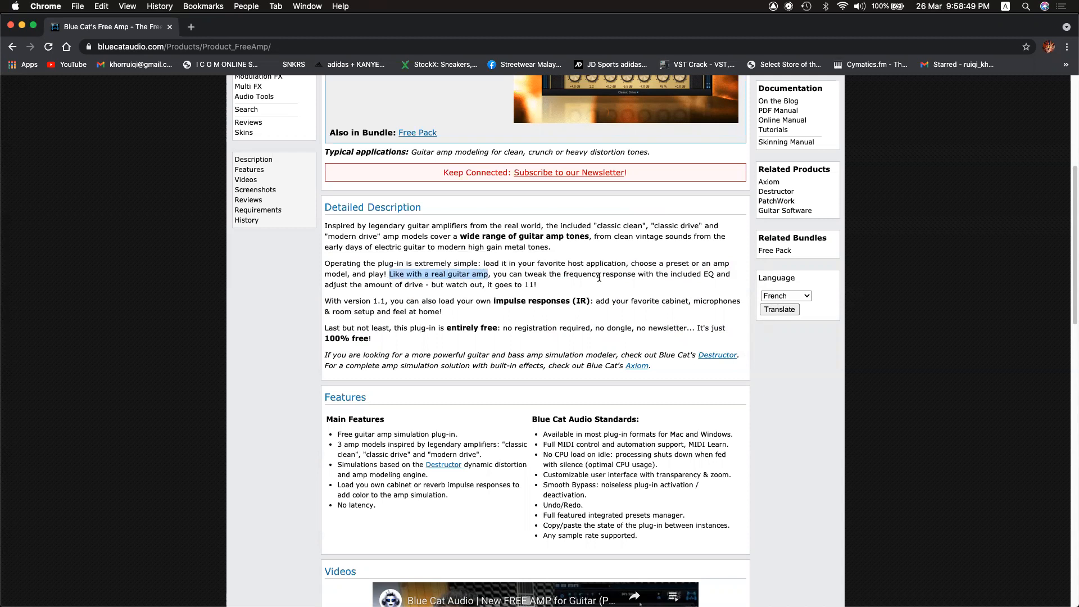
mouse_move(563, 274)
mouse_down()
mouse_move(663, 264)
mouse_move(651, 275)
mouse_move(564, 283)
mouse_up()
click(441, 279)
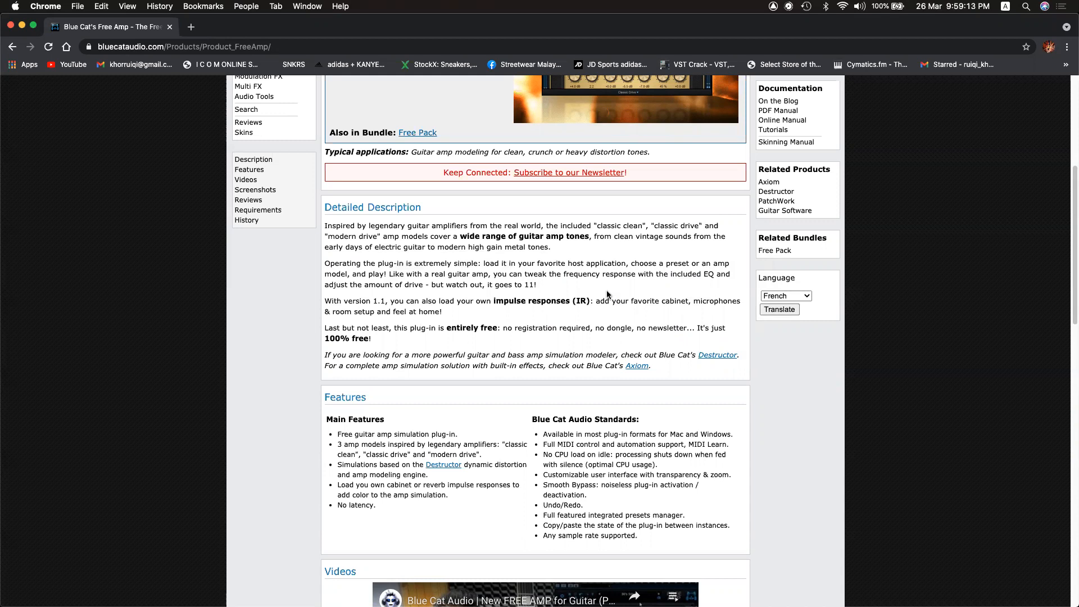
Switch to Pro Tools, bring up the Edit window and place the edit cursor at 0:11.250 on the AK-47mkII guitar track.
mouse_move(742, 593)
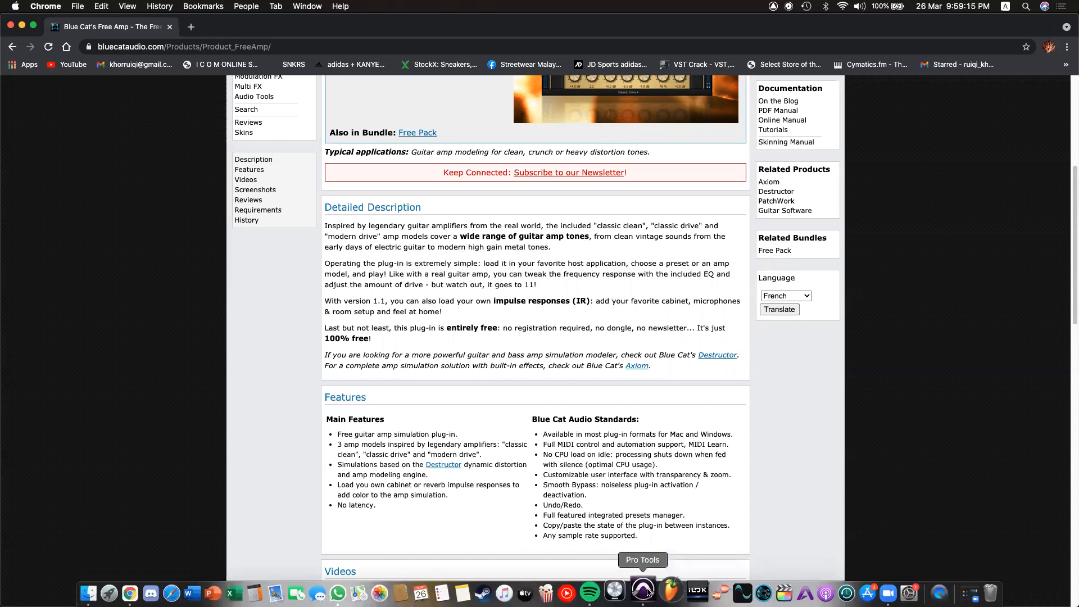
click(644, 591)
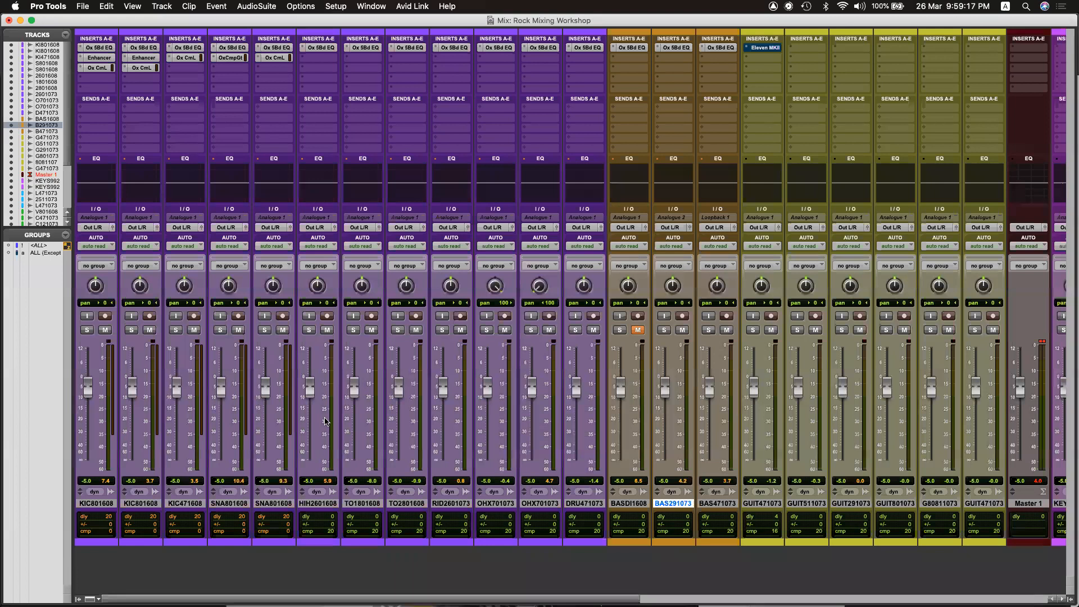
key(super+equal)
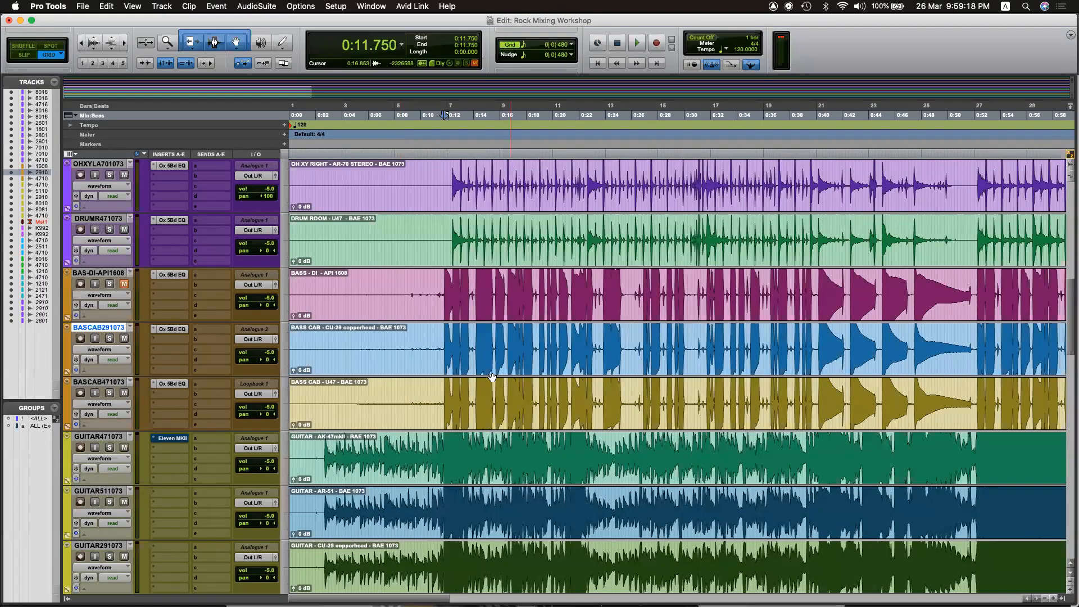
click(439, 284)
drag(442, 232, 690, 506)
click(474, 318)
click(437, 258)
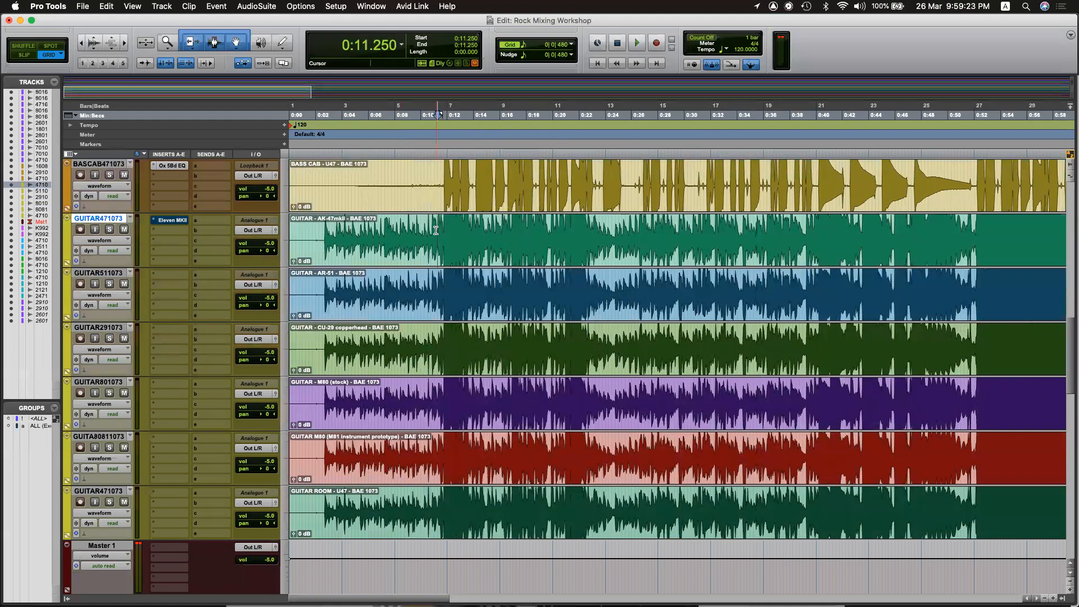
Mark the opening passage from 0:02.250 to 0:04.500 on the AK-47mkII and AR-51 guitars, and select the whole AK-47mkII clip.
drag(347, 221, 316, 225)
click(384, 223)
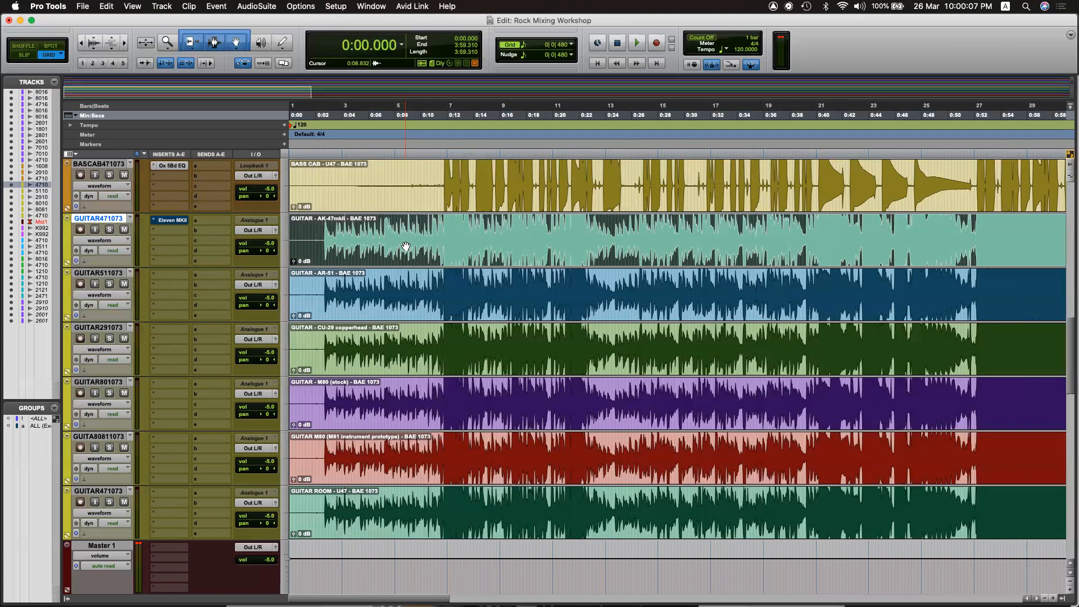
drag(315, 228, 348, 227)
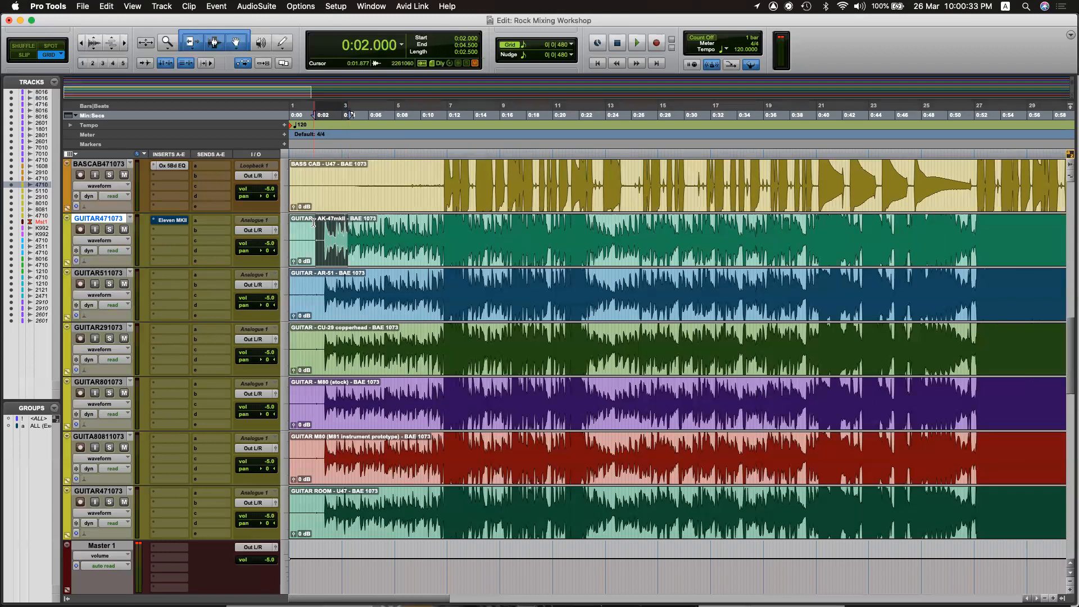
drag(319, 225, 349, 277)
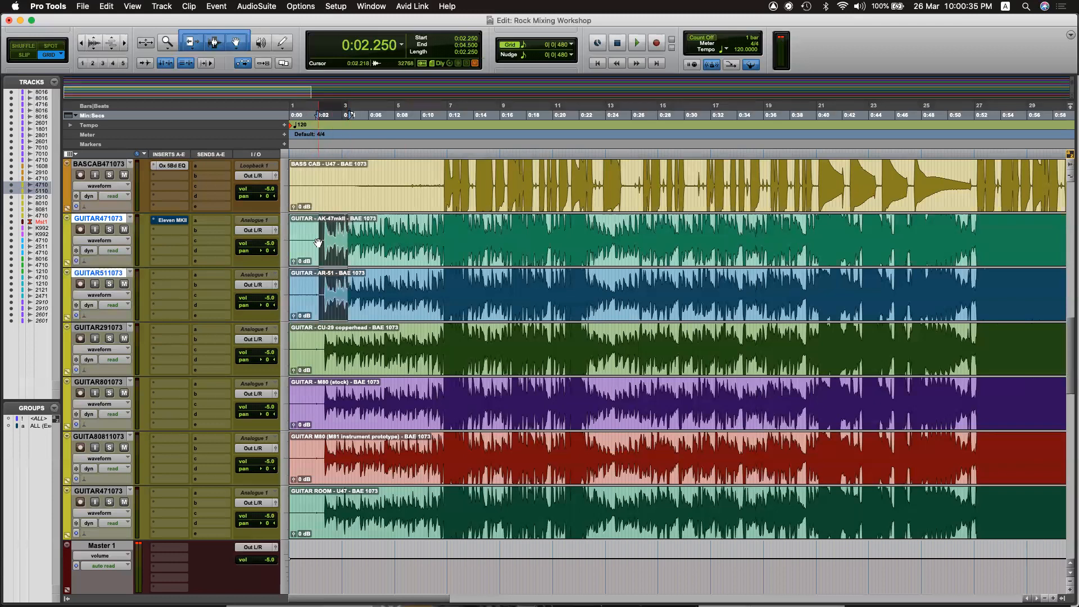
drag(316, 236, 351, 295)
click(358, 295)
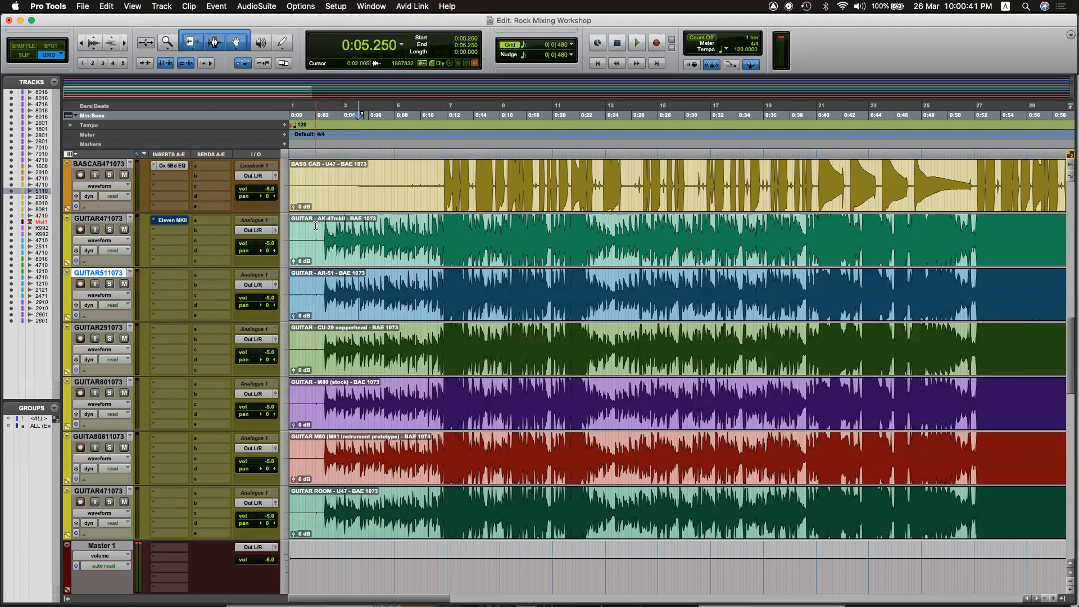
drag(316, 226, 347, 252)
click(348, 249)
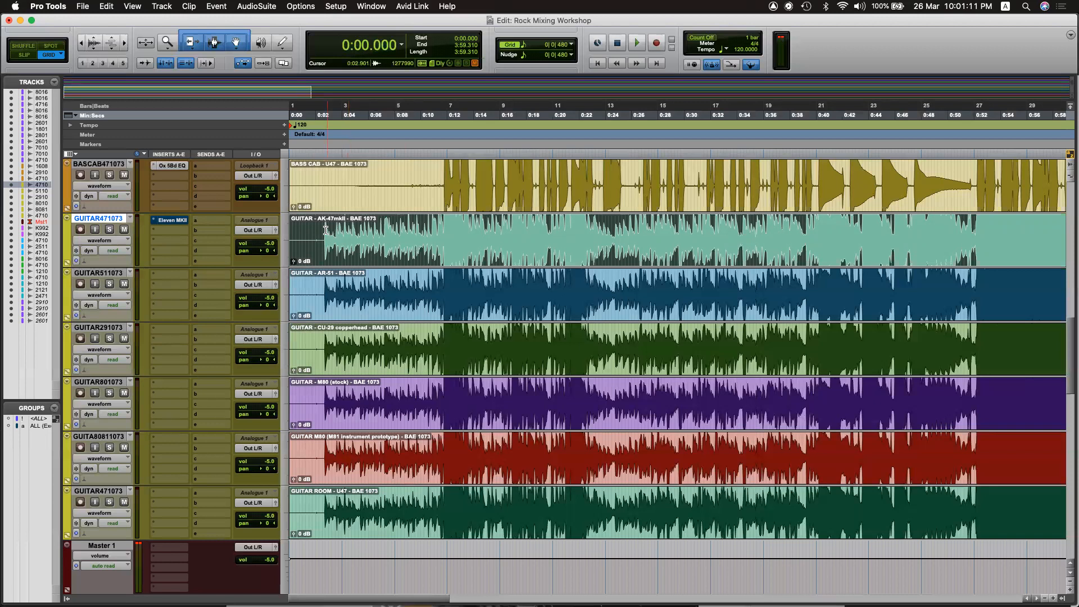
Select 0:02.250 to 0:05.000 on the AR-51 guitar, extend the comparison across the guitar tracks, and place the cursor at 0:06.750.
drag(319, 220, 370, 223)
drag(318, 280, 354, 280)
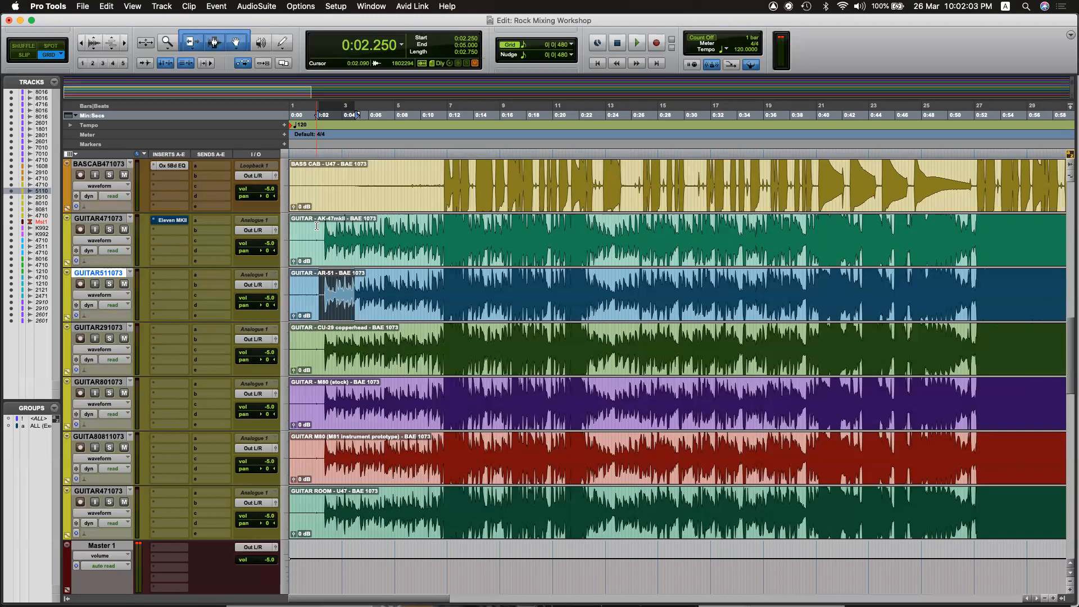
drag(317, 225, 356, 513)
click(379, 238)
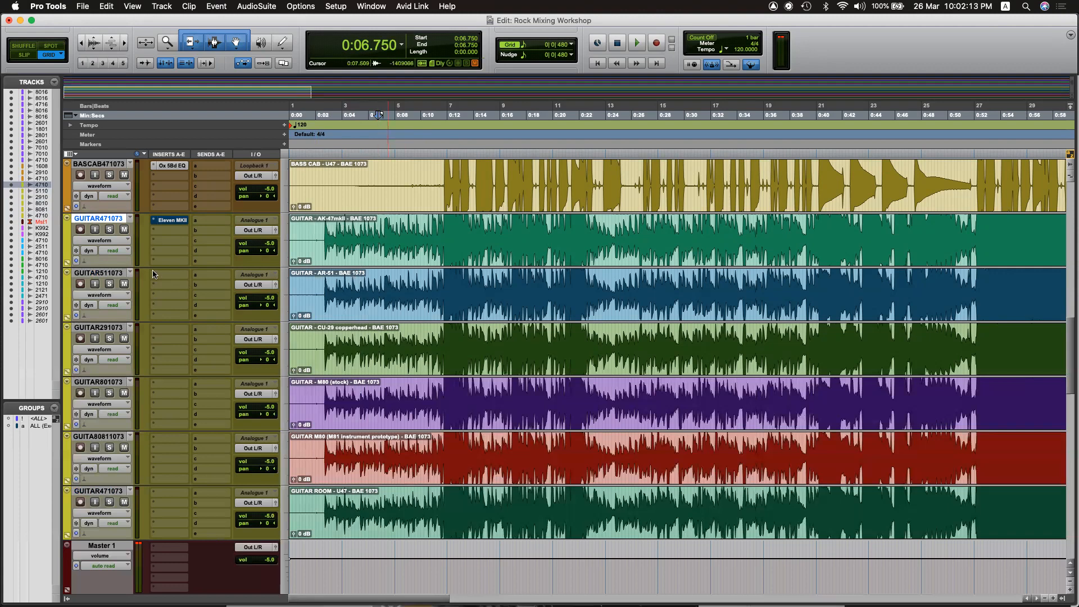
Select 0:11.000 to 0:32.750 across the AK-47mkII, AR-51 and CU-29 guitars, followed by the whole AR-51 clip.
scroll(432, 274, down, 6)
scroll(433, 274, down, 4)
scroll(445, 275, up, 11)
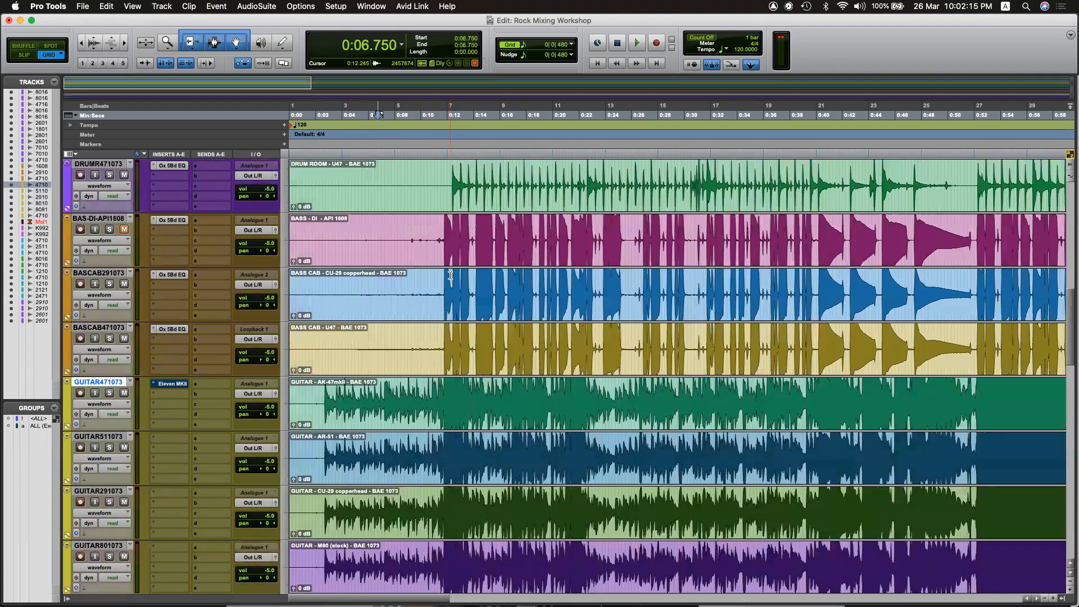
scroll(474, 272, down, 3)
drag(433, 238, 722, 356)
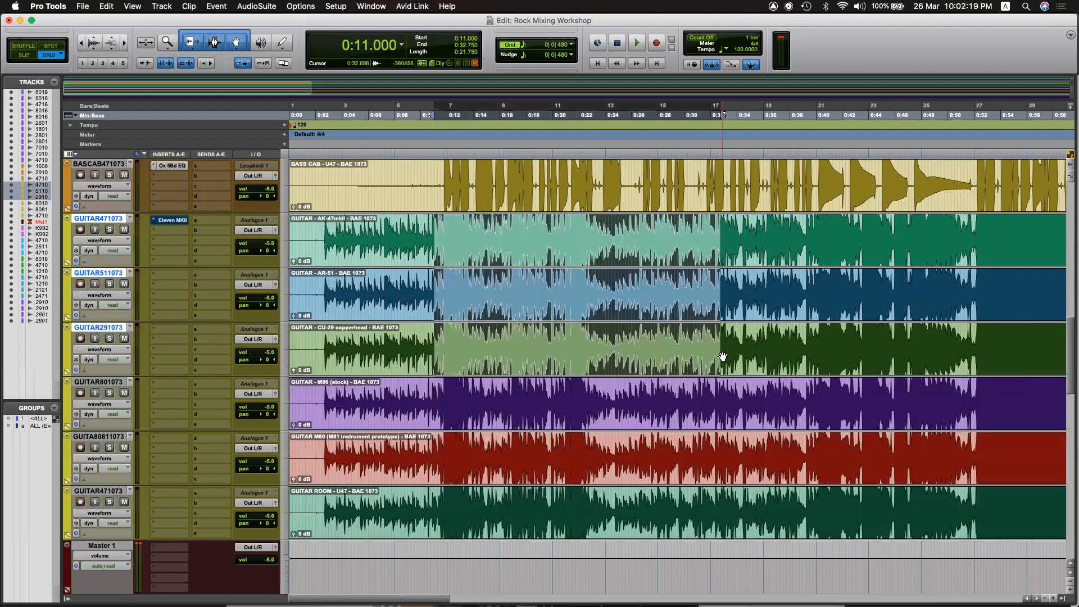
click(700, 292)
click(487, 295)
drag(460, 295, 770, 299)
click(769, 306)
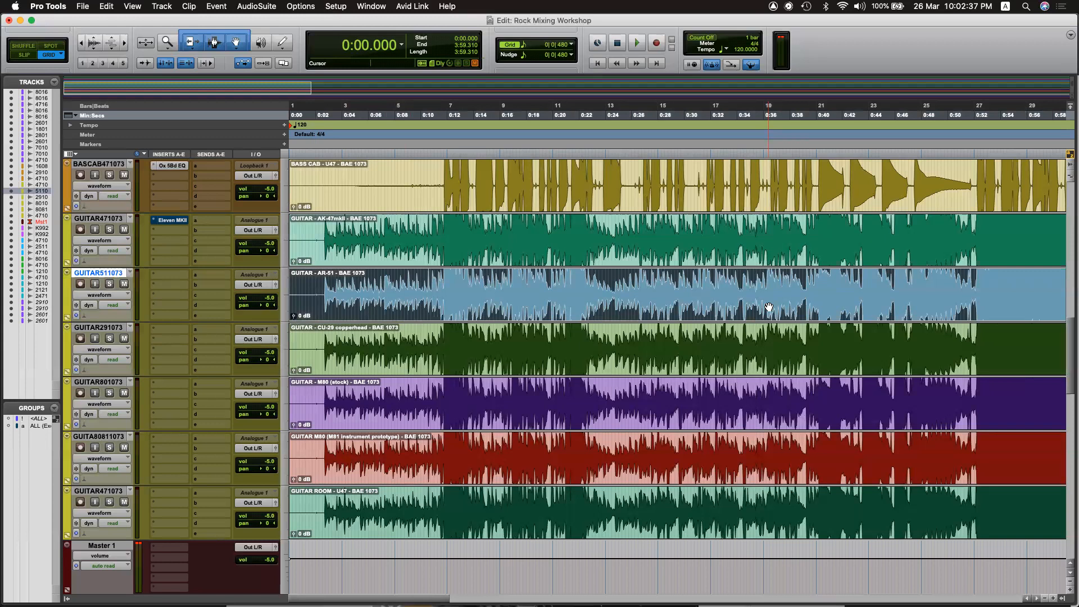
Remove the Eleven MKII insert from the AK-47mkII guitar track and place the edit cursor at 0:02.500.
click(315, 235)
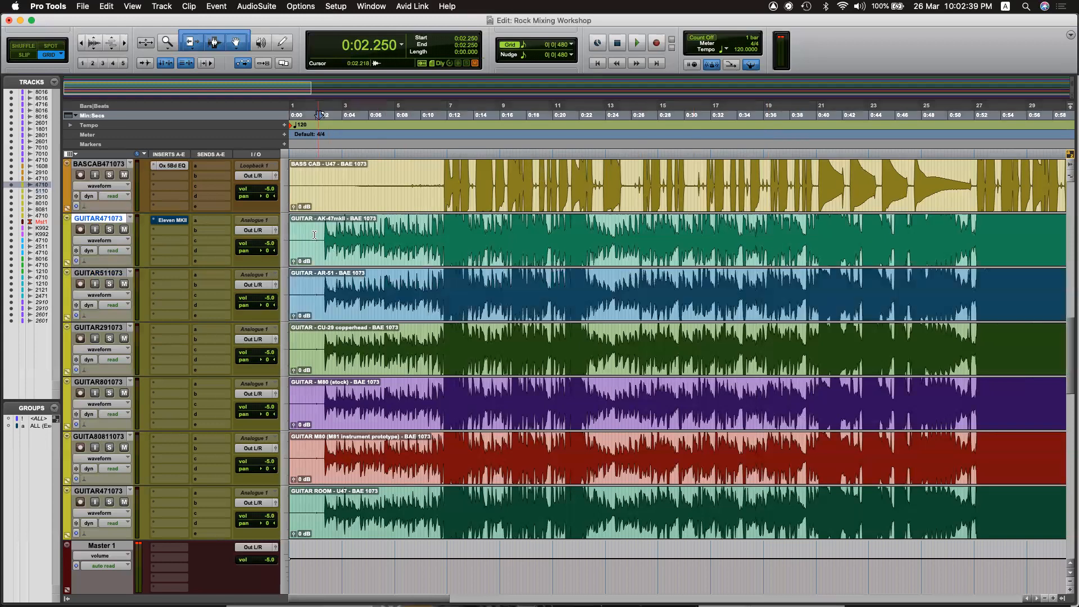
click(195, 175)
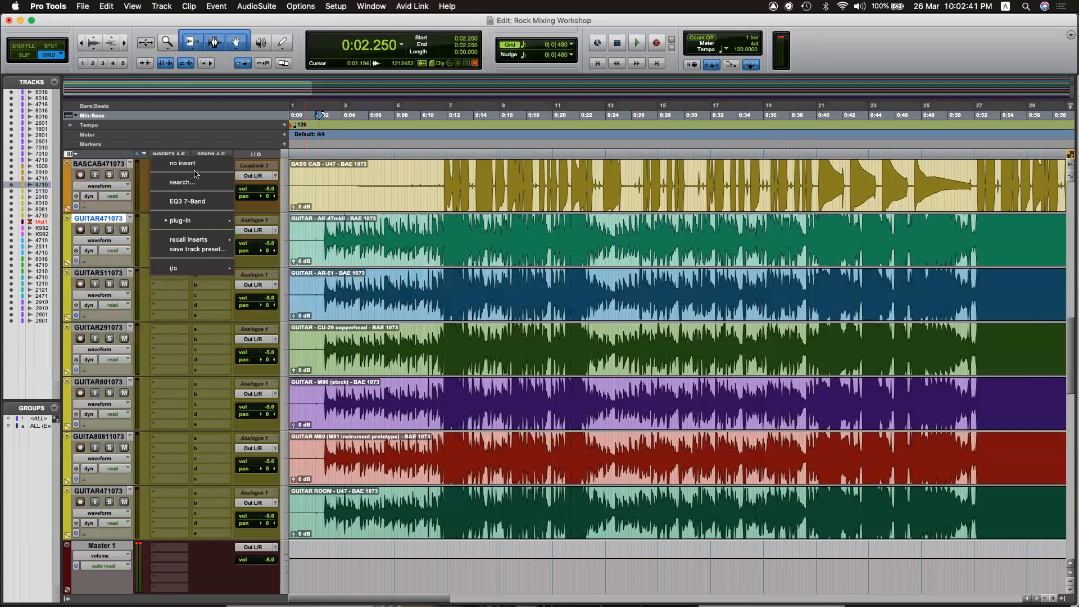
click(196, 164)
click(322, 230)
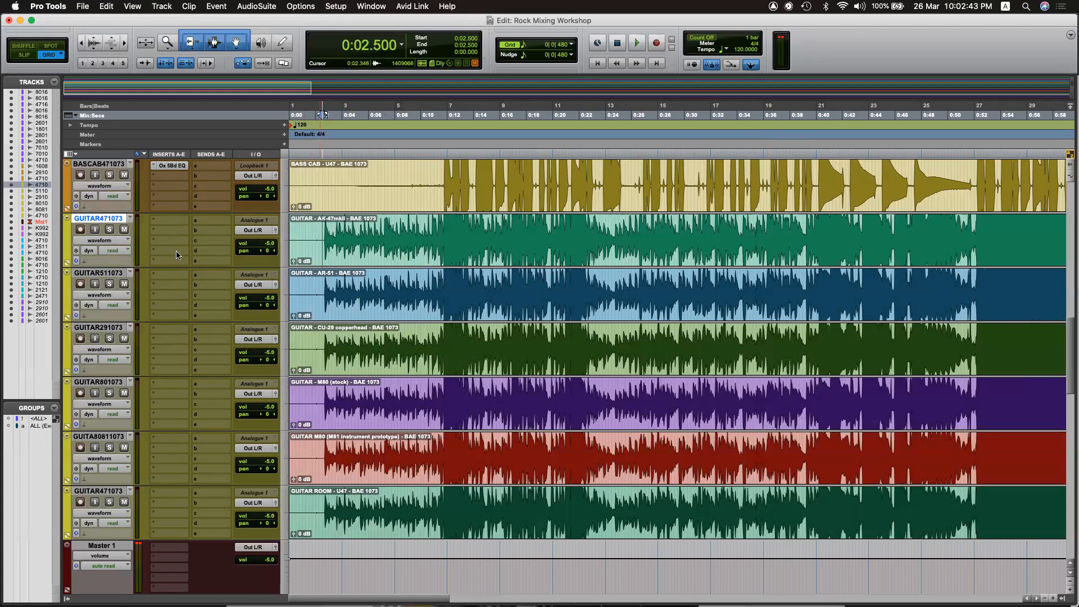
Mute the AR-51, CU-29, M80 stock, M80 instrument prototype and U47 room guitar tracks.
click(124, 284)
click(124, 338)
click(124, 393)
click(124, 447)
click(125, 502)
Play from 0:02.500, solo the AK-47mkII guitar track to audition it alone, and stop playback.
key(space)
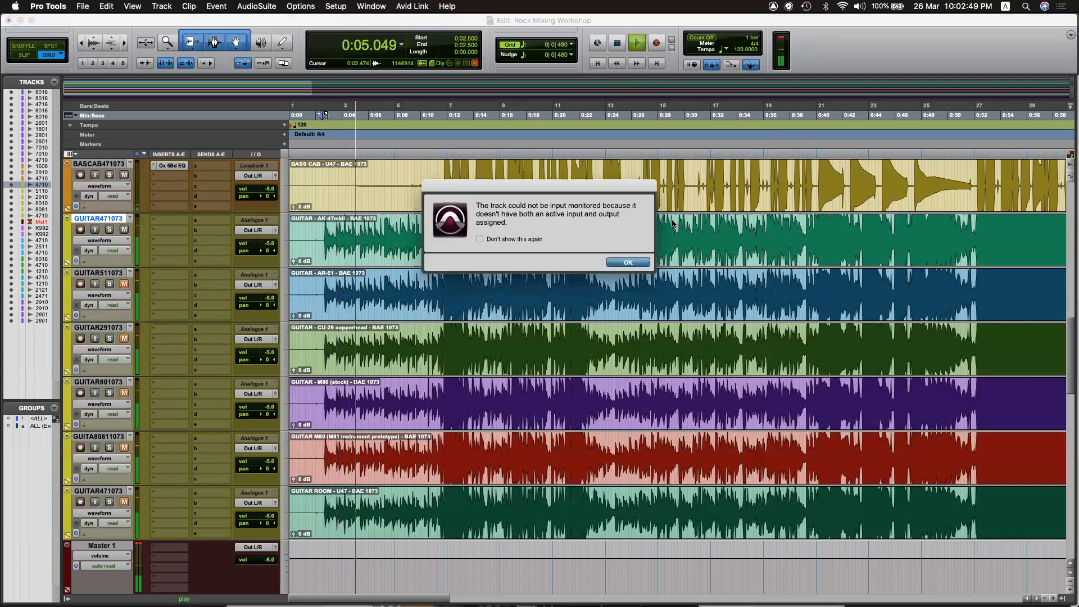
key(Return)
click(112, 230)
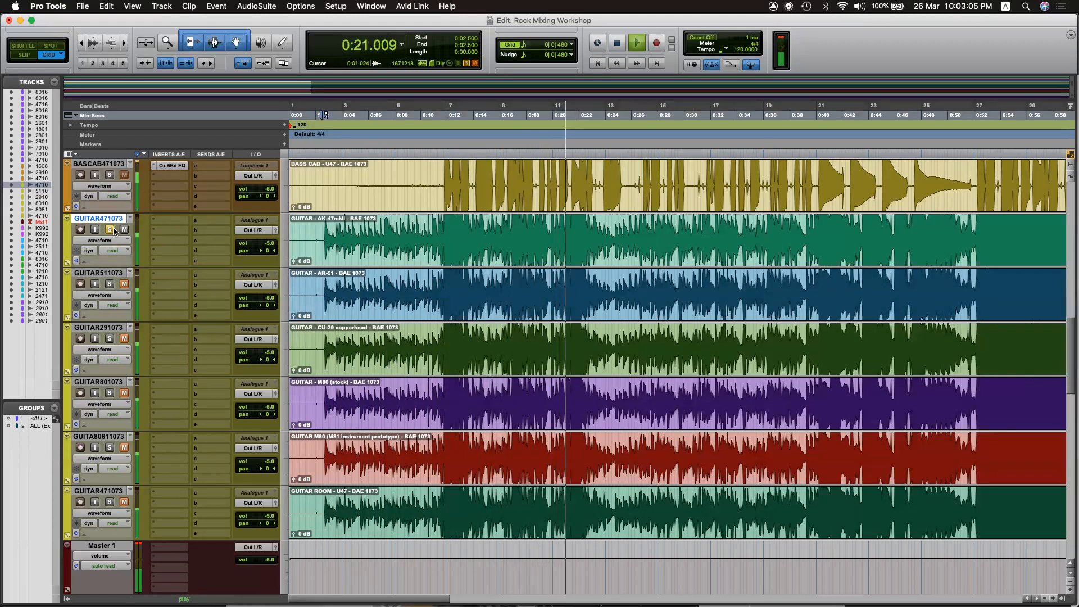
key(space)
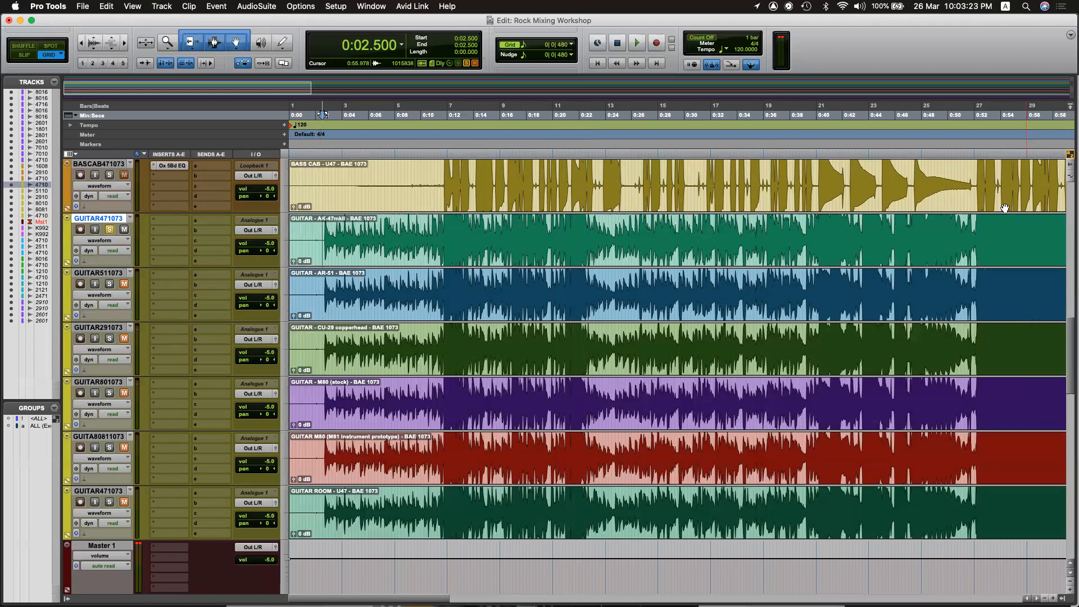
Audition the soloed AK-47mkII guitar from 0:52.250 through its dense section and stop.
click(978, 219)
key(space)
scroll(991, 255, right, 5)
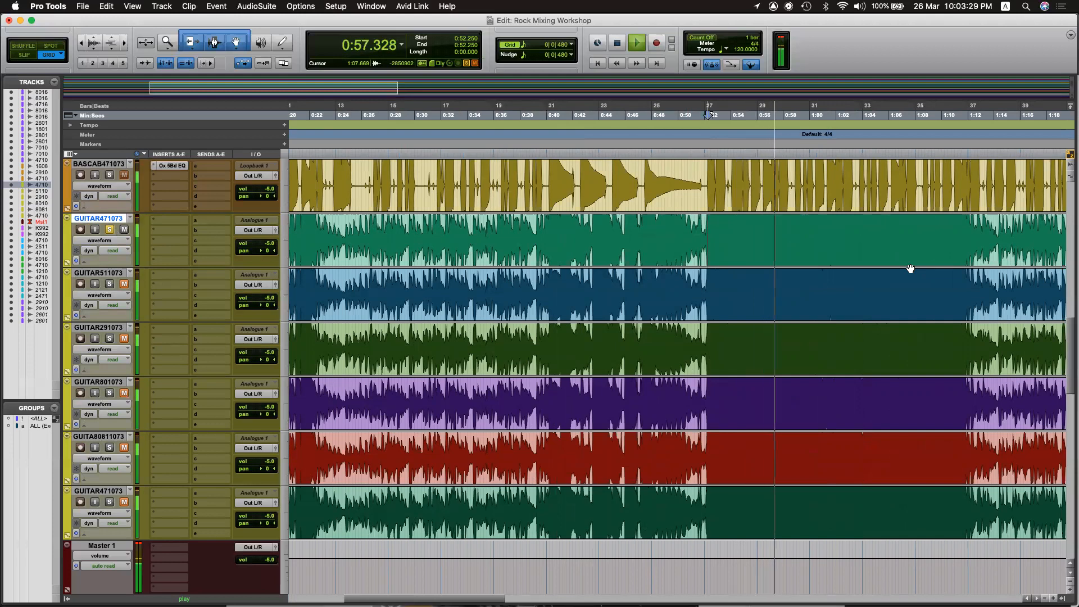
key(space)
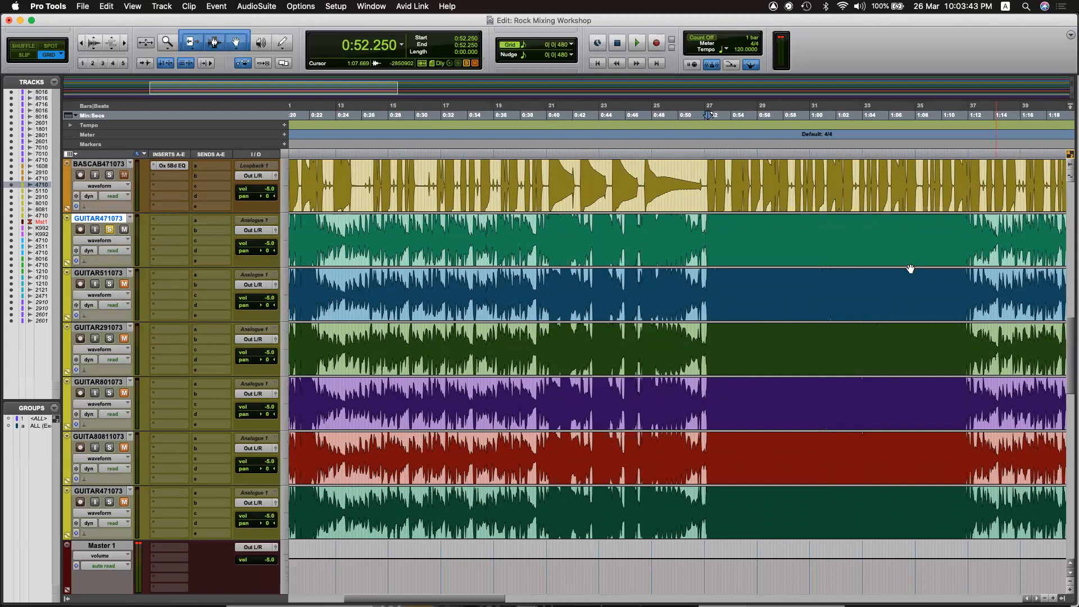
Select the AK-47mkII guitar's dense section from 0:52.000 to 1:14.250, and place the edit cursor at 0:52.000.
drag(705, 230, 970, 248)
click(927, 255)
click(932, 226)
drag(705, 222, 997, 225)
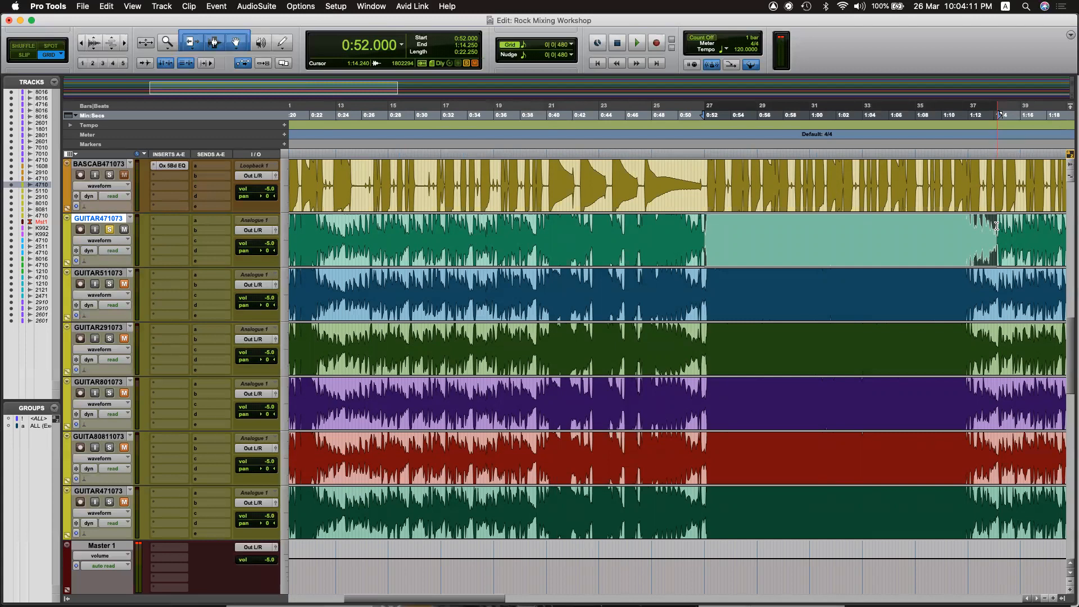
click(705, 228)
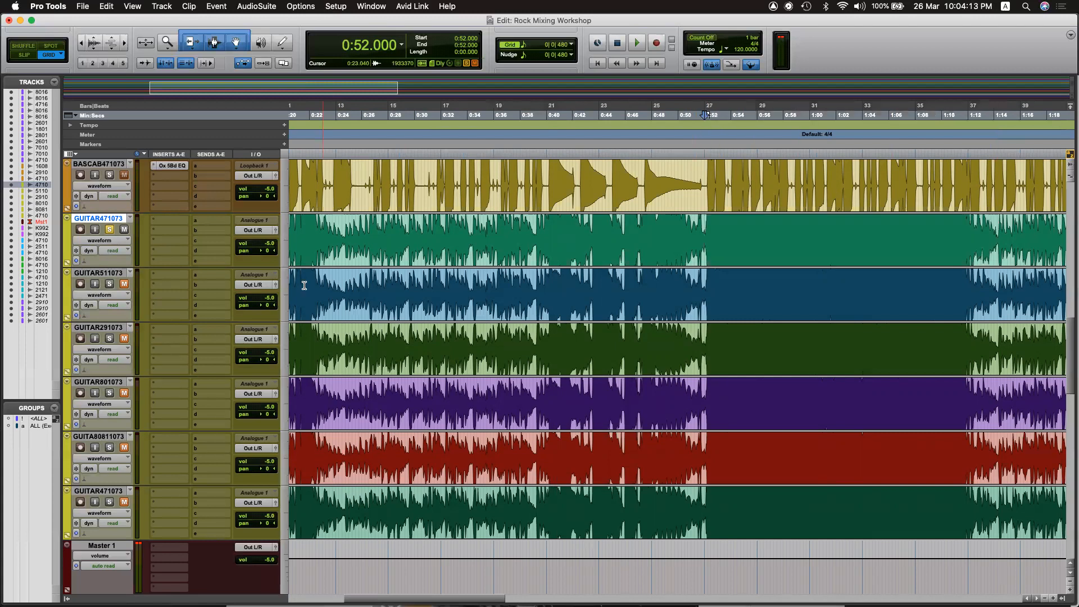
Show the Comments column and annotate the AK-47mkII guitar track with "Bright, boosted highs".
scroll(450, 268, left, 5)
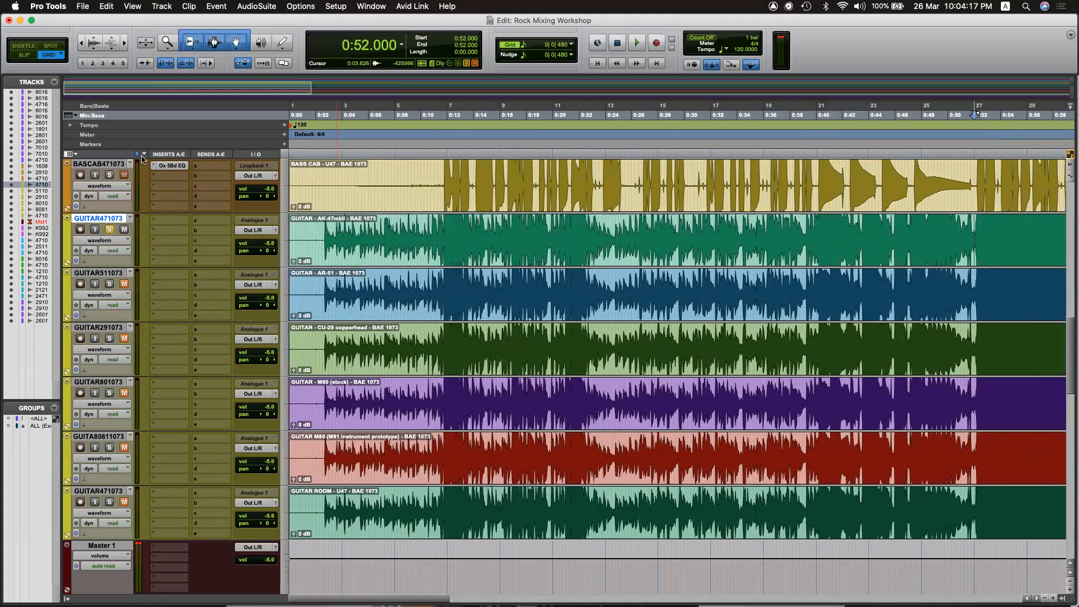
right_click(177, 156)
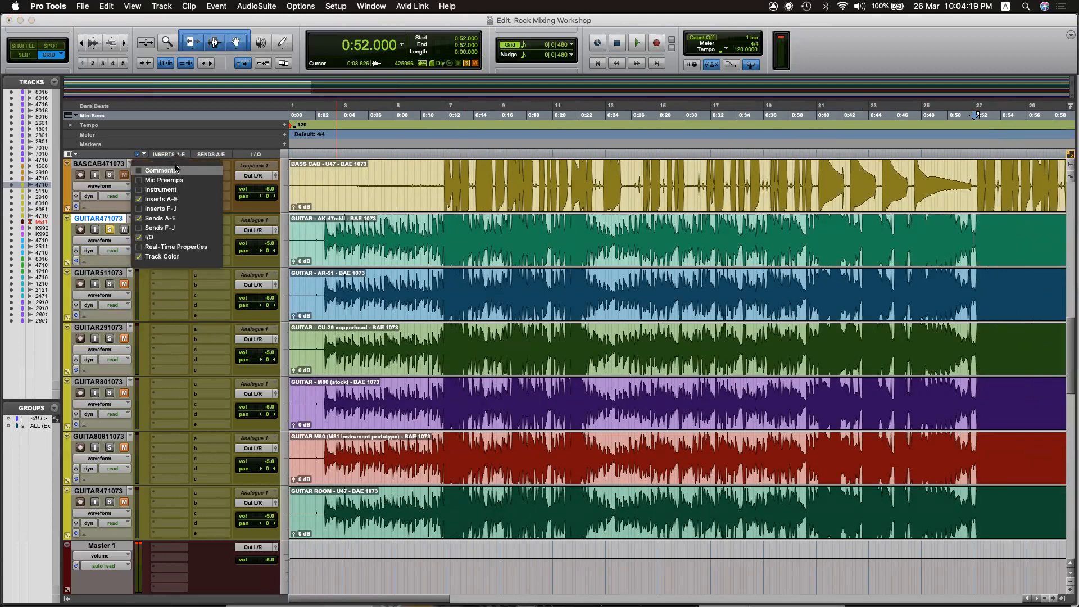
click(161, 170)
click(168, 229)
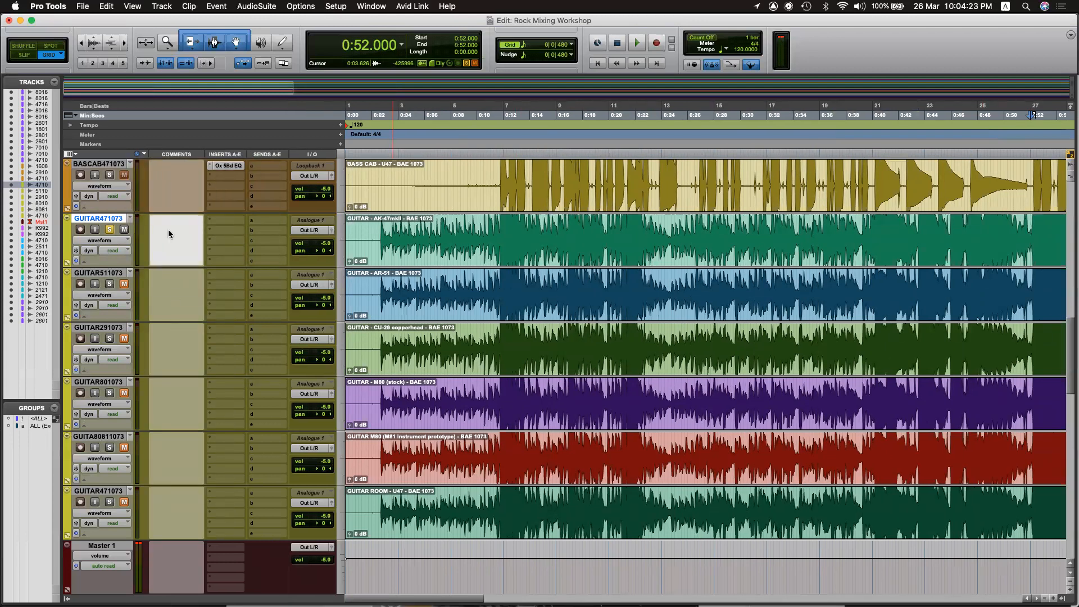
text(Brit)
text(ght, boosted highs)
Mute and unsolo the AK-47mkII guitar track, and solo and unmute the AR-51 guitar track instead.
double_click(423, 303)
drag(372, 220, 405, 224)
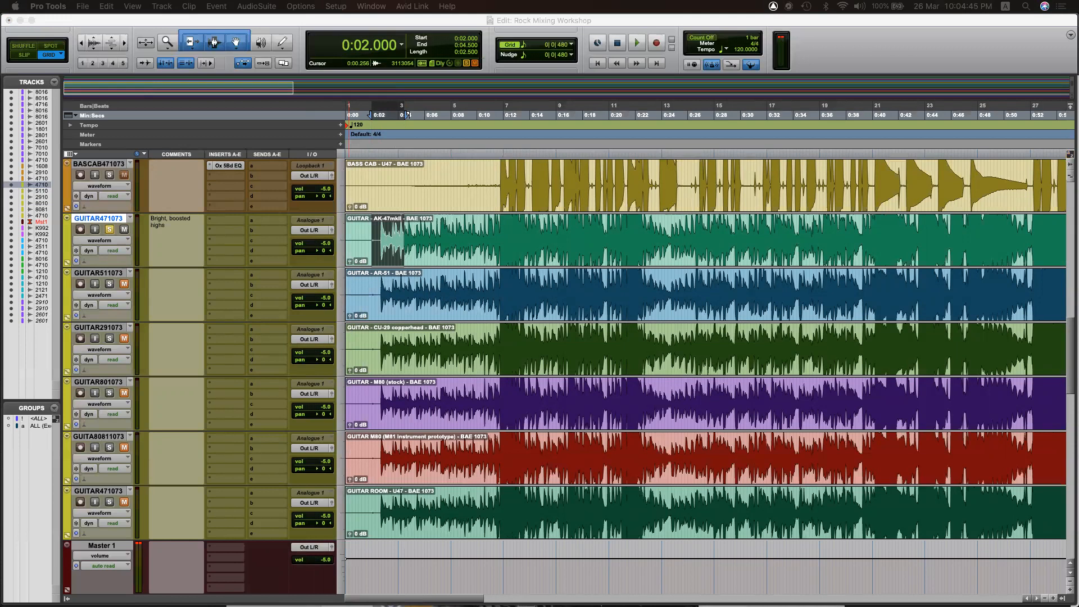
click(107, 285)
click(110, 230)
click(123, 230)
click(126, 284)
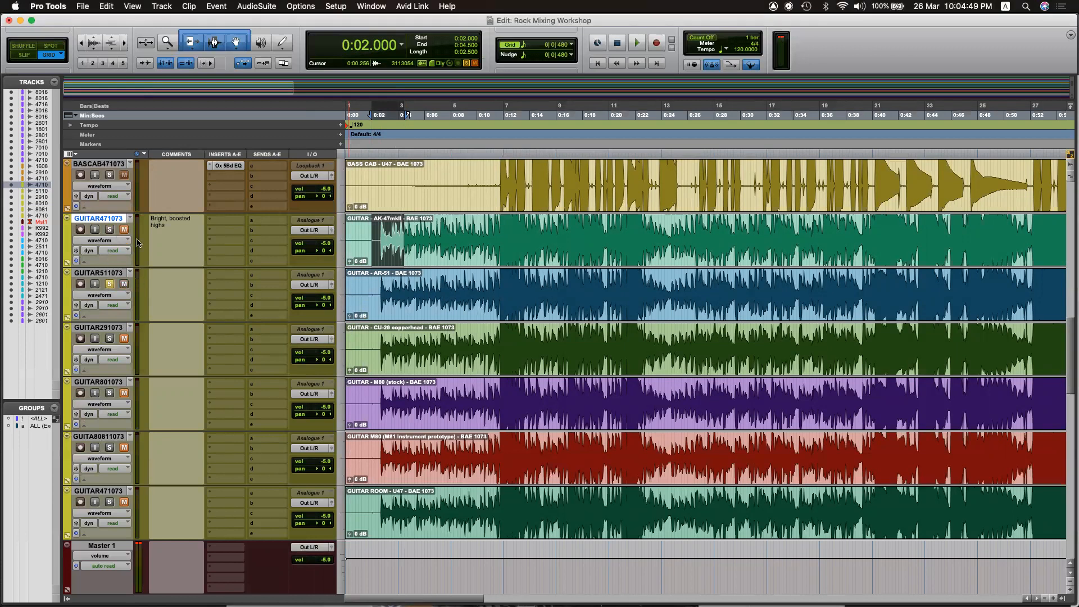
Audition the soloed AR-51 guitar from 0:02.250, stop playback and open its comment field.
click(376, 286)
key(space)
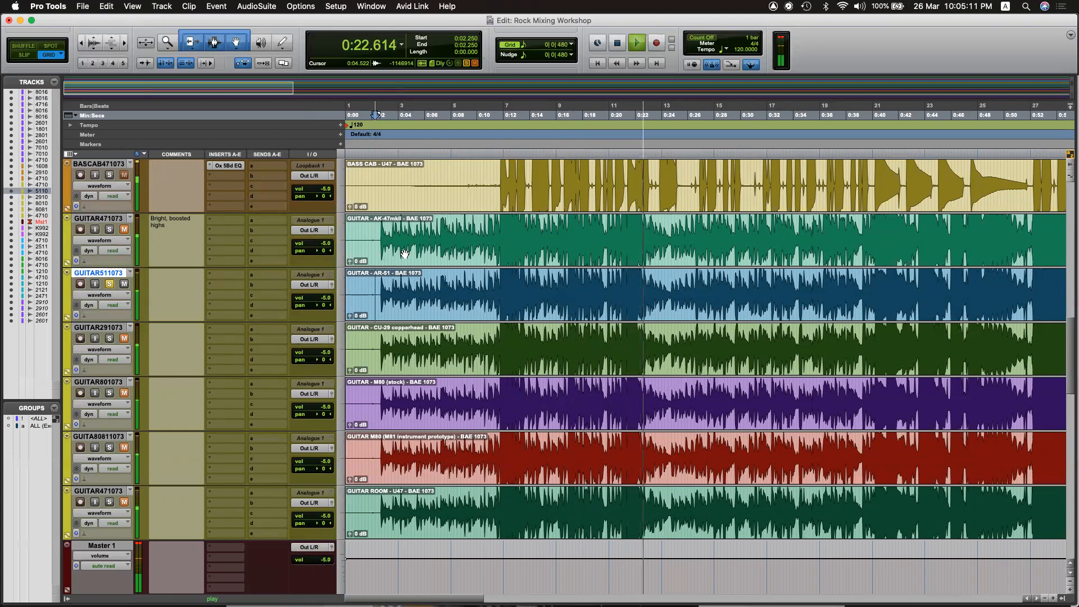
key(space)
click(178, 291)
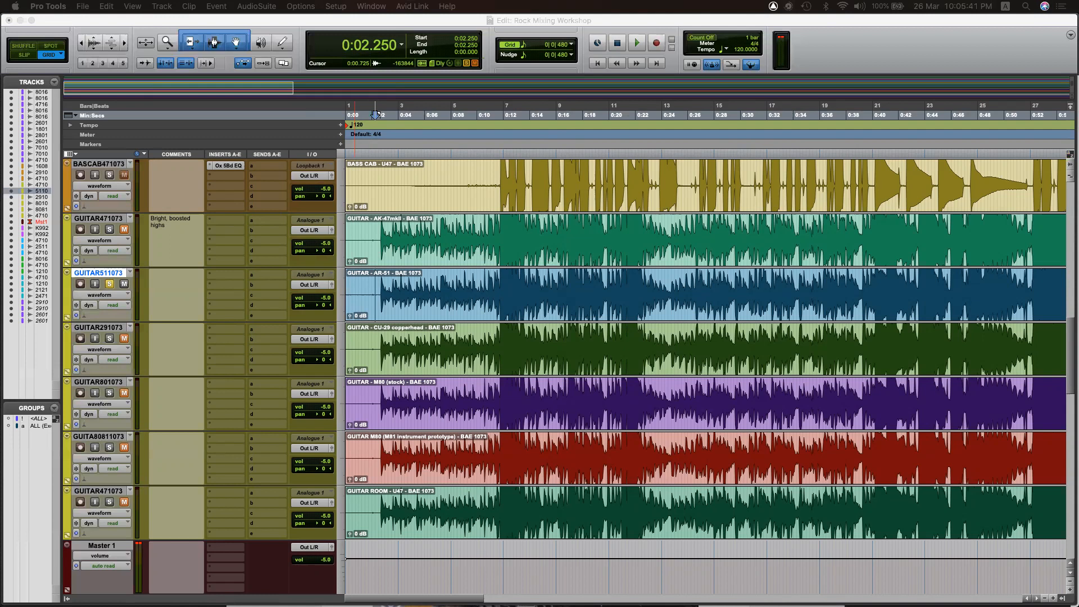
Move the solo from the AR-51 to the CU-29 copperhead guitar, audition it from 0:02.500, and place the edit cursor at 0:11.750.
click(109, 284)
click(110, 338)
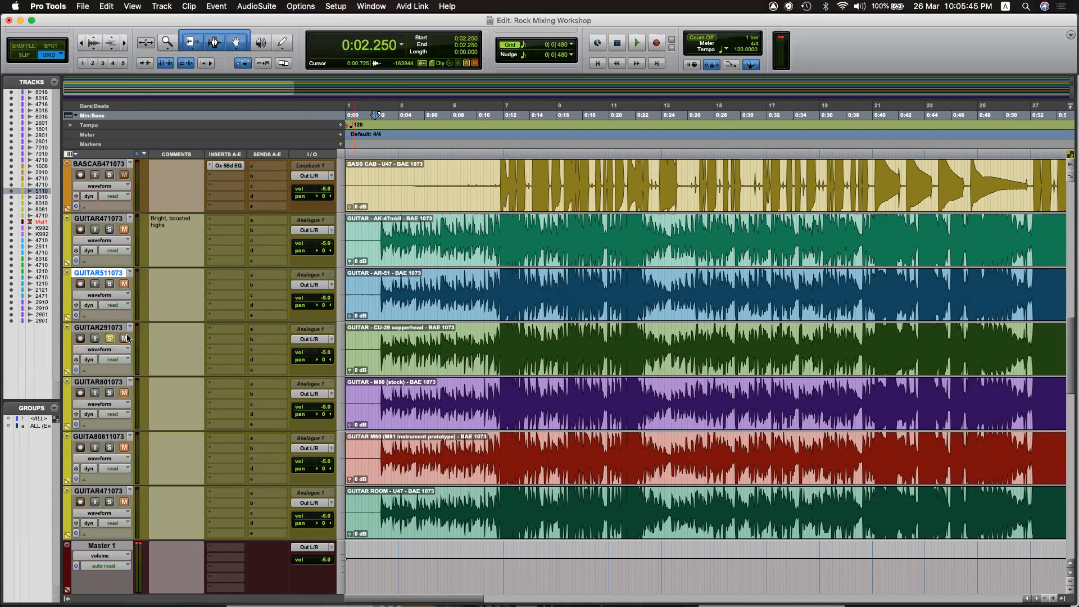
click(379, 337)
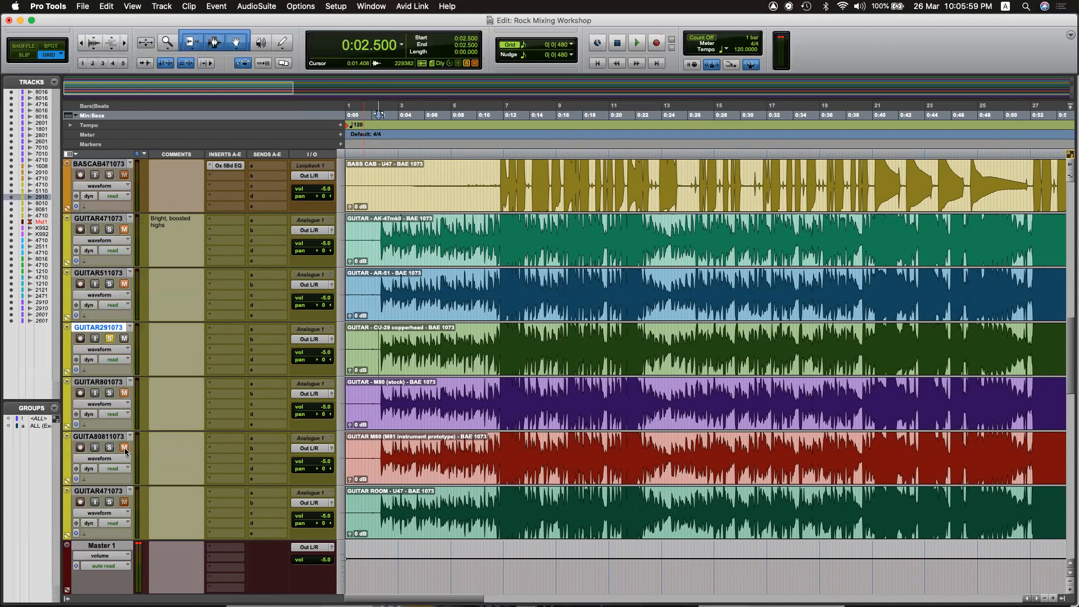
key(space)
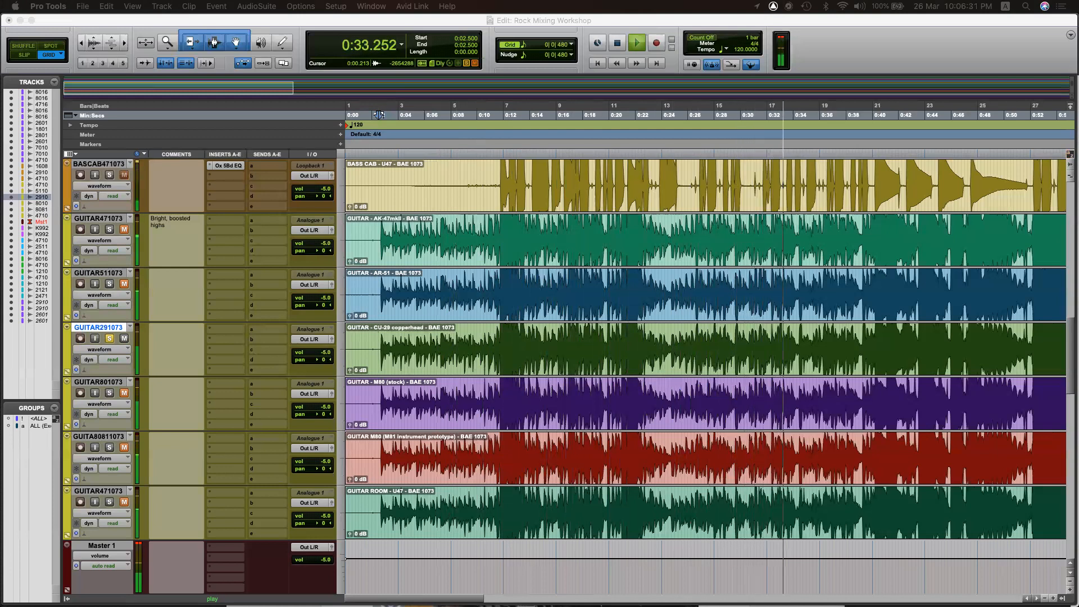
click(760, 290)
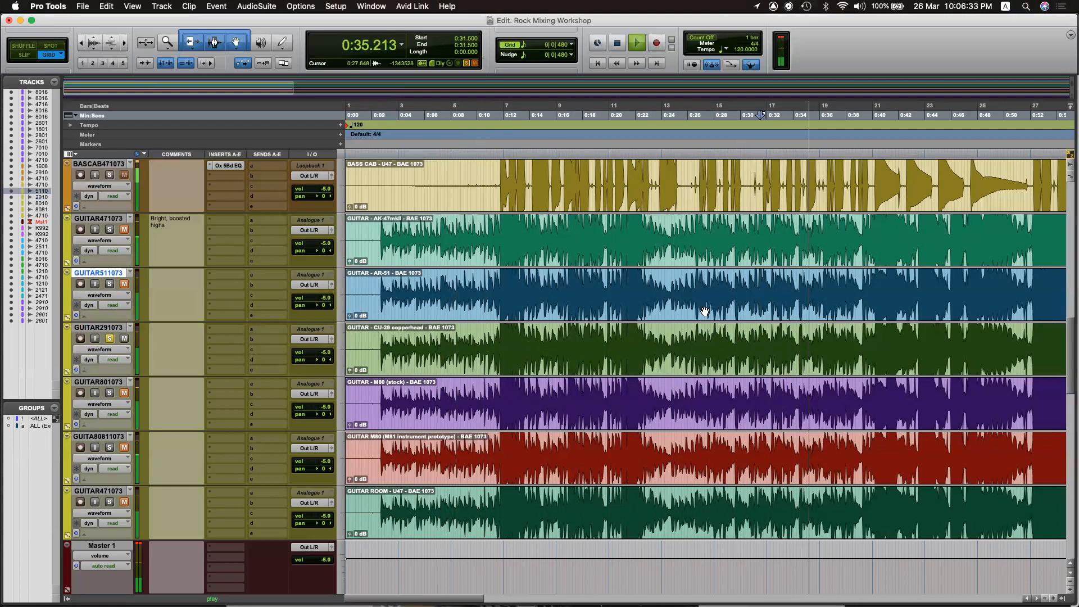
key(space)
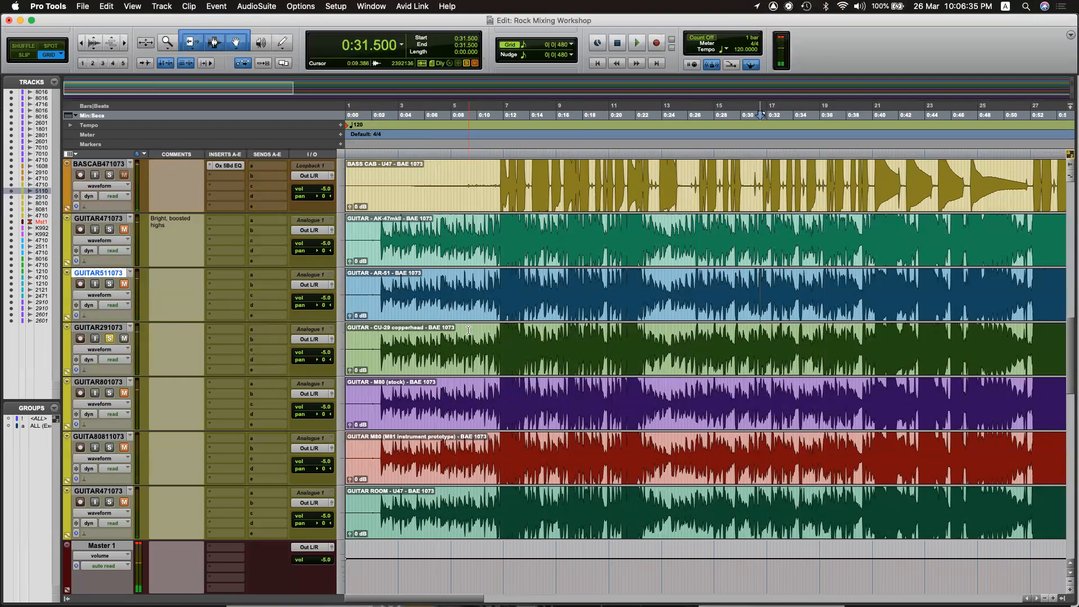
click(498, 331)
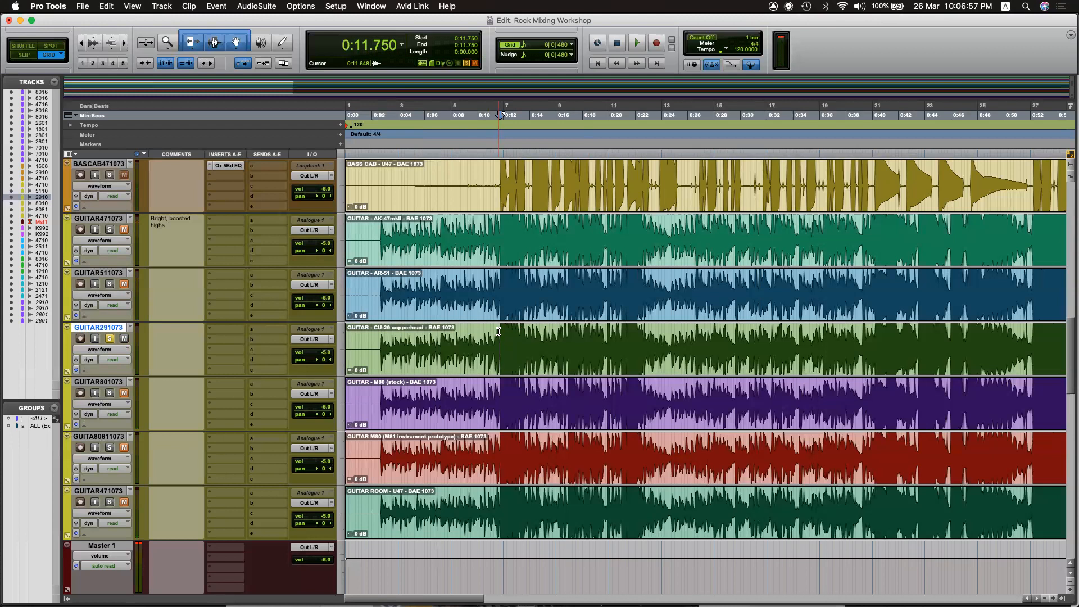
Comment the AR-51 guitar track "fatter, less clarity" and the CU-29 copperhead guitar track "thicker tone, nice clarity".
click(162, 279)
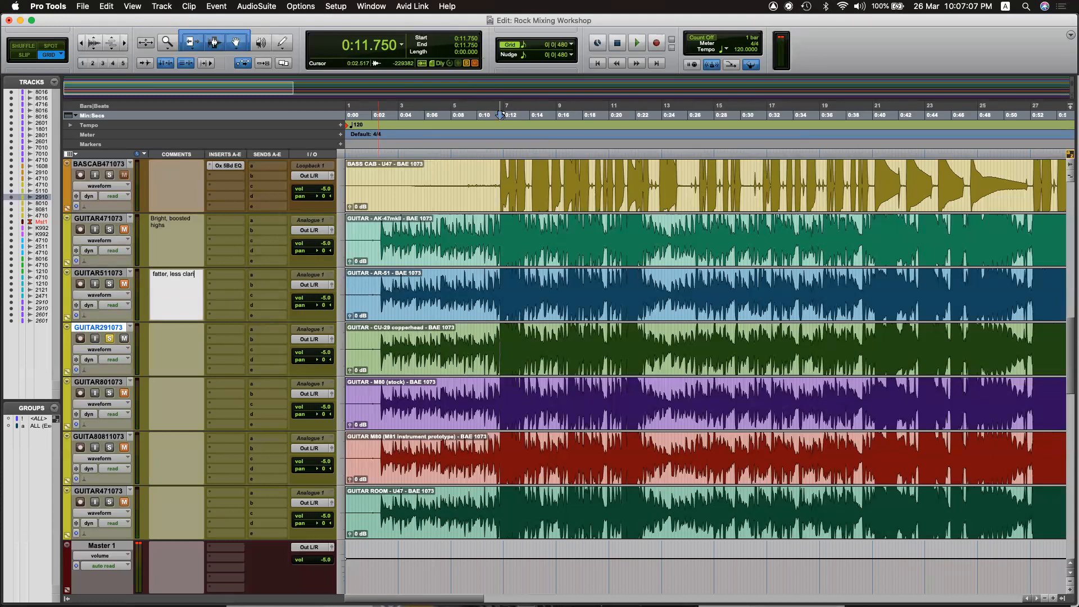
click(181, 347)
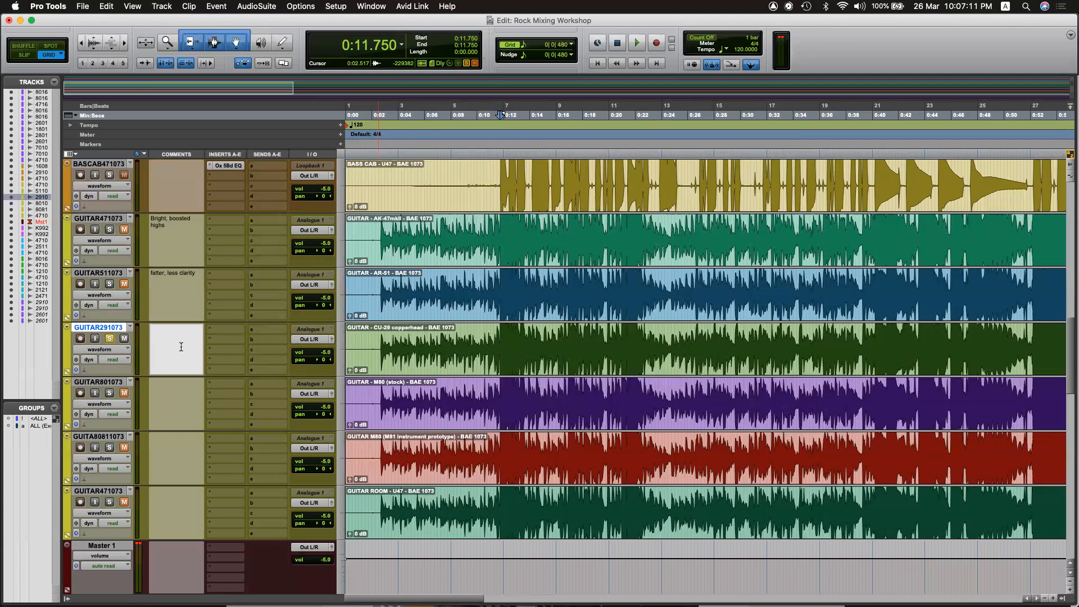
text(thicker tone, nice clarity)
Move the solo from the CU-29 copperhead to the M80 (stock) guitar and audition it from 0:02.500 and from 0:11.000.
click(109, 338)
click(109, 392)
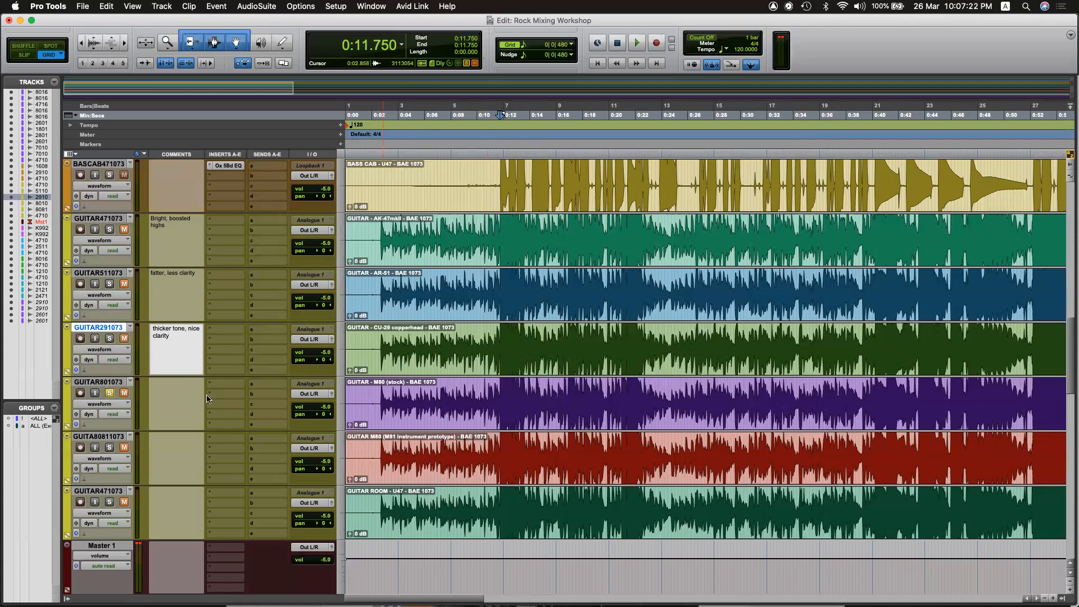
click(380, 387)
key(space)
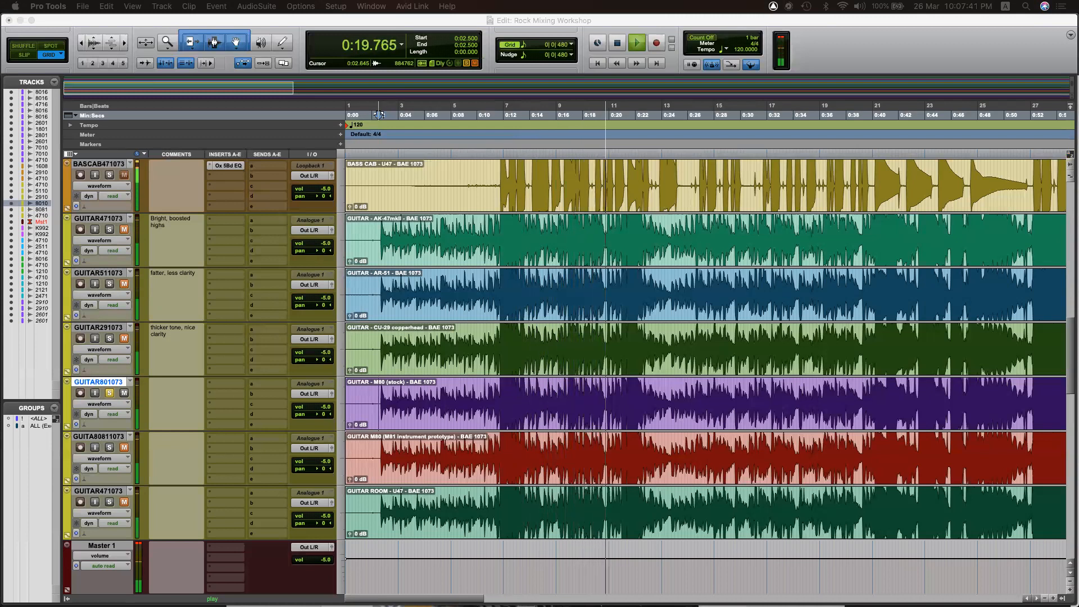
click(497, 449)
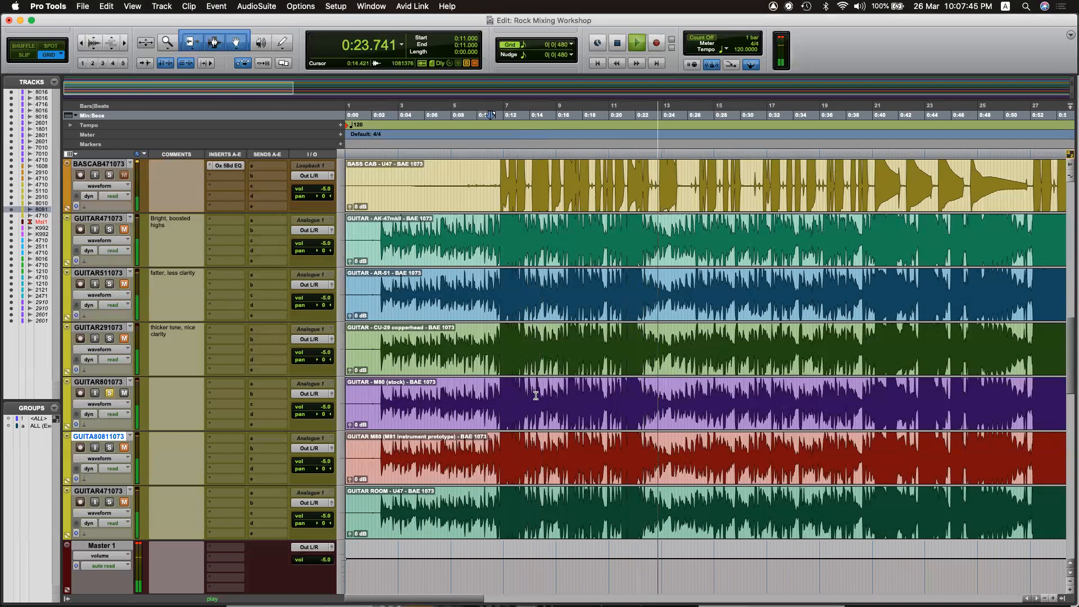
key(space)
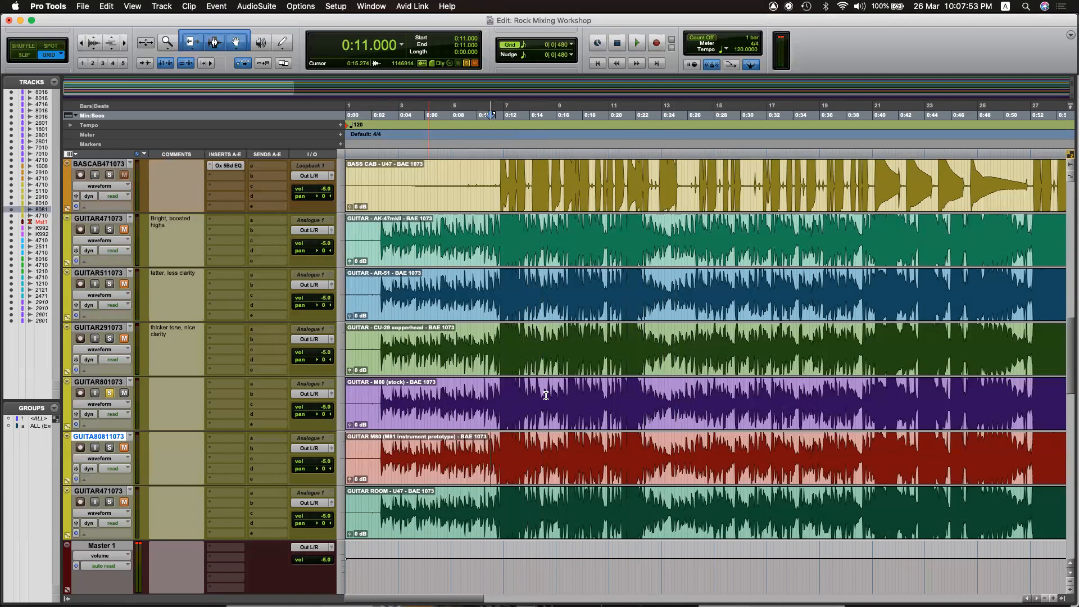
key(space)
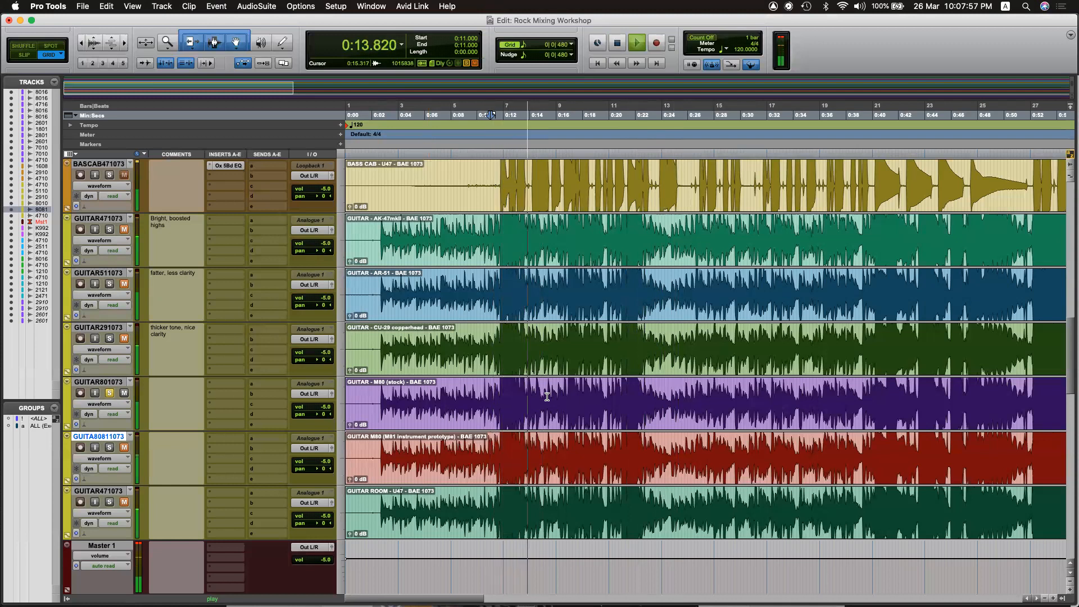
key(space)
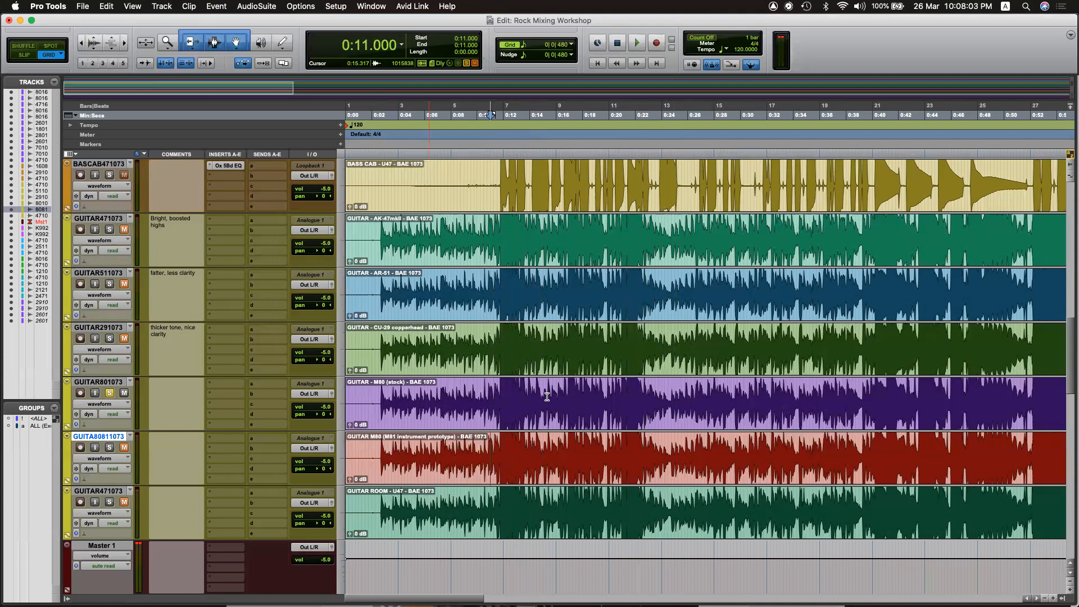
Place the edit cursor at 0:02.000 on the M80 (stock) guitar and comment its track "muddy".
drag(376, 391, 388, 394)
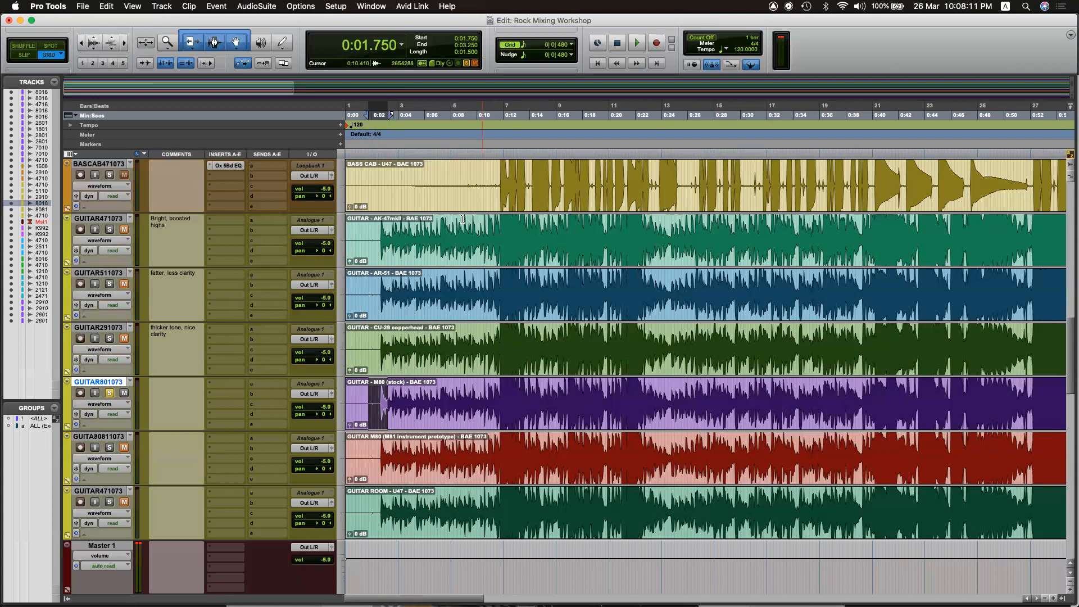
drag(376, 225, 415, 356)
drag(379, 389, 382, 388)
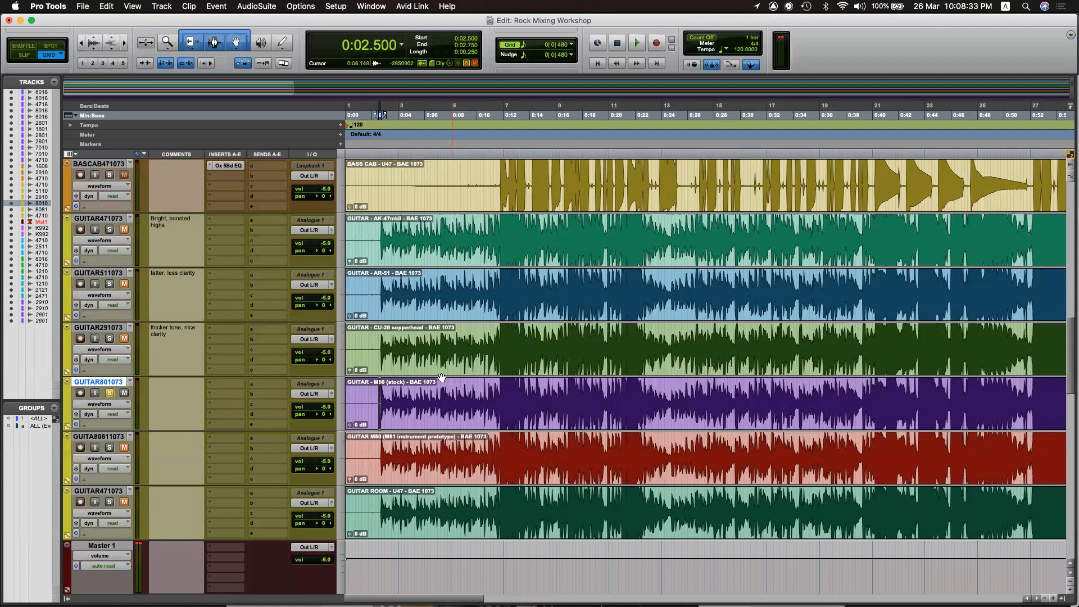
click(373, 395)
click(177, 387)
text(muddy)
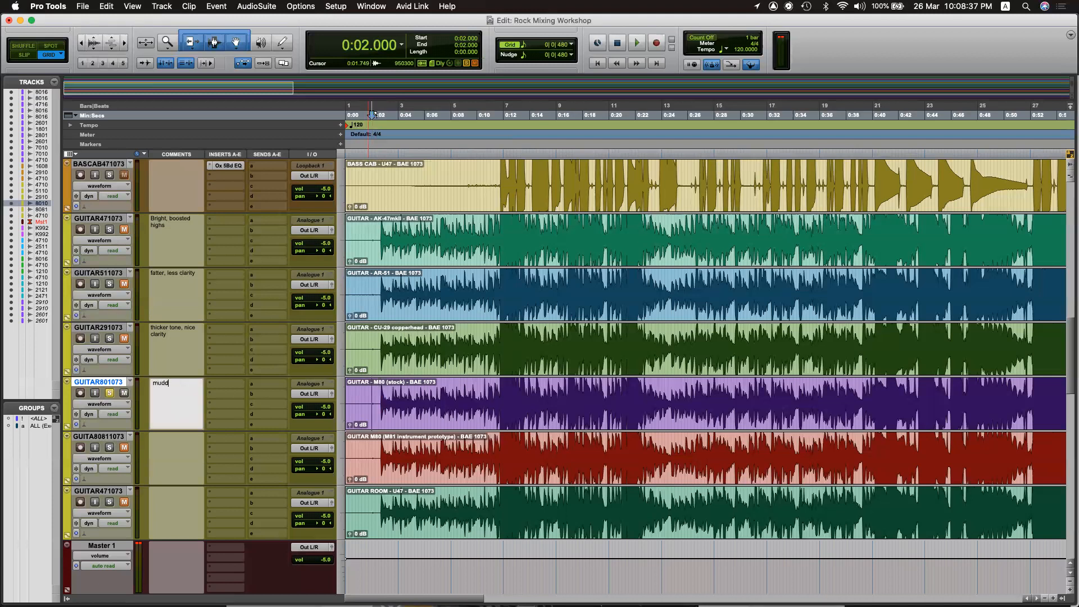
Move the solo from the M80 (stock) to the M80 (M81 instrument prototype) guitar and audition it from 0:02.500.
click(110, 394)
click(110, 448)
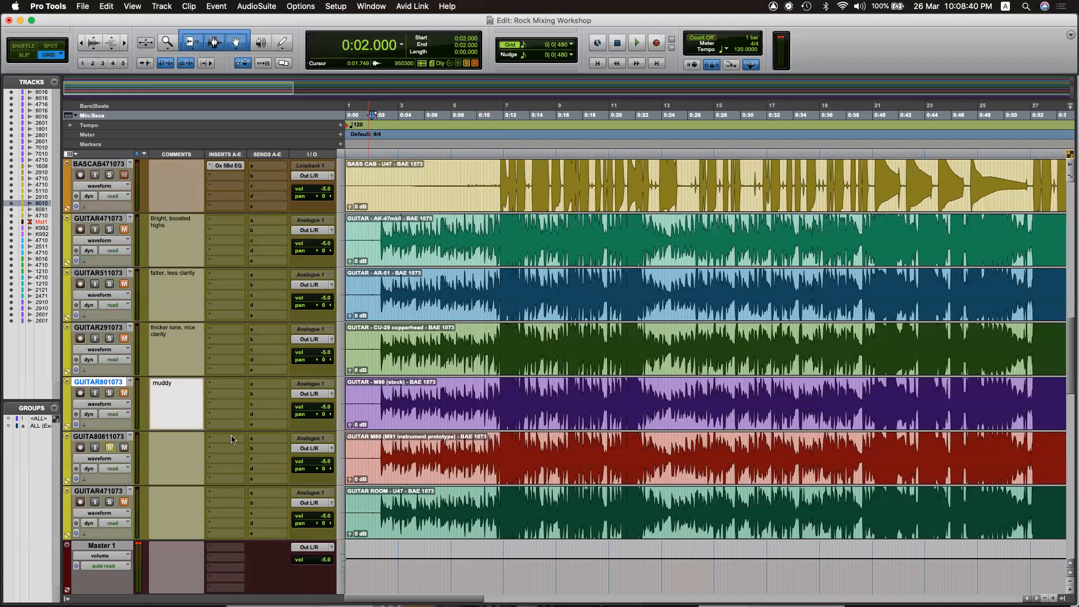
click(385, 446)
key(space)
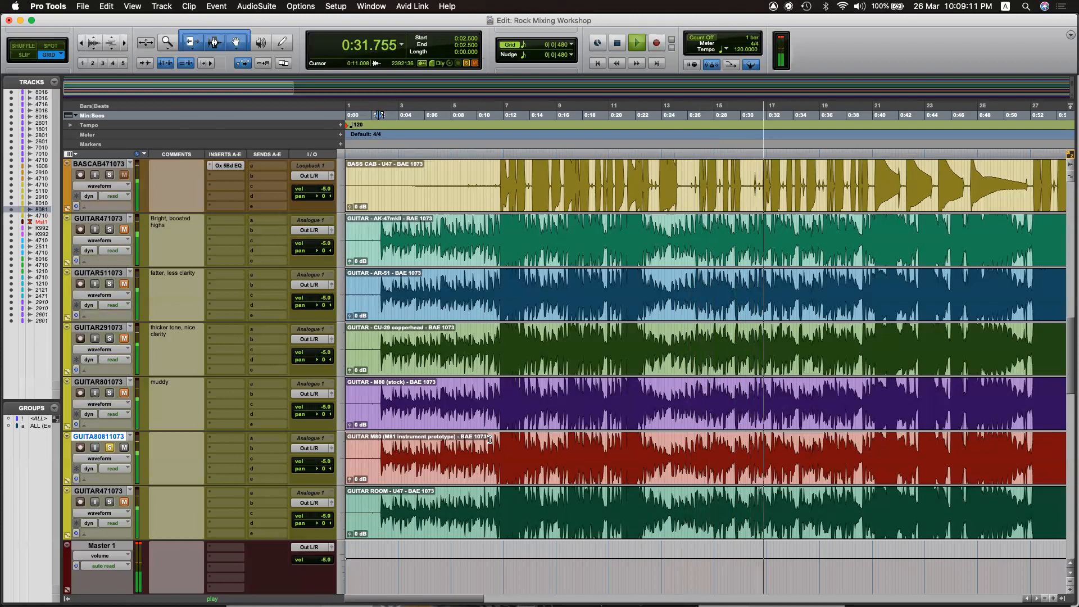
key(space)
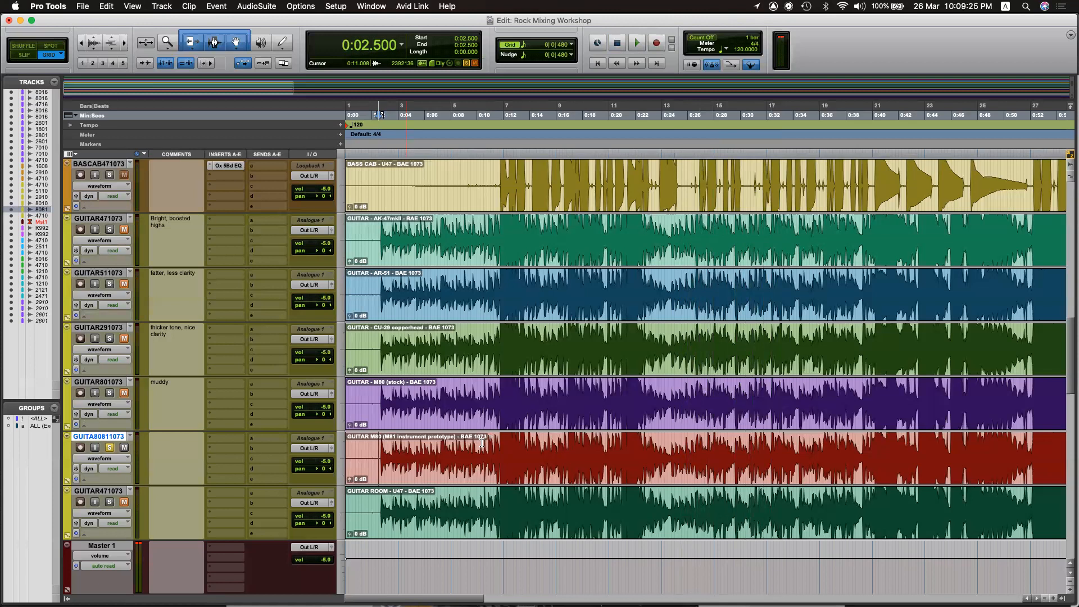
Comment the M80 (M81 instrument prototype) guitar track "muddy on the mid, highs are clear".
click(178, 461)
text(muddy)
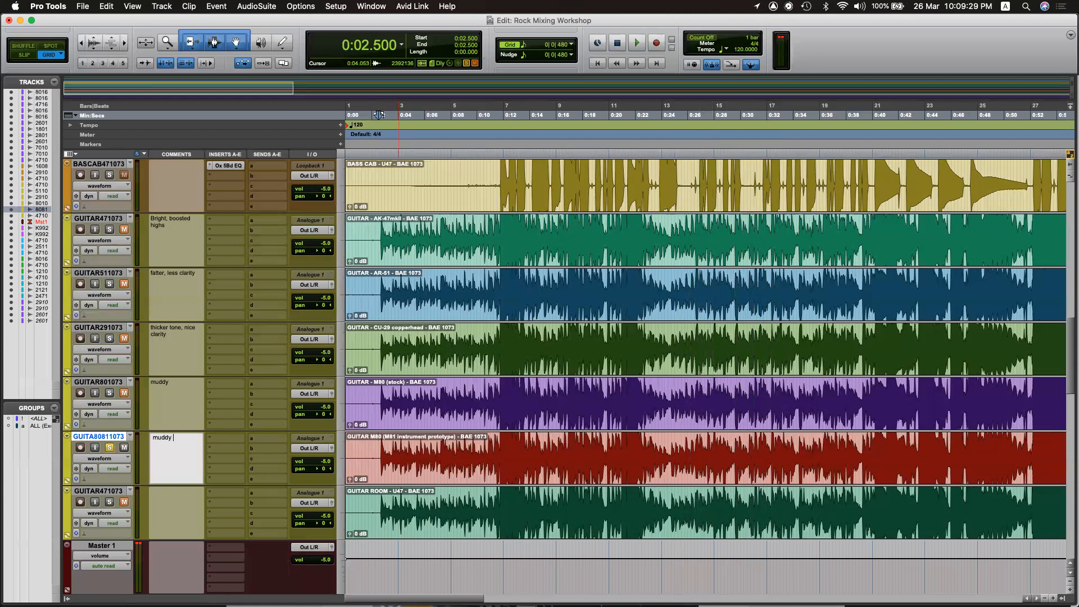
text(on the mid, highs are clear)
Unsolo and mute the M80 (M81 instrument prototype) guitar track, and solo the U47 room guitar track.
click(111, 448)
click(124, 448)
click(109, 502)
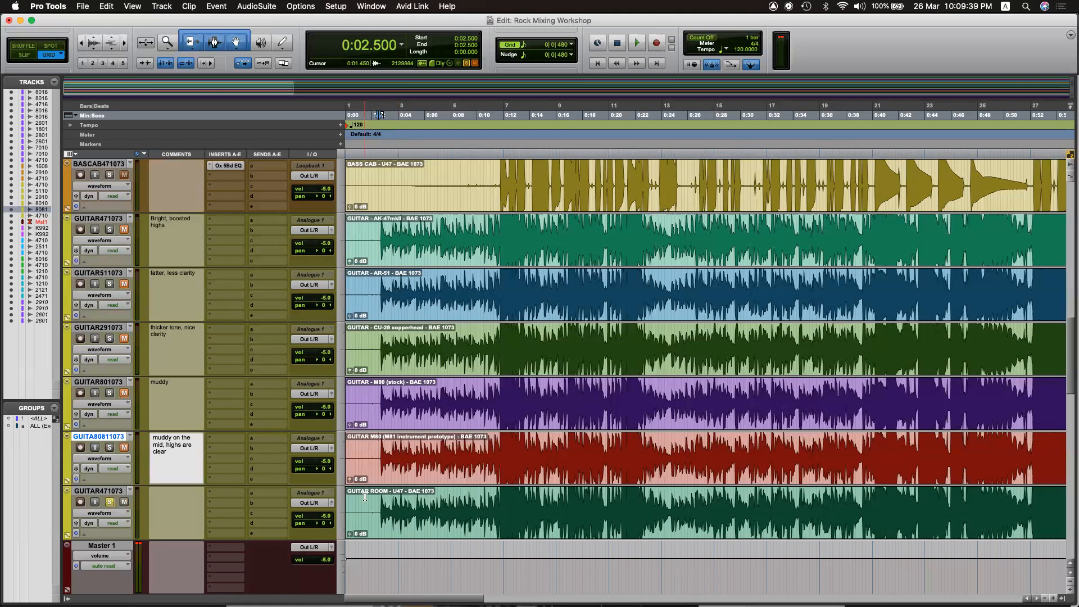
Audition the soloed U47 room guitar from 0:02.750 and from 0:11.500, then stop playback.
click(381, 497)
key(space)
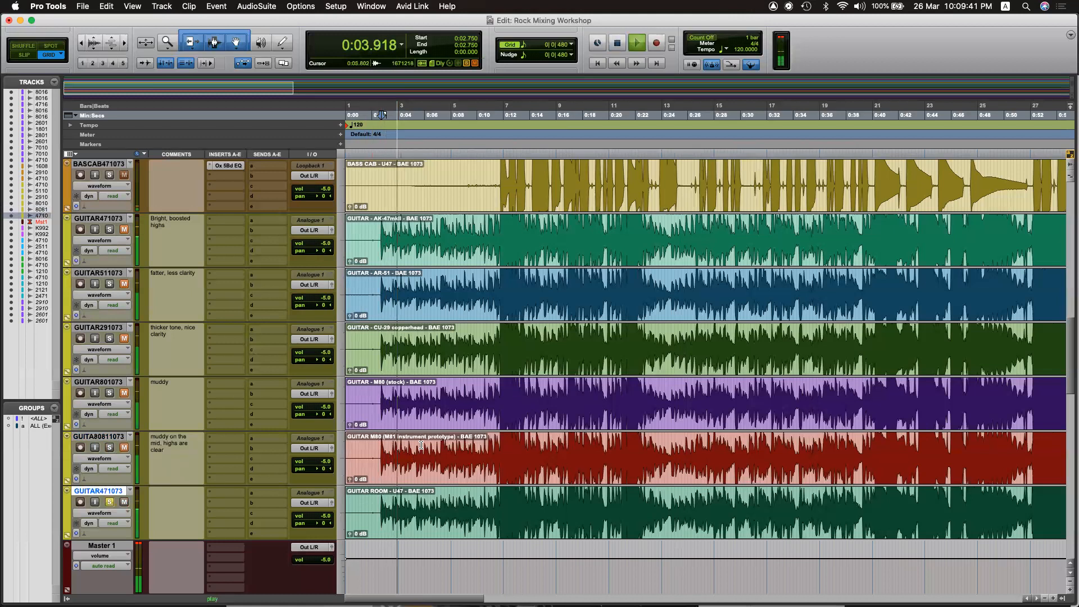
click(498, 505)
key(space)
key(space)
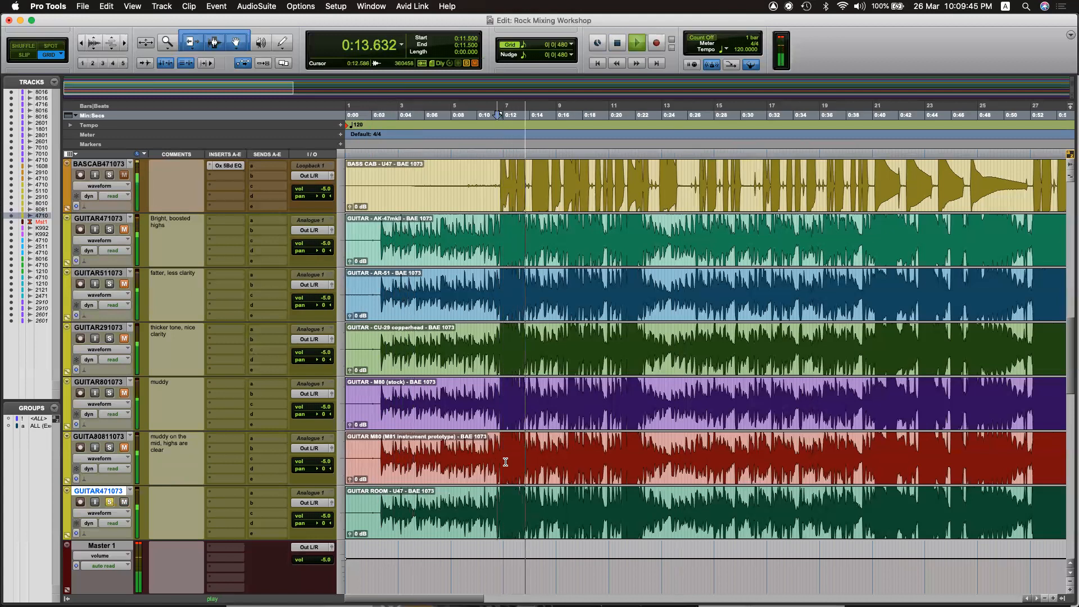
key(space)
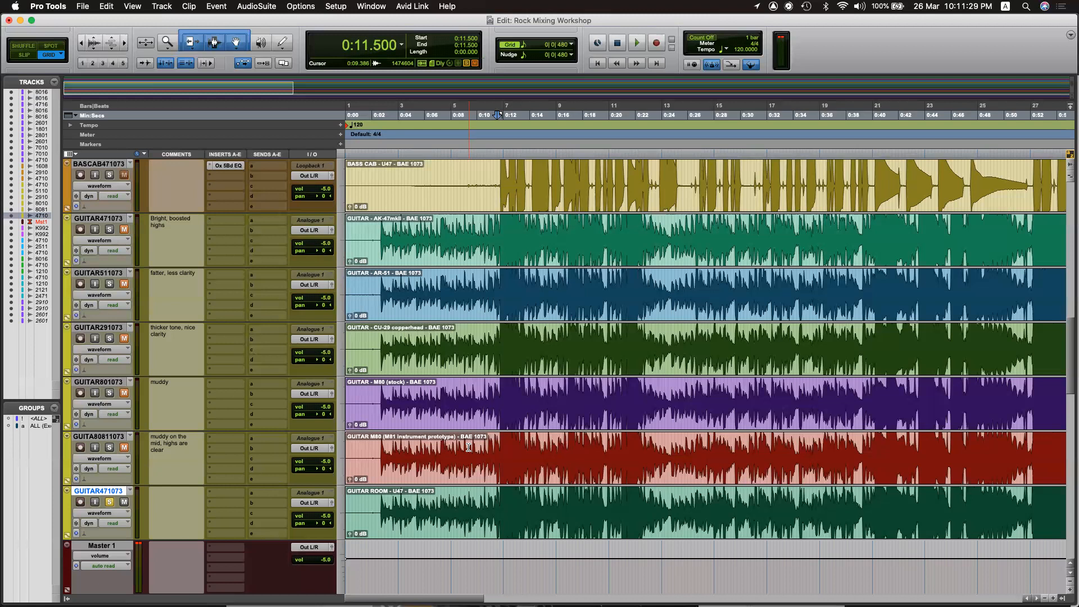
Place the edit cursor at 0:36.500 on the U47 room guitar track.
click(376, 502)
drag(535, 512, 862, 519)
click(829, 518)
click(826, 500)
scroll(595, 527, up, 3)
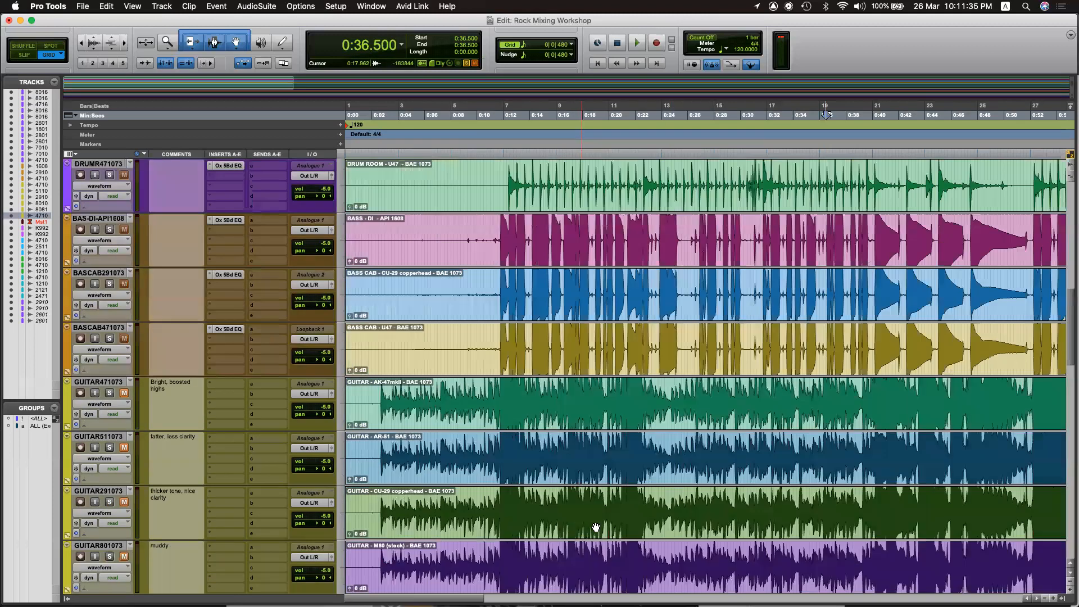
scroll(595, 527, down, 2)
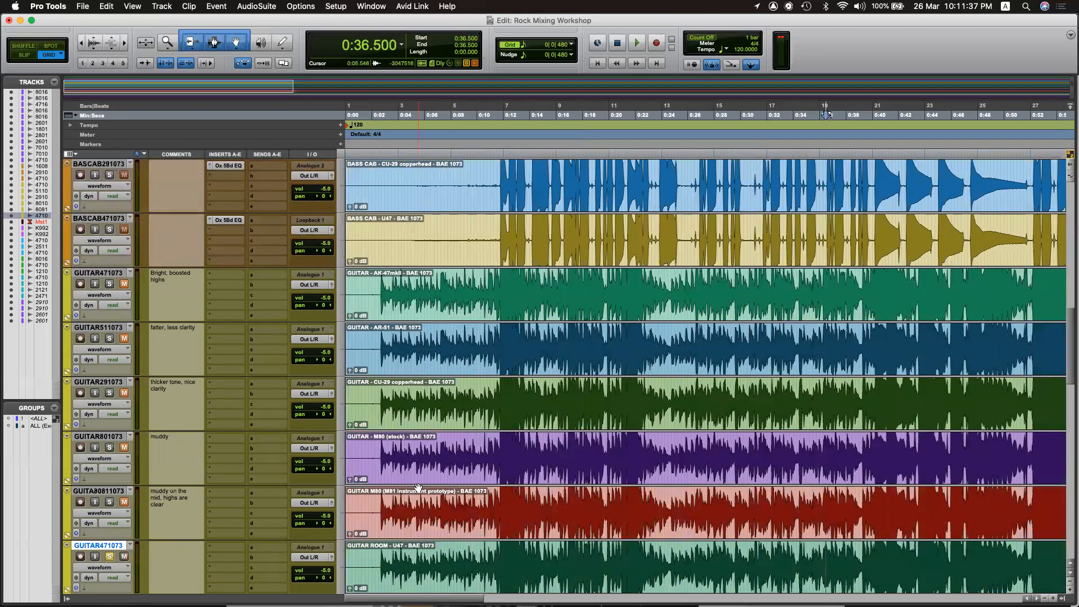
Go through the guitar clips from the different microphones one by one, ending with the whole AR-51 clip selected.
click(405, 395)
click(402, 339)
click(404, 285)
click(398, 359)
click(395, 392)
click(401, 454)
click(401, 498)
click(402, 464)
click(405, 392)
click(416, 281)
click(420, 355)
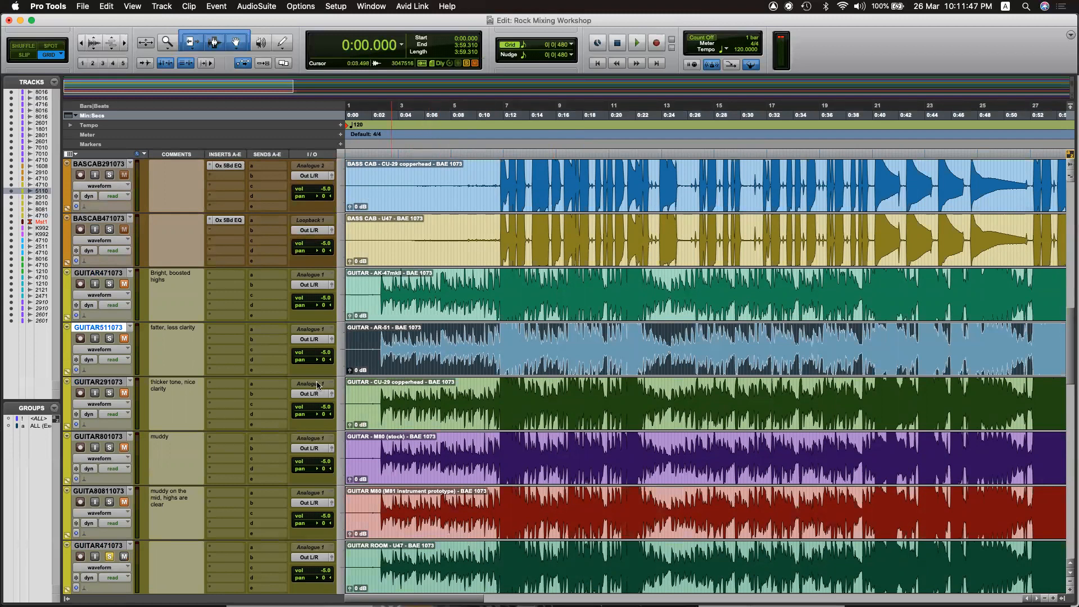
Place the edit cursor at 0:06.250 on the CU-29 copperhead guitar track.
click(404, 401)
drag(375, 392, 431, 393)
click(427, 393)
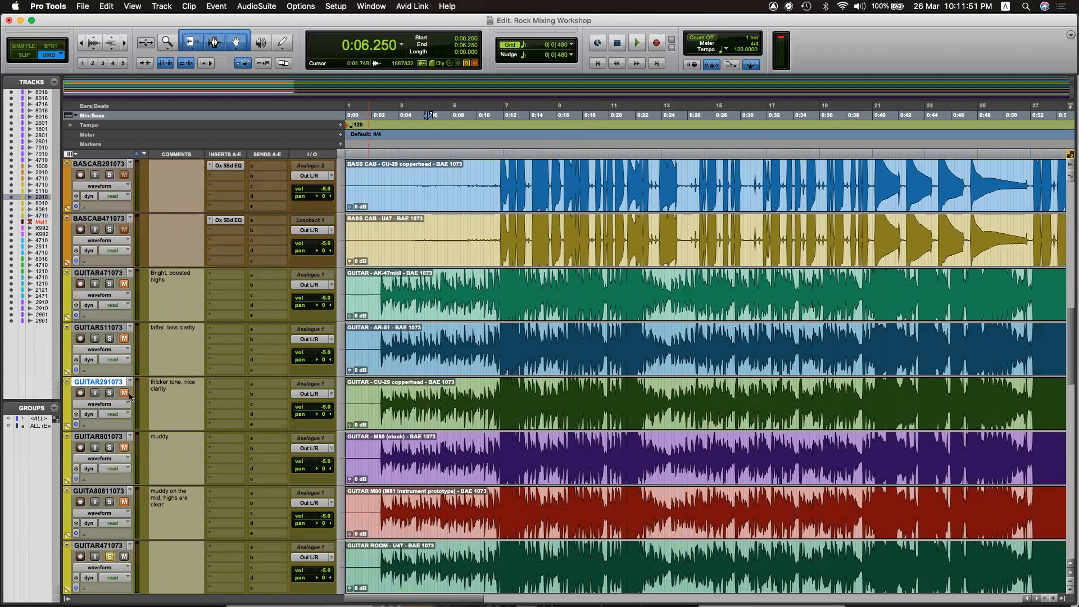
Unmute the CU-29 copperhead guitar track and solo it together with the AK-47 guitar track.
click(110, 395)
click(124, 393)
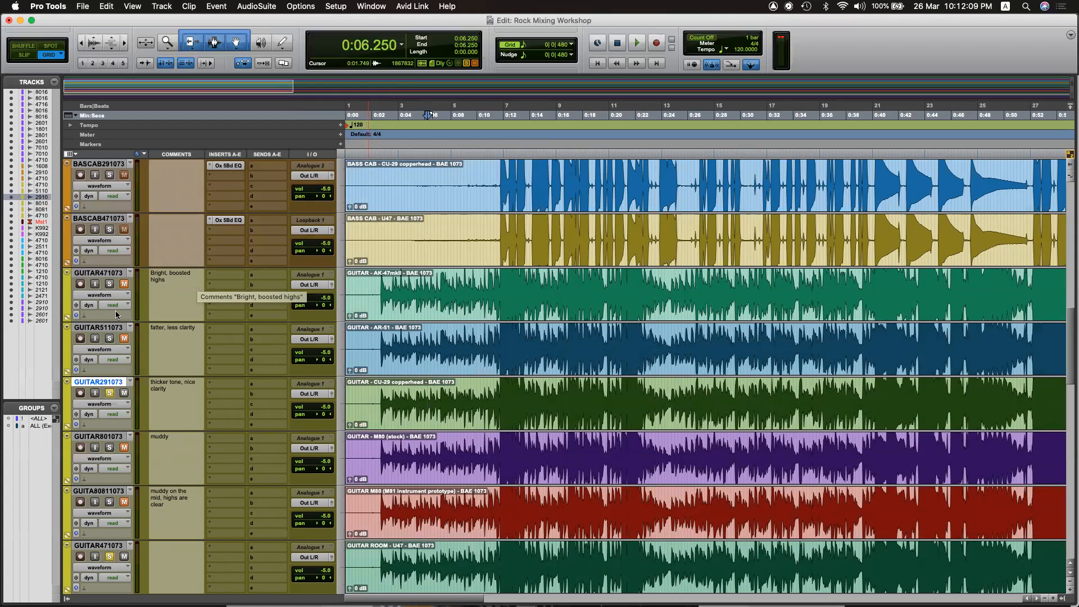
click(110, 285)
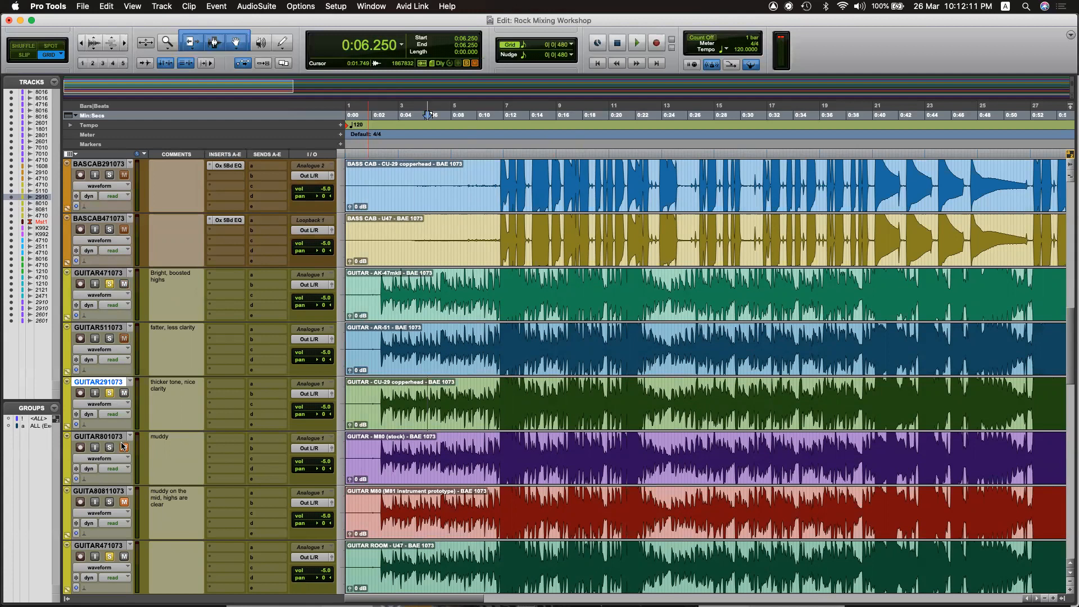
Select the AR-51, stock M80 and M80 (M81 instrument prototype) guitar tracks and make them inactive.
click(118, 328)
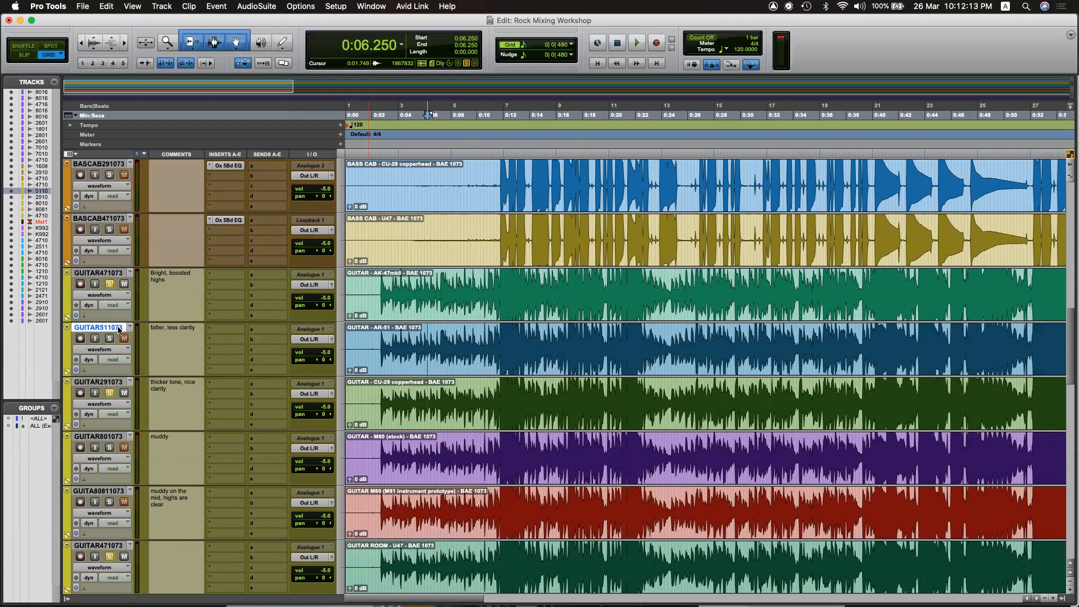
super+click(111, 439)
super+click(111, 493)
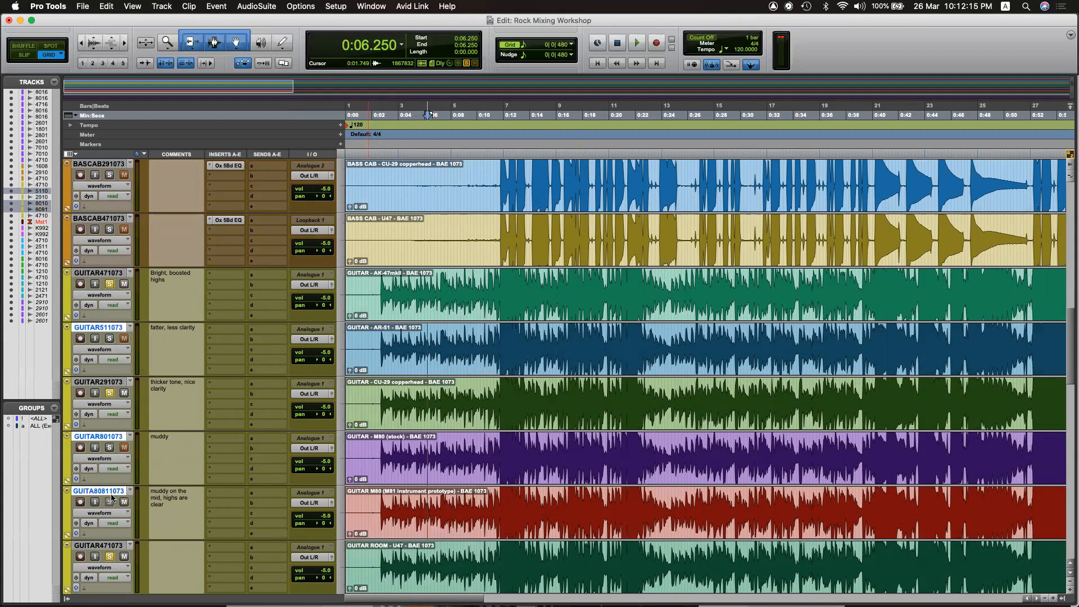
right_click(114, 491)
click(151, 523)
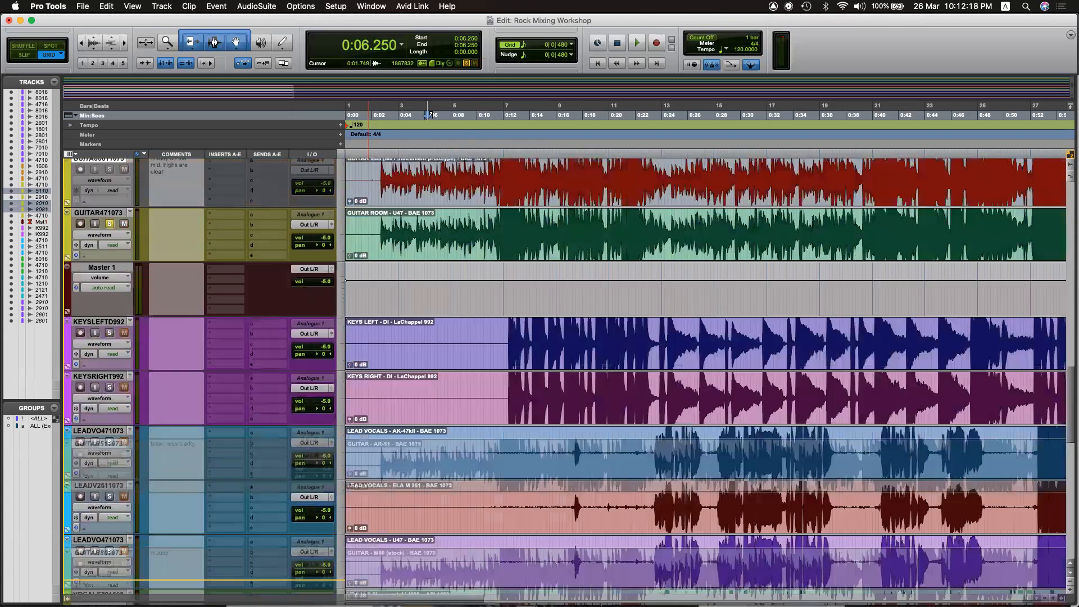
Move the three inactive guitar tracks to the end of the track list and return to the active guitar tracks.
drag(169, 603, 184, 505)
scroll(335, 428, up, 8)
scroll(336, 429, up, 7)
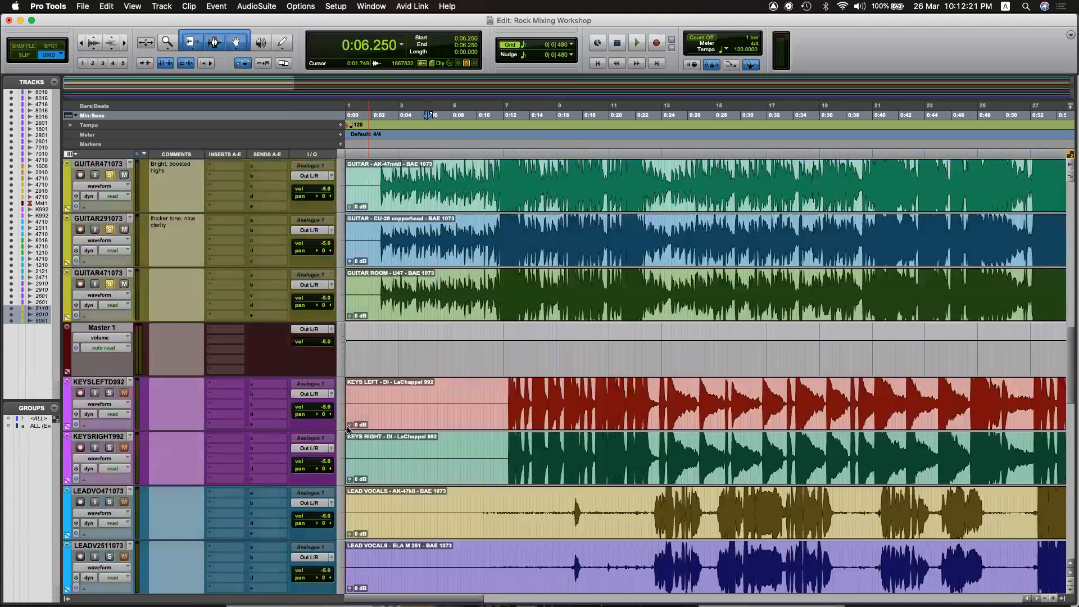
scroll(390, 428, down, 3)
scroll(393, 422, up, 6)
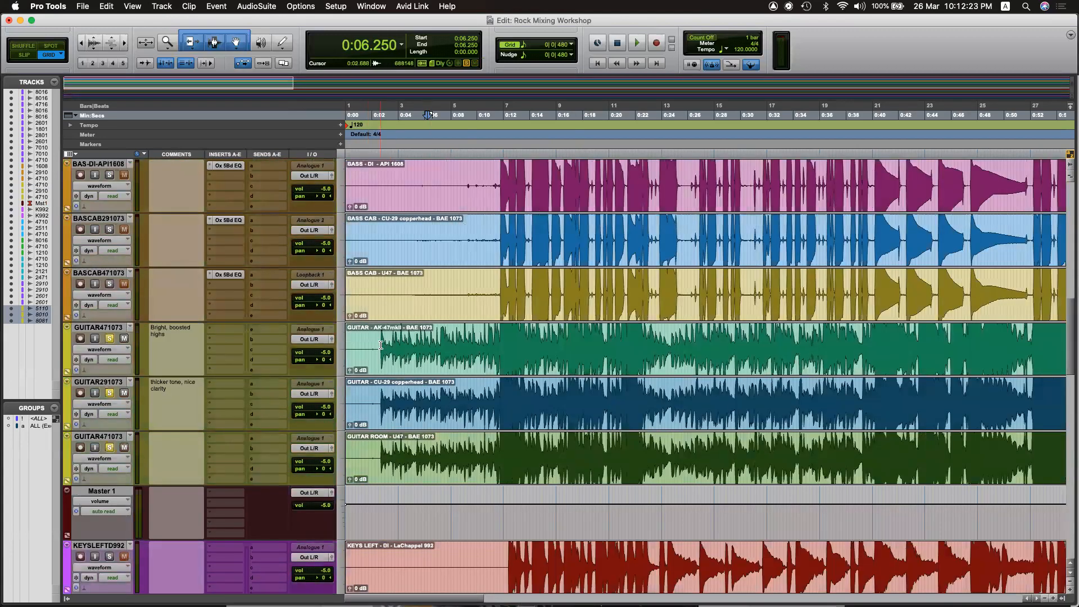
Place the edit cursor at 0:02.500 on the AK-47 guitar track and pan the CU-29 copperhead guitar 100 right.
click(383, 345)
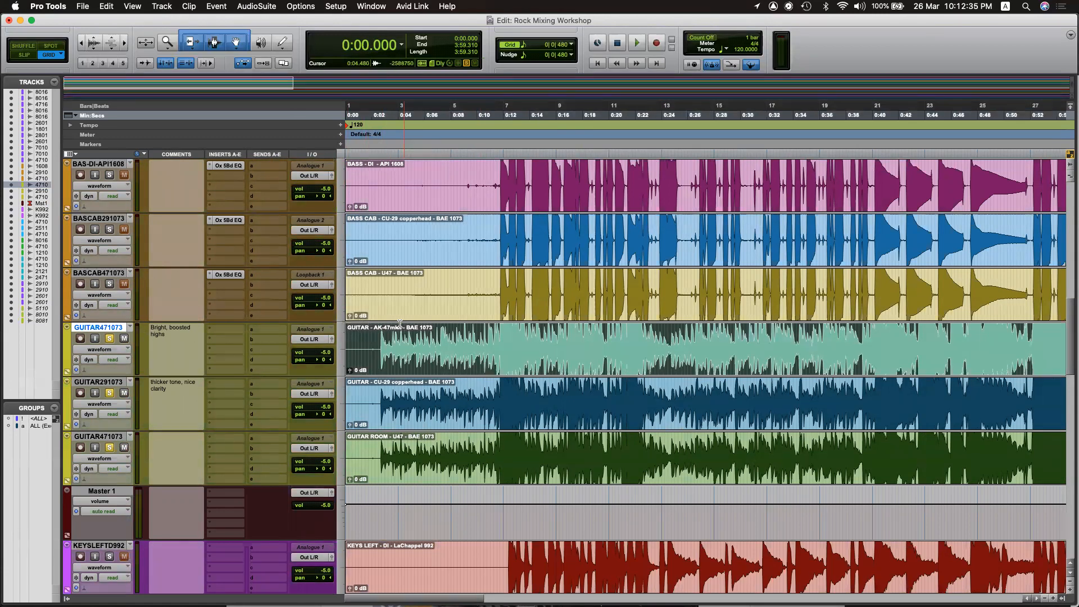
click(378, 337)
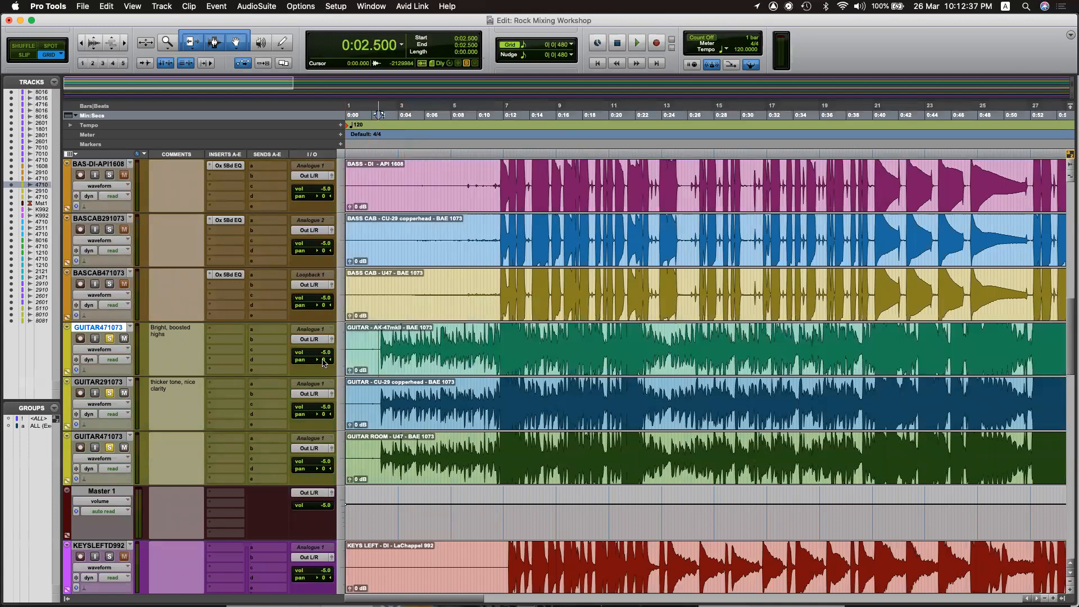
drag(320, 414, 641, 428)
key(super+Tab)
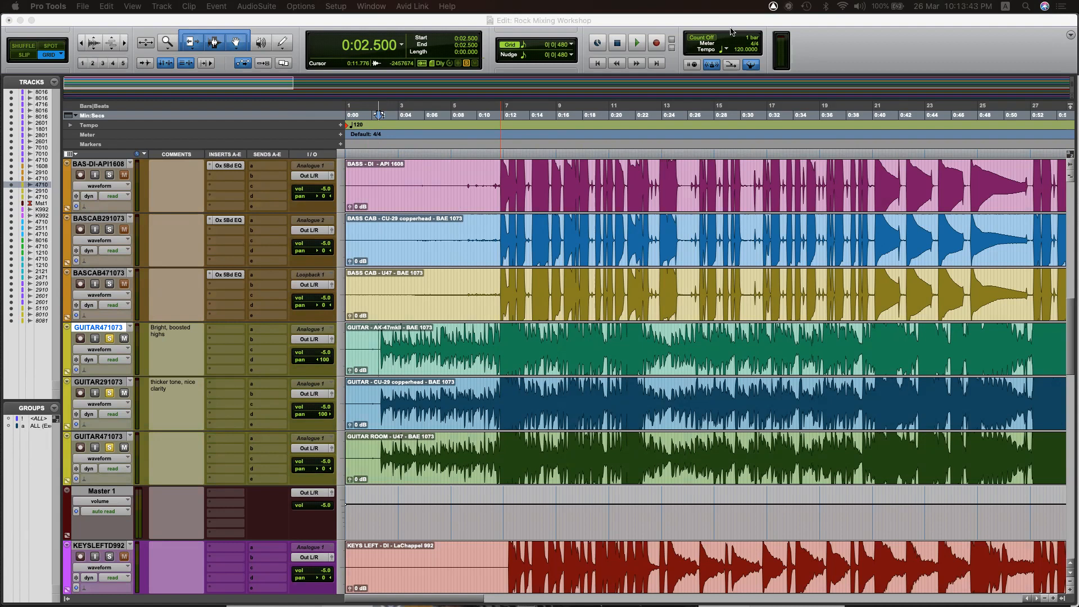
Place the edit cursor at 0:02.500 on the CU-29 copperhead guitar track and again on the AK-47 guitar track.
click(381, 339)
click(381, 394)
click(377, 391)
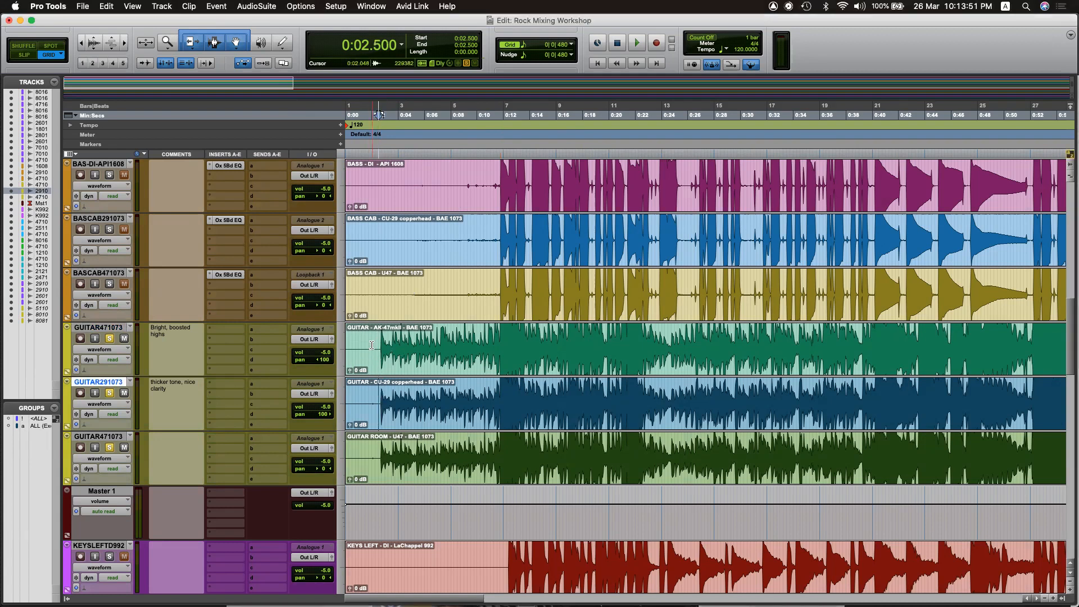
click(380, 336)
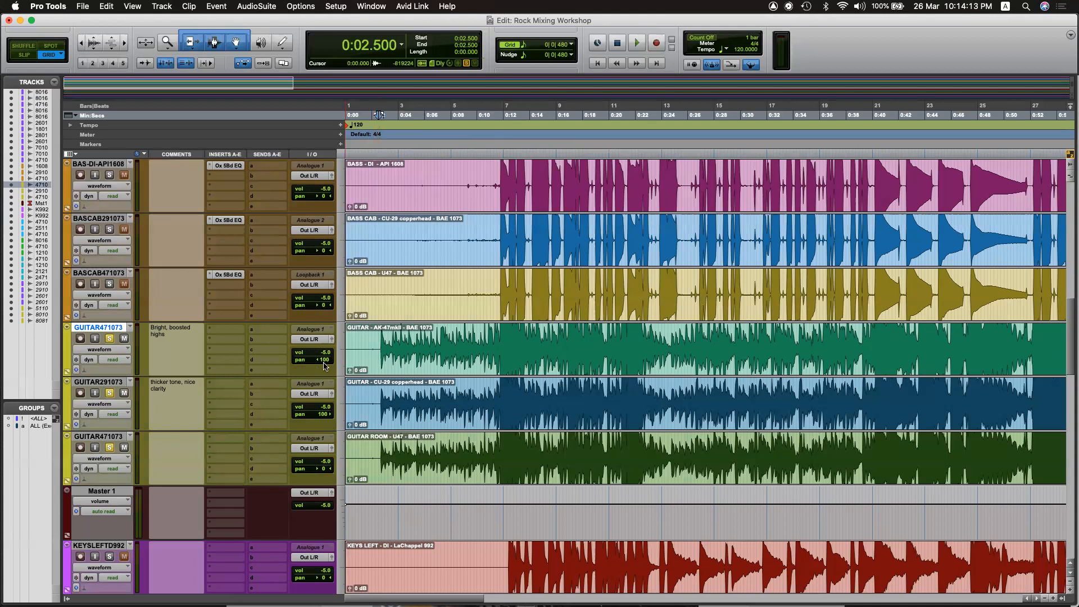
Unsolo the AK-47, CU-29 copperhead and U47 room guitar tracks.
click(109, 338)
click(109, 393)
click(111, 448)
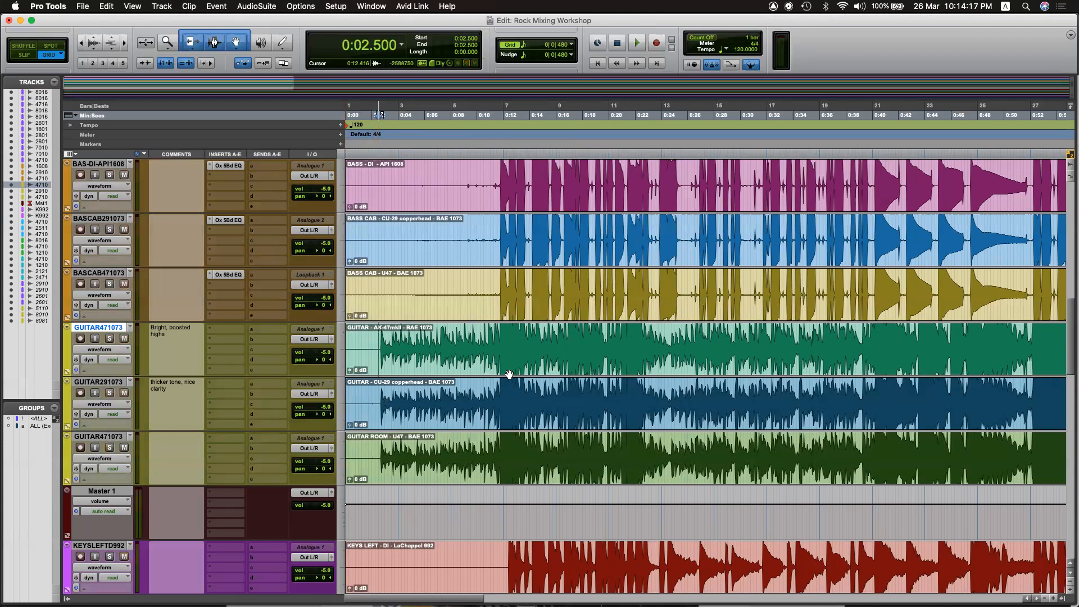
Play the full mix from 0:02.500 and look over the guitar, keys and vocal tracks while listening.
key(space)
scroll(513, 374, up, 6)
scroll(512, 375, up, 3)
scroll(512, 374, down, 10)
scroll(513, 373, down, 5)
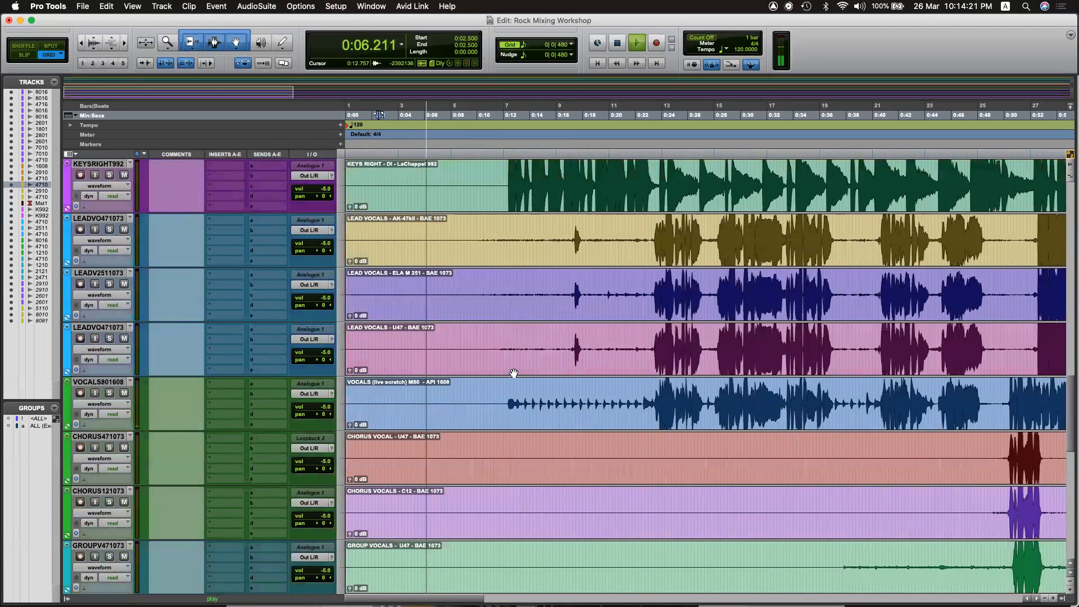
scroll(514, 373, up, 3)
scroll(513, 373, down, 3)
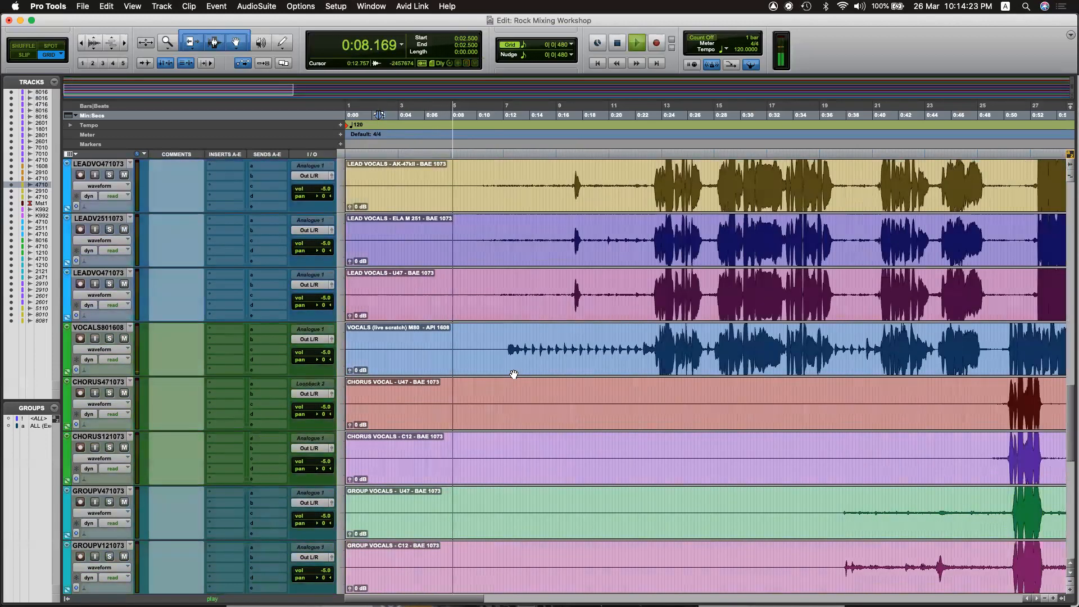
scroll(513, 373, up, 5)
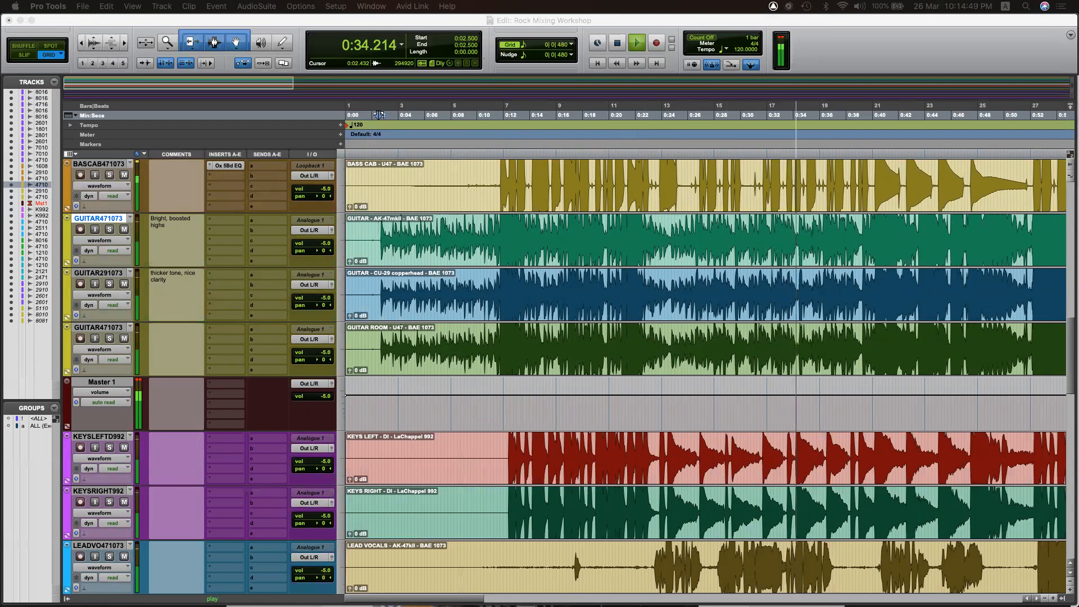
Set the edit cursor to 0:36.750 on the AK-47 guitar track during playback, listen on and stop.
click(865, 239)
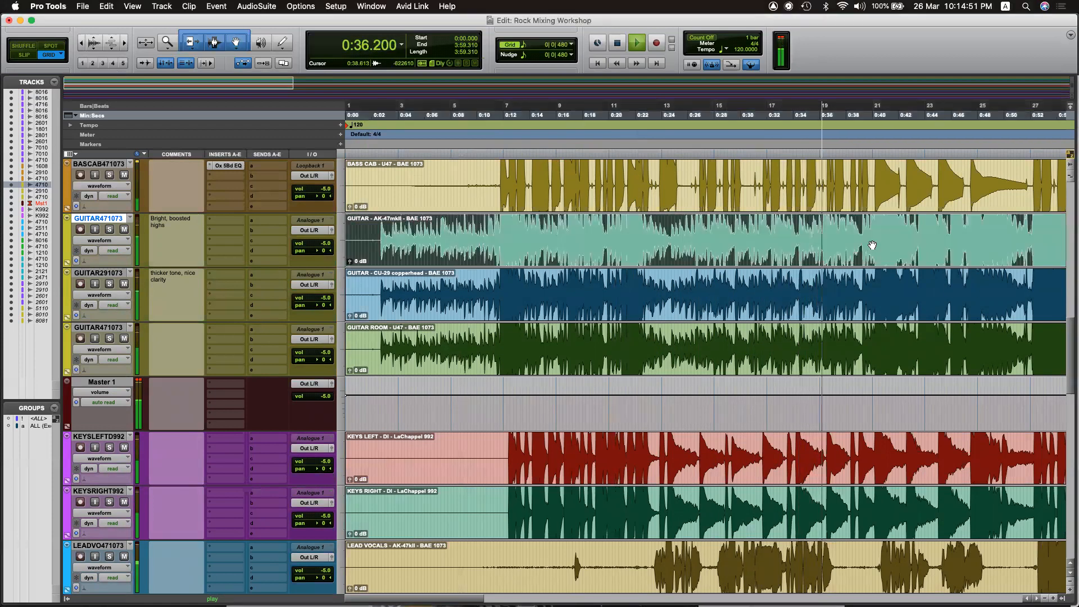
click(829, 238)
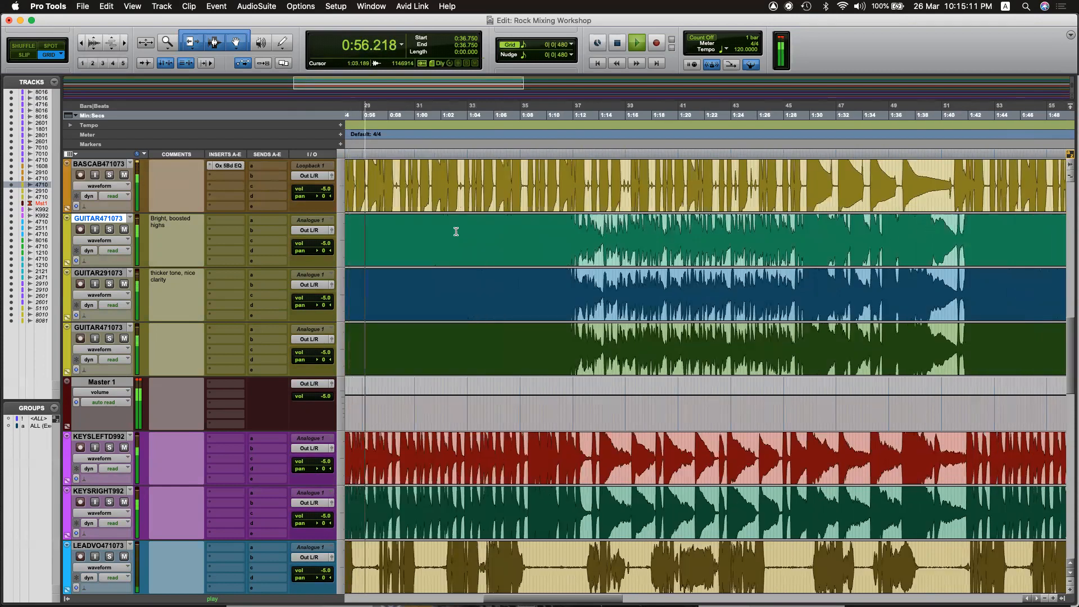
key(space)
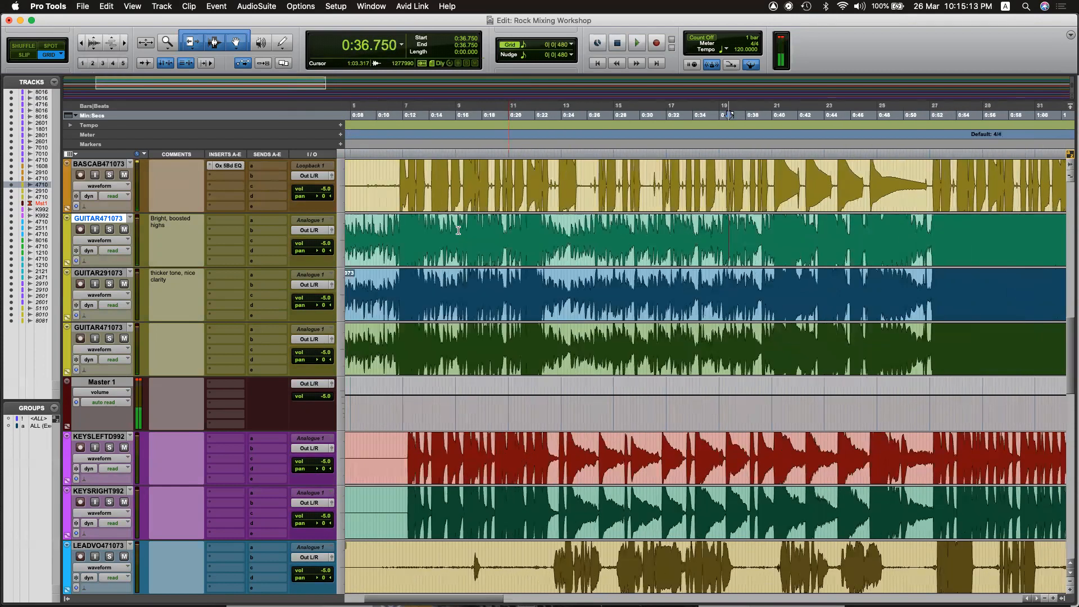
Place the edit cursor at 0:24.000 on the AK-47 guitar track, audition the full mix from there and stop.
scroll(488, 244, left, 4)
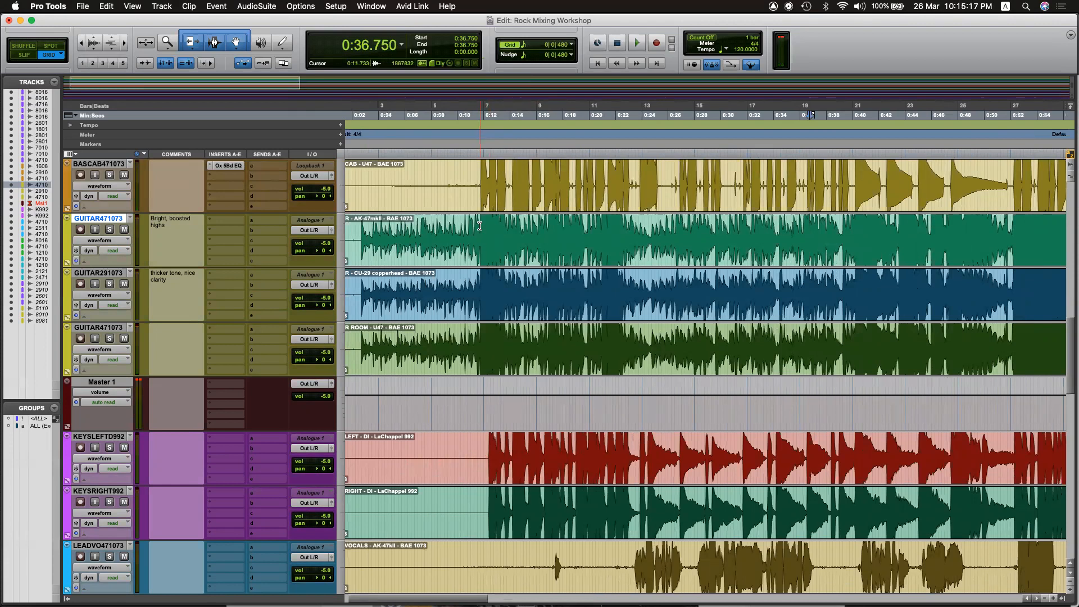
drag(463, 227, 749, 230)
click(763, 230)
click(643, 225)
key(space)
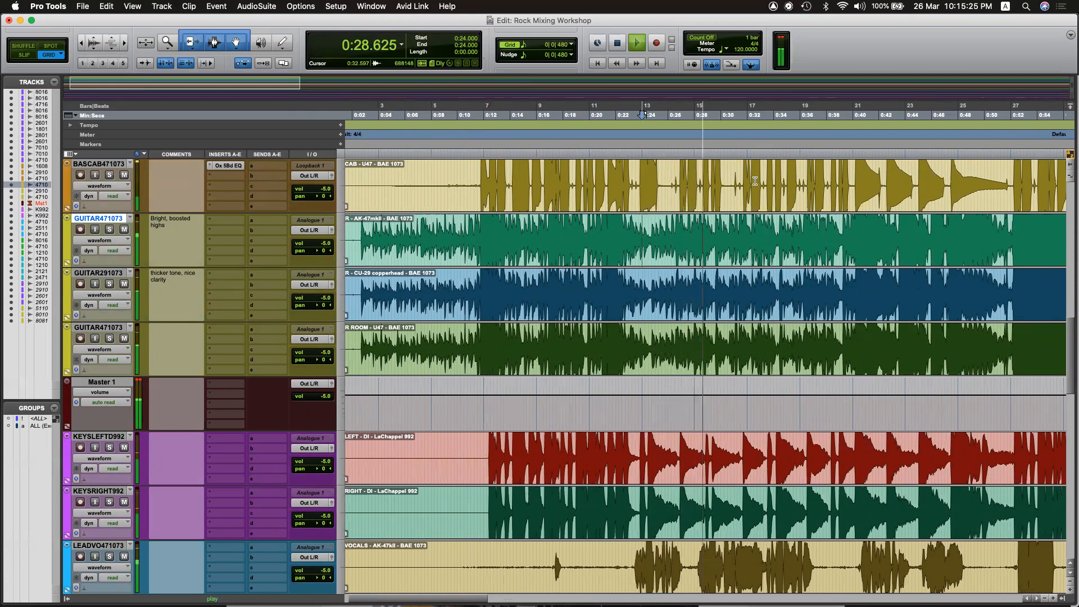
key(space)
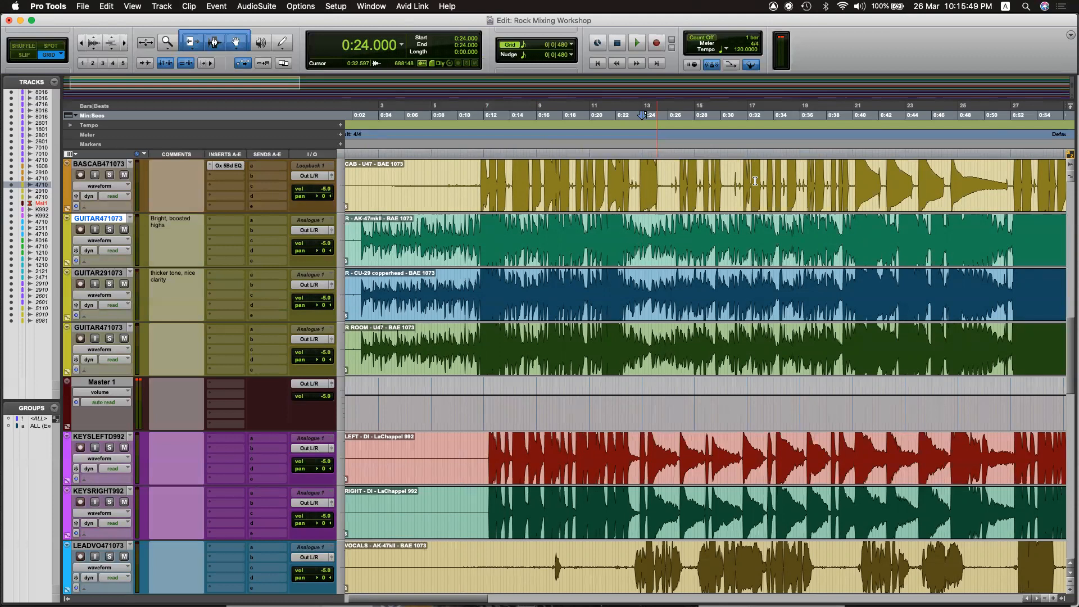
Pan the AK-47 guitar 100 left and the CU-29 copperhead guitar 100 right, and audition the full mix from 0:02.500.
drag(322, 250, 233, 259)
drag(328, 309, 357, 310)
click(419, 231)
click(357, 228)
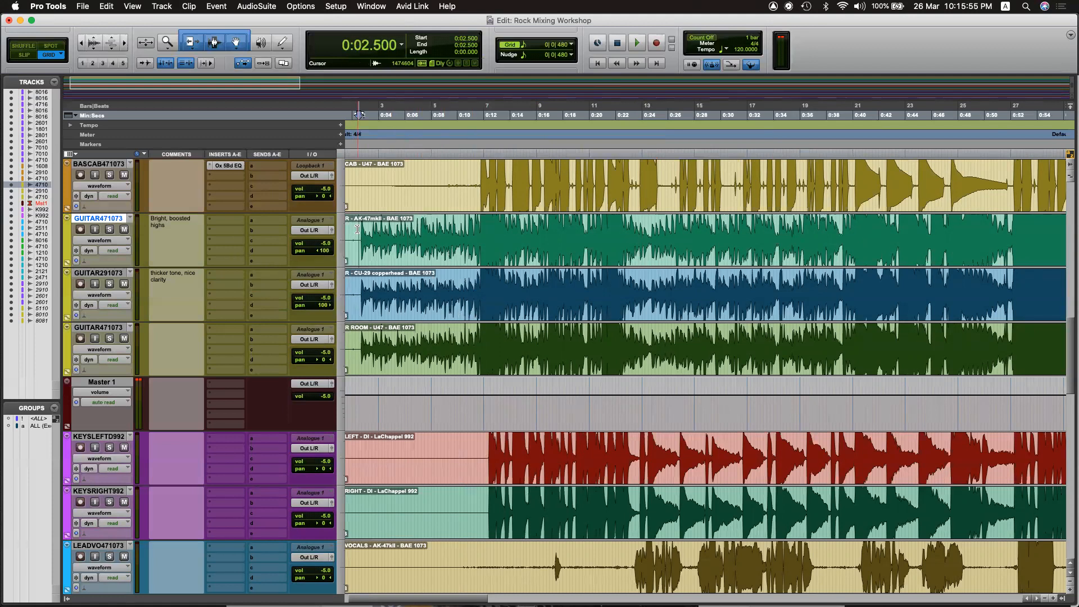
key(space)
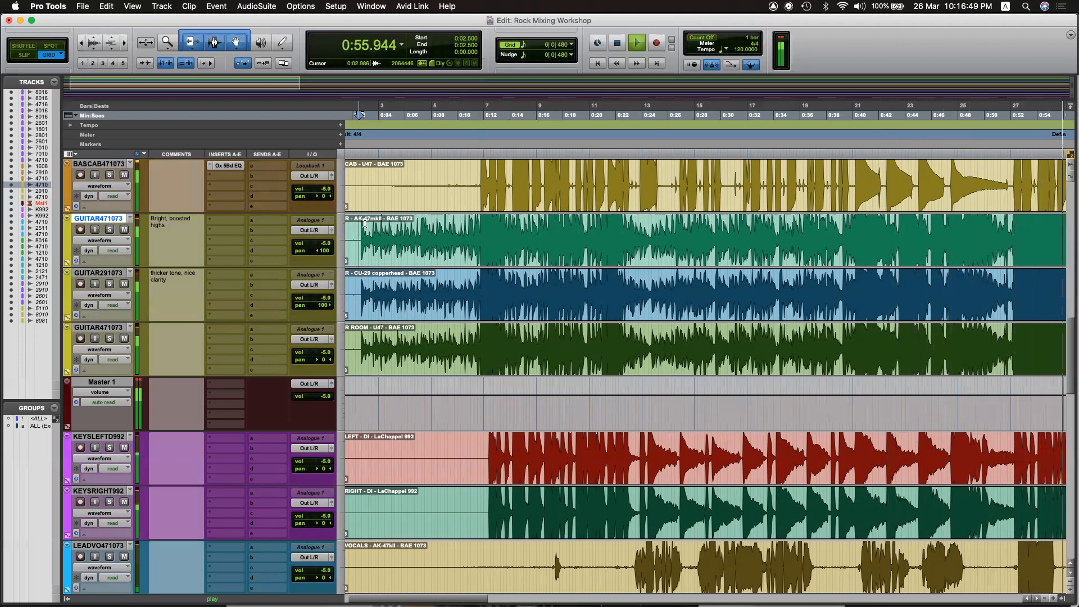
key(space)
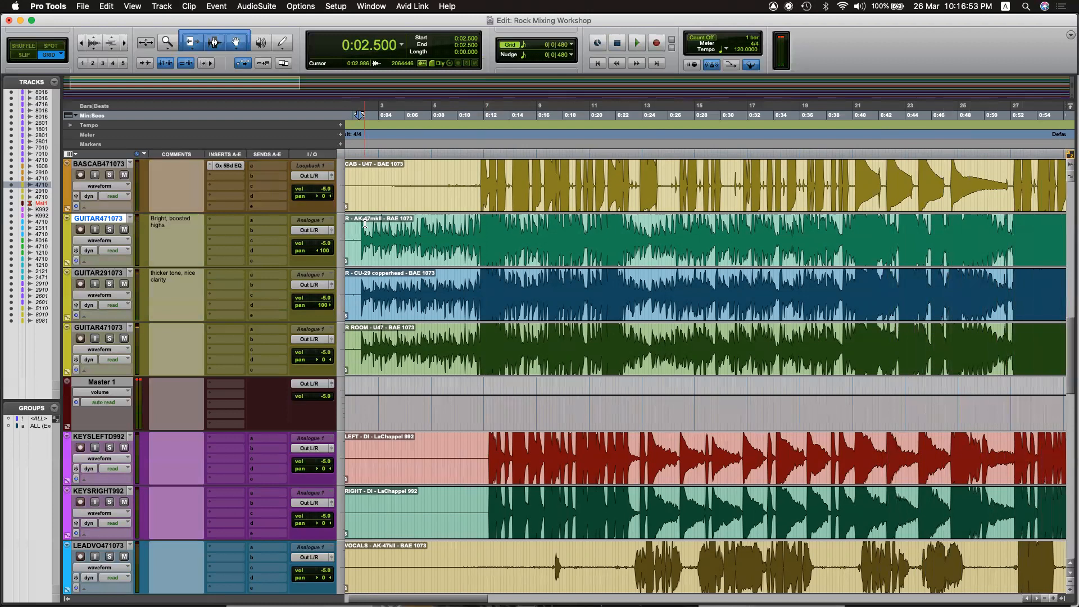
Go over passages of the AK-47 and CU-29 guitar clips, ending with the edit cursor at 0:10.000 on the AK-47 track.
drag(488, 224, 641, 225)
click(707, 300)
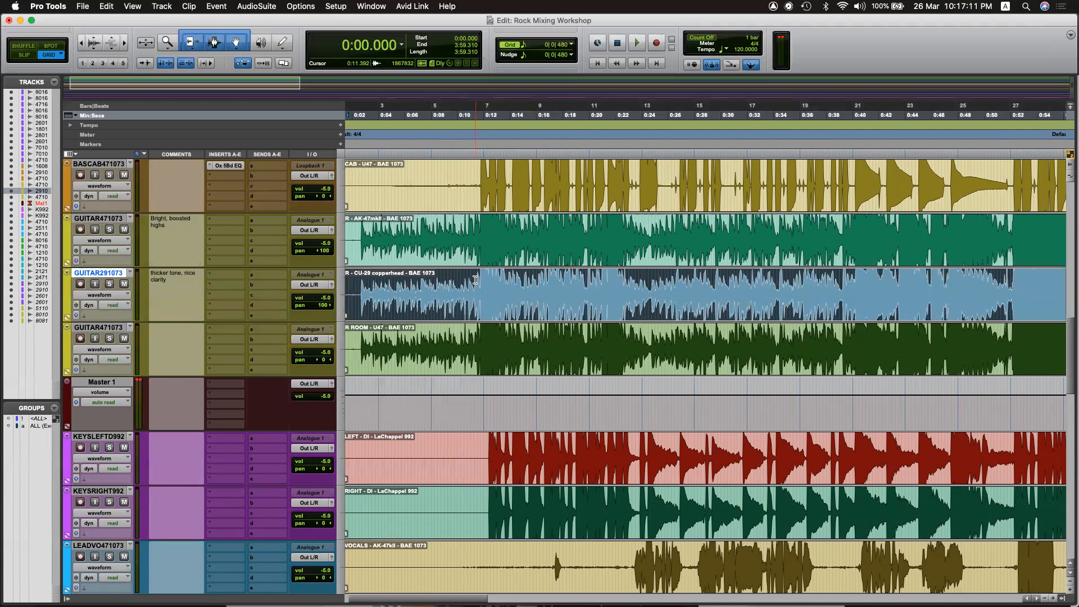
click(485, 234)
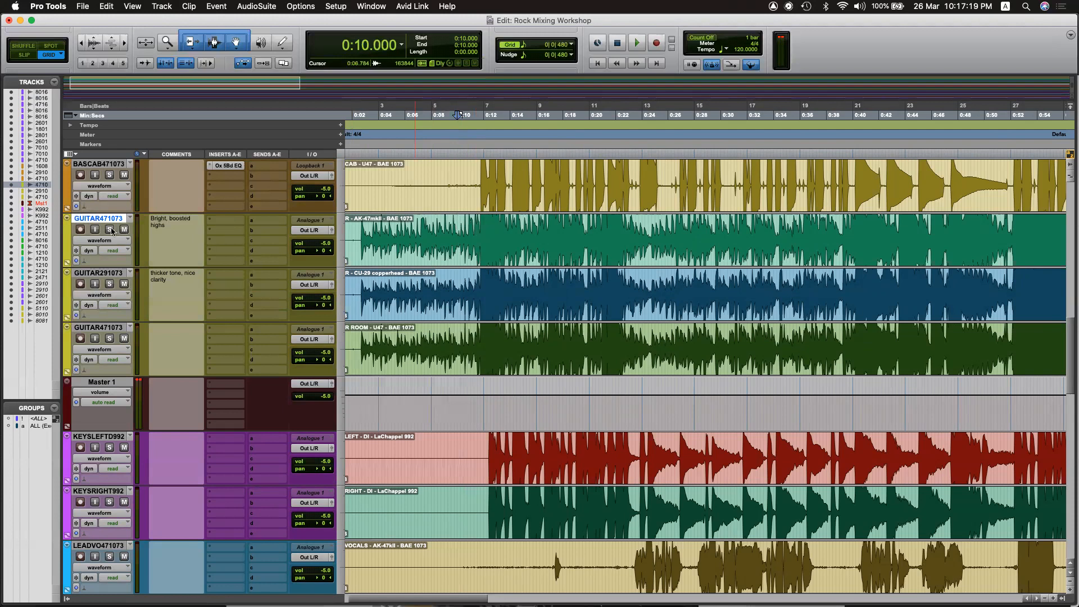
Insert the mono Oxford EQ 5 Band plug-in in the first insert slot of the AK-47 guitar track.
click(211, 223)
mouse_move(234, 225)
mouse_move(331, 233)
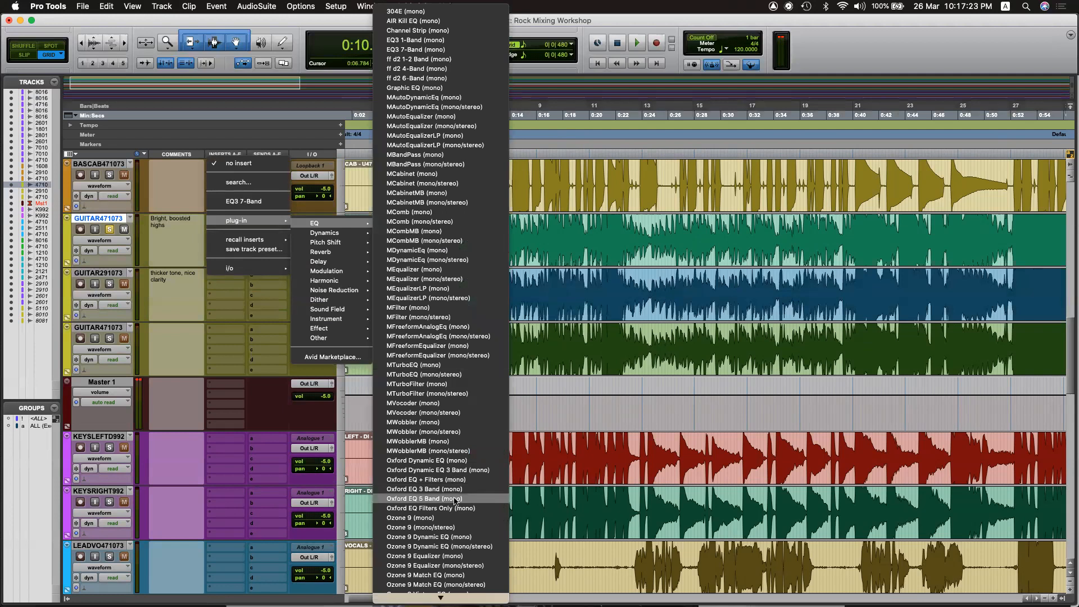
click(432, 496)
Audition the soloed AK-47 guitar from 0:02.750 with the equalizer open, then stop playback.
scroll(408, 263, left, 3)
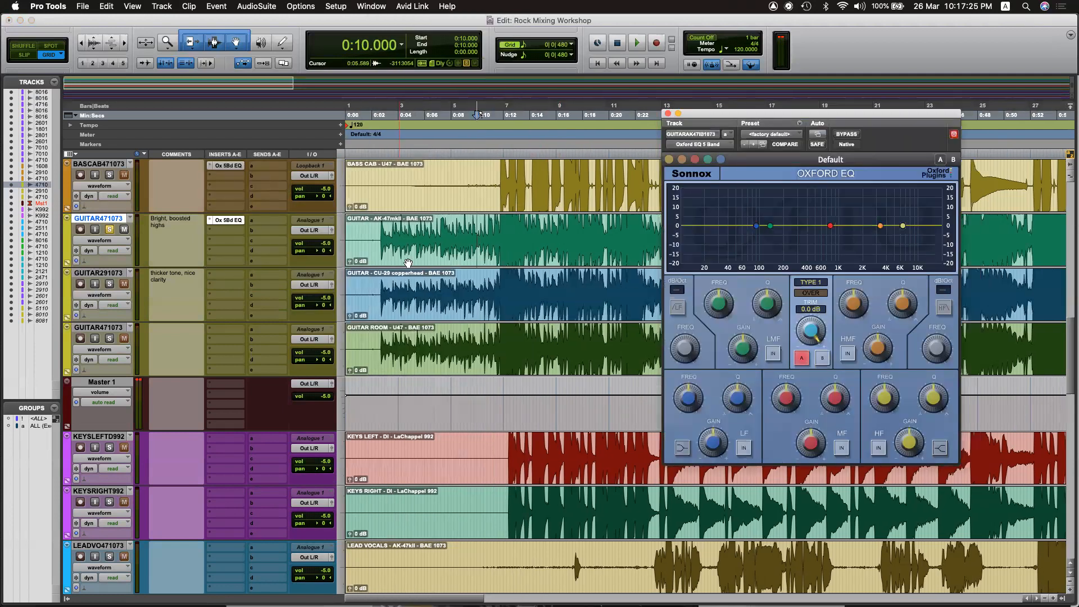
click(380, 229)
key(space)
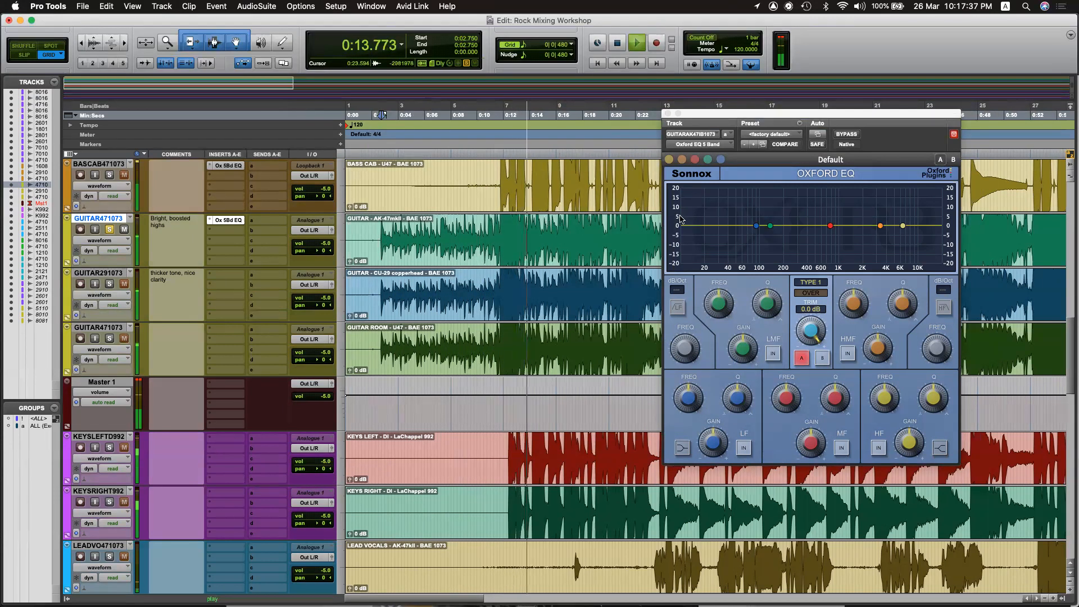
key(space)
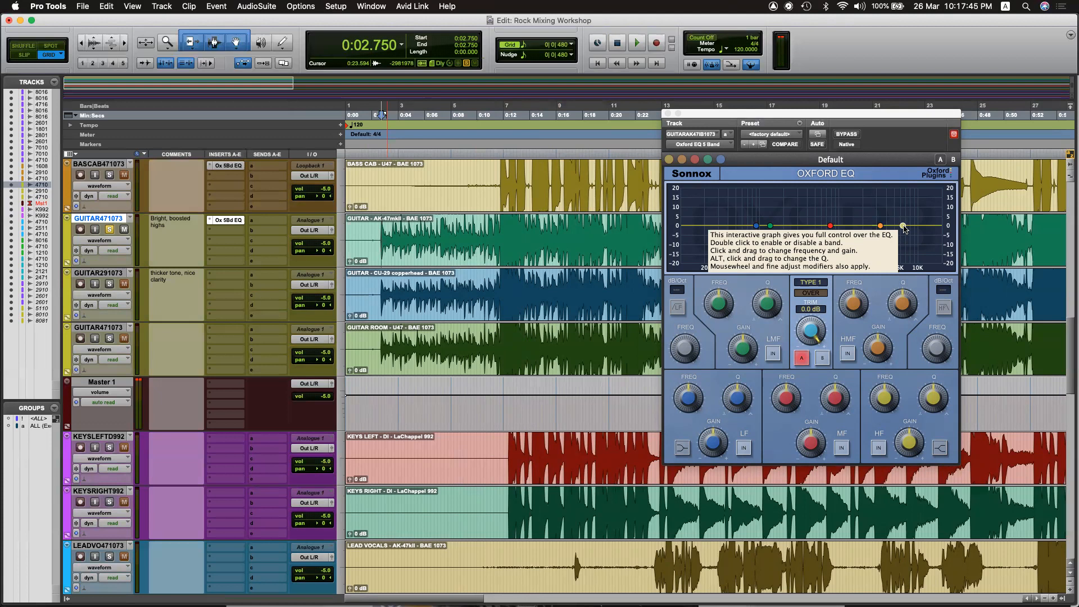
Play the AK-47 guitar from 0:11.500, set the EQ's HF band to 8808 Hz at -0.54 dB, and stop playback.
click(501, 225)
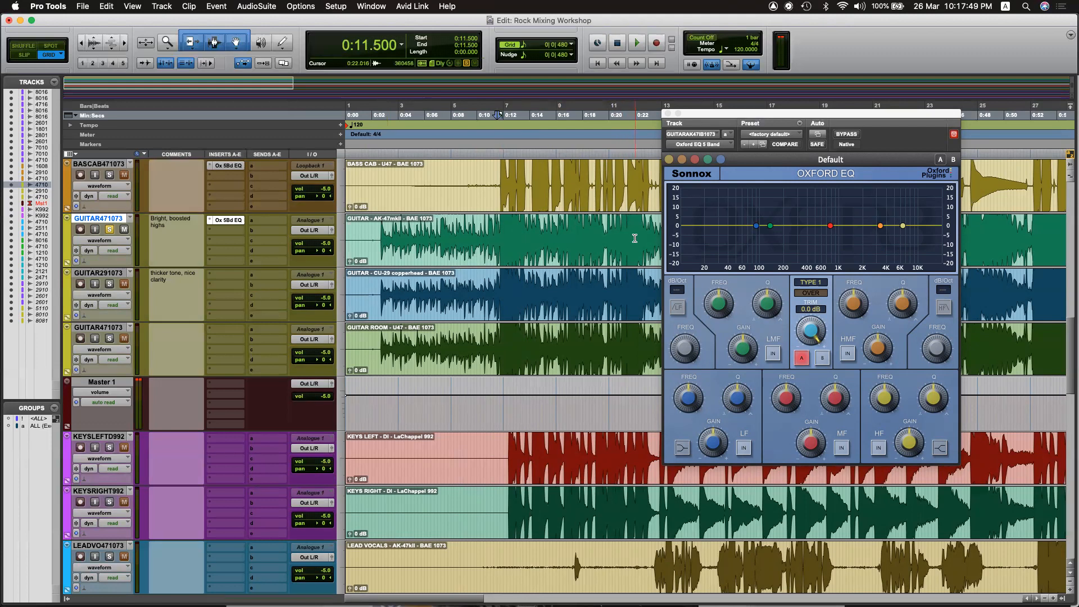
key(space)
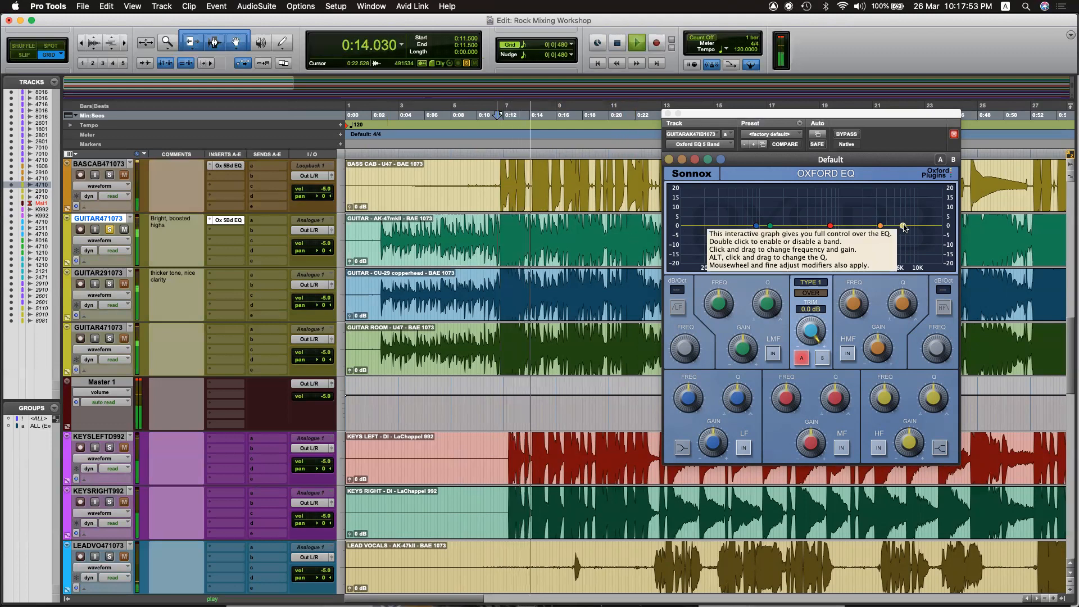
mouse_move(902, 226)
mouse_down()
mouse_move(930, 249)
mouse_move(913, 227)
mouse_up()
key(space)
key(space)
key(space)
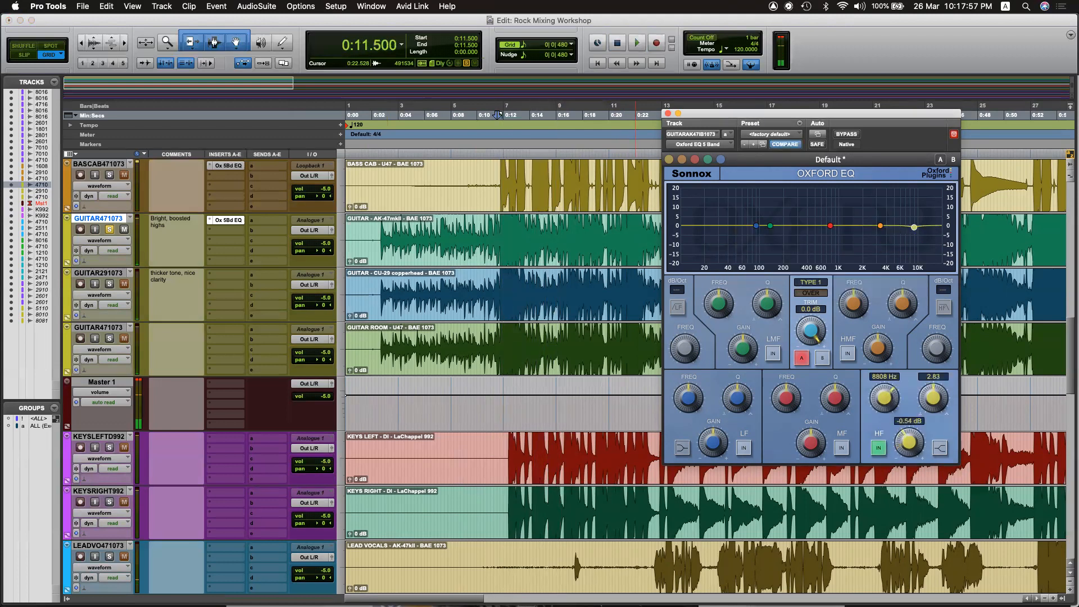
Move the Oxford EQ to the AK-47 guitar track's second insert slot and insert MAnalyzer in the first slot.
drag(225, 219, 227, 230)
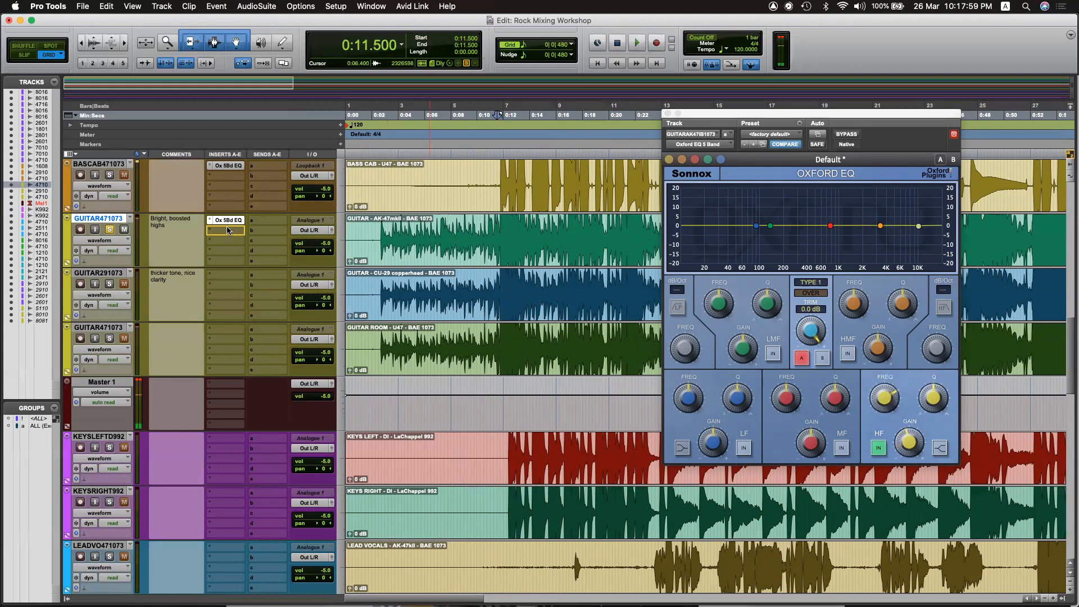
click(228, 222)
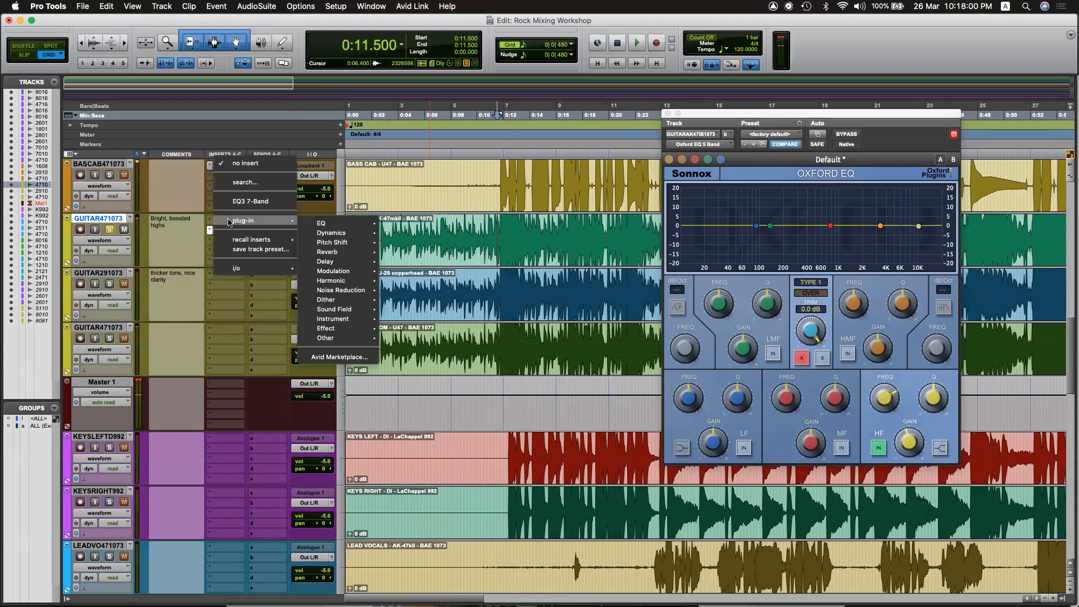
click(245, 182)
text(manal)
key(Return)
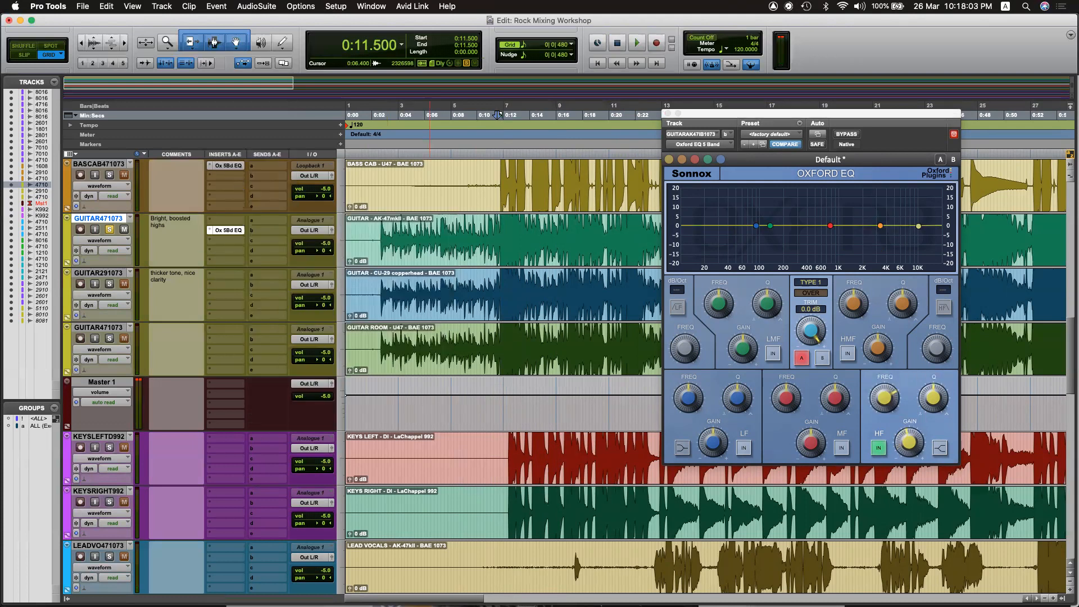
Play short passages of the AK-47 guitar from 0:11.500 and examine its frequency peaks in MAnalyzer.
key(space)
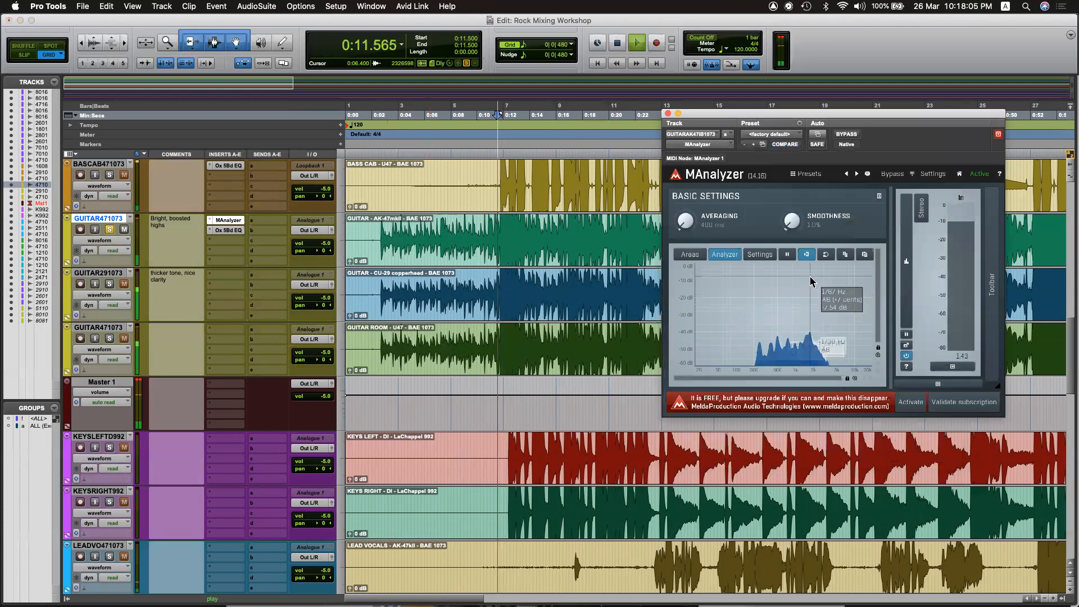
key(space)
key(space)
key(space)
key(space)
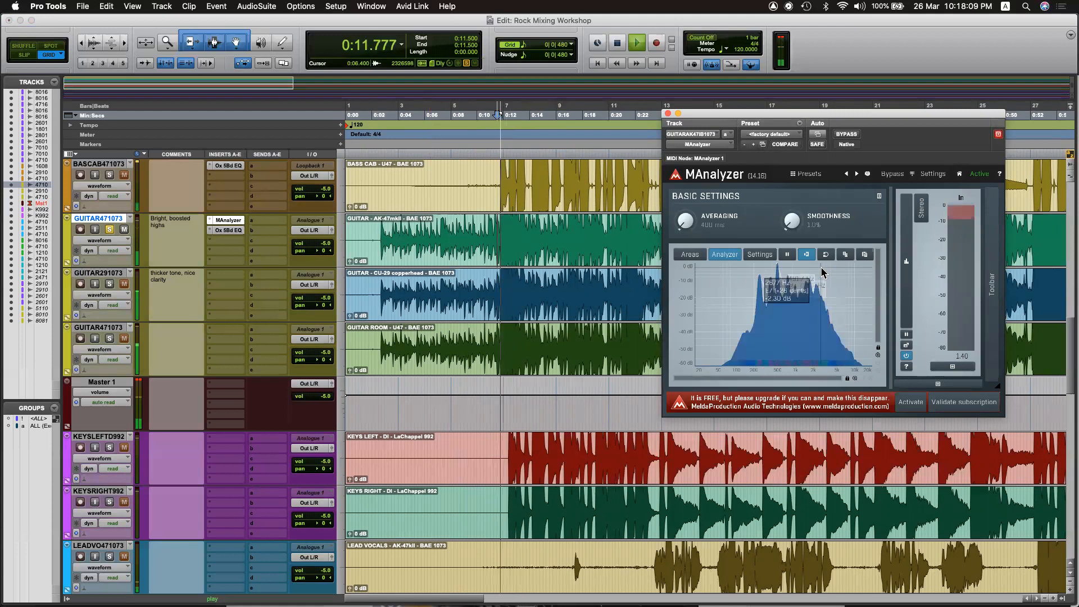
key(space)
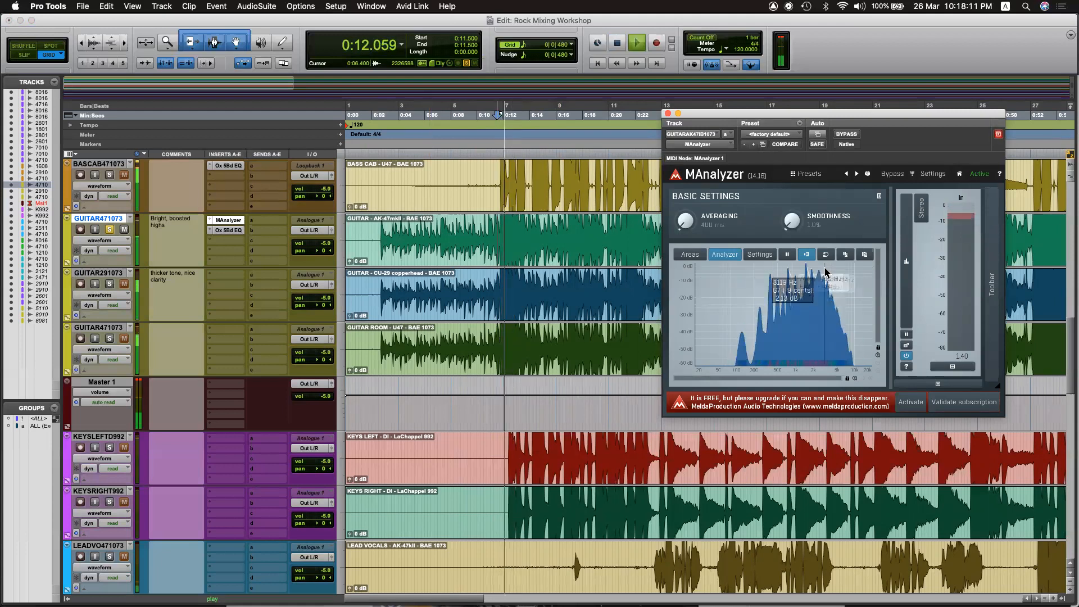
key(space)
Enable the Oxford EQ's HMF band on the AK-47 guitar at 3000 Hz, -7.11 dB gain and a Q of 6.55.
click(215, 233)
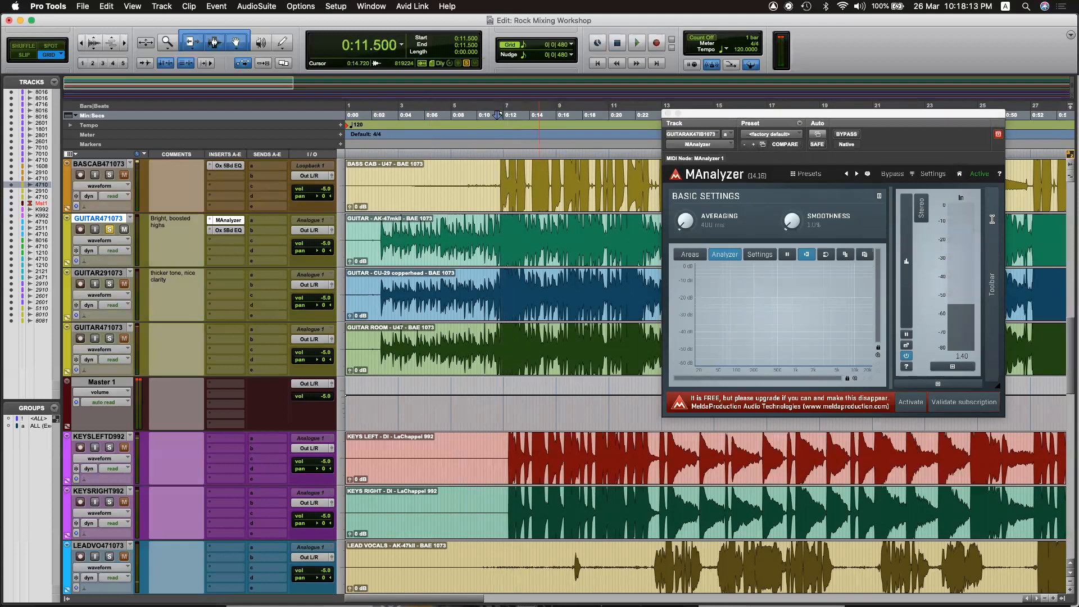
key(space)
key(space)
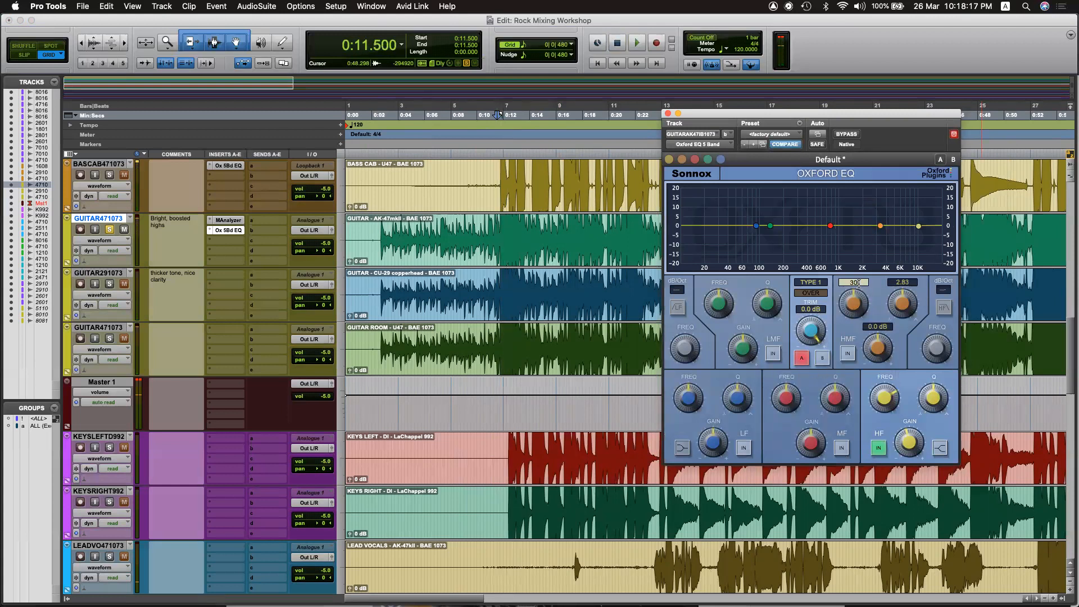
key(space)
drag(870, 353, 887, 374)
key(space)
key(space)
key(space)
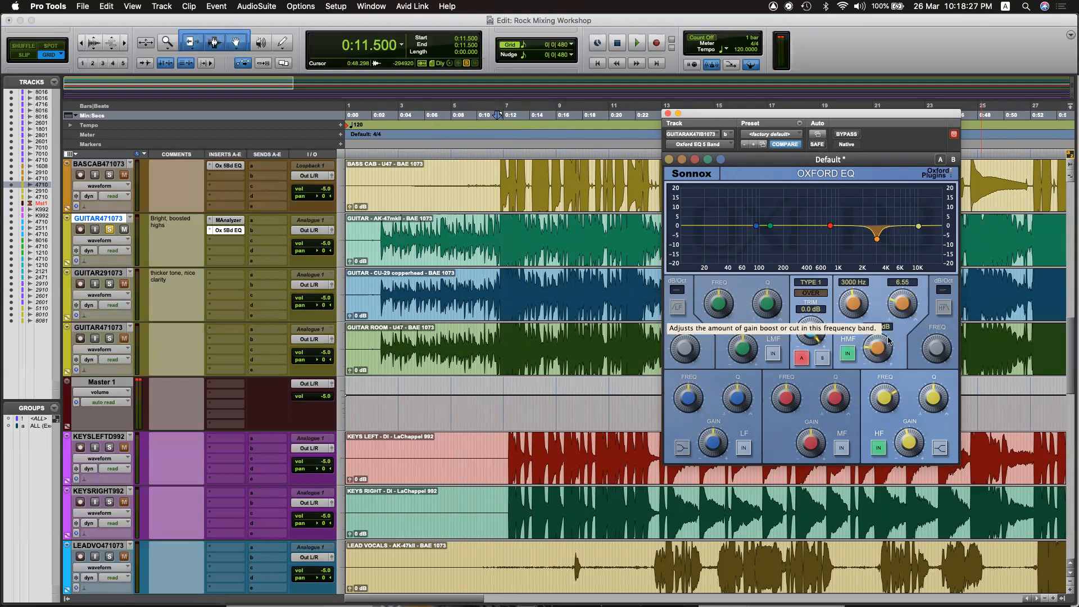
Turn the EQ's HF band into a shelf cut of about 9 dB above 10 kHz while auditioning the guitar from 0:11.500.
key(space)
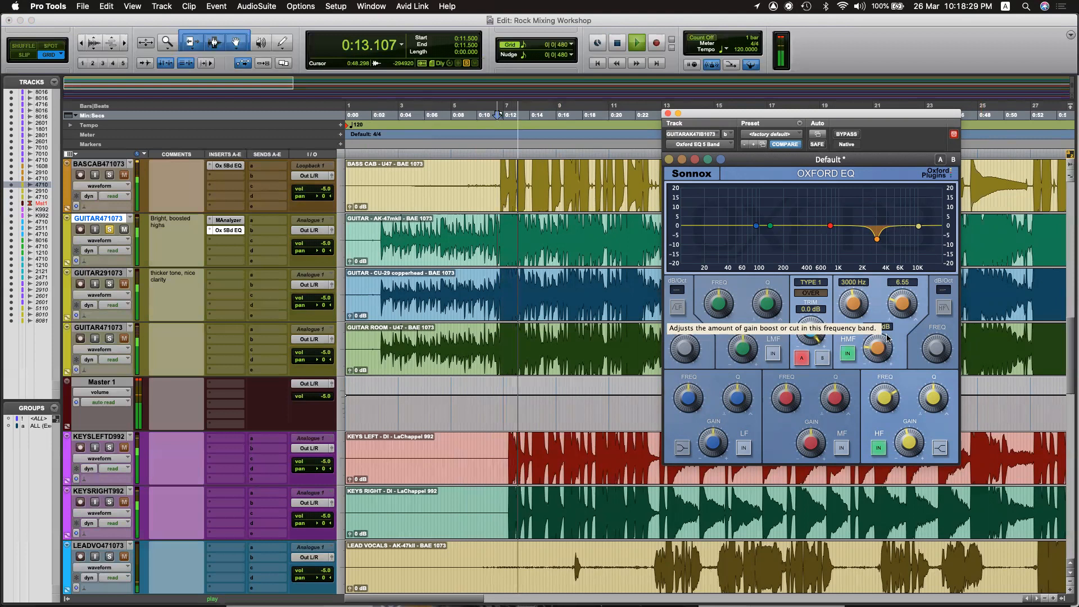
drag(918, 226, 938, 243)
key(space)
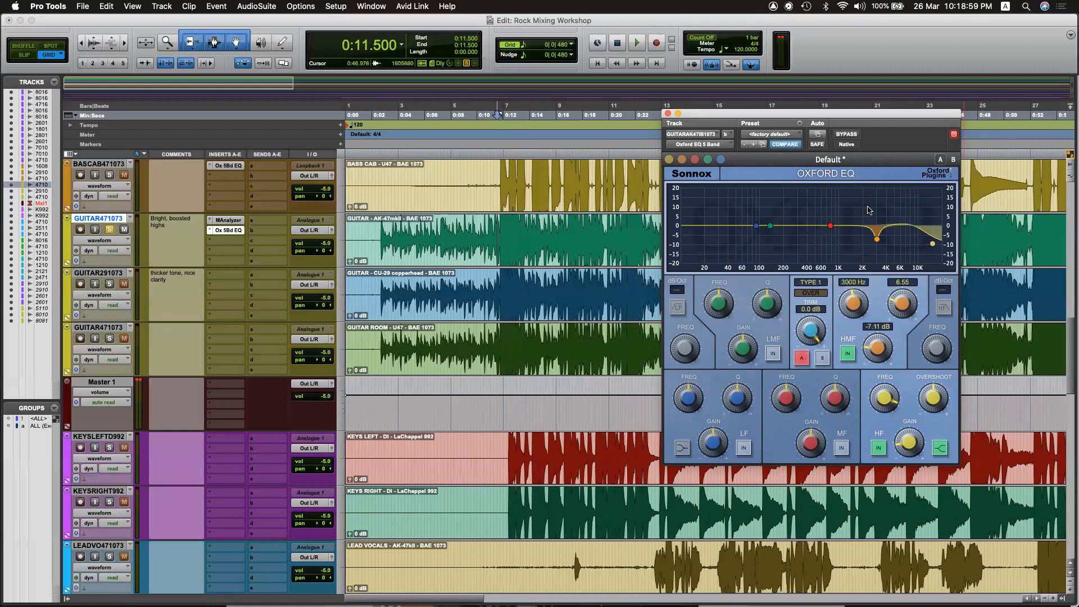
key(space)
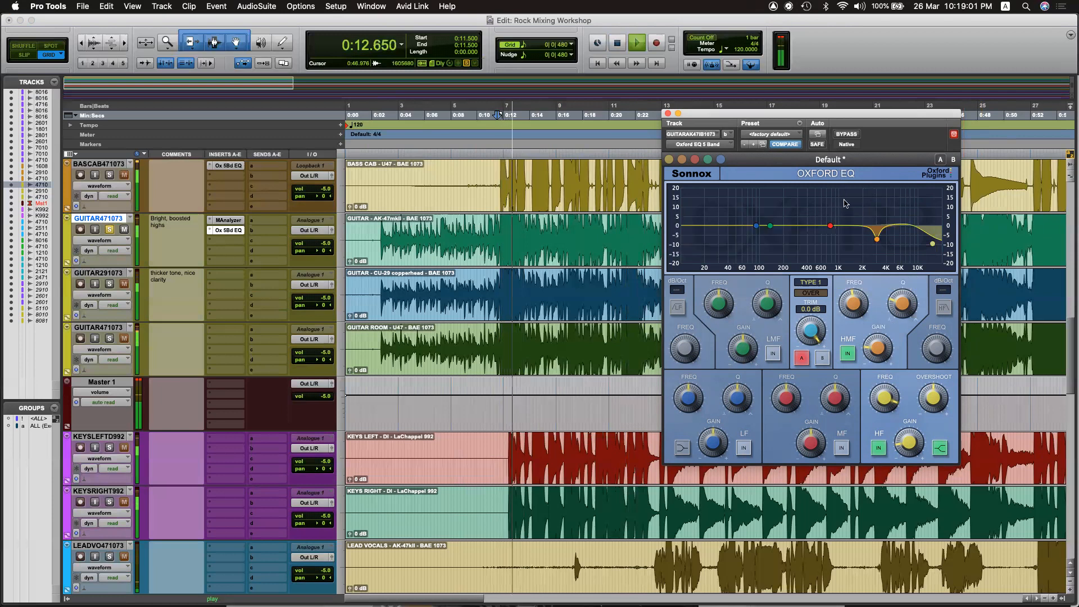
key(space)
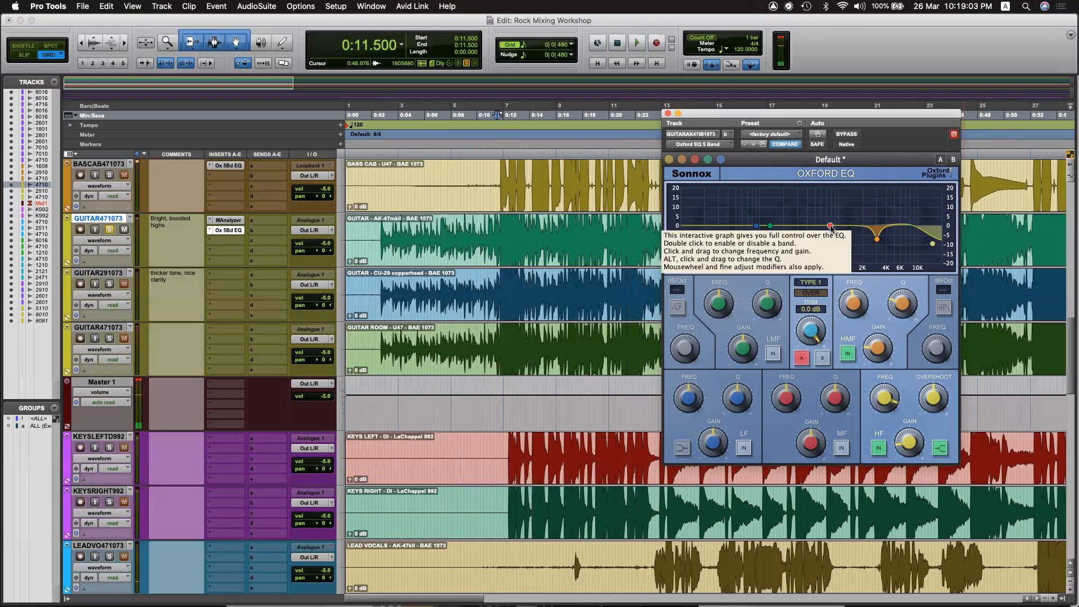
Examine the AK-47 guitar's low-mid frequencies in MAnalyzer during playback, then stop playback and close the analyzer.
click(228, 221)
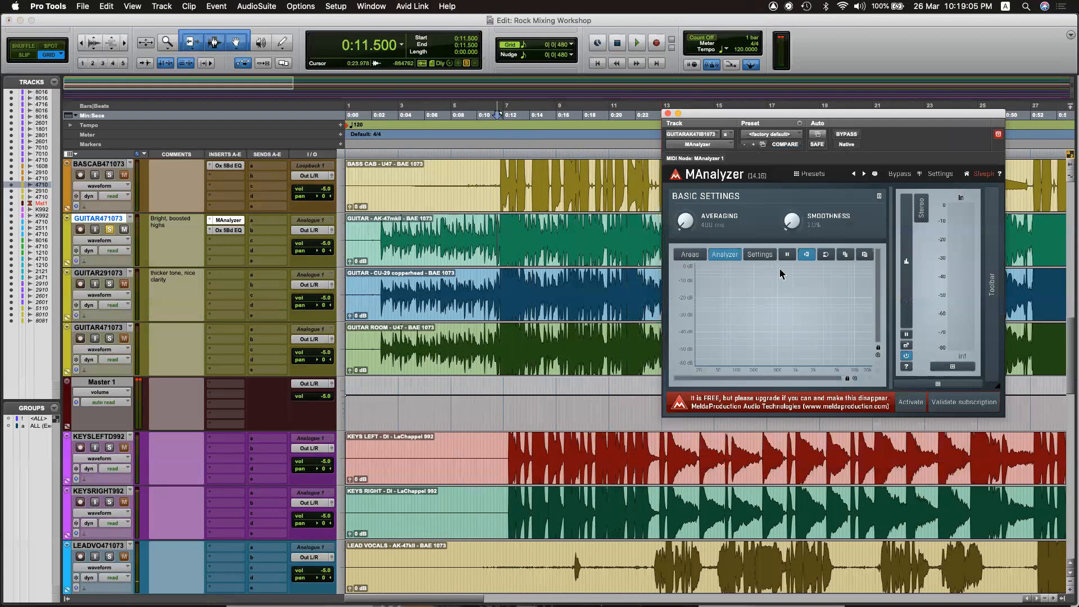
key(space)
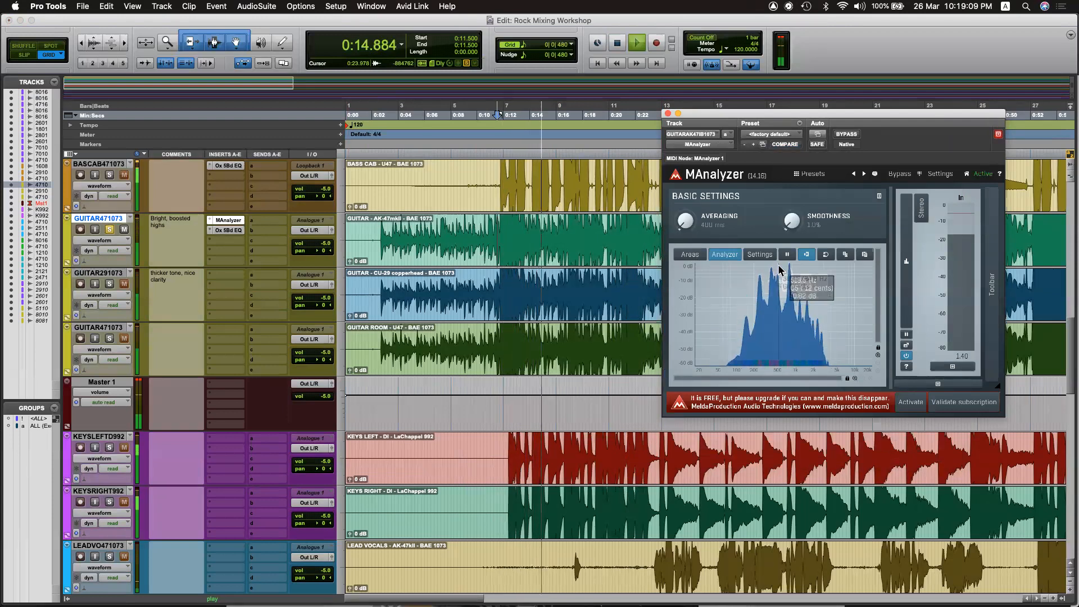
key(space)
click(239, 224)
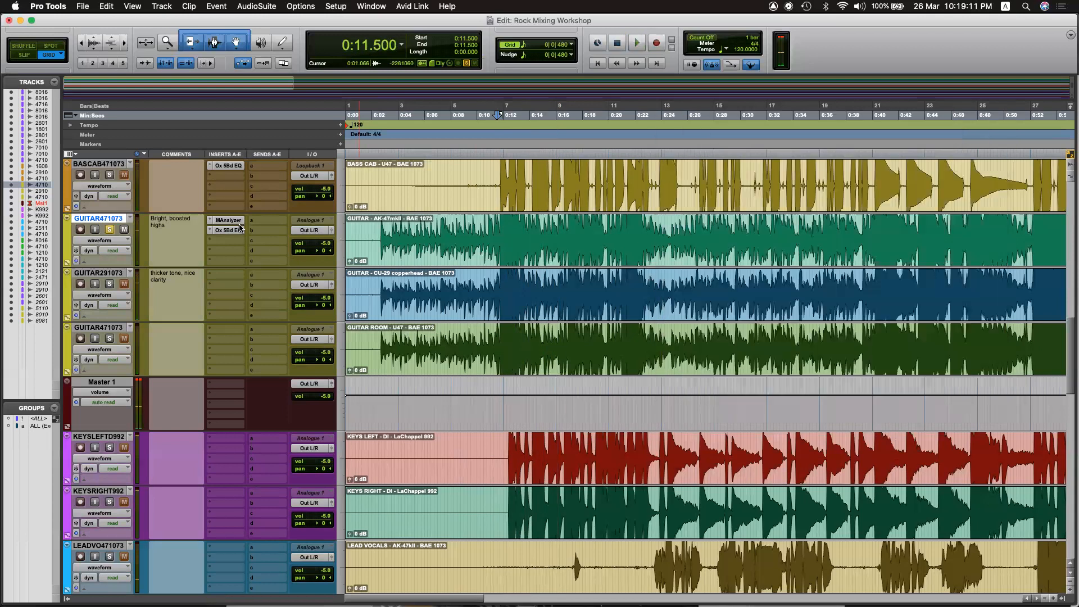
Enable the Oxford EQ's MF band at 400 Hz with +7.03 dB gain and a Q of 3.20 during playback.
click(228, 230)
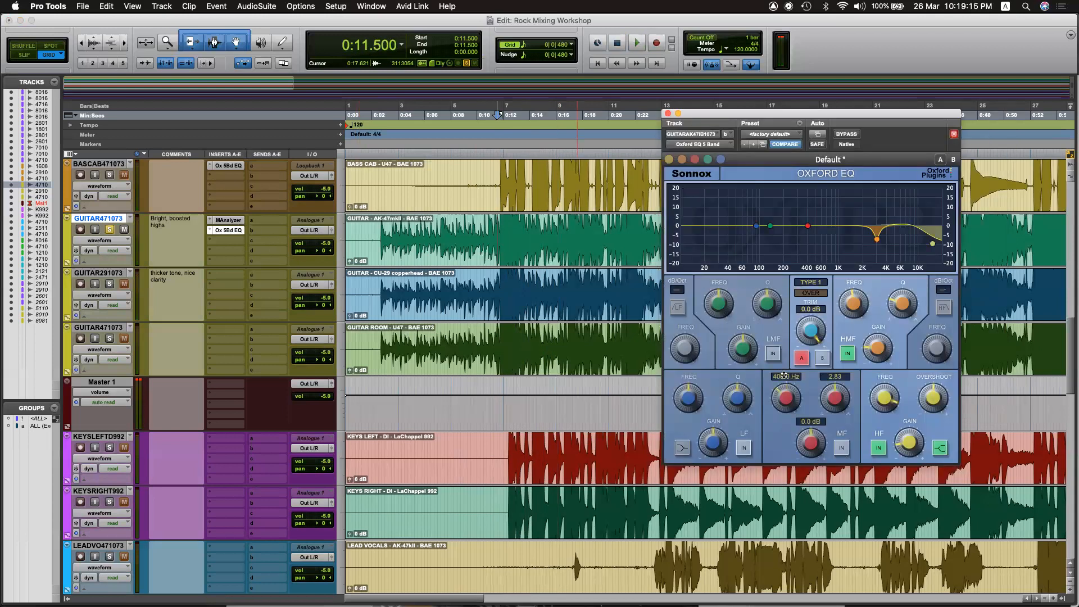
key(space)
click(842, 448)
drag(813, 441, 821, 429)
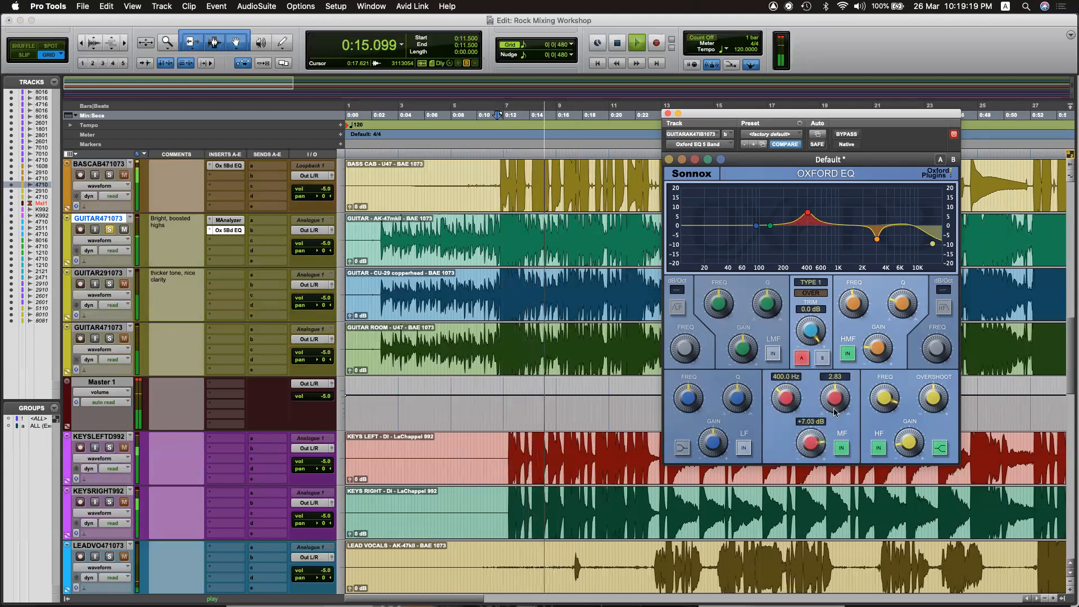
drag(841, 395, 838, 409)
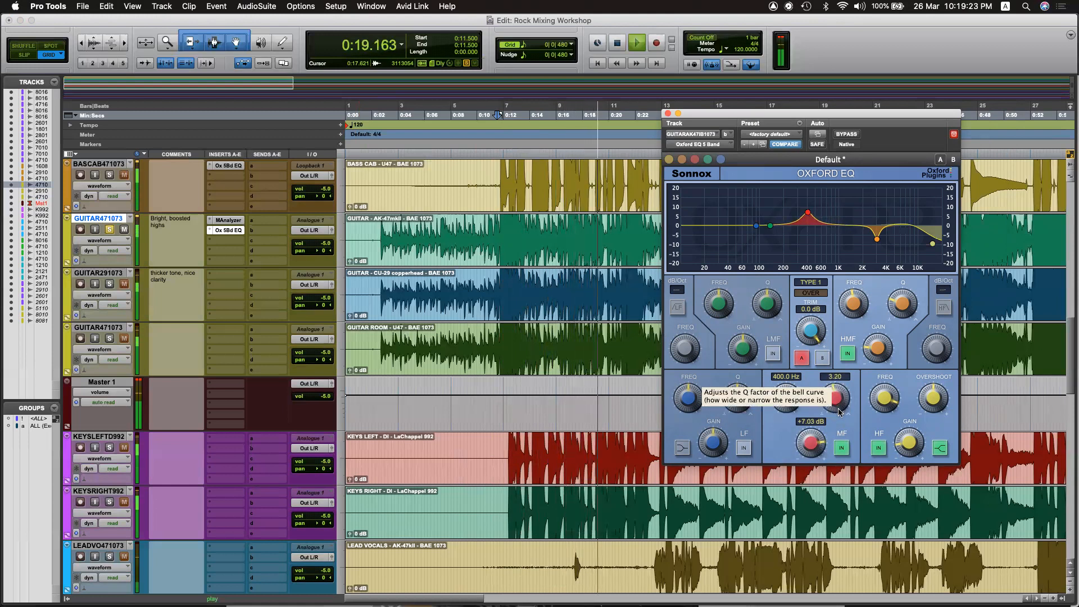
Compare the guitar with the EQ bypassed, and raise the 400 Hz MF boost slightly to about +8 dB.
click(846, 134)
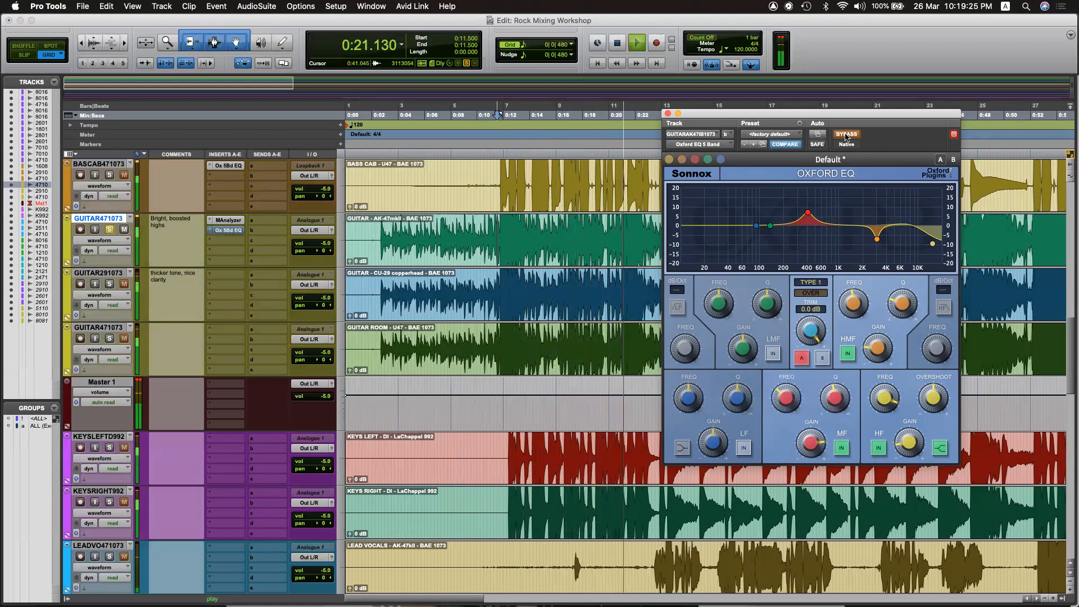
key(space)
key(space)
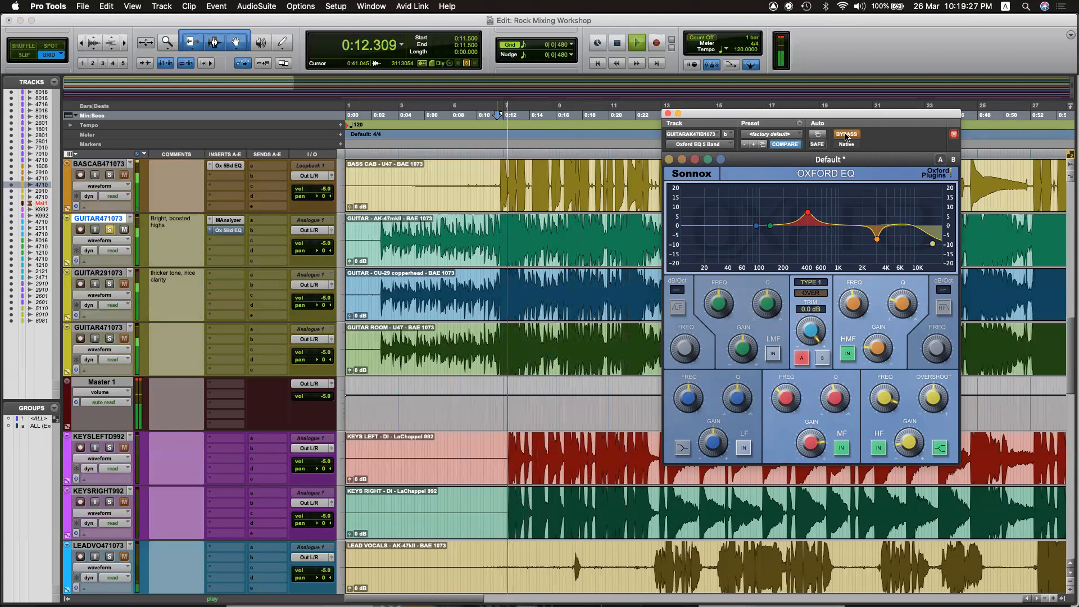
mouse_move(826, 416)
mouse_down()
mouse_move(832, 385)
mouse_move(834, 412)
mouse_up()
key(space)
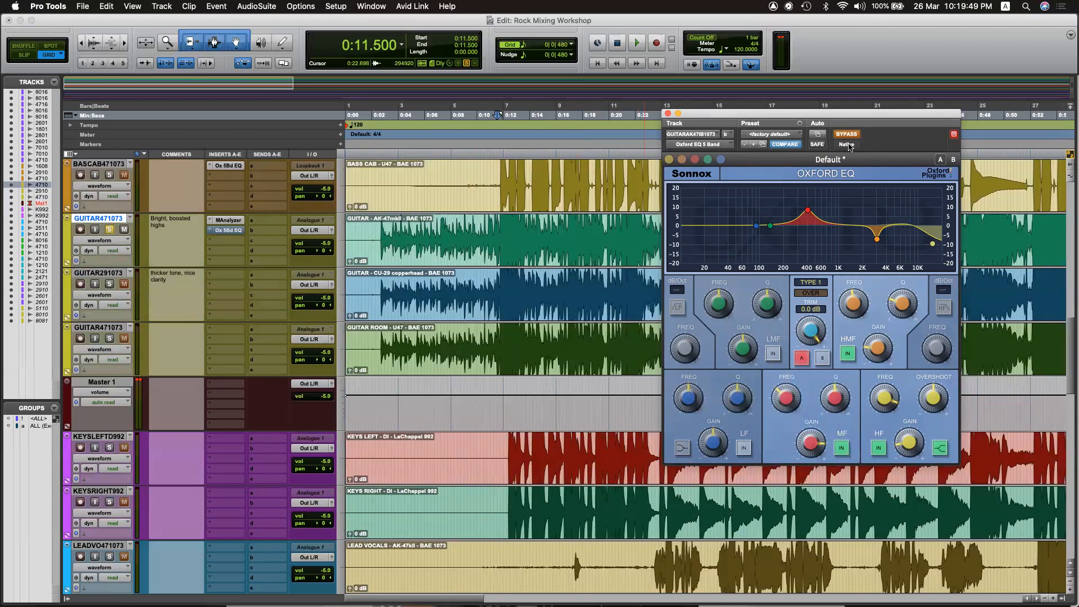
Audition the AK-47 guitar from 0:11.500 with the EQ bypassed and with it re-enabled, then stop playback.
key(space)
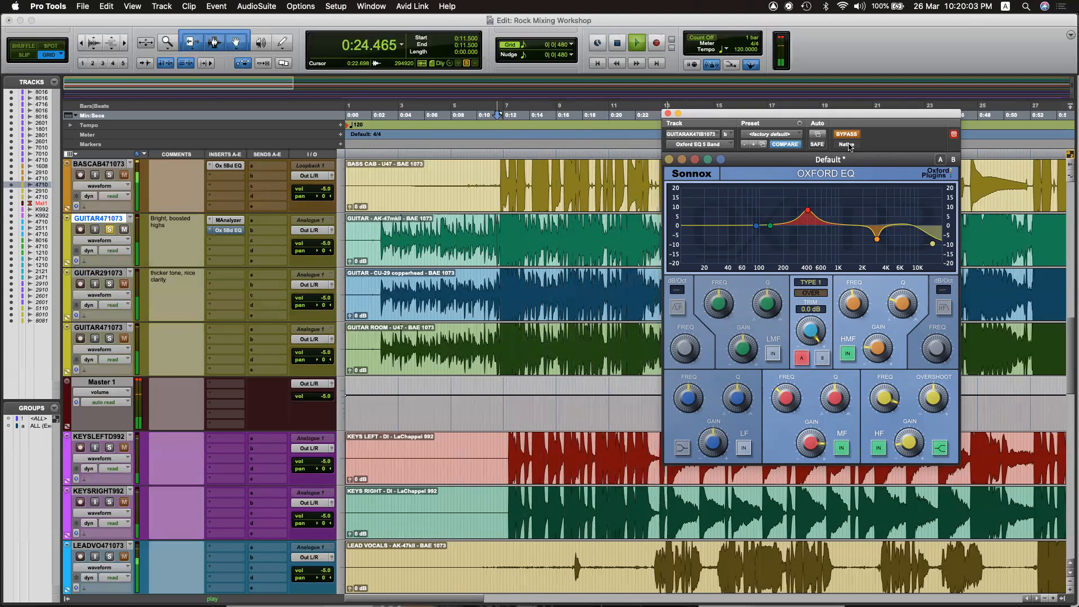
key(space)
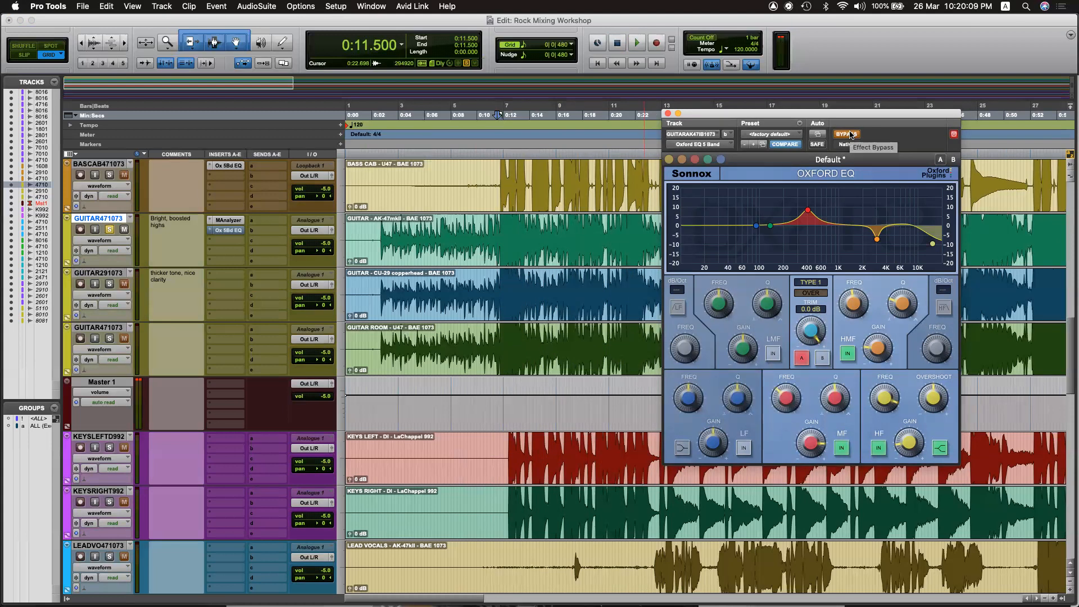
click(847, 134)
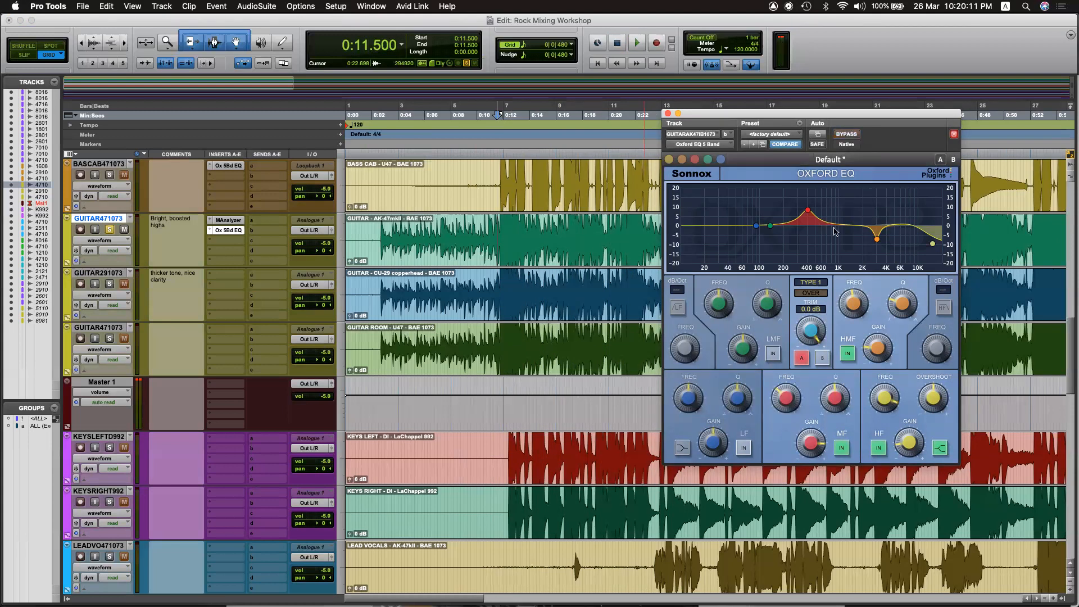
key(space)
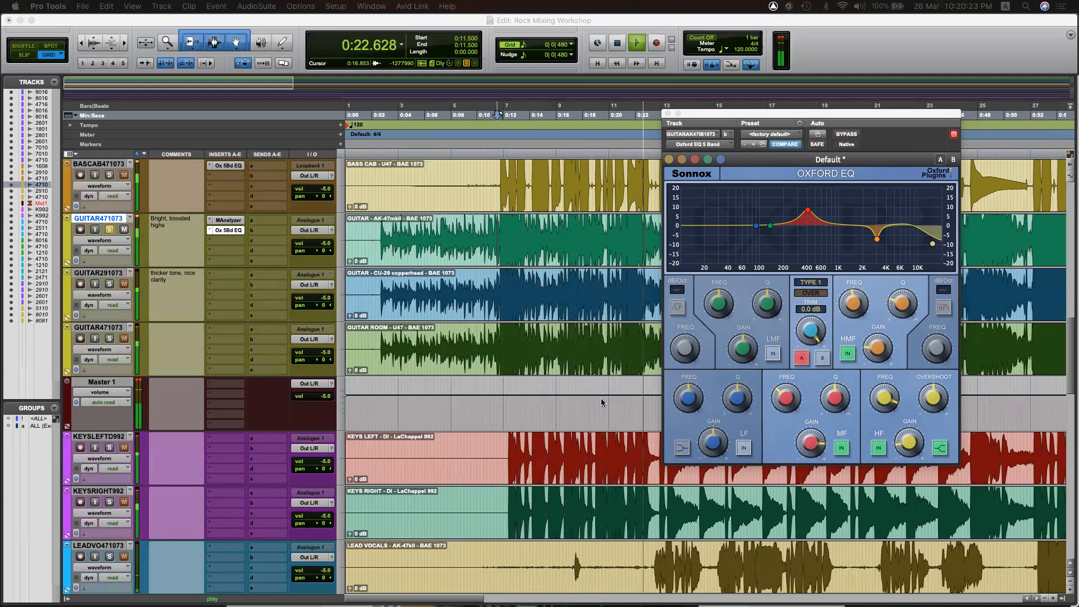
drag(685, 114, 743, 107)
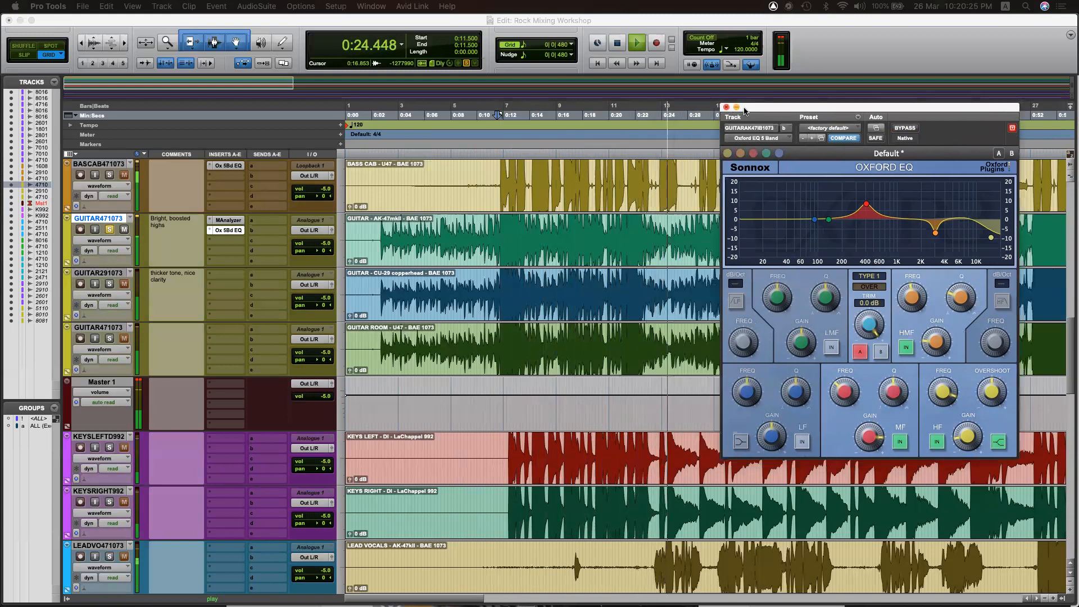
click(706, 250)
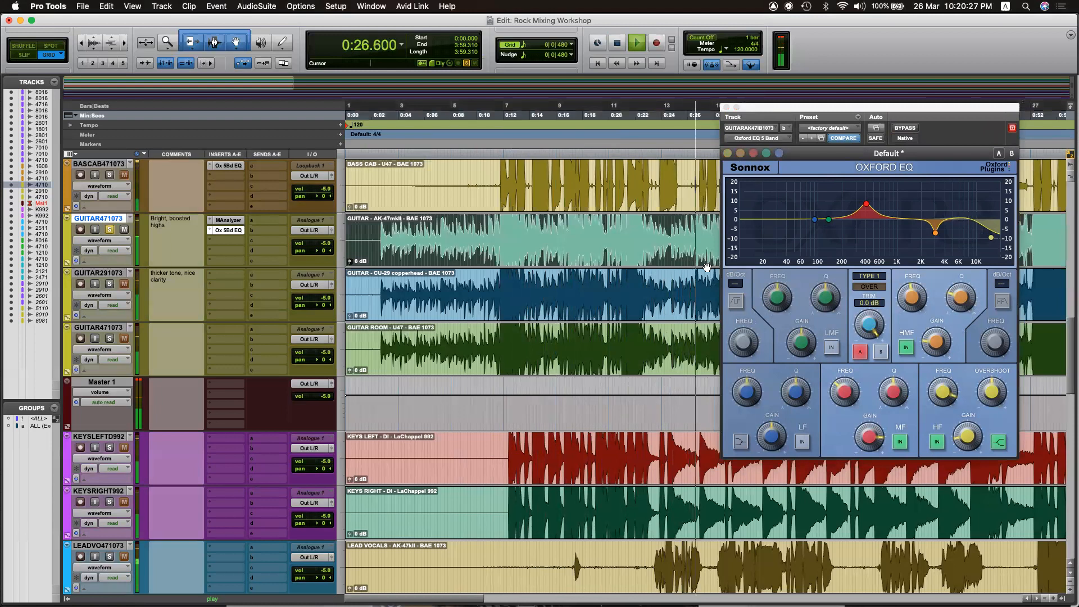
key(space)
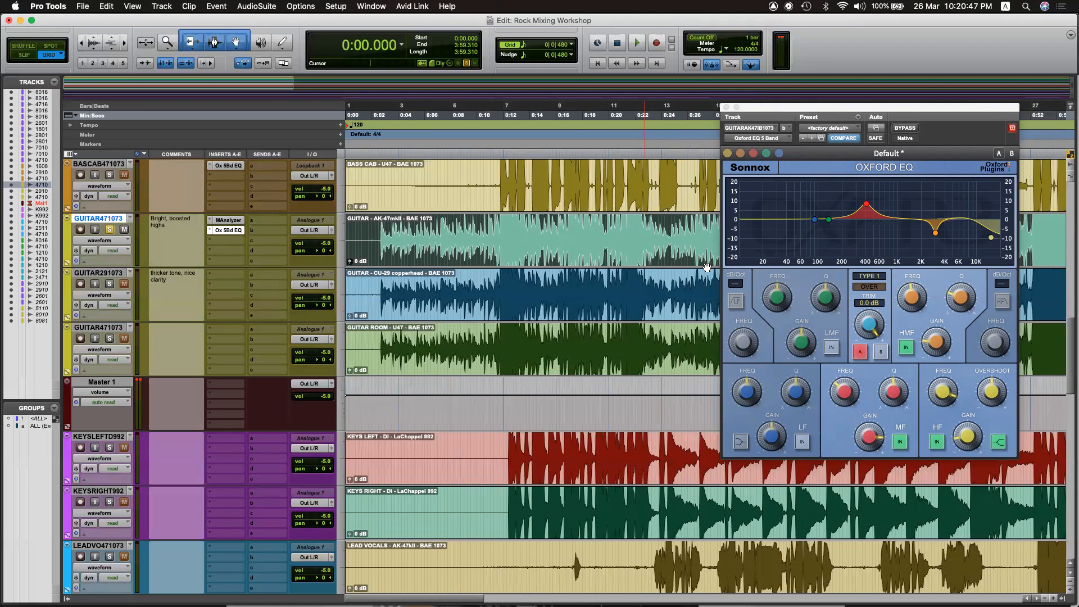
Move MAnalyzer to the CU-29 guitar track's first insert slot and the Oxford EQ back to the AK-47 track's first slot.
click(212, 240)
click(201, 287)
drag(232, 219, 230, 276)
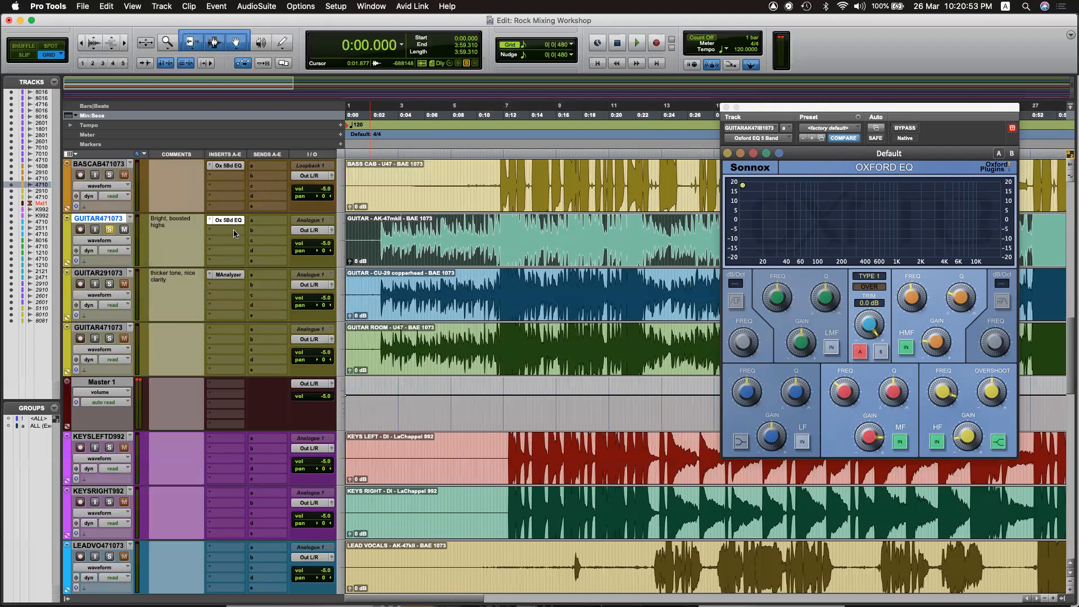
Insert the mono AIR Chorus in the AK-47 guitar track's second insert slot and load its 05 Soft Mono preset.
click(235, 234)
mouse_move(241, 231)
mouse_move(344, 243)
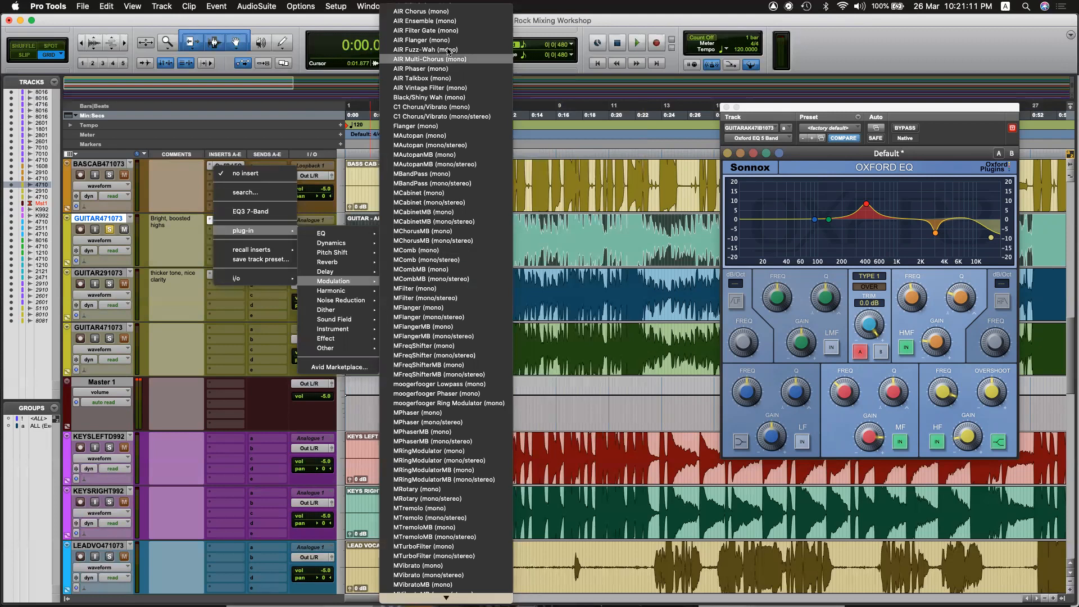
click(706, 203)
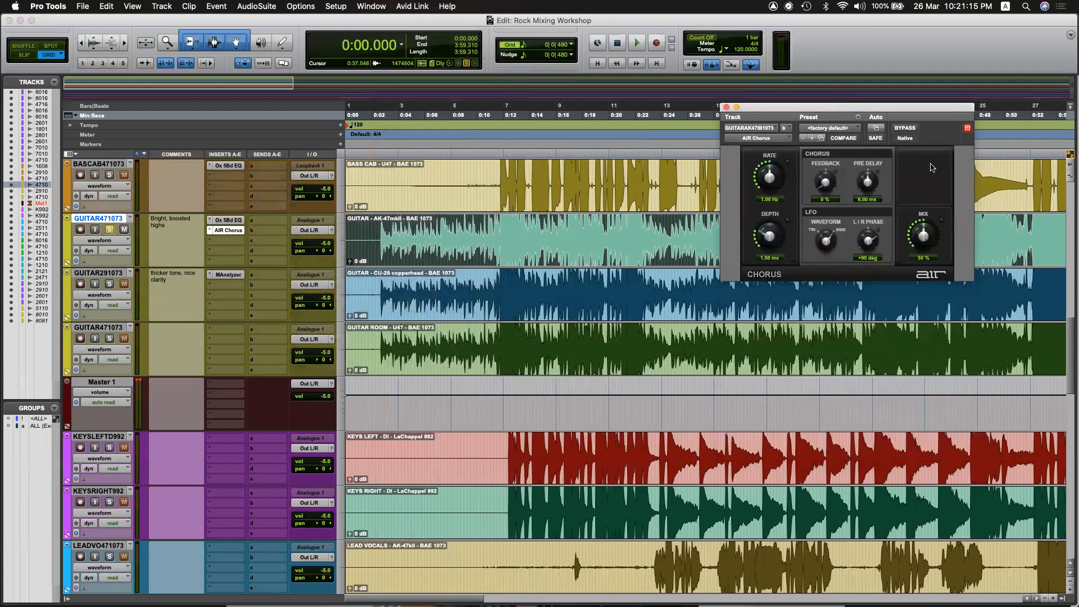
click(829, 127)
mouse_move(845, 16)
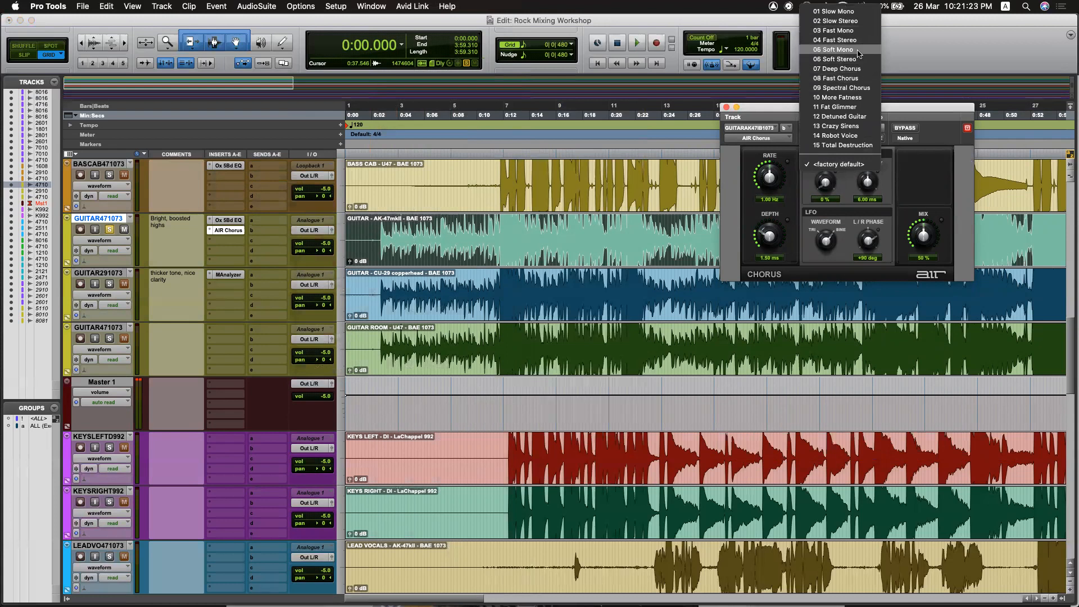
click(833, 50)
Play the AK-47 guitar from 0:02.500 with the chorus active, then bypass the chorus to compare.
key(space)
key(space)
click(381, 215)
key(space)
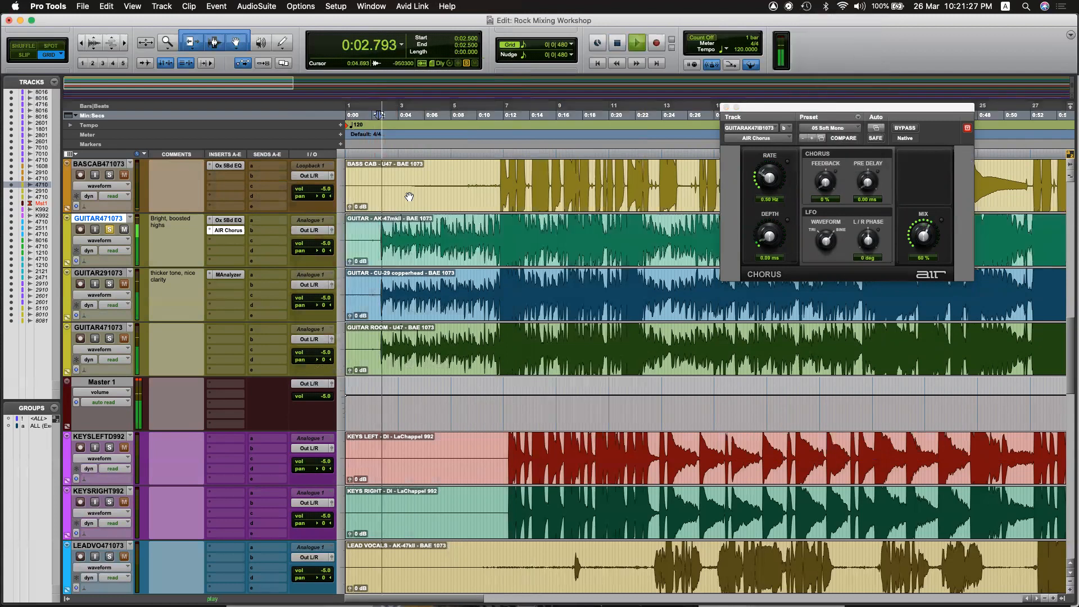
click(901, 129)
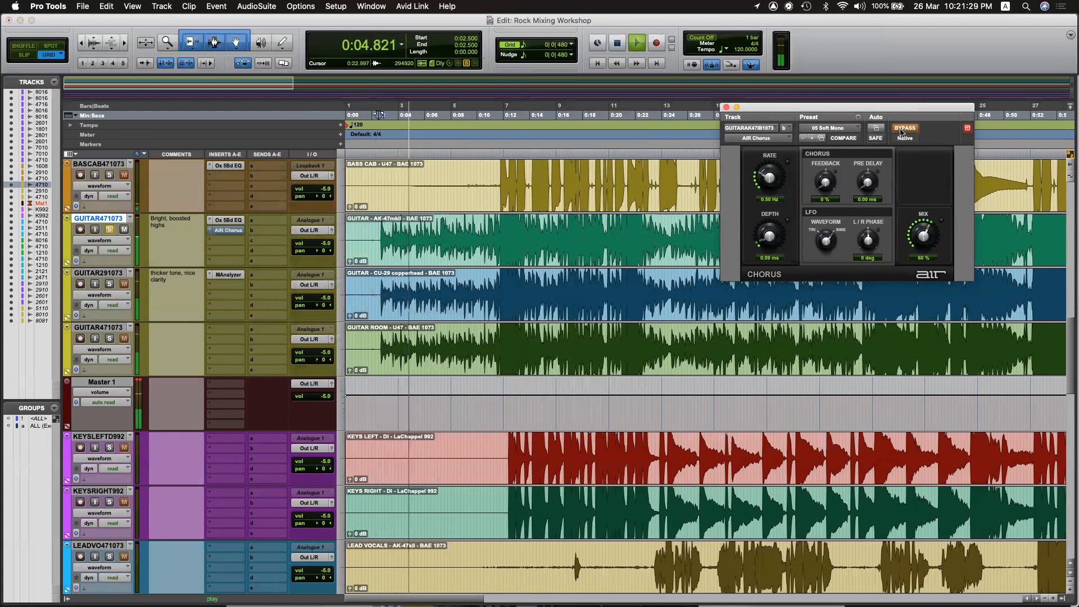
Re-enable the AK-47 guitar's AIR Chorus, raise its mix to 69%, and compare the sound with the chorus bypassed and active.
click(905, 129)
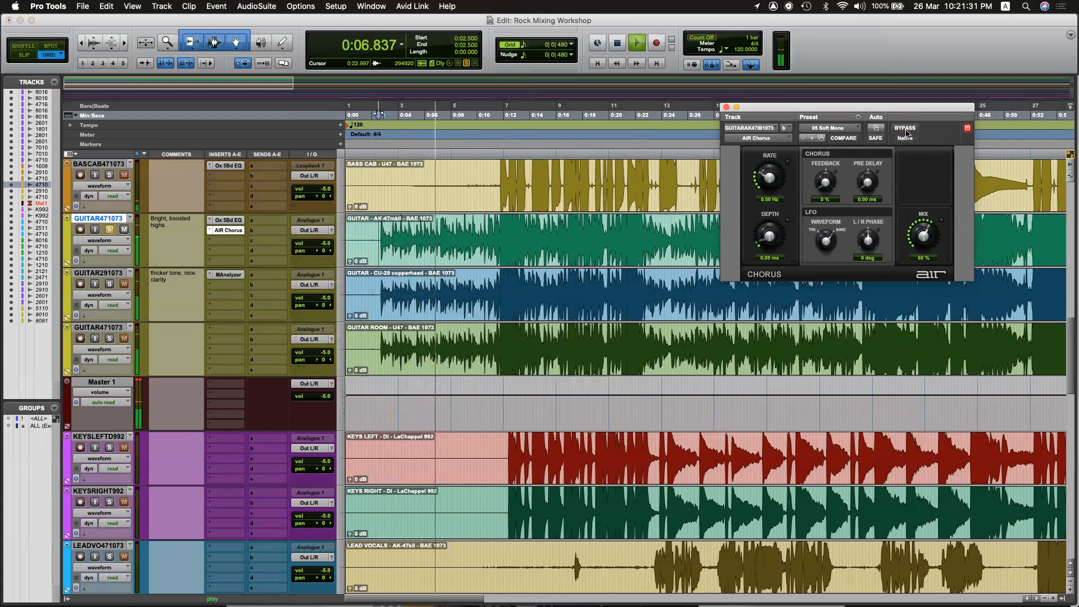
mouse_move(926, 235)
mouse_down()
mouse_move(939, 174)
mouse_move(934, 218)
mouse_up()
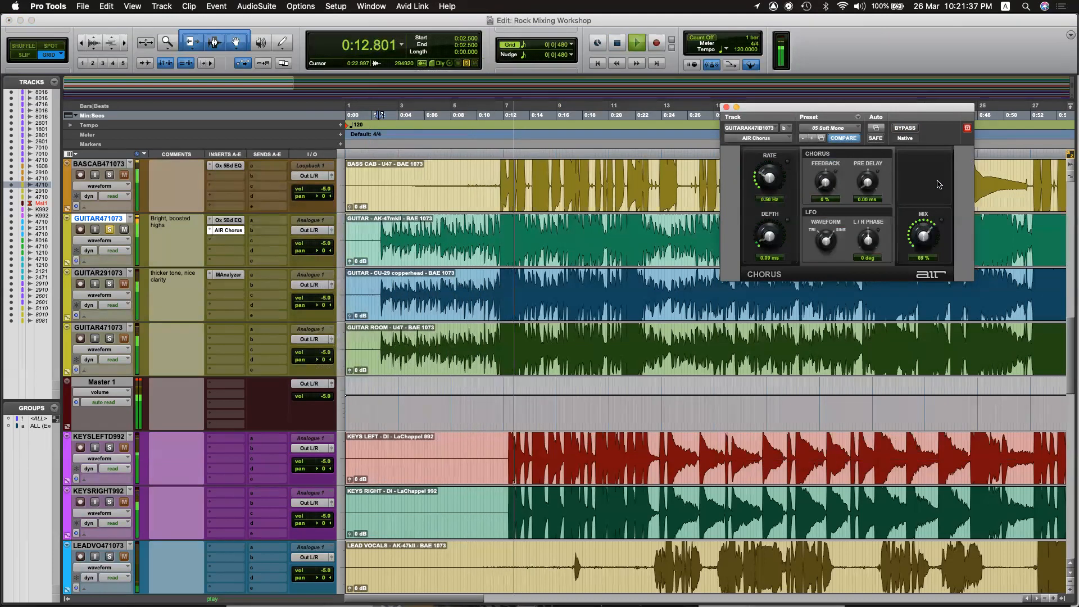
click(906, 129)
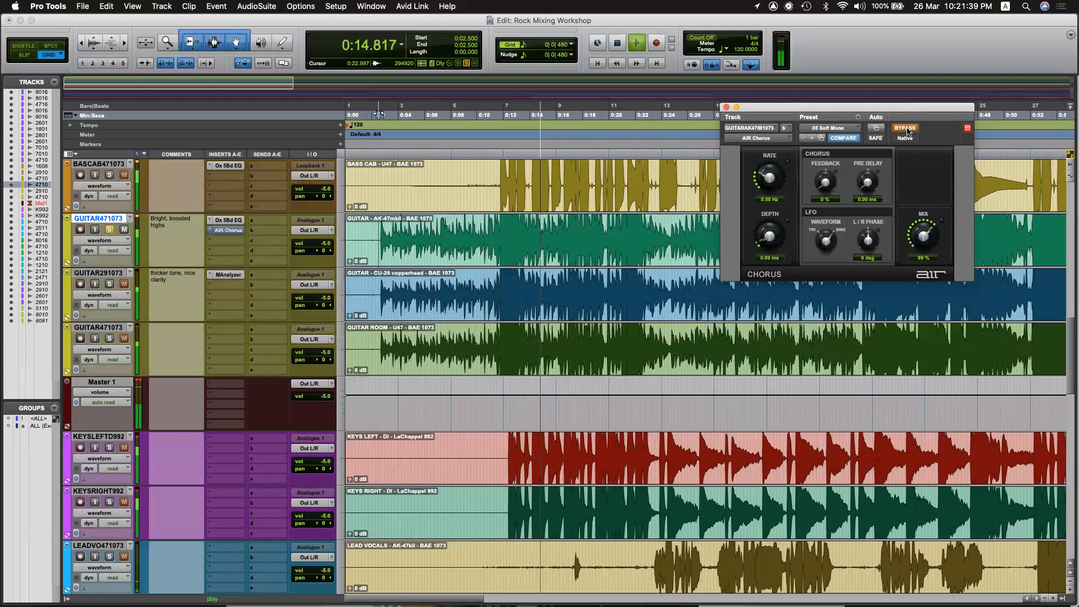
click(906, 130)
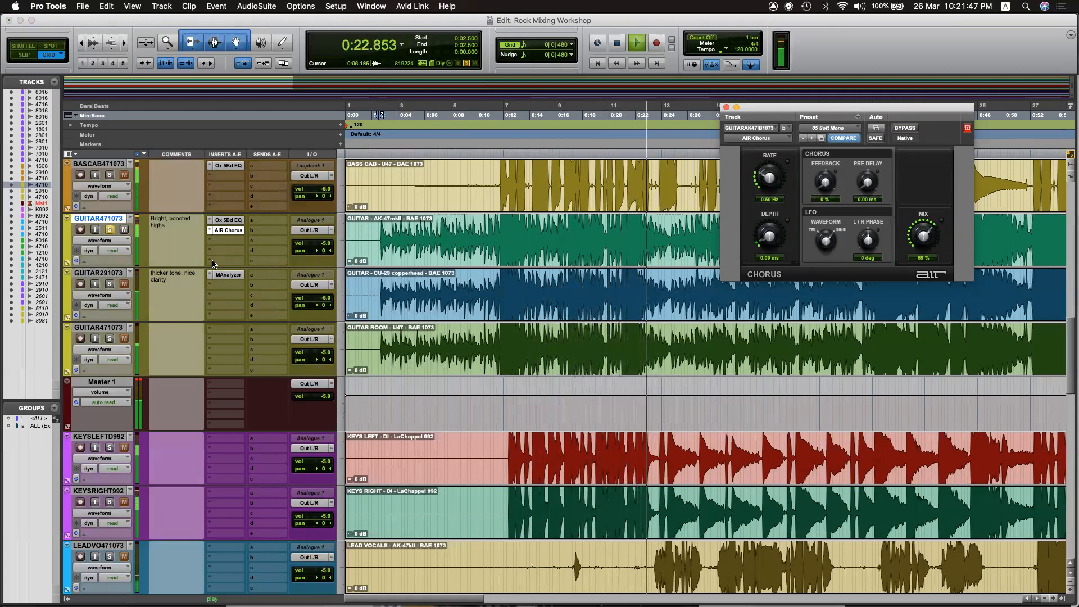
click(905, 128)
super+click(229, 230)
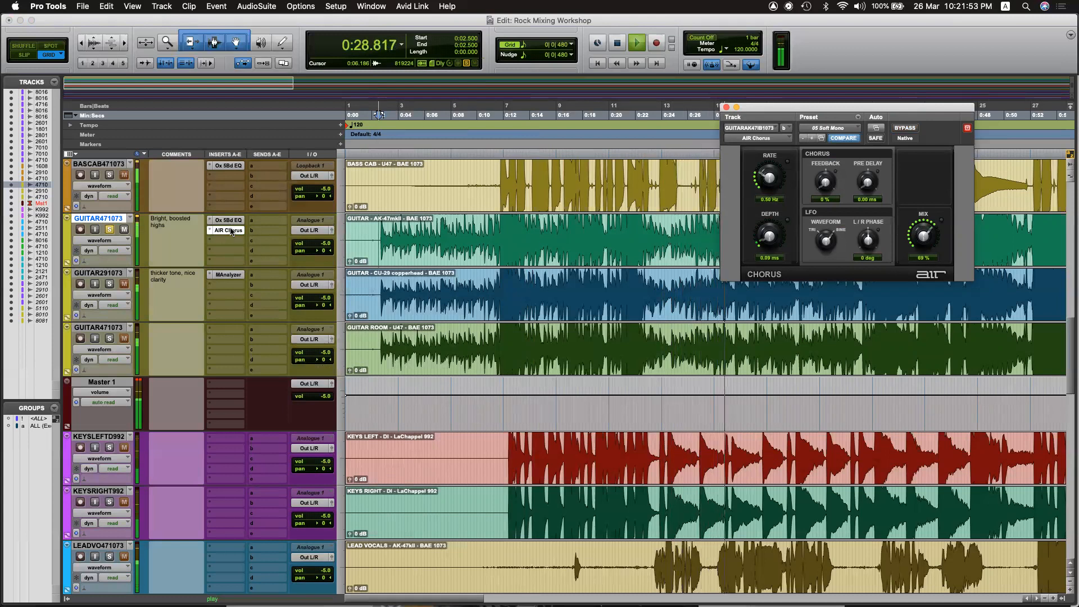
click(518, 332)
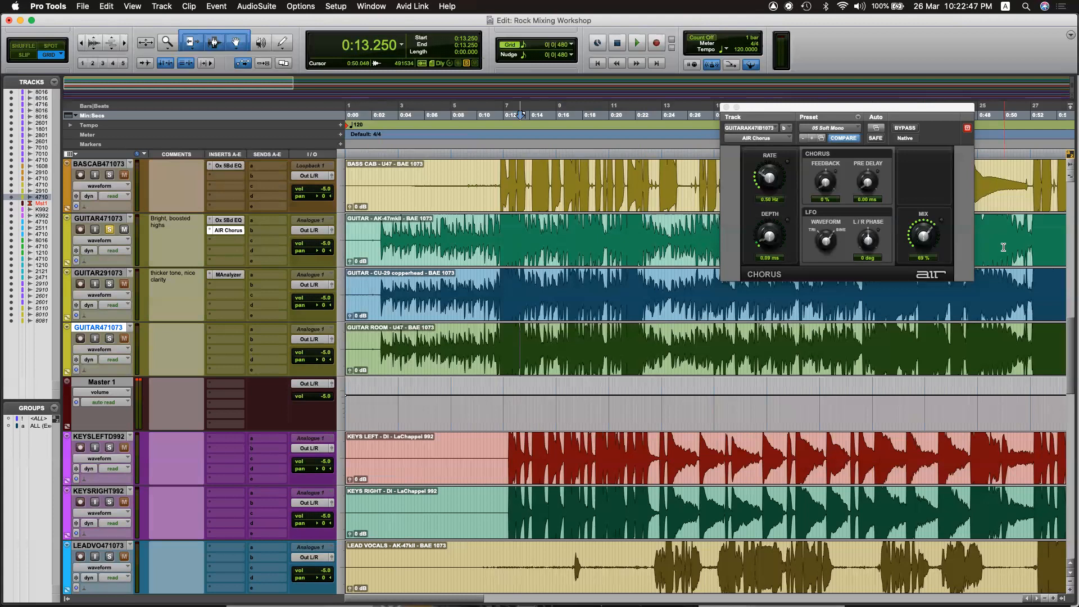
click(727, 107)
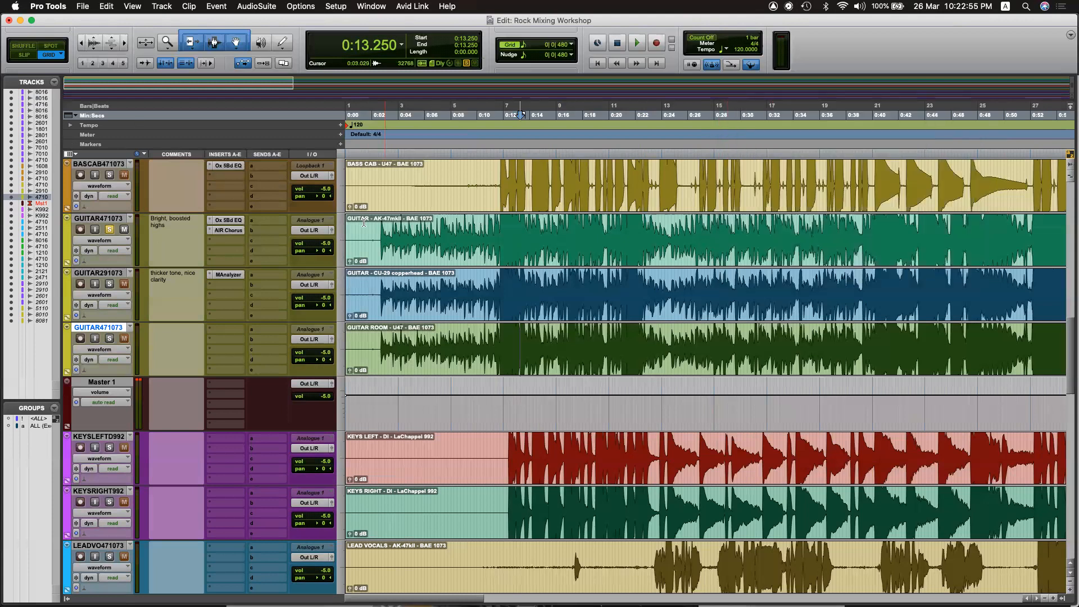
Play the soloed CU-29 guitar from 0:02.750 and insert the mono Oxford EQ 5 Band in its second insert slot.
click(381, 284)
key(space)
click(227, 287)
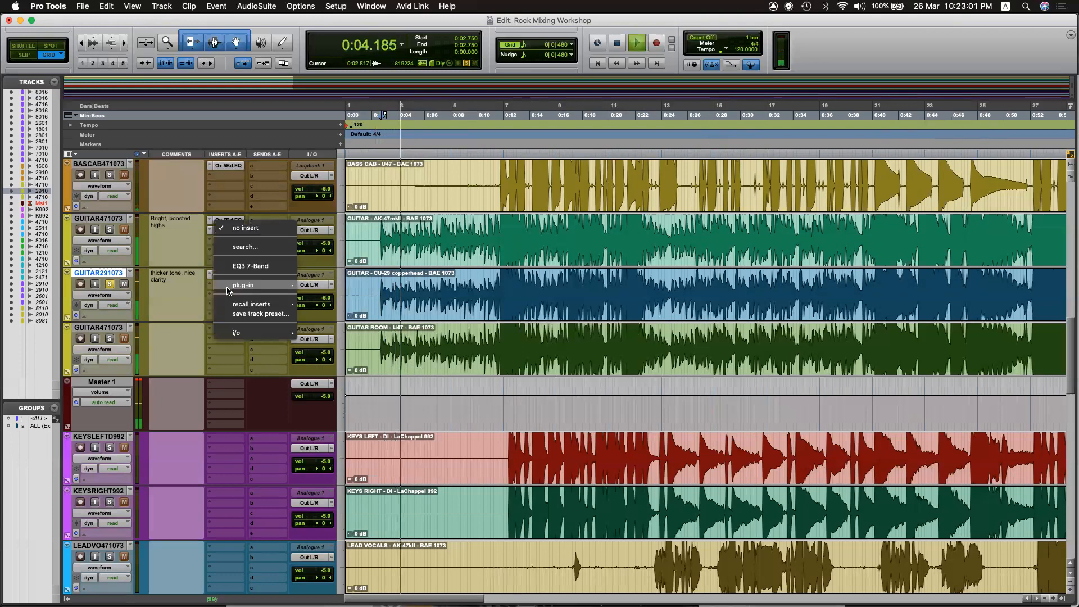
mouse_move(236, 286)
mouse_move(326, 287)
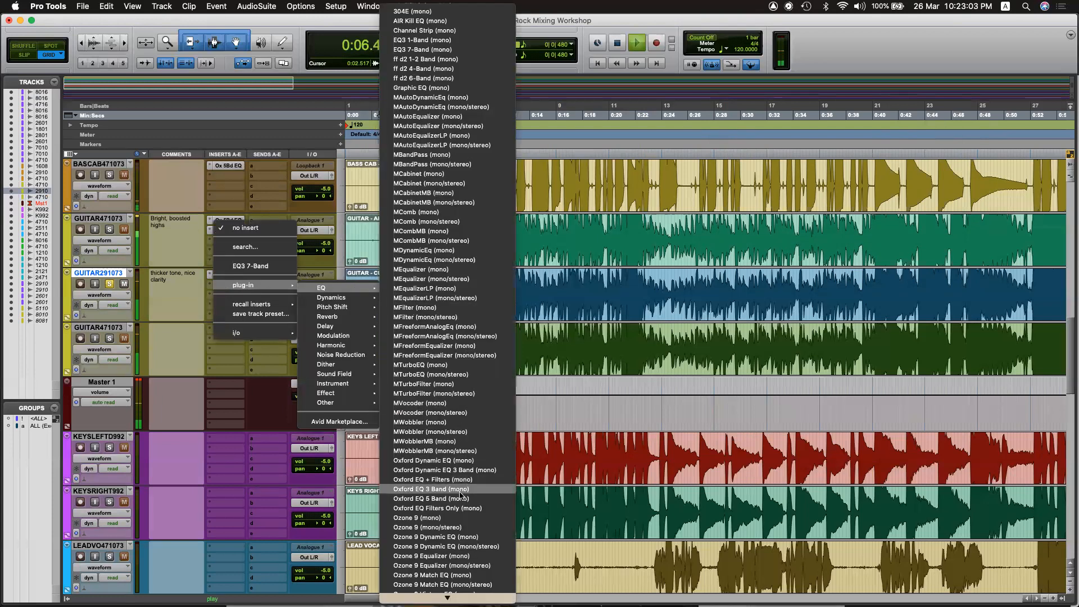
click(460, 498)
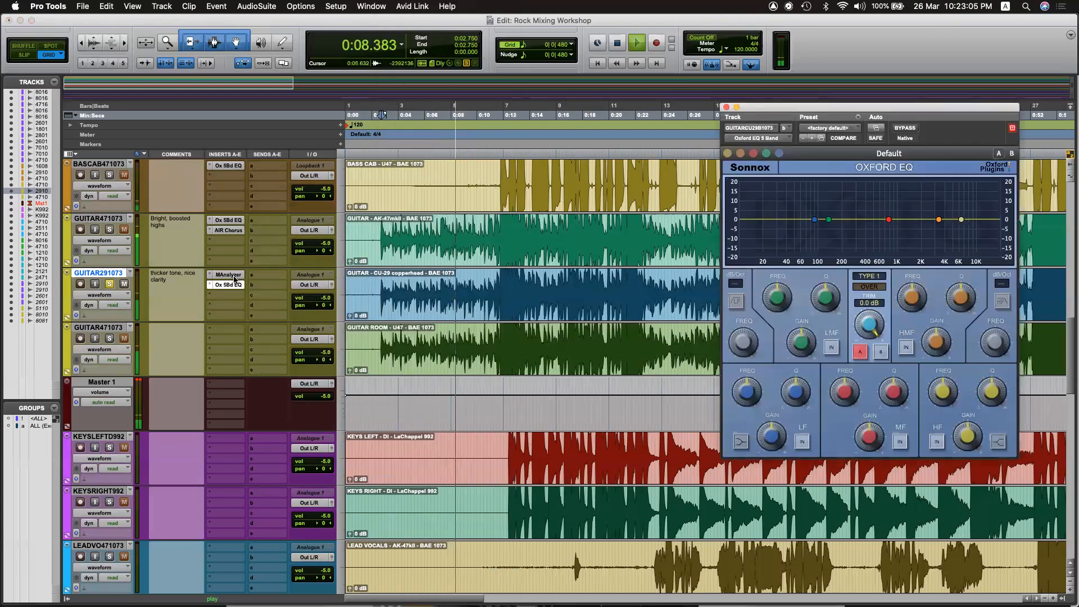
Check the CU-29 guitar's spectrum in MAnalyzer, then return to its Oxford EQ and stop playback.
click(231, 276)
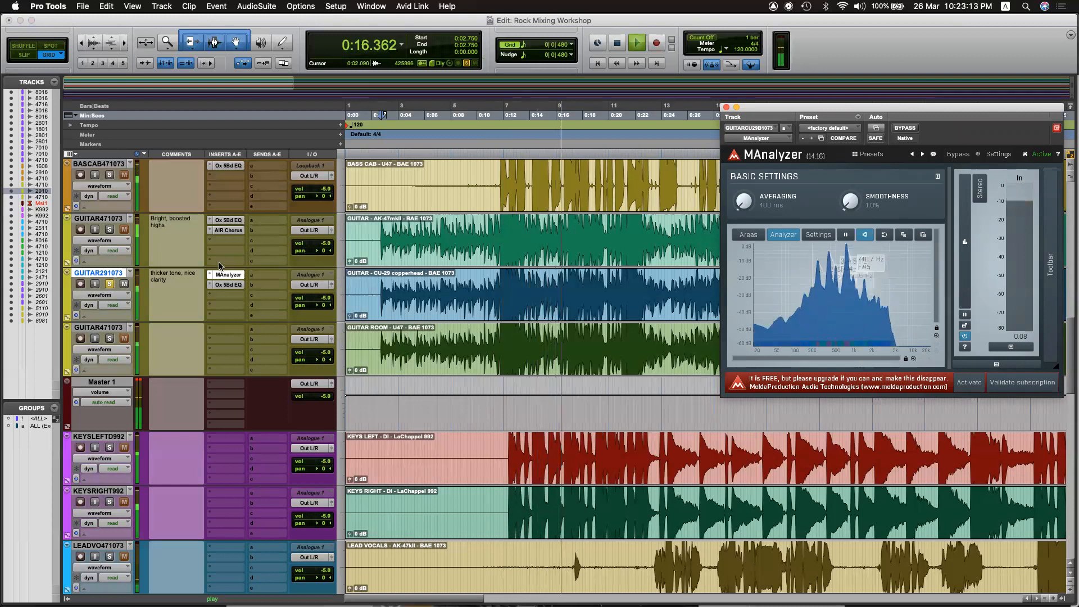
click(227, 285)
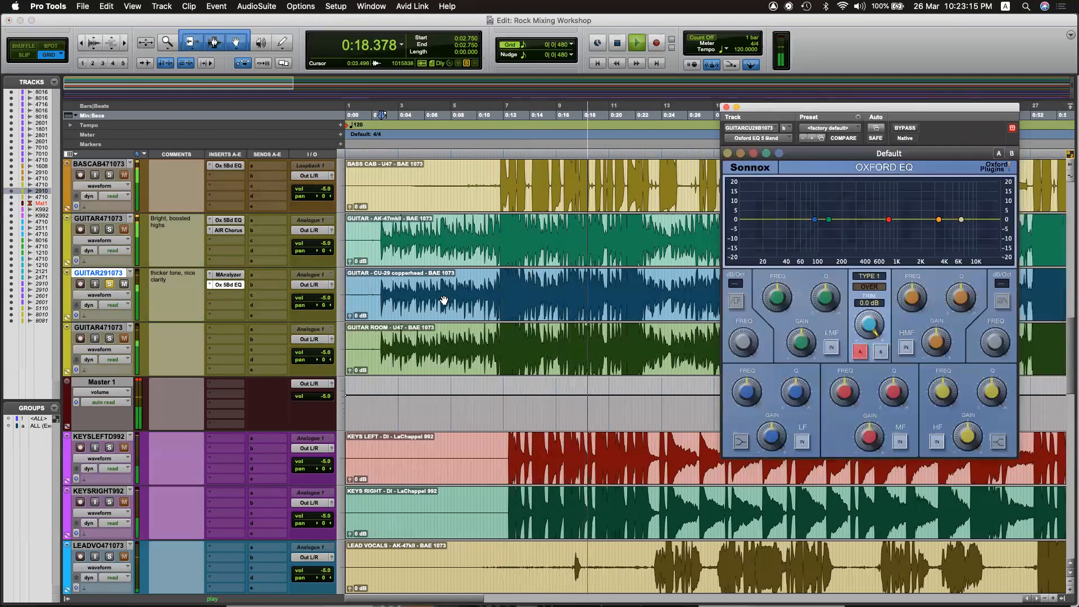
key(space)
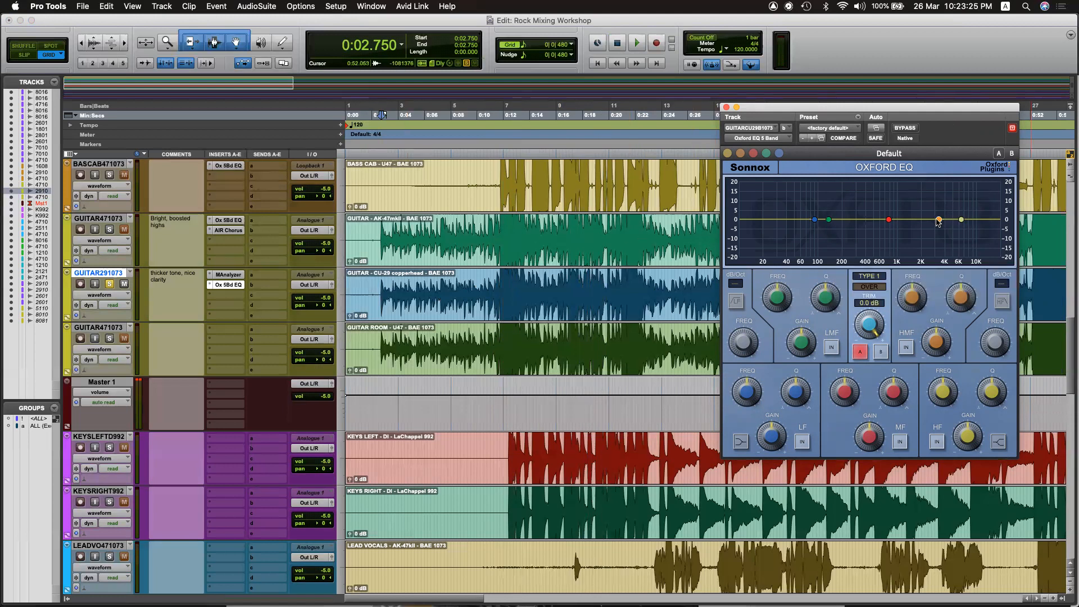
Play the CU-29 guitar and boost its EQ's HMF band by about 6 dB near 4 kHz.
key(space)
drag(938, 221, 946, 208)
scroll(945, 206, up, 3)
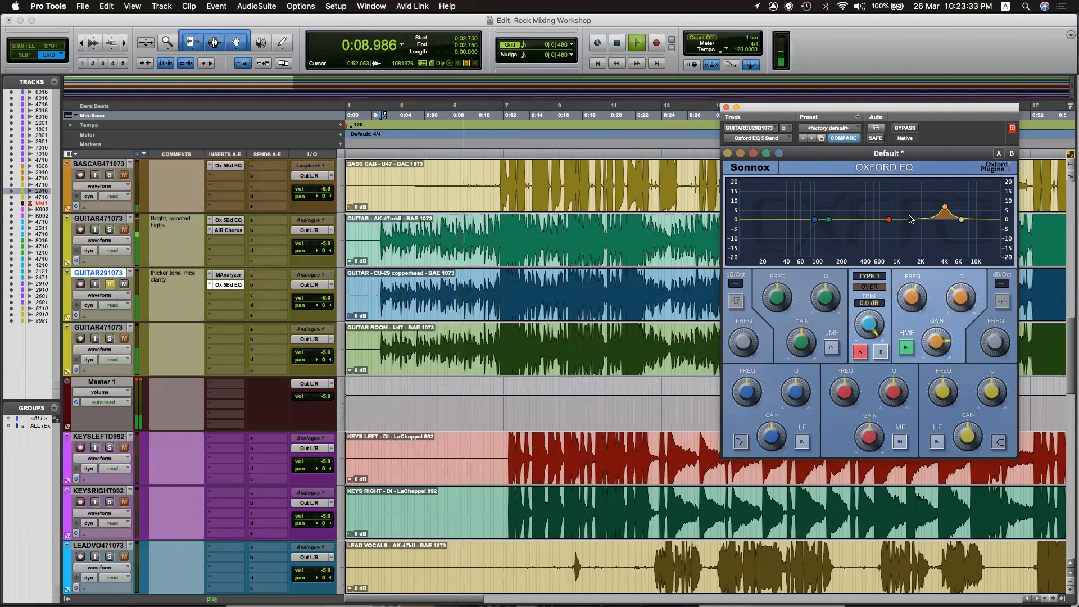
Cut the CU-29 guitar's highs with the HF band switched to a shelf, at about 15.11 kHz and -15.1 dB.
drag(961, 219, 993, 243)
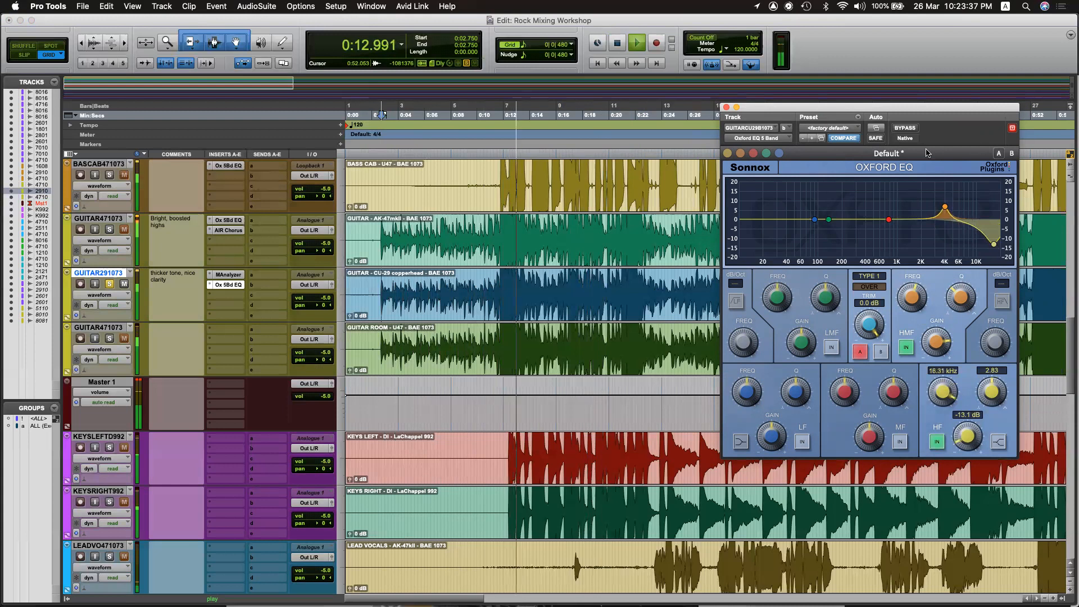
click(937, 442)
click(937, 442)
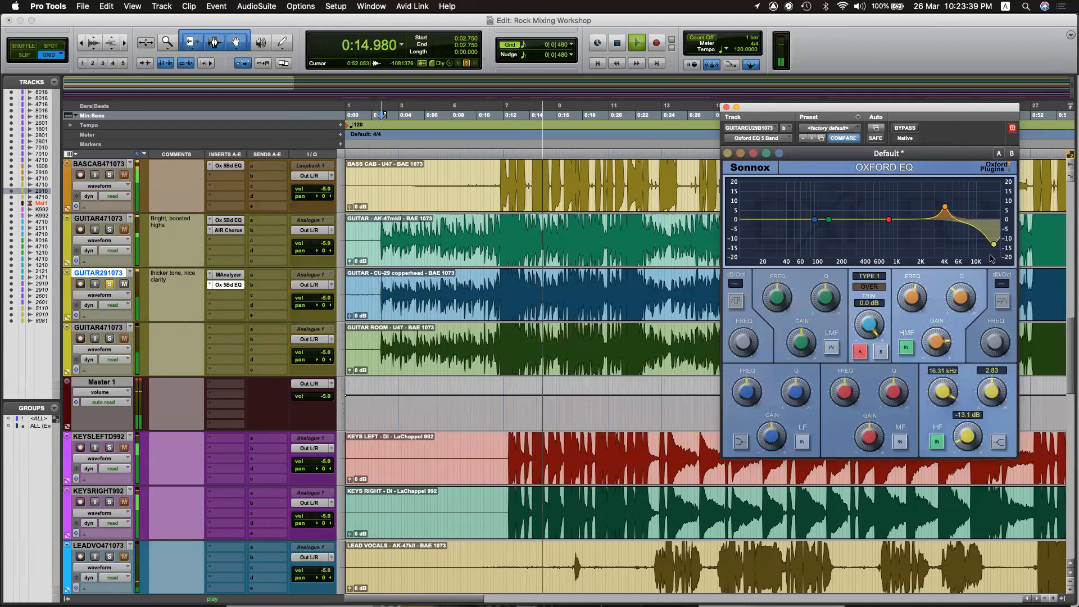
drag(993, 243, 990, 248)
click(998, 441)
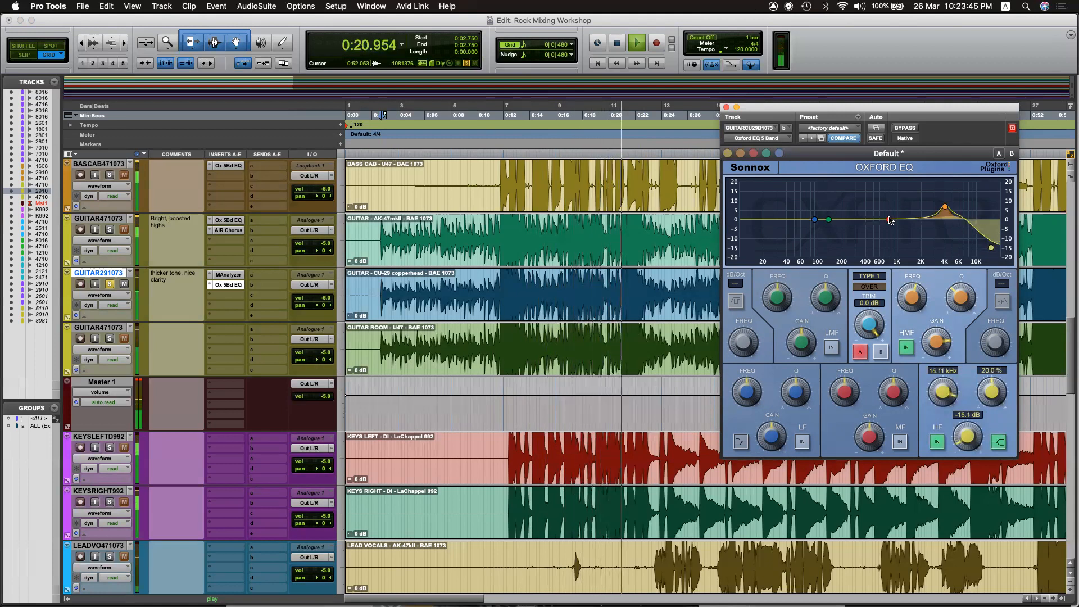
Boost the EQ's MF band by about 8 dB near 400 Hz, compare against bypass, then close the EQ and stop playback.
drag(889, 220, 865, 204)
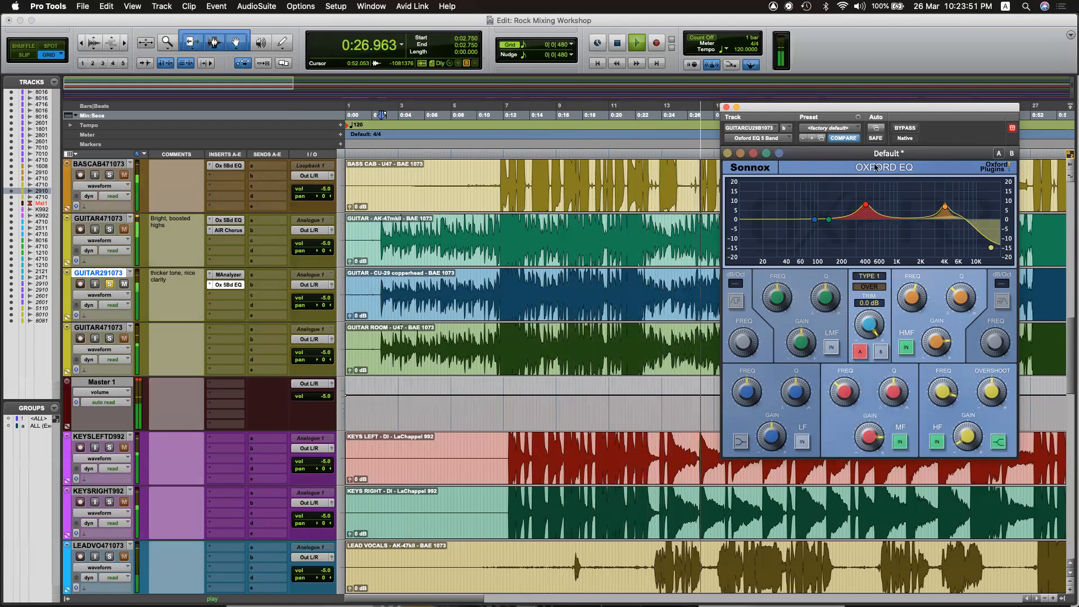
click(907, 128)
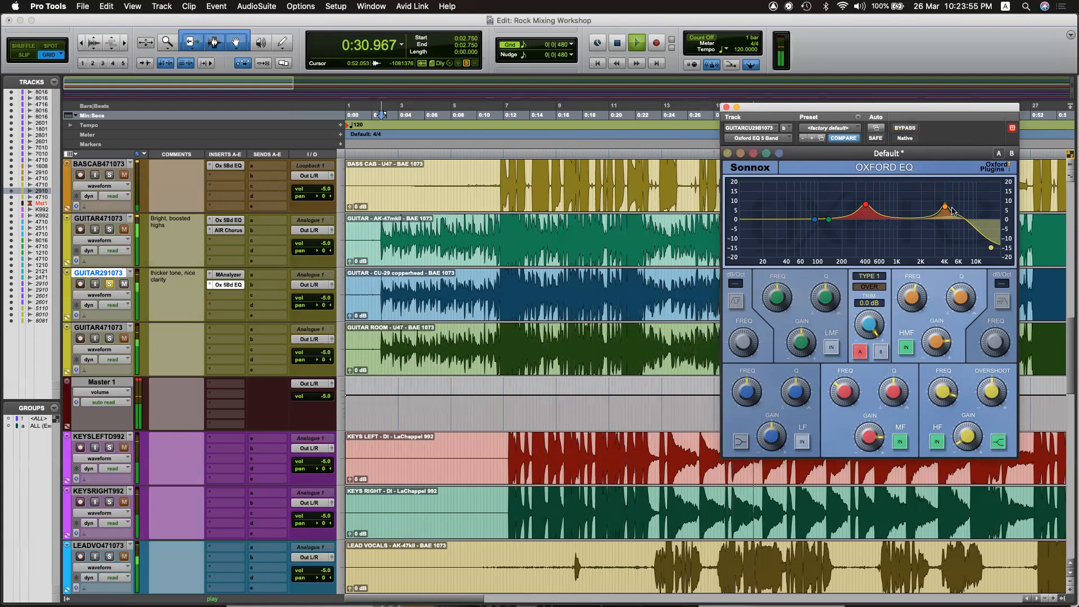
click(726, 108)
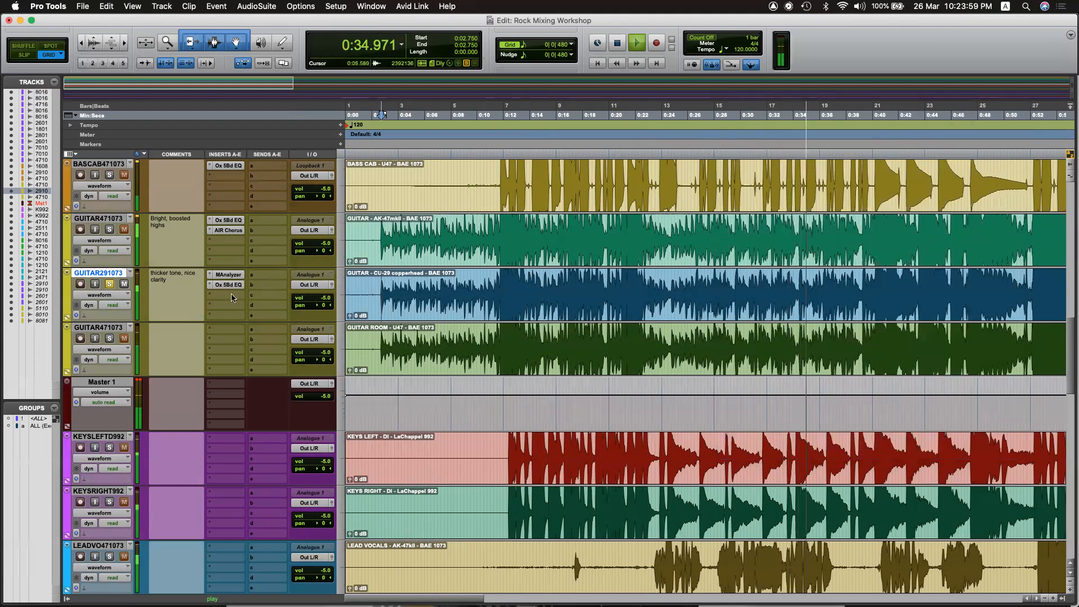
key(space)
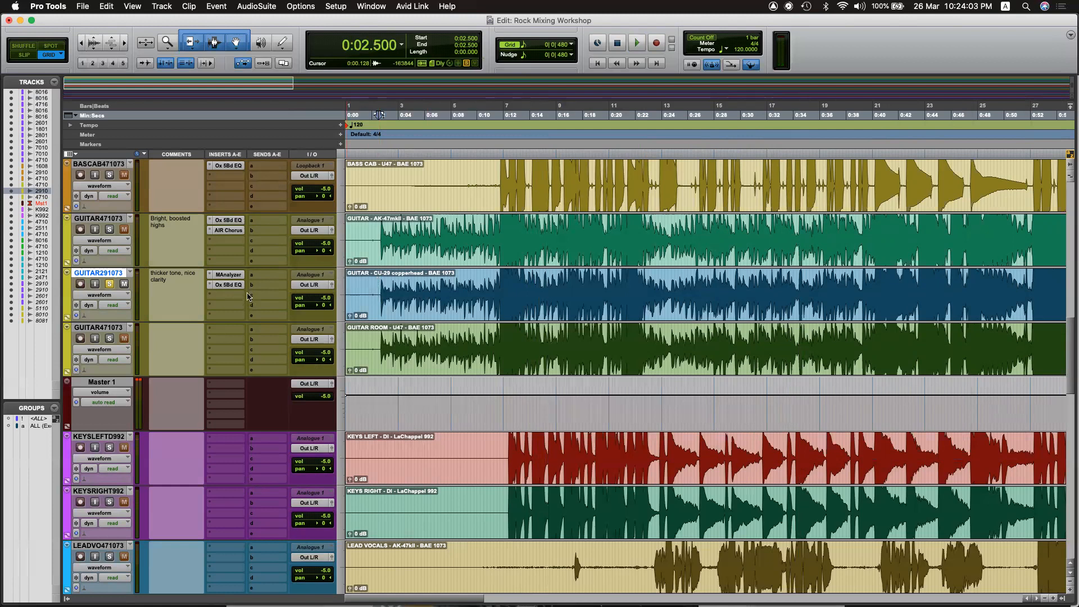
Play the CU-29 guitar from 0:02.500 with its Oxford EQ bypassed, then play it again with the EQ active.
click(228, 284)
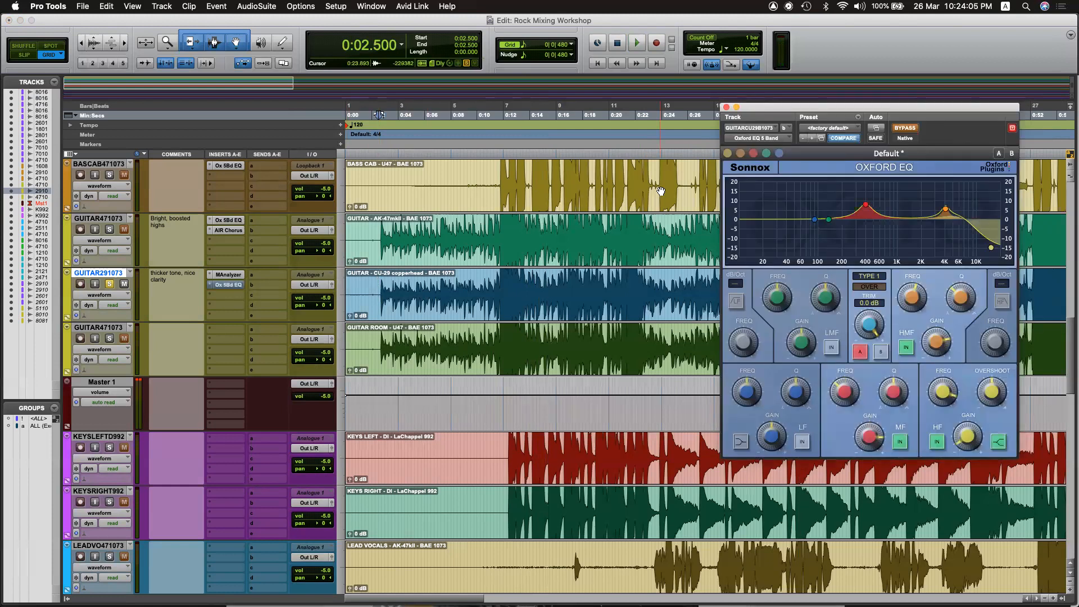
key(space)
click(726, 107)
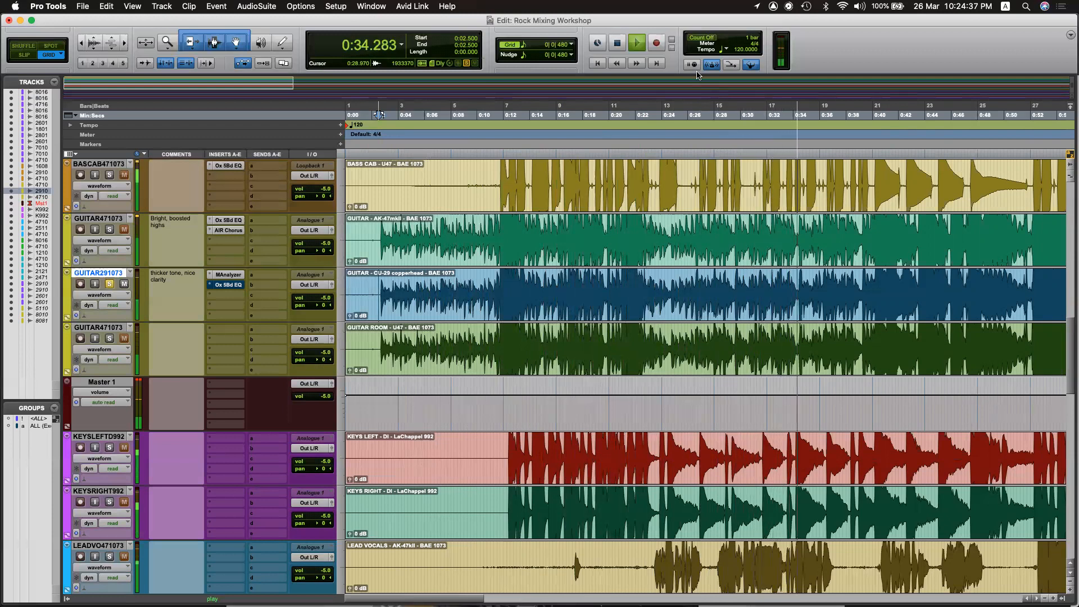
key(space)
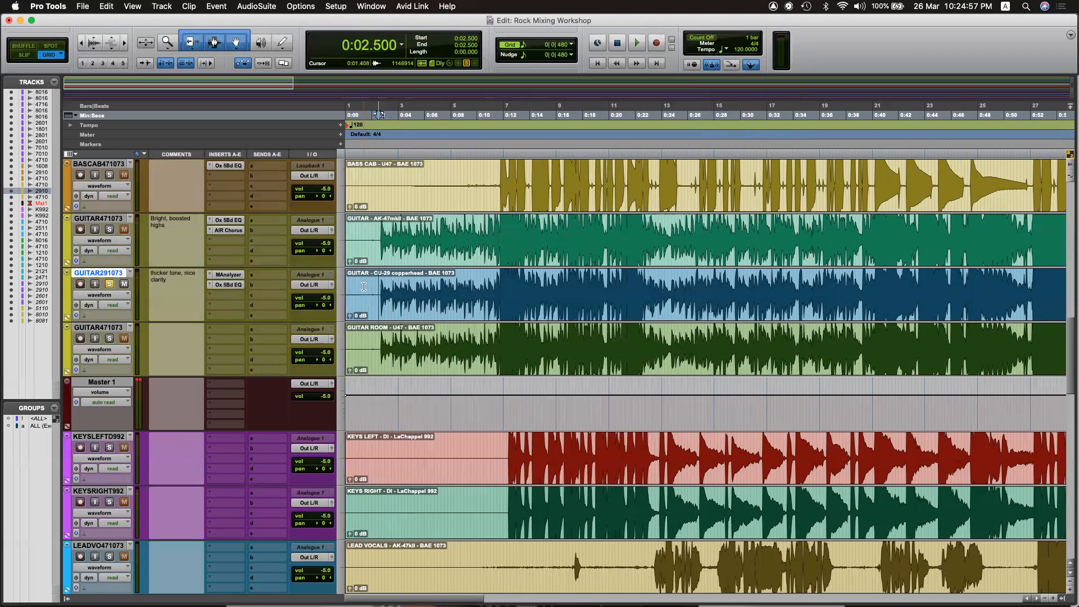
key(space)
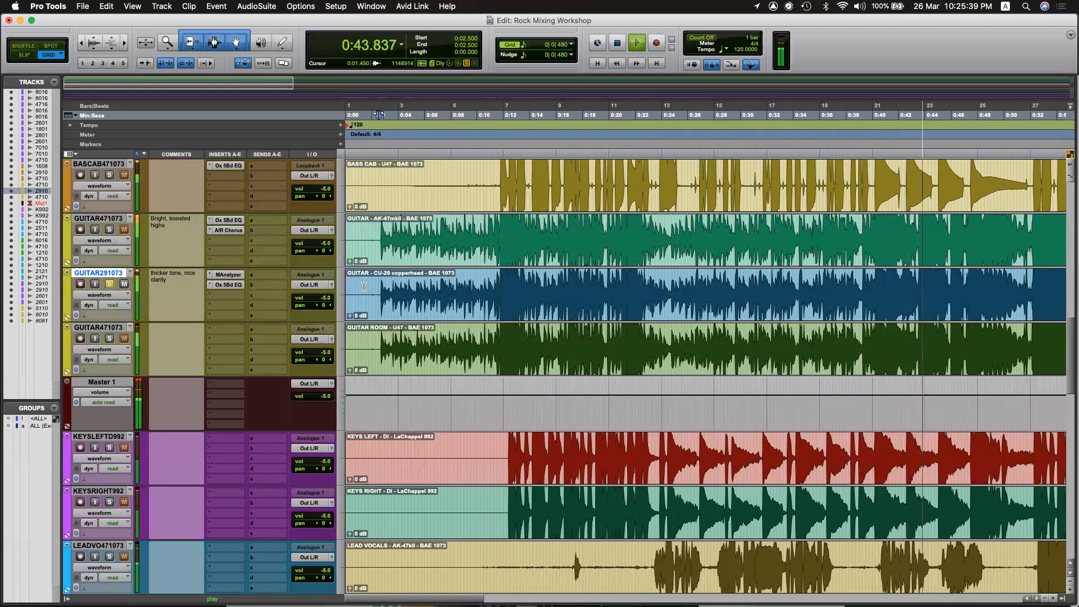
key(space)
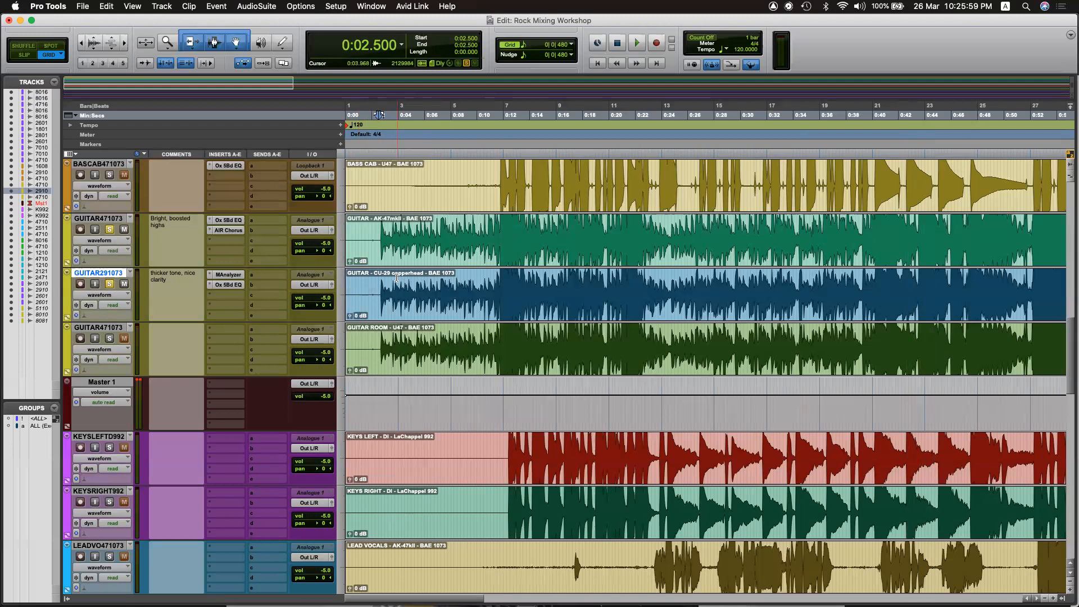
Audition the soloed AK-47 and CU-29 guitars together, then pan the AK-47 100 left and the CU-29 100 right.
key(space)
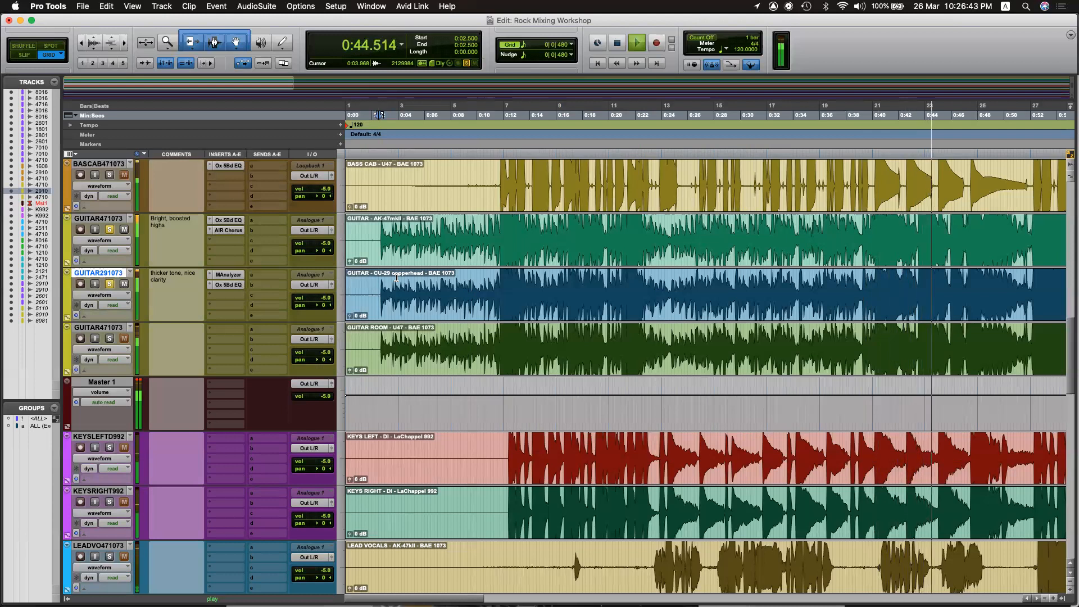
key(space)
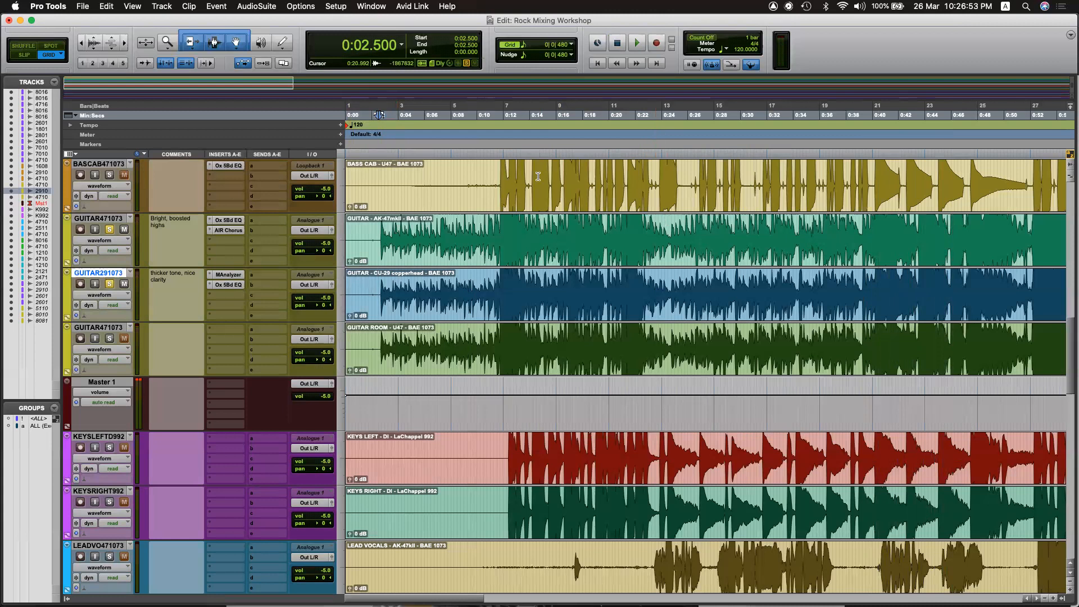
drag(320, 250, 200, 244)
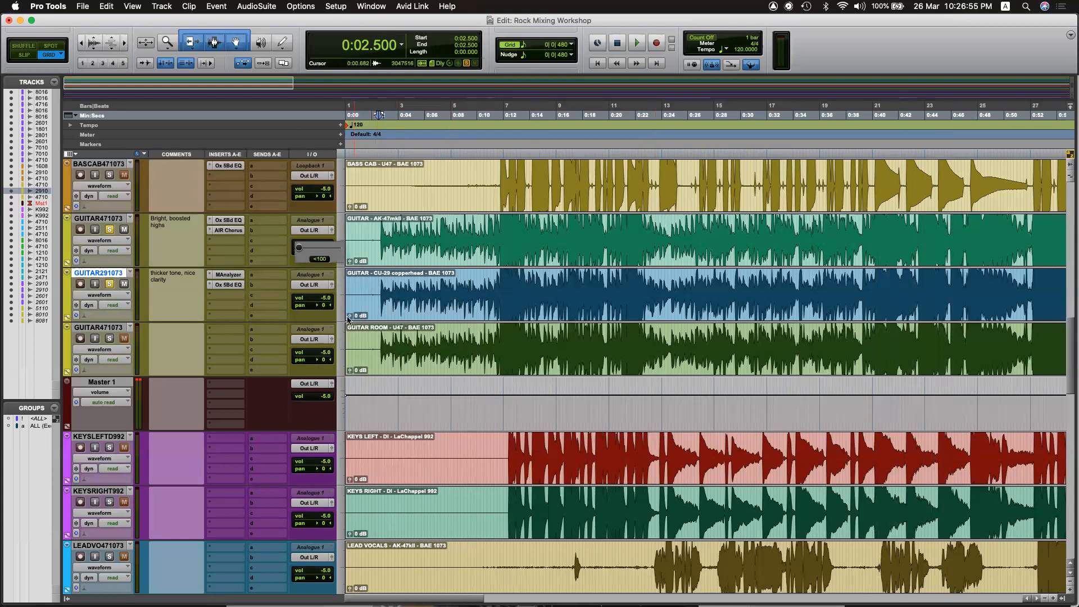
drag(322, 305, 650, 343)
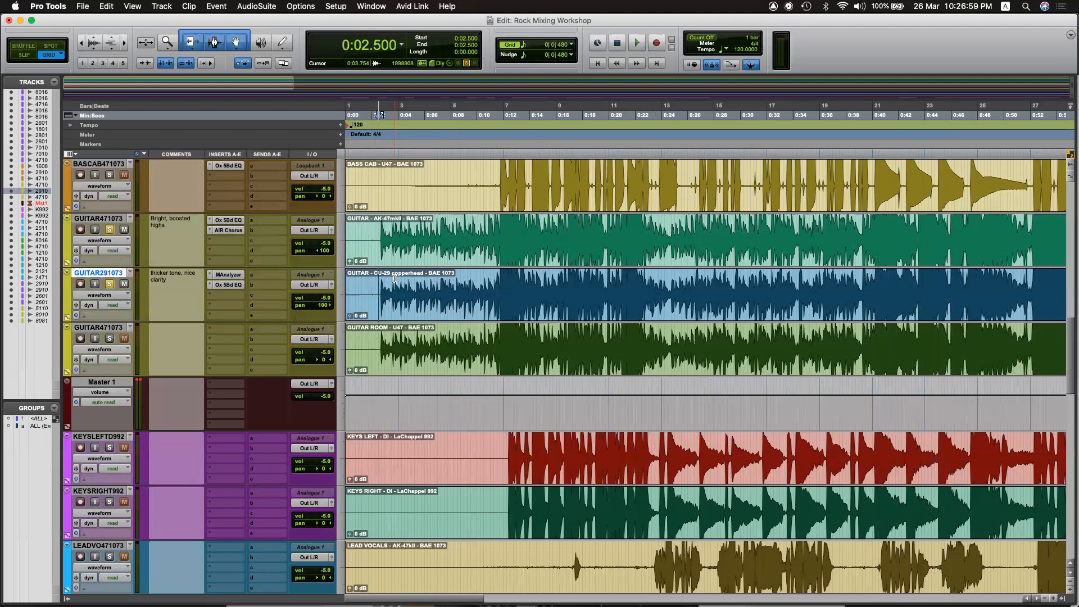
Play the hard-panned guitars soloed from 0:02.500, then play the full mix with both guitar solos off.
key(space)
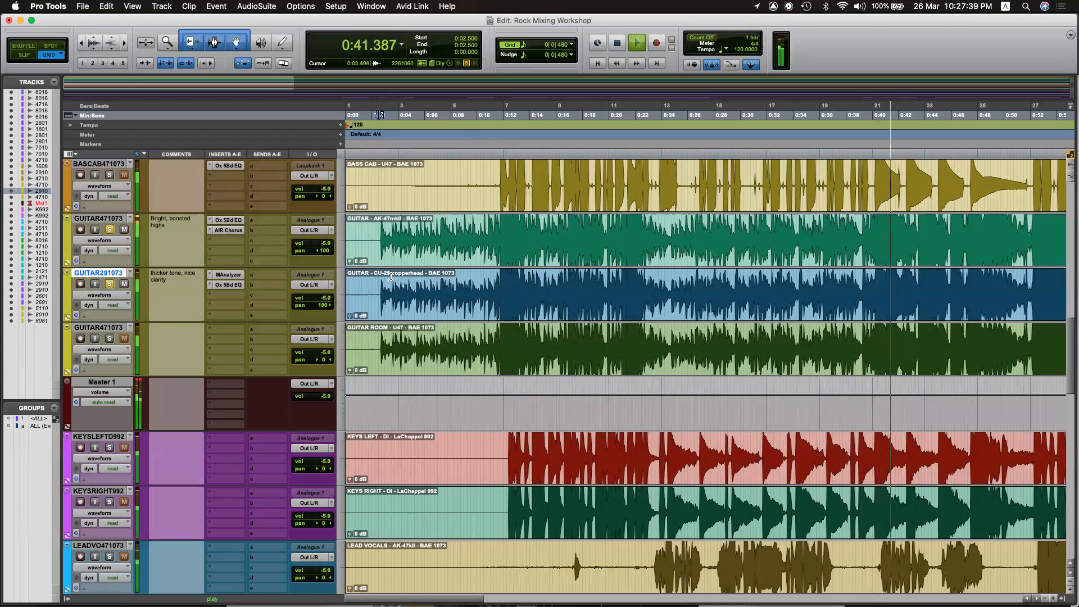
key(space)
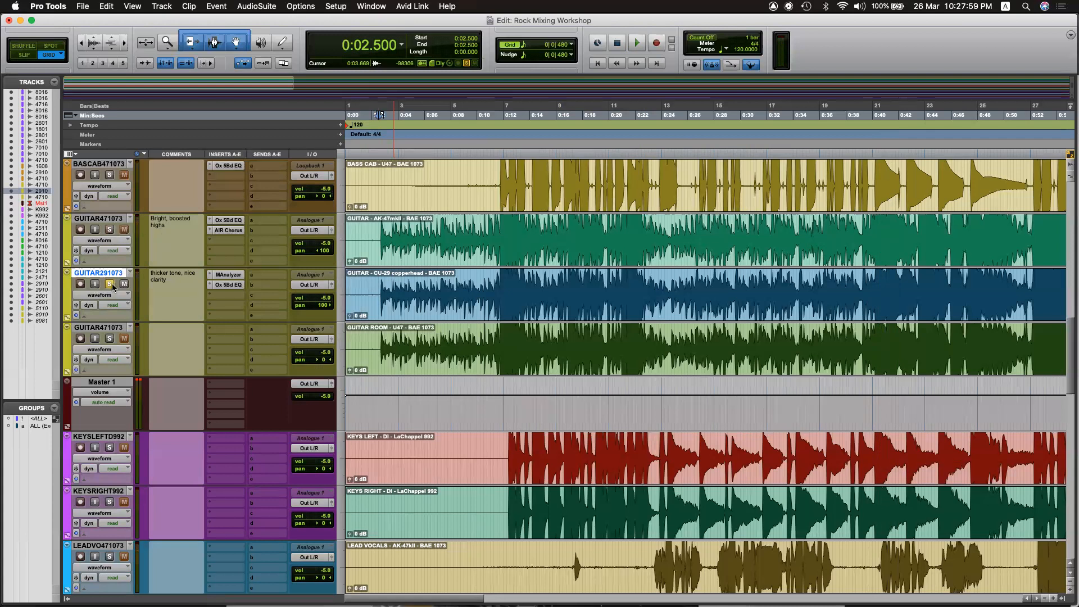
key(space)
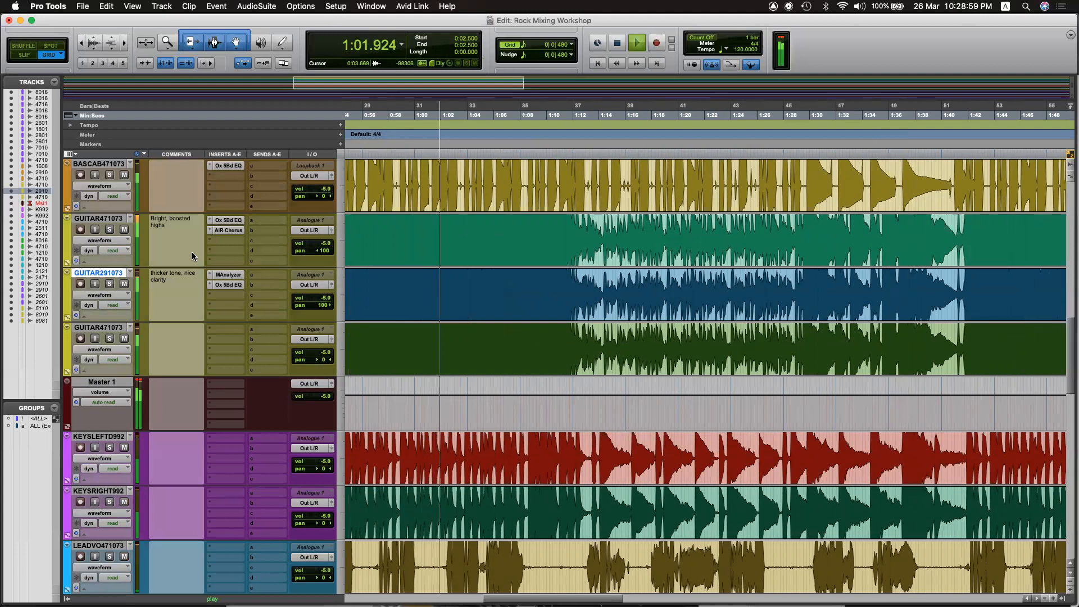
key(space)
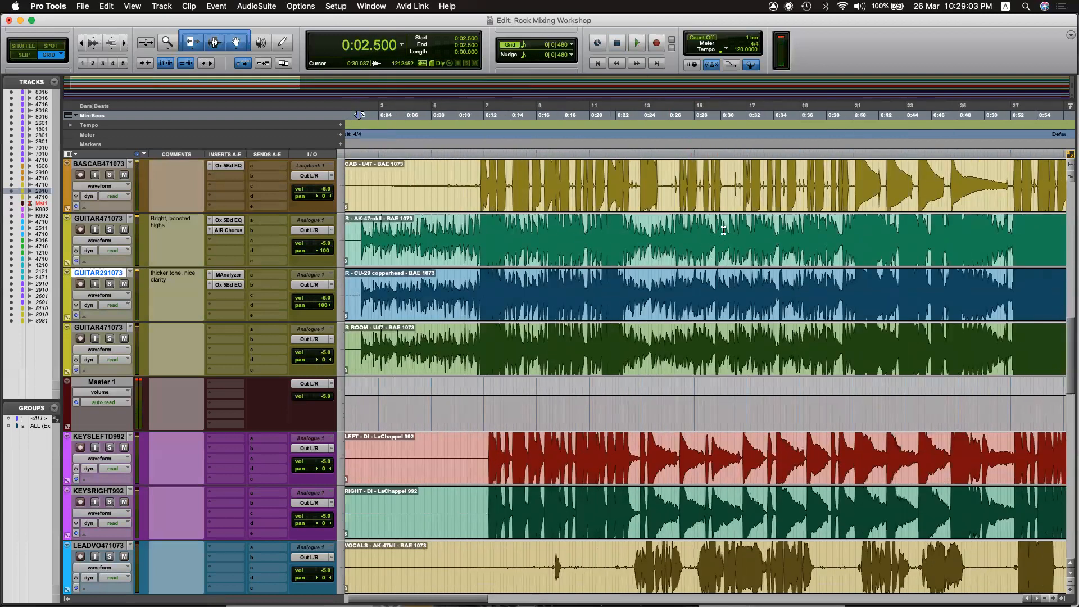
scroll(723, 230, right, 5)
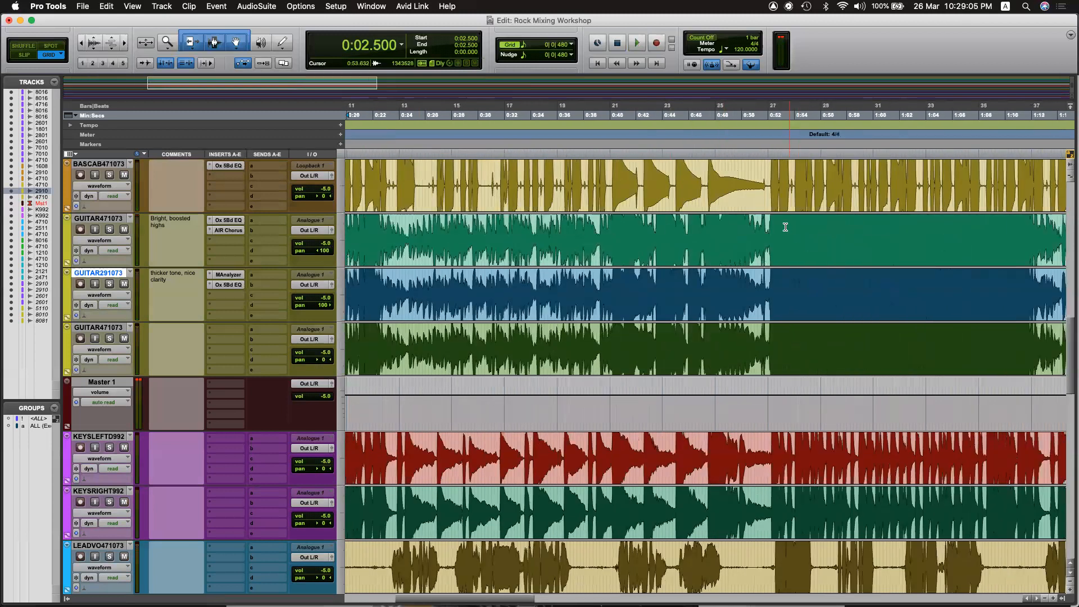
Play the full mix from 0:52.750, where the loud guitar section begins.
click(772, 227)
key(space)
key(space)
click(777, 226)
key(space)
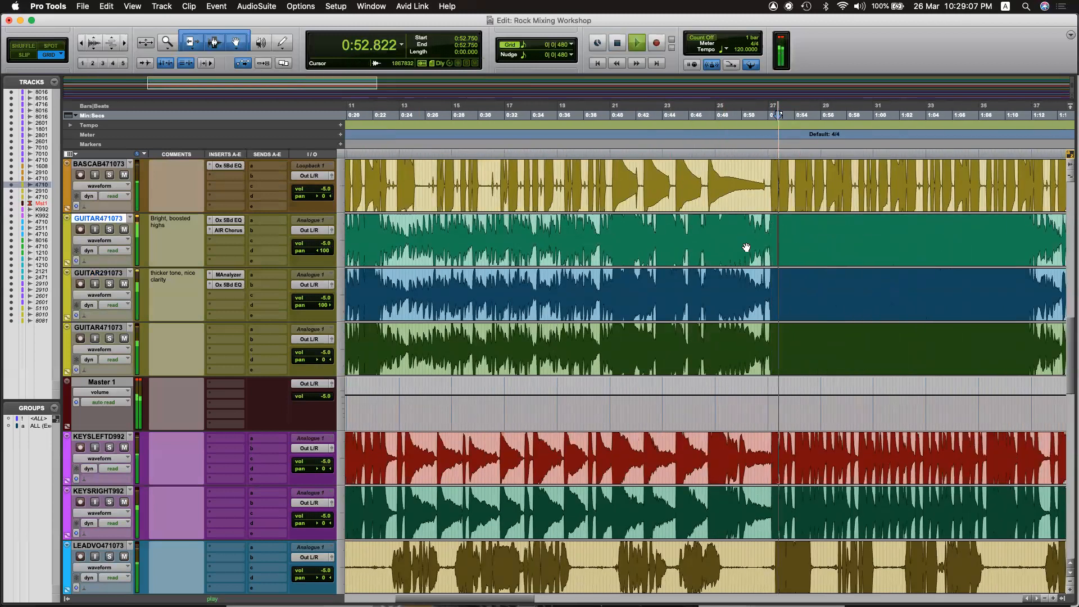
key(space)
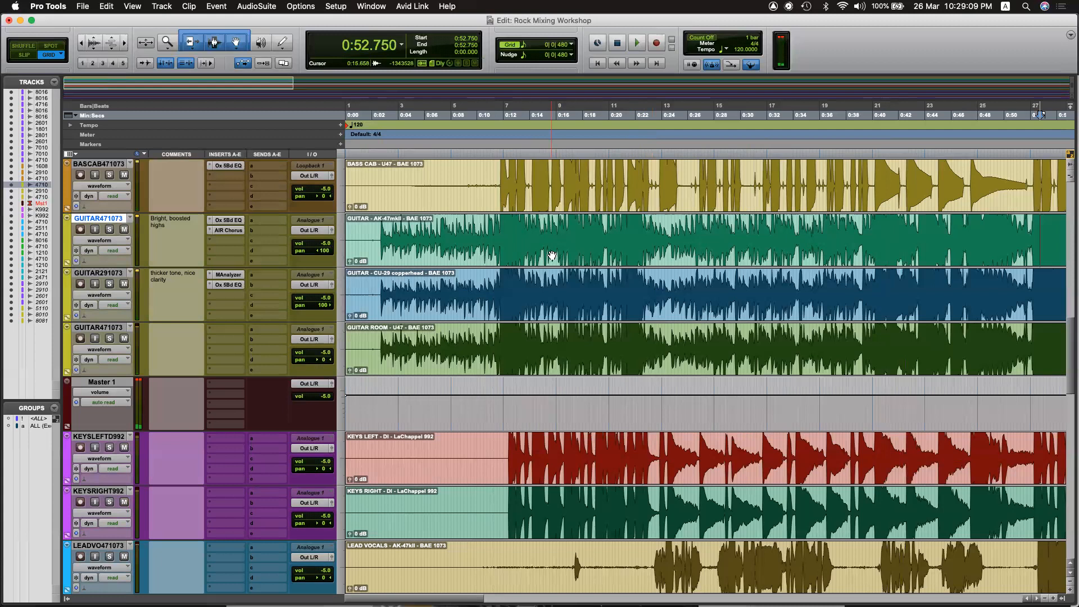
Lower the clip gain of the AK-47 and CU-29 guitar clips to -5.5 dB each.
drag(349, 262, 352, 270)
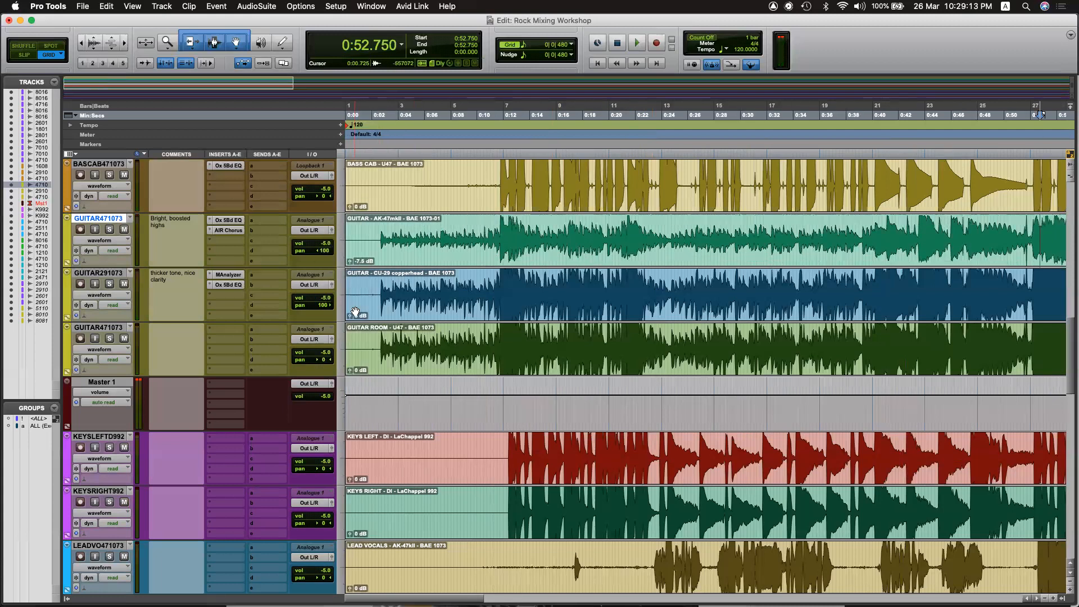
drag(350, 315, 366, 345)
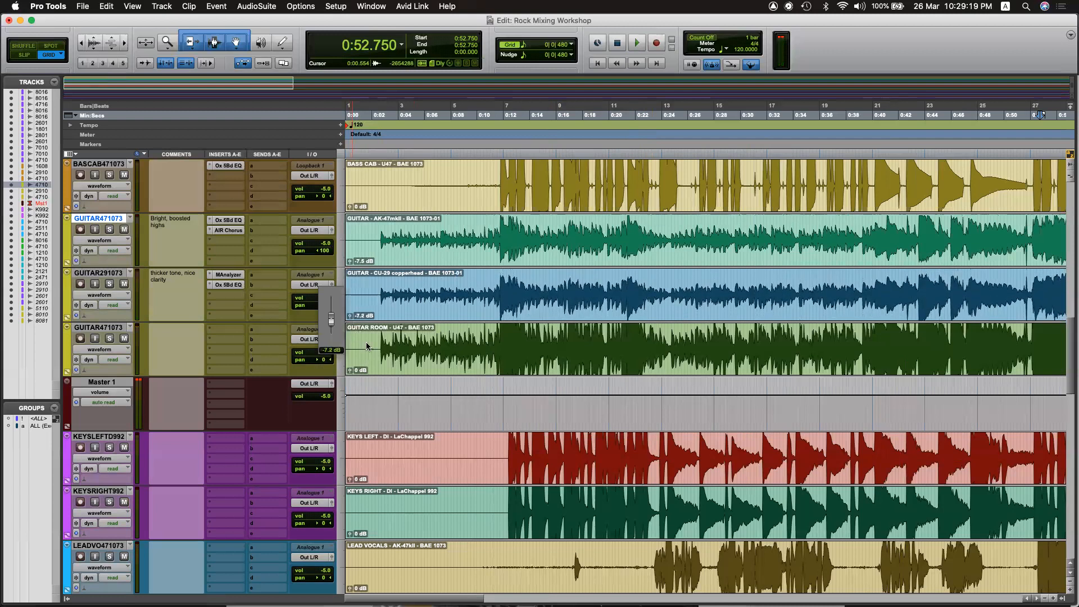
scroll(591, 340, right, 10)
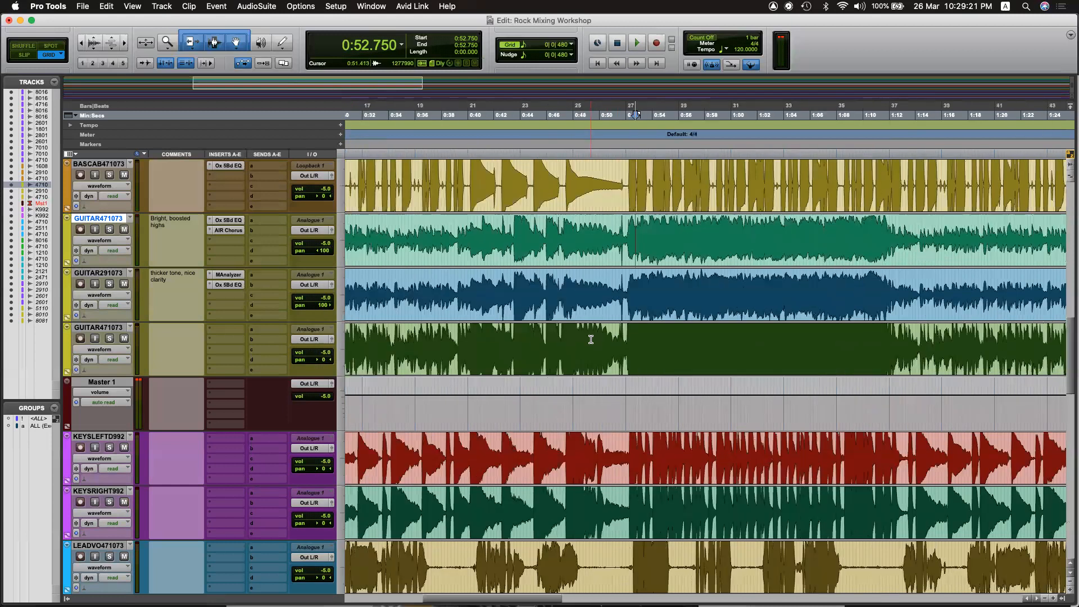
scroll(390, 313, left, 10)
drag(349, 315, 352, 316)
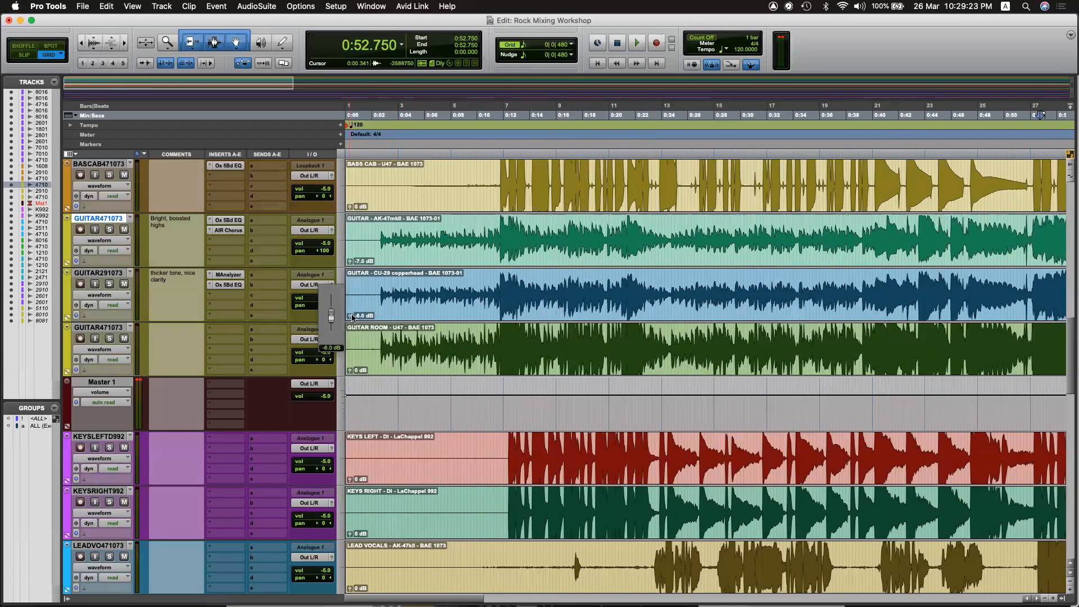
scroll(424, 310, right, 11)
scroll(423, 311, left, 11)
drag(351, 263, 357, 250)
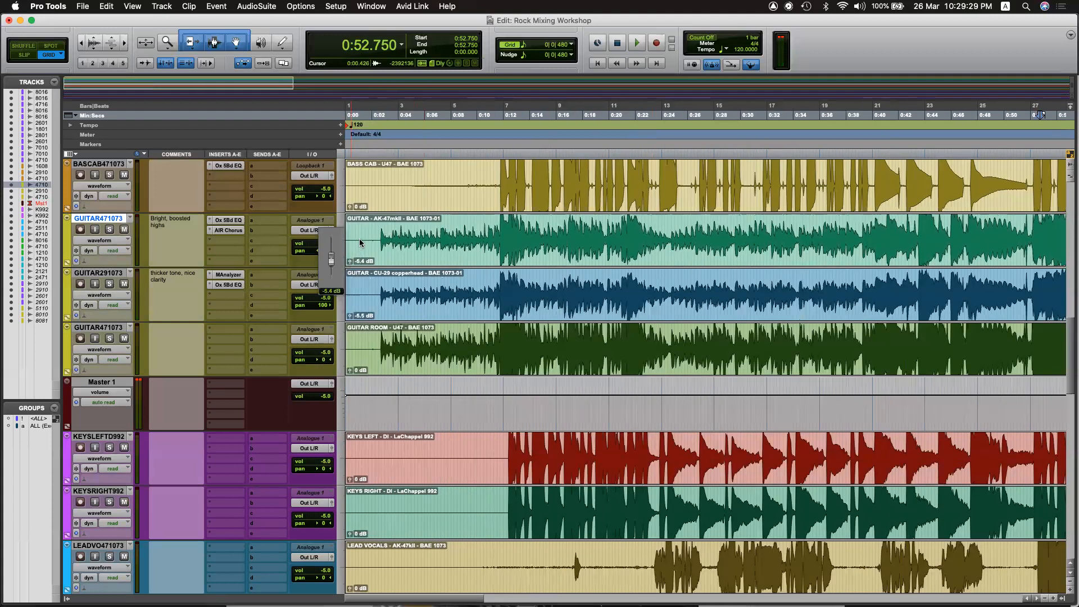
click(359, 239)
Play the full mix from 0:52.000 to check the reduced guitar clip levels.
click(382, 240)
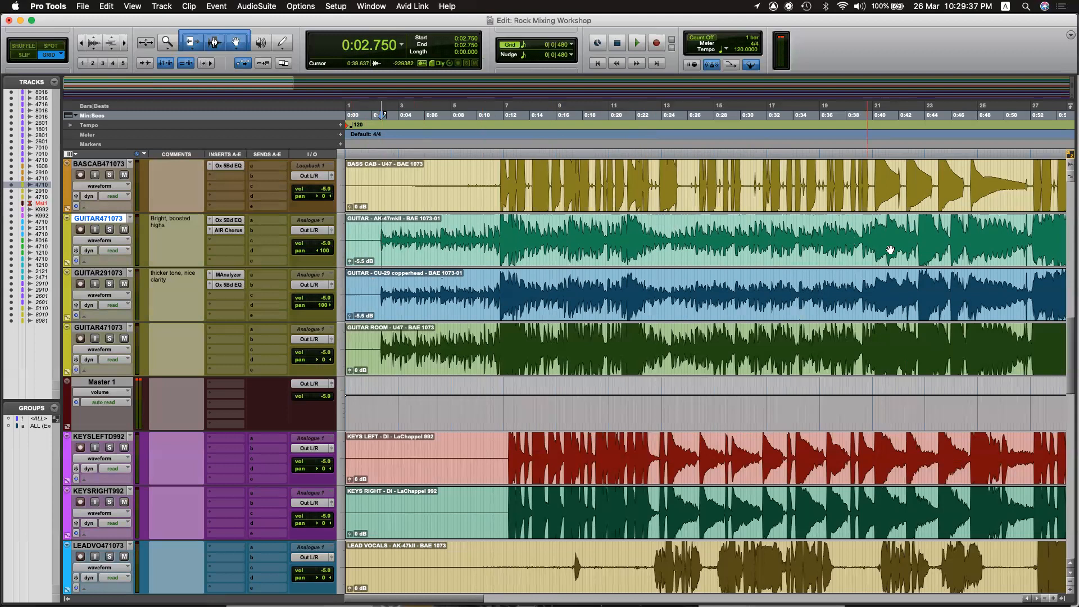
scroll(884, 239, right, 6)
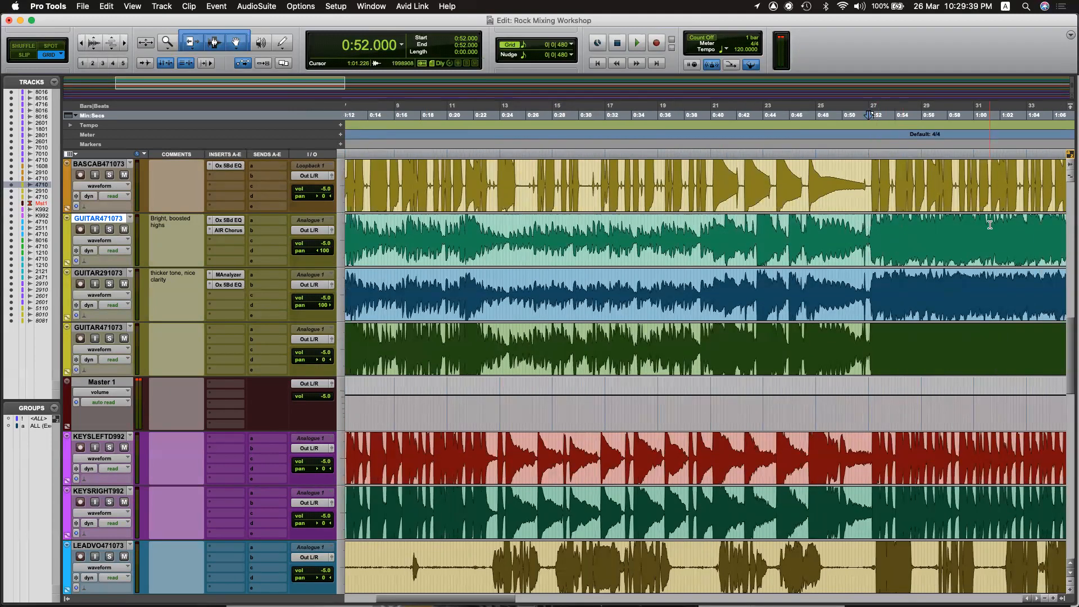
key(space)
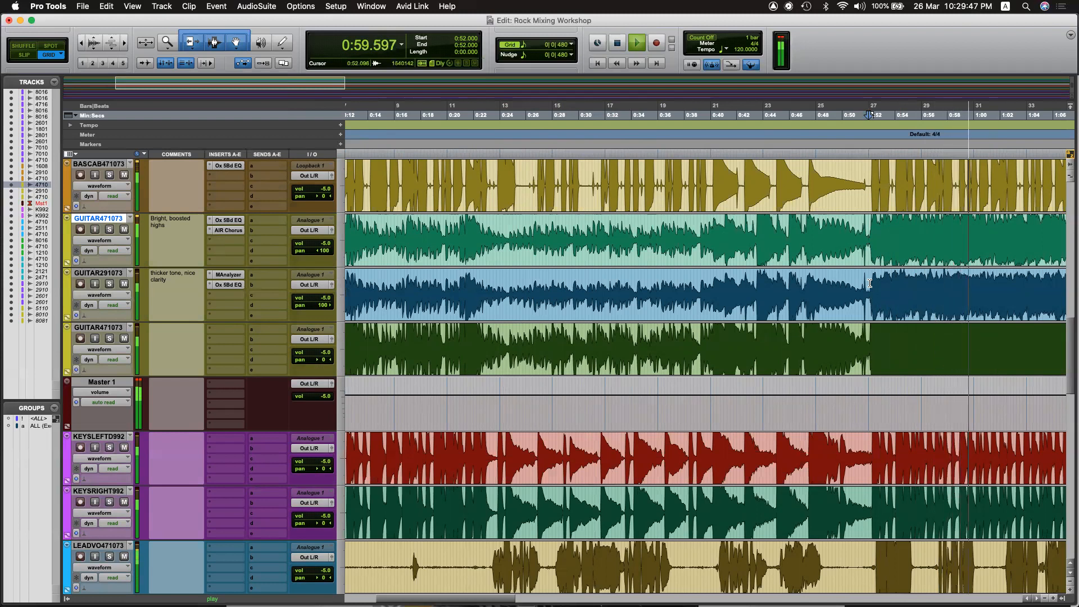
key(space)
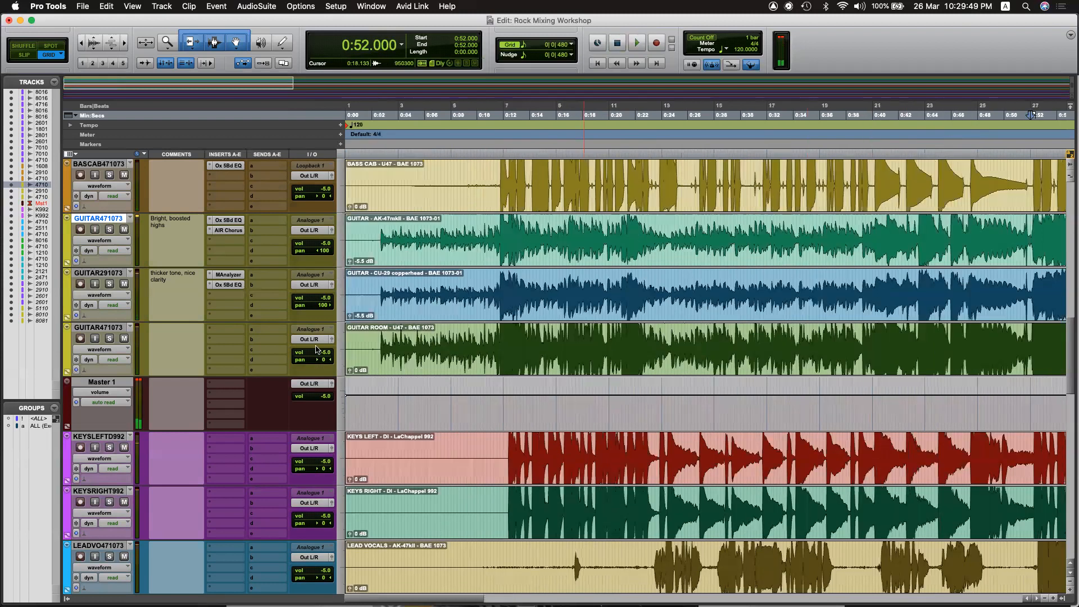
Audition the AK-47 and CU-29 guitars soloed from 0:52.000, then hear them in the full mix with both solos off.
scroll(505, 350, right, 10)
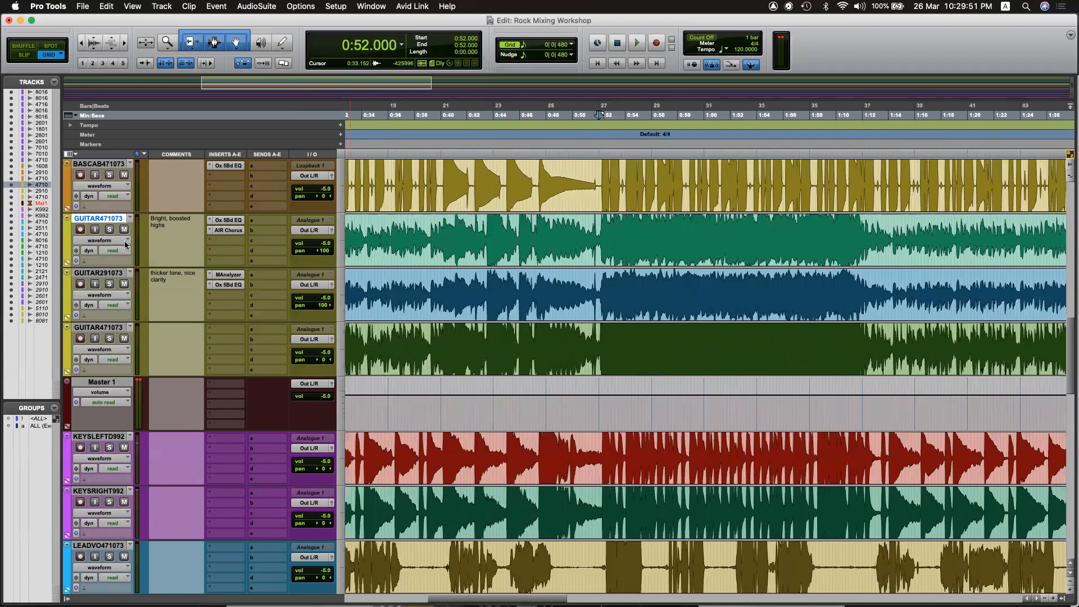
click(108, 285)
key(space)
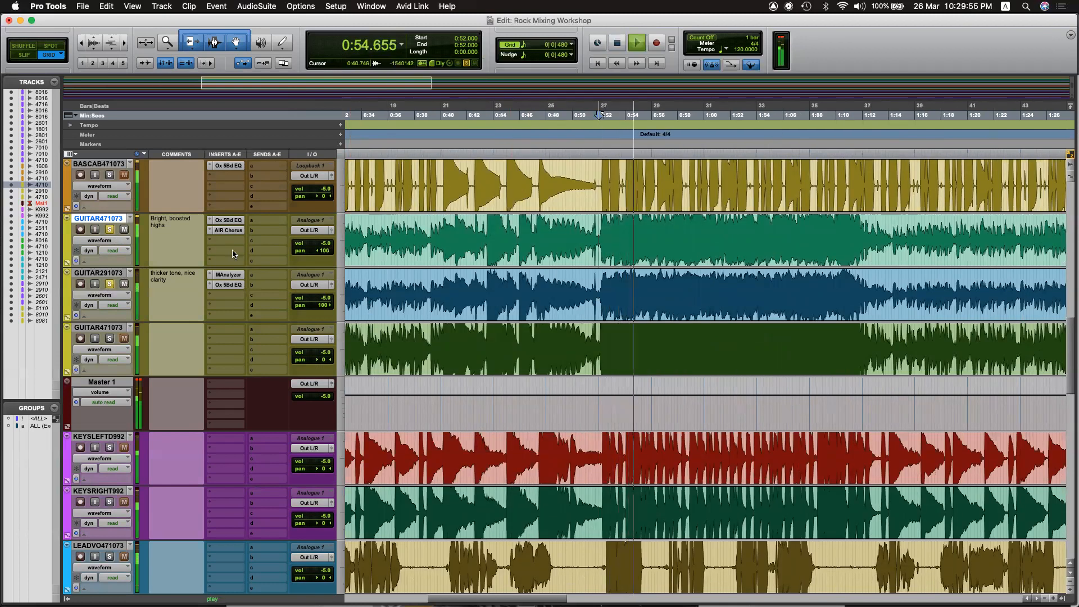
click(112, 230)
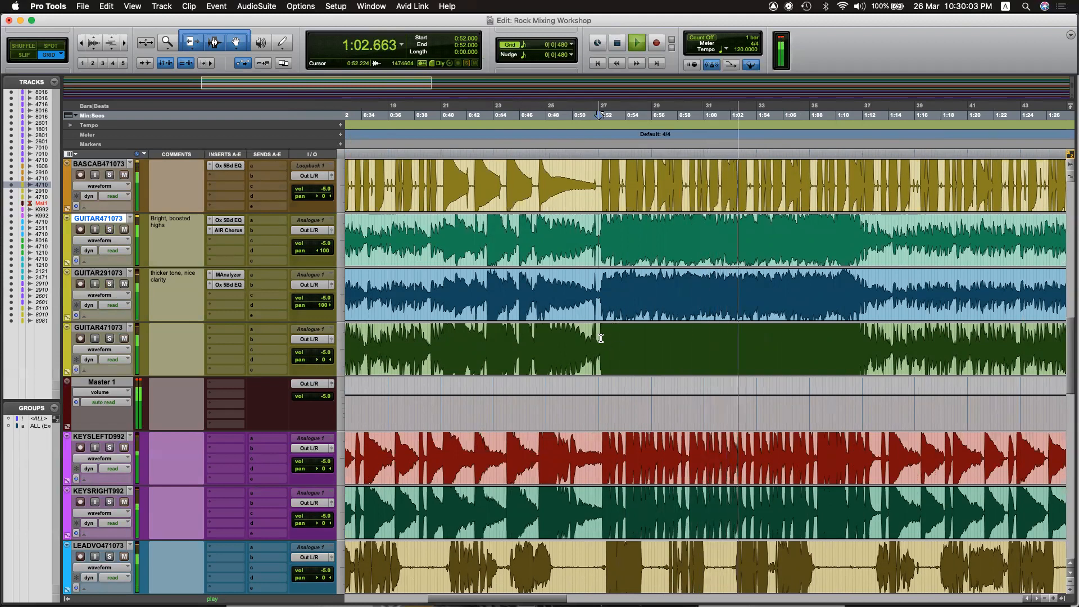
key(space)
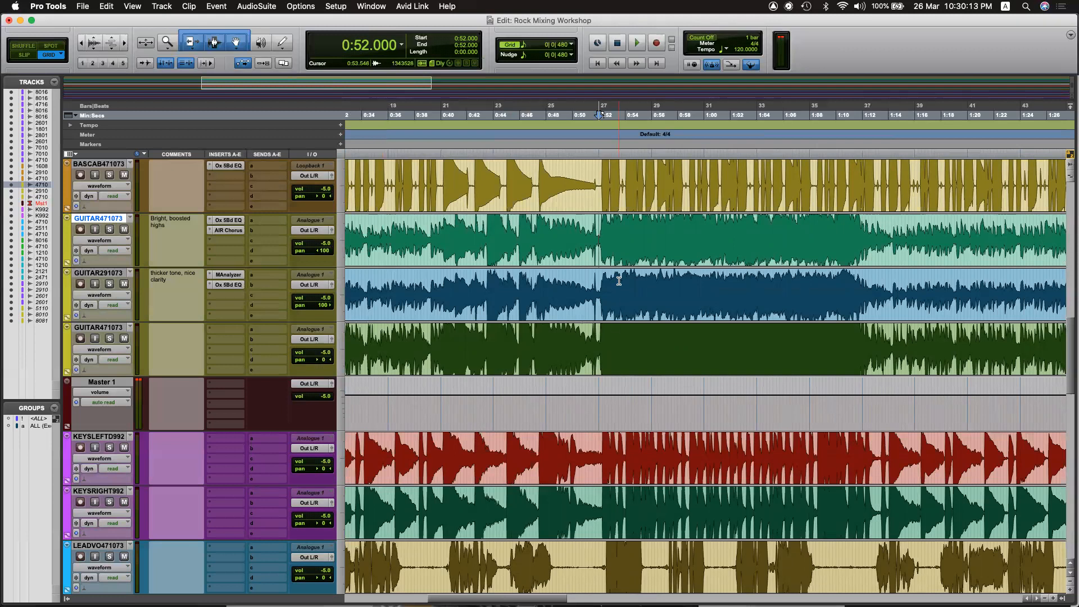
Raise the CU-29 guitar clip's gain to -3.7 dB and play the full mix from 0:52.000.
scroll(618, 281, left, 10)
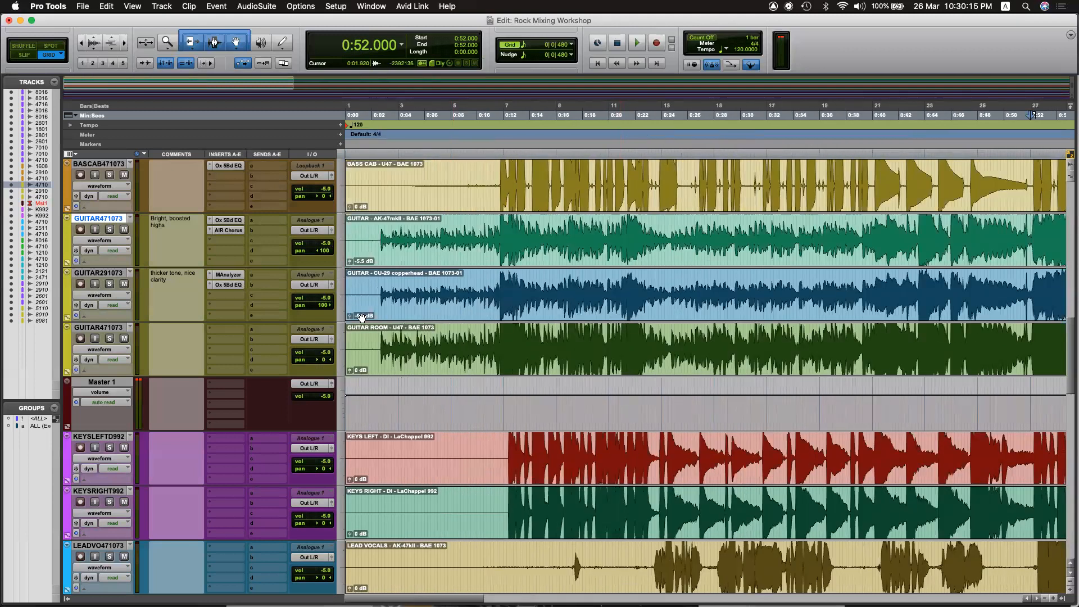
click(348, 316)
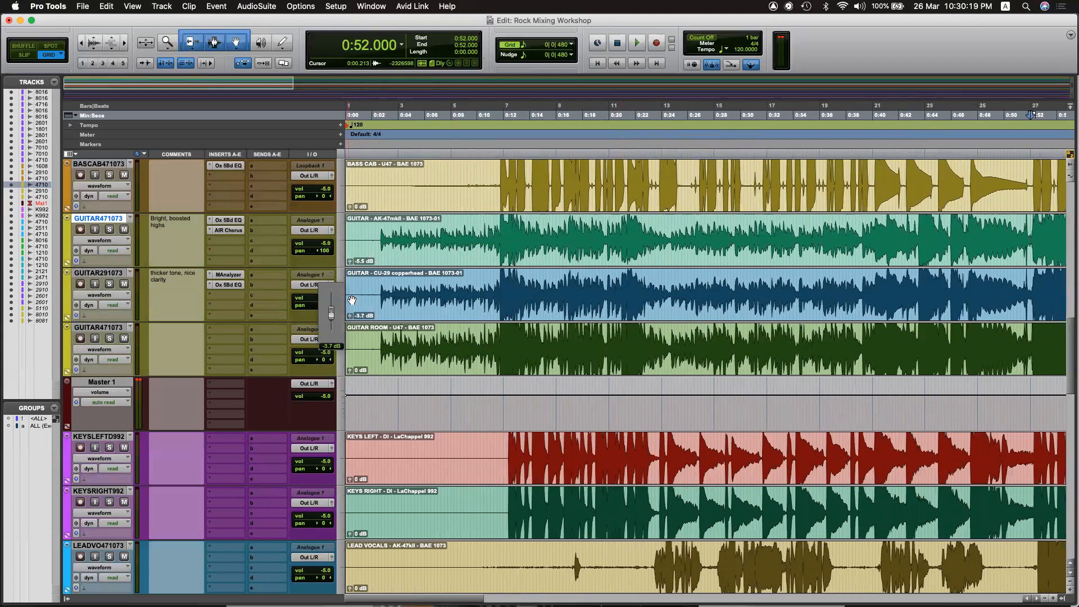
scroll(906, 300, right, 5)
scroll(892, 292, left, 5)
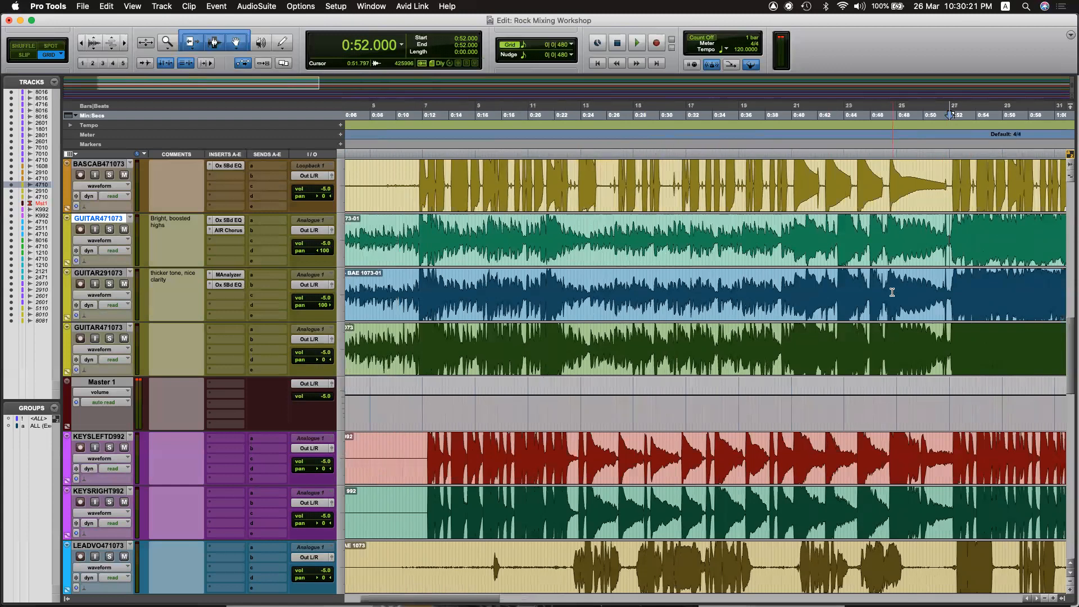
key(space)
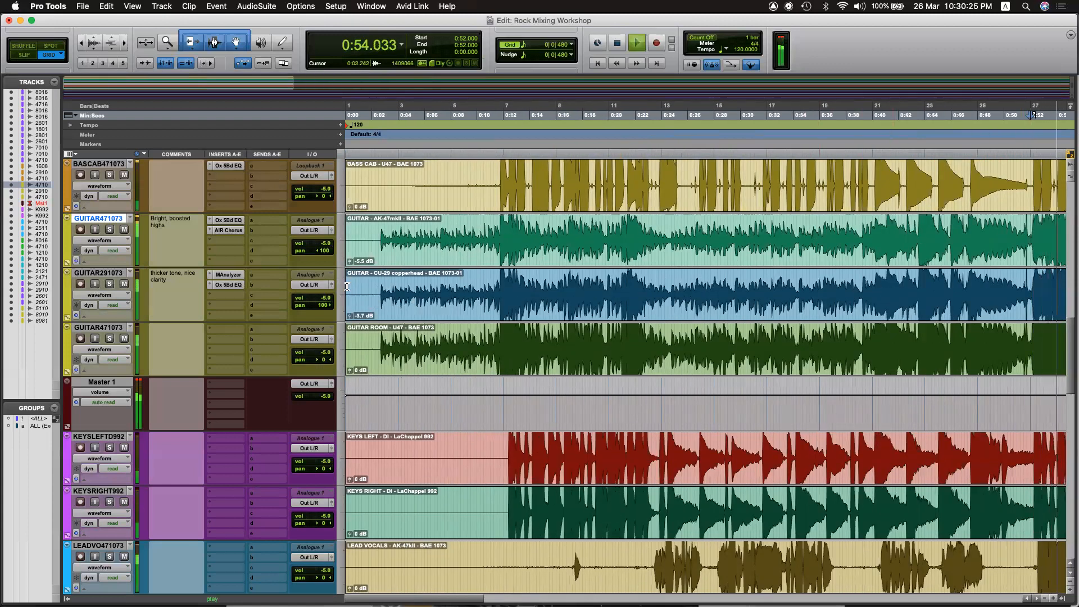
key(space)
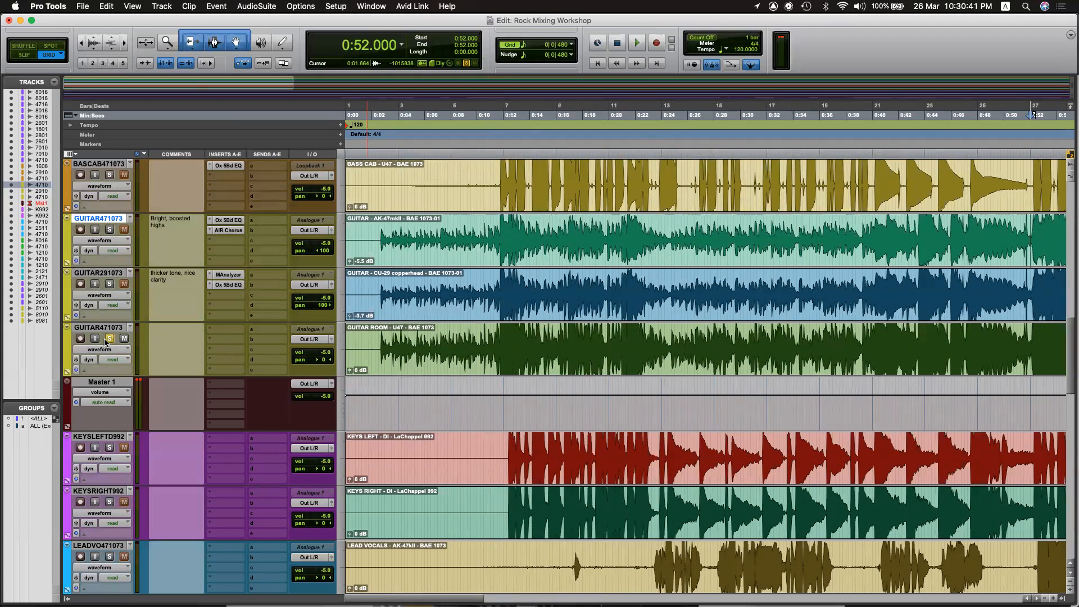
Insert a mono Oxford EQ 5 Band on the soloed U47 guitar room track and audition it from 0:10.500.
click(223, 332)
mouse_move(261, 332)
mouse_move(337, 332)
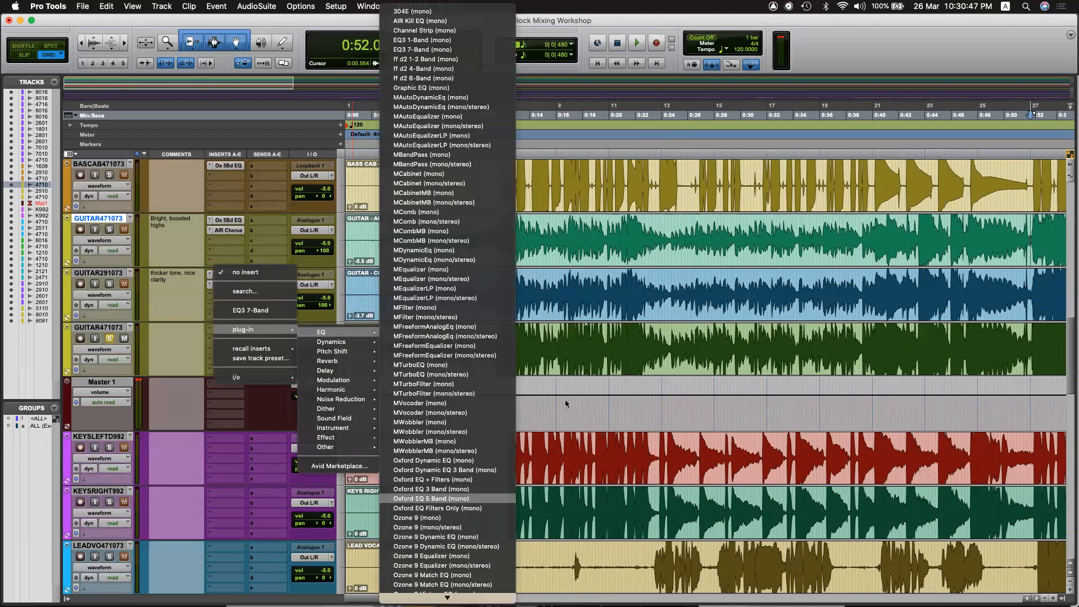
click(430, 499)
click(490, 344)
key(space)
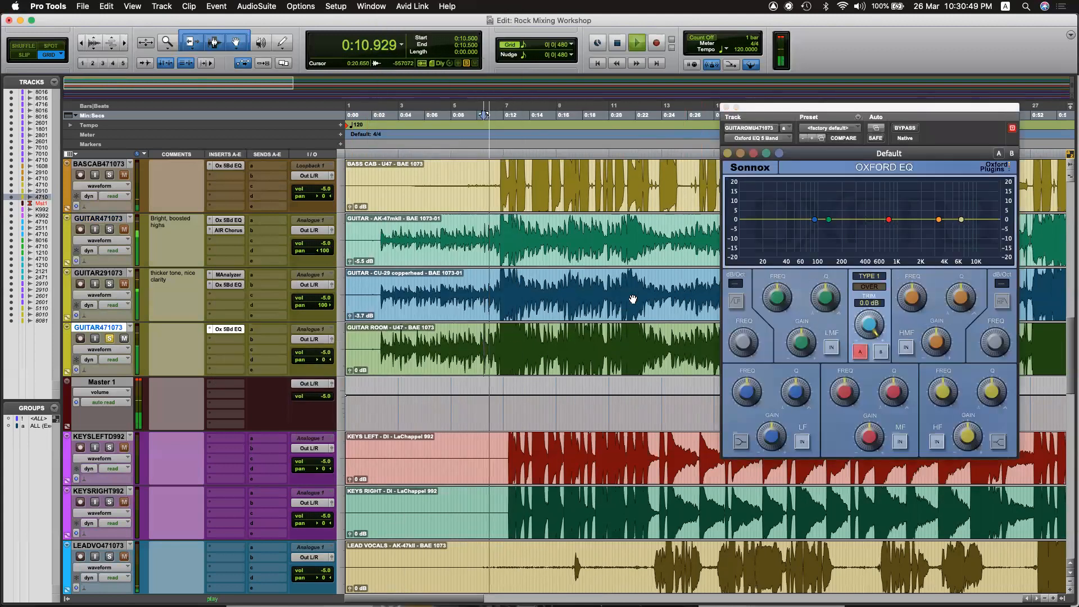
drag(736, 108, 673, 108)
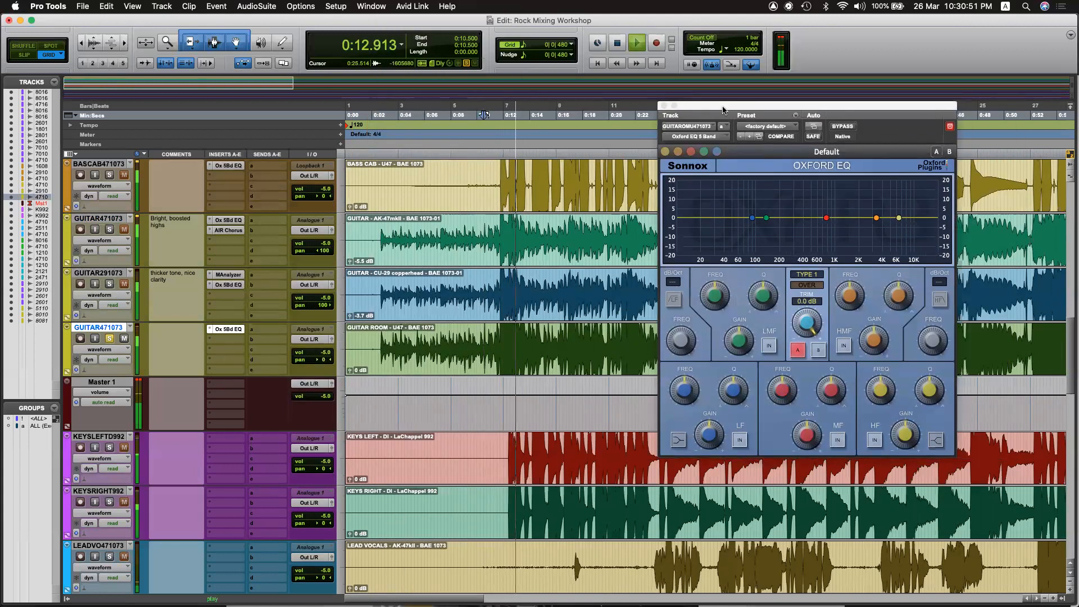
key(space)
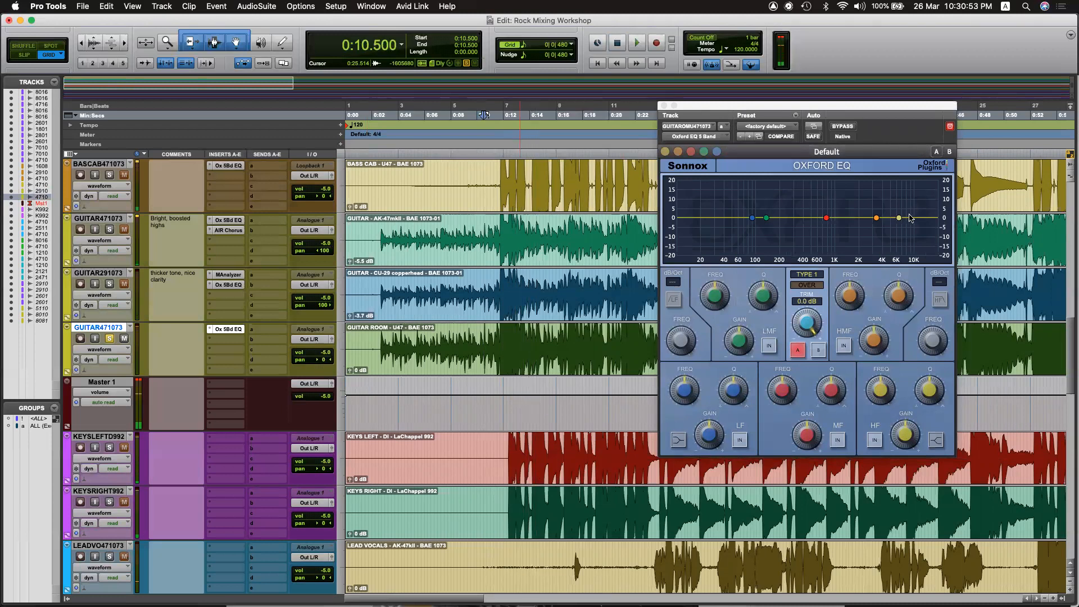
Insert MAnalyzer ahead of the Oxford EQ on the guitar room track.
click(226, 340)
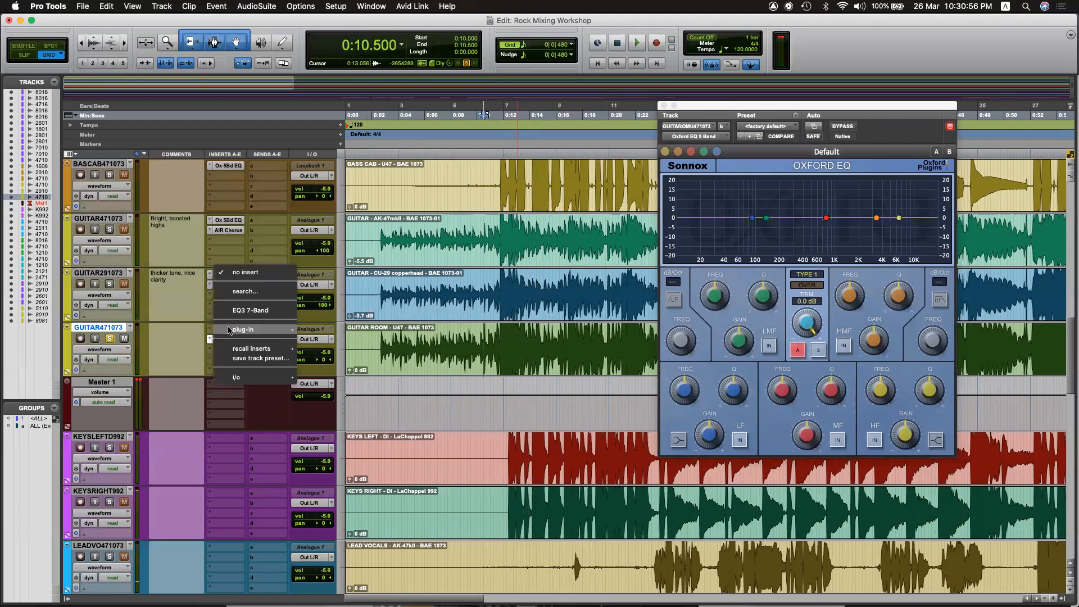
click(246, 294)
text(mana)
key(Return)
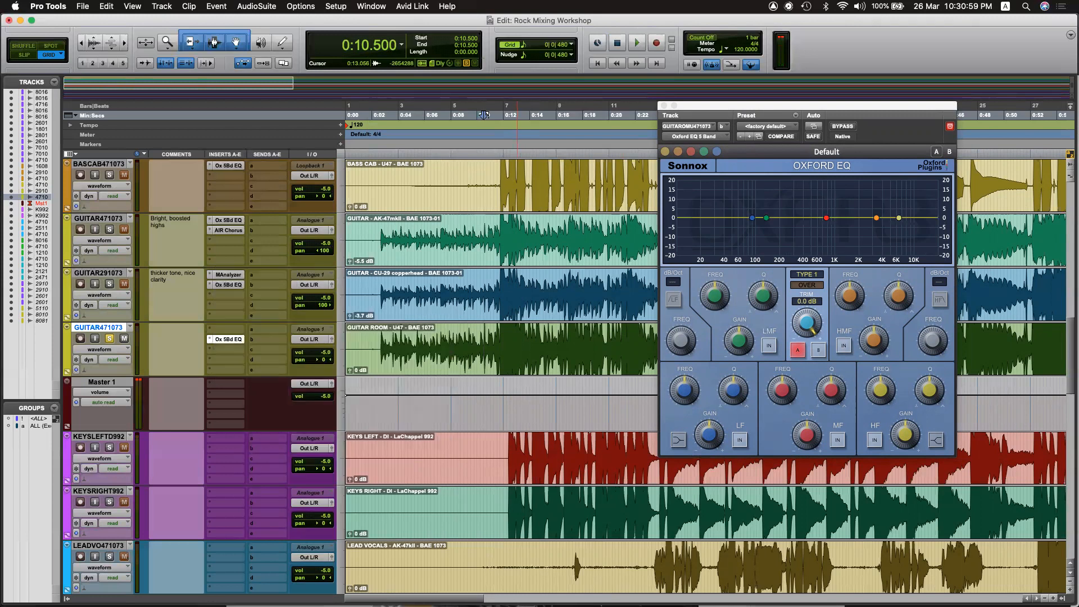
Play the soloed guitar room track repeatedly from 0:10.500 and read the frequency peaks in MAnalyzer.
key(space)
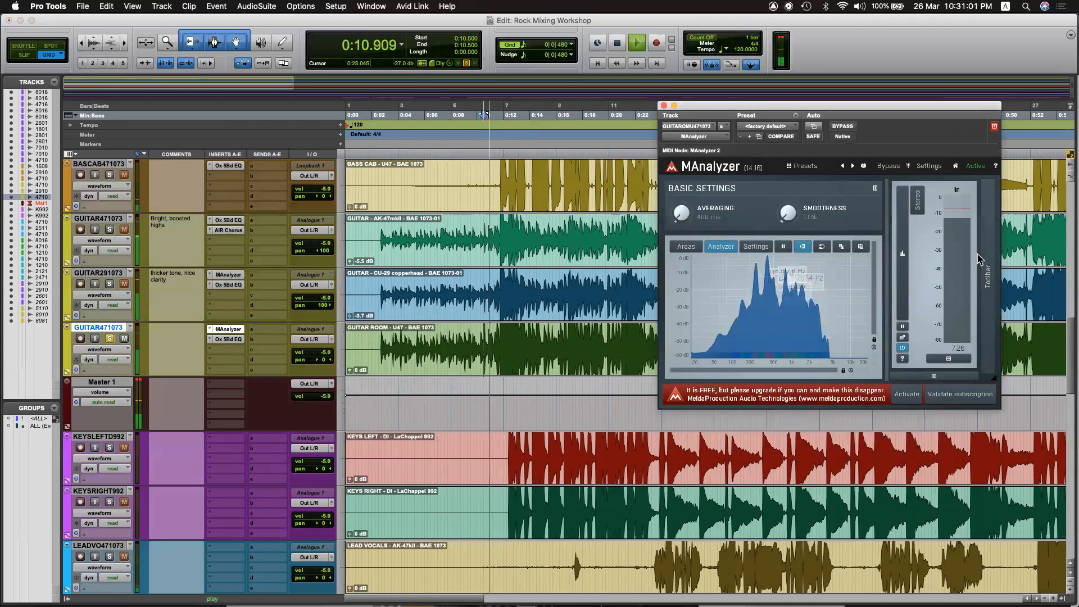
key(space)
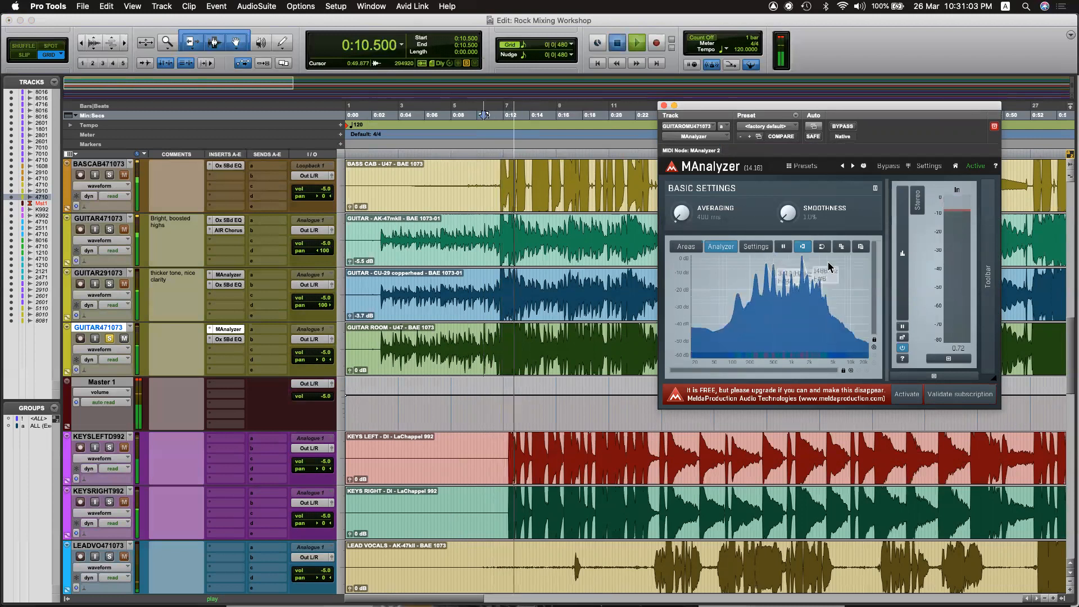
key(space)
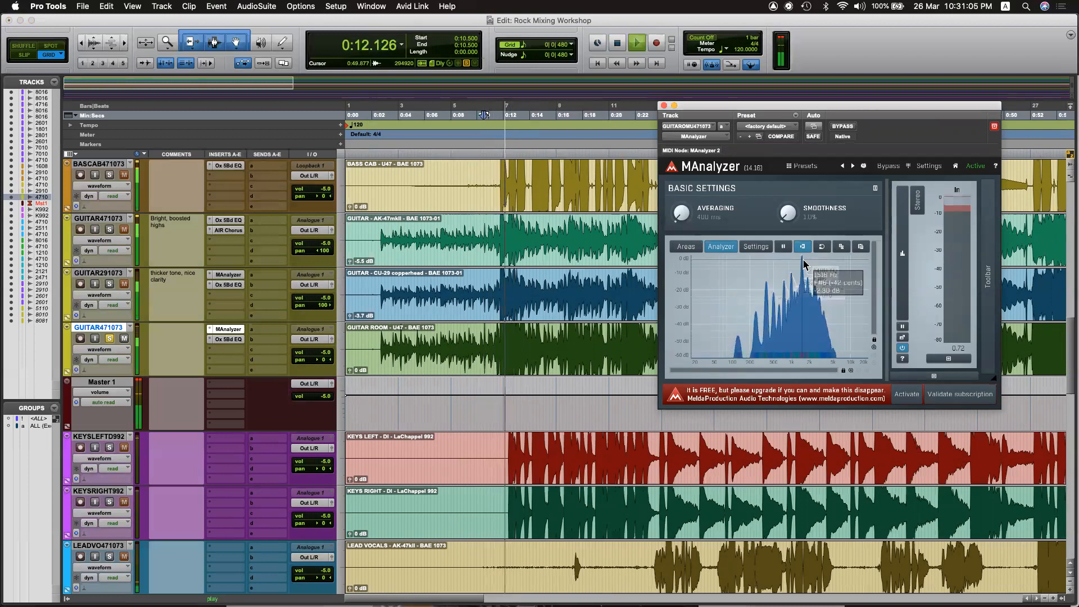
key(space)
key(space)
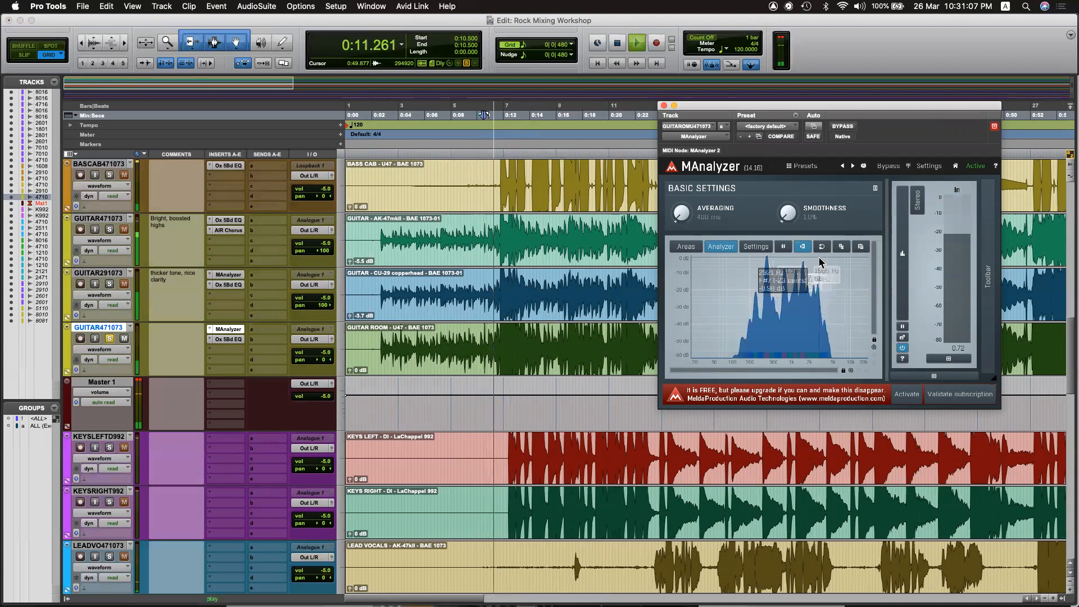
key(space)
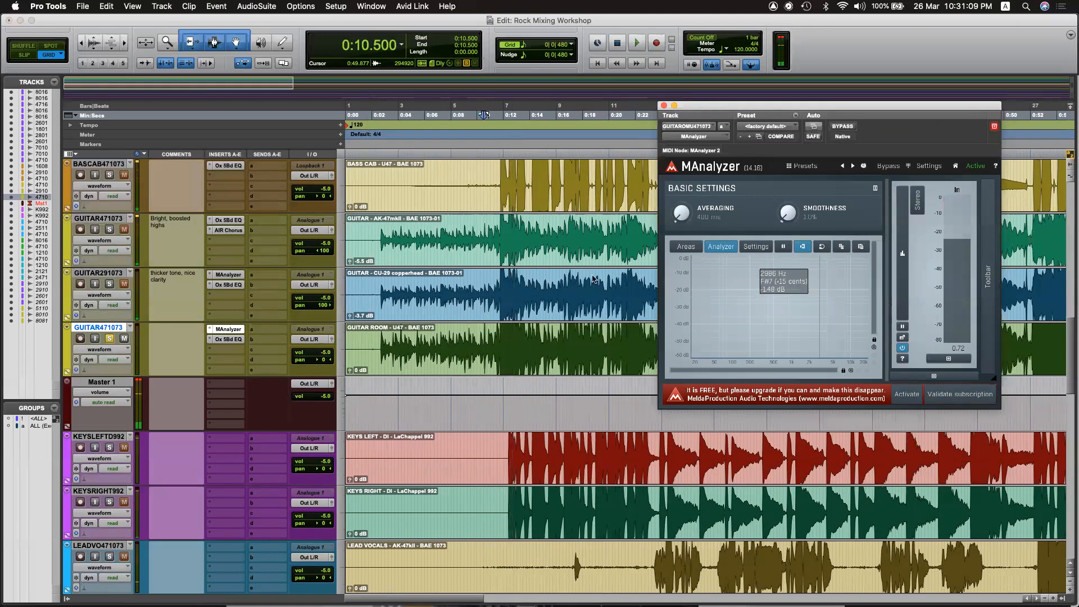
Enable the guitar room Oxford EQ's HMF band at 3000 Hz with about a 6.2 dB cut and a Q of about 6.3.
click(236, 331)
click(236, 339)
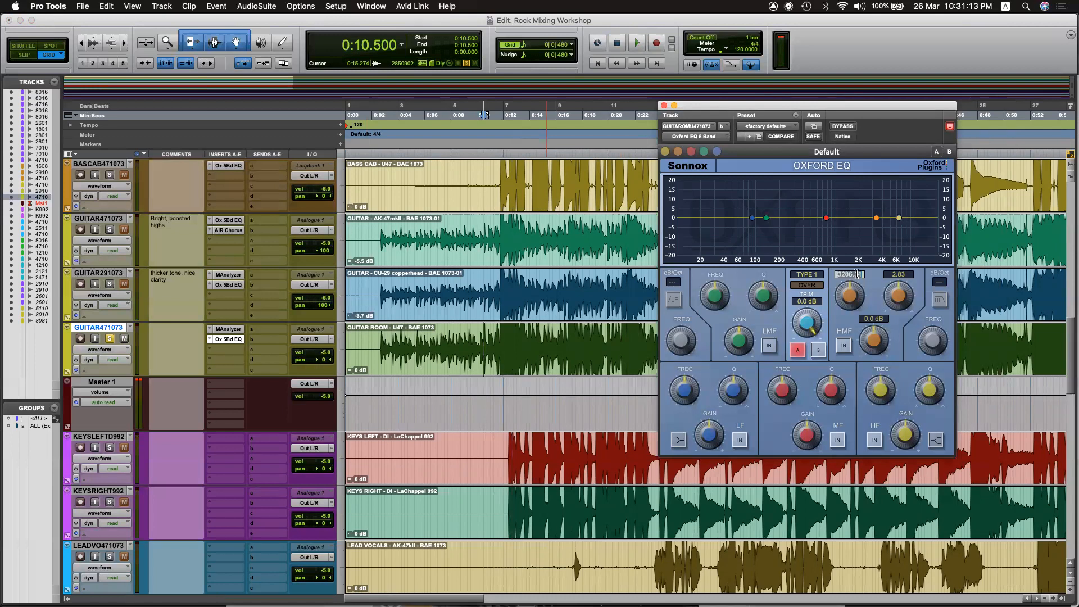
key(Return)
key(space)
click(843, 345)
key(space)
drag(872, 344, 870, 353)
drag(897, 312, 897, 319)
key(space)
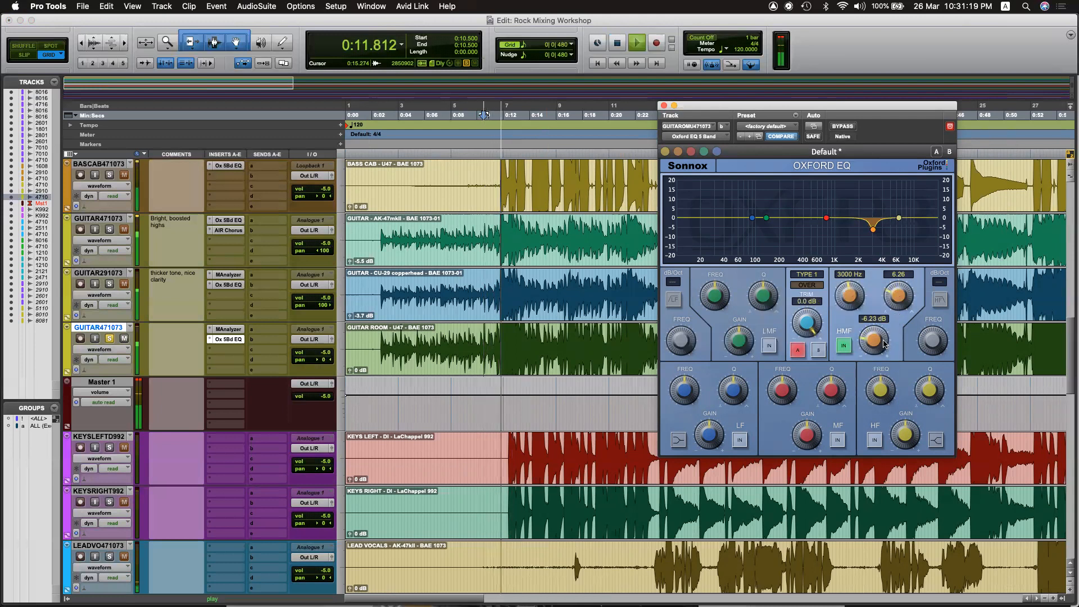
Deepen the HMF cut to about -10.9 dB and set its Q to about 5.06 while auditioning the guitar room track.
drag(884, 344, 884, 349)
key(space)
drag(903, 304, 905, 293)
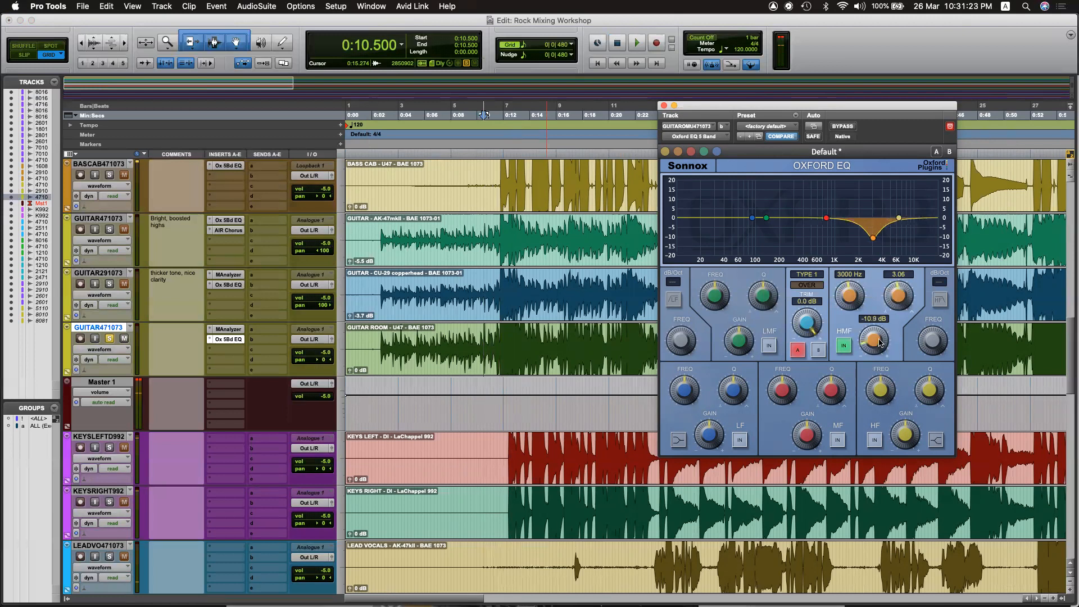
key(space)
drag(898, 298, 900, 309)
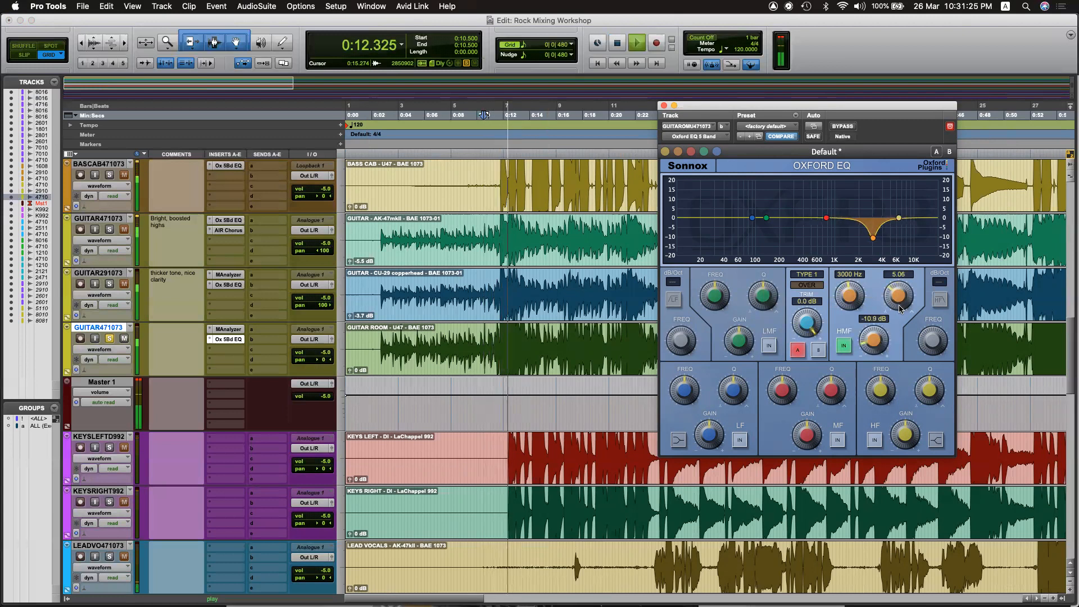
Play the guitar room track from 0:10.500 and examine its high-frequency peaks in MAnalyzer.
key(space)
click(228, 329)
key(space)
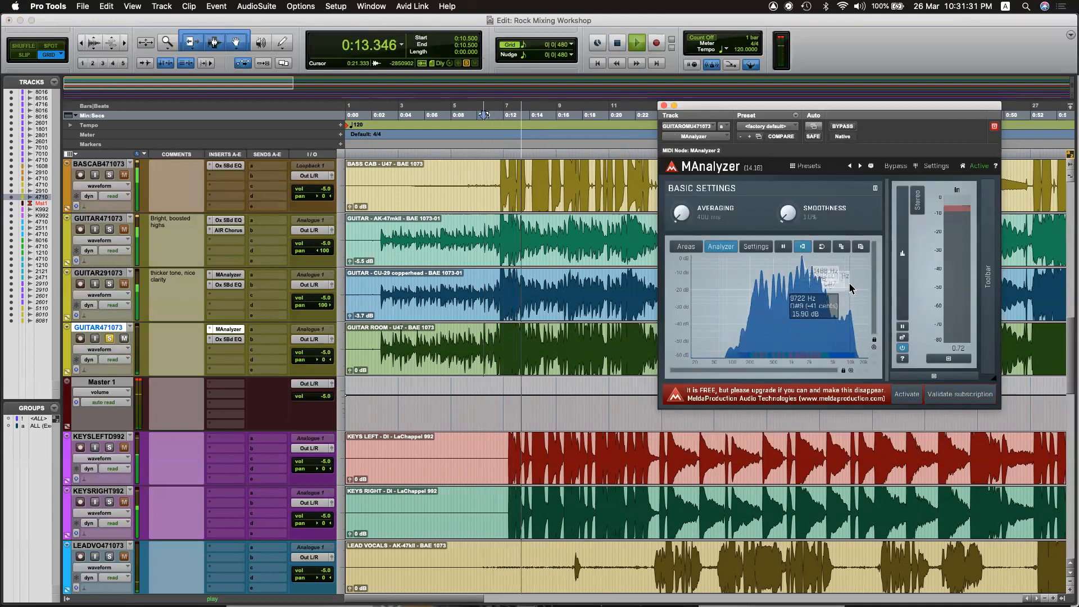
key(space)
Enable the guitar room Oxford EQ's HF band at 10.0 kHz with about a -10.8 dB cut and a Q of about 6.70, auditioning the result.
click(228, 339)
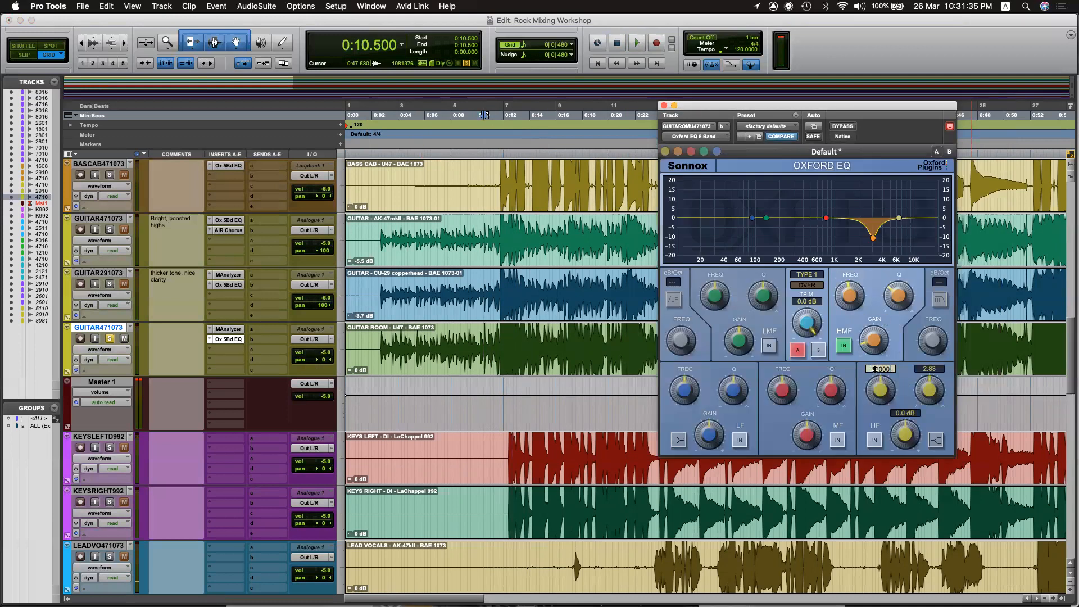
click(874, 440)
key(space)
drag(905, 433, 905, 466)
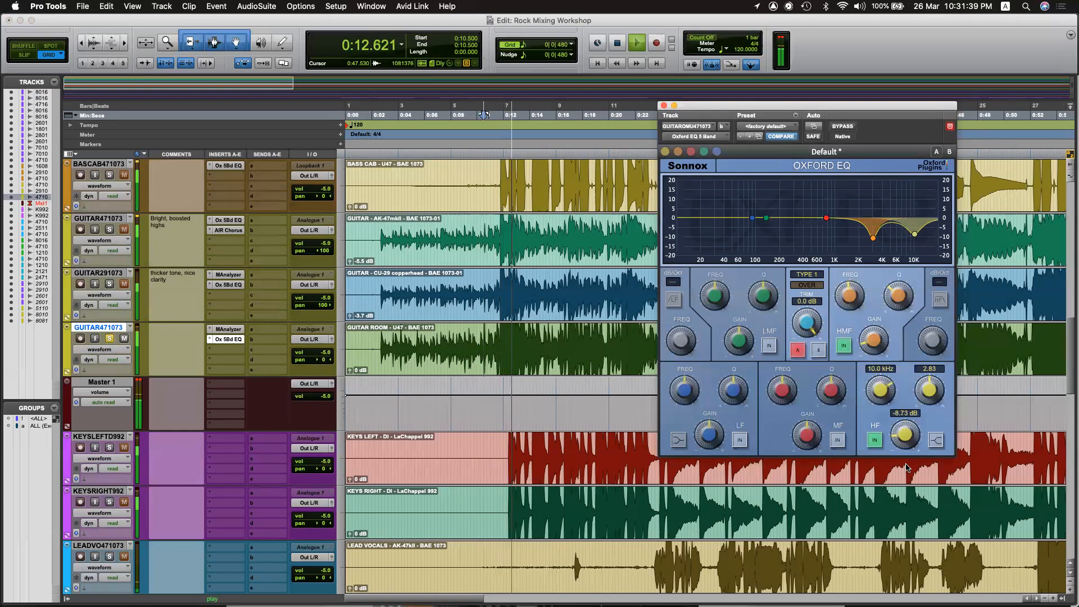
key(space)
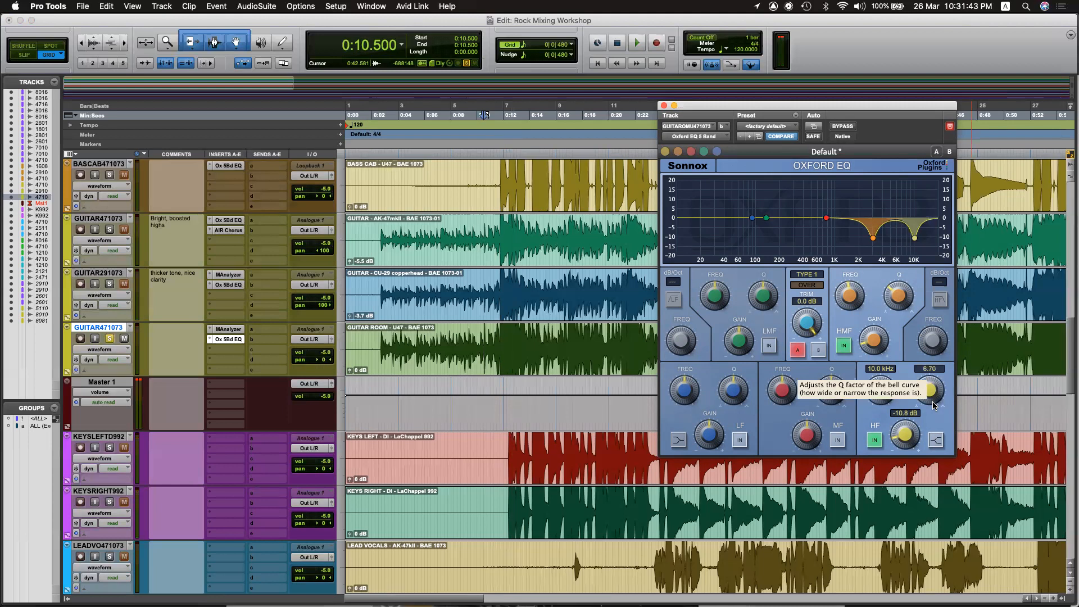
key(space)
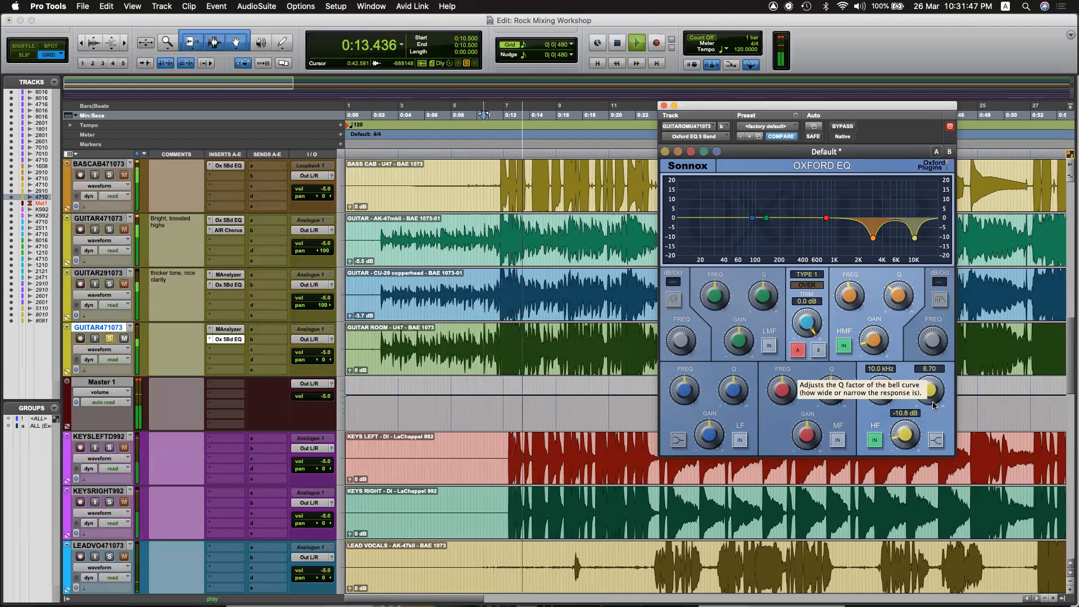
key(space)
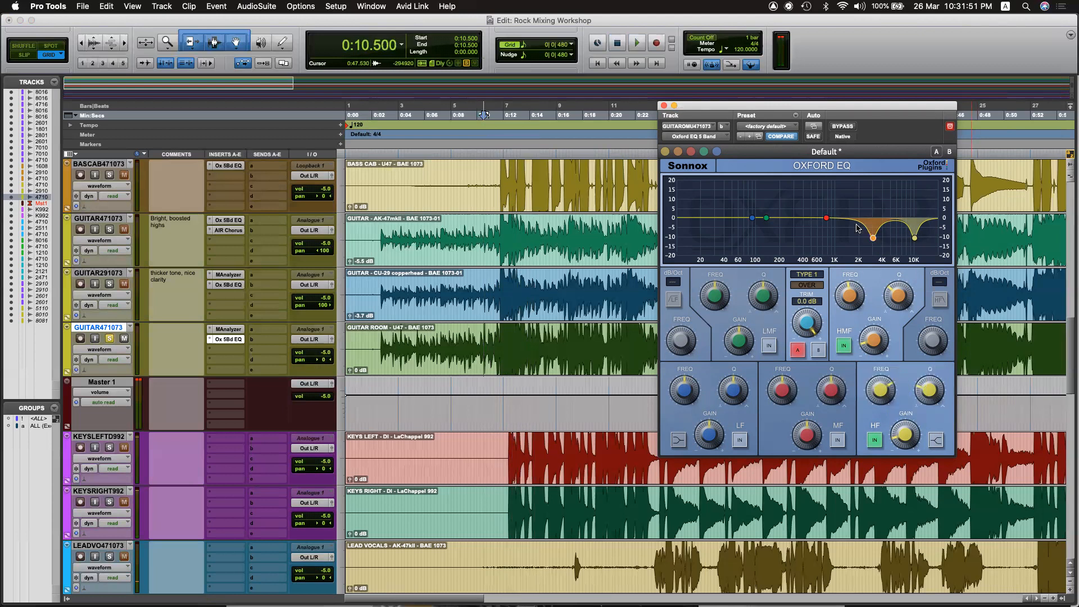
Add a broad MF boost of about 5.9 dB near 398 Hz with a Q of about 0.64 on the guitar room and audition it.
drag(827, 218, 808, 211)
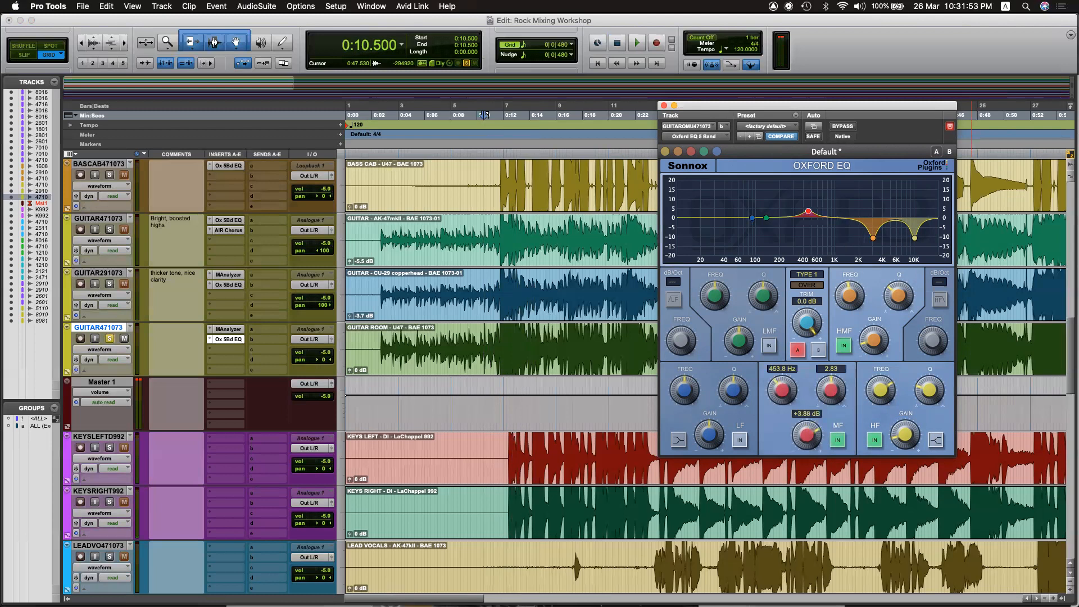
drag(829, 377, 834, 356)
drag(806, 217, 806, 221)
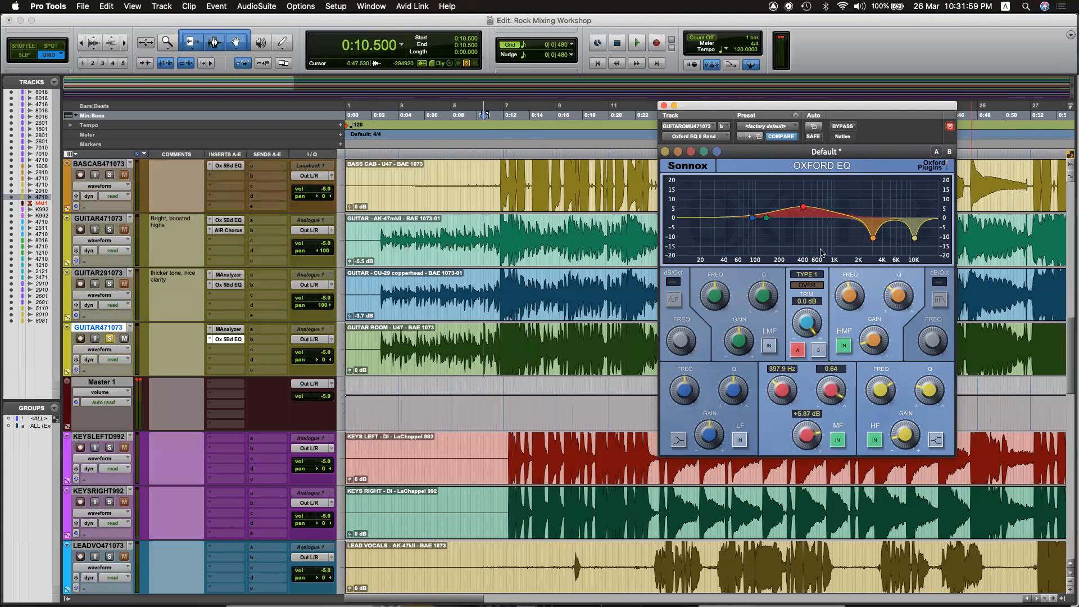
drag(803, 206, 803, 208)
key(space)
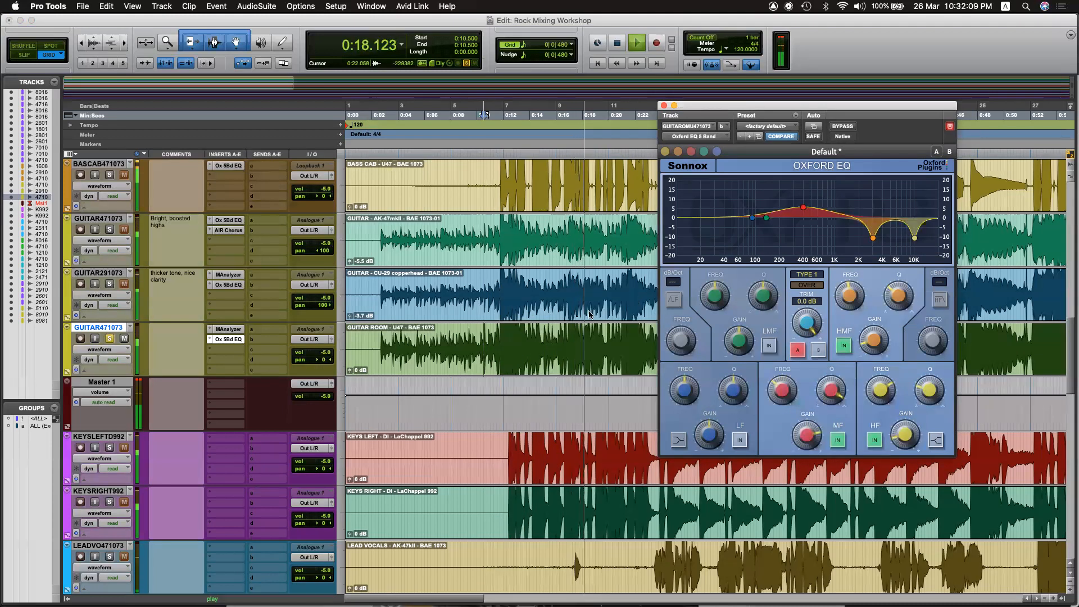
key(space)
Solo the AK-47 and CU-29 guitars with the guitar room, compare them from 0:10.500 by toggling the room's solo, and close the EQ.
click(110, 284)
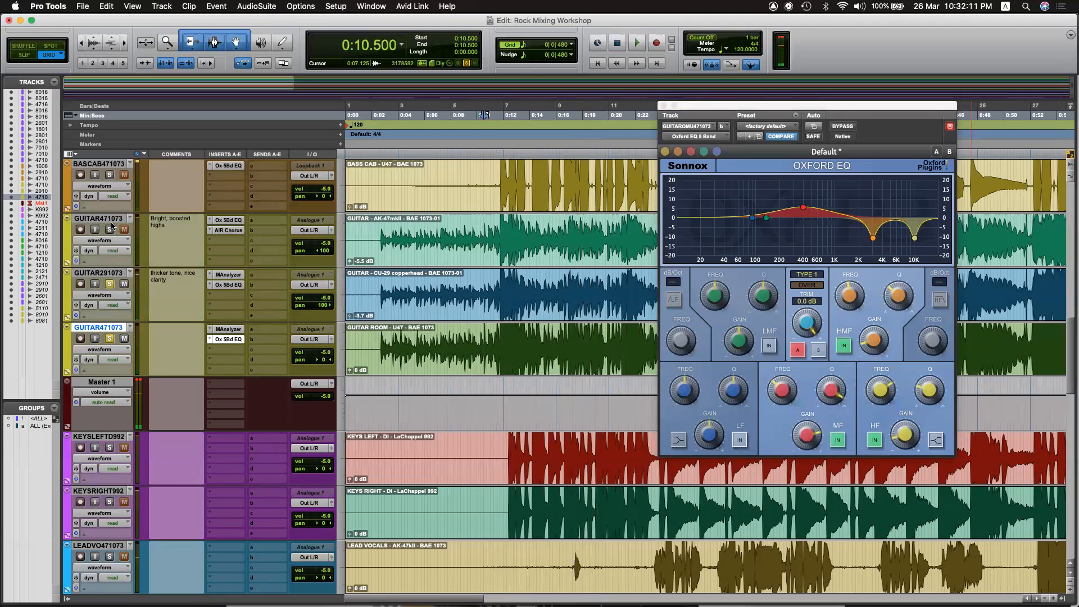
key(space)
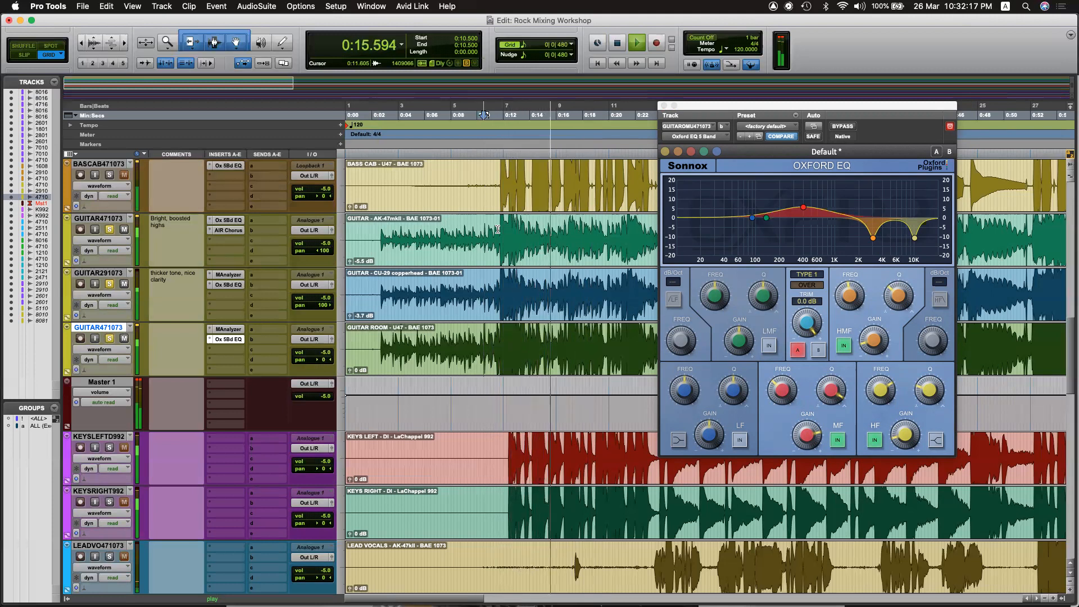
click(110, 339)
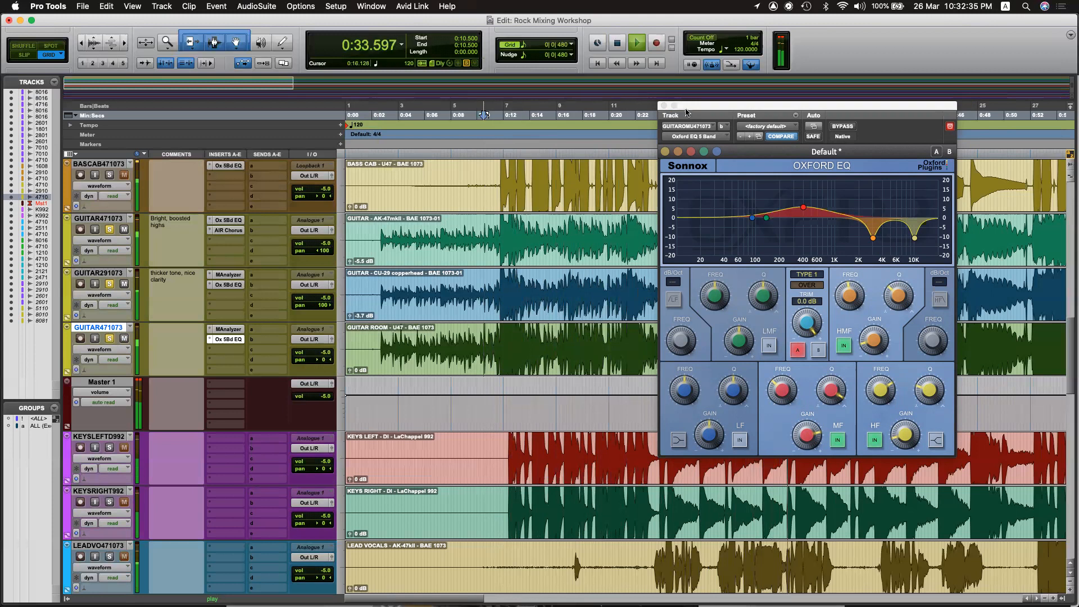
click(664, 105)
Play the three soloed guitar tracks from 0:52.000 to check the louder section.
key(space)
click(981, 225)
key(space)
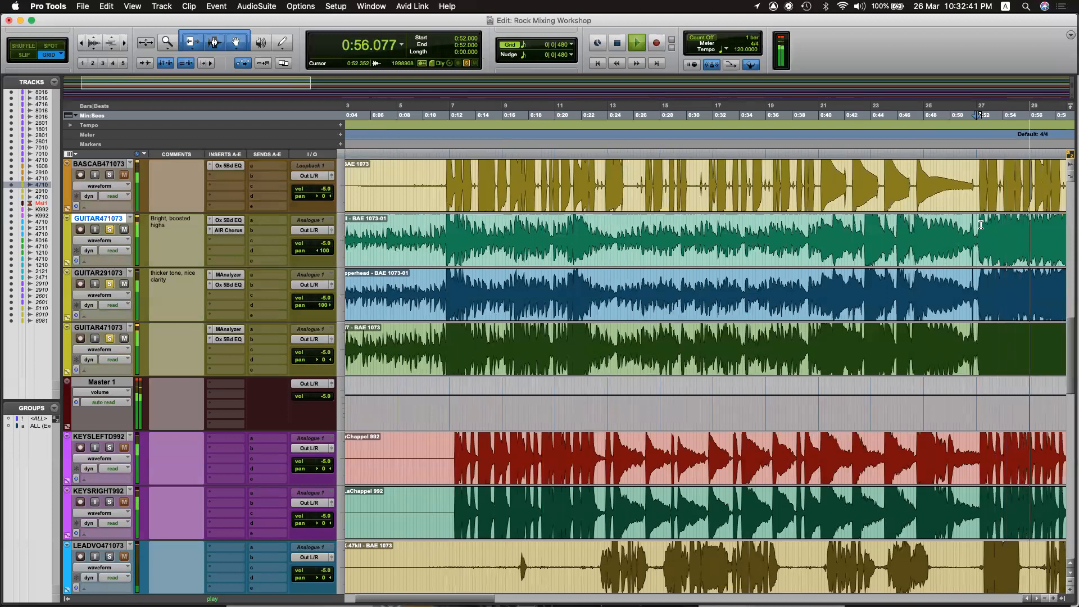
key(space)
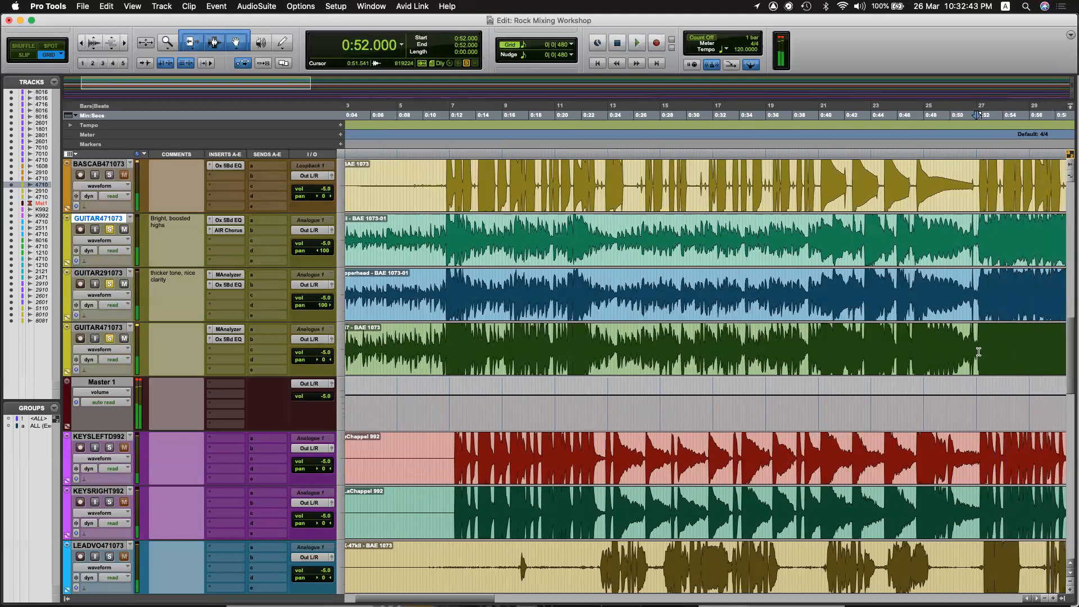
Lower the guitar room clip's gain to about -6.5 dB while checking it against the other guitars.
scroll(858, 381, left, 2)
drag(350, 371, 356, 371)
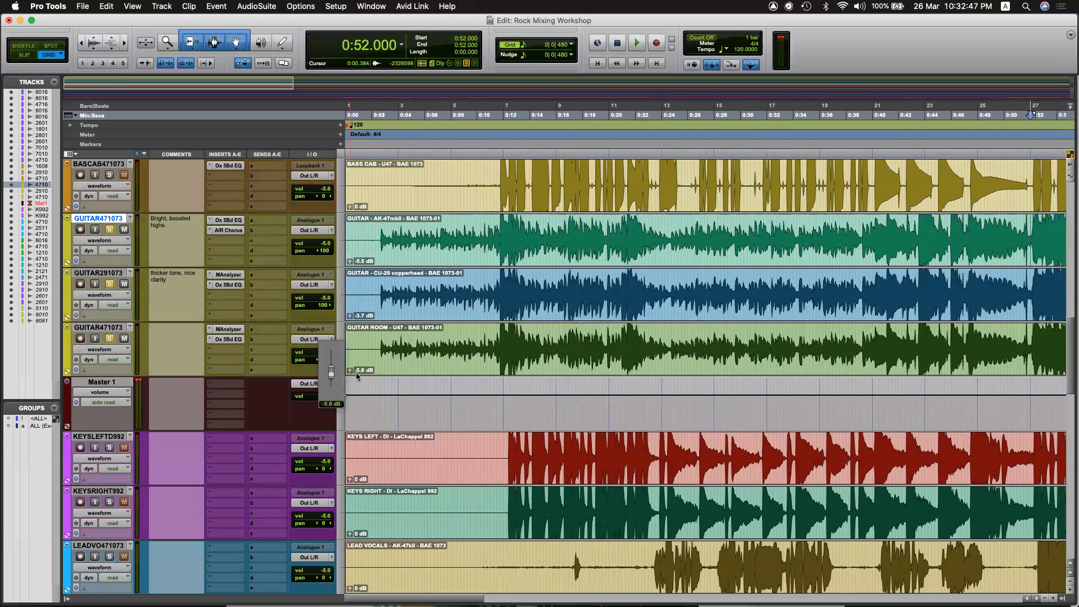
scroll(594, 373, right, 5)
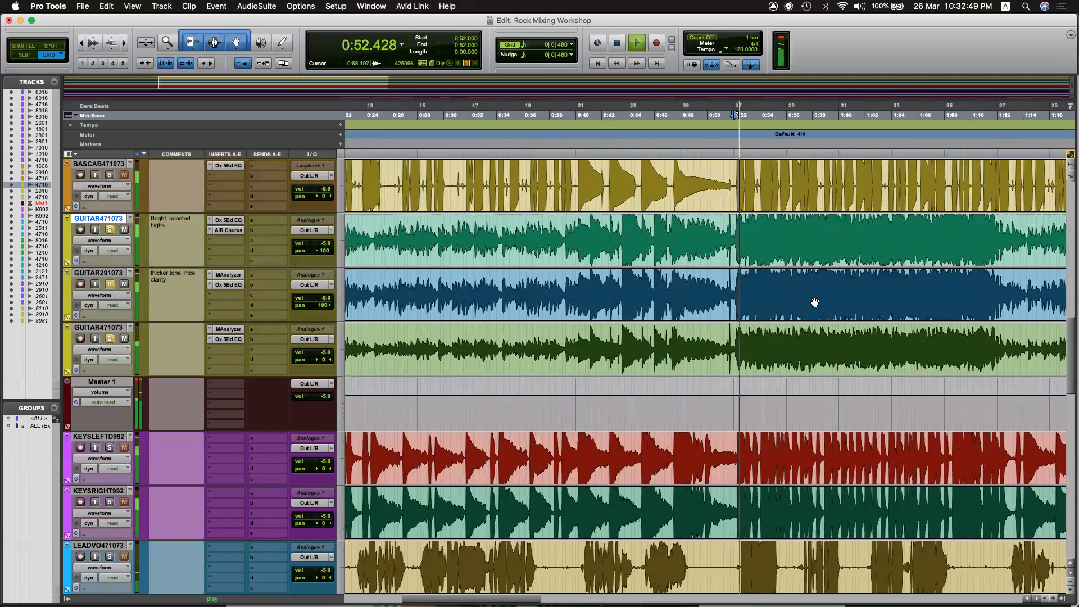
scroll(365, 367, left, 10)
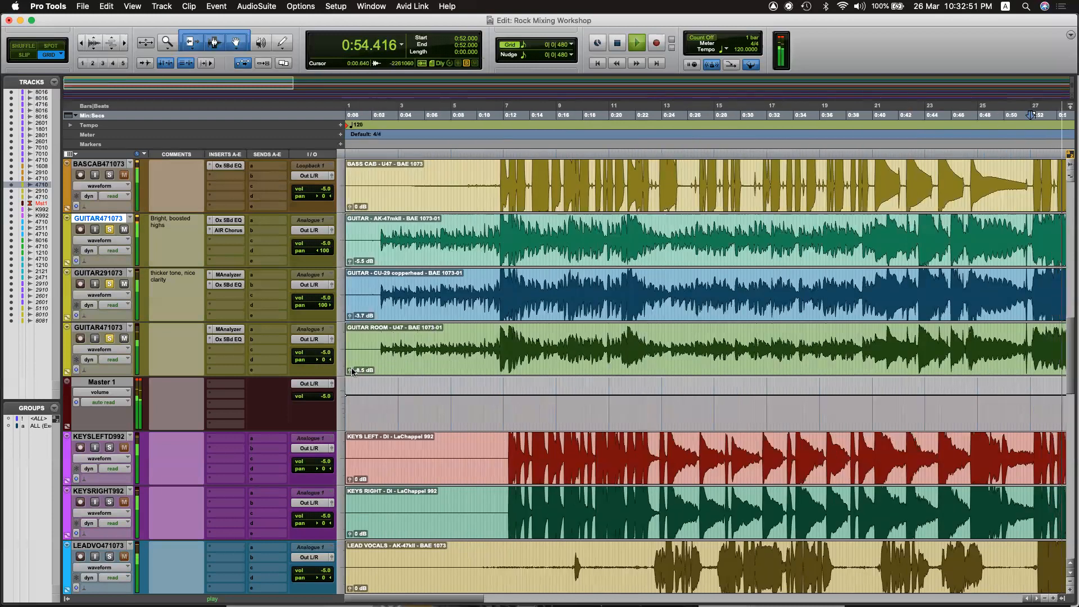
double_click(395, 346)
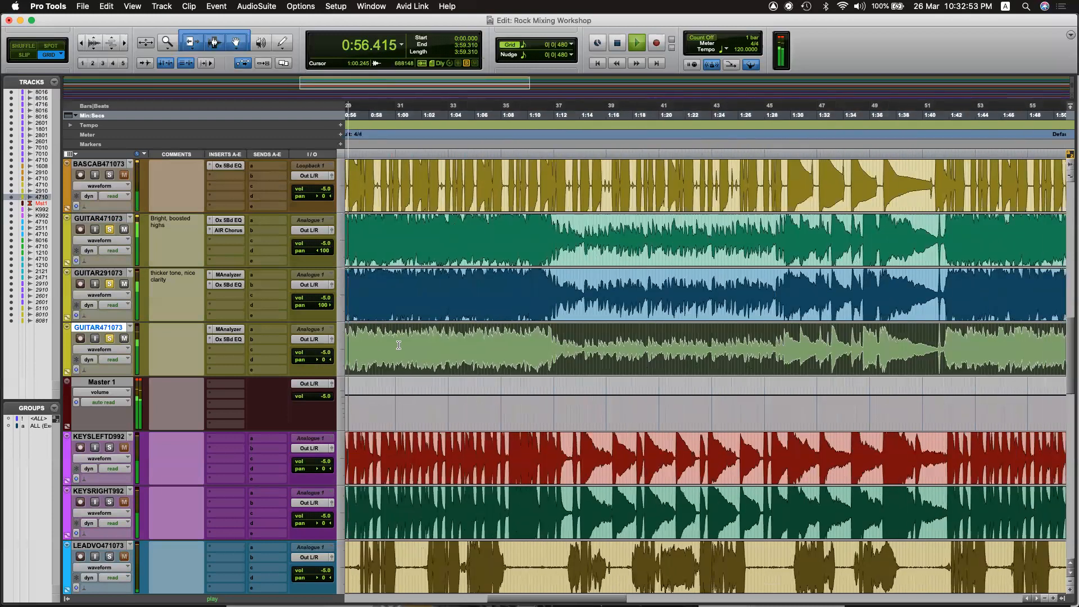
key(space)
click(349, 371)
drag(350, 369, 353, 358)
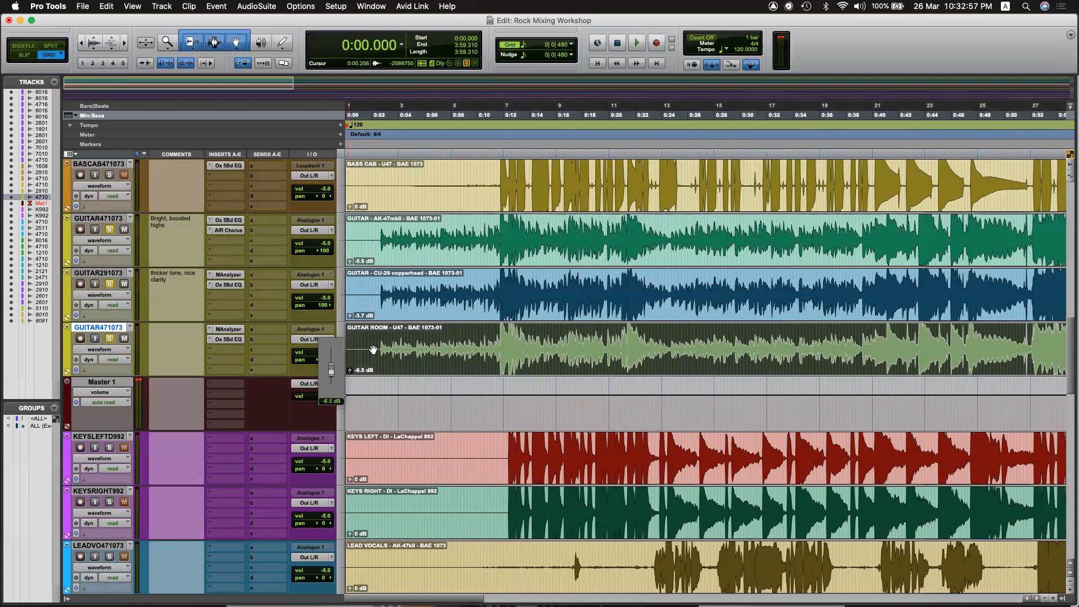
Audition the three soloed guitar tracks from 0:51.000 with the lowered room clip gain.
click(1017, 340)
key(space)
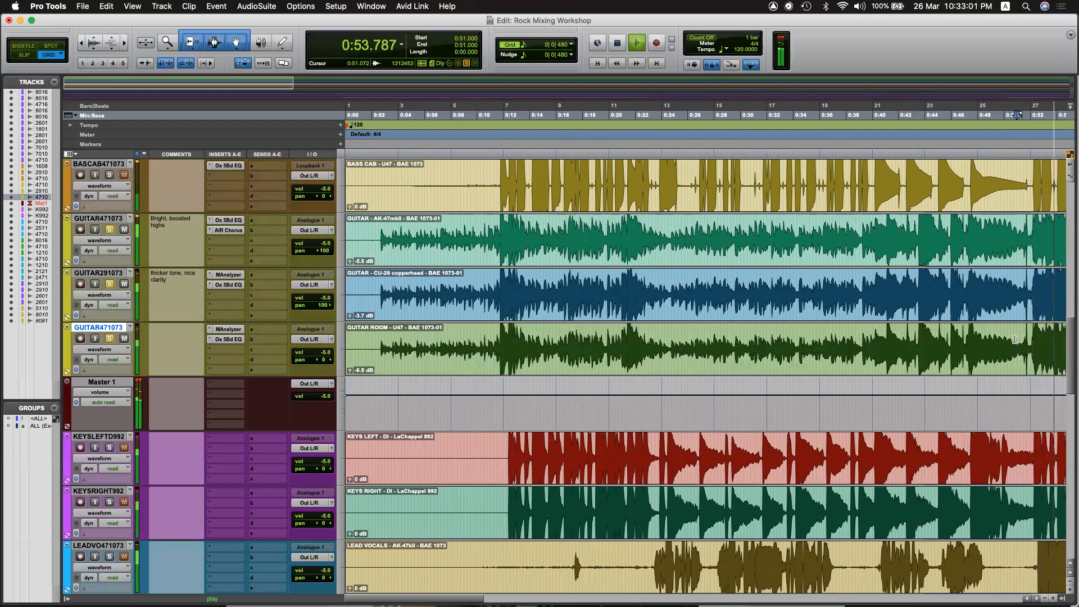
key(space)
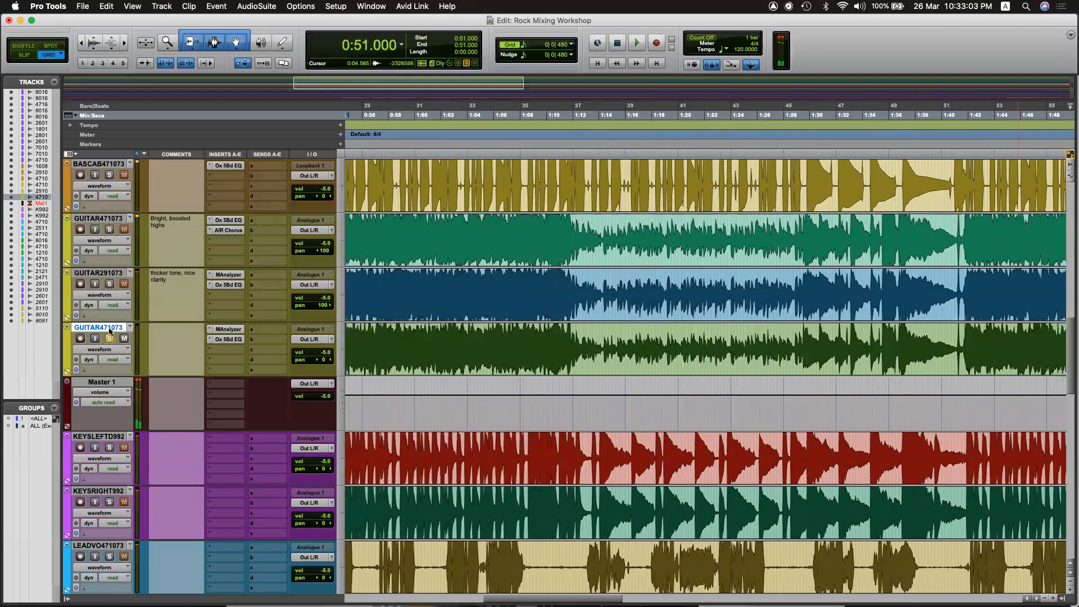
Clear the guitar solos and play the mix from 0:02.500 with all inserts on the three guitar tracks bypassed.
scroll(568, 313, left, 15)
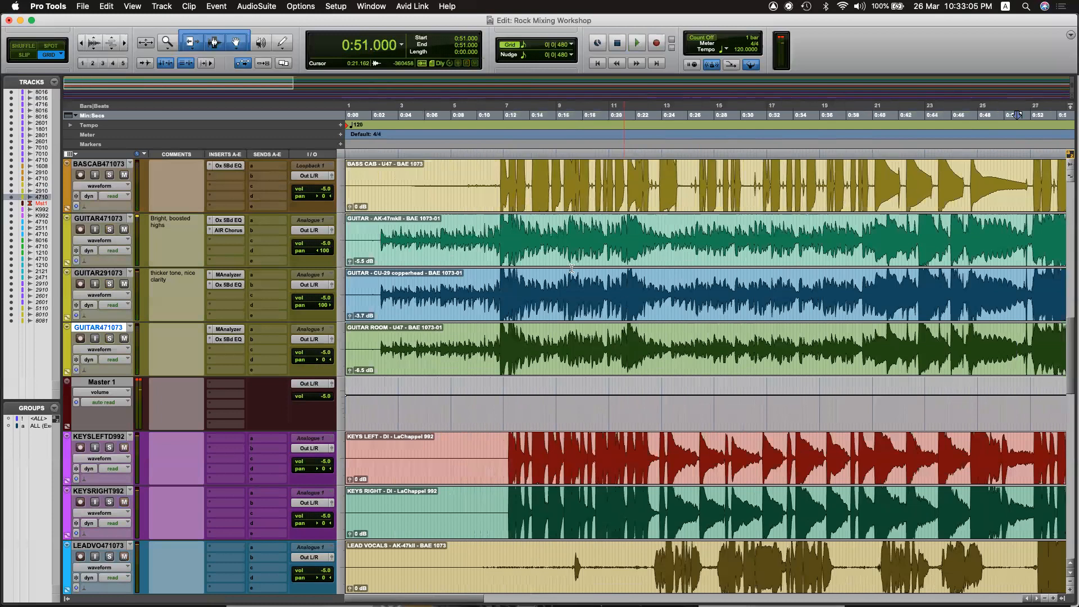
click(379, 229)
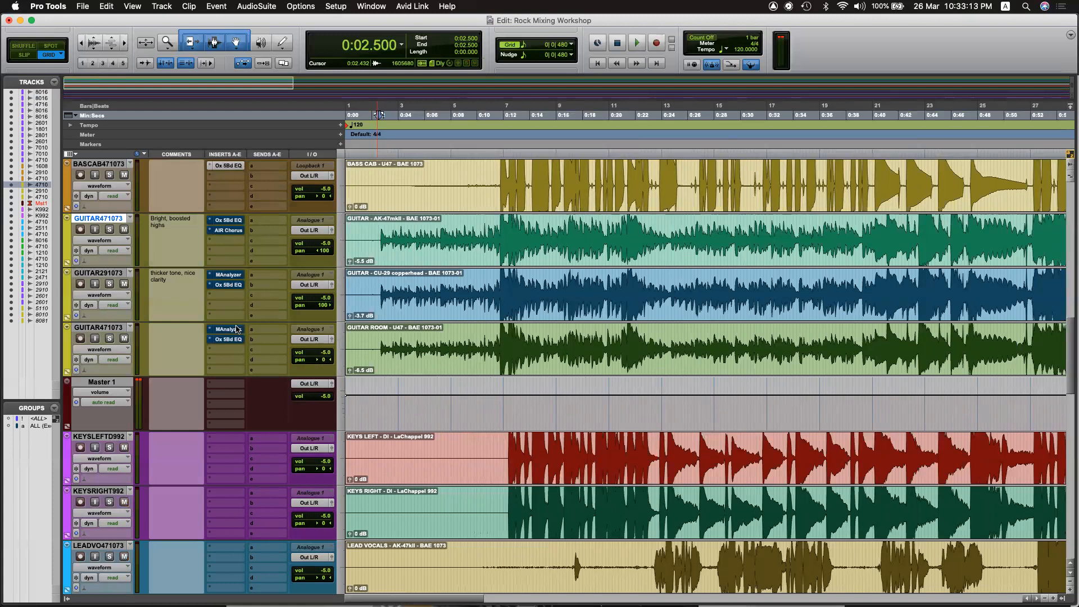
key(space)
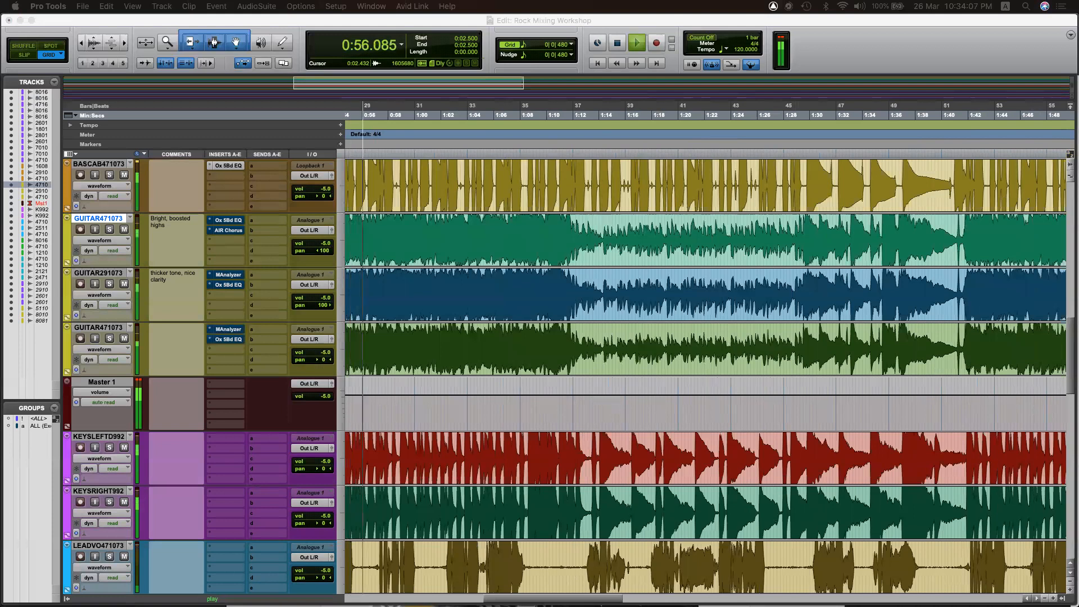
click(486, 467)
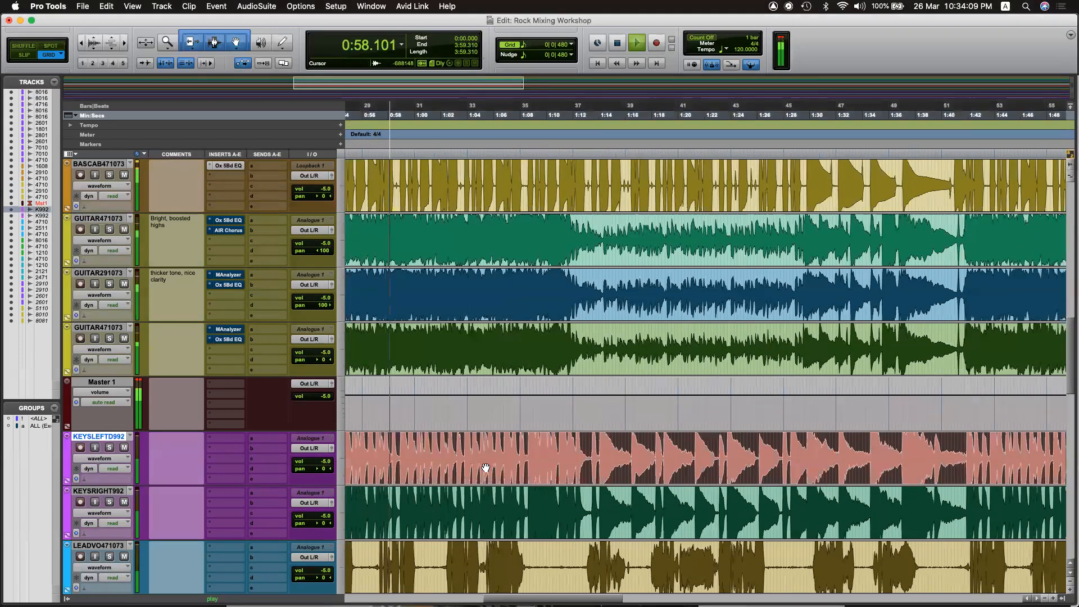
key(space)
key(Return)
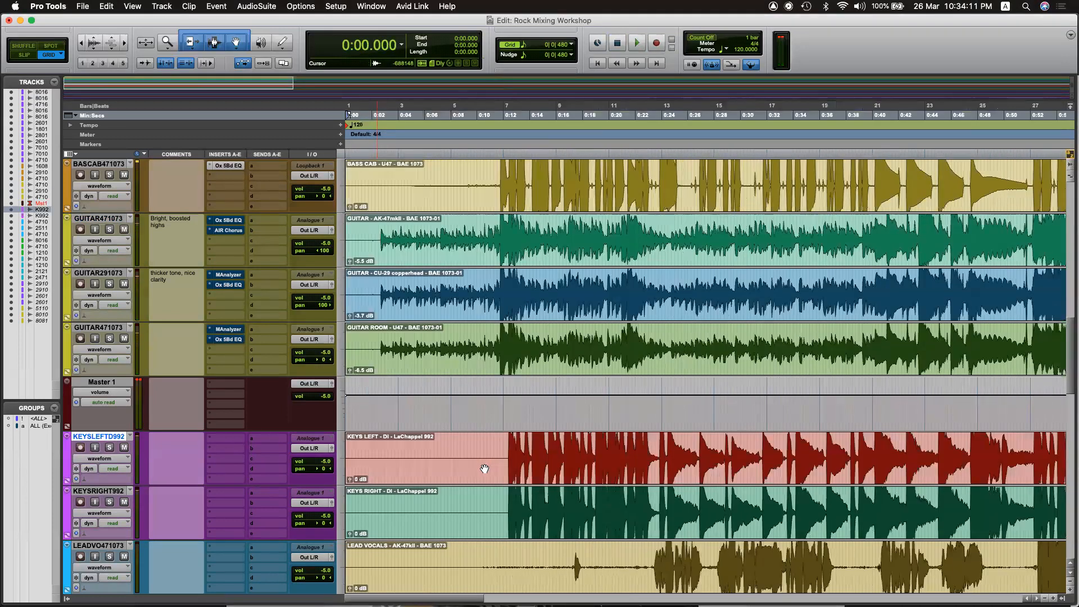
Re-enable the bypassed inserts on the three guitar tracks.
click(472, 290)
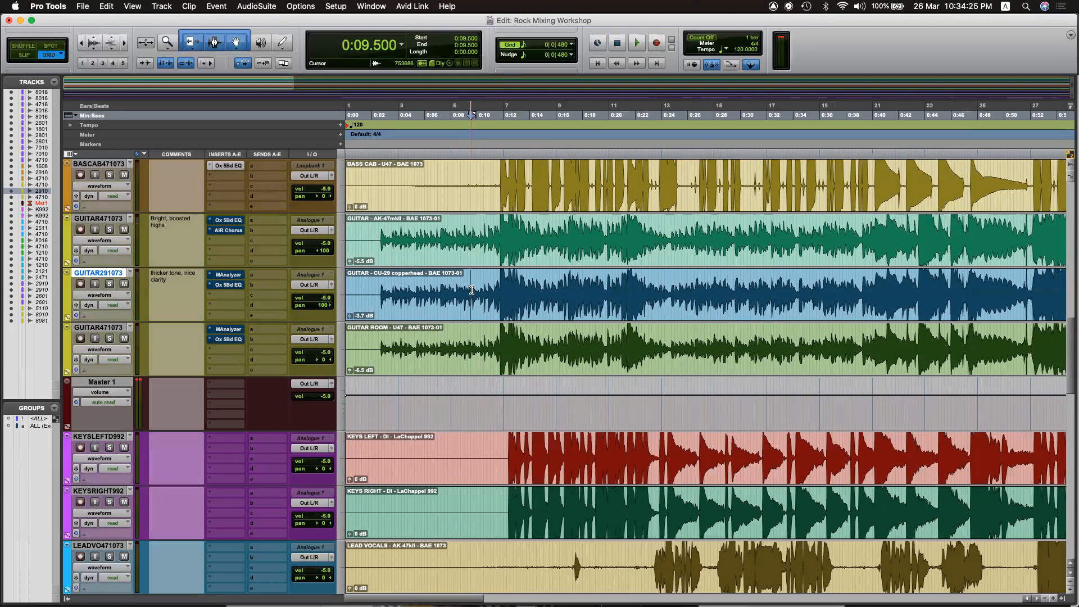
right_click(471, 289)
click(235, 223)
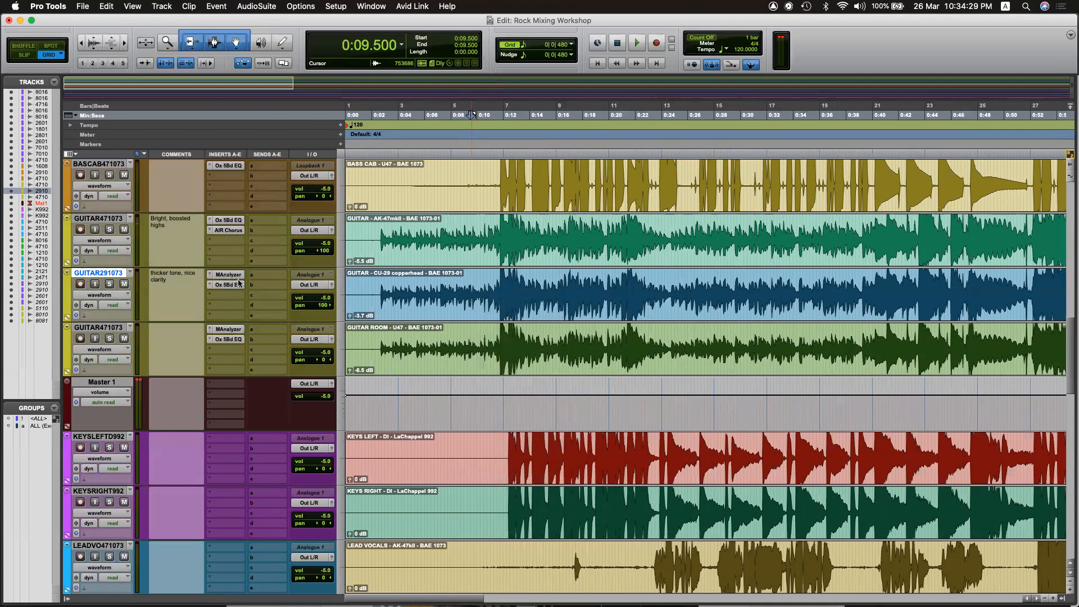
Remove MAnalyzer from the CU-29 guitar and guitar room tracks and move each track's Oxford EQ into the first insert slot.
click(213, 277)
click(249, 223)
click(225, 330)
click(253, 274)
click(231, 283)
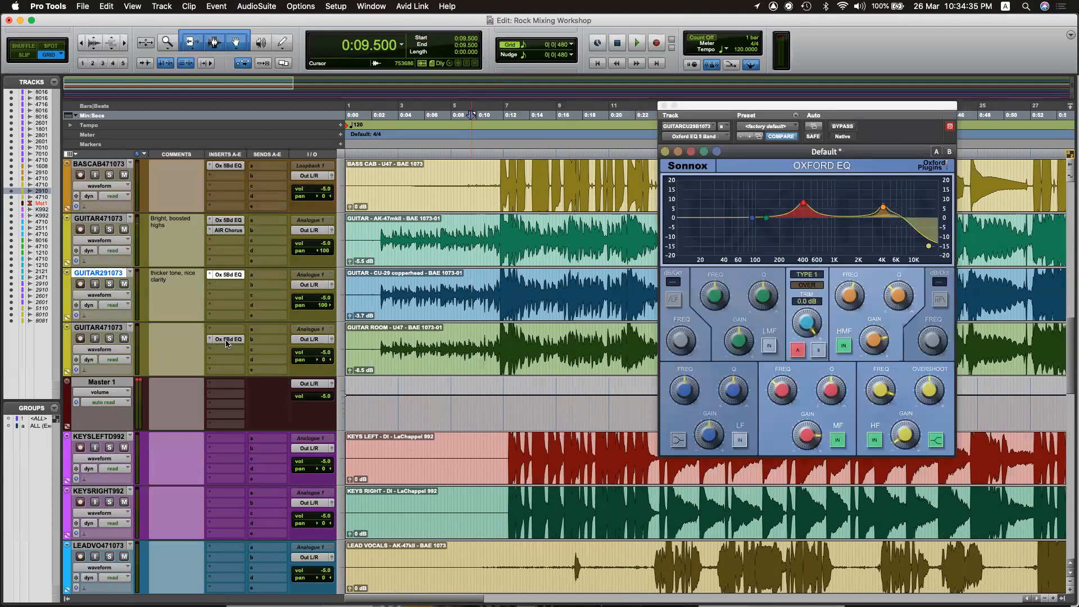
click(664, 106)
Play the mix from 0:02.500 with the guitar inserts active, and check the passages around 1:06.750 and 1:13.250.
key(space)
key(space)
click(376, 232)
key(space)
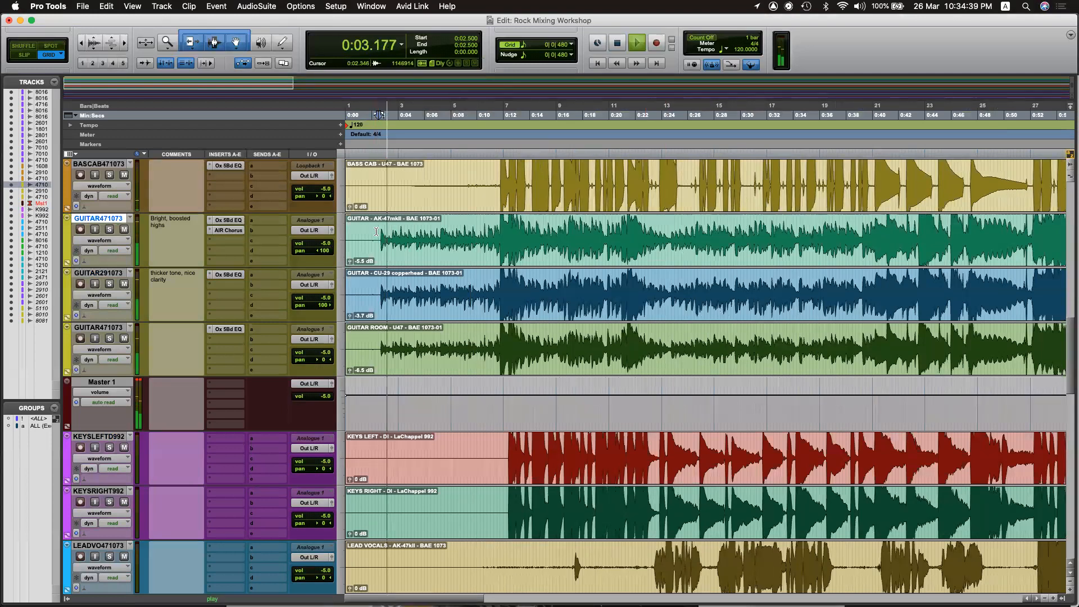
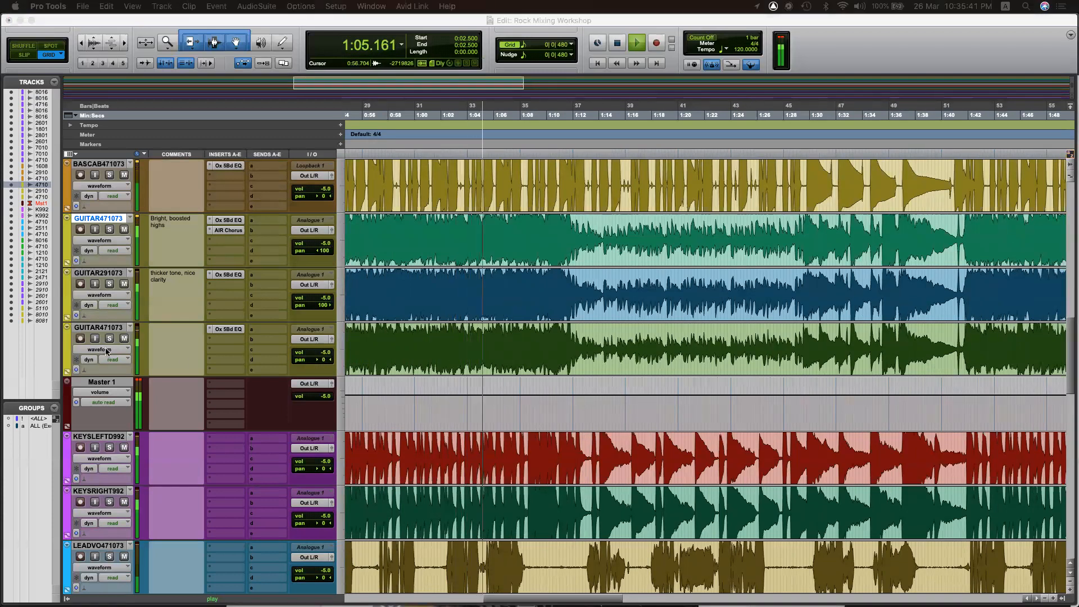
click(502, 345)
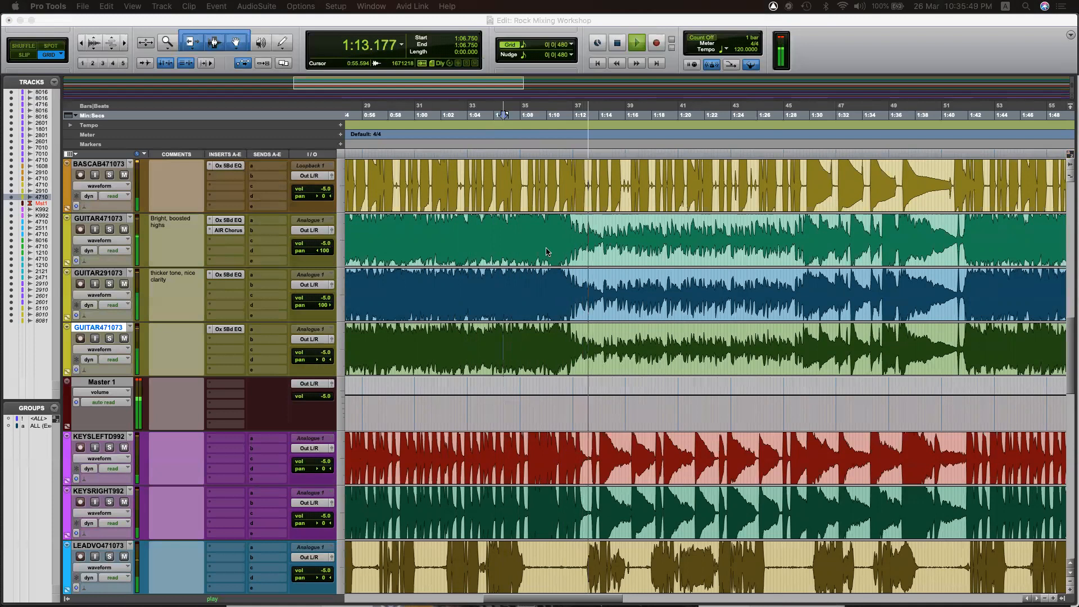
click(587, 229)
key(space)
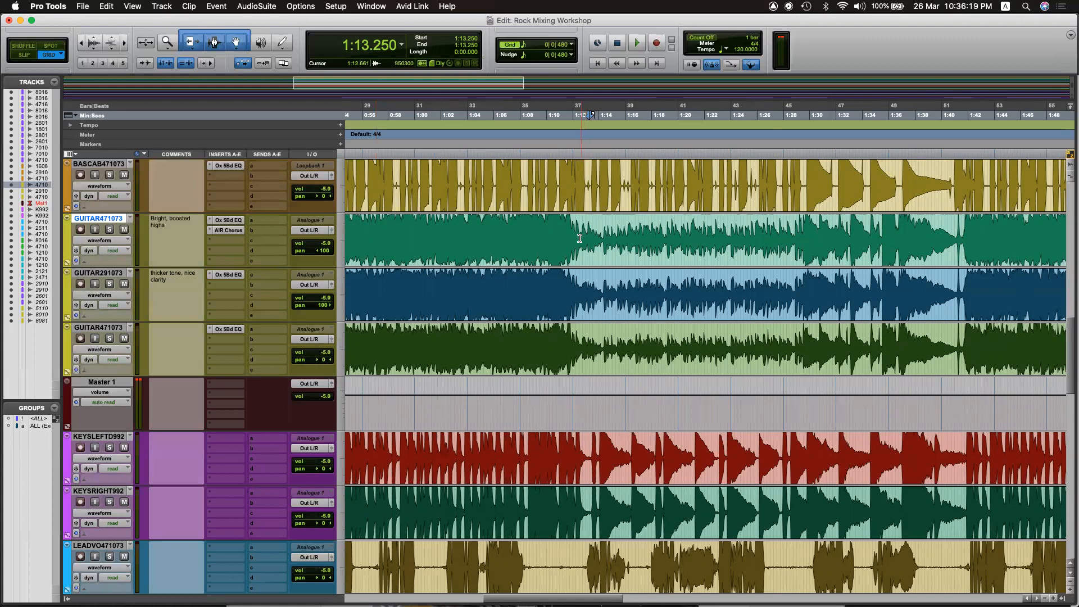
Return to the start of the song and place the playback cursor at 0:02.500 on the AK-47 guitar track.
key(space)
scroll(578, 239, left, 10)
key(space)
scroll(712, 254, left, 10)
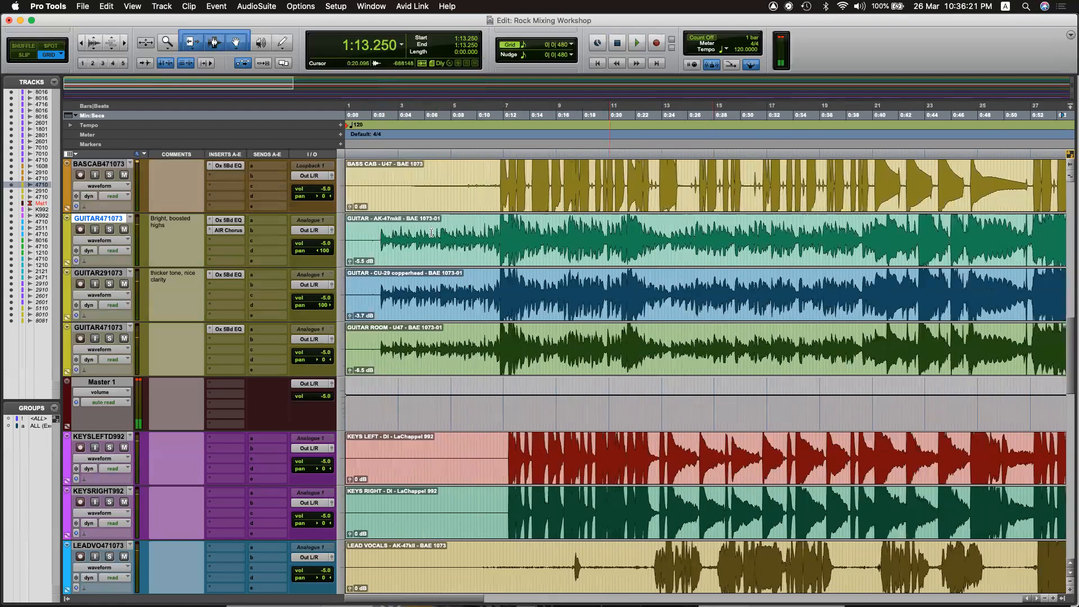
click(380, 230)
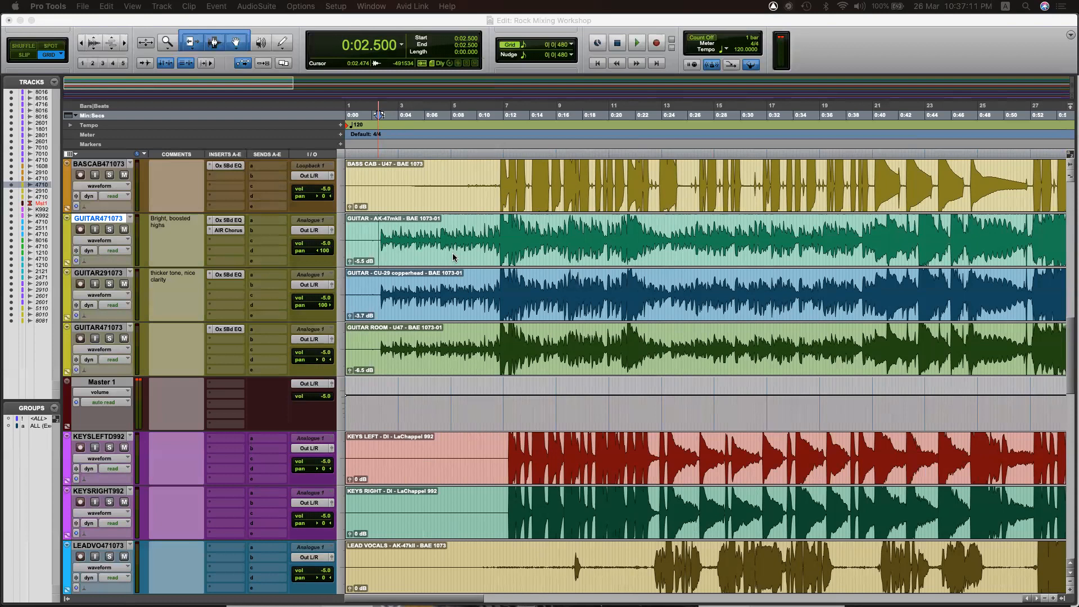
Look over the keys, lead vocal and chorus vocal tracks below the guitars.
scroll(453, 253, down, 3)
scroll(454, 252, down, 2)
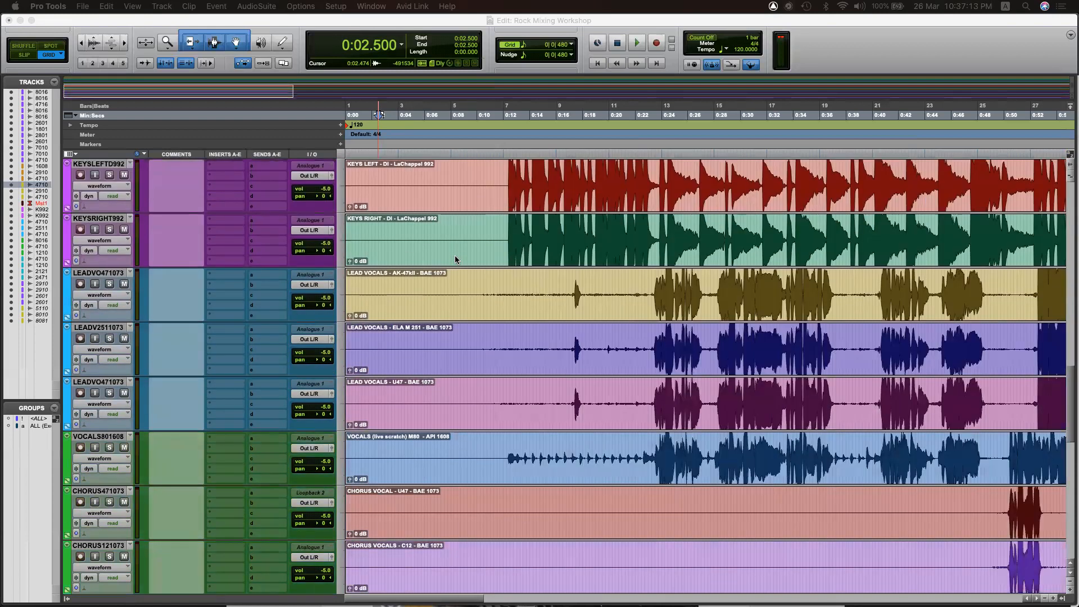
scroll(454, 255, up, 5)
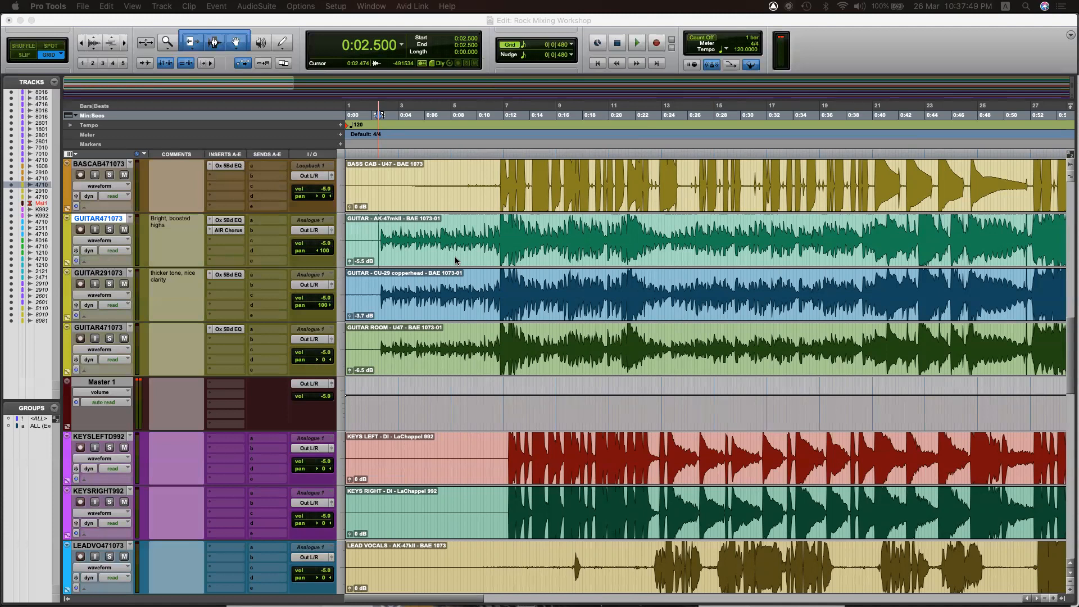
Place the playback cursor at 0:02.500 on the CU-29 guitar track and inspect the curve of its Oxford EQ.
click(380, 236)
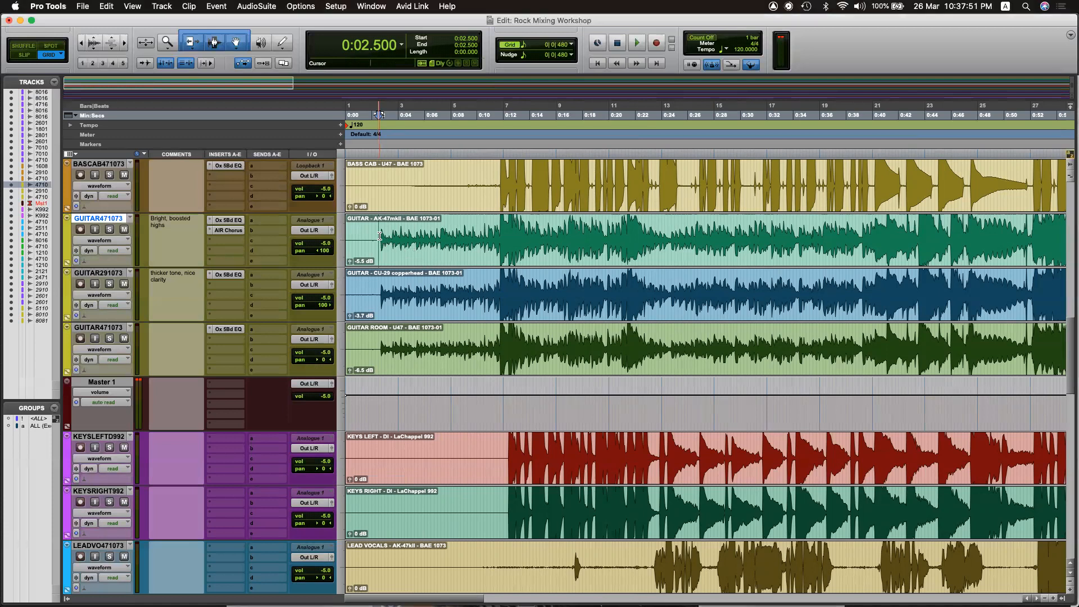
click(376, 300)
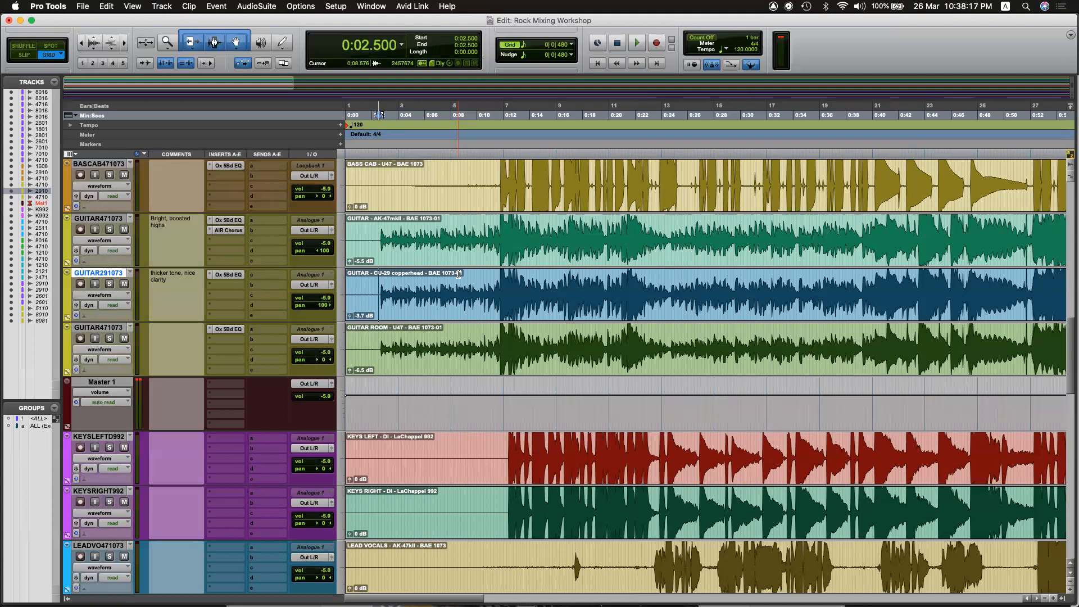
click(228, 275)
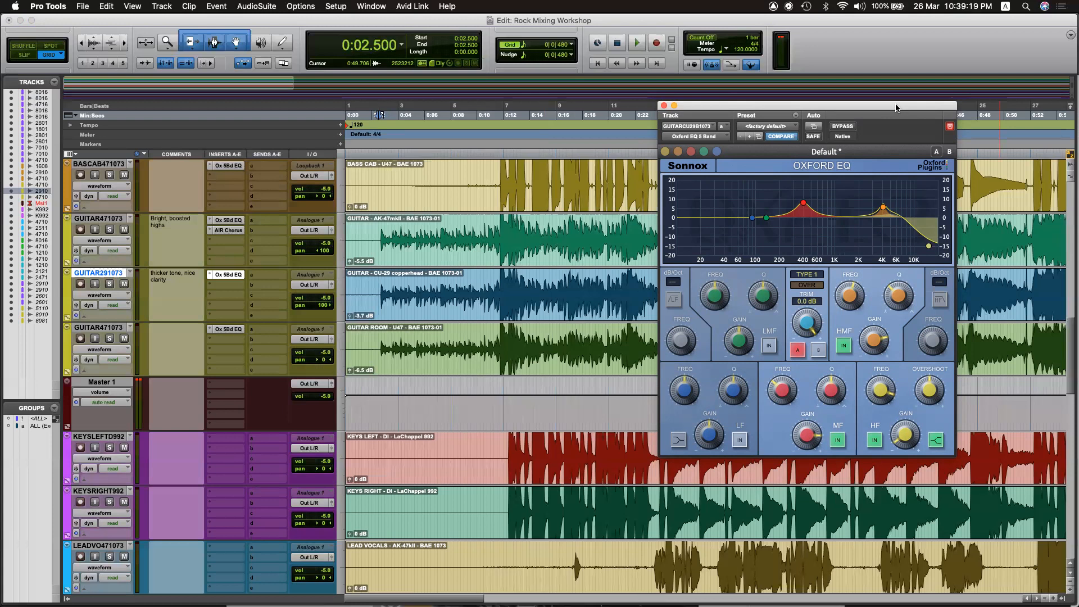
click(662, 105)
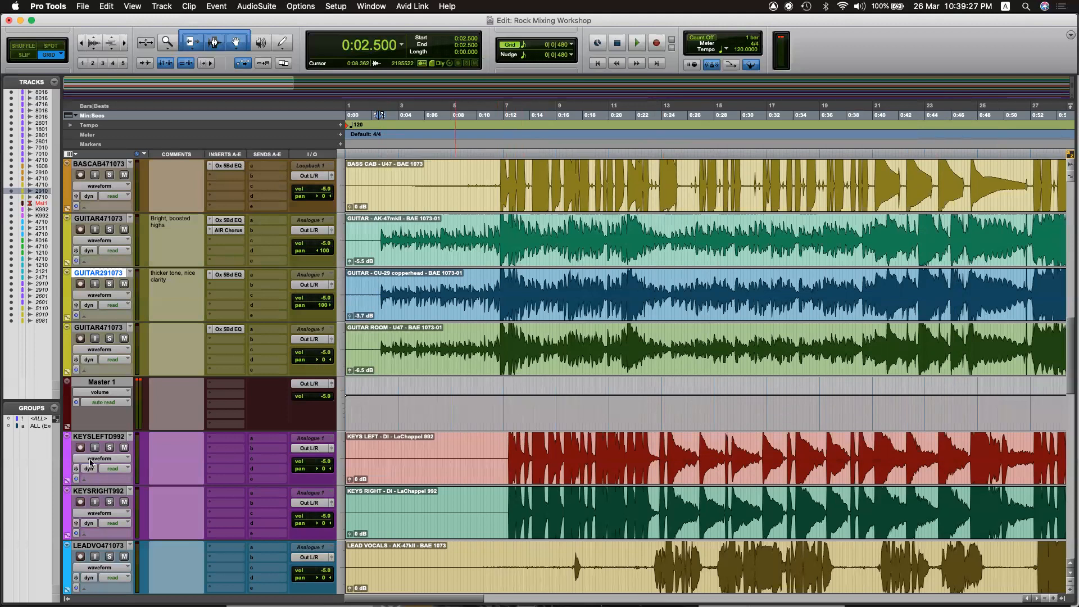
Solo the KEYS LEFT and KEYS RIGHT tracks and play them from 0:12.250.
click(109, 448)
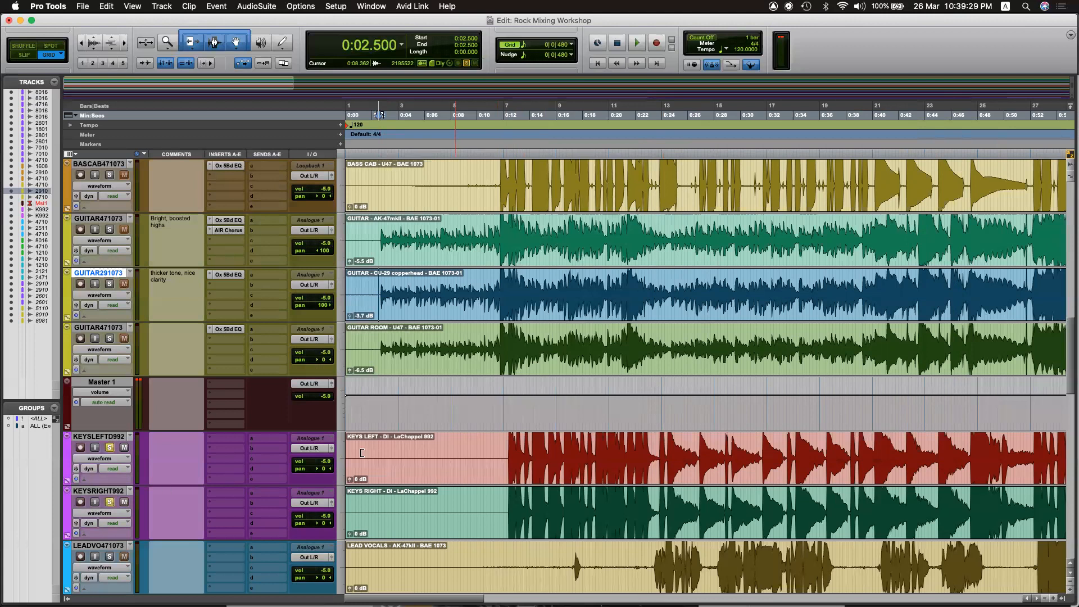
click(509, 442)
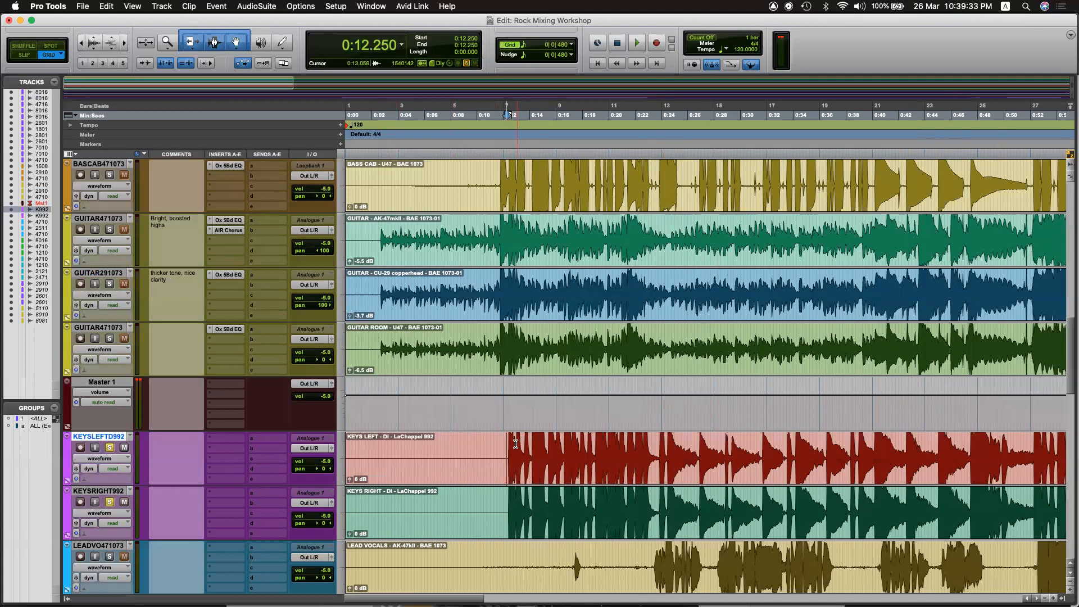
key(space)
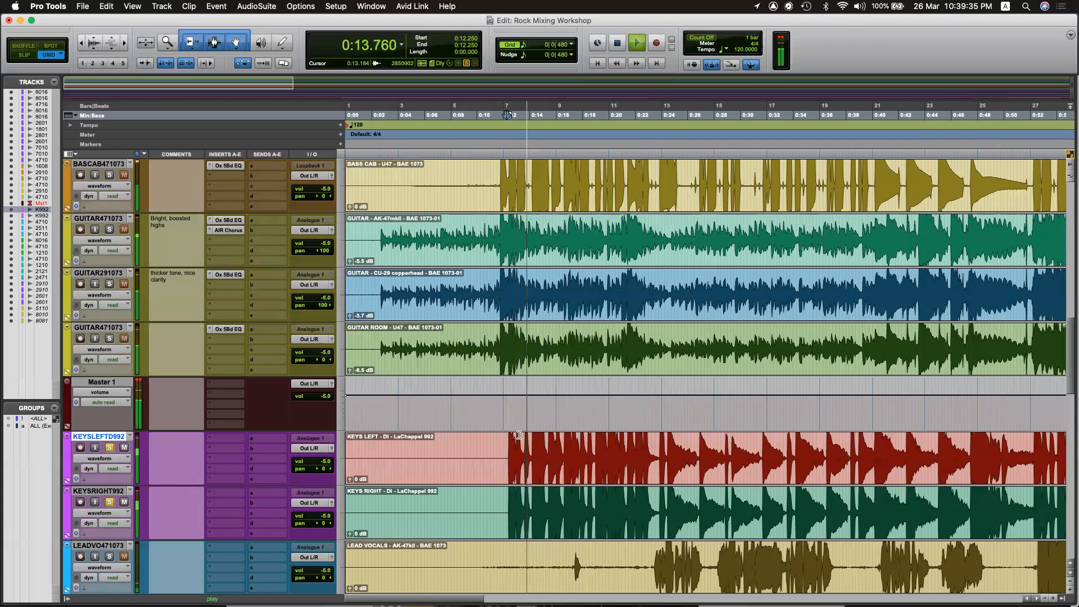
click(109, 449)
click(109, 448)
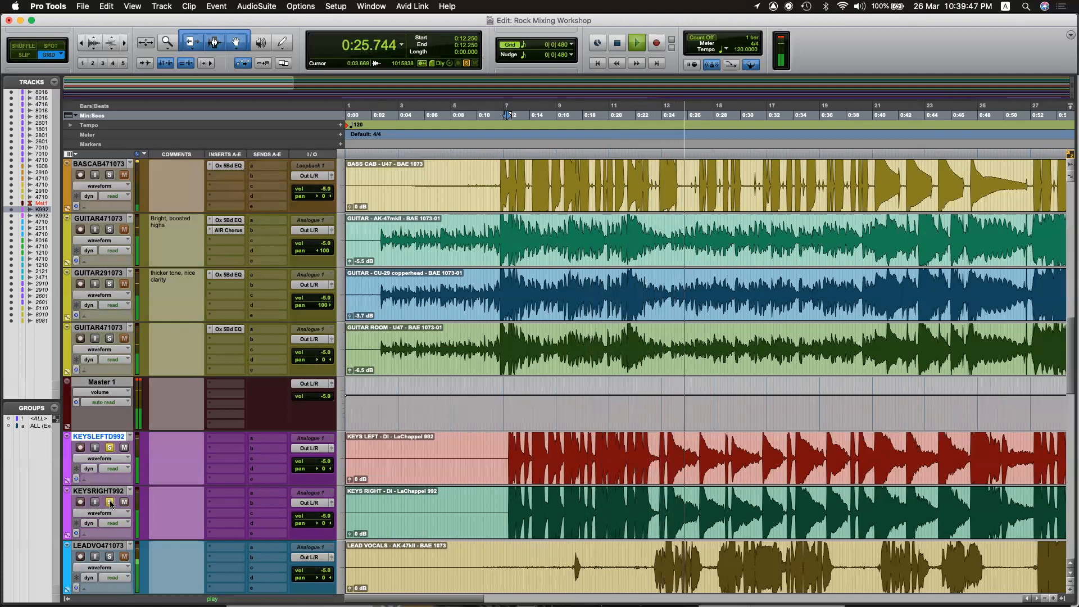
Replay the opening of the two soloed keys tracks from 0:12.250 with a closer view of the waveforms.
click(508, 444)
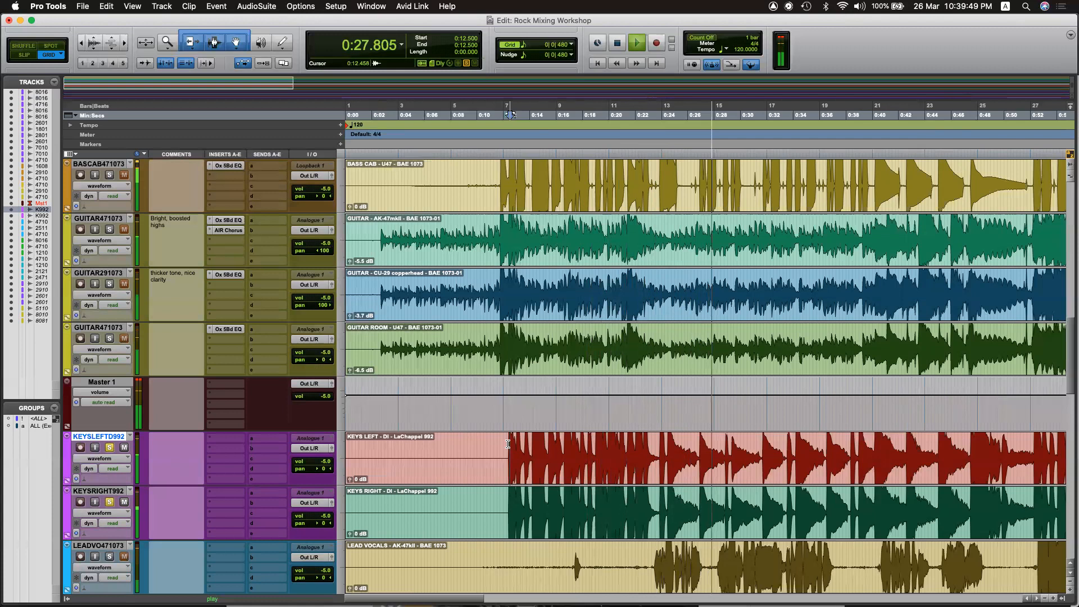
key(space)
click(510, 458)
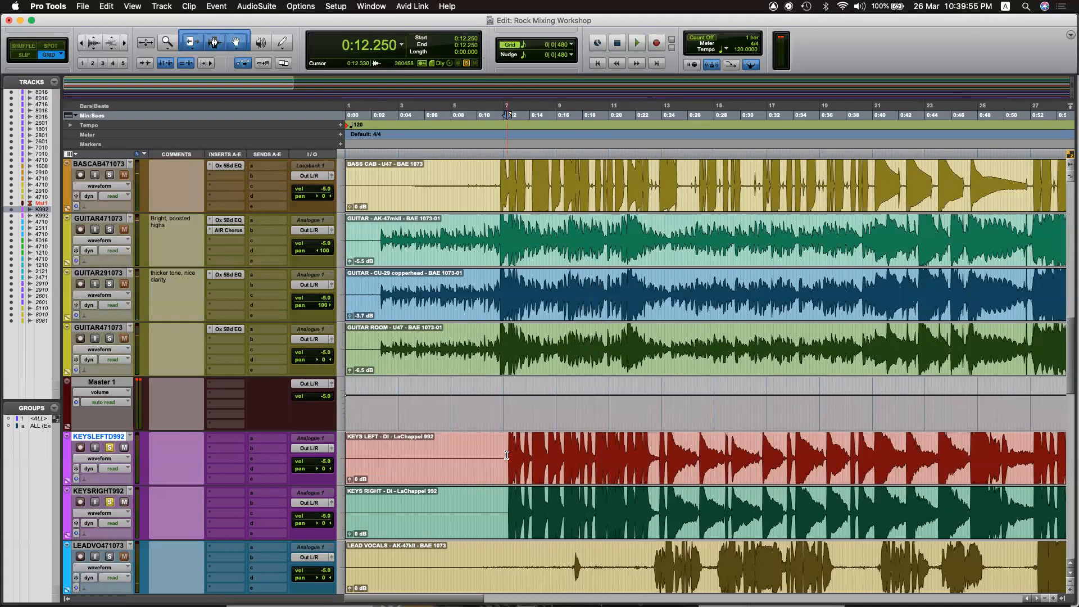
key(space)
key(ctrl+])
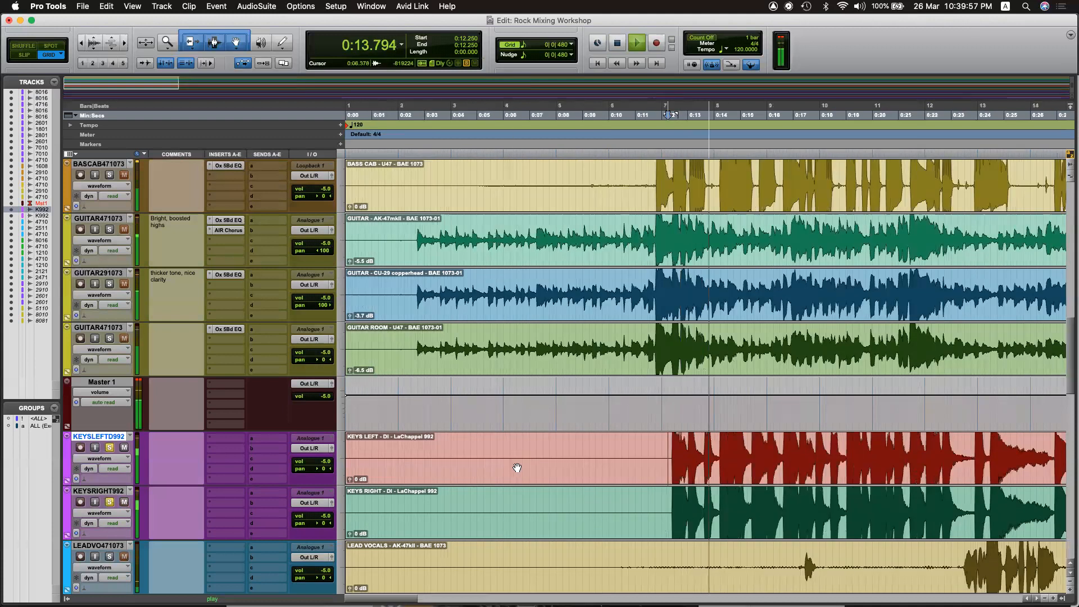
key(space)
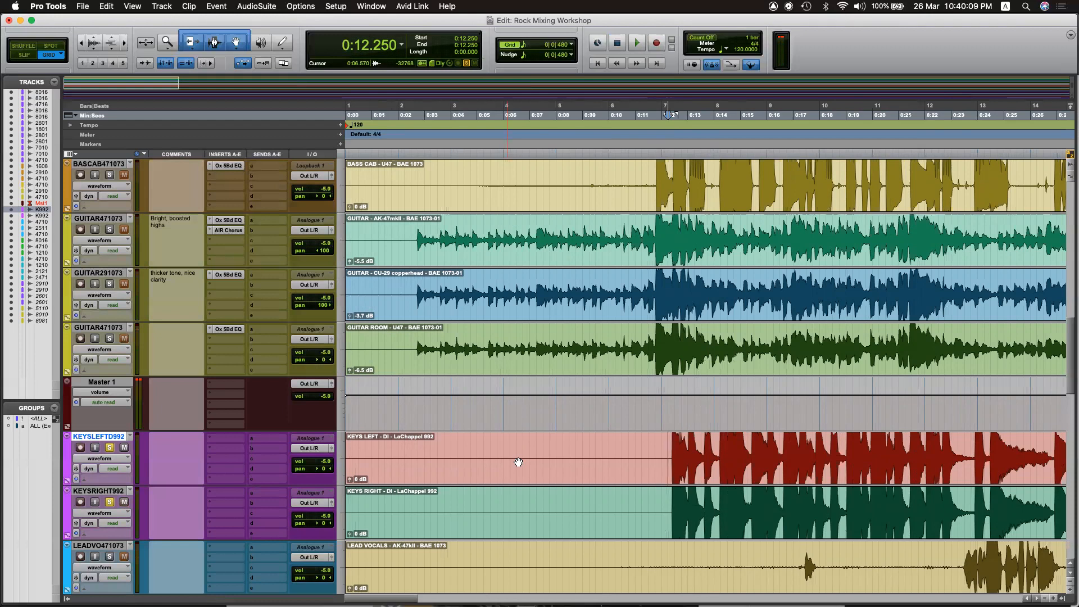
key(space)
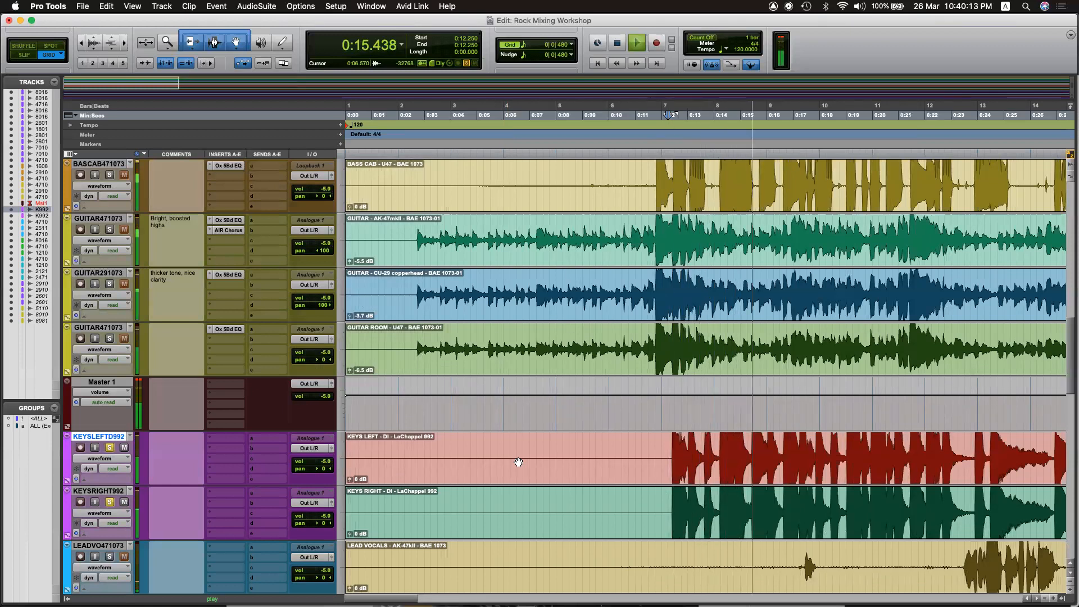
key(space)
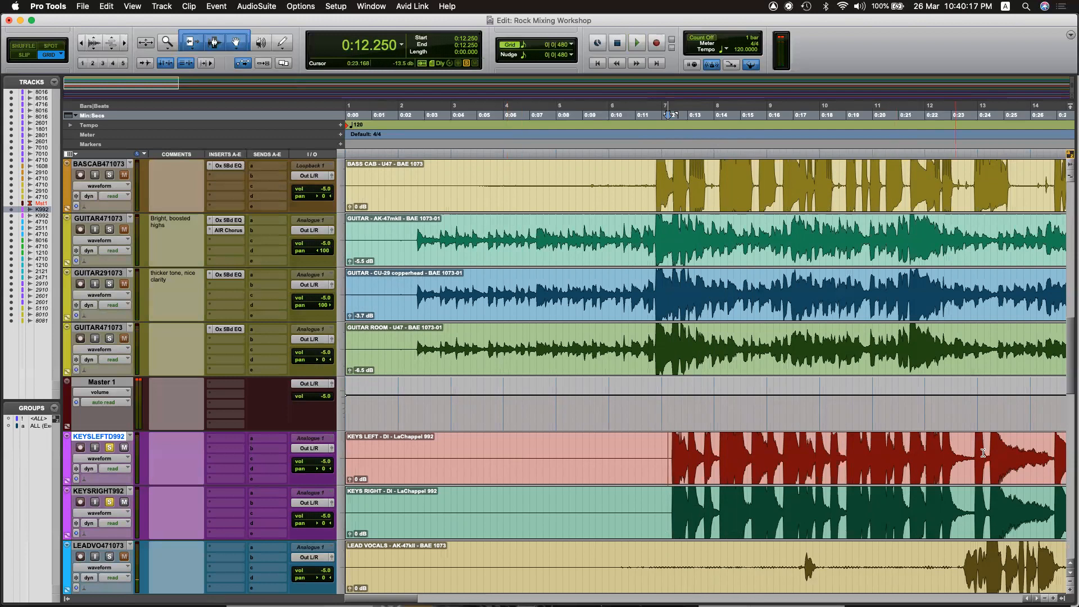
Play the soloed keys from 0:24.250 and follow their waveforms through the section up to about 0:53.
key(space)
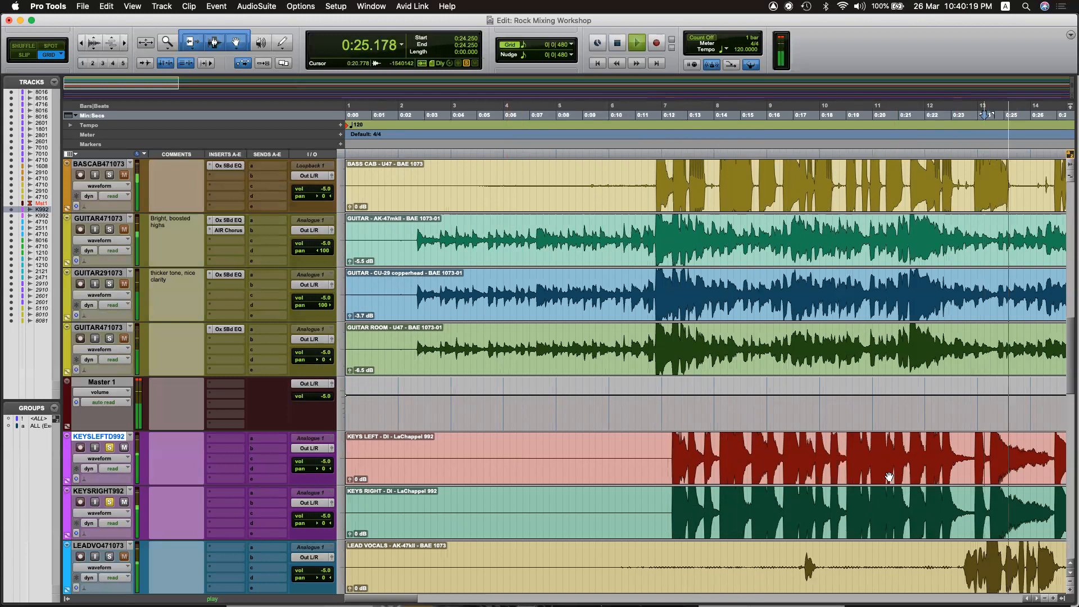
key(super+bracketleft)
key(super+bracketleft)
key(super+bracketright)
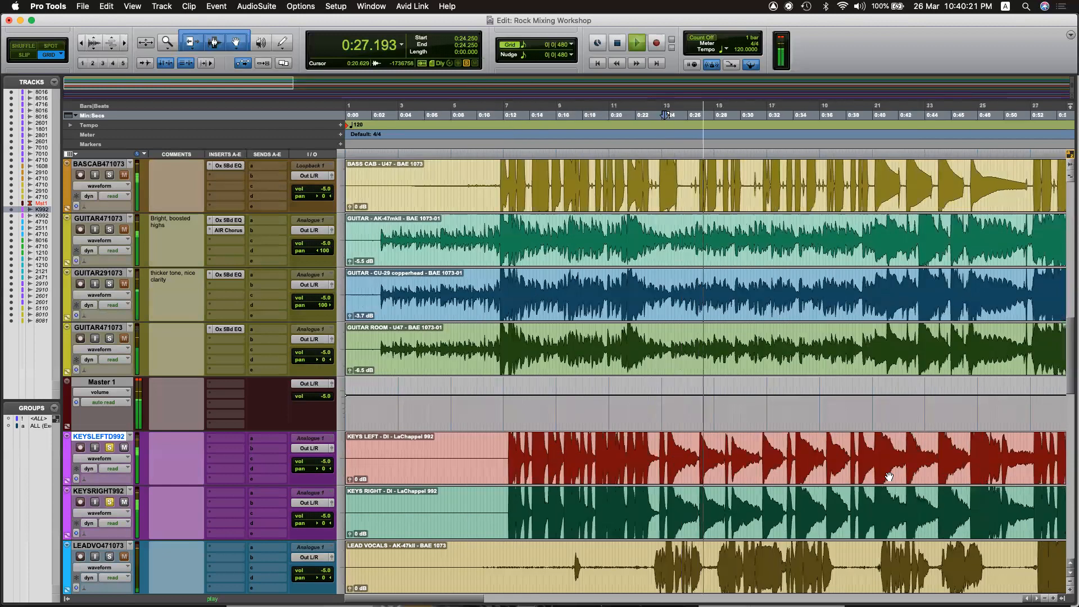
key(r)
key(r)
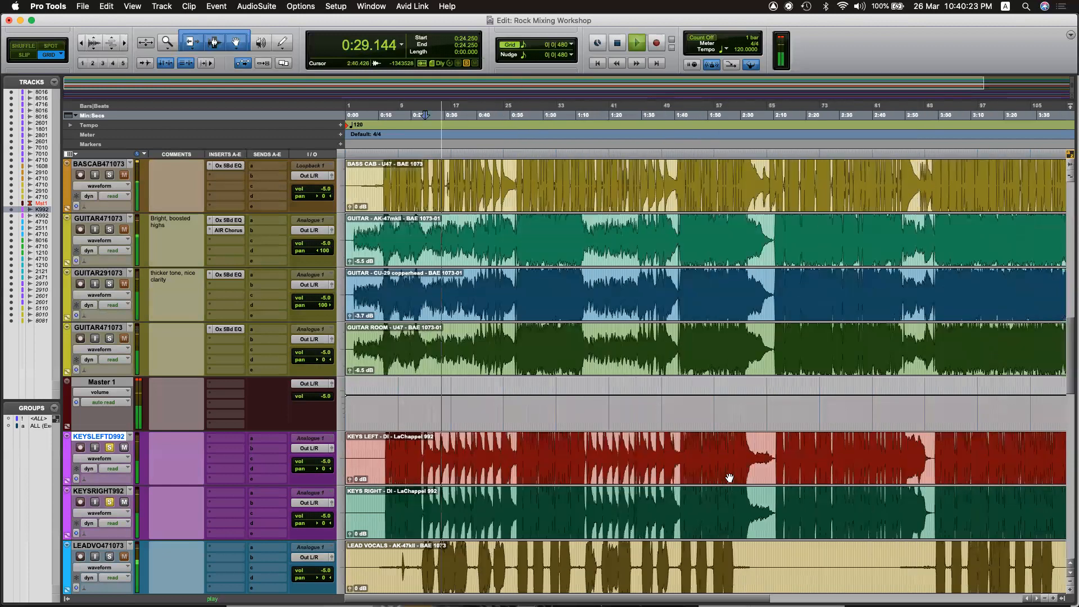
key(t)
key(t)
scroll(753, 474, right, 2)
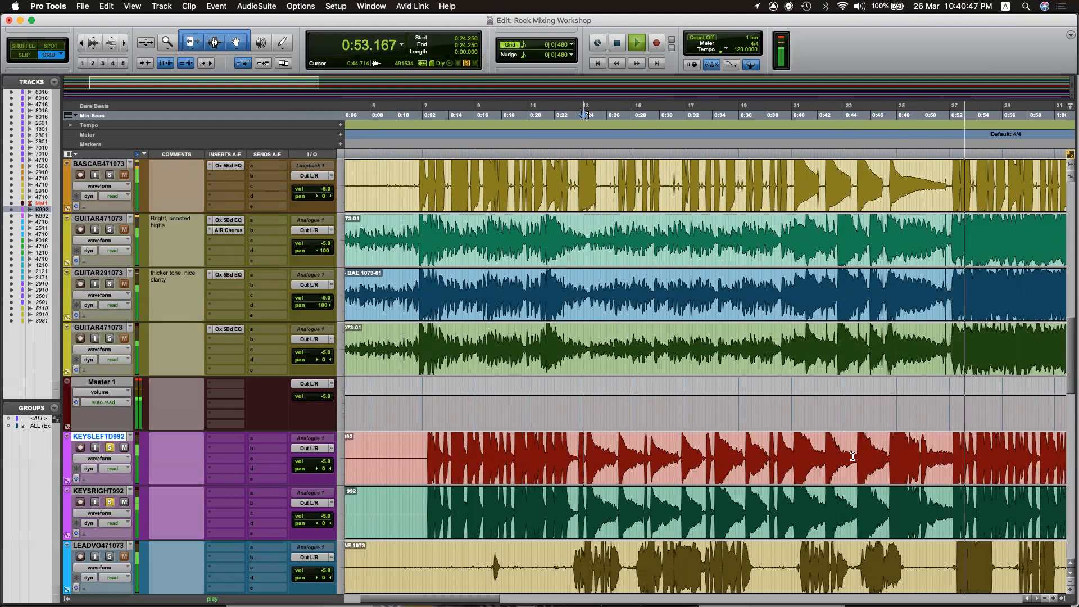
Compare the left and right keys by soloing each in turn from 0:12.250, and leave only KEYS LEFT soloed.
key(space)
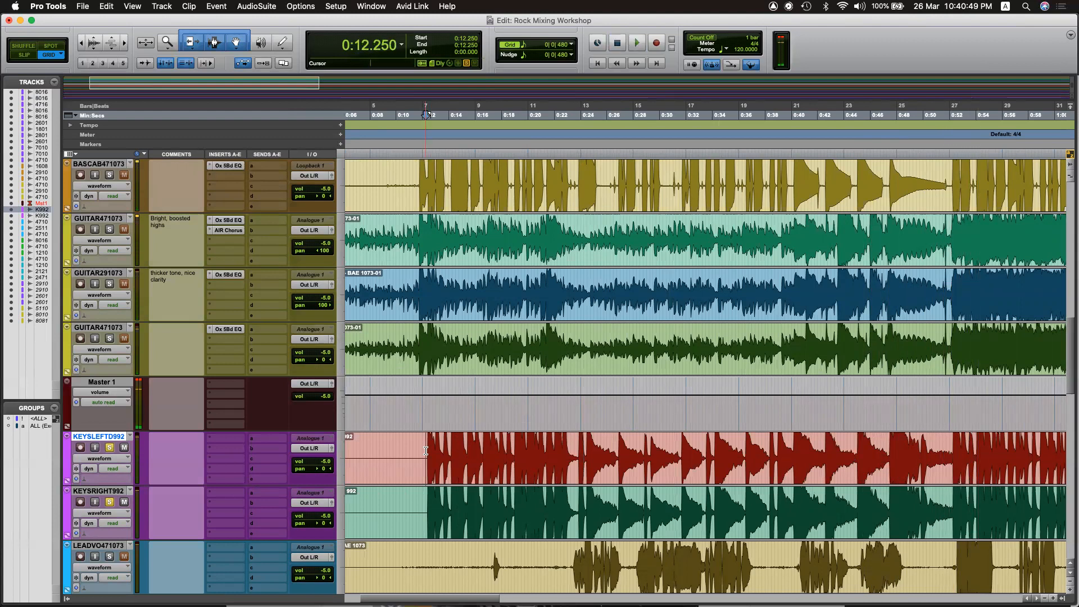
click(239, 443)
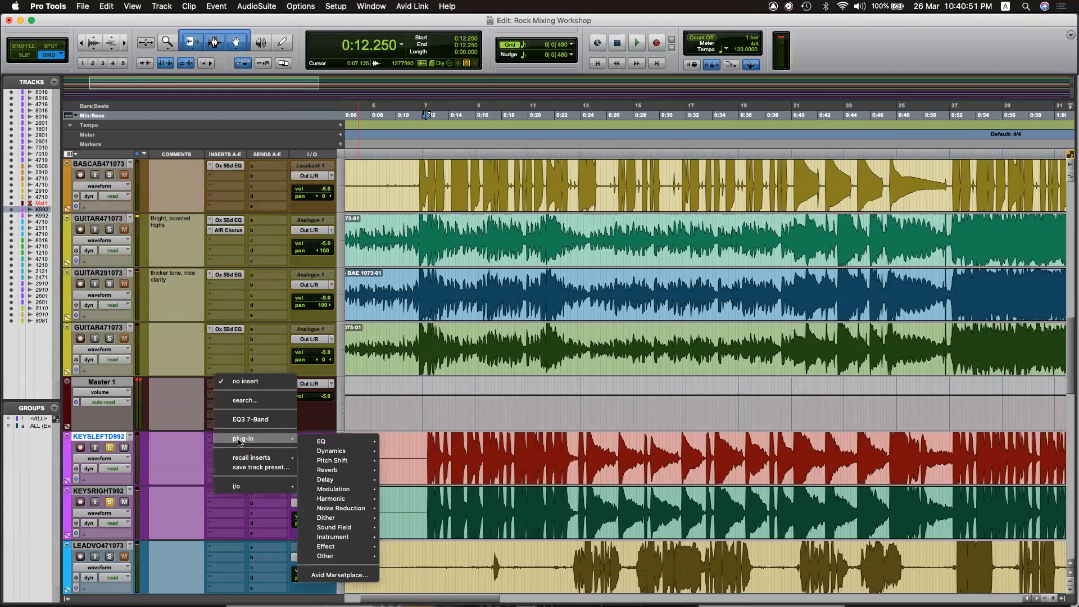
click(292, 459)
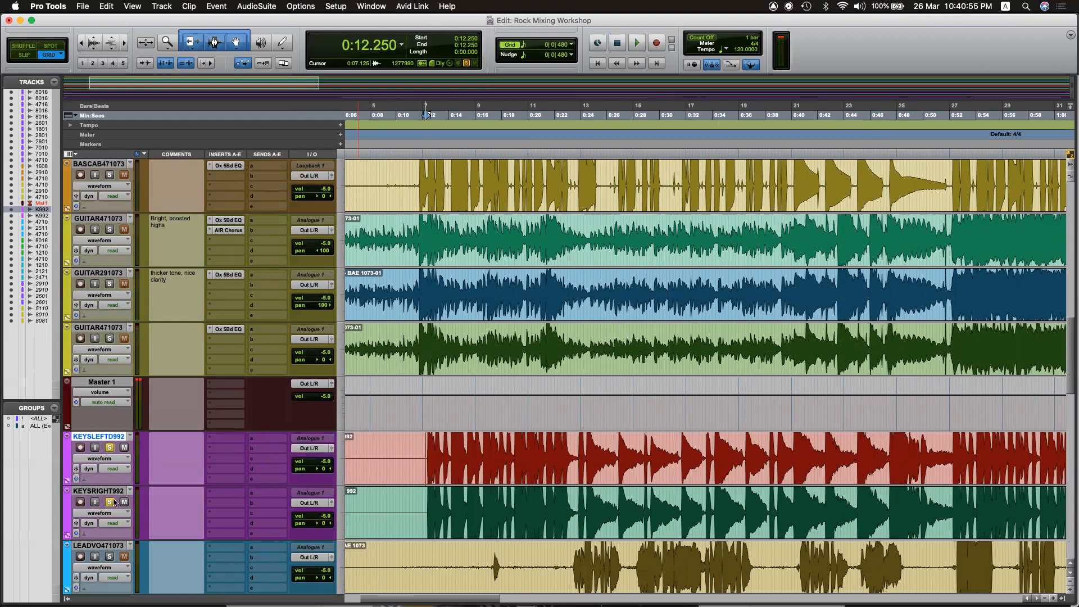
key(space)
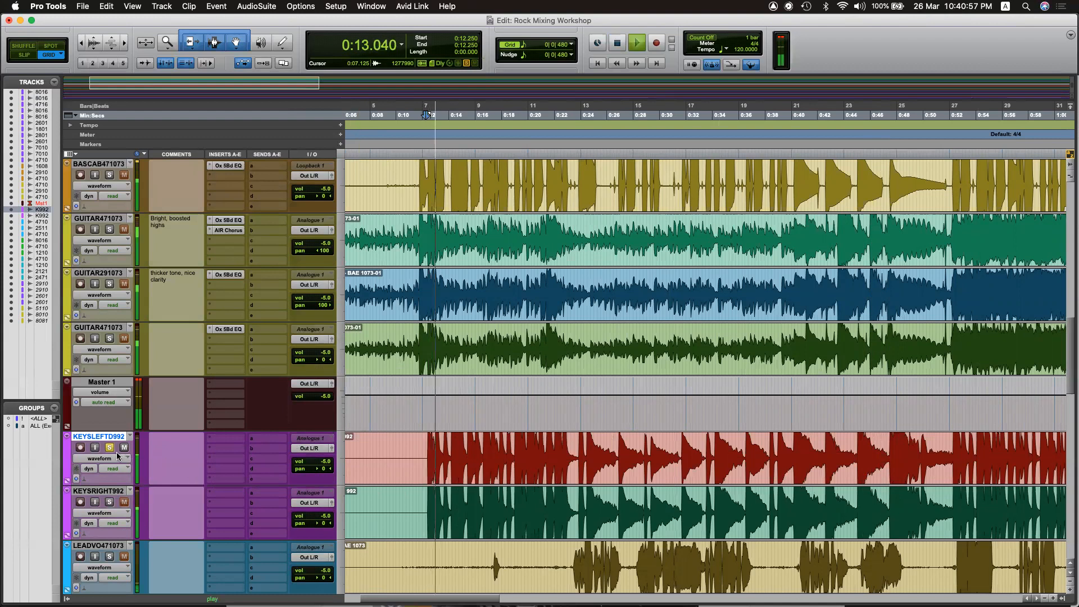
key(space)
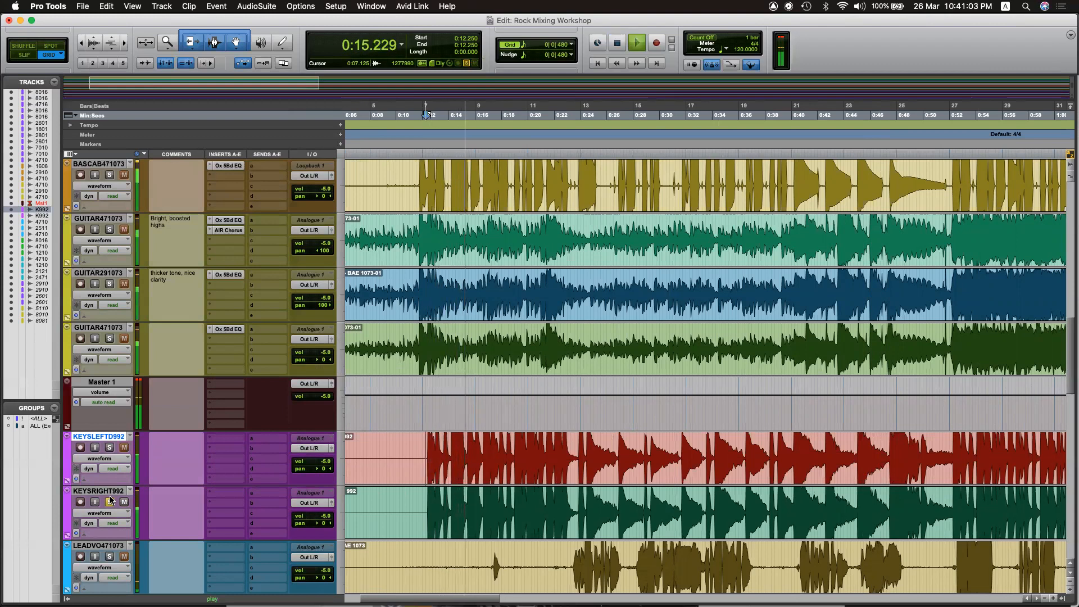
key(space)
click(110, 449)
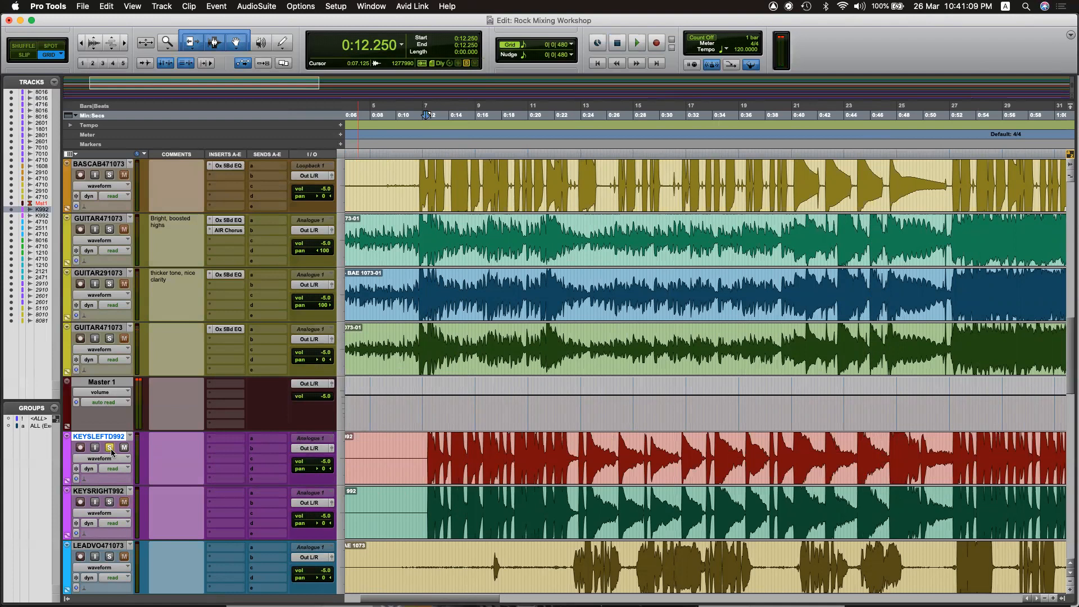
key(space)
key(space)
drag(426, 446, 773, 462)
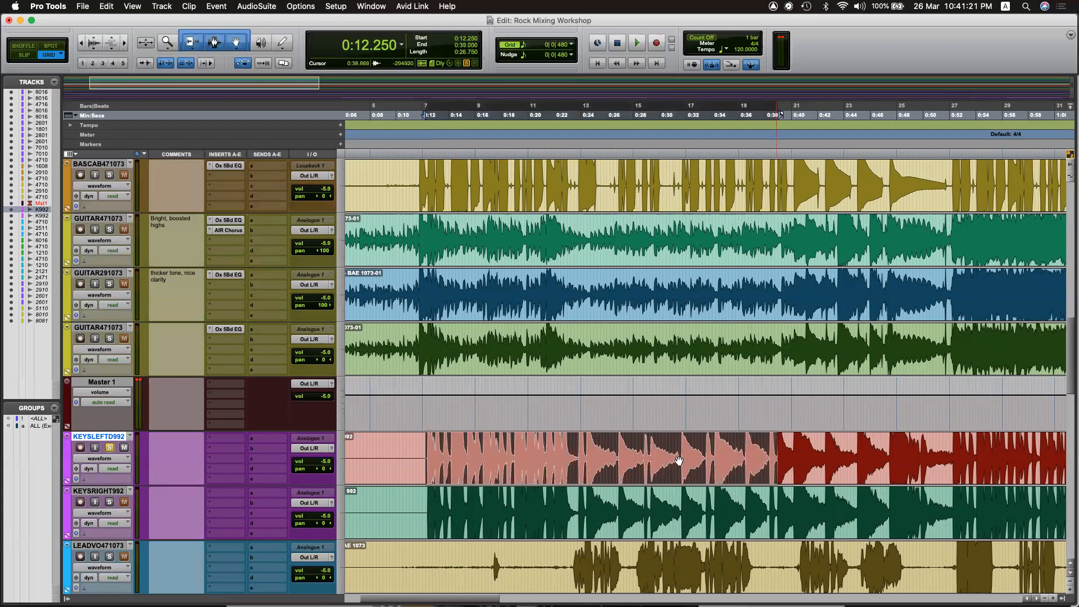
drag(420, 447, 958, 456)
click(428, 443)
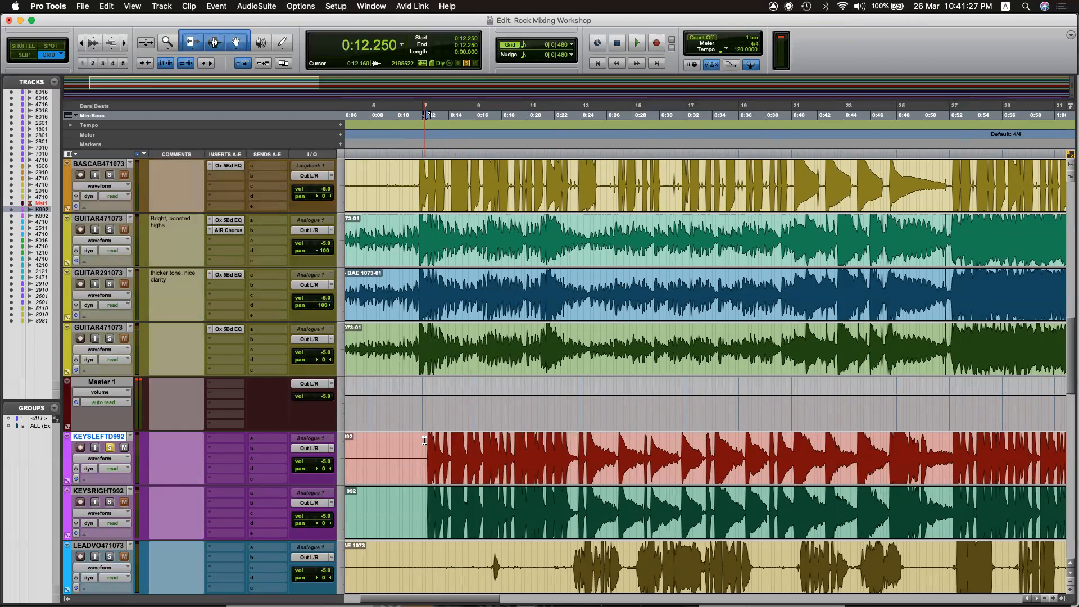
Insert the Oxford EQ 5 Band on the KEYS LEFT track and play the track from 0:12.250.
click(214, 440)
mouse_move(264, 439)
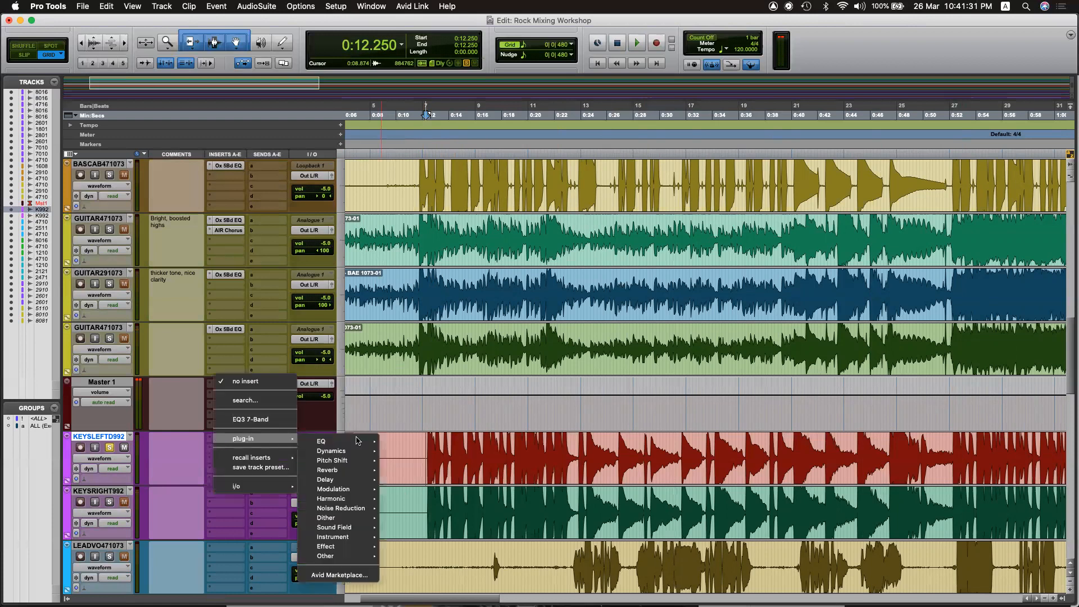
mouse_move(357, 440)
click(397, 499)
click(428, 444)
click(426, 444)
key(space)
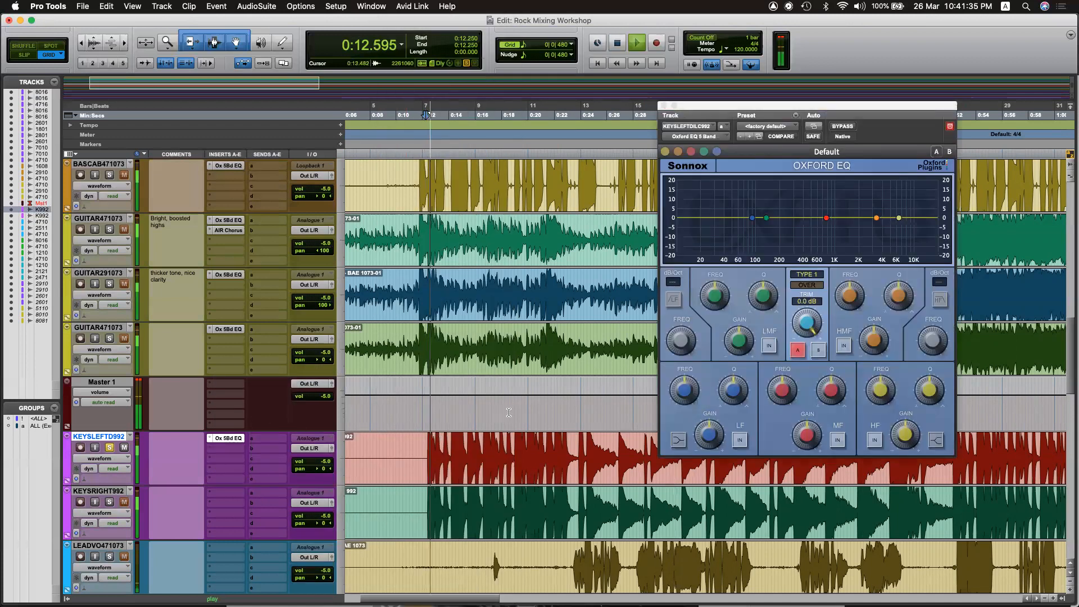
Turn the HF band into a shelf at about 15.56 kHz with -13.1 dB gain and 40% overshoot.
drag(899, 218, 929, 239)
click(935, 440)
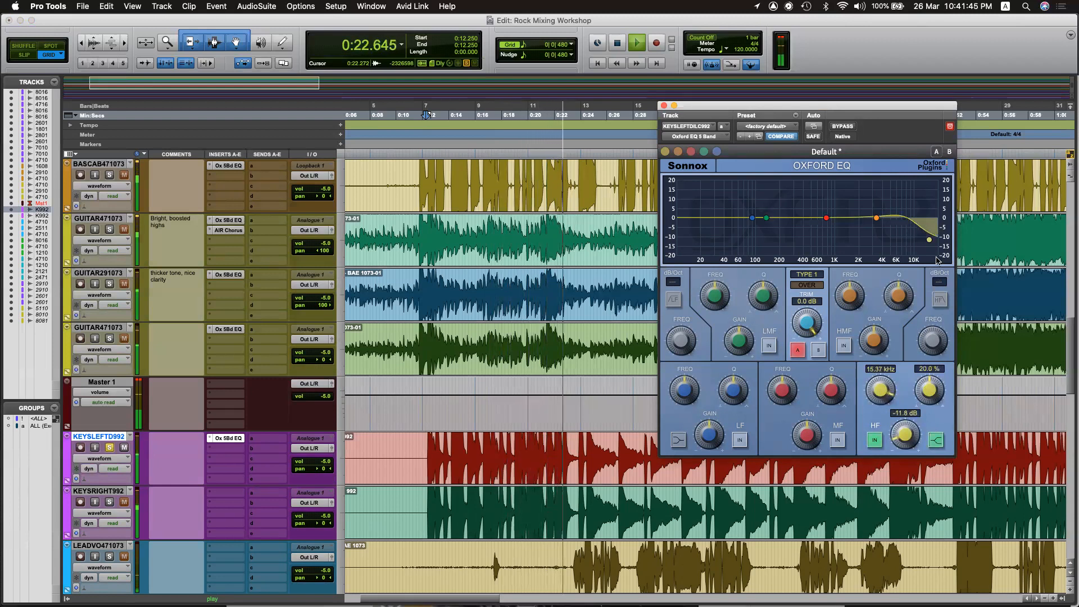
drag(928, 240, 930, 242)
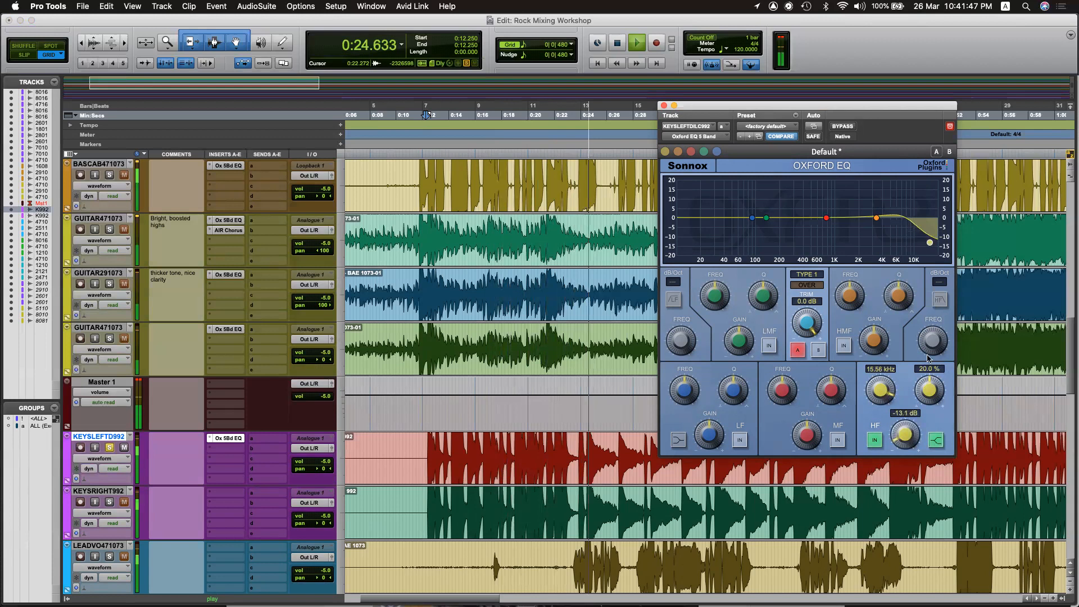
drag(930, 391, 935, 353)
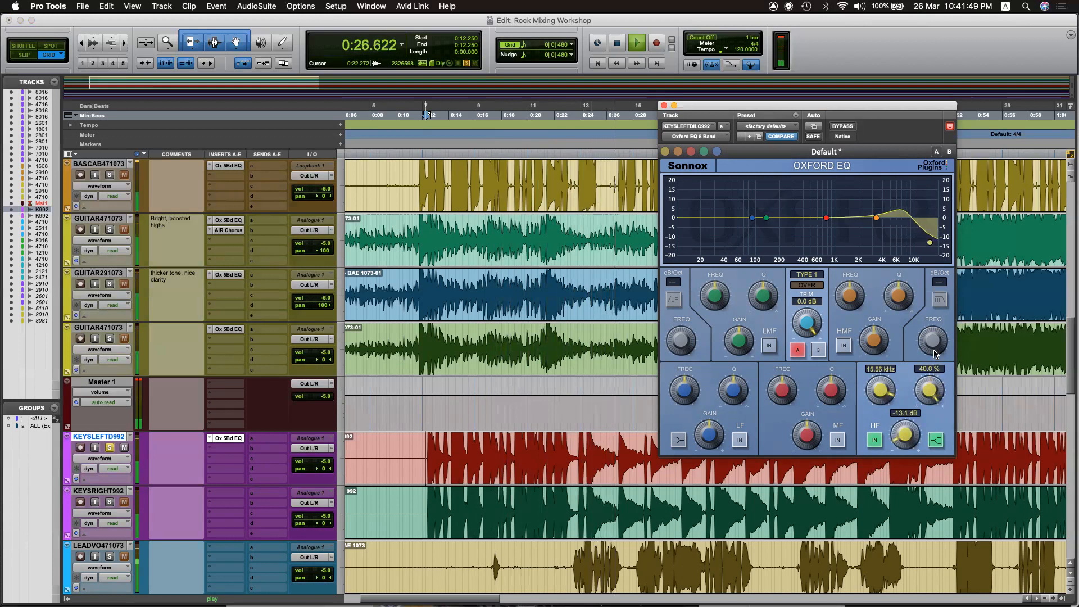
Boost the HMF band about 4 dB near 6 kHz and the MF band about 5 dB near 1 kHz, auditioning from 0:12.250.
mouse_move(879, 219)
mouse_move(877, 218)
mouse_down()
mouse_move(899, 187)
mouse_move(894, 206)
mouse_up()
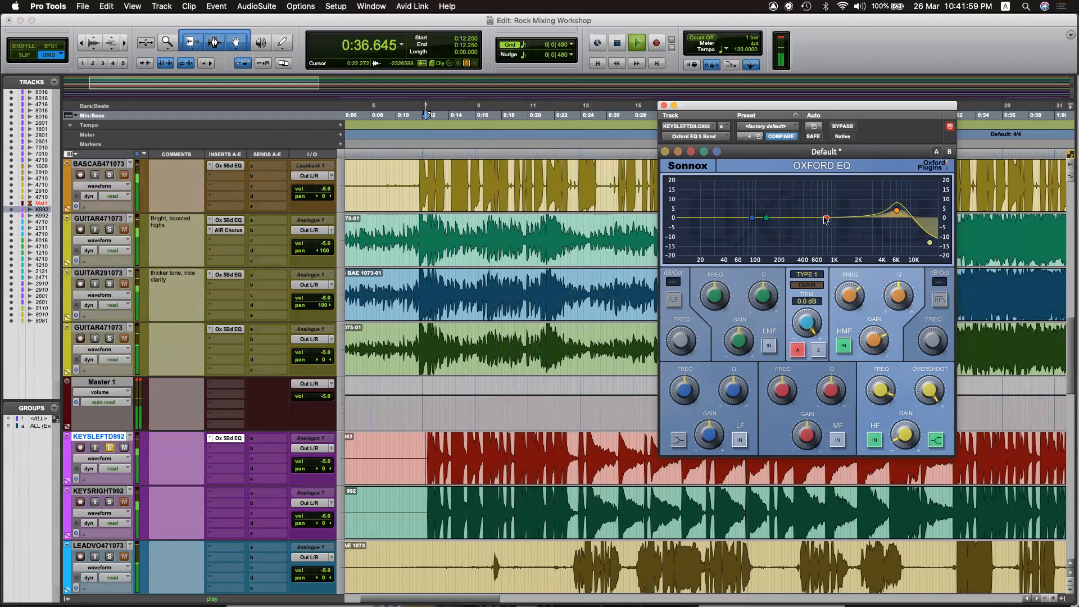
key(space)
key(space)
mouse_move(826, 219)
mouse_down()
mouse_move(755, 181)
mouse_move(814, 180)
mouse_move(793, 181)
mouse_move(795, 201)
mouse_move(821, 181)
mouse_move(843, 249)
mouse_move(859, 181)
mouse_move(819, 180)
mouse_move(846, 182)
mouse_move(834, 230)
mouse_move(834, 208)
mouse_up()
key(space)
key(space)
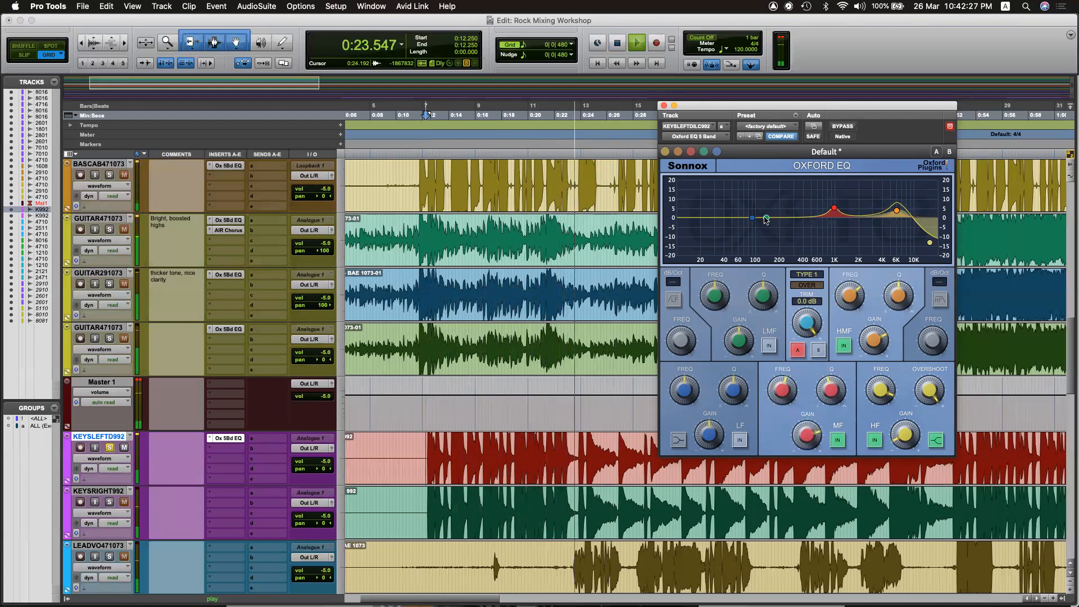
Boost the LMF band by 5.94 dB at 183.3 Hz with a Q of 0.88, stop playback and close the EQ.
drag(765, 218, 779, 208)
drag(764, 296, 767, 276)
drag(780, 208, 777, 206)
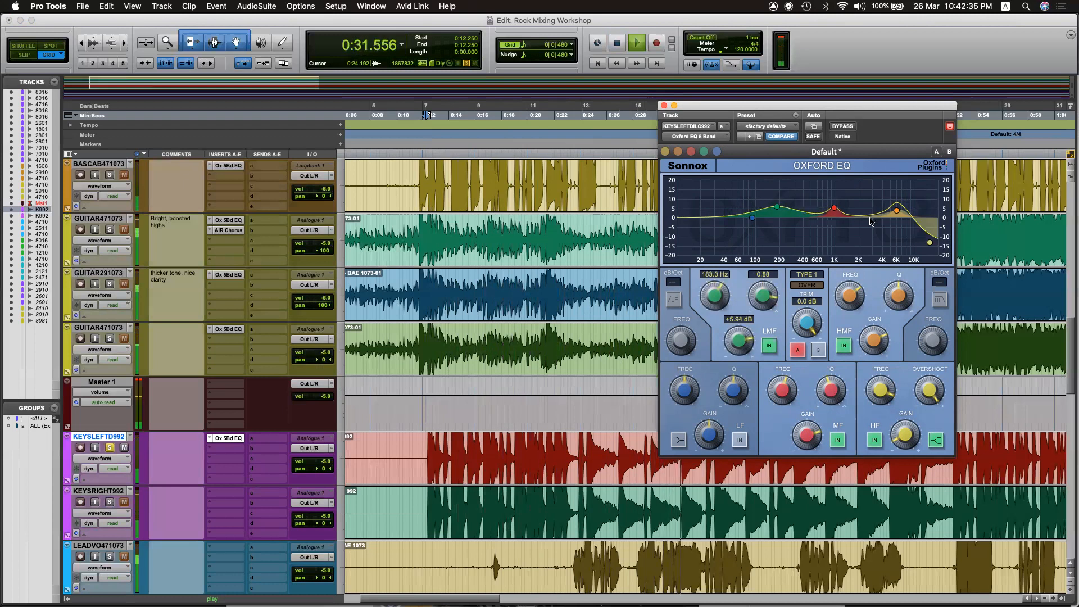
key(space)
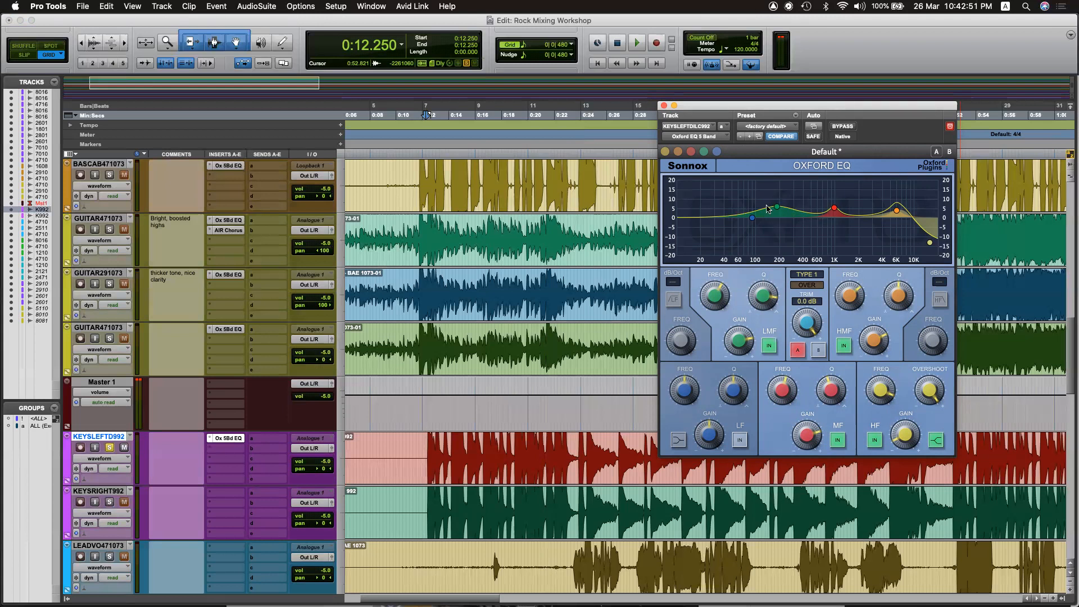
mouse_move(806, 206)
click(664, 105)
Switch the solo from KEYS LEFT to KEYS RIGHT and play the track from 0:12.250.
click(111, 448)
click(427, 498)
key(space)
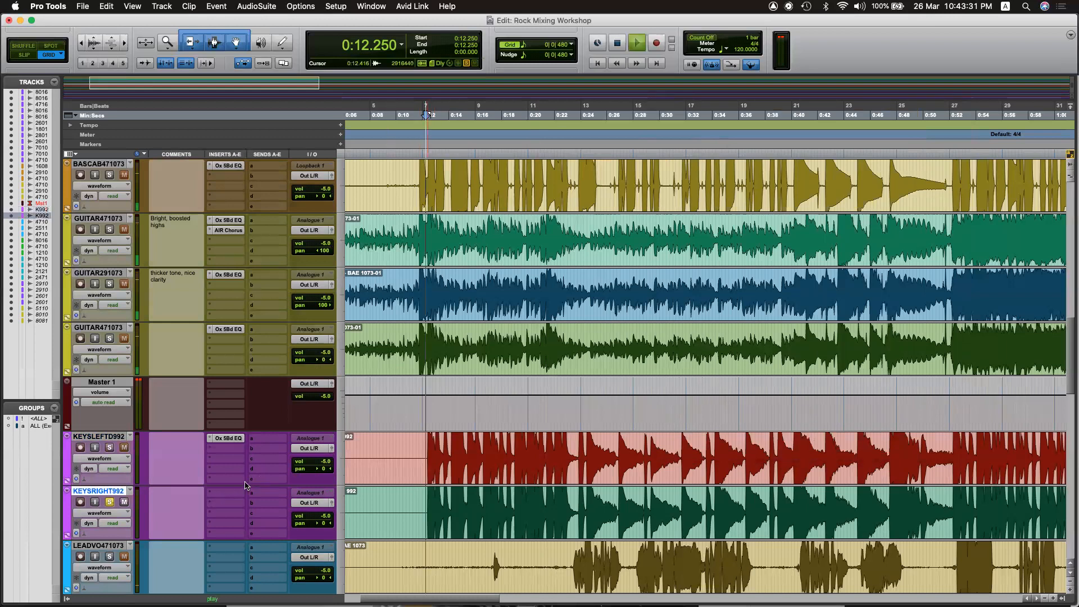
Insert the mono Oxford EQ 5 Band on the KEYS RIGHT track.
click(225, 492)
mouse_move(253, 493)
mouse_move(355, 479)
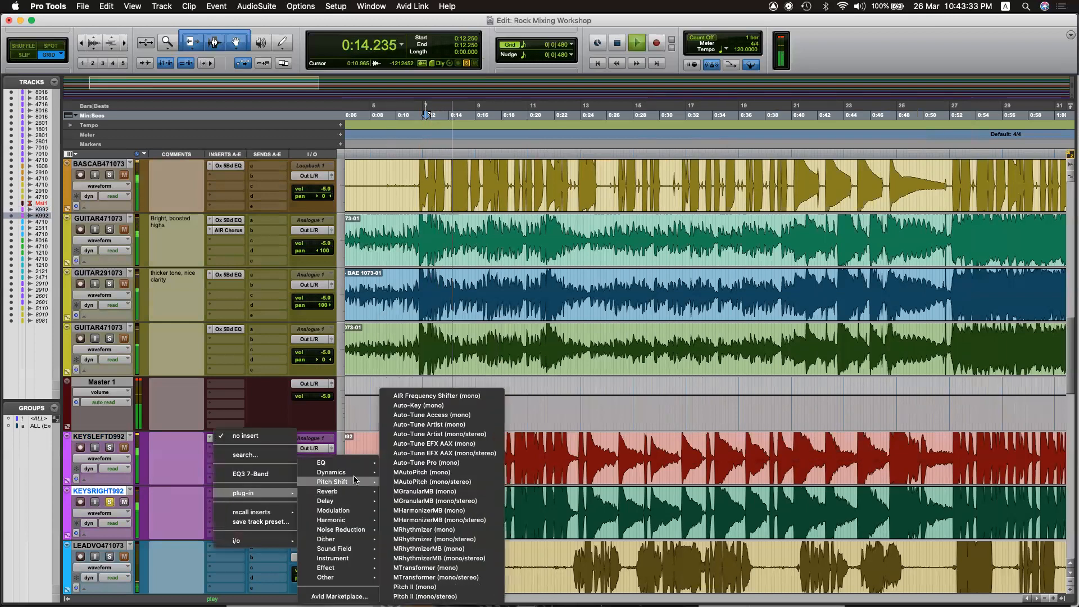
mouse_move(337, 462)
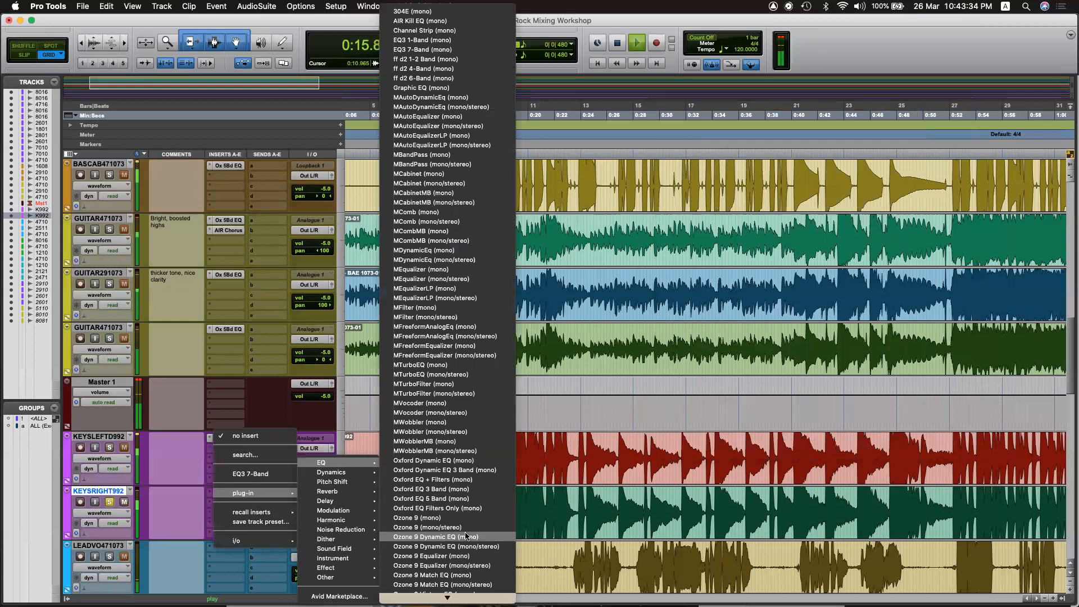
click(468, 499)
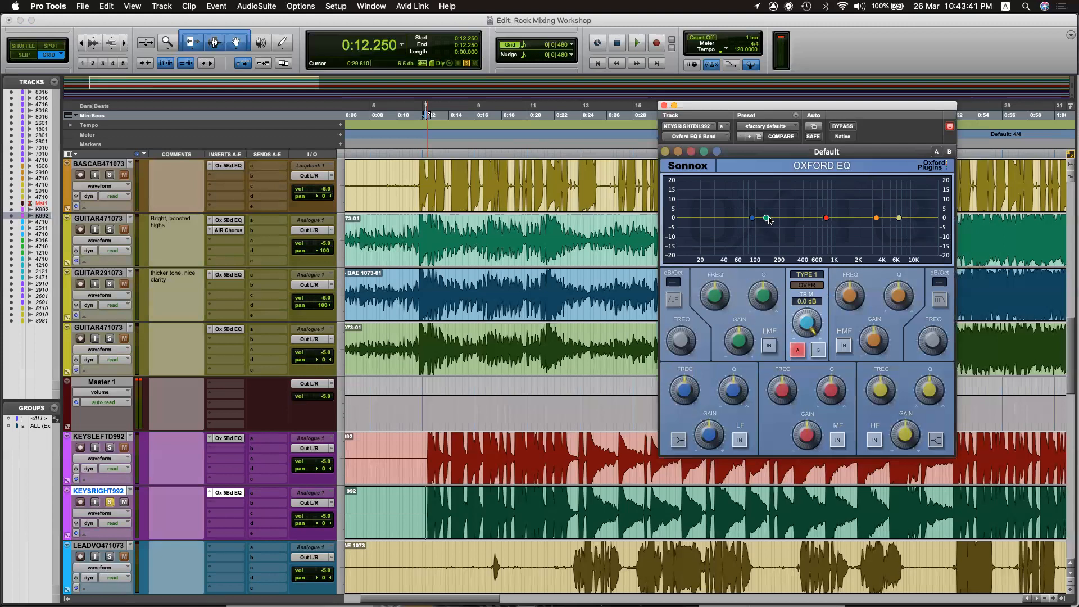
On the right keys EQ, set the high band to a shelf cutting 15.7 dB at 10.54 kHz with 37.5% overshoot during playback.
key(space)
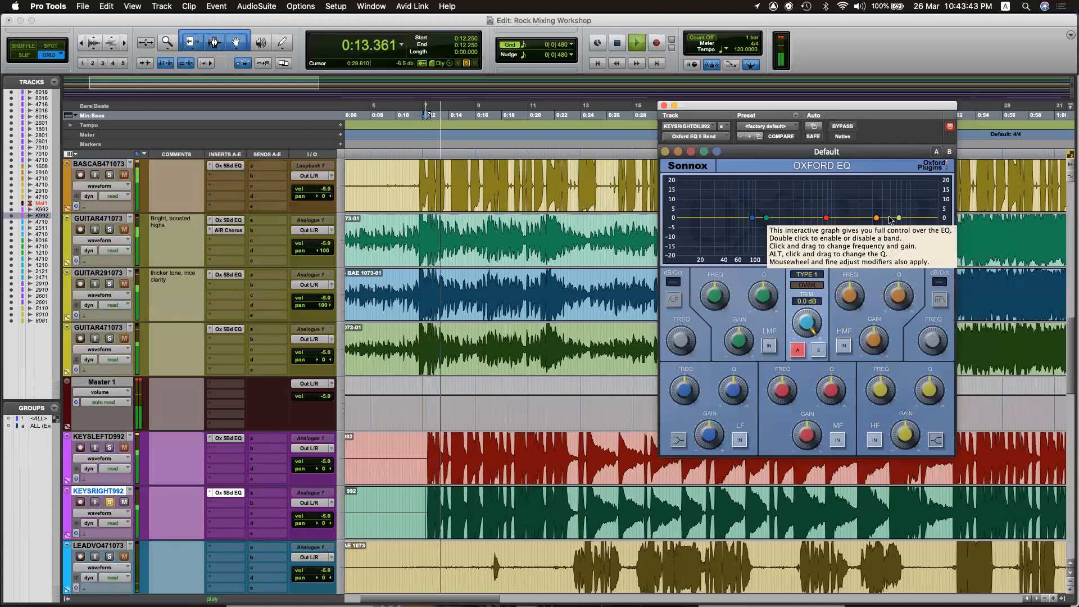
drag(898, 219, 916, 247)
click(935, 440)
drag(931, 387, 934, 360)
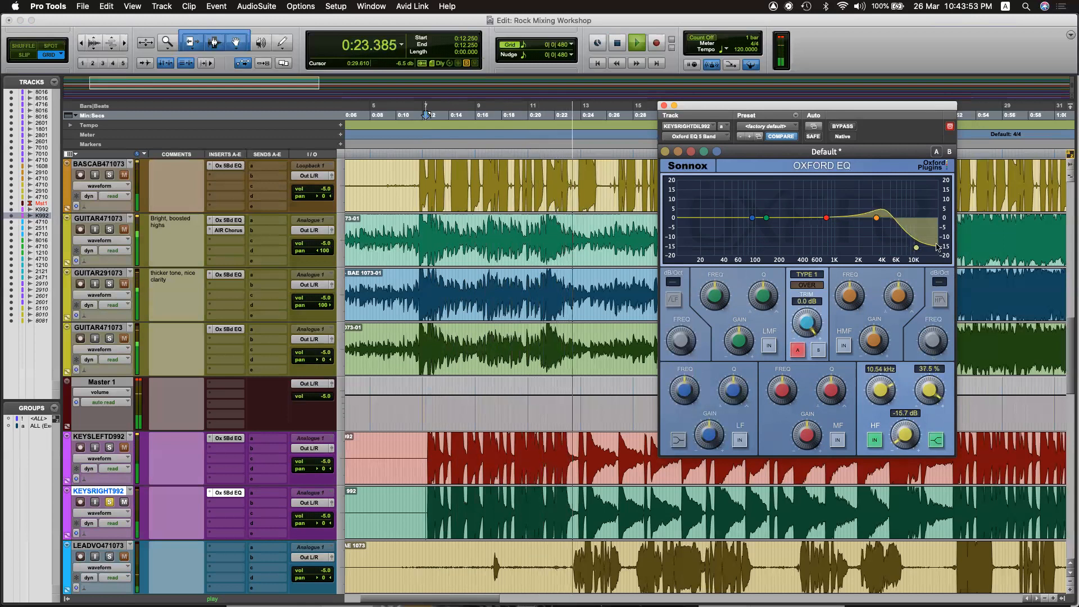
Boost the high-mid band 1.46 dB at 3927 Hz and cut the mid band 5.76 dB at 986 Hz with a Q of 7.36.
drag(876, 217, 835, 229)
drag(832, 391, 837, 415)
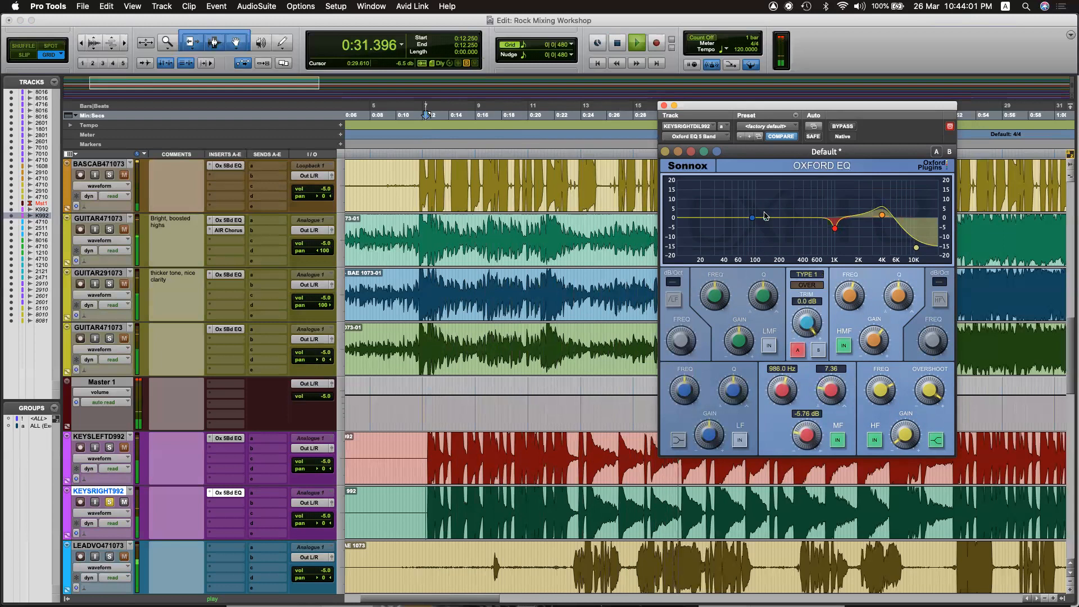
key(space)
Boost the low band of the right keys EQ 6.43 dB at 91 Hz with a Q of 0.79.
key(space)
drag(752, 217, 754, 198)
drag(734, 394, 737, 373)
drag(754, 198, 752, 206)
drag(735, 388, 735, 394)
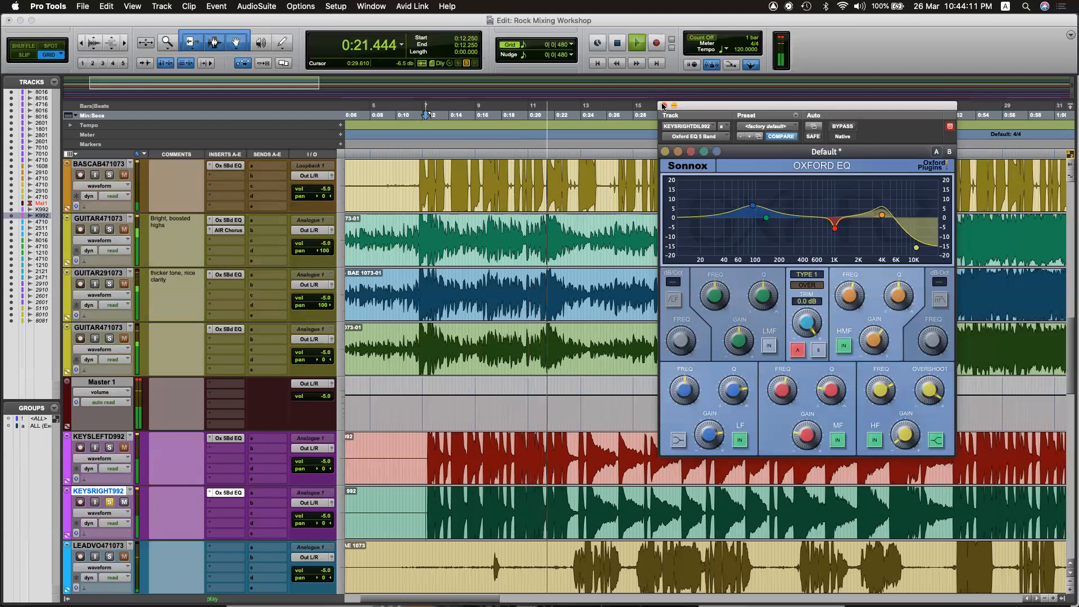
key(space)
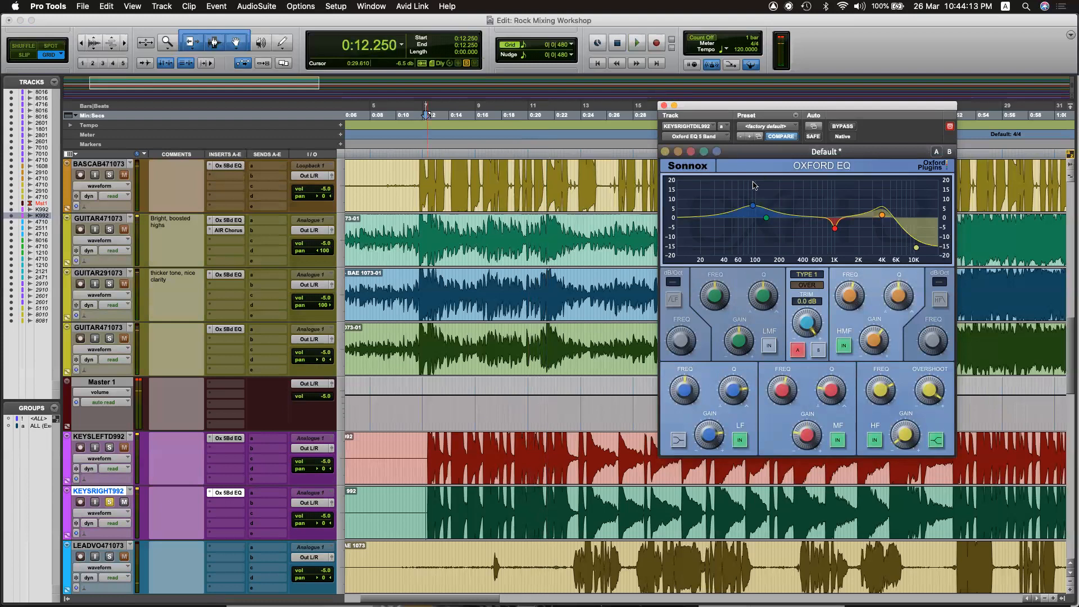
drag(738, 388, 738, 383)
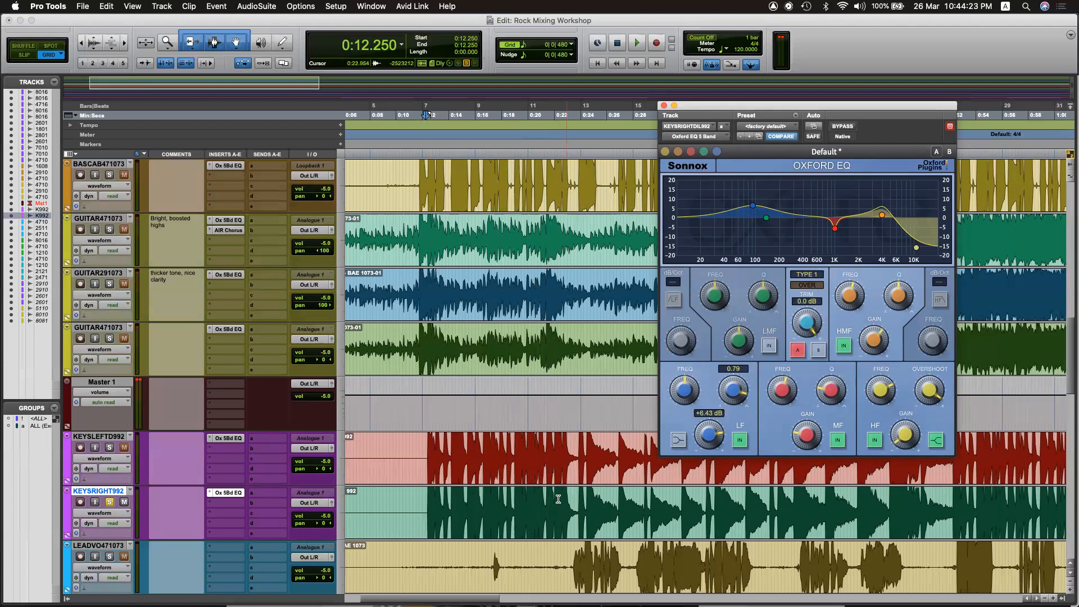
Select the opening section of the right keys clip and set the EQ's high-mid Q to 4.52.
drag(501, 502, 644, 500)
drag(734, 498, 340, 500)
click(789, 498)
drag(485, 505, 618, 505)
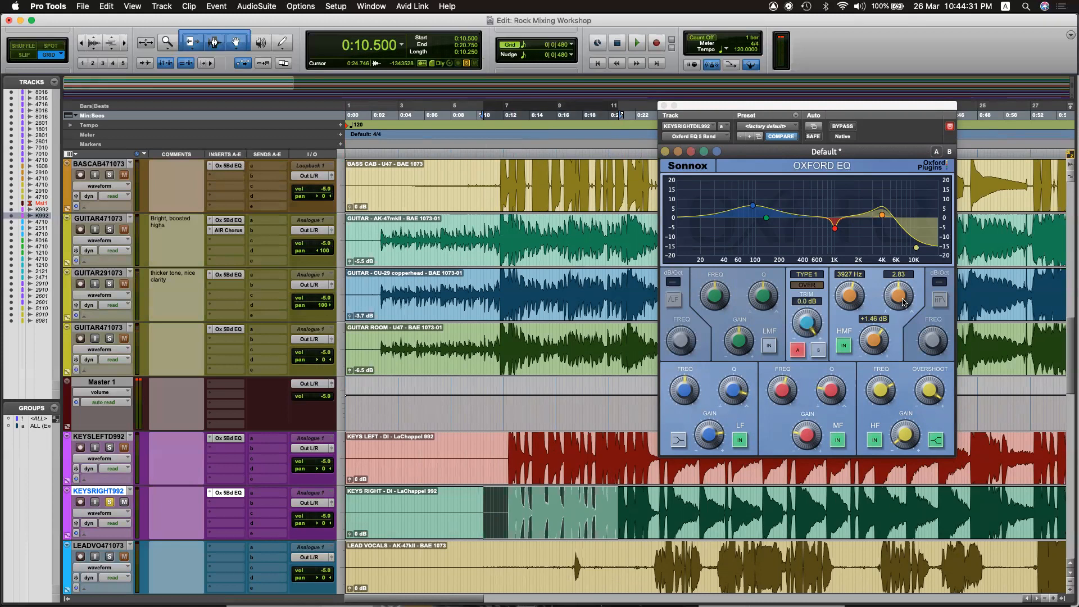
drag(903, 302, 909, 325)
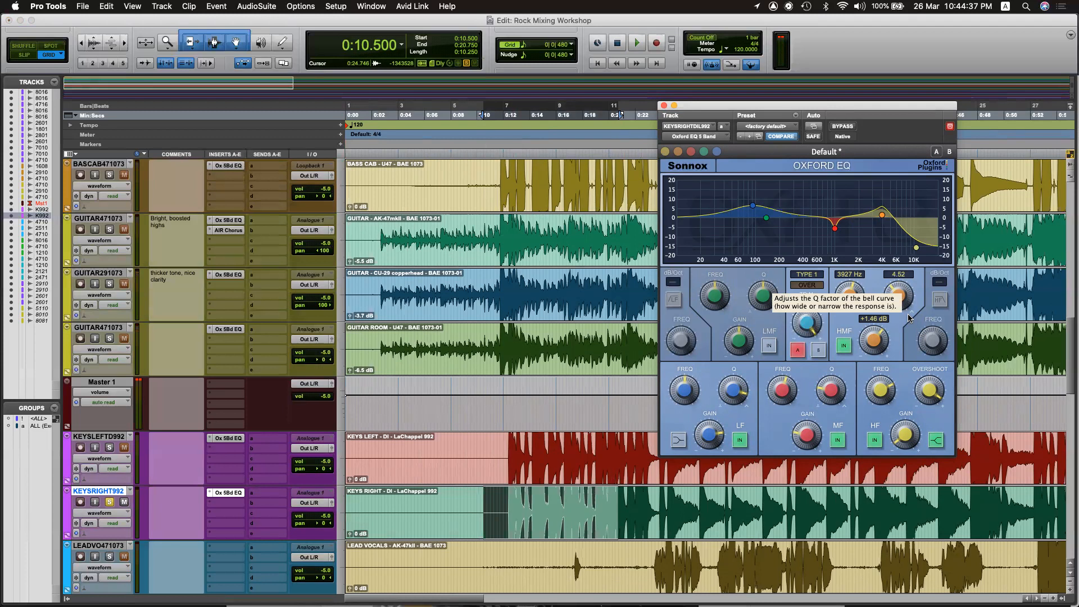
Solo the left keys track, pan it 100 left and the right keys 100 right, and audition from 0:12.250.
drag(465, 466, 468, 466)
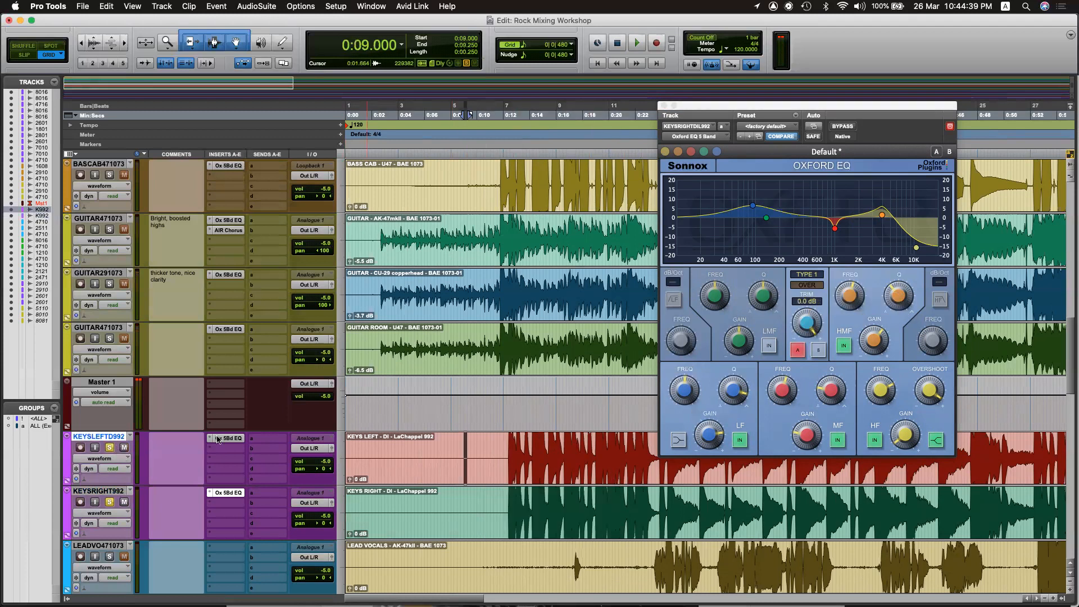
drag(325, 526, 421, 527)
key(space)
click(509, 444)
key(space)
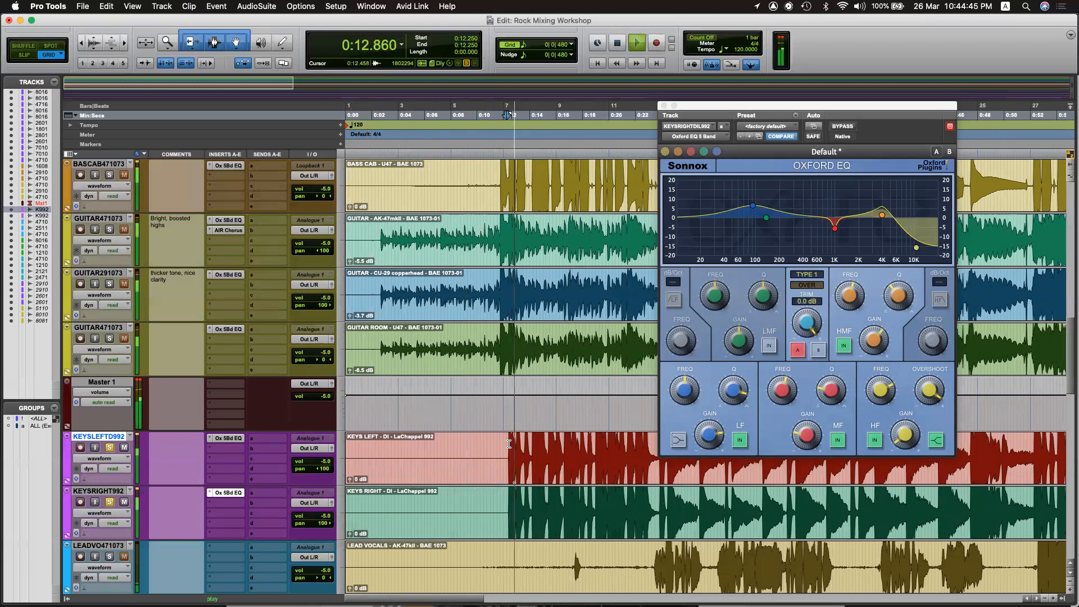
key(space)
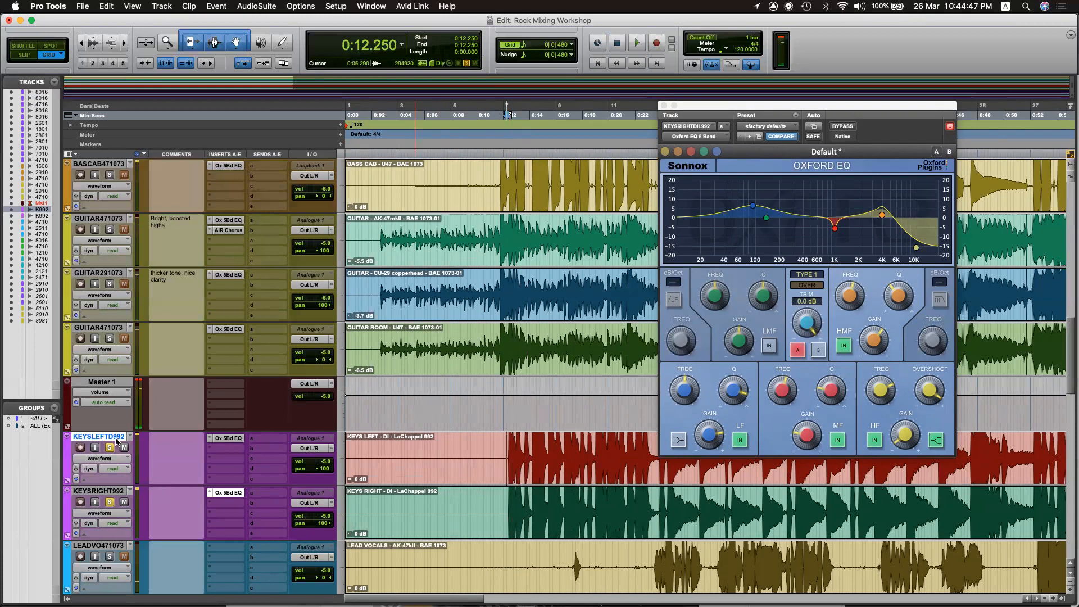
Swap the keys track names by changing LEFT to R on the first track and RIGHT to L on the second.
double_click(117, 439)
double_click(474, 195)
text(R)
key(super+Right)
double_click(474, 195)
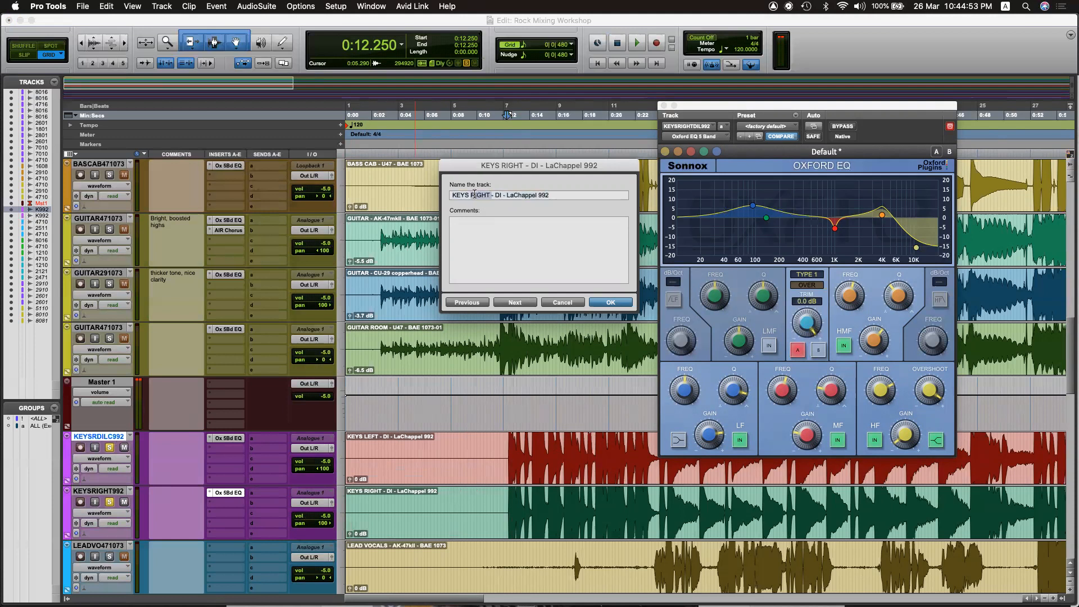
text(L)
key(Return)
Pan the renamed L keys track 100 left and the R keys track 100 right, and play them back.
scroll(485, 534, down, 2)
drag(322, 469, 286, 462)
drag(323, 414, 553, 403)
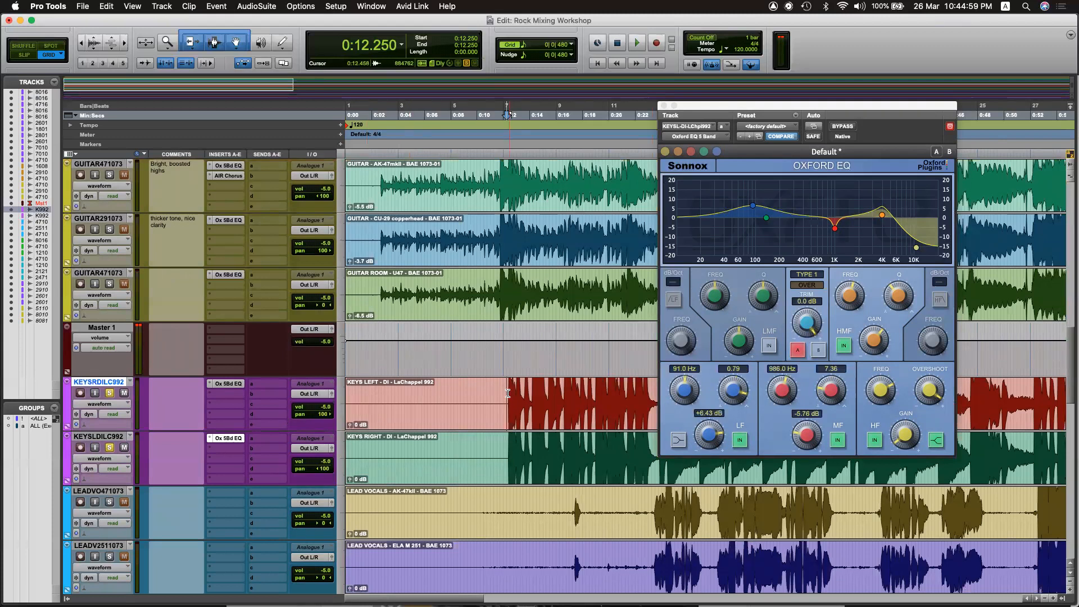
key(space)
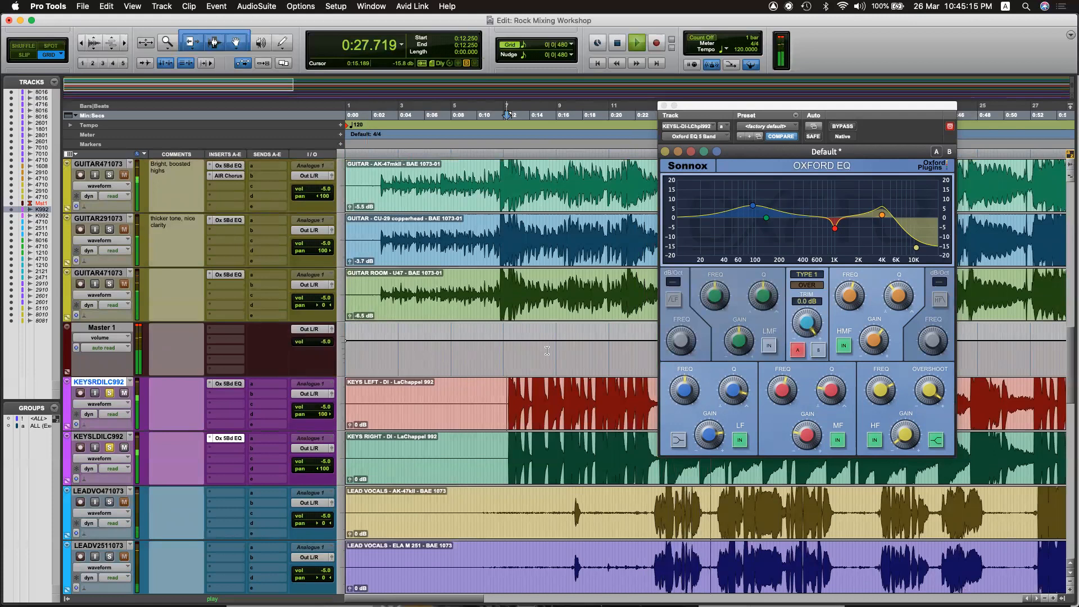
On the R keys EQ, boost the low band and set the low-mid band to +3.82 dB at 225.3 Hz with a Q of 0.88.
click(228, 383)
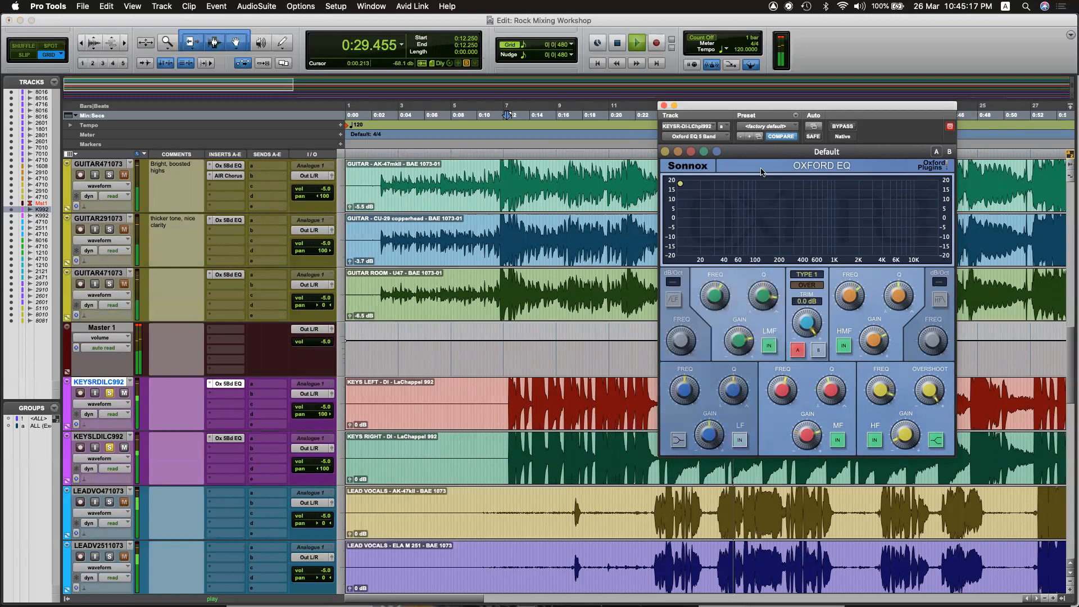
drag(779, 208, 749, 202)
drag(733, 387, 736, 351)
drag(749, 202, 783, 210)
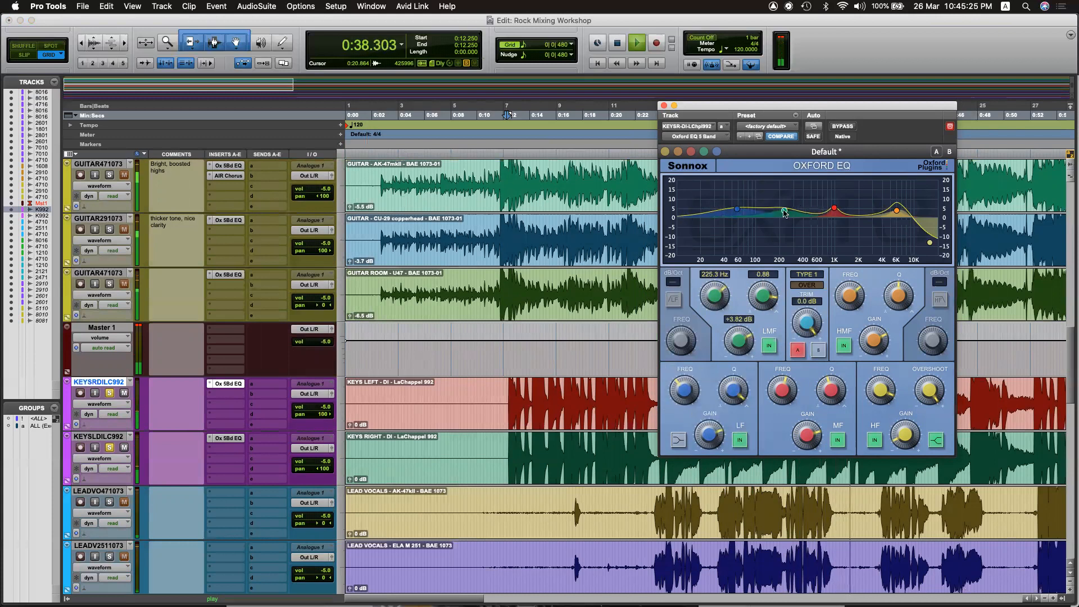
Replay both equalised keys tracks, close the EQ window, and audition again from 0:12.000.
click(517, 391)
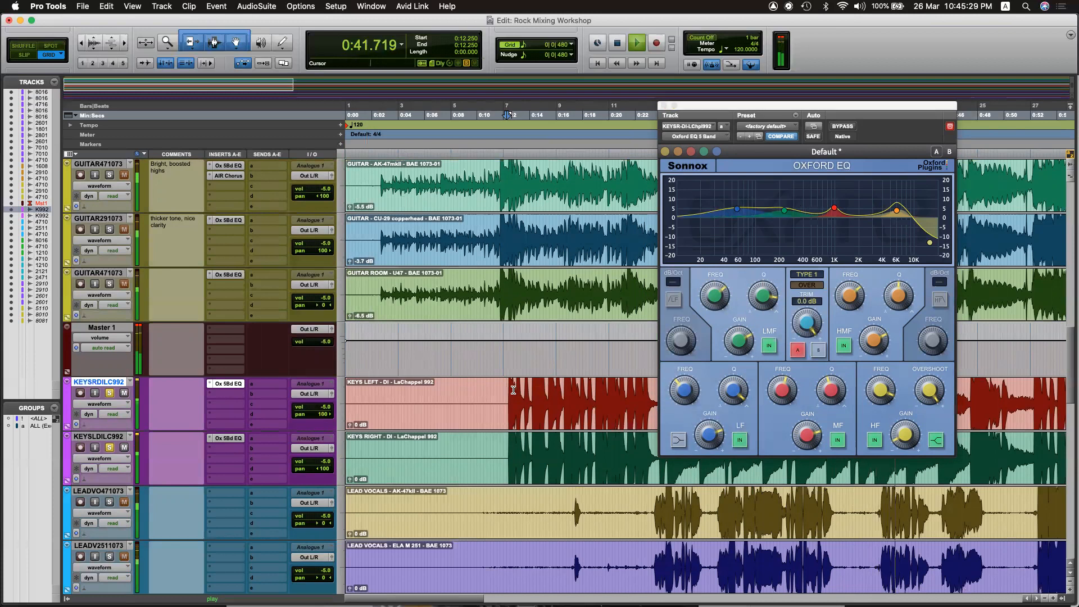
key(space)
key(space)
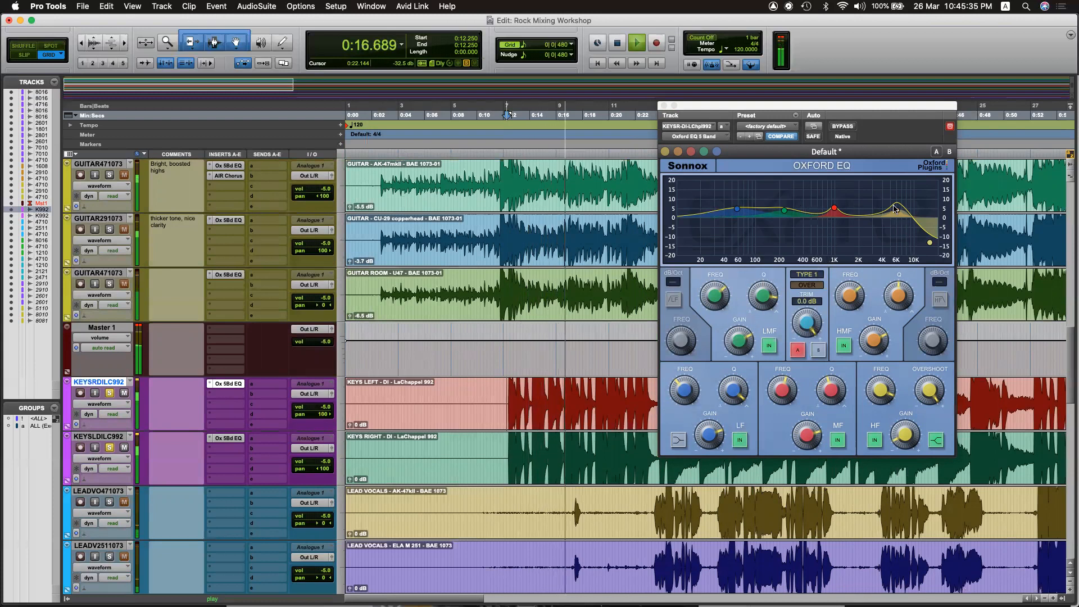
click(663, 105)
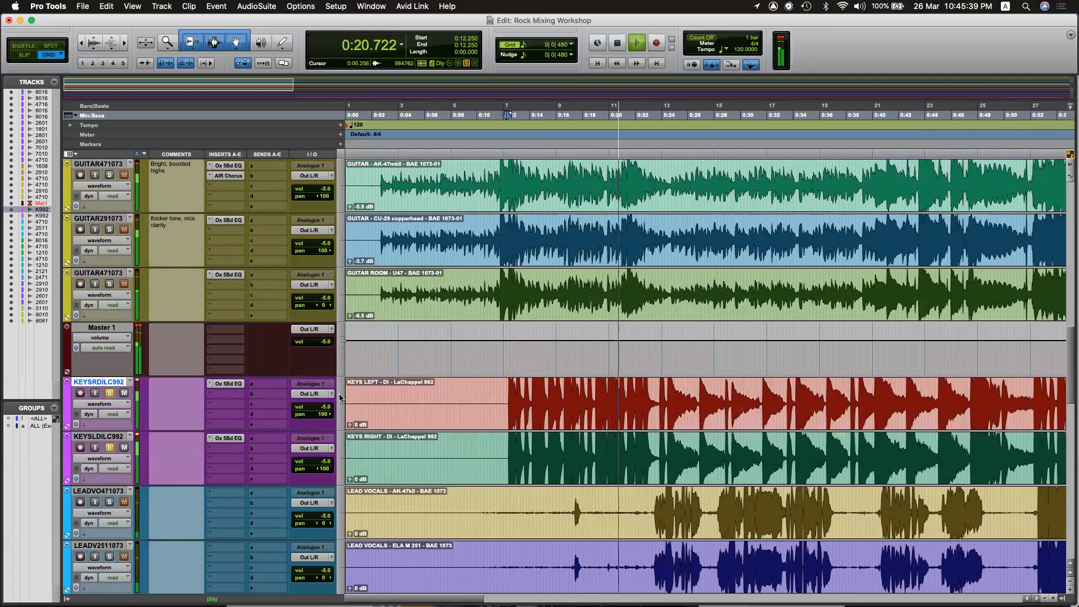
click(503, 397)
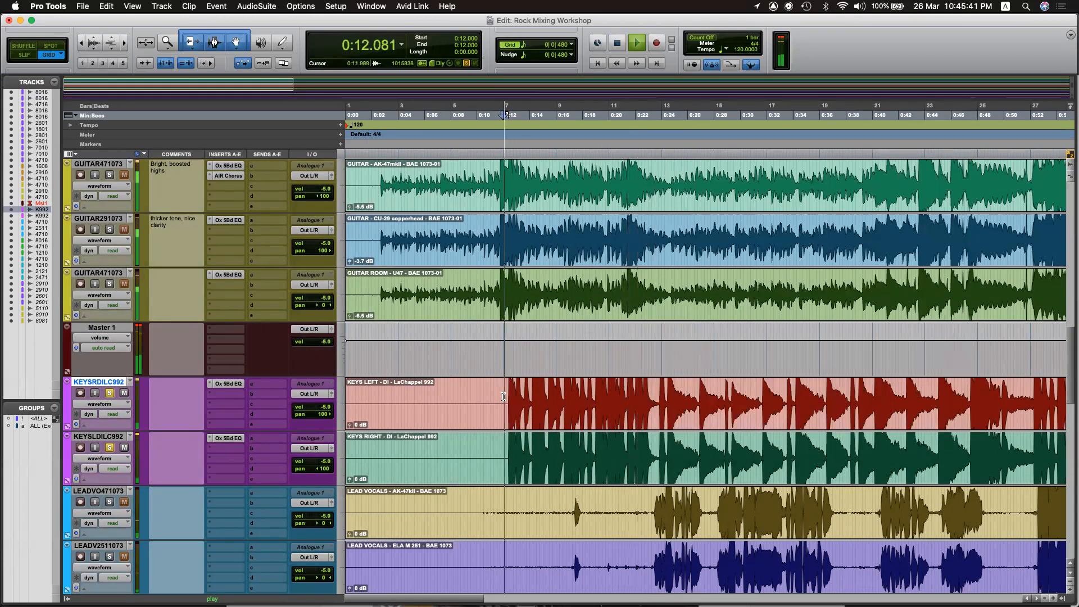
key(space)
key(space)
key(space)
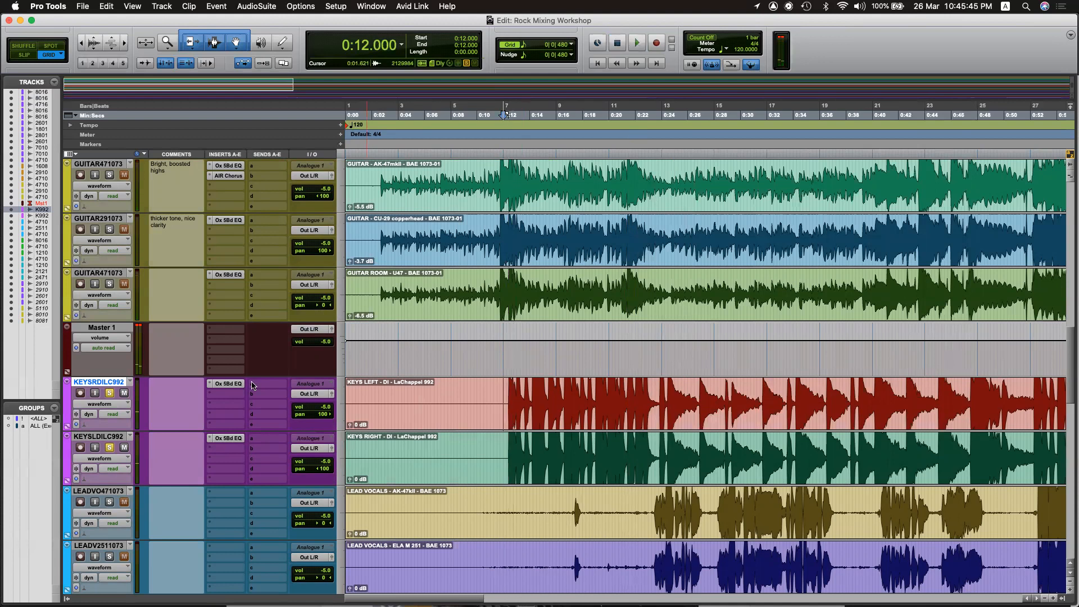
Create a send from the R keys track to a new stereo Aux Input track named Keys RVB, and raise the send level.
shift+click(117, 436)
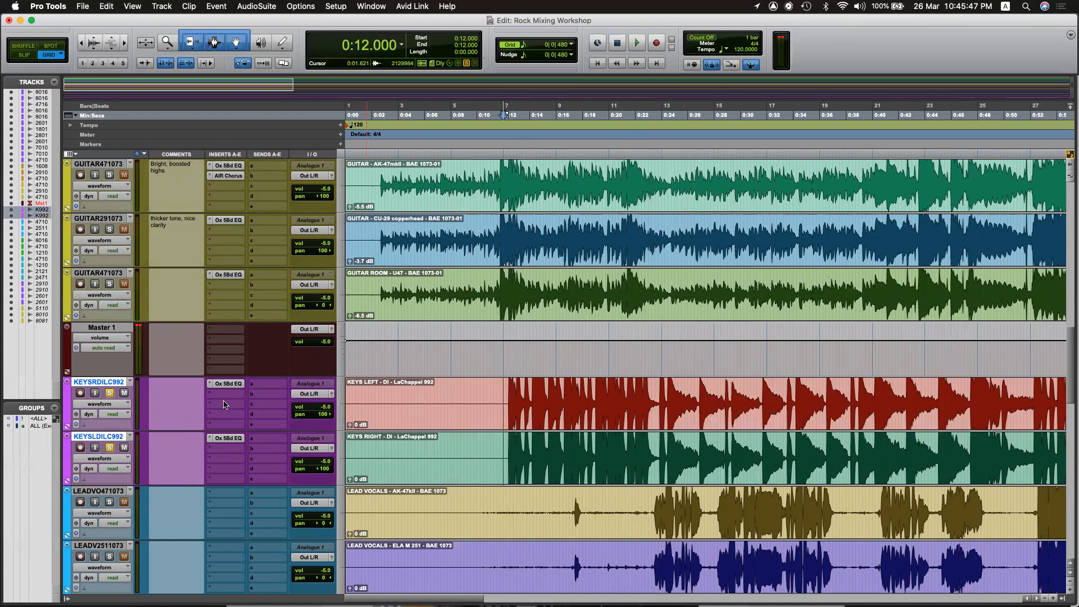
click(264, 386)
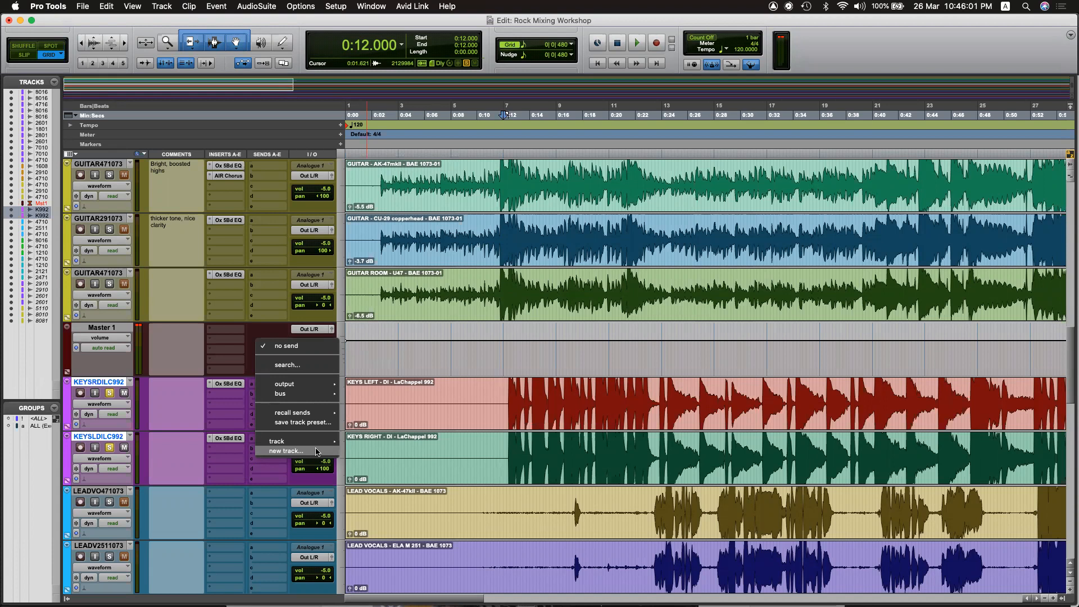
click(317, 451)
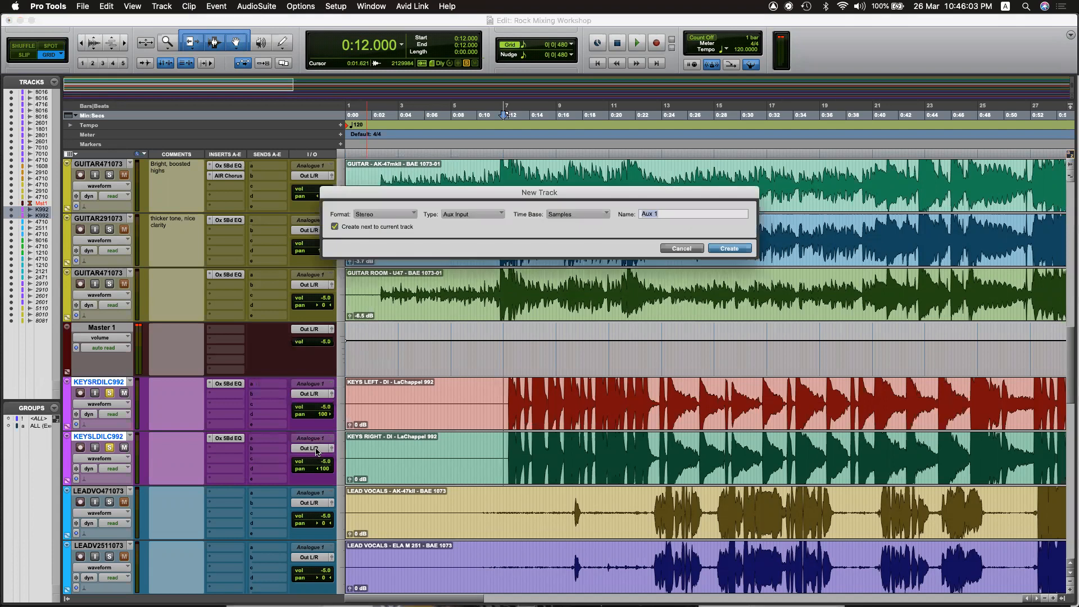
text(Keys RVB)
key(Return)
drag(577, 239, 574, 189)
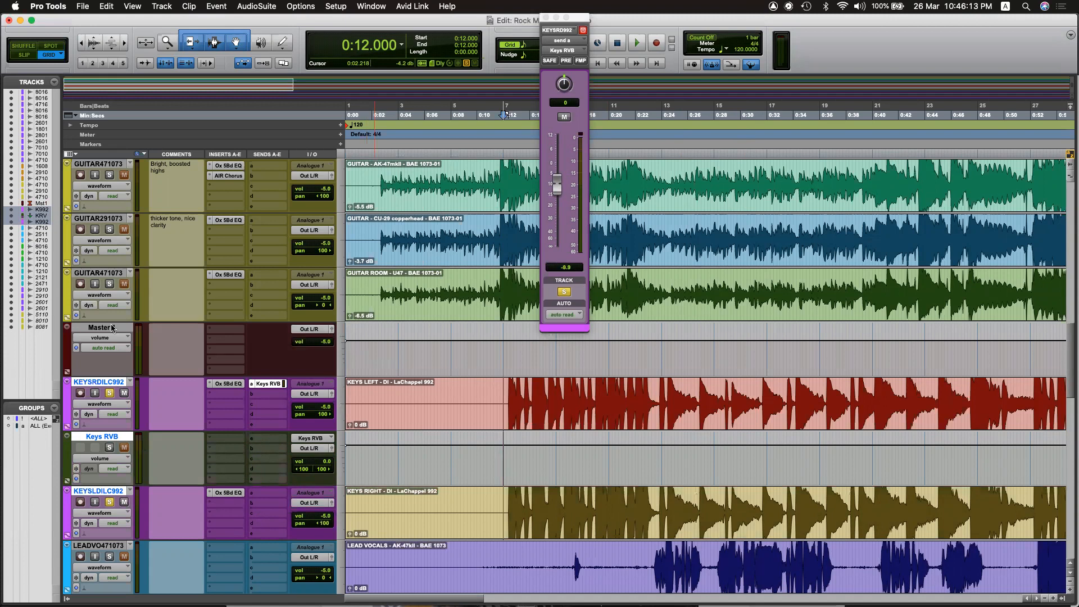
Place the Keys RVB track below the L keys track and move the R keys track's reverb send to the L keys track.
double_click(102, 436)
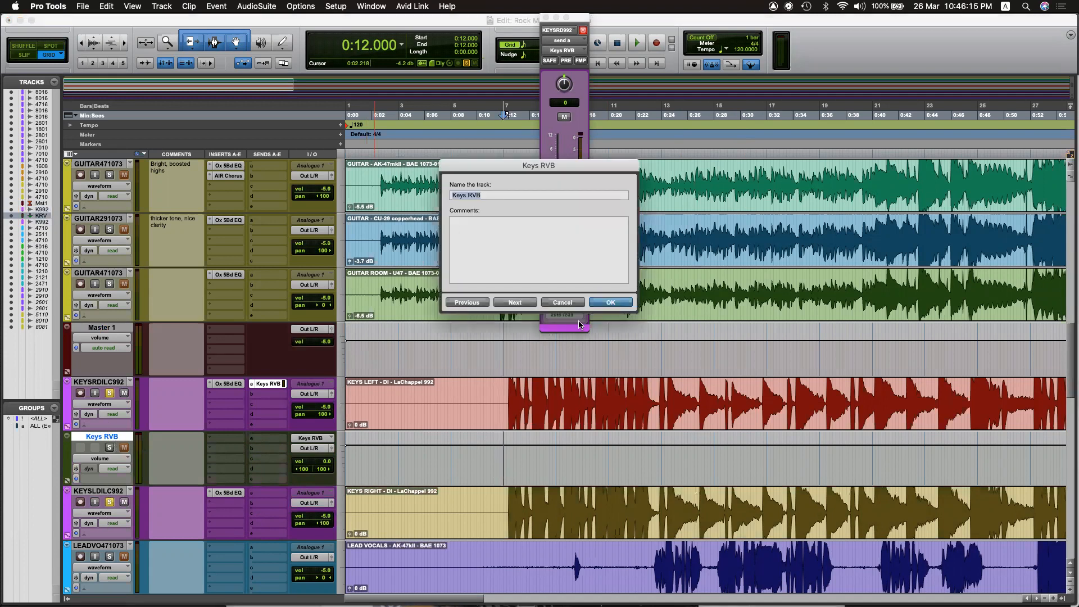
click(546, 304)
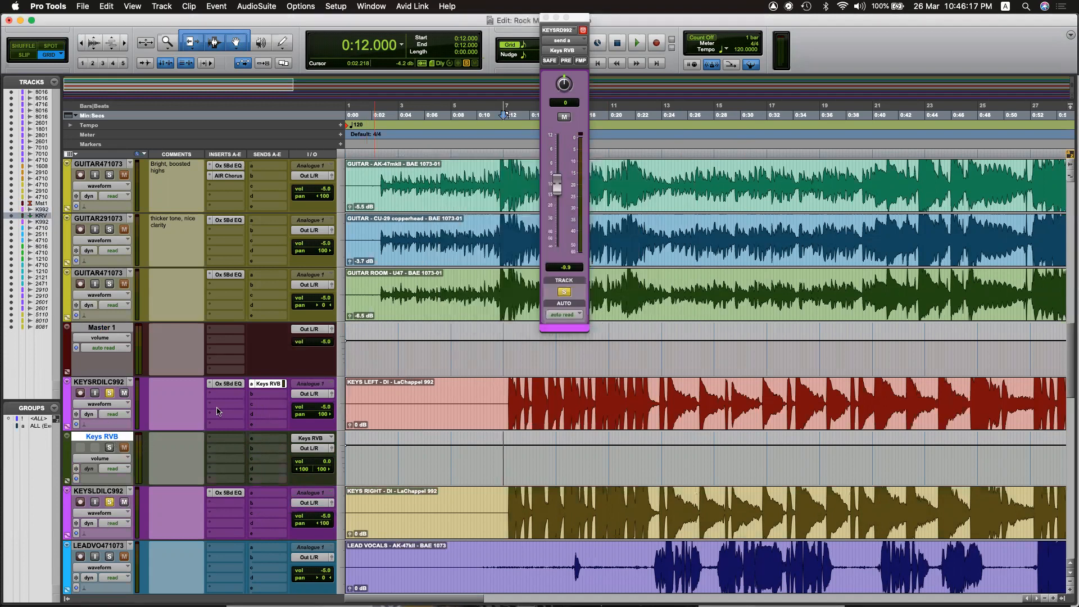
drag(121, 438, 121, 540)
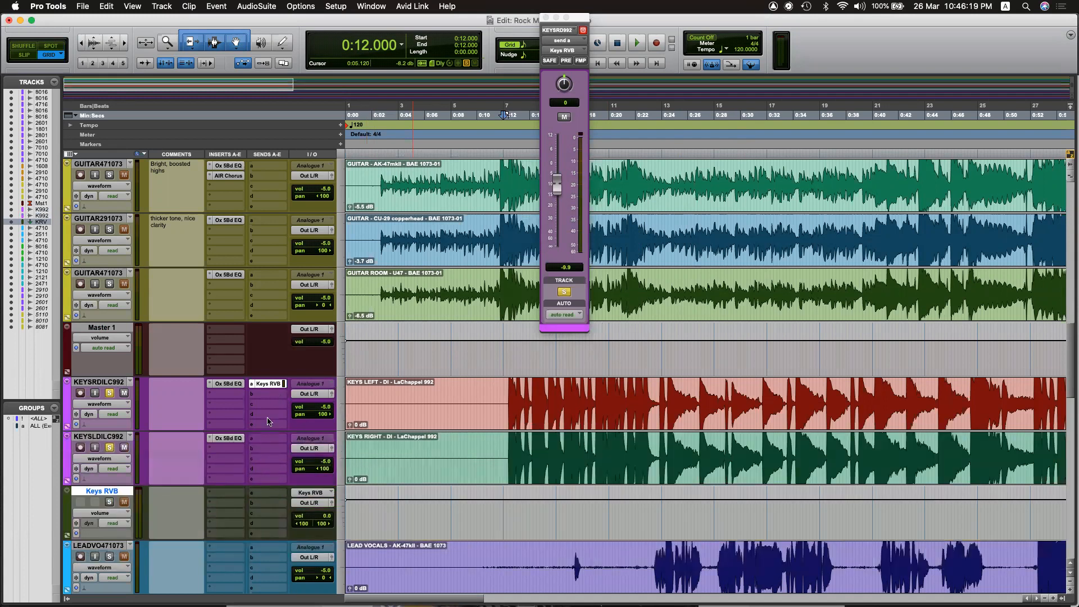
drag(267, 442, 268, 442)
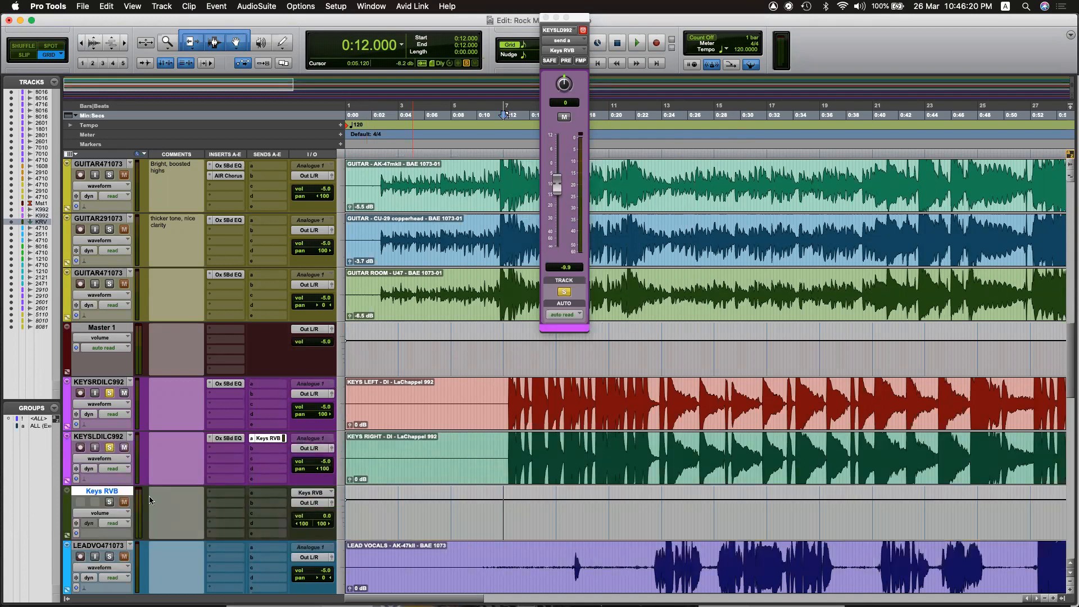
Solo the Keys RVB track, insert the stereo AIR Reverb on it, and start playback.
click(243, 497)
mouse_move(360, 491)
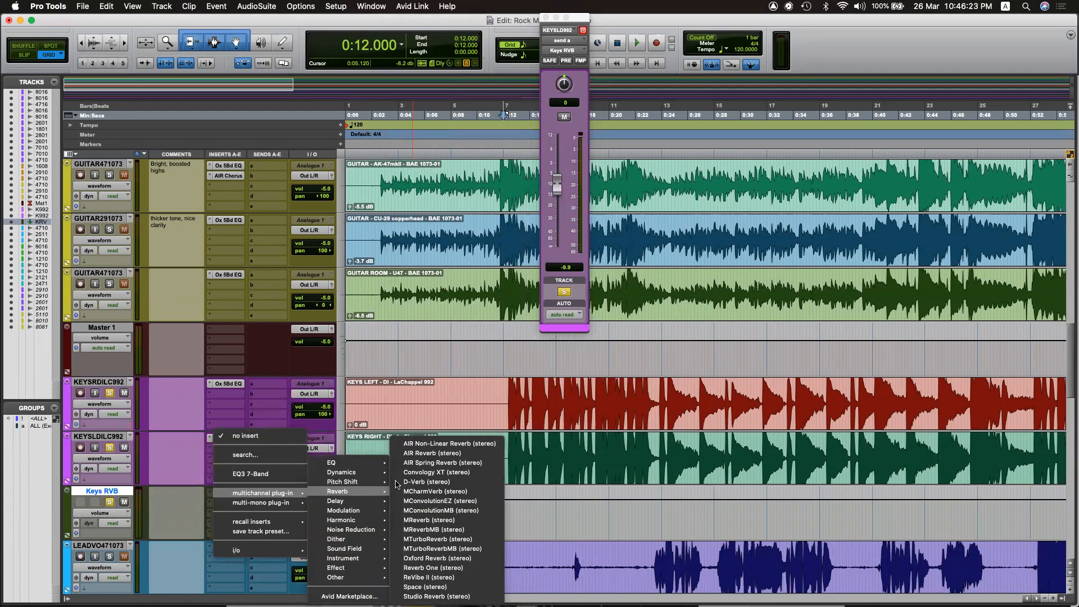
click(453, 454)
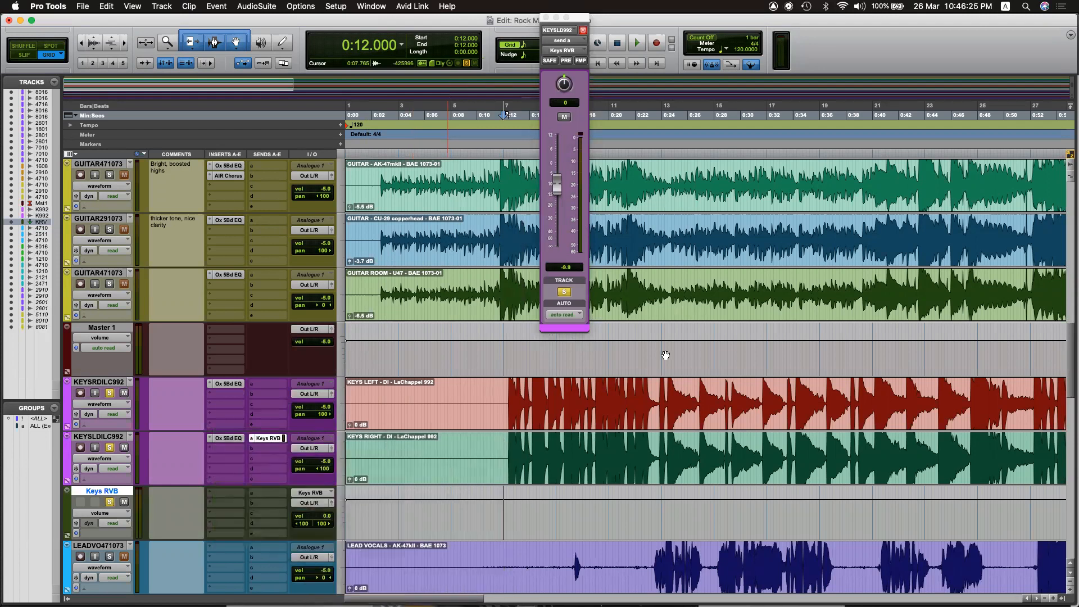
key(space)
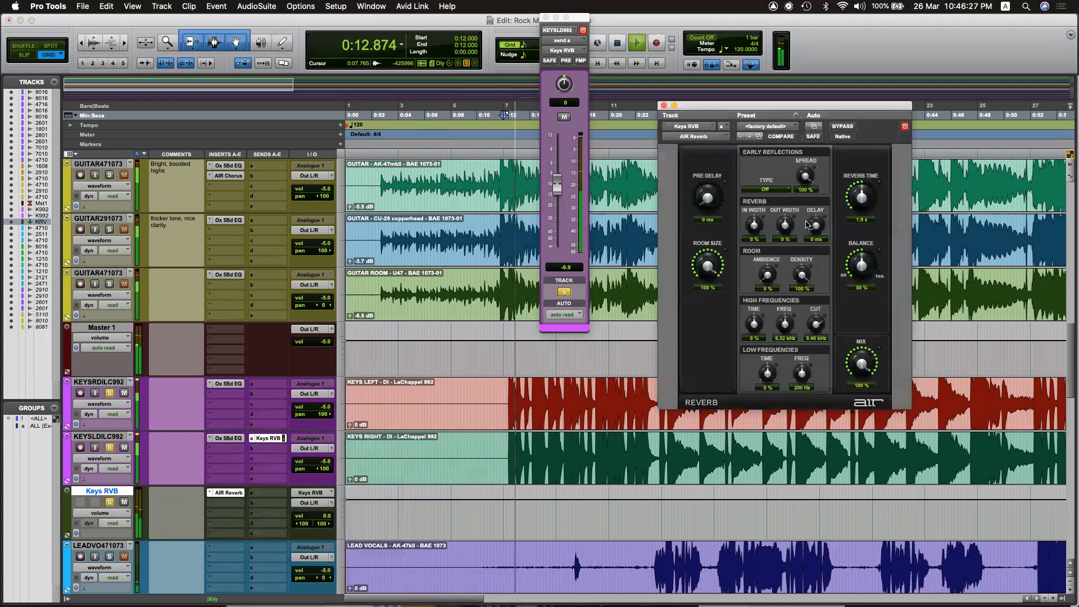
Set the AIR Reverb mix to 53%, reverb time to 6.1 s and room size to 66%.
drag(861, 364, 866, 417)
drag(862, 198, 863, 177)
drag(709, 269, 715, 308)
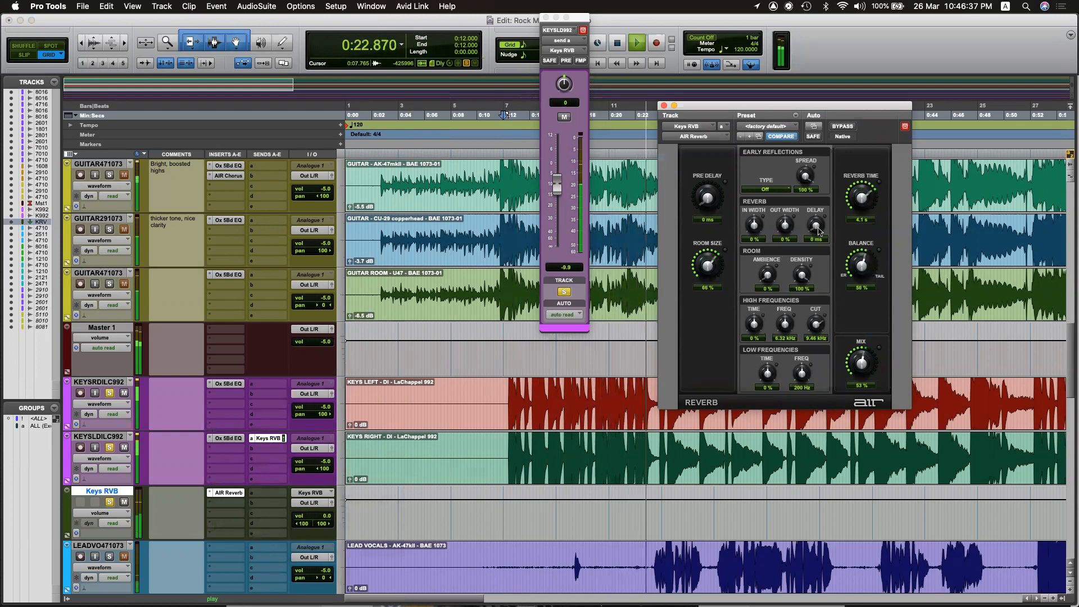
Set the early reflections type to Philharmonic and the reverb out width to +26%.
click(766, 189)
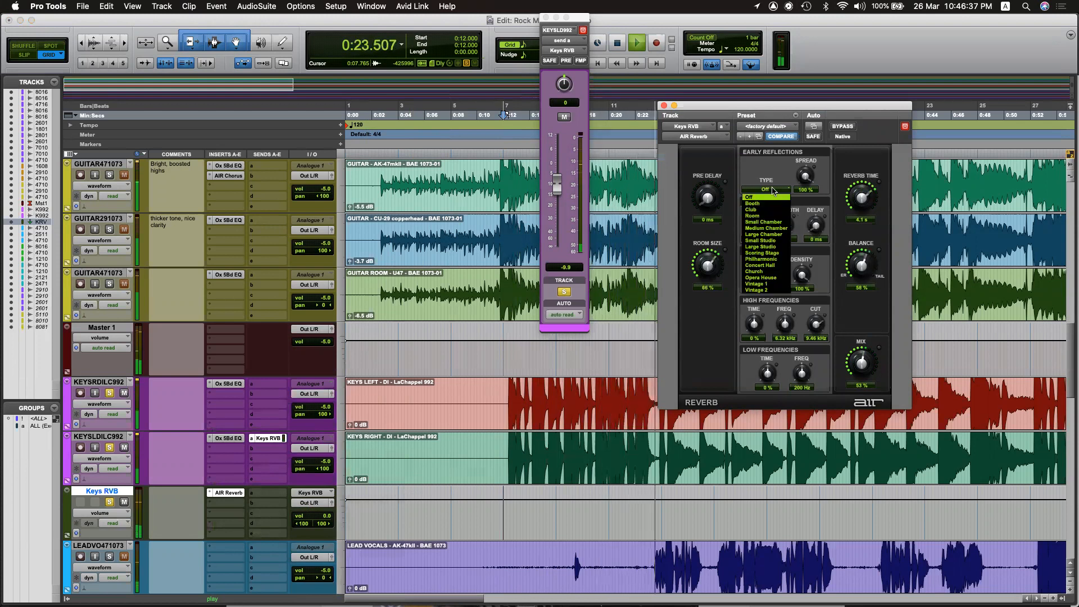
click(781, 259)
drag(783, 230, 783, 216)
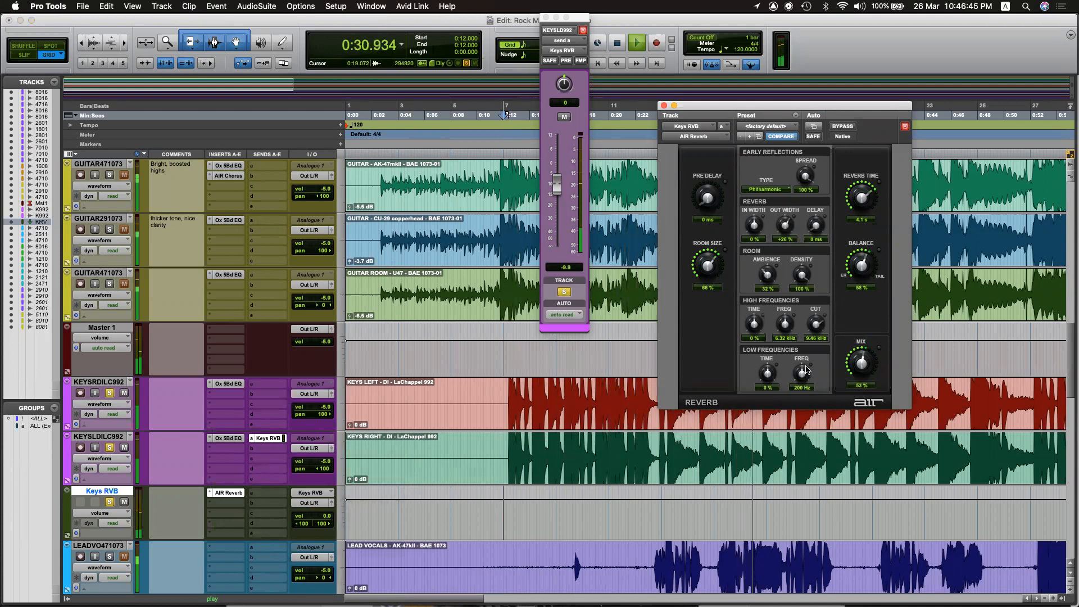
Stop playback and set the Keys RVB track volume to -5.0 dB.
key(space)
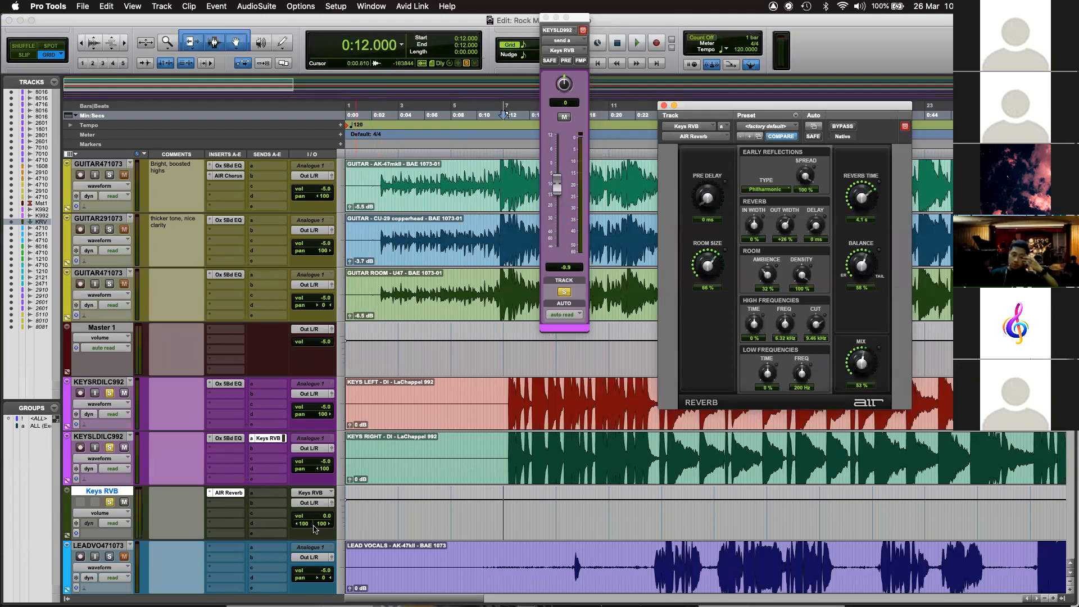
click(329, 519)
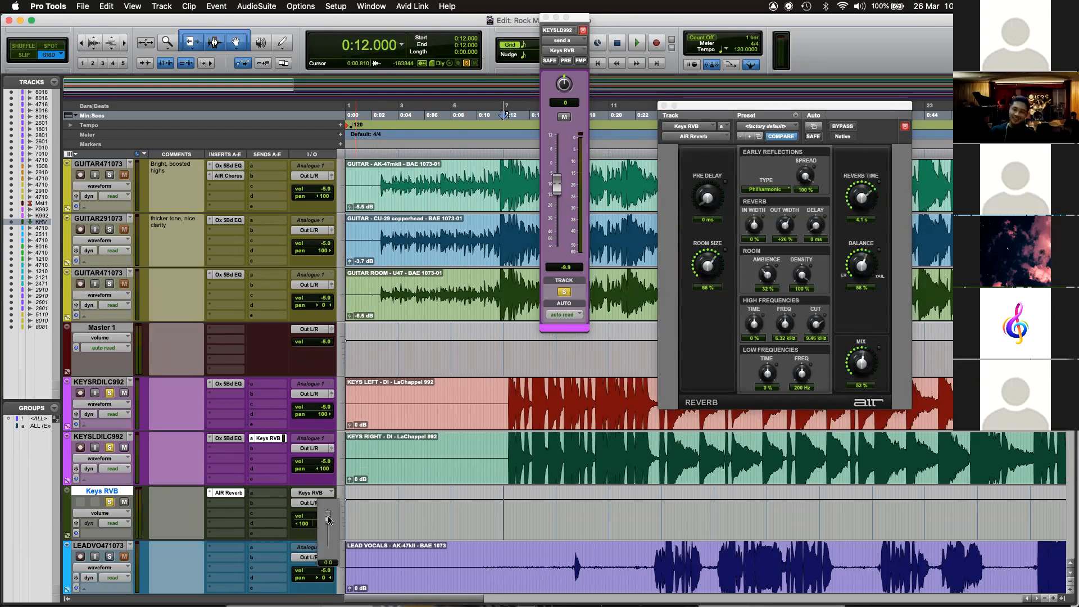
drag(329, 519, 337, 510)
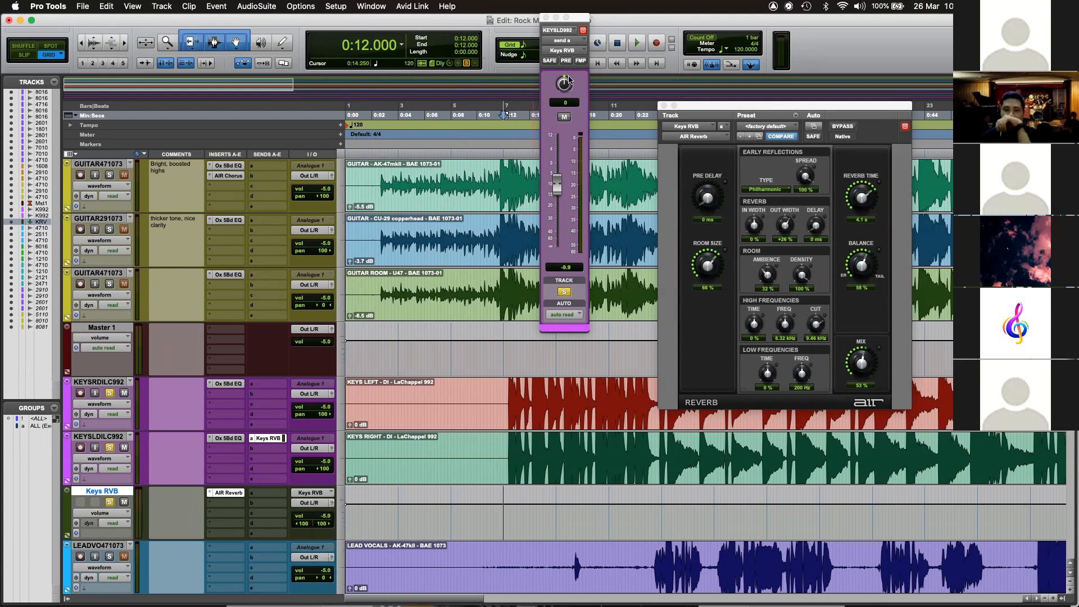
Solo the upper GUITAR471073 track instead of the keys, centre its pan at 0 and play from 0:02.750.
scroll(508, 266, up, 3)
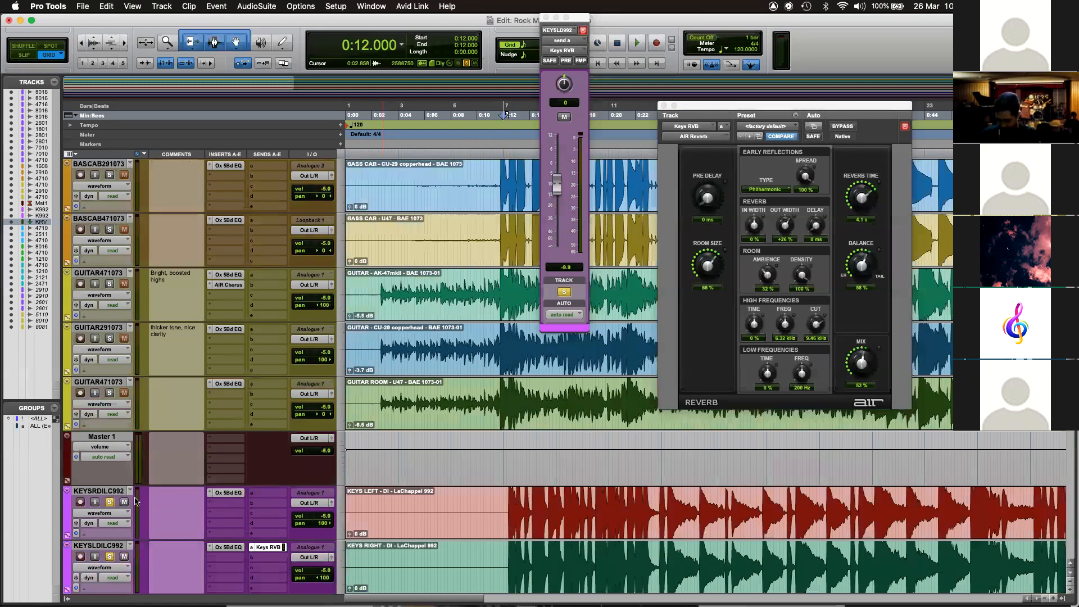
click(470, 287)
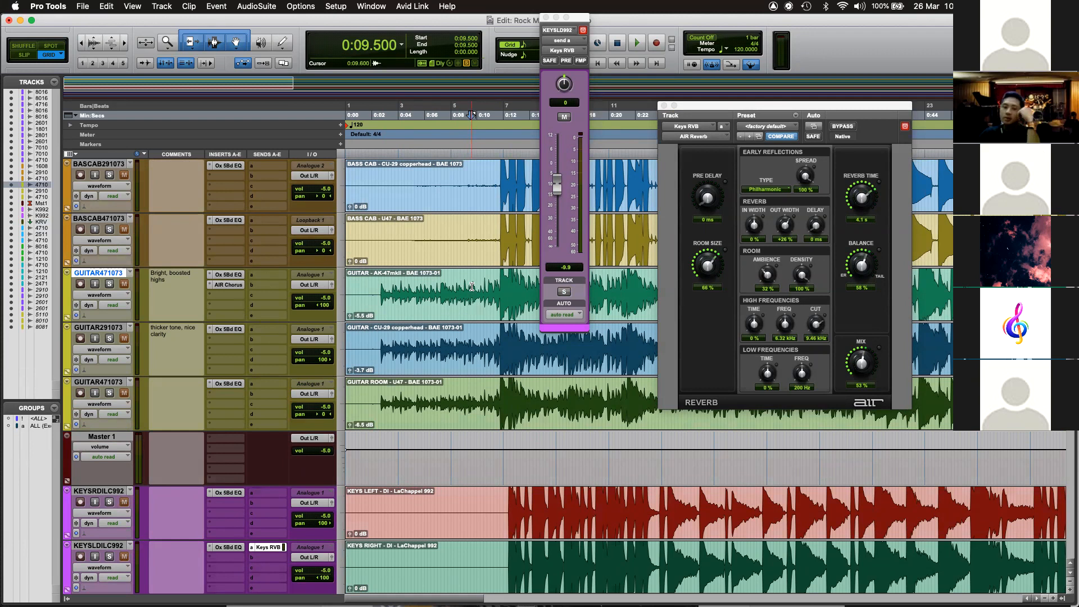
click(380, 286)
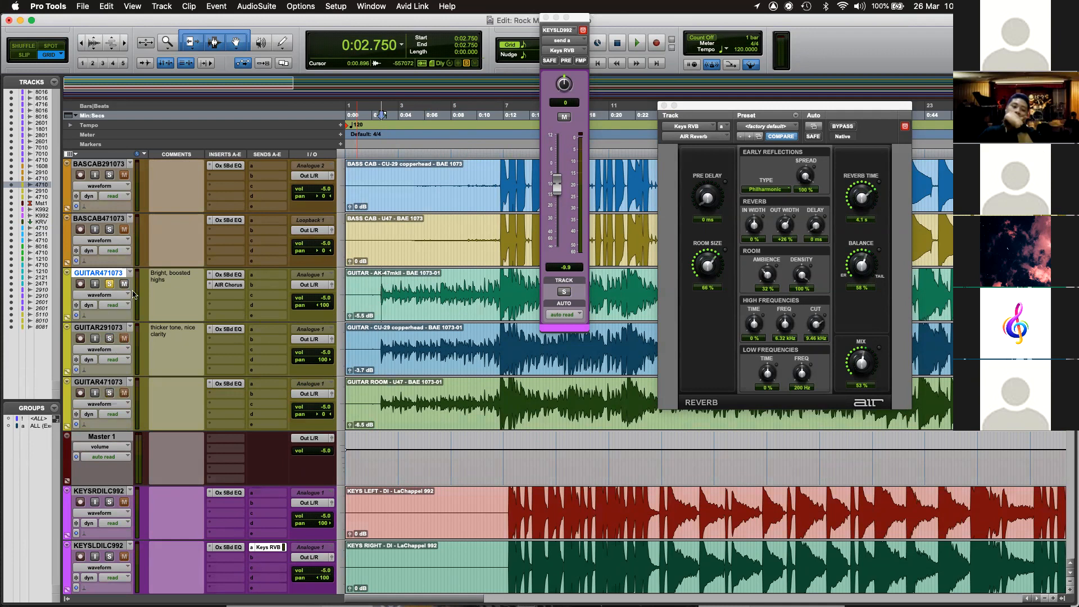
alt+click(324, 305)
key(space)
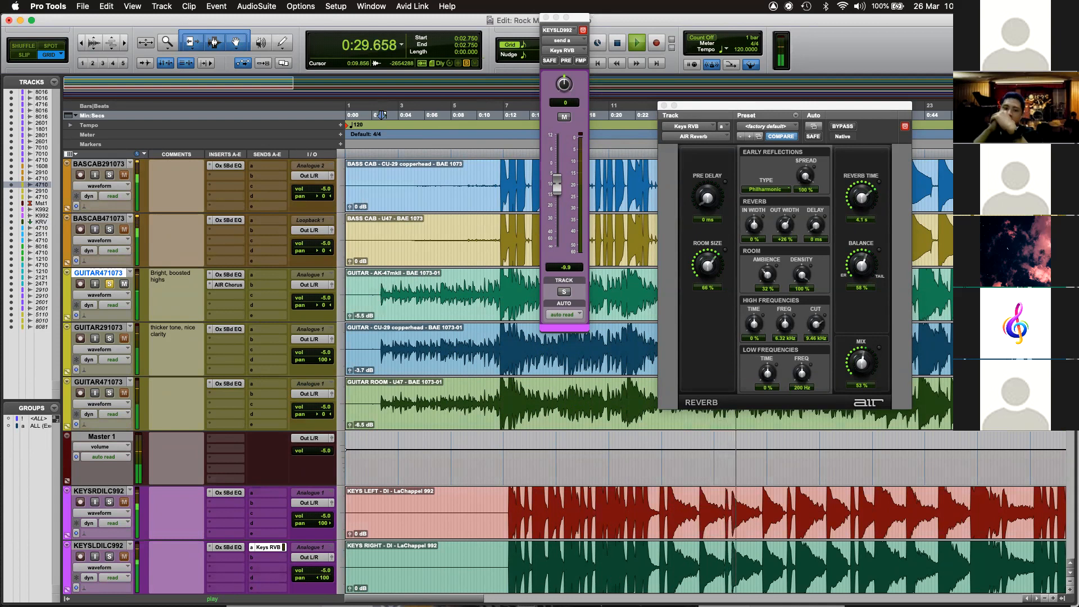
Bypass the EQ and AIR Chorus inserts on the soloed guitar track and replay it from 0:02.750.
click(415, 291)
key(space)
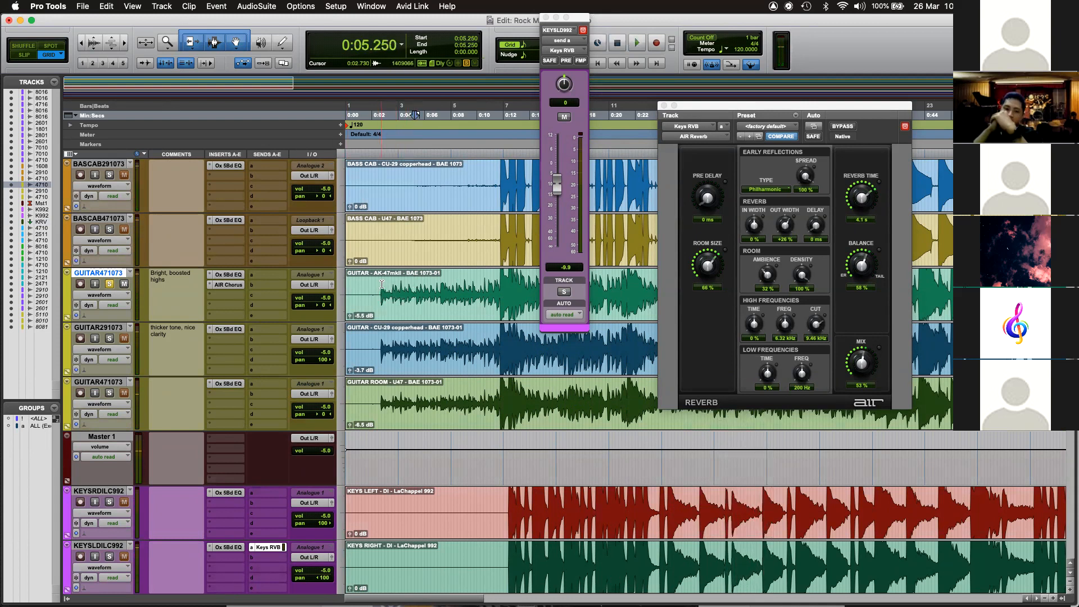
key(shift+a)
key(space)
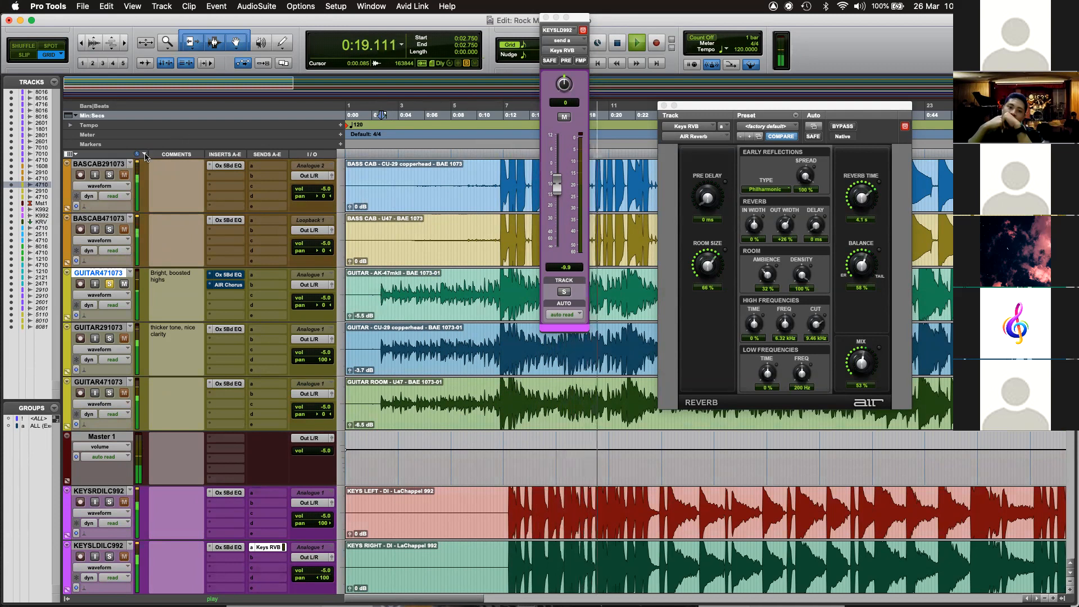
Hide the comments column in the Edit window and stop playback.
right_click(162, 154)
click(145, 170)
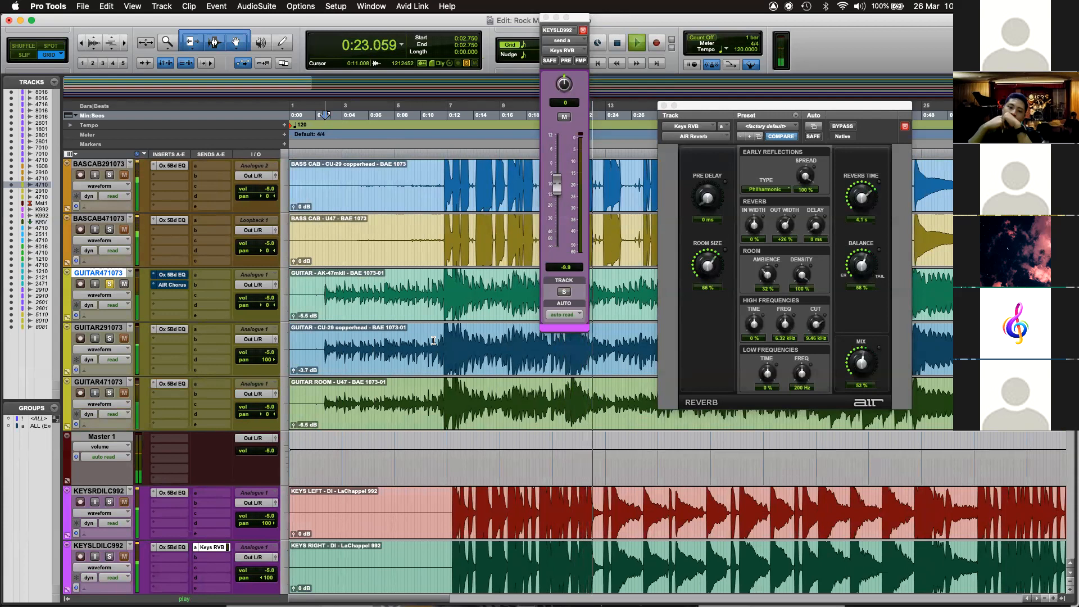
key(space)
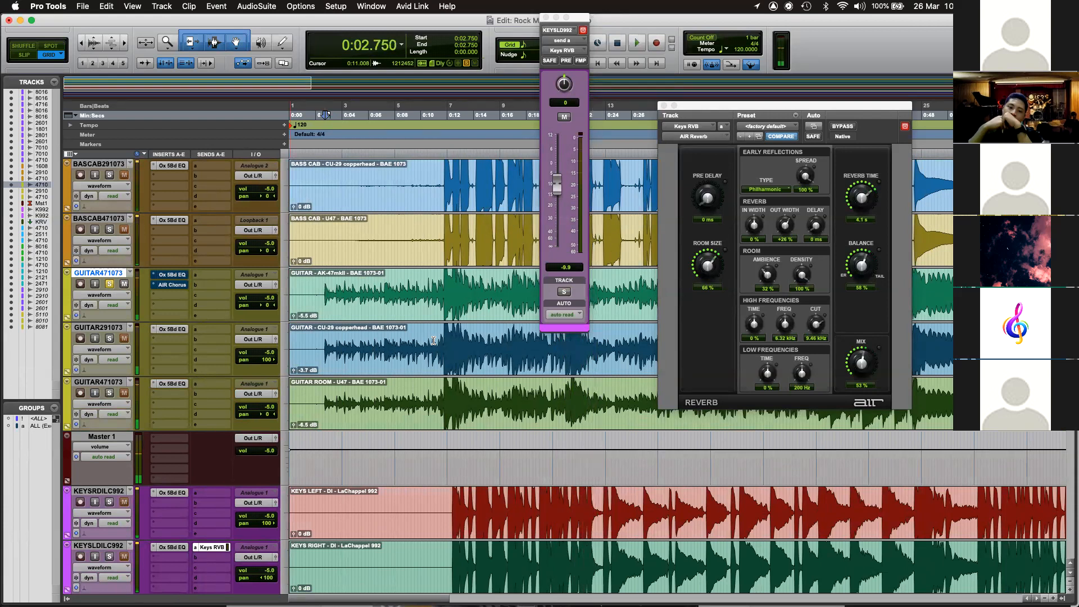
Open the soloed guitar's Oxford EQ and audition the section from about 0:11.500 with the EQ bypassed.
click(176, 275)
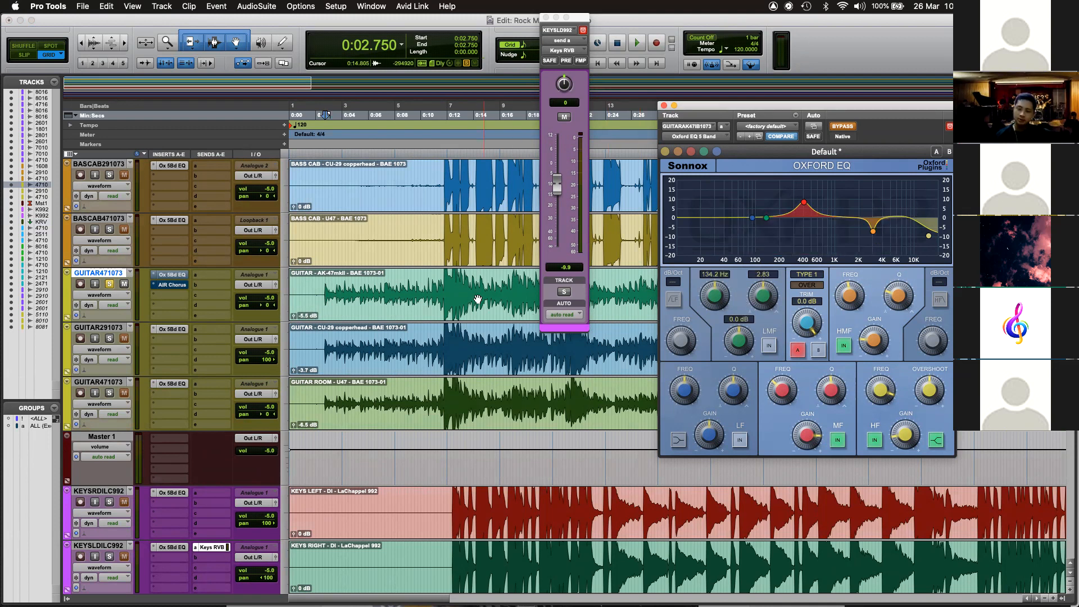
click(444, 287)
key(space)
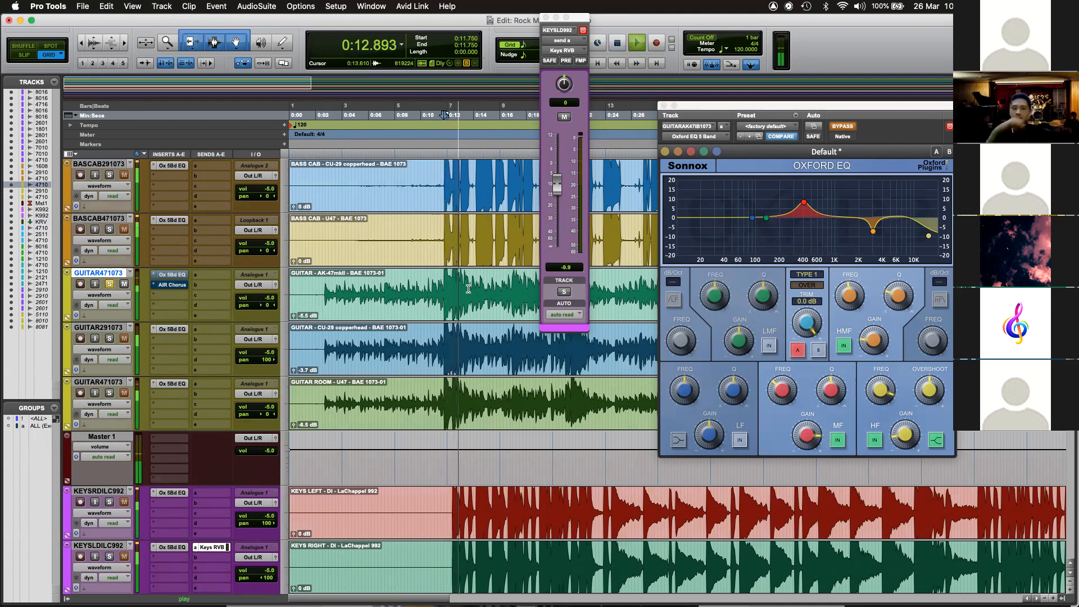
key(space)
click(440, 277)
key(space)
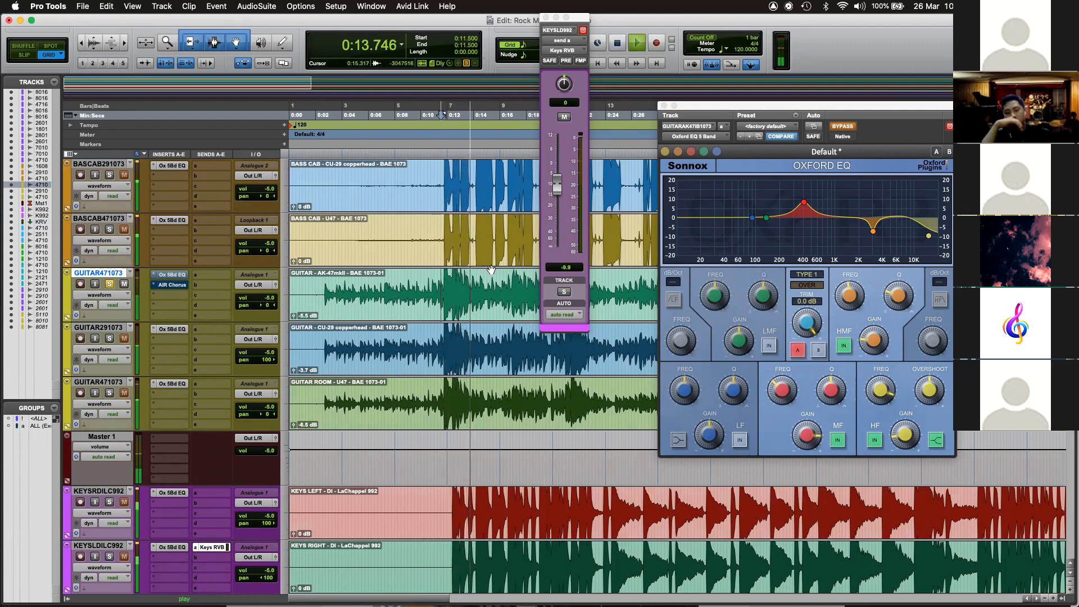
key(space)
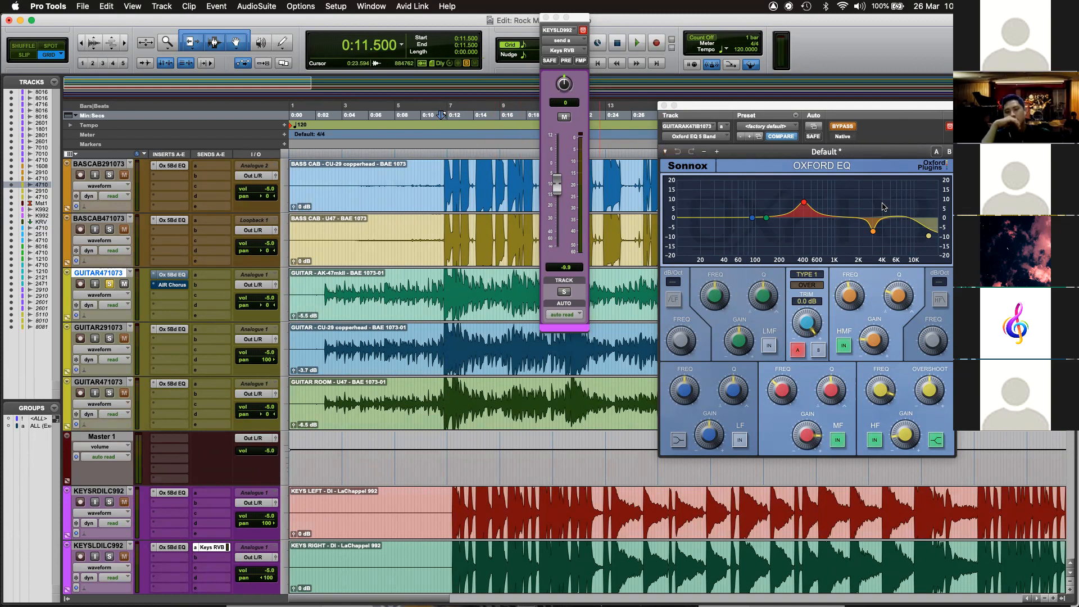
Reactivate the guitar's Oxford EQ, set its HF band gain to -11.9 dB and audition from 0:02.500.
click(872, 229)
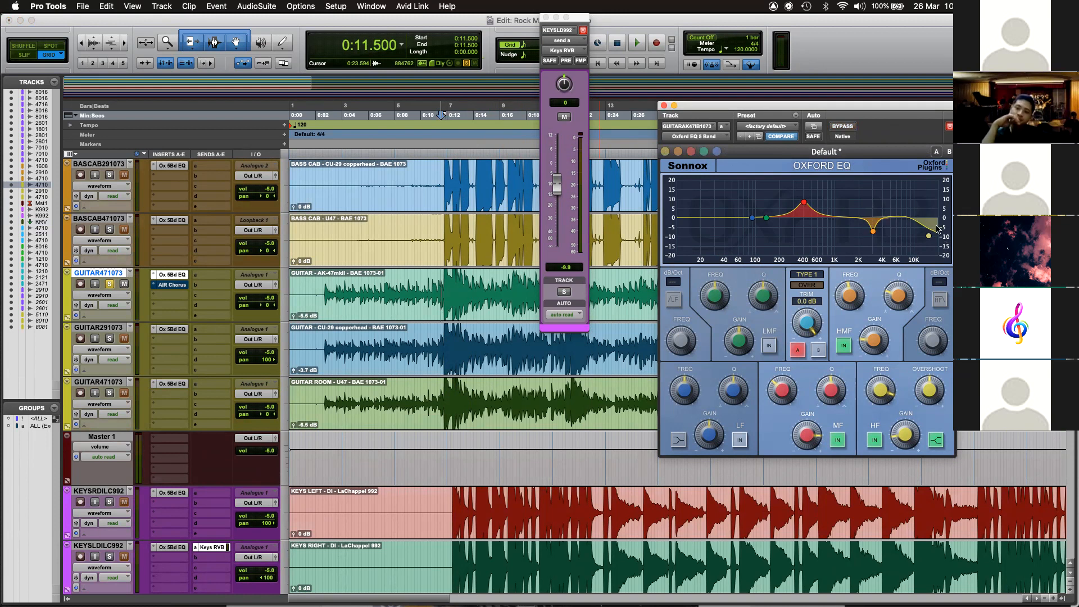
drag(906, 436, 909, 441)
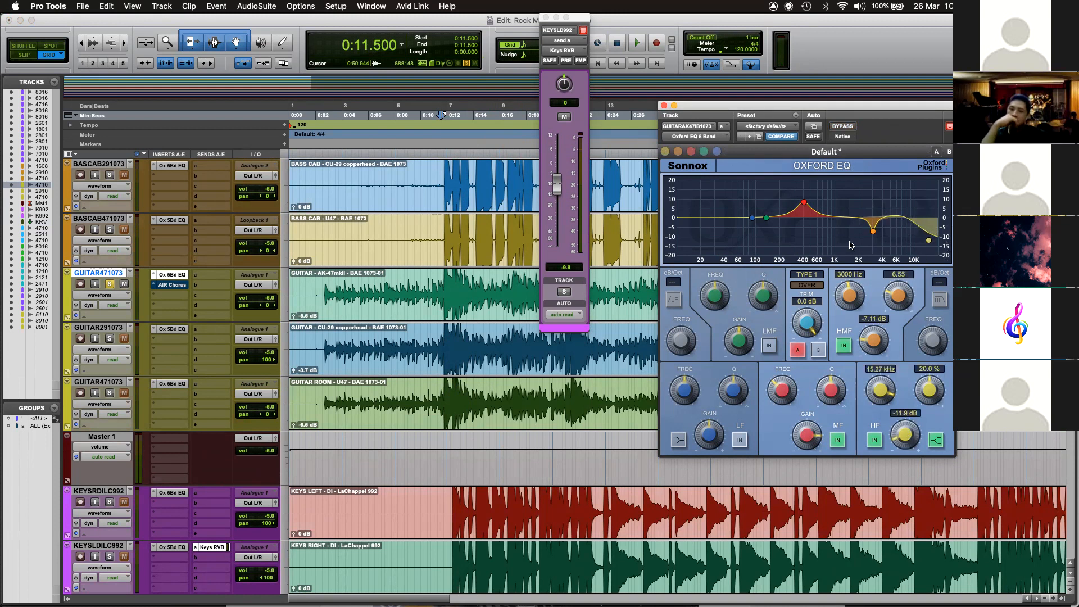
click(322, 287)
key(space)
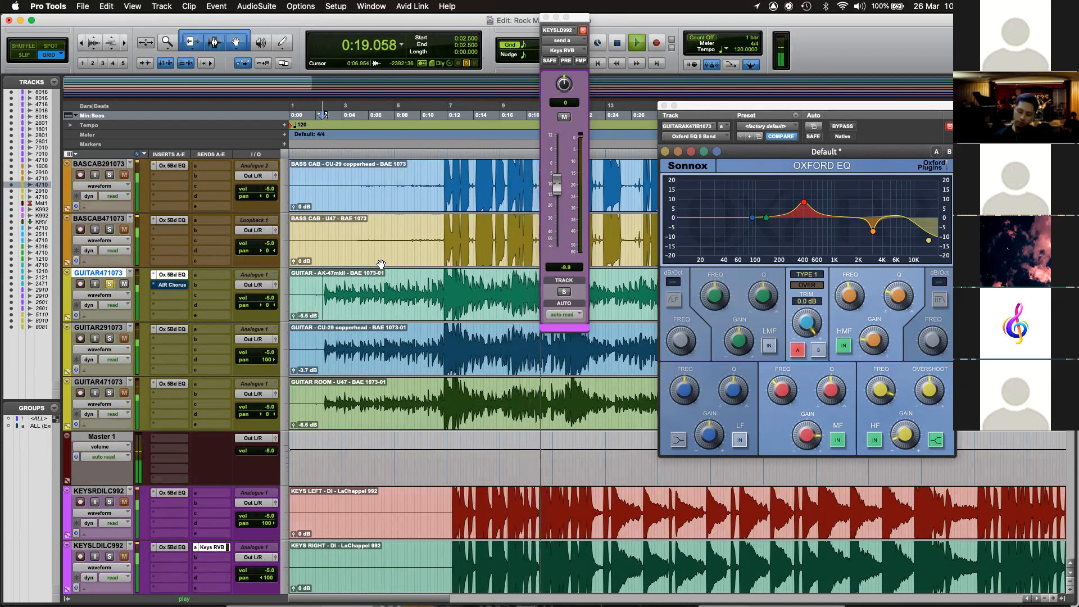
key(space)
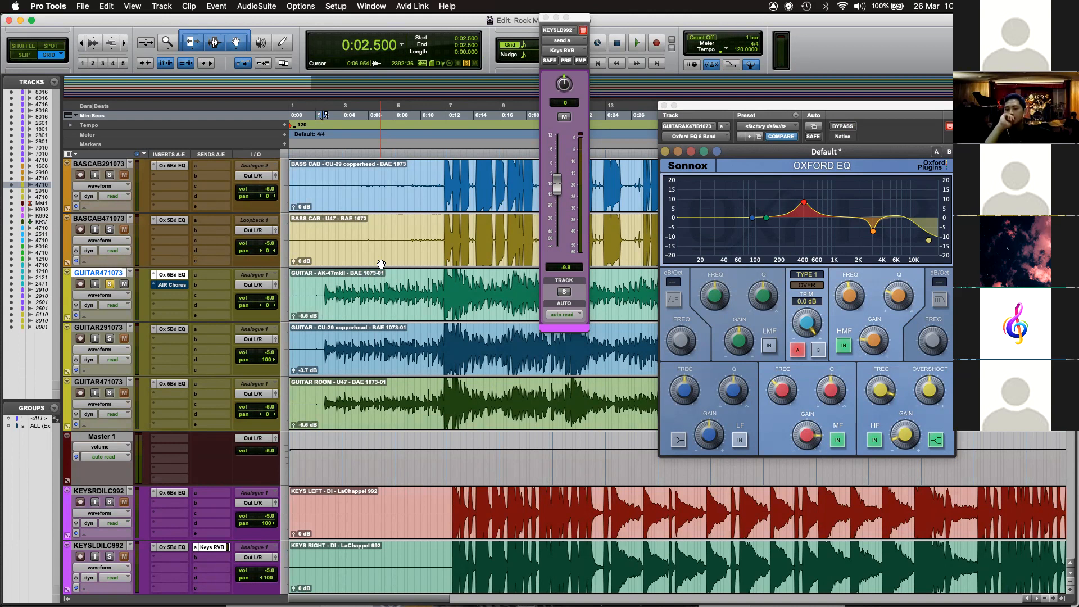
Play the guitar from 0:11.750 and compare its sound with the Oxford EQ bypassed and active.
click(442, 277)
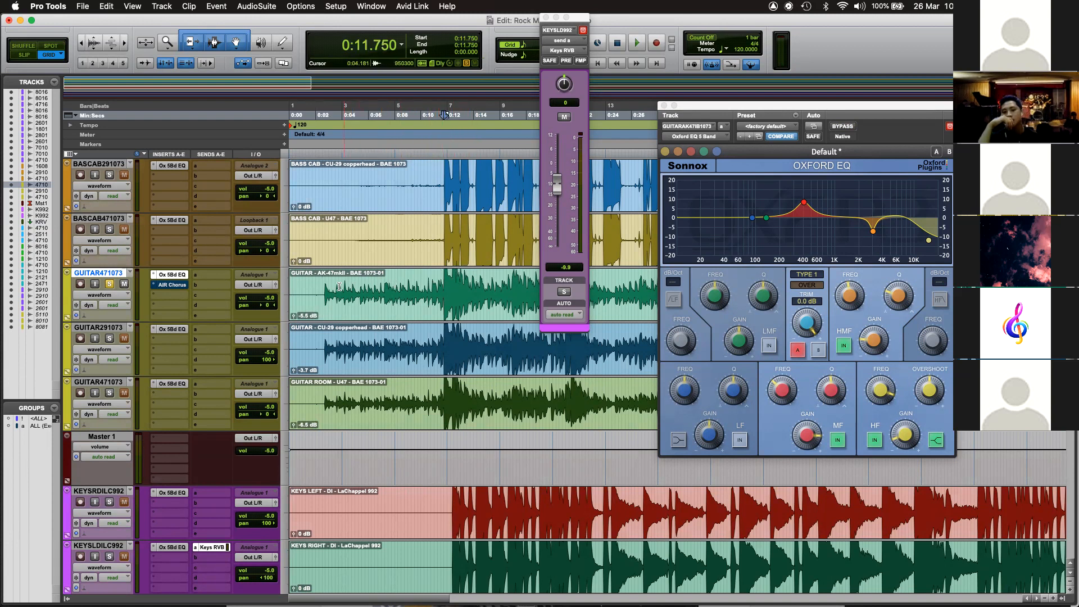
key(space)
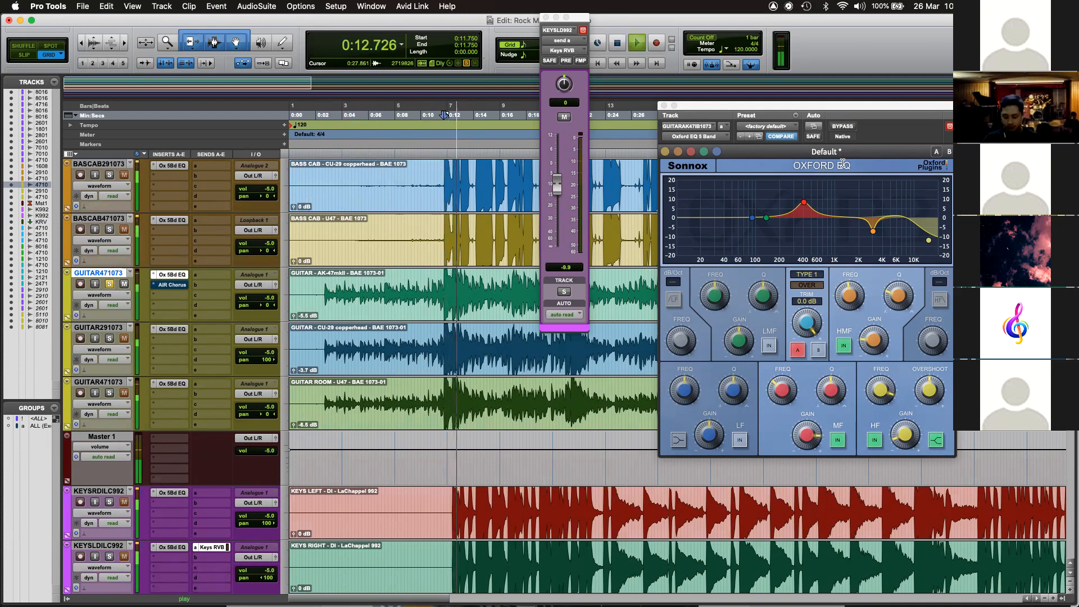
click(842, 127)
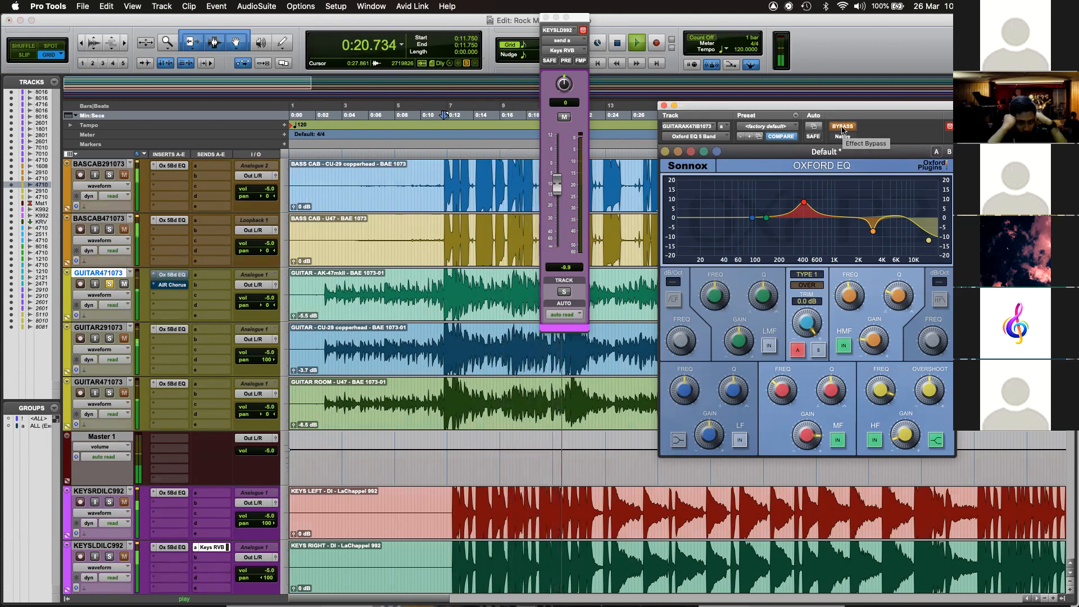
click(841, 127)
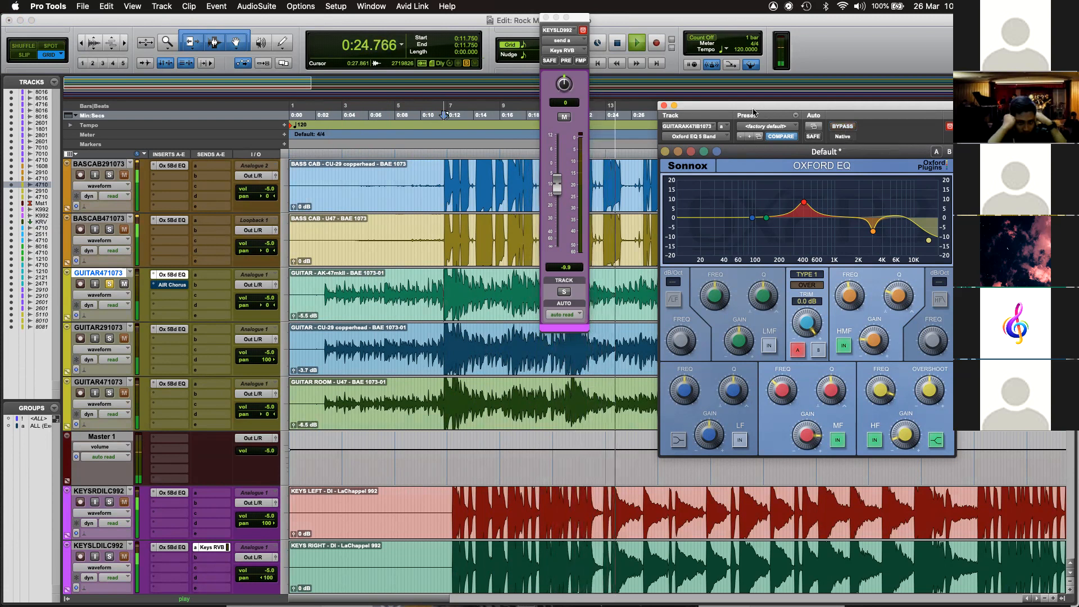
Move the Oxford EQ window over the track controls and close the Keys RVB send window.
drag(743, 107, 212, 197)
click(561, 122)
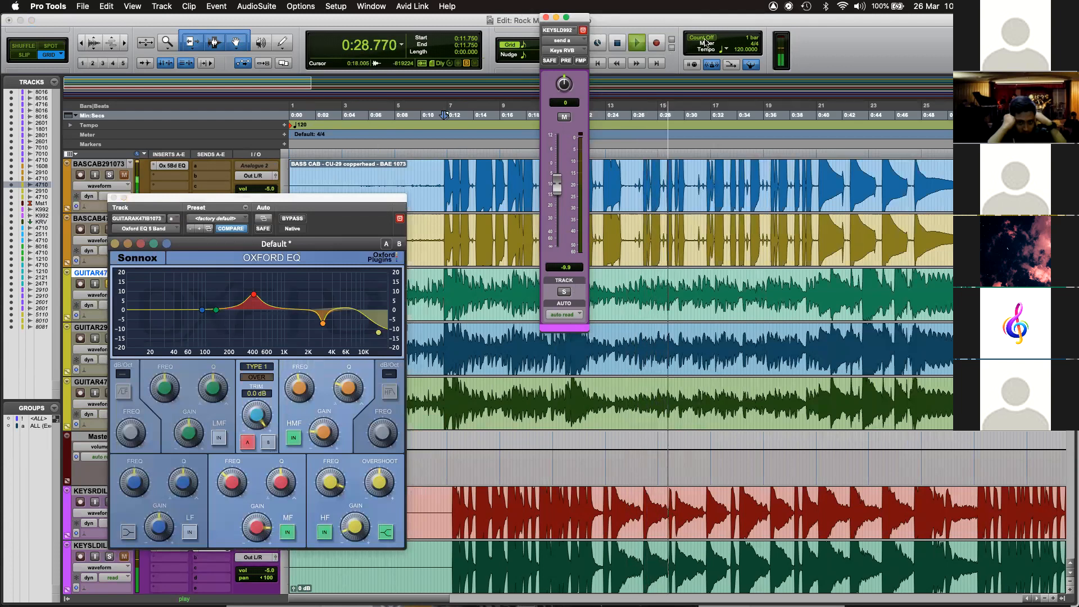
click(546, 17)
Bypass and reactivate the guitar's Oxford EQ once more during playback, and stop the transport.
click(288, 220)
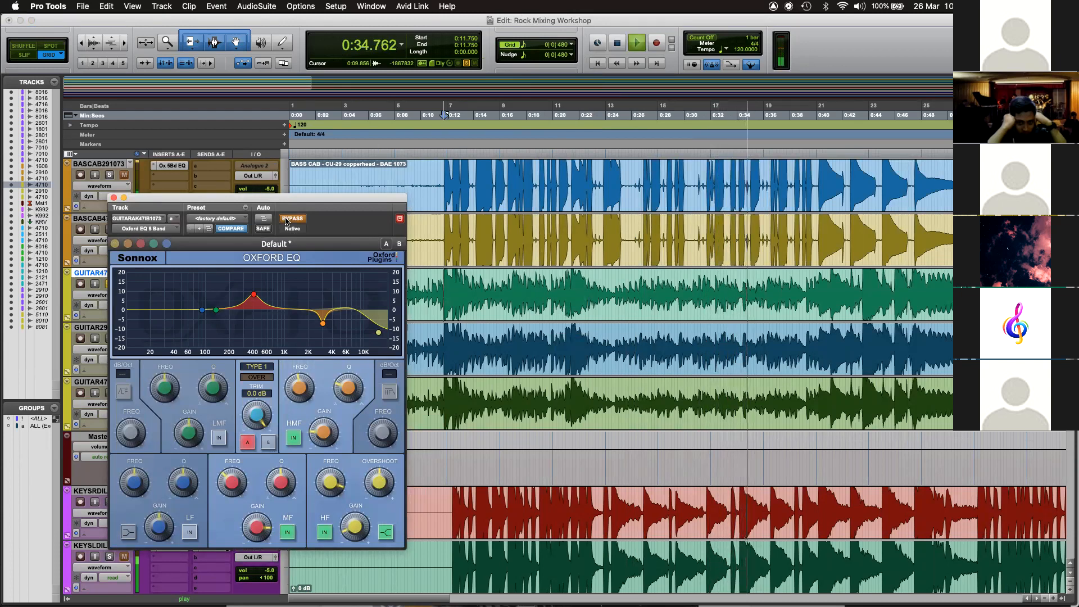
click(286, 220)
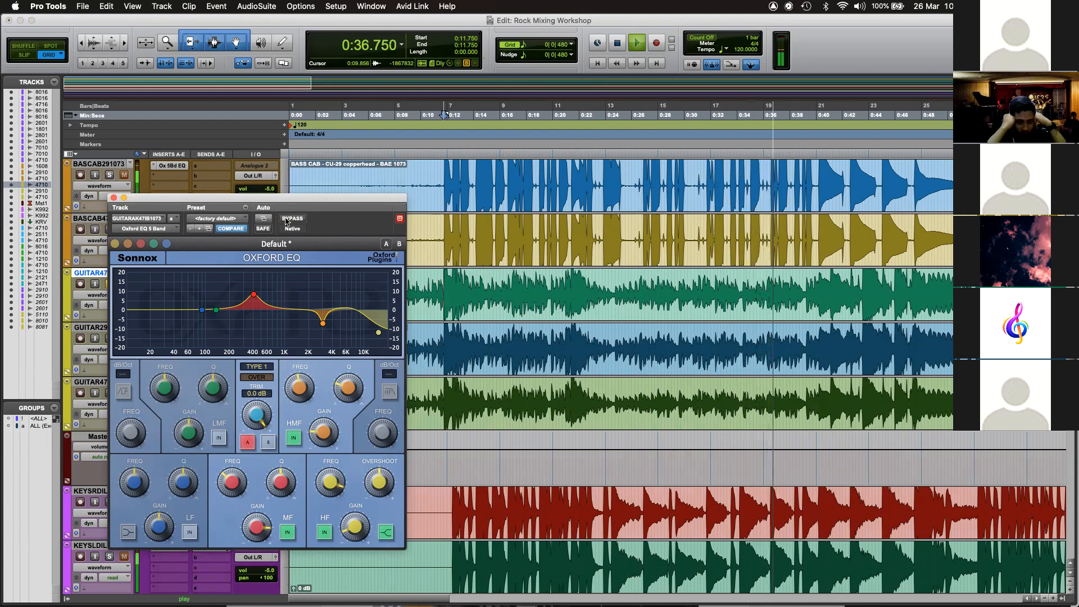
key(space)
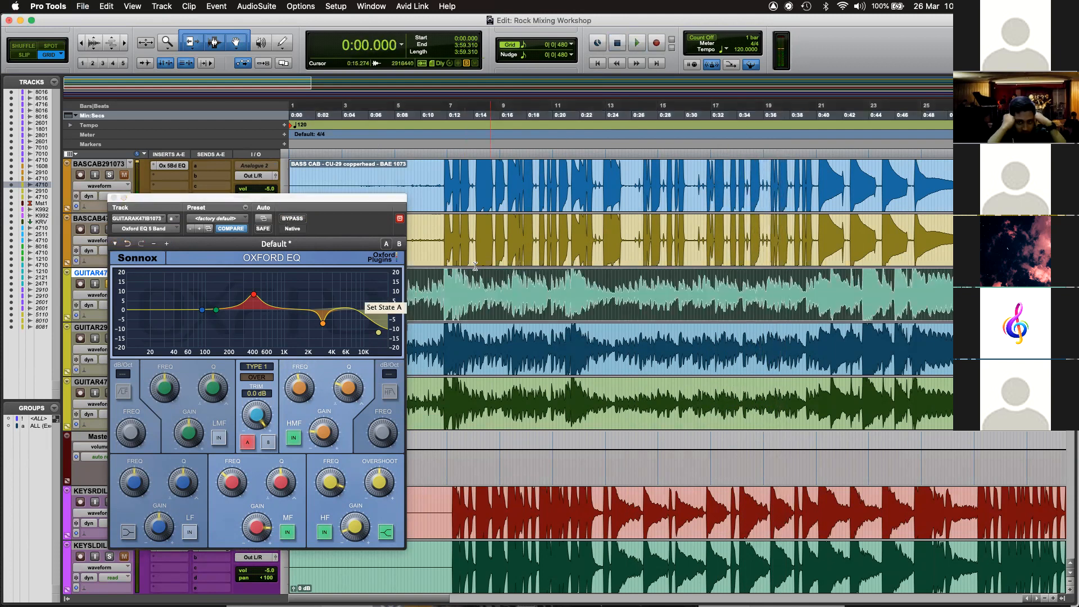
Place the edit cursor at 0:12.750 and close the Oxford EQ window after moving it off the track controls.
click(457, 236)
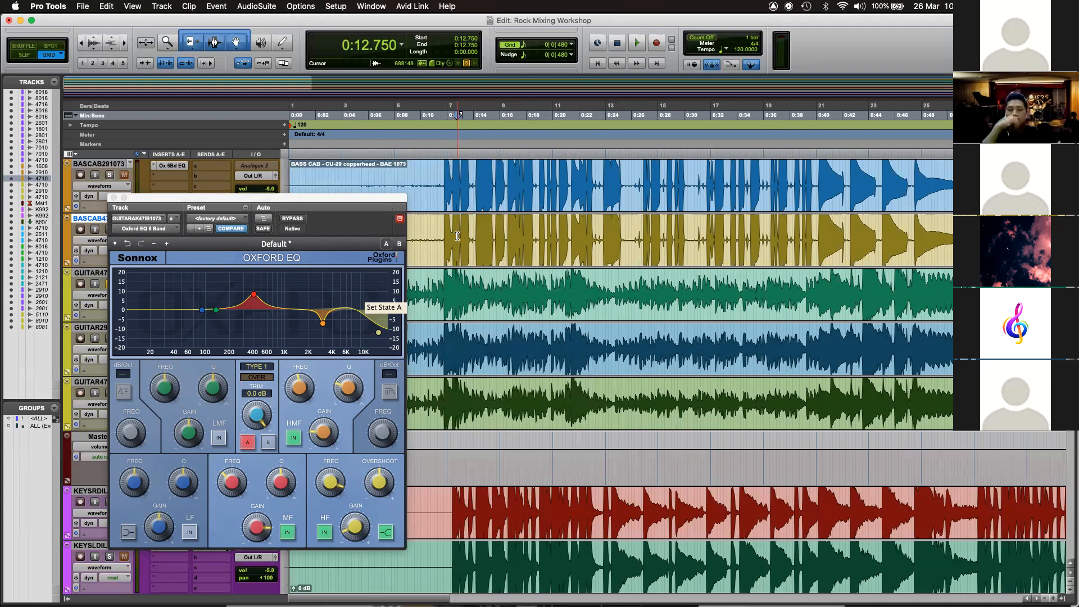
drag(281, 198, 543, 175)
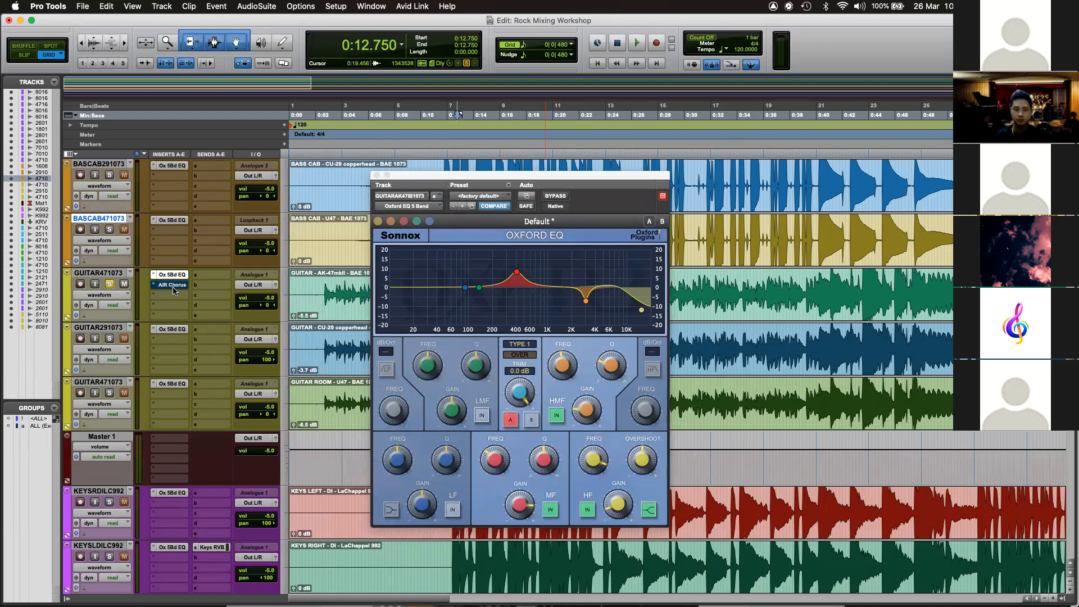
click(377, 175)
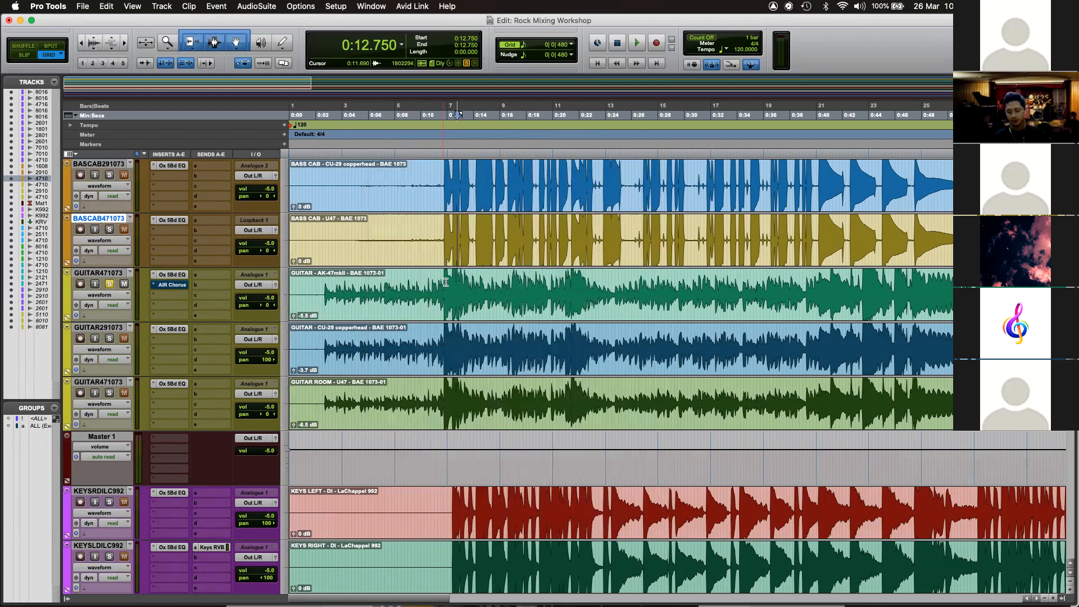
Play the soloed guitar from 0:11.500, toggle the AIR Chorus bypass to compare, leave the chorus active and stop playback.
click(446, 282)
key(space)
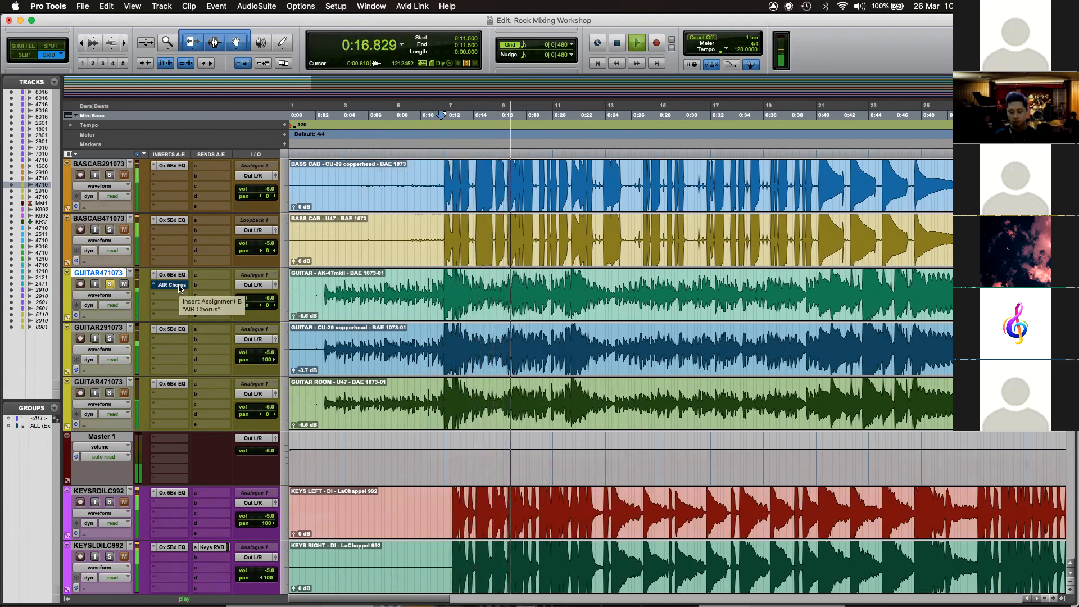
super+click(179, 286)
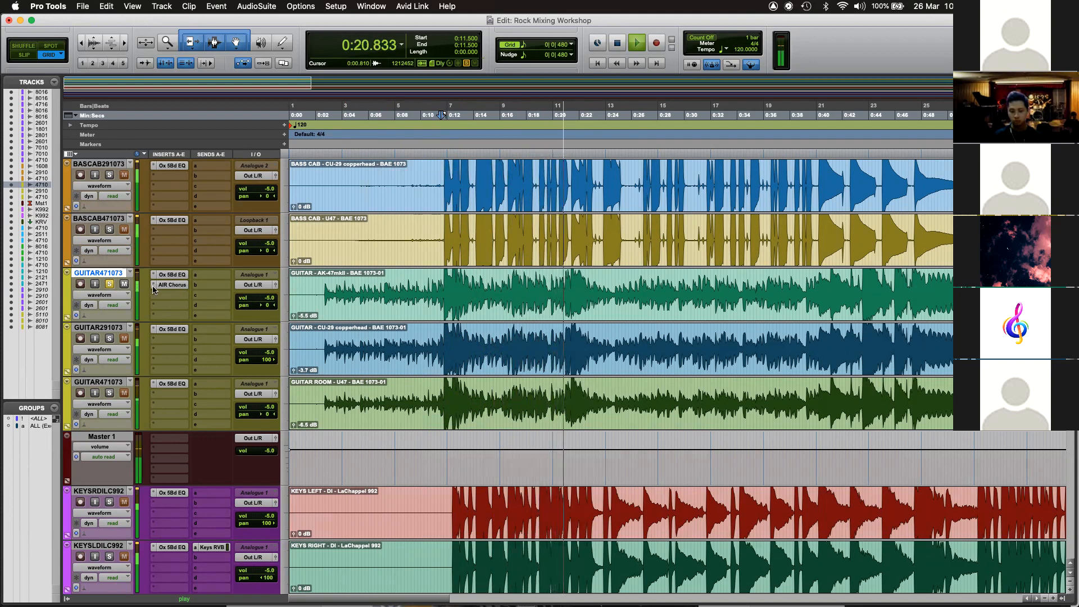
super+click(165, 287)
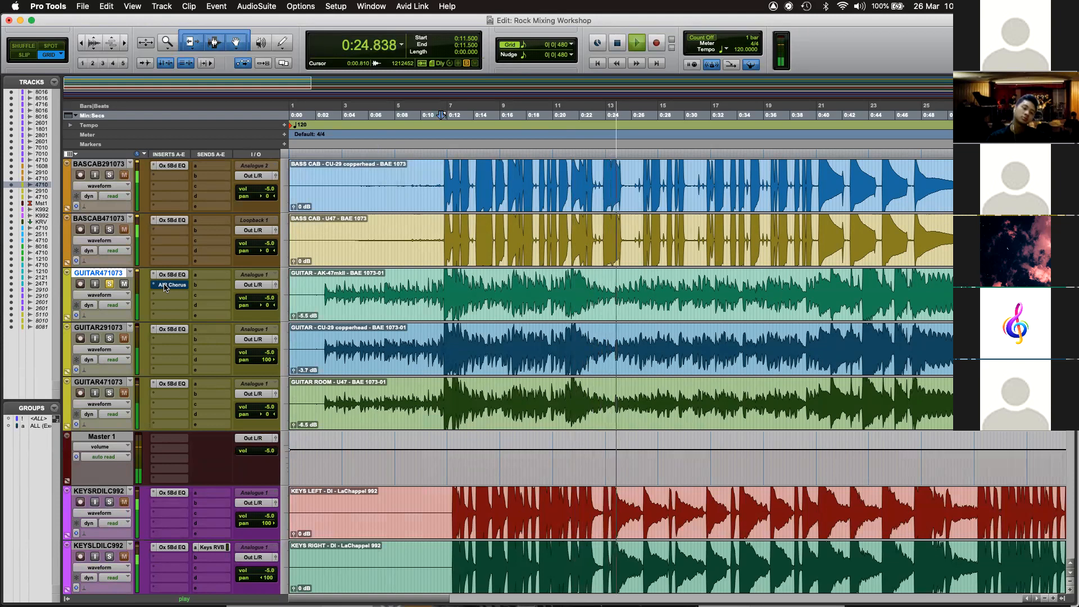
super+click(166, 287)
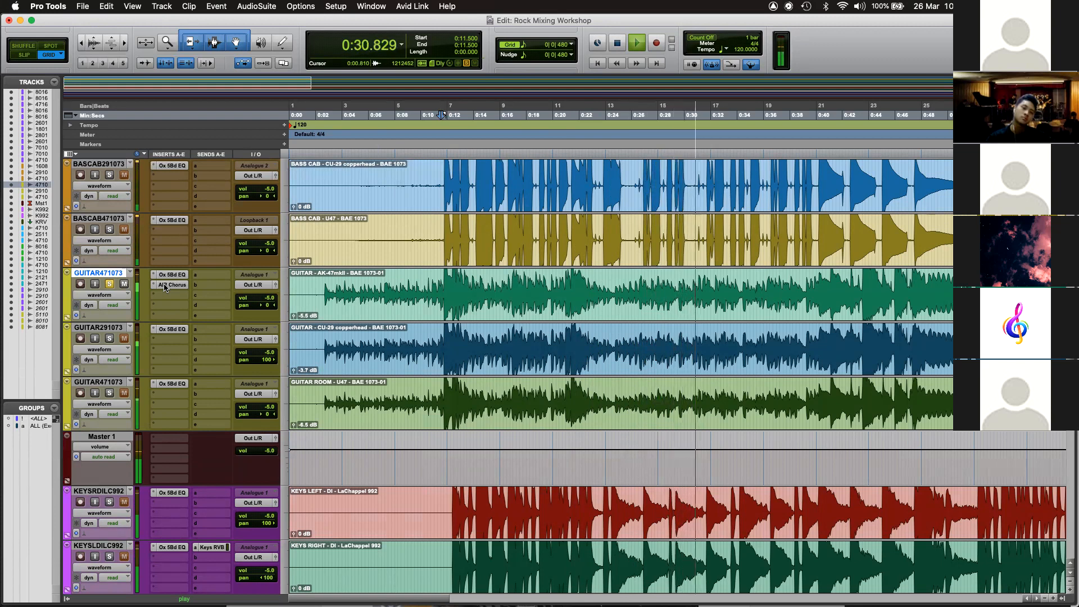
key(space)
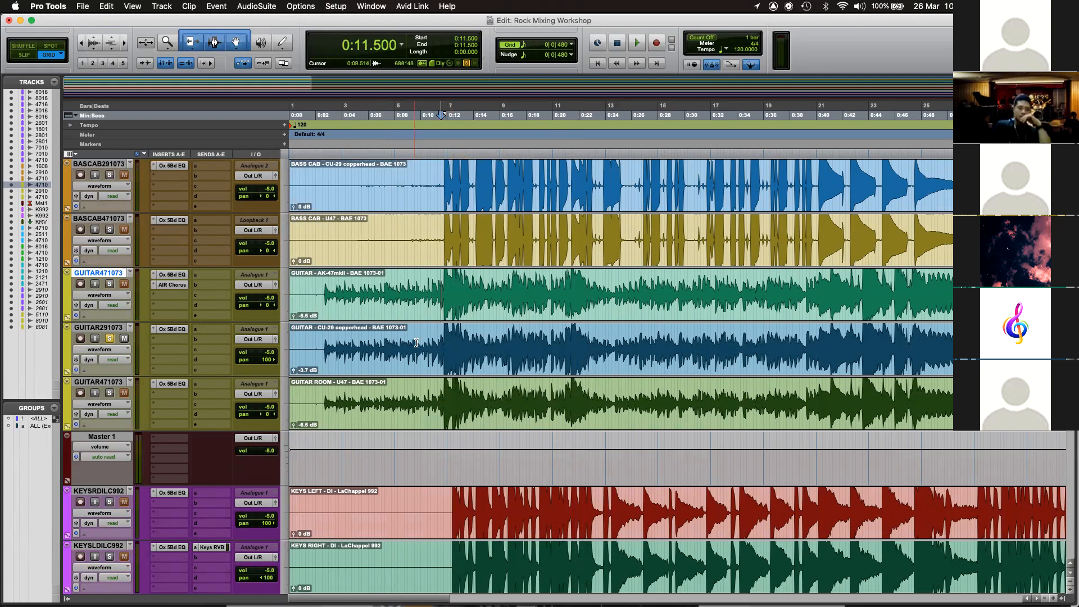
Reset the CU-29 copperhead guitar's pan to centre and play the soloed track from 0:11.500.
click(439, 333)
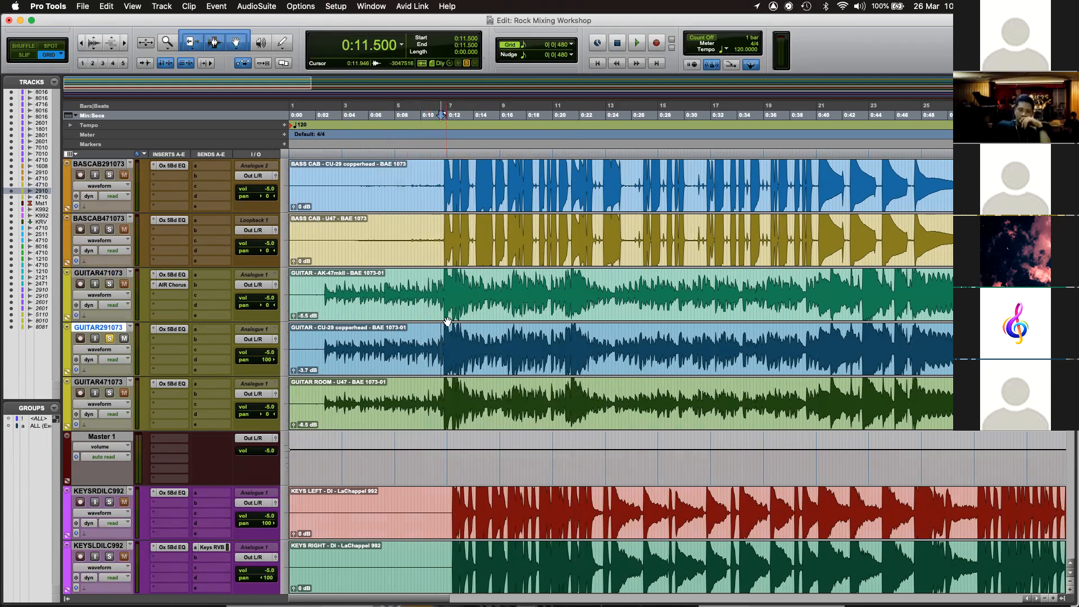
key(space)
key(space)
alt+click(270, 359)
key(space)
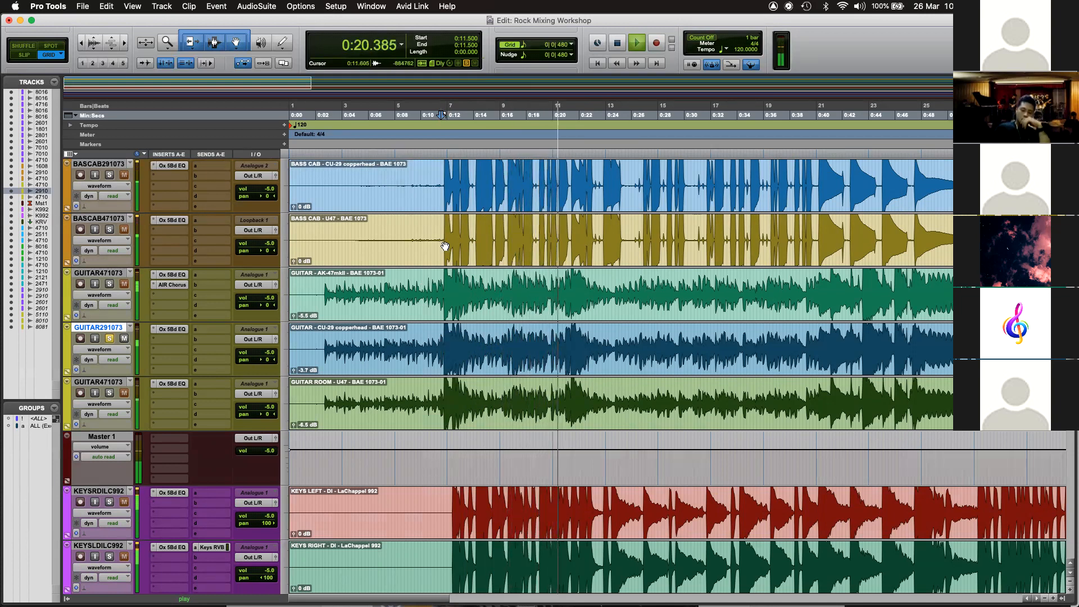
Bypass and reactivate the CU-29 guitar's Oxford EQ to compare, stop playback and move the EQ window clear of the track controls.
click(167, 331)
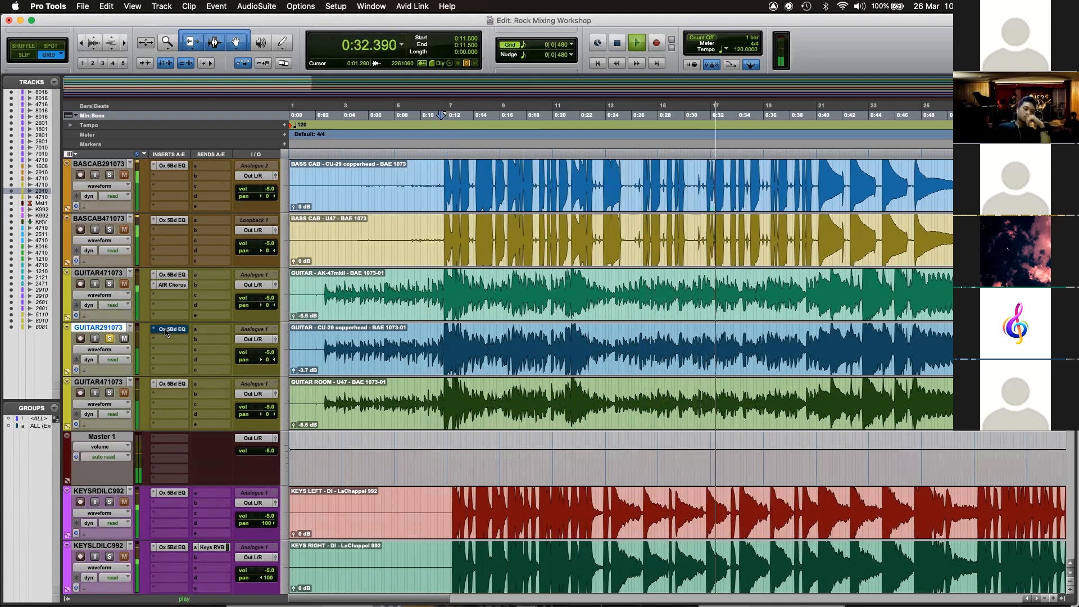
click(166, 332)
key(space)
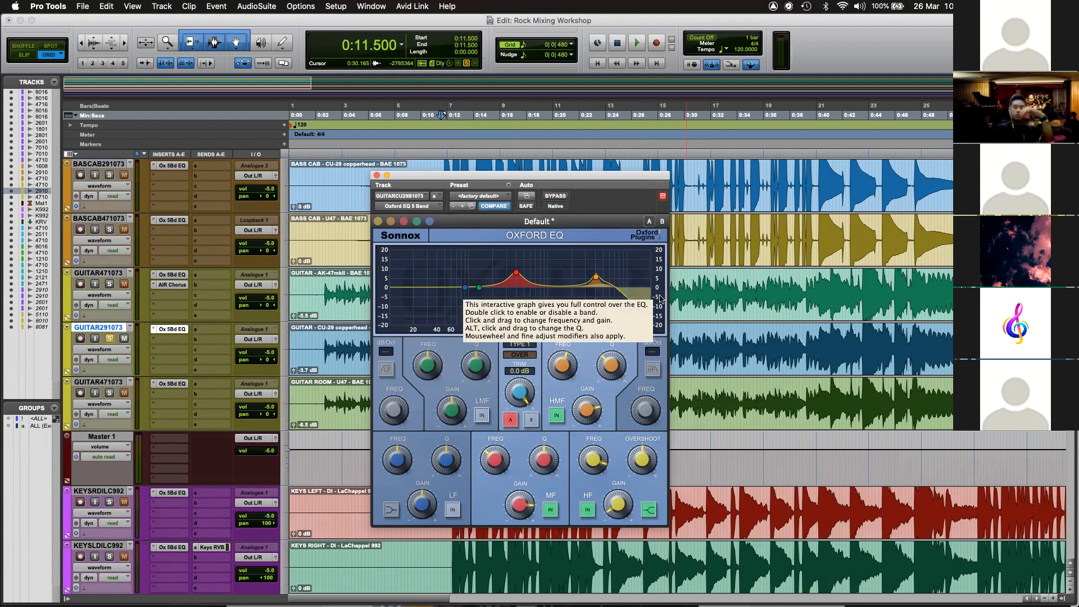
drag(599, 181, 695, 147)
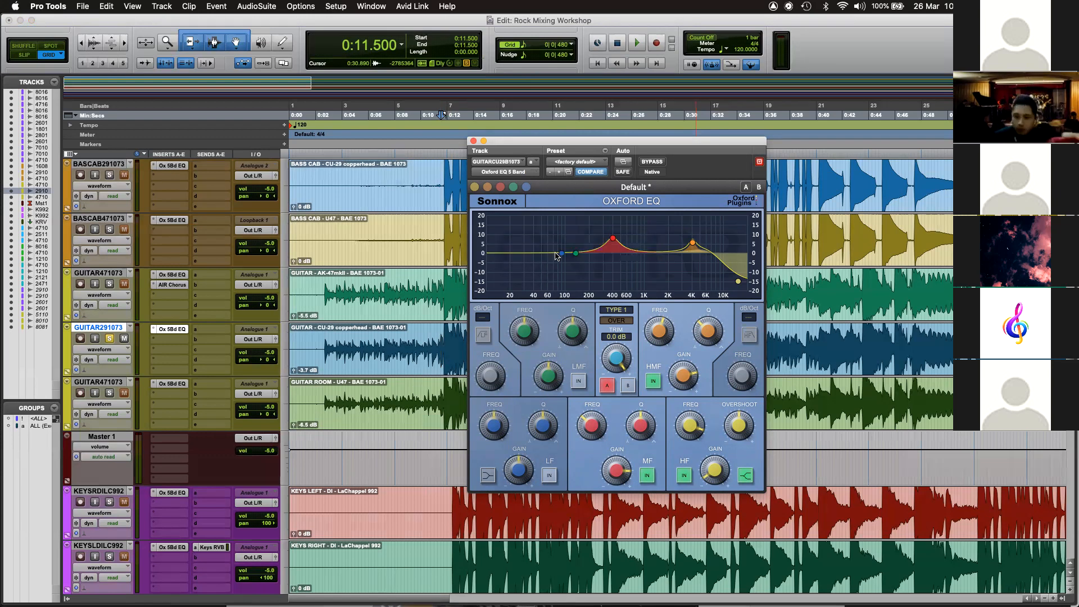
Insert AIR Chorus (mono) after the Oxford EQ on the CU-29 guitar track.
click(180, 340)
mouse_move(180, 339)
mouse_move(272, 340)
click(219, 304)
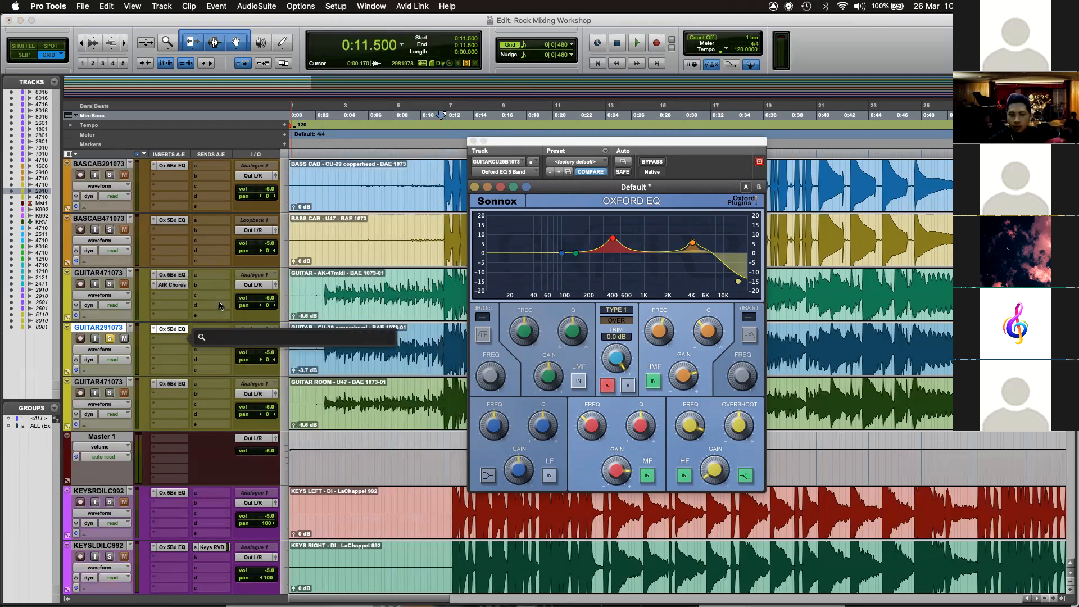
text(cchr)
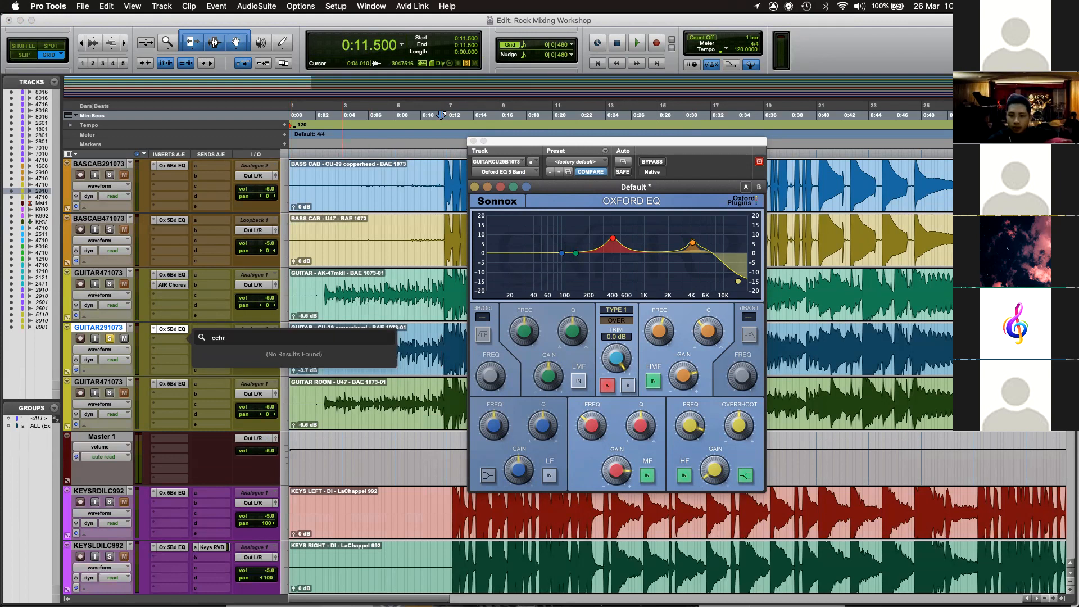
key(BackSpace)
key(BackSpace)
text(ho)
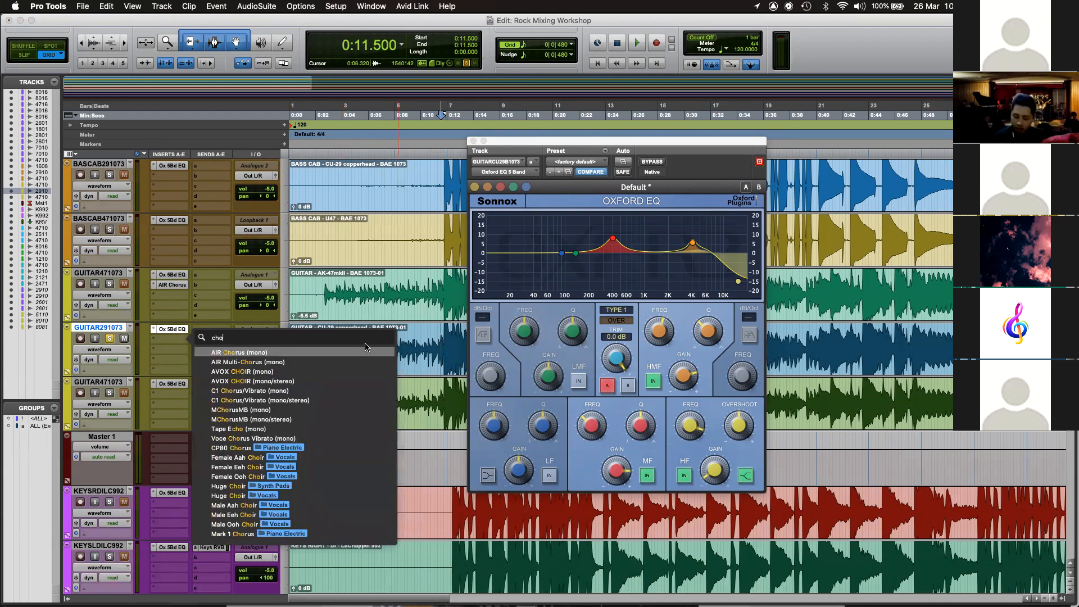
click(366, 350)
Open the CU-29 guitar's AIR Chorus and load the 05 Soft Mono preset after trying 06 Soft Stereo.
click(172, 330)
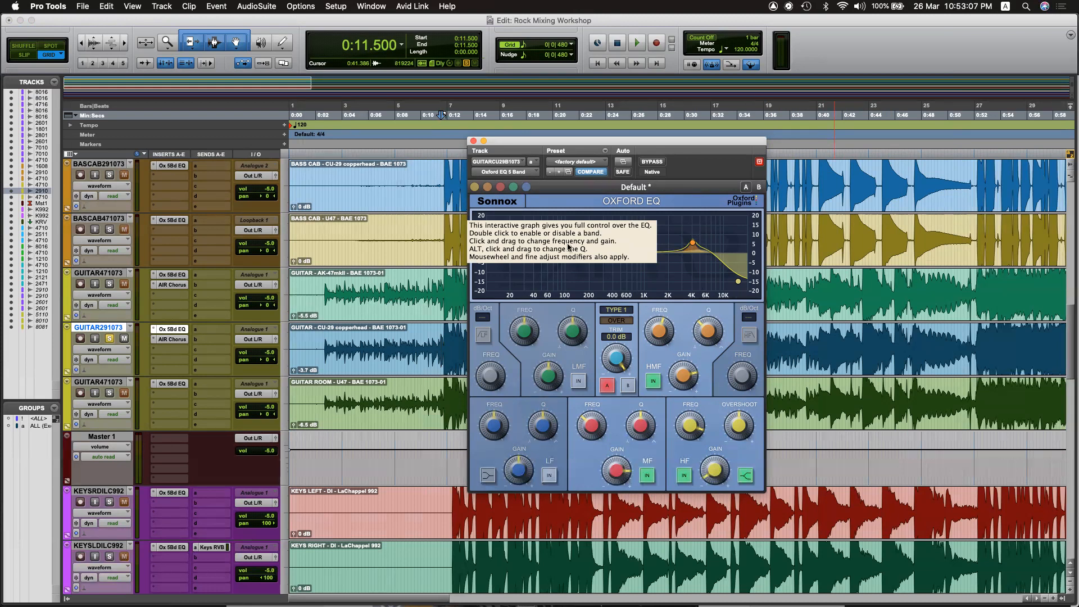
click(176, 340)
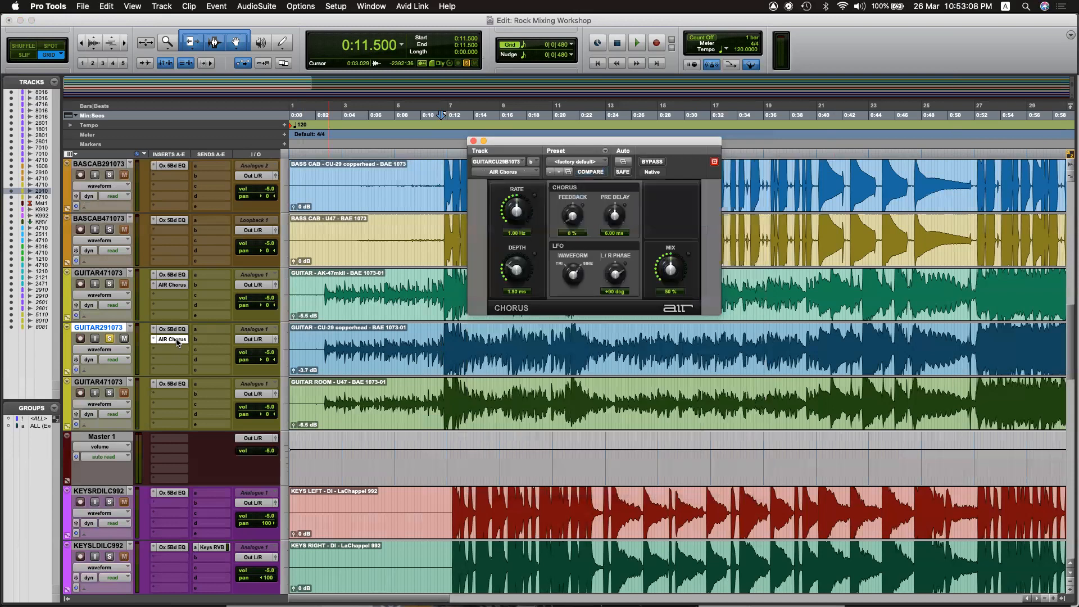
click(595, 163)
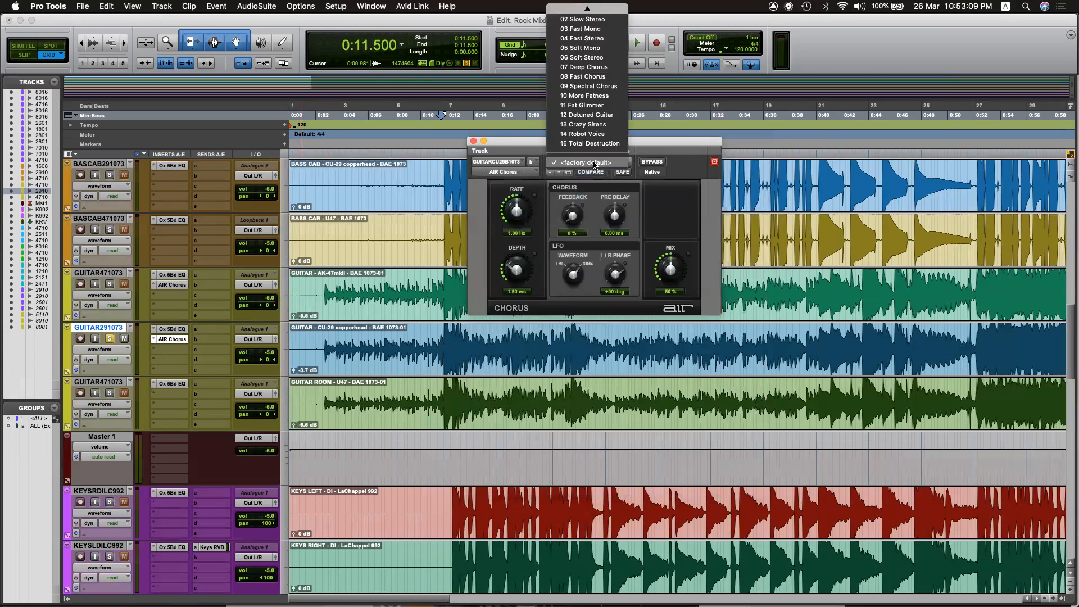
click(618, 59)
click(585, 163)
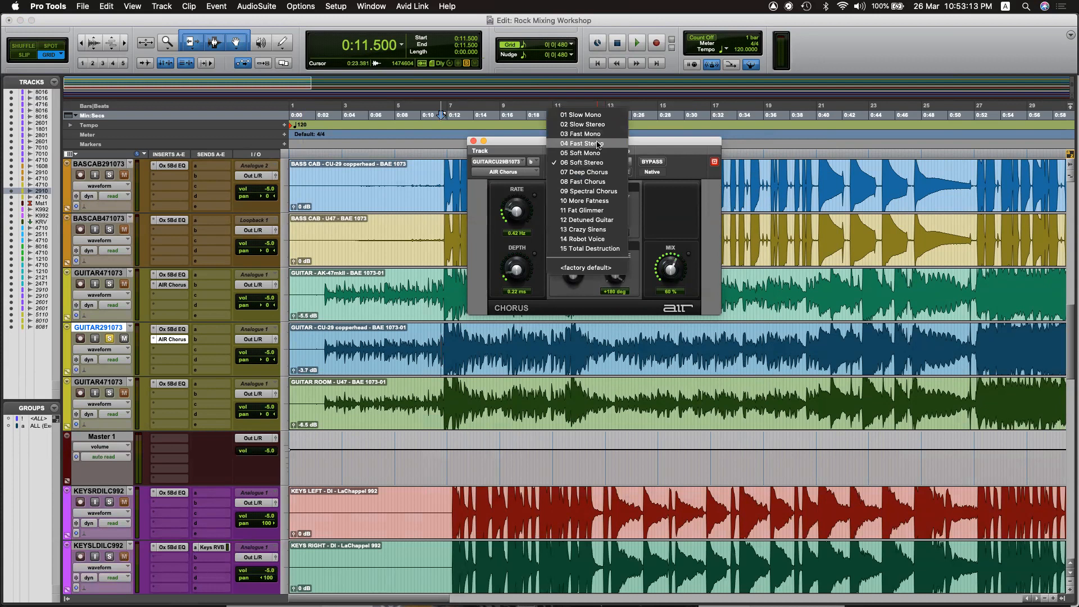
click(599, 152)
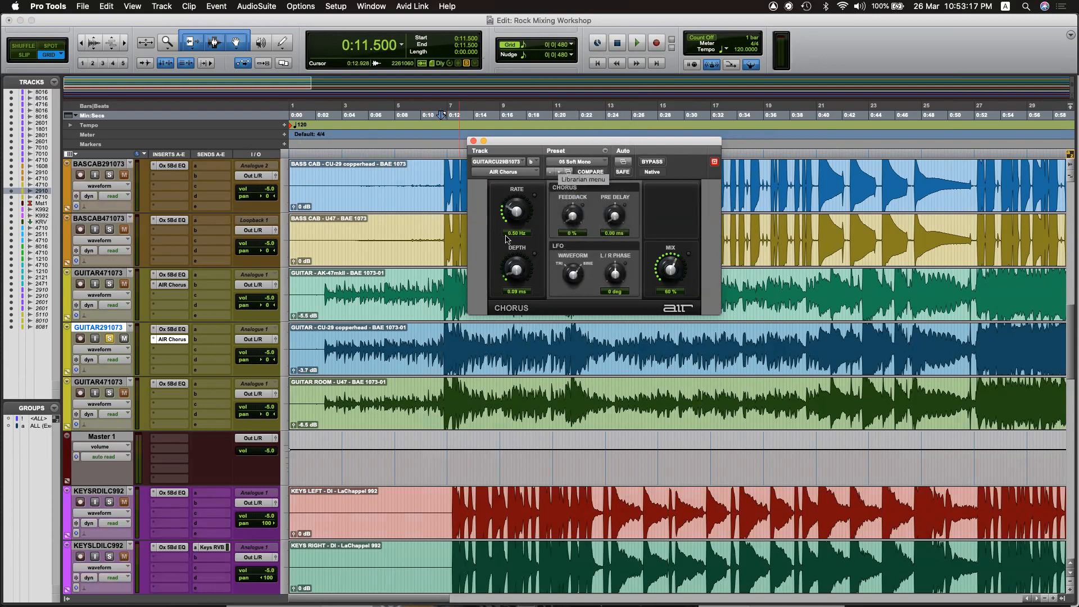
Place the edit cursor at 0:11.250 and set the CU-29 guitar's AIR Chorus mix to 70%.
drag(397, 295, 438, 297)
click(438, 330)
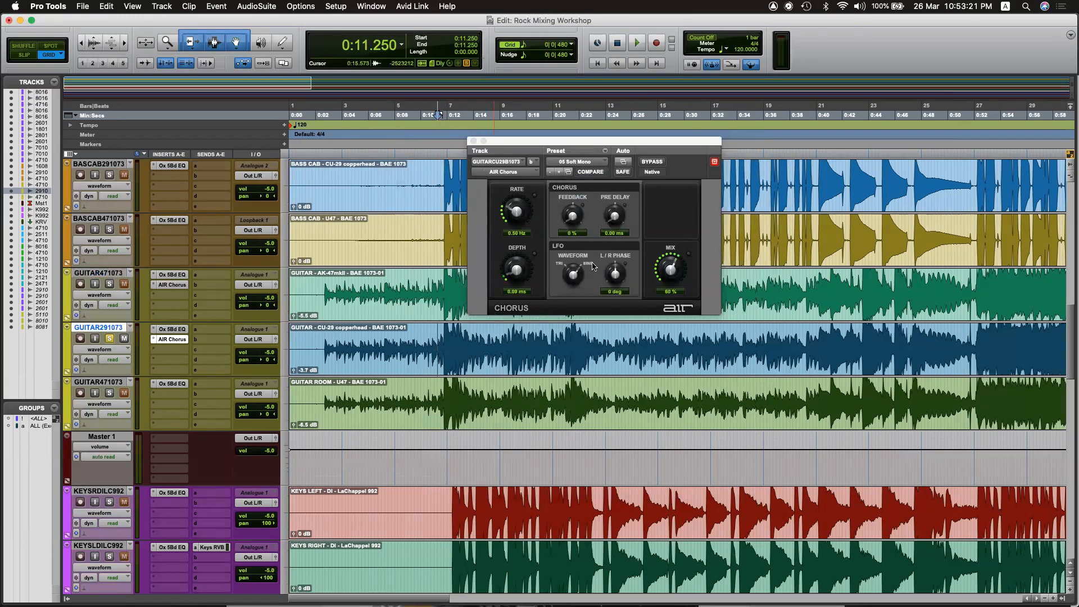
click(176, 285)
click(177, 340)
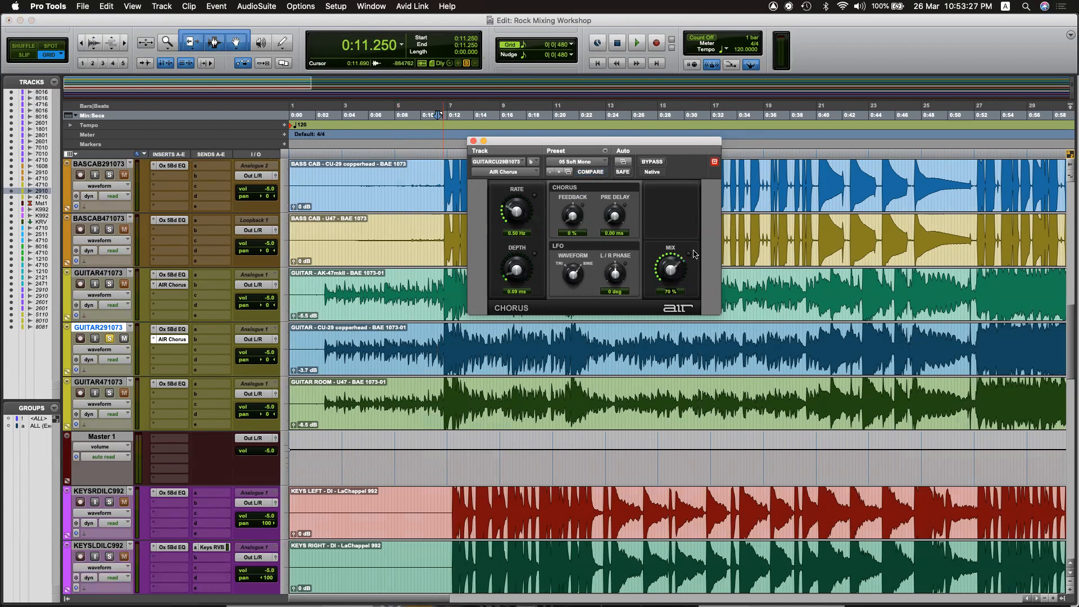
Check the AIR Chorus mix on the AK-47mkII guitar track and close the plug-in window.
click(170, 285)
click(170, 285)
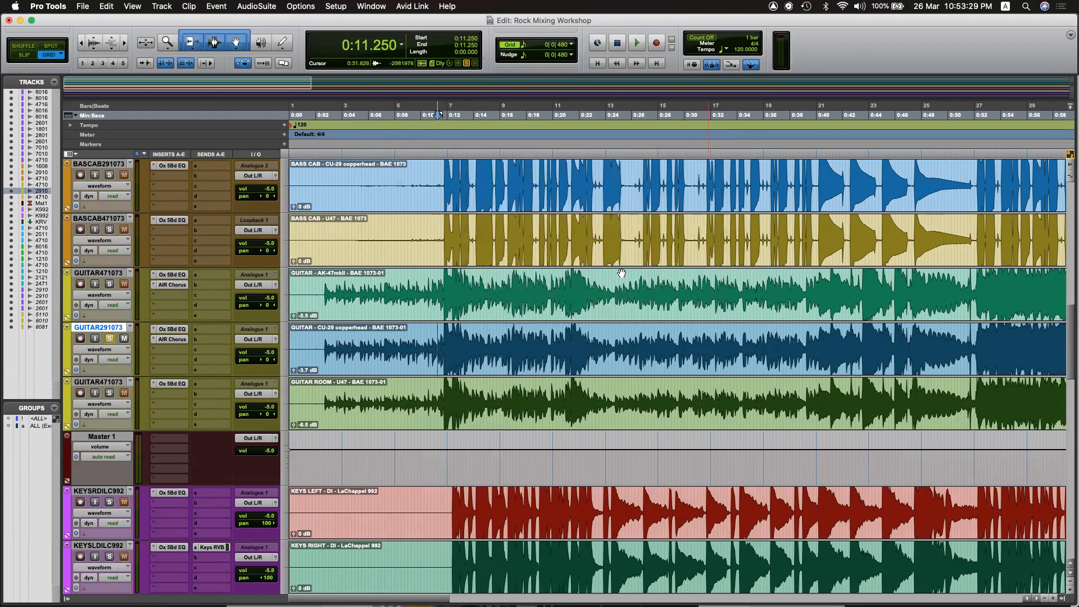
click(181, 285)
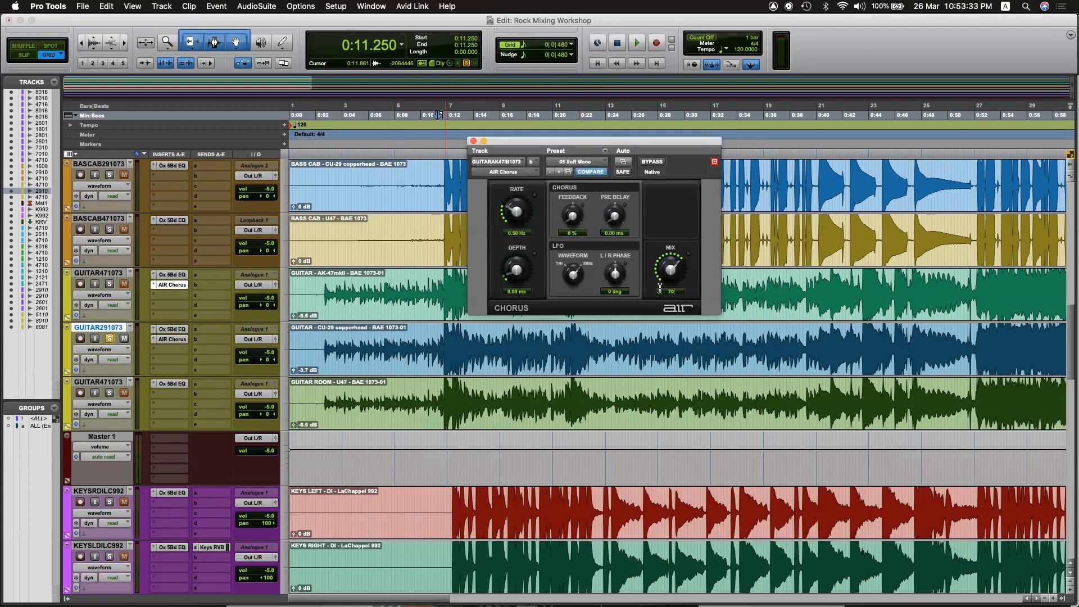
click(167, 340)
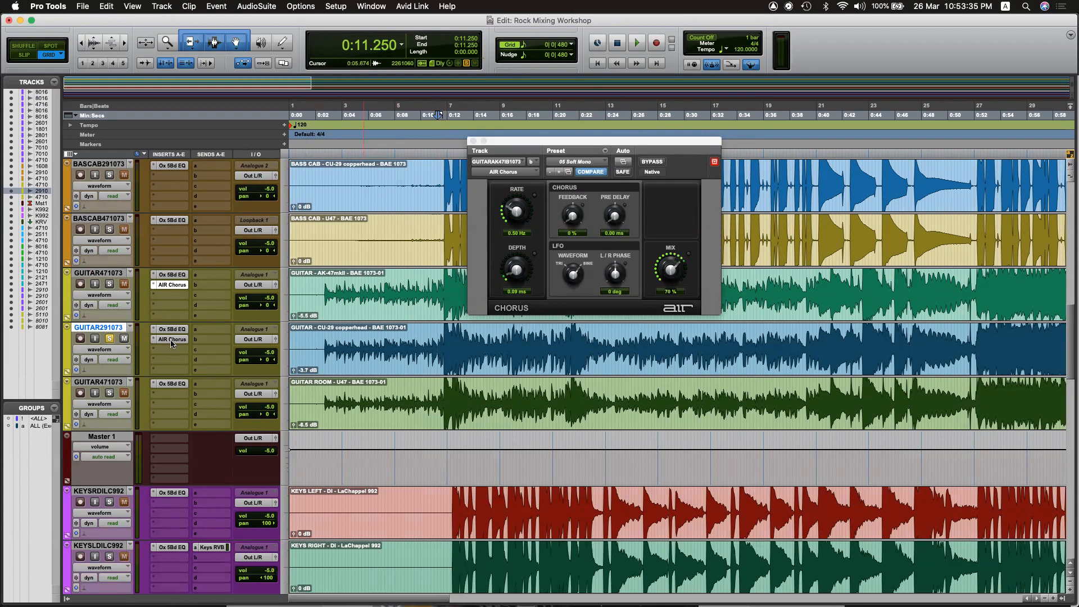
Play the soloed CU-29 guitar from 0:11.250, toggle its AIR Chorus bypass to compare, and stop playback.
key(space)
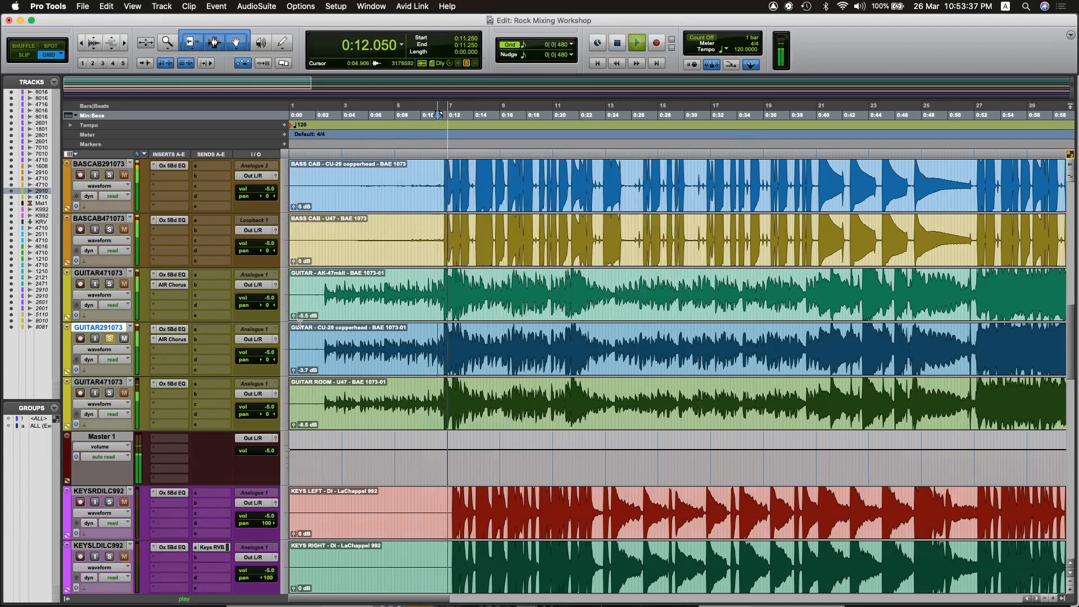
super+click(178, 340)
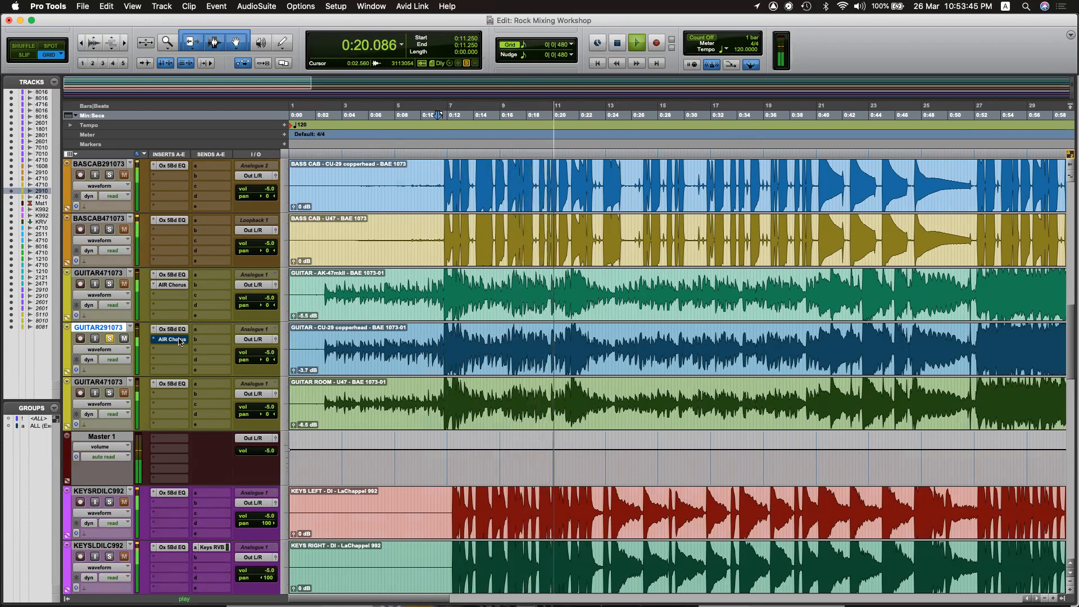
super+click(179, 340)
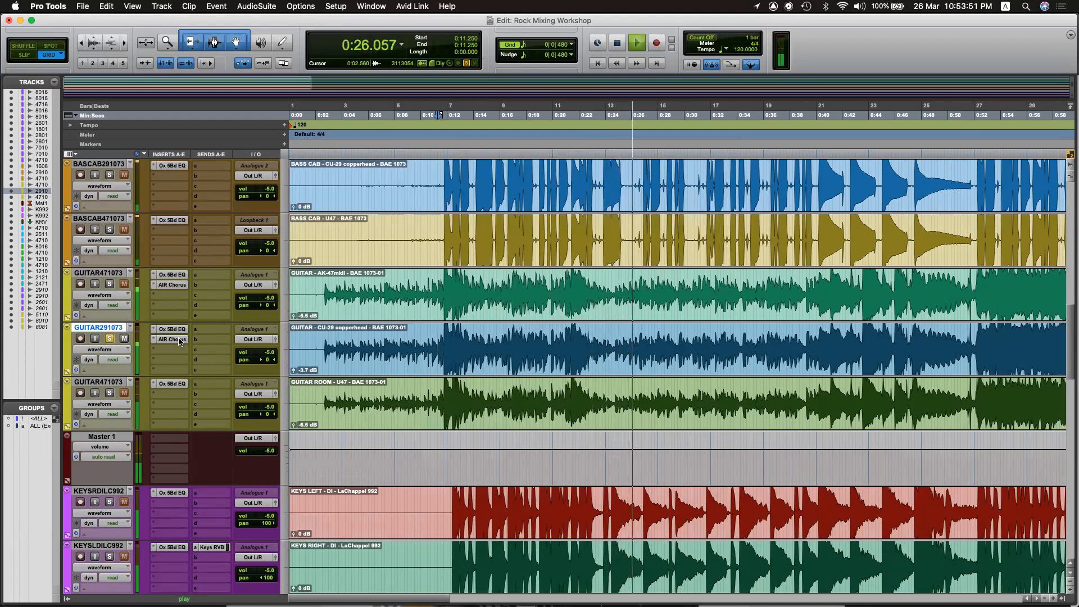
super+click(178, 340)
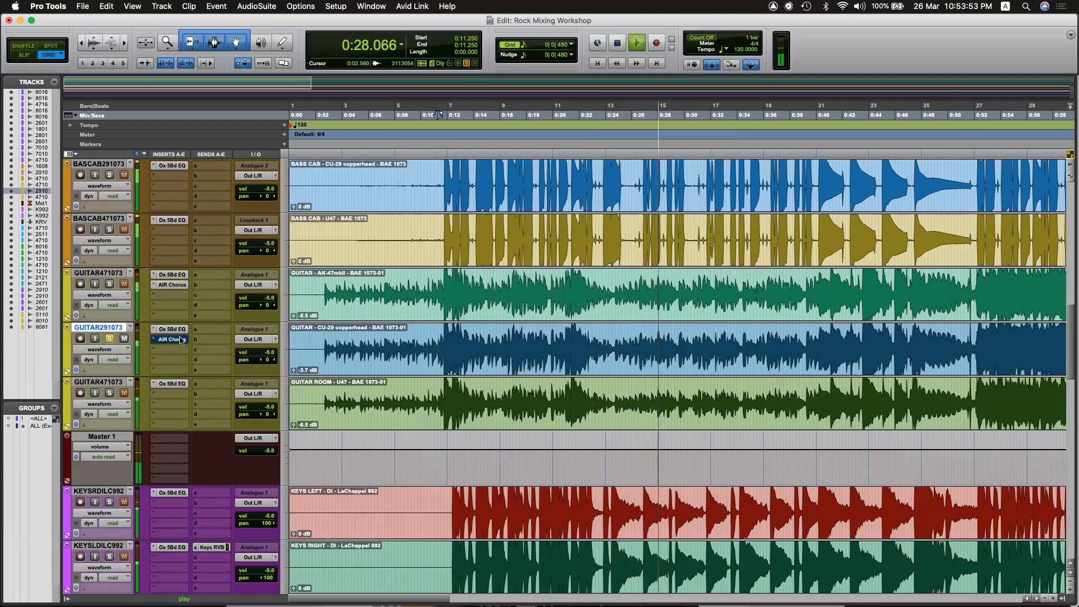
key(space)
Reopen the CU-29 guitar's AIR Chorus, toggle its effect bypass during playback, leave it bypassed and stop the transport.
click(178, 338)
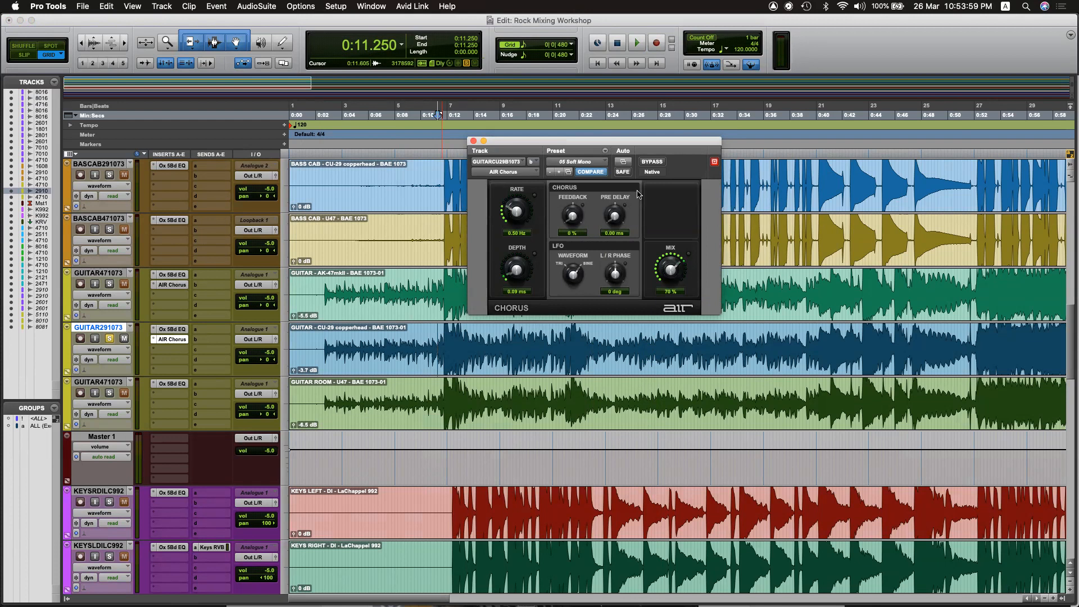
key(space)
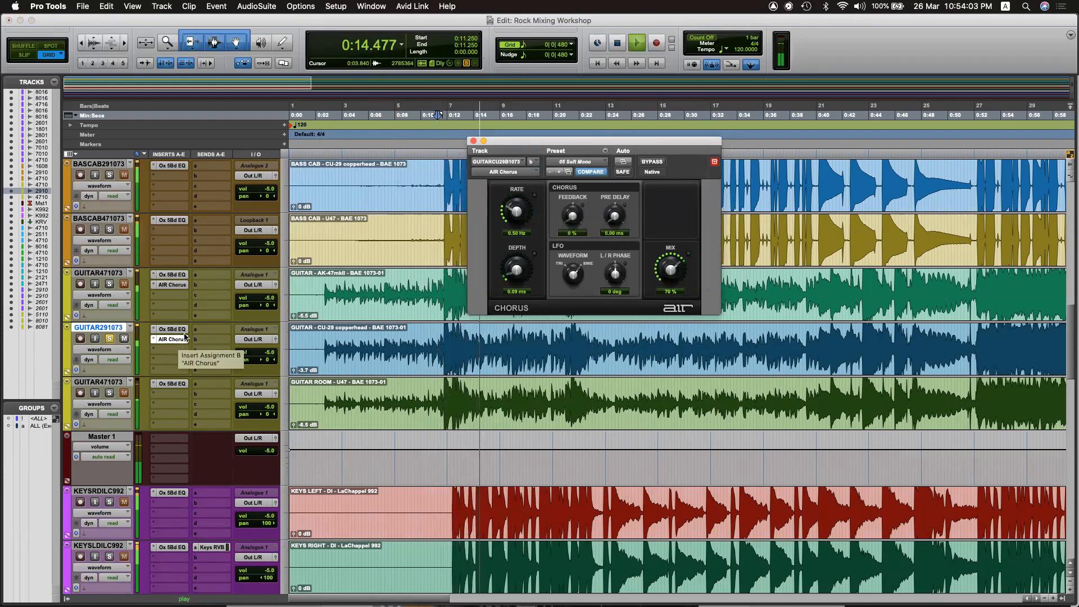
click(656, 162)
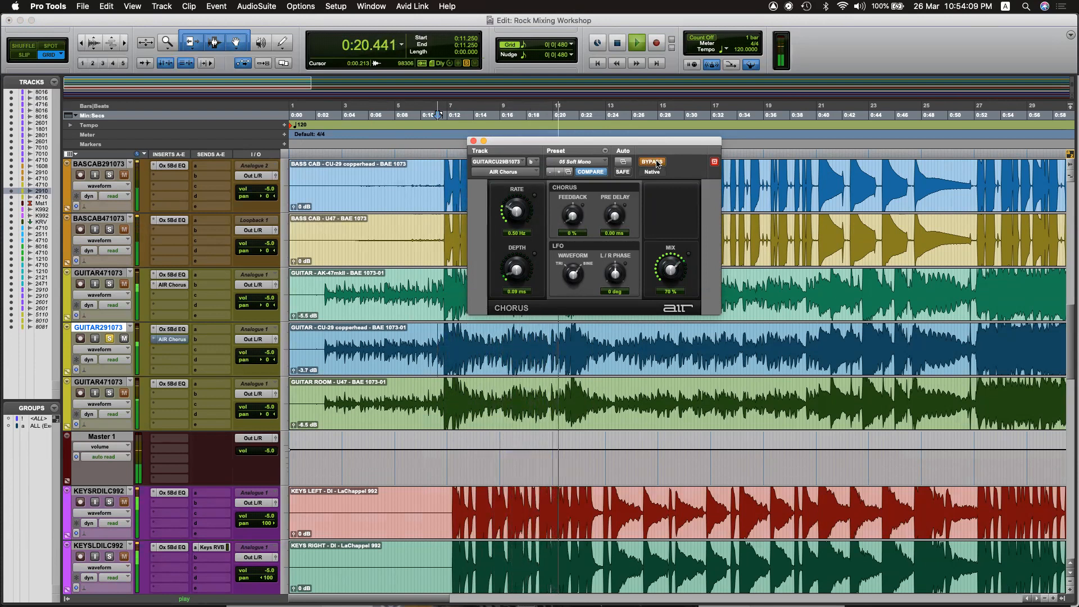
click(656, 162)
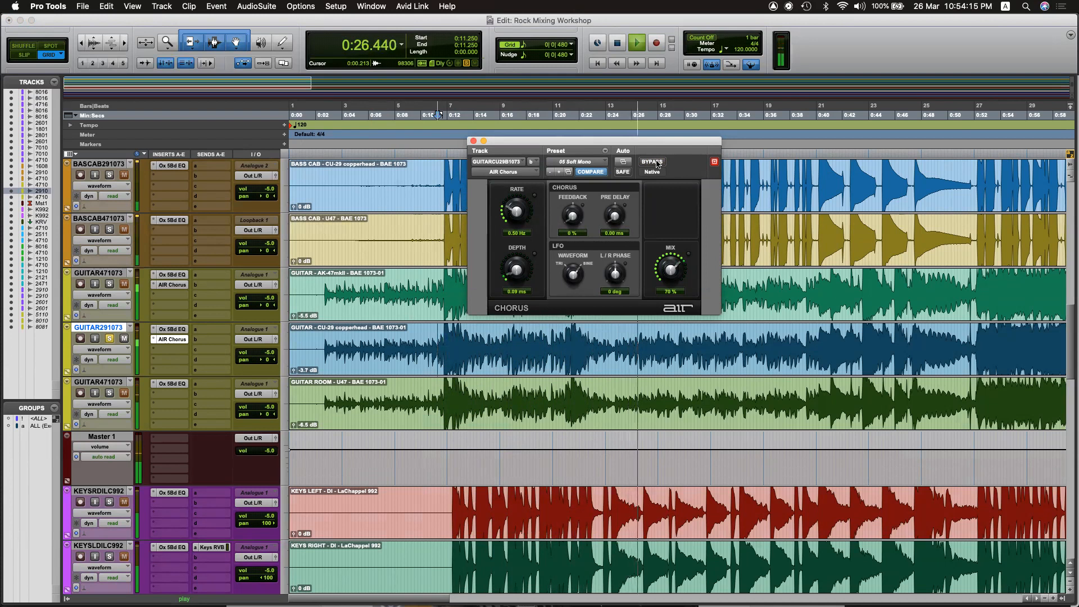
click(656, 163)
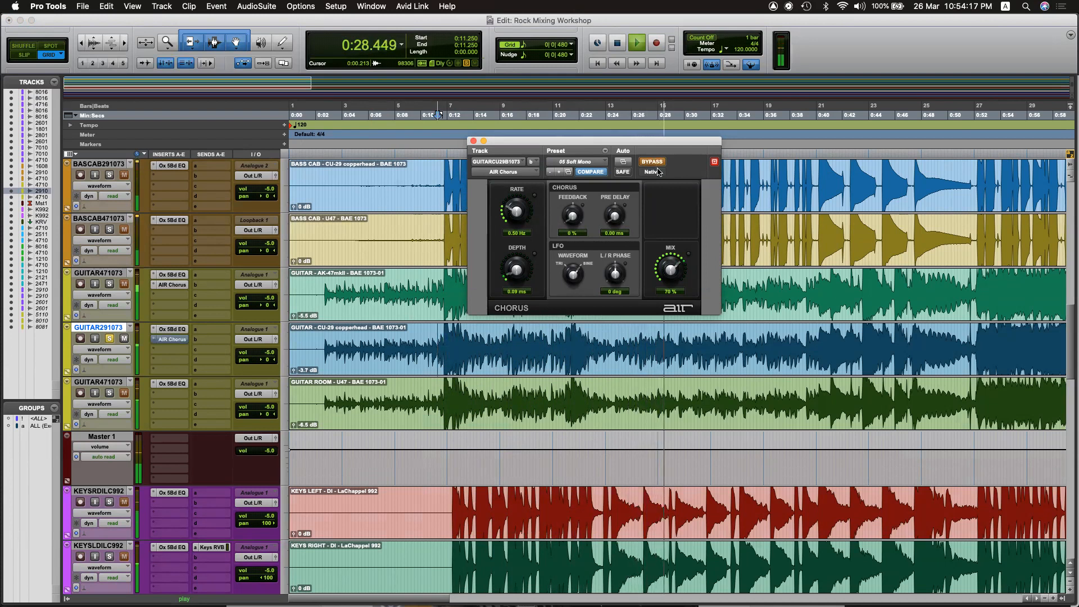
key(space)
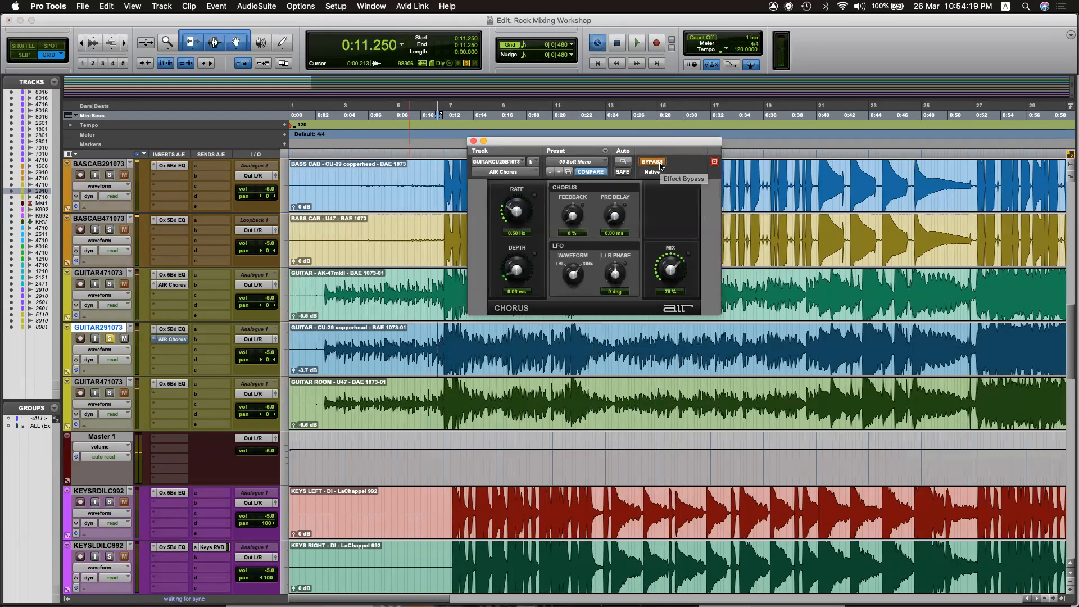
Remove the AIR Chorus insert from the CU-29 guitar track.
click(159, 341)
click(154, 340)
click(194, 281)
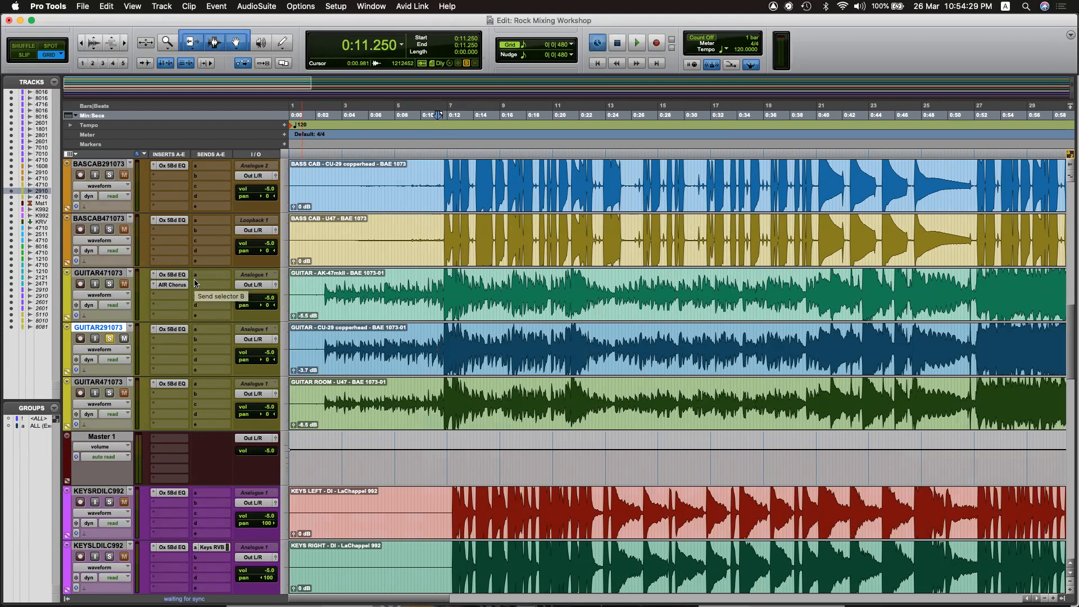
Highlight matching stretches on the AK-47mkII and CU-29 guitar waveforms, and place the edit cursor at 0:25.250.
drag(431, 287, 629, 282)
drag(443, 273, 473, 278)
drag(443, 331, 621, 332)
click(620, 333)
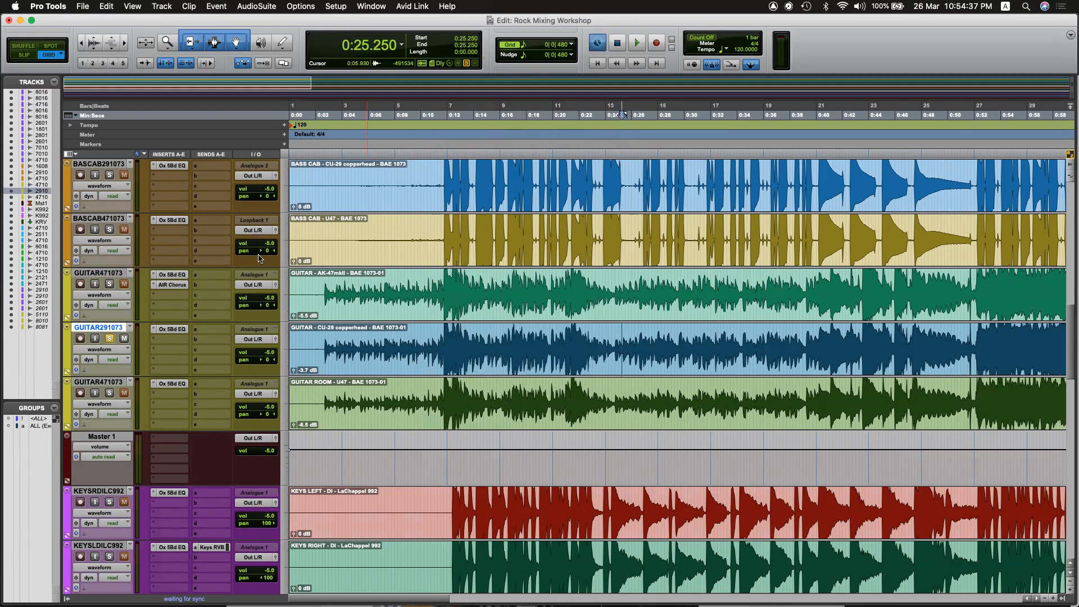
Pan the AK-47mkII guitar 100 left and the CU-29 guitar 100 right, and unsolo the CU-29 track.
drag(272, 307, 247, 308)
drag(266, 361, 281, 361)
click(114, 341)
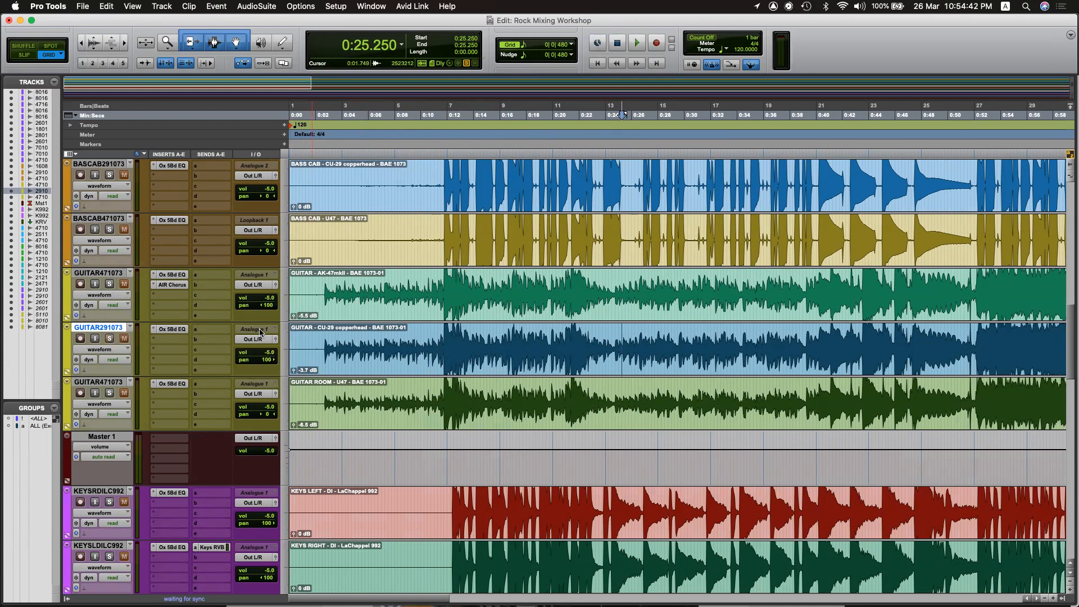
Play the panned guitars from 0:02.500, restart playback once and stop the transport.
click(324, 285)
key(space)
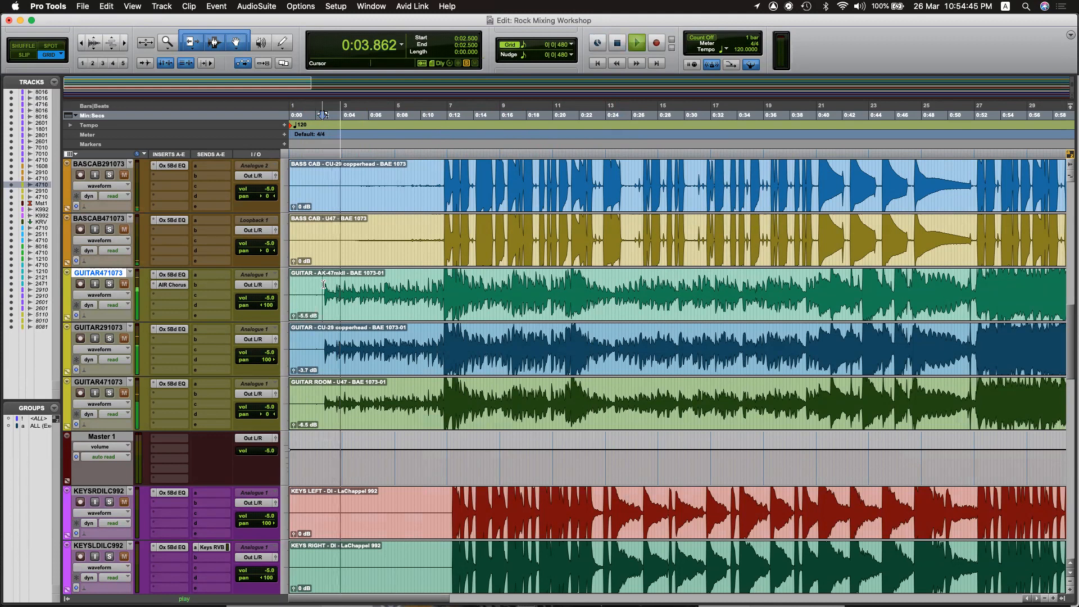
key(space)
key(space)
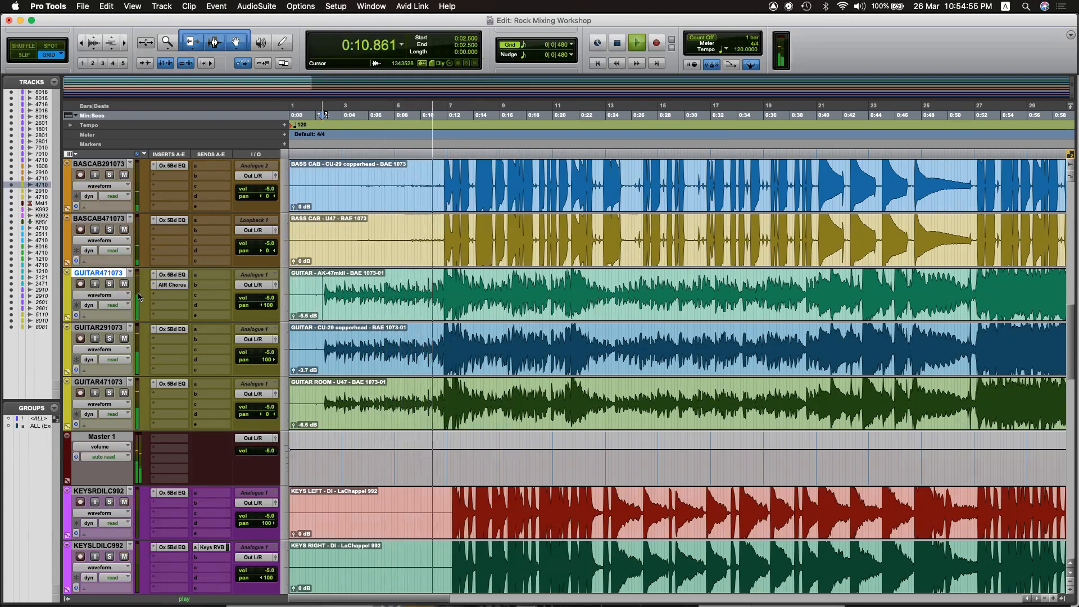
key(space)
Solo the AK-47mkII, CU-29 and room guitar tracks and play them together from 0:02.500.
click(109, 284)
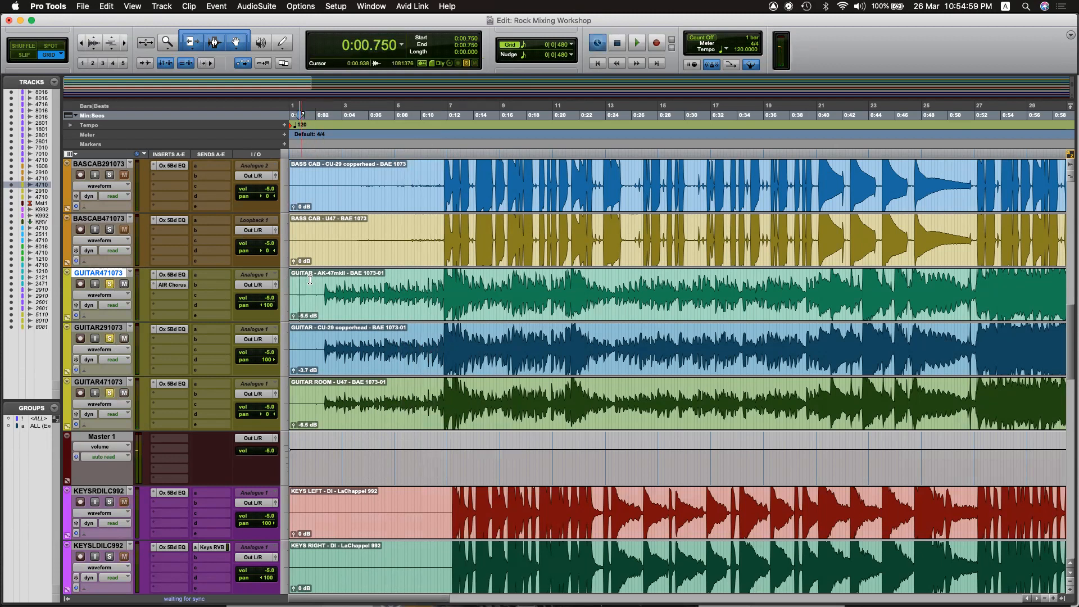
key(space)
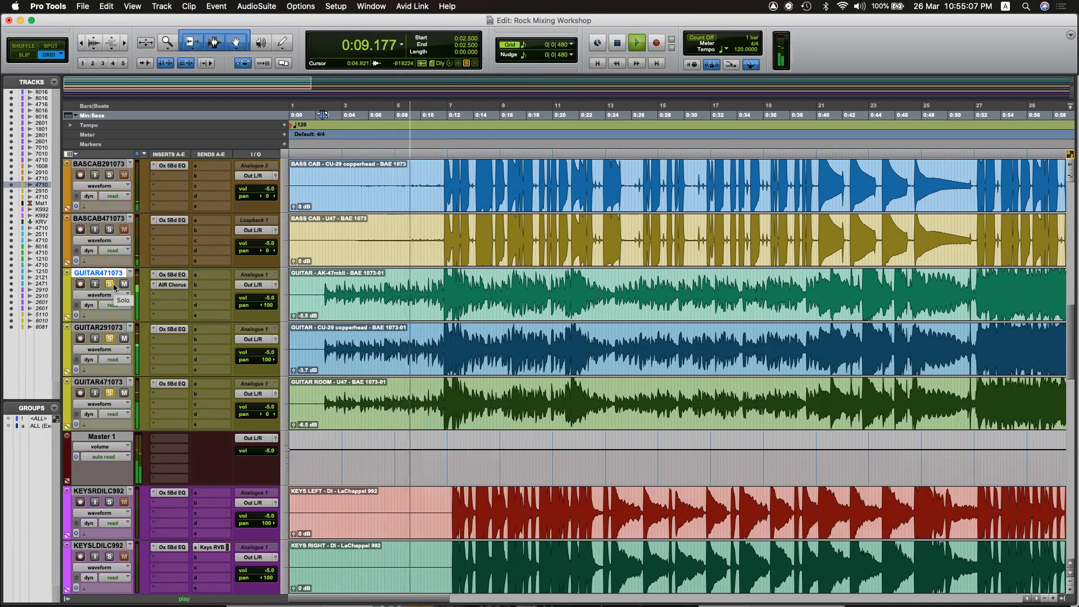
Stop playback, highlight short stretches on the AK-47mkII and CU-29 guitar waveforms, and place the edit cursor at 0:10.250.
key(space)
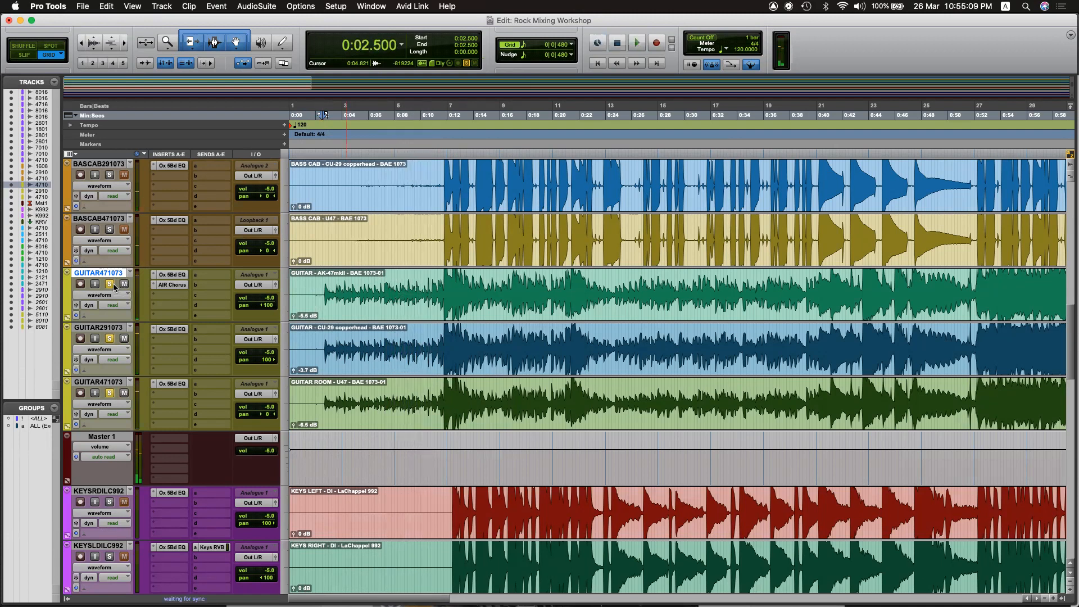
drag(348, 284, 394, 282)
key(super+shift+l)
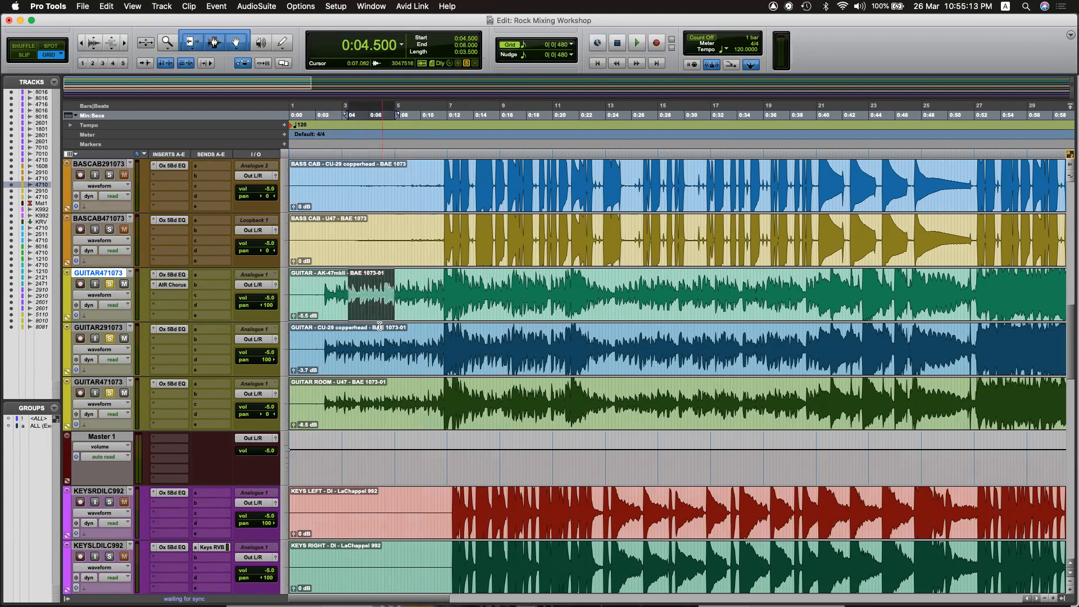
drag(319, 333, 374, 332)
click(424, 332)
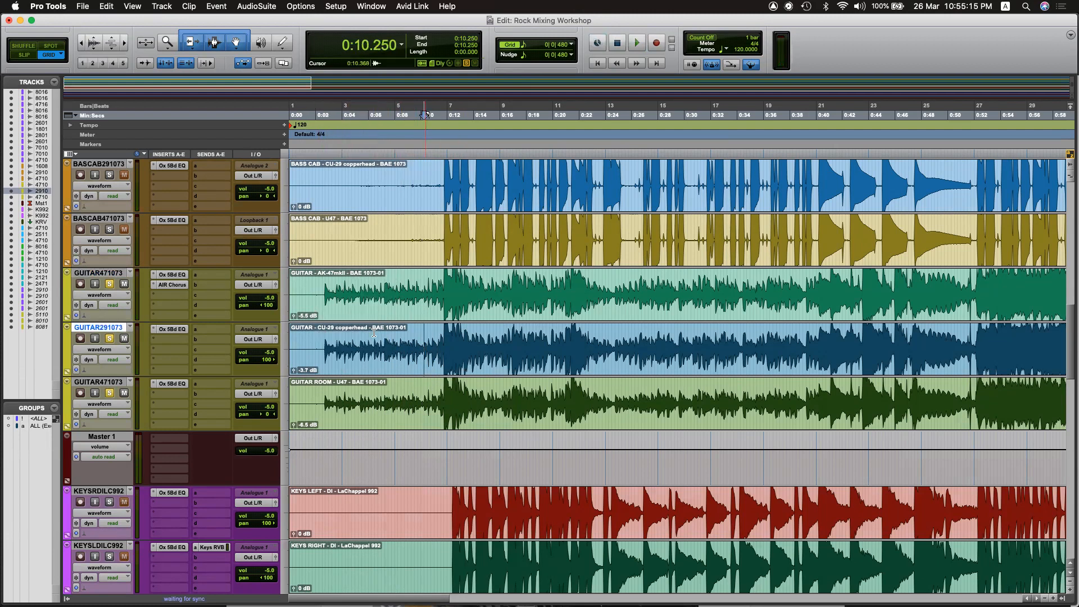
Play the guitars from 0:02.500 while unsoloing the AK-47mkII, CU-29 and room tracks, ending with the transport stopped.
click(321, 286)
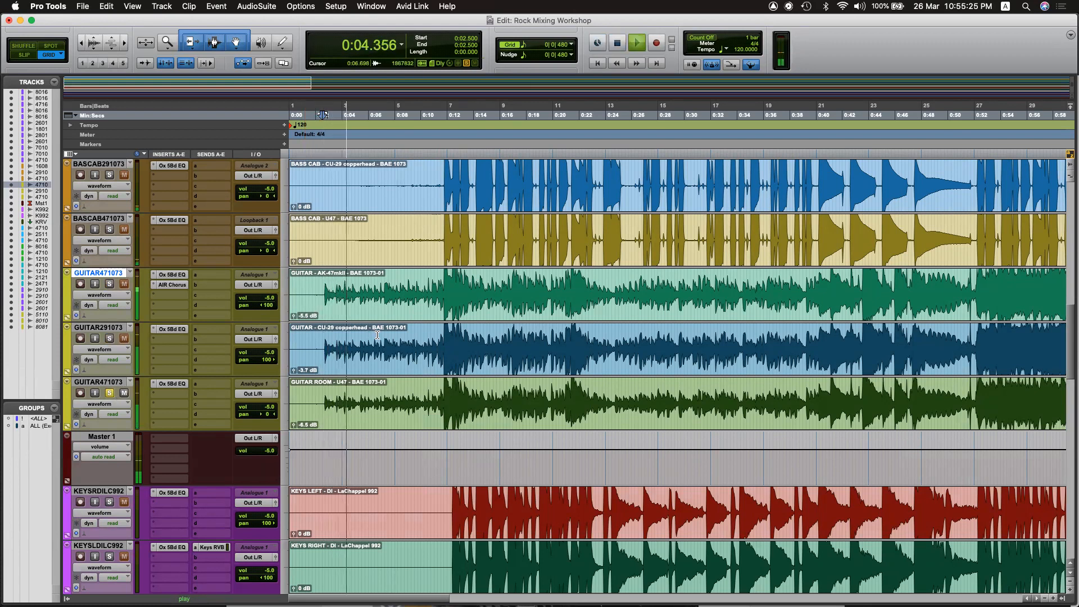
key(space)
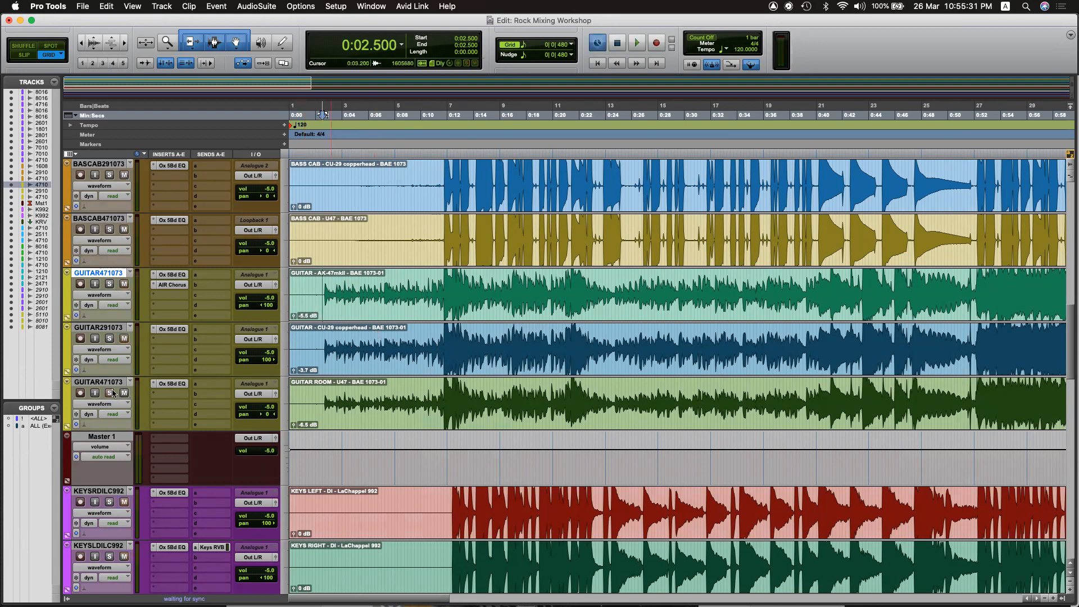
Play from 0:01.250 while soloing the bass DI, CU-29 cab and U47 cab tracks in turn, ending with all three unsoloed and playback stopped.
scroll(393, 313, up, 10)
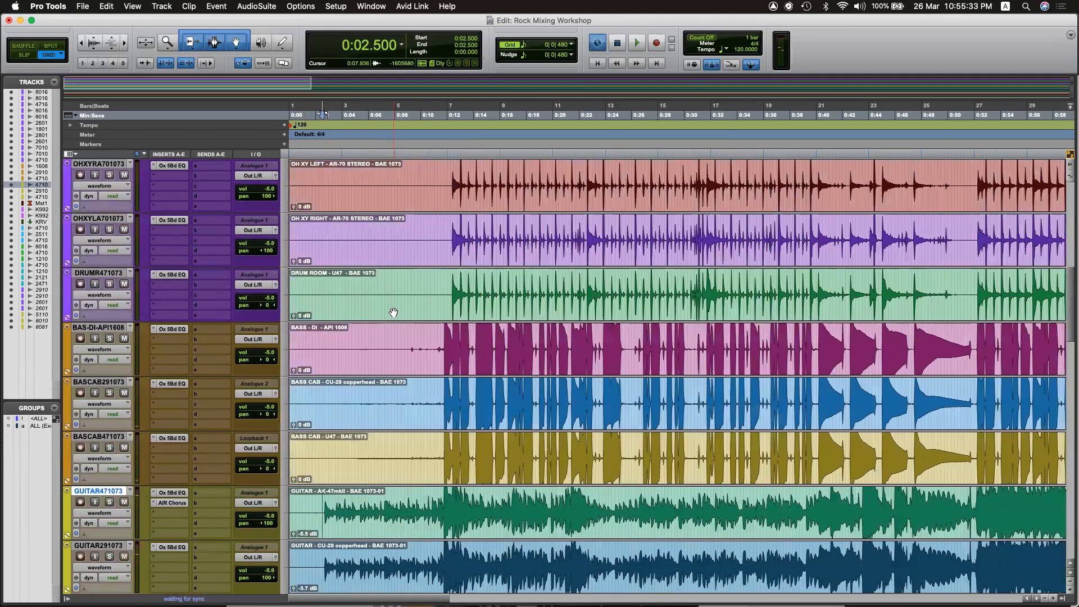
click(304, 338)
click(109, 340)
key(space)
click(109, 393)
click(110, 448)
click(110, 449)
click(109, 394)
click(110, 340)
key(space)
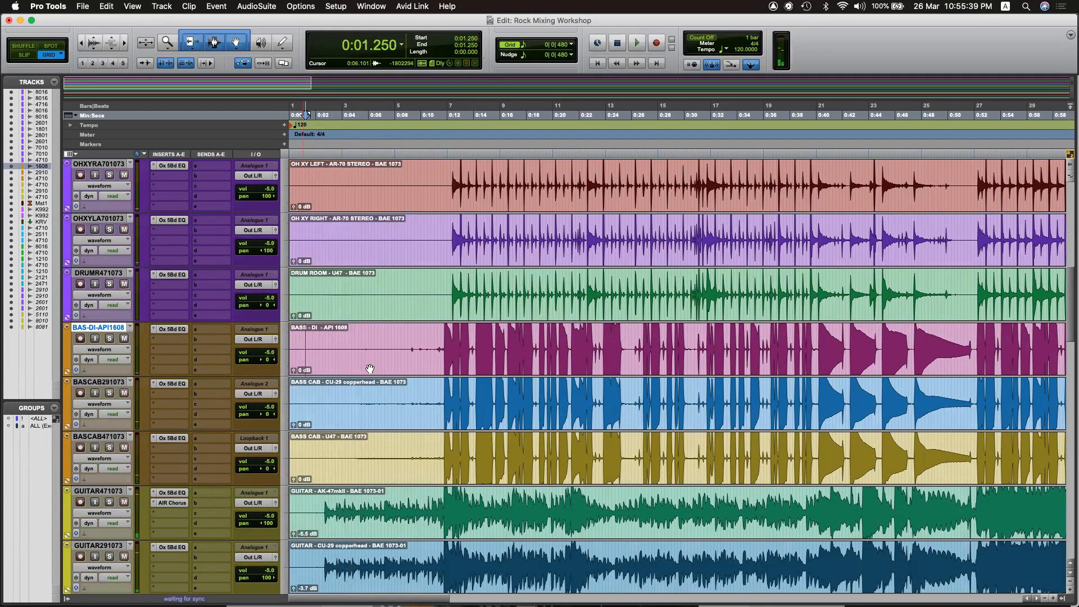
Trim the start of the bass DI, CU-29 bass cab and U47 bass cab clips to 0:11.250.
scroll(370, 369, down, 3)
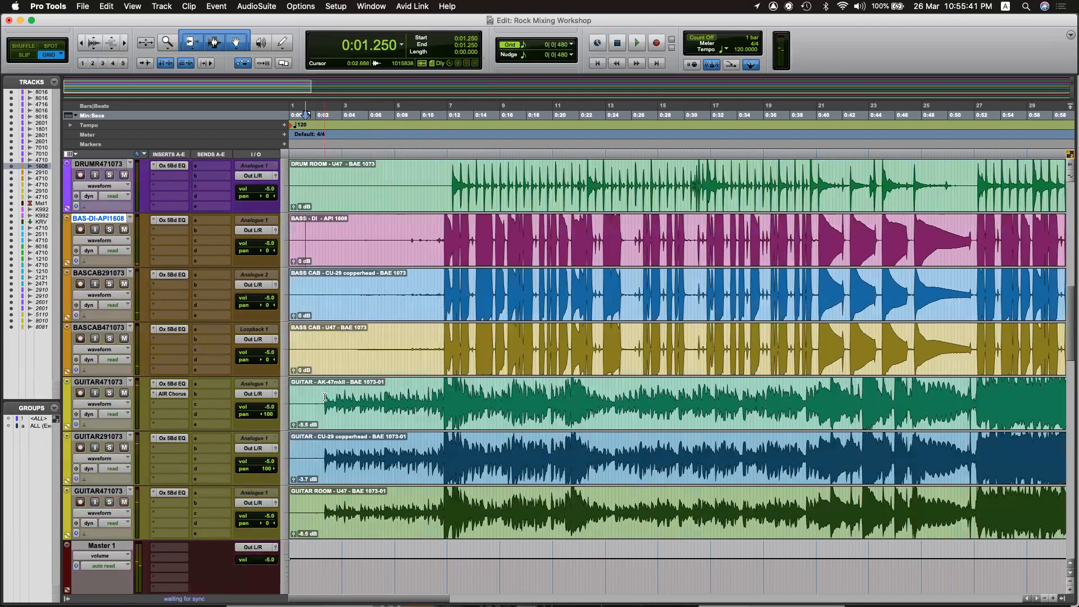
click(437, 231)
key(a)
click(436, 282)
key(a)
click(438, 332)
key(a)
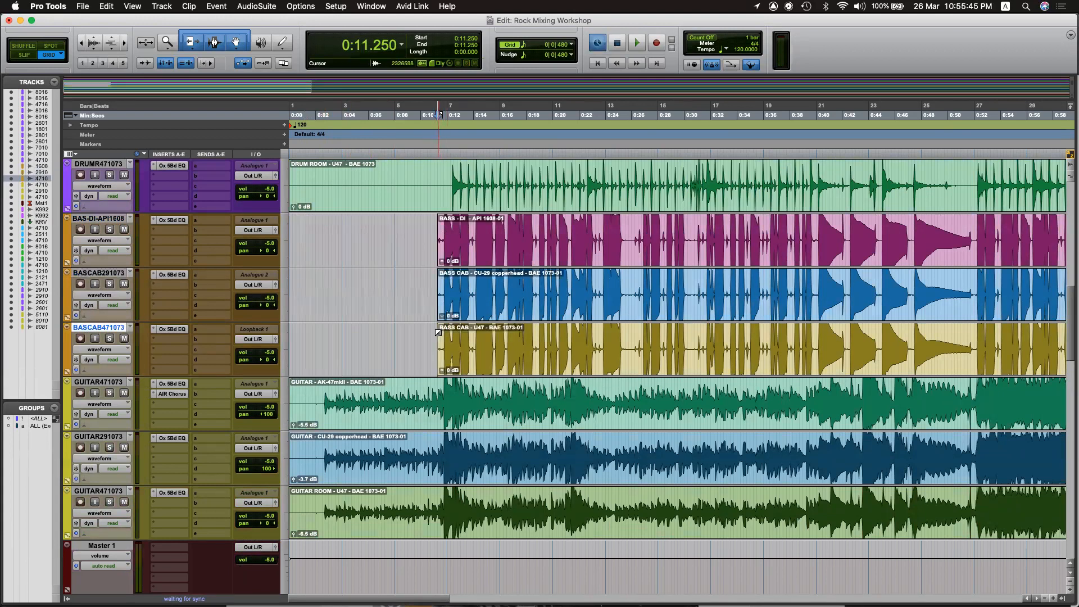
Play the session briefly from 0:08.250 to check the trimmed bass entry.
click(397, 234)
key(space)
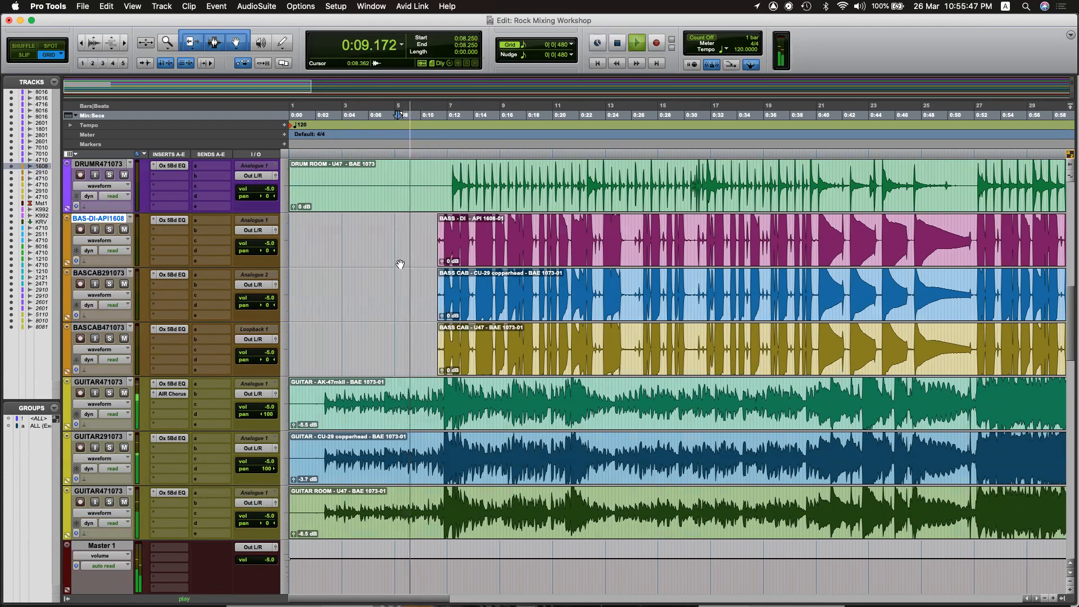
key(space)
Place the edit cursor at 0:02.750 on the AK-47mkII guitar track and play the full mix.
scroll(422, 311, down, 5)
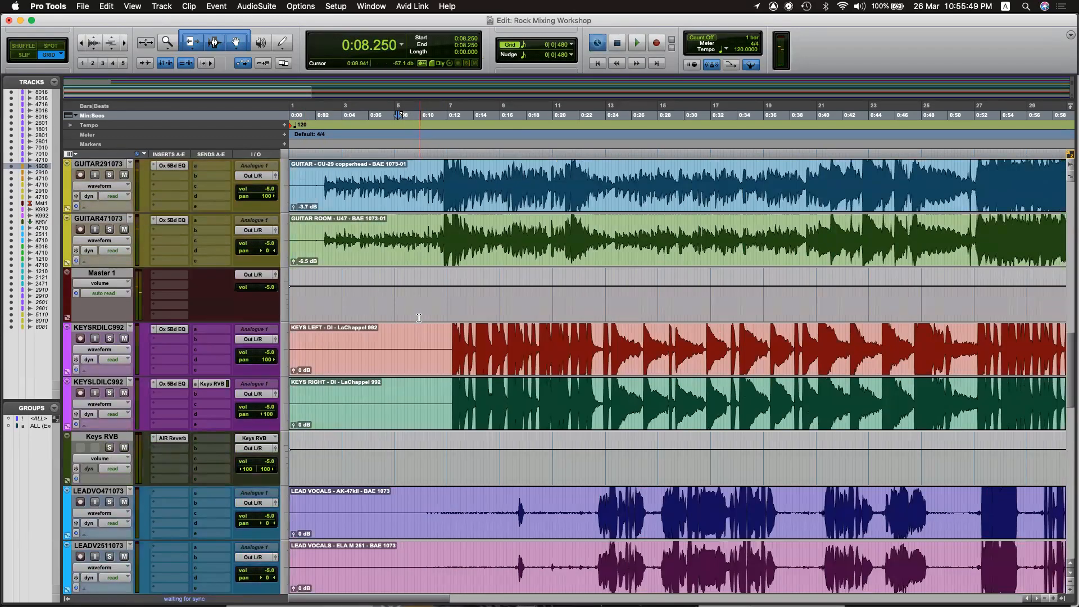
scroll(419, 318, up, 3)
click(411, 337)
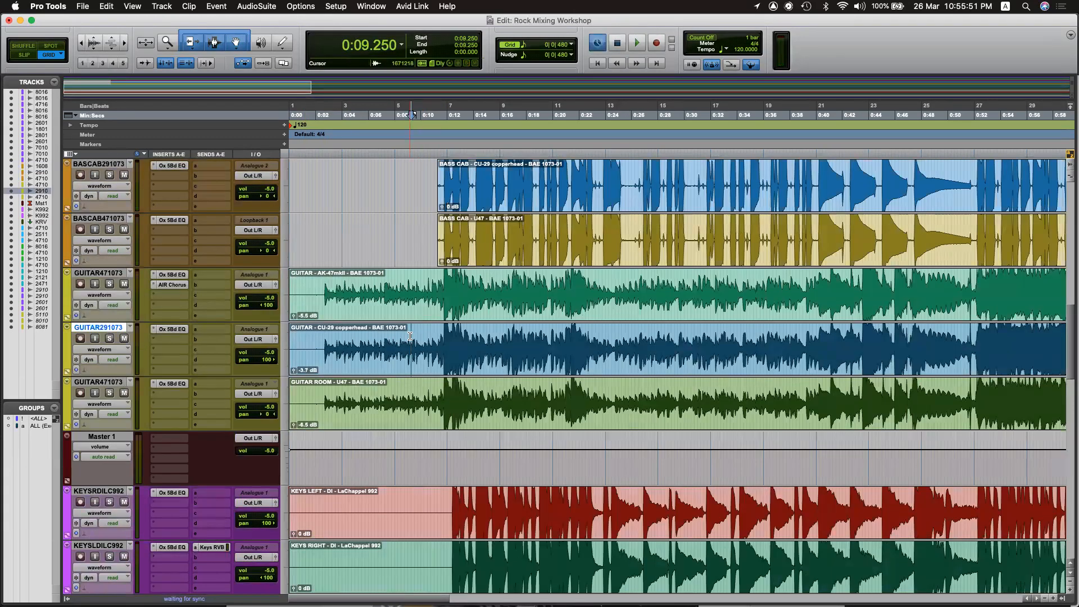
click(324, 284)
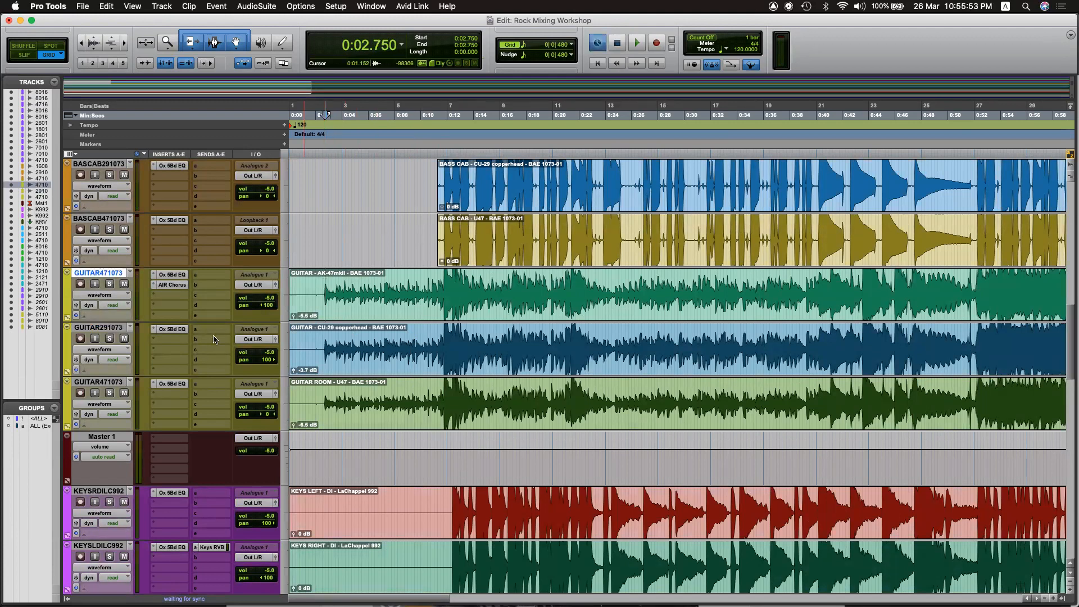
key(space)
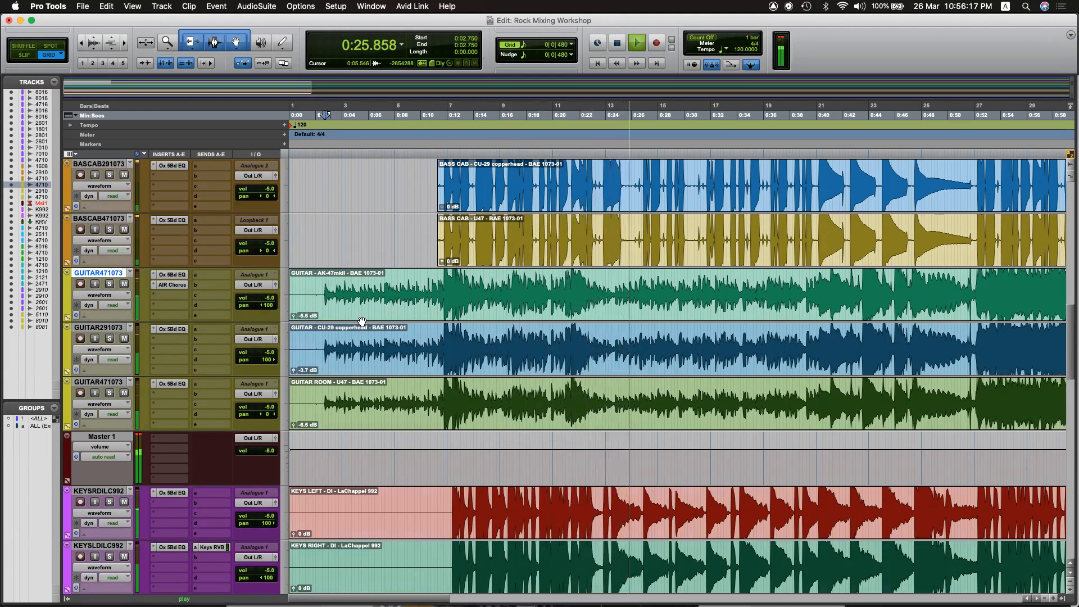
Set the Master 1 volume to -9.0 dB during playback, and stop the transport.
scroll(406, 492, down, 4)
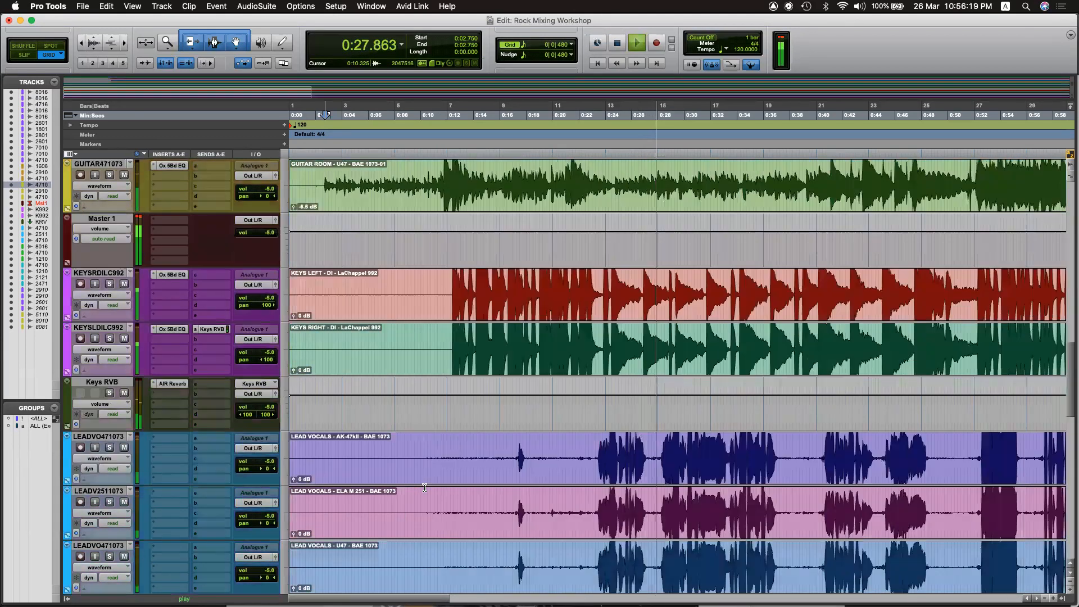
scroll(481, 423, down, 3)
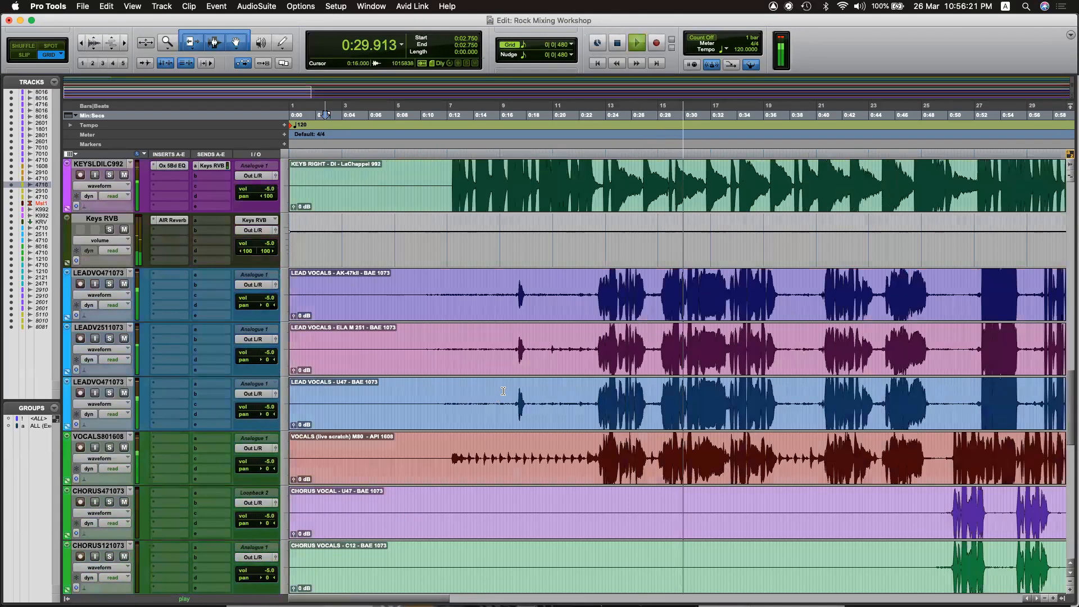
scroll(504, 390, up, 2)
scroll(505, 390, up, 3)
scroll(512, 391, down, 7)
scroll(520, 391, up, 8)
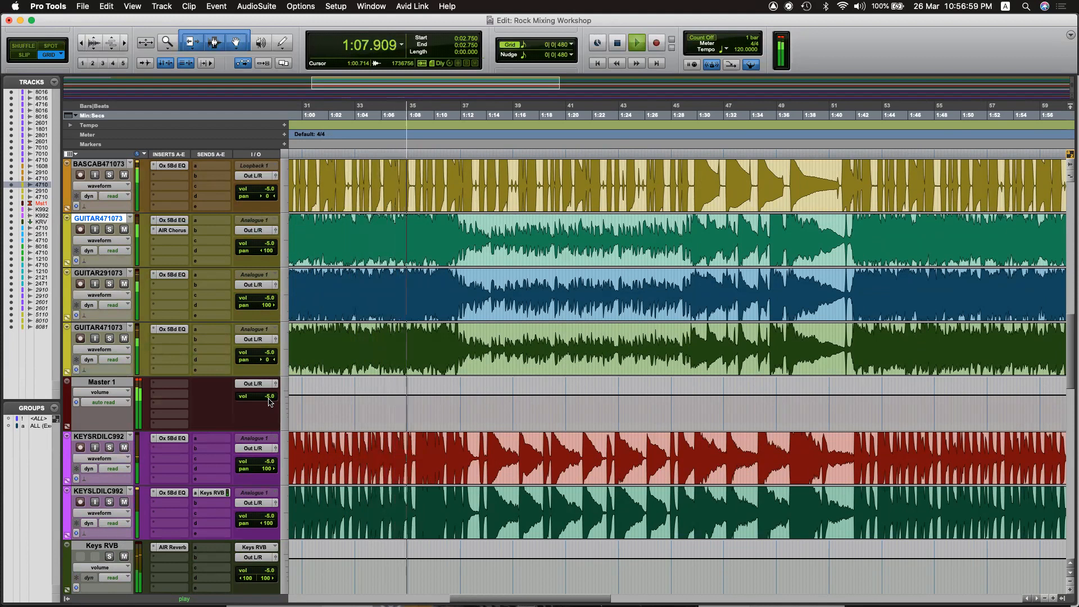
drag(270, 400, 292, 438)
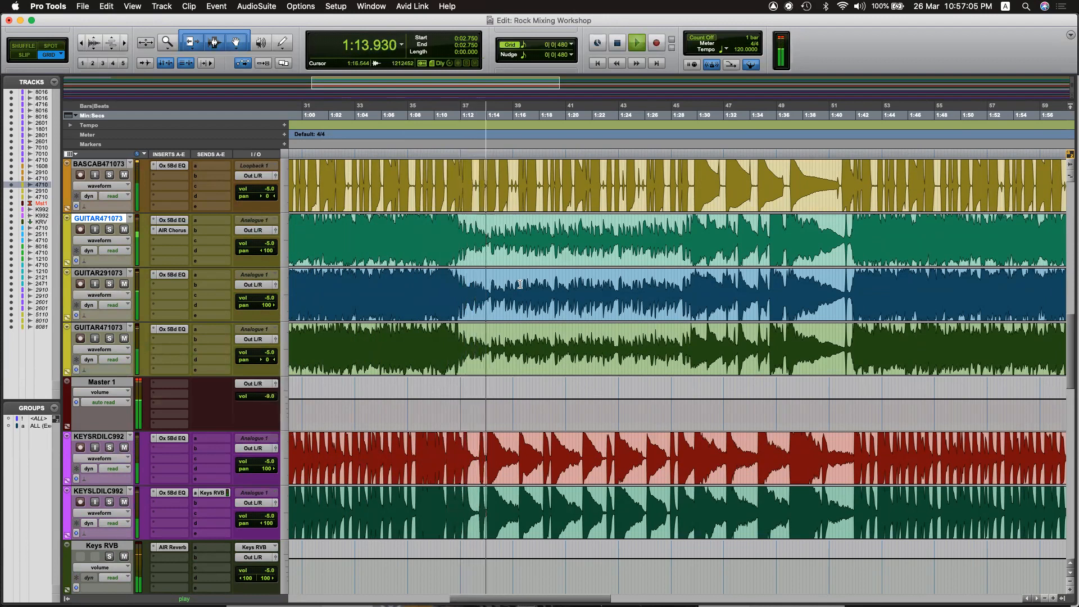
key(super+j)
Play the mix from 0:10.750, trying the AK-47mkII and CU-29 guitars with centred pan.
scroll(500, 274, left, 15)
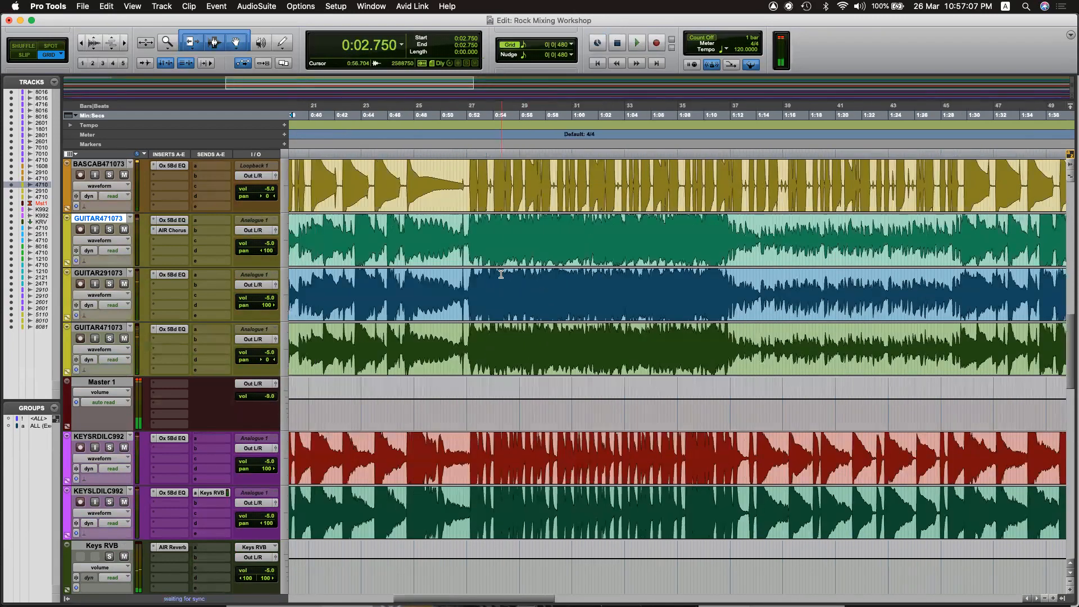
click(430, 225)
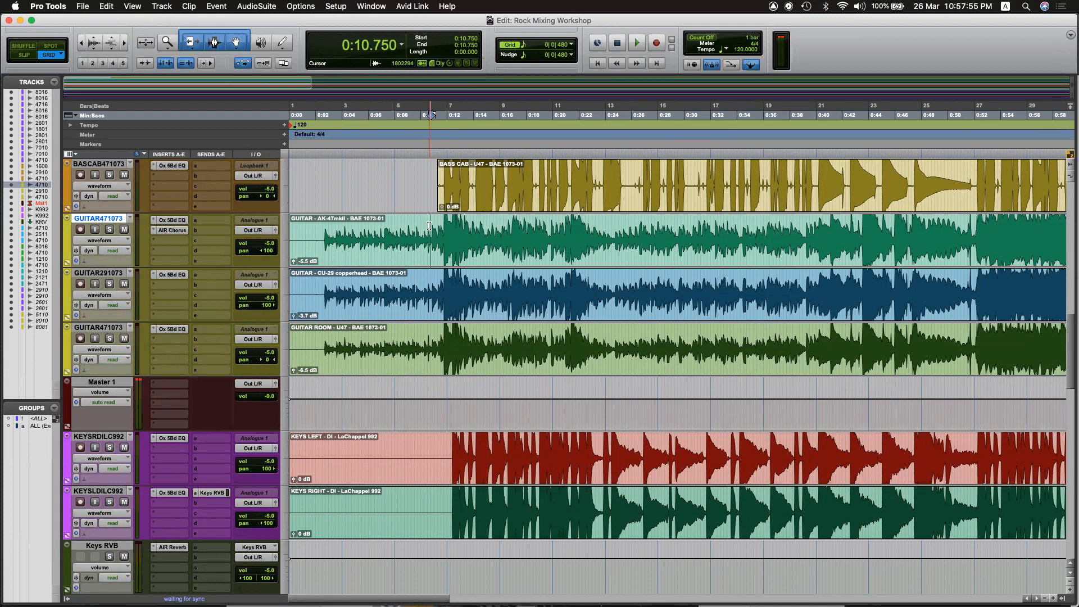
alt+click(265, 250)
alt+click(269, 306)
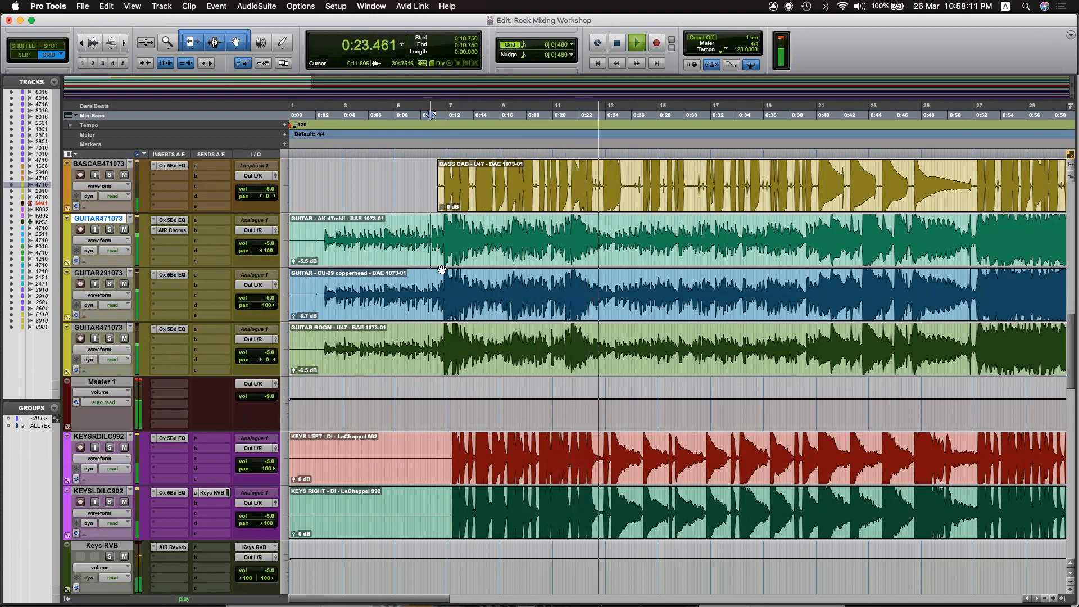
key(space)
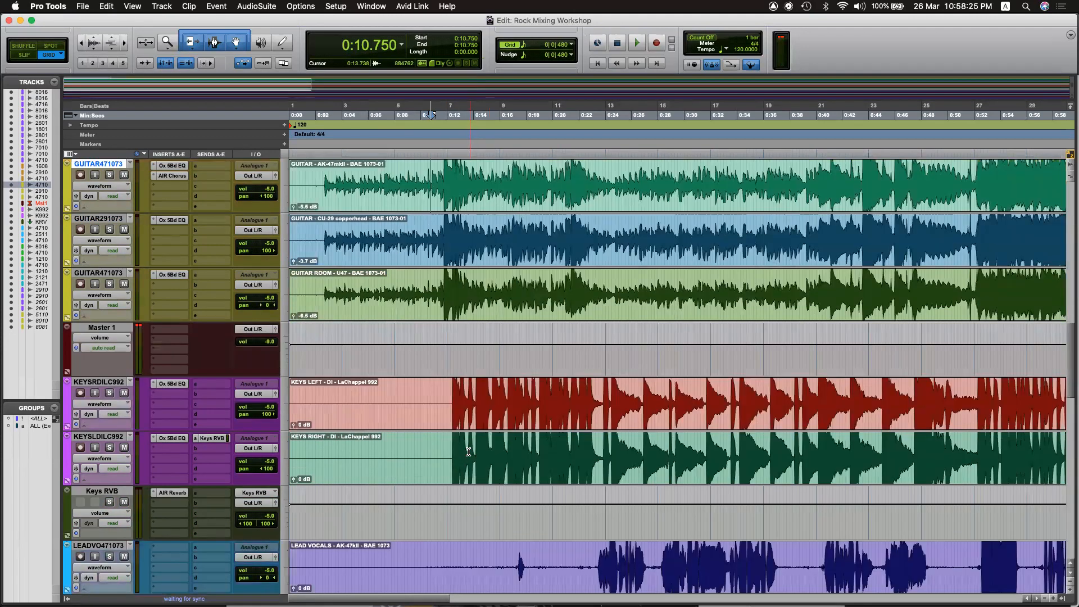
Place the edit cursor at 0:12.250, where the keys enter, and play the mix briefly.
scroll(444, 348, down, 2)
click(454, 387)
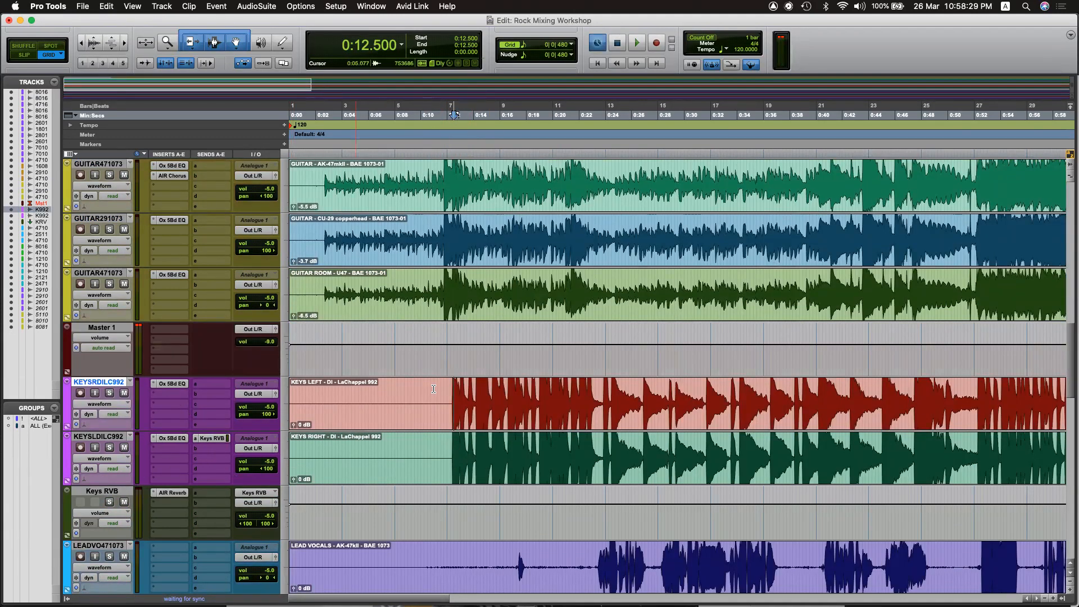
click(452, 393)
key(space)
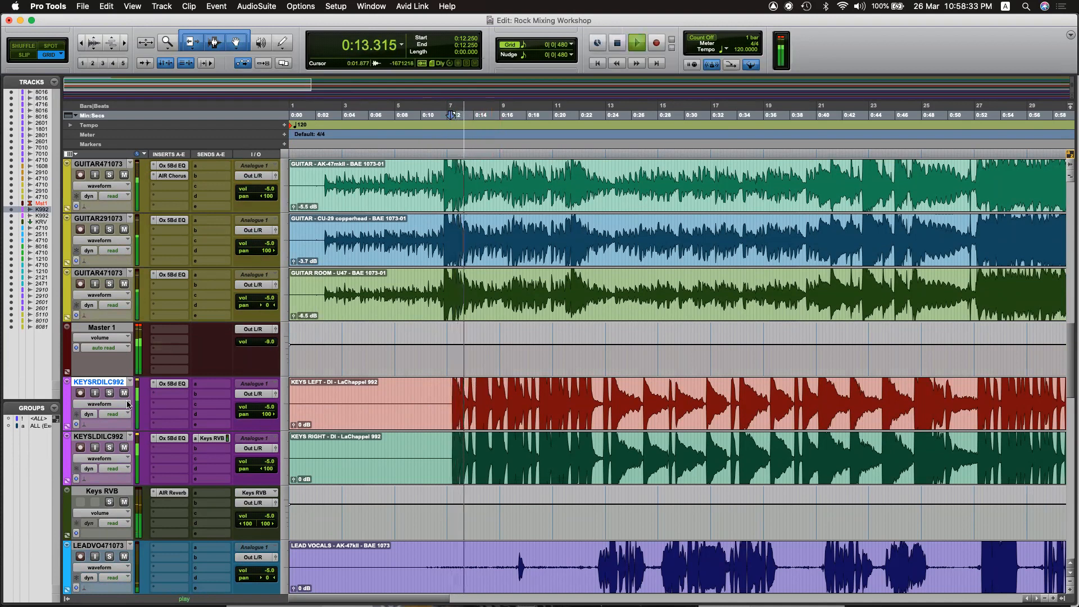
key(space)
Solo the two keys tracks and move the KEYSLDILC992 track above KEYSRDILC992.
click(109, 392)
click(110, 449)
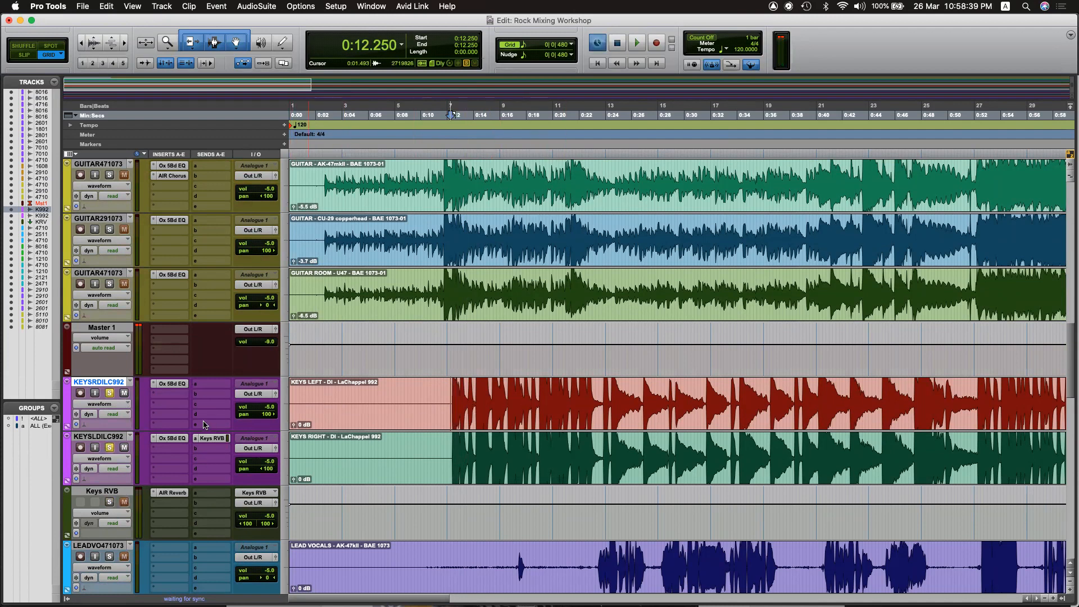
drag(115, 437, 114, 385)
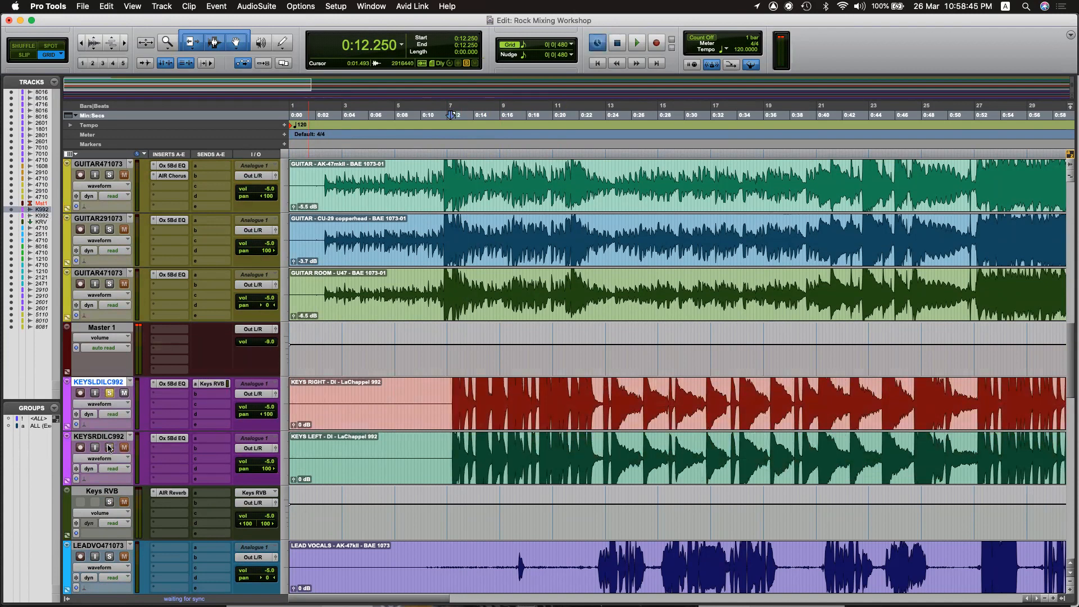
Play the soloed KEYSLDILC992 track with its pan centred, and return the pan to 100 left.
key(space)
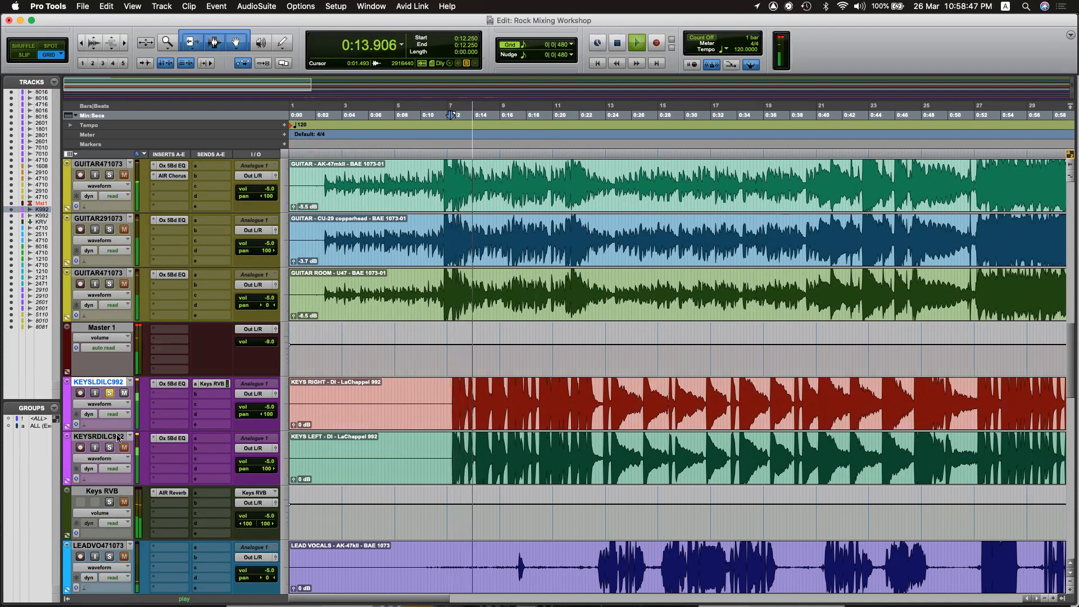
alt+click(272, 415)
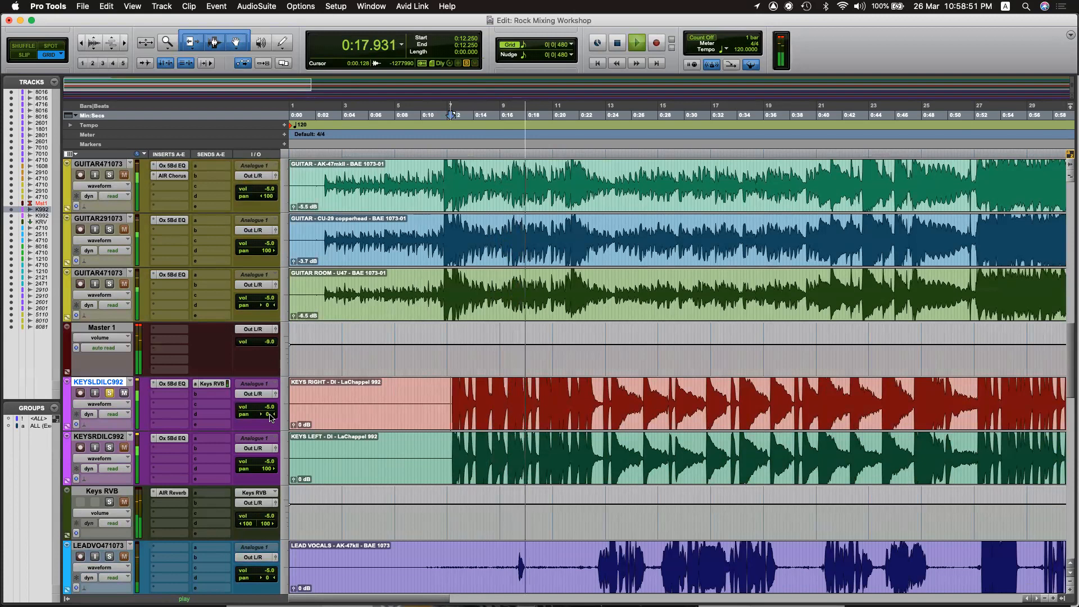
key(alt+space)
drag(269, 416, 202, 432)
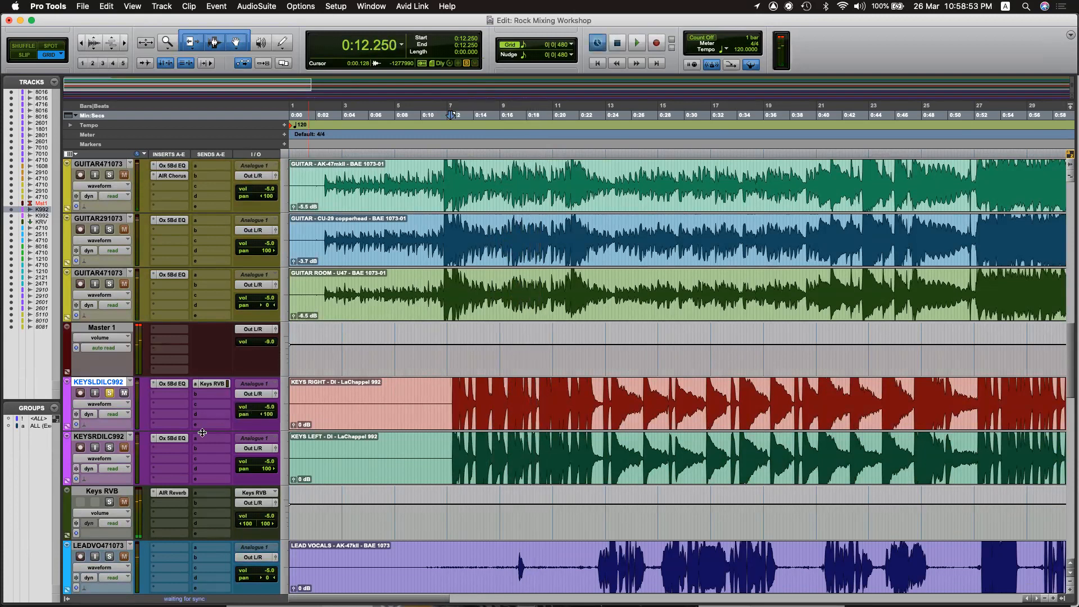
Solo KEYSRDILC992 instead of KEYSLDILC992, centre its pan at 0, and play it from 0:12.250.
click(107, 447)
click(109, 392)
alt+click(271, 471)
key(space)
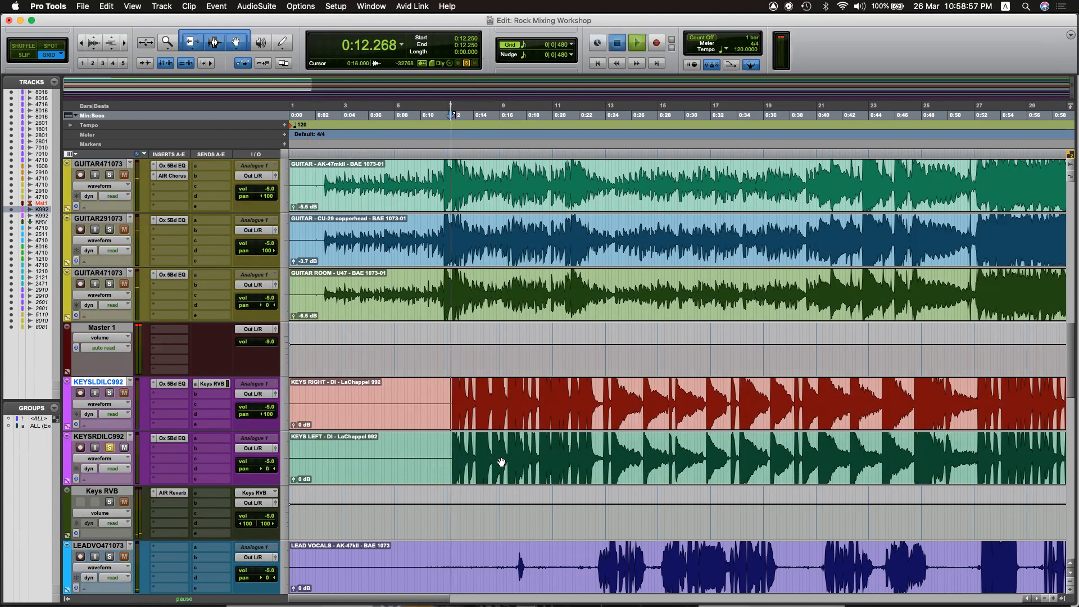
key(space)
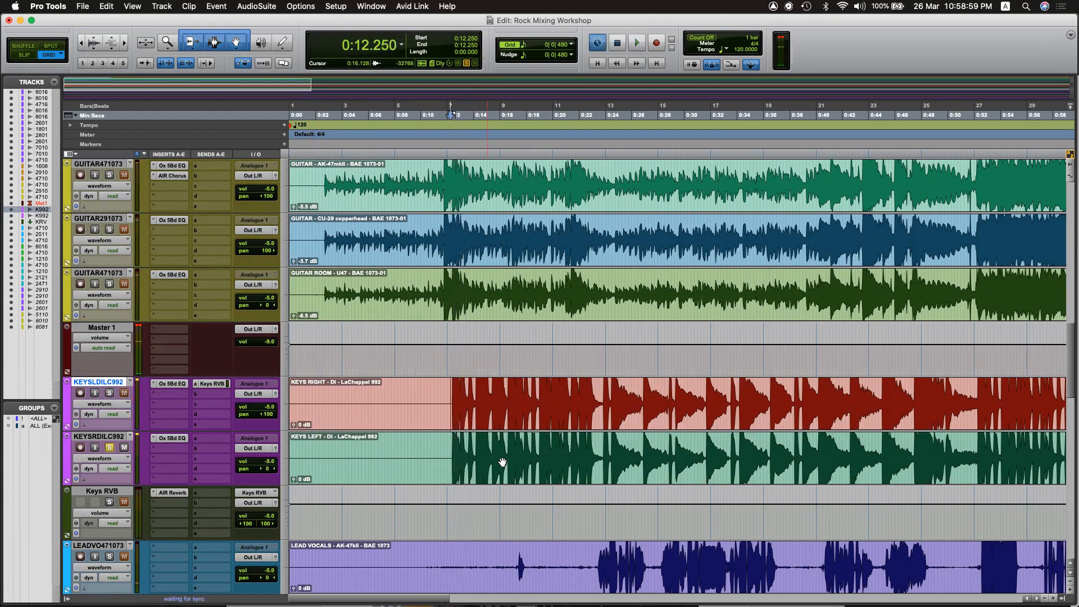
key(space)
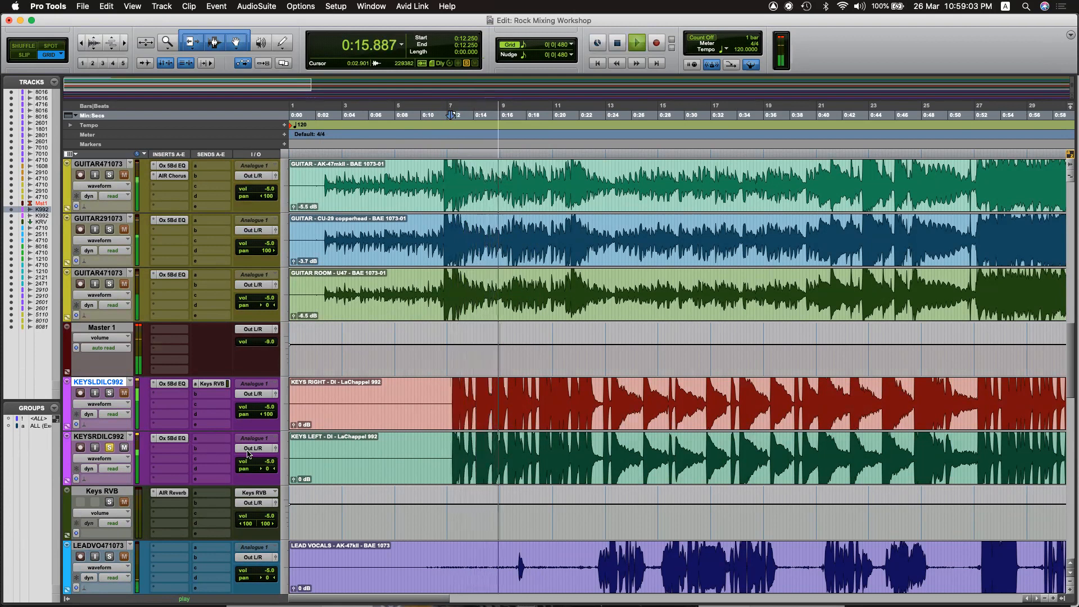
key(space)
Open the Oxford EQ on the KEYSRDILC992 track and lower the gain of its high-mid band.
click(155, 439)
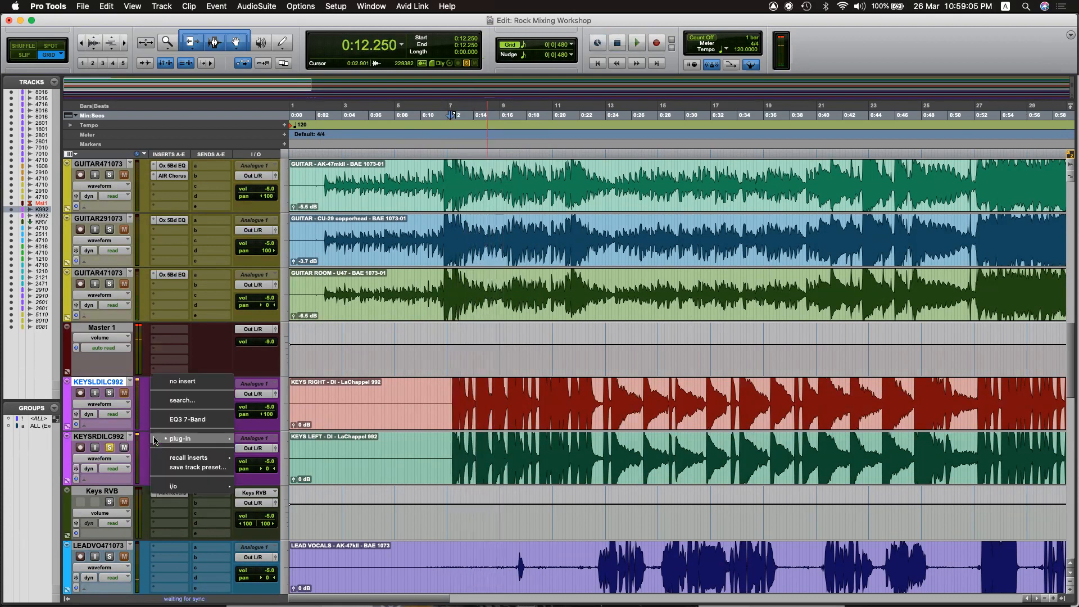
click(213, 425)
click(175, 439)
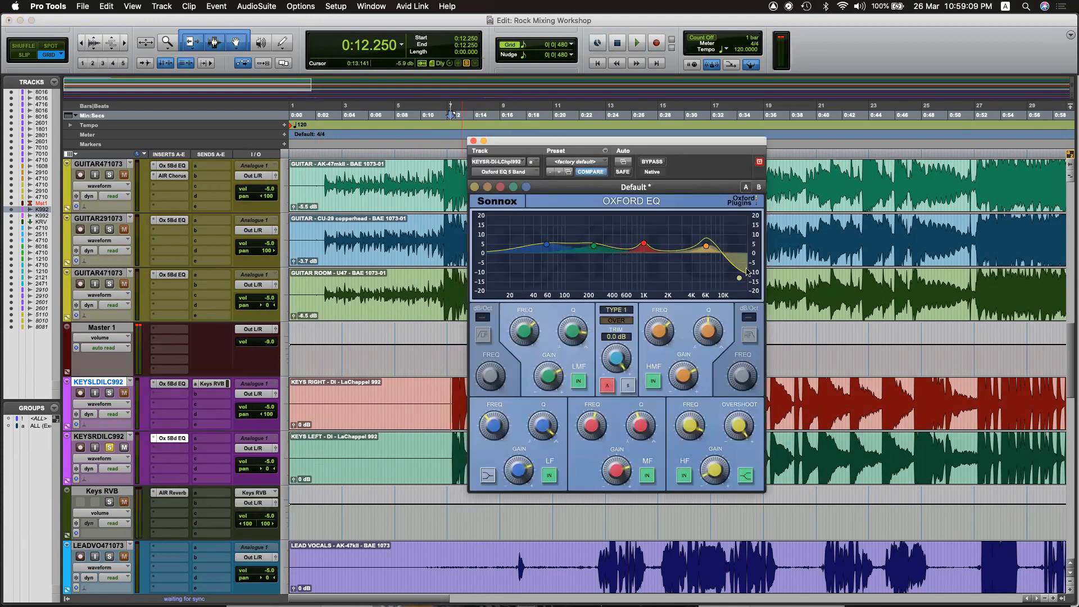
click(706, 247)
drag(705, 246, 706, 251)
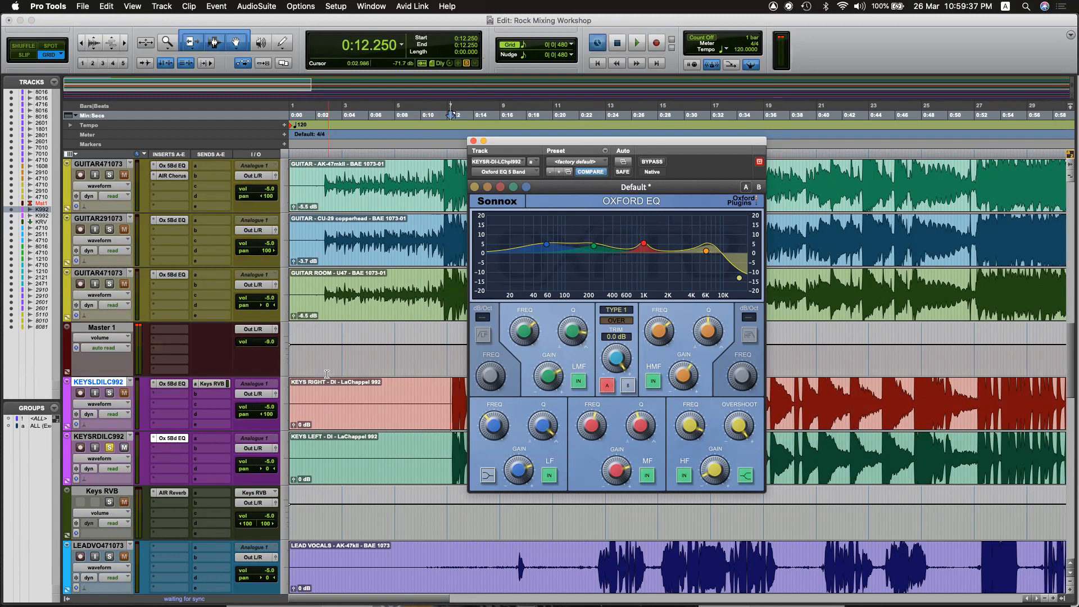
Return the KEYSRDILC992 track's pan to 100 right and close the Oxford EQ window.
drag(267, 469, 293, 468)
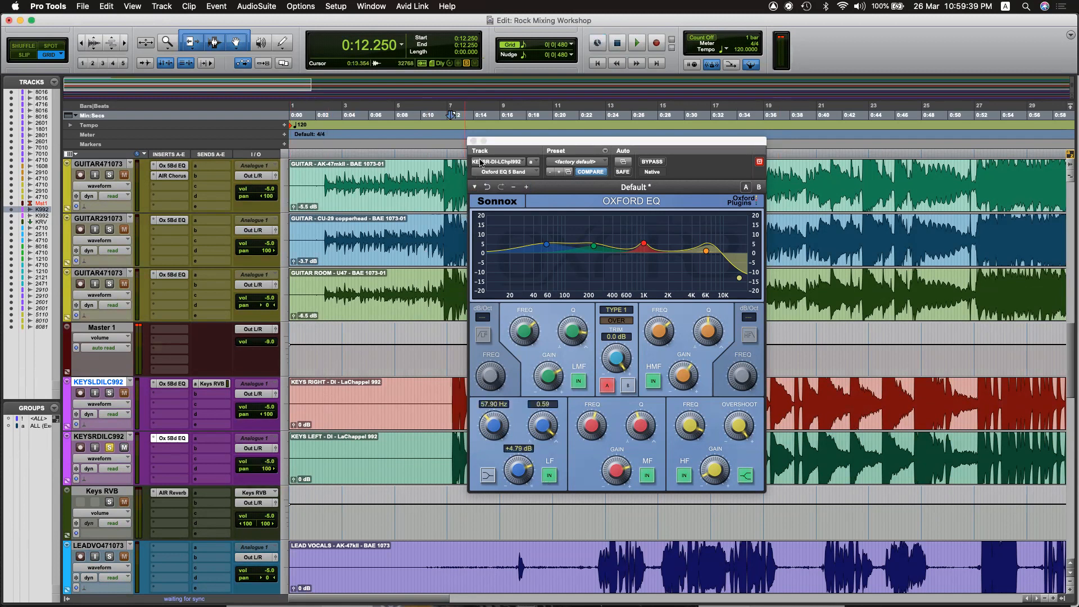
click(472, 137)
click(474, 141)
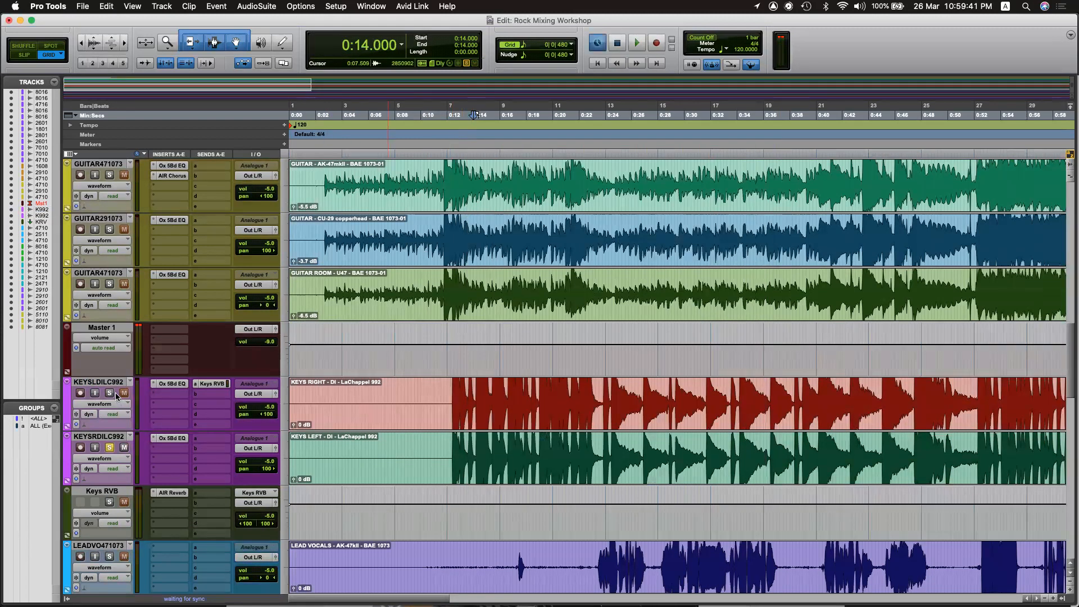
Solo both keys tracks and play them from 0:12.000, first without and again with the Keys RVB track soloed.
key(space)
key(space)
click(448, 383)
key(space)
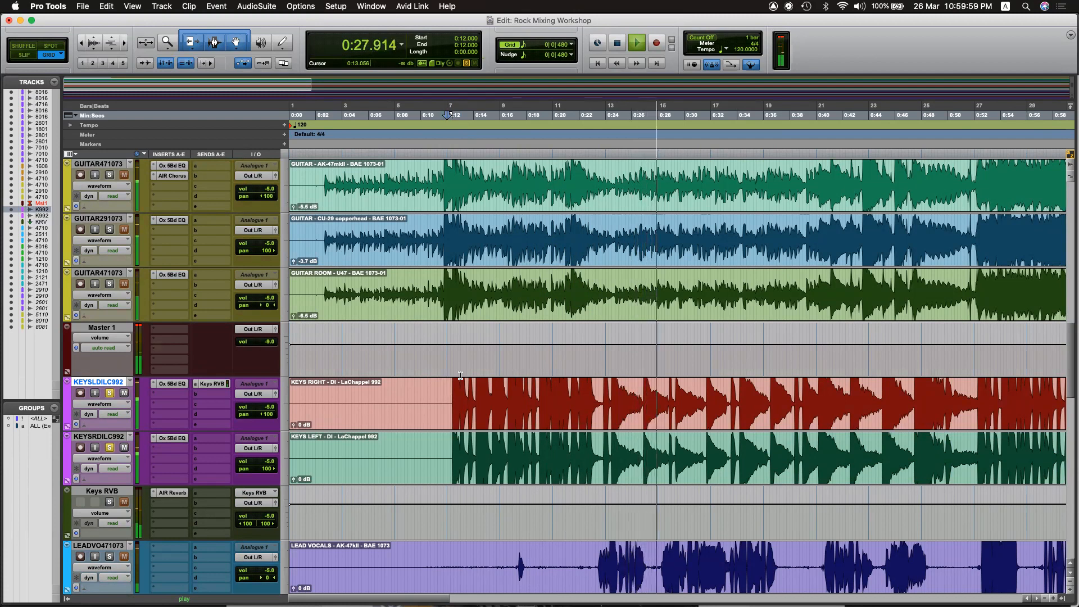
key(space)
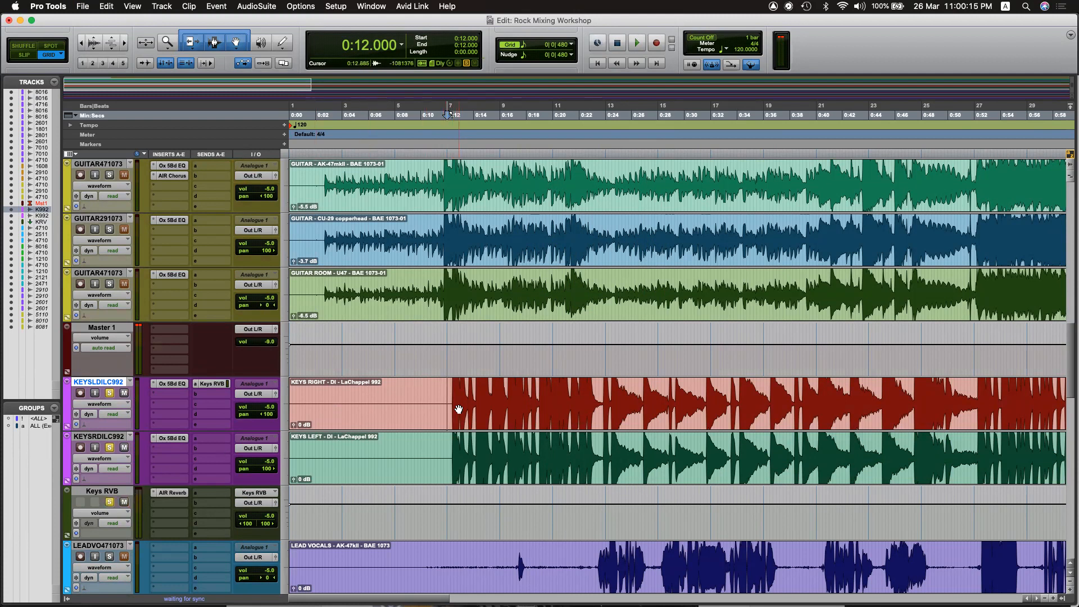
key(space)
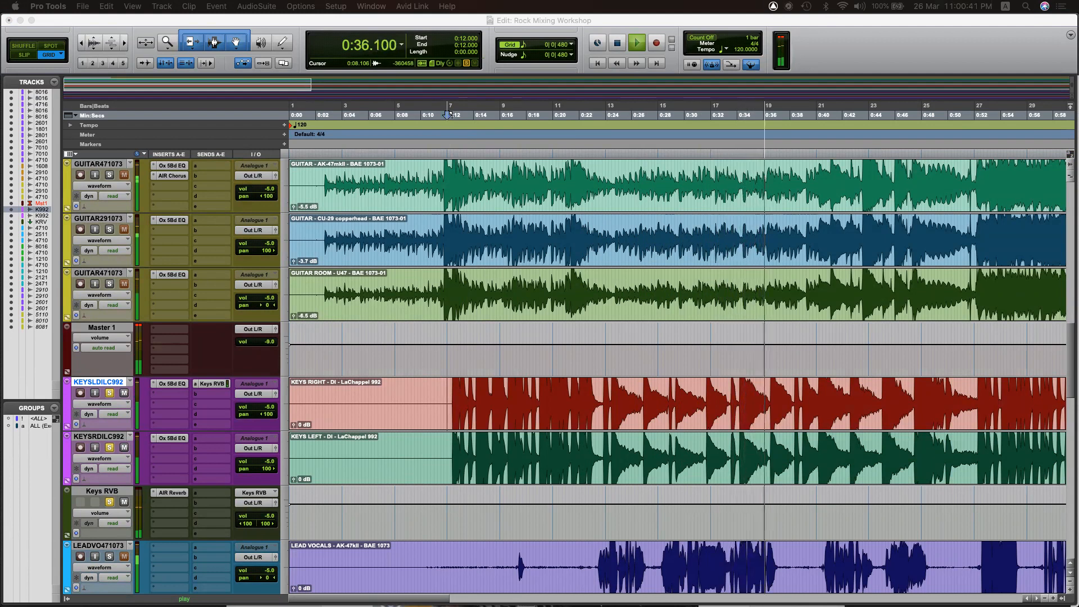
double_click(507, 389)
key(space)
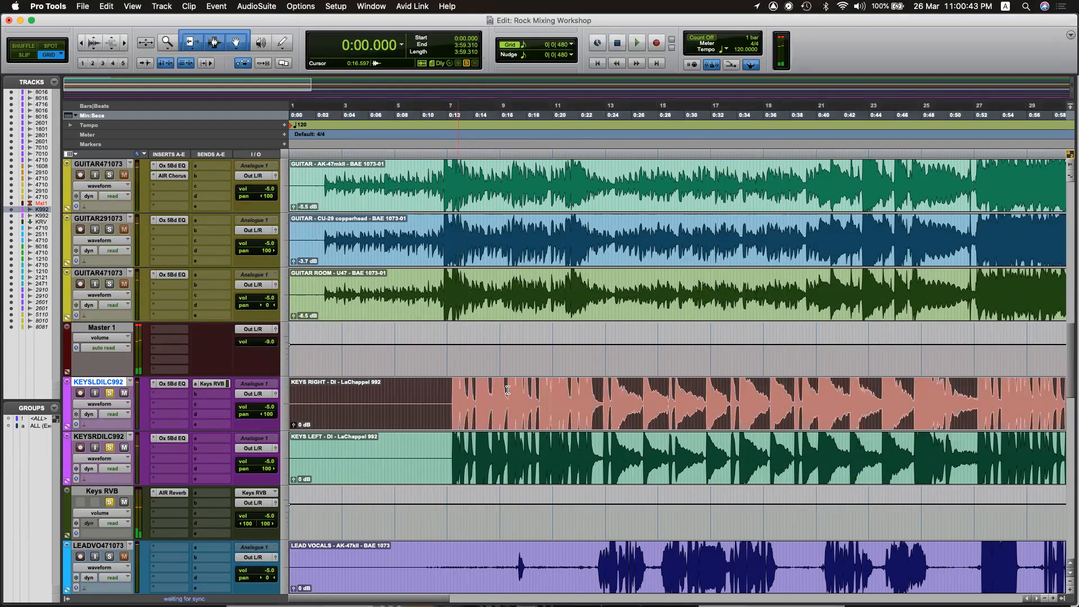
Place the edit cursor at 0:12.250 and clear the solos on both keys tracks and Keys RVB.
click(460, 387)
click(451, 387)
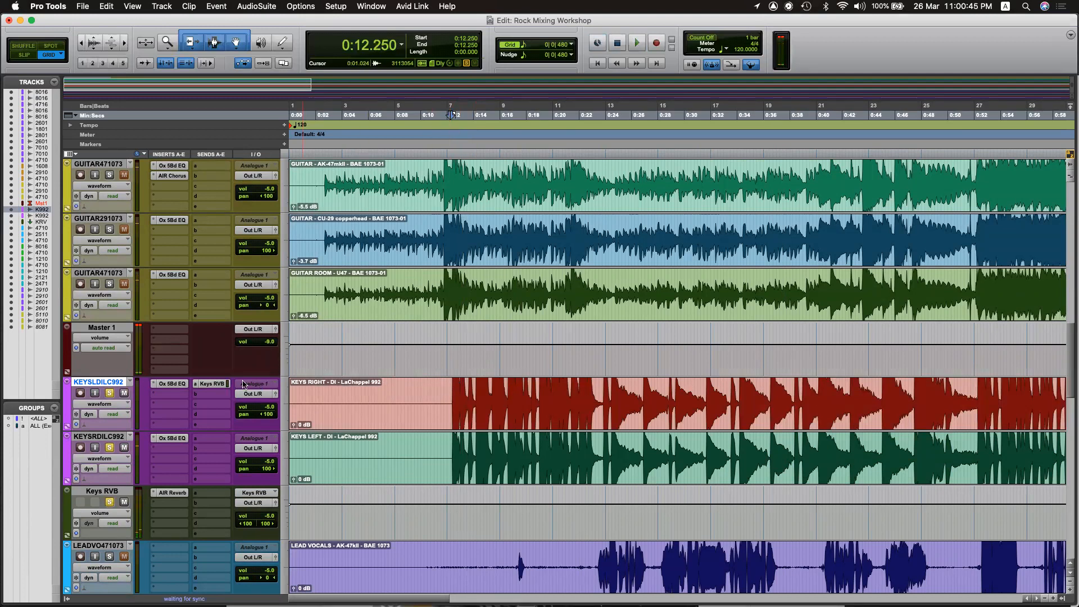
click(110, 393)
click(109, 447)
click(110, 502)
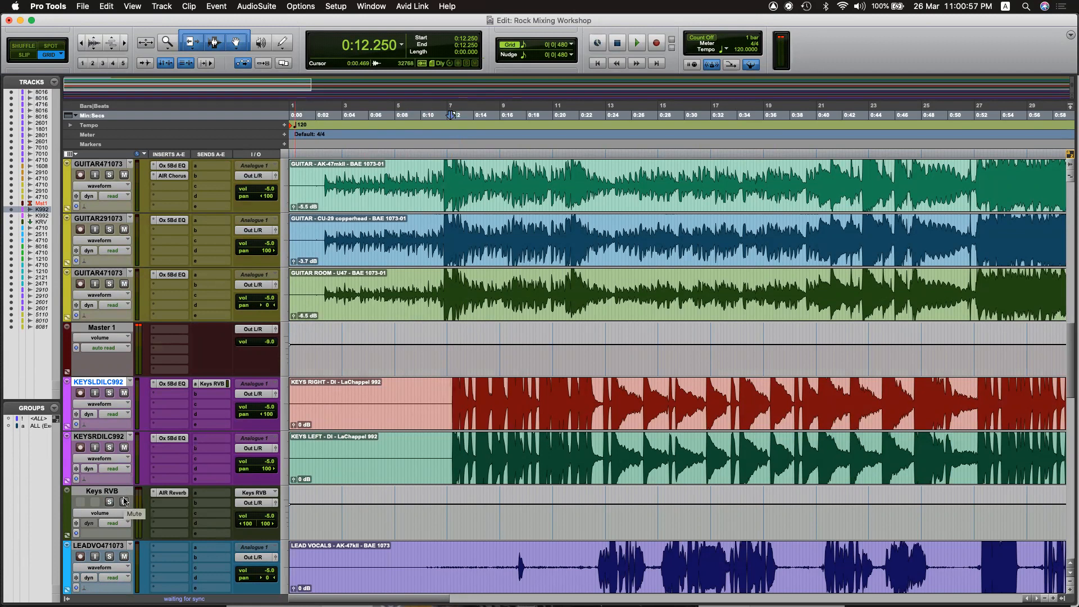
Play the full mix from 0:12.250, toggling the mute on the Keys RVB track to compare the reverb.
key(space)
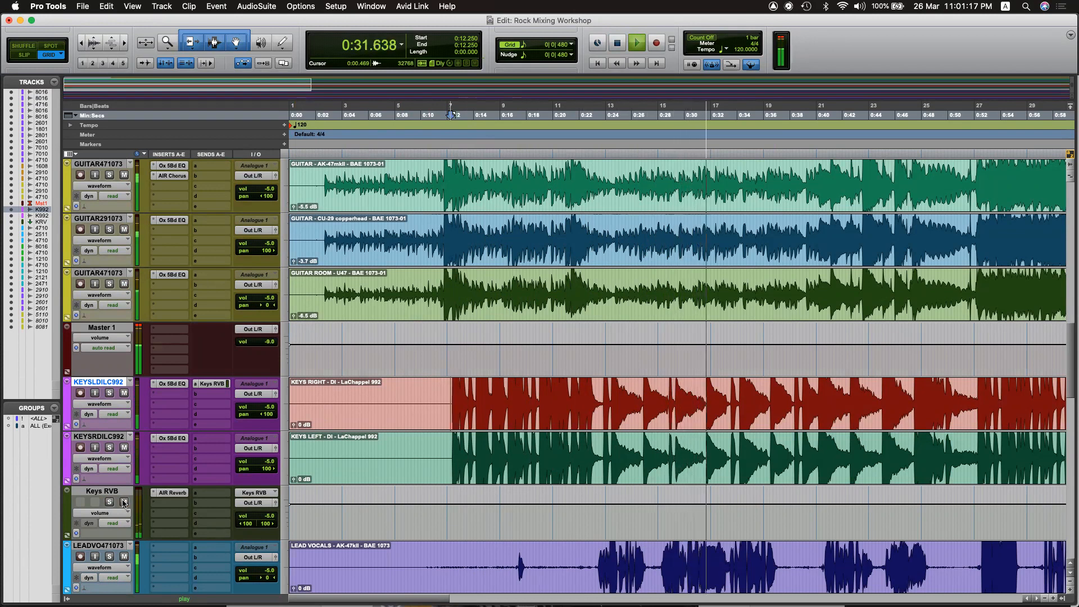
click(123, 503)
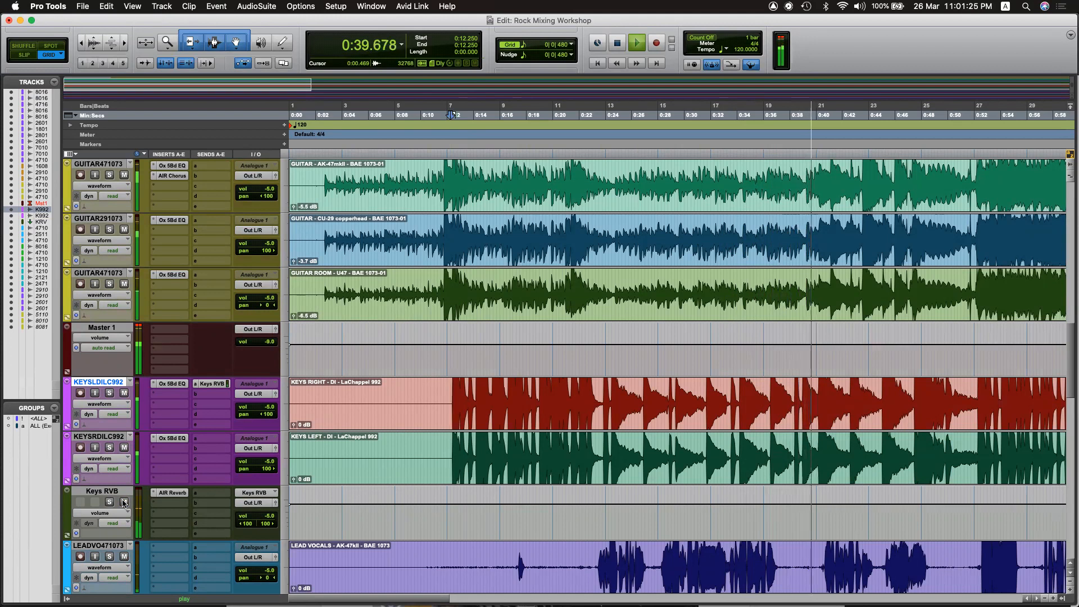
key(space)
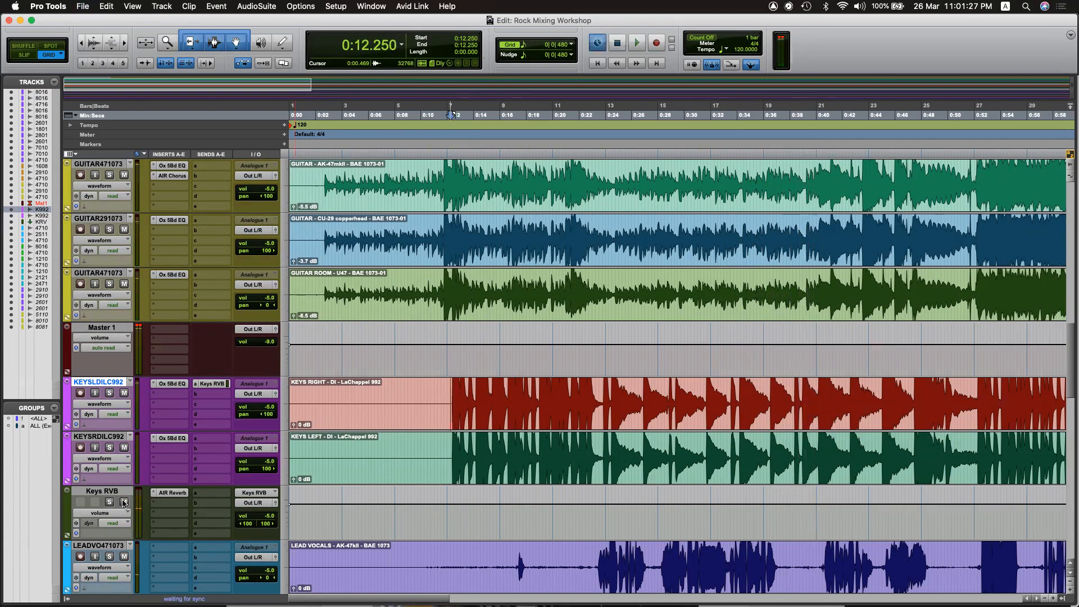
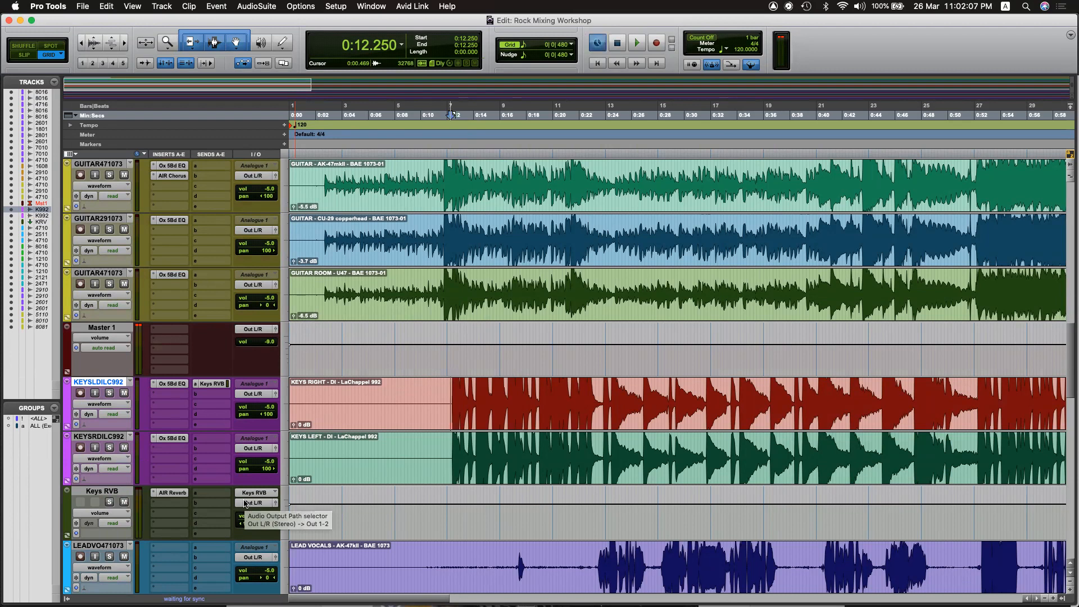
scroll(363, 337, up, 5)
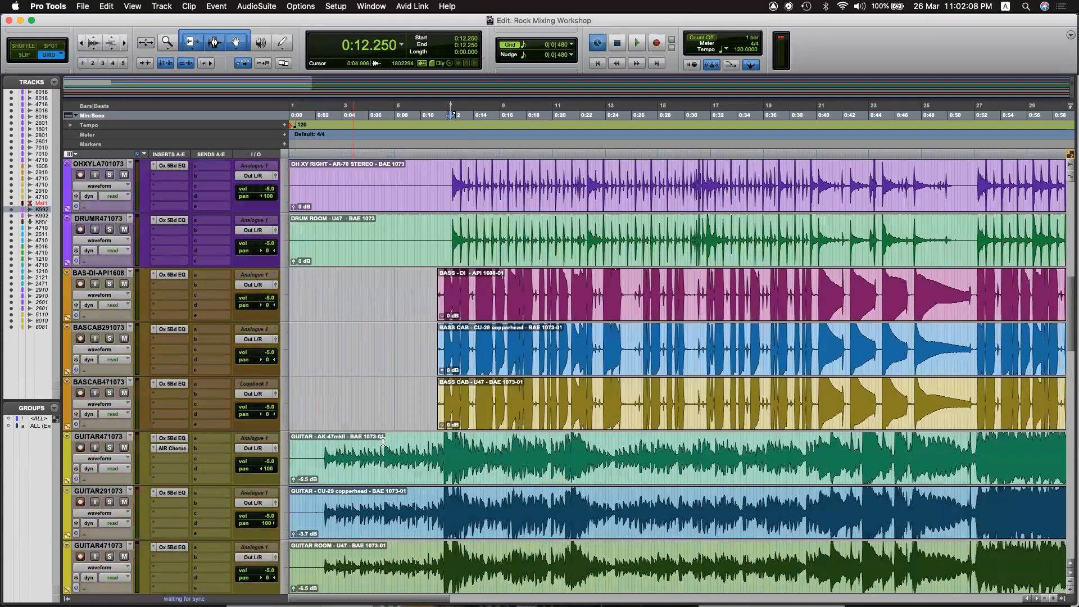
scroll(361, 431, down, 2)
drag(322, 395, 603, 398)
click(609, 409)
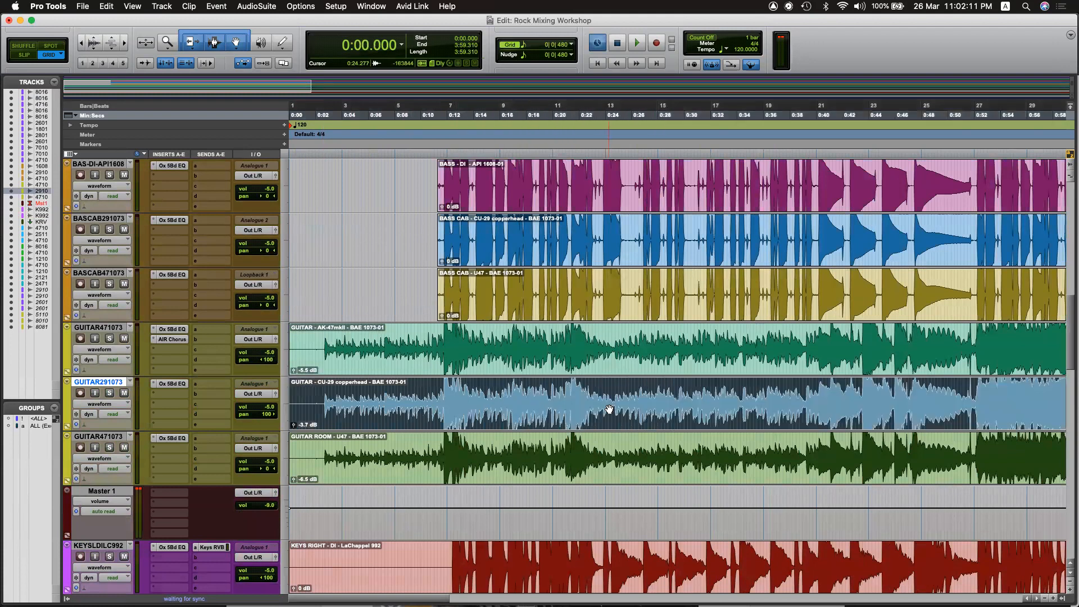
click(335, 457)
click(312, 452)
click(322, 448)
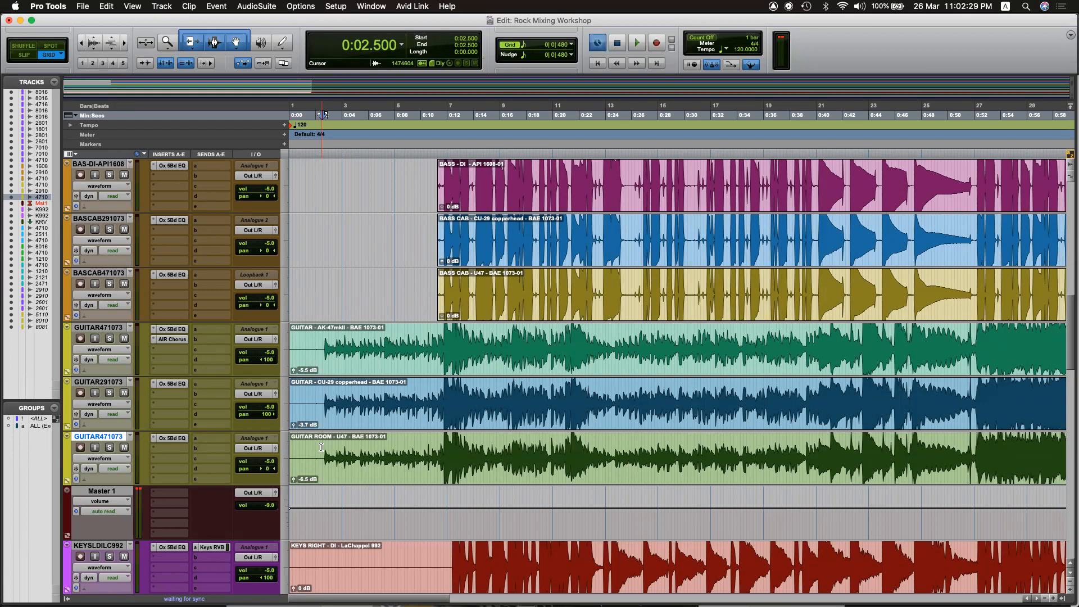
Select the three lead vocal tracks and look over the scratch, chorus and group vocal tracks below them.
scroll(459, 431, down, 6)
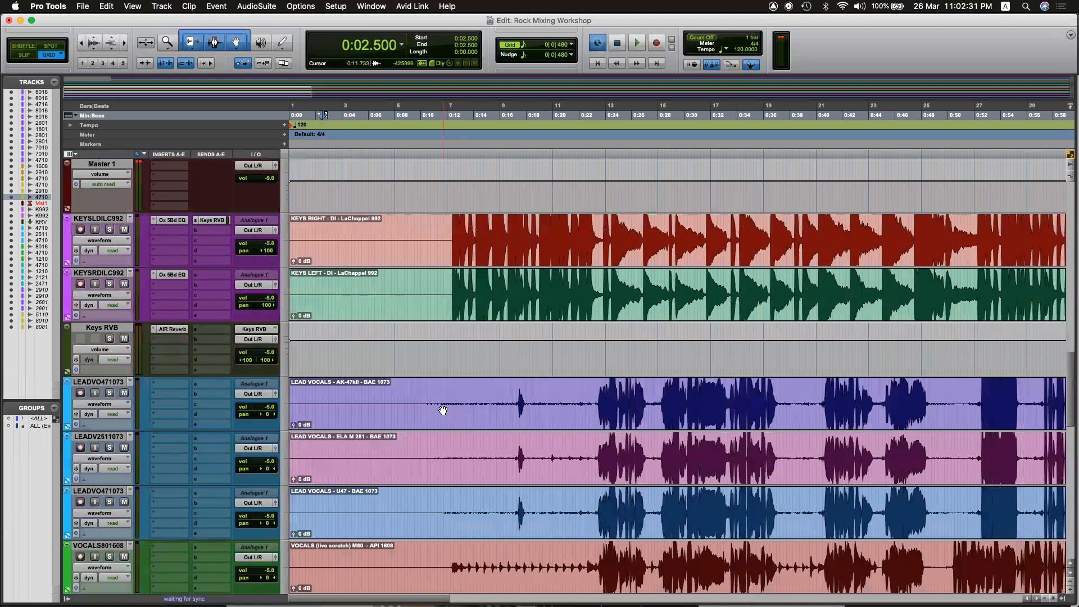
click(443, 409)
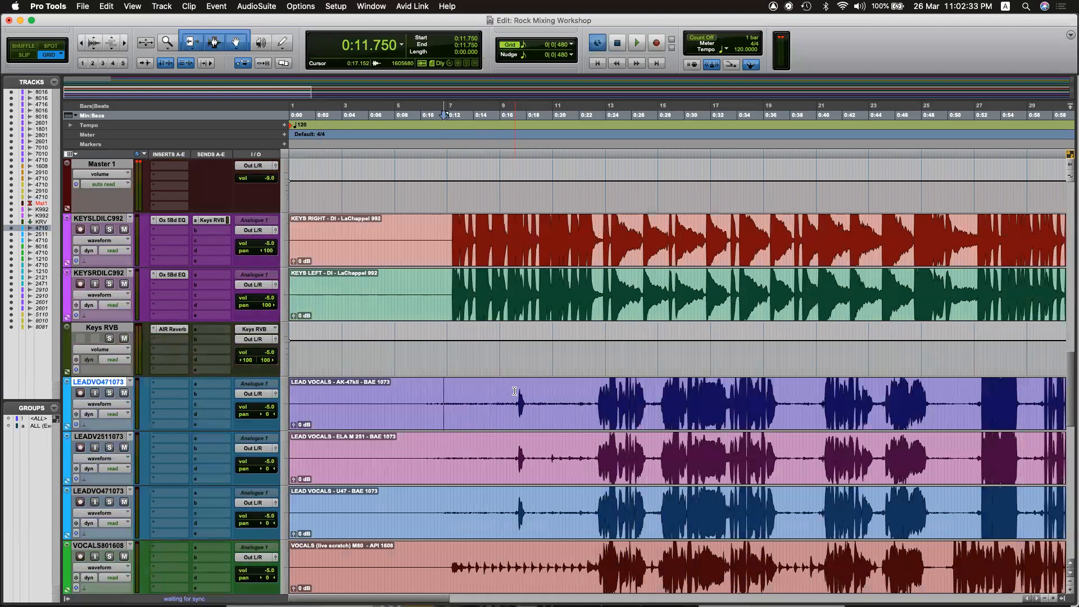
click(591, 395)
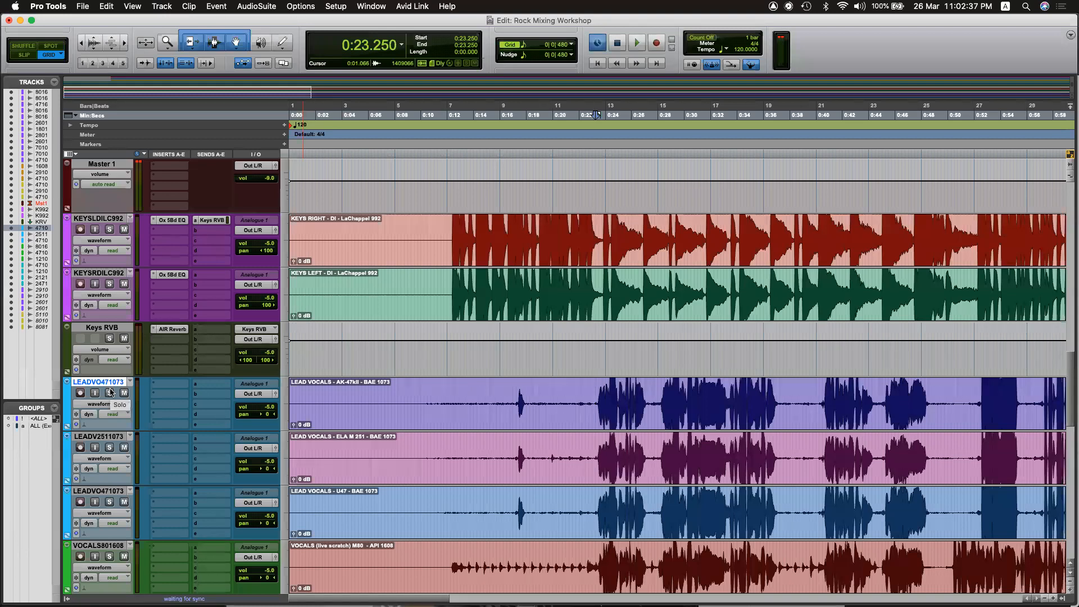
scroll(154, 395, down, 1)
shift+click(101, 436)
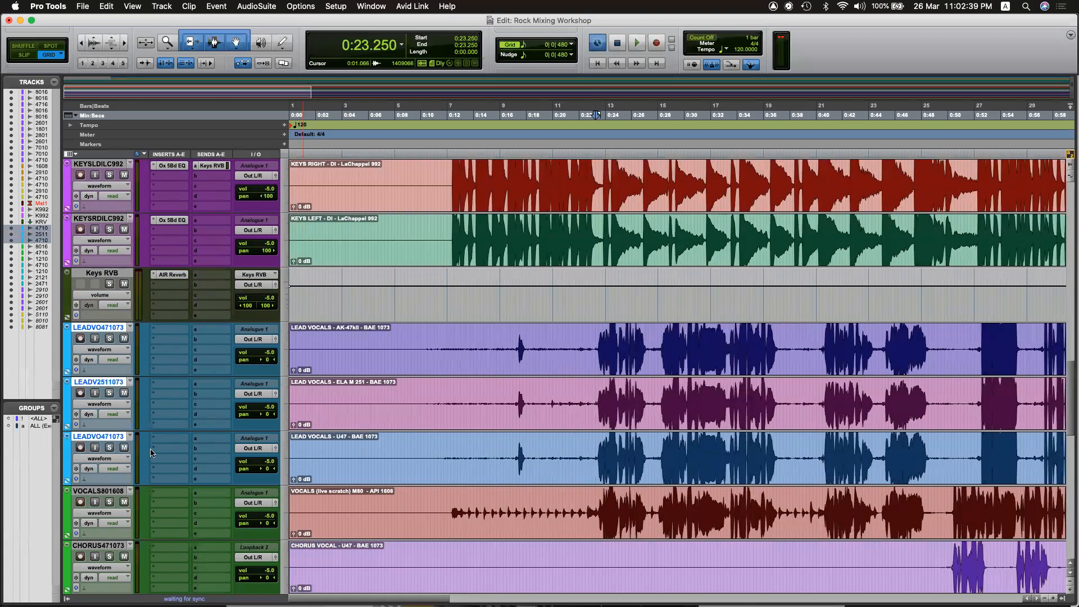
scroll(158, 492, down, 2)
scroll(158, 492, down, 1)
scroll(553, 445, right, 7)
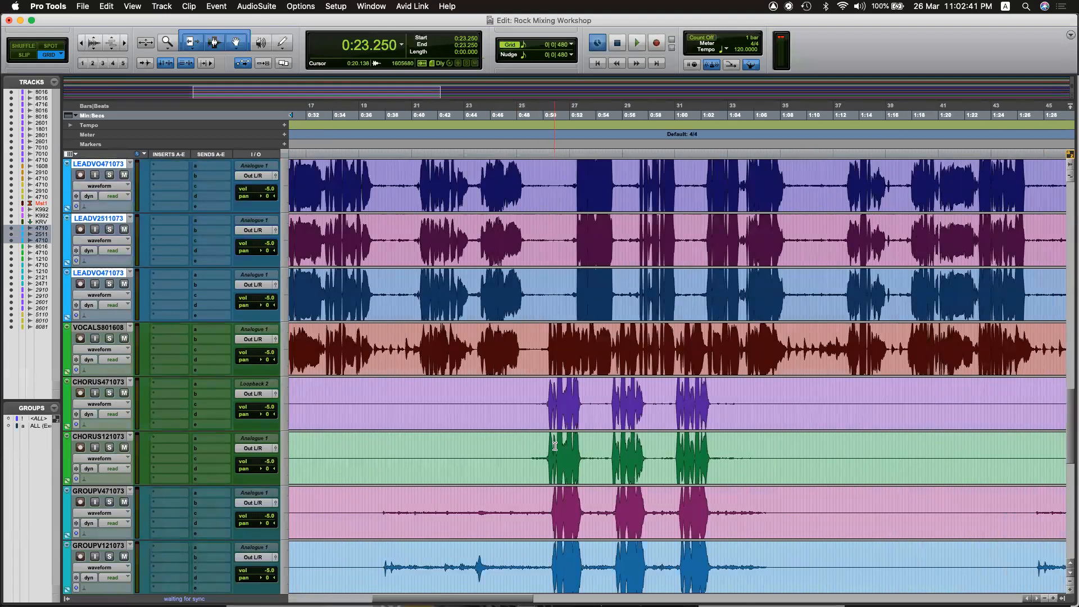
scroll(553, 446, left, 7)
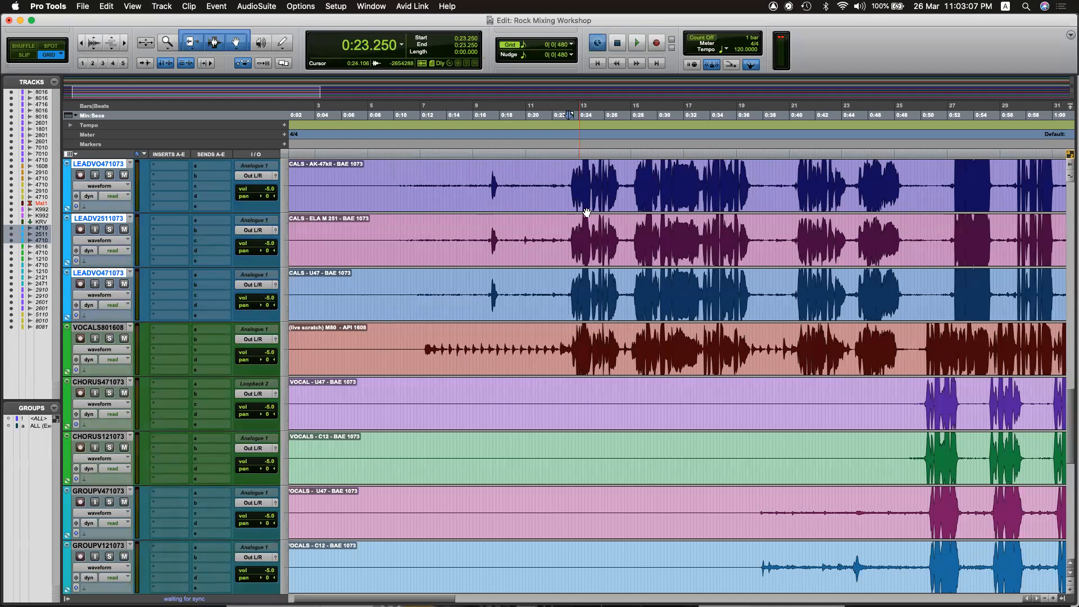
scroll(609, 194, up, 2)
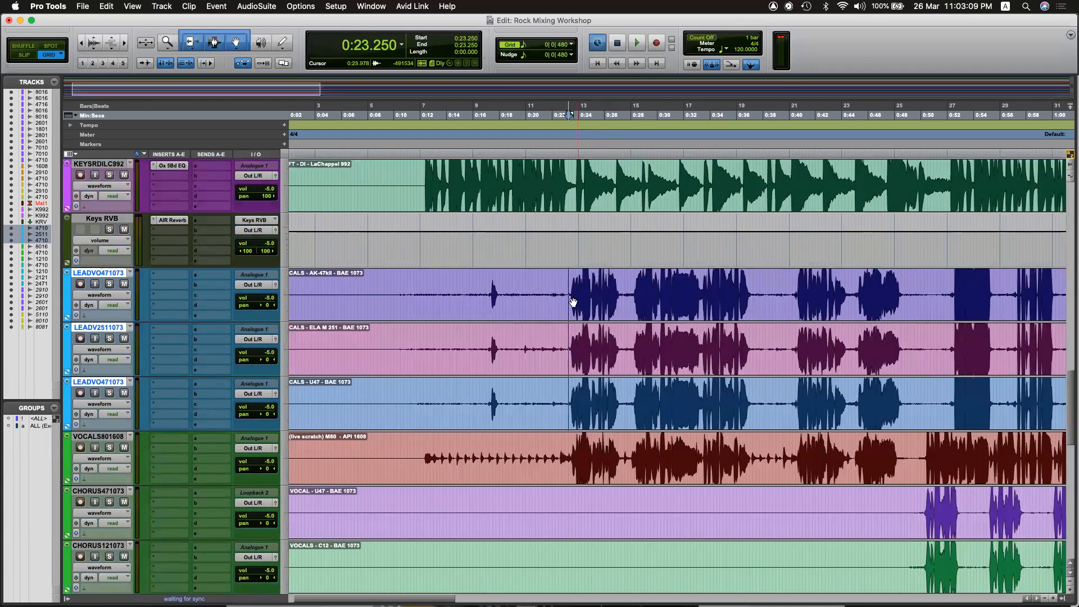
Highlight the first verse passage on each of the three lead vocal tracks to compare their waveforms.
drag(567, 291, 756, 295)
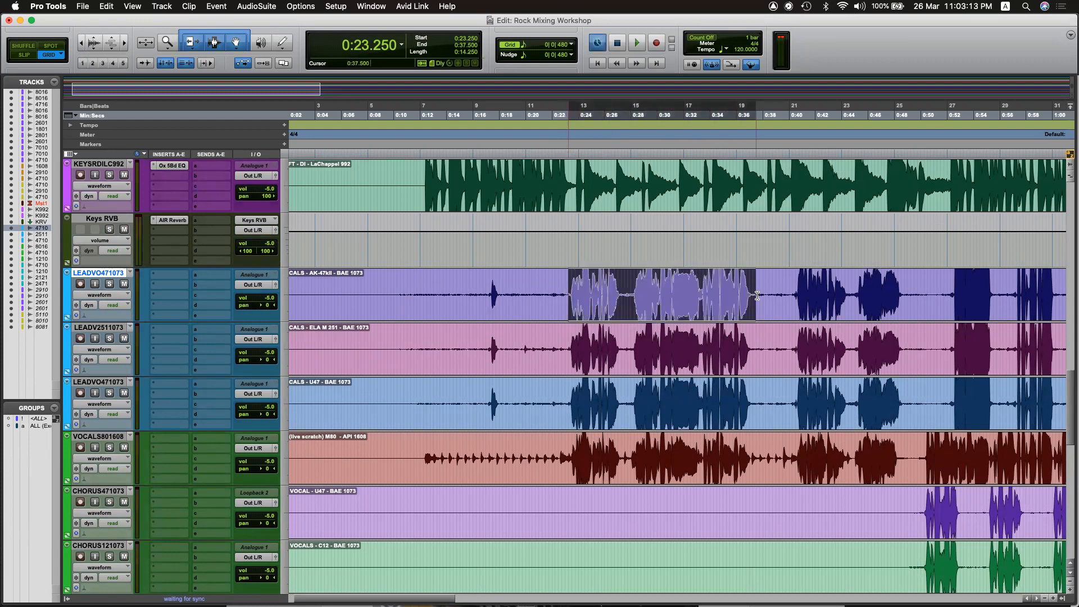
drag(486, 293, 792, 291)
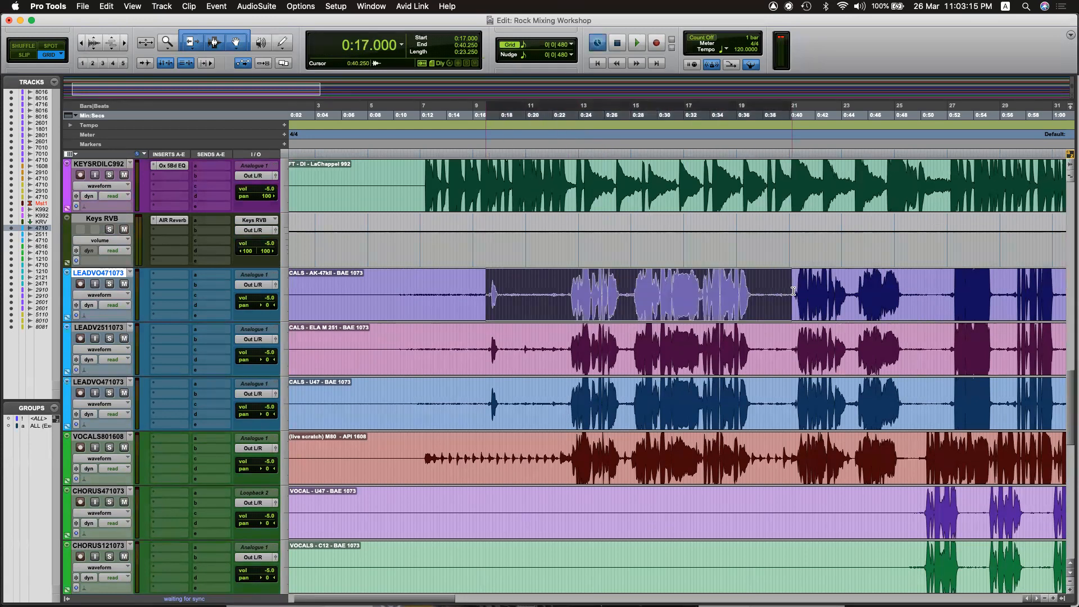
drag(485, 349, 748, 350)
drag(470, 403, 767, 406)
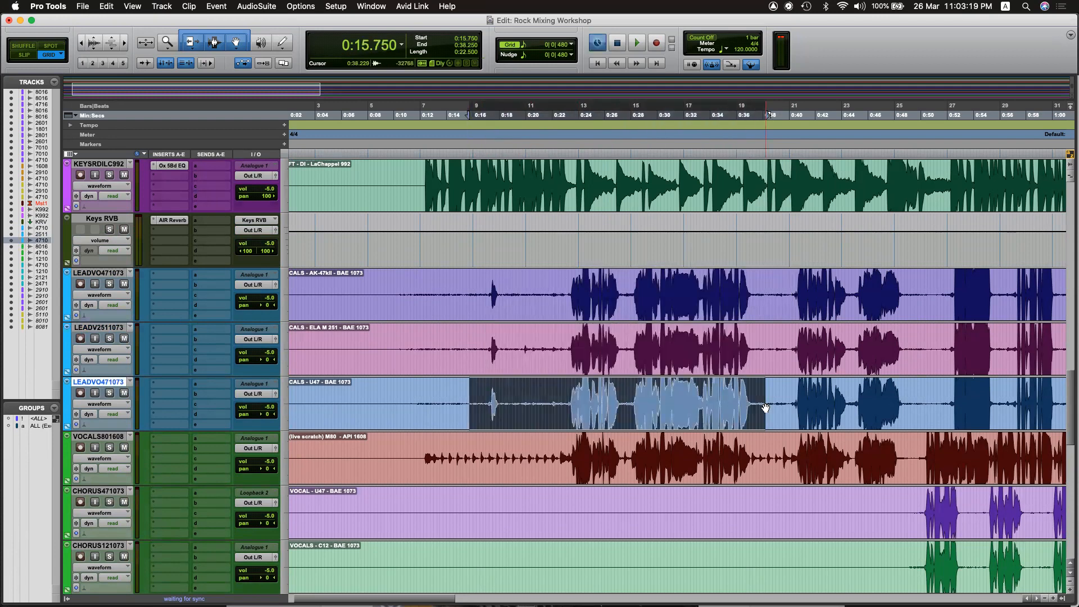
Mute the ELA M 251 and U47 lead vocal tracks and play the mix from 0:22.750.
click(572, 284)
click(124, 338)
click(124, 392)
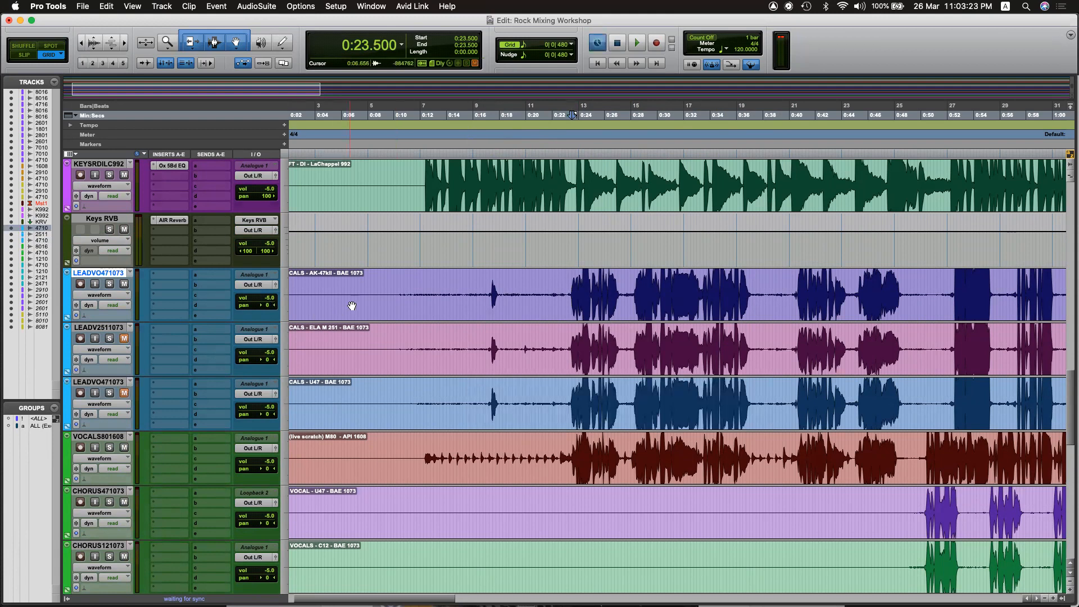
click(562, 281)
key(space)
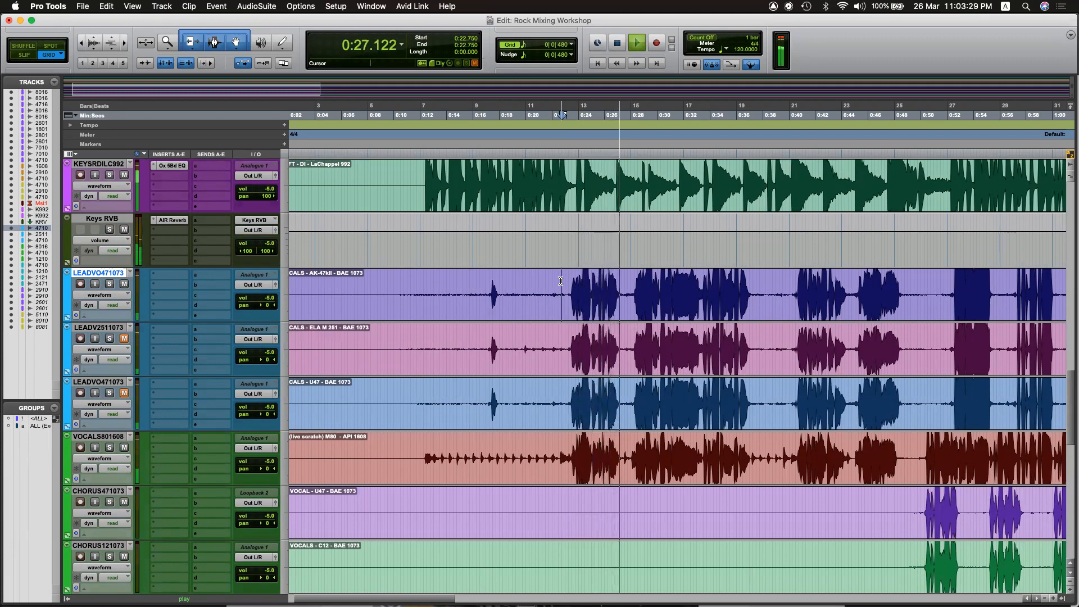
Mute the VOCALS801608 scratch track, unmute the ELA M 251 and U47 lead vocals, and play from 0:22.750.
click(124, 448)
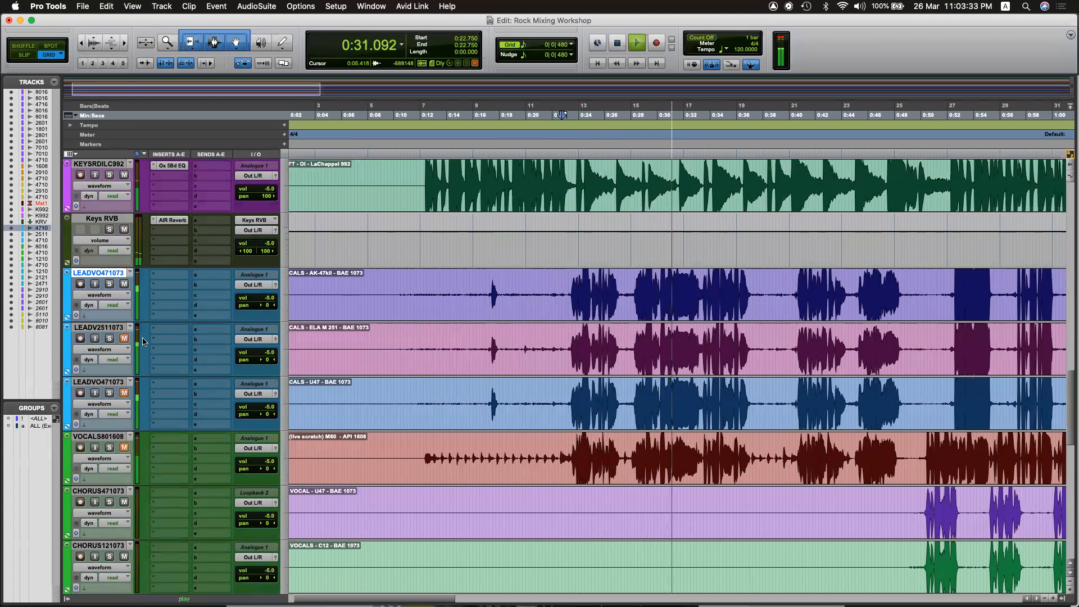
key(space)
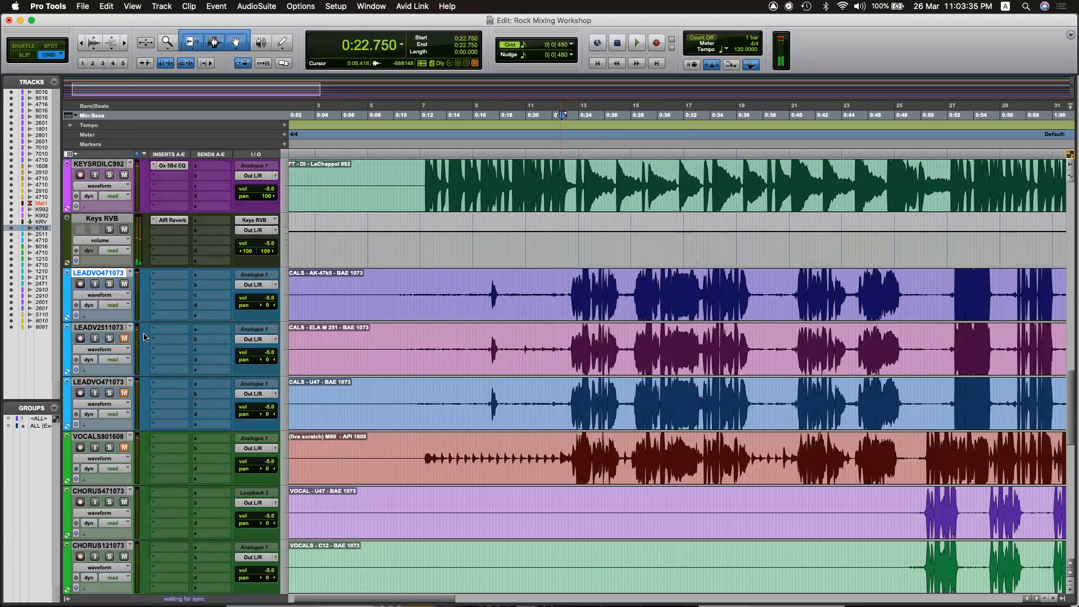
click(125, 339)
click(124, 393)
key(space)
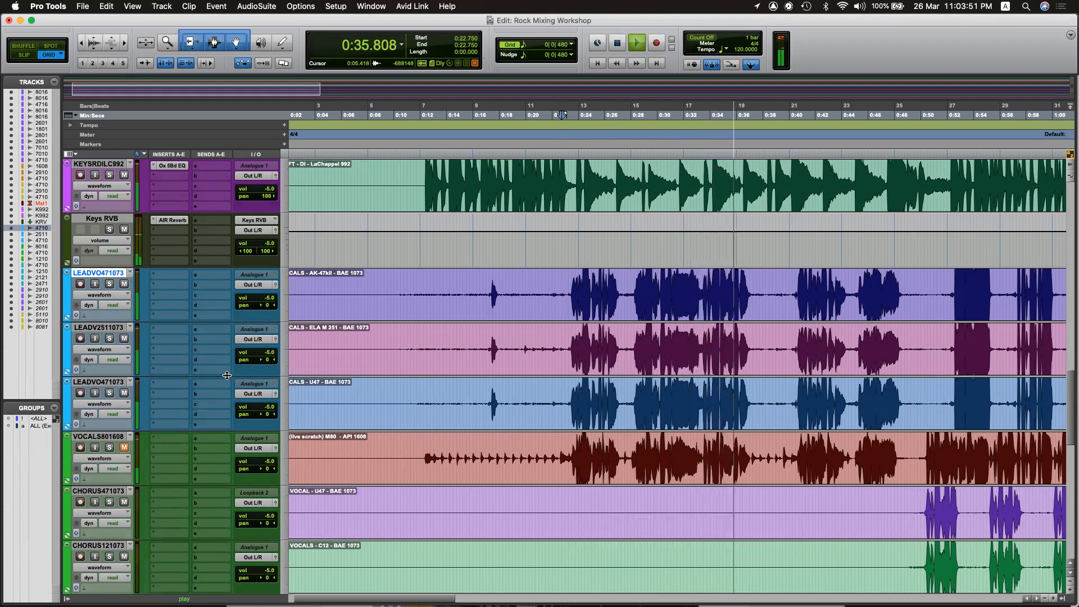
key(super+j)
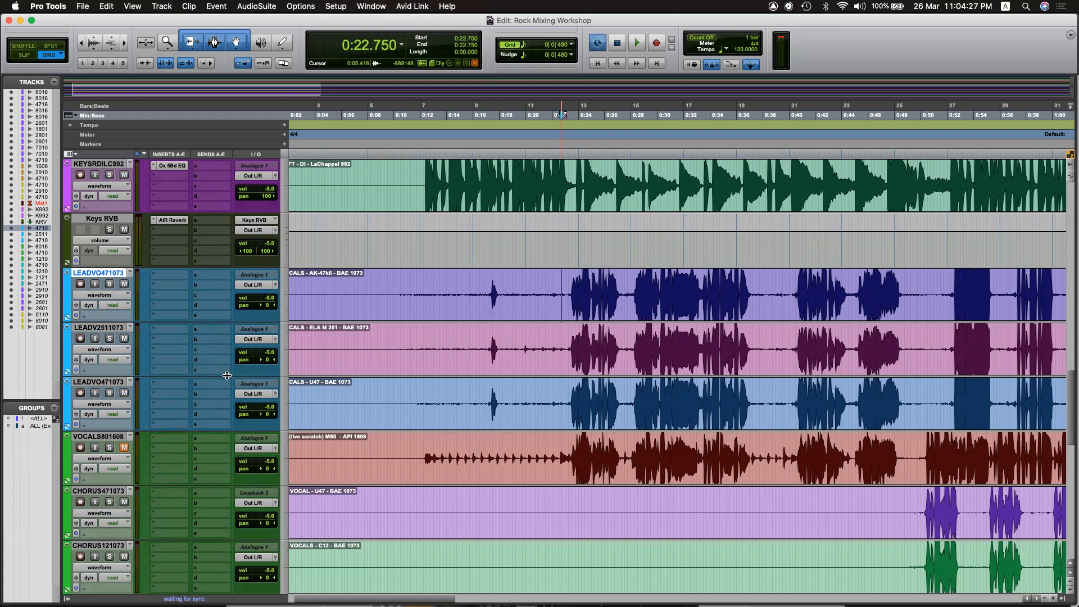
Mark the verse on each lead vocal track in turn, finishing with 0:22.500 to 0:39.000 on the AK-47 track.
drag(568, 290, 747, 291)
click(757, 291)
drag(569, 288, 758, 290)
drag(569, 340, 795, 341)
drag(573, 400, 765, 400)
click(762, 284)
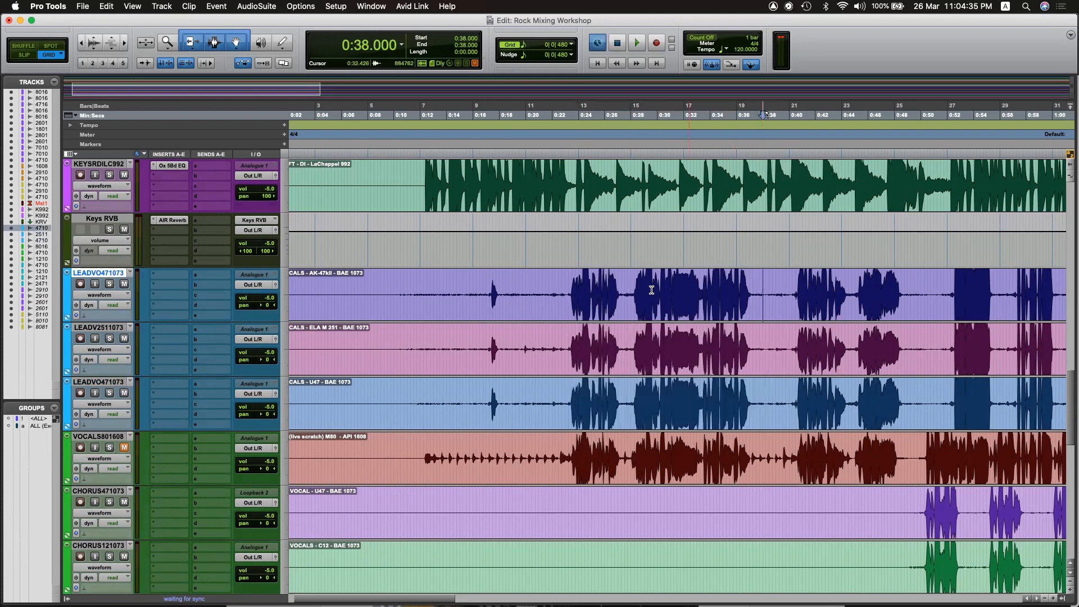
drag(561, 283, 775, 296)
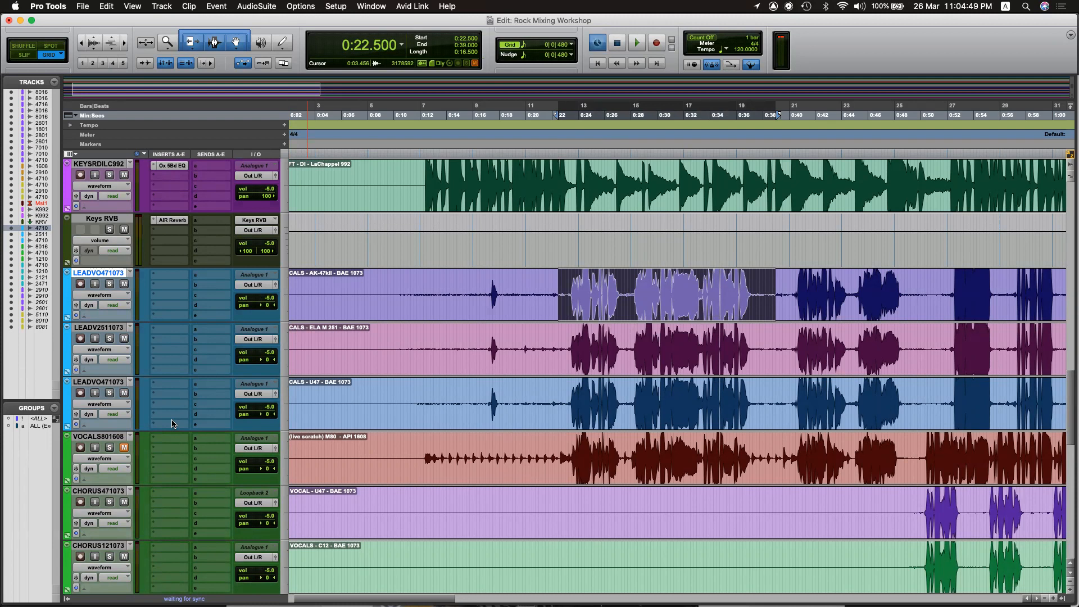
Solo the AK-47 lead vocal track, play it from 0:23.250 and insert MAnalyzer in its first insert slot.
click(574, 272)
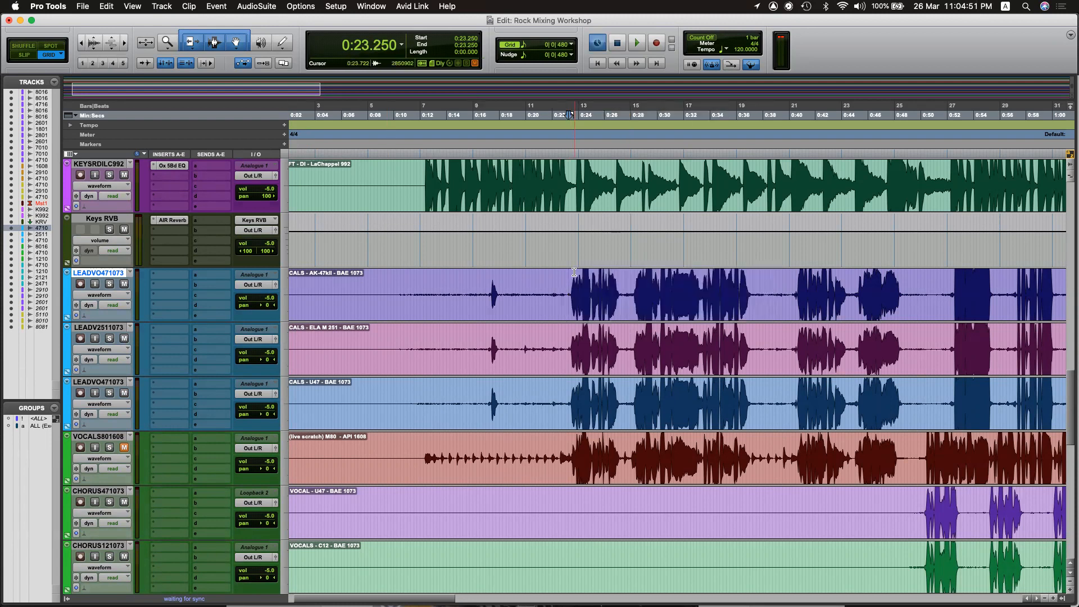
click(109, 283)
click(180, 275)
mouse_move(183, 274)
click(130, 298)
click(164, 276)
click(202, 237)
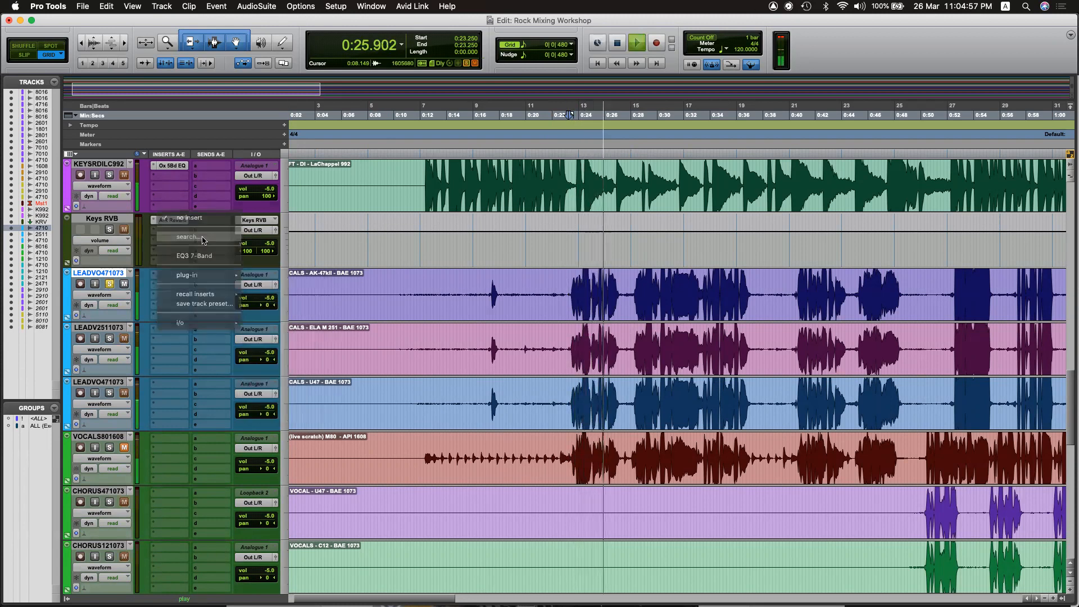
text(mana)
key(Return)
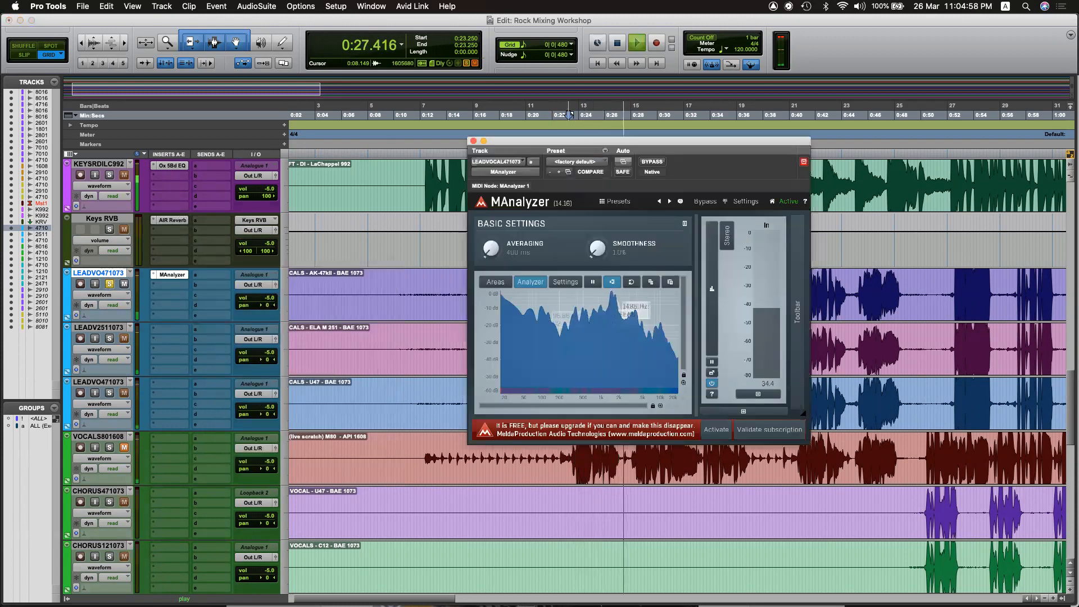
Insert the mono Oxford EQ 5 Band below MAnalyzer on the AK-47 lead vocal and stop playback.
click(186, 286)
mouse_move(189, 287)
mouse_move(267, 287)
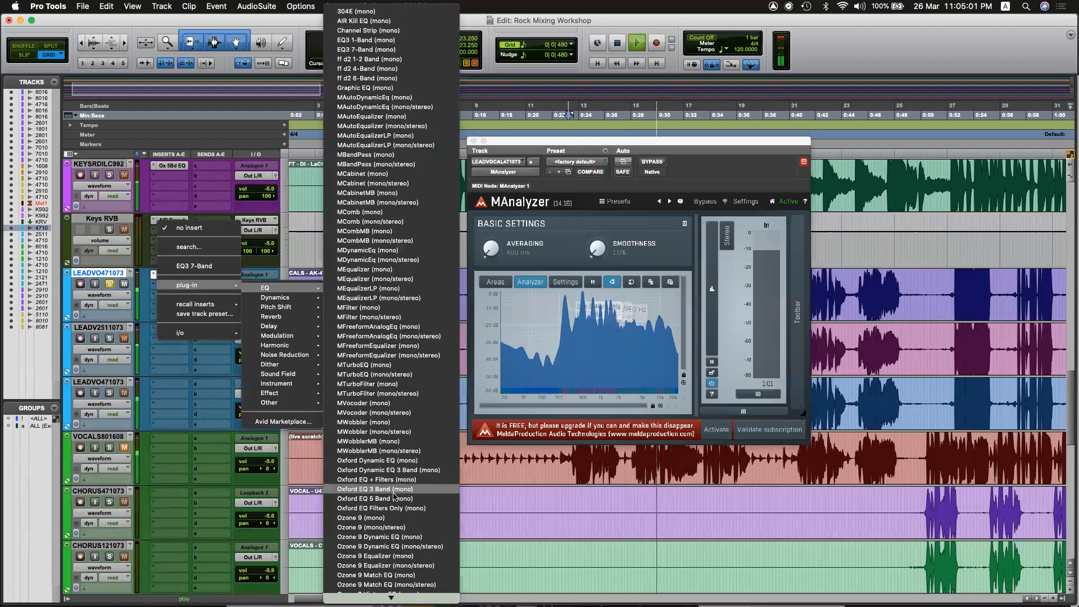
click(374, 499)
key(space)
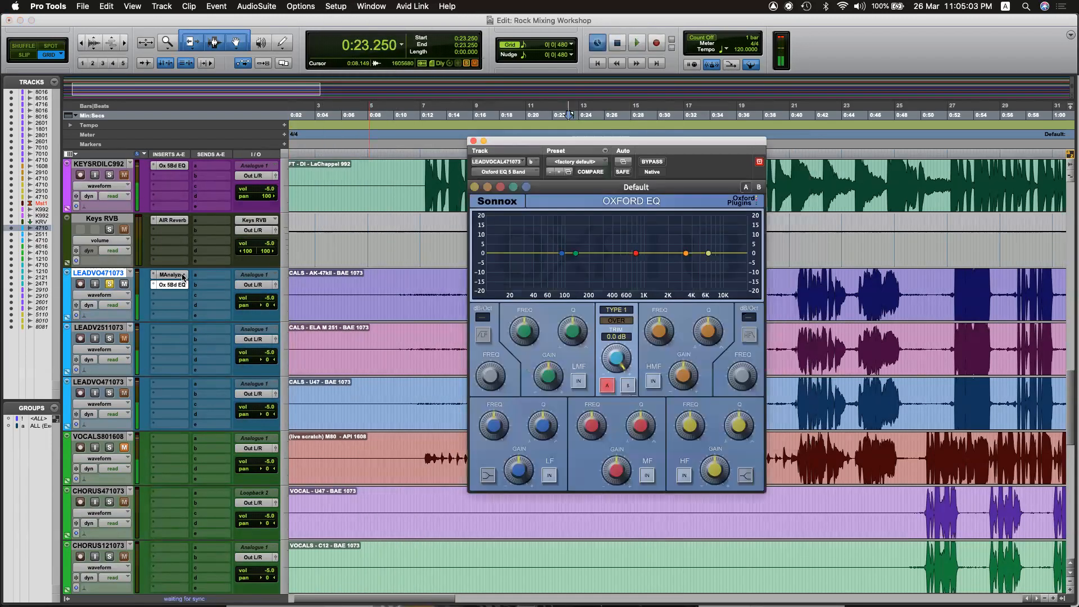
Play the soloed AK-47 vocal from 0:23.250 with MAnalyzer open to examine its frequency spectrum.
click(178, 275)
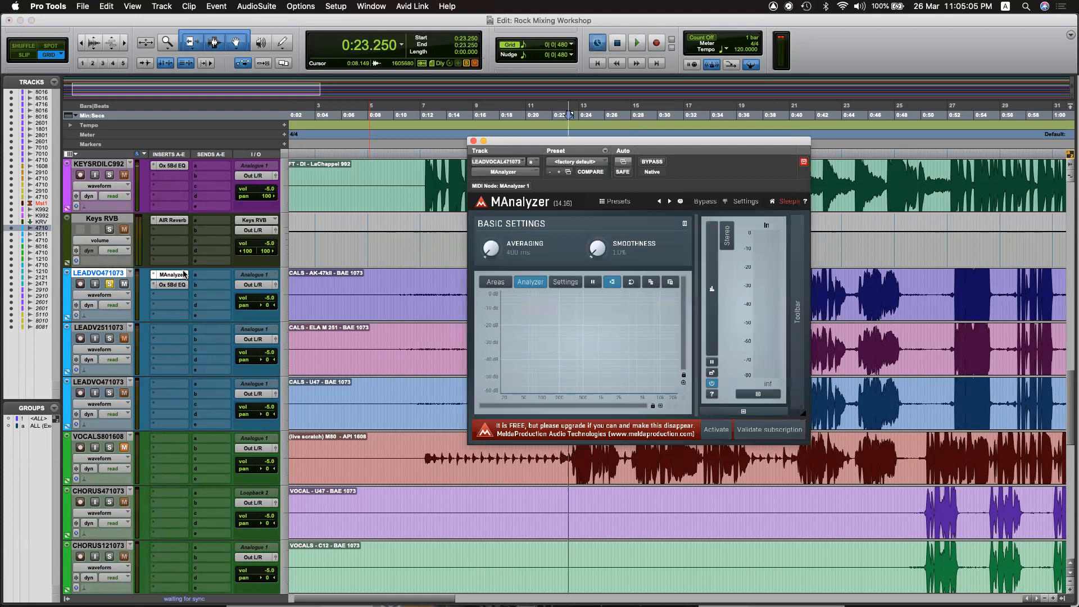
key(space)
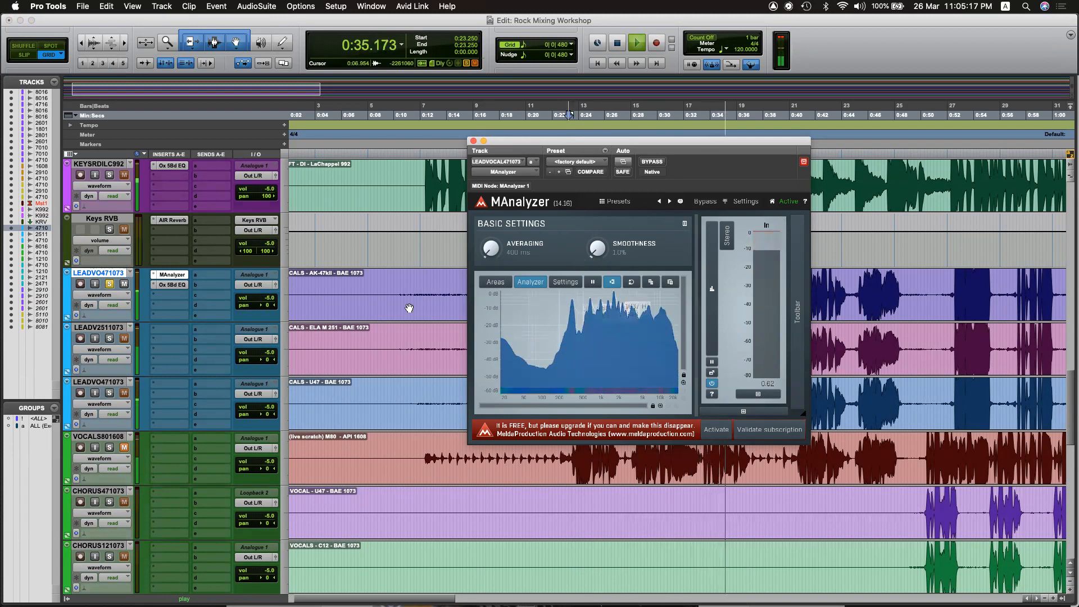
key(space)
key(super+j)
key(super+s)
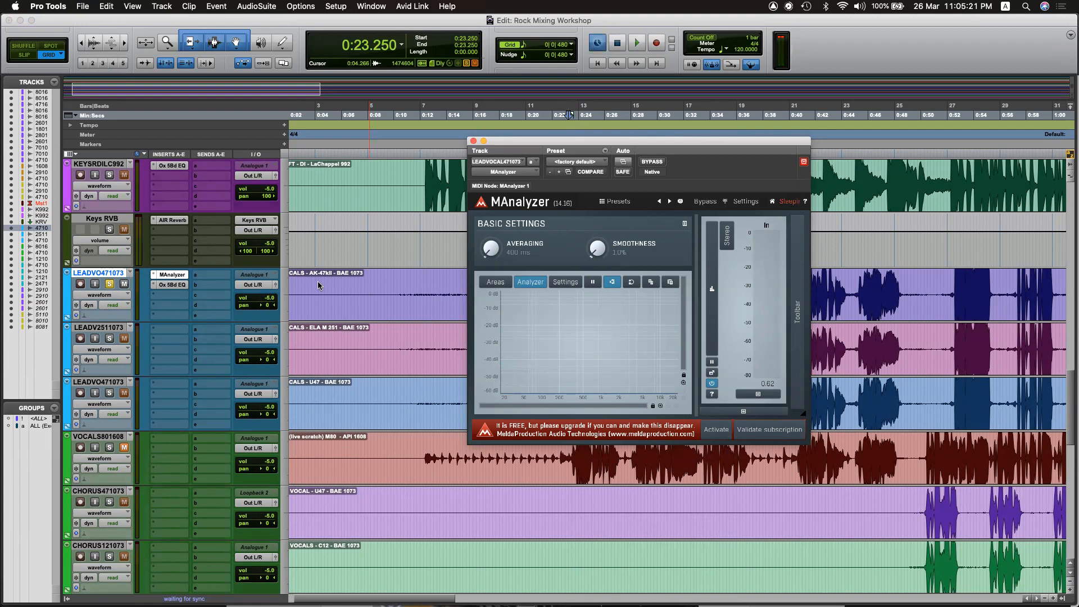
Cut the vocal EQ's MF band by 8.23 dB at 305.8 Hz, compare with bypass during playback and set its Q to 3.86.
click(180, 284)
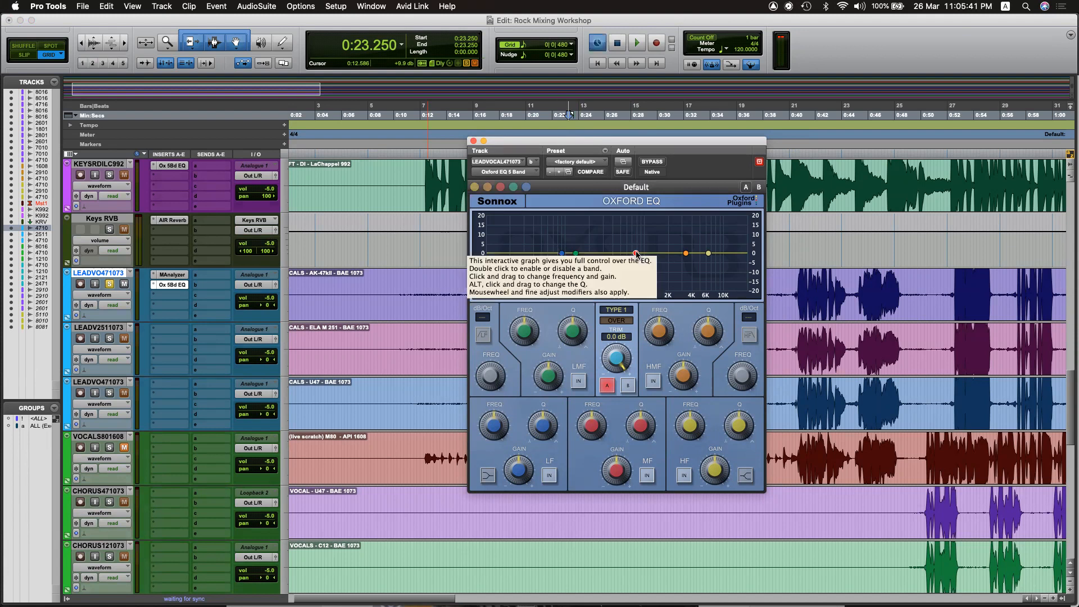
drag(635, 253, 604, 269)
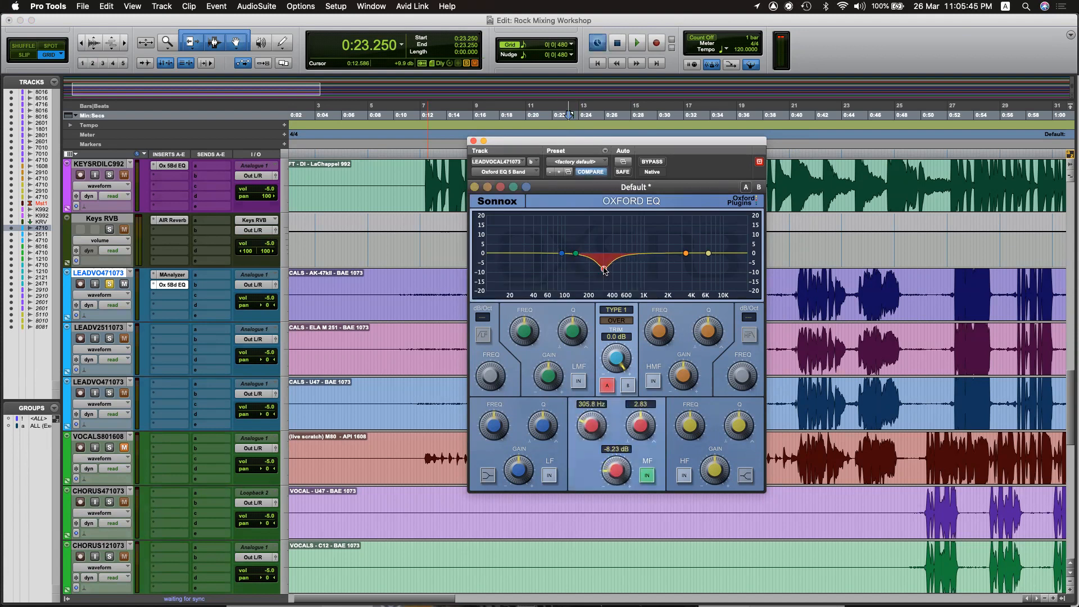
key(space)
click(652, 162)
click(652, 162)
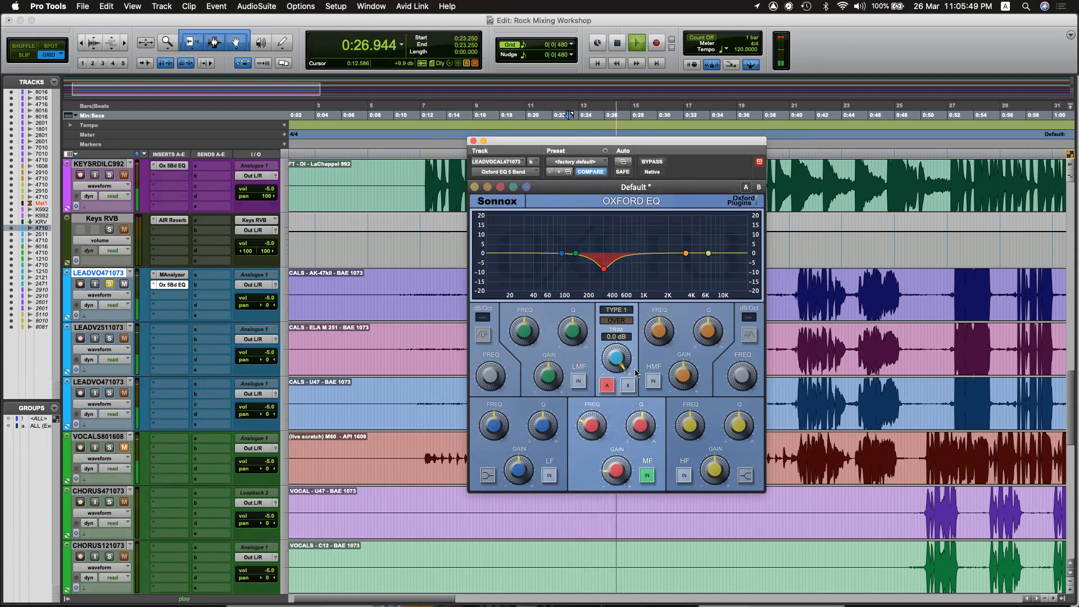
drag(644, 423, 644, 435)
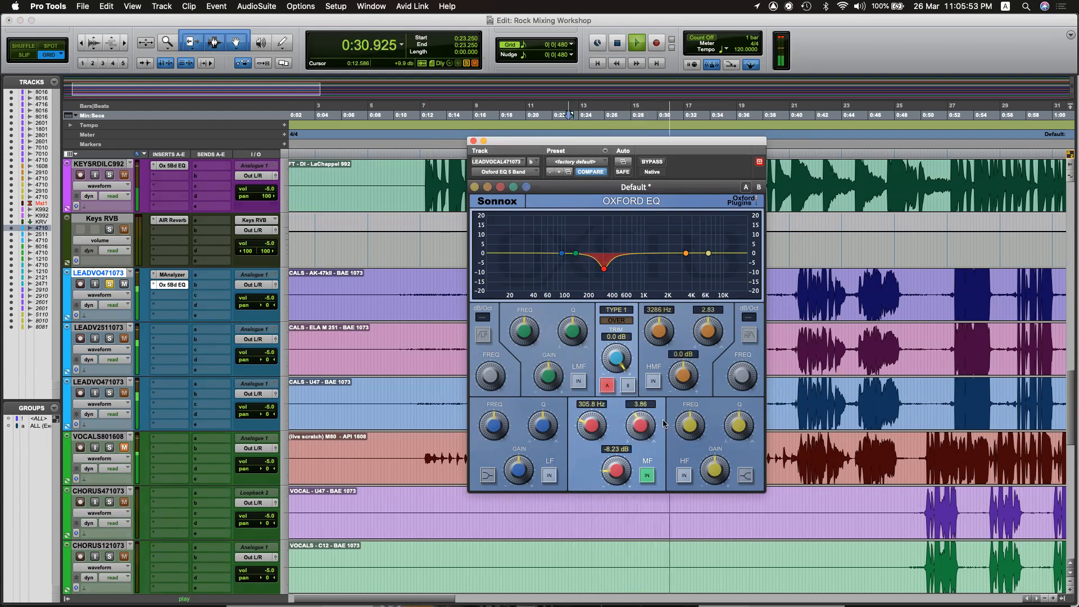
key(space)
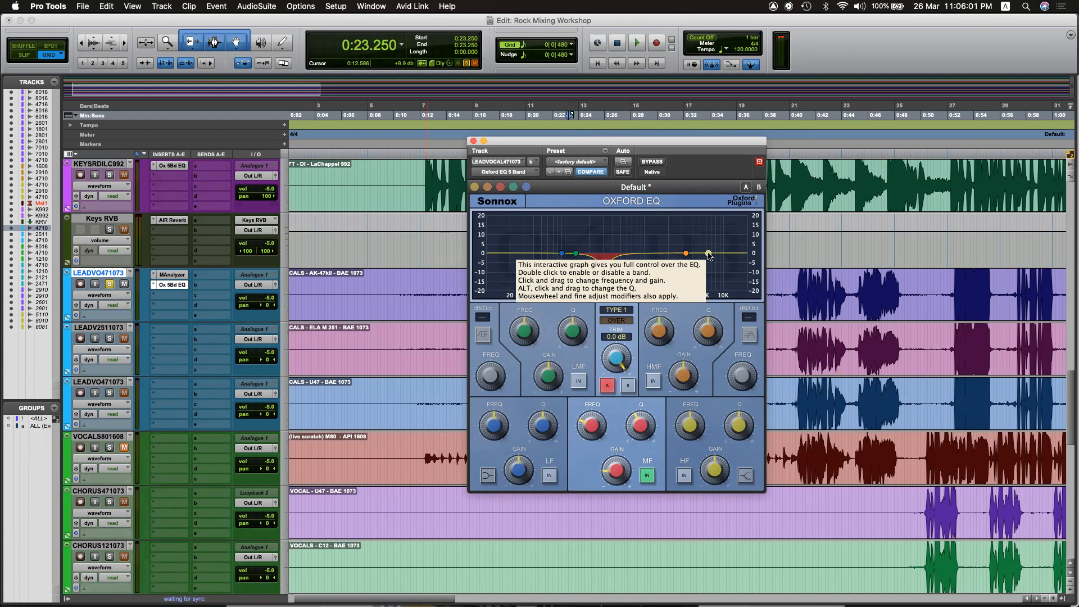
Move the EQ window clear of the lead vocal waveforms and play the MF-cut vocal from 0:23.250.
drag(689, 141, 677, 366)
key(space)
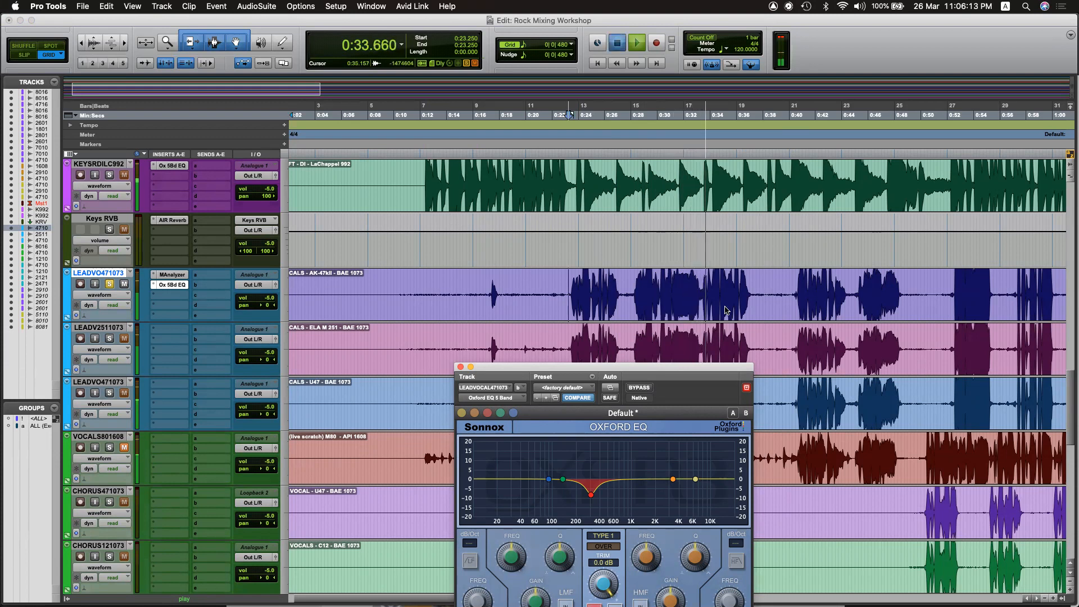
key(space)
Enable the EQ's HF band and cut it by 8.35 dB at 9967 Hz with a Q of 5.16.
drag(691, 370, 721, 260)
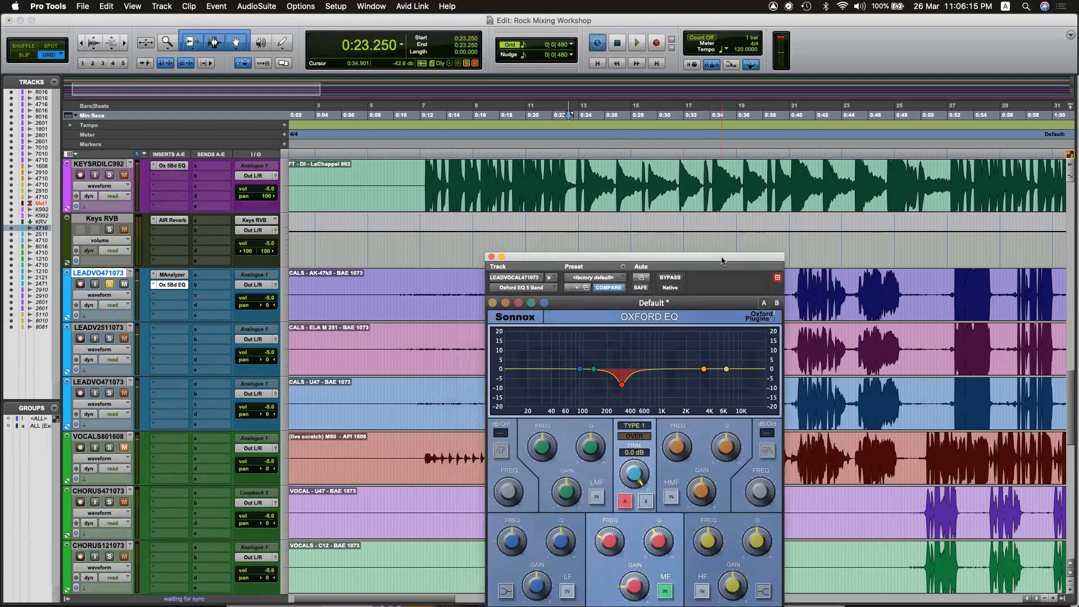
double_click(727, 369)
drag(726, 369, 742, 384)
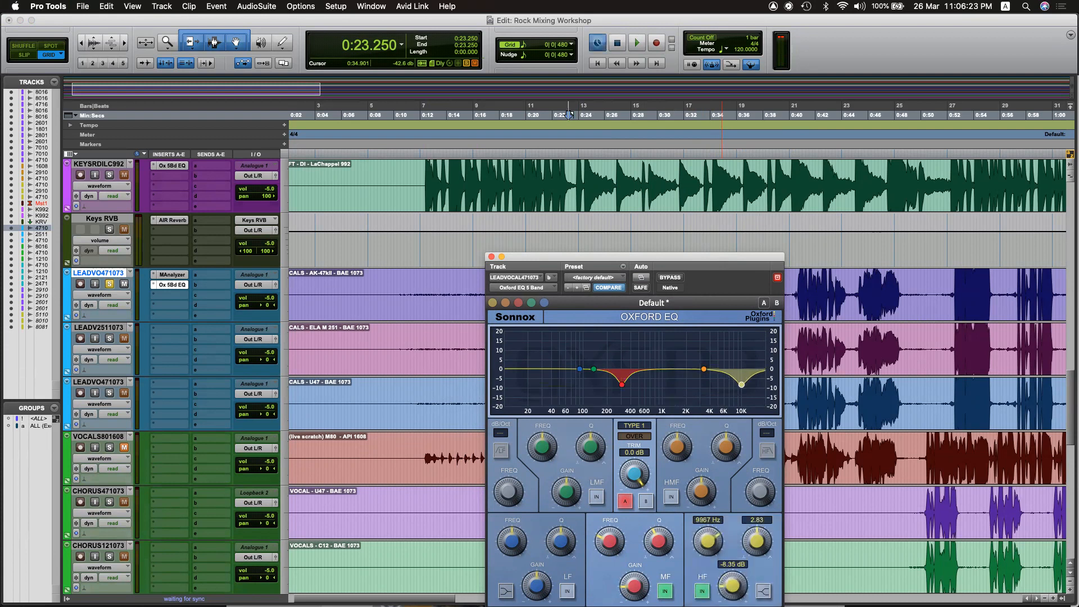
drag(761, 554, 761, 550)
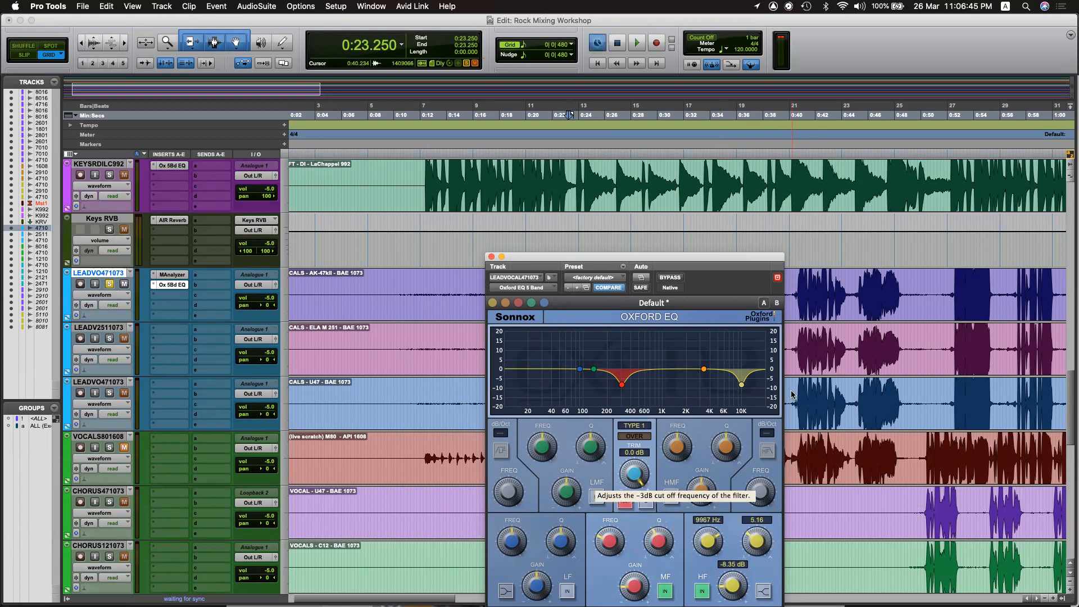
Move the EQ window below the AK-47 waveform and listen to the HF cut from 0:23.250.
drag(714, 263, 700, 323)
key(space)
key(space)
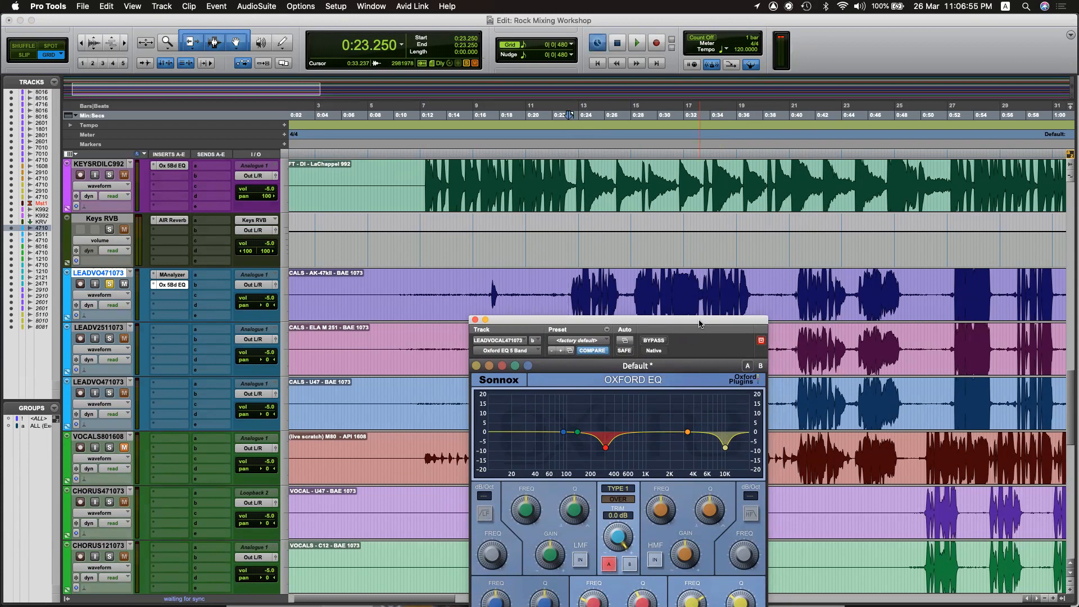
Reposition the EQ window to uncover the AK-47 waveform and play the vocal from 0:31.000.
drag(699, 323, 866, 89)
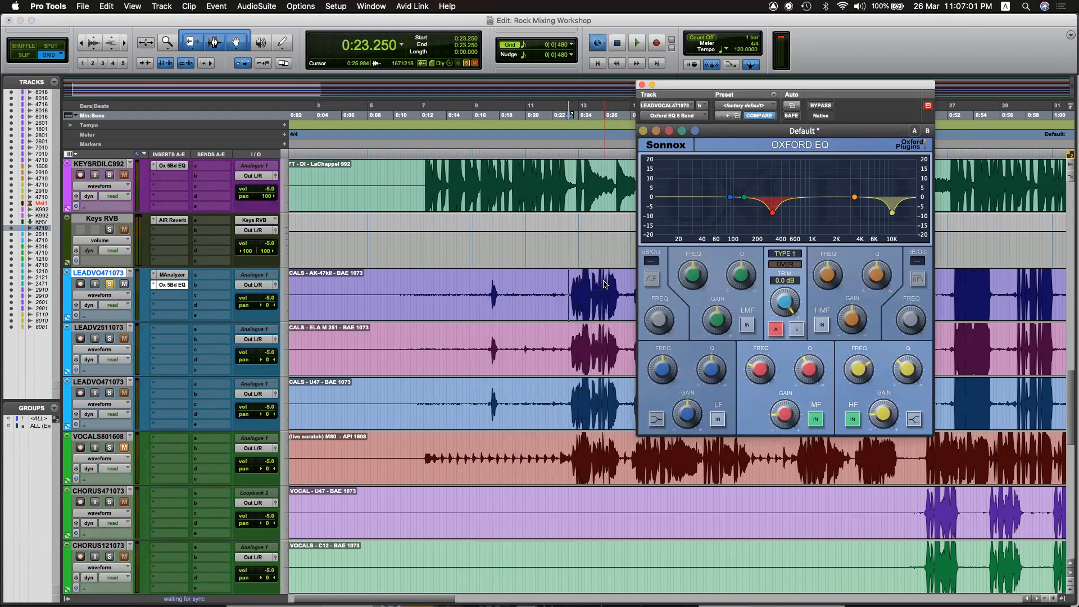
drag(699, 90, 652, 386)
click(669, 279)
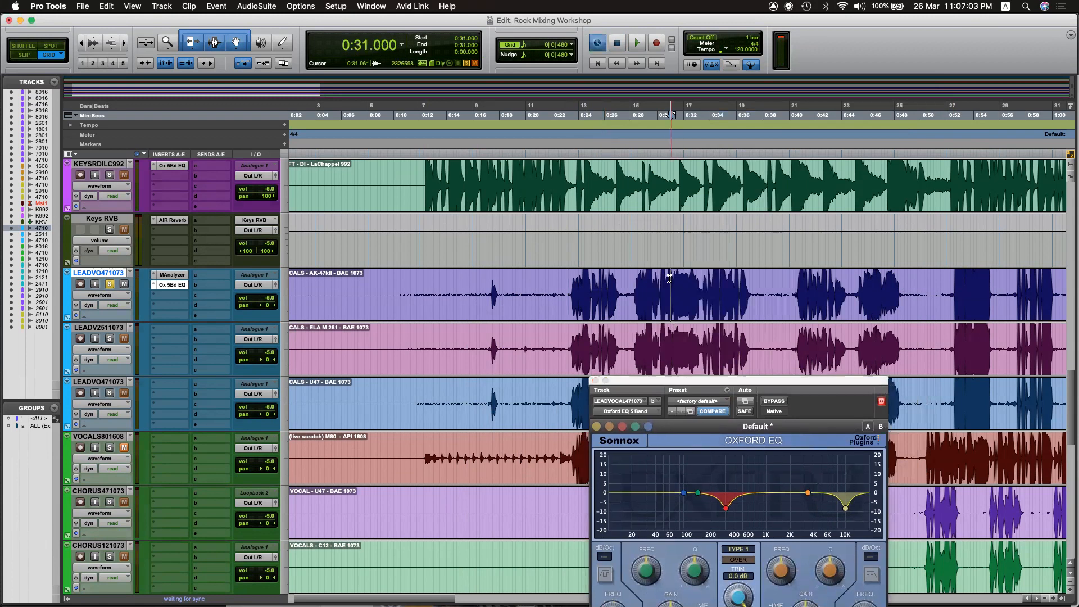
key(space)
key(space)
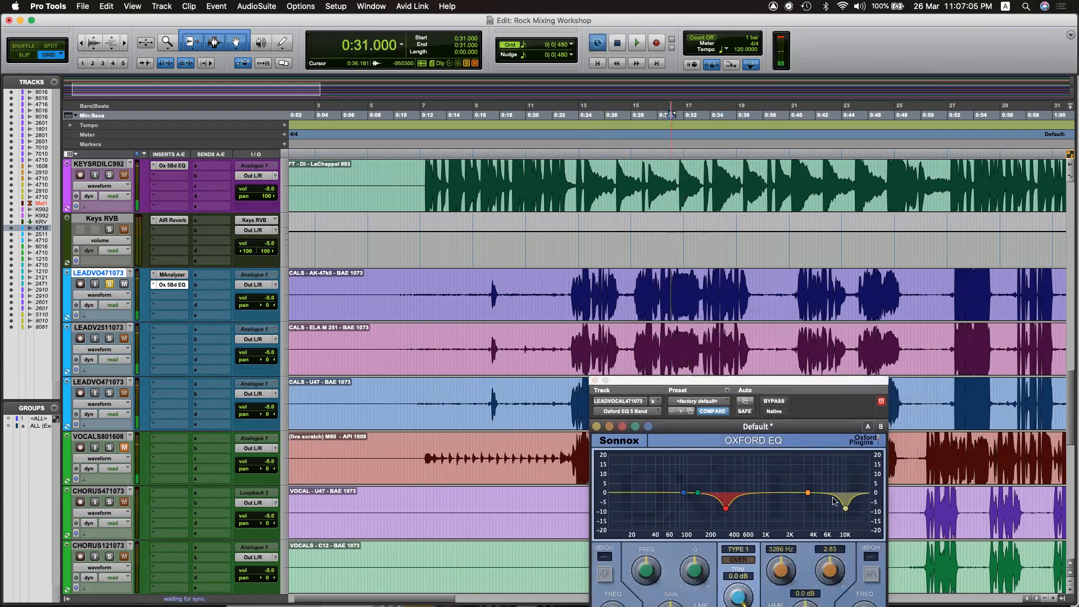
drag(825, 363, 833, 308)
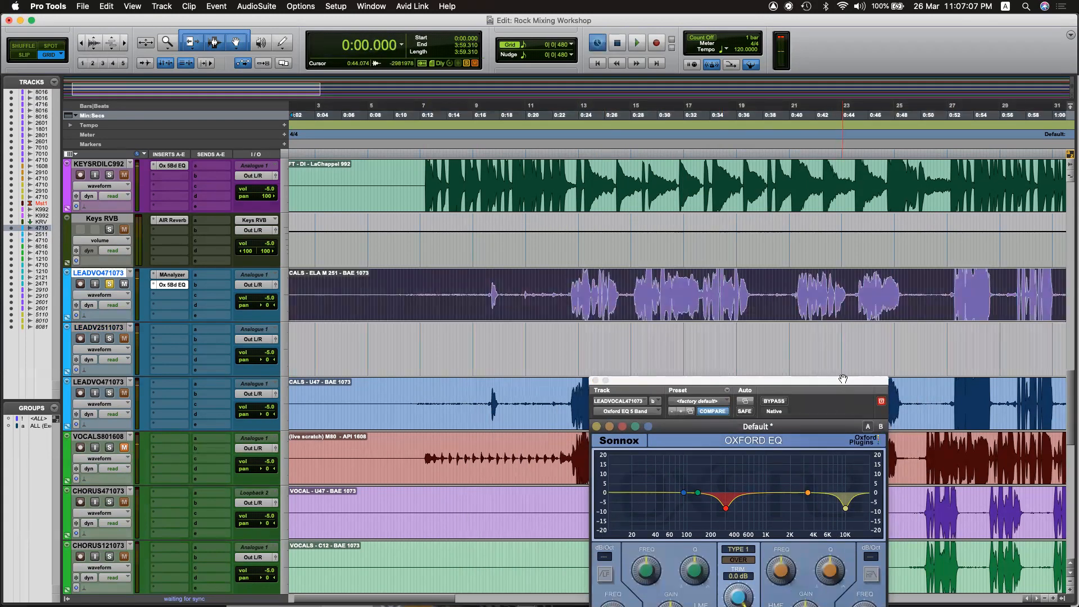
key(super+z)
drag(843, 376, 843, 271)
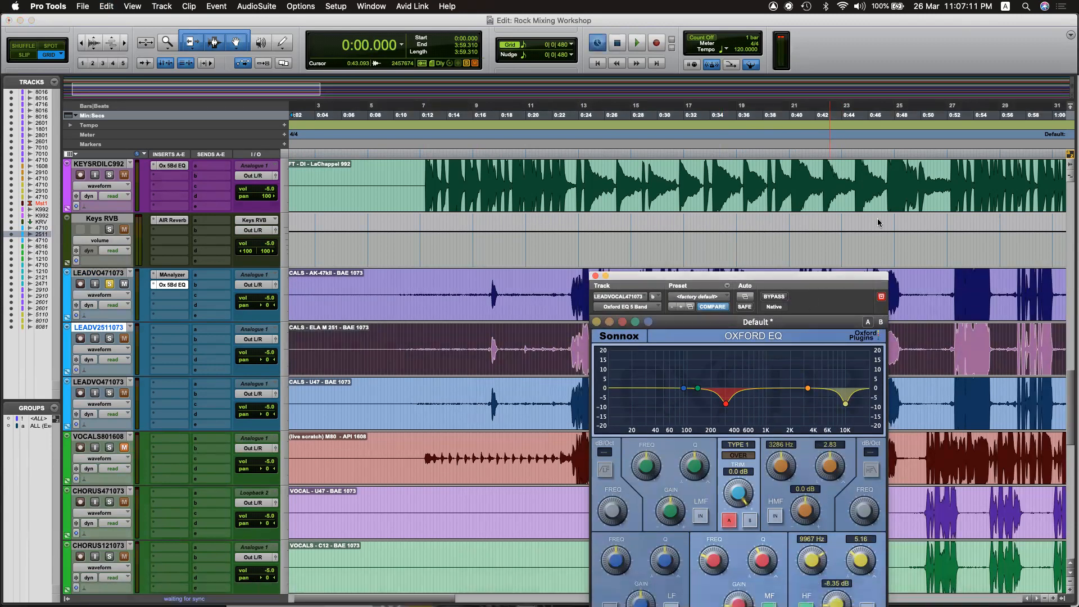
Switch off the EQ's HF band and listen to the AK-47 vocal without it from 0:31.250 and 0:31.000.
drag(850, 277, 910, 203)
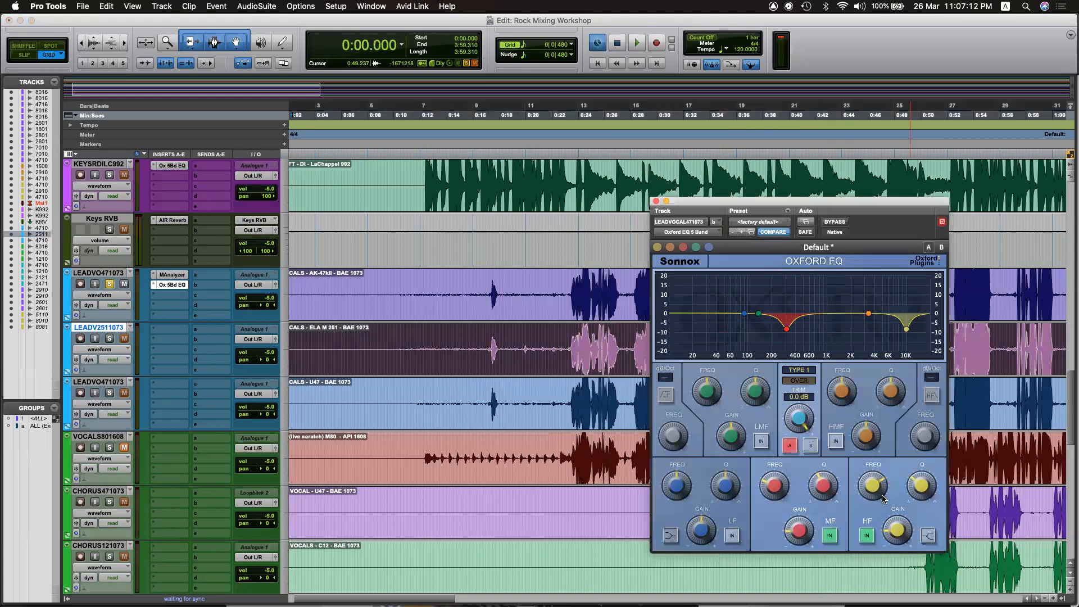
click(866, 535)
drag(683, 201, 254, 221)
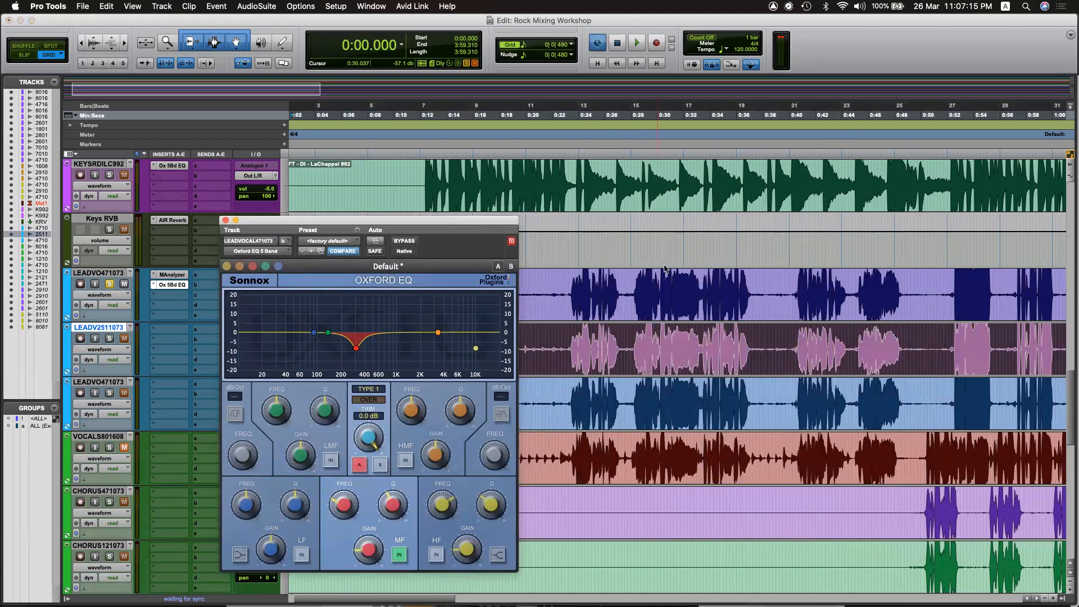
click(673, 279)
key(space)
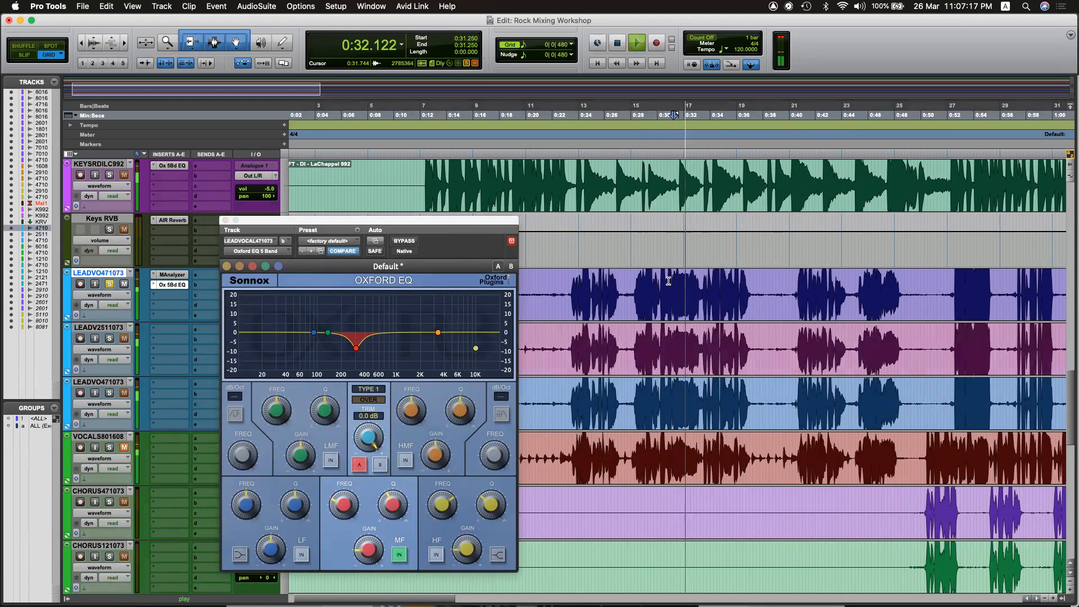
key(space)
click(671, 277)
key(space)
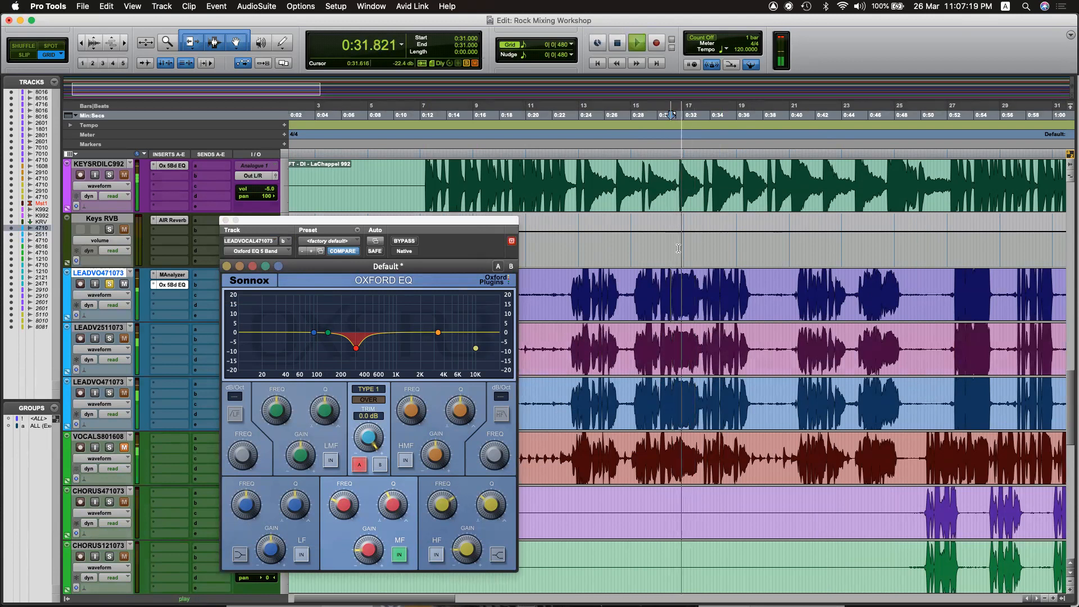
key(space)
key(space)
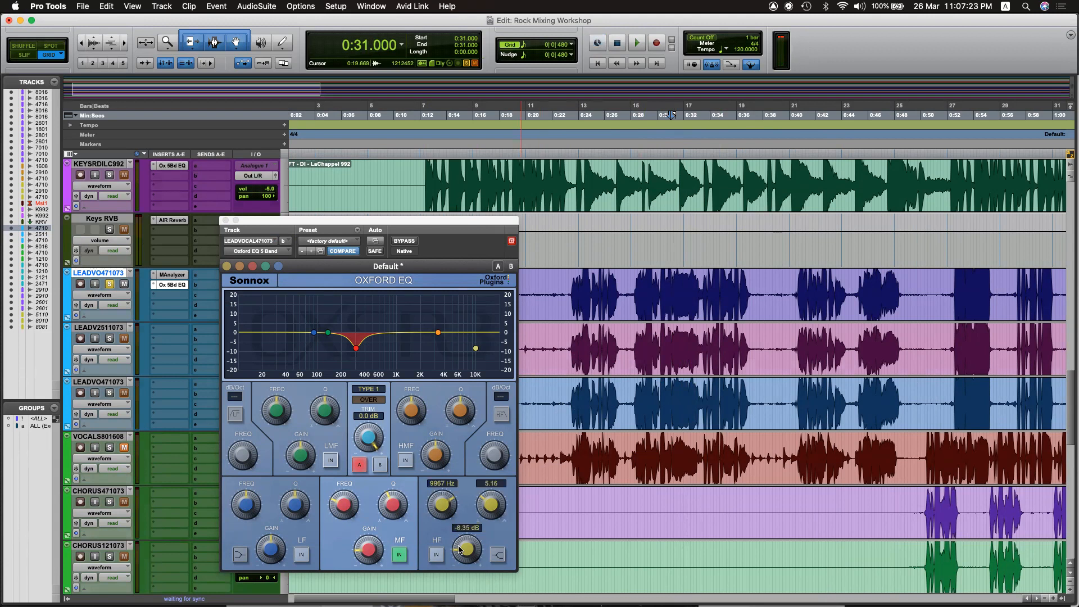
Switch the EQ's HF band back on and listen to the AK-47 vocal from 0:30.000.
click(437, 555)
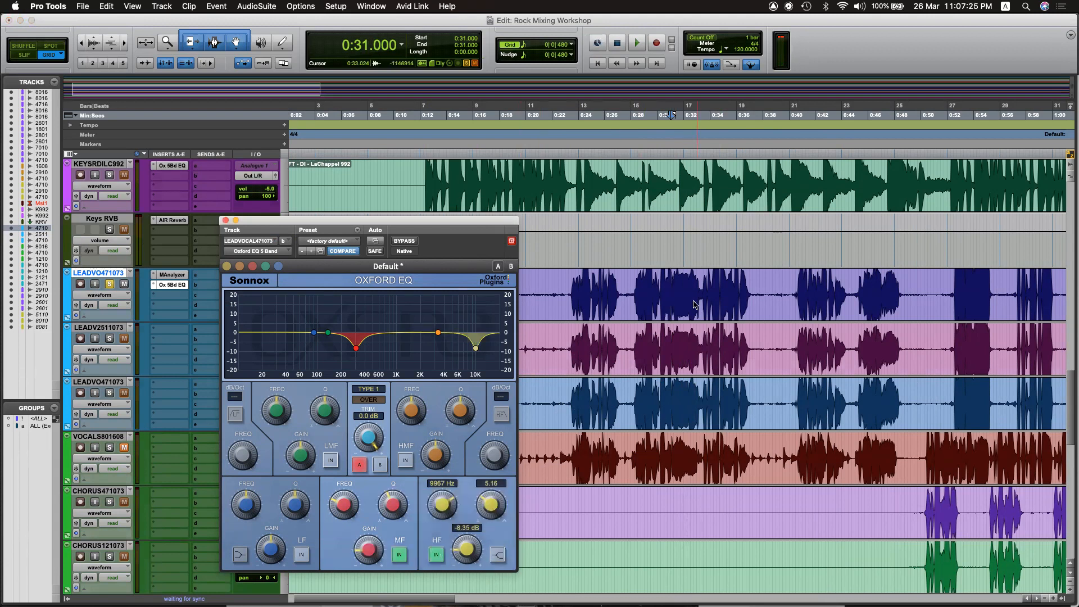
click(651, 278)
key(space)
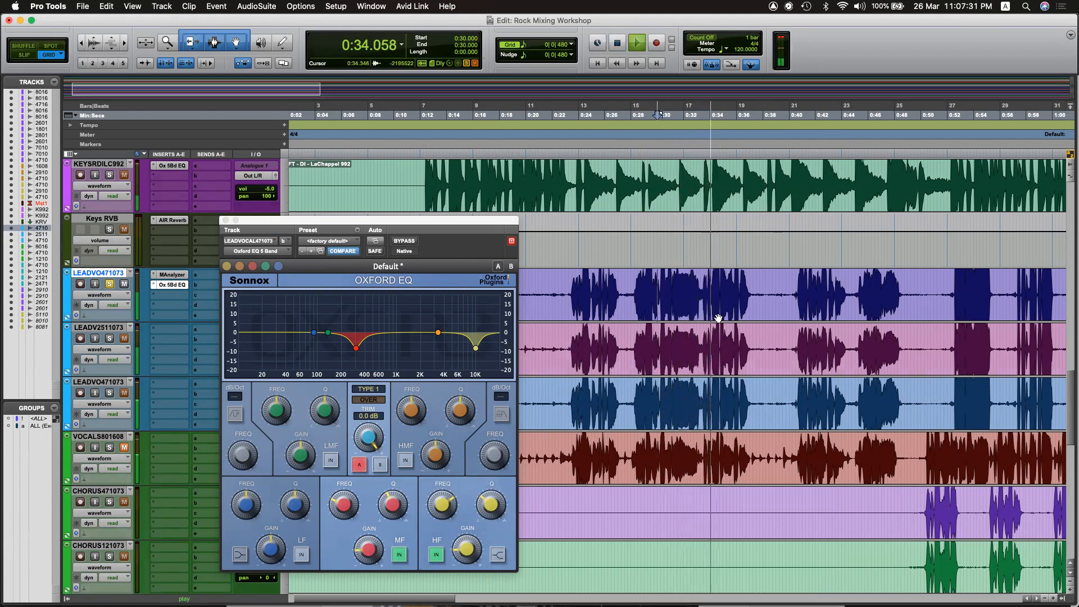
key(alt+space)
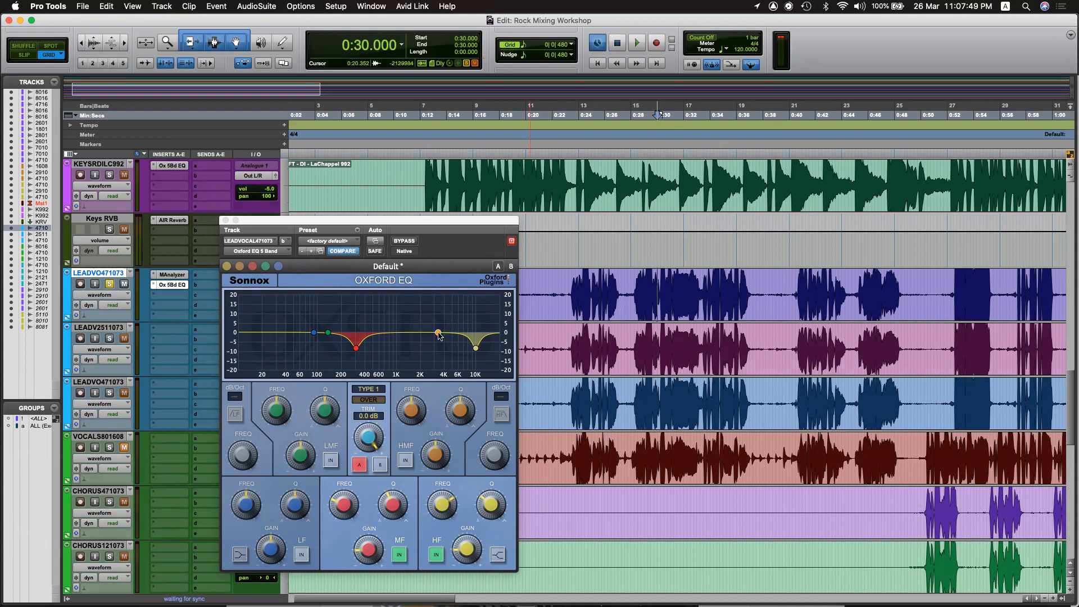
Cut the EQ's HMF band by 5.37 dB near 1 kHz and compare it with bypass while playing from 0:23.750.
click(576, 281)
key(space)
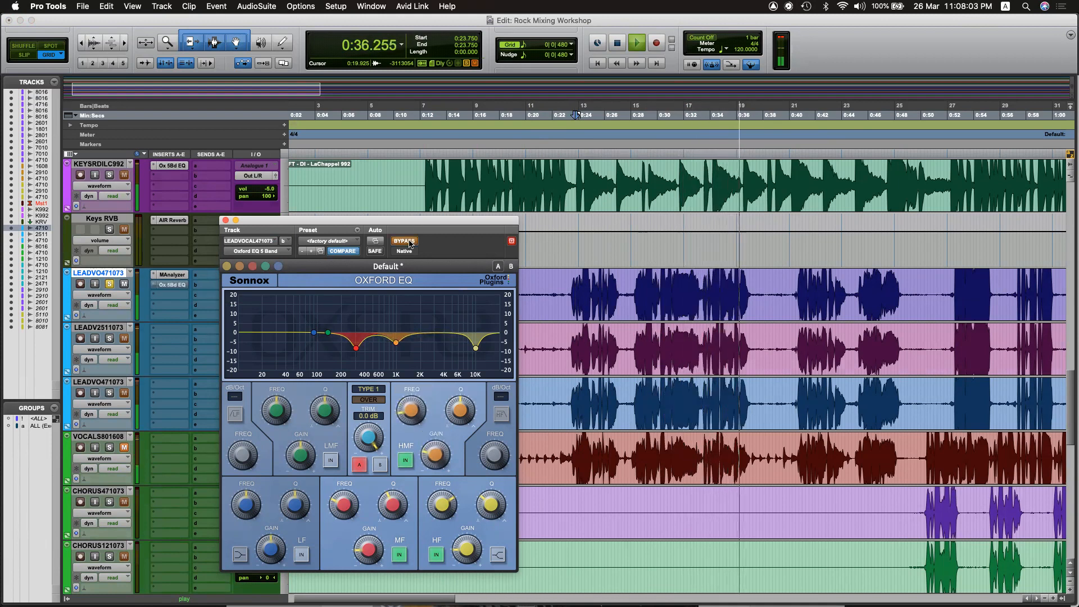
key(space)
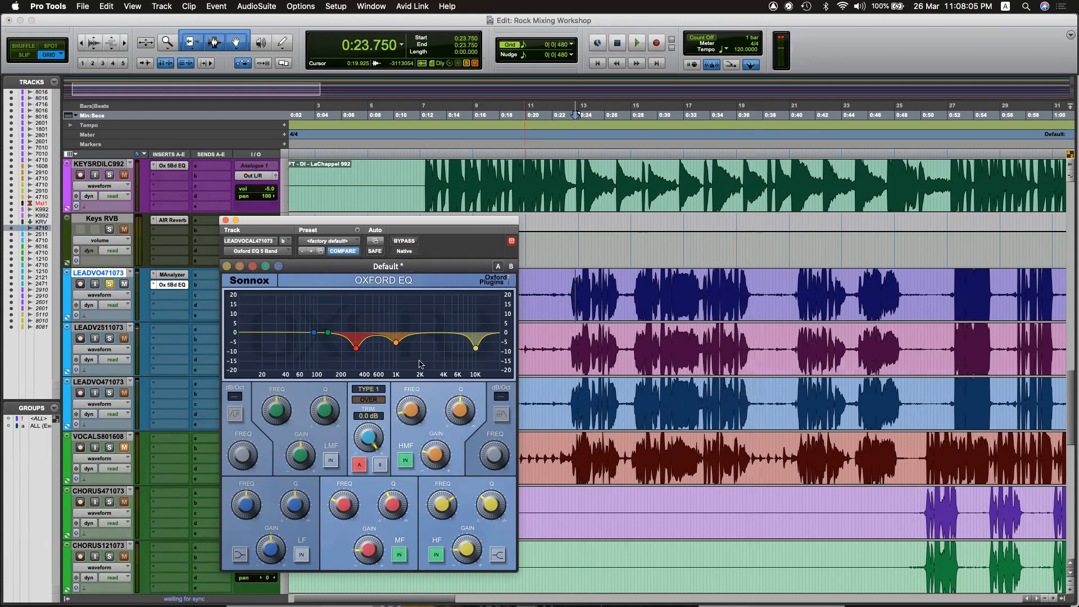
Try the EQ's HMF band at 600 Hz and set its frequency back to 1000 Hz.
click(418, 389)
text(600)
key(Return)
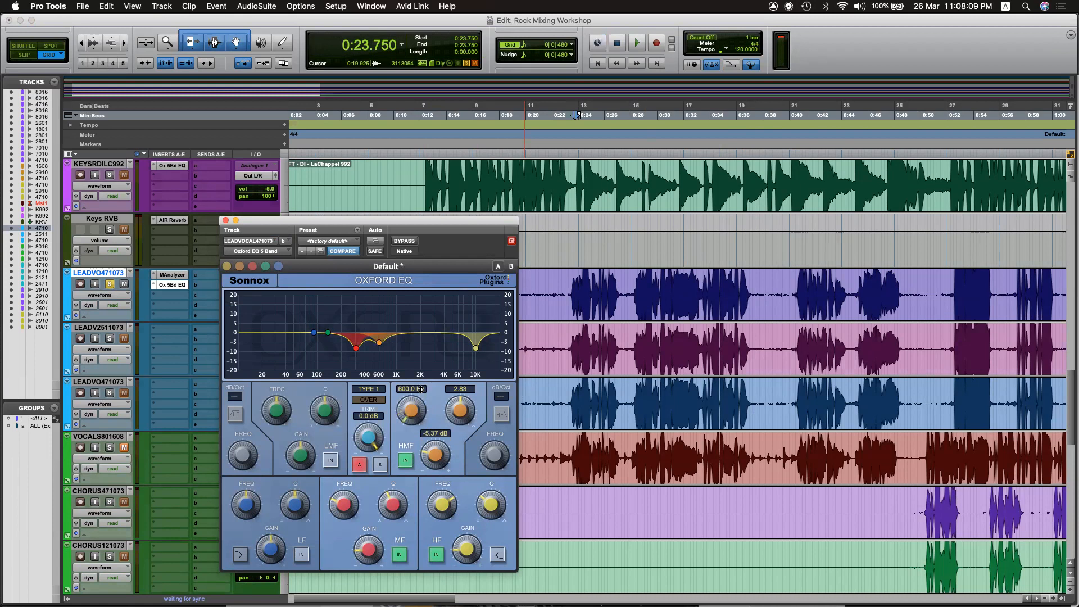
click(420, 389)
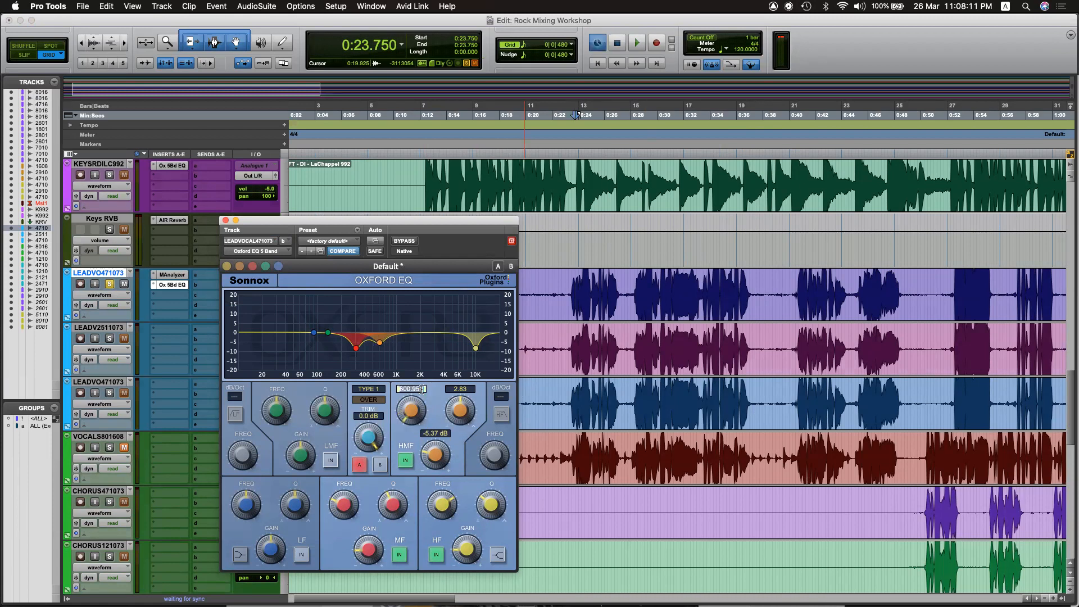
text(1000)
key(Return)
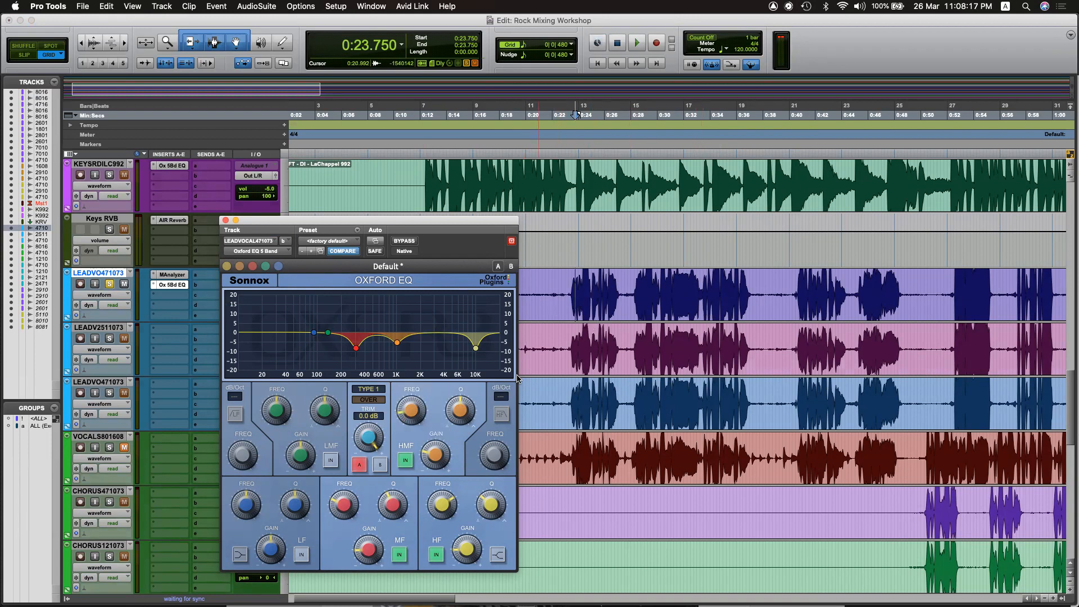
Turn the EQ's HF band into a shelf, raise its overshoot and deepen its cut slightly, auditioning the vocal from 0:23.750.
mouse_move(489, 502)
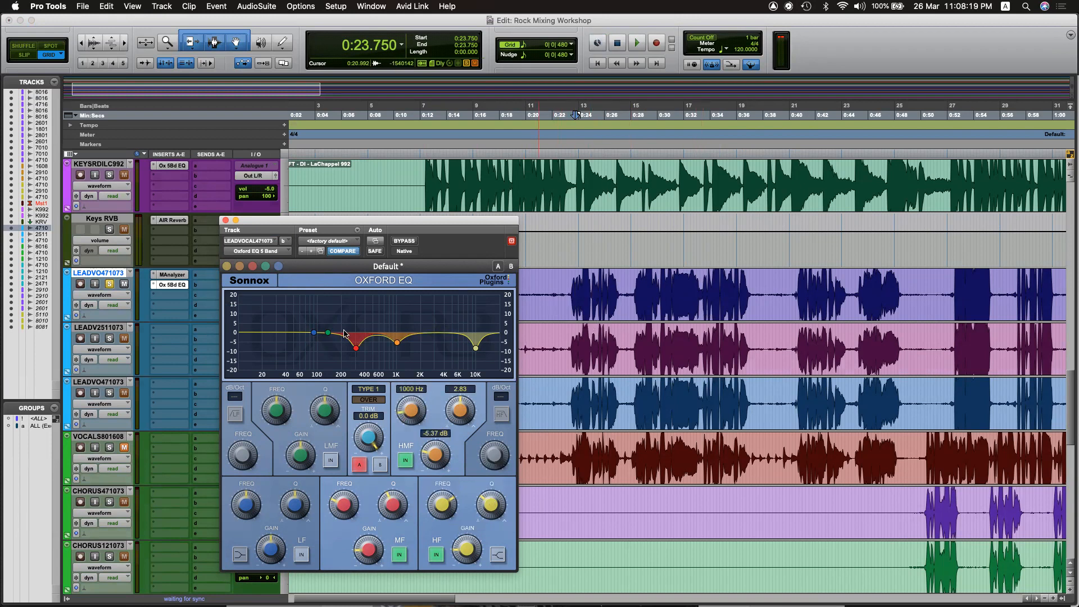
click(497, 555)
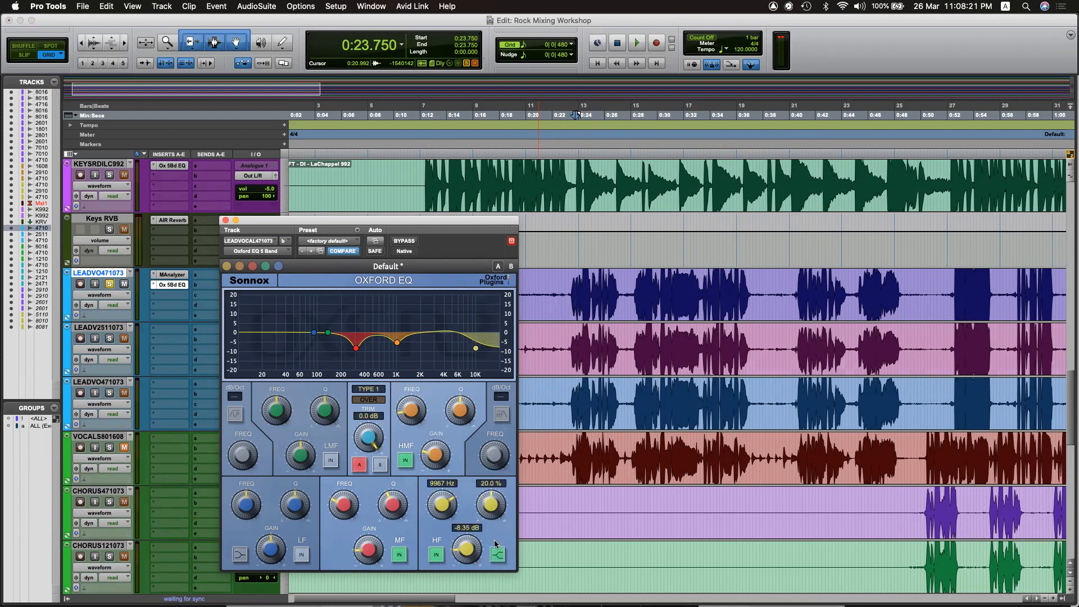
drag(493, 495, 501, 464)
key(space)
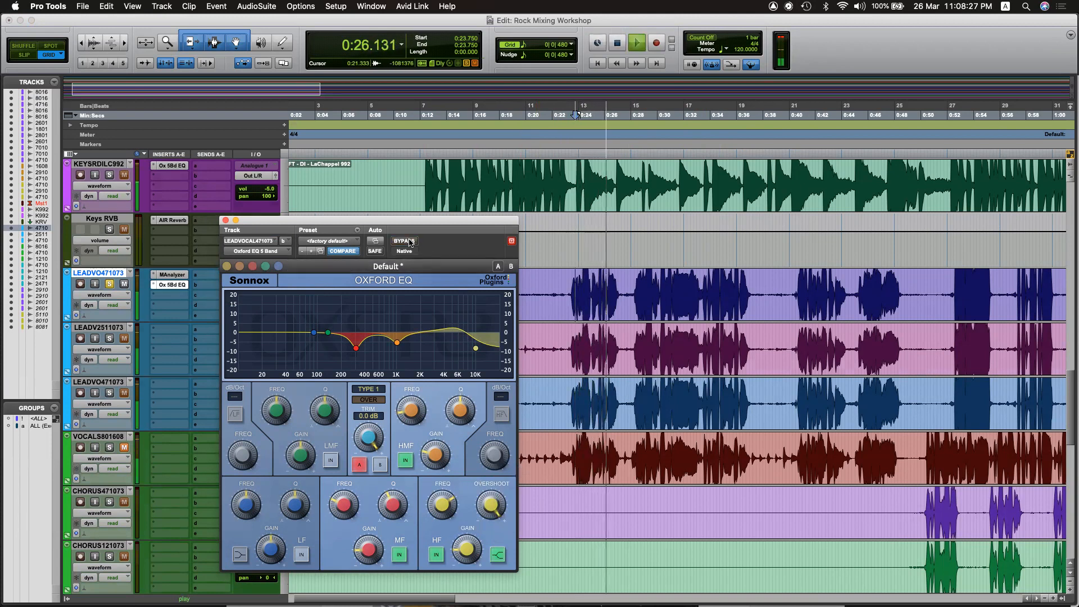
key(space)
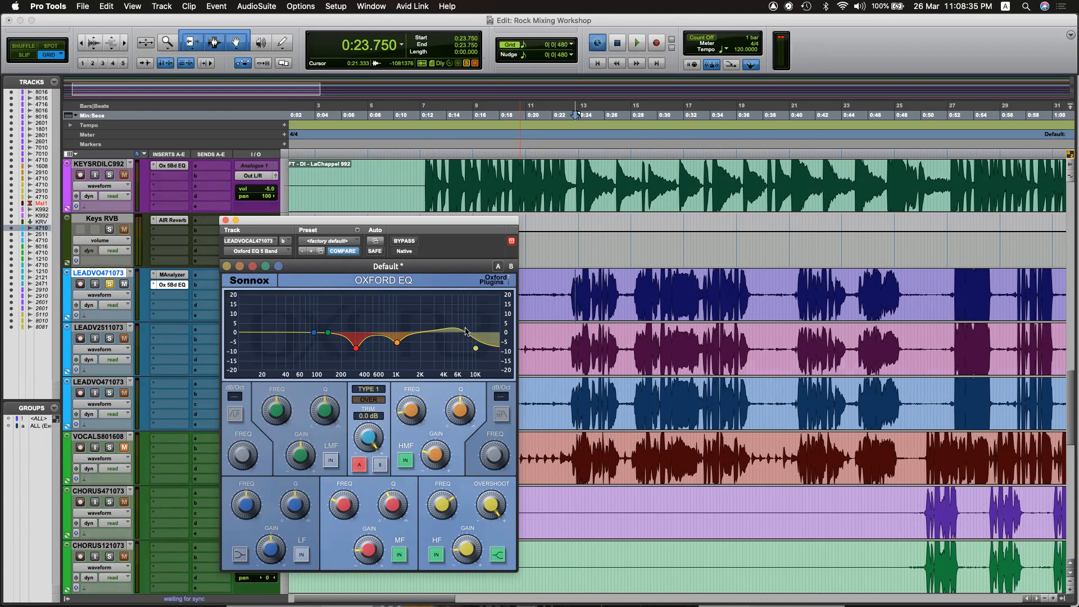
drag(475, 348, 477, 350)
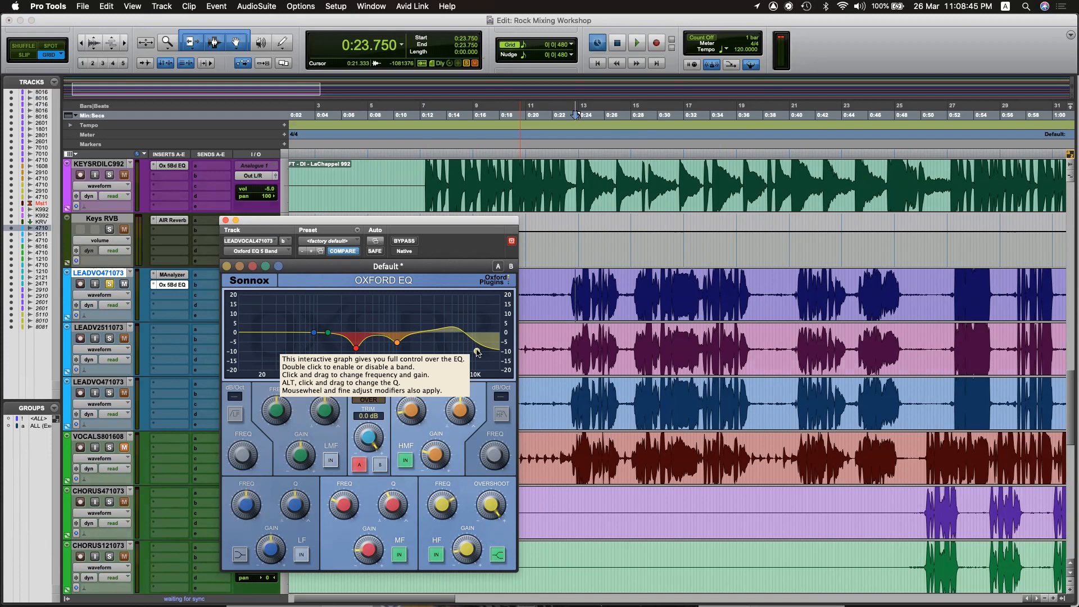
During playback from 0:23.250, boost the EQ's LF band by 3.69 dB at 100.6 Hz and cut the LMF band by 0.40 dB at 137 Hz.
key(space)
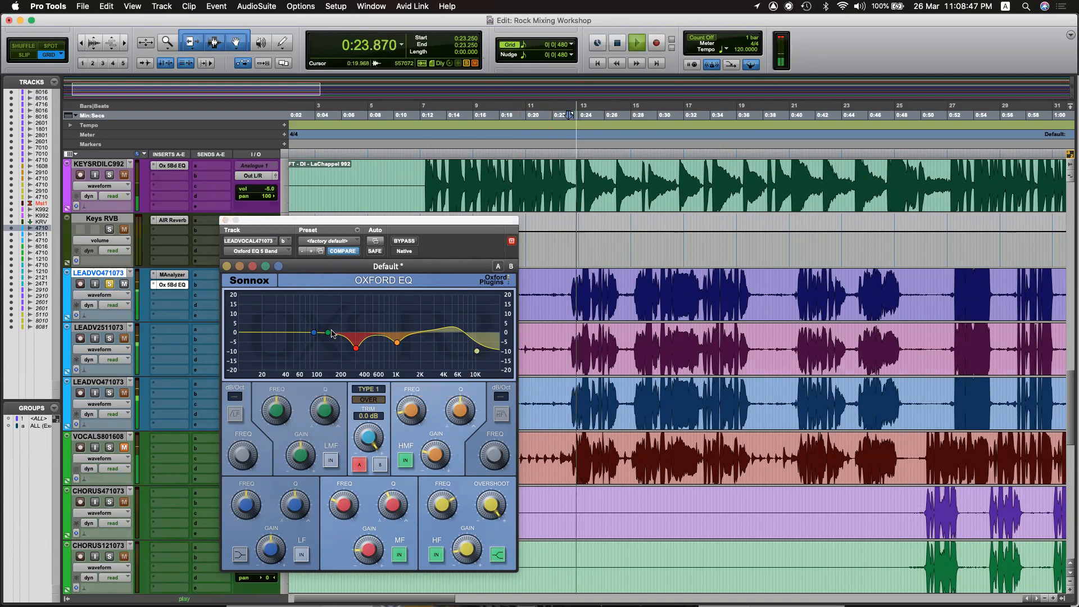
drag(332, 330, 318, 326)
key(alt+space)
key(space)
Compare the vocal with the EQ's LF boost switched off and back on, playing from 0:23.250 each time.
click(299, 558)
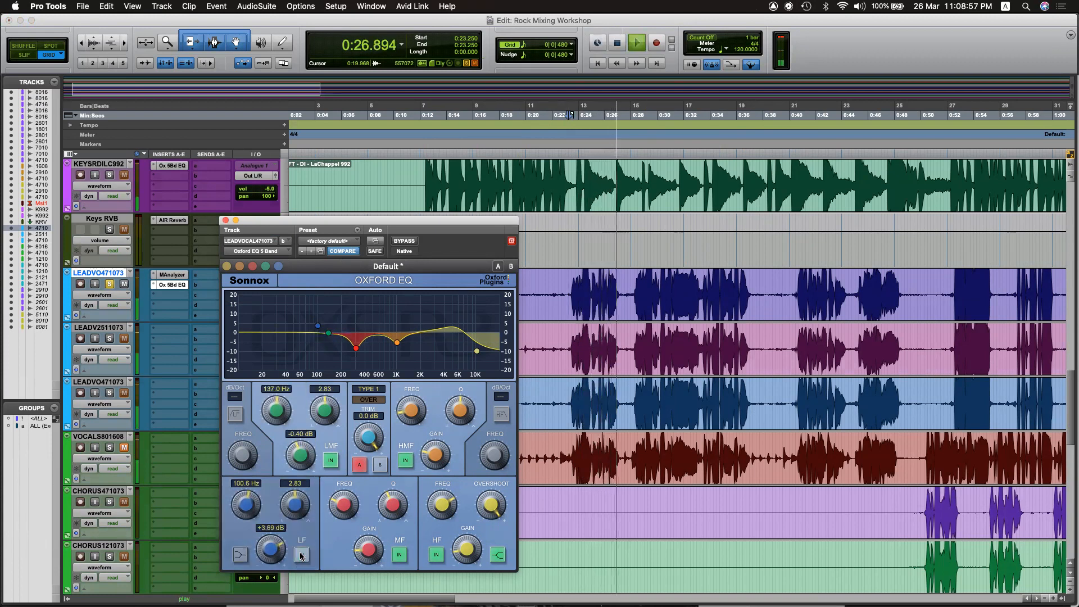
key(space)
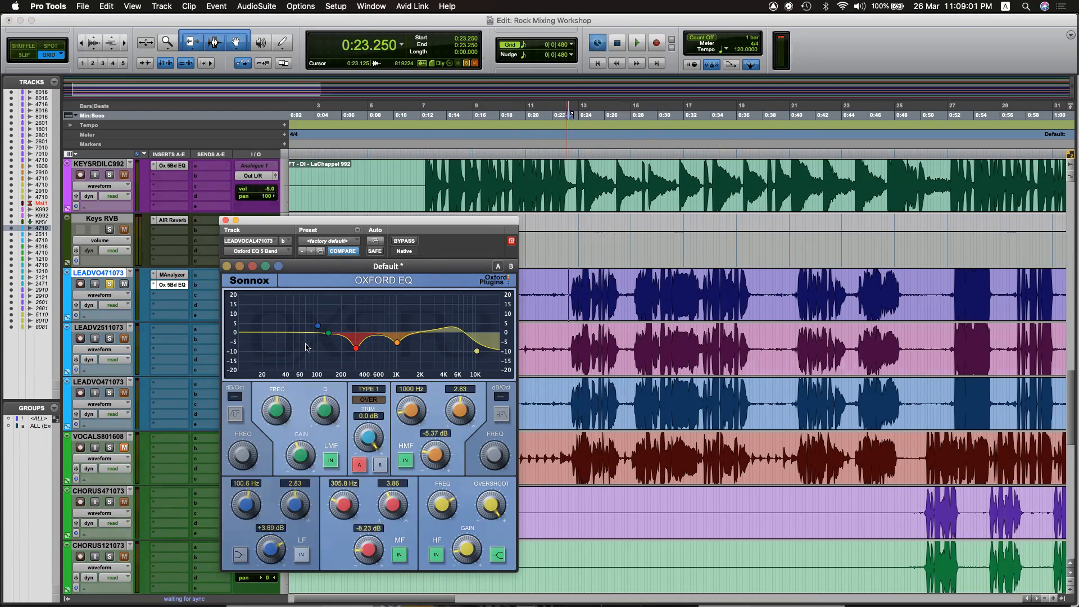
key(space)
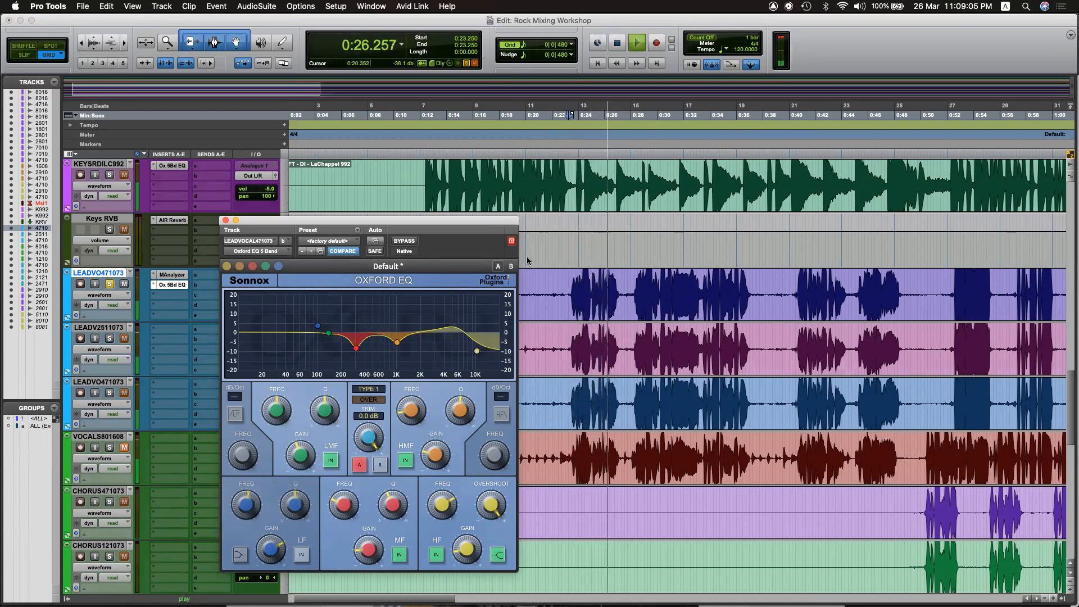
key(space)
click(301, 554)
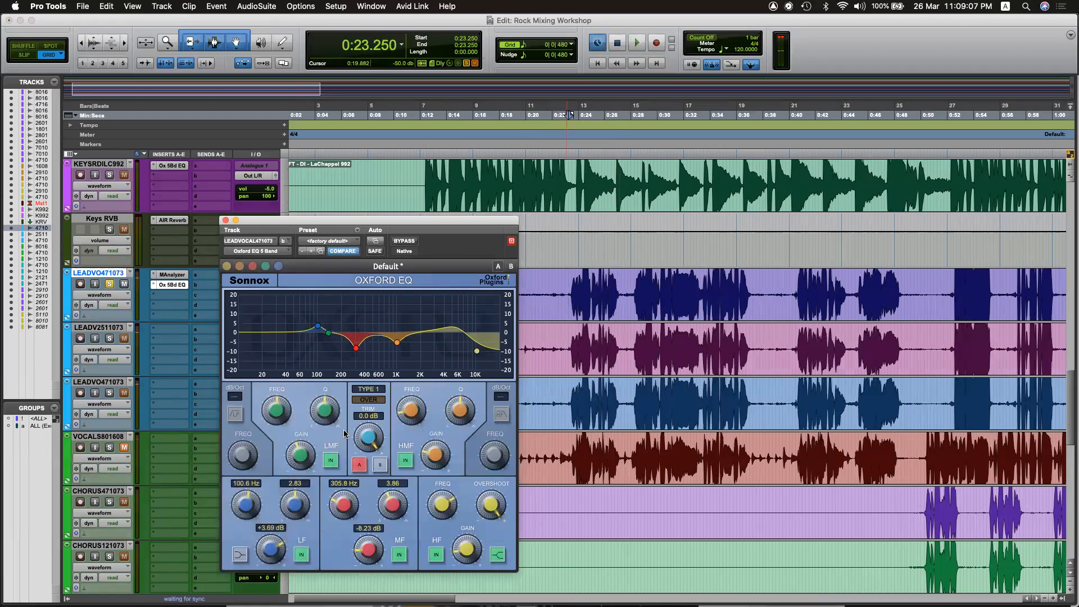
key(space)
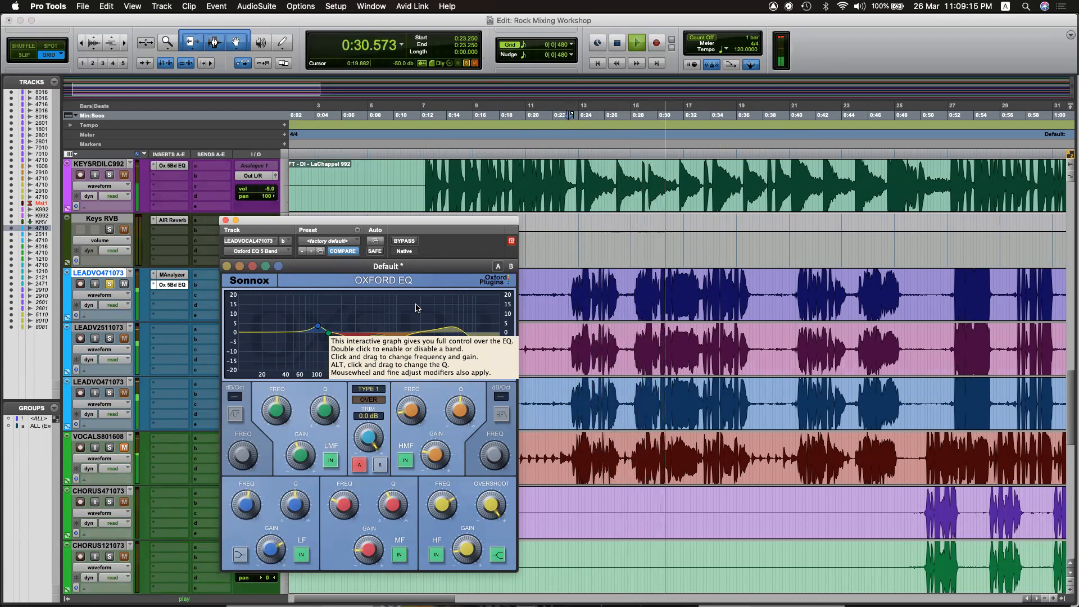
key(space)
Switch off the EQ's LF band and listen to the AK-47 vocal without it repeatedly from 0:23.250.
click(301, 556)
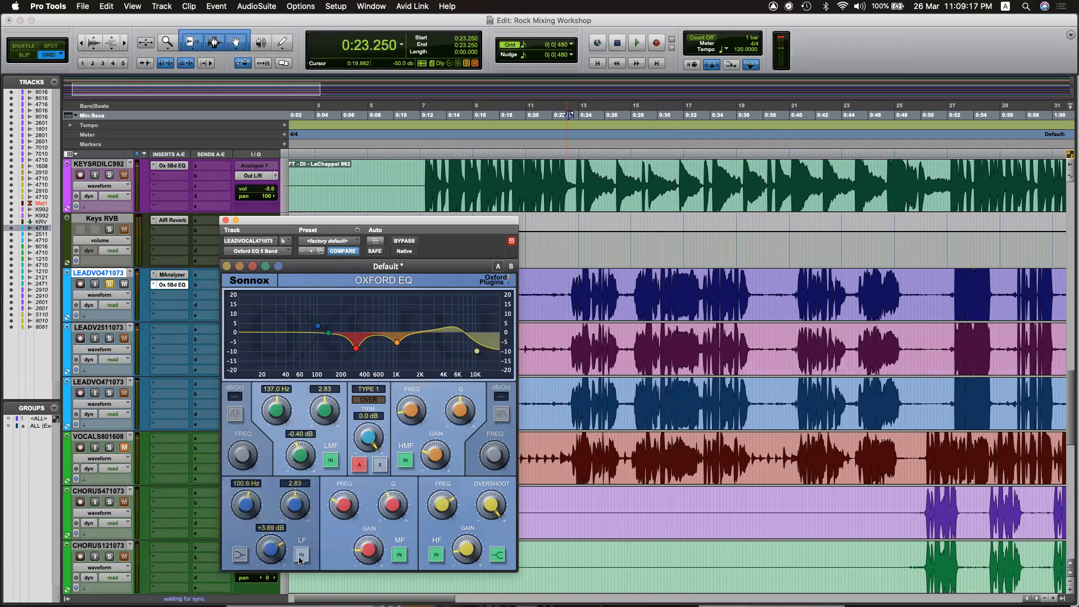
key(space)
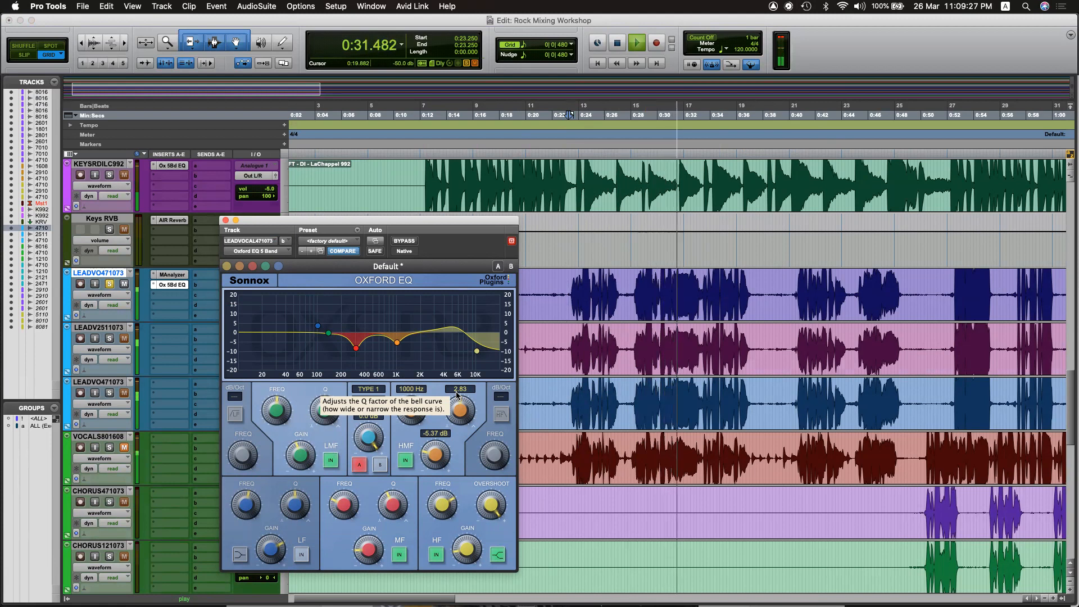
key(space)
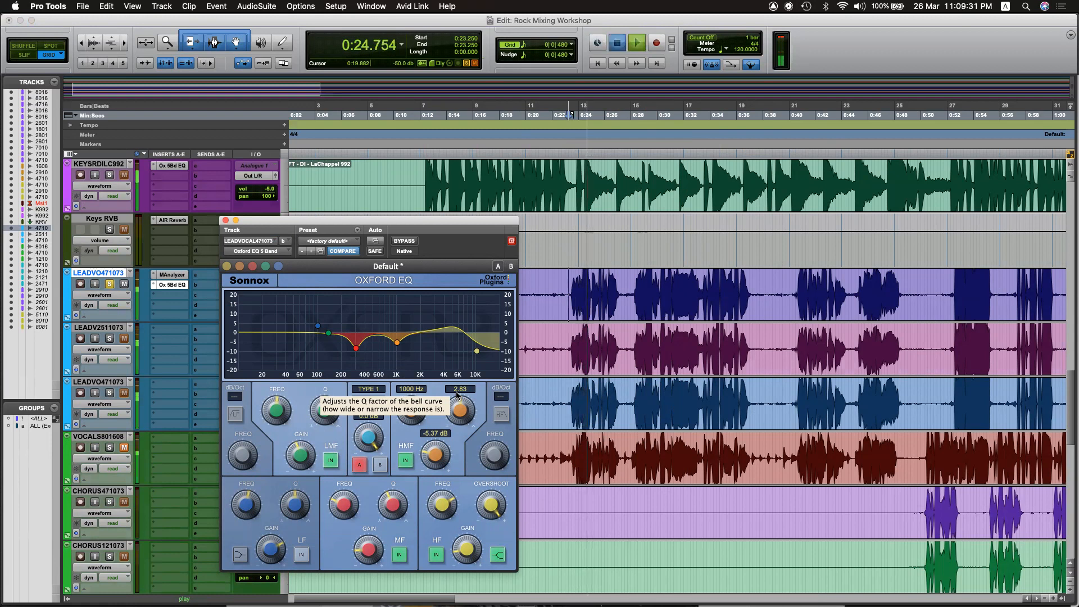
key(space)
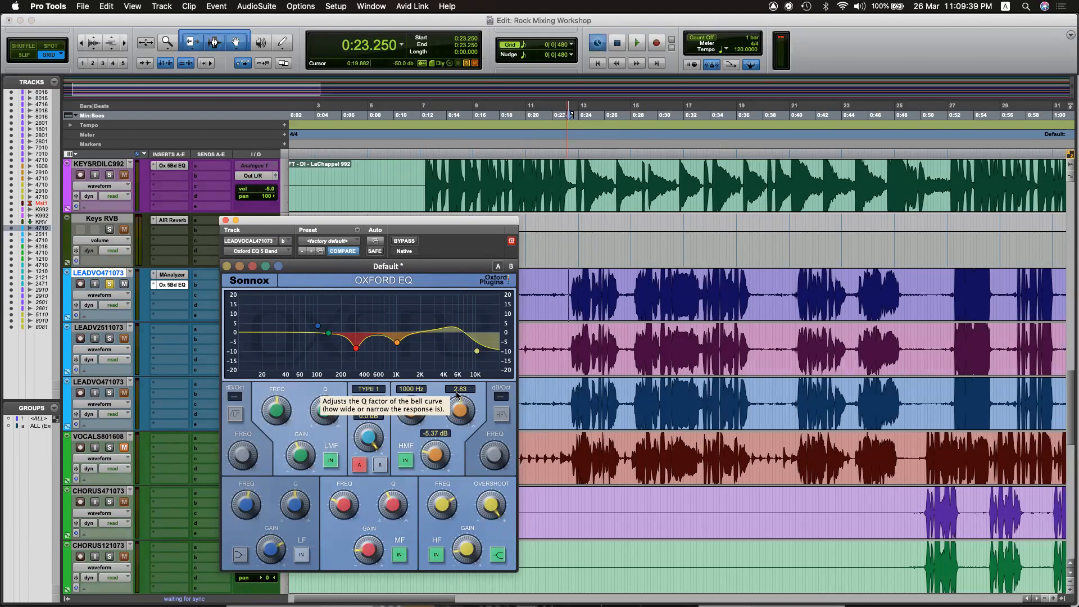
key(space)
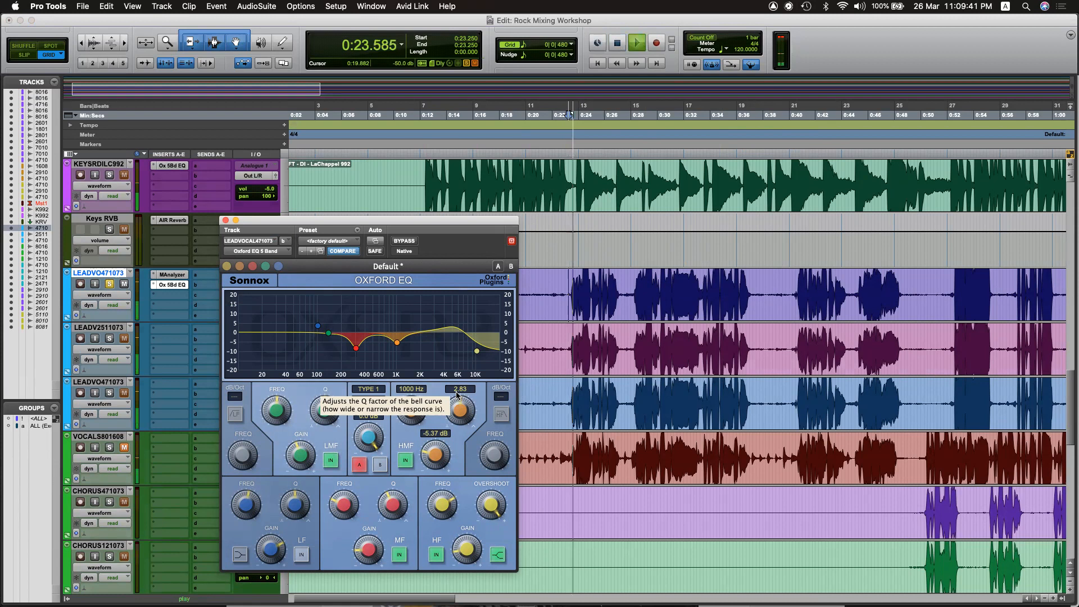
key(space)
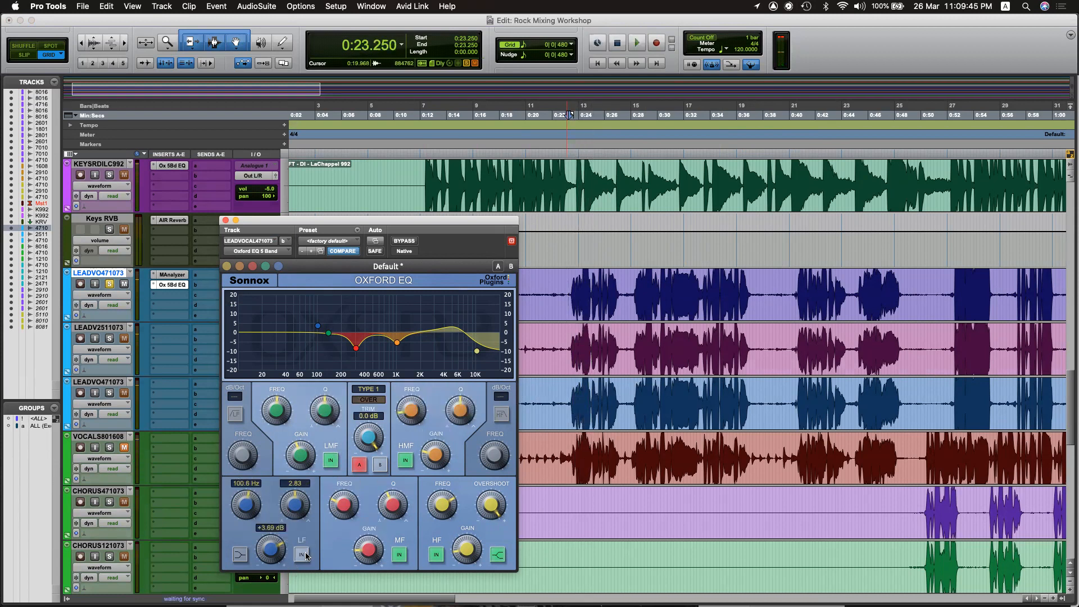
Switch the EQ's LF band back on and listen to the AK-47 vocal twice from 0:23.250.
click(304, 555)
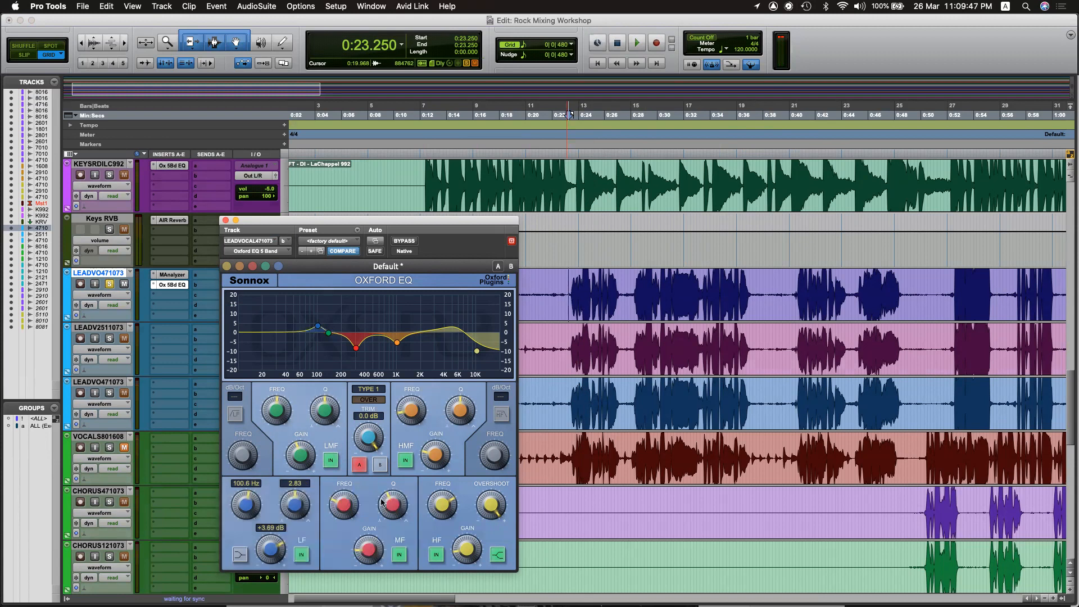
key(space)
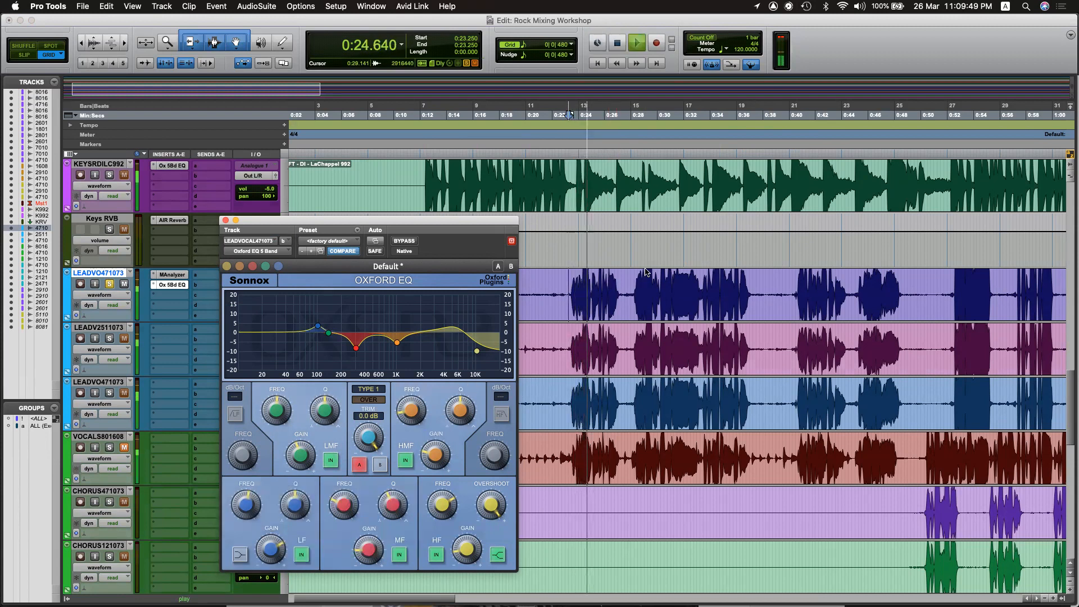
key(alt+space)
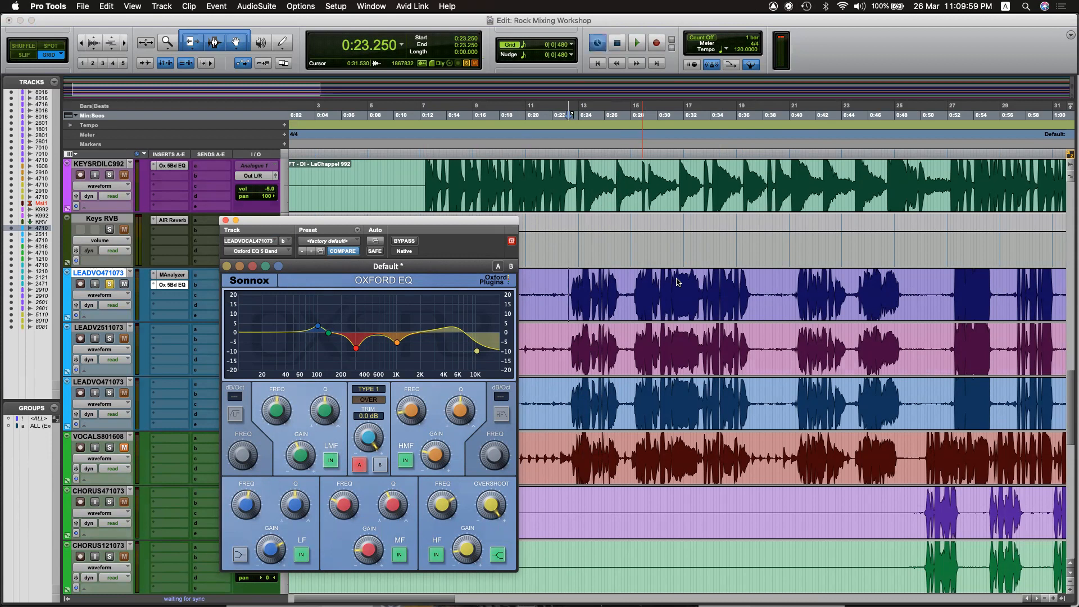
key(space)
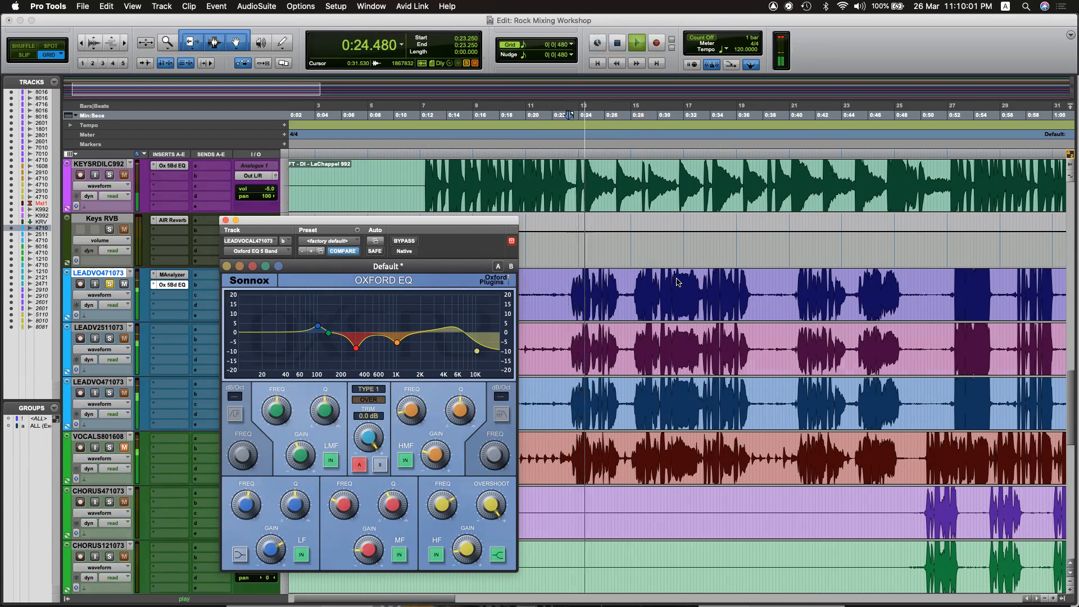
key(space)
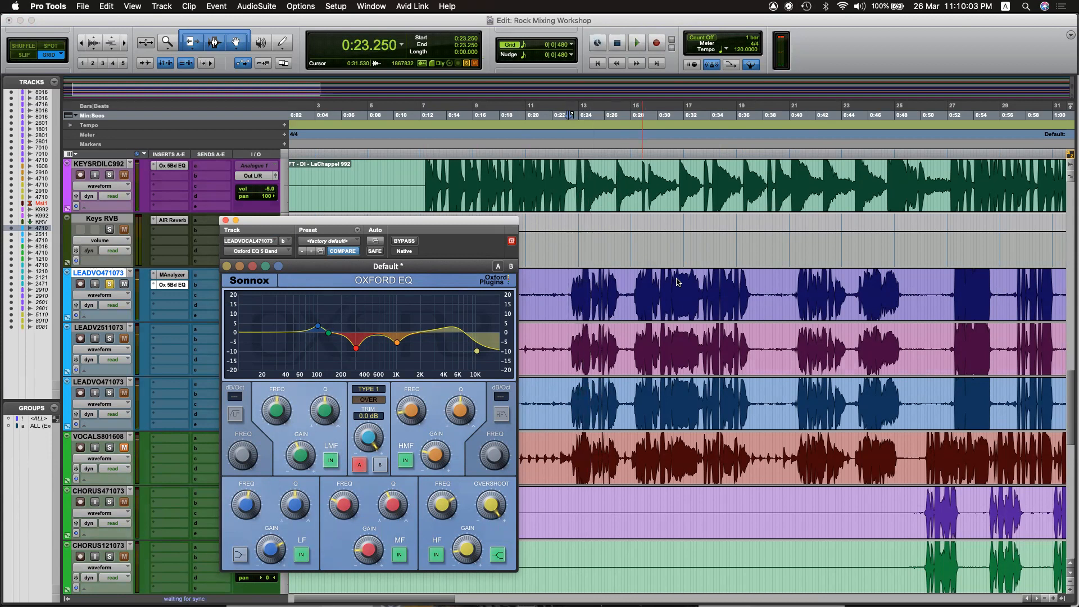
Compare the AK-47 vocal with the whole EQ bypassed and active, playing from 0:23.250.
click(413, 241)
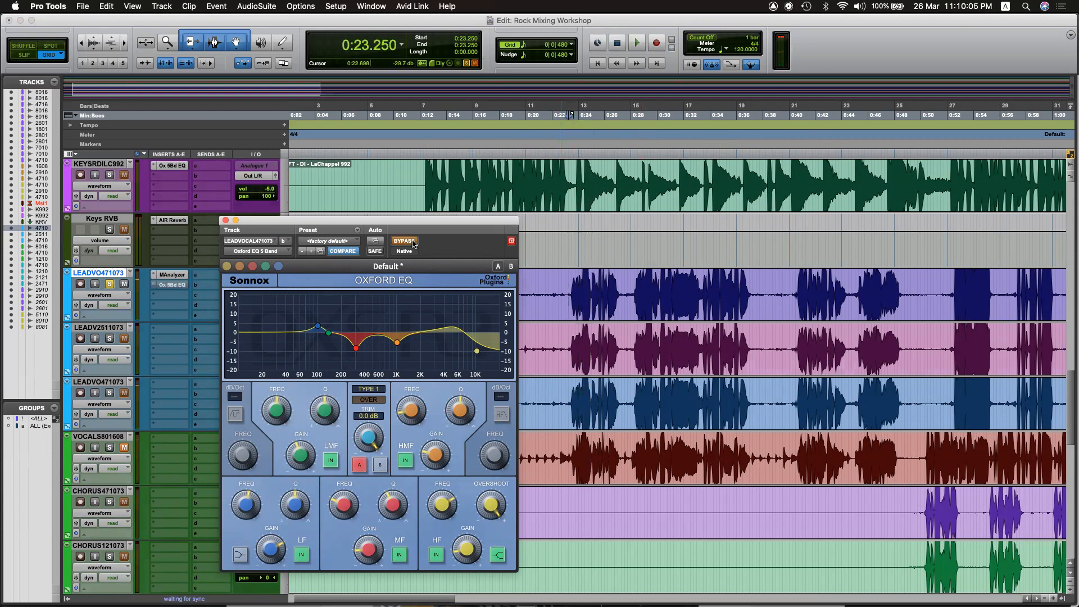
key(space)
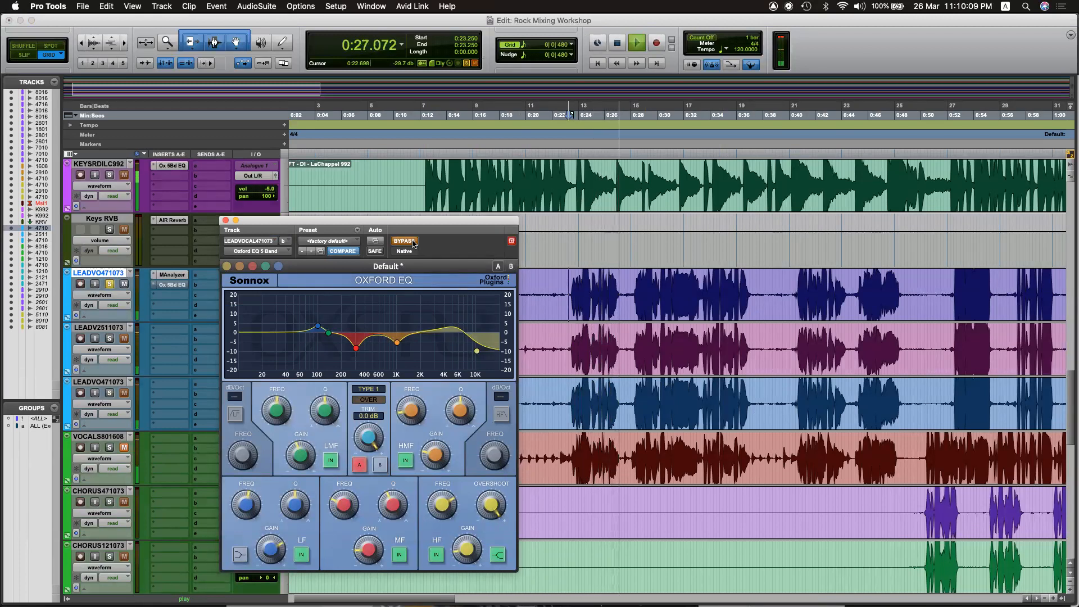
key(super+j)
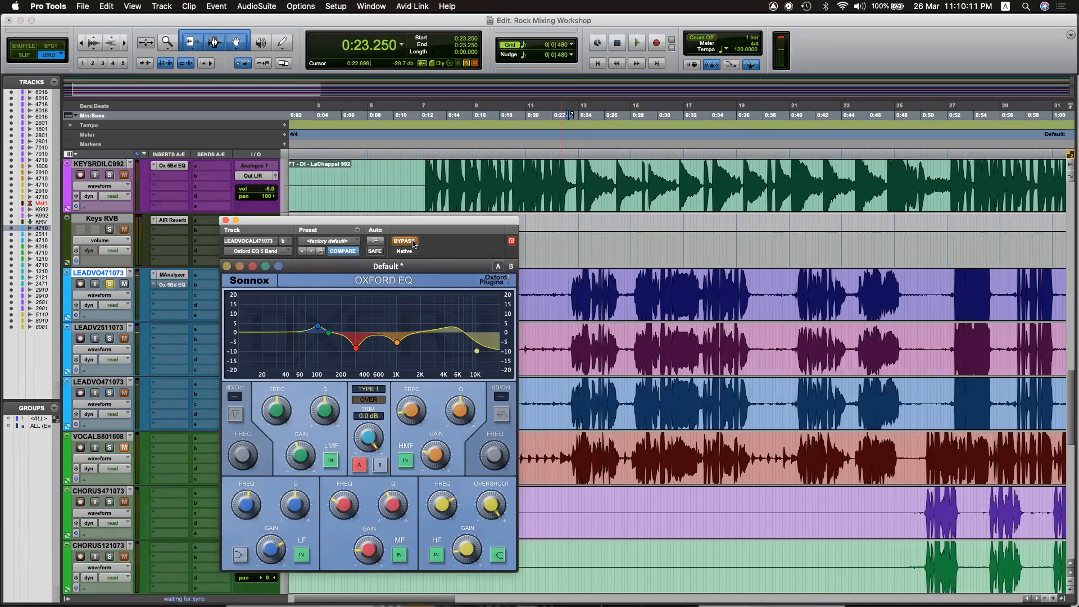
click(413, 243)
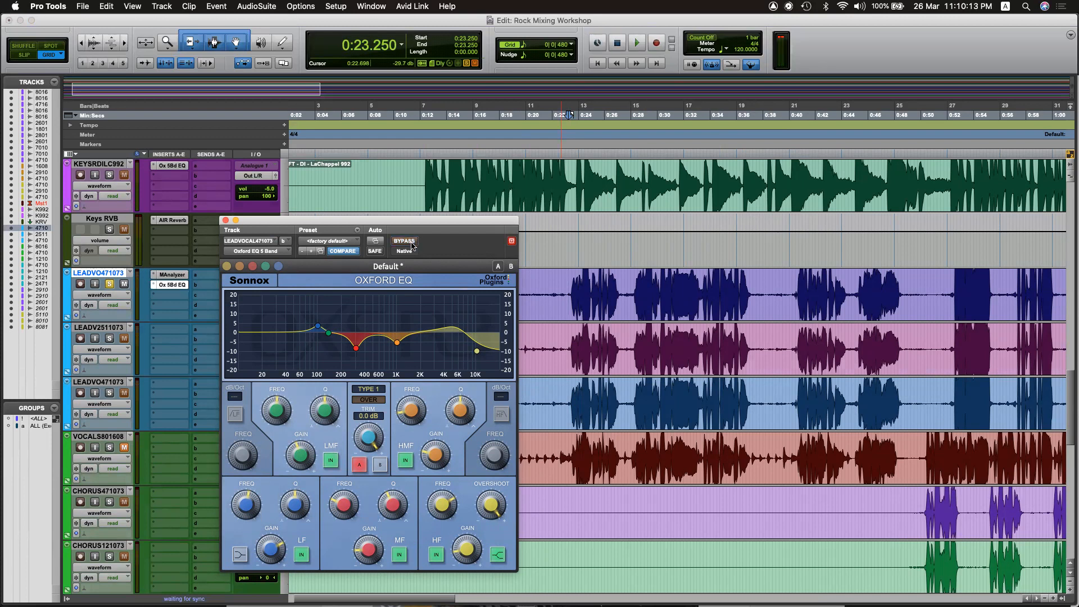
key(space)
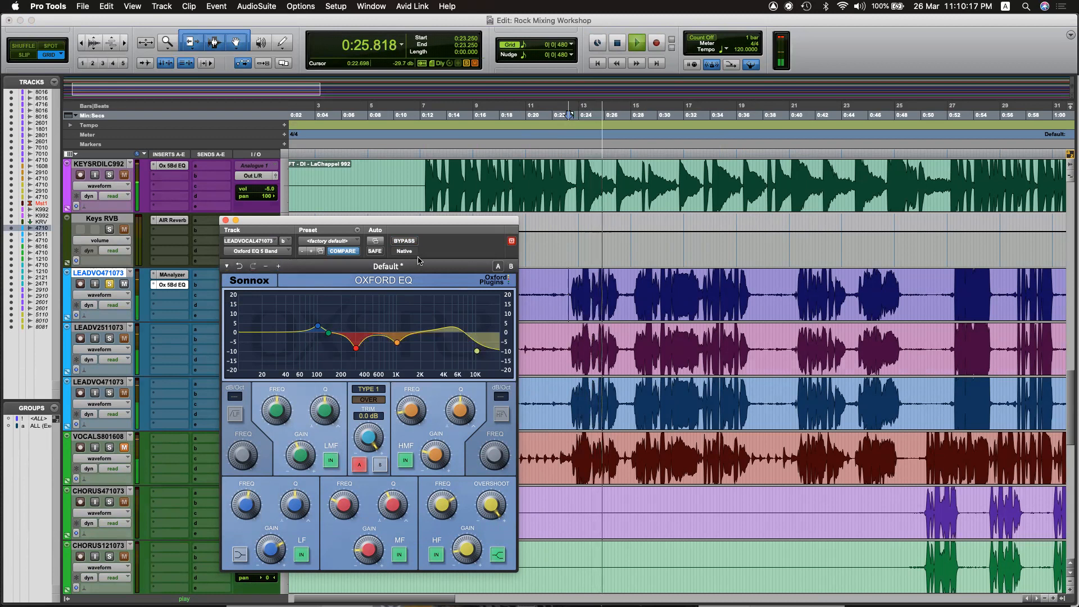
key(space)
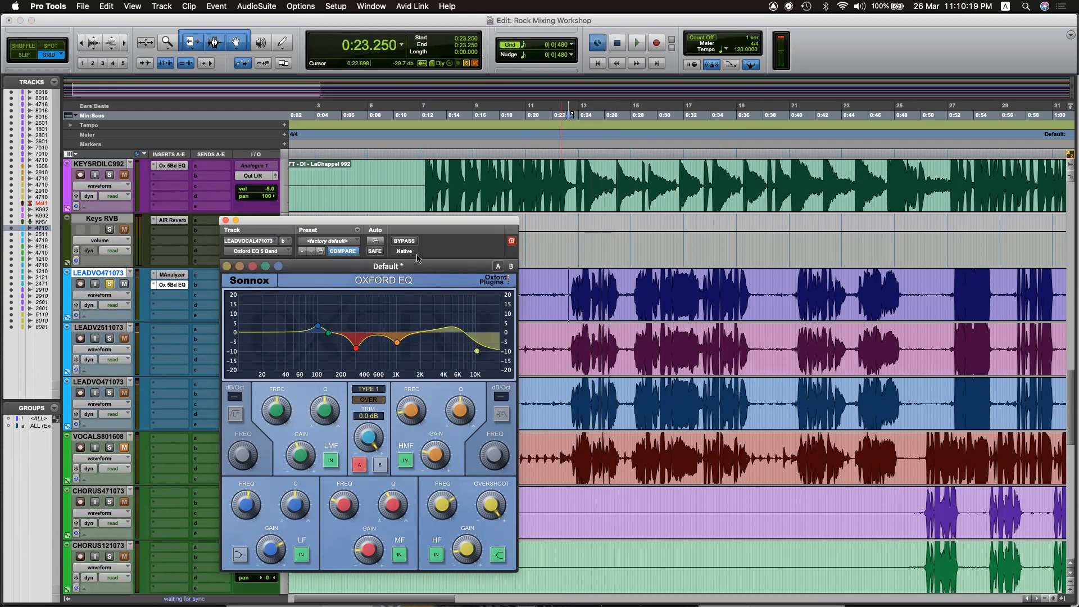
Move the AK-47 vocal's Oxford EQ to the first insert slot, replacing MAnalyzer.
drag(446, 215, 530, 216)
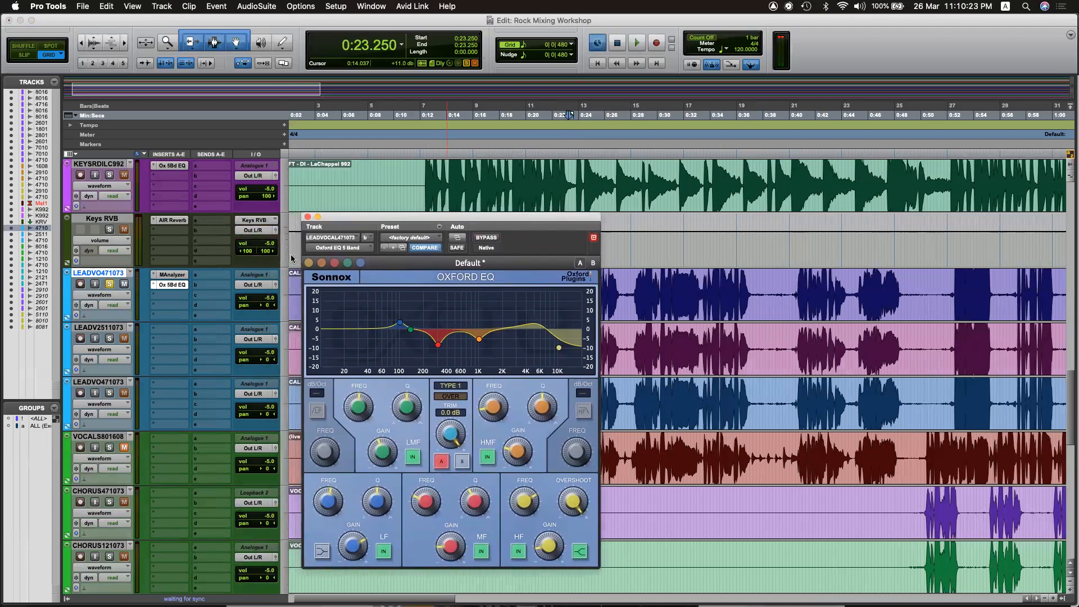
click(154, 276)
click(169, 220)
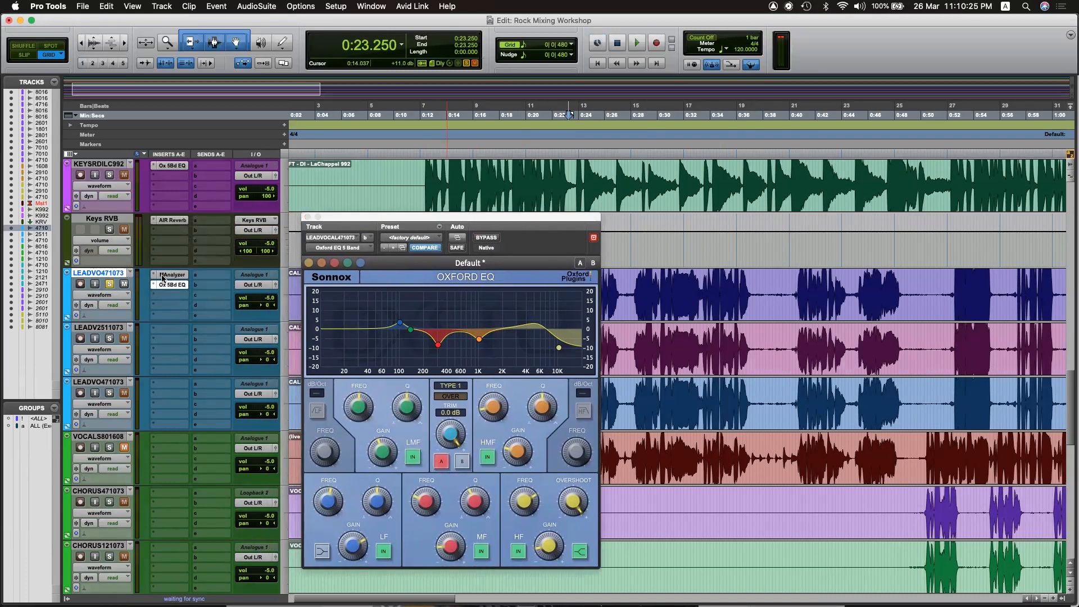
drag(169, 281, 172, 280)
Search the plug-ins for "chorus" and insert AIR Chorus in the AK-47 vocal's second insert slot.
click(173, 284)
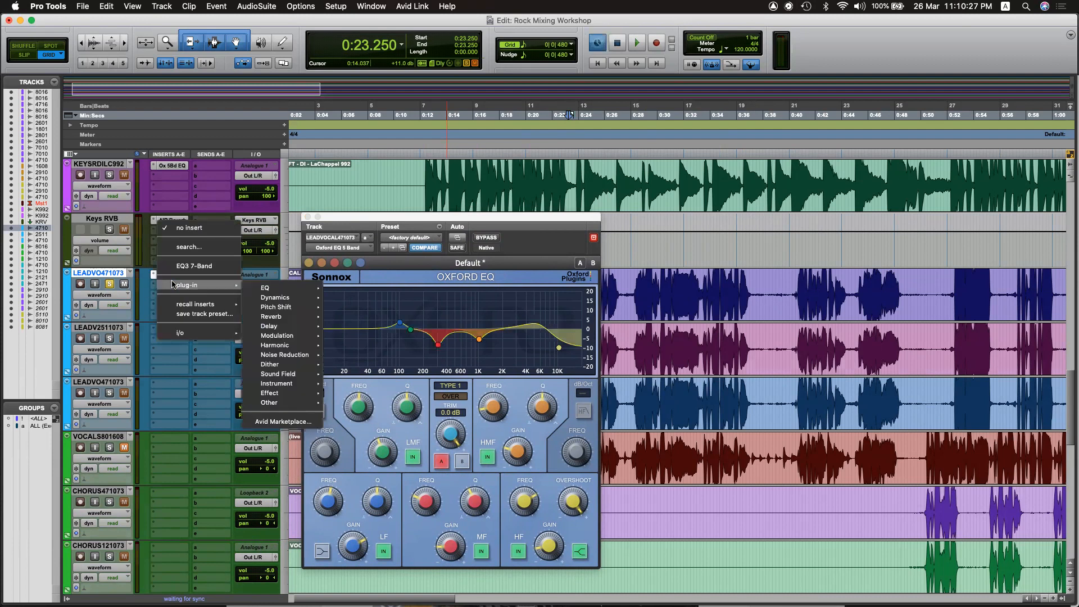
click(224, 246)
text(chorus)
key(Return)
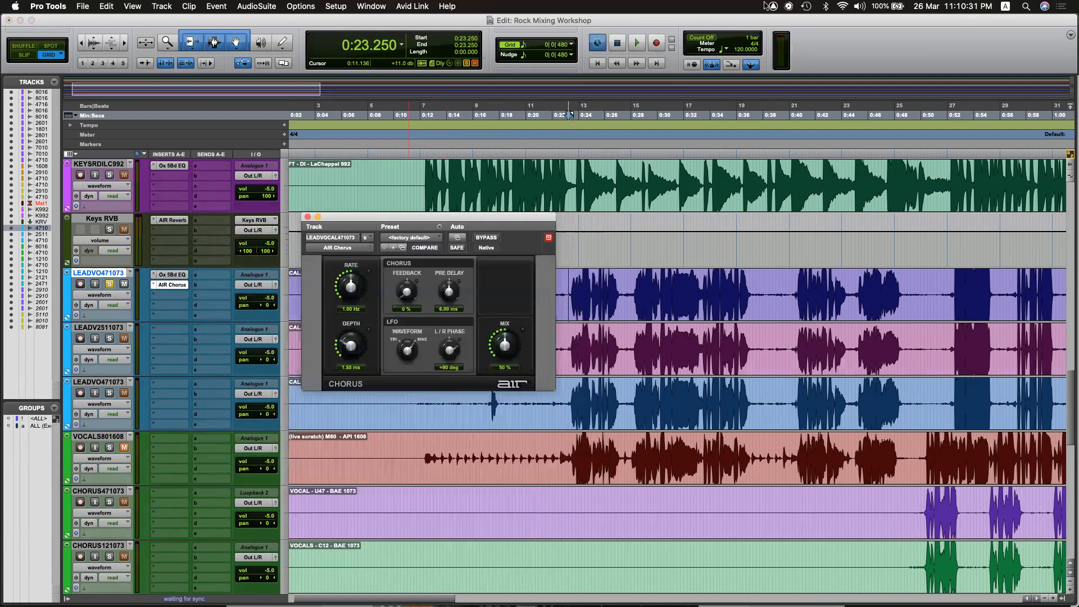
While auditioning the AK-47 vocal, set AIR Chorus to rate 0.47 Hz, depth 0.13 ms, pre-delay 0.00 ms and L/R phase 0 deg.
drag(516, 221, 532, 285)
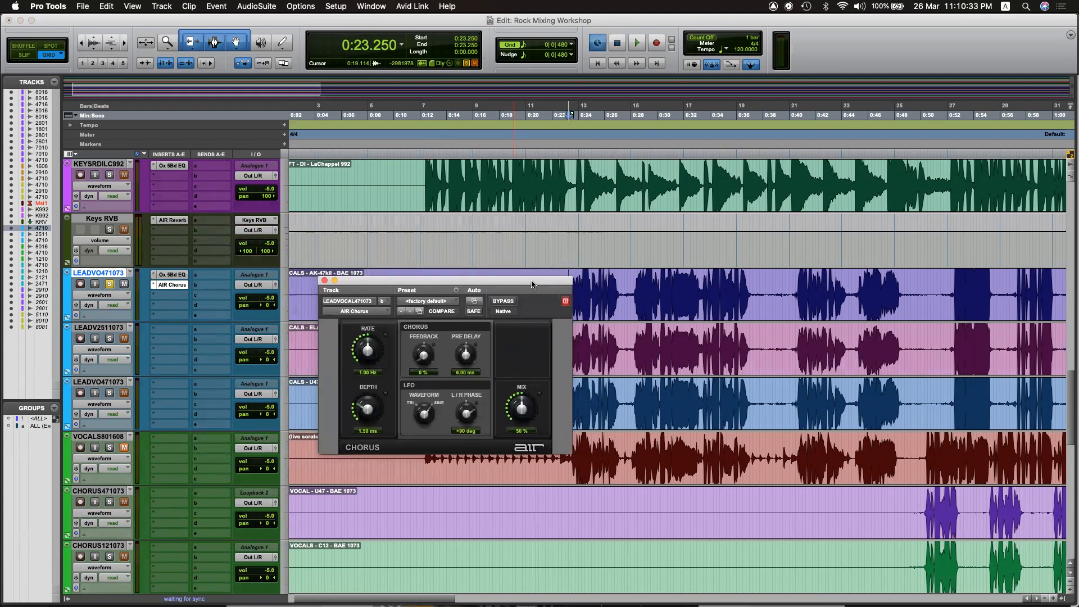
key(space)
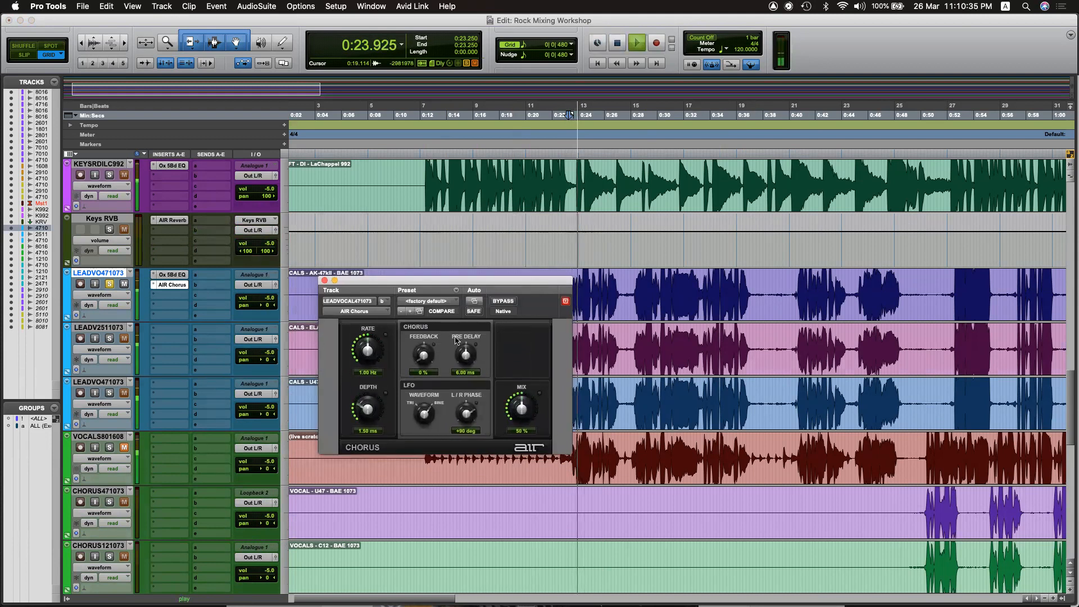
key(space)
key(space)
drag(370, 358, 370, 376)
drag(370, 413, 371, 439)
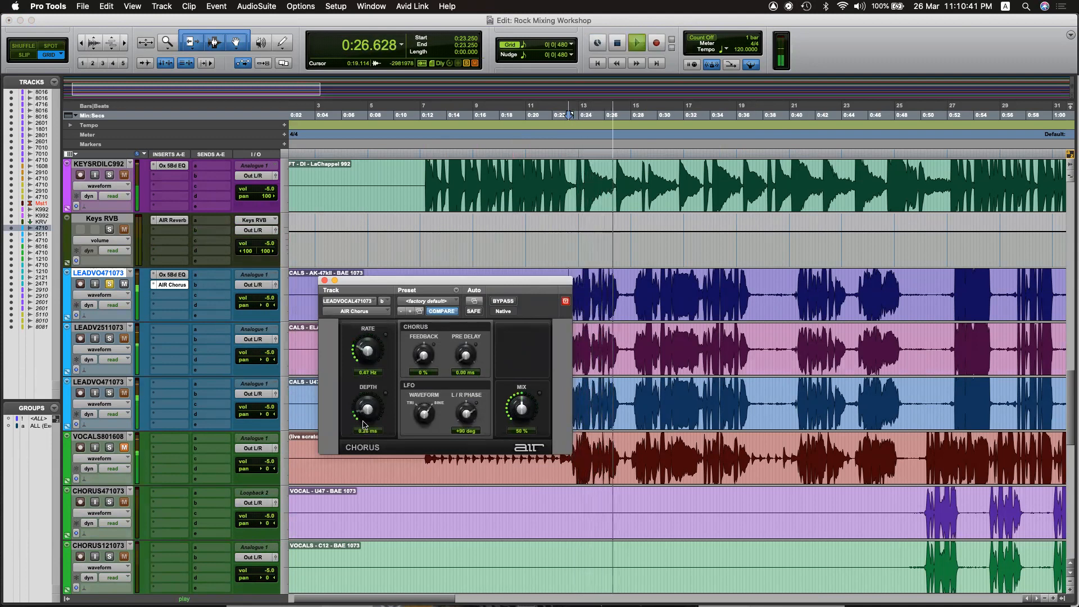
key(space)
key(space)
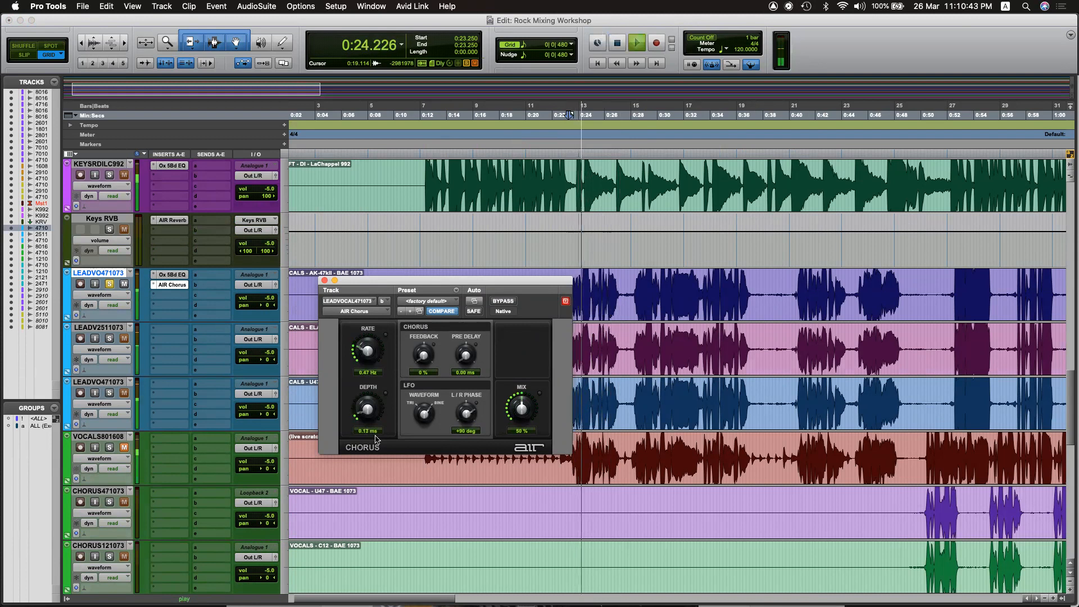
key(space)
key(super+j)
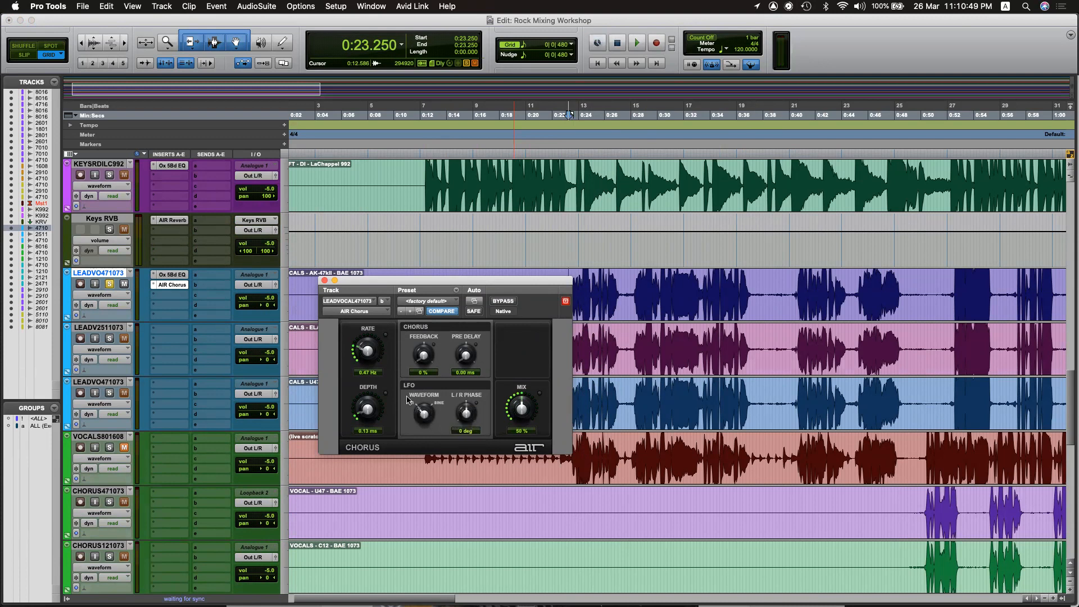
key(space)
Load the 01 Slow Mono preset in AIR Chorus and listen to the AK-47 vocal from 0:23.250.
click(448, 302)
key(Escape)
key(space)
click(416, 304)
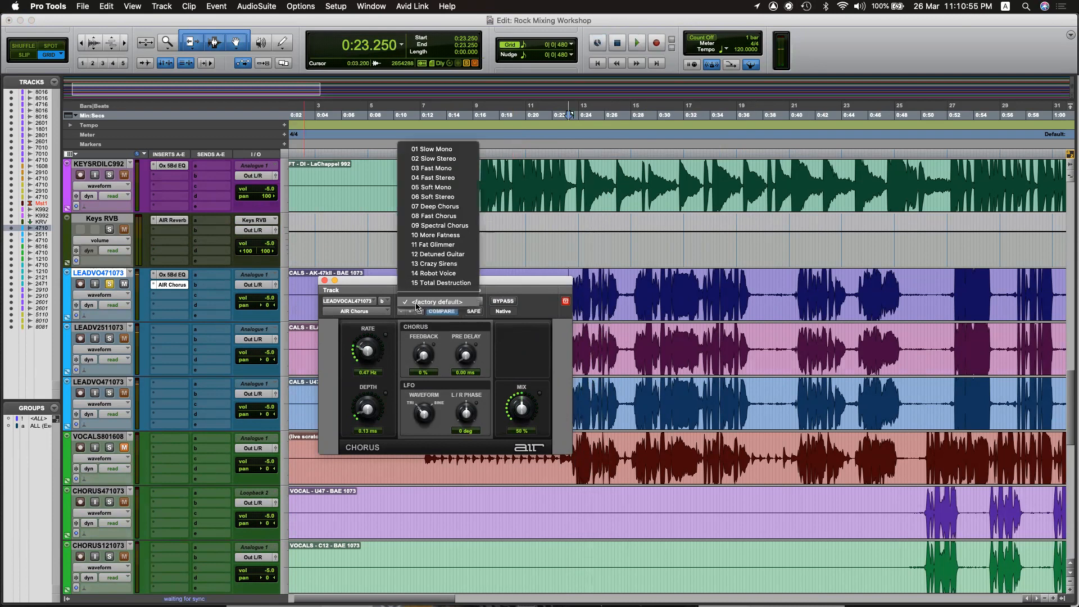
click(452, 150)
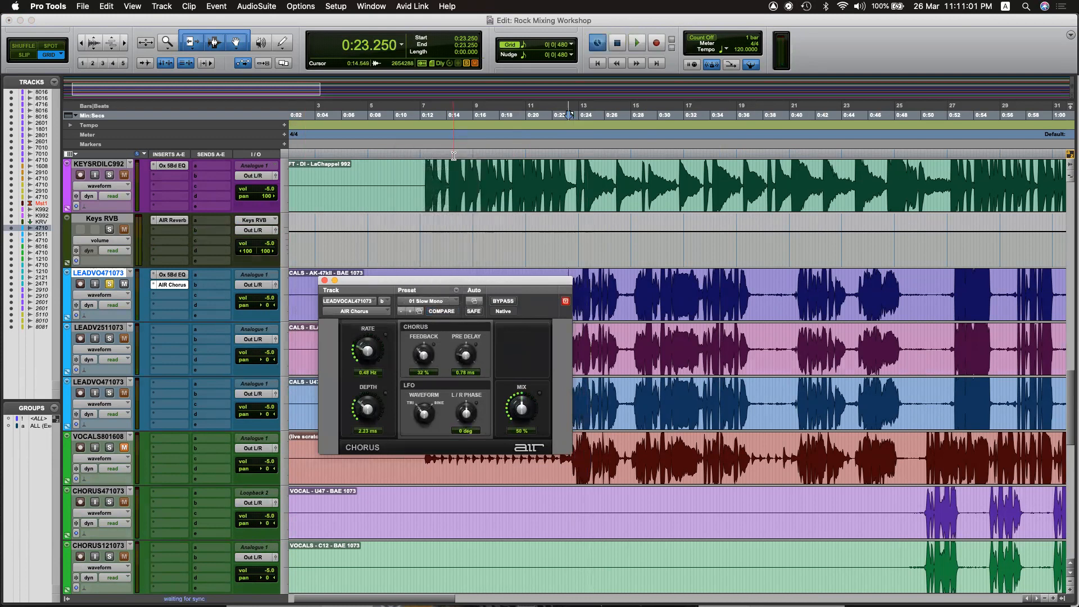
key(space)
key(space)
Switch AIR Chorus to the 03 Fast Mono preset and audition it on the AK-47 vocal.
click(435, 301)
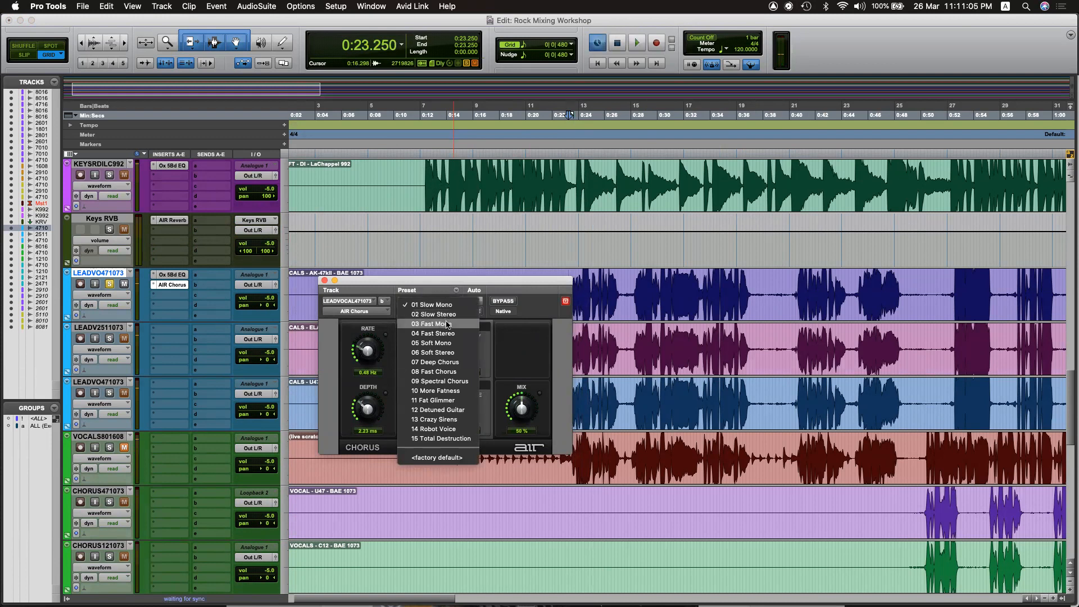
click(448, 325)
key(space)
drag(448, 281, 455, 237)
key(space)
Try the 05 Soft Mono preset in AIR Chorus while playing the AK-47 vocal.
click(455, 259)
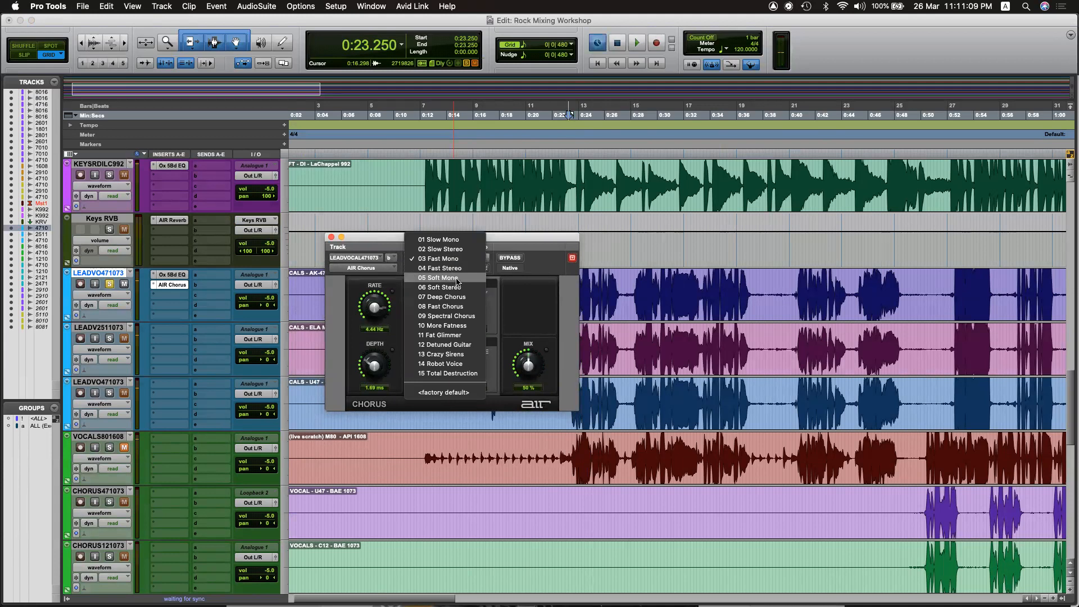
click(457, 280)
key(space)
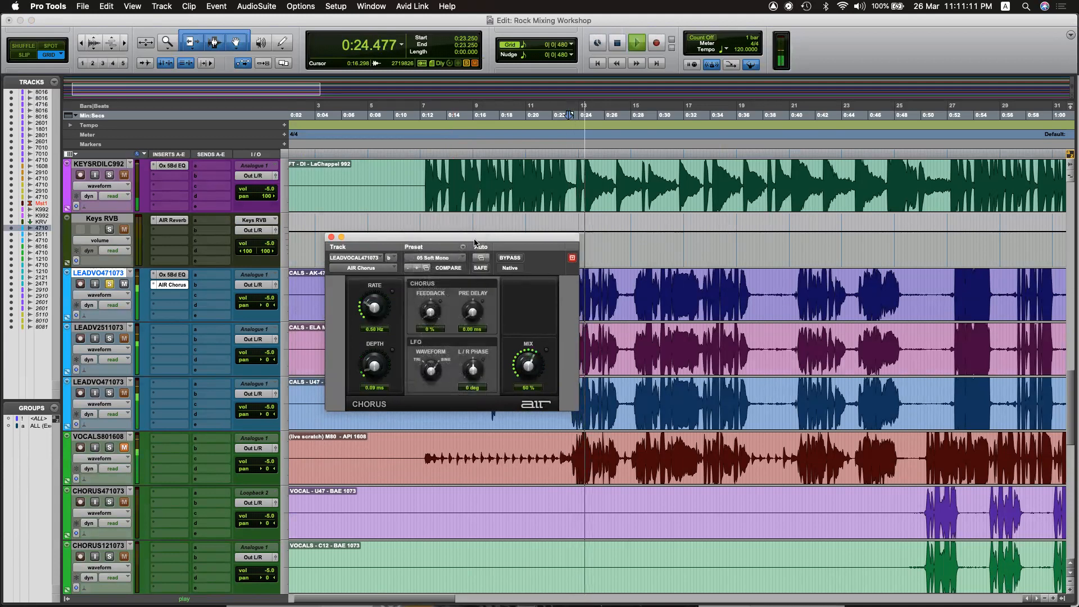
drag(475, 243, 495, 186)
click(456, 201)
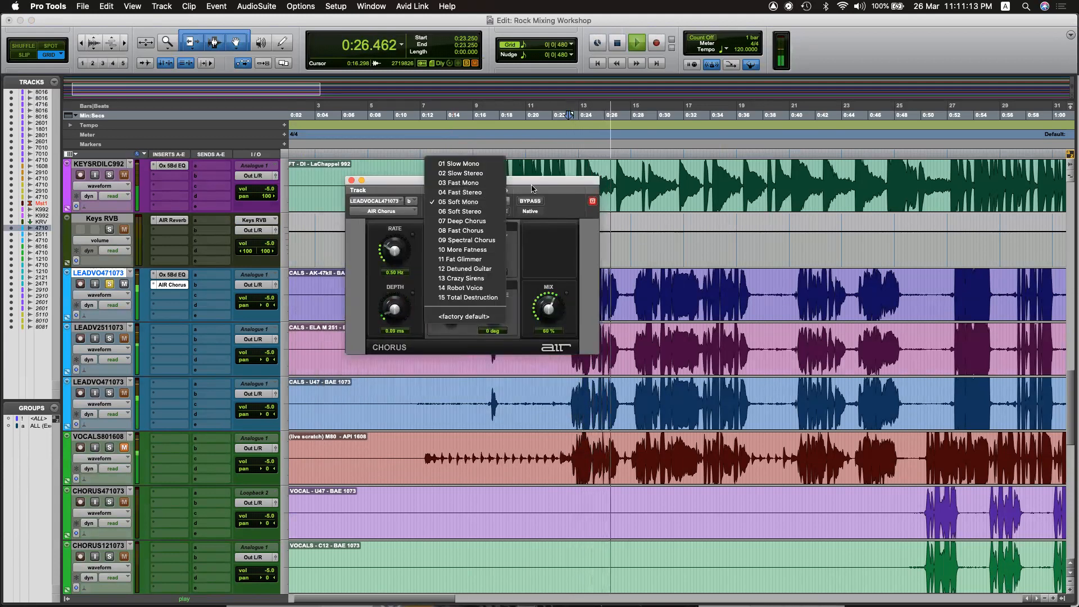
click(473, 201)
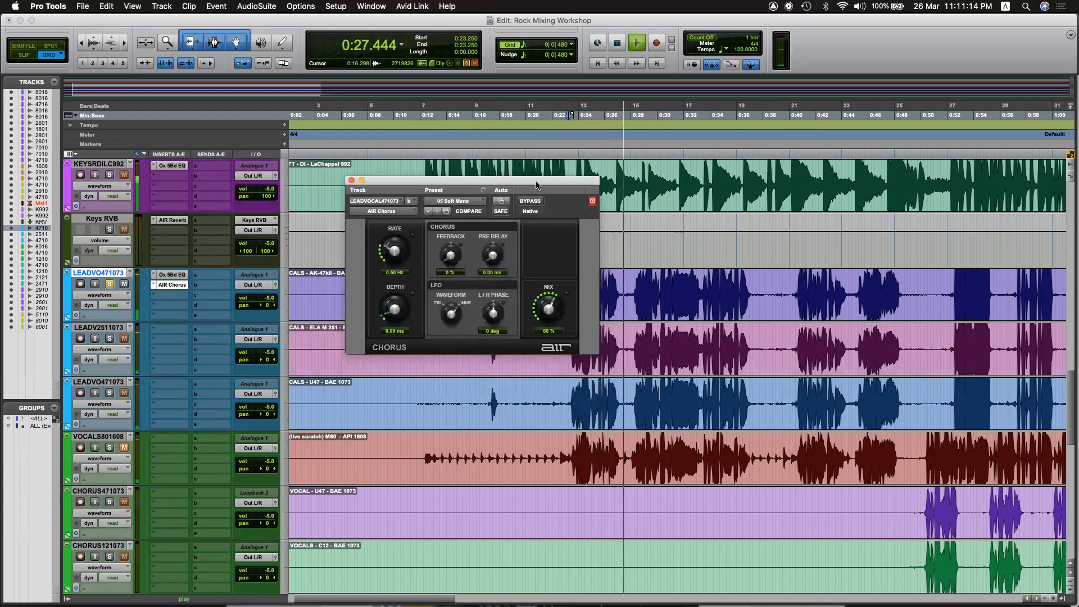
Load the 10 More Fatness preset in AIR Chorus during playback, then stop playing.
click(473, 201)
click(474, 248)
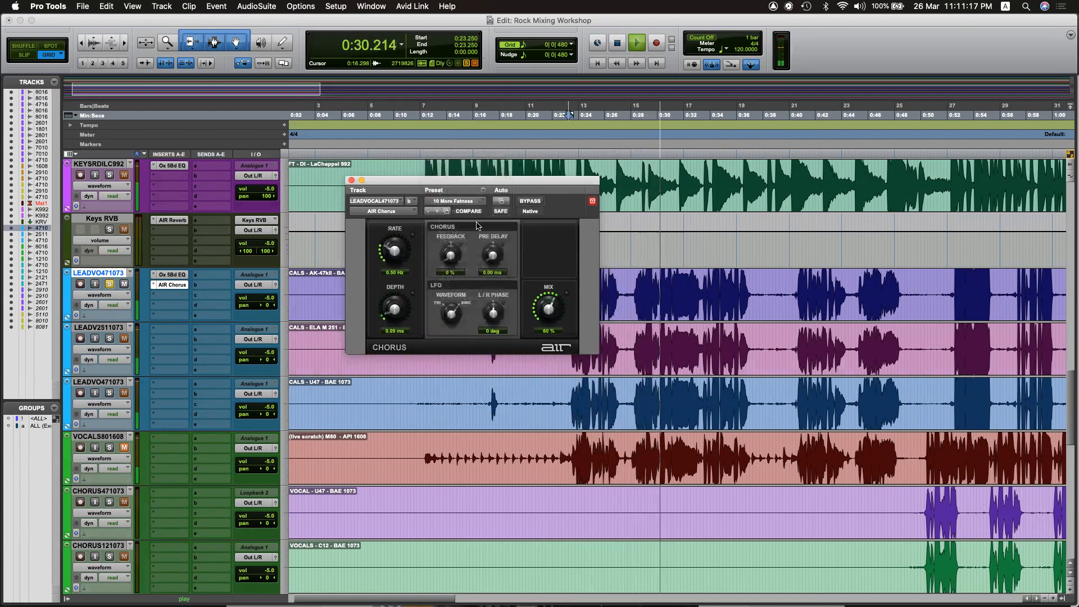
key(space)
Compare the AK-47 vocal with AIR Chorus bypassed and active, playing from 0:23.250 each time.
drag(508, 182, 463, 161)
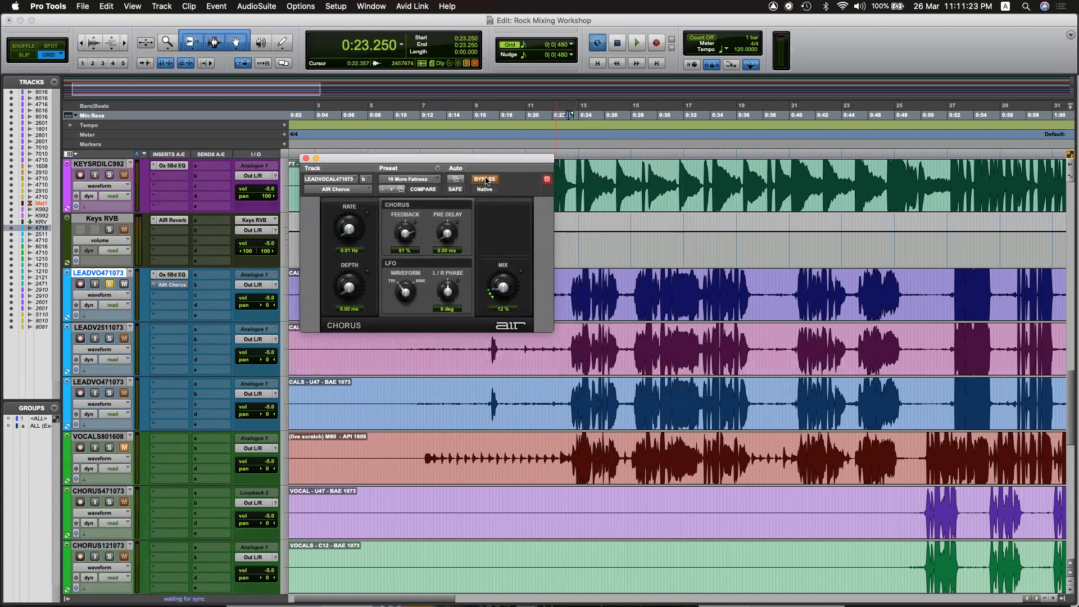
key(space)
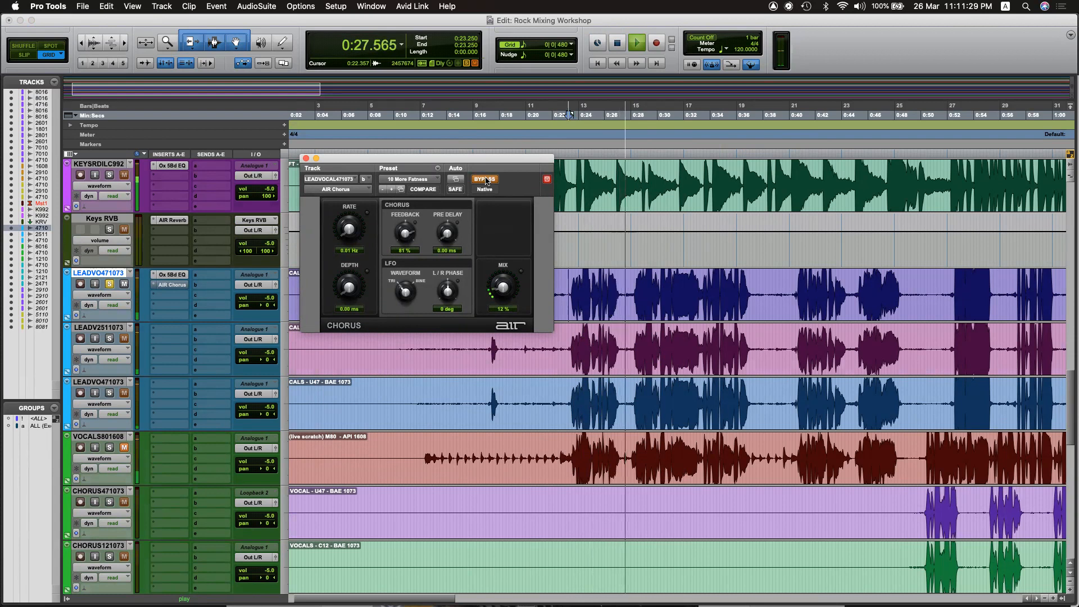
key(super+j)
click(484, 179)
key(space)
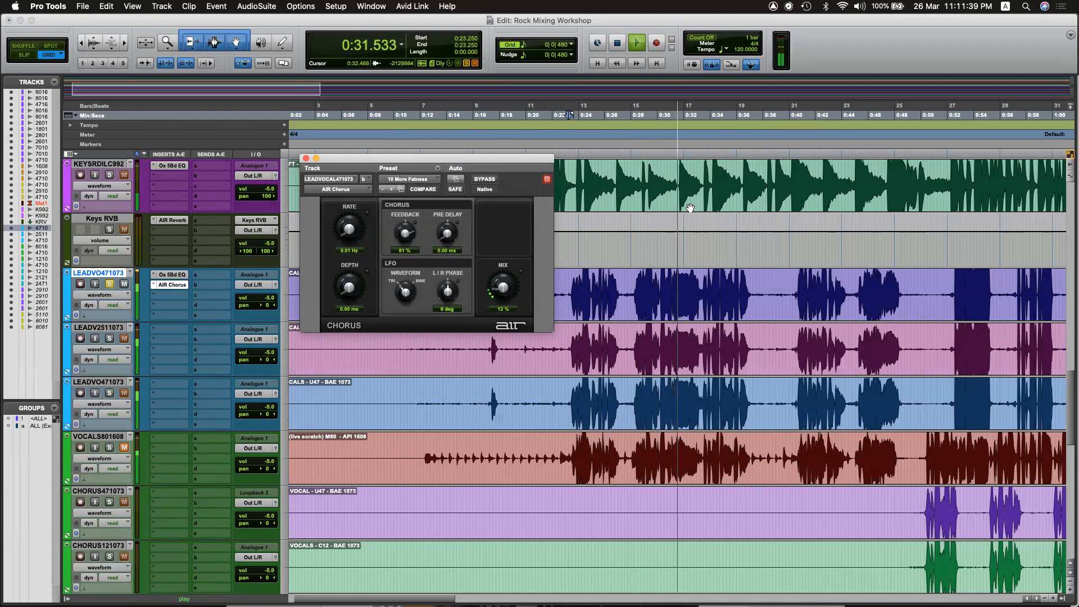
key(space)
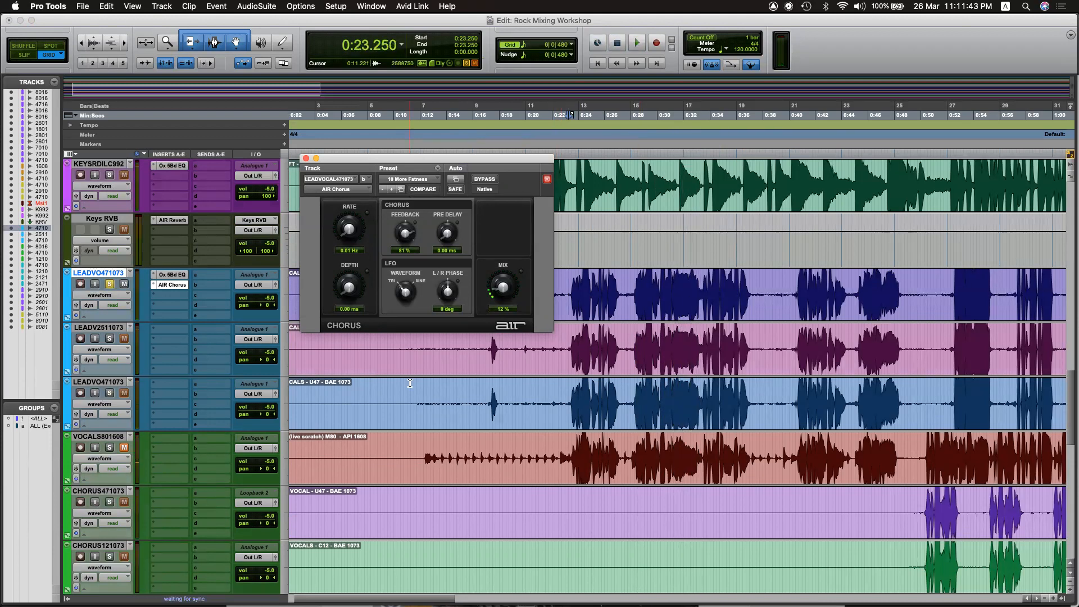
drag(409, 164, 459, 387)
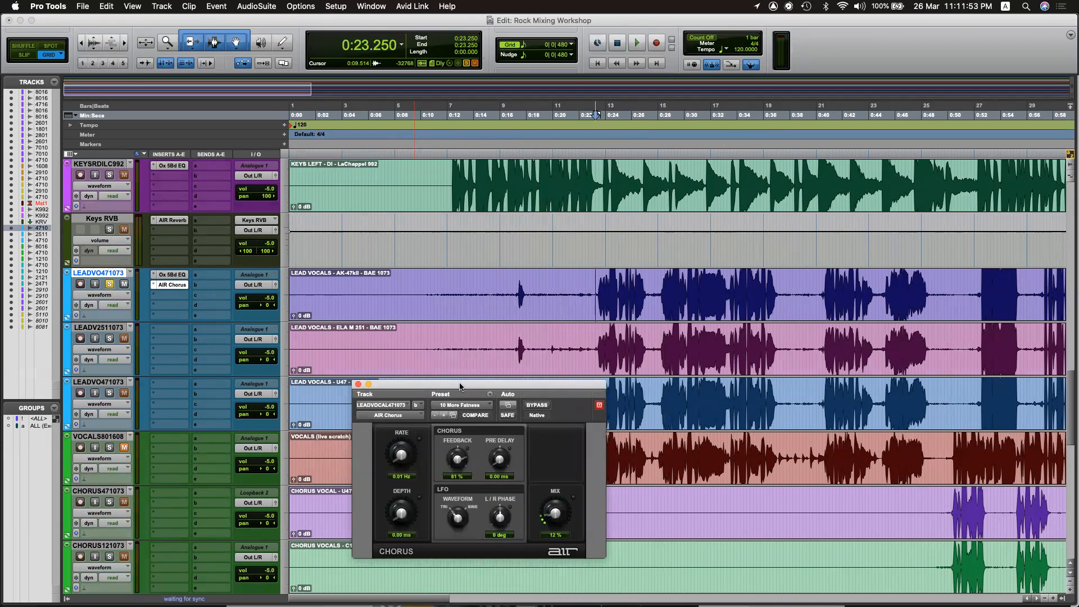
click(156, 285)
click(179, 248)
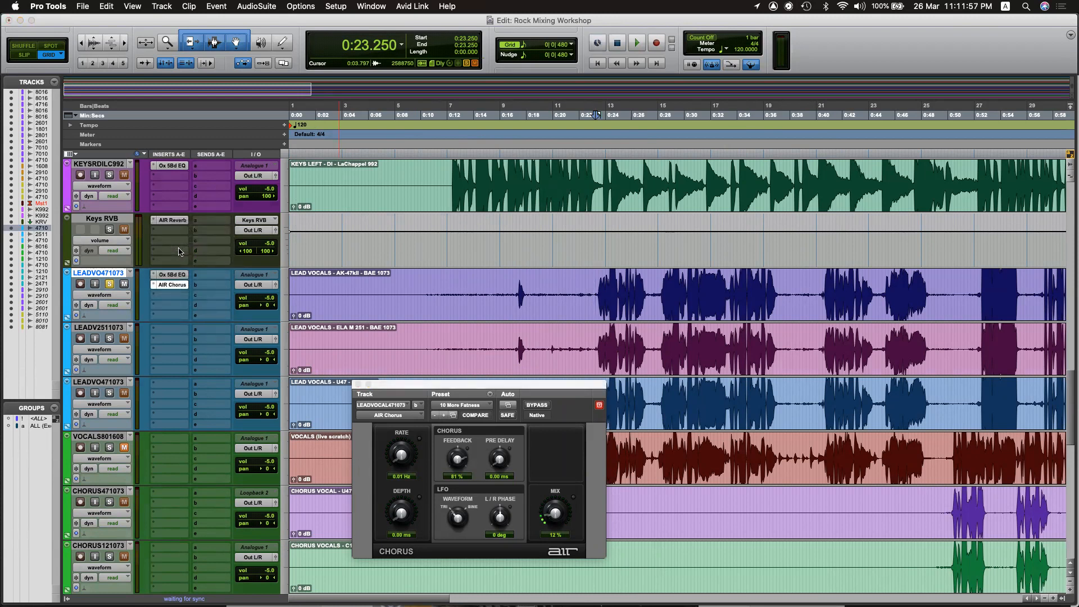
text(chorus)
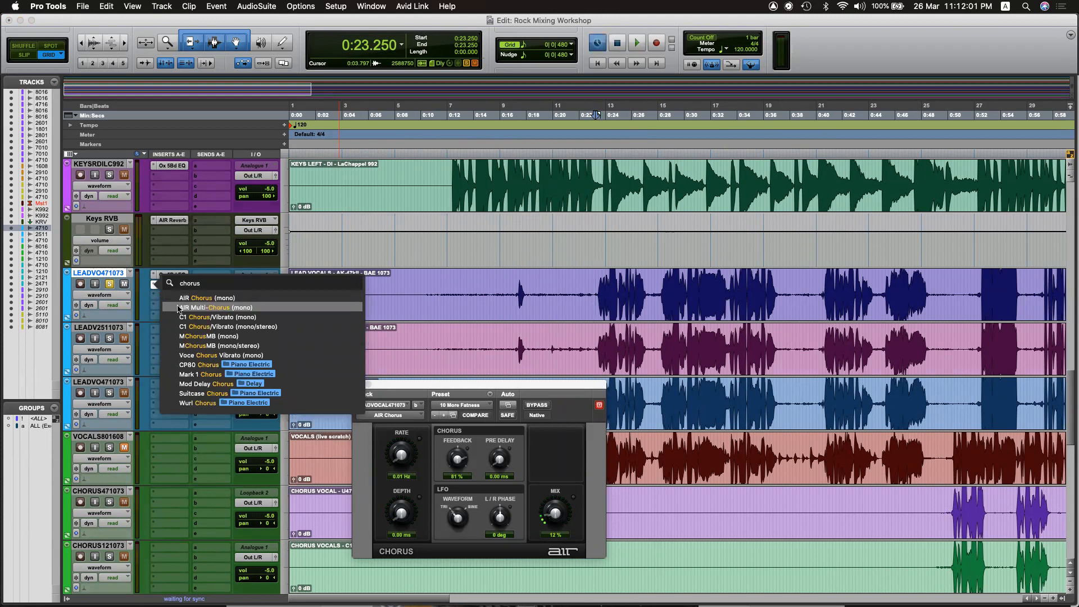
click(139, 318)
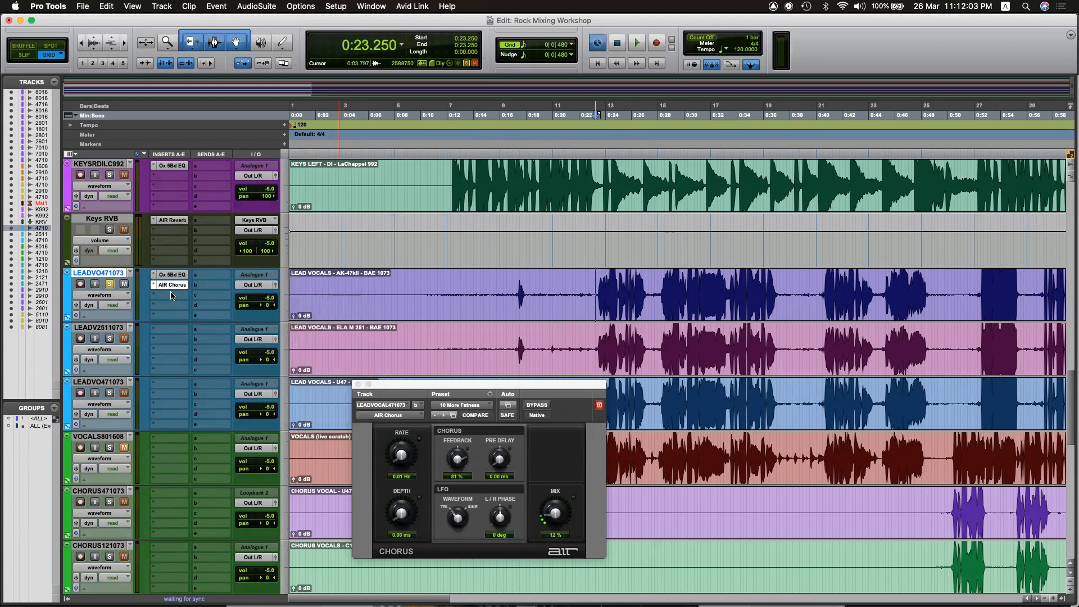
Search the plug-ins for "chorus" and insert AIR Multi-Chorus (mono) in the AK-47 vocal's third insert slot.
click(172, 295)
click(199, 260)
click(242, 318)
drag(522, 351, 582, 309)
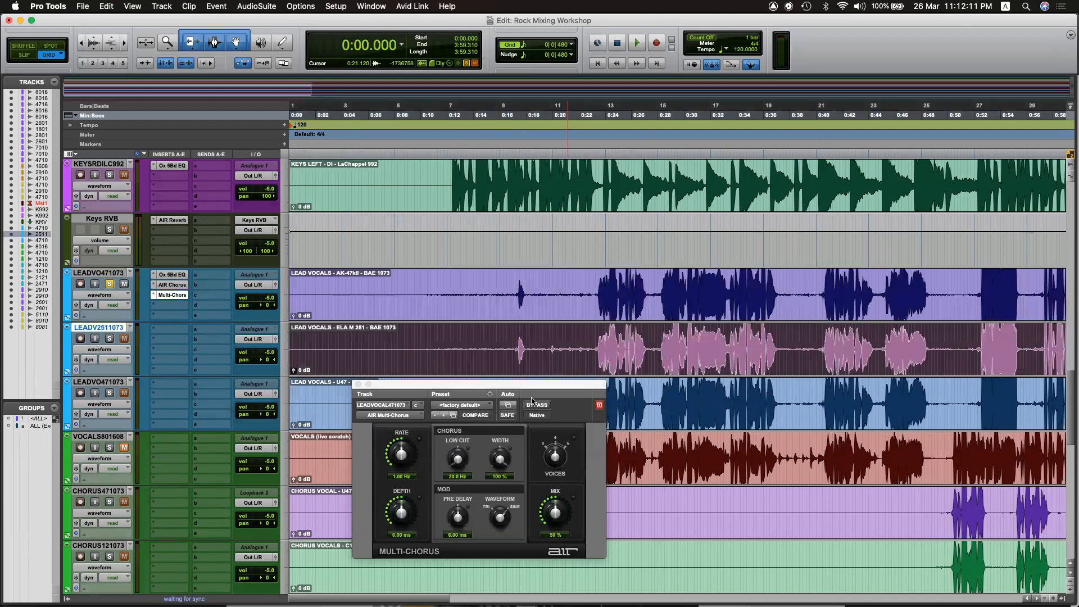
drag(533, 386, 585, 240)
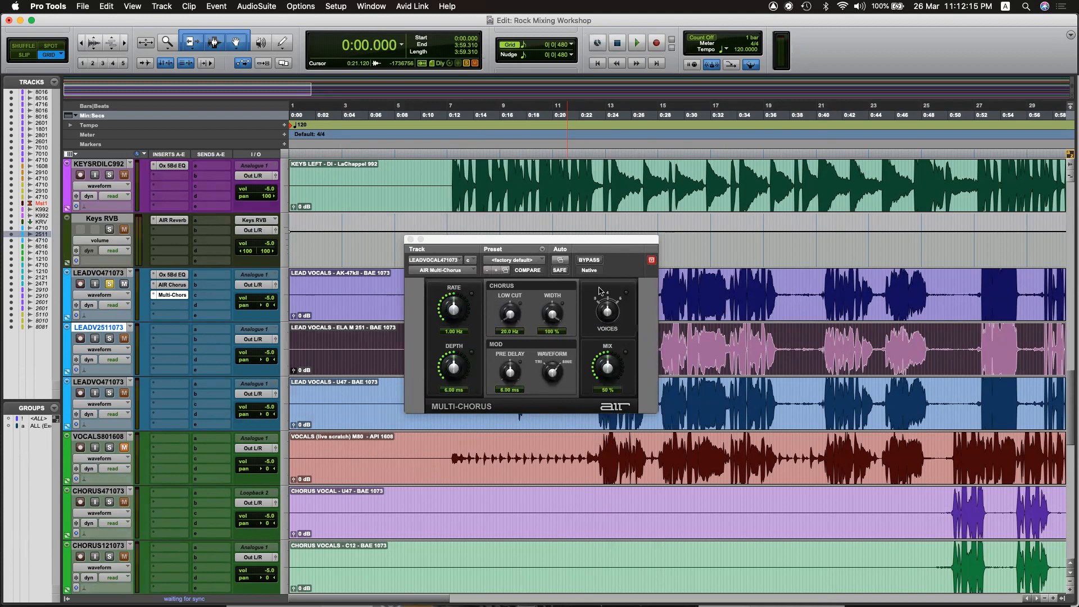
Replace the AK-47 vocal's AIR Multi-Chorus with C1 Chorus/Vibrato (mono), found by searching for "choru".
click(155, 297)
text(choru)
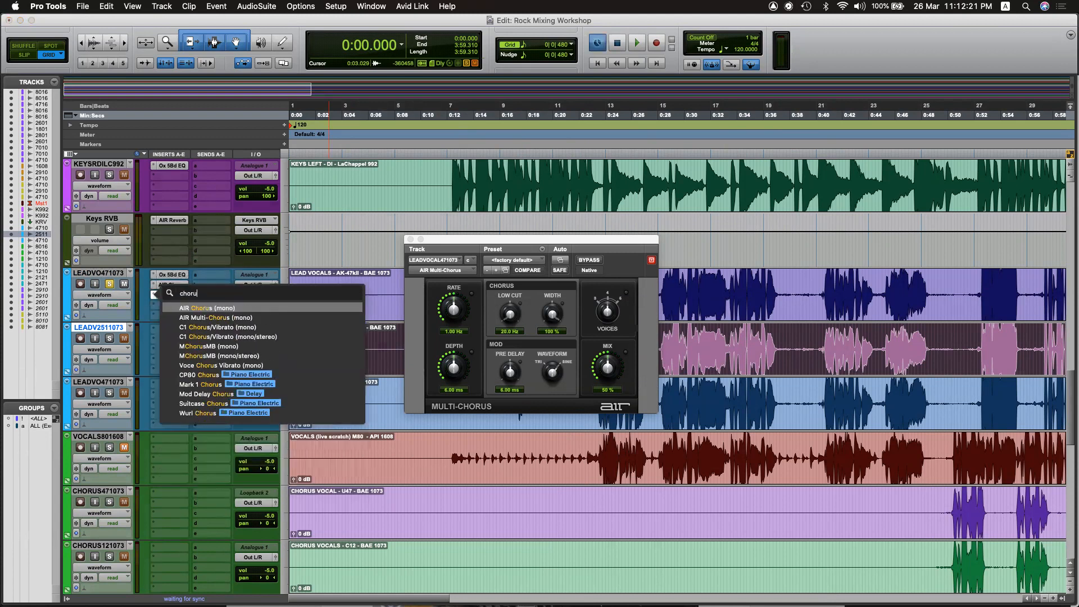
click(206, 328)
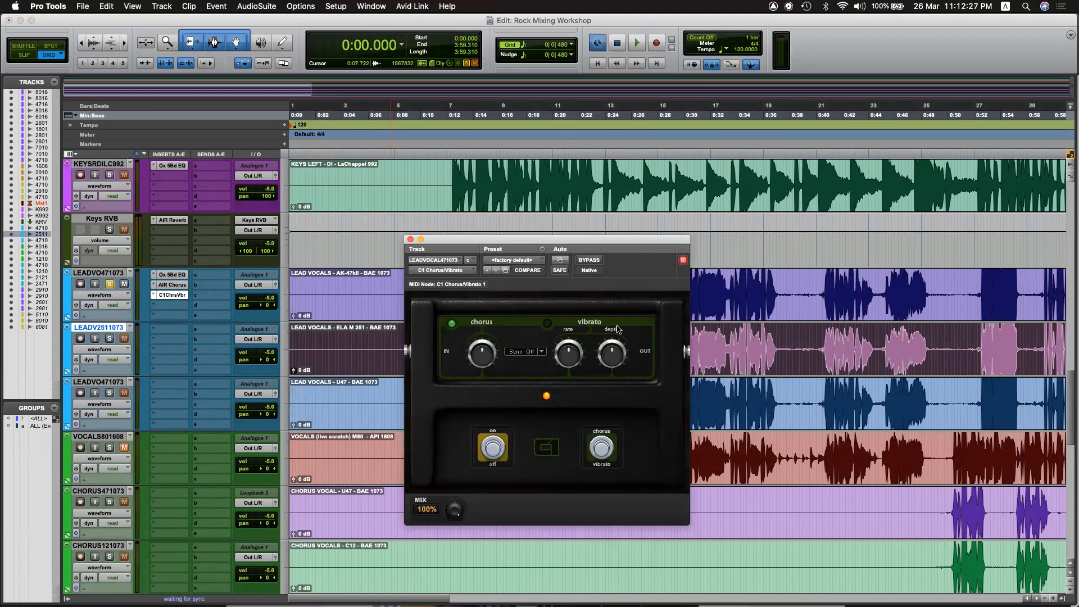
click(153, 296)
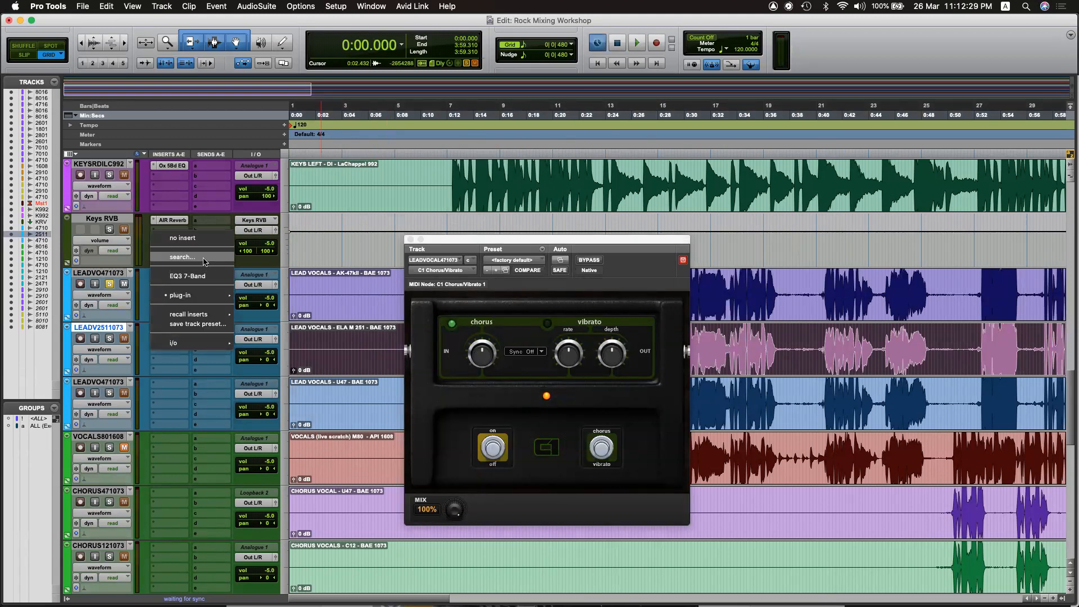
text(choru)
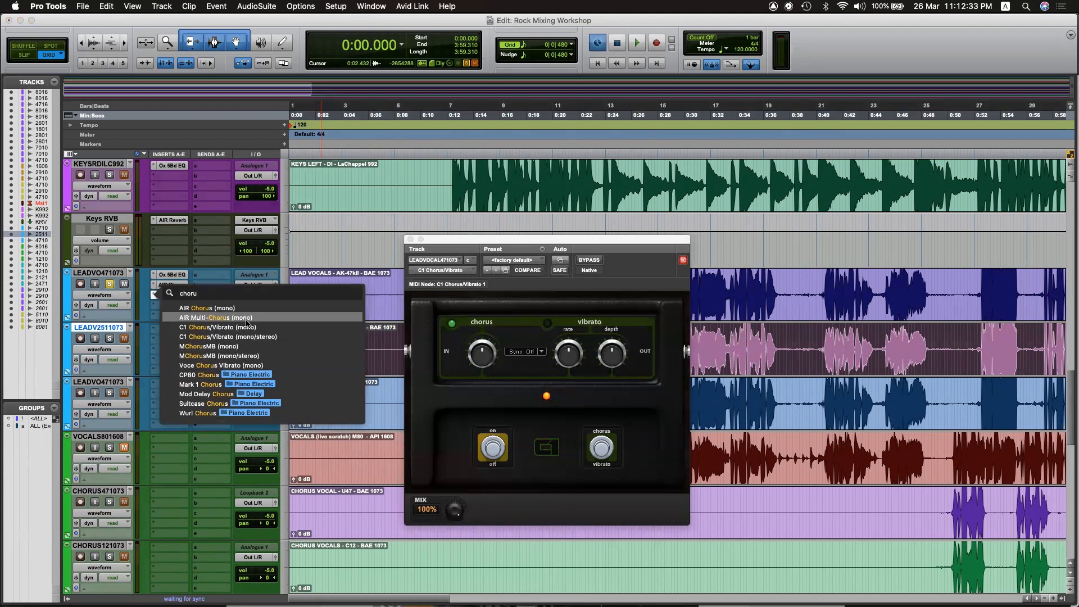
click(122, 313)
Swap the AK-47 vocal's third insert to the modulation plug-in C1 Chorus/Vibrato (mono/stereo).
click(153, 299)
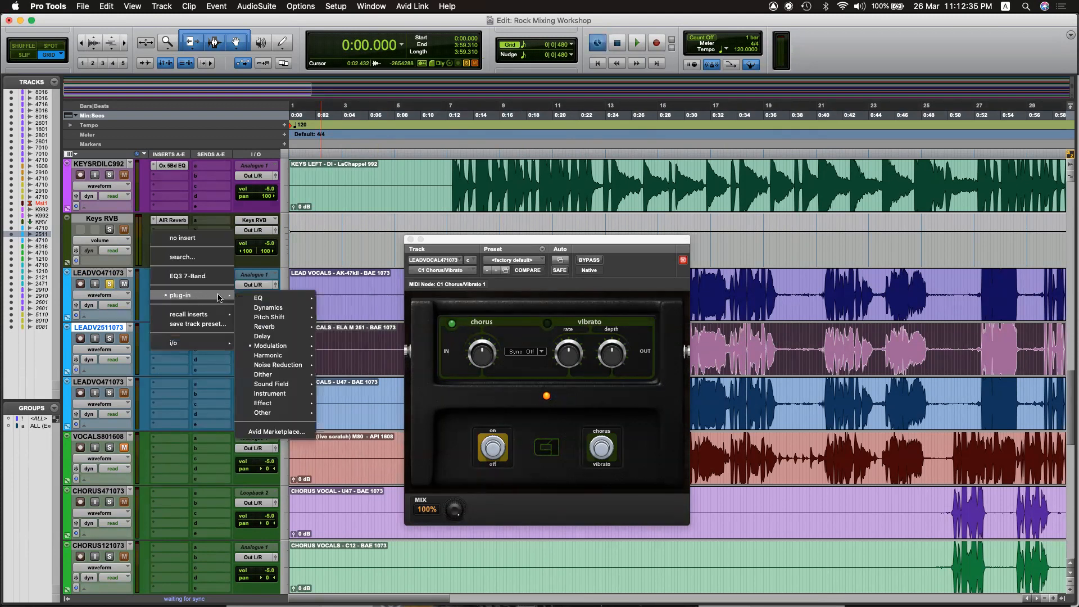
mouse_move(293, 347)
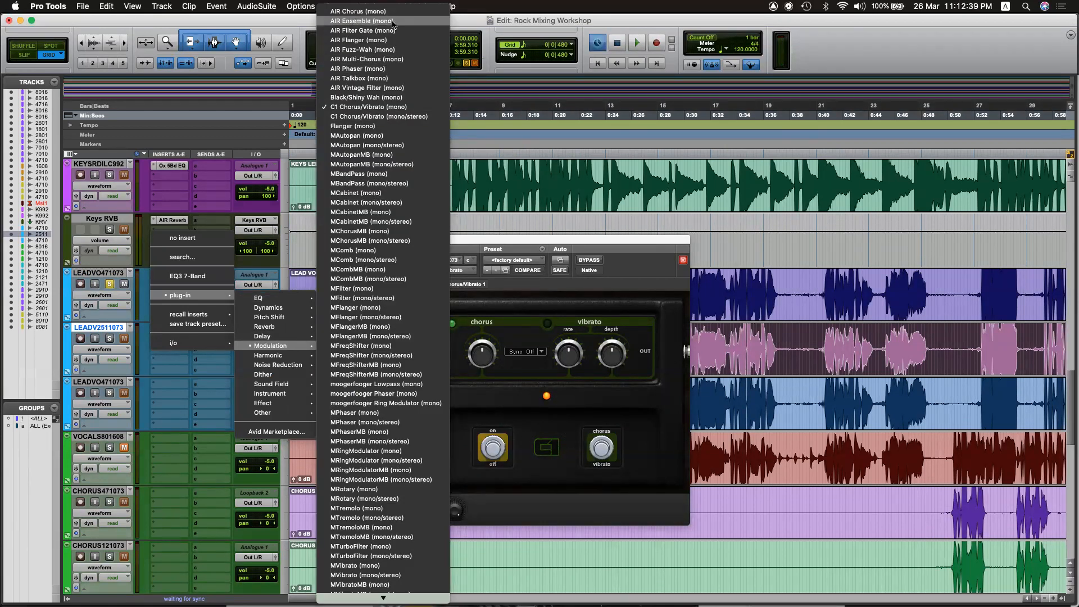
click(385, 117)
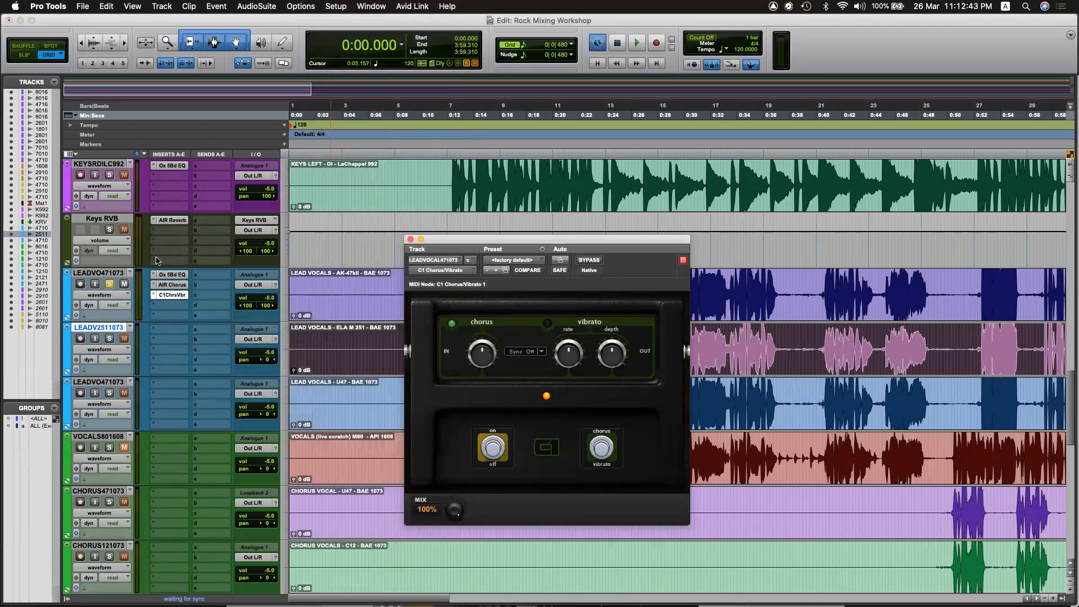
click(153, 293)
mouse_move(186, 295)
mouse_move(269, 345)
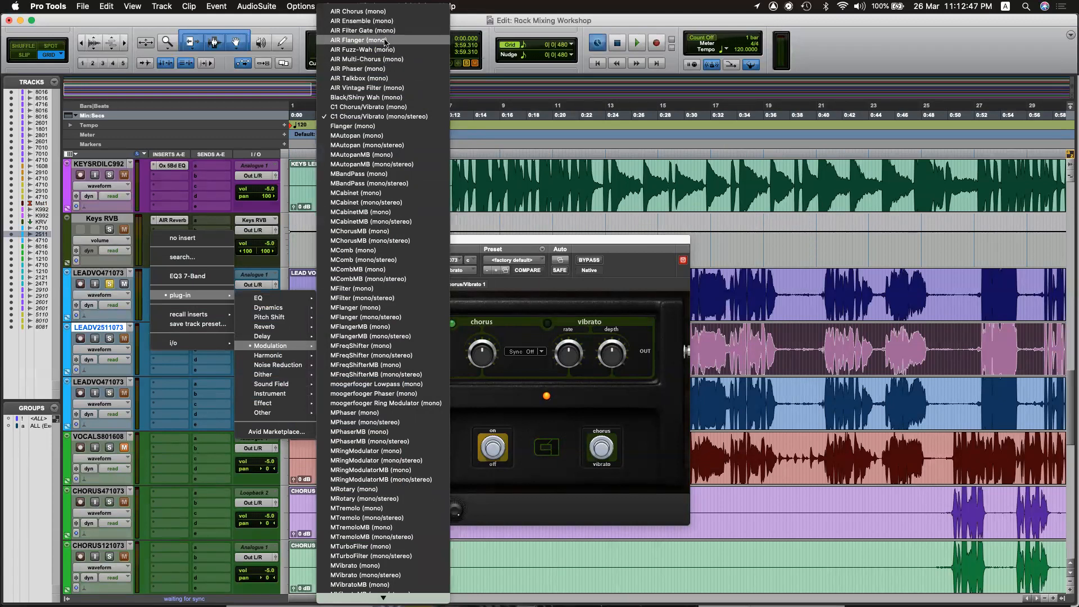
scroll(369, 385, down, 6)
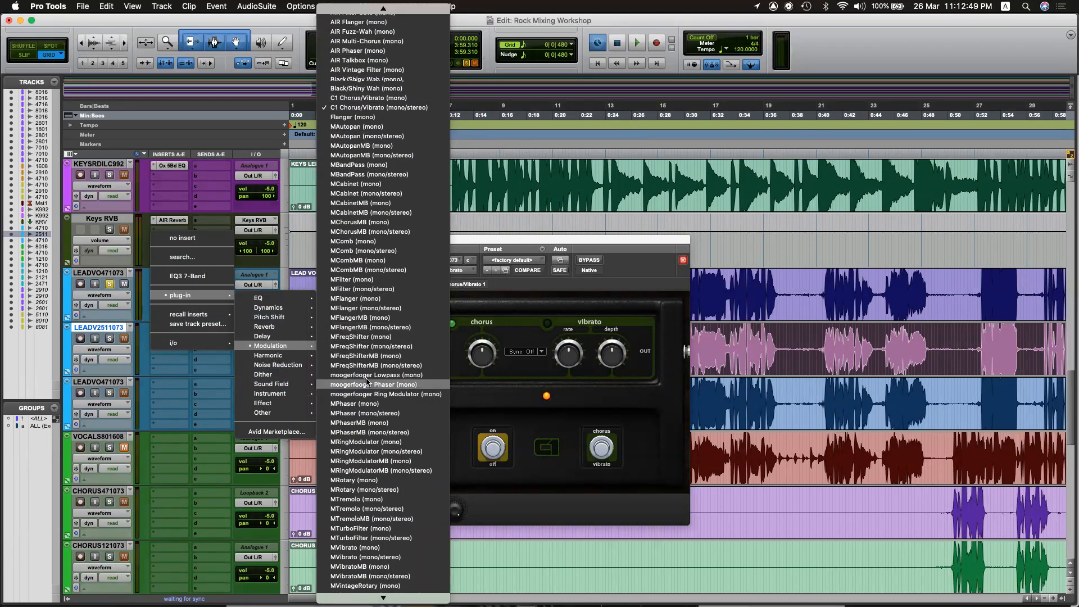
click(122, 338)
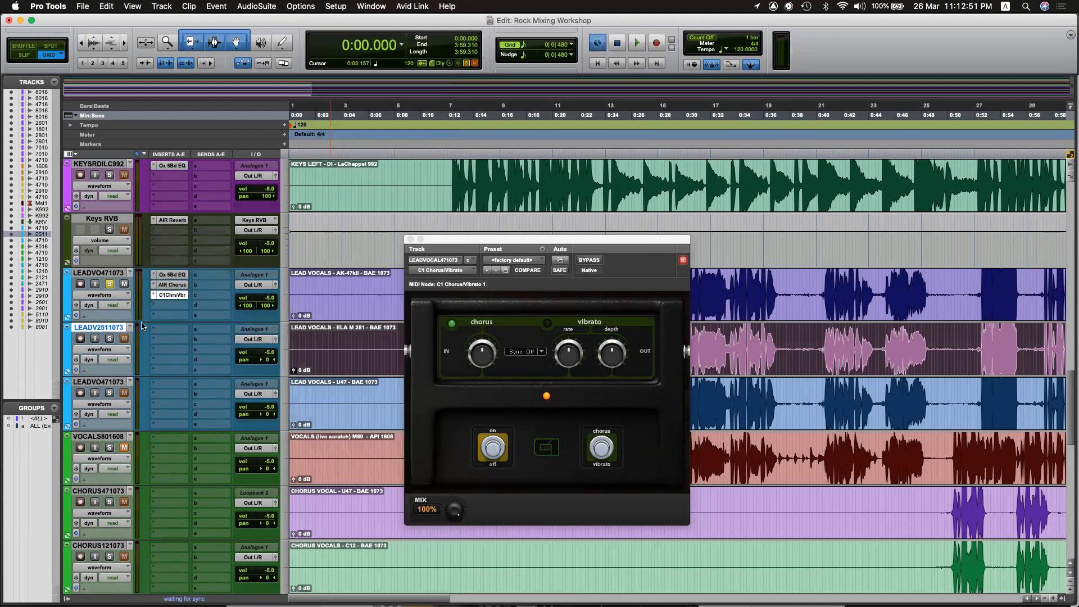
Remove C1 Chorus/Vibrato from the AK-47 vocal's third insert slot.
click(155, 294)
click(187, 240)
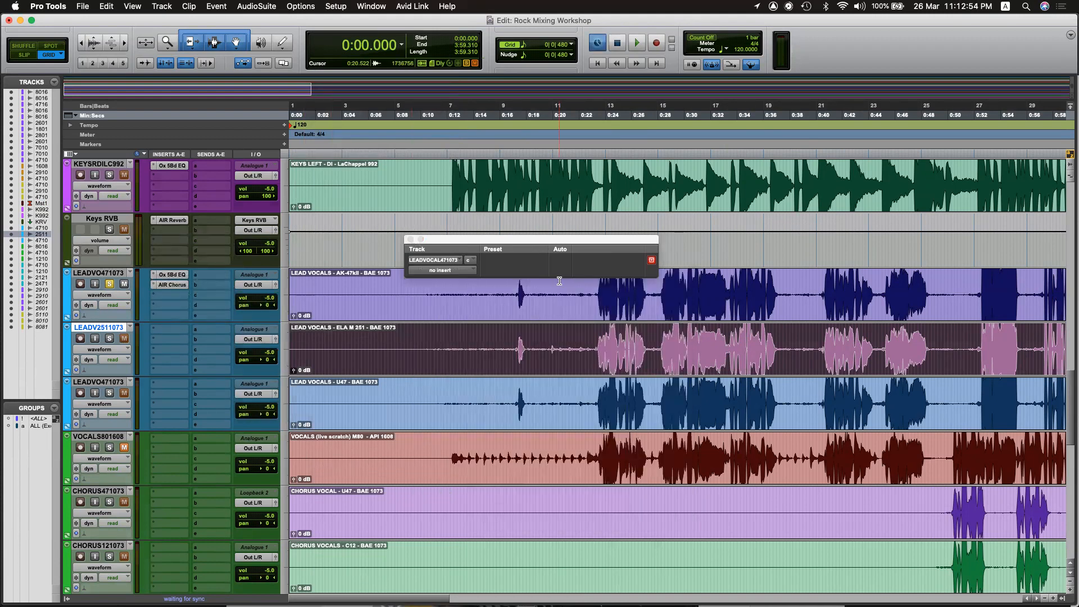
Play the AK-47 vocal from 0:23.000 and close the empty plug-in window.
click(593, 293)
key(space)
click(410, 240)
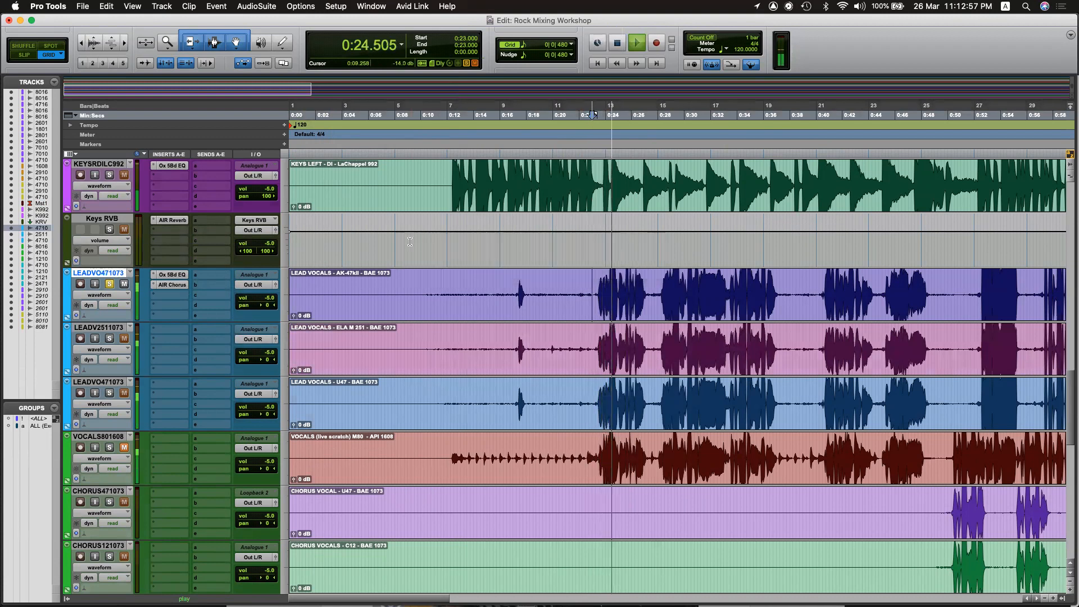
Adjust the AK-47 vocal's AIR Chorus by ear during playback, close its window and stop.
click(172, 284)
mouse_move(605, 366)
mouse_down()
mouse_move(611, 322)
mouse_move(588, 352)
mouse_move(597, 355)
mouse_up()
click(410, 239)
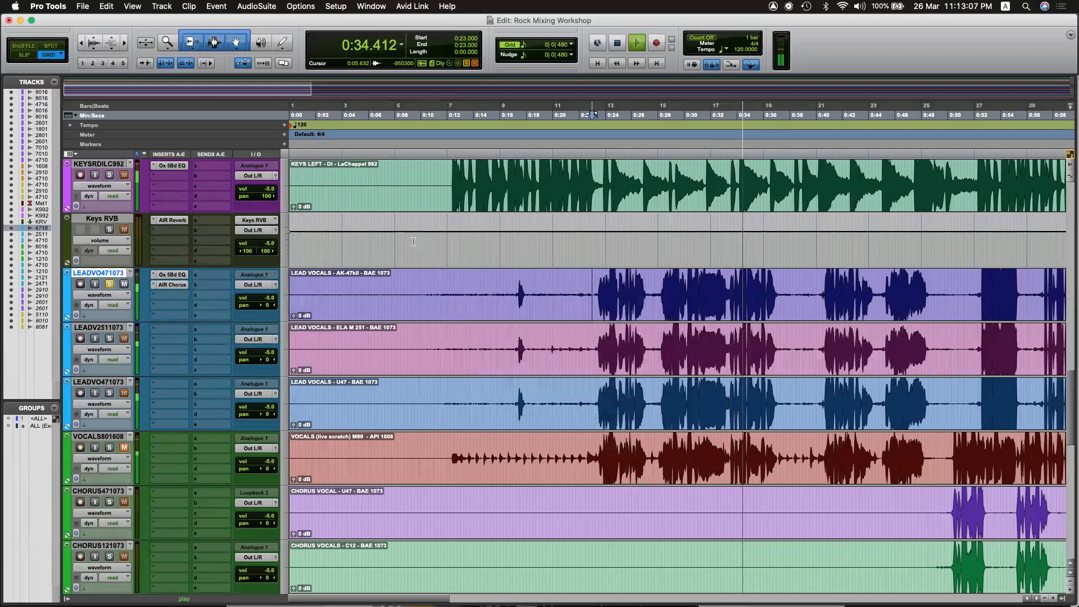
key(space)
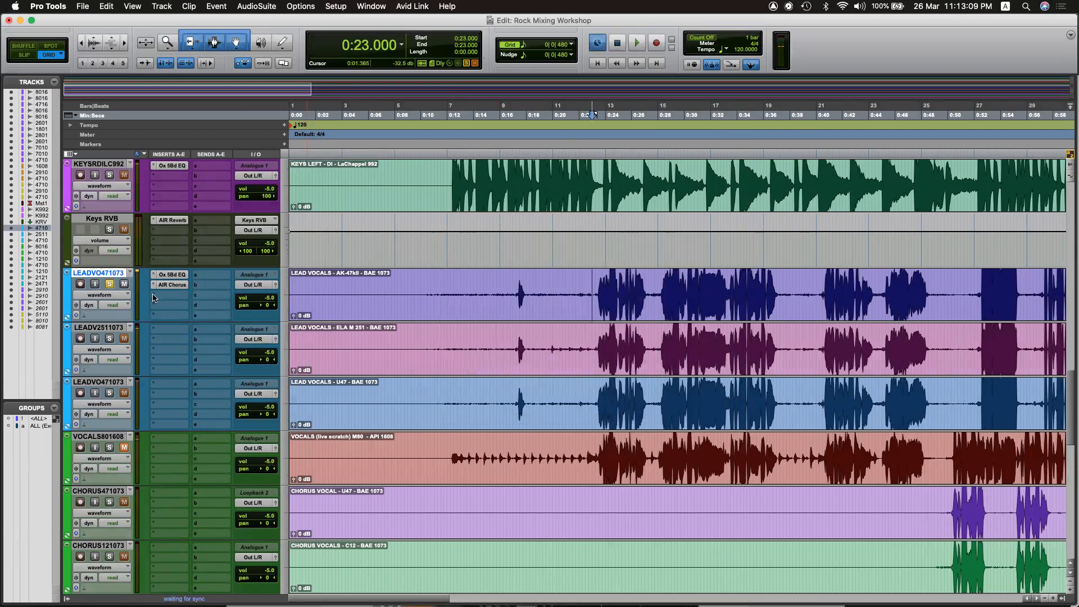
click(170, 229)
mouse_move(186, 295)
mouse_move(289, 302)
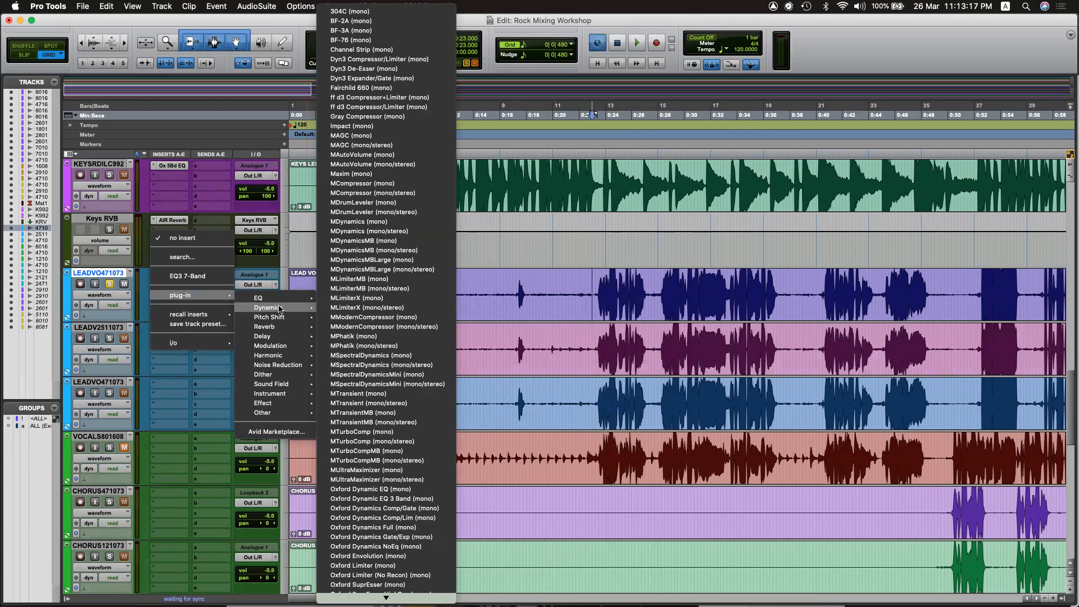
mouse_move(281, 351)
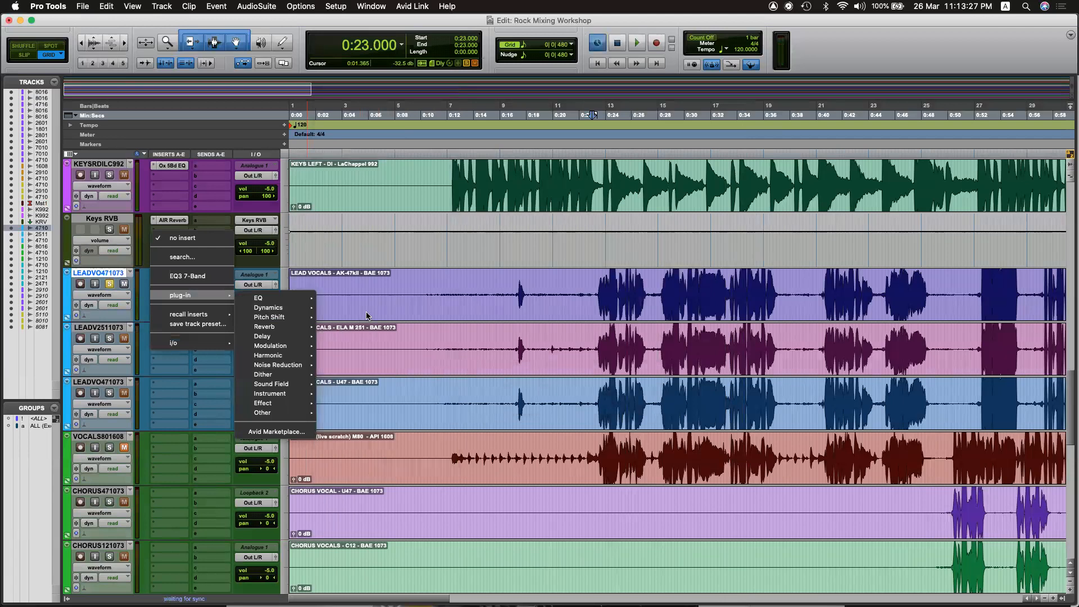
click(367, 316)
click(375, 312)
Play from 0:23.250 and compare the AK-47 vocal alone with the ELA M 251 and U47 vocals soloed alongside it.
click(596, 283)
key(space)
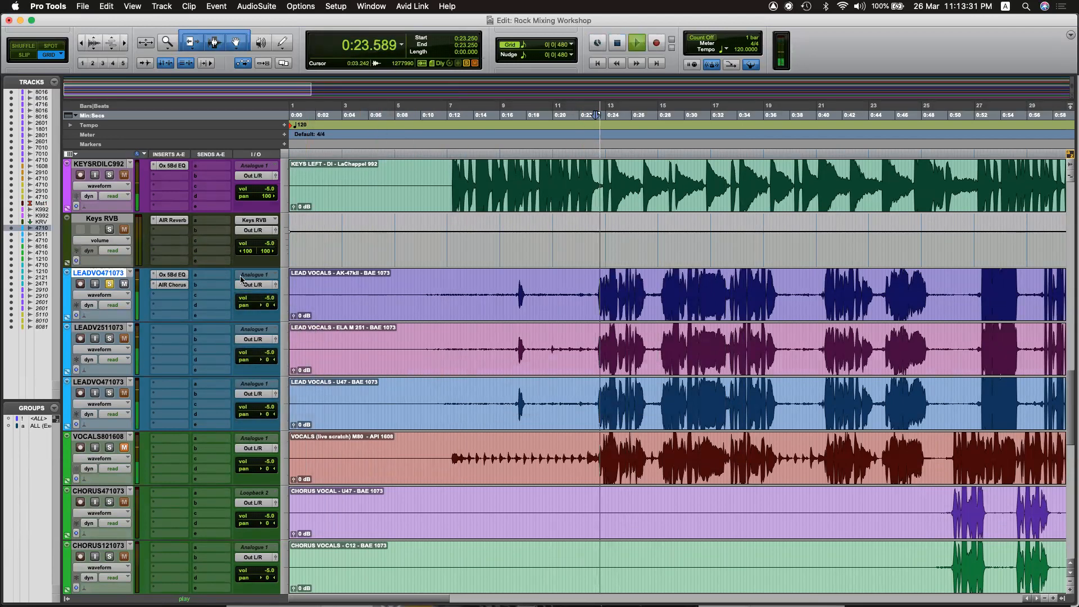
click(111, 339)
click(110, 393)
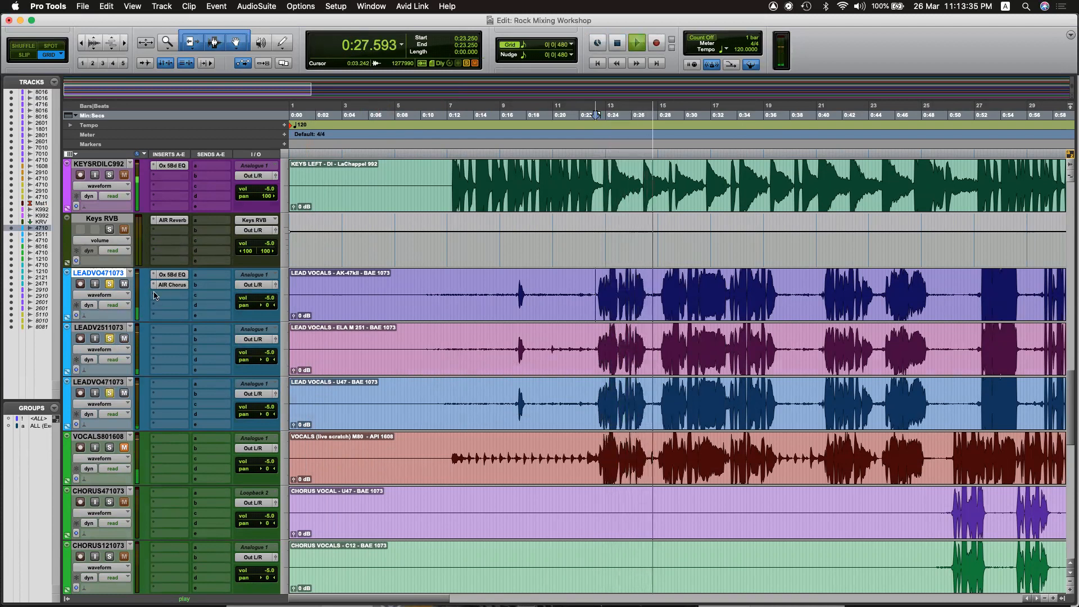
click(109, 338)
click(109, 394)
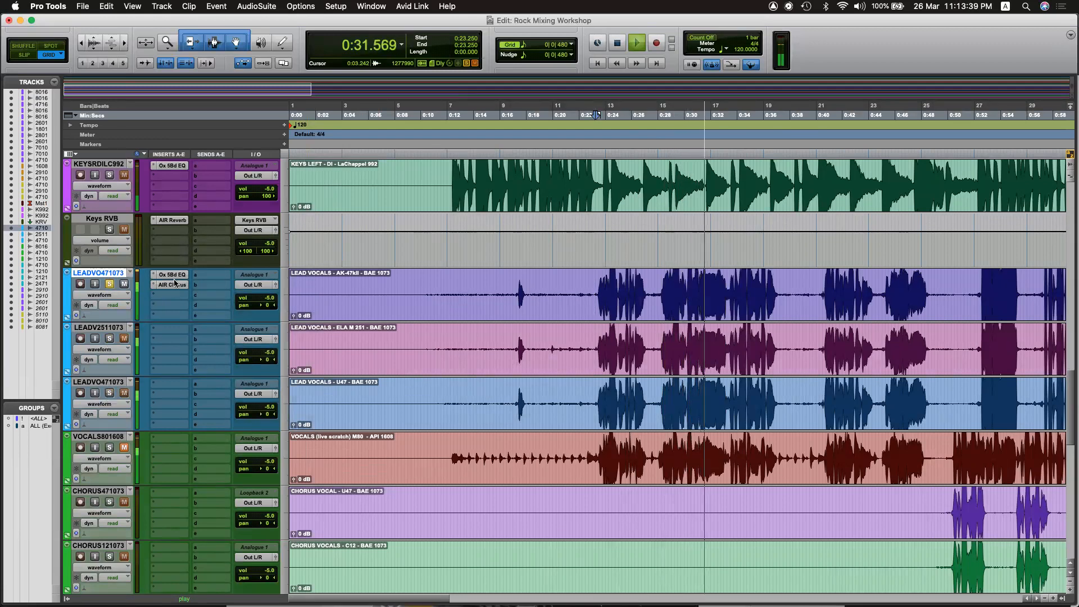
Stop playback and copy the AK-47 vocal's Oxford 5-band EQ and AIR Chorus inserts to the ELA M 251 and U47 vocal tracks.
key(alt+space)
drag(171, 334, 170, 338)
drag(168, 384, 168, 384)
drag(168, 340, 168, 394)
Solo the ELA M 251 and U47 vocals together with the AK-47 vocal and play from 0:23.250.
click(108, 339)
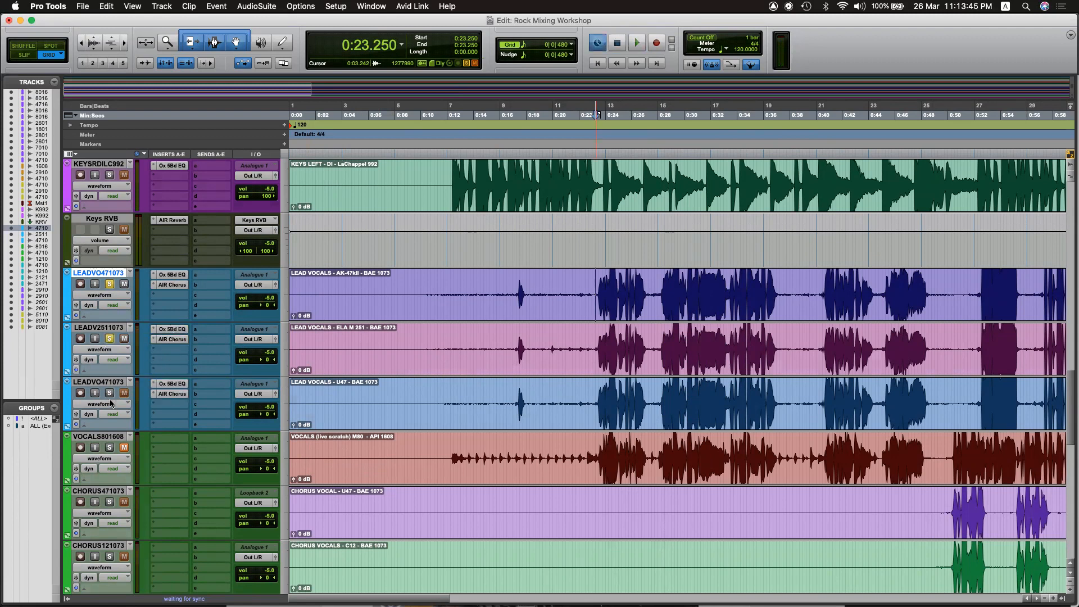
click(109, 394)
key(space)
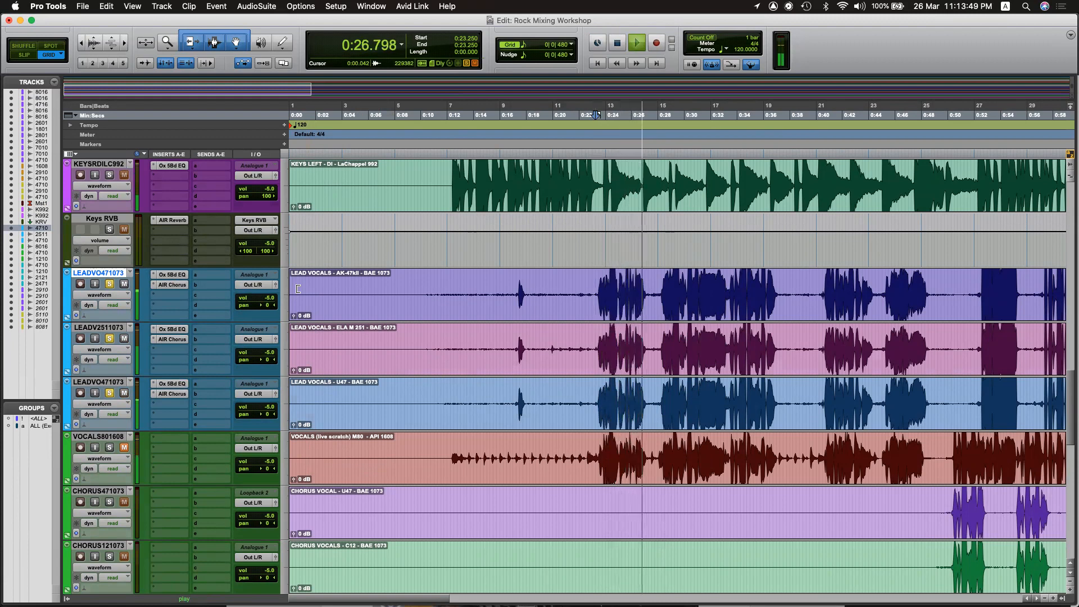
Clear the lead vocal solos and play the full mix, toggling the mutes on the ELA M 251 and U47 tracks, then stop.
key(space)
click(110, 340)
click(109, 393)
key(space)
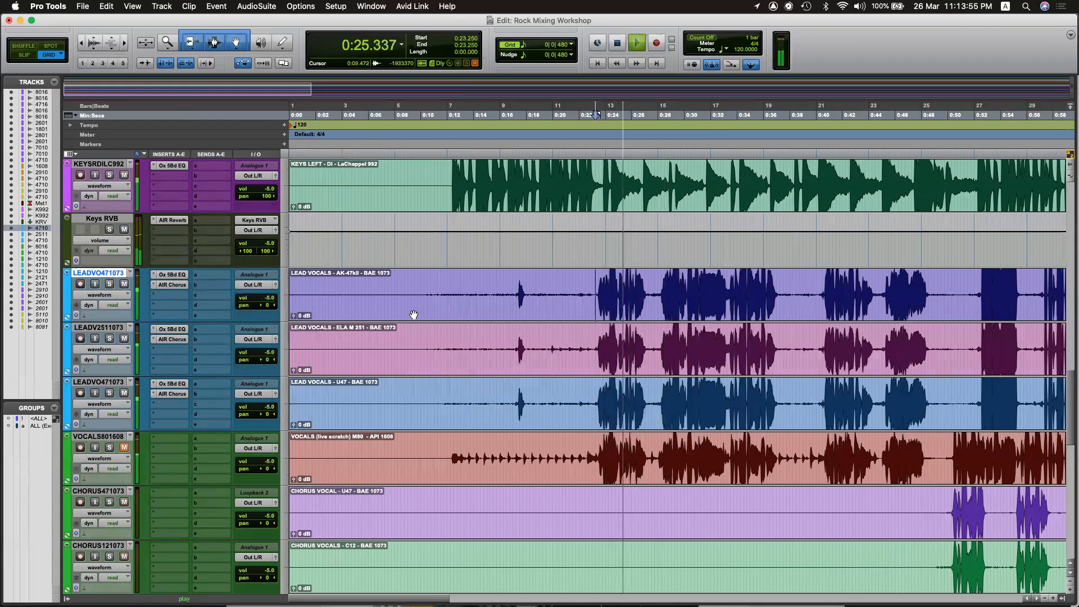
click(125, 338)
click(125, 394)
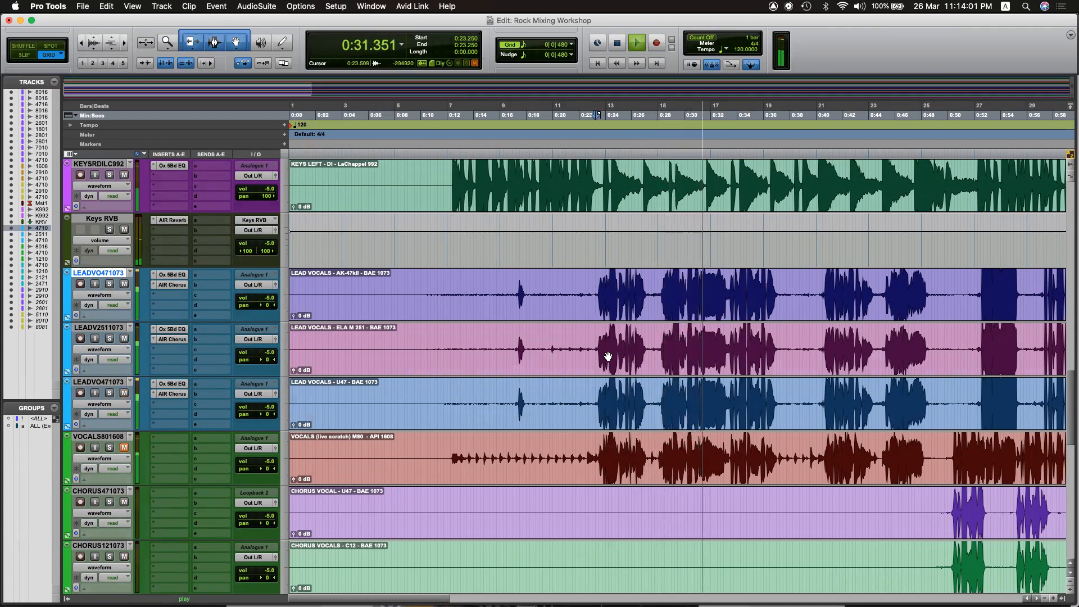
key(super+j)
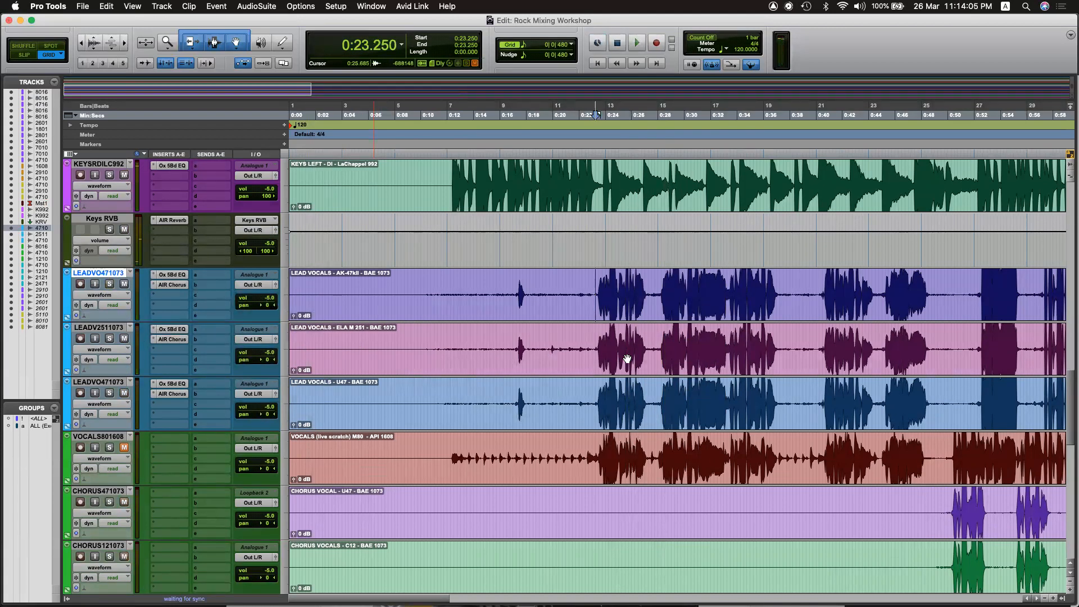
click(341, 298)
click(337, 332)
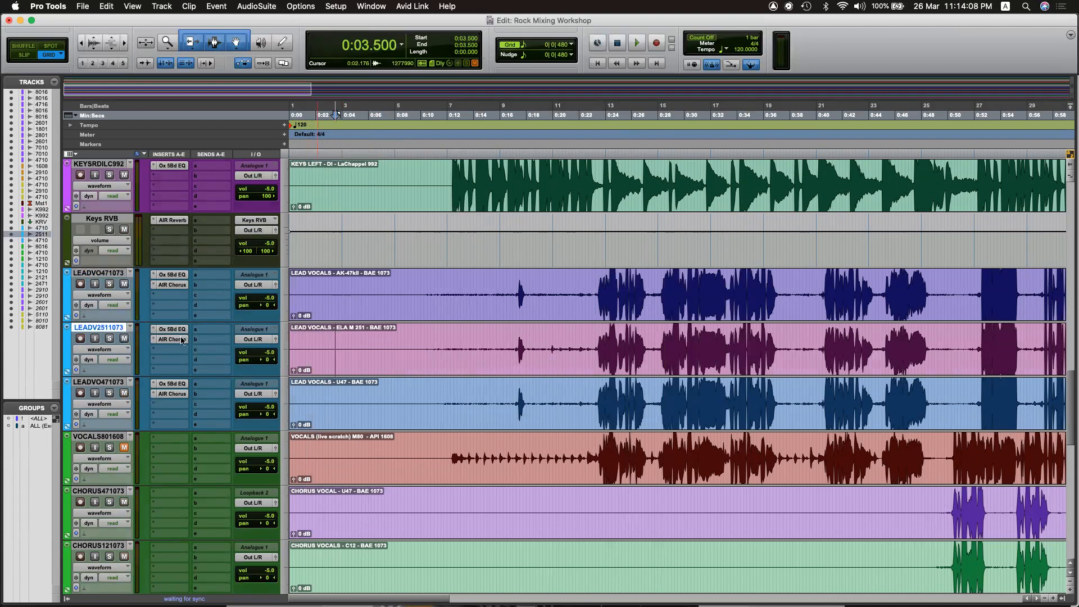
click(342, 291)
click(336, 341)
click(337, 393)
click(338, 340)
click(328, 299)
click(329, 345)
click(336, 390)
click(342, 299)
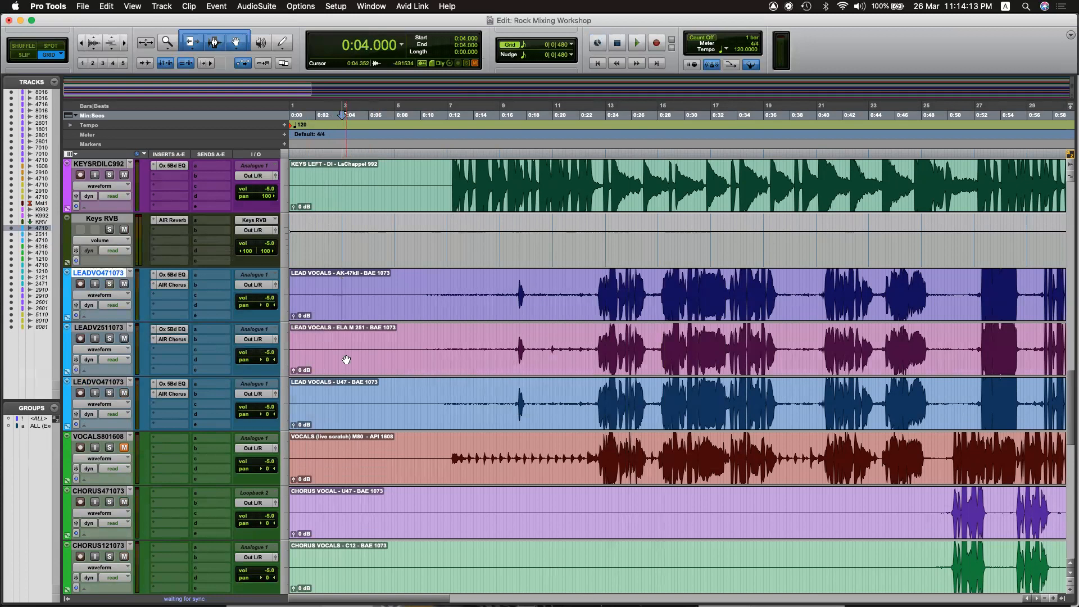
click(339, 336)
click(343, 354)
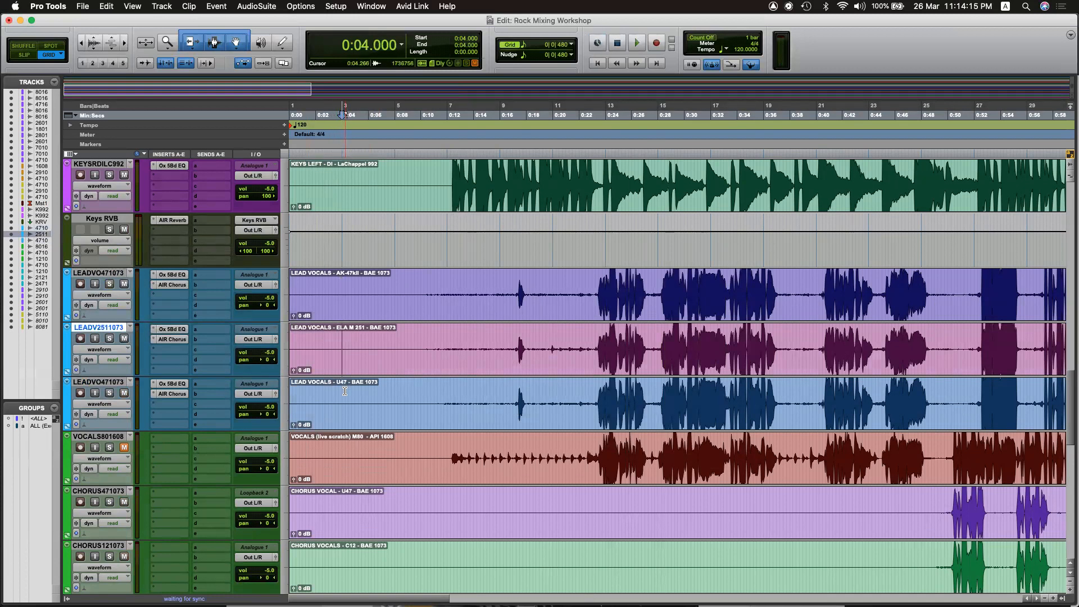
click(341, 391)
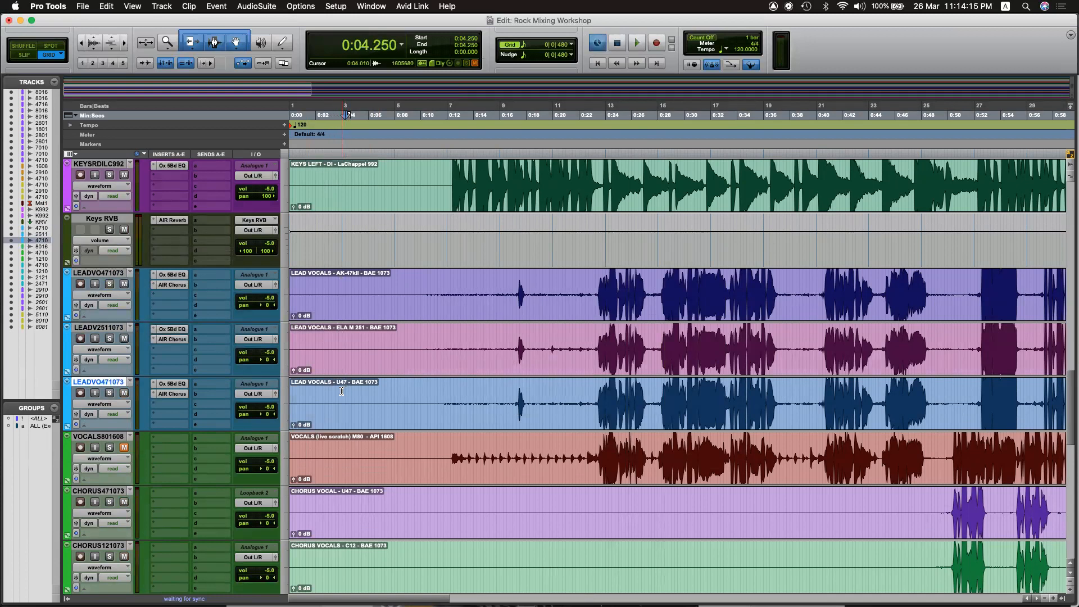
drag(336, 276, 362, 279)
double_click(376, 316)
click(377, 287)
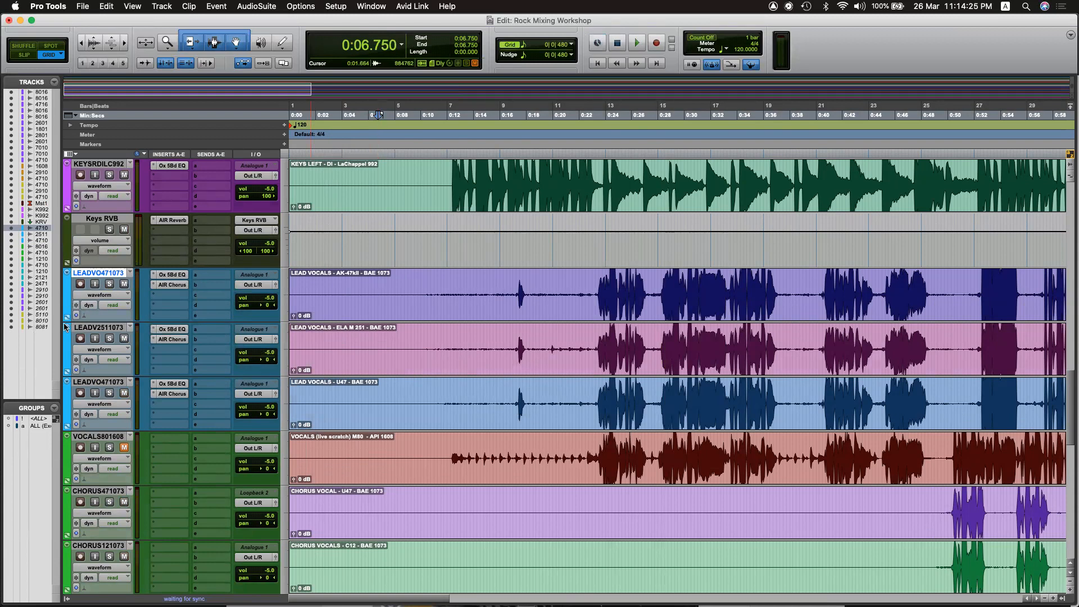
Switch to Chrome and search Google Images in a new tab for "telefunken ak47 mk2".
key(super+Tab)
key(super+Tab)
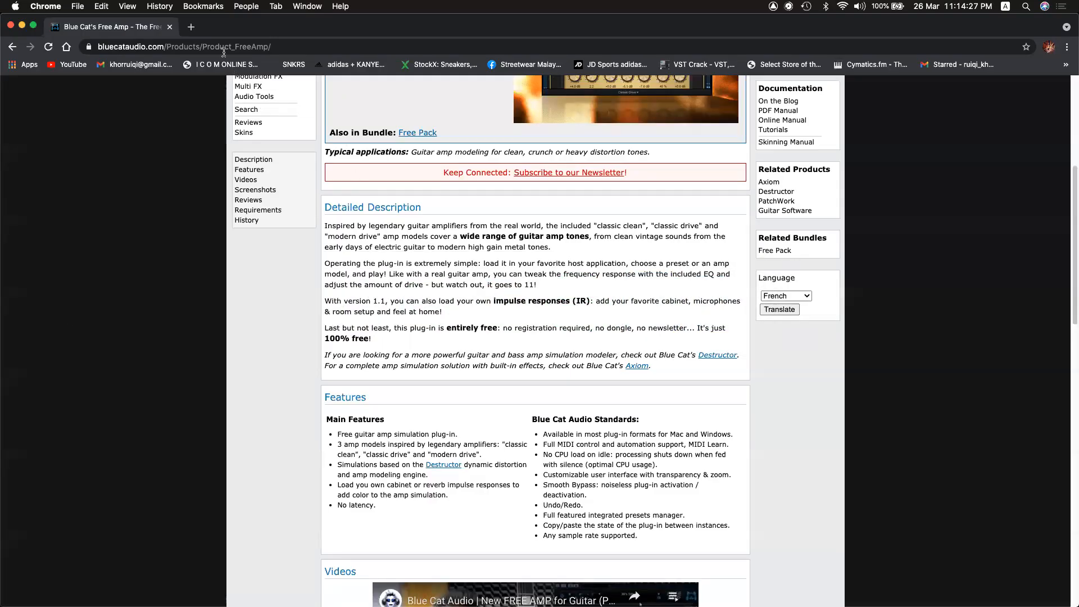
click(191, 27)
text(telef)
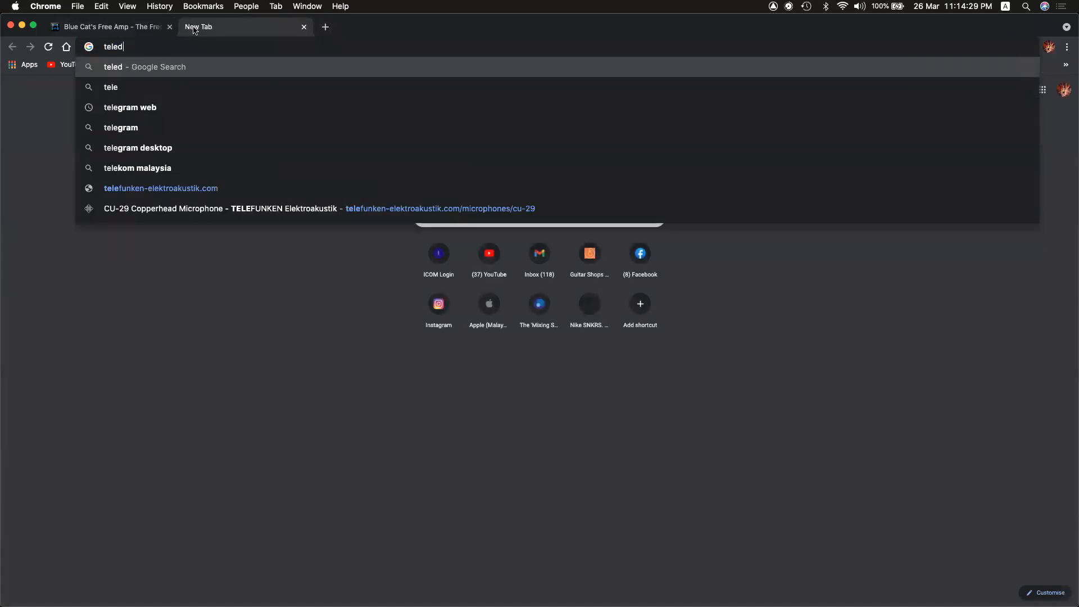
text(unken ak)
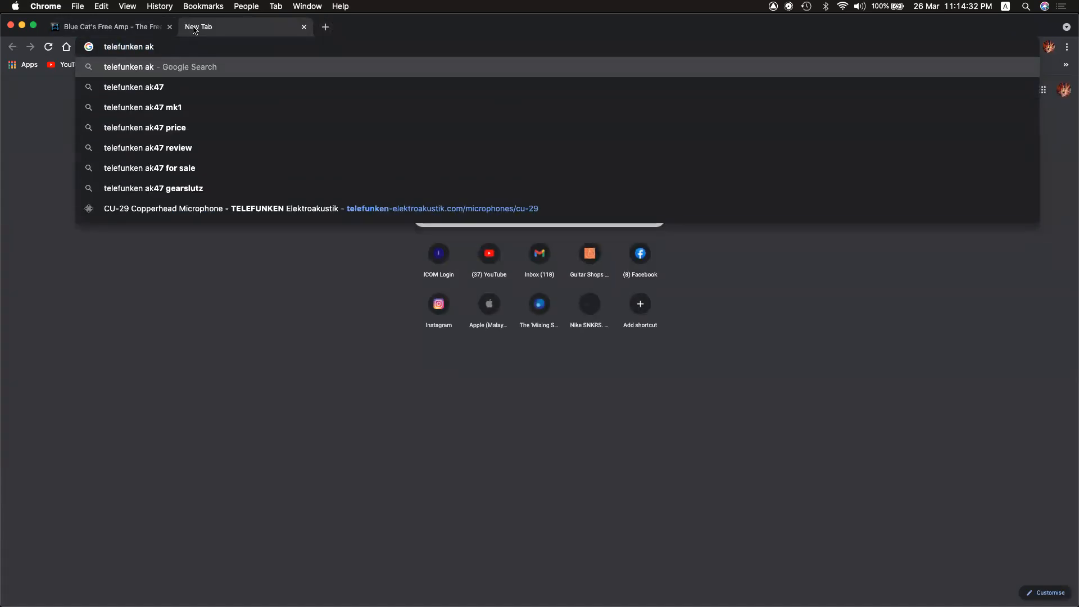
key(Down)
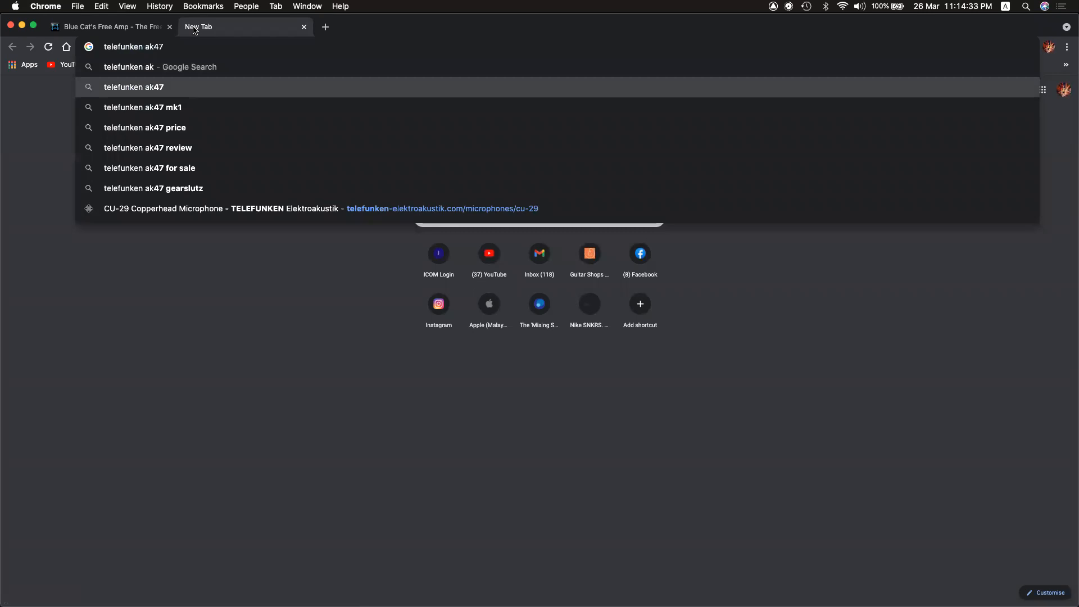
text(mk)
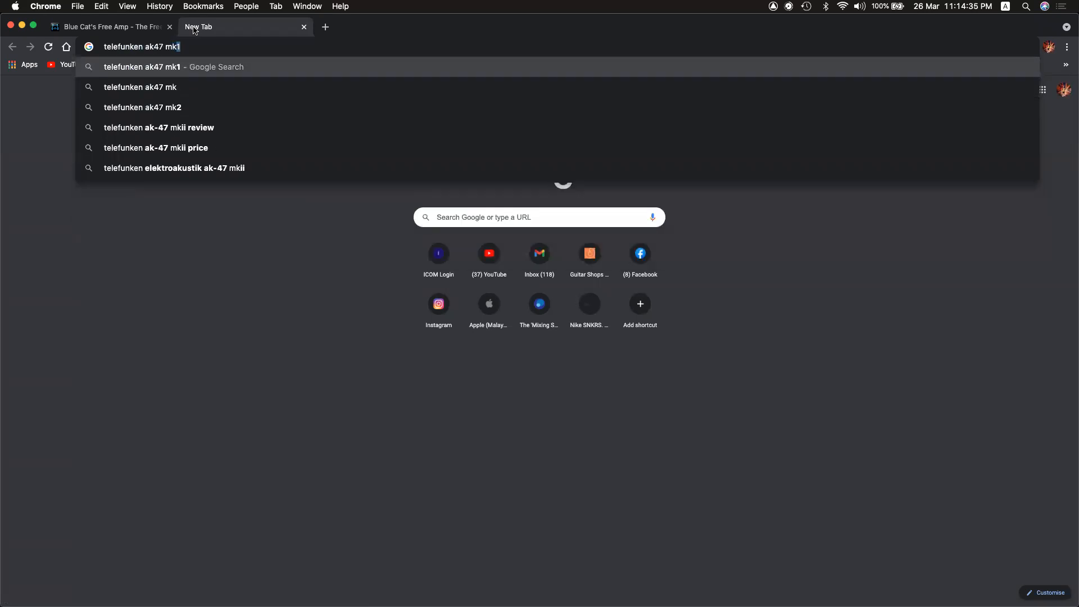
text(1)
key(BackSpace)
text(2)
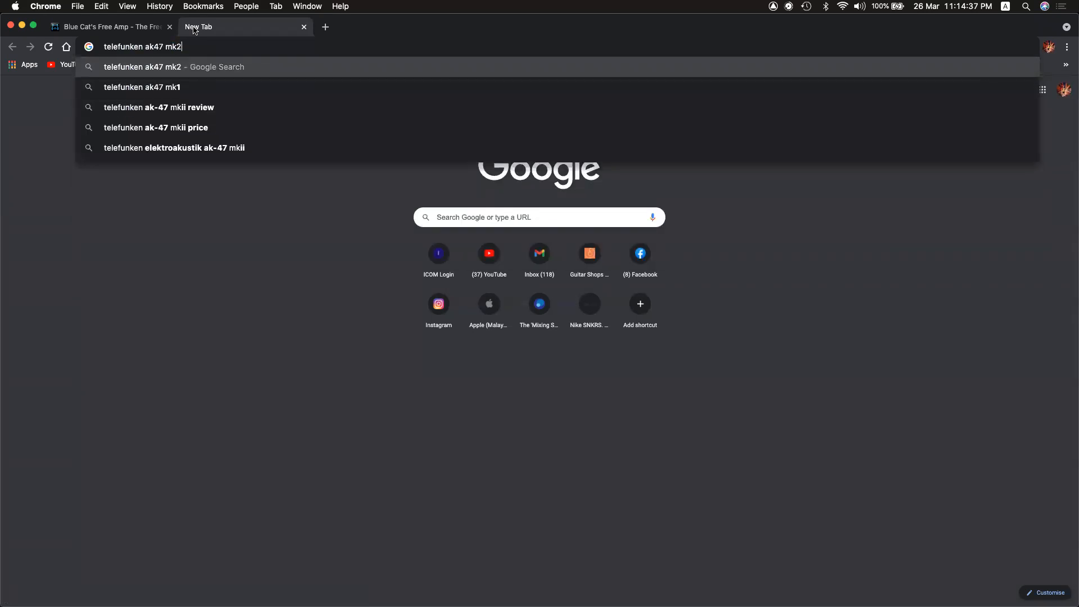
key(Return)
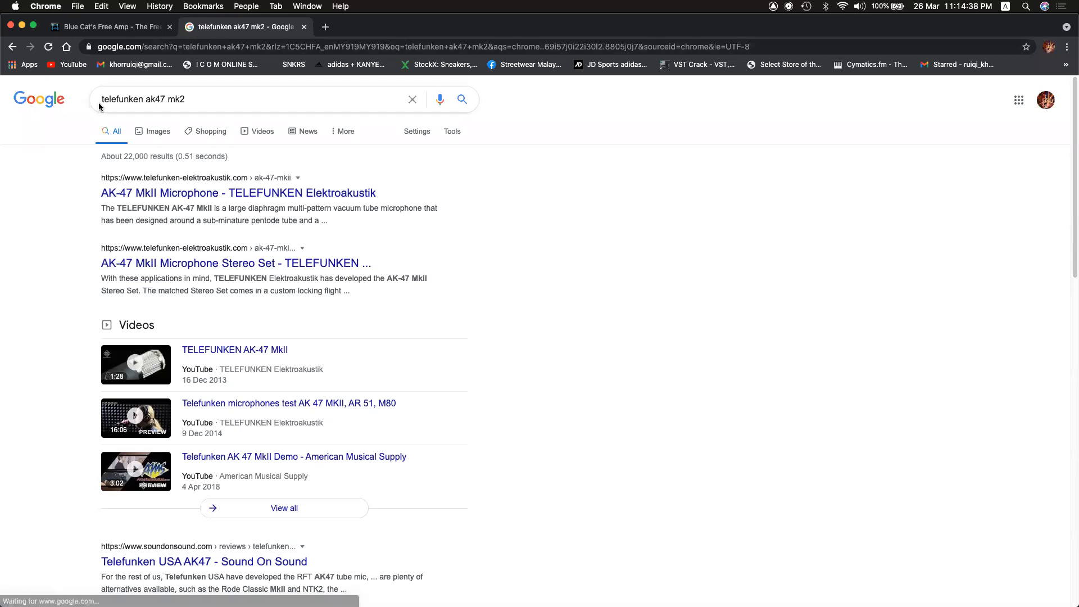
click(157, 135)
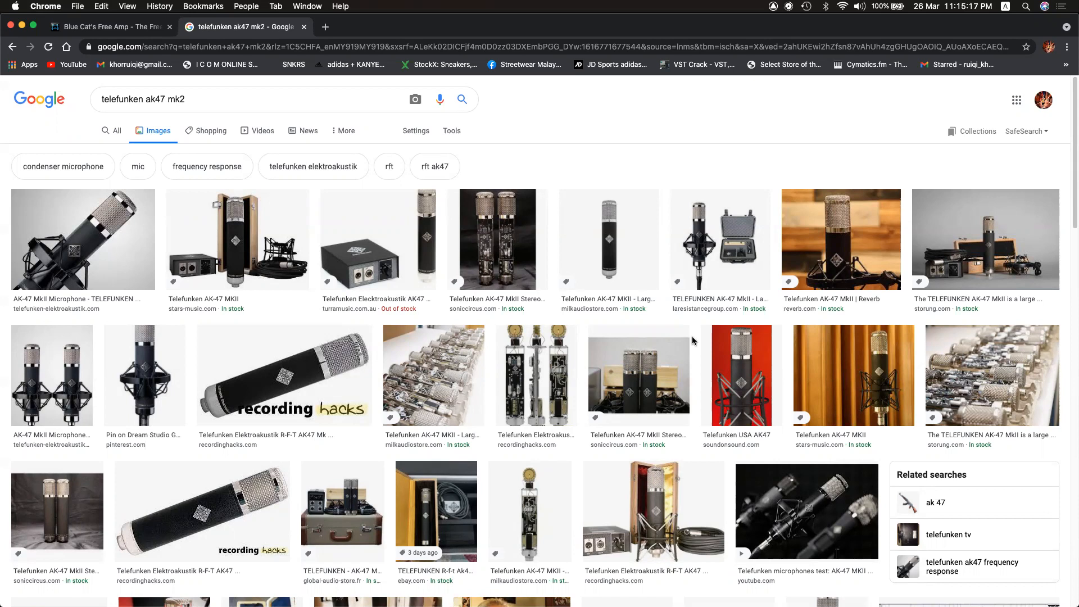
Return to Pro Tools and highlight the ELA M 251 vocal clip from 0:03.500 to 0:06.000.
key(super+Tab)
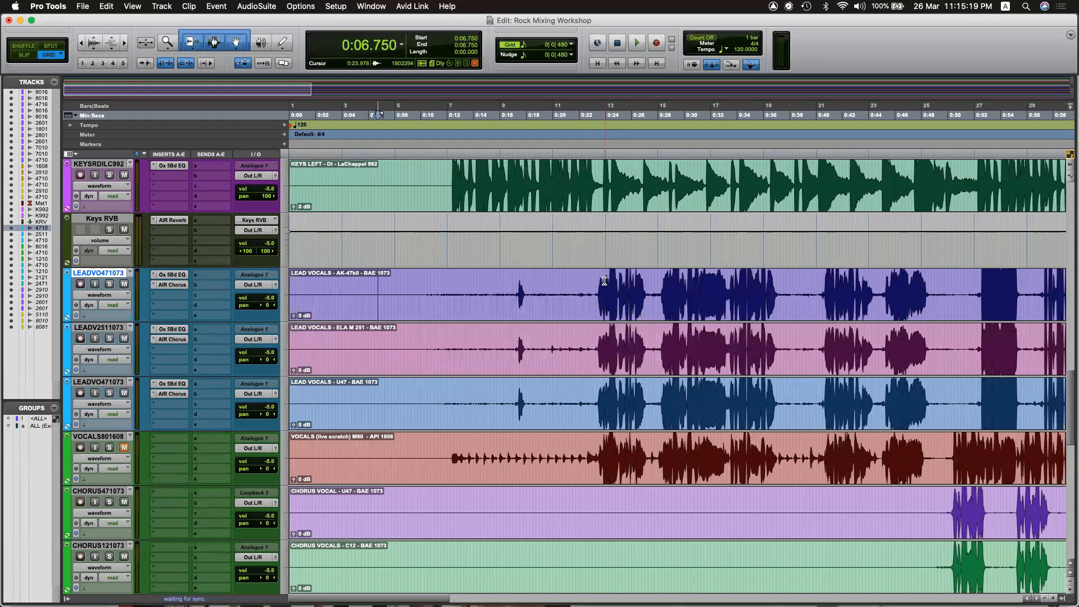
drag(600, 280, 681, 283)
drag(339, 298, 412, 306)
click(341, 353)
drag(336, 344, 368, 355)
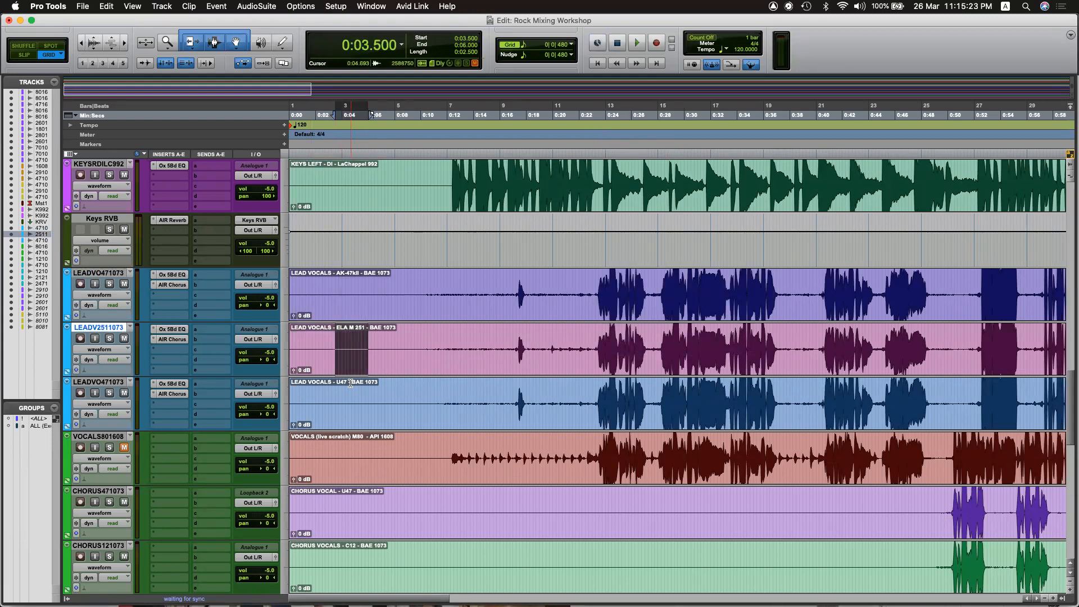
Switch to Chrome and search Google Images for "telefunken ela m251".
key(super+Tab)
triple_click(299, 92)
text(e)
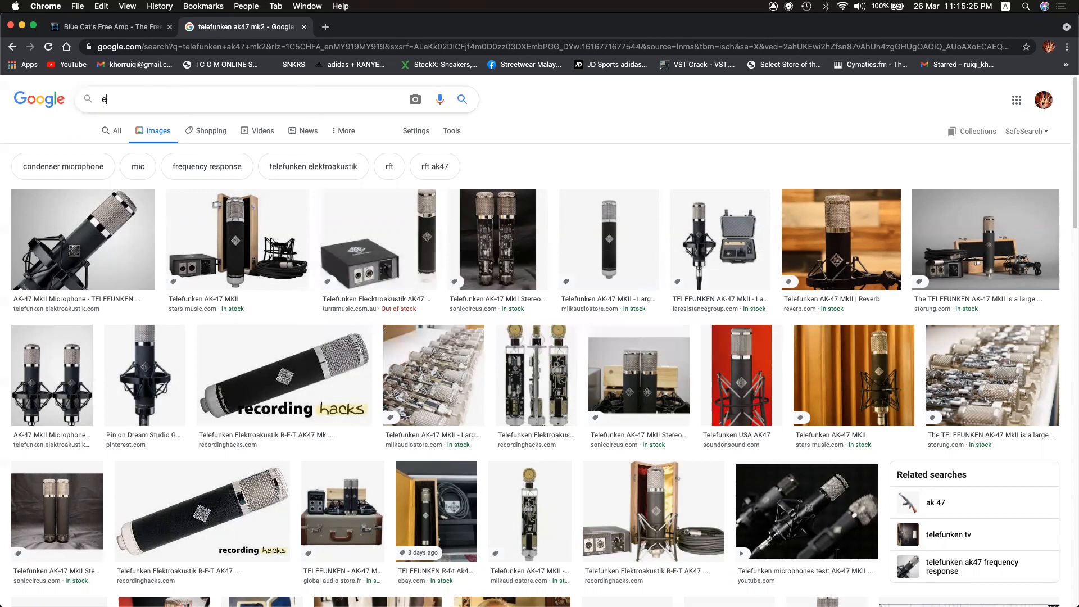
text(la m251`)
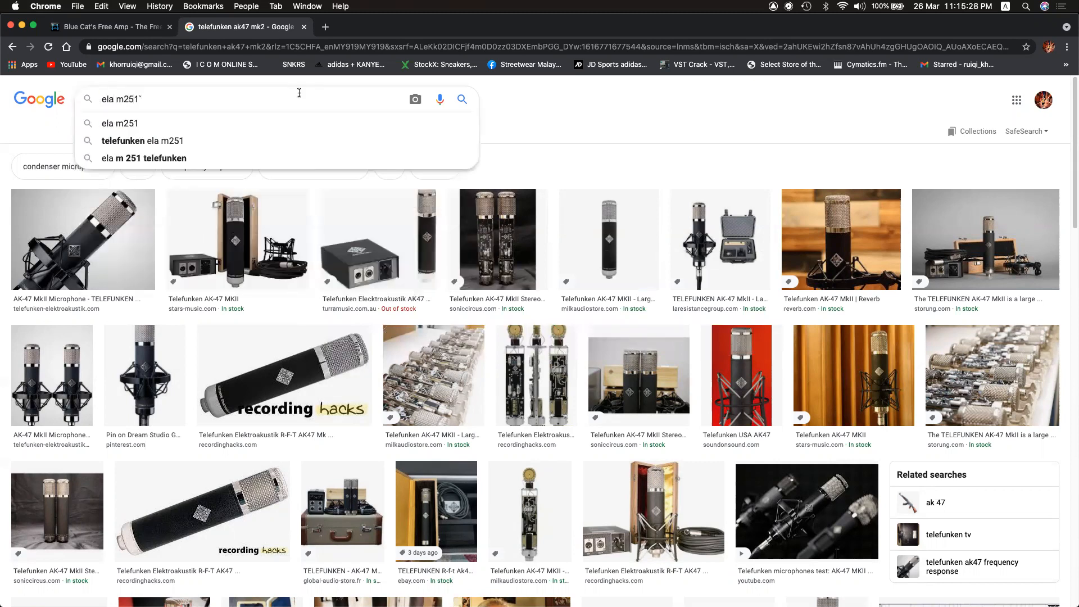
key(Down)
key(Down)
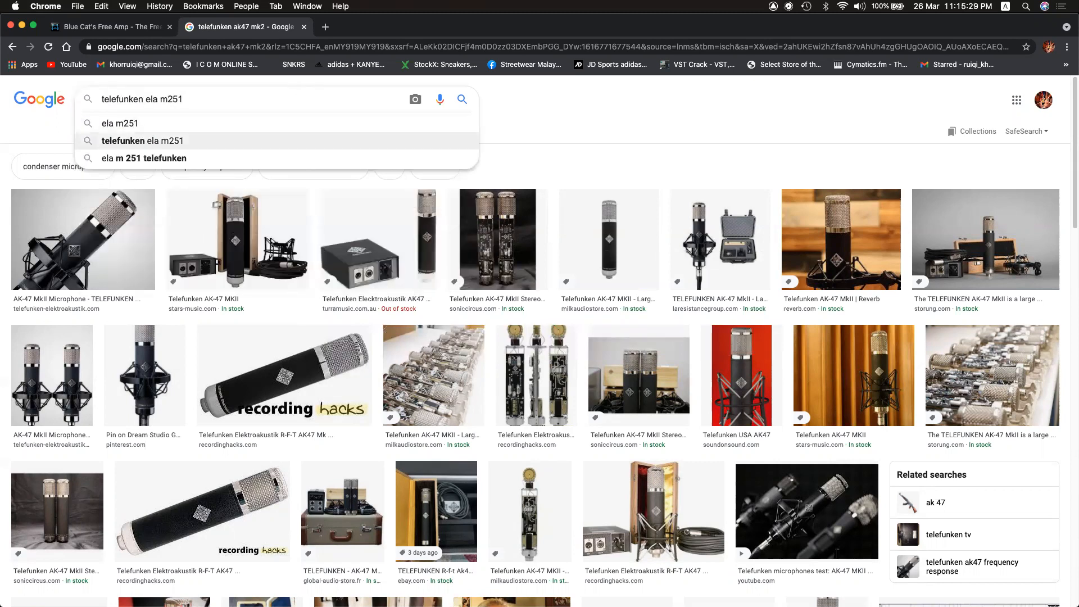
key(Return)
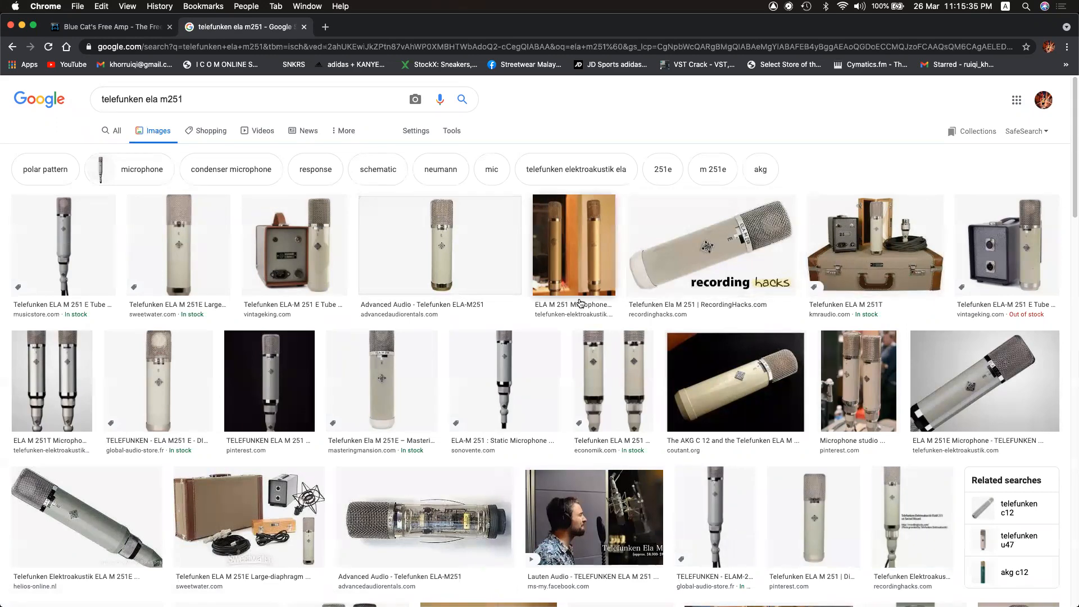
Return to Pro Tools and move the playback position to the session start.
key(super+Tab)
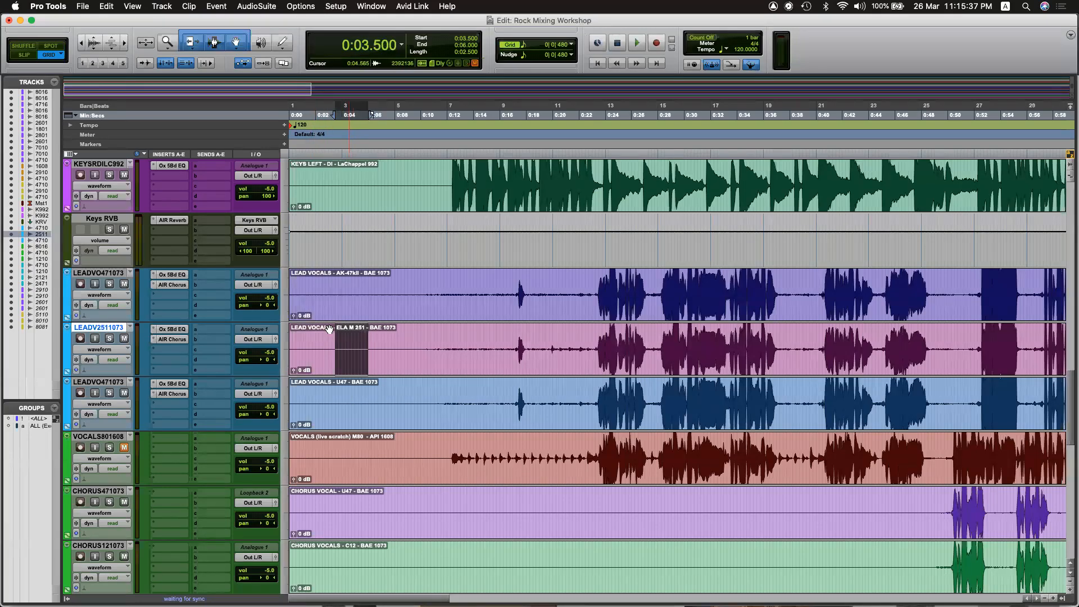
key(alt+Return)
key(Return)
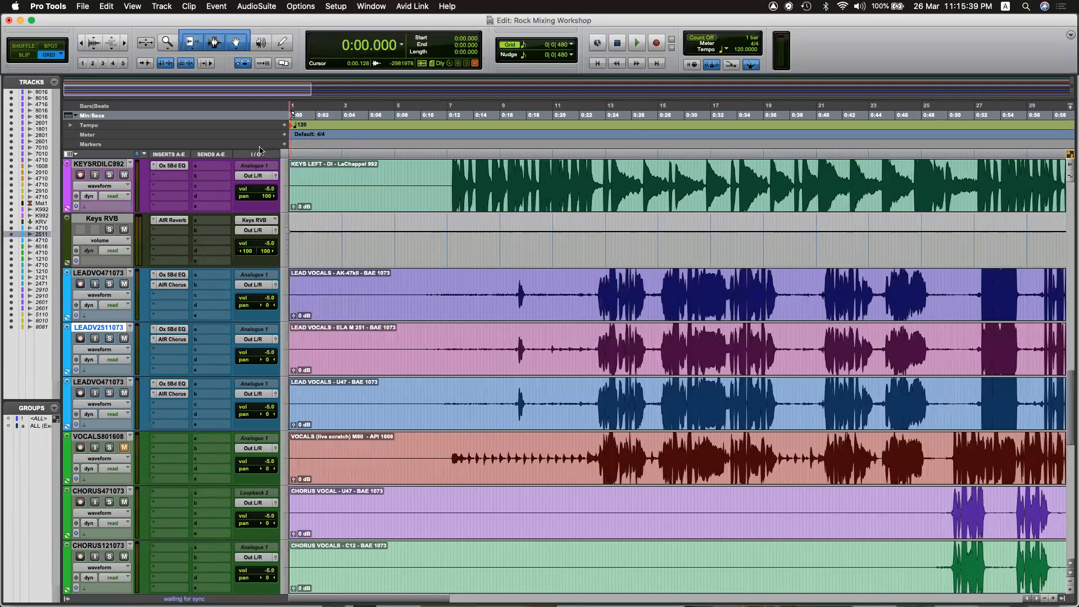
key(super+Tab)
click(210, 99)
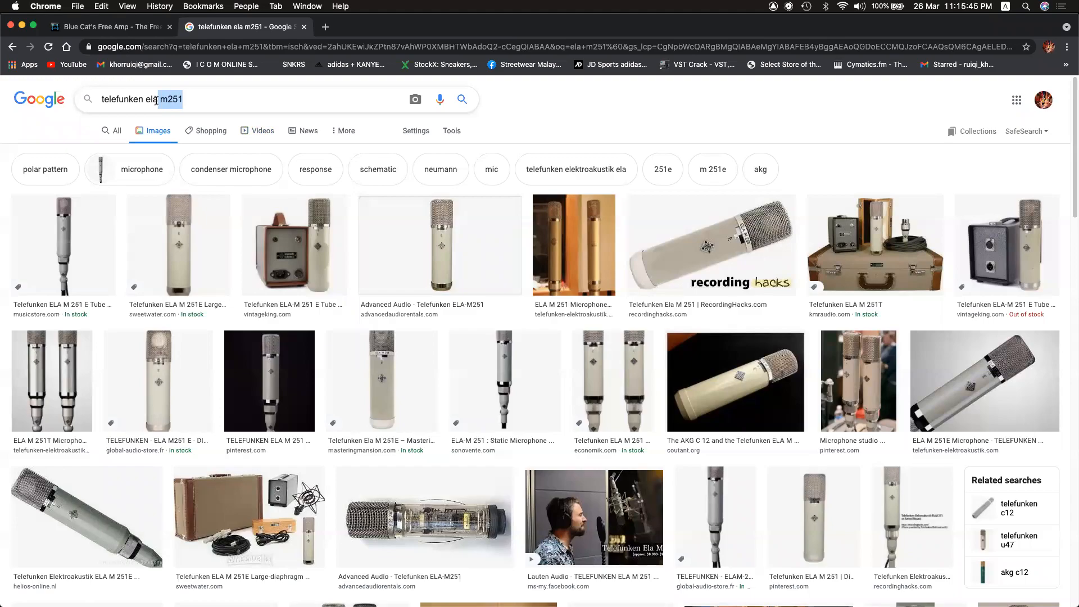
key(super+Tab)
Solo the ELA M 251 vocal, open its Oxford EQ 5 Band and play from the session start.
click(109, 338)
click(171, 329)
key(space)
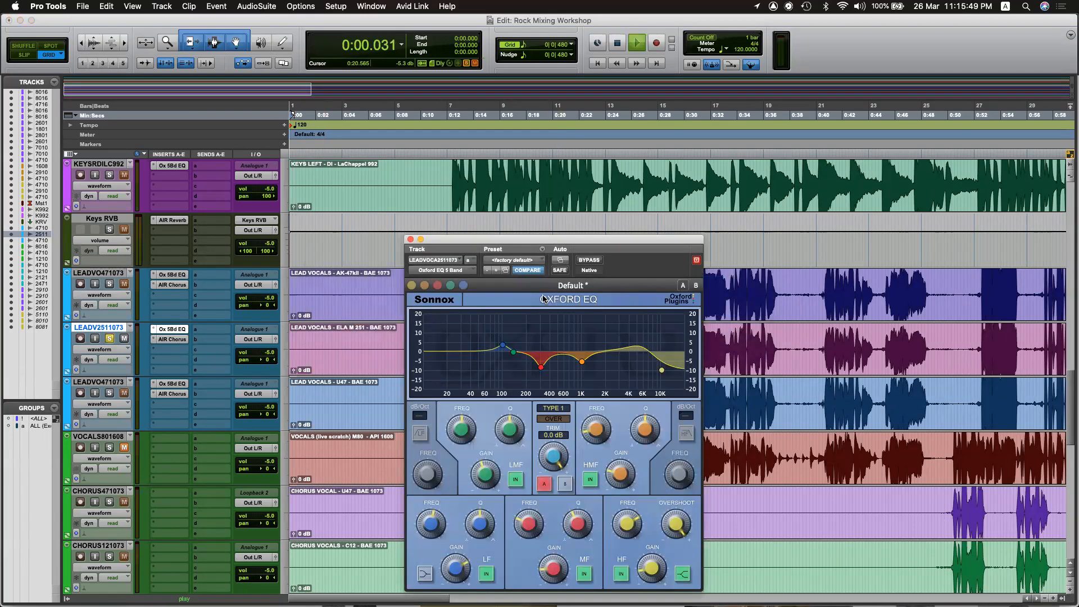
Stop playback, move the EQ window clear of the tracks and place the playback position at 0:22.750 on the ELA M 251 vocal.
key(space)
drag(543, 246, 550, 167)
click(591, 337)
Reset all bands of the ELA M 251 vocal's Oxford EQ to their default values while playing from 0:22.750.
alt+click(492, 488)
alt+click(473, 444)
alt+click(633, 350)
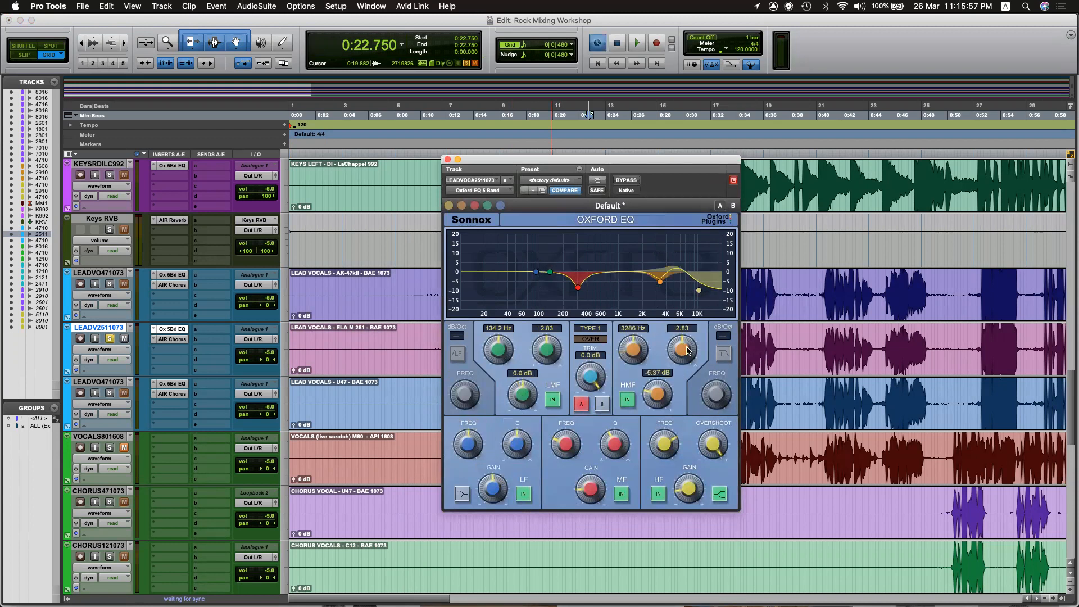
alt+click(657, 394)
alt+click(688, 489)
alt+click(663, 443)
alt+click(712, 444)
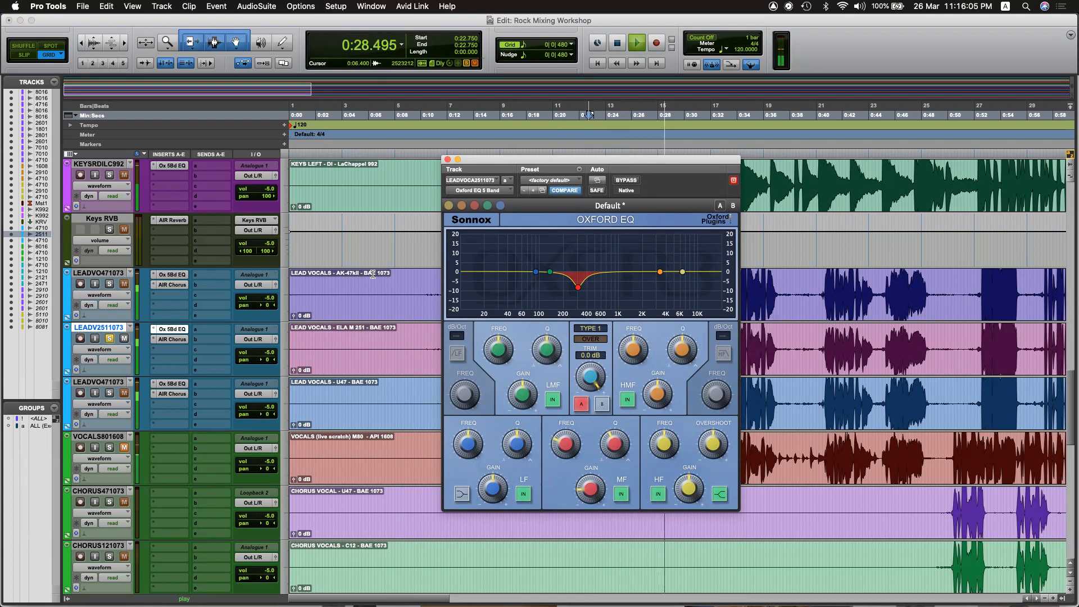
alt+click(592, 489)
alt+click(614, 445)
alt+click(572, 445)
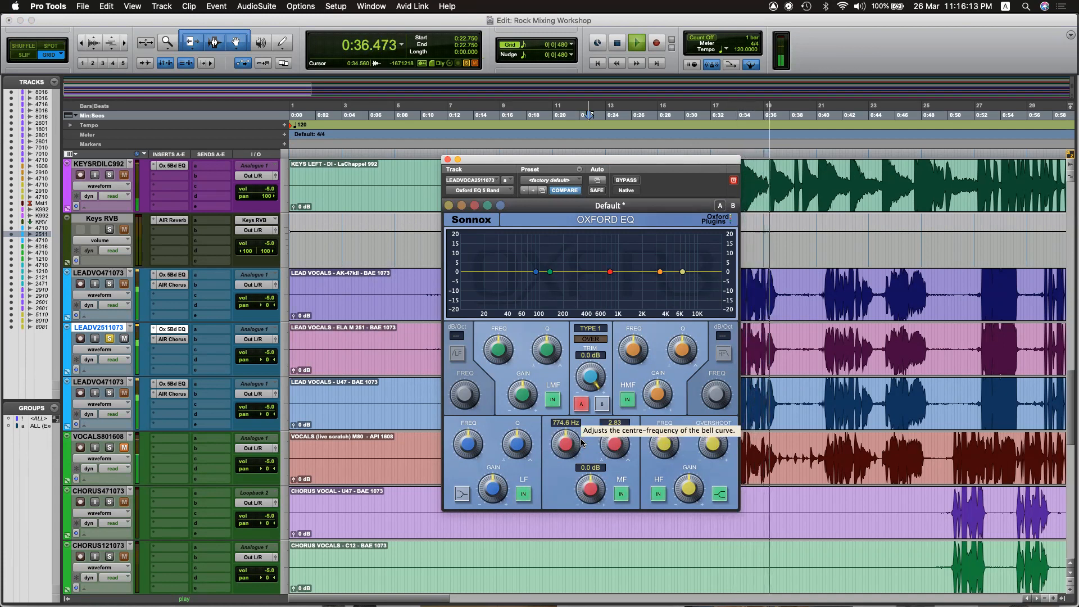
key(space)
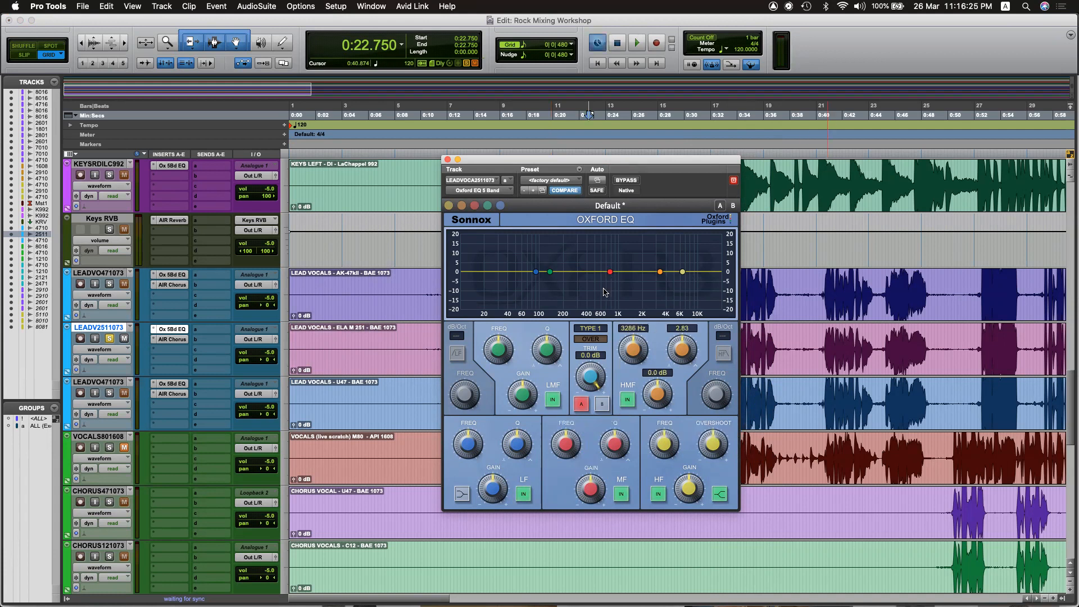
Cut the vocal EQ's MF band by 8.01 dB at 800 Hz with a Q of 4.37 while listening.
text(800)
key(Return)
drag(594, 492, 594, 518)
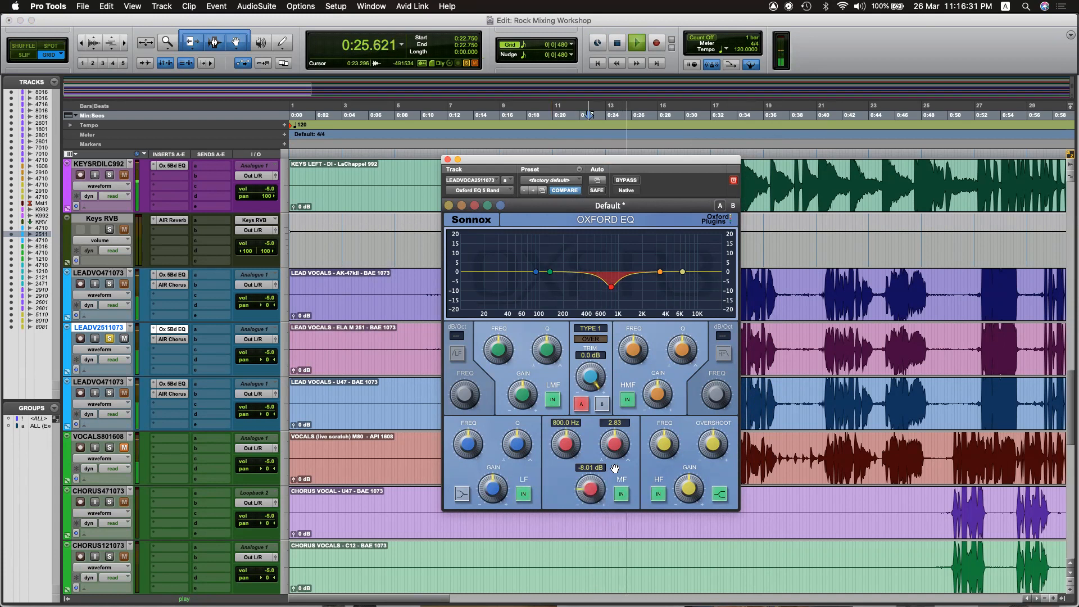
drag(616, 445, 615, 459)
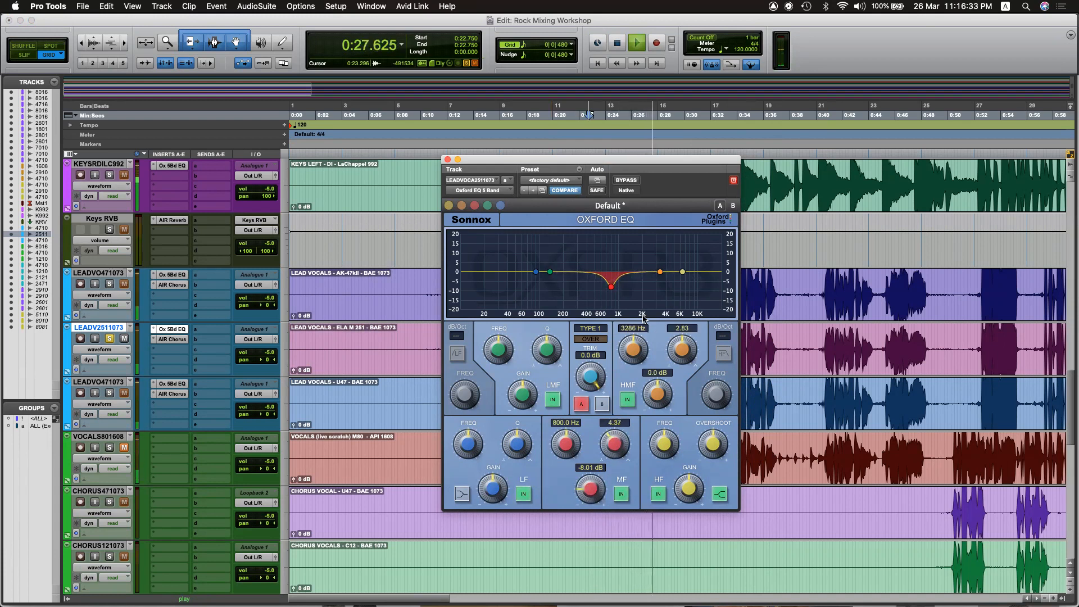
key(space)
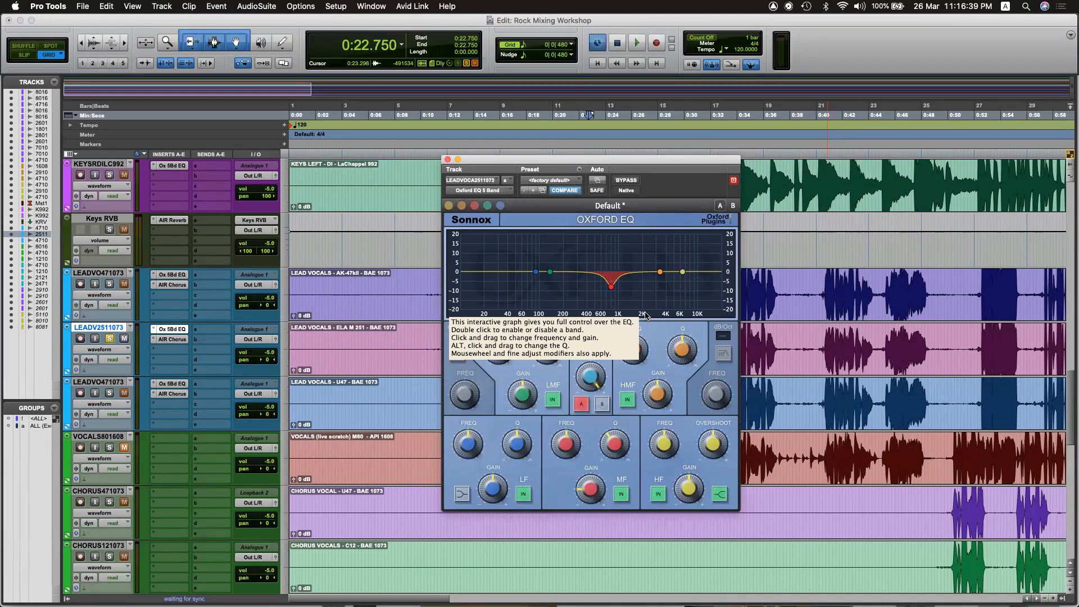
Play the ELA M 251 vocal from 0:22.750, toggling the MF band off and on to compare the sound.
click(624, 492)
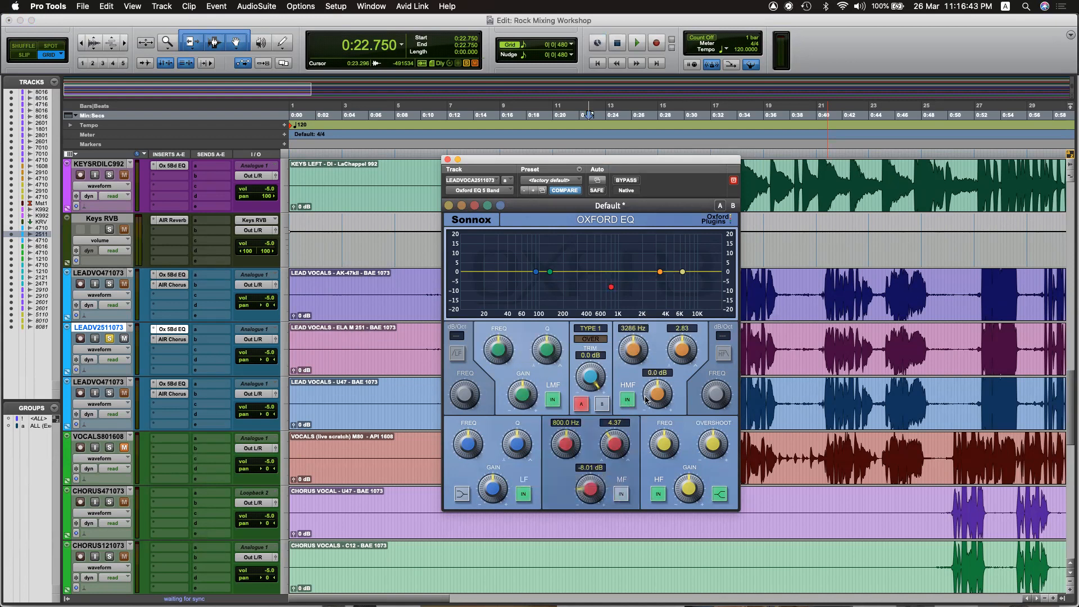
key(space)
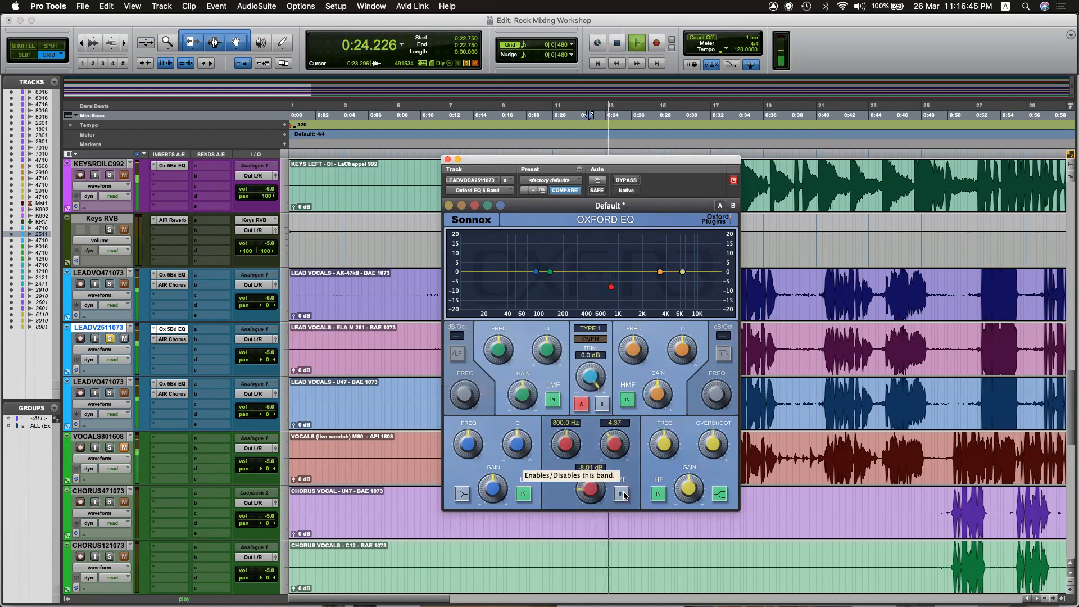
click(622, 493)
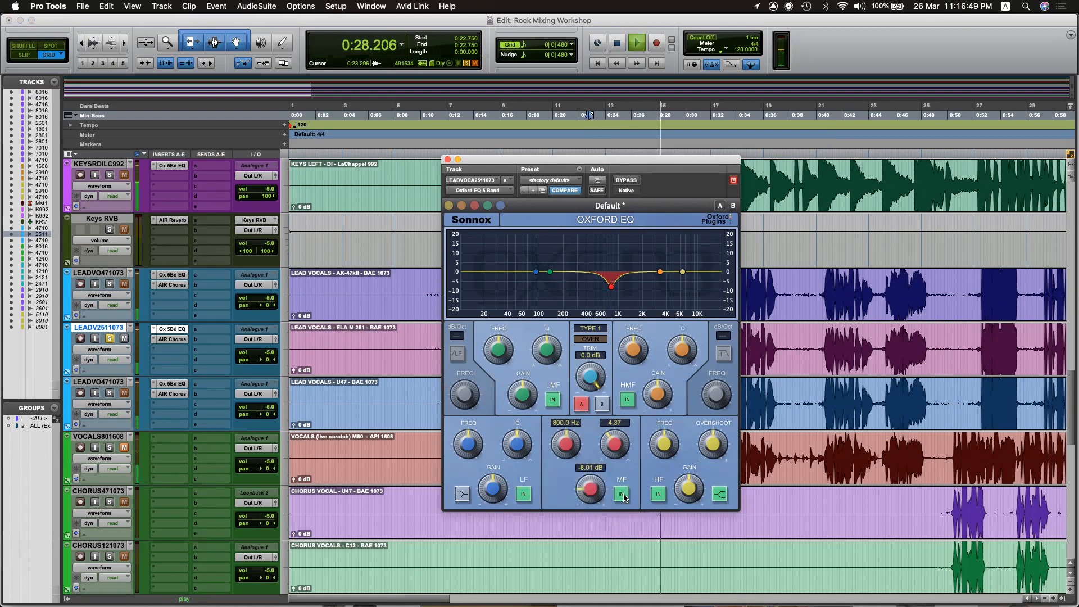
click(623, 494)
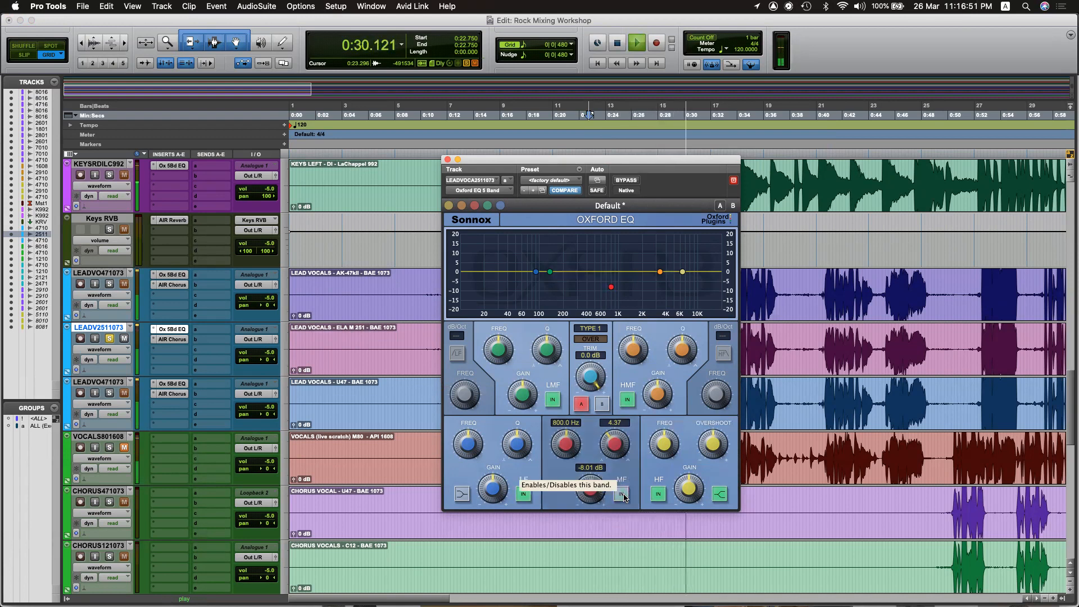
click(622, 494)
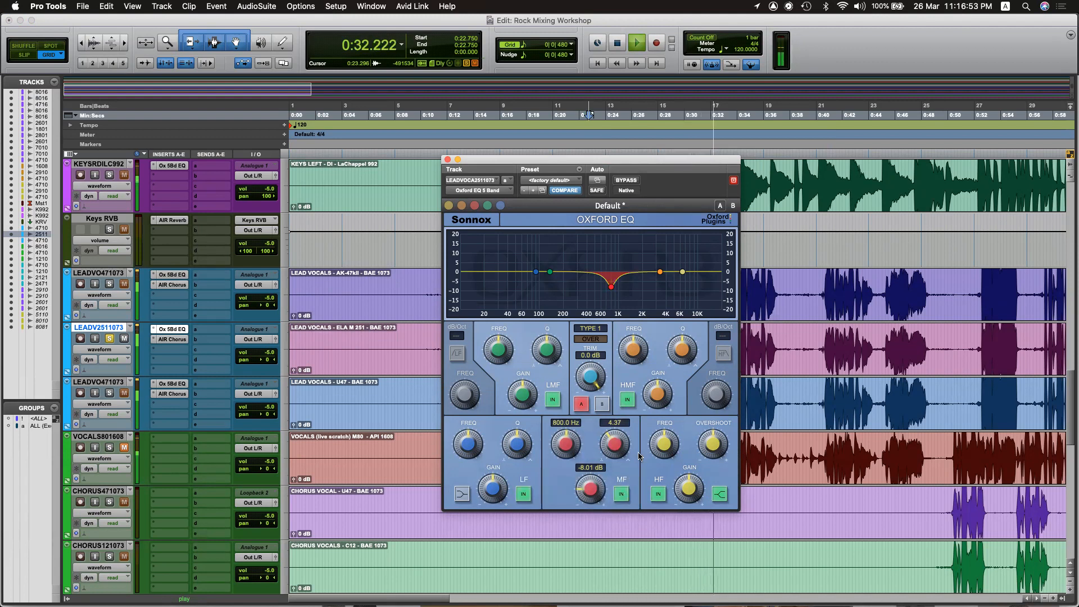
key(space)
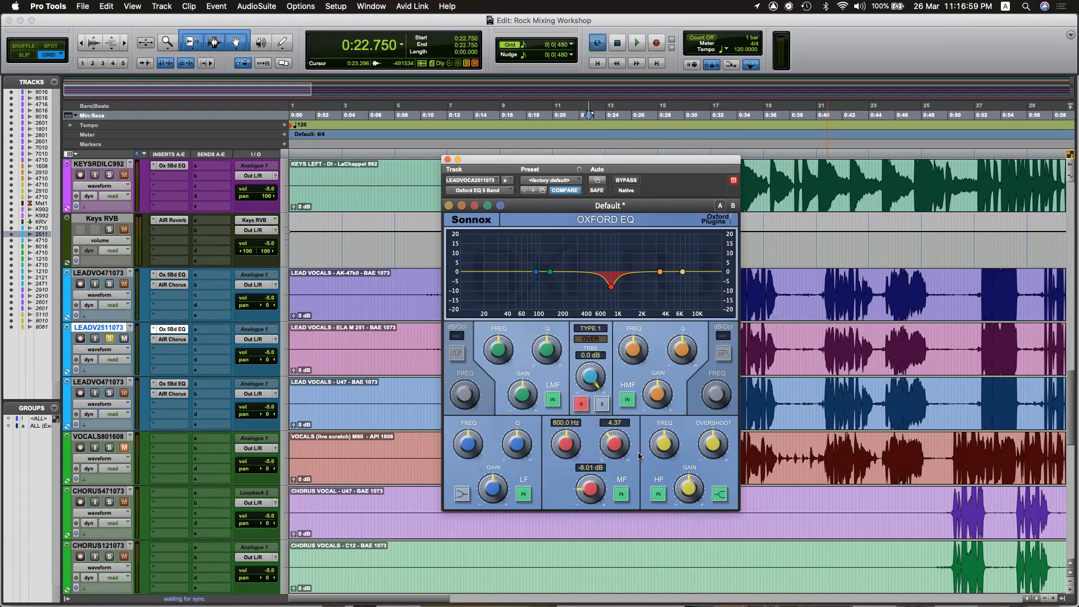
key(super+Tab)
key(super+Tab)
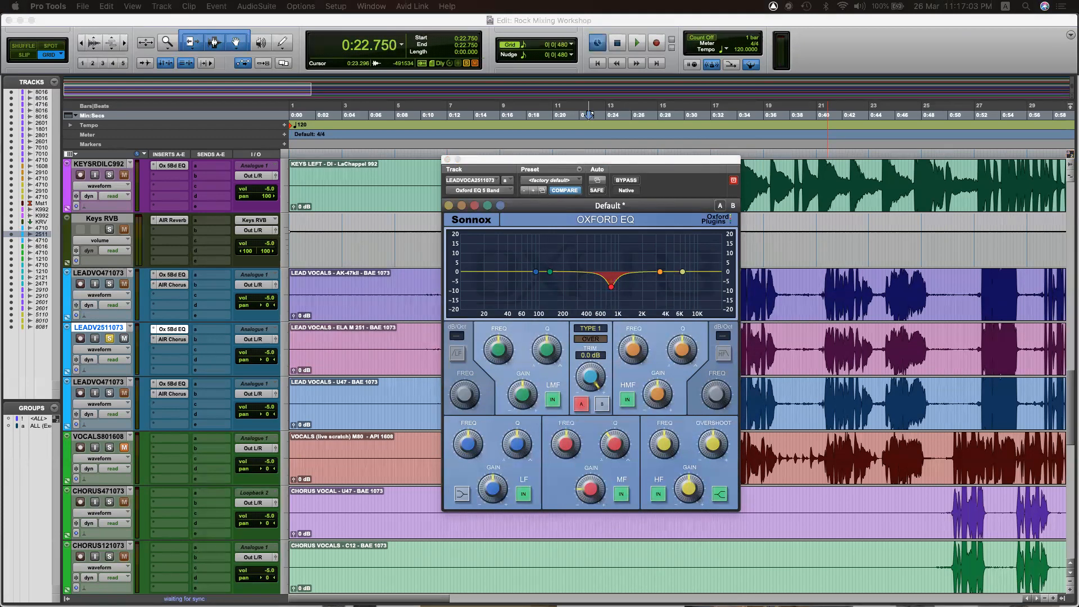
click(395, 331)
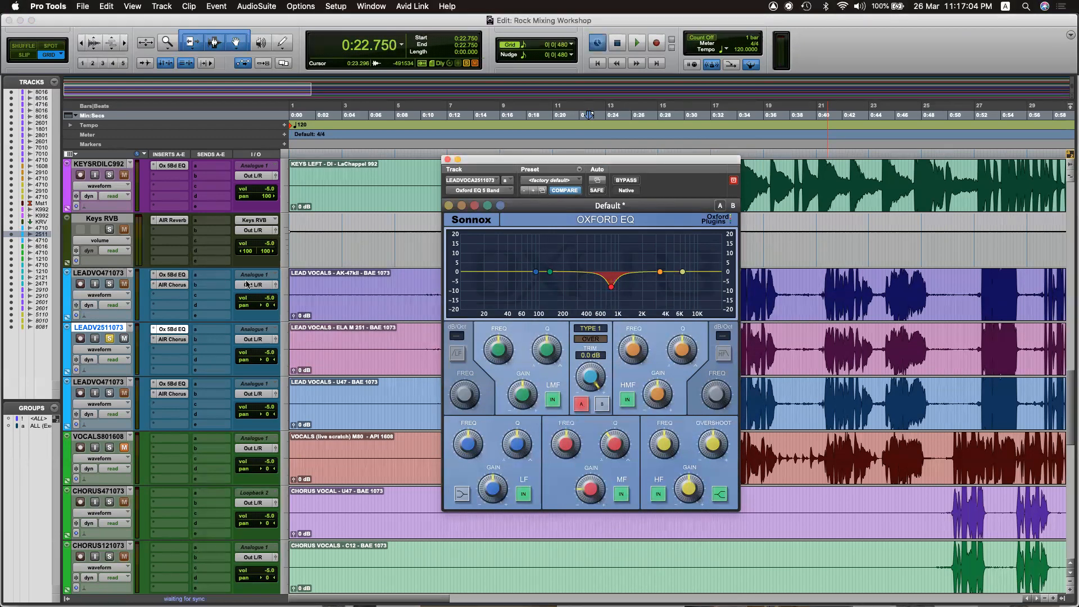
Audition the vocal again with the 800 Hz MF cut disabled, re-enable the band during playback and stop.
click(621, 494)
key(space)
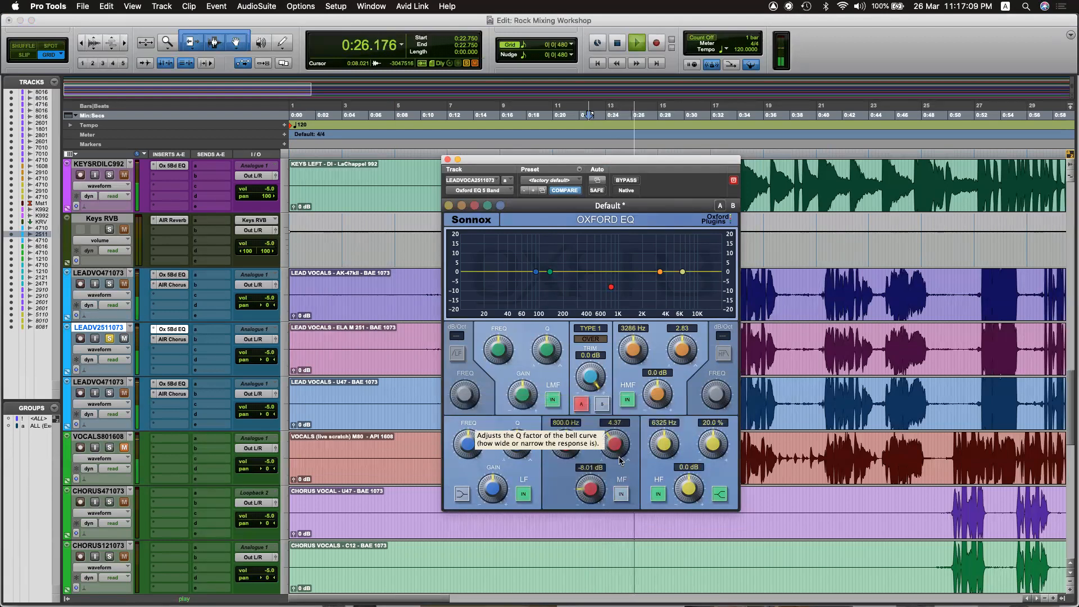
click(621, 493)
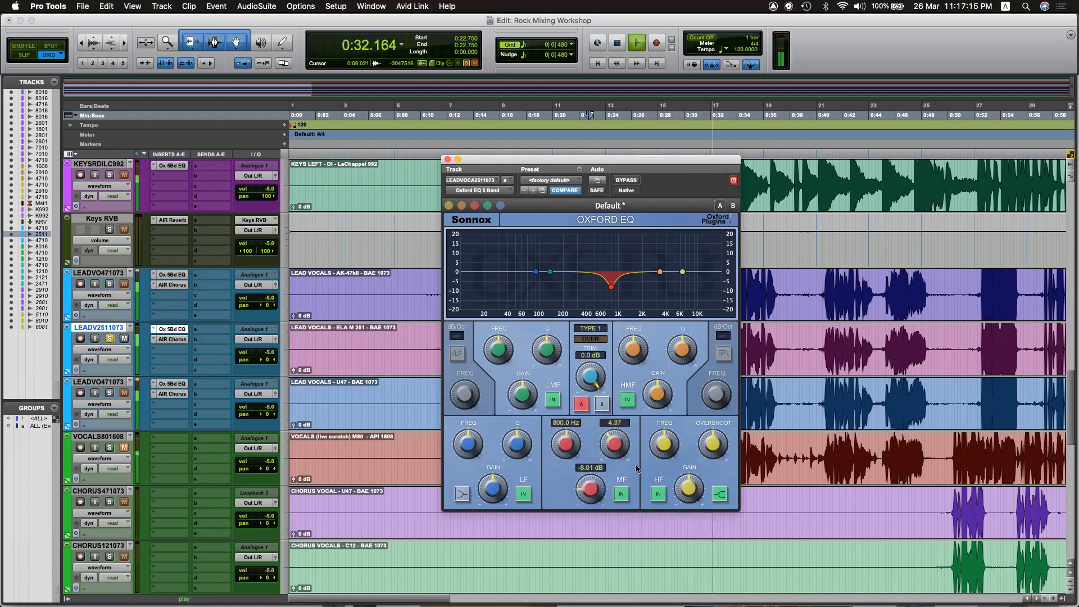
key(space)
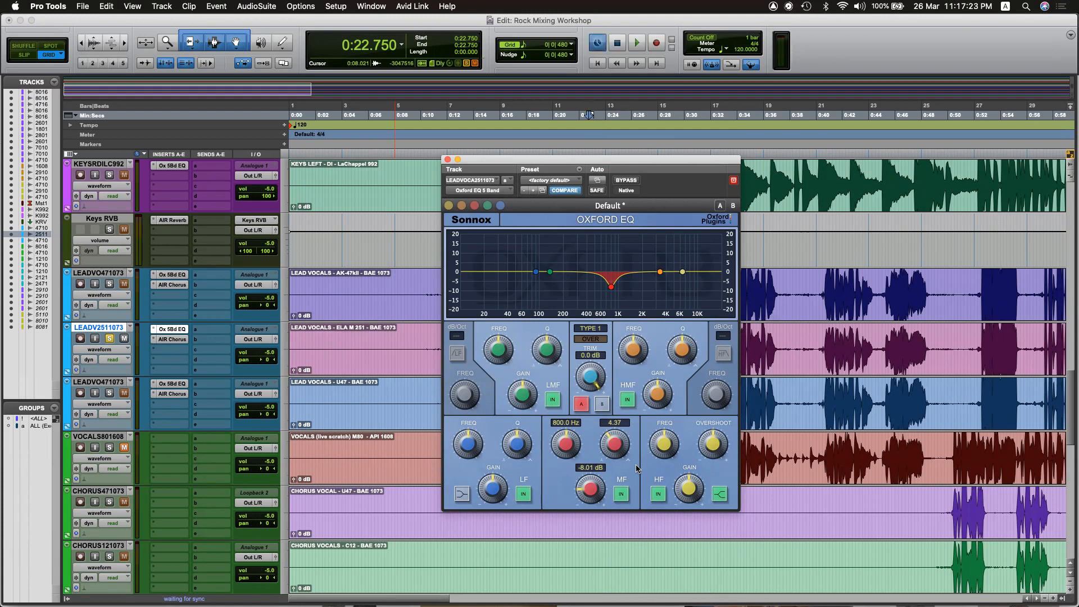
Reduce the MF cut at 800 Hz to a gain of -5.03 dB, comparing it with the band bypassed during playback.
drag(596, 489, 599, 489)
click(621, 493)
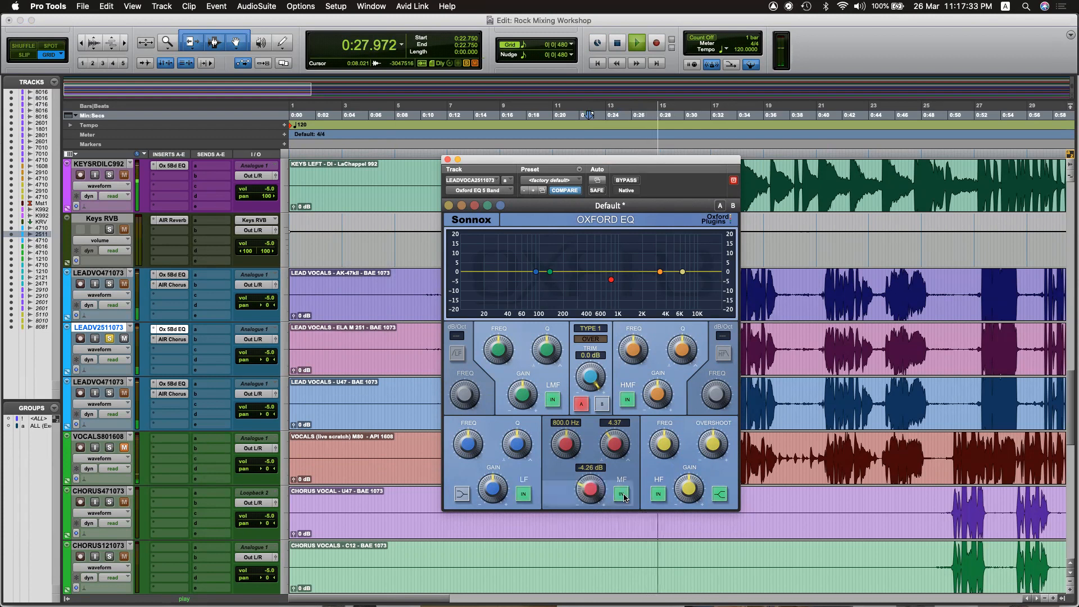
click(622, 495)
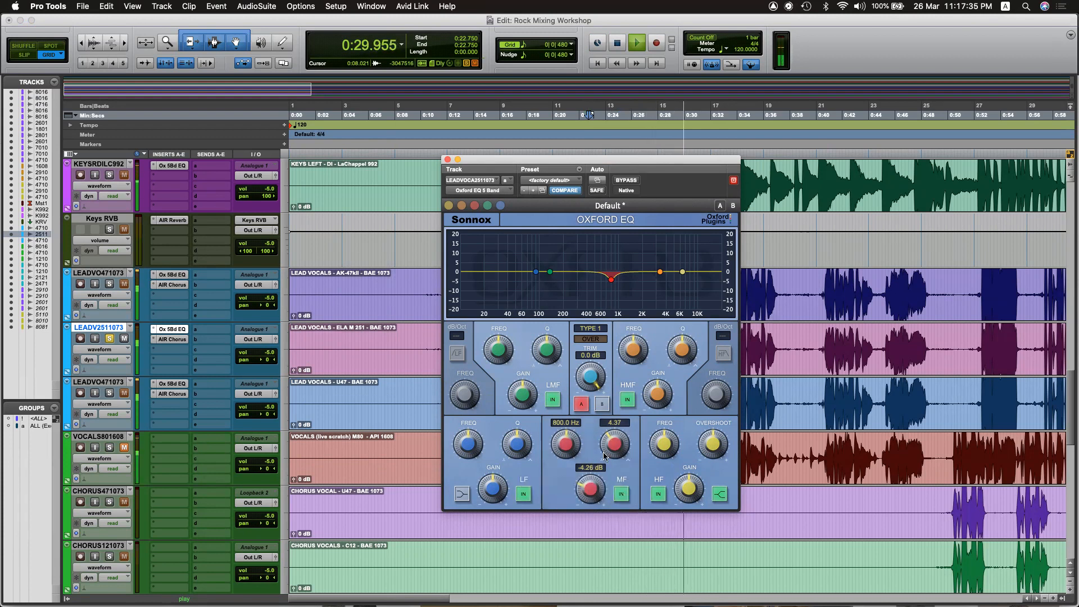
drag(597, 495, 601, 507)
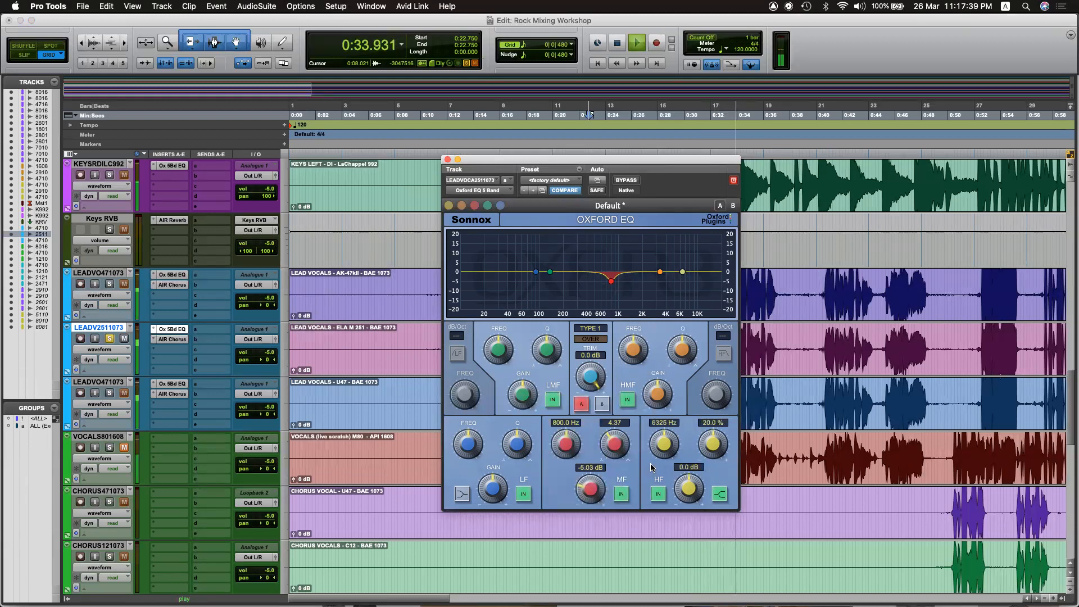
key(space)
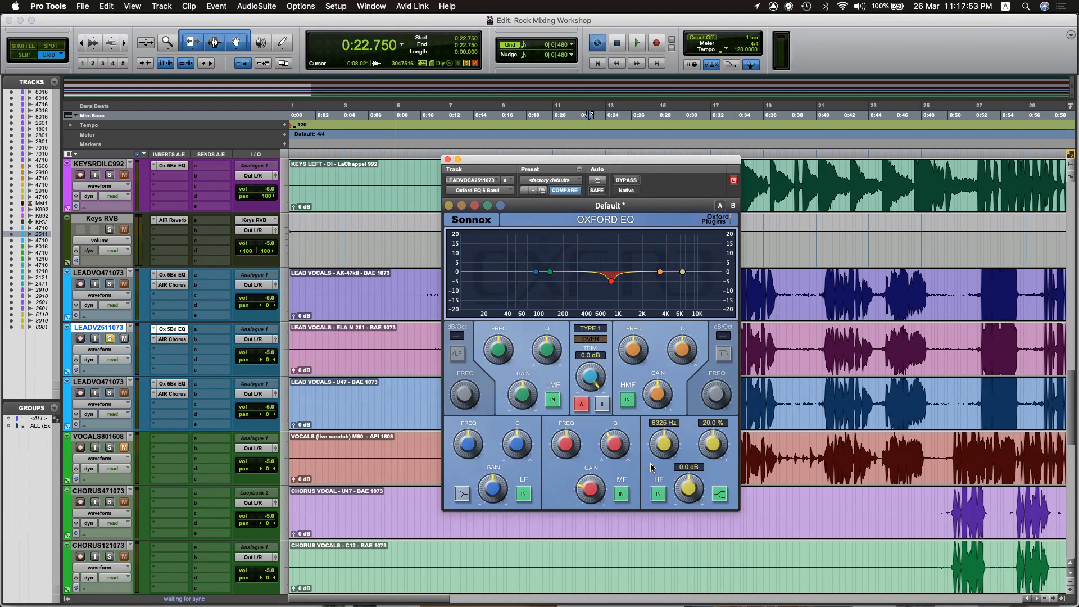
Highlight short sections between 0:03.500 and 0:09.000 of the ELA M 251 vocal clip and select the whole clip.
drag(358, 334, 410, 336)
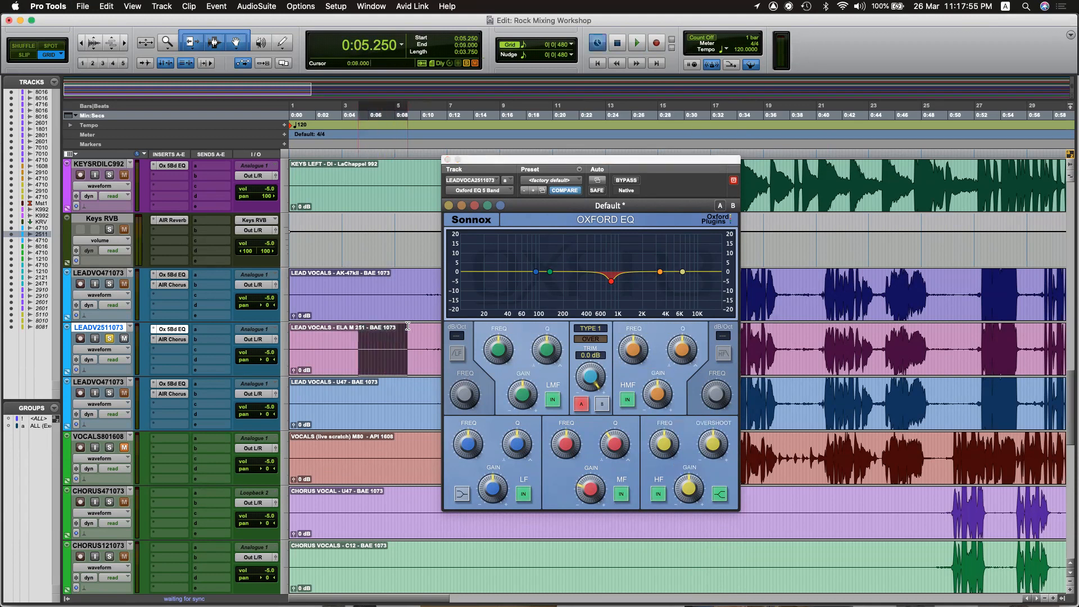
drag(338, 337, 368, 337)
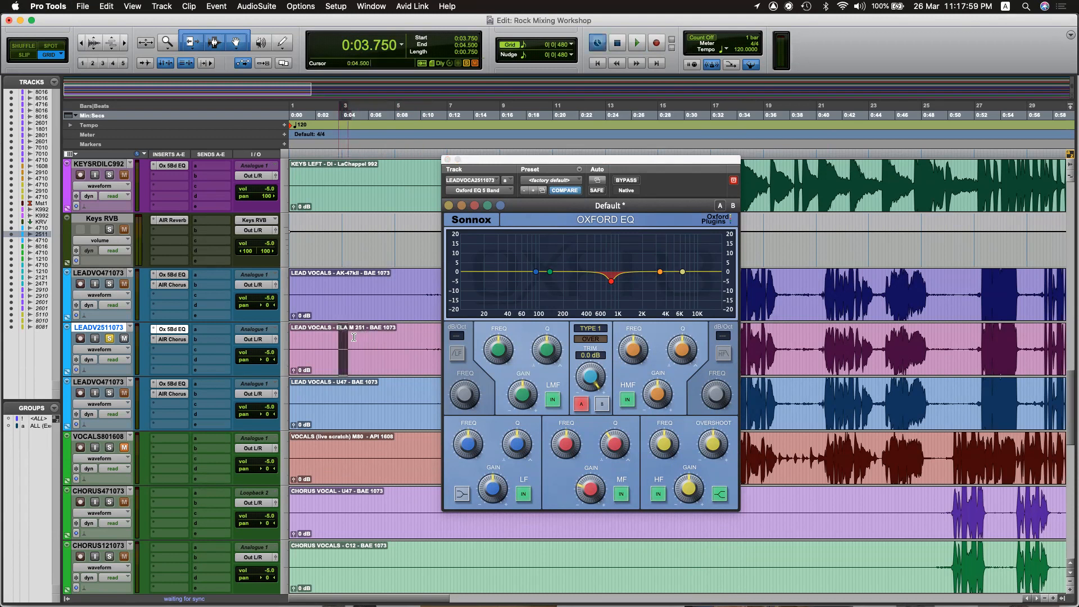
drag(332, 340, 363, 338)
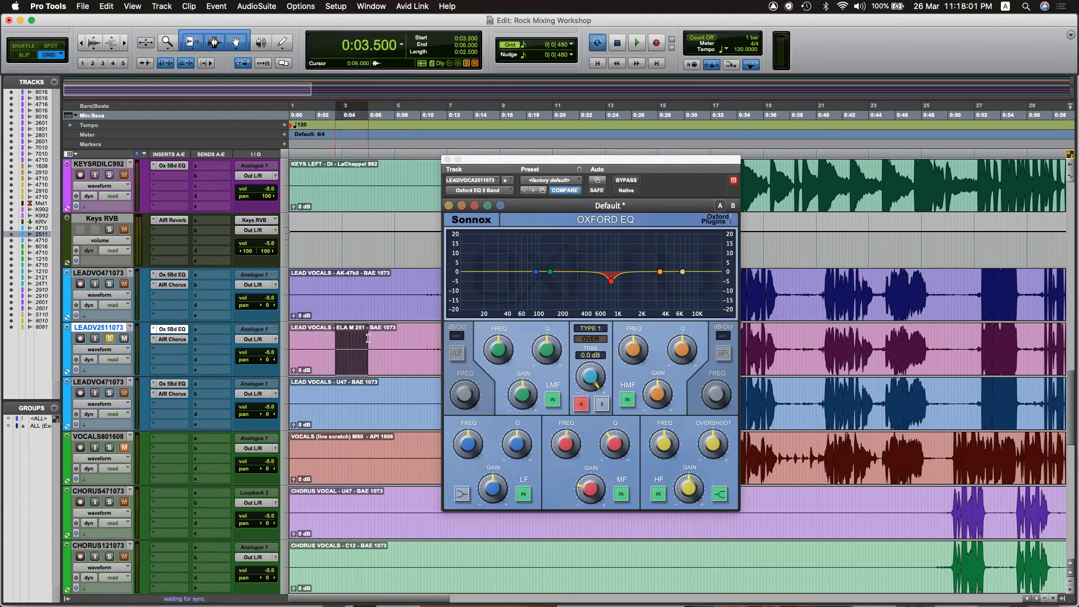
double_click(397, 357)
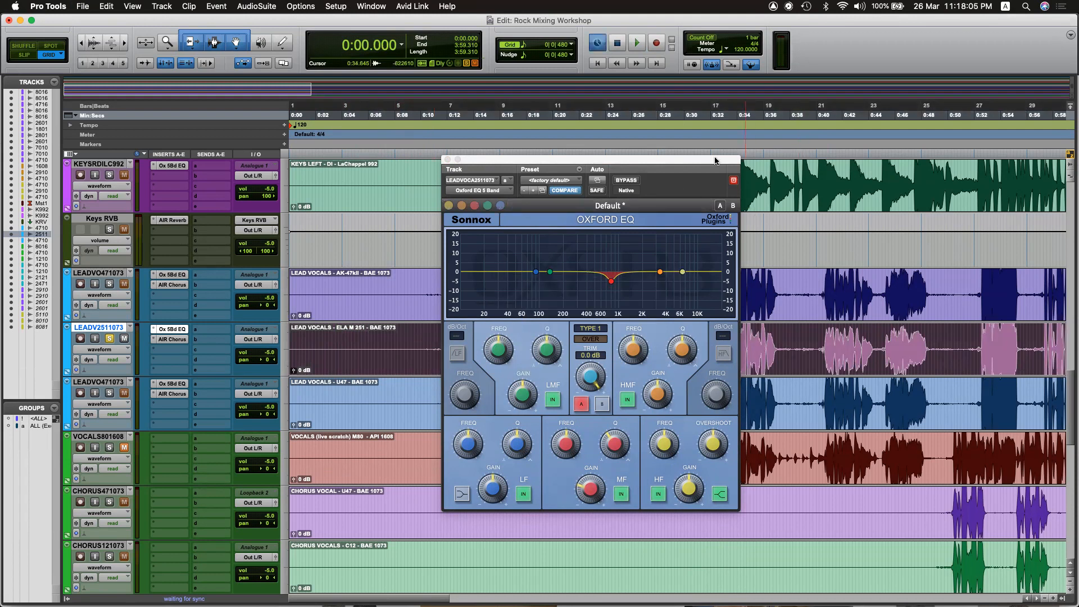
Switch to Chrome and search Google Images for "telefunken ela m251 frequency response".
key(super+Tab)
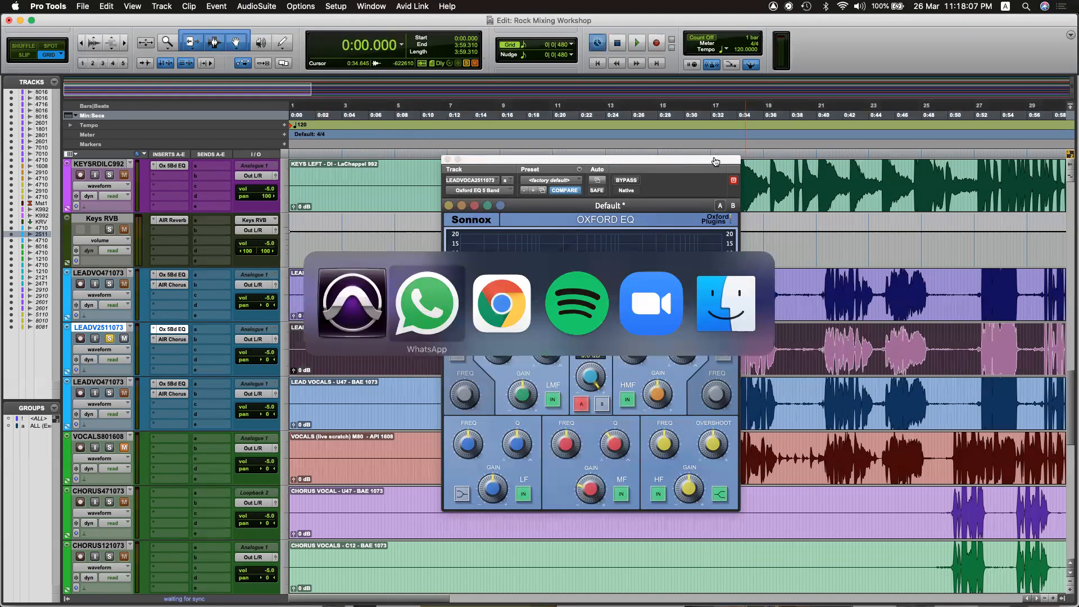
key(super+Tab)
click(302, 98)
text(frequency res)
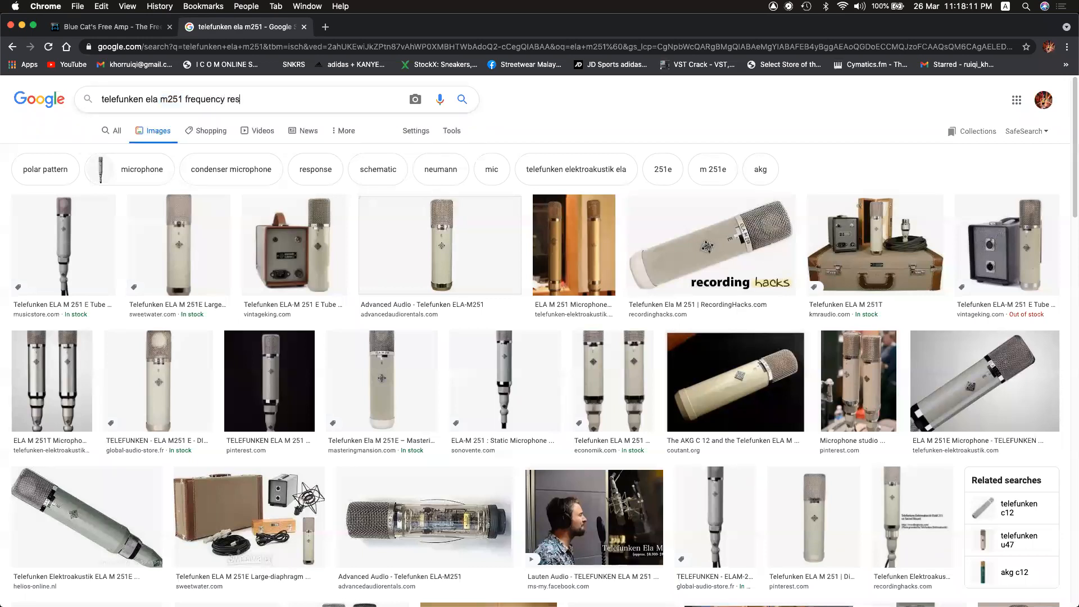
text(ponse)
key(Return)
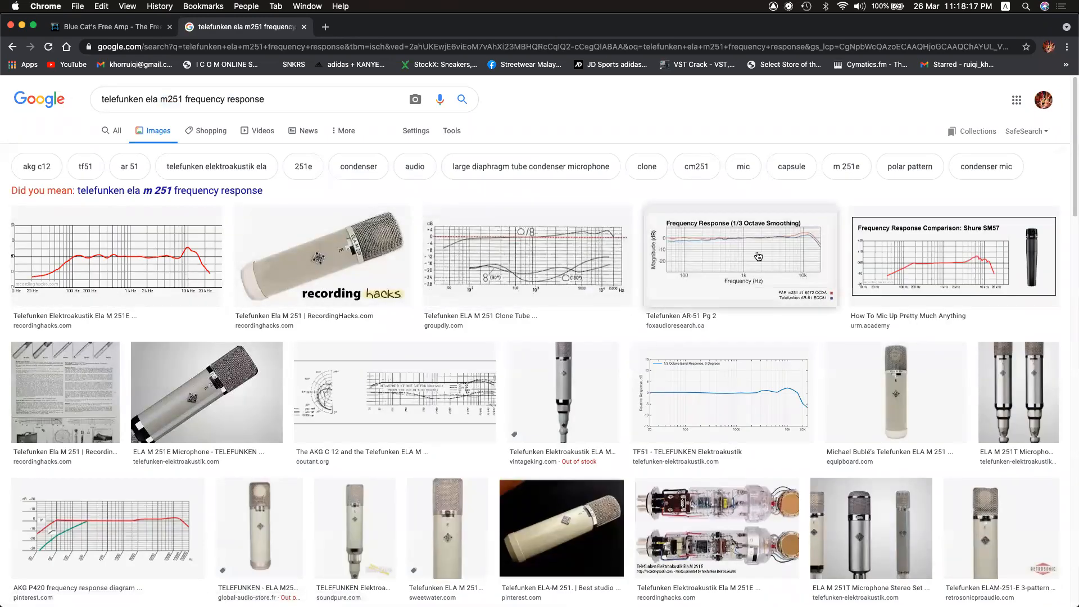
Use the suggested spelling "telefunken ela m 251 frequency response" and show its image results.
click(115, 132)
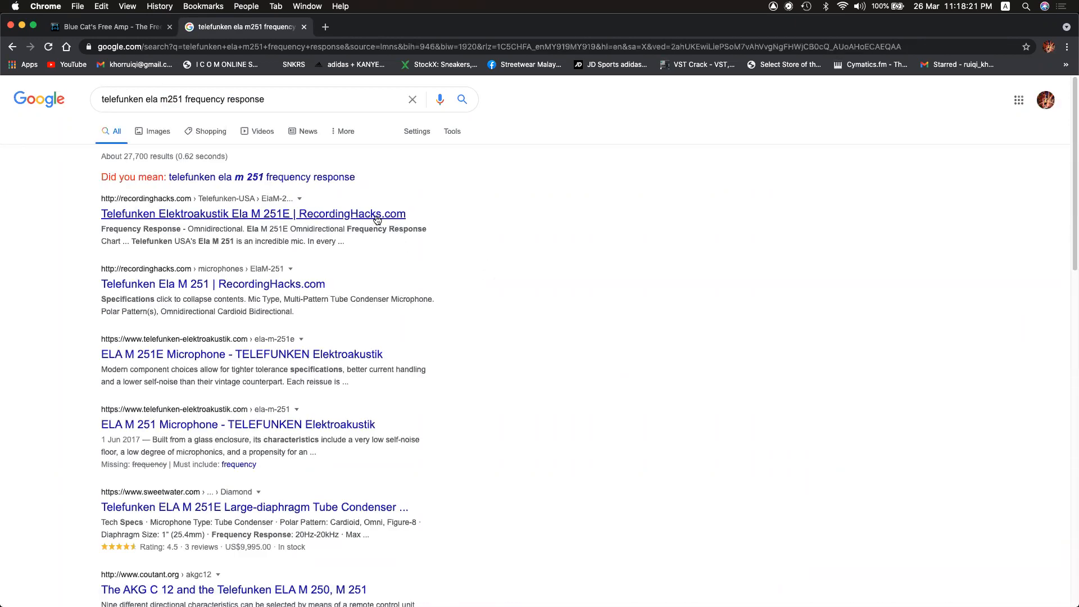
click(311, 177)
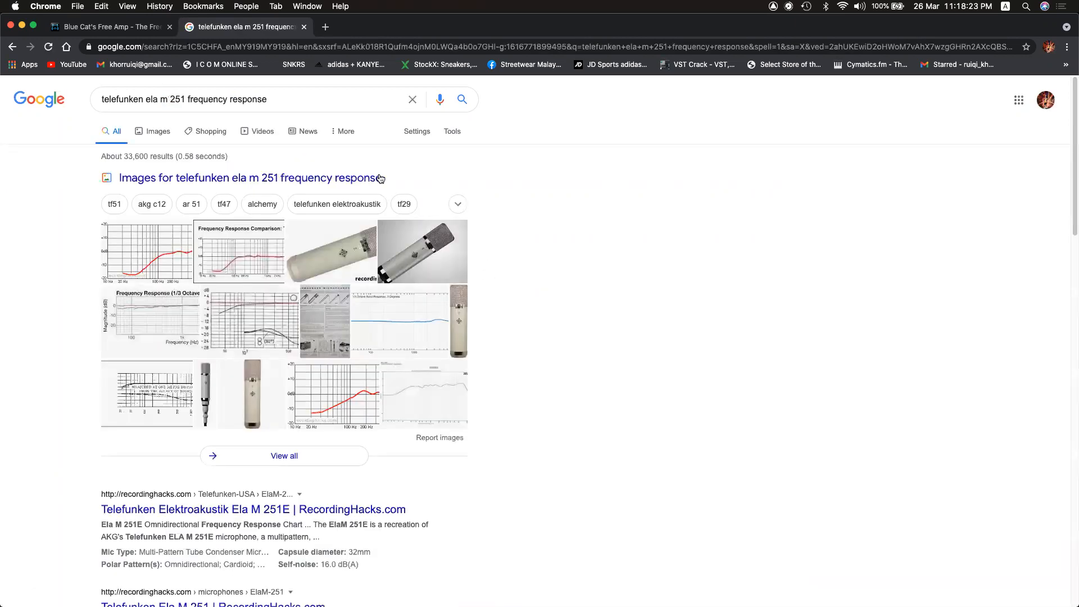
click(149, 137)
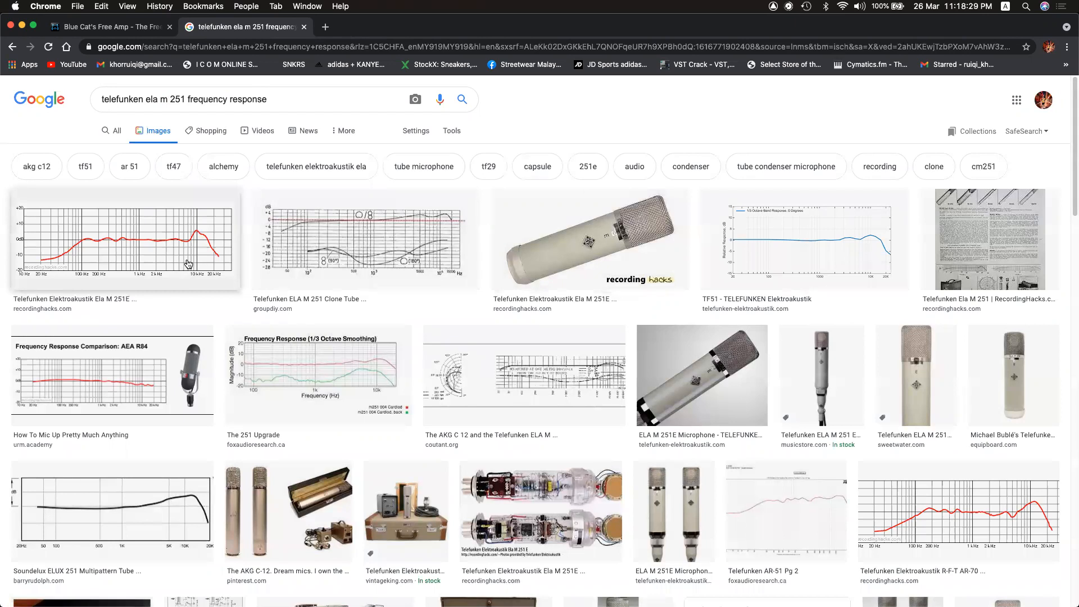
Open the Recording Hacks Ela M 251E frequency response chart, enlarge the page to examine the curve and restore the page size.
click(188, 264)
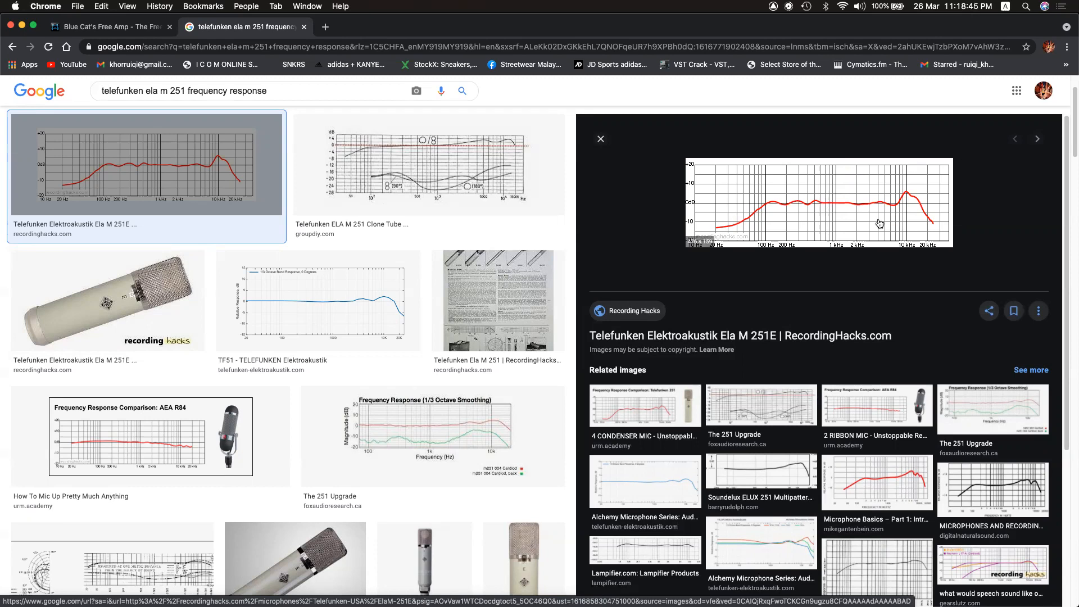
key(super+equal)
key(super+equal)
key(super+equal)
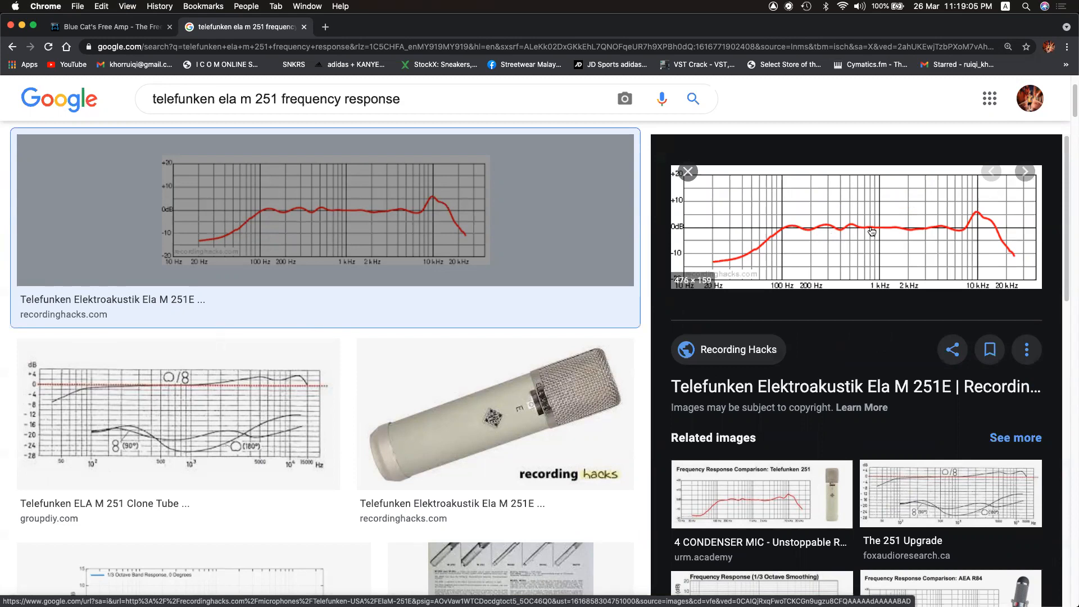
key(super+minus)
key(super+minus)
key(super+minus)
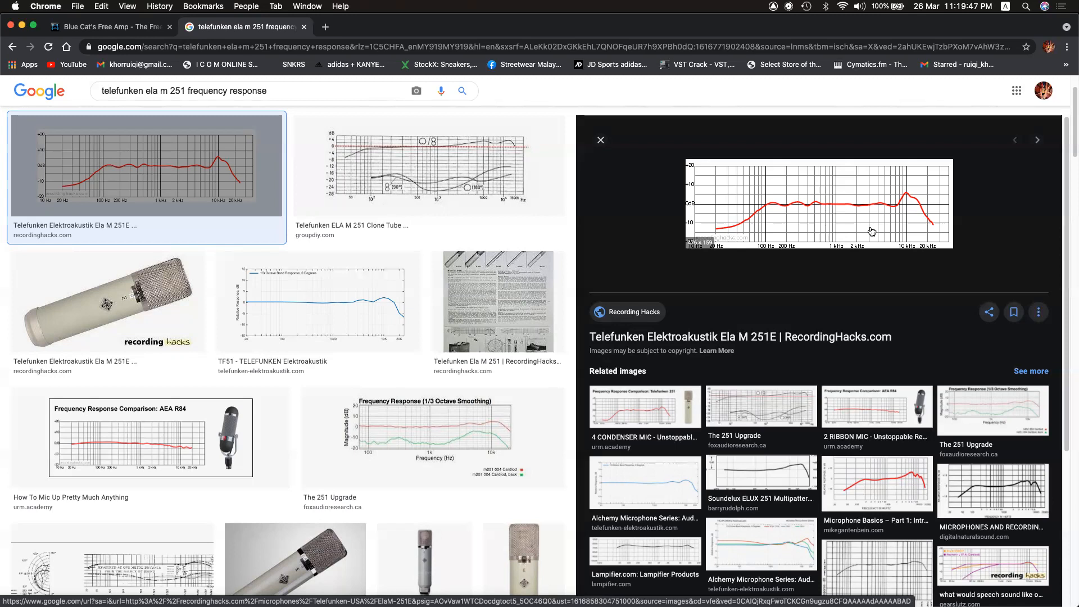
Switch to Pro Tools and set the MF band frequency to 500 Hz in the ELA M 251 vocal's Oxford EQ.
key(super+Tab)
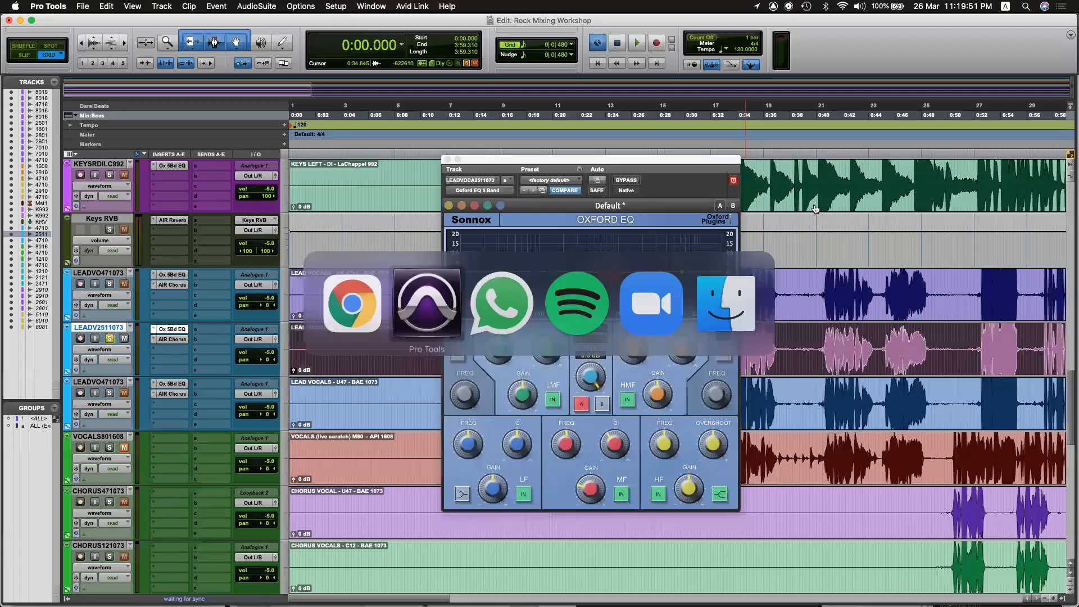
click(569, 422)
click(569, 422)
text(500)
key(Return)
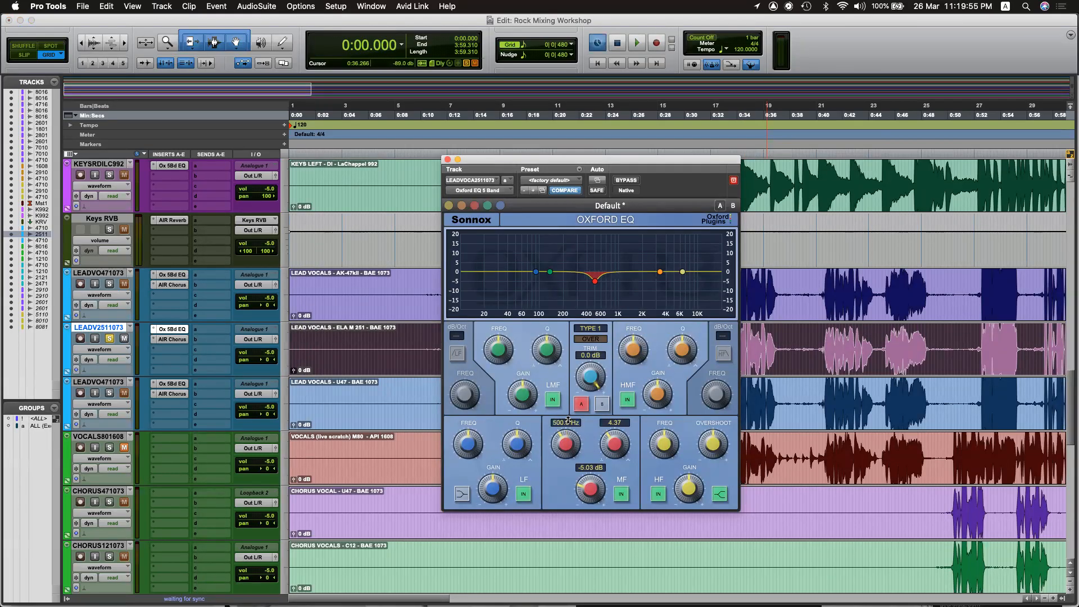
Move the Oxford EQ window clear of the first vocal phrase and start playback from 0:23.250.
key(space)
click(667, 115)
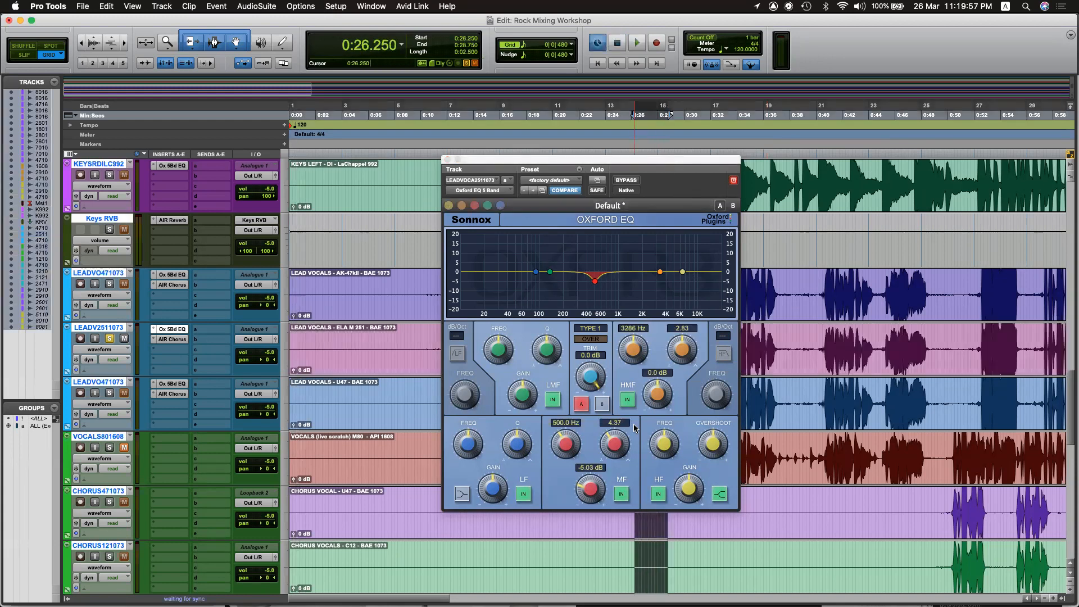
drag(634, 159, 638, 221)
click(604, 365)
key(space)
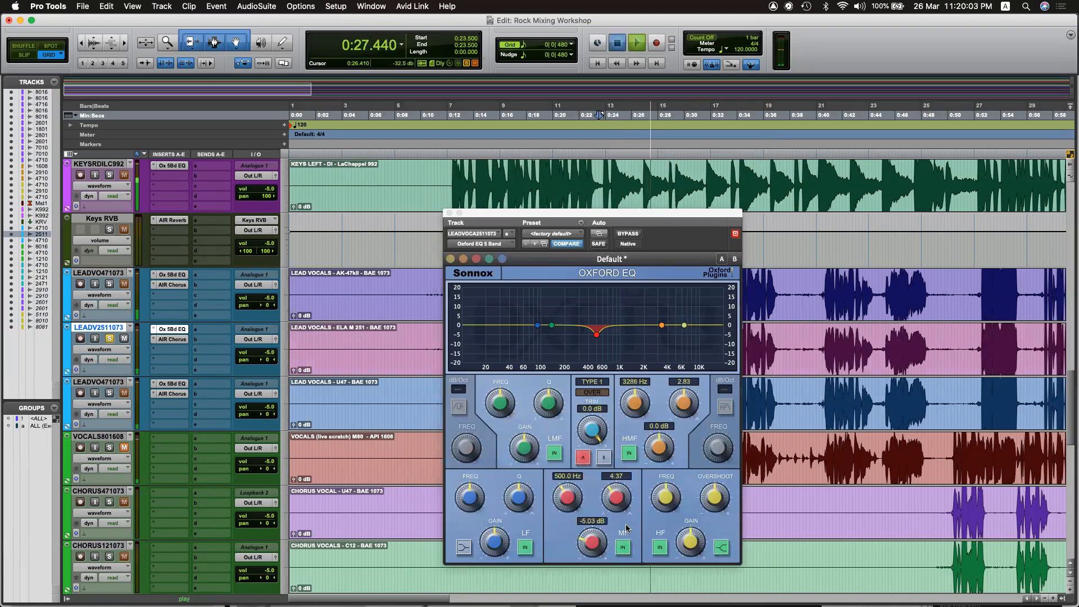
key(space)
drag(606, 221, 860, 433)
key(space)
drag(732, 434, 705, 218)
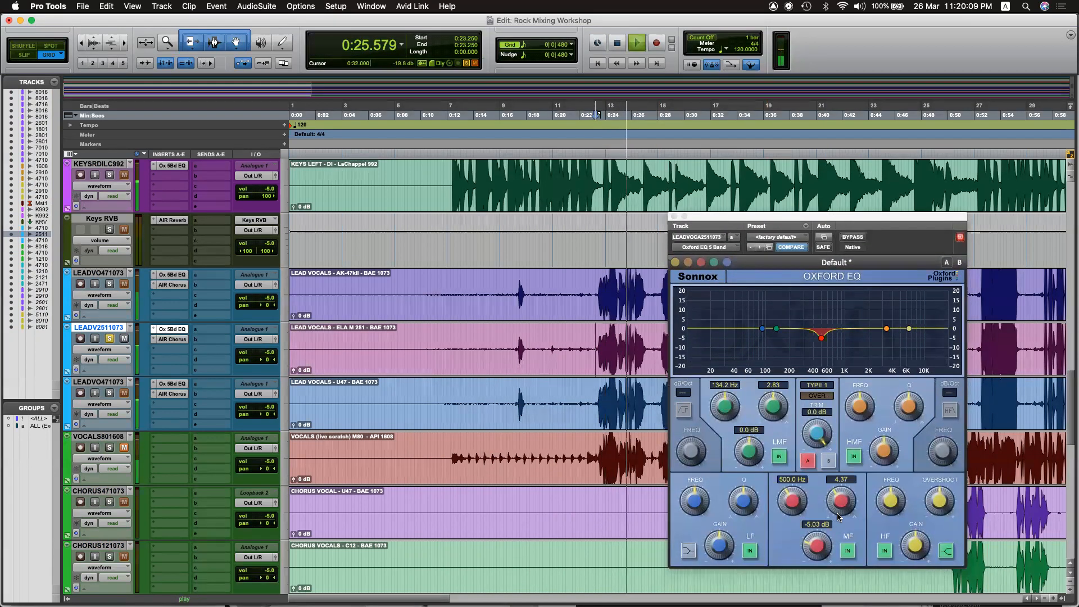
Compare the ELA M 251 vocal with the MF cut bypassed and enabled, replaying from 0:24.000 and 0:23.250 and leaving the band enabled.
click(847, 552)
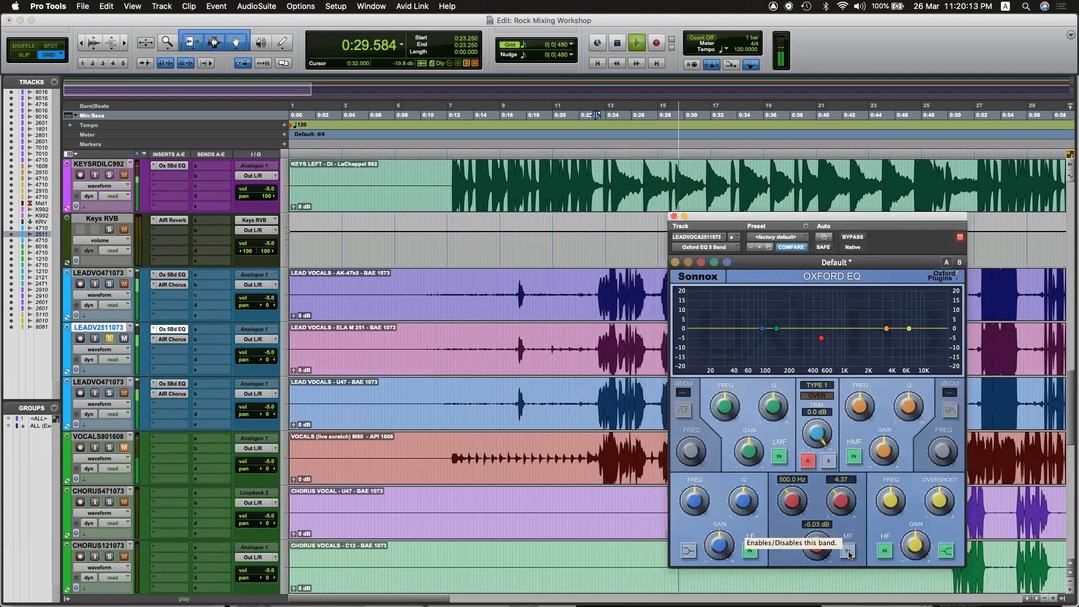
click(847, 553)
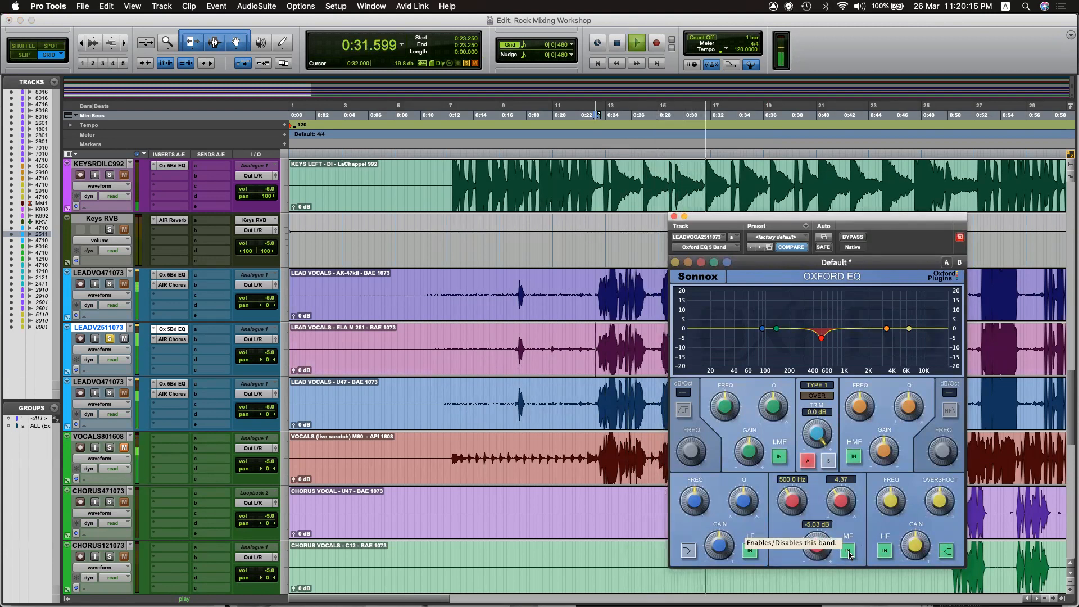
click(848, 554)
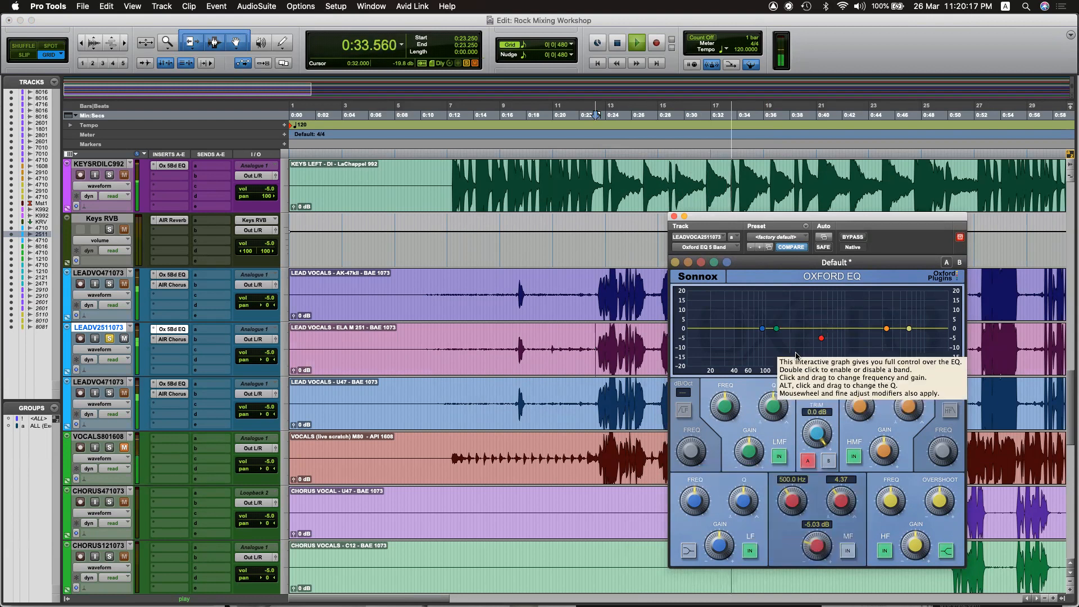
click(613, 311)
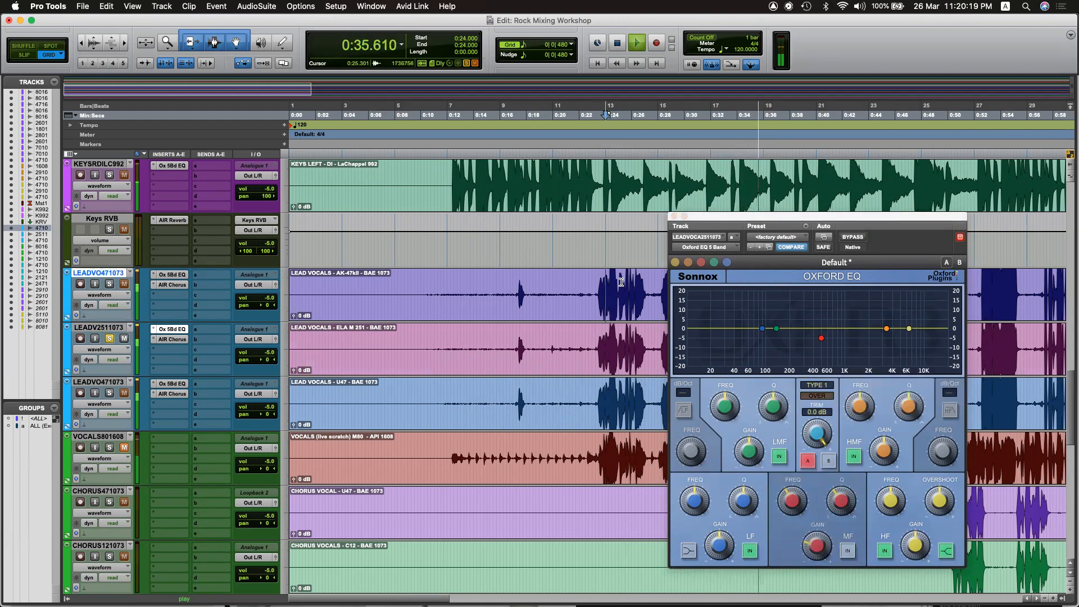
key(space)
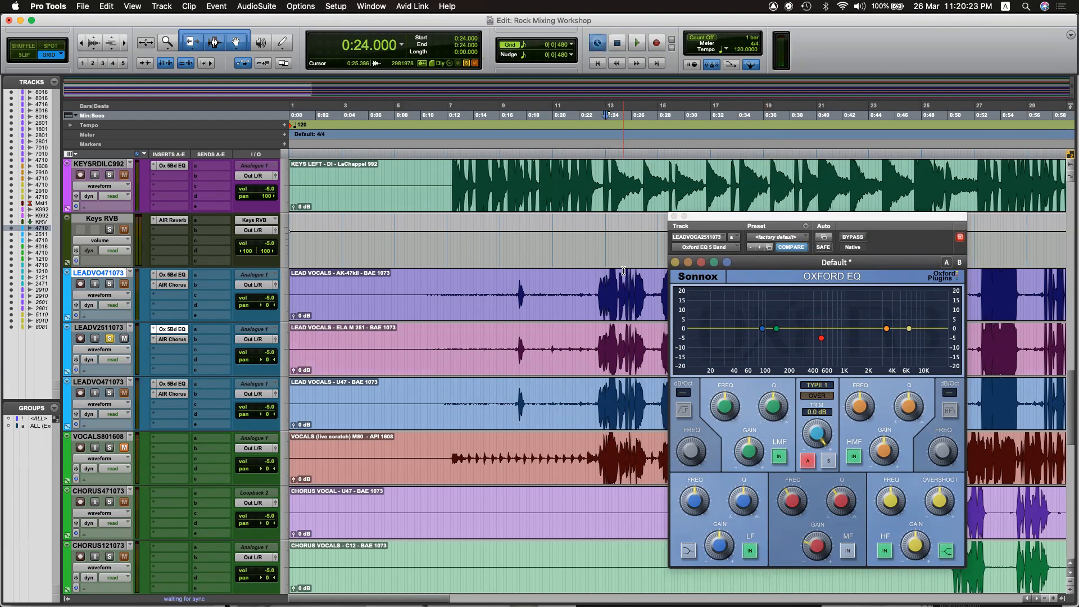
key(space)
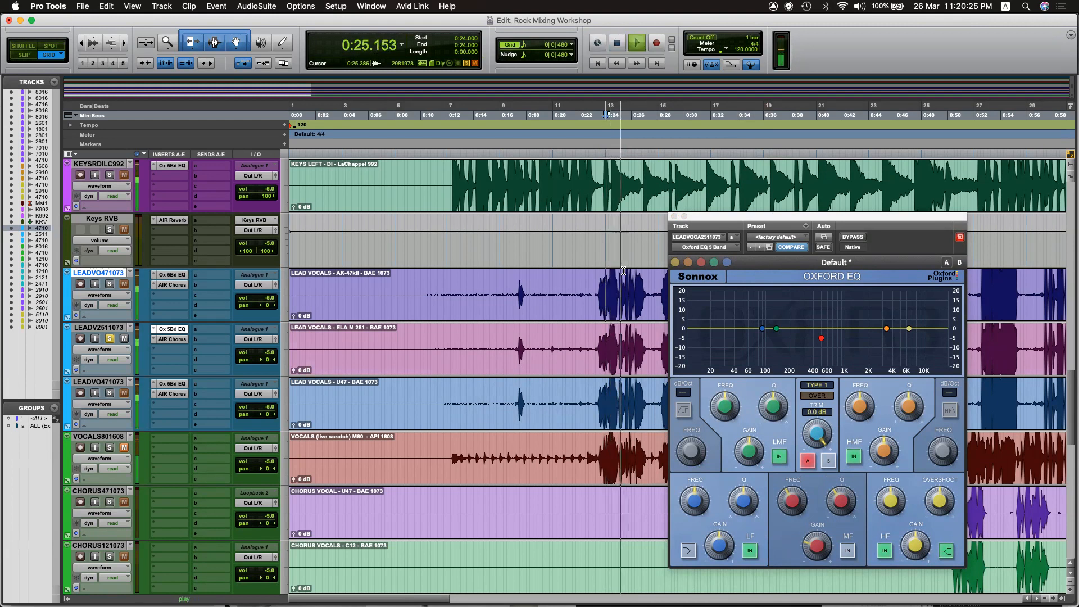
key(space)
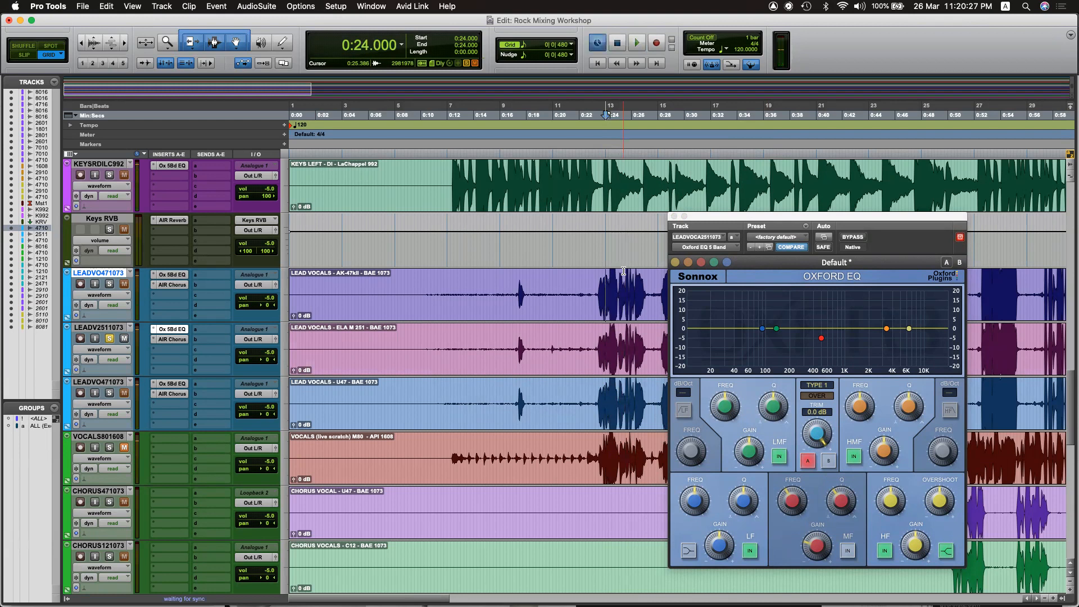
click(593, 277)
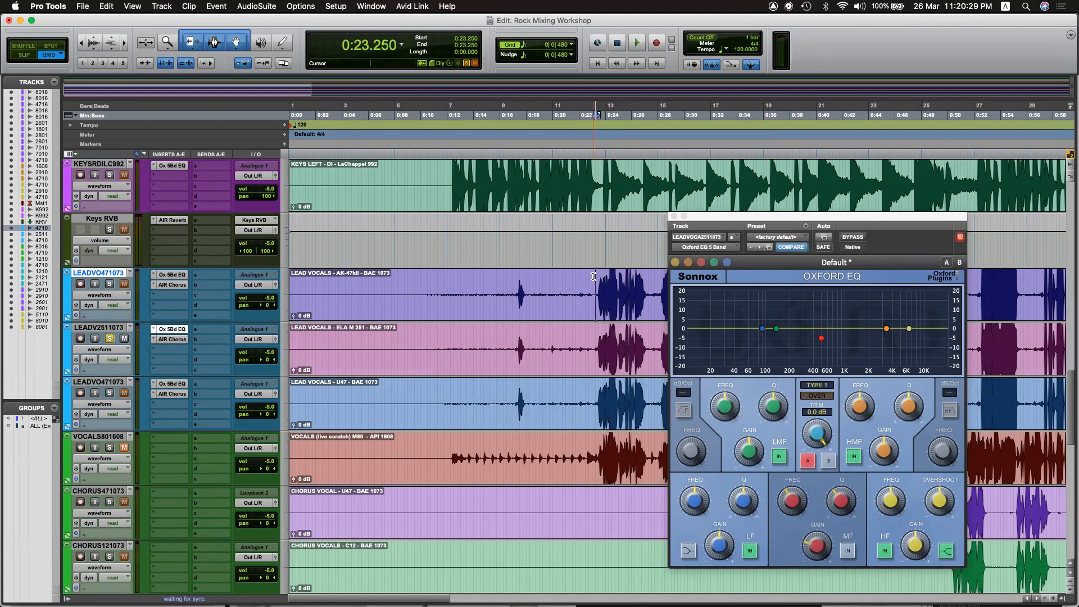
key(space)
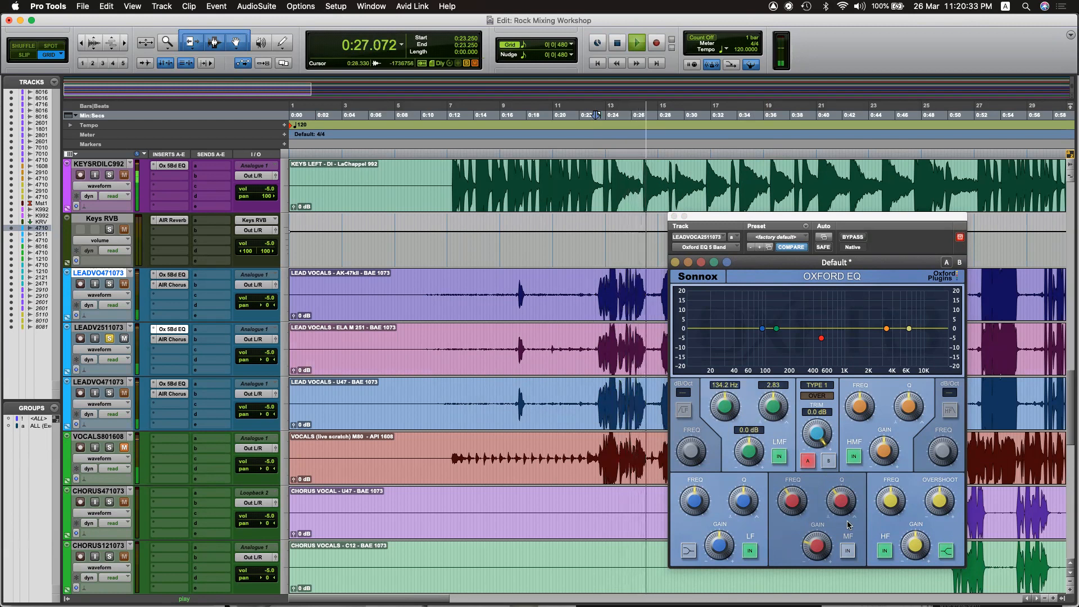
click(847, 552)
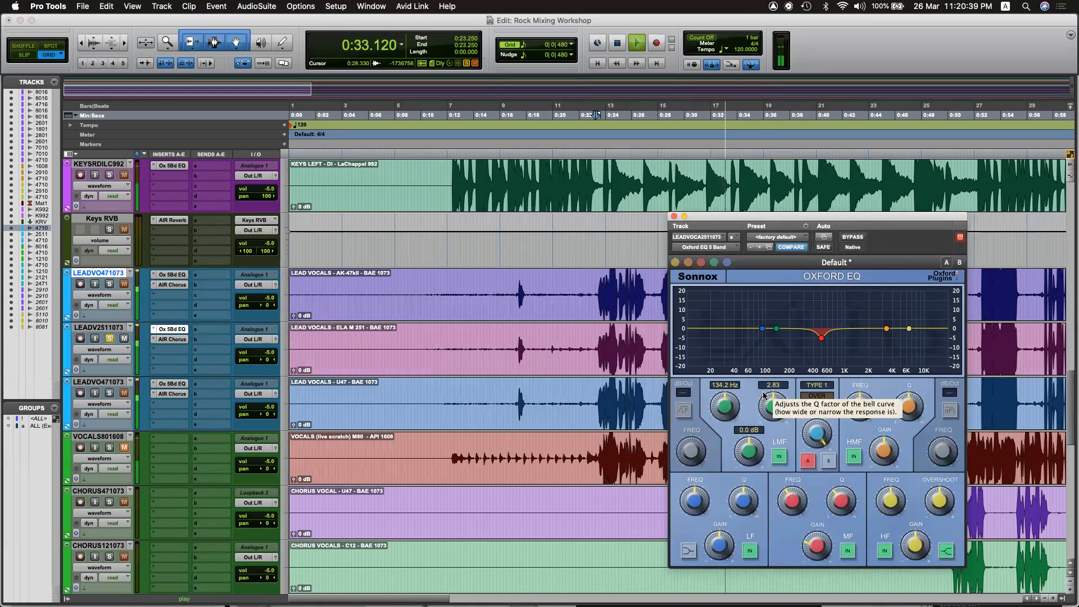
Move the EQ window off the later vocal phrases, stop playback and switch to Chrome to check the Ela M 251E frequency response chart.
drag(814, 216, 451, 228)
key(space)
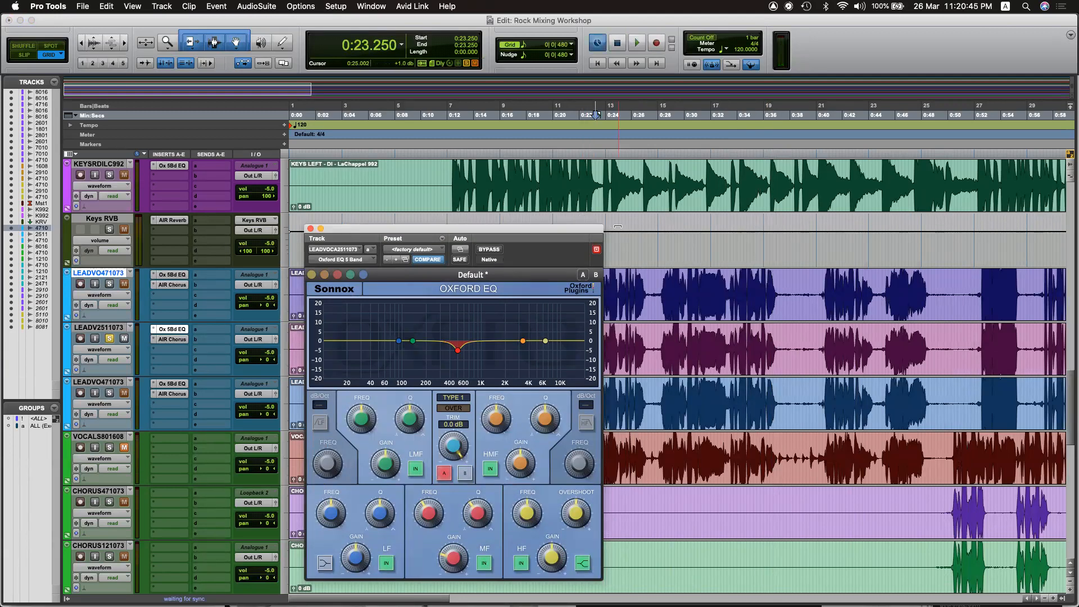
key(super+Tab)
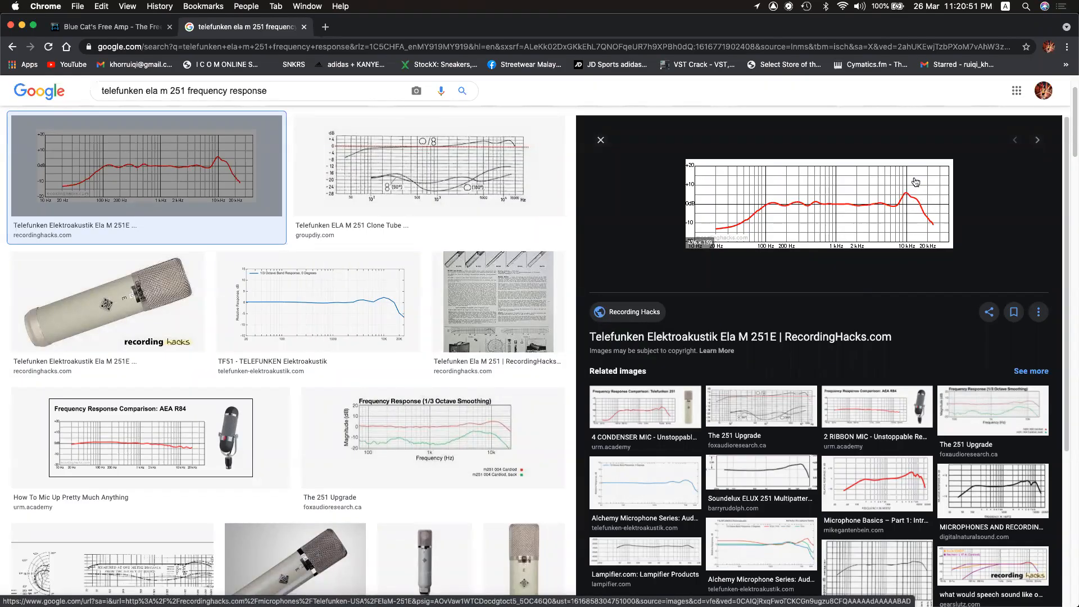
Back in Pro Tools, make the HF band a bell cut of -7.54 dB at 10.08 kHz with Q 4.06, rechecking the chart in Chrome.
key(super+Tab)
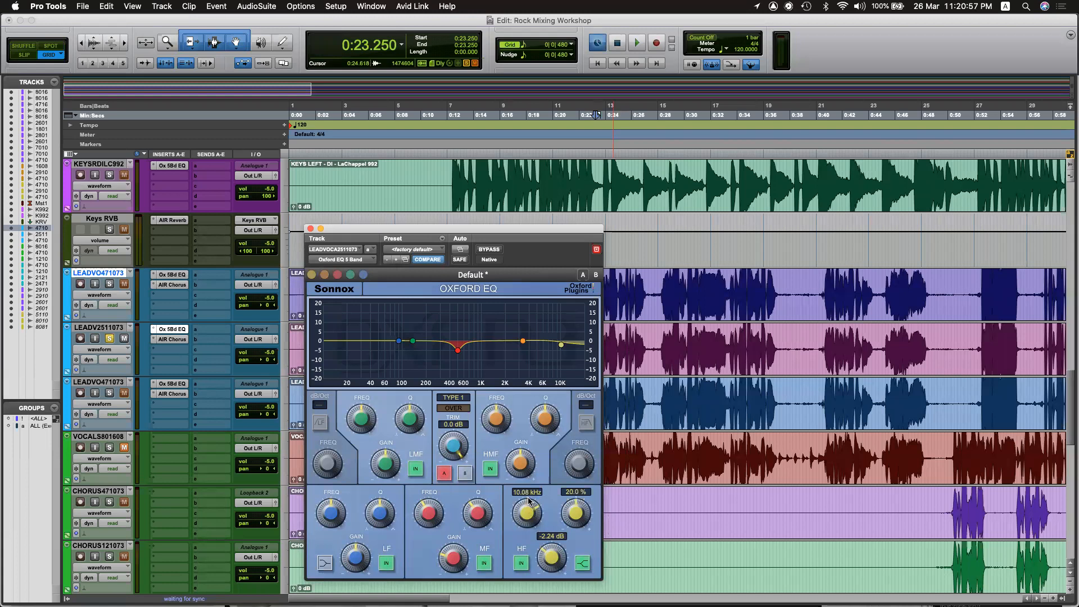
drag(553, 548, 554, 568)
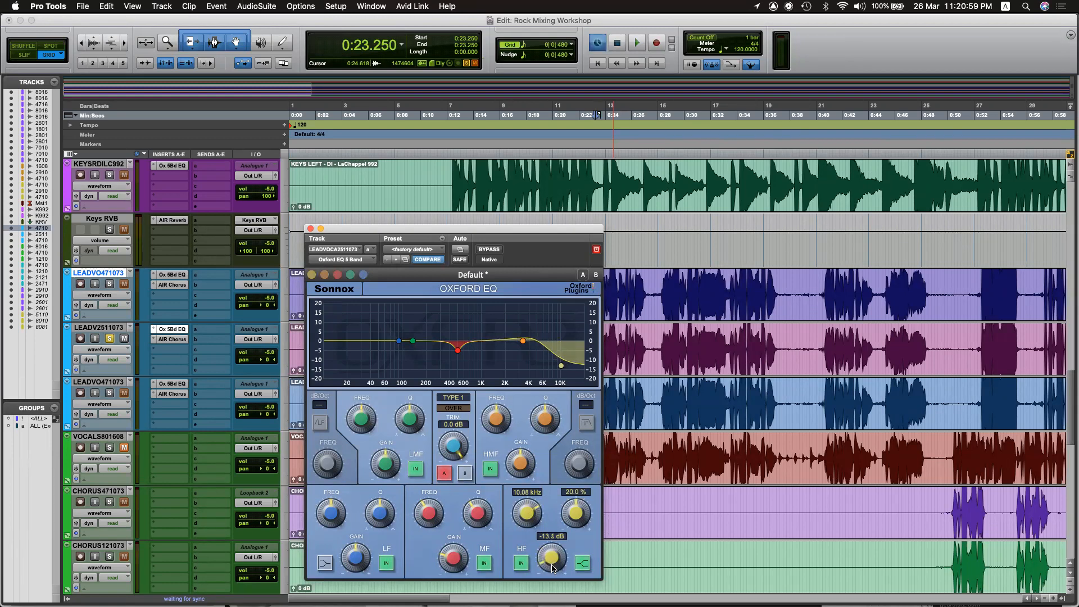
click(583, 564)
key(super+Tab)
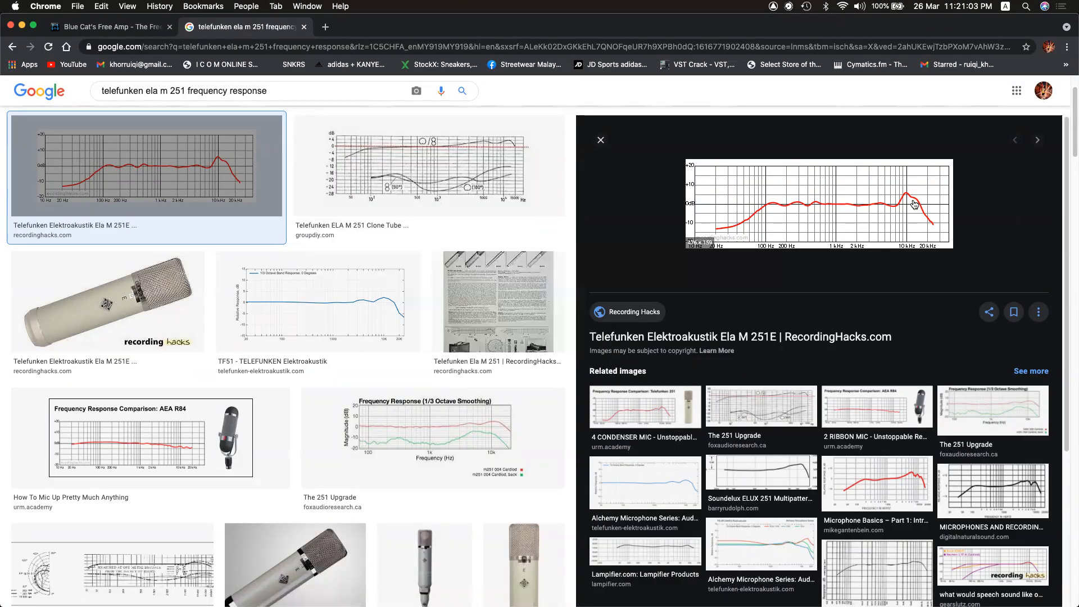
key(super+Tab)
key(space)
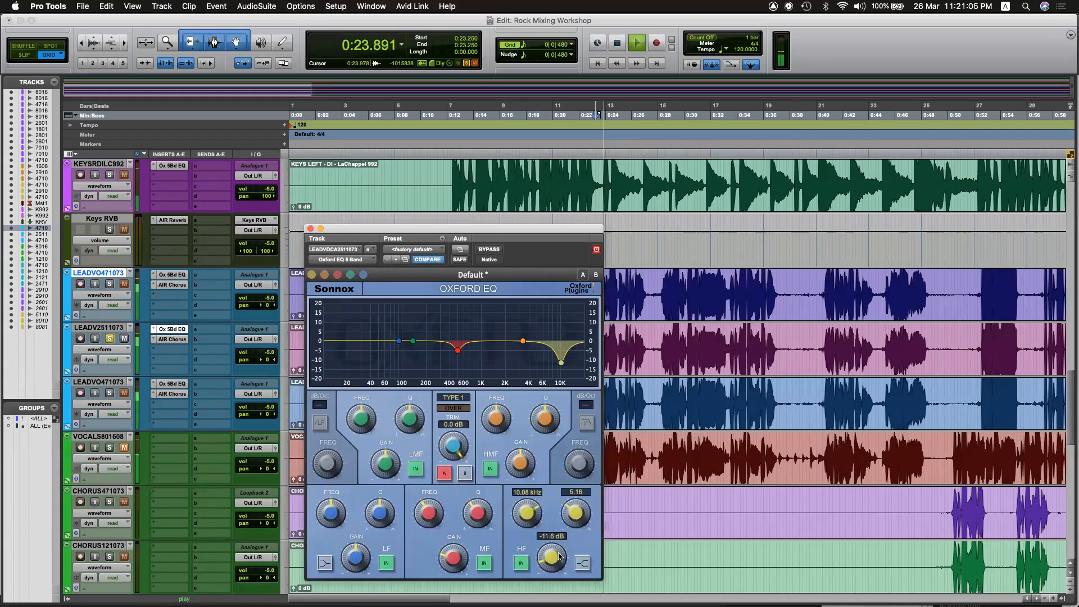
drag(559, 556, 593, 499)
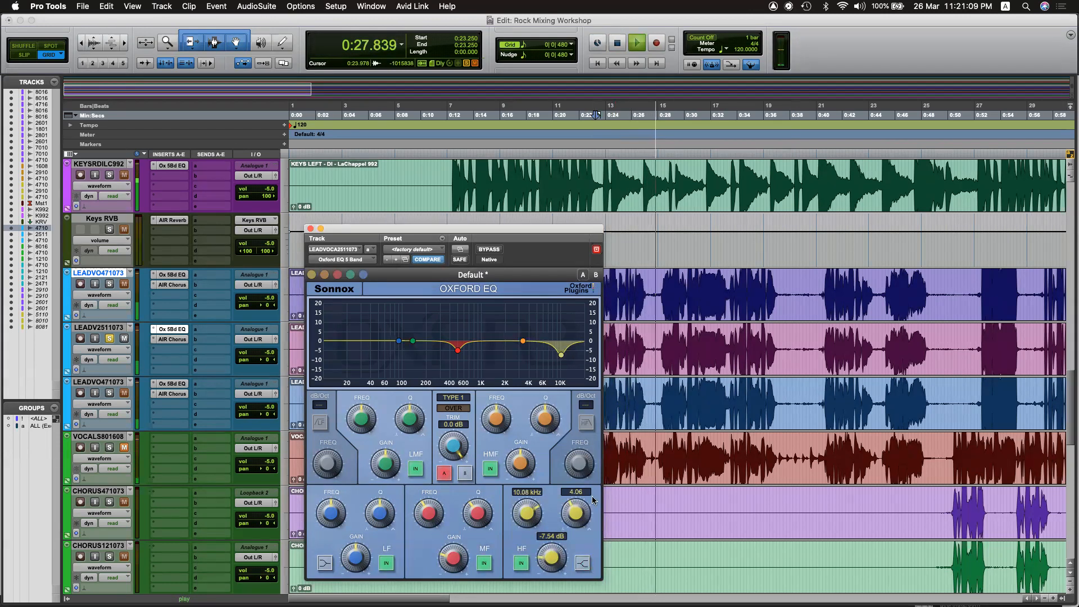
Recheck the Ela M 251E chart in Chrome, return to Pro Tools and try a strong HMF boost around 5219 Hz during playback.
key(super+Tab)
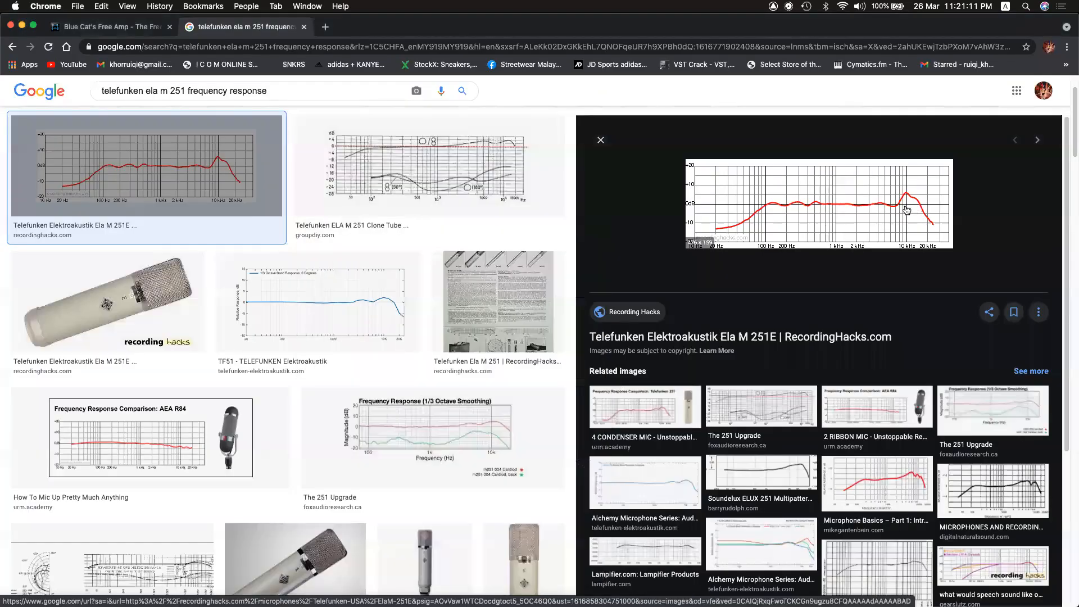
key(super+Tab)
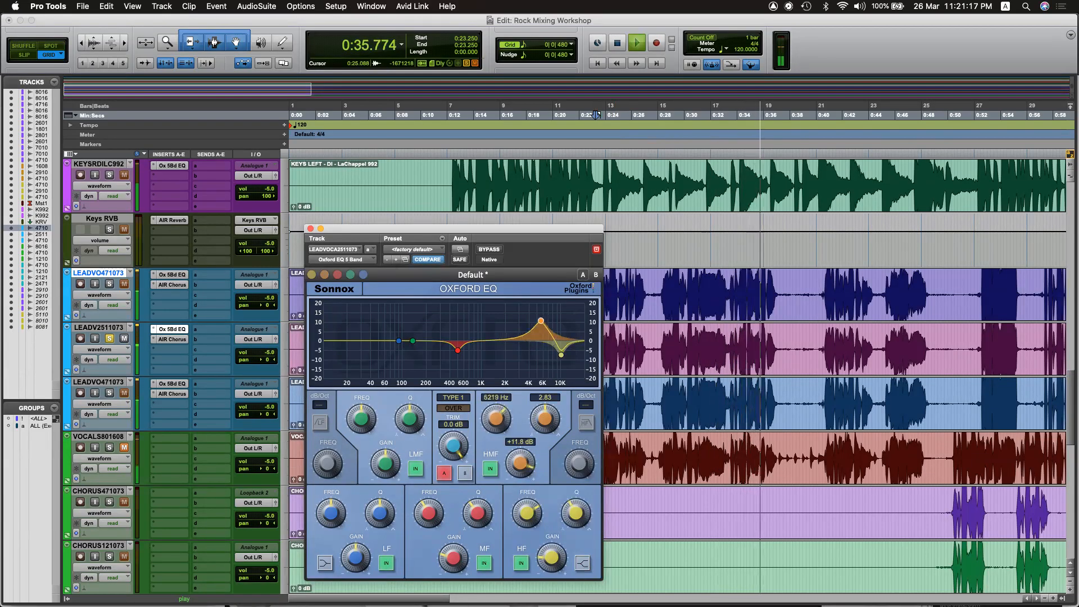
key(space)
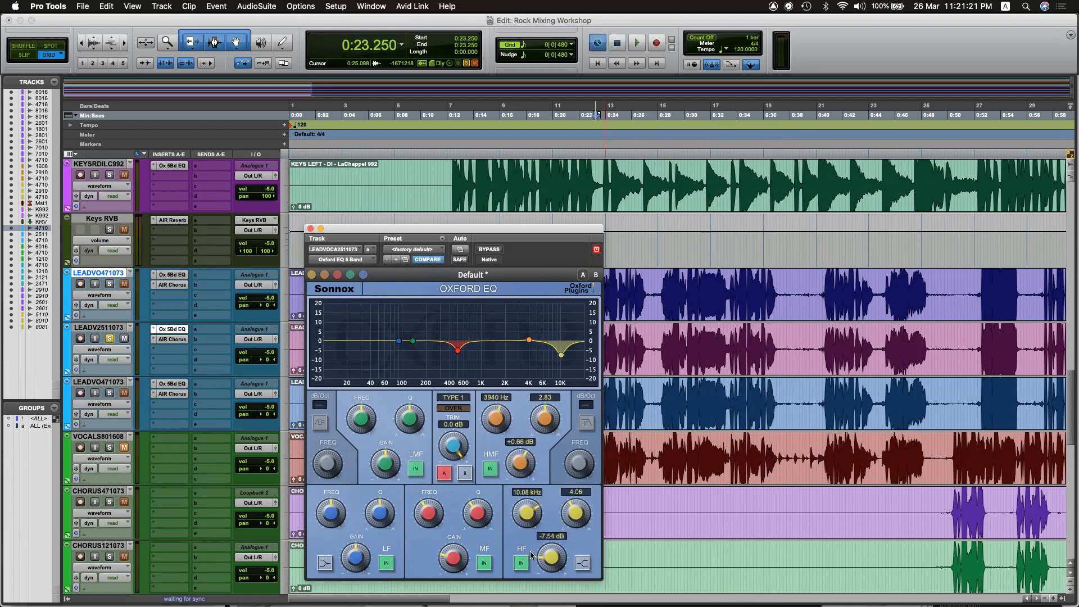
Compare the ELA M 251 vocal with the HF cut bypassed and enabled during playback, leaving the band enabled.
click(522, 563)
key(space)
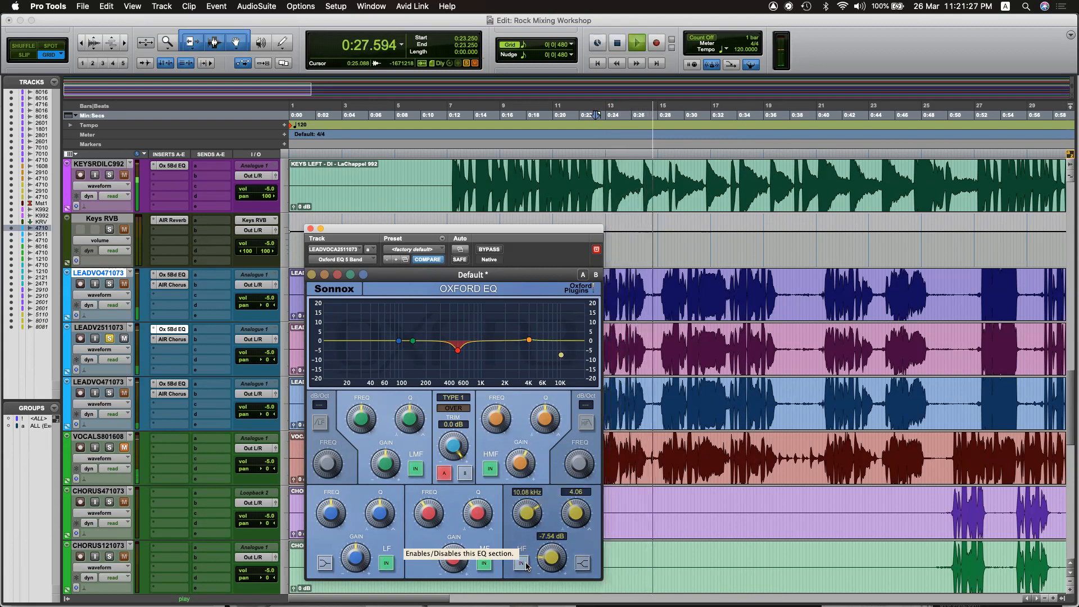
click(526, 563)
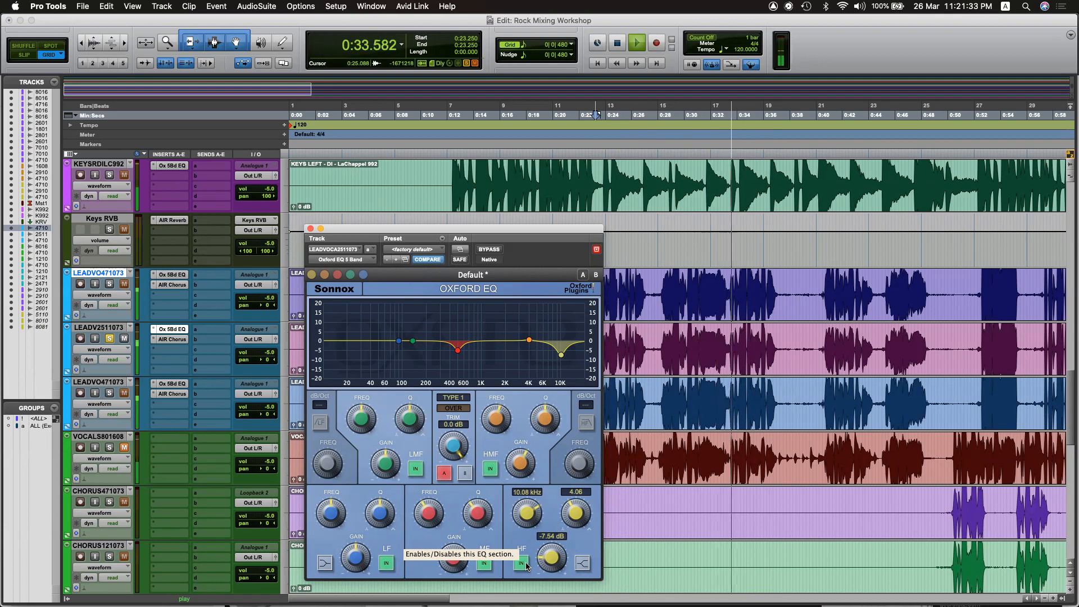
key(space)
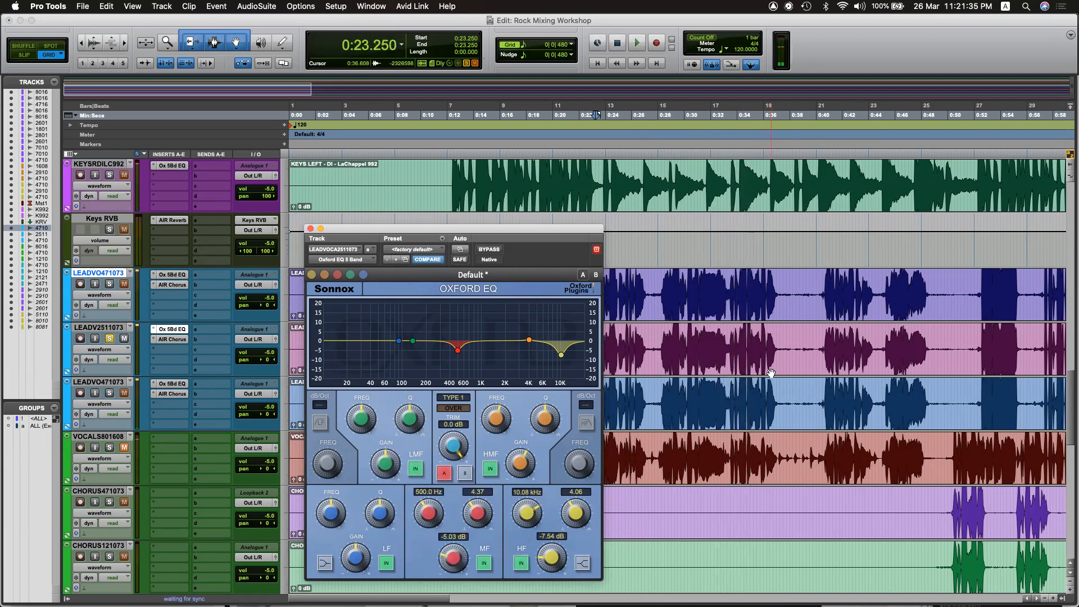
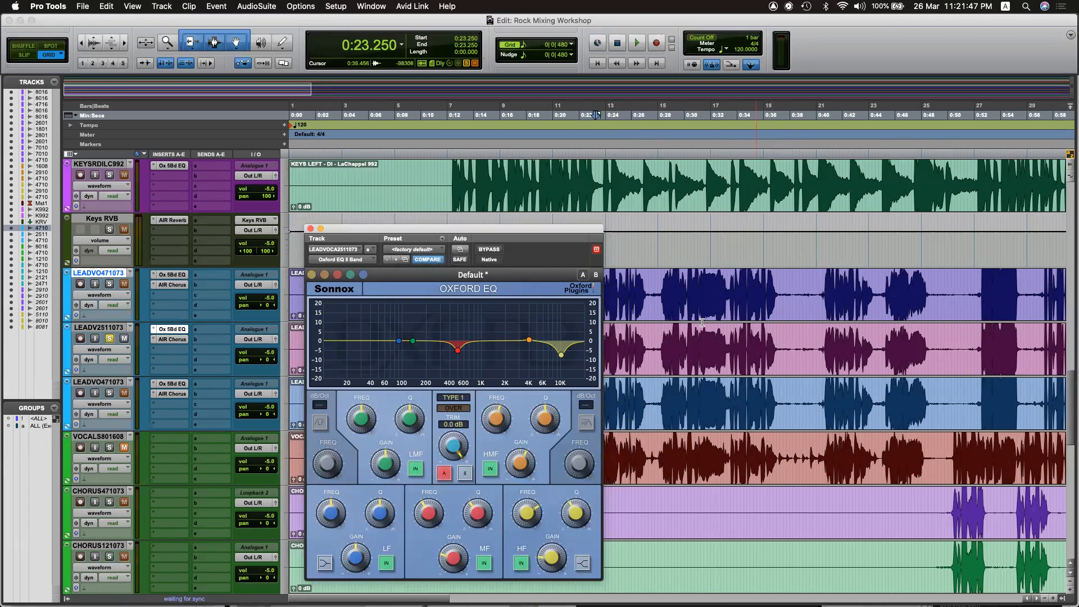
Boost the HMF band about 4.6 dB at 3894 Hz, compare it bypassed and enabled during playback, and move the EQ window aside.
drag(529, 342, 529, 332)
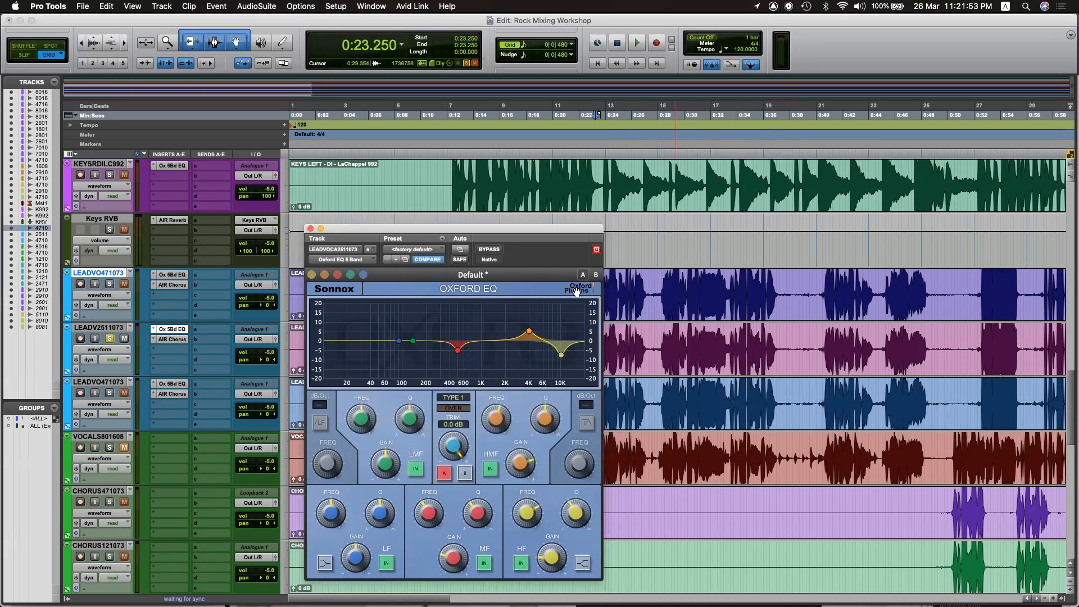
key(space)
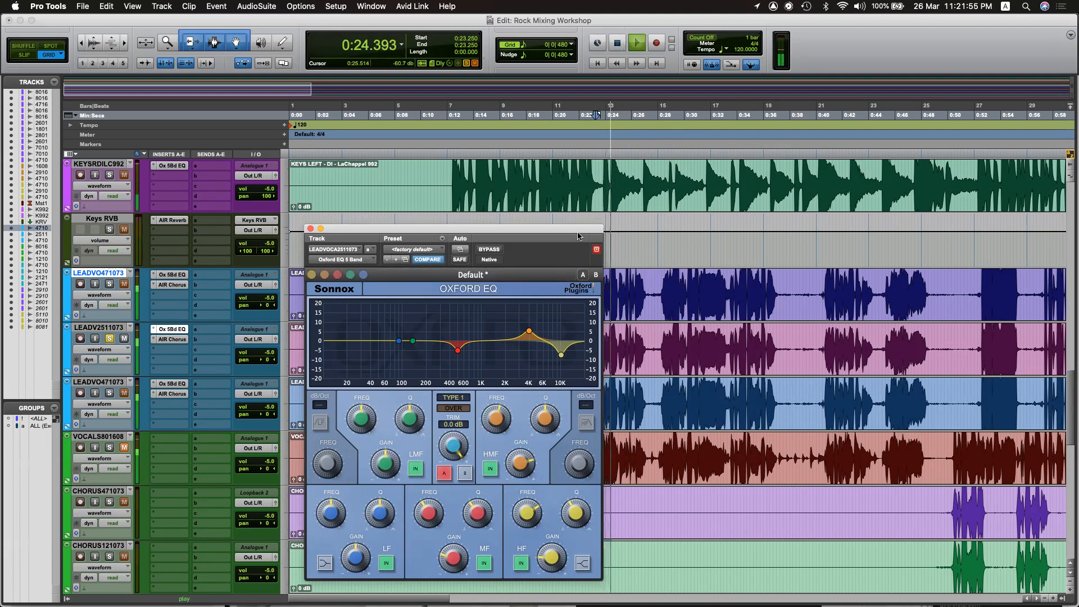
click(491, 468)
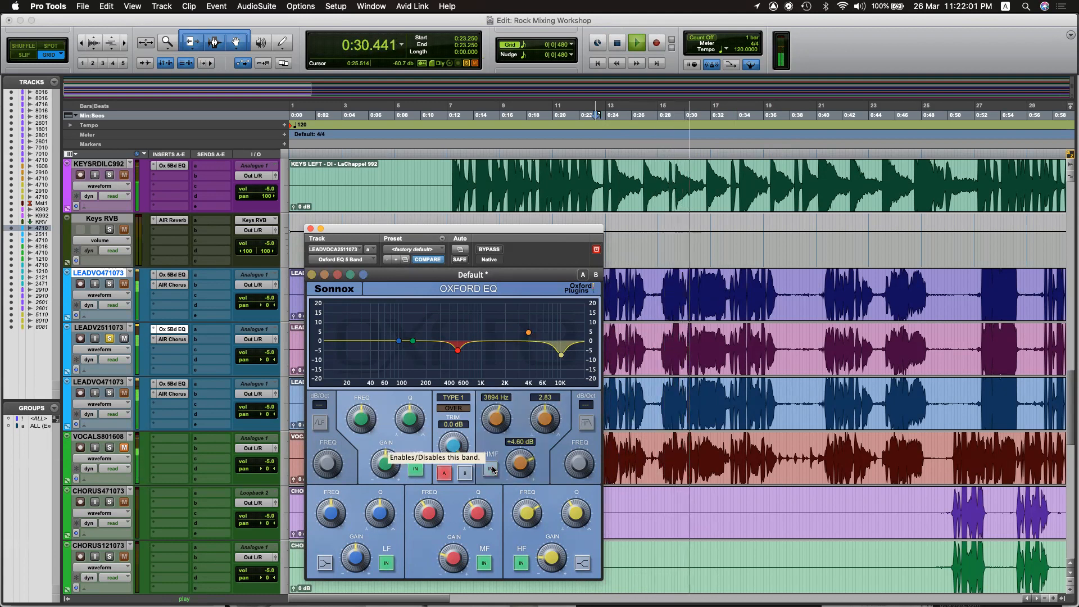
click(491, 469)
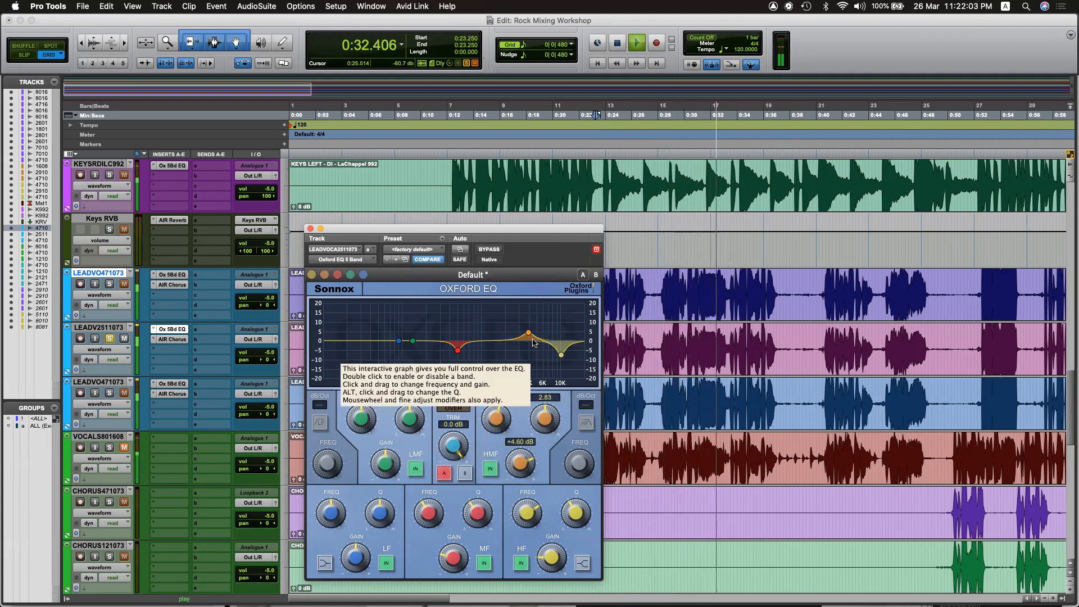
key(space)
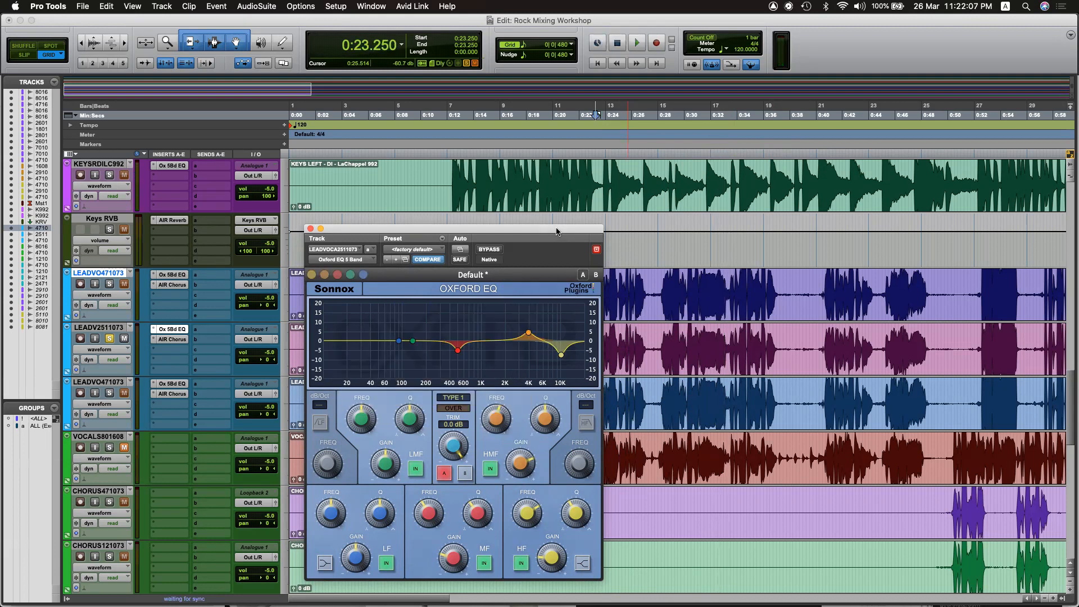
drag(574, 231, 518, 226)
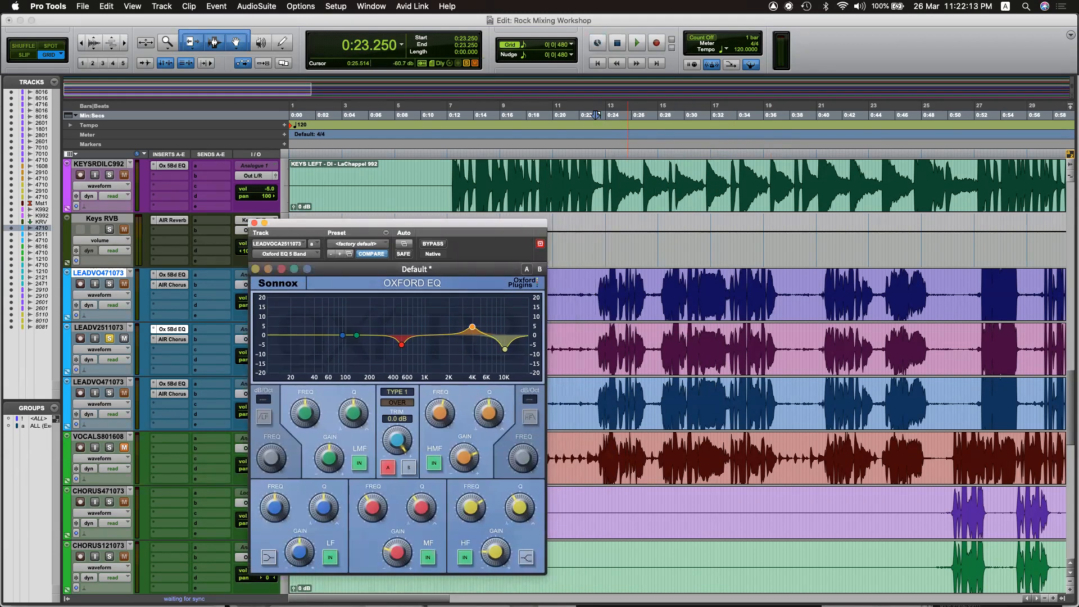
Move the HMF boost to 6085 Hz at +5.16 dB and compare it bypassed and enabled during playback.
drag(472, 326, 484, 326)
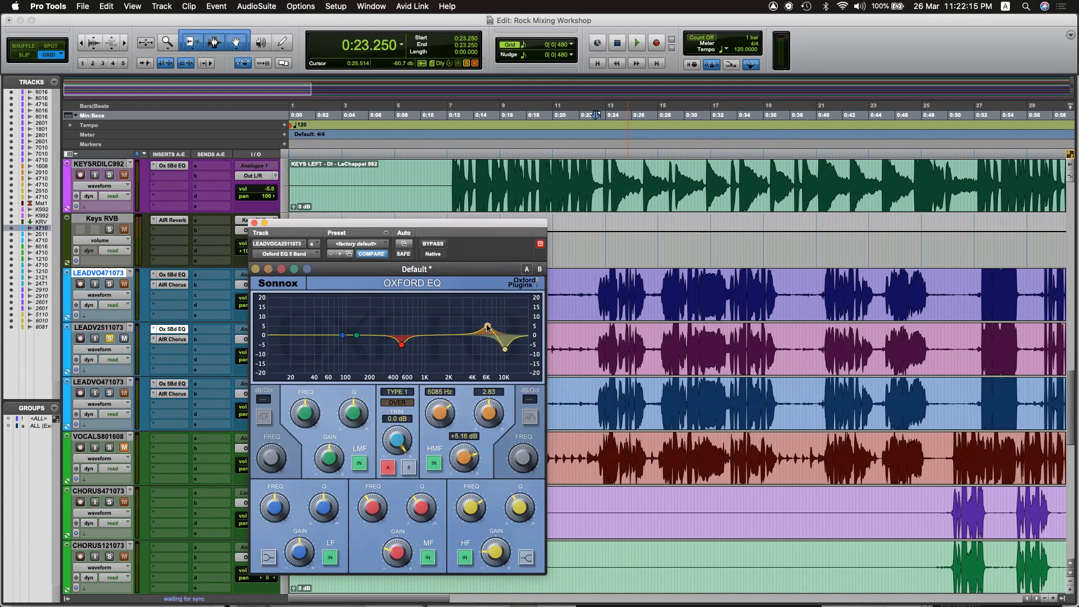
key(space)
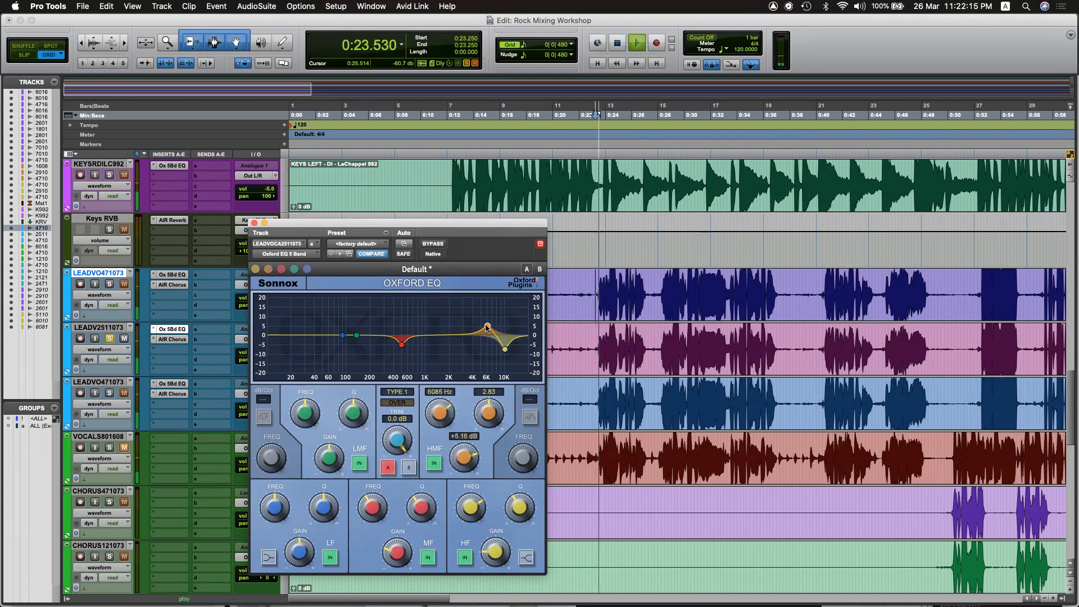
click(434, 464)
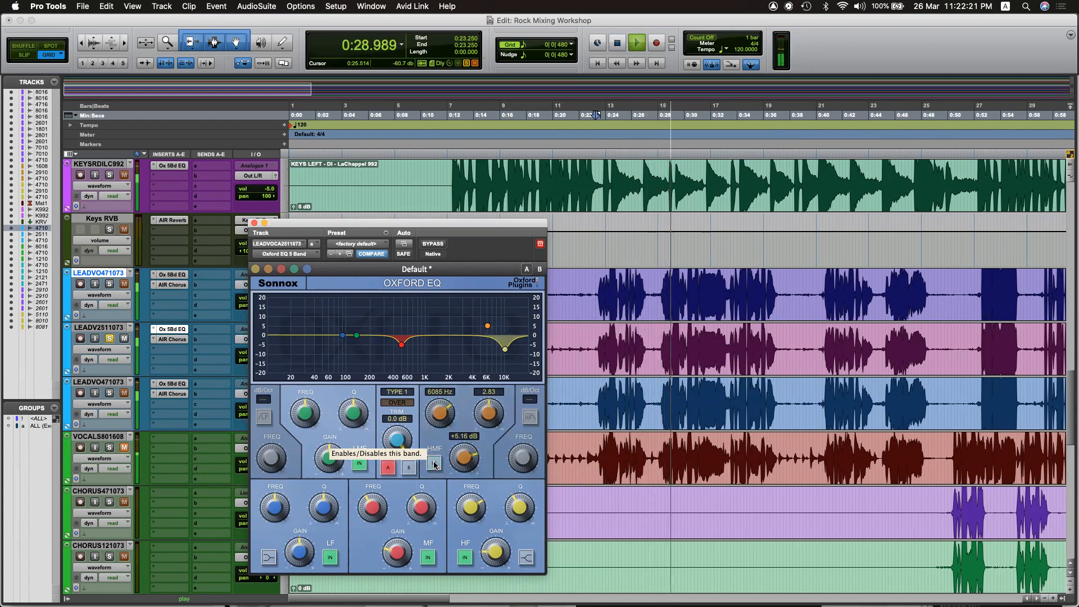
click(435, 464)
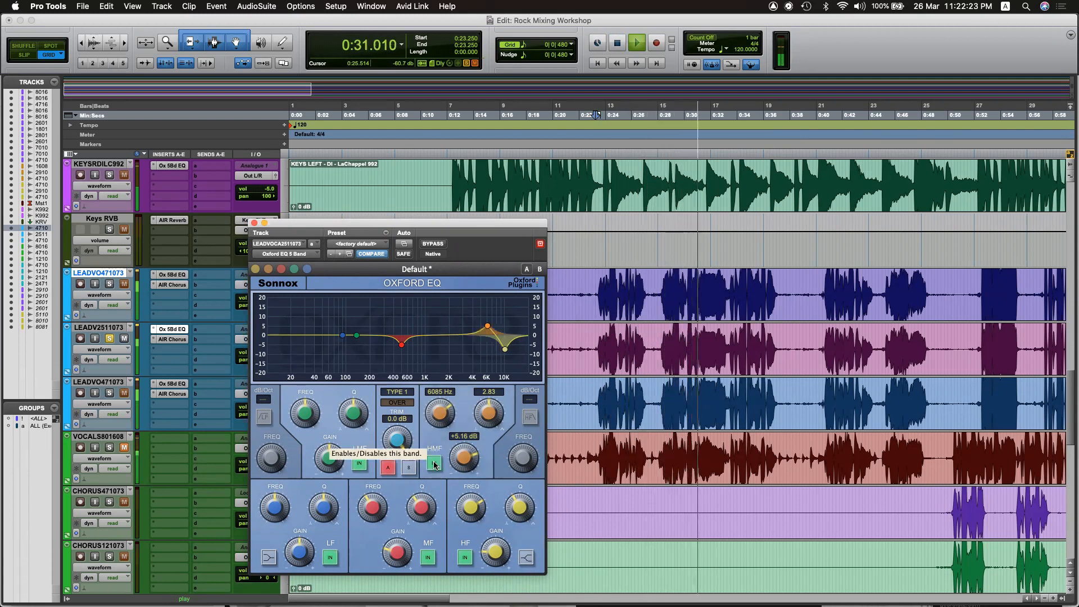
Reduce the HMF gain to +3.11 dB, check the band's effect during playback, leave it enabled and stop playback.
drag(463, 458, 463, 462)
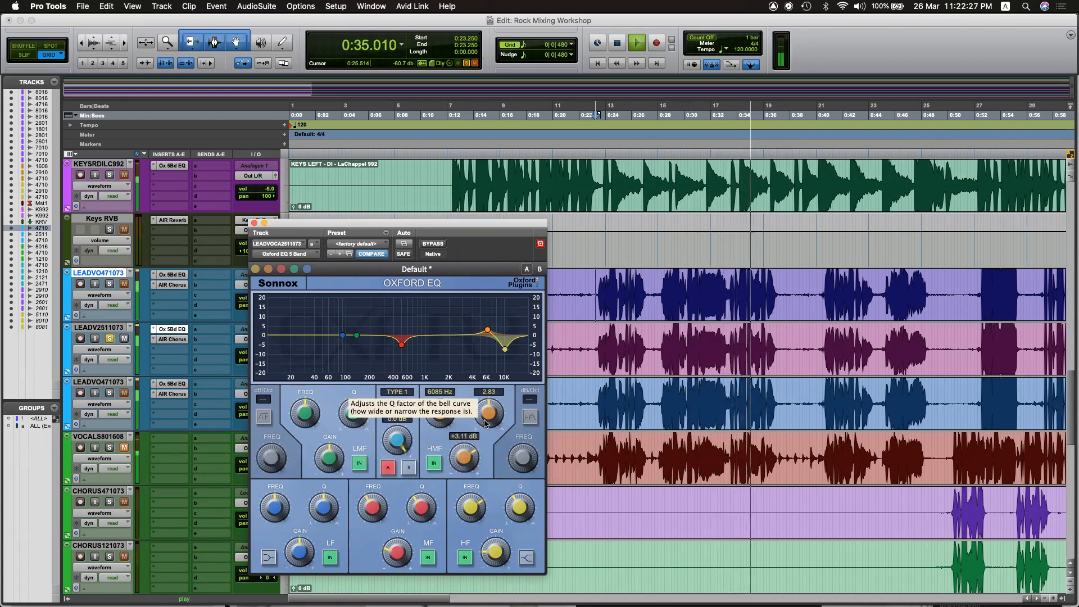
click(434, 464)
key(space)
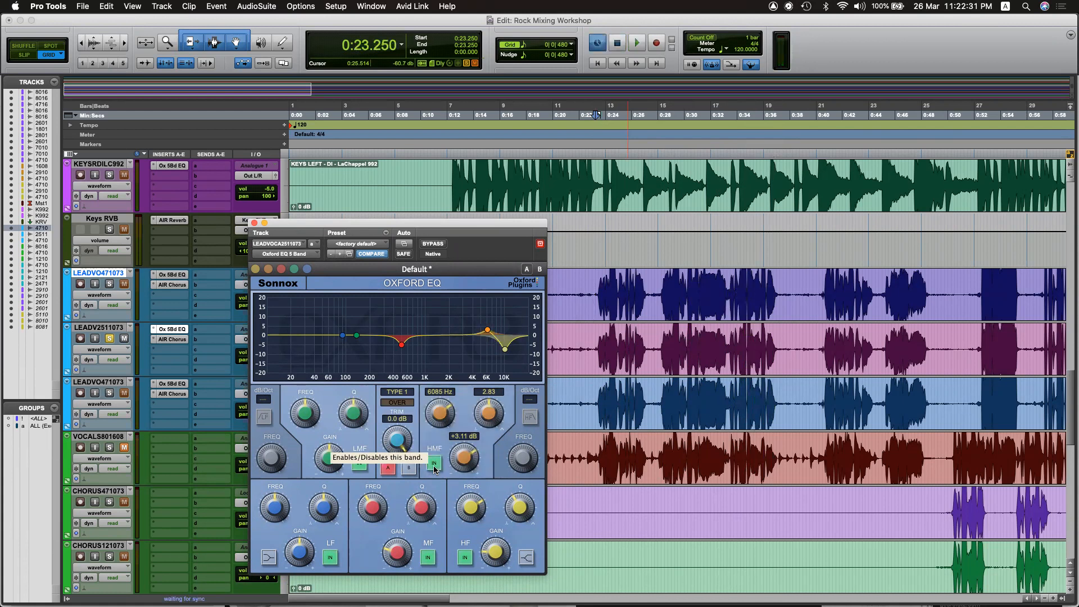
Boost the LF band of the ELA M 251 lead vocal's EQ about 3.7 dB near 95 Hz, with Q about 1.36.
click(433, 466)
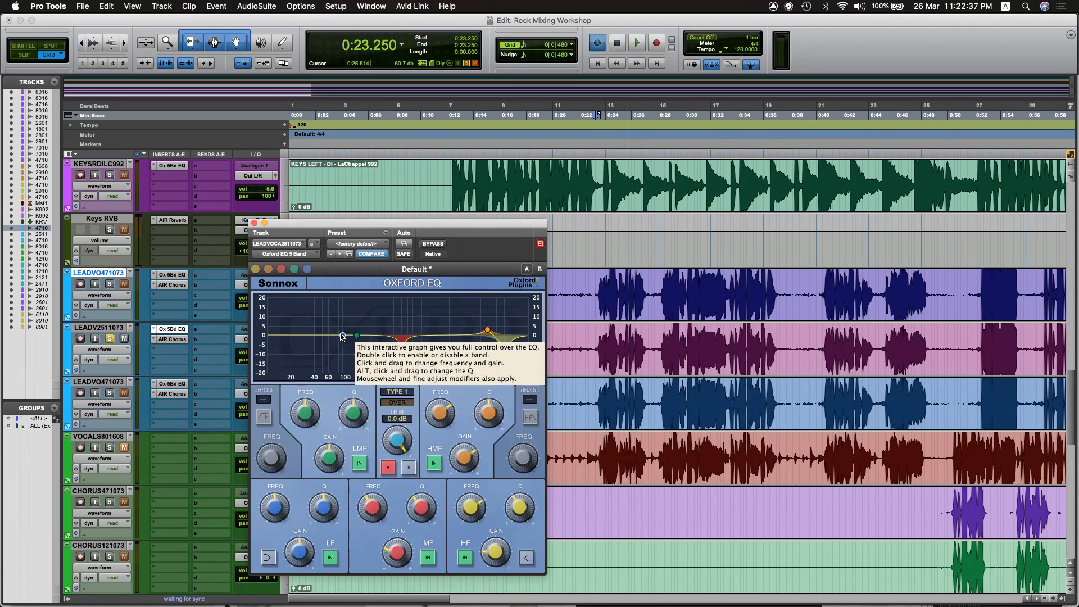
key(super+Tab)
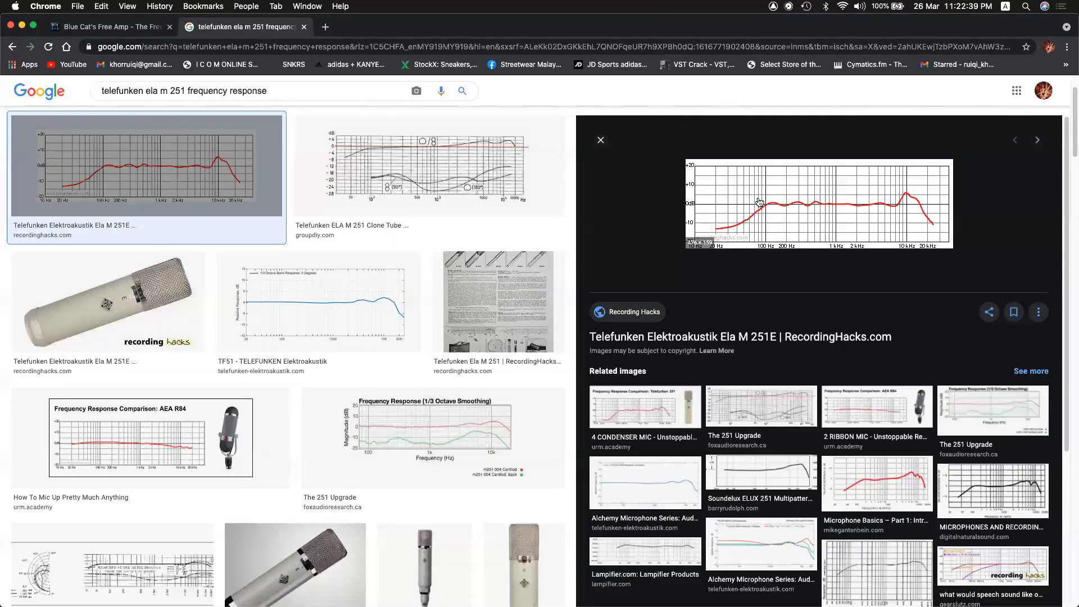
key(super+Tab)
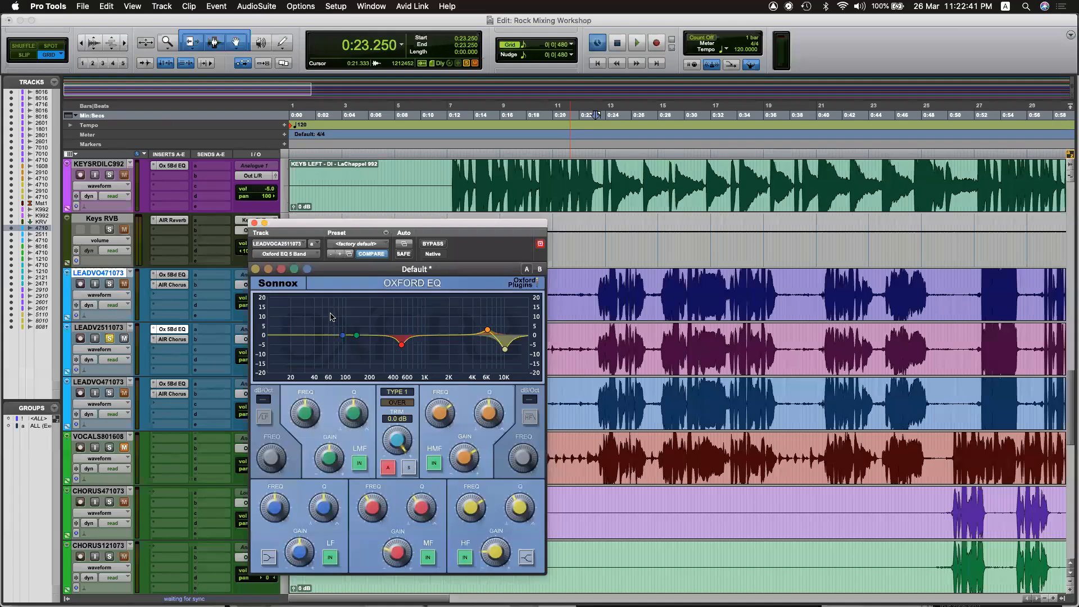
drag(343, 336, 345, 326)
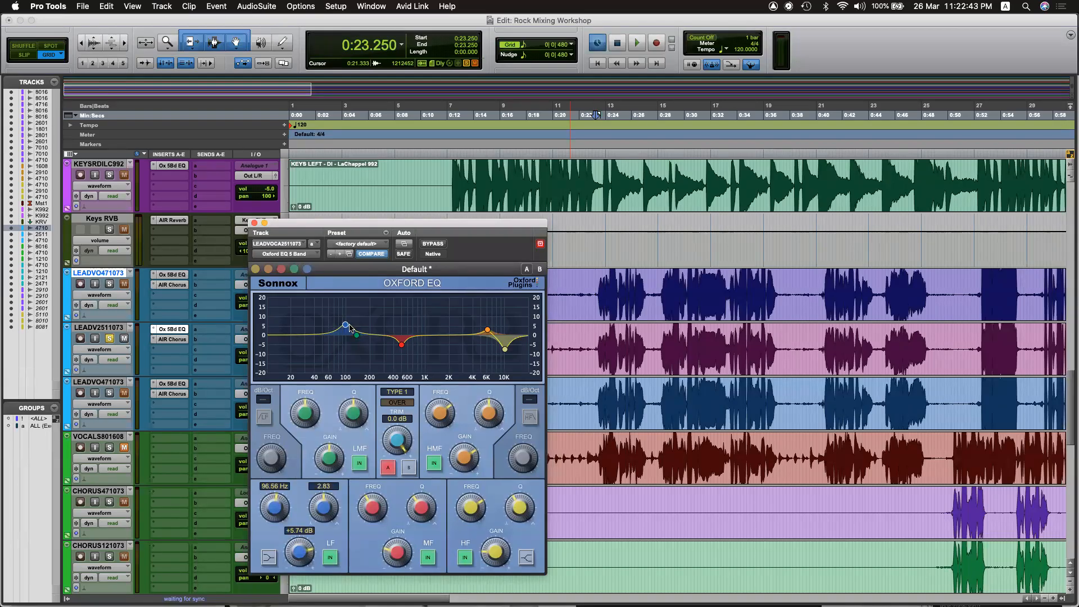
key(space)
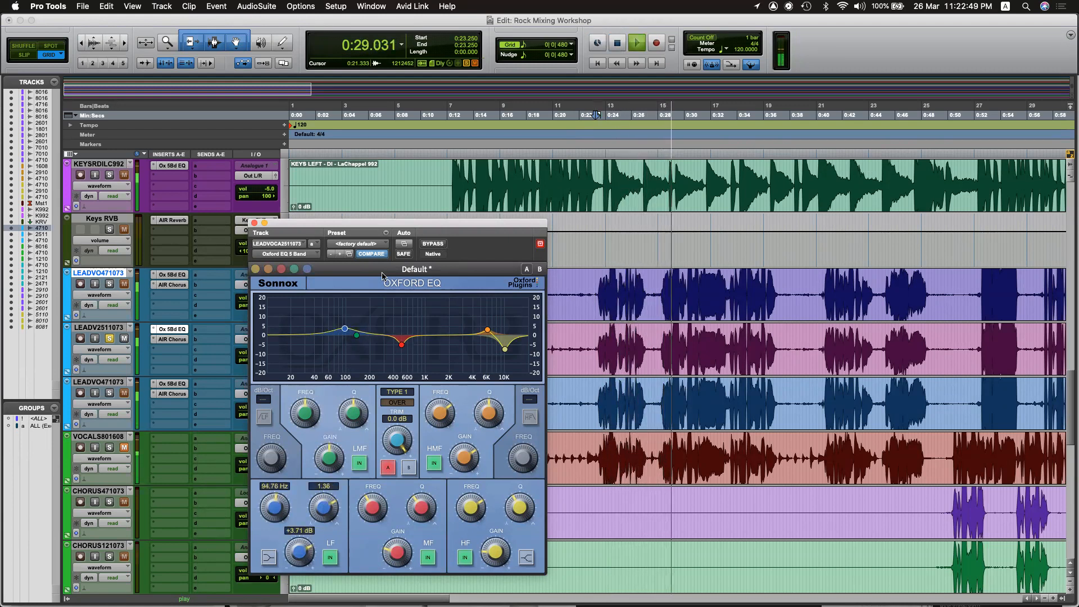
Compare the ELA M 251 vocal with its EQ and LF band off and on, and check its AIR Chorus settings.
click(434, 244)
click(437, 245)
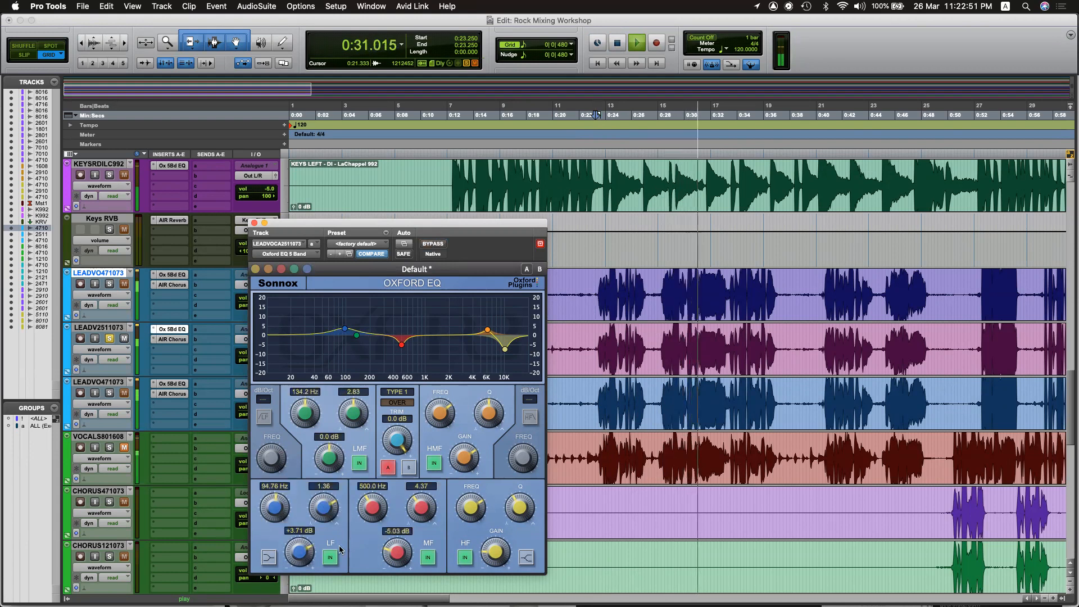
click(330, 557)
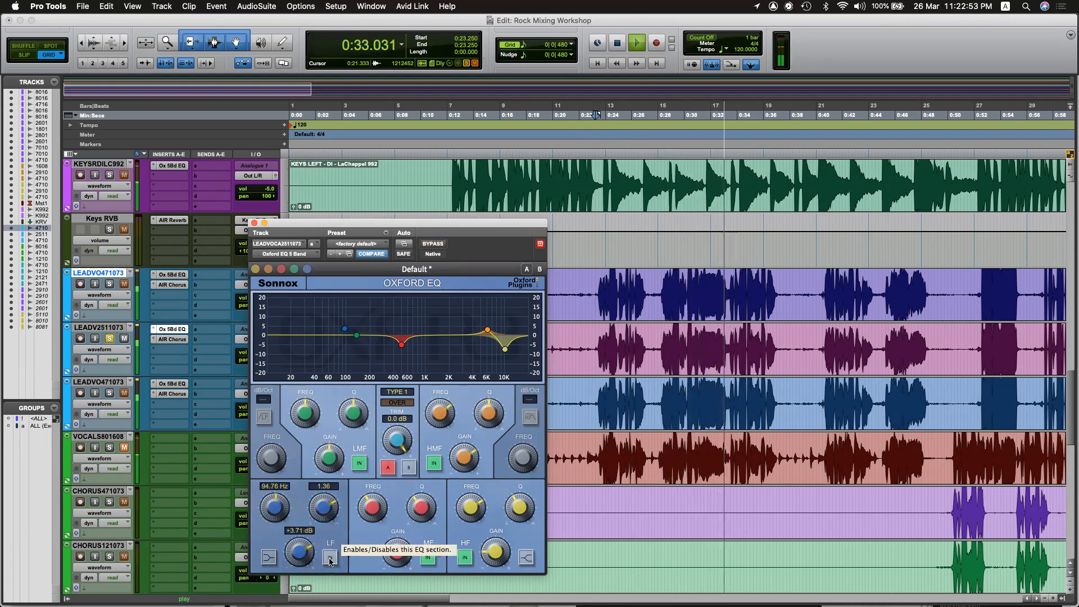
click(330, 558)
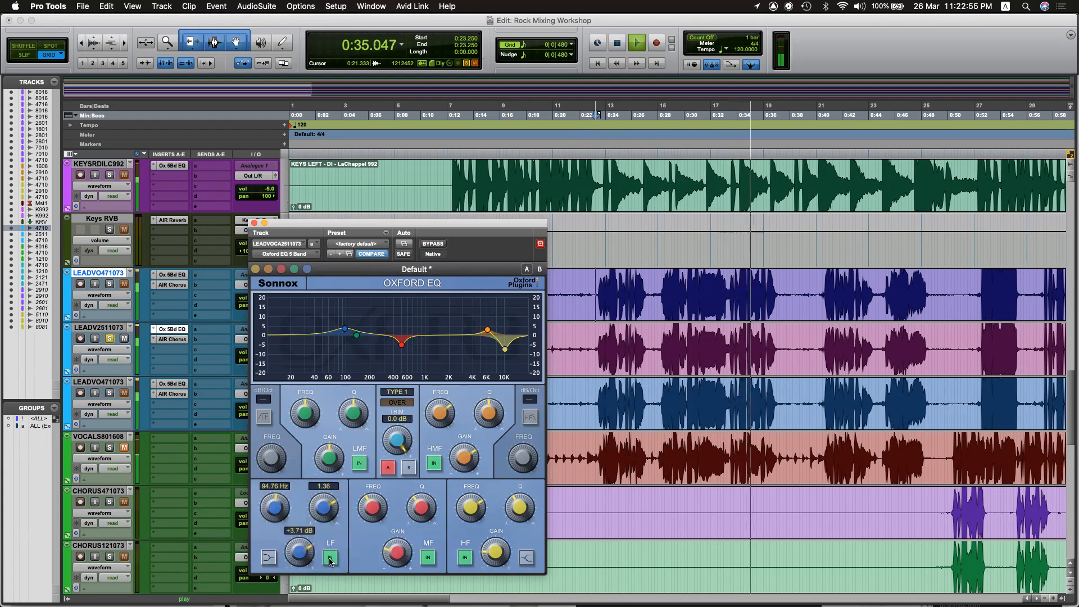
key(space)
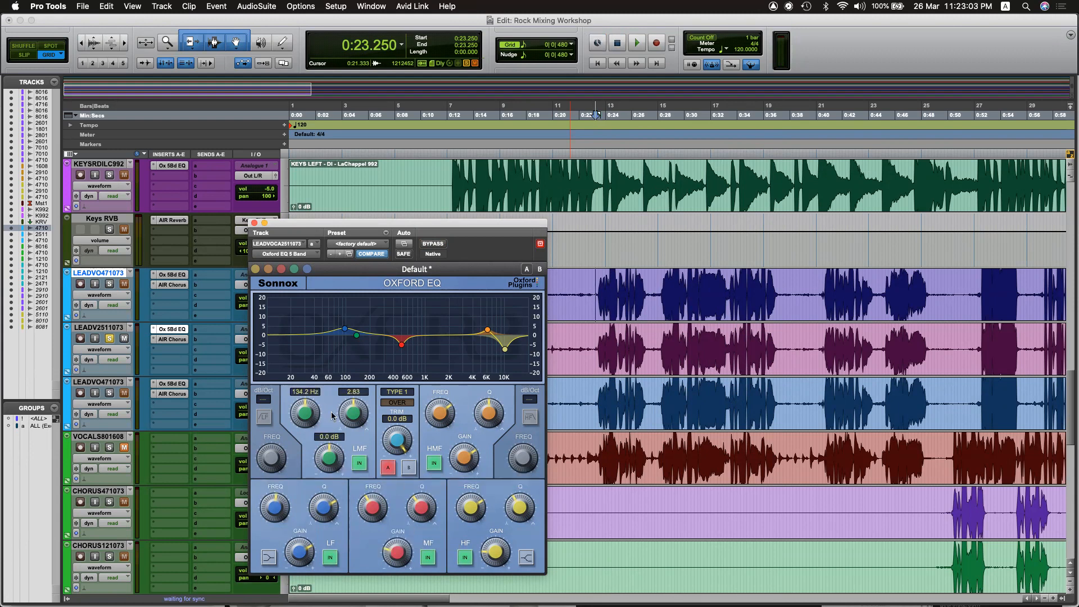
click(172, 339)
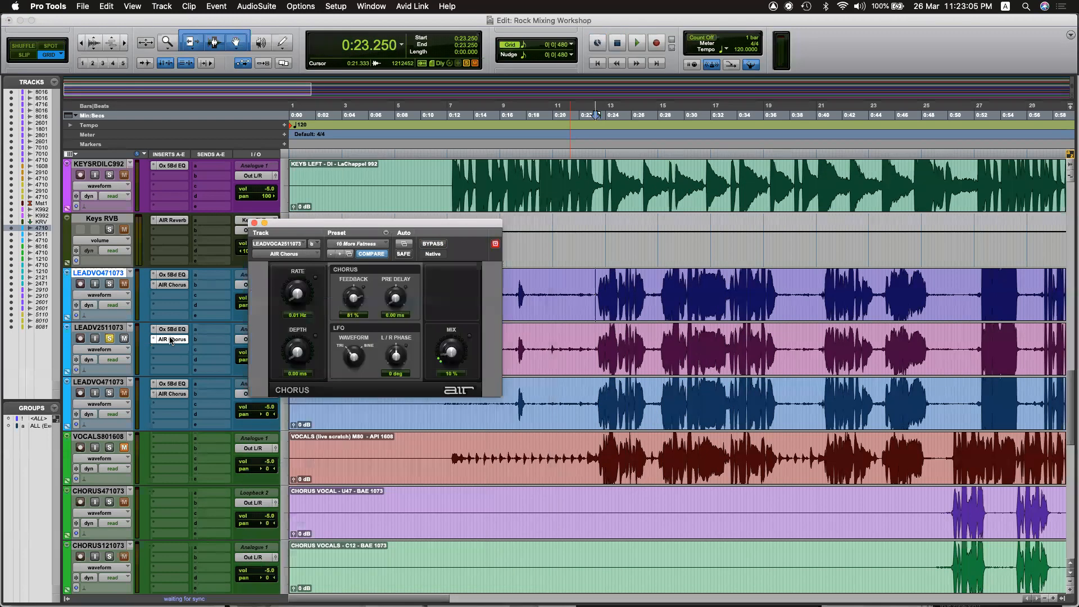
click(254, 223)
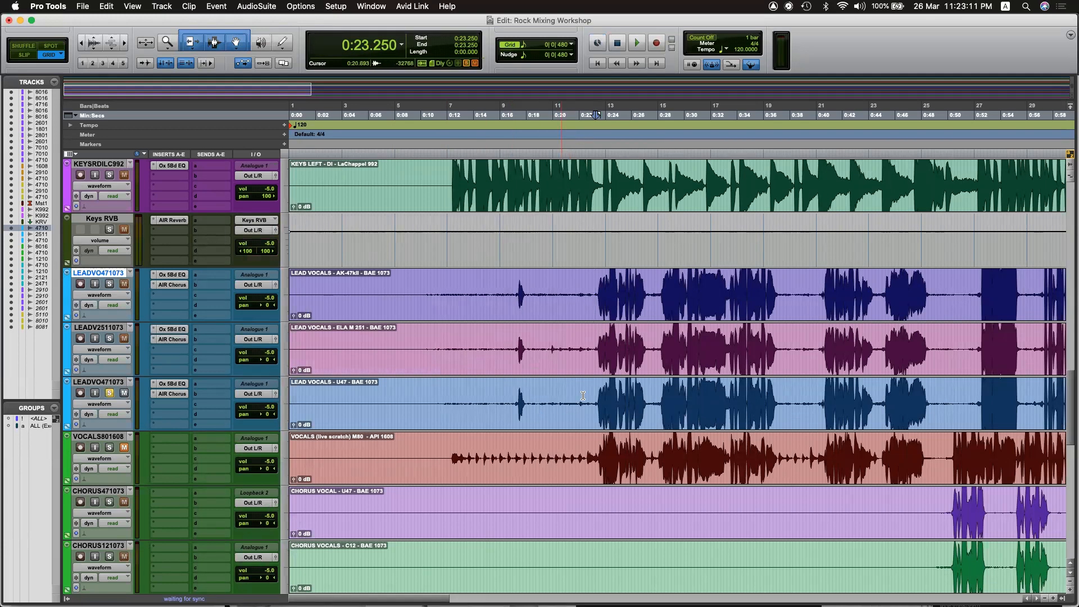
Switch to Chrome, search images for "meunnamm u47 frequency response" and open the RecordingHacks Neumann U 47 response chart.
key(super+Tab)
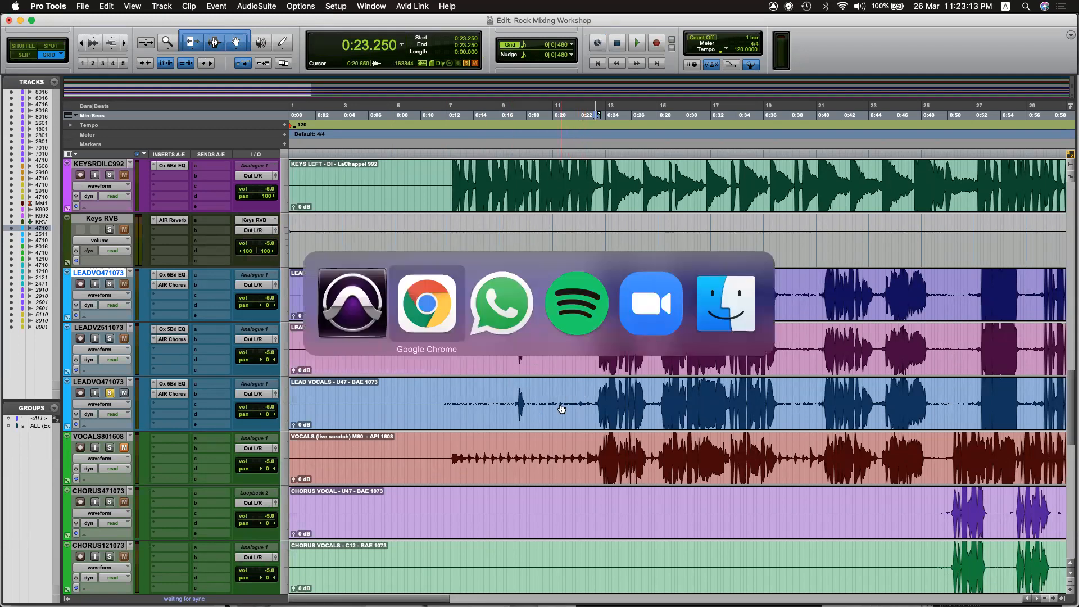
double_click(350, 90)
triple_click(349, 89)
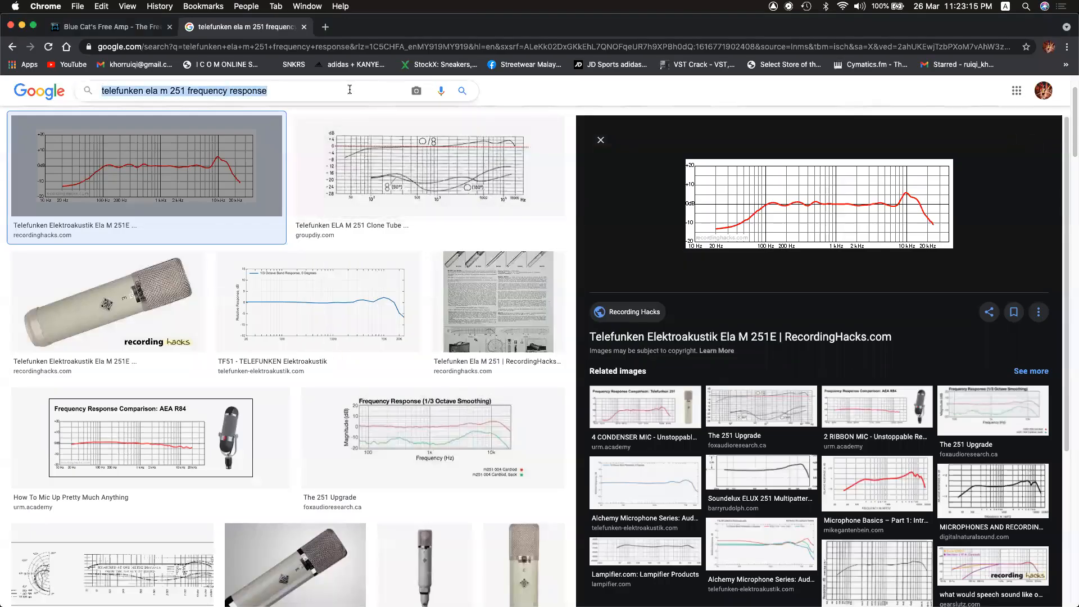
text(meunnamm u47)
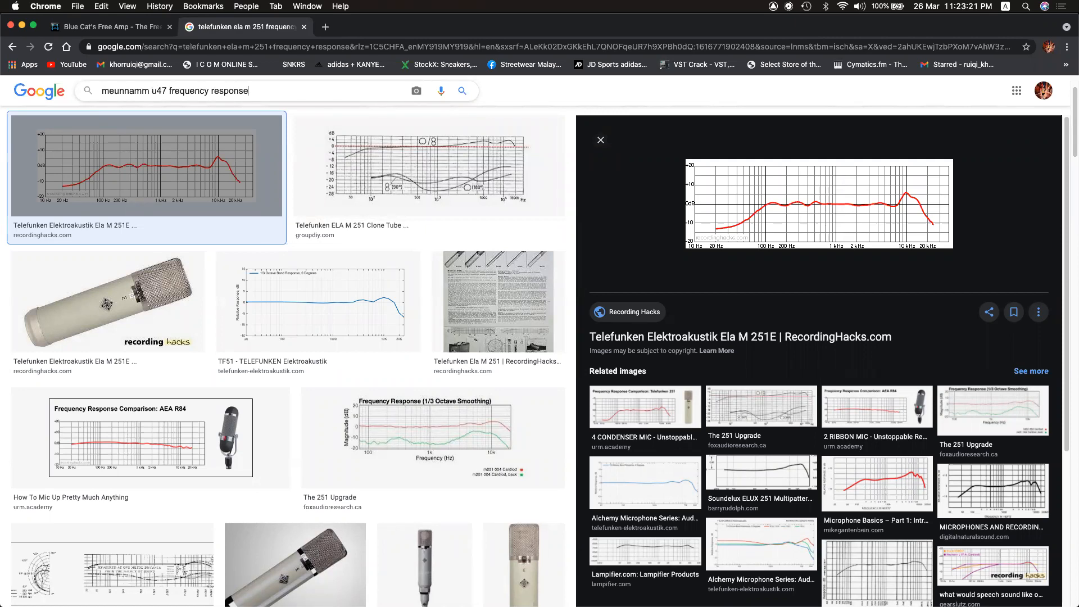
key(Return)
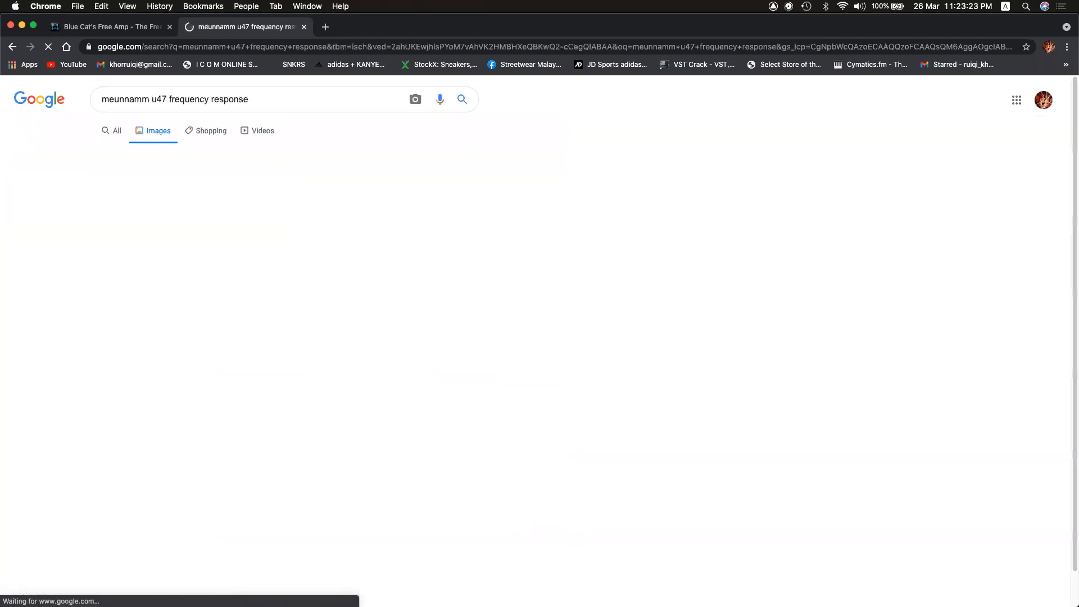
key(super+0)
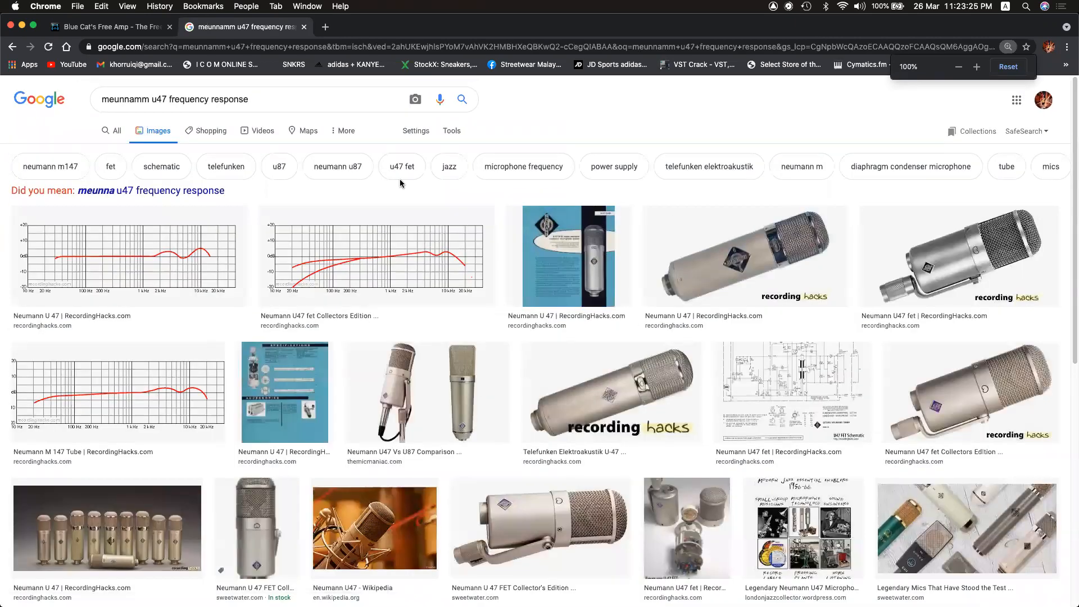
click(186, 275)
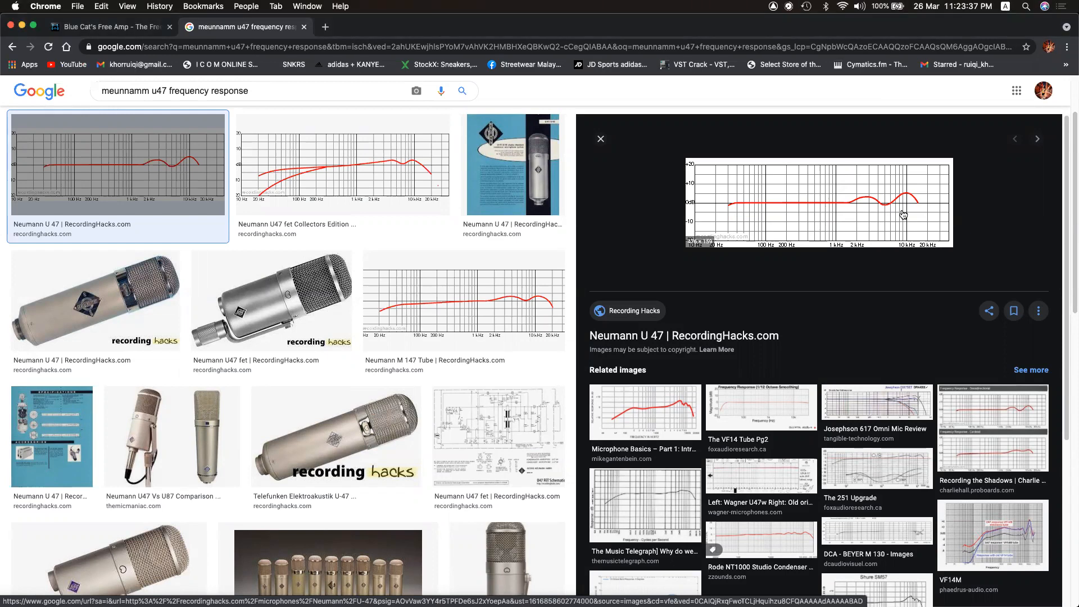
Switch to Pro Tools, play the U47 lead vocal from 0:23.250 and bypass its EQ and AIR Chorus inserts.
key(super+Tab)
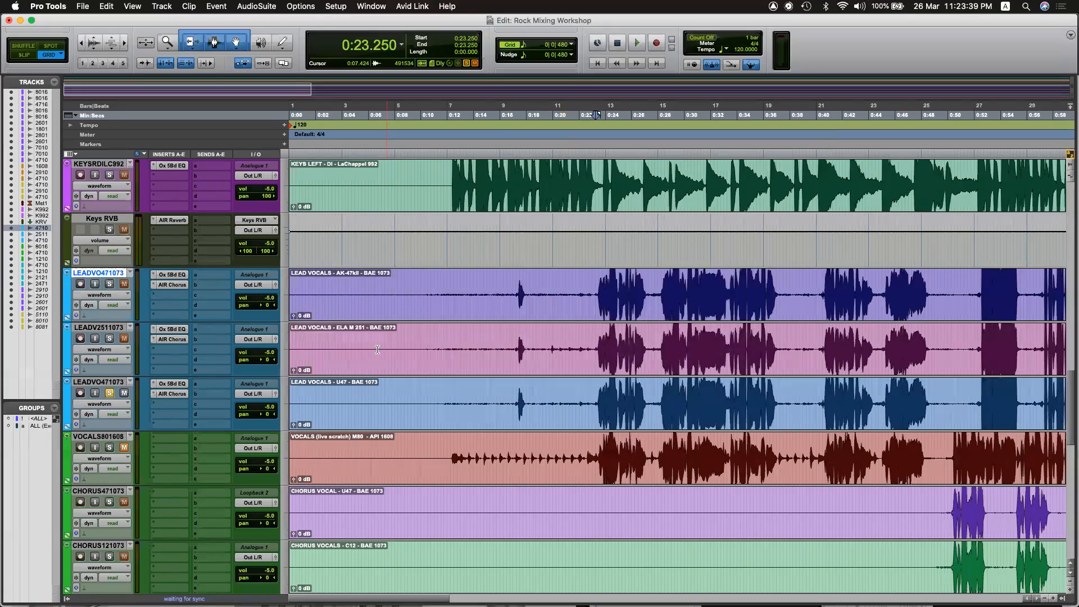
click(591, 390)
key(space)
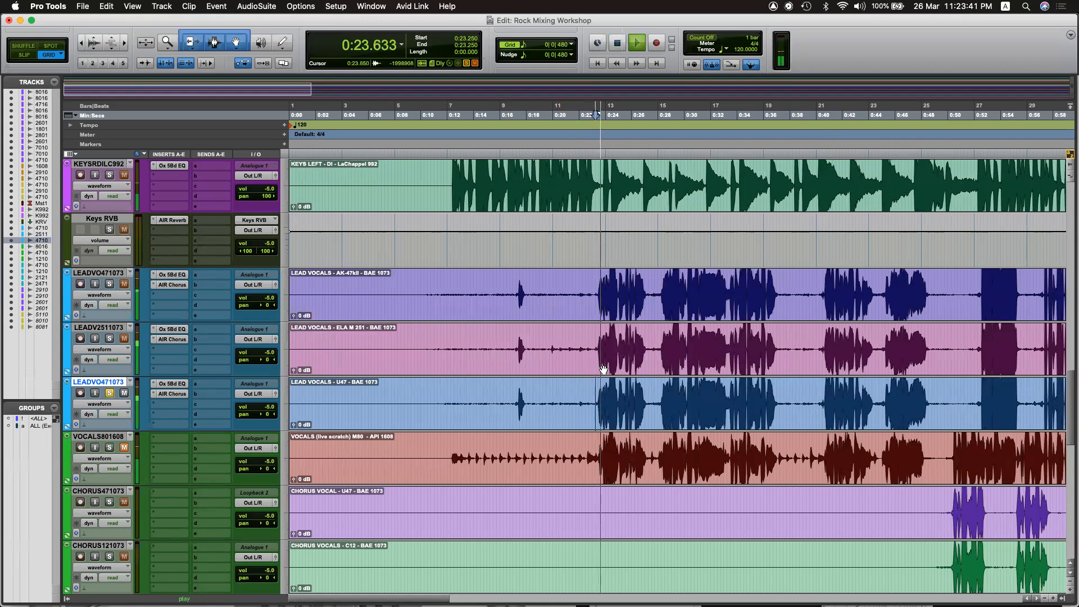
super+click(177, 386)
shift+super+click(178, 386)
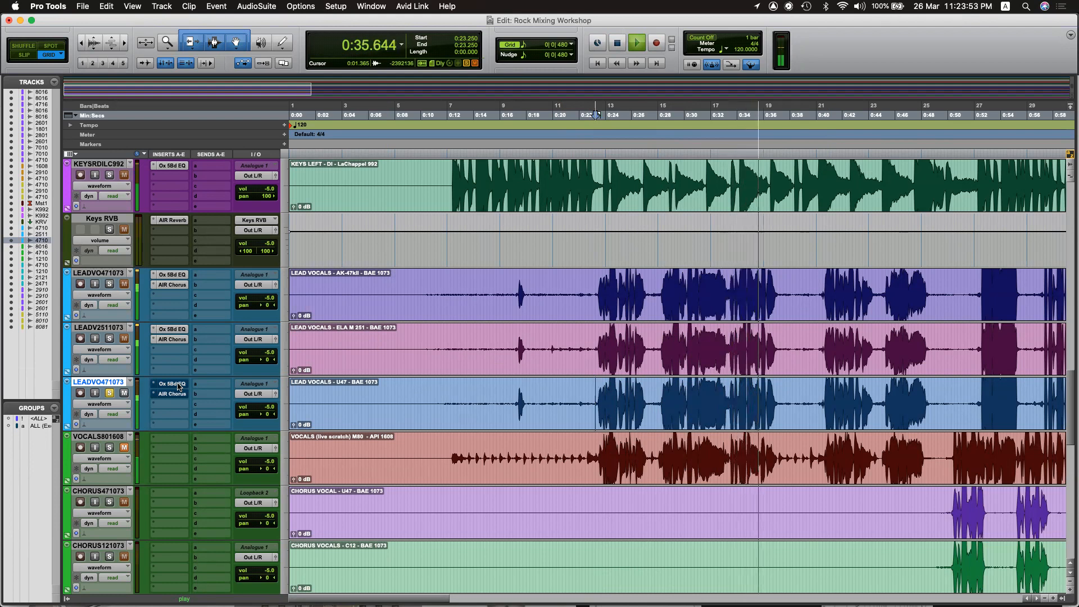
key(super+j)
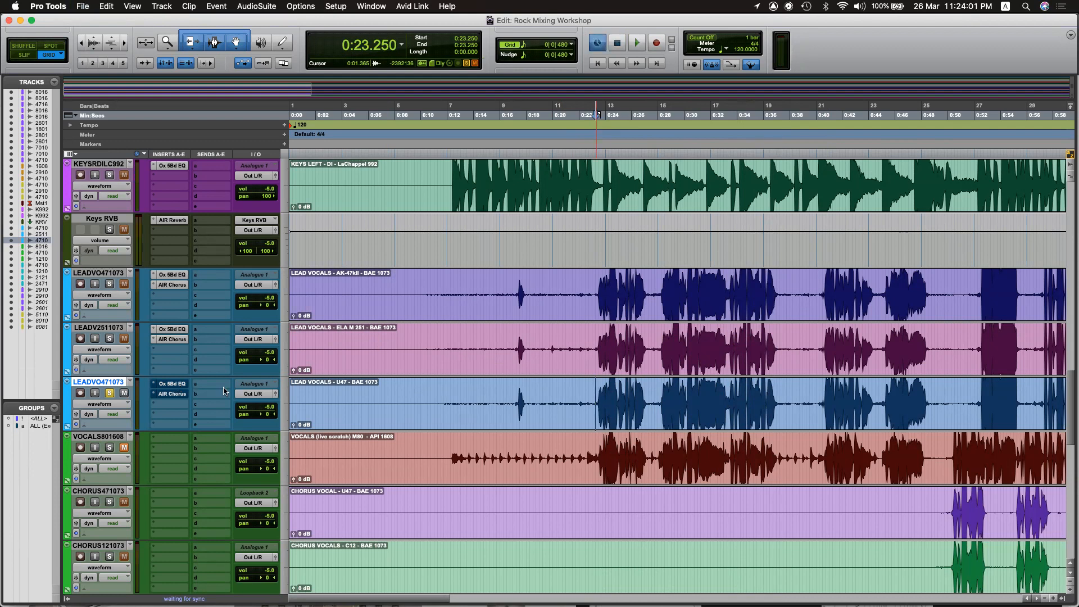
Open the U47 lead vocal's Oxford EQ and reset the LF, MF, HF and HMF band gains to 0 dB.
click(174, 383)
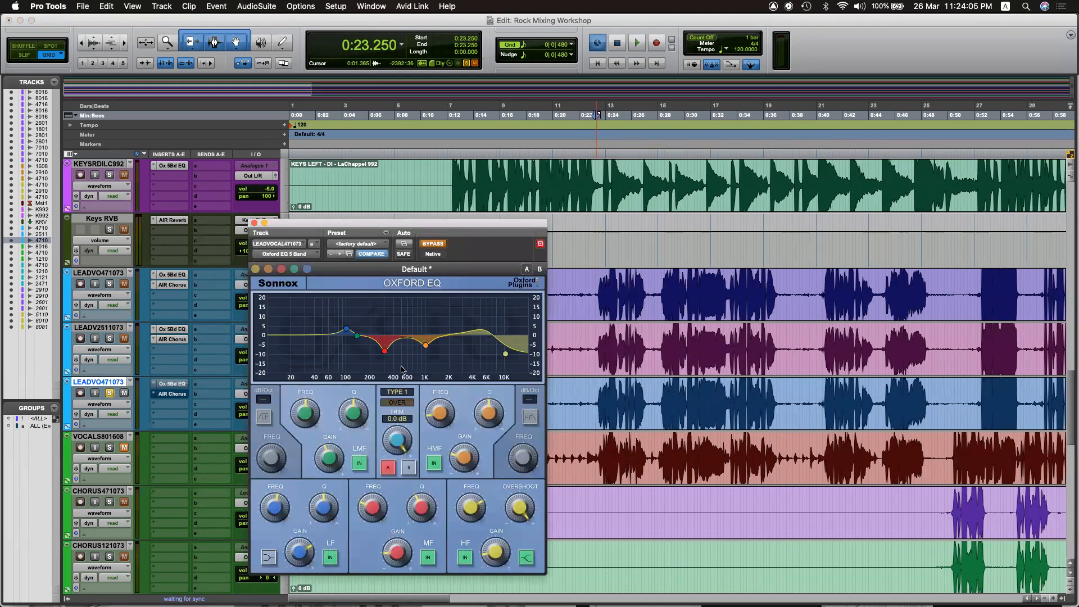
alt+click(300, 554)
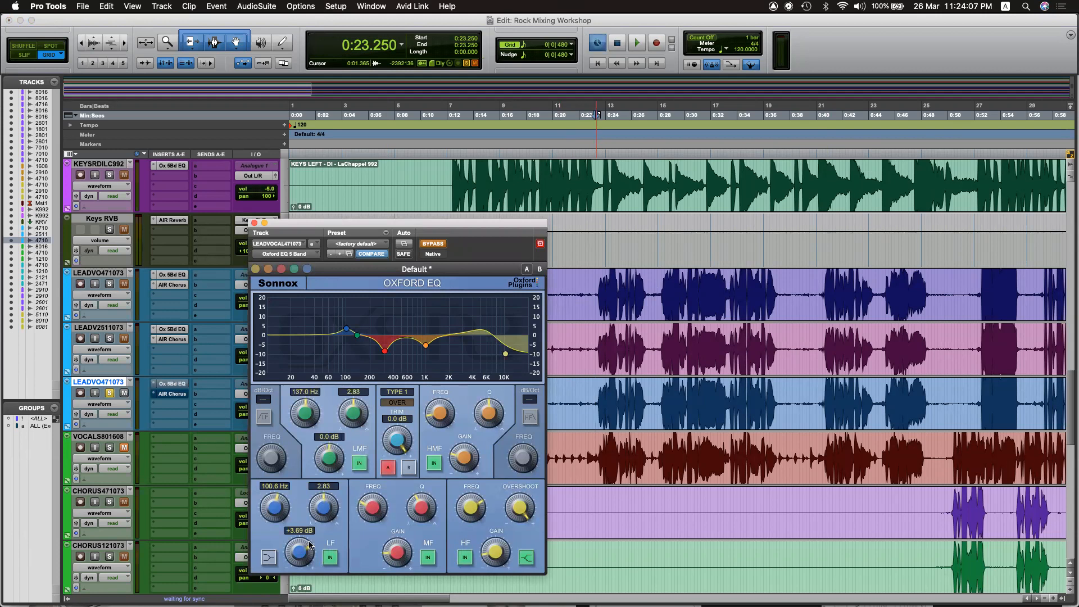
alt+click(396, 552)
alt+click(495, 552)
alt+click(464, 457)
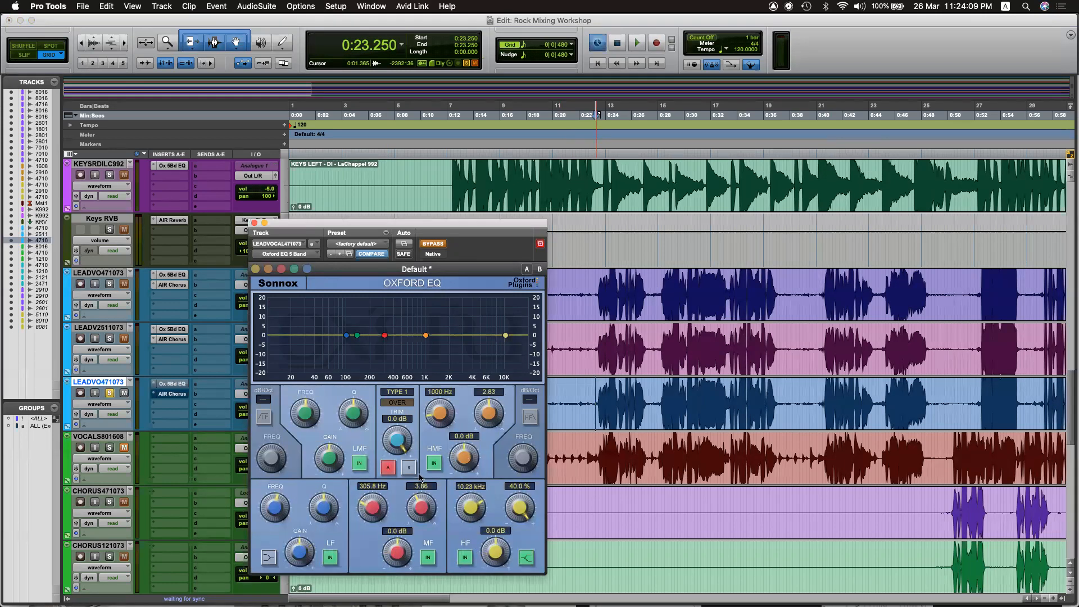
Following the U 47 chart in Chrome, set the HMF band to 2500 Hz, cut it about 7 dB, and audition with EQ enabled.
key(super+Tab)
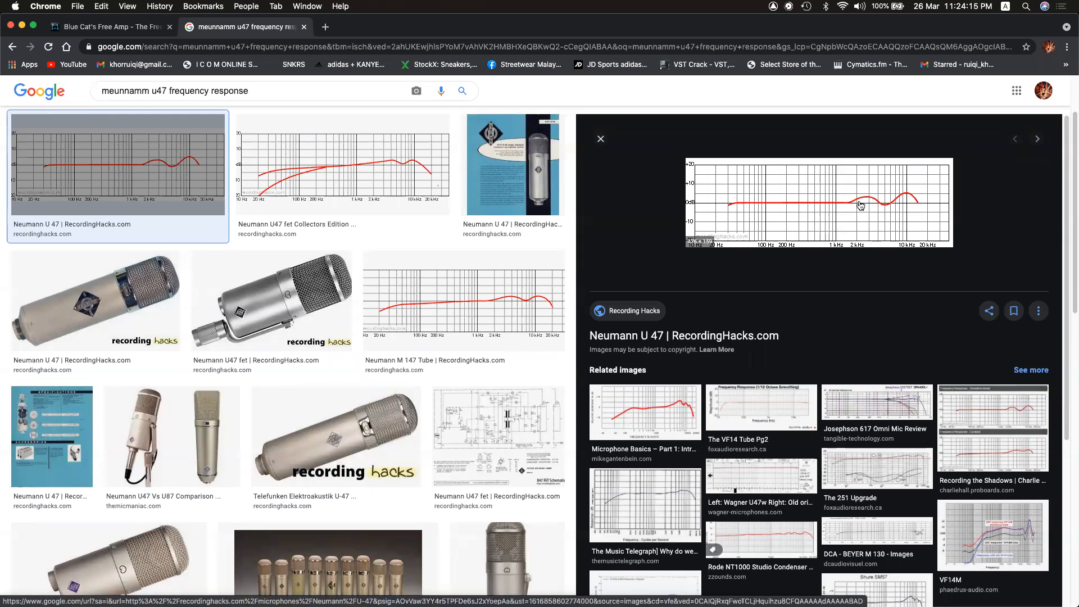
key(super+Tab)
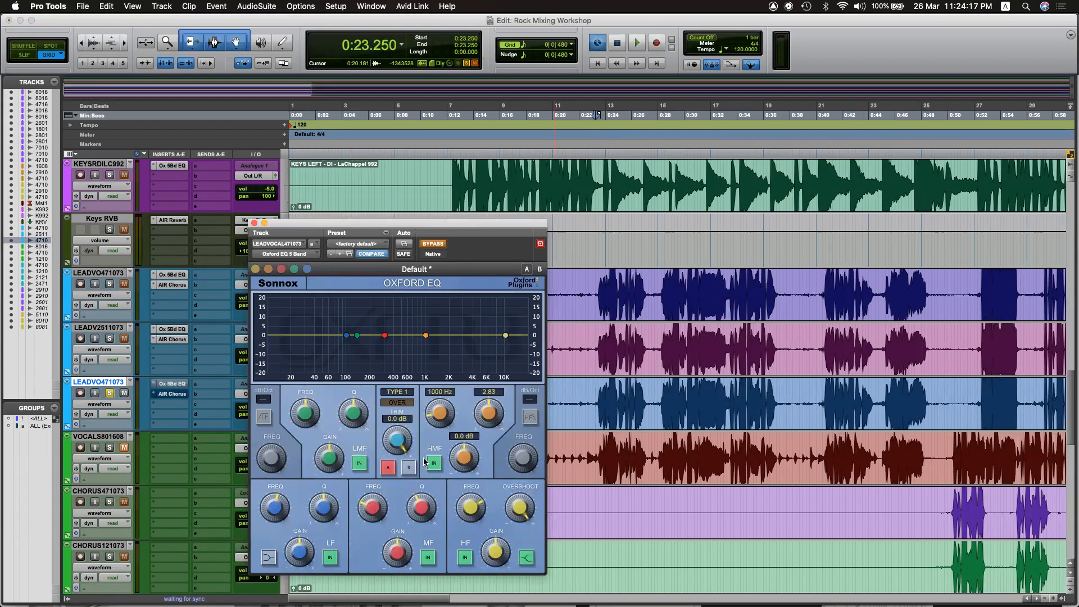
click(443, 392)
text(2500)
key(Return)
drag(466, 460, 466, 487)
key(space)
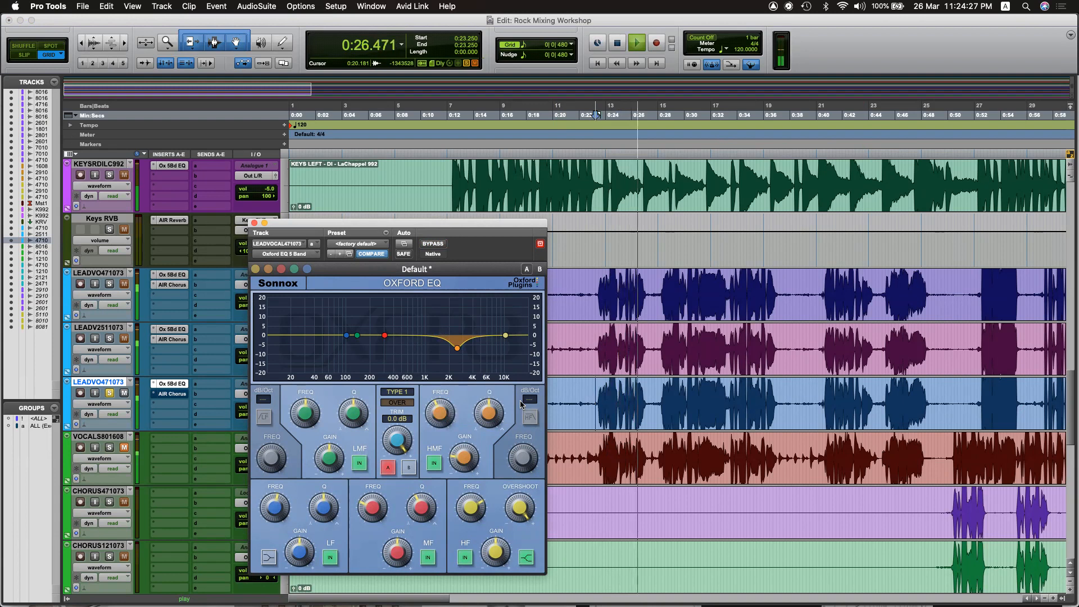
key(space)
Following the U 47 chart, set the HF band to 10000 Hz as a bell instead of a shelf and cut it about 8 dB.
key(super+Tab)
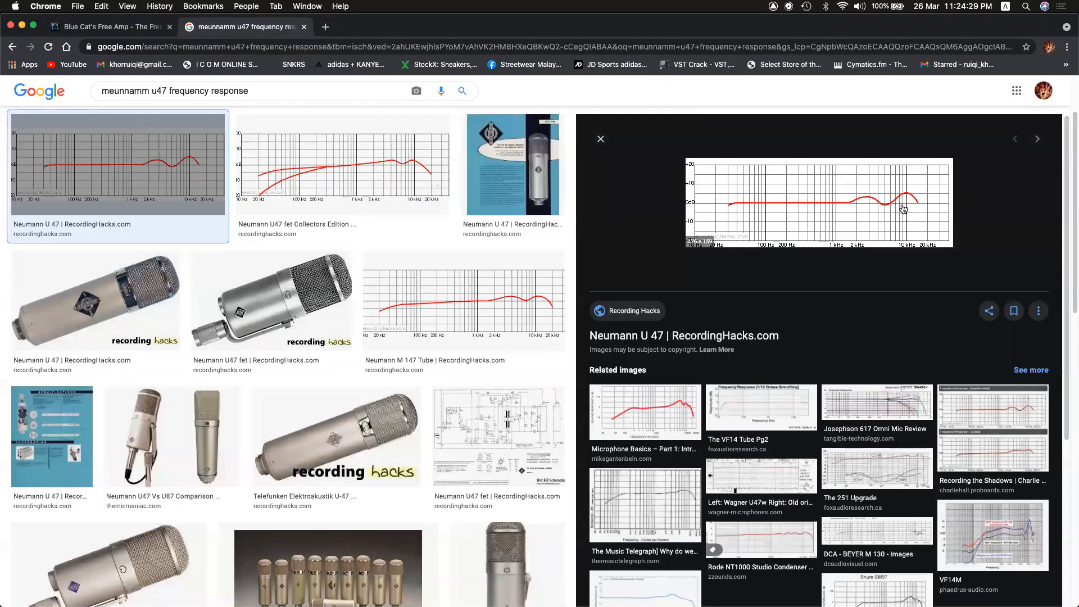
key(super+Tab)
click(470, 486)
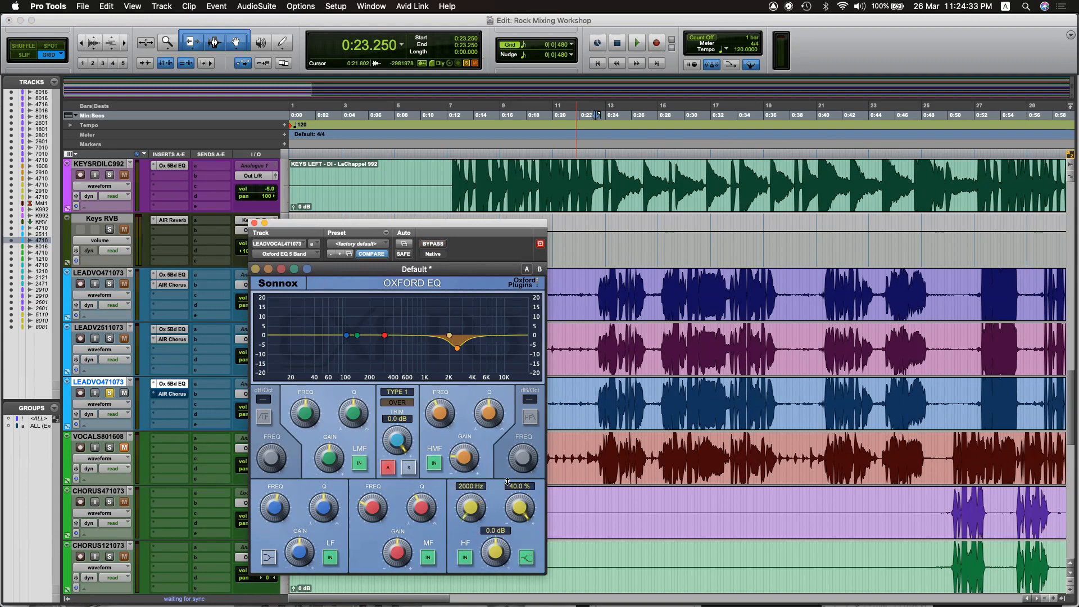
double_click(474, 487)
text(10000)
key(Return)
key(space)
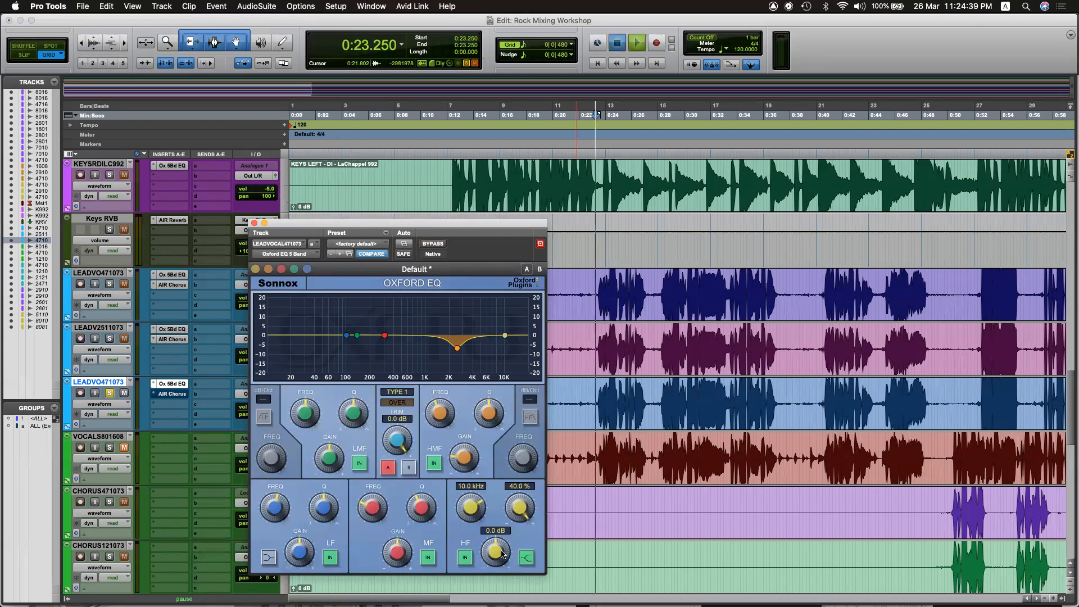
mouse_move(497, 553)
mouse_down()
mouse_move(498, 571)
mouse_move(500, 559)
mouse_up()
click(524, 558)
click(523, 558)
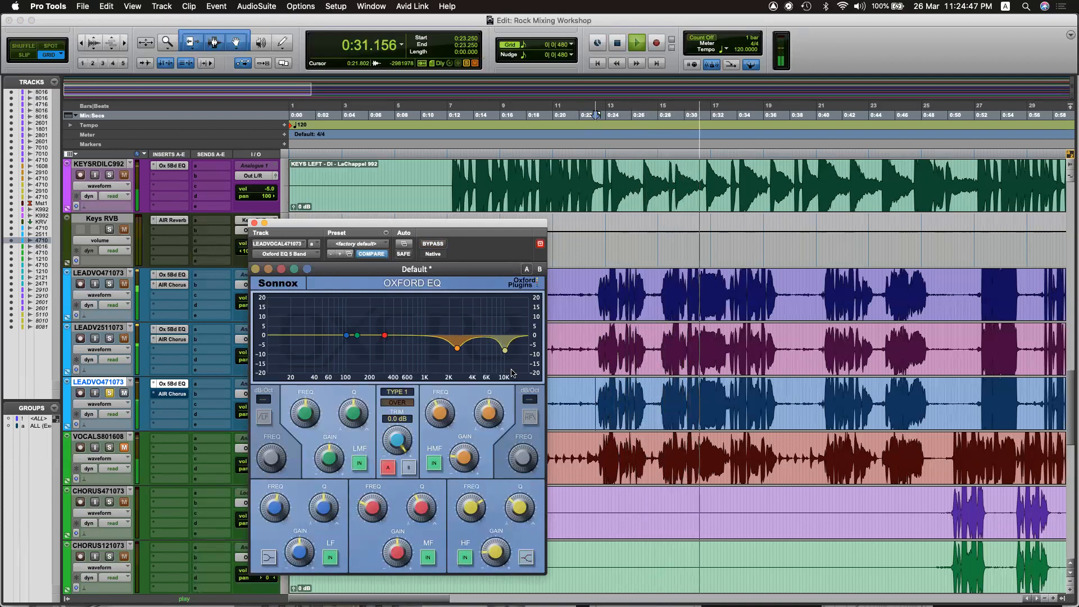
key(space)
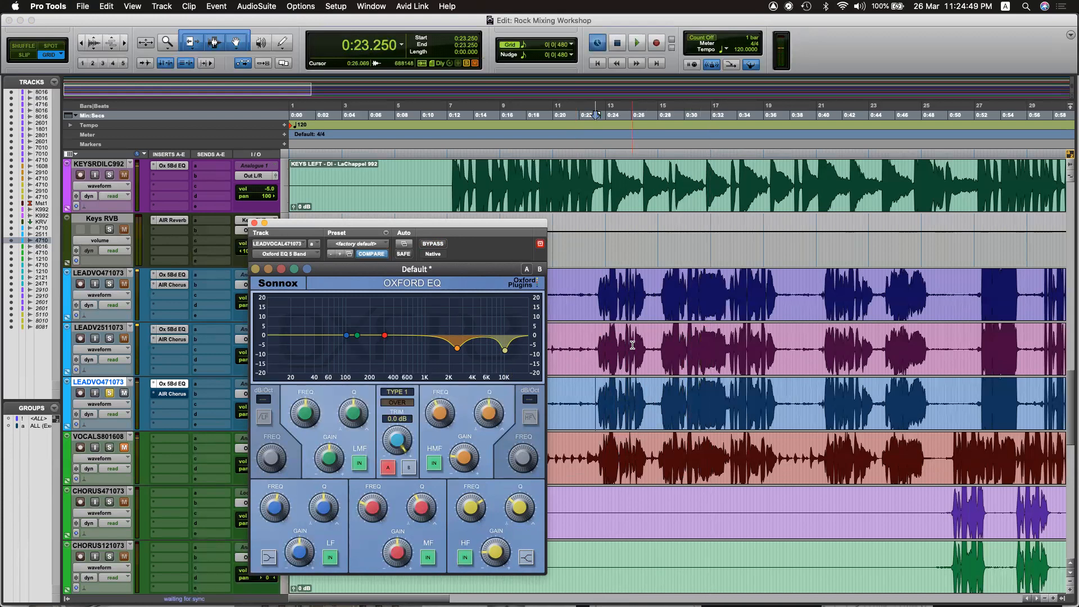
Compare the U47 vocal's EQ curve with the Neumann U 47 frequency response chart in Chrome.
key(super+Tab)
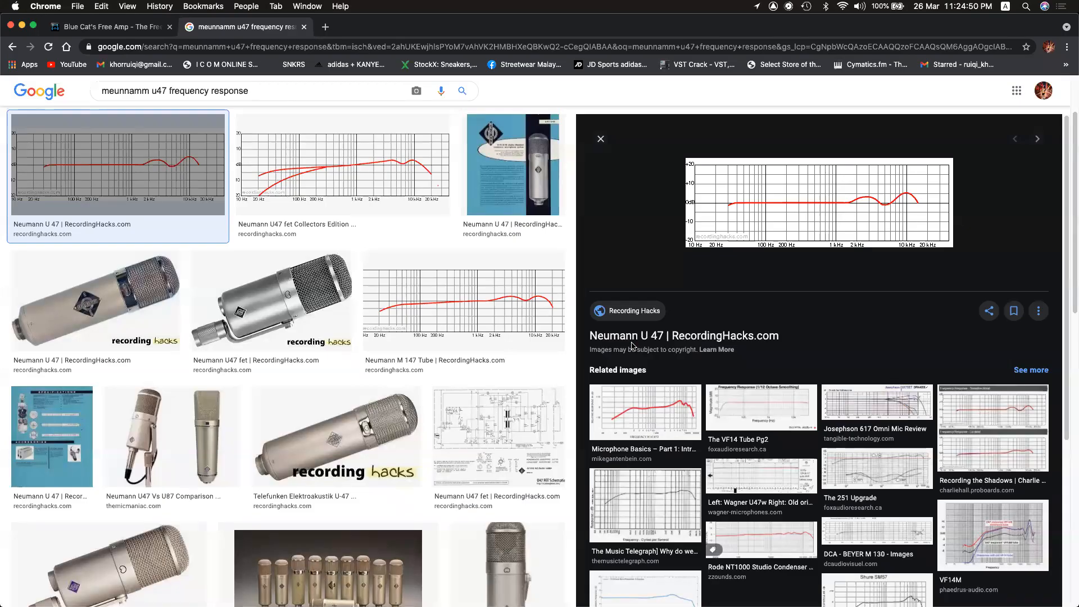
key(super+Tab)
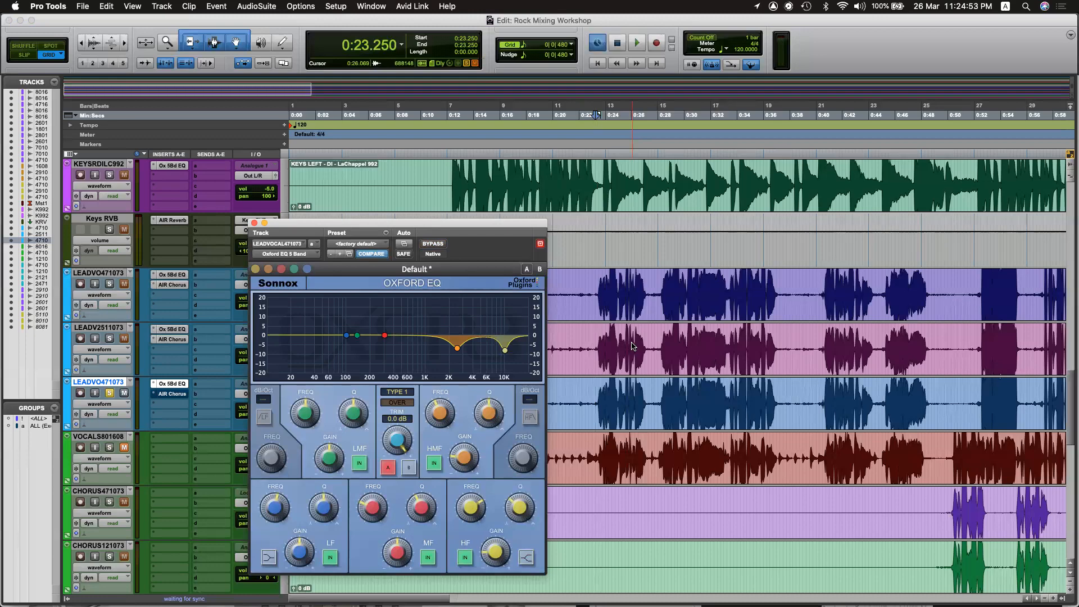
key(super+Tab)
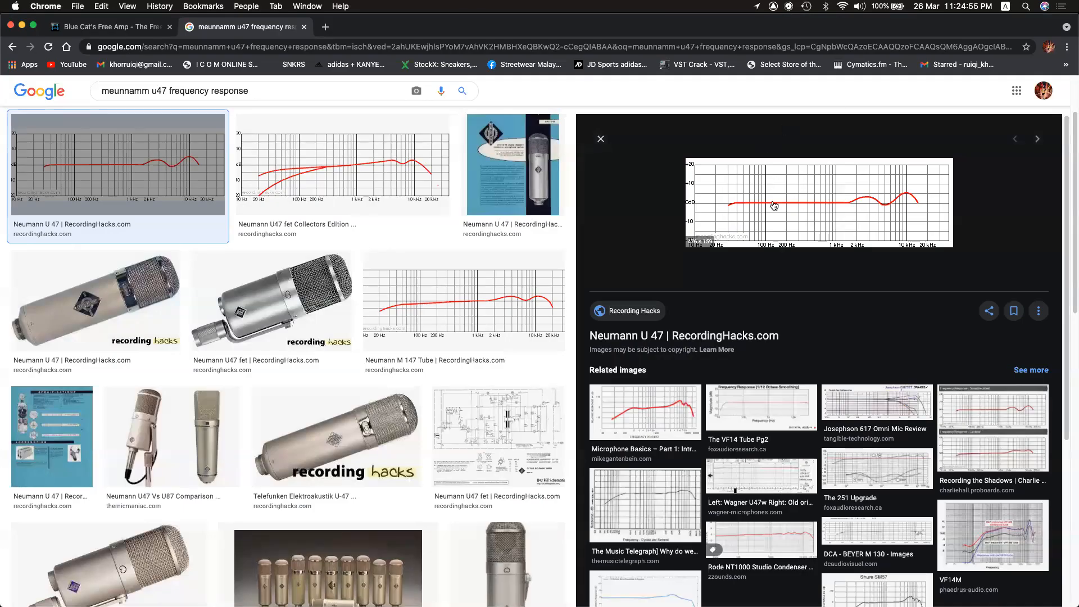
Back in Pro Tools, boost the U47 vocal's LF band about 3.5 dB near 97 Hz with Q 1.68 and audition it off and on.
key(super+Tab)
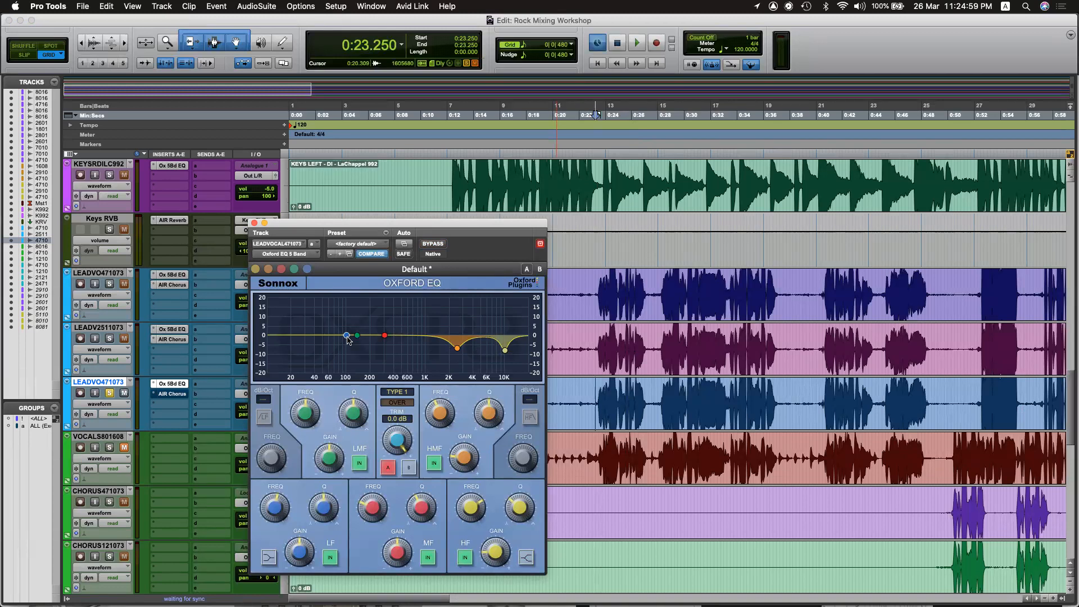
drag(347, 335, 344, 328)
drag(323, 493, 324, 499)
key(space)
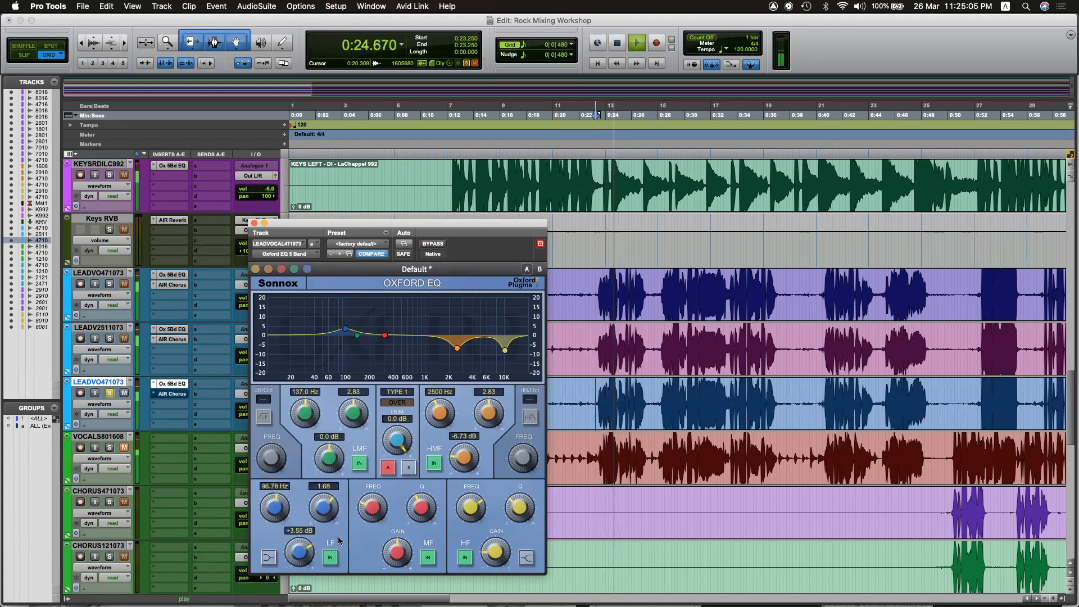
click(330, 557)
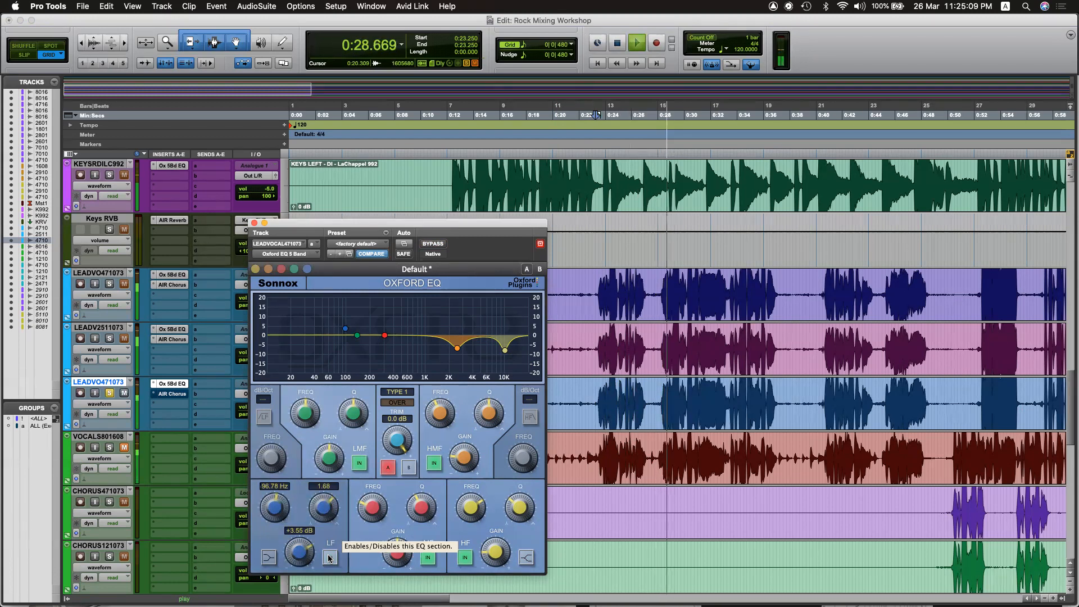
click(330, 557)
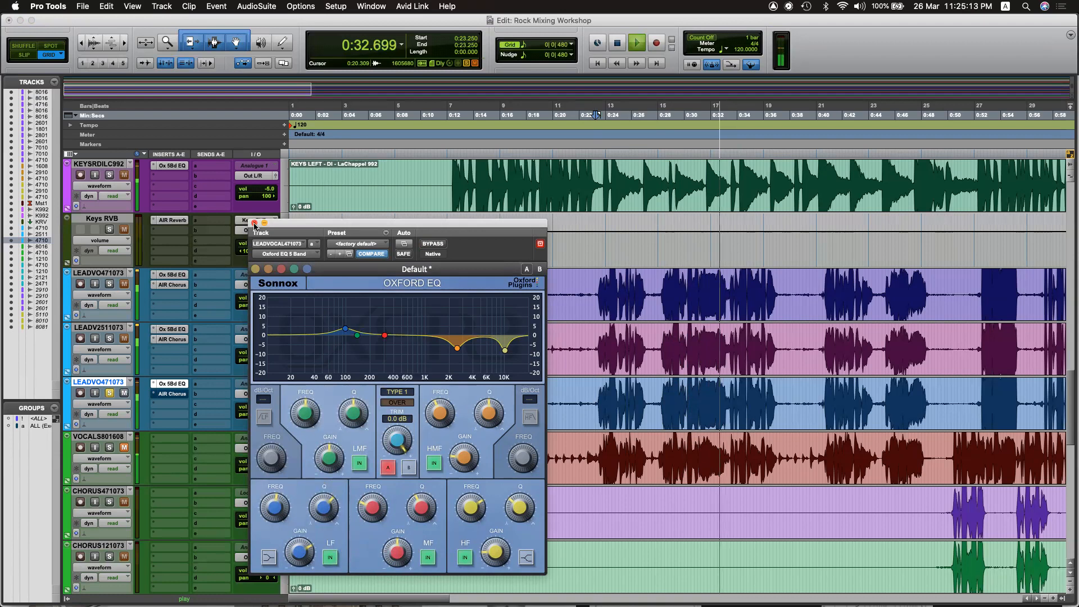
key(super+j)
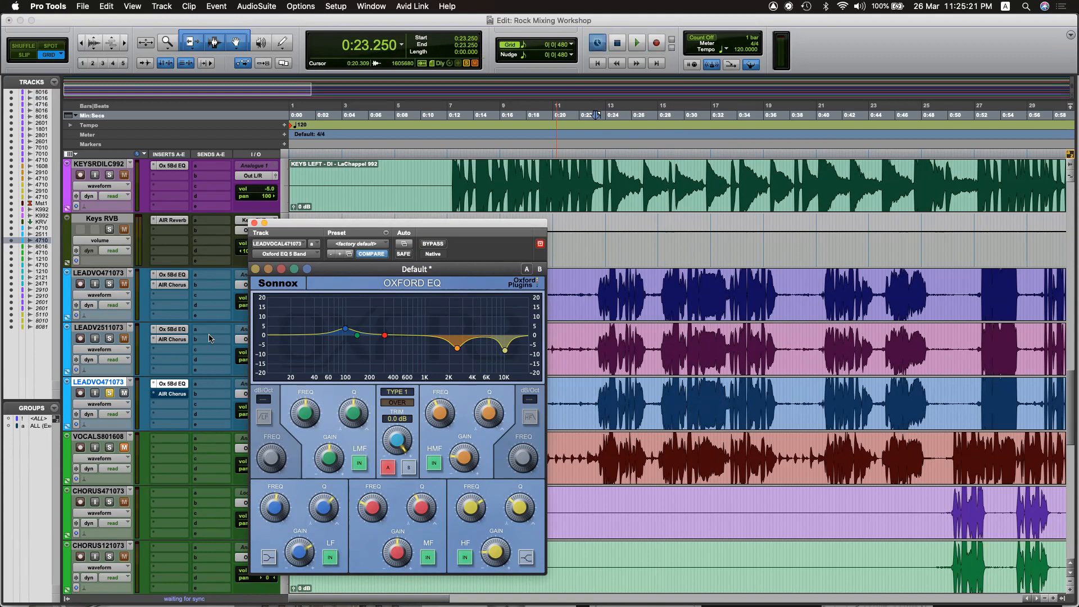
Enable the AIR Chorus on the U47 lead vocal, lower its mix to about 6% during playback, and close the plug-in.
click(172, 393)
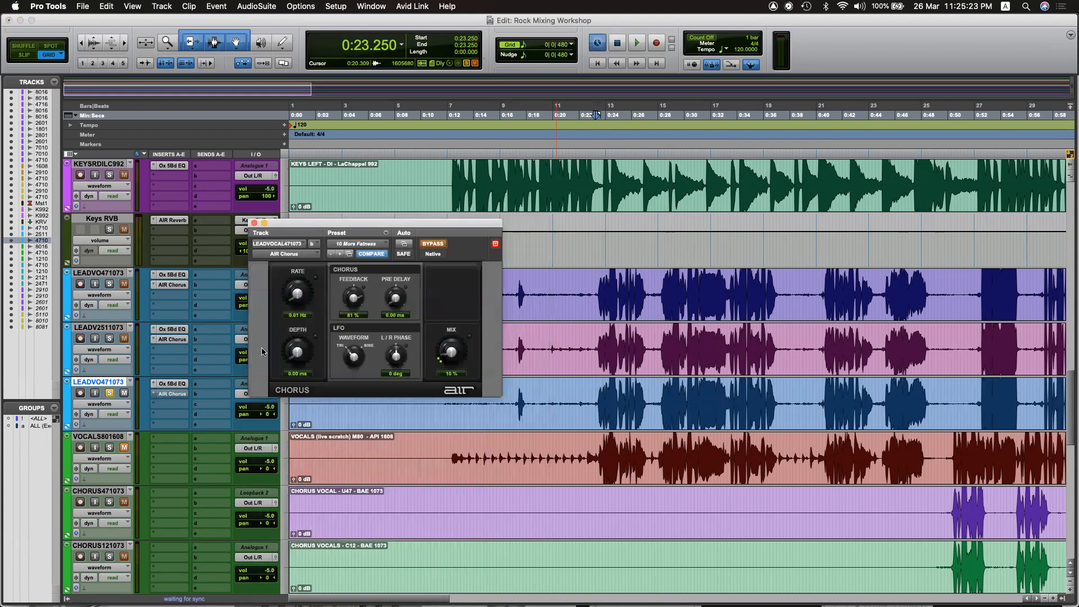
click(444, 244)
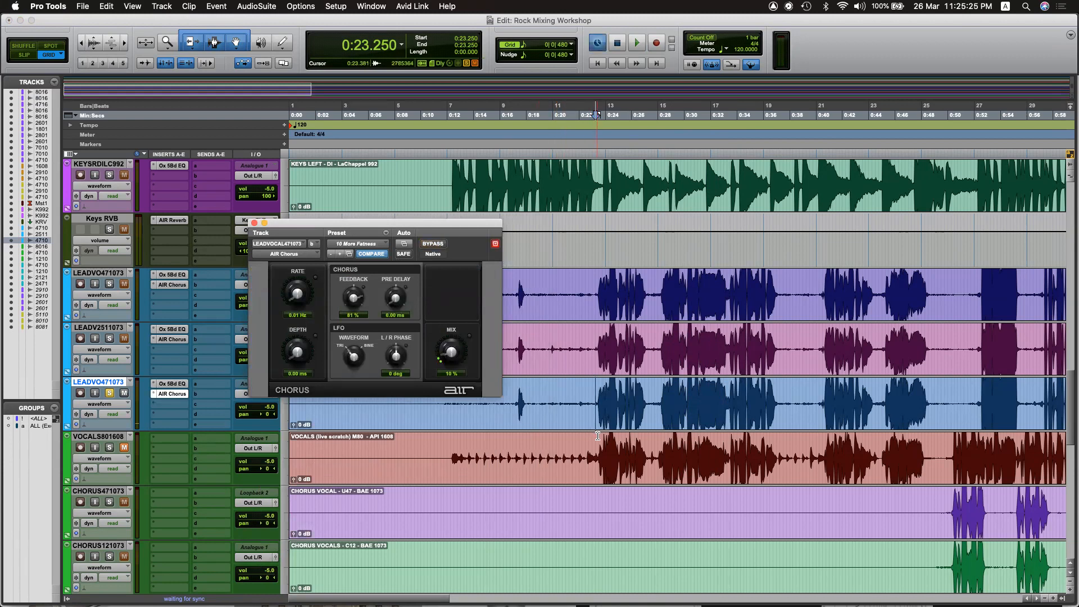
key(space)
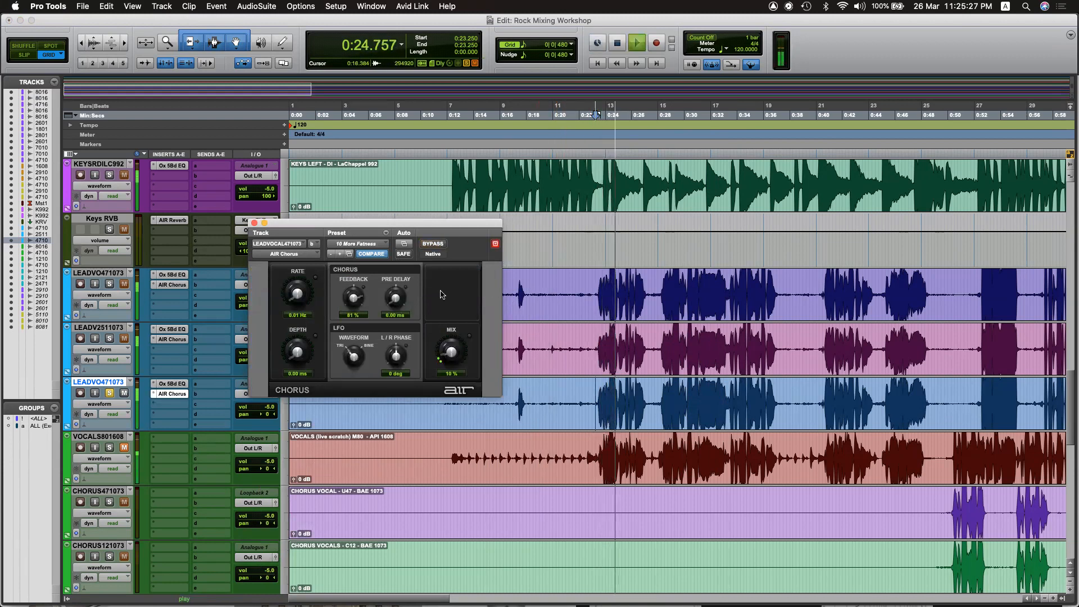
drag(452, 354, 450, 357)
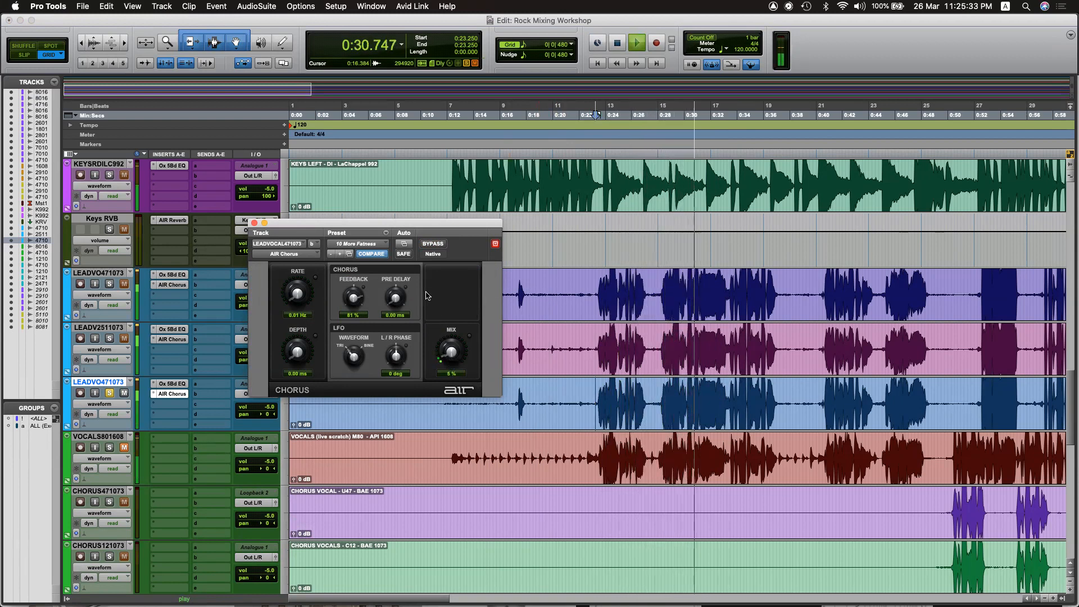
click(254, 222)
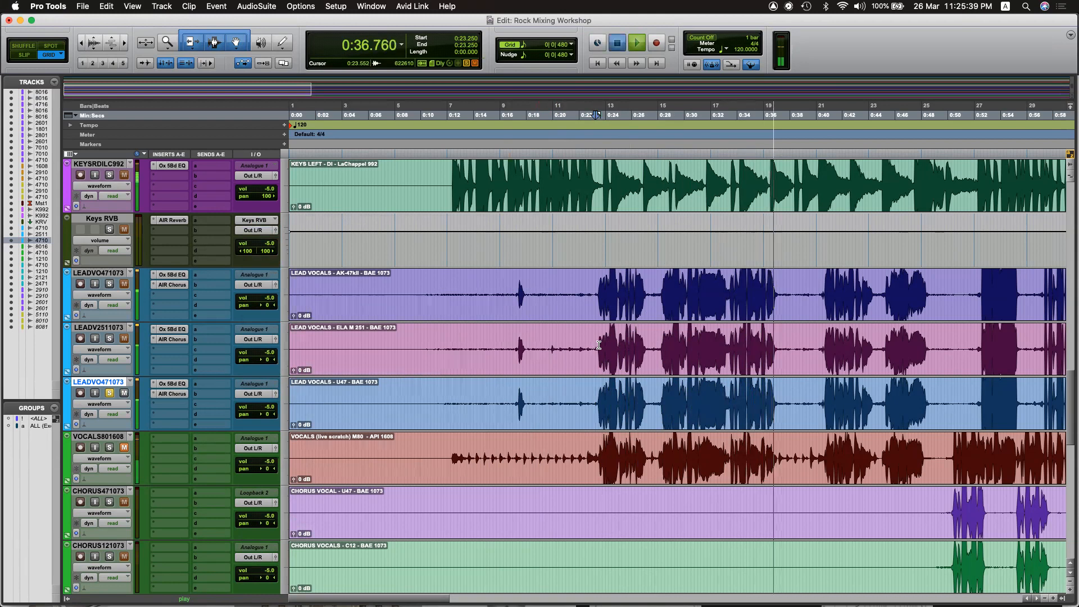
key(space)
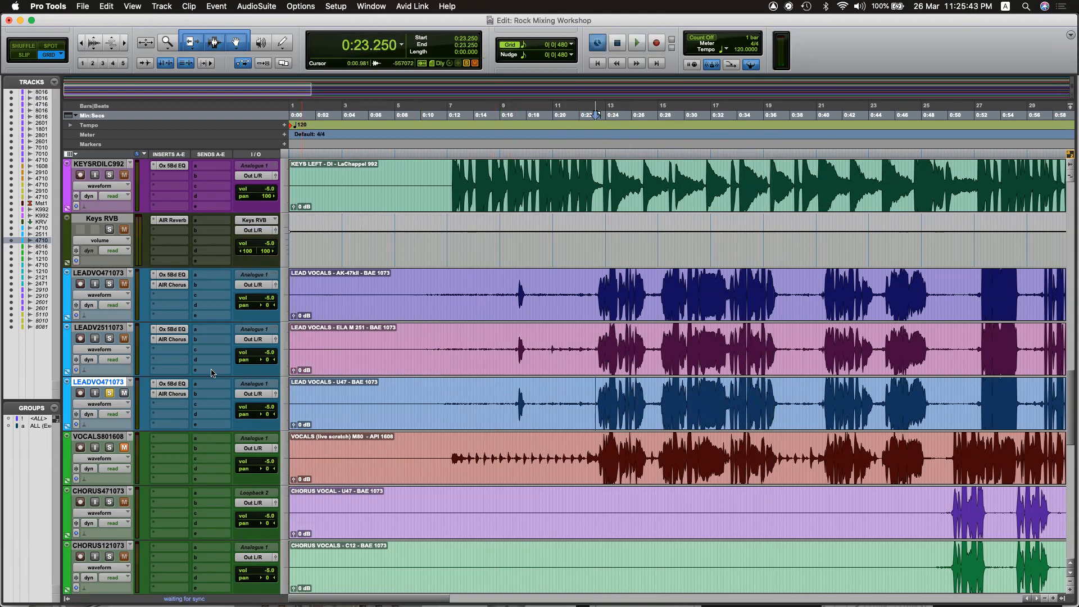
Solo the AK-47kII lead vocal instead of the U47 vocal and audition it in the same passage.
click(110, 393)
click(109, 284)
key(space)
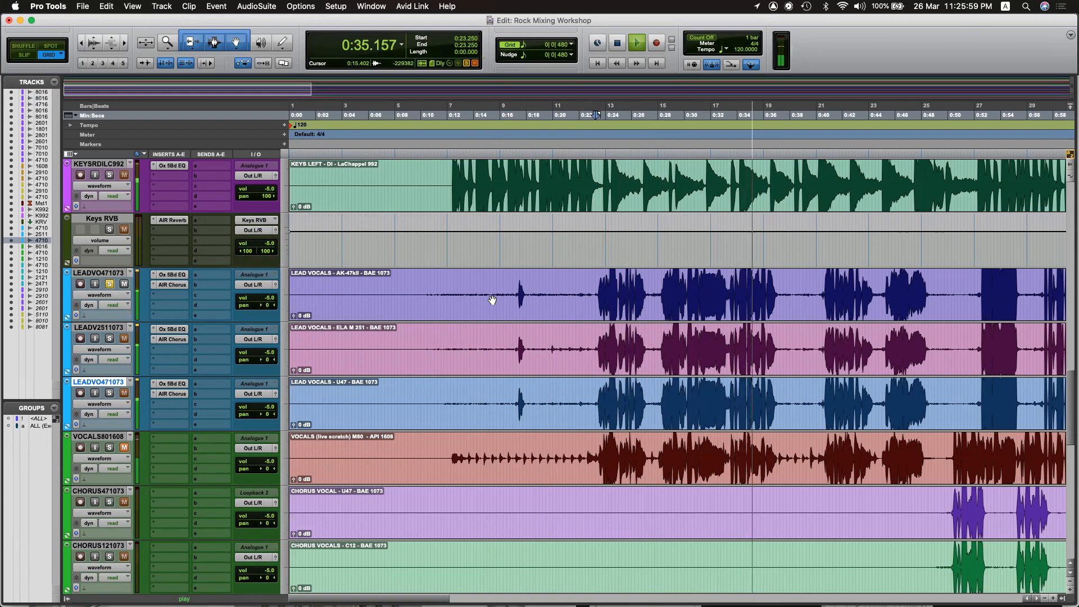
key(space)
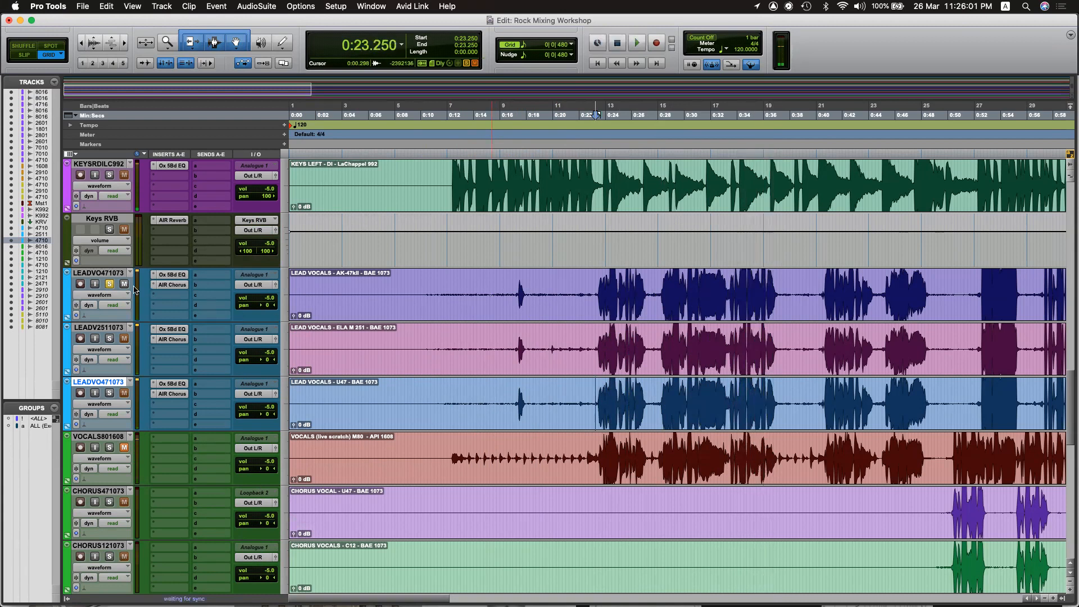
Solo the ELA M 251 lead vocal instead, audition it, and view its Oxford EQ curve.
click(110, 338)
key(space)
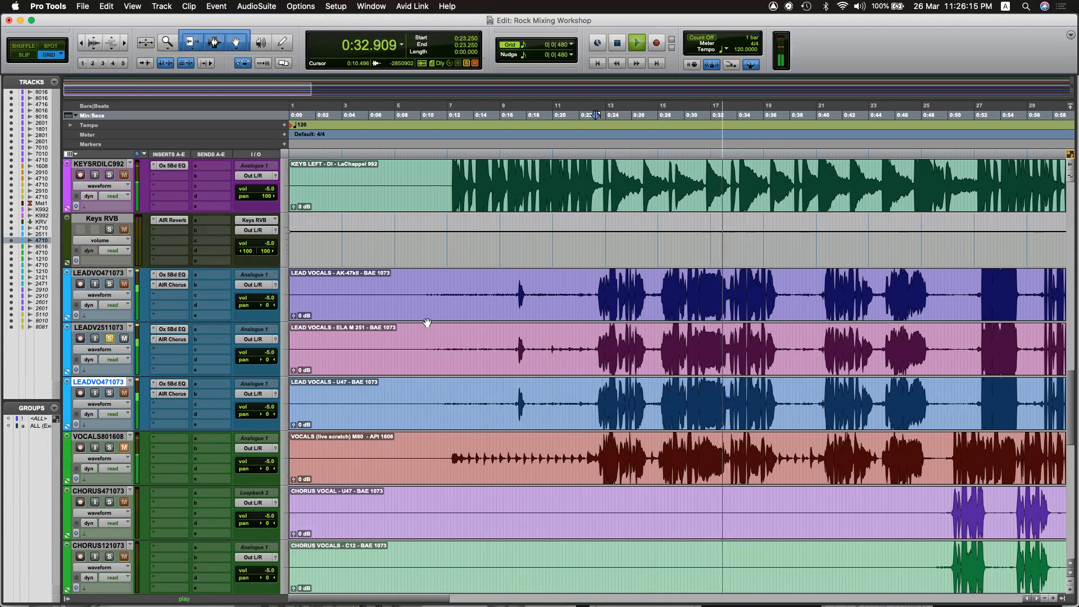
click(172, 328)
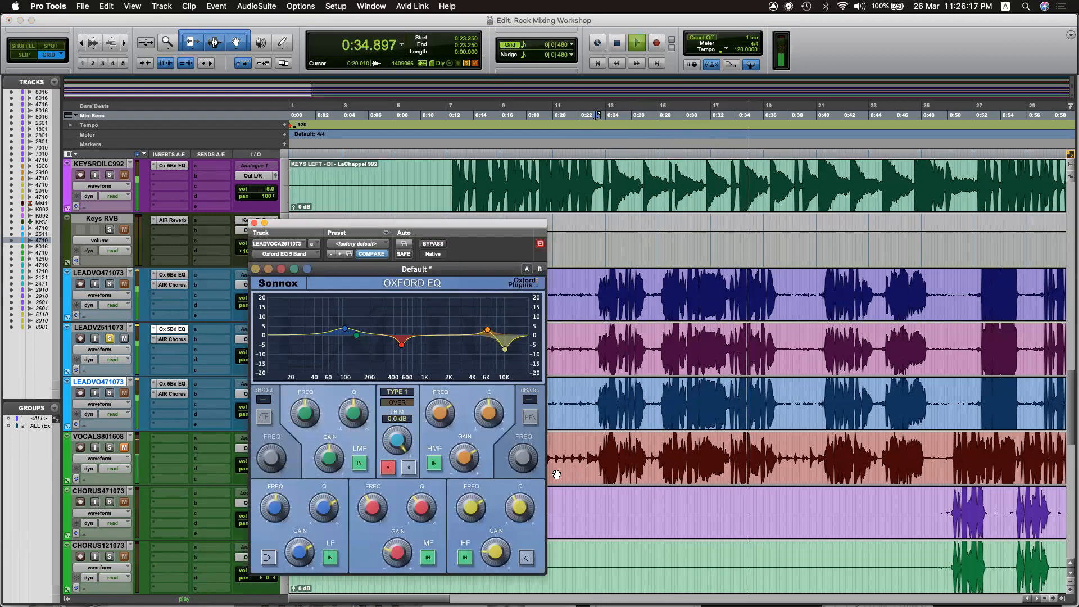
click(256, 224)
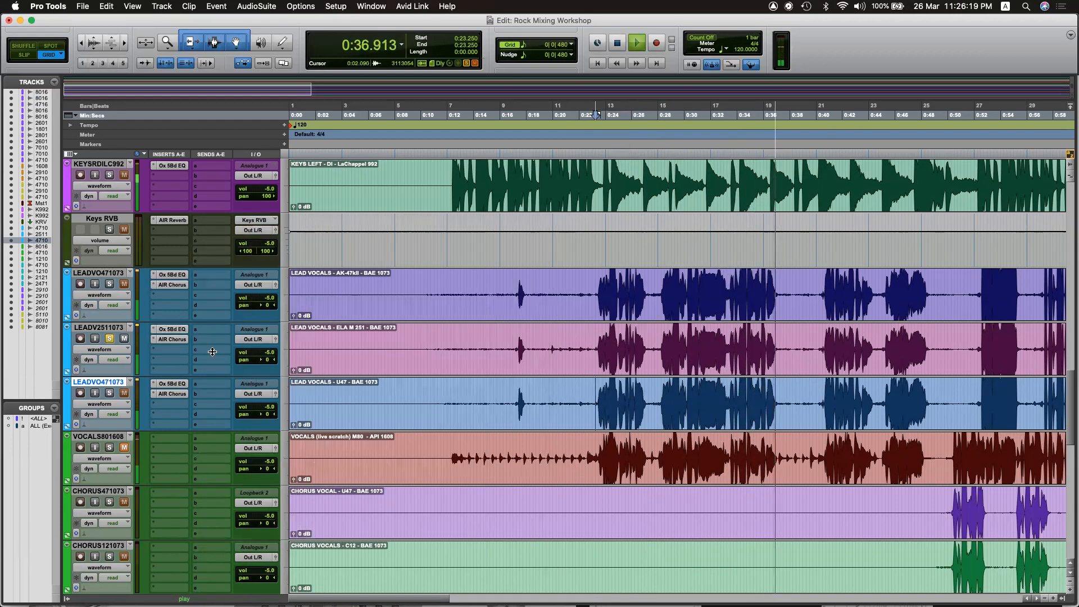
key(space)
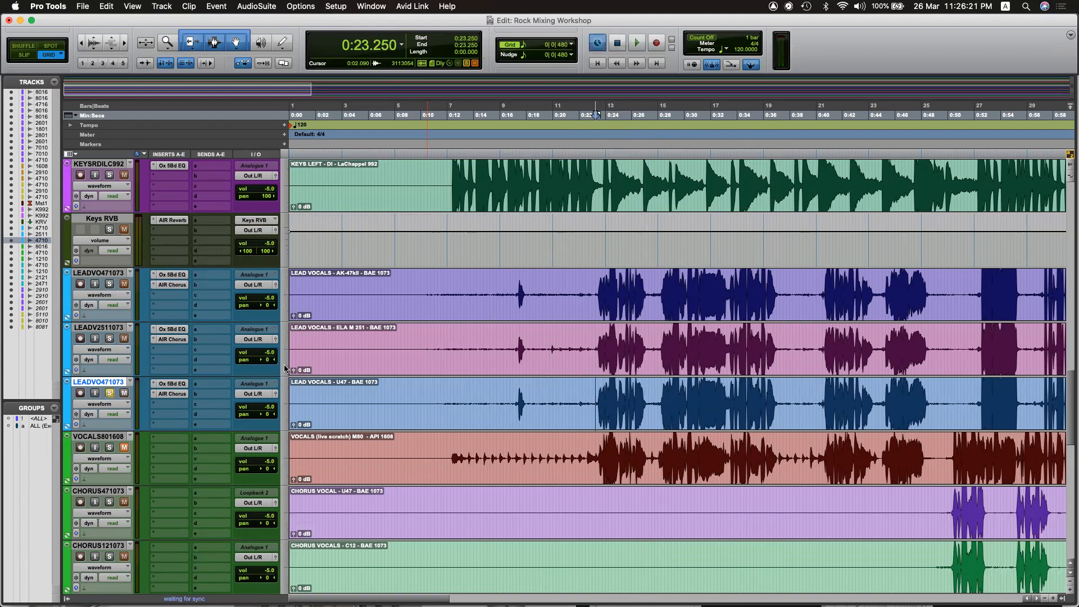
Audition the U47 lead vocal soloed again and select the AK-47kII and ELA M 251 lead vocal tracks.
key(space)
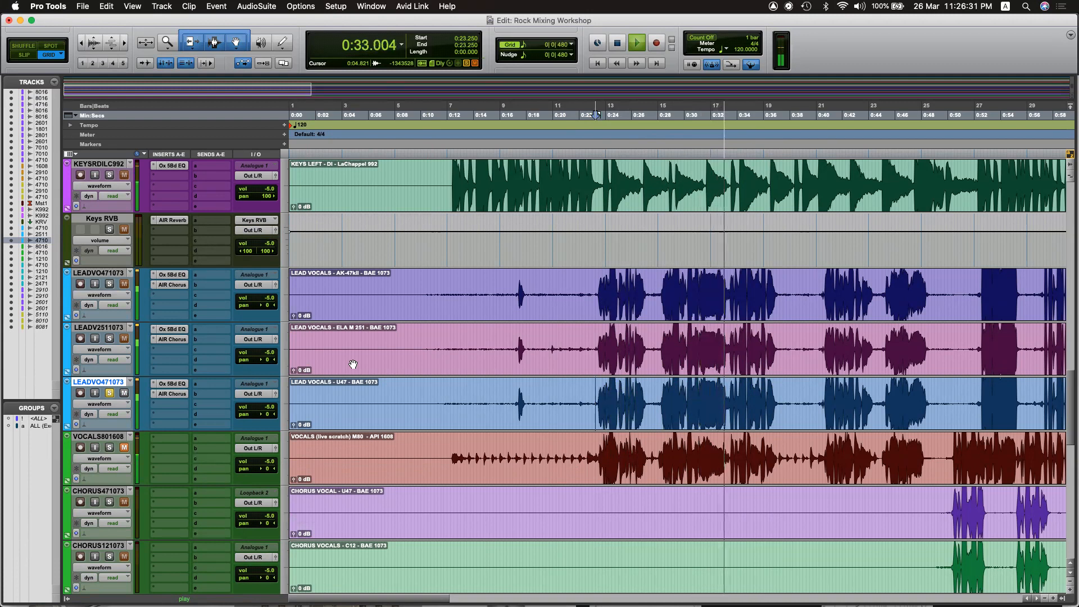
key(space)
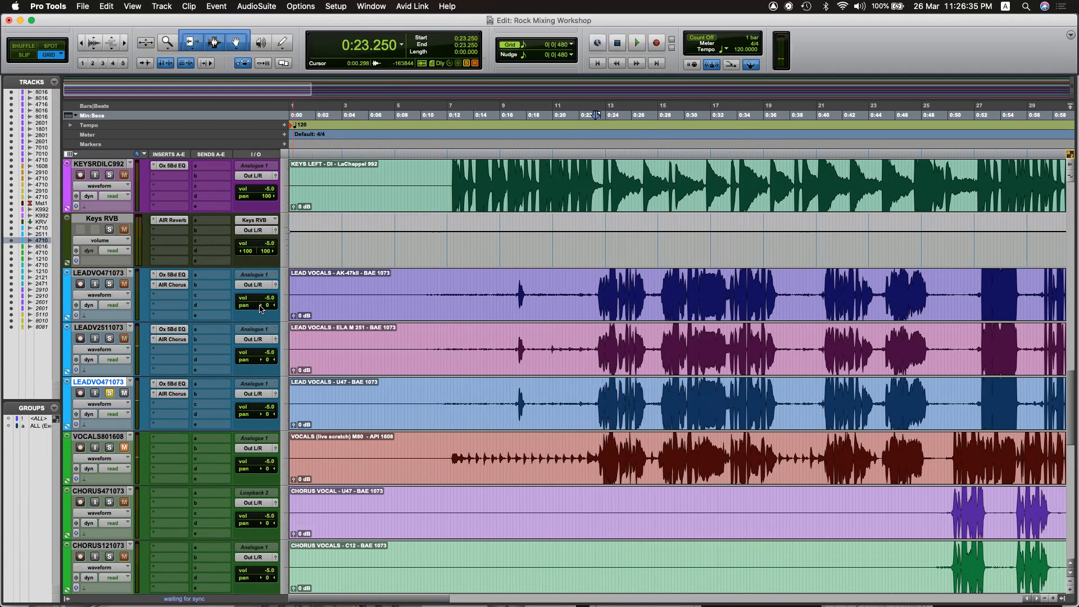
click(106, 328)
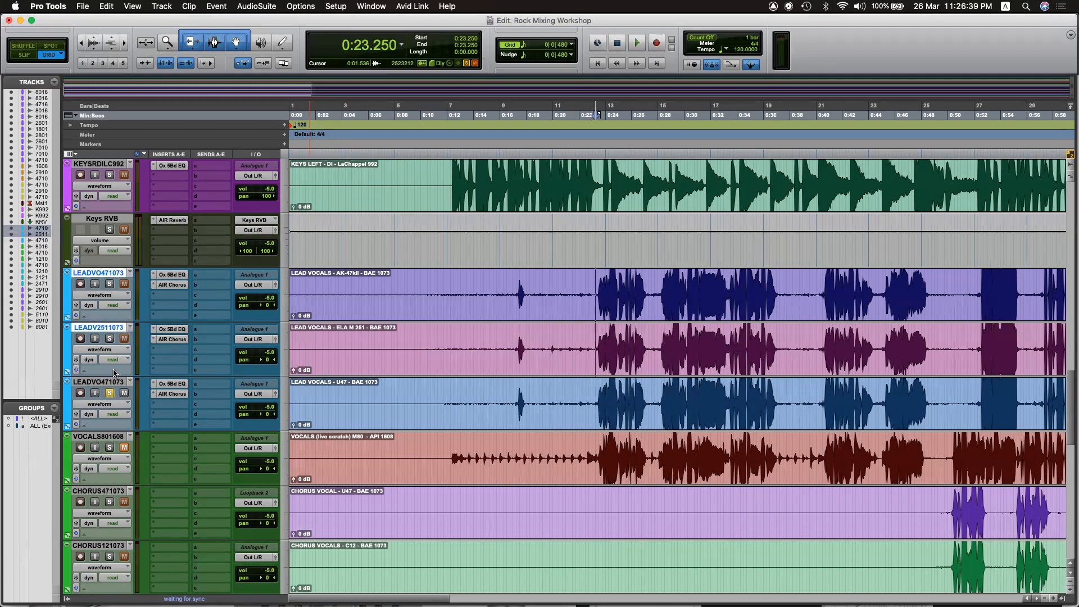
In the U47 lead vocal's Oxford EQ, switch off the LF band and set its gain to 0 dB while auditioning.
click(174, 384)
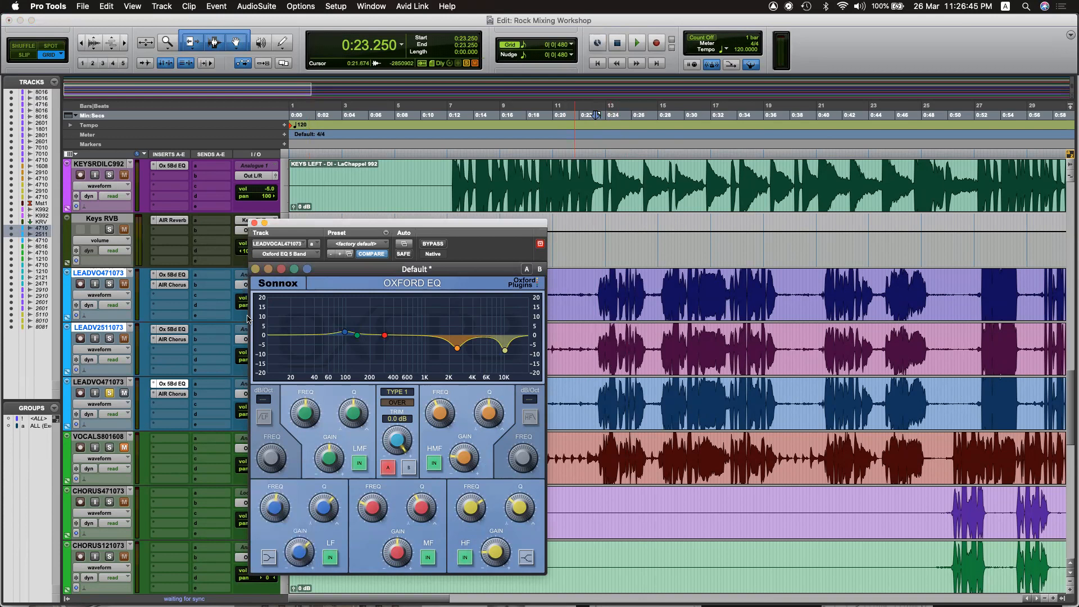
key(space)
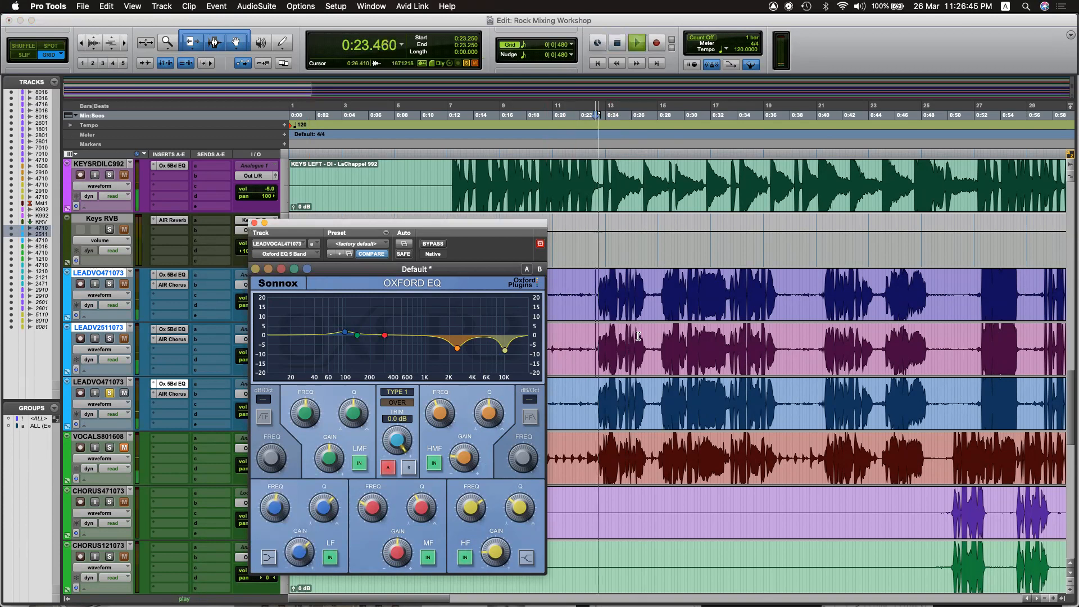
click(332, 556)
key(space)
key(space)
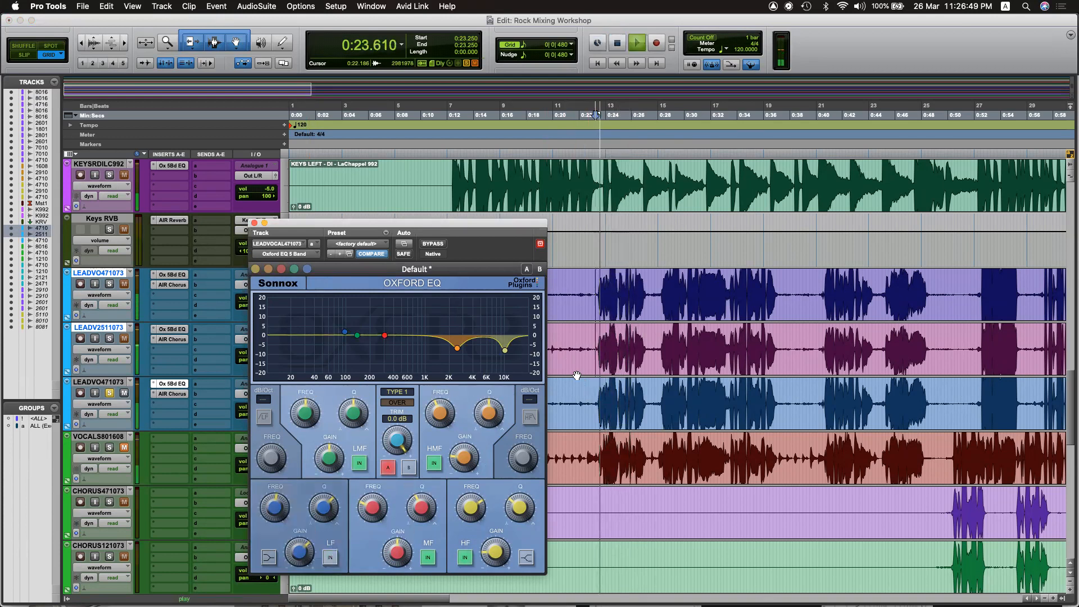
key(space)
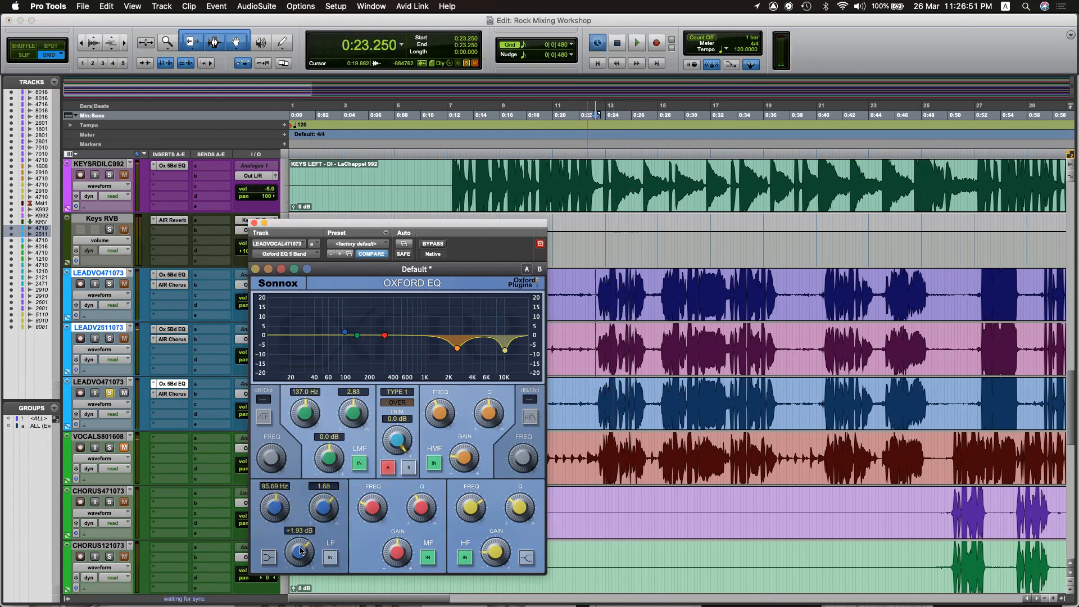
key(space)
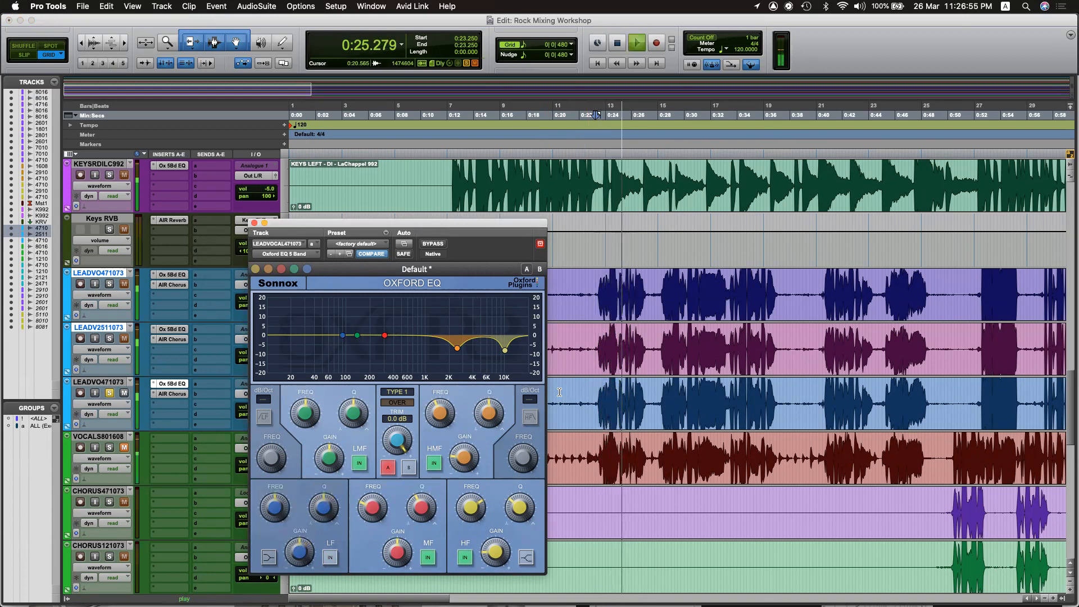
key(alt+space)
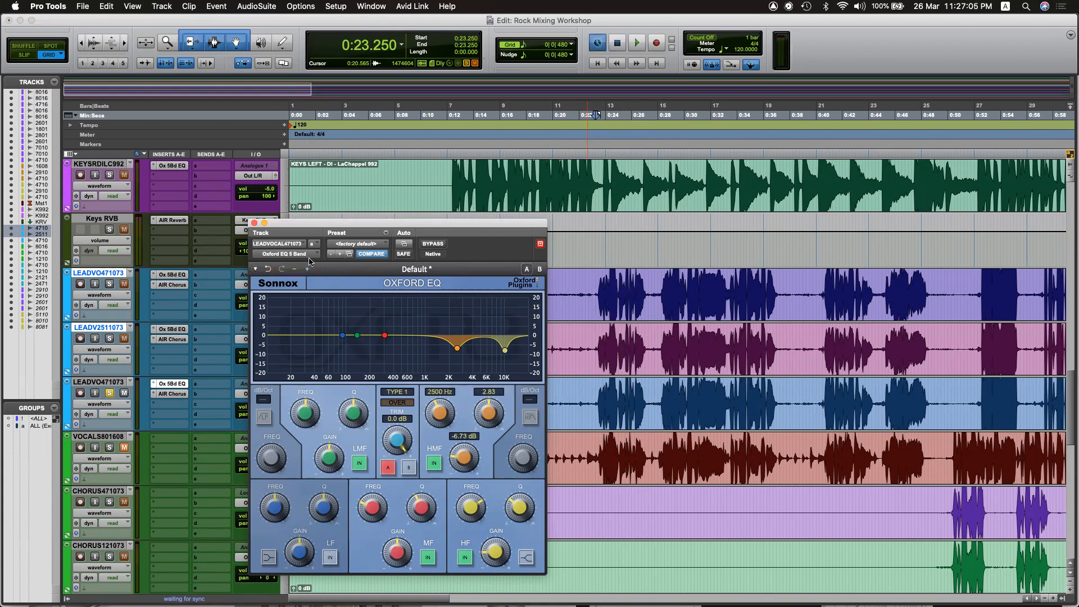
click(255, 224)
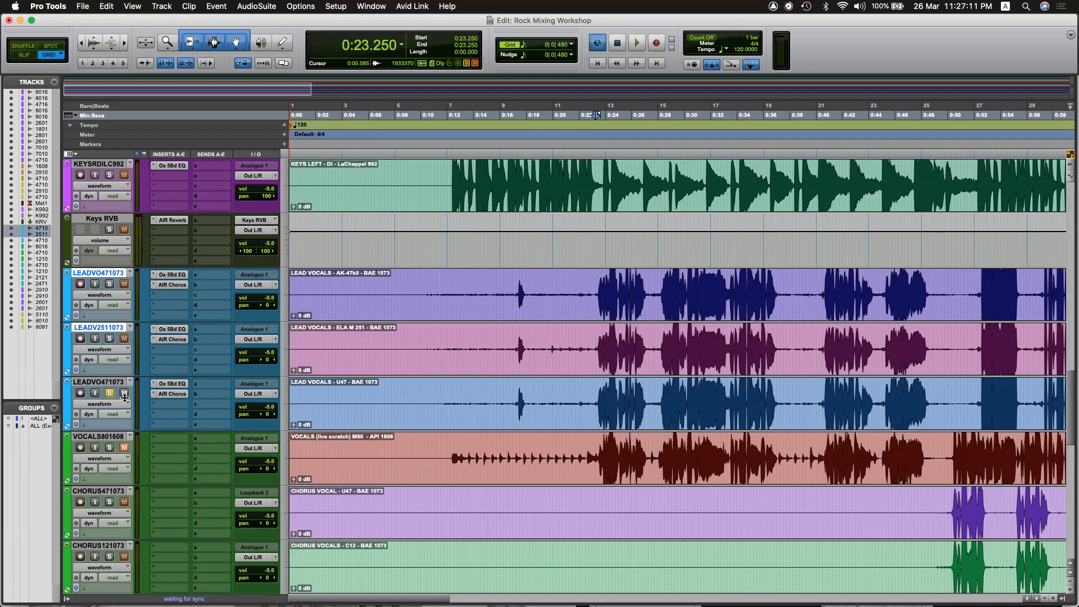
Make the AK-47kII and ELA M 251 lead vocal tracks inactive and move them to the end of the track order.
right_click(115, 329)
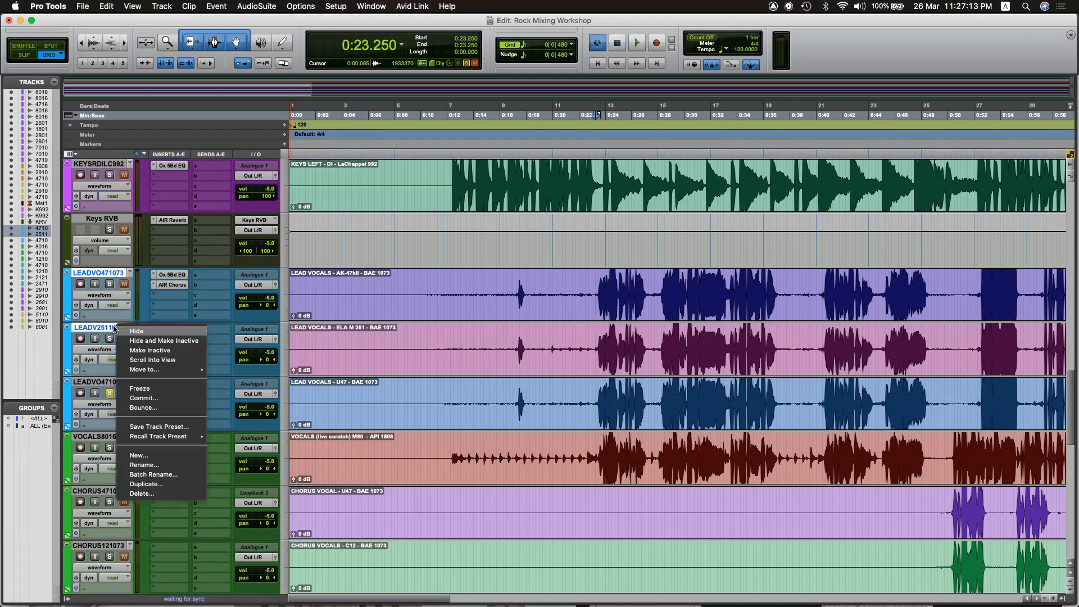
click(132, 347)
drag(109, 276, 124, 578)
scroll(307, 400, up, 10)
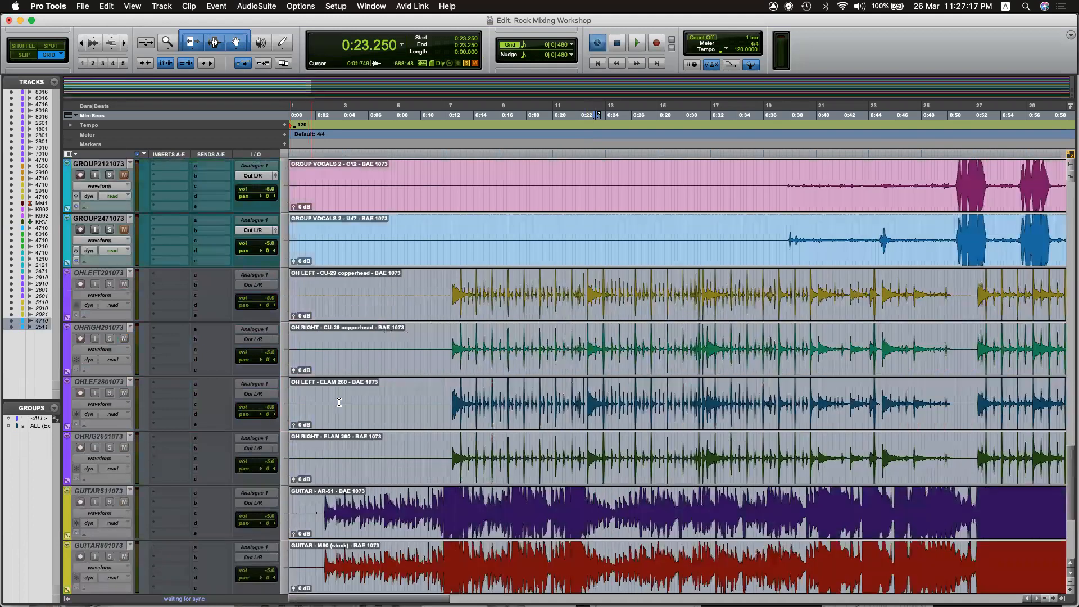
scroll(393, 396, down, 1)
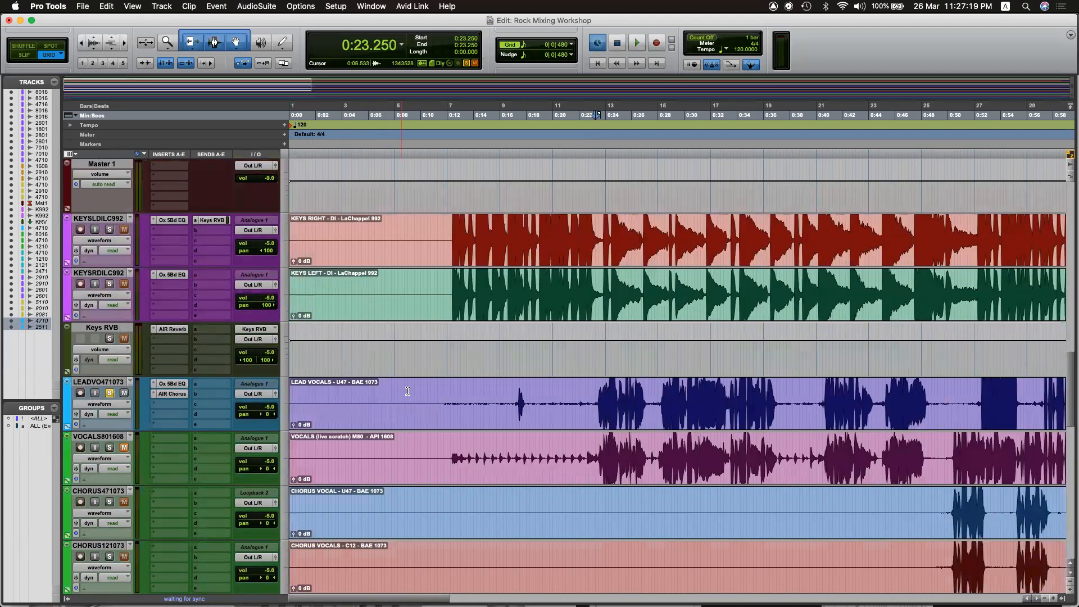
Play the mix with the U47 vocal unsoloed and the M80 scratch vocal unmuted, briefly soloing the scratch vocal and checking its track name.
click(588, 397)
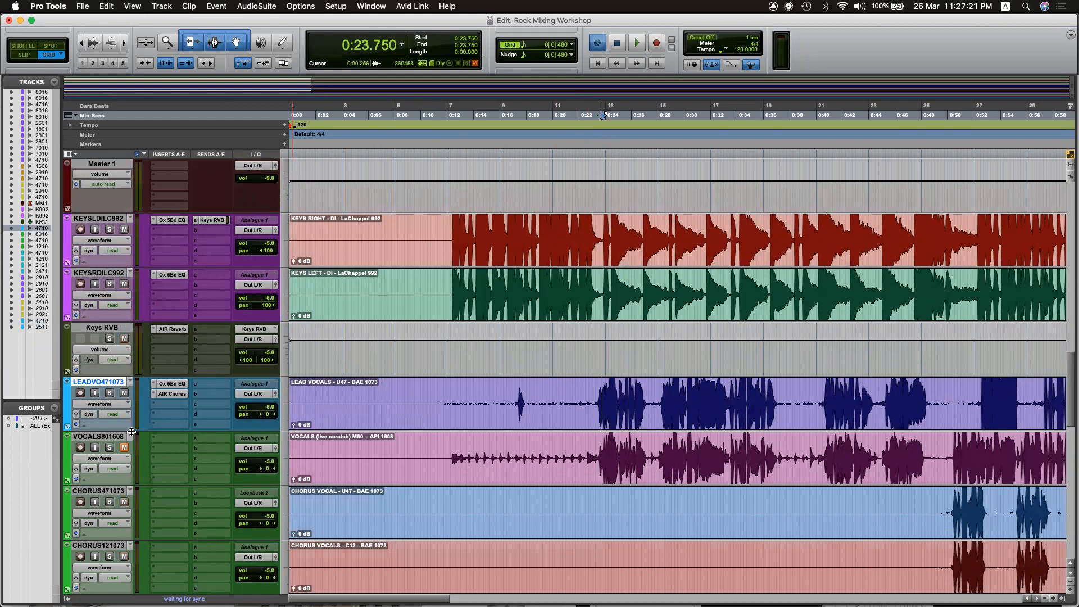
key(space)
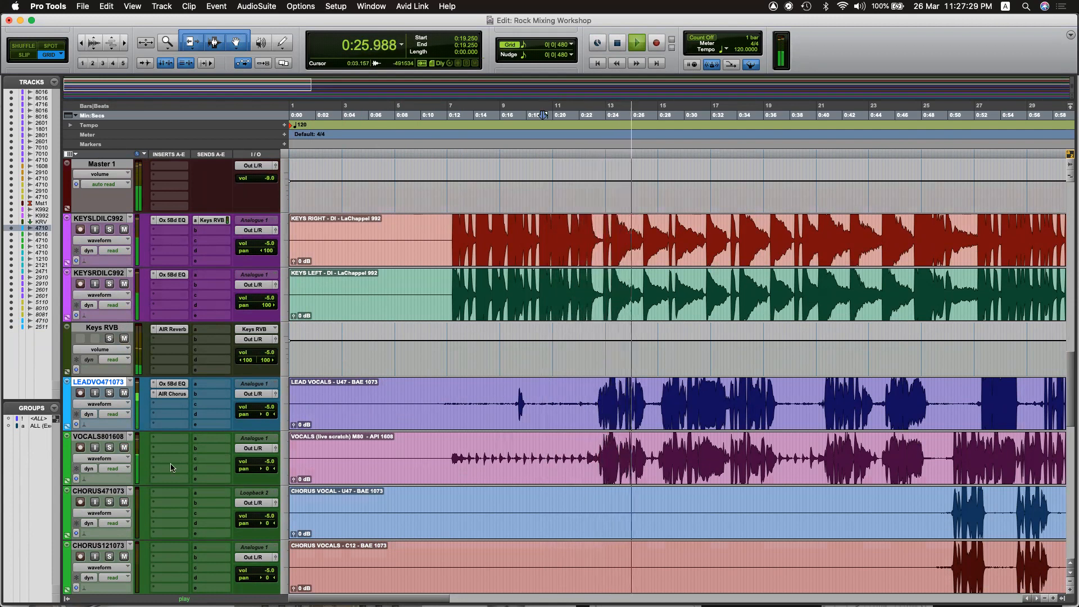
click(110, 448)
double_click(100, 437)
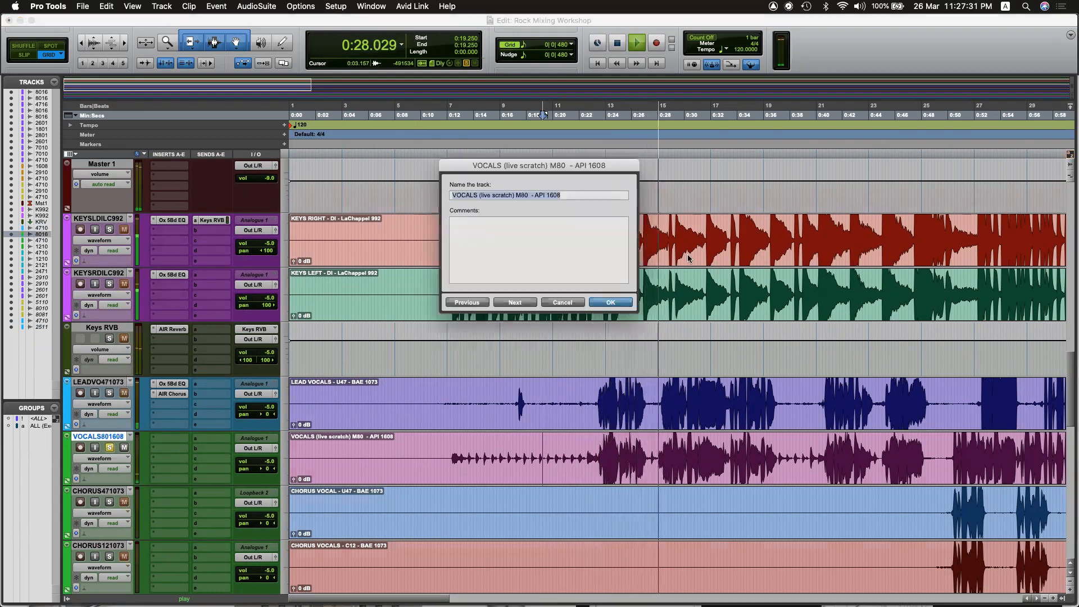
click(564, 304)
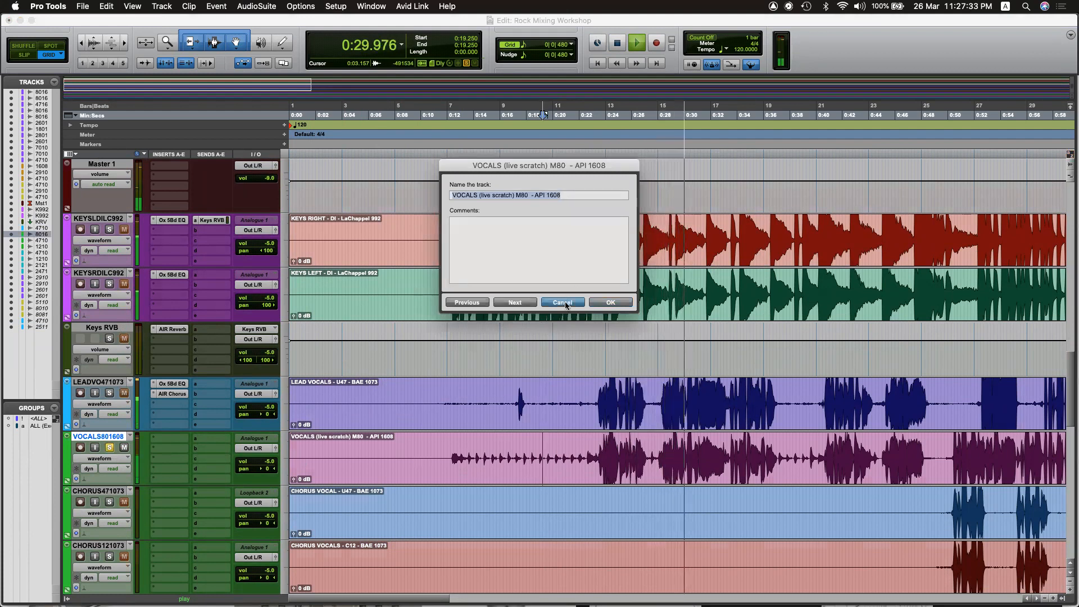
click(110, 447)
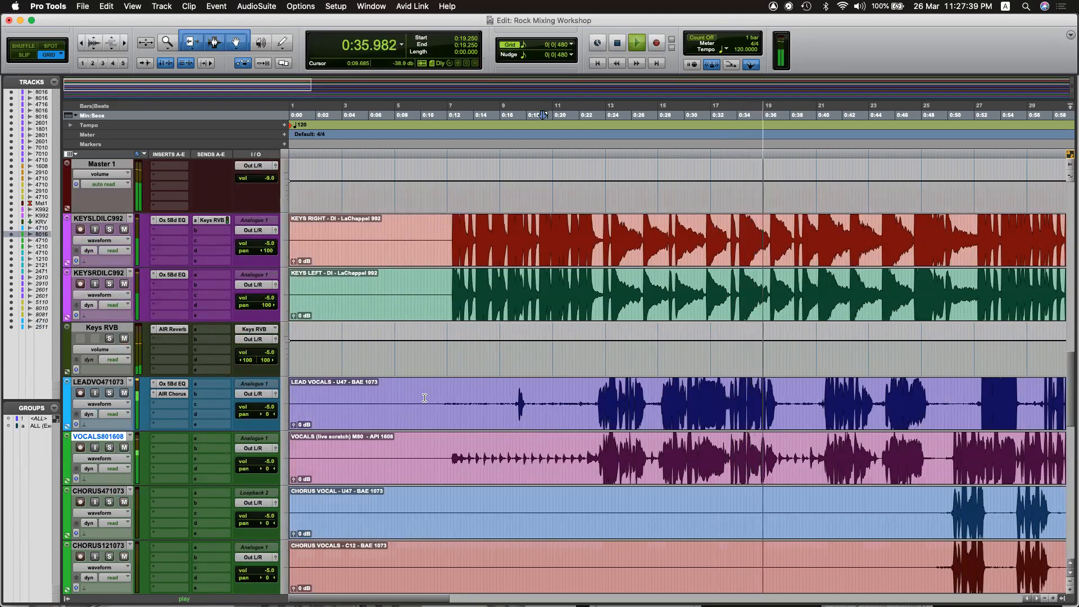
Stop playback and check the full track name of the M80 scratch vocal, leaving the name as it is.
key(space)
double_click(123, 438)
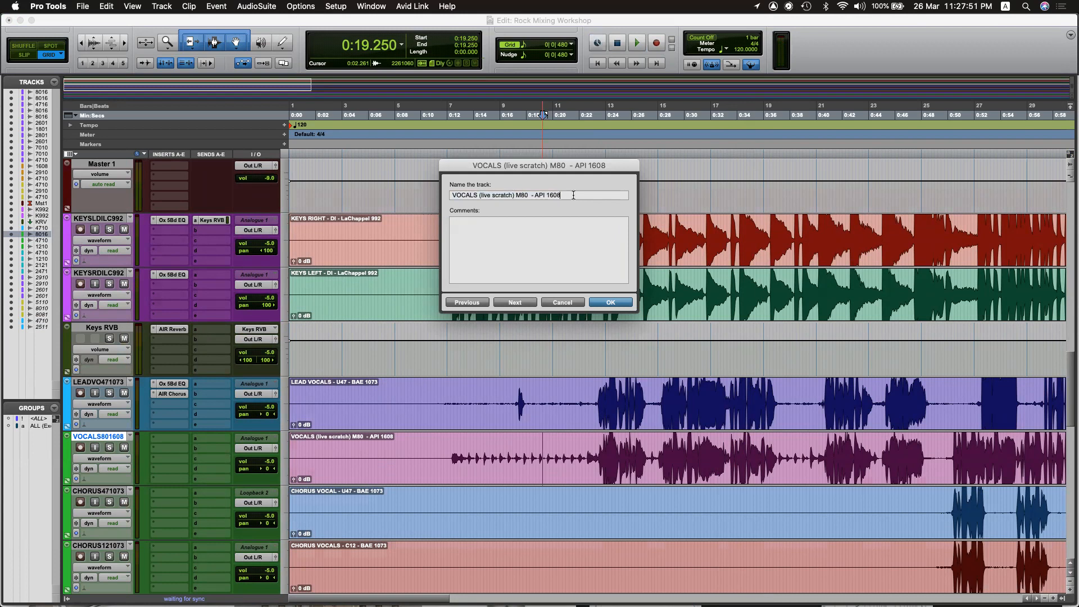
click(549, 302)
right_click(119, 441)
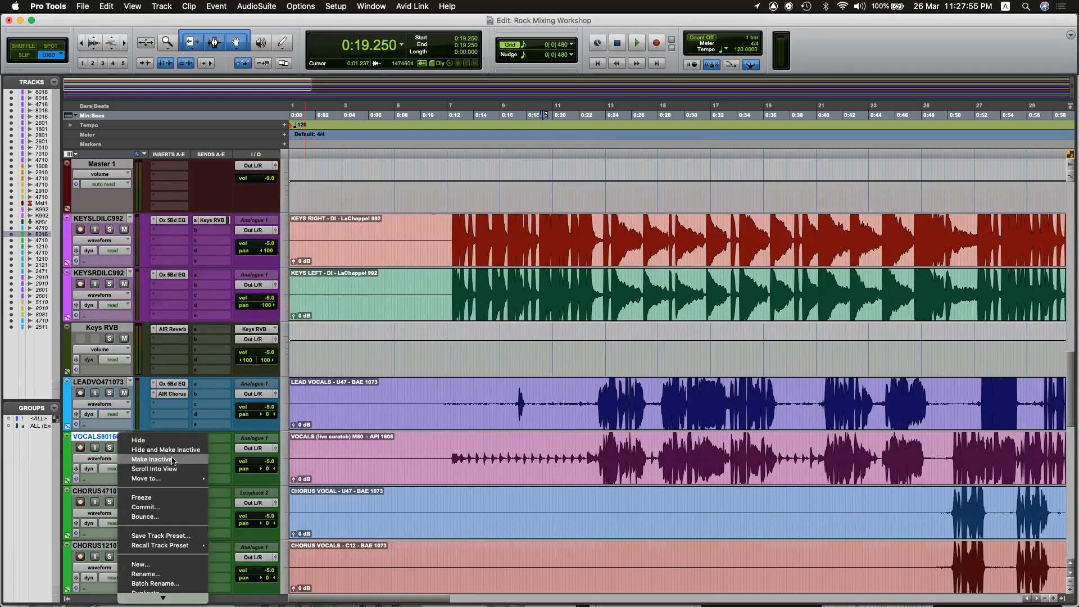
click(152, 459)
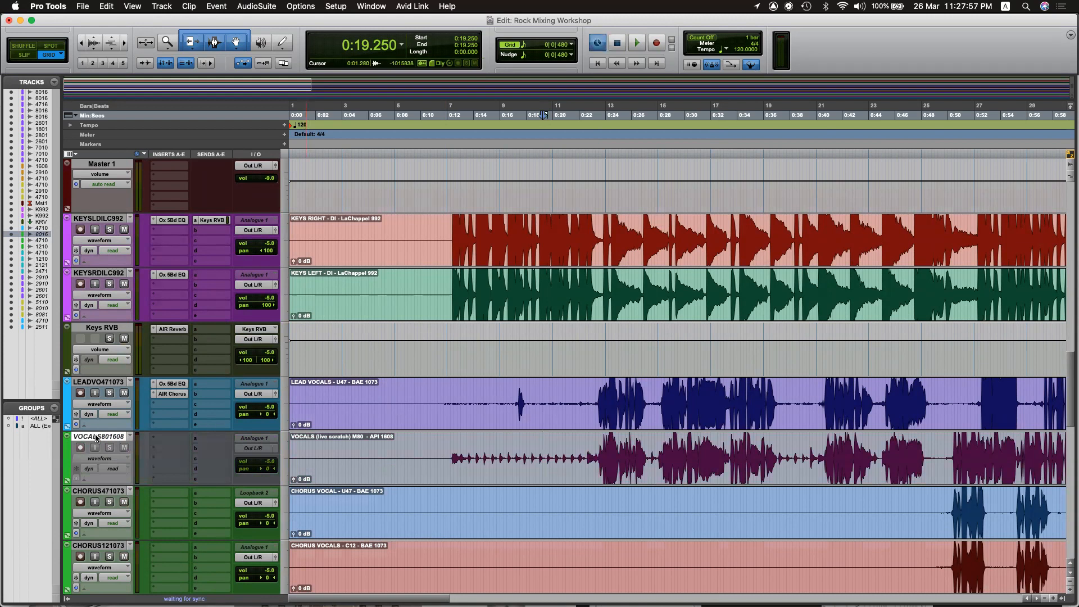
right_click(108, 437)
click(114, 448)
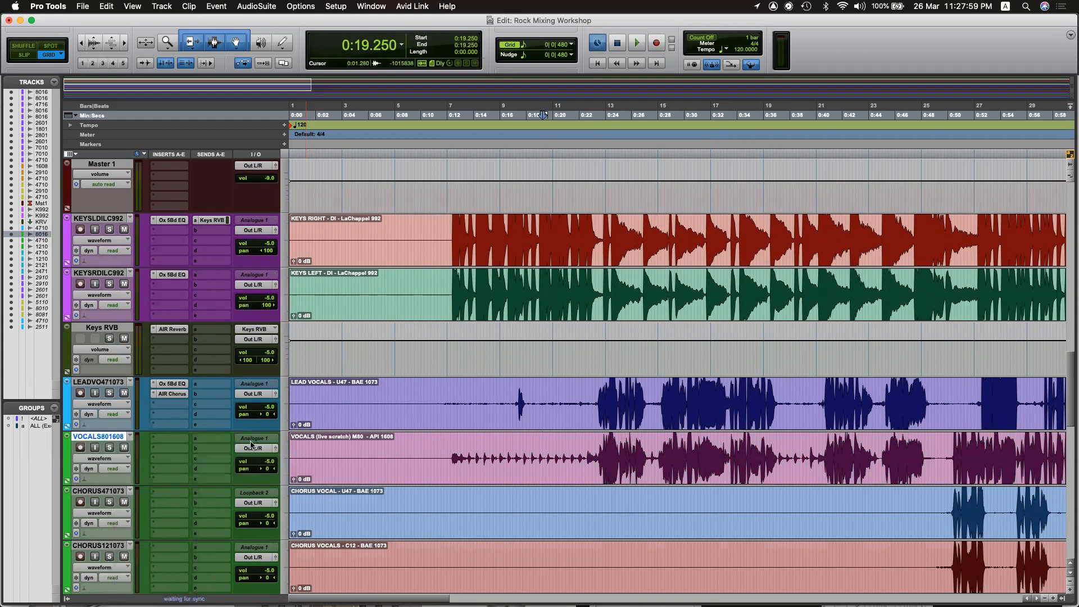
Audition the soloed M80 scratch vocal, and make its track inactive and move it to the end of the track order.
key(space)
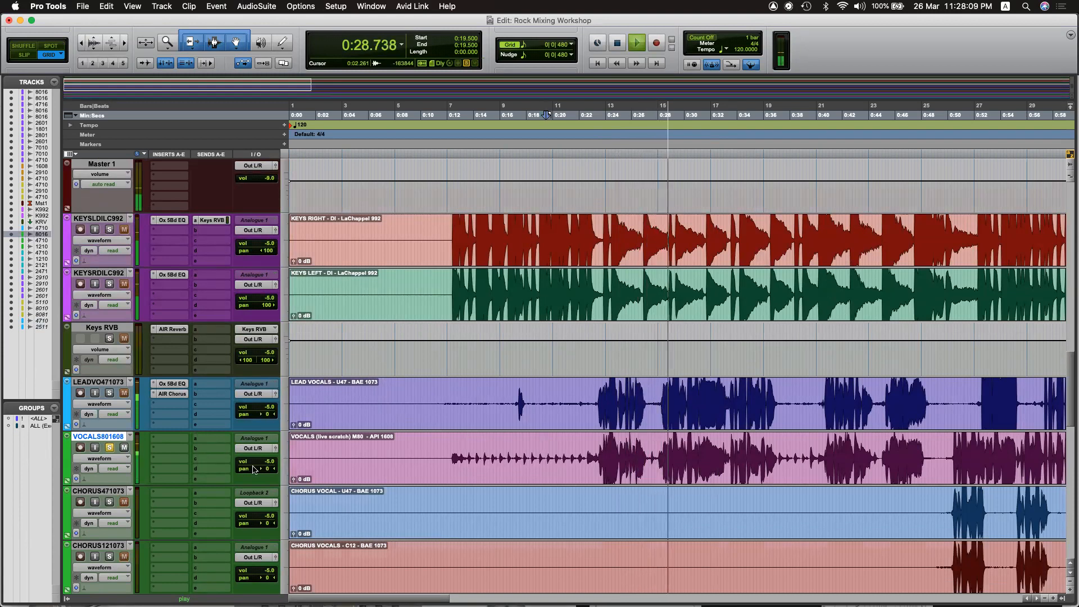
key(space)
right_click(113, 439)
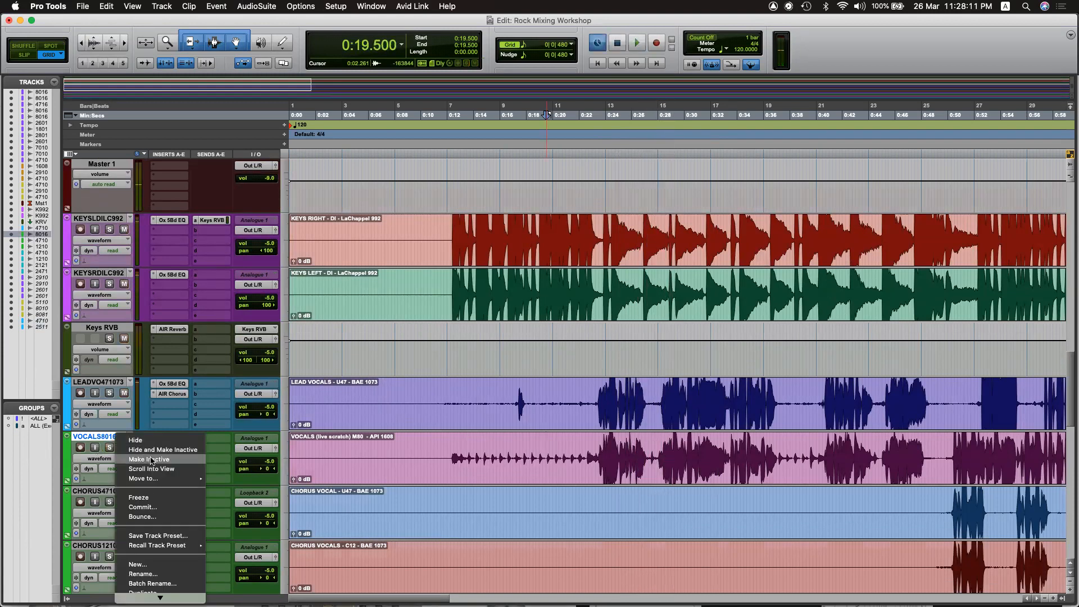
click(115, 464)
scroll(492, 321, down, 10)
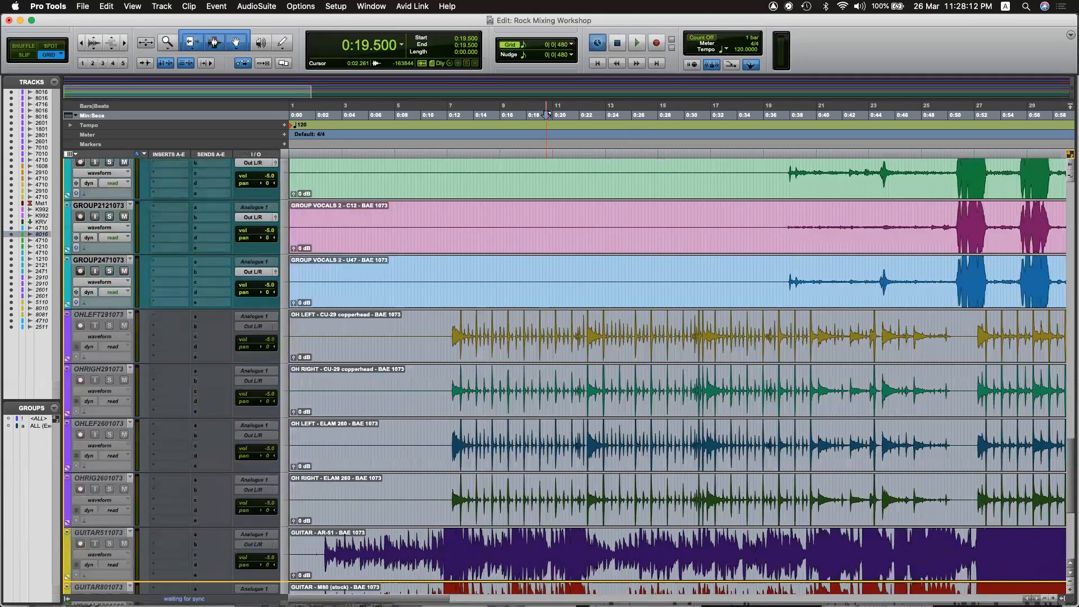
scroll(492, 321, up, 10)
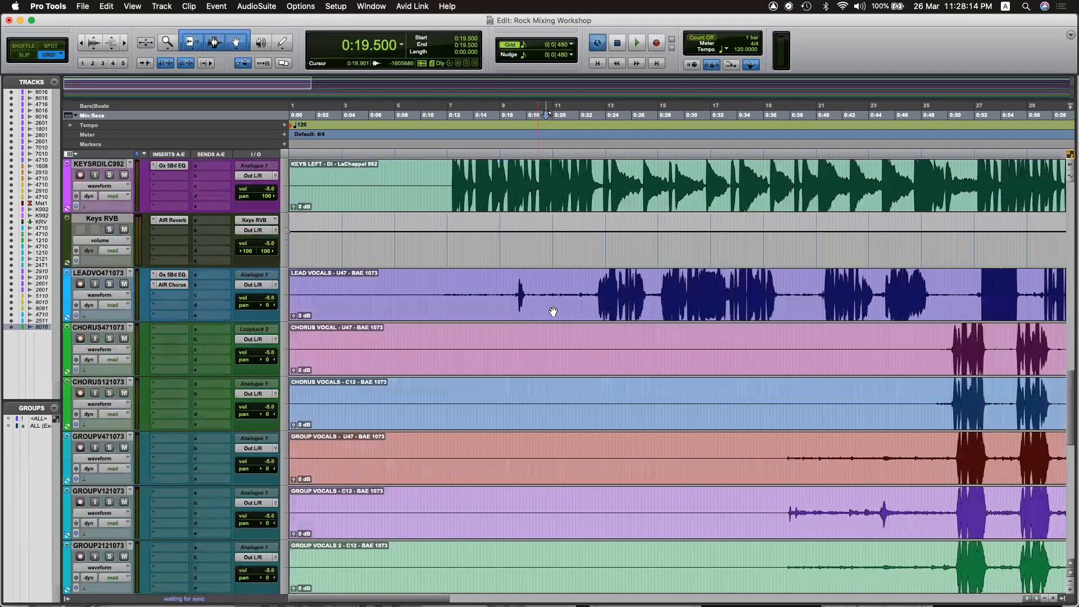
Play the mix from 0:20.750 into the first chorus and check the names of the chorus vocal tracks.
click(589, 275)
key(space)
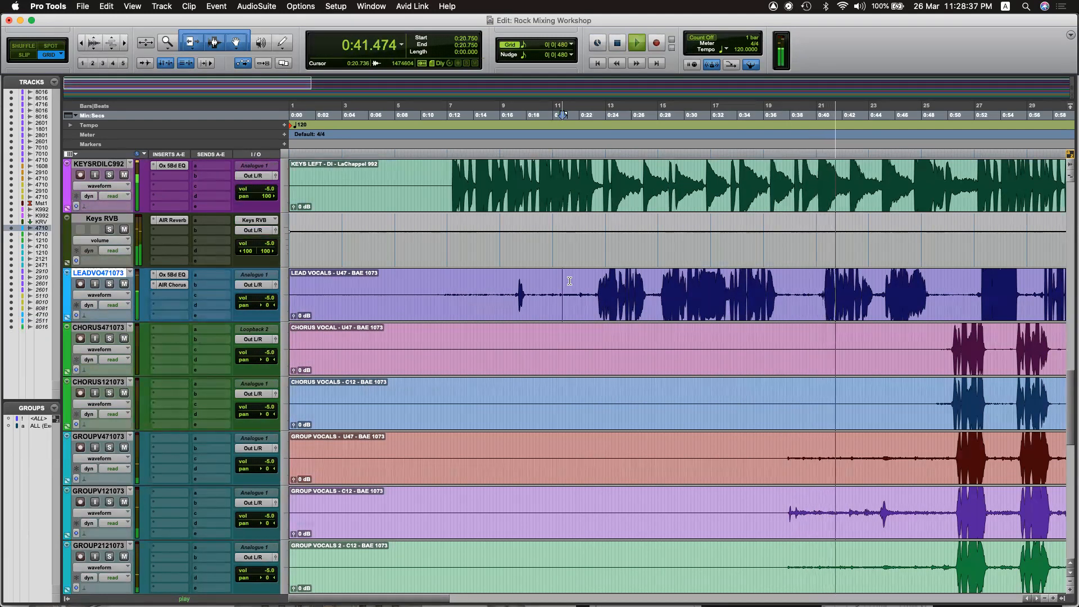
scroll(850, 298, right, 3)
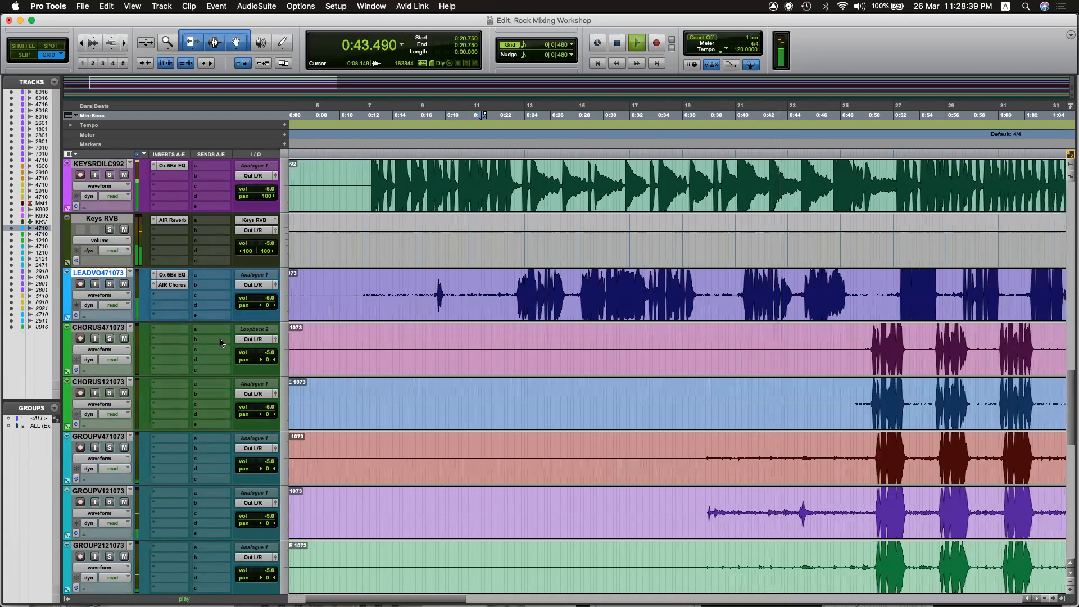
double_click(98, 327)
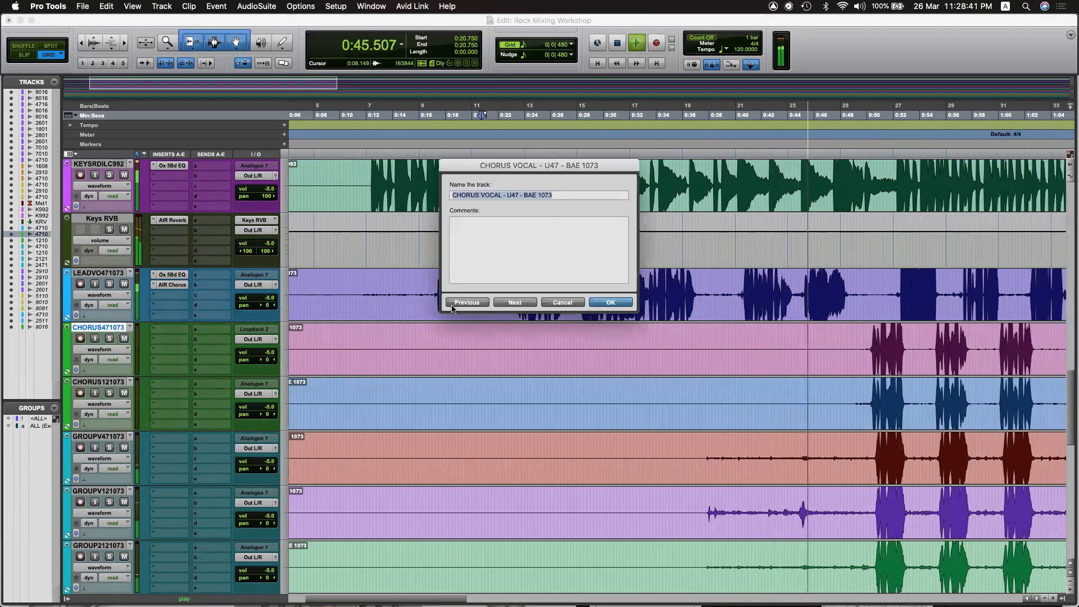
click(514, 302)
click(563, 303)
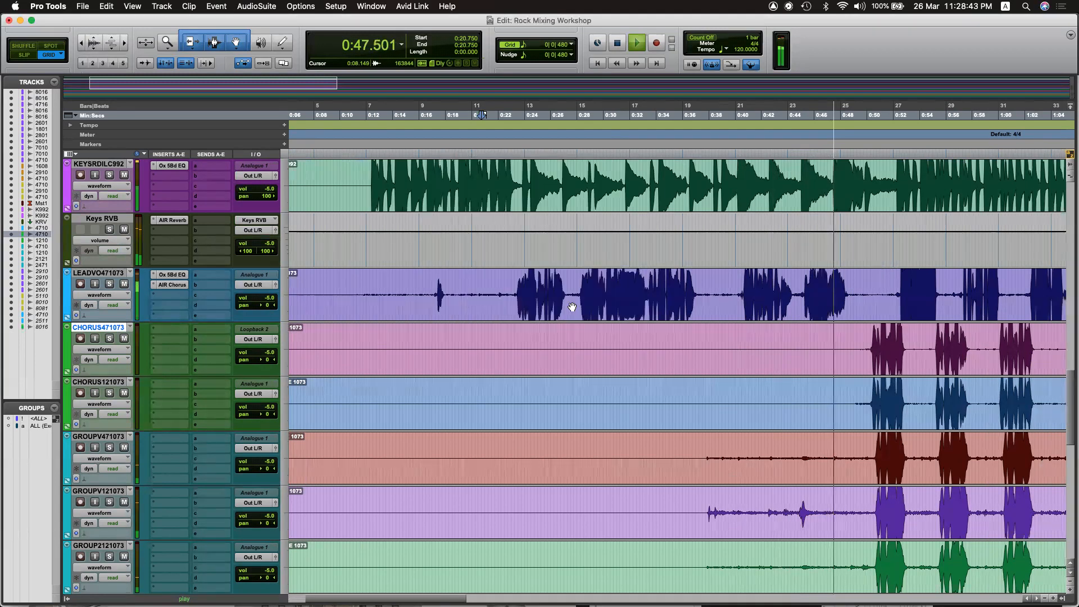
scroll(813, 366, right, 2)
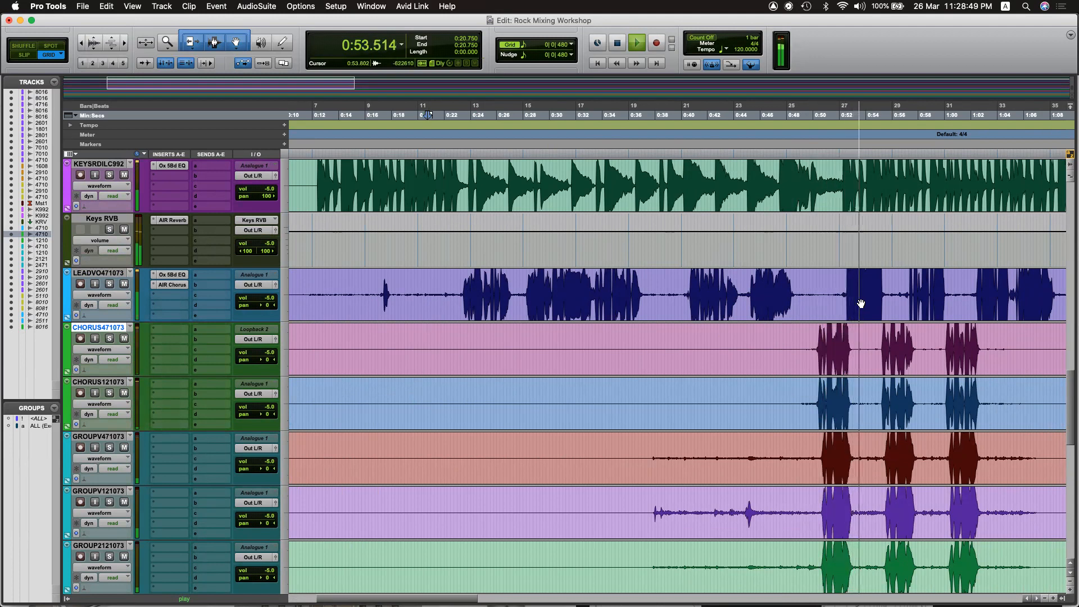
key(space)
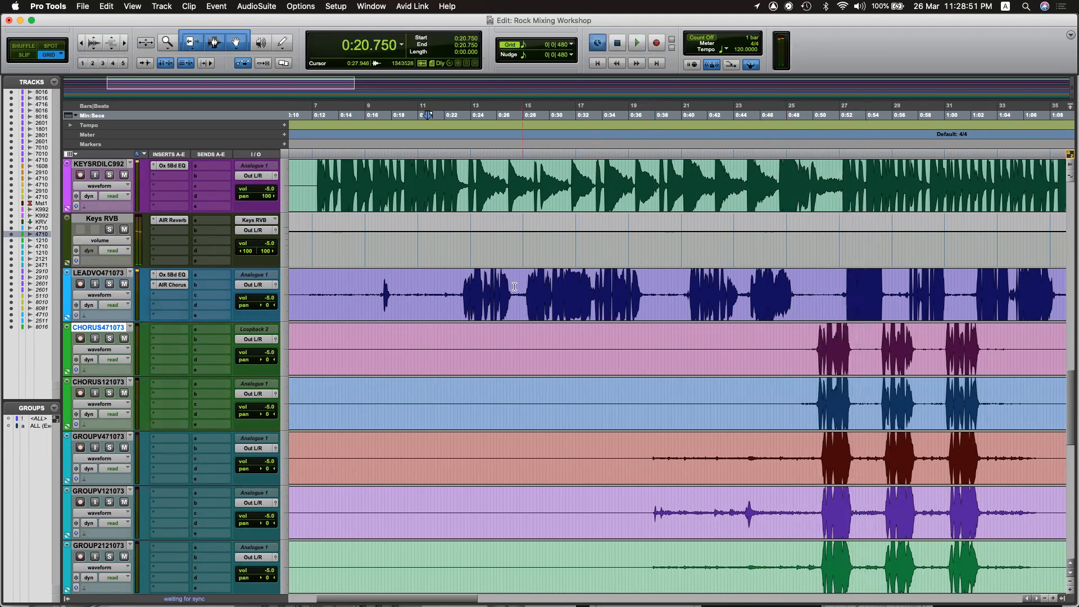
Place the edit cursor at 0:50.250 on the U47 chorus vocal, just before its first phrase.
drag(530, 286, 679, 294)
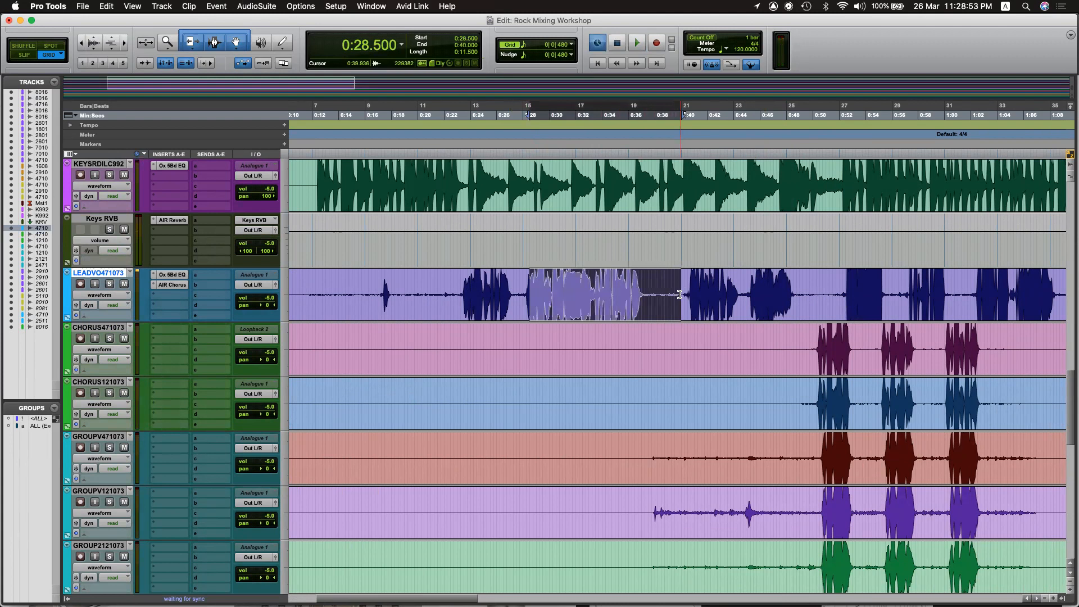
click(679, 294)
scroll(717, 377, right, 3)
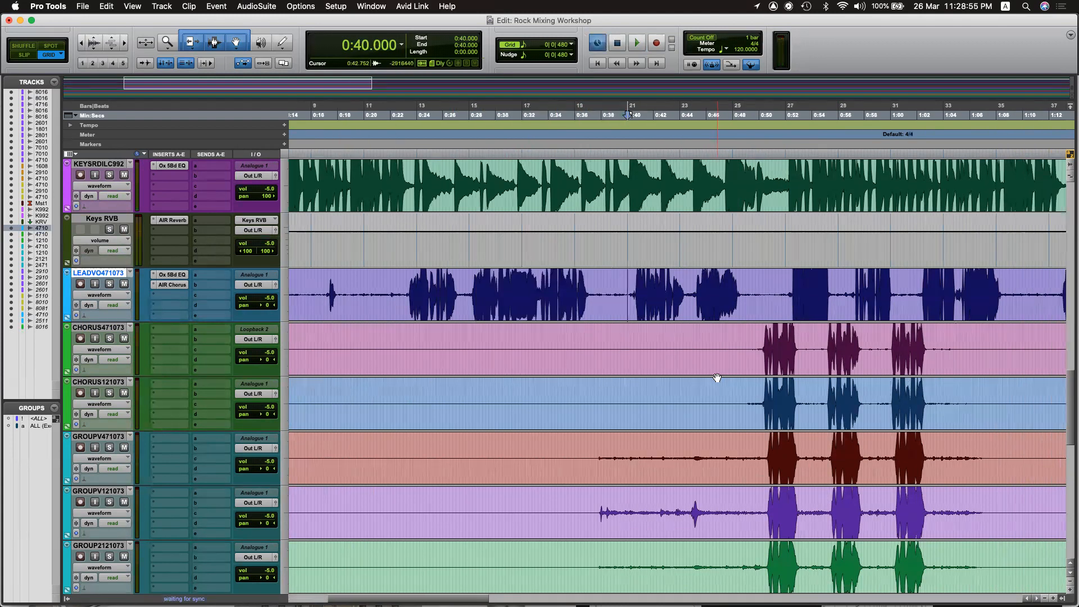
click(762, 335)
scroll(452, 373, left, 10)
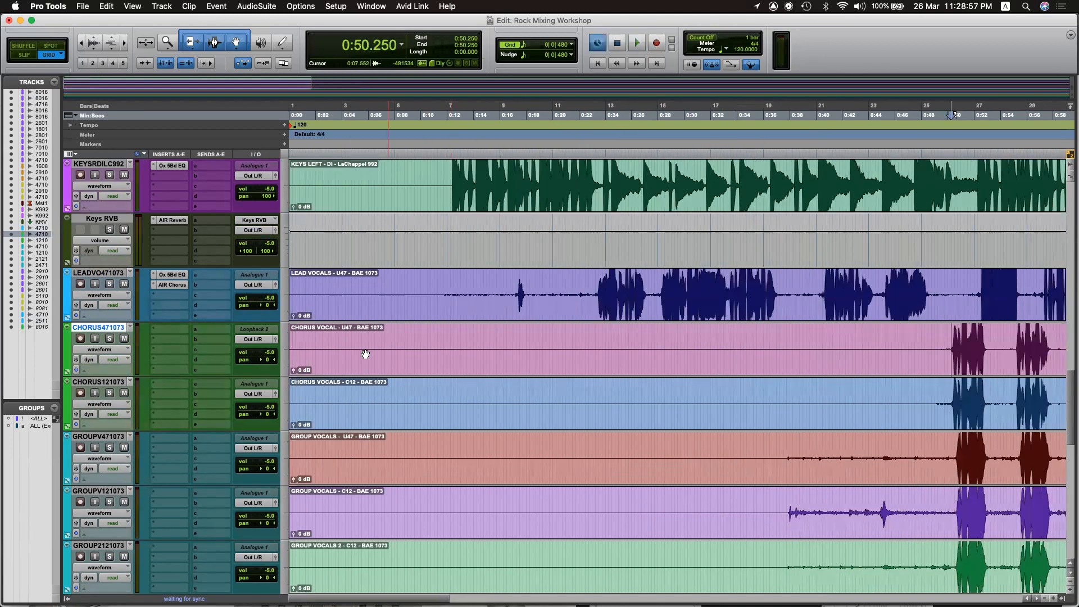
Switch to Chrome and search Google Images for "c12 microphone".
key(super+Tab)
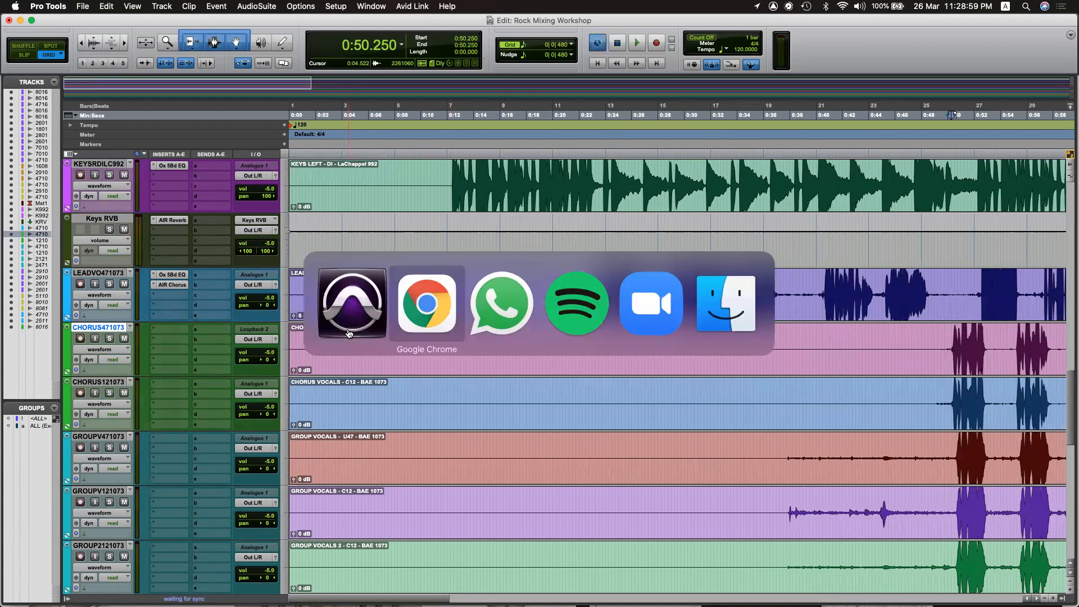
key(super+Tab)
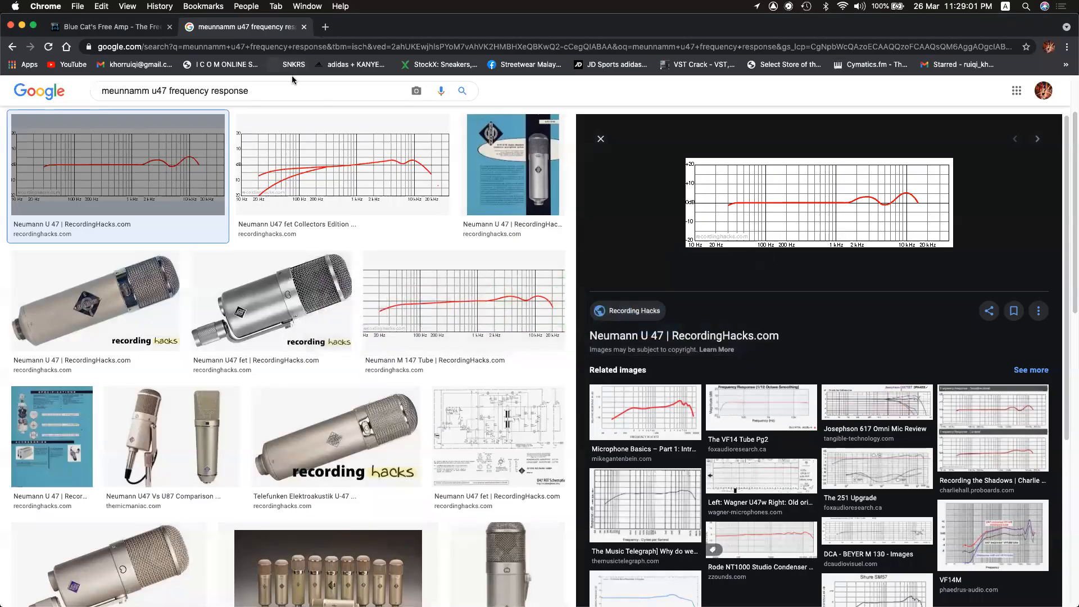
click(297, 93)
text(c12)
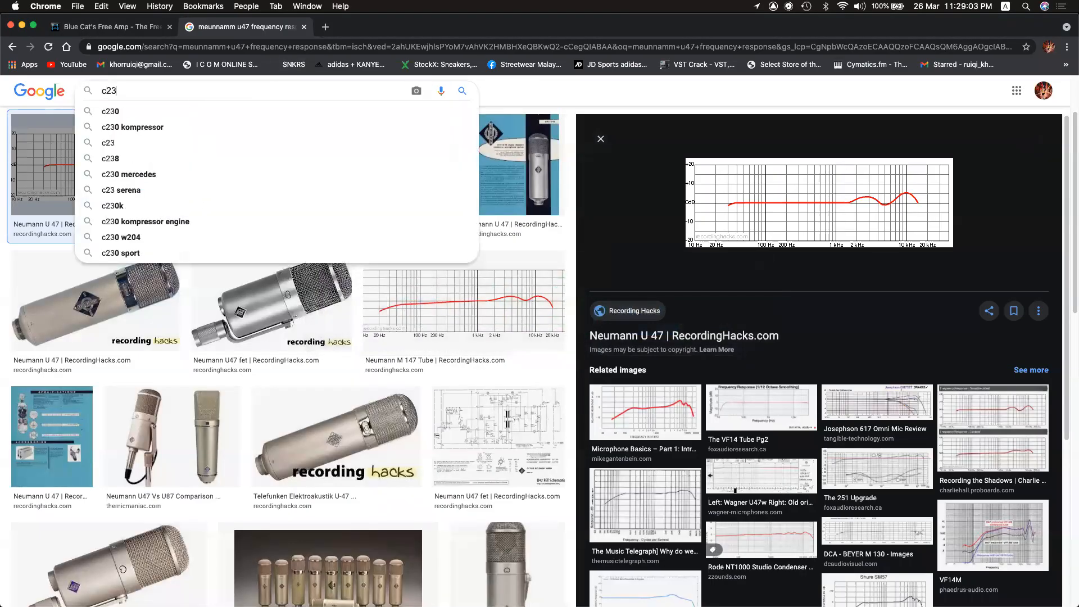
text( mi)
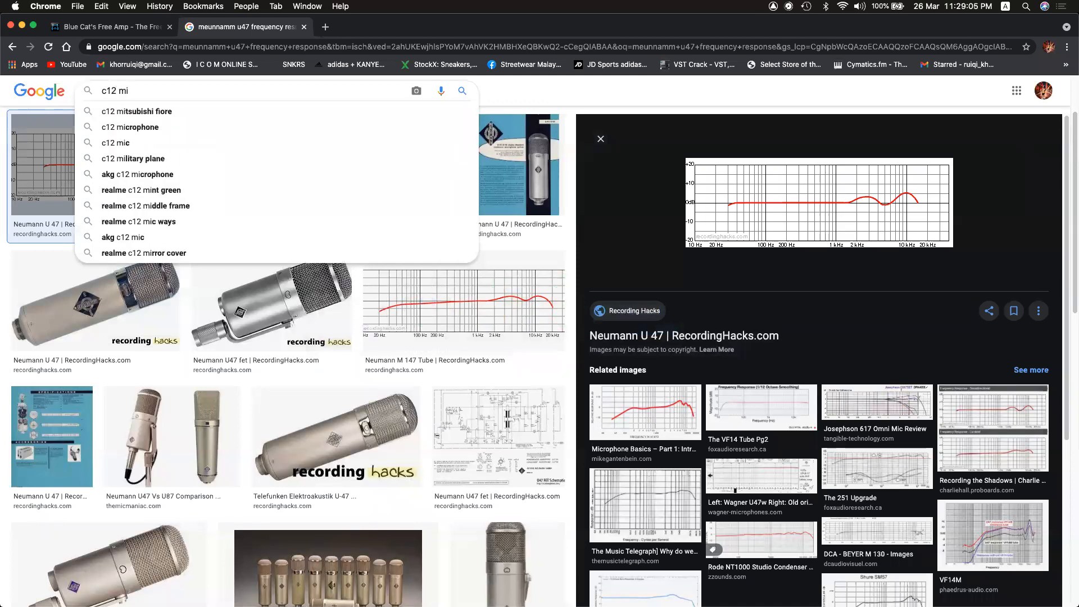
key(Down)
key(Down)
key(Return)
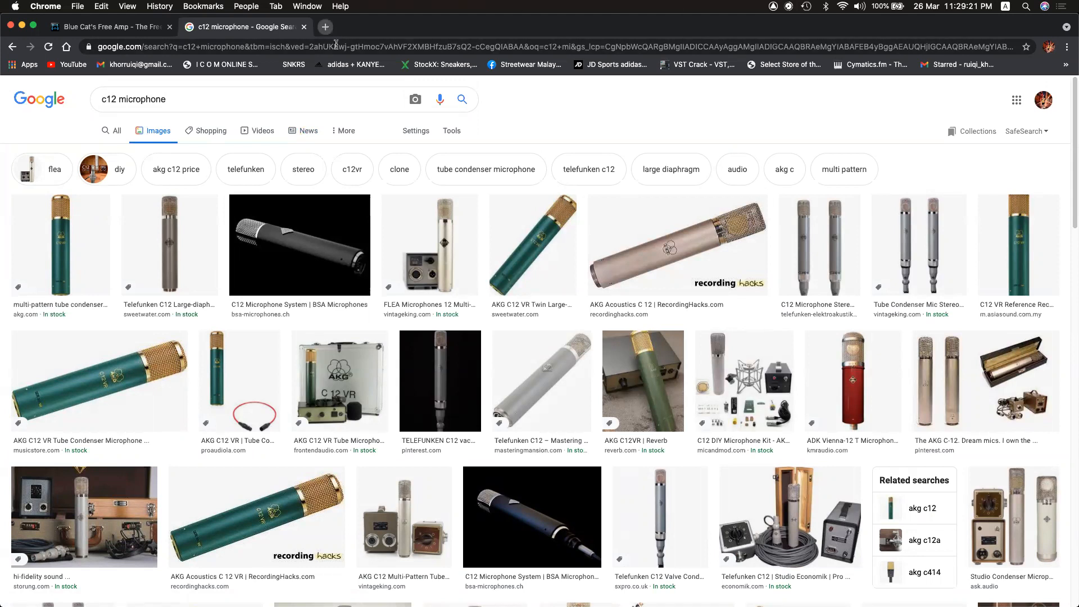
Open YouTube in a new tab, search for "we are the world" and open the USA For Africa HQ official video.
key(super+t)
text(youtube.com)
key(Return)
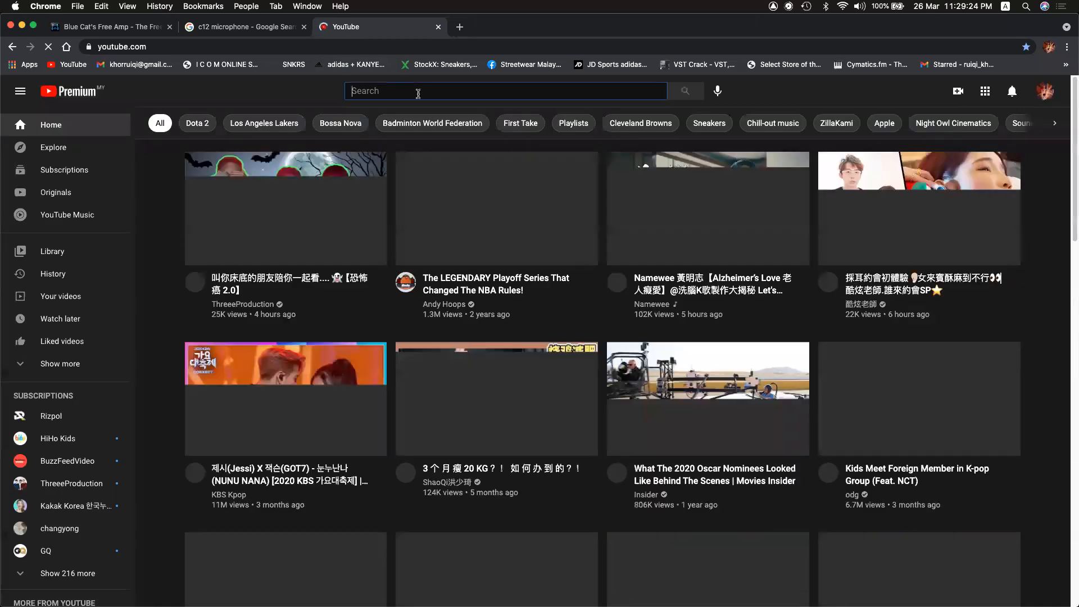
click(417, 91)
text(we are the)
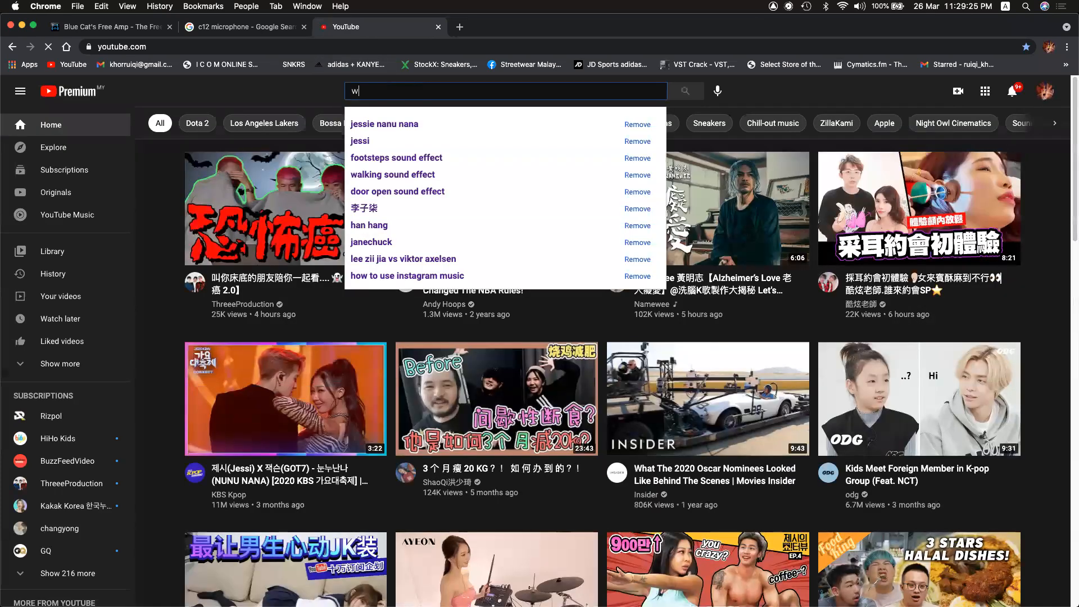
key(Down)
key(Return)
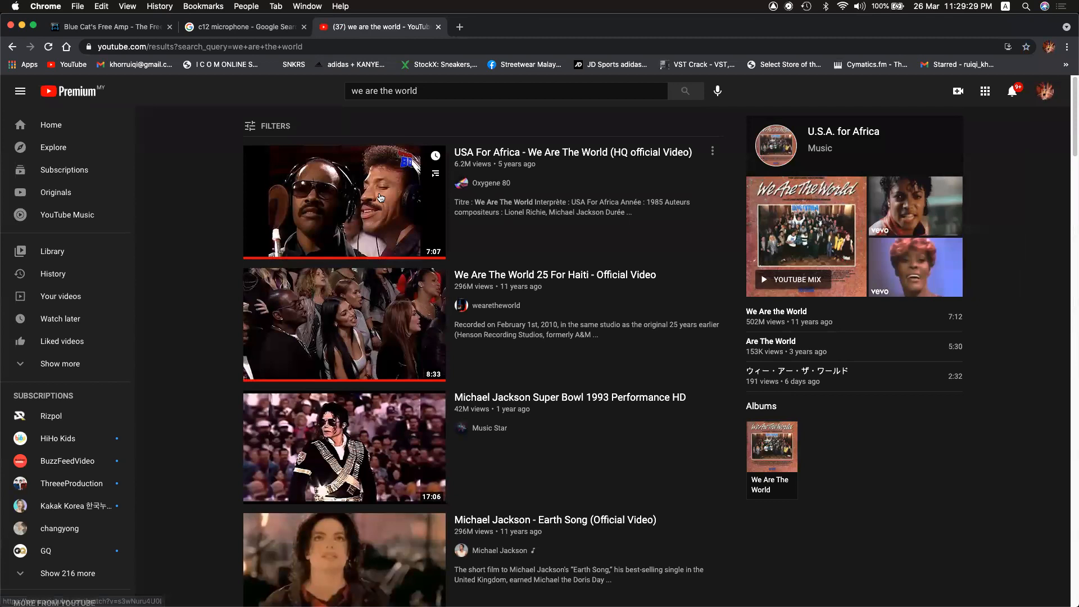
click(380, 197)
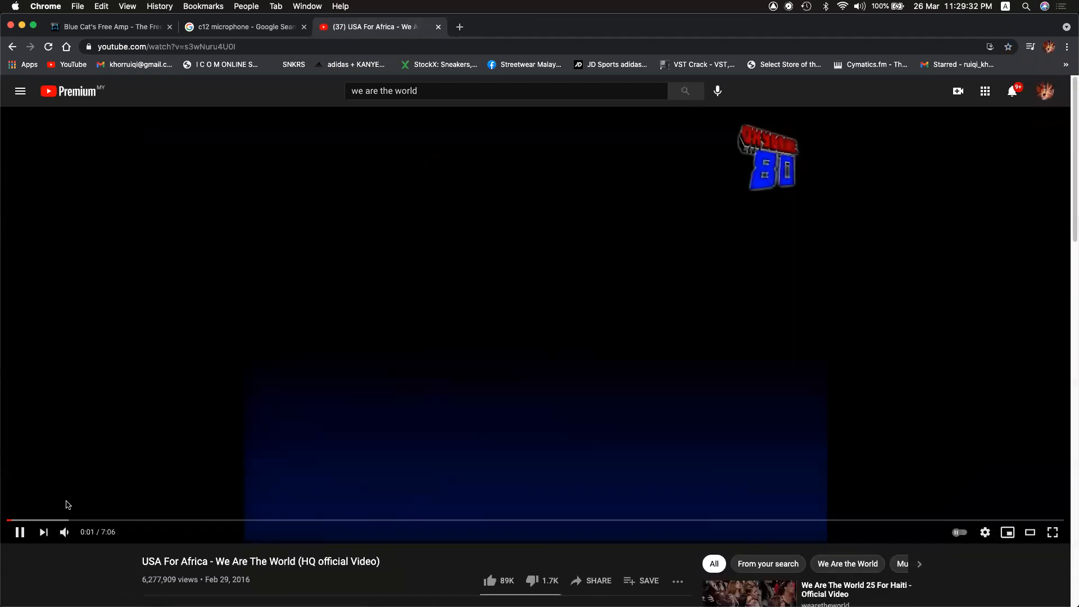
Skip through the video's opening and pause it at 0:42 on the singer's close-up with the microphone.
click(46, 521)
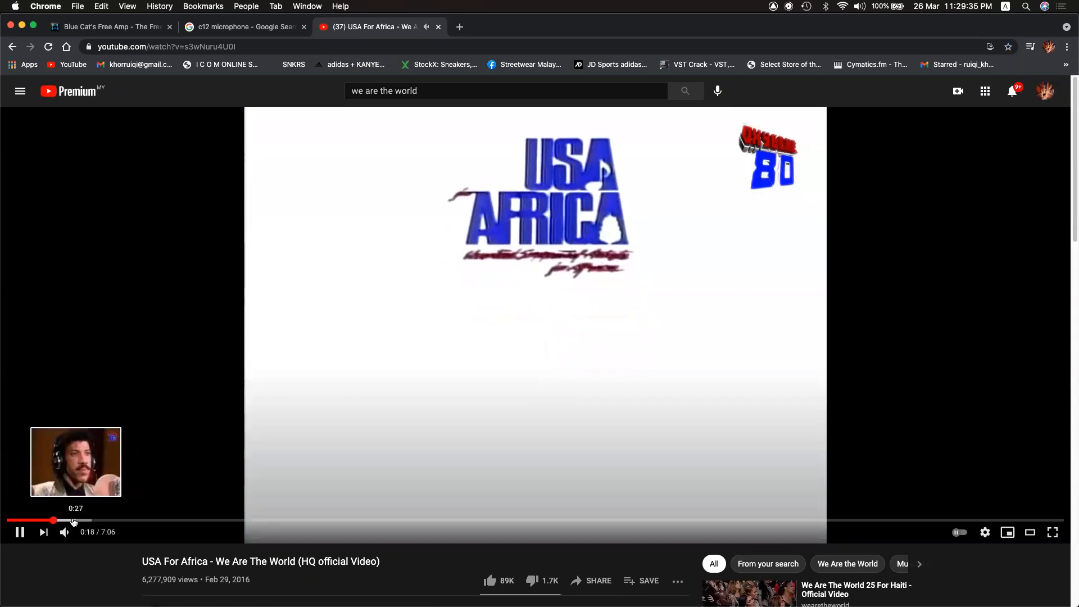
click(74, 520)
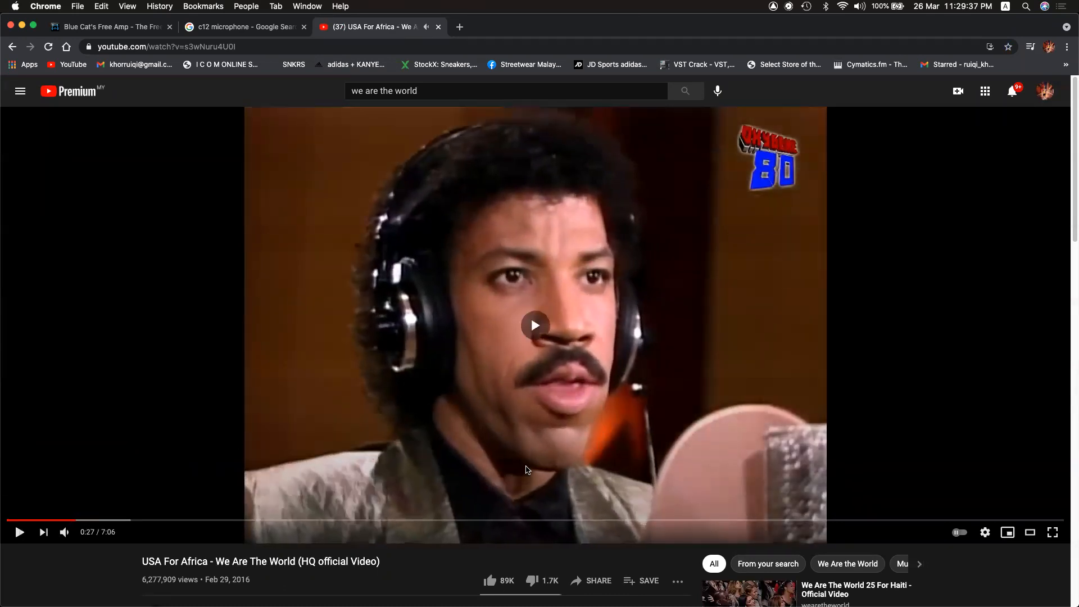
click(97, 520)
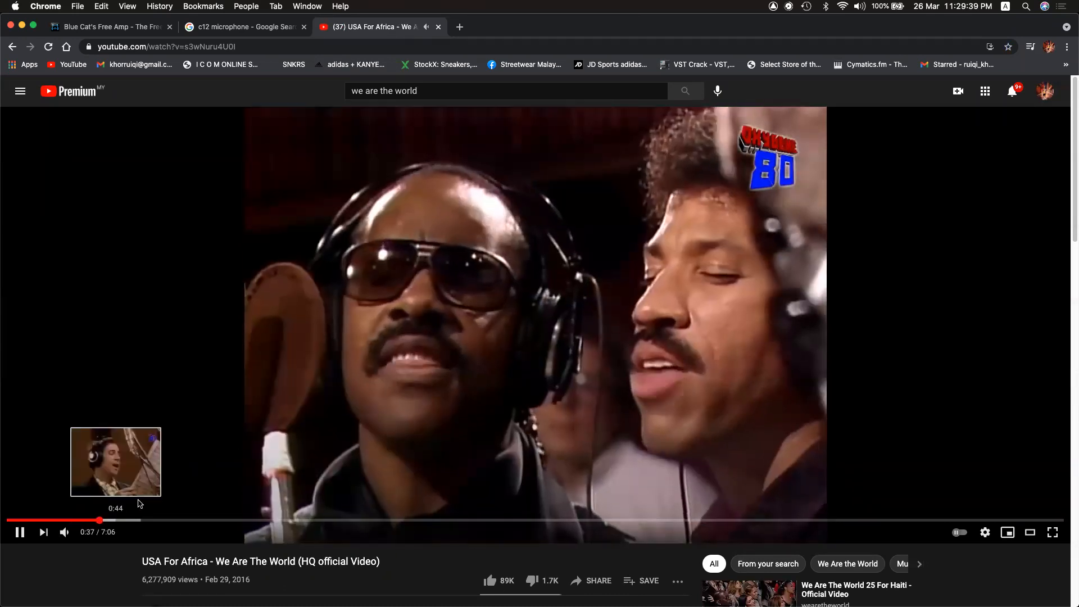
click(91, 520)
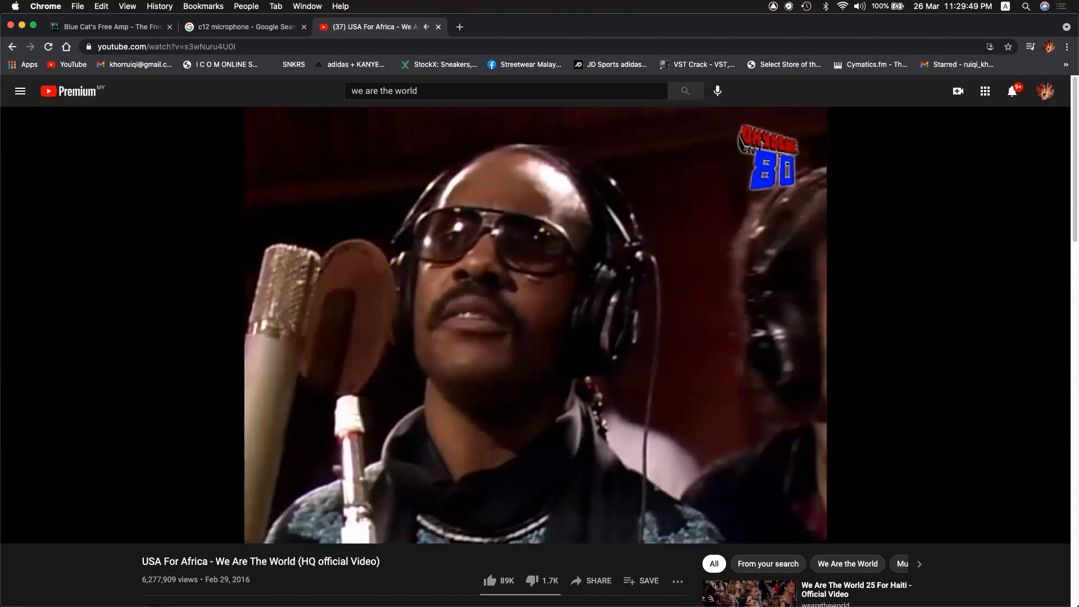
click(468, 389)
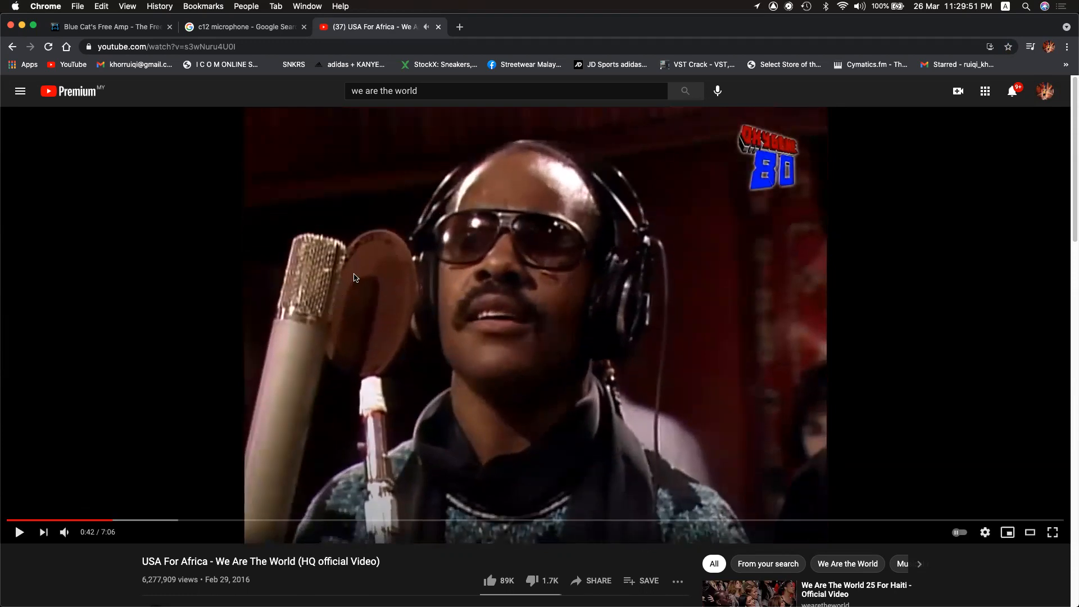
Compare the C12 image results with the microphone in the paused video, and resume the video to view more microphone shots.
click(274, 25)
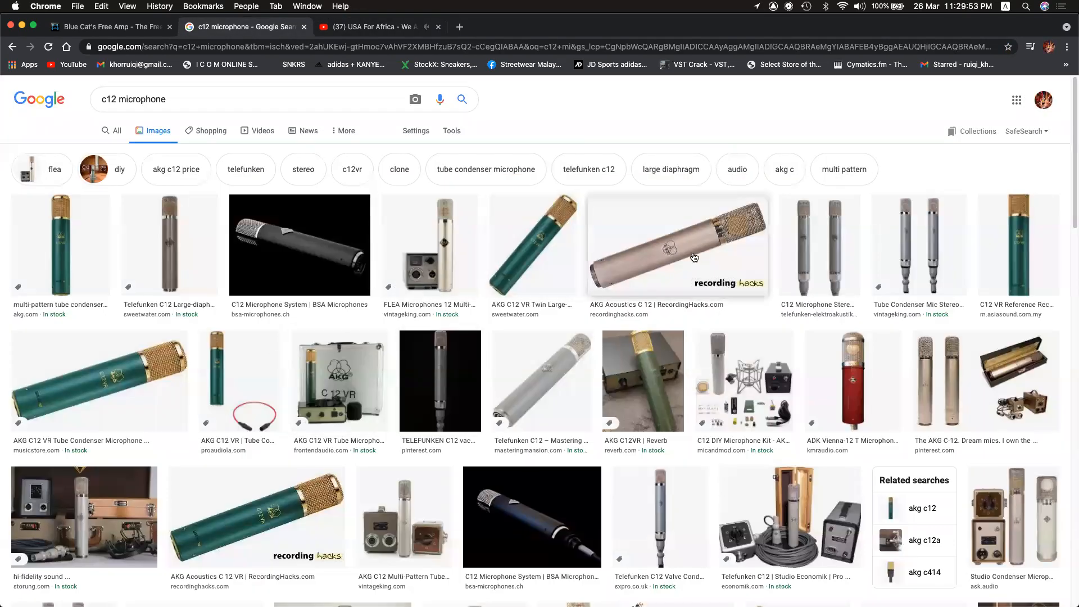
click(377, 28)
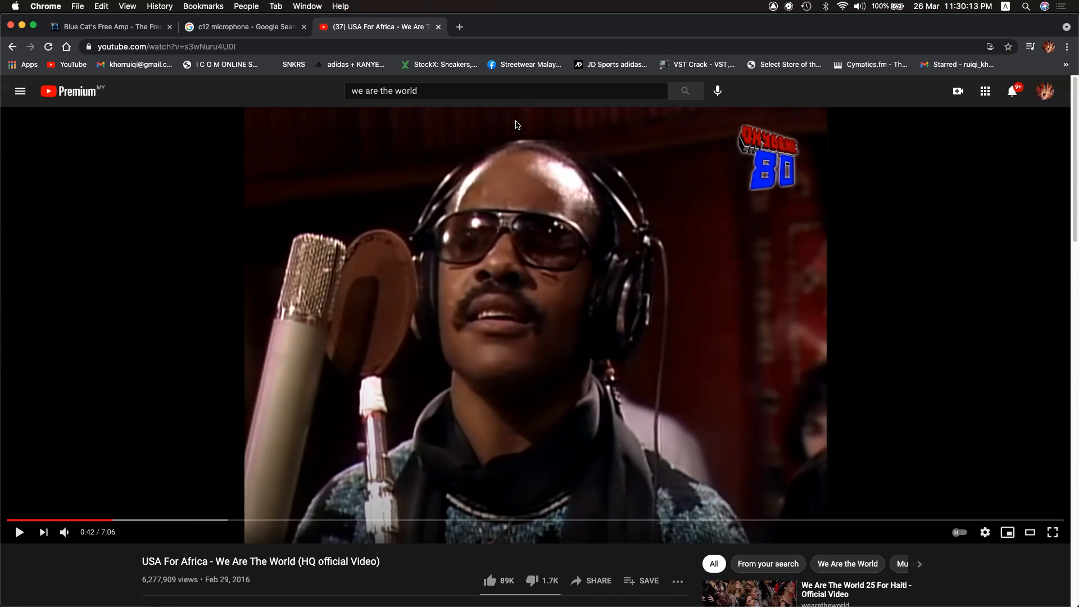
click(517, 124)
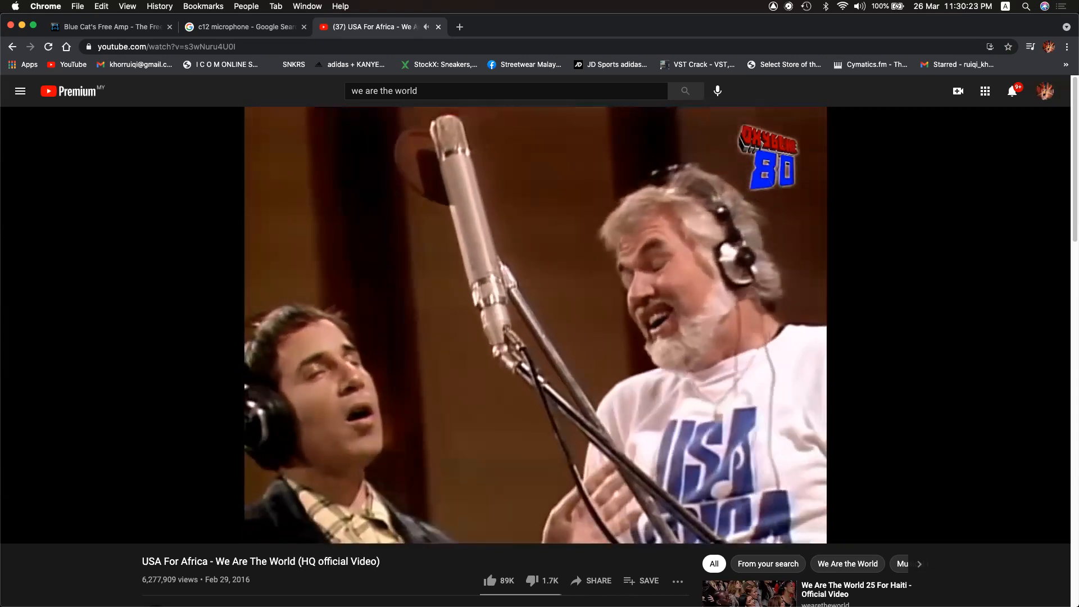
key(super+Tab)
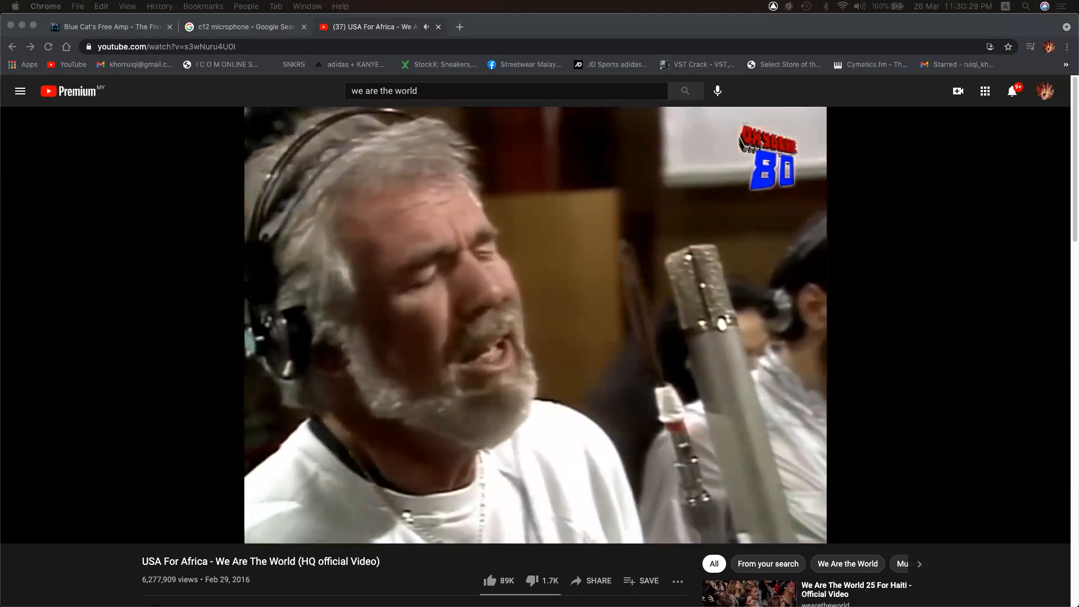
Recheck the C12 microphone image results in Chrome and switch back to Pro Tools.
key(super+Tab)
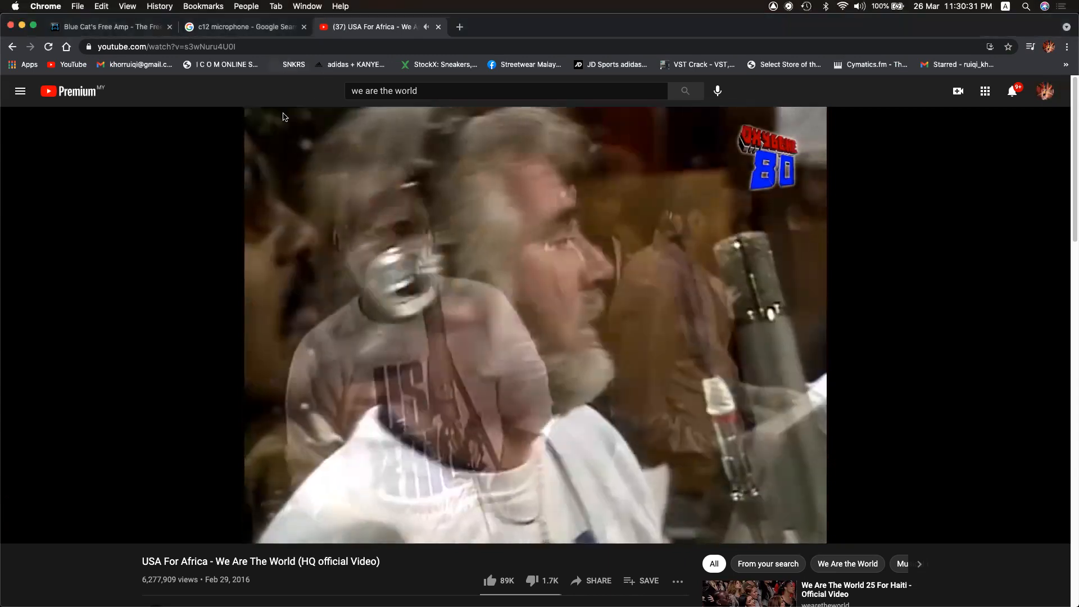
key(ctrl+shift+Tab)
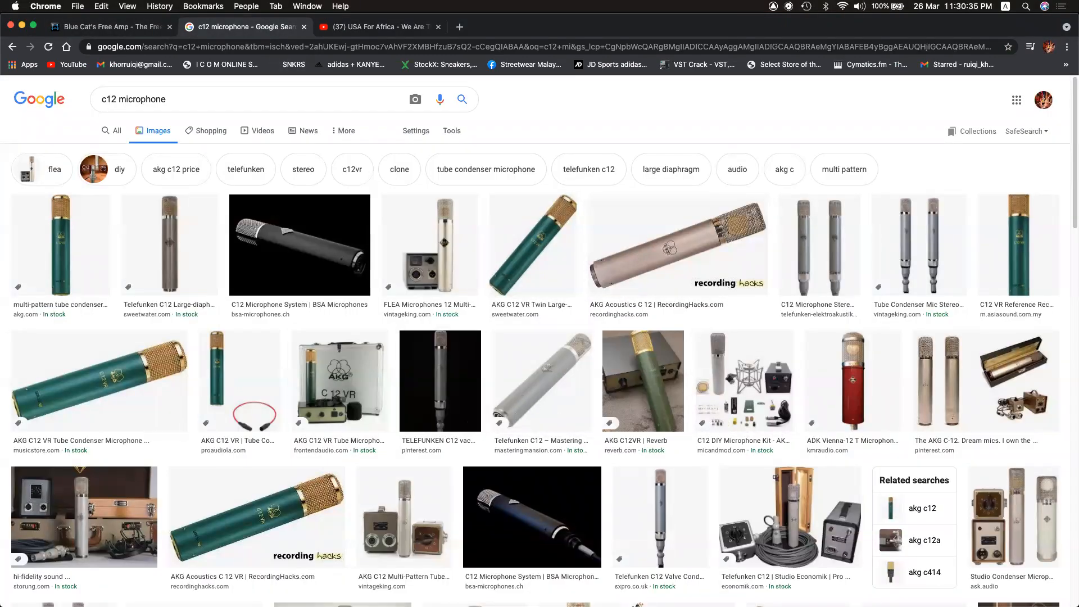
key(super+Tab)
key(super+Tab)
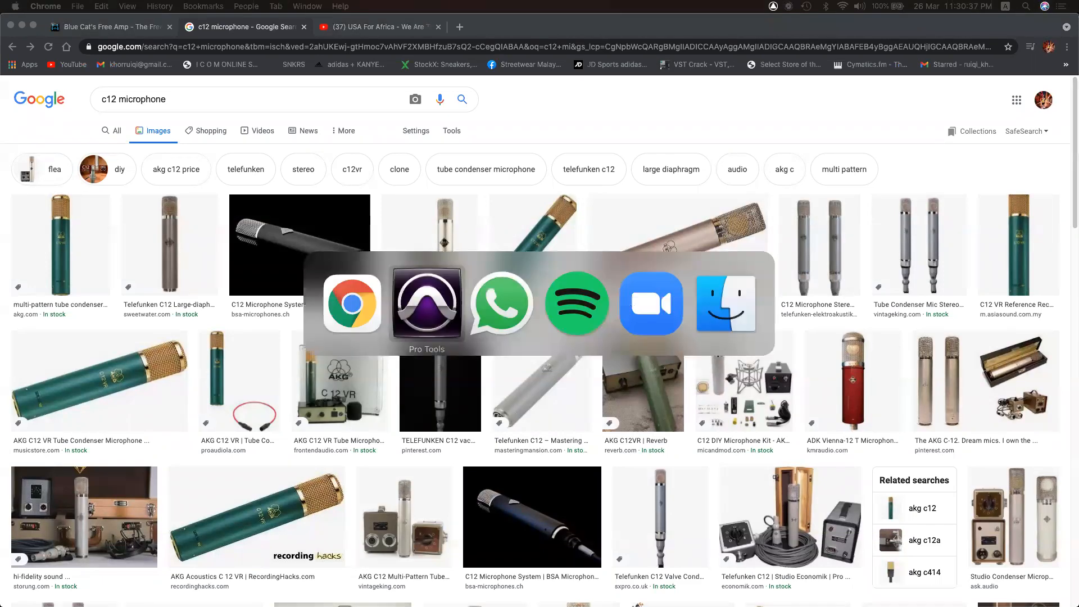
Solo the CHORUS471073 track and audition its chorus phrases from 0:50.000.
scroll(802, 382, right, 5)
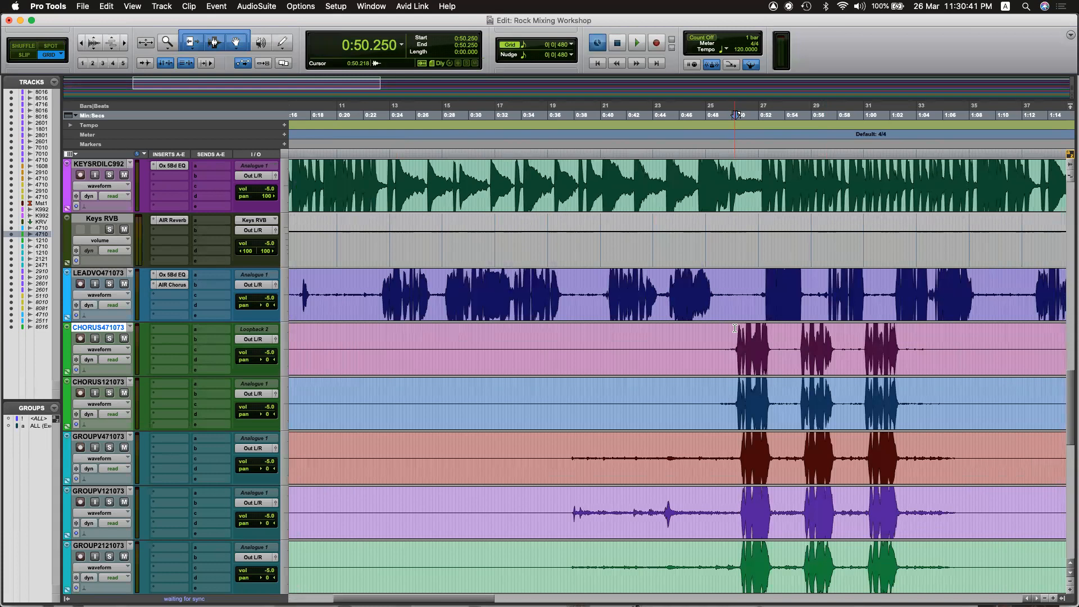
drag(673, 279, 709, 279)
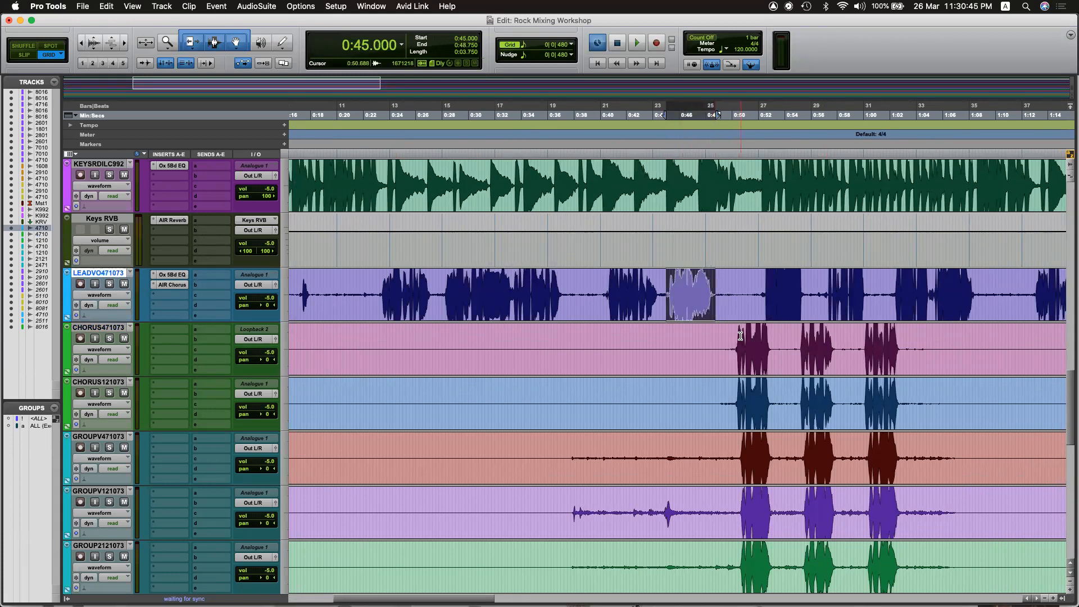
drag(733, 332, 771, 334)
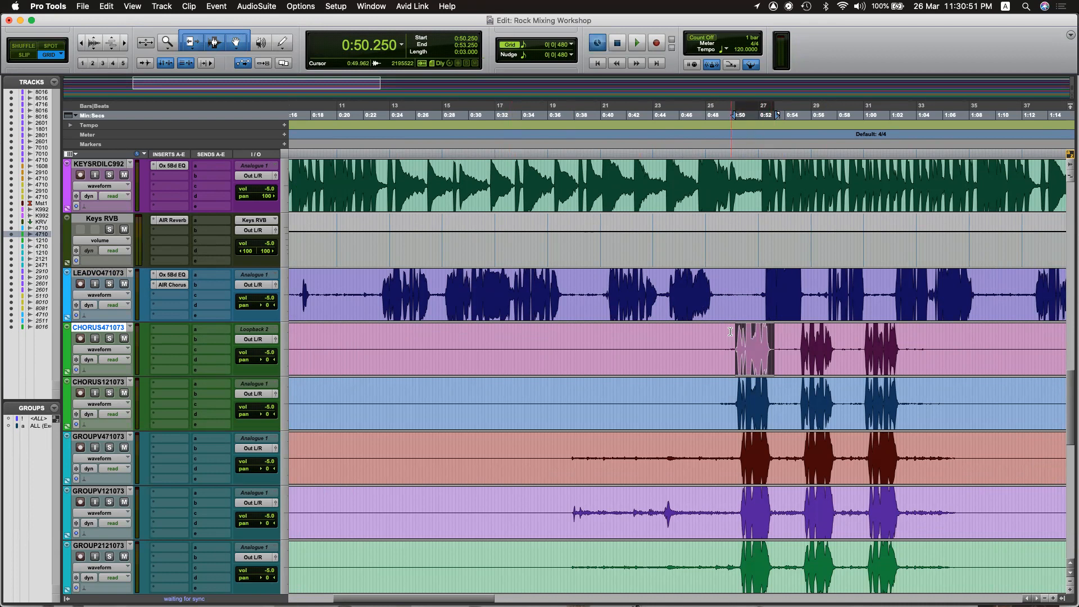
click(658, 332)
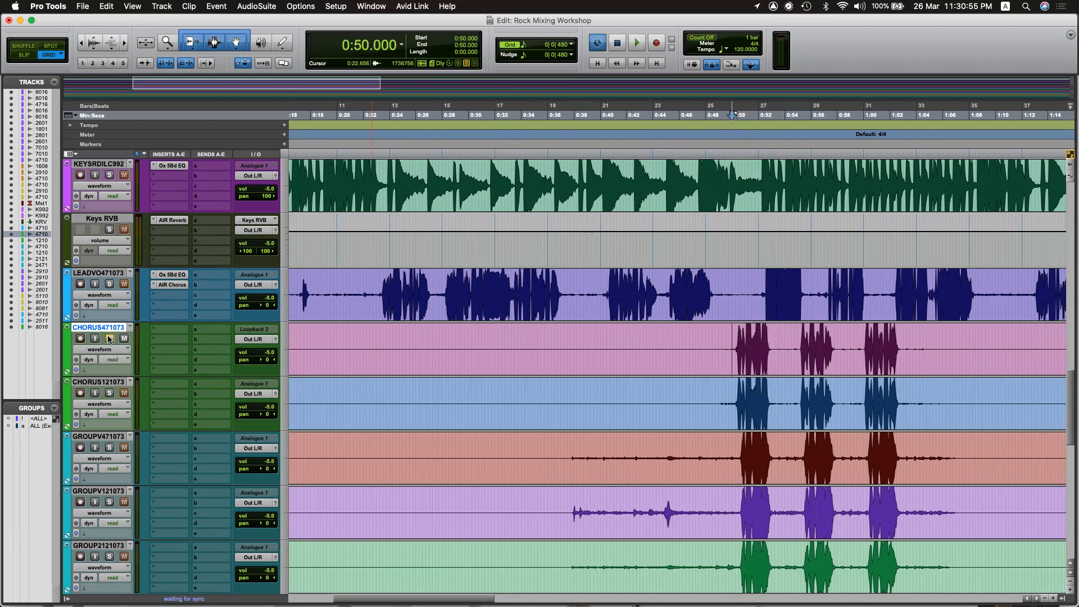
key(space)
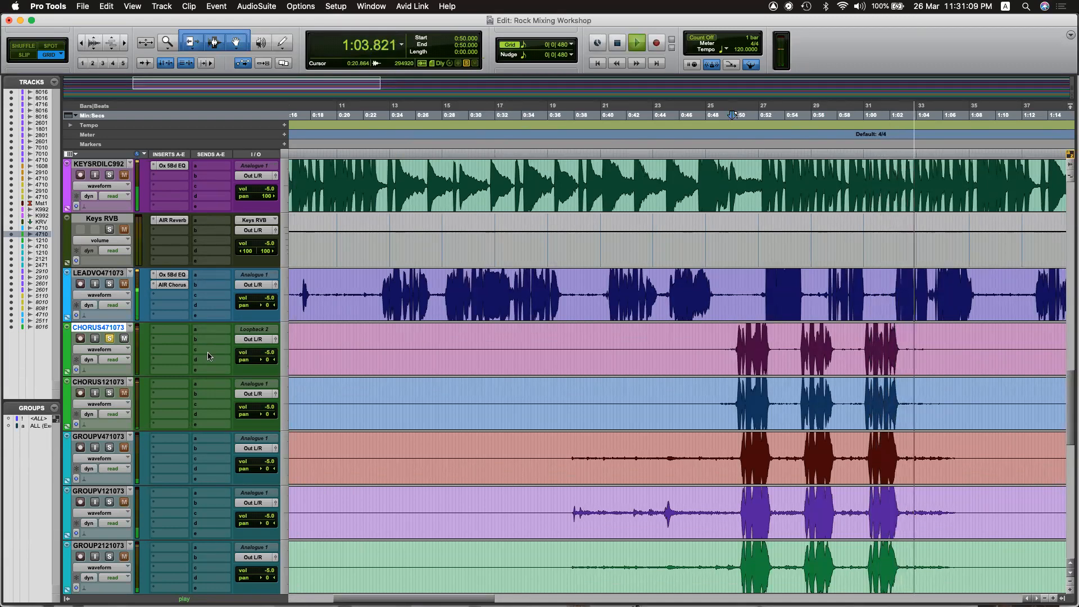
key(alt+space)
Solo CHORUS121073 in place of CHORUS471073, audition the chorus from 0:50.000, and switch the solo back to CHORUS471073 to compare.
click(110, 393)
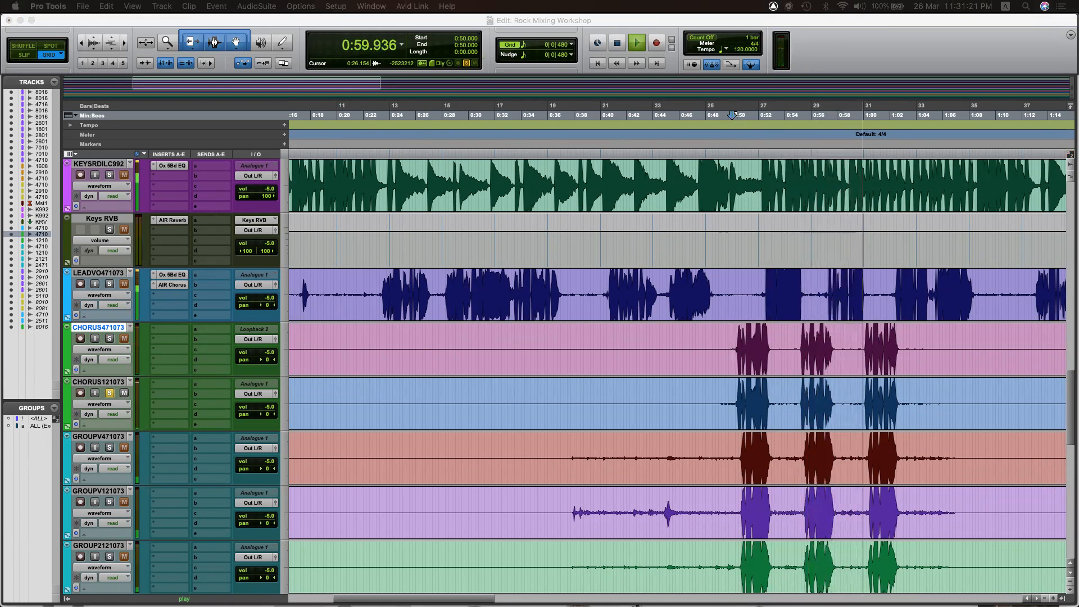
click(732, 386)
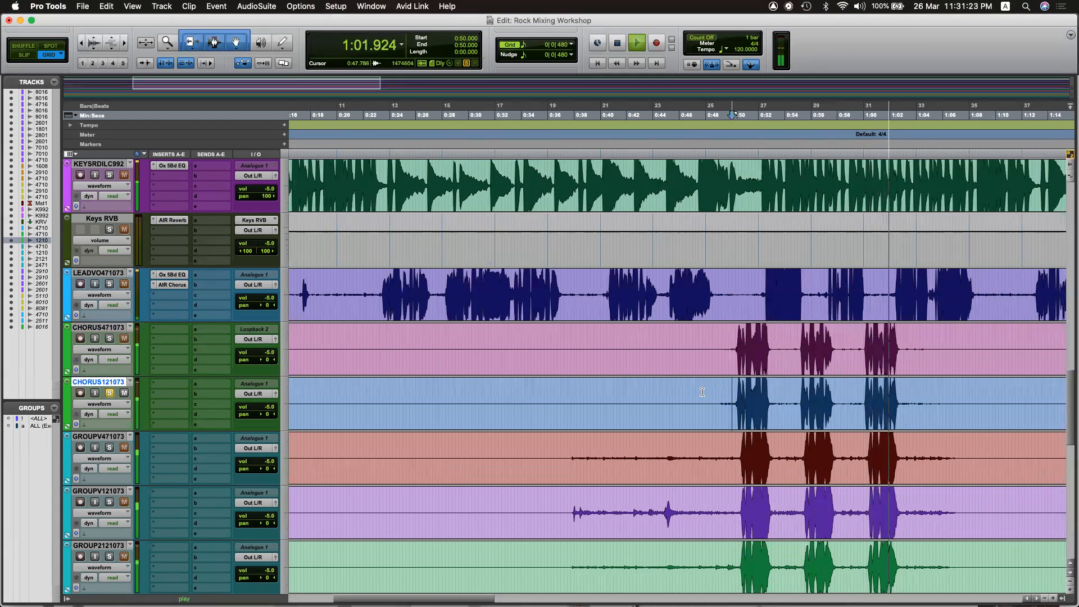
key(space)
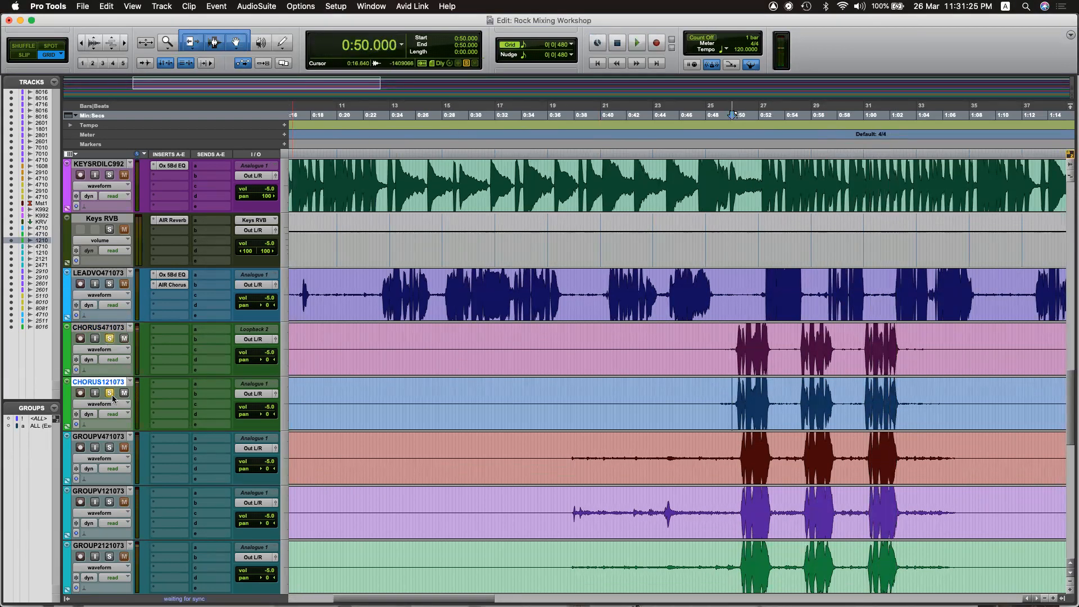
key(space)
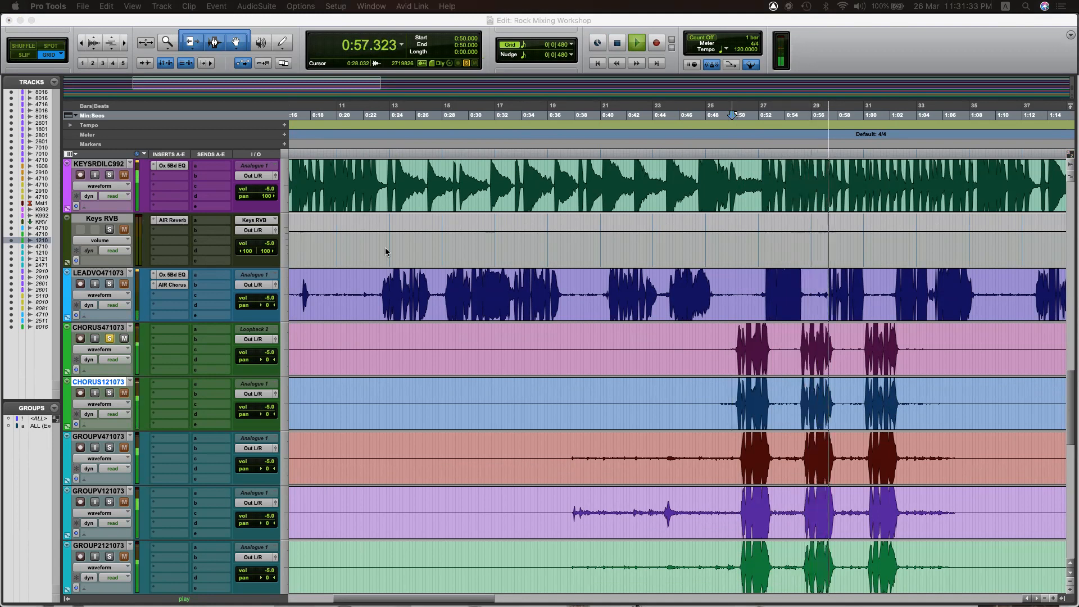
click(731, 335)
key(space)
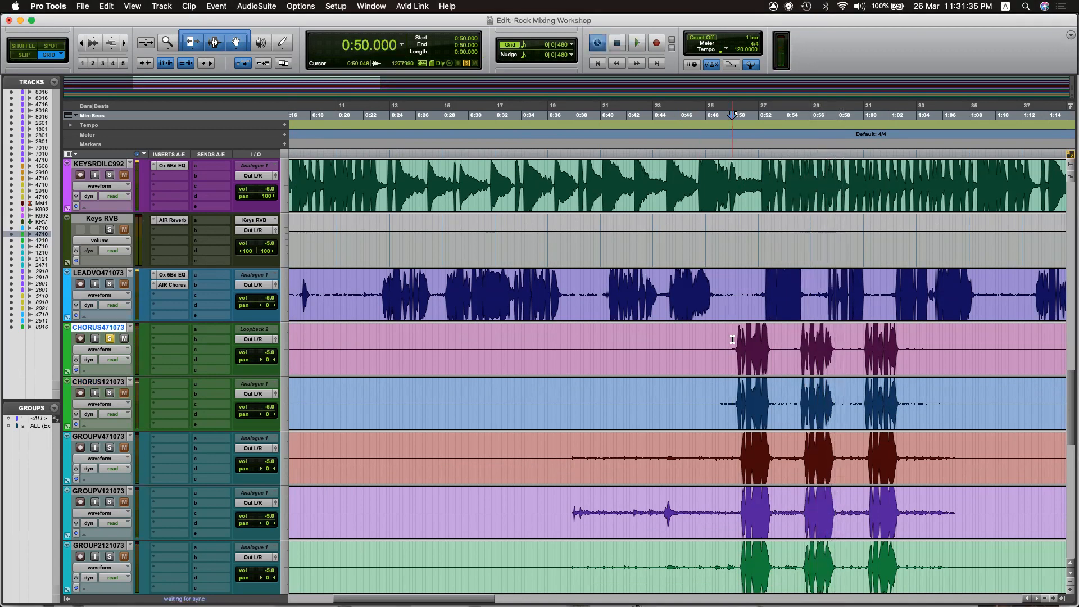
Select the chorus phrases from 0:50.250 to 1:01.750 and compare CHORUS121073 and CHORUS471073 by alternating their solos, ending on CHORUS471073.
drag(734, 341, 906, 354)
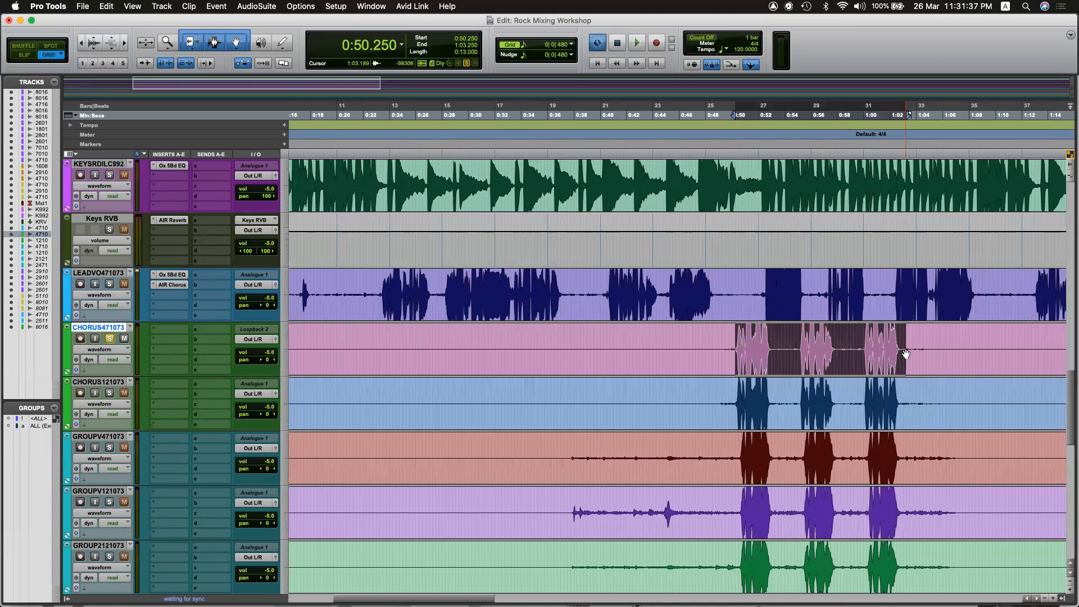
drag(733, 393, 880, 405)
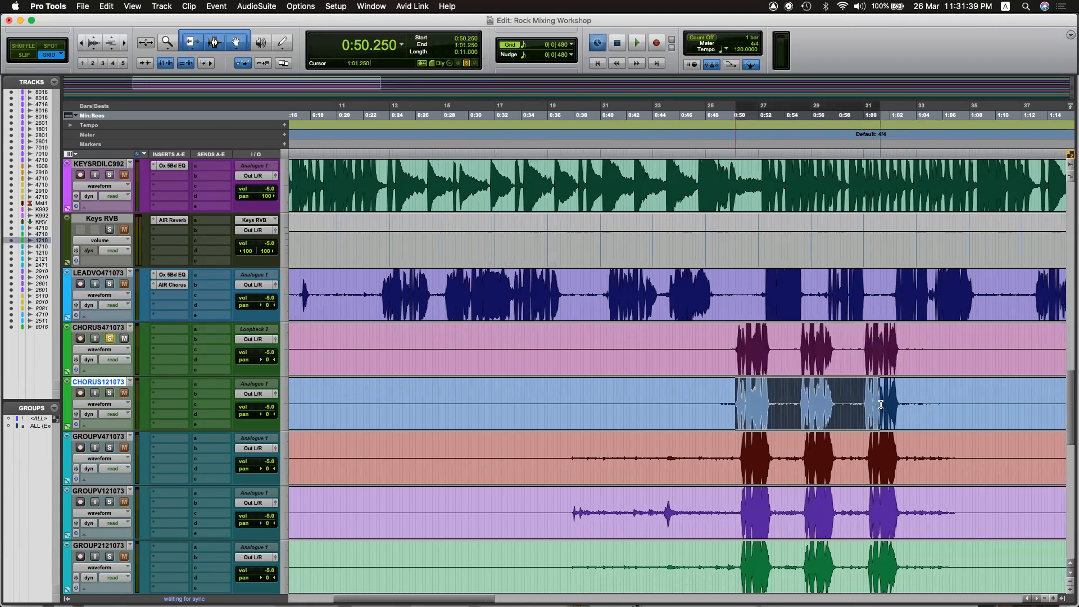
click(110, 393)
key(space)
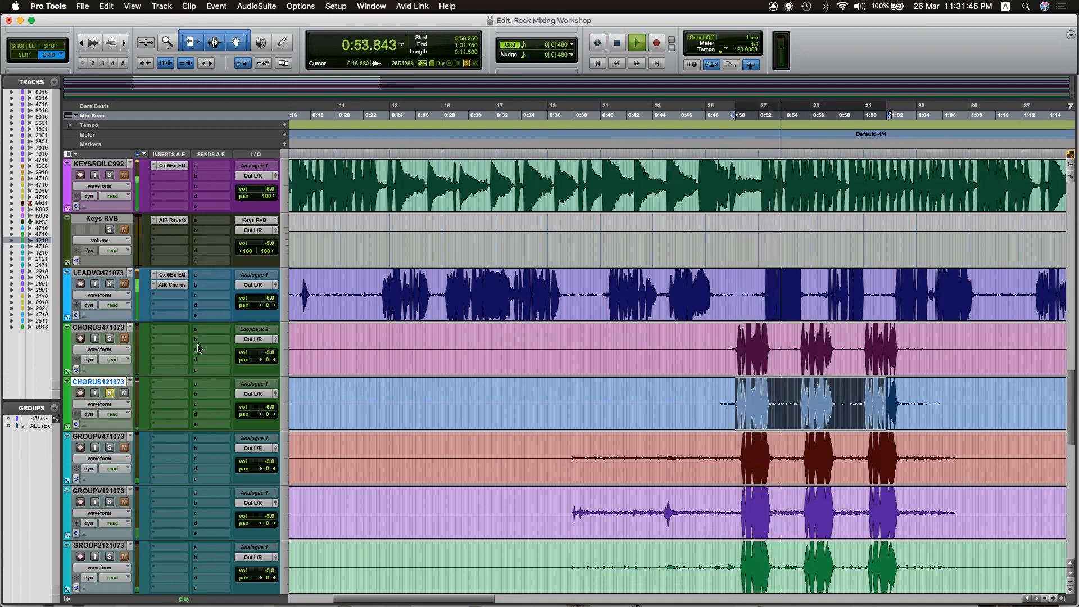
key(super+j)
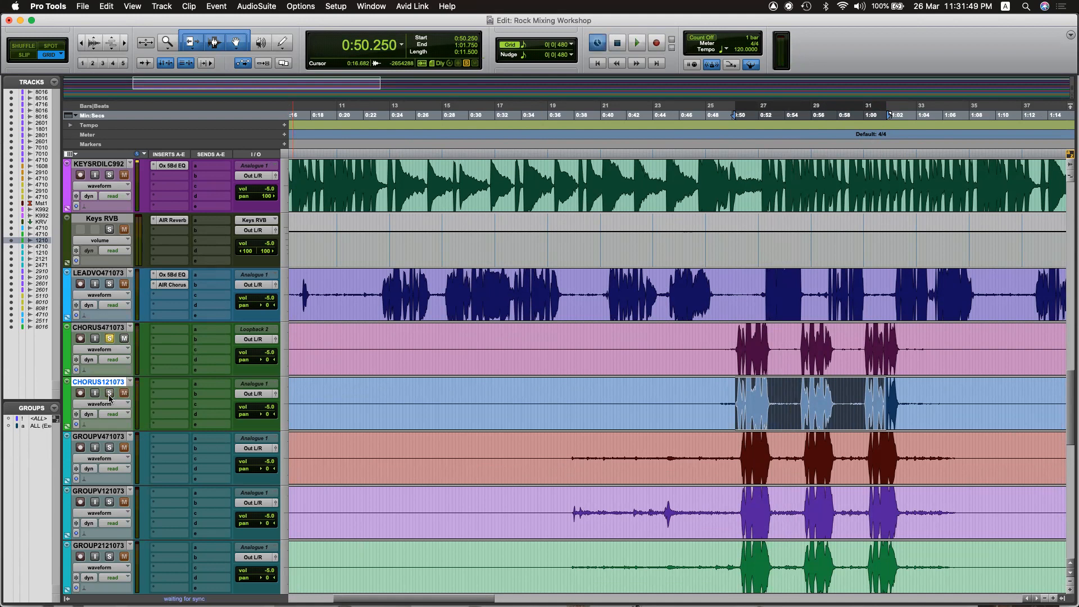
key(space)
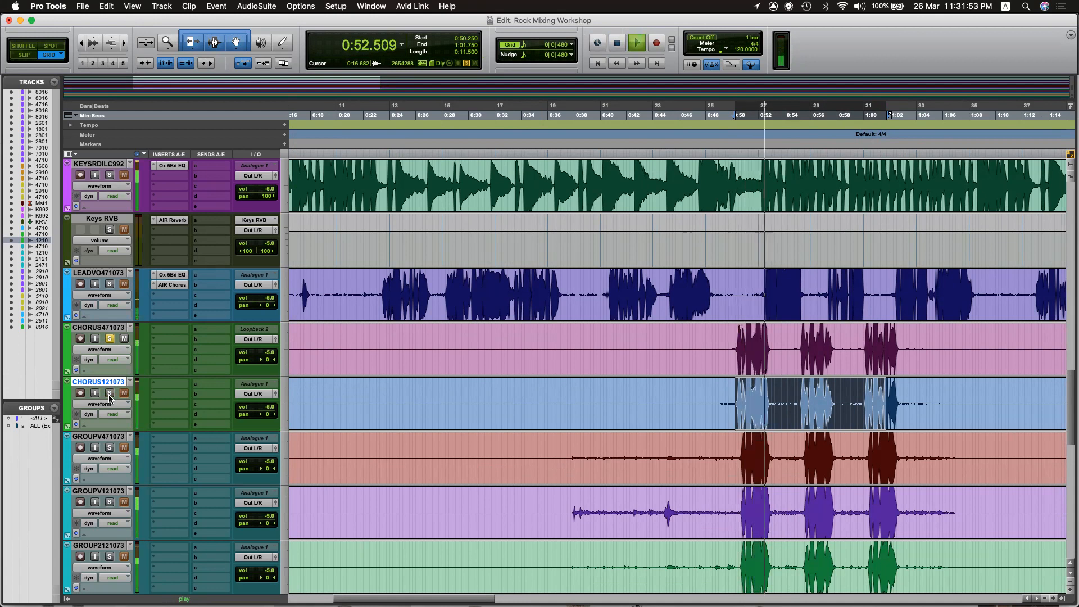
key(super+j)
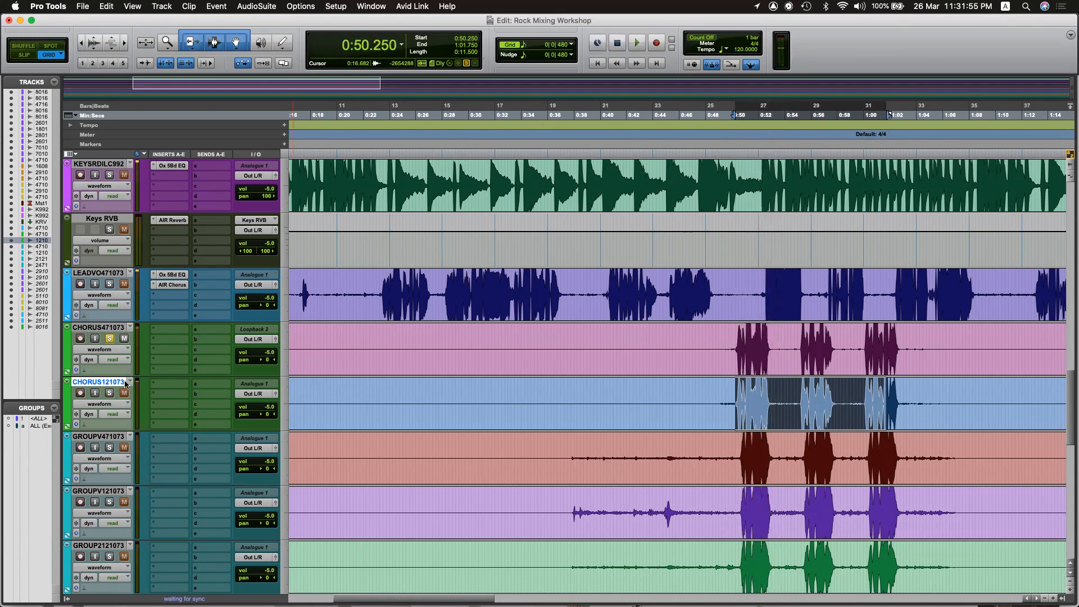
Solo the LEADVO471073 track along with CHORUS471073 and play both from 0:40.750.
click(610, 285)
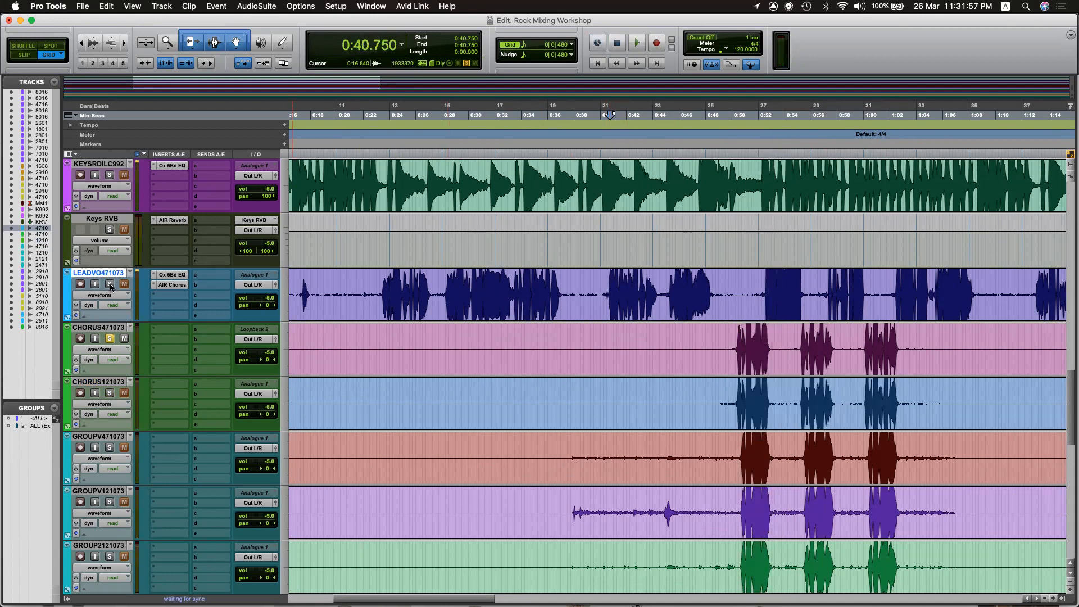
click(109, 284)
key(space)
click(110, 339)
click(110, 340)
key(space)
Make the CHORUS121073 track inactive and move it to the end of the track list with the other unused takes.
right_click(110, 386)
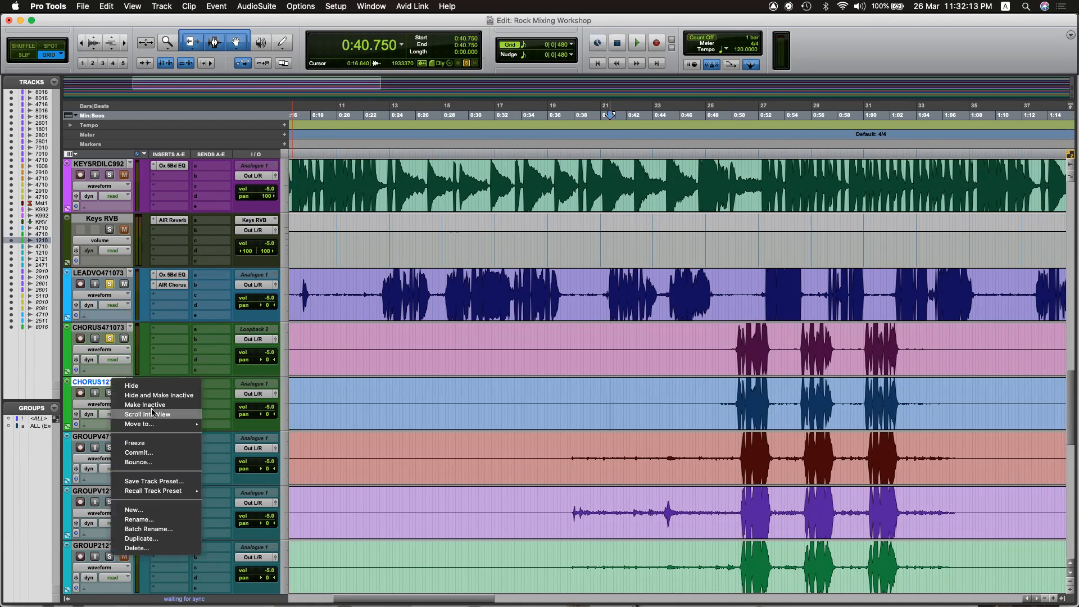
click(145, 404)
scroll(145, 404, down, 5)
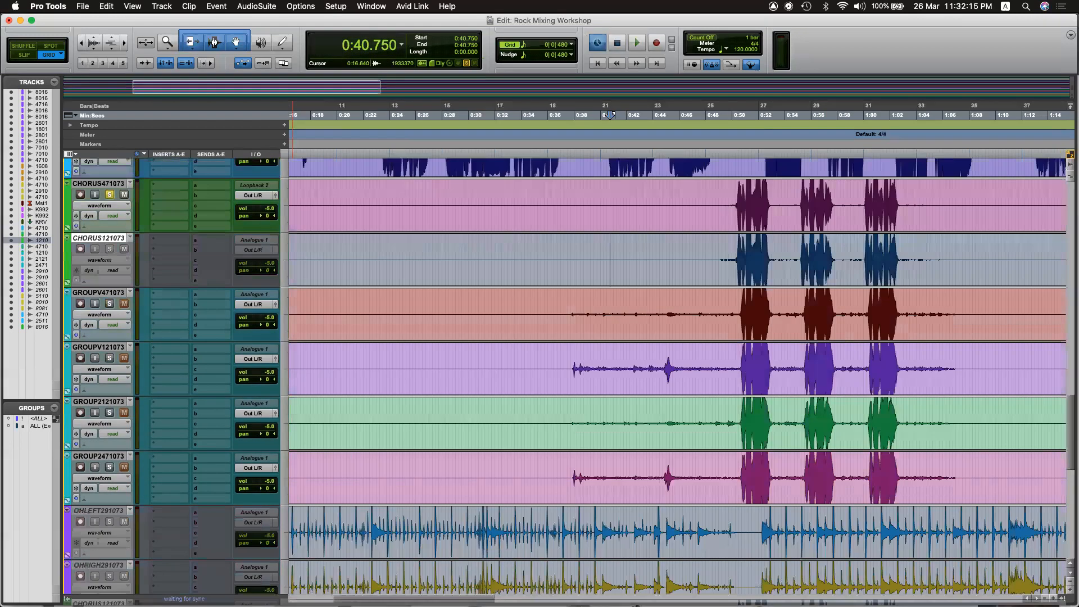
drag(138, 601, 140, 590)
scroll(443, 397, up, 6)
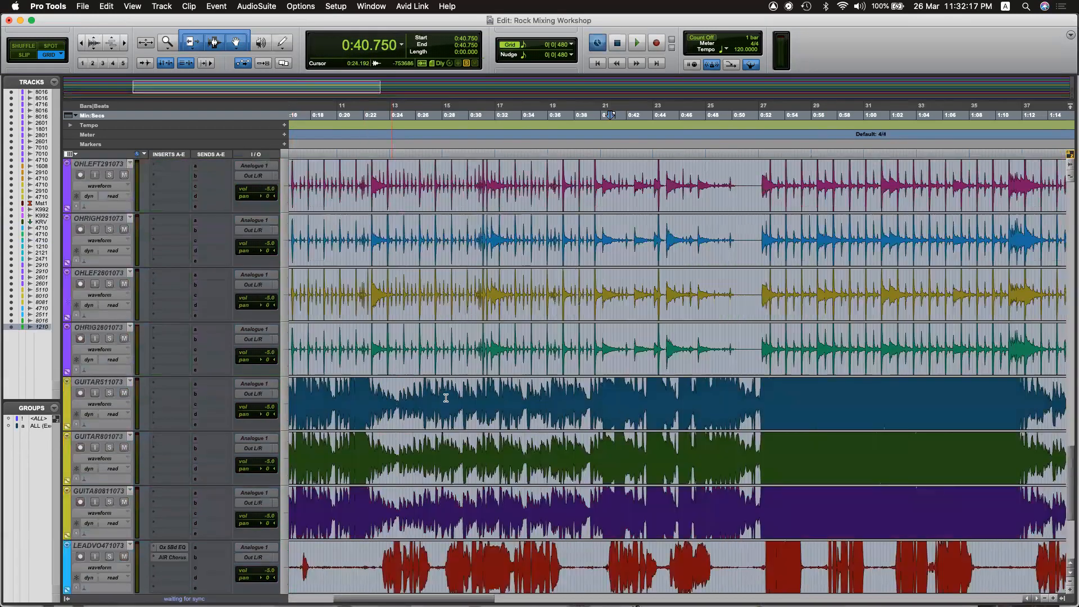
scroll(578, 380, up, 5)
Play from 0:50.000 and insert the Sonnox Oxford EQ 5 Band on the CHORUS471073 track.
click(732, 355)
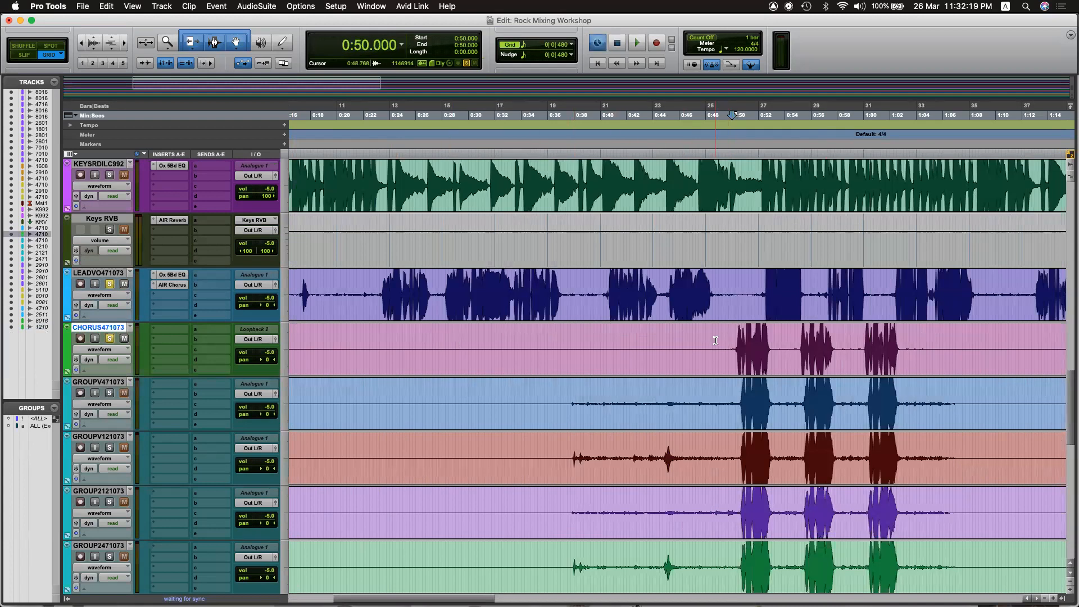
key(space)
click(158, 328)
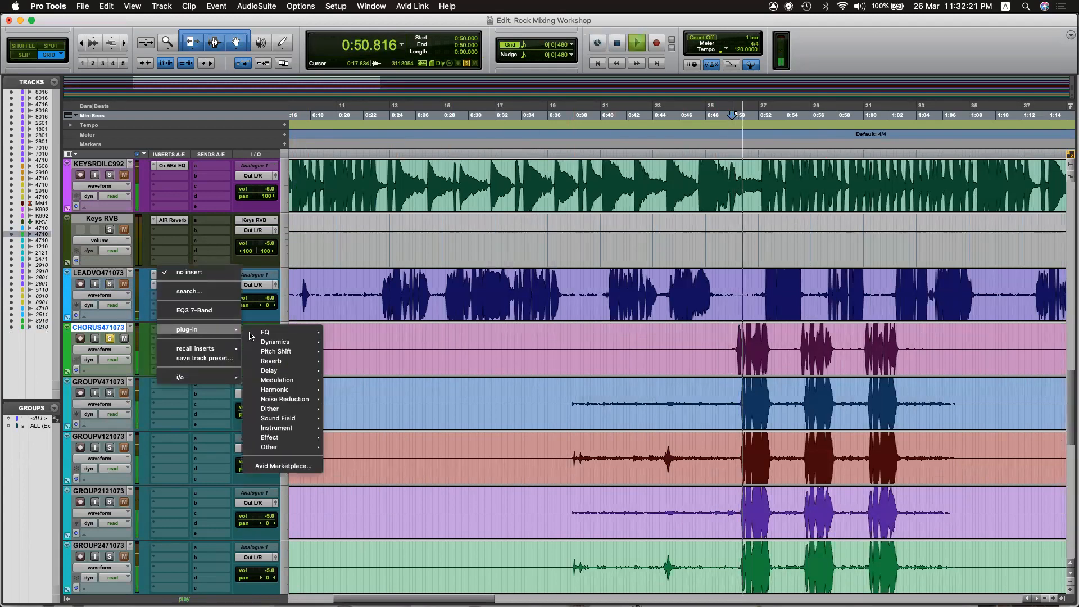
mouse_move(224, 329)
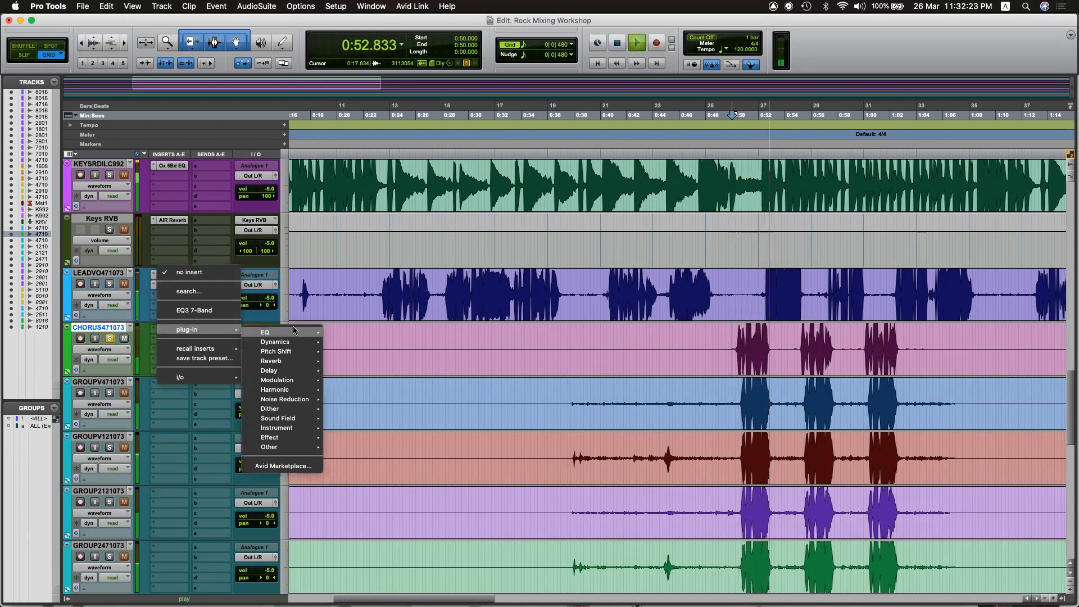
mouse_move(275, 332)
click(378, 499)
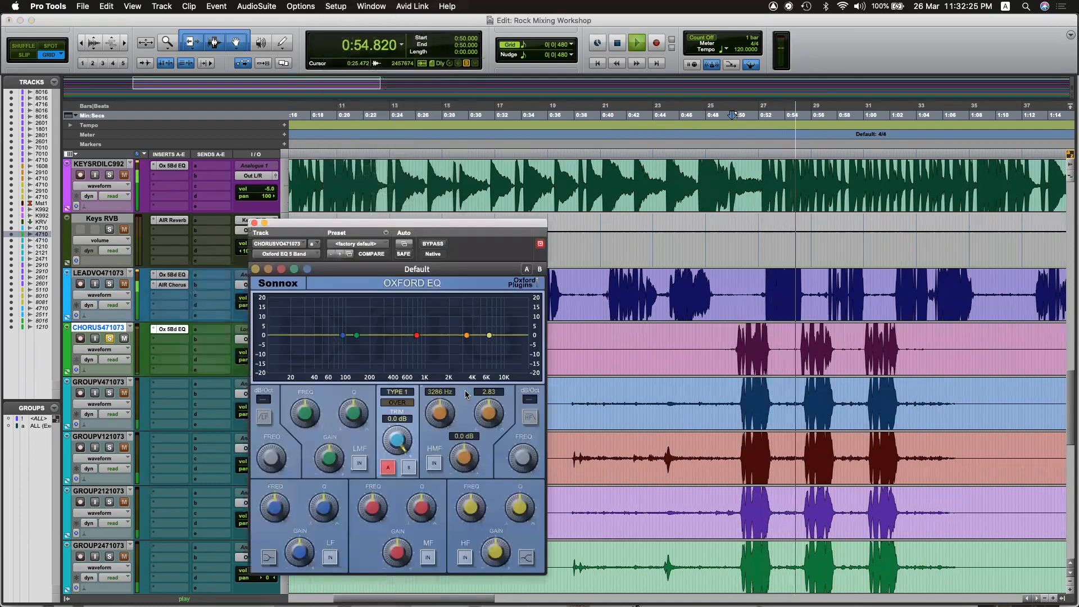
key(alt+space)
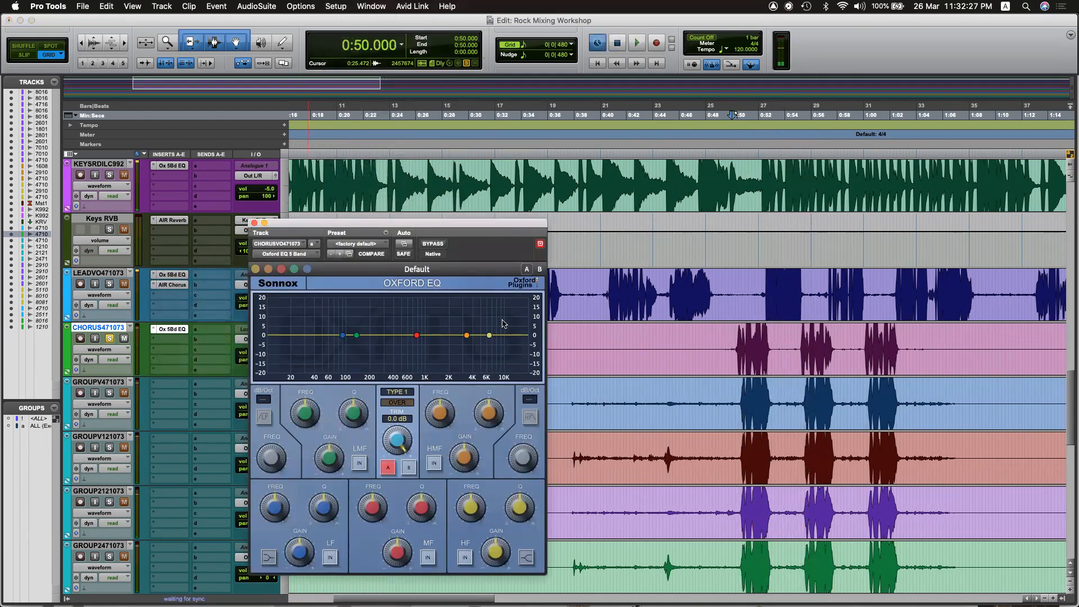
Using the lead vocal's EQ as reference, enable the chorus EQ's HMF band with a -7.38 dB cut at 2500 Hz.
click(183, 275)
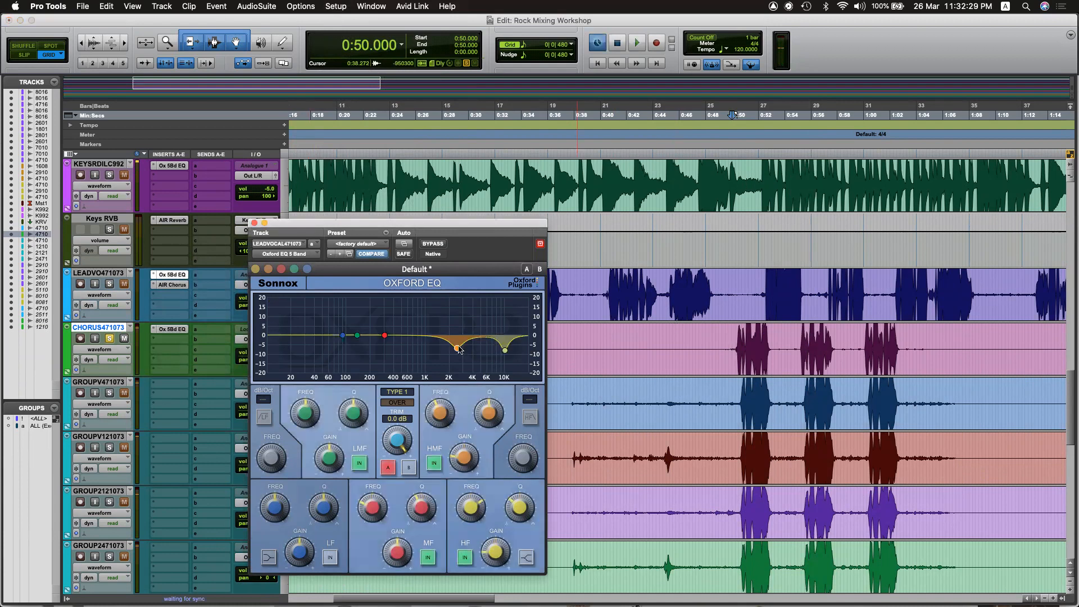
click(172, 329)
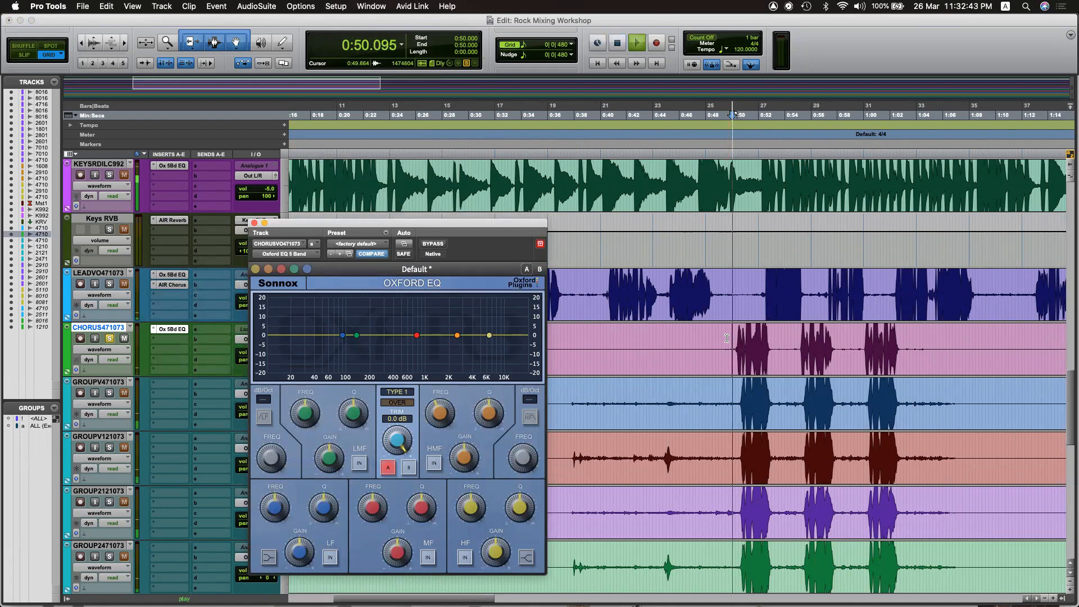
click(433, 462)
drag(460, 461, 462, 487)
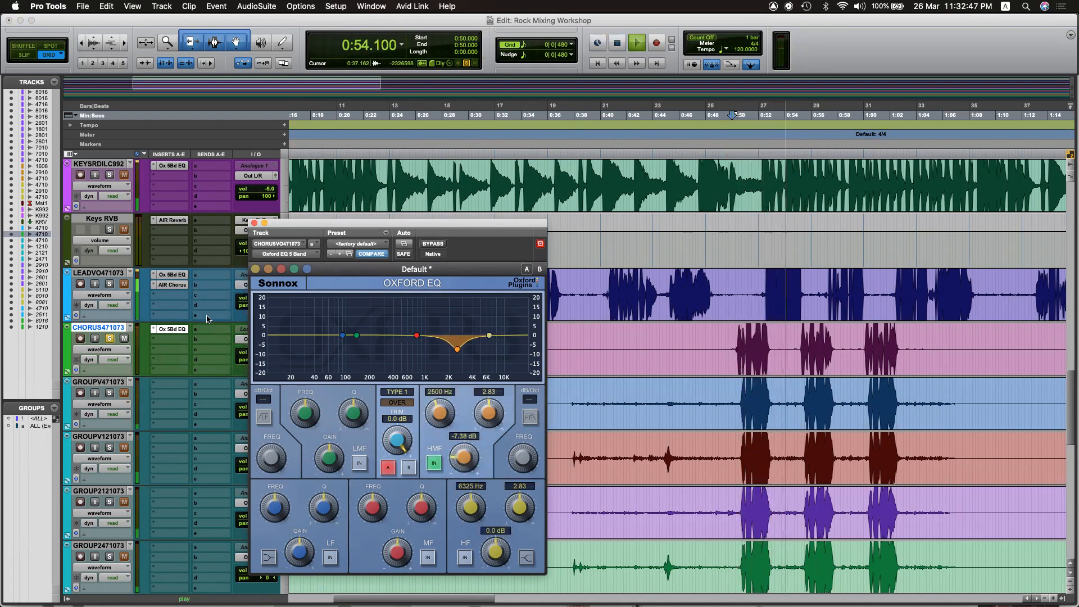
Enable the chorus EQ's HF band at 10.0 kHz, -7.85 dB, Q 4.44, and set the HMF Q to 3.93.
click(464, 556)
drag(495, 551, 494, 580)
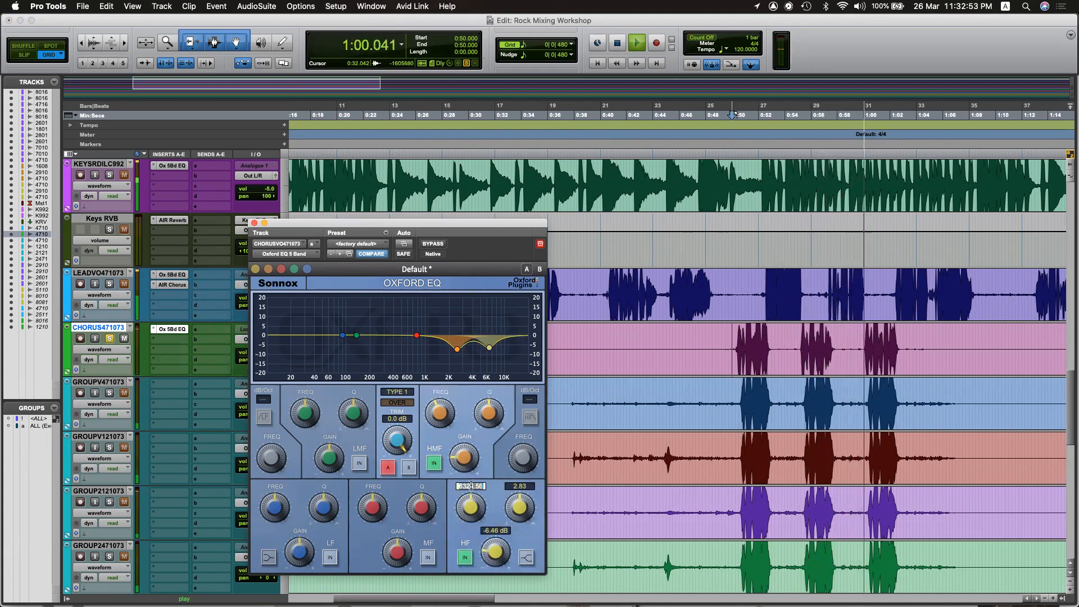
scroll(471, 486, up, 5)
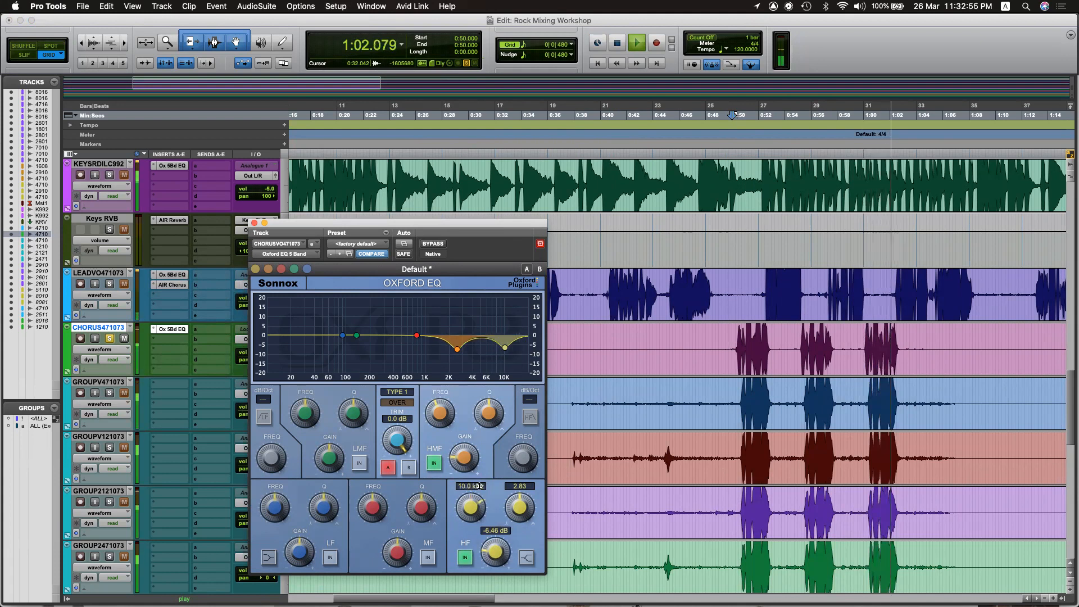
drag(494, 551, 495, 558)
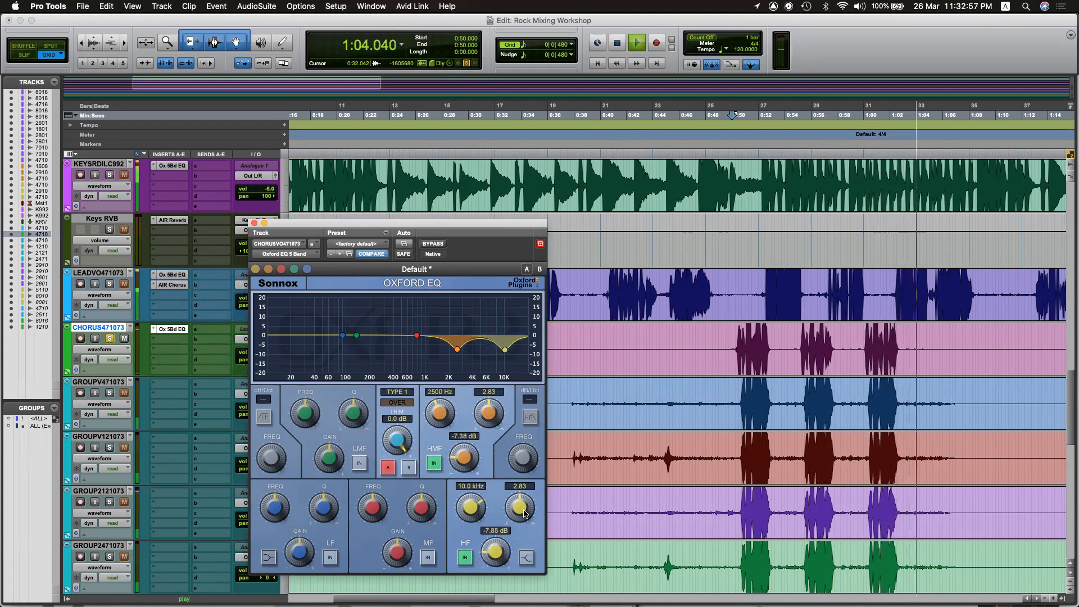
key(space)
key(space)
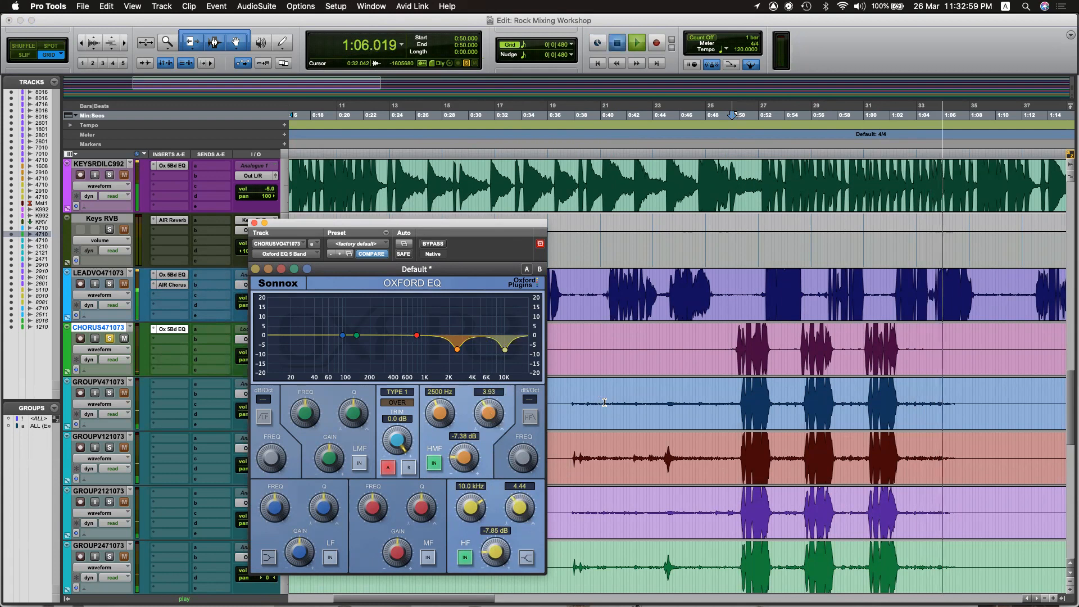
Compare the chorus vocal with its Oxford EQ bypassed and active, stop playback and close the EQ.
click(430, 244)
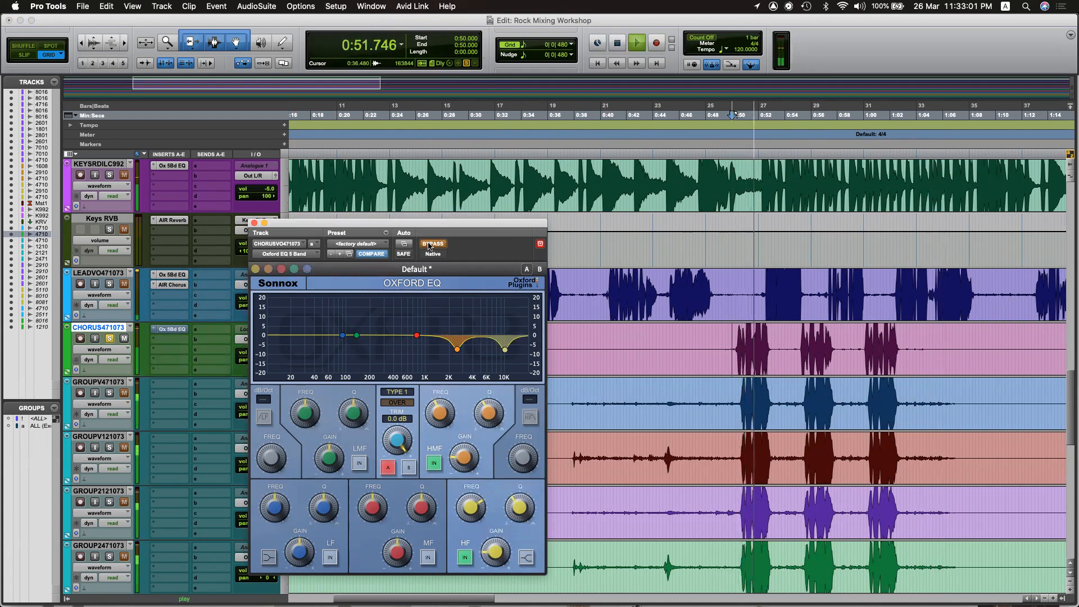
click(430, 244)
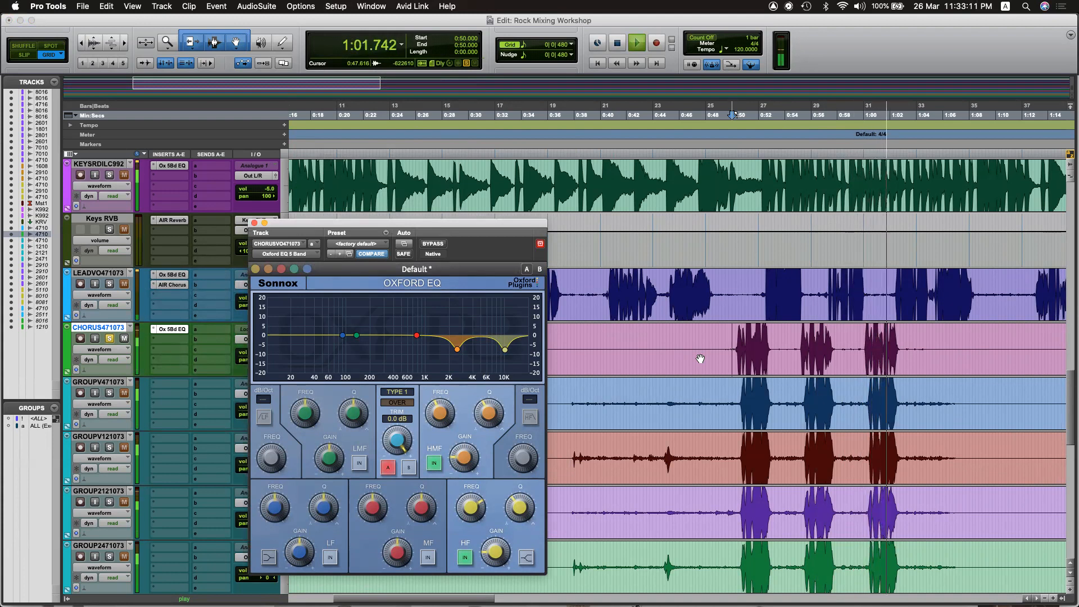
key(space)
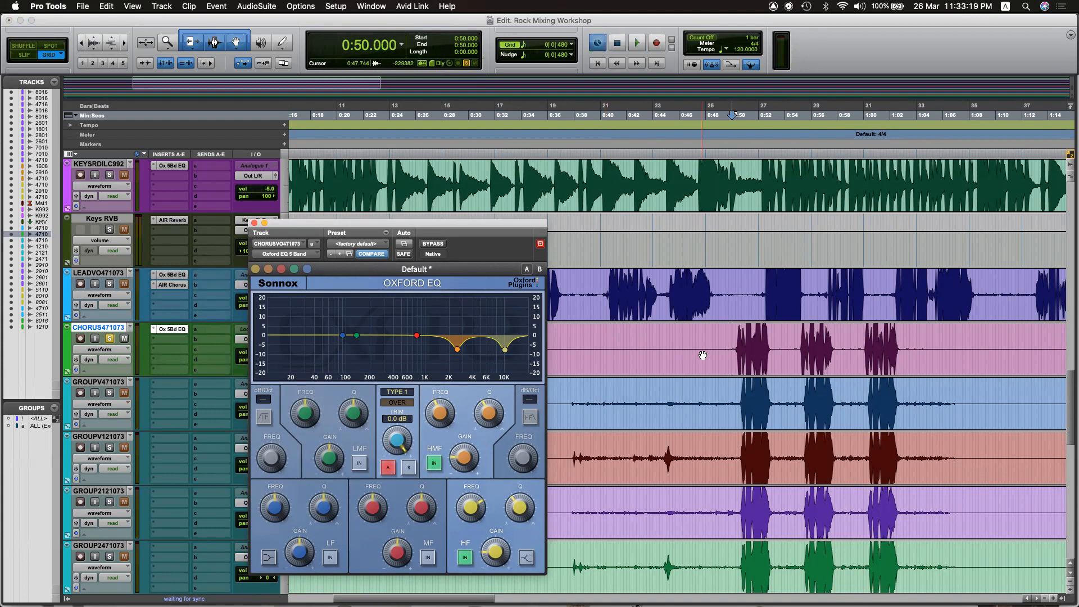
click(254, 222)
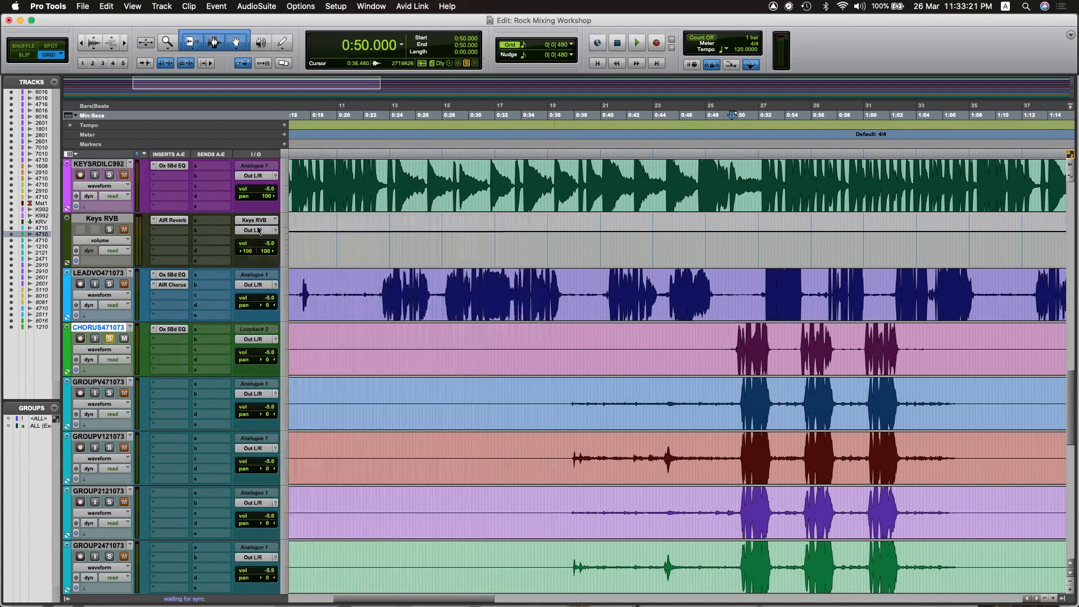
Insert AIR Chorus below the EQ on the CHORUS471073 track and load its 10 More Fatness preset.
click(179, 344)
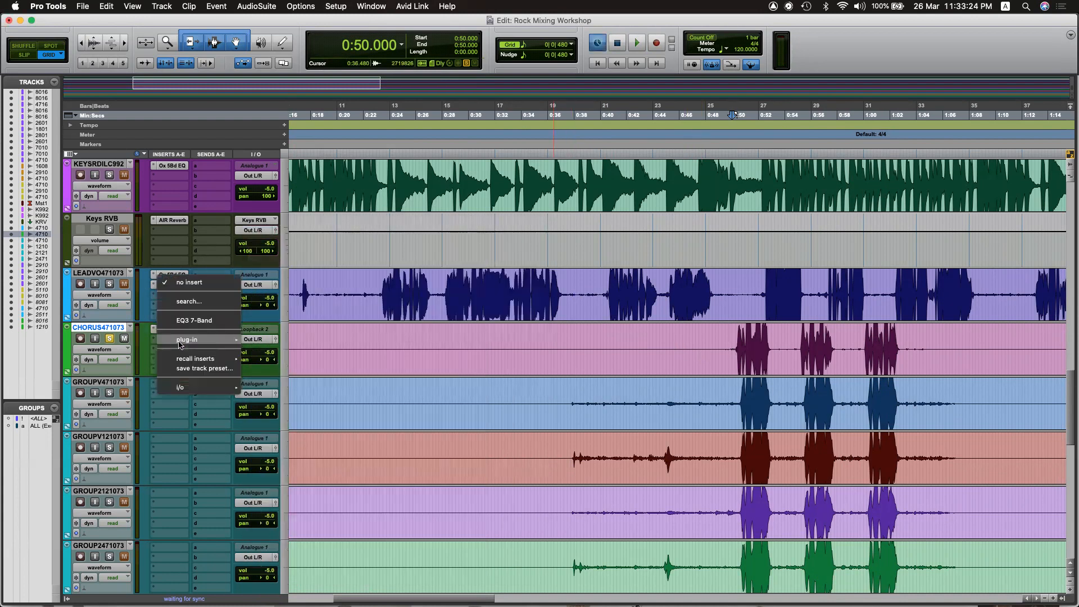
click(198, 302)
text(choru)
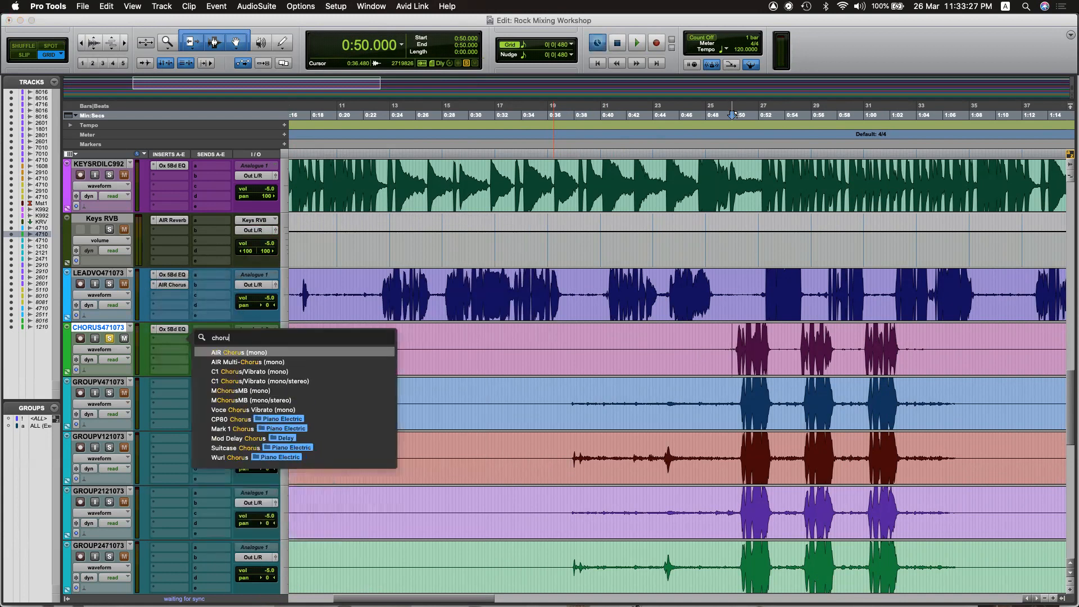
key(Return)
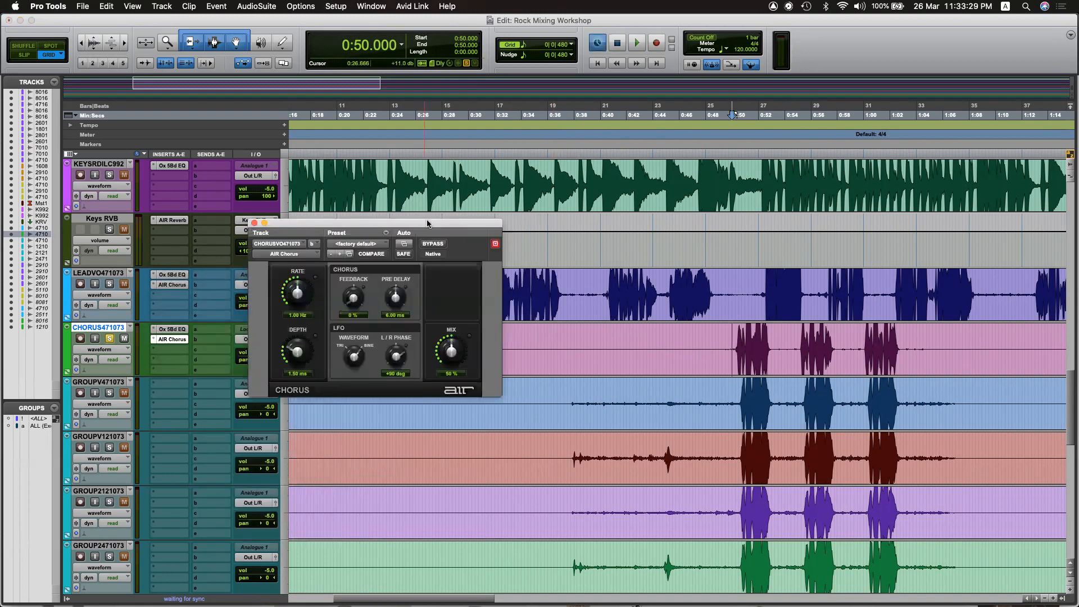
drag(427, 224, 525, 200)
click(480, 221)
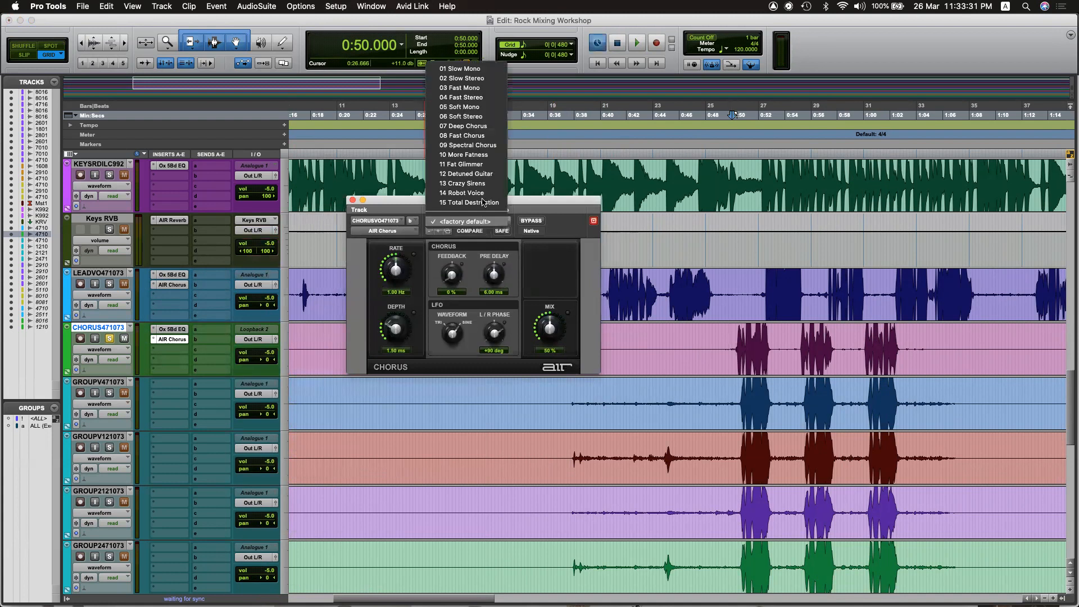
click(483, 155)
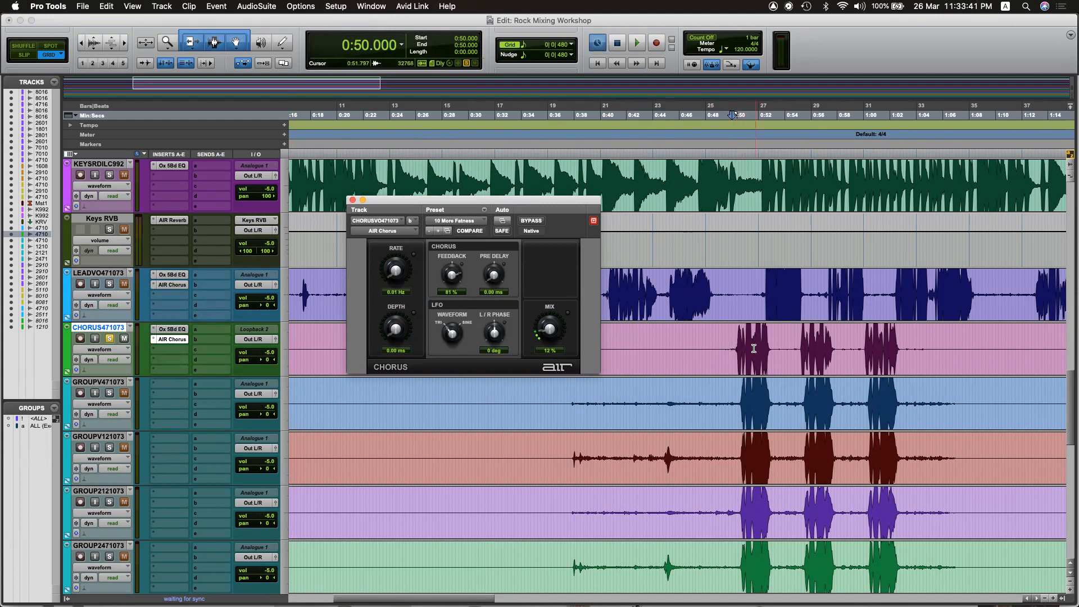
Play the chorus vocal from 0:50.000 and set the AIR Chorus mix to 7%.
drag(731, 332, 909, 330)
click(909, 331)
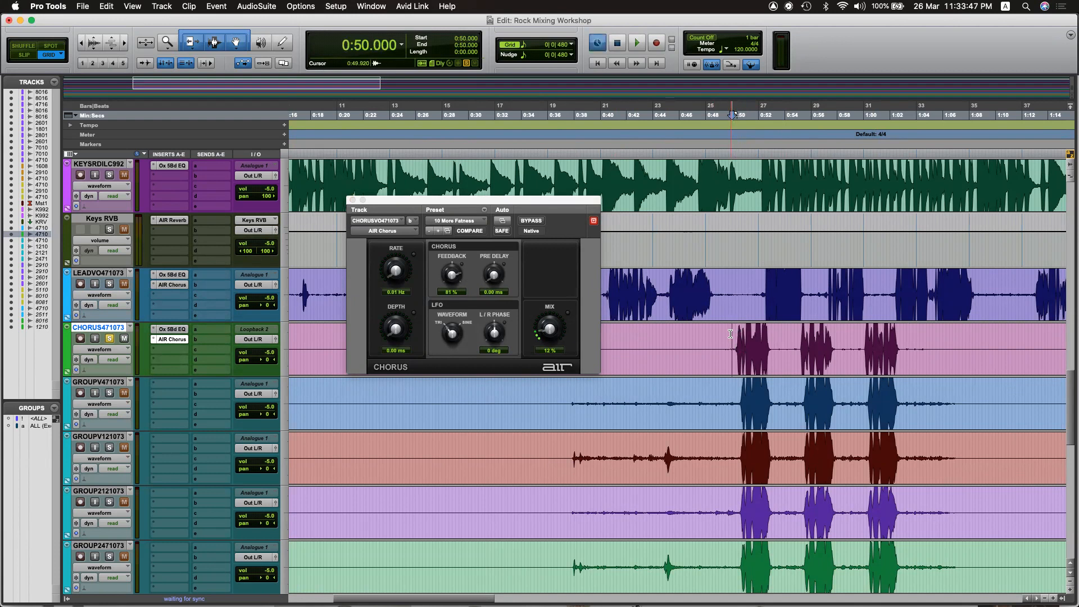
key(space)
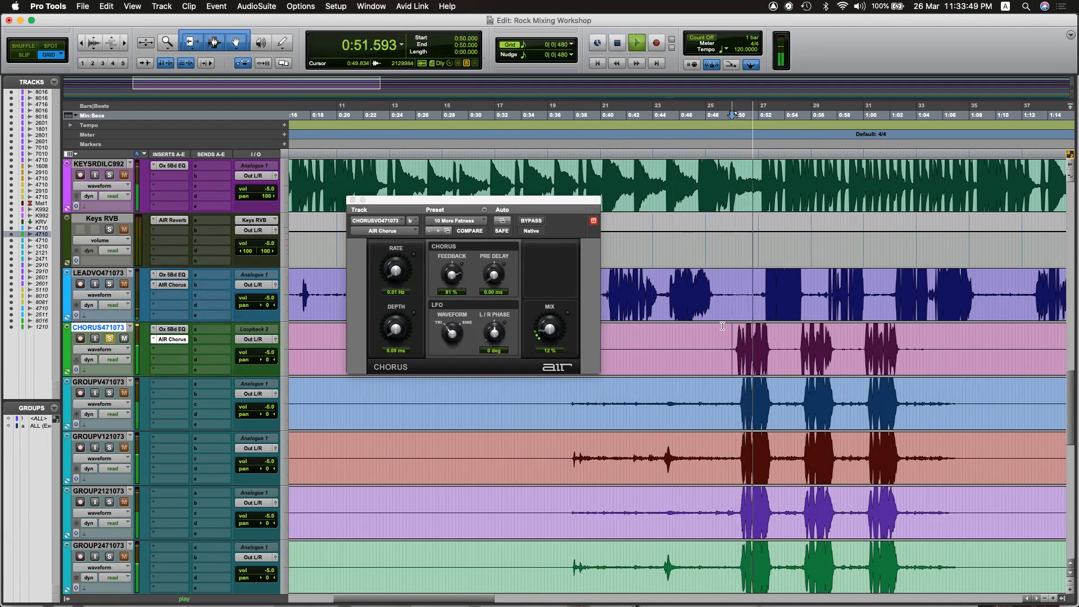
drag(549, 330, 551, 334)
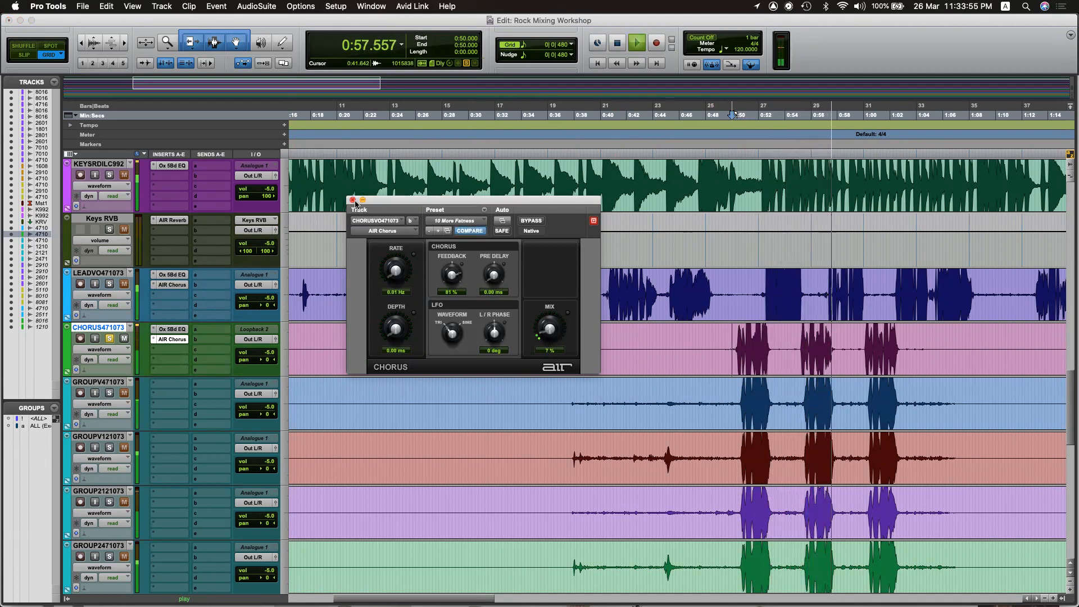
Compare the chorus vocal with AIR Chorus bypassed and active, stop playback and close the plug-in.
click(531, 220)
click(531, 221)
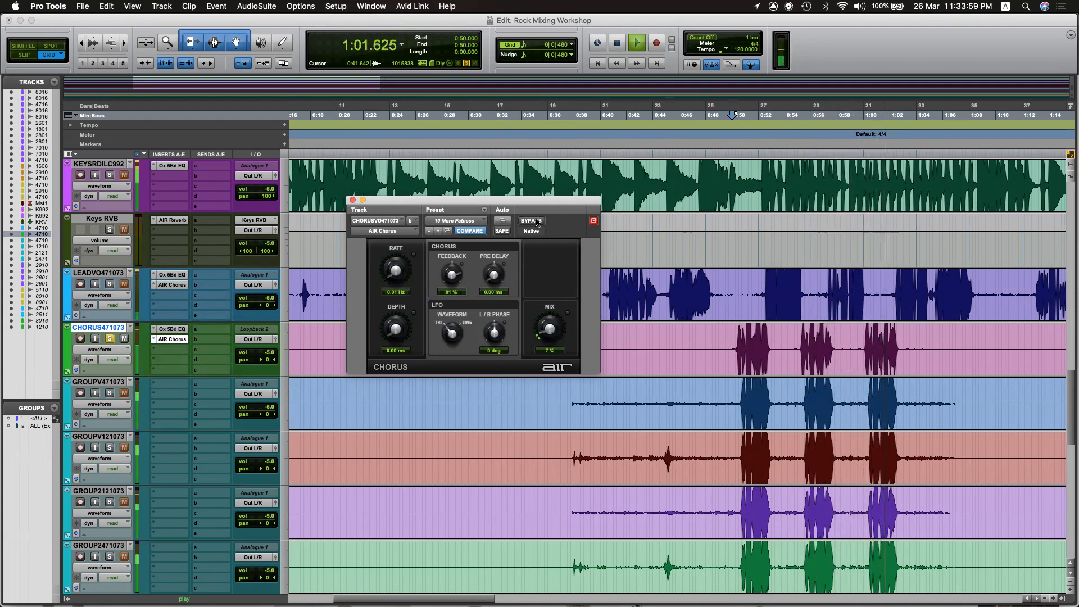
key(super+j)
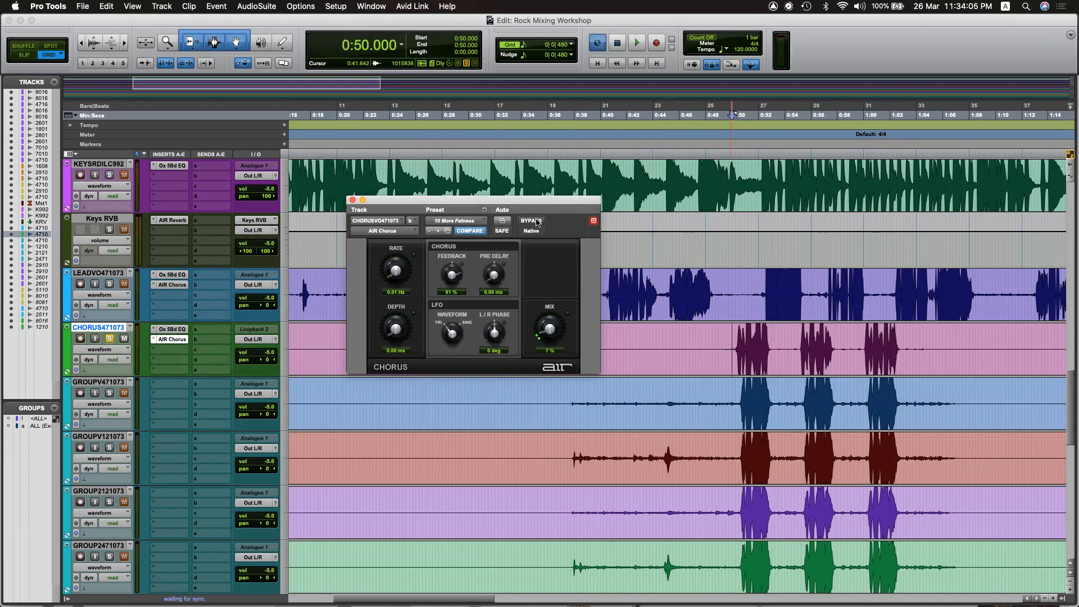
click(353, 200)
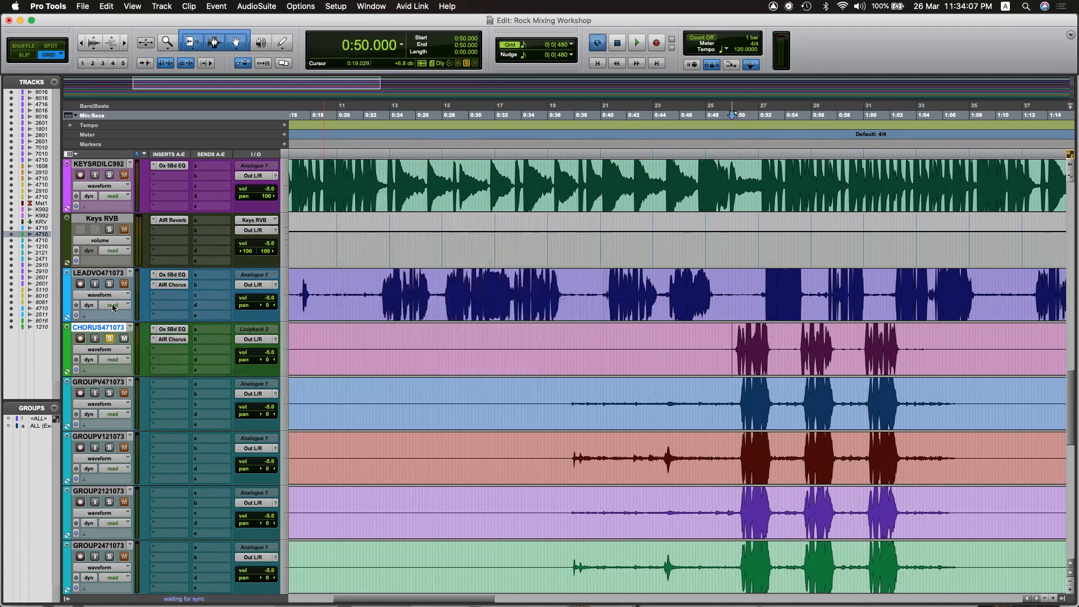
Listen to the soloed lead and chorus vocals together from 0:45.500, then unsolo both tracks.
click(672, 342)
key(space)
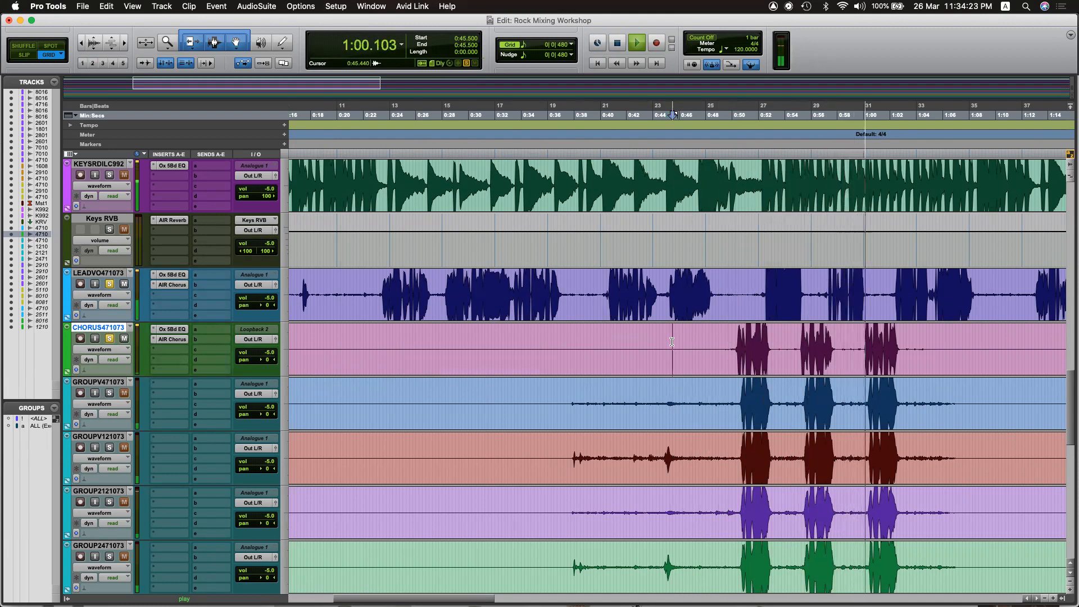
scroll(724, 449, right, 3)
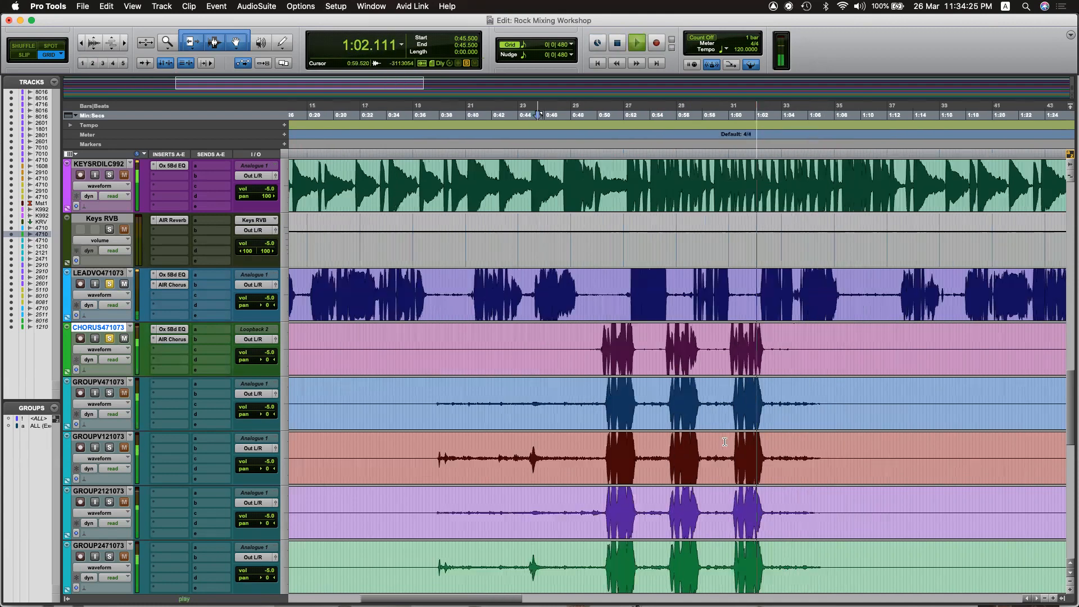
key(r)
key(r)
key(t)
key(t)
scroll(724, 453, right, 2)
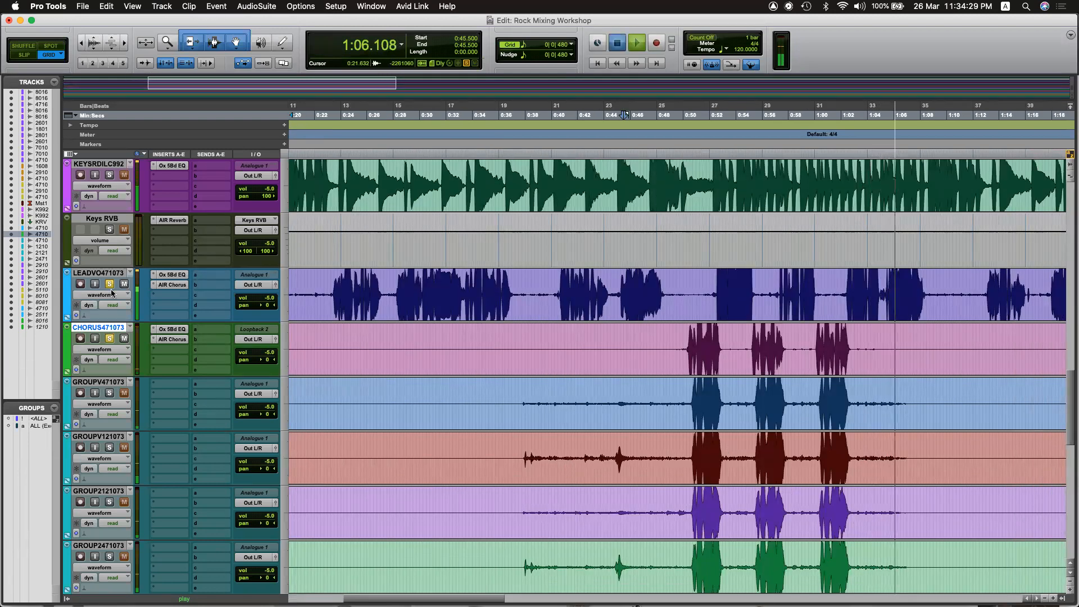
key(space)
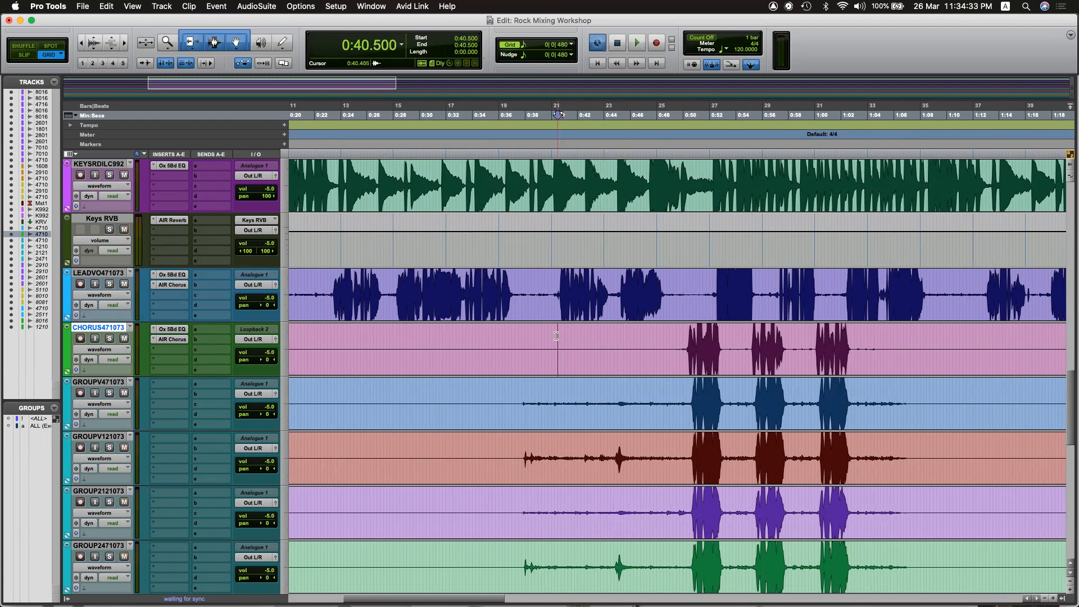
Listen to the lead and chorus vocals in the full mix from 0:40.500 and stop playback.
key(space)
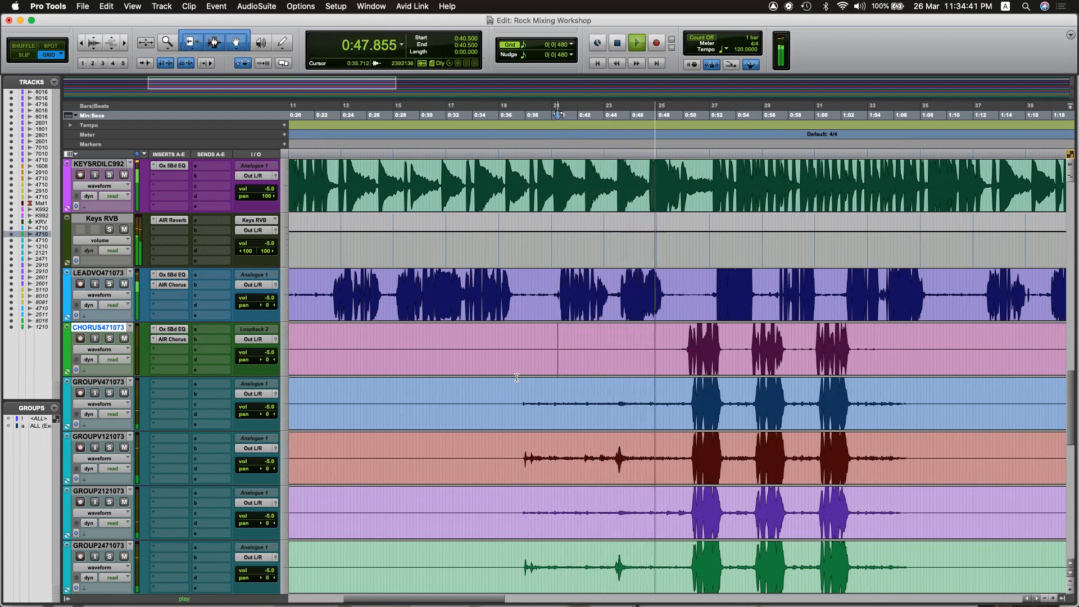
scroll(562, 393, left, 3)
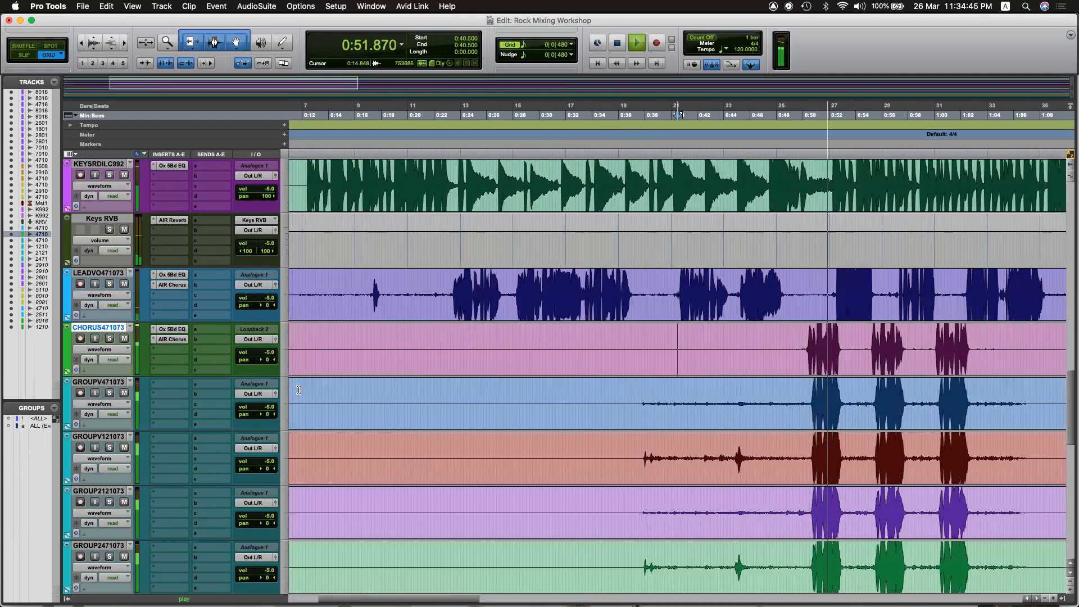
key(space)
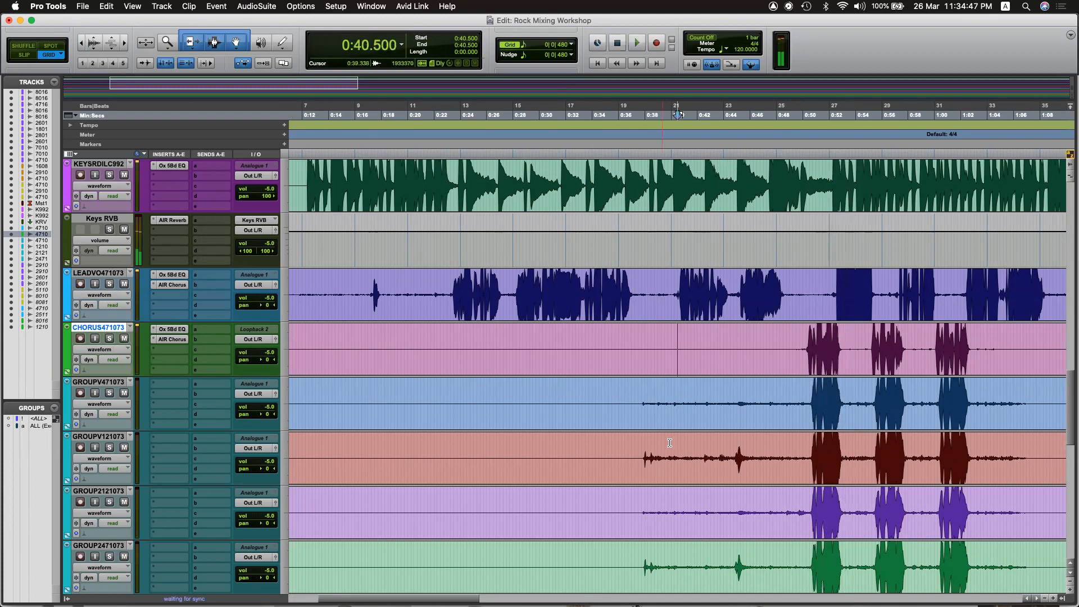
Examine the U47 and C12 group vocal clips alongside the chorus vocal, including the GROUPV471073 passage from 0:50.250 to 1:02.750.
scroll(671, 443, left, 4)
scroll(675, 444, down, 3)
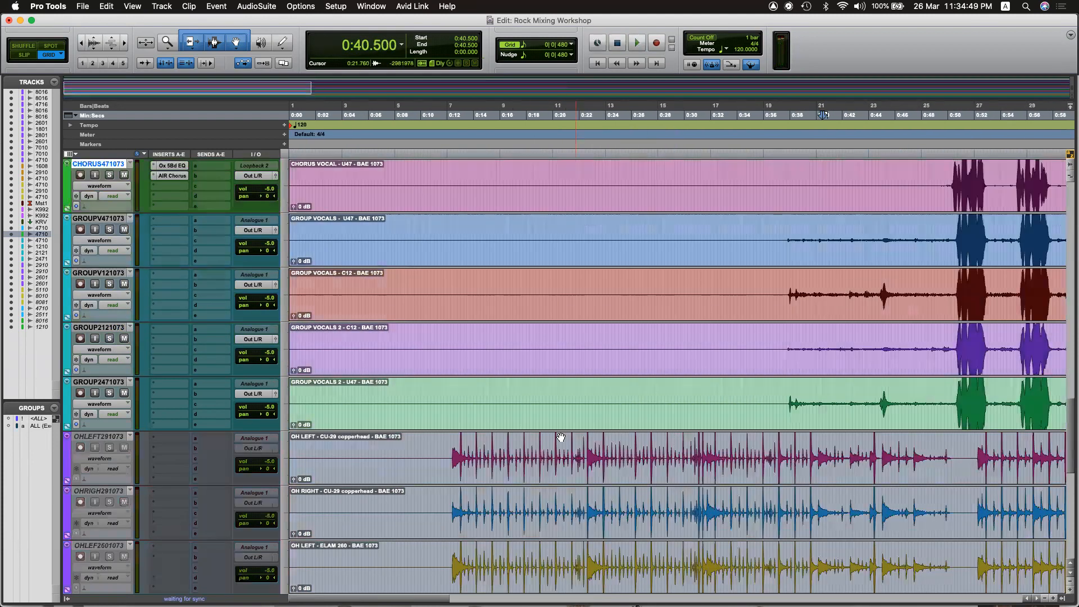
drag(377, 343, 468, 355)
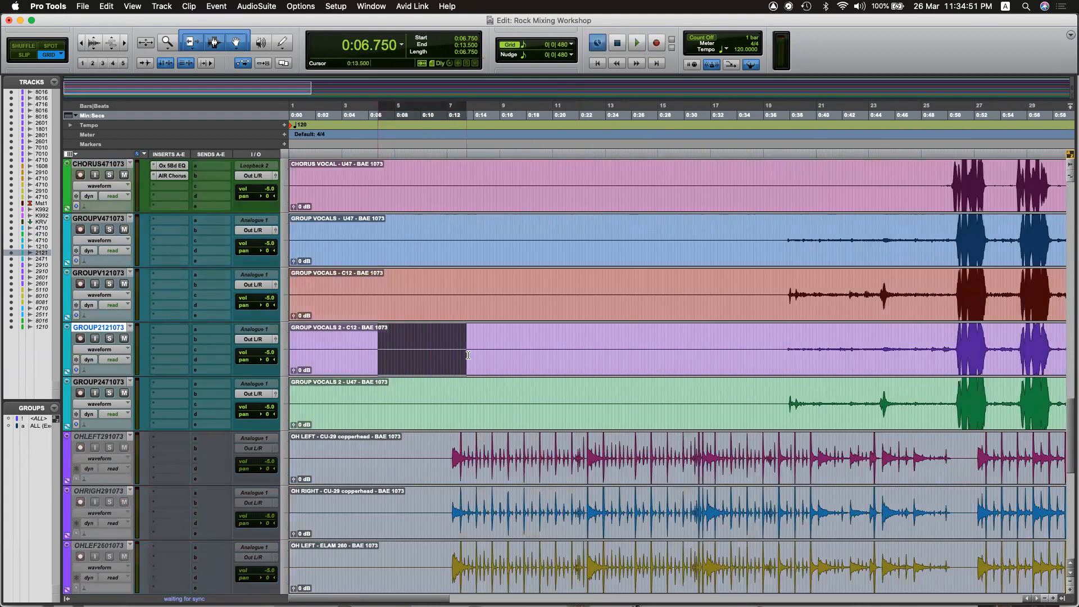
click(443, 299)
drag(387, 289, 443, 291)
scroll(409, 215, up, 1)
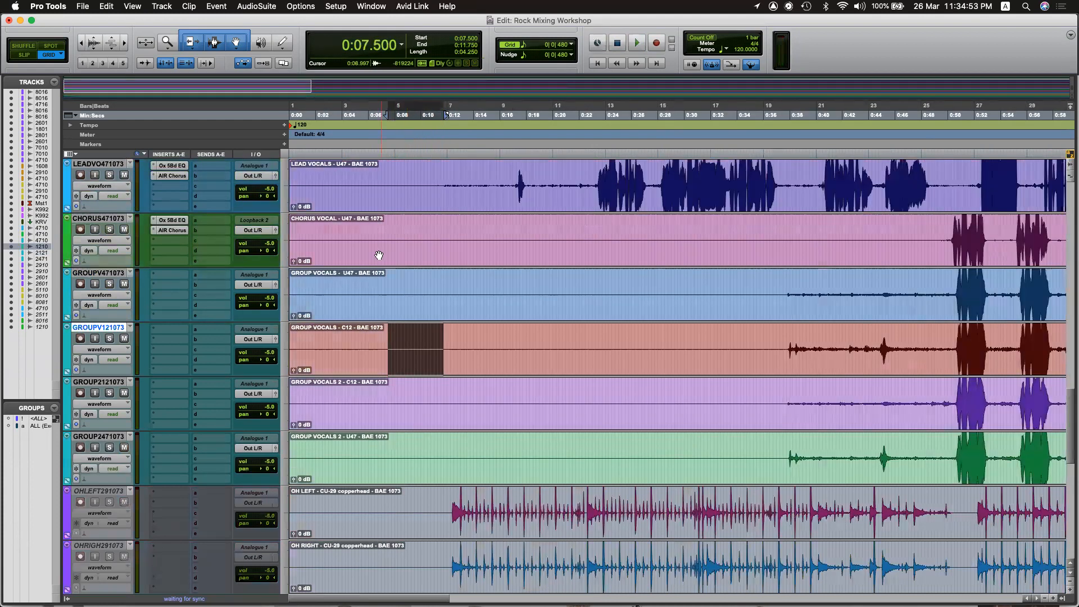
click(379, 255)
drag(339, 230, 347, 232)
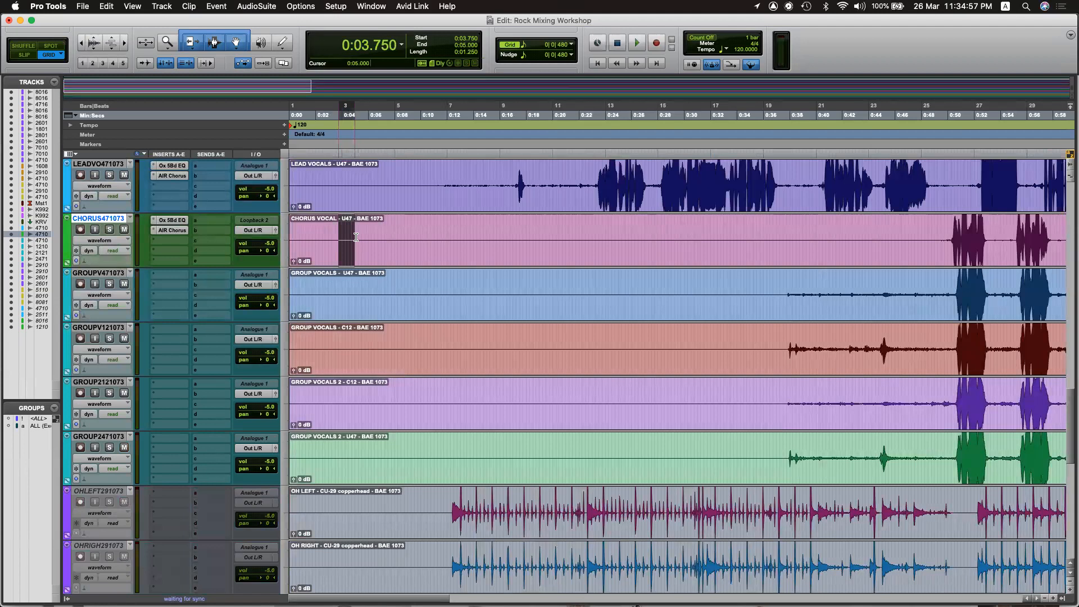
drag(955, 241, 600, 254)
scroll(600, 254, left, 2)
drag(475, 294, 645, 291)
scroll(635, 291, left, 10)
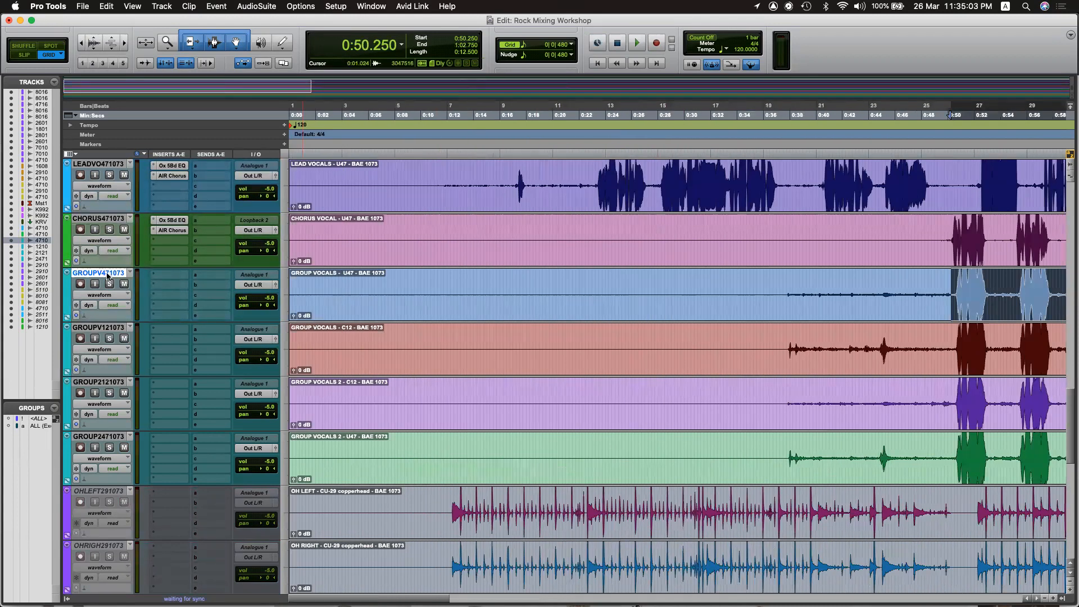
Solo the GROUPV471073 track, listen to it from 0:49.750 and stop playback.
click(949, 242)
click(944, 281)
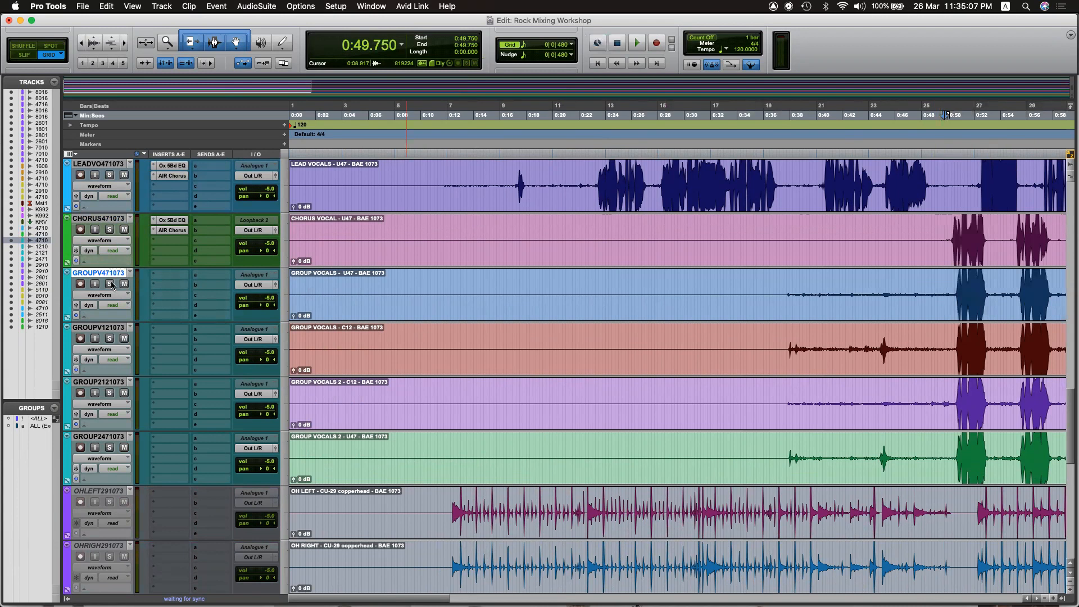
key(space)
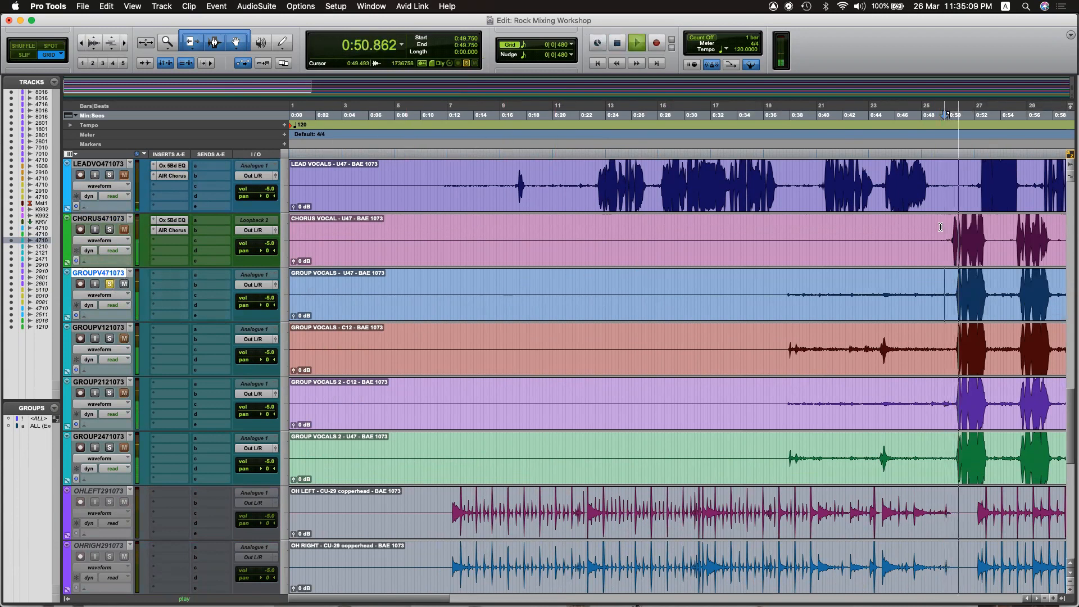
key(super+j)
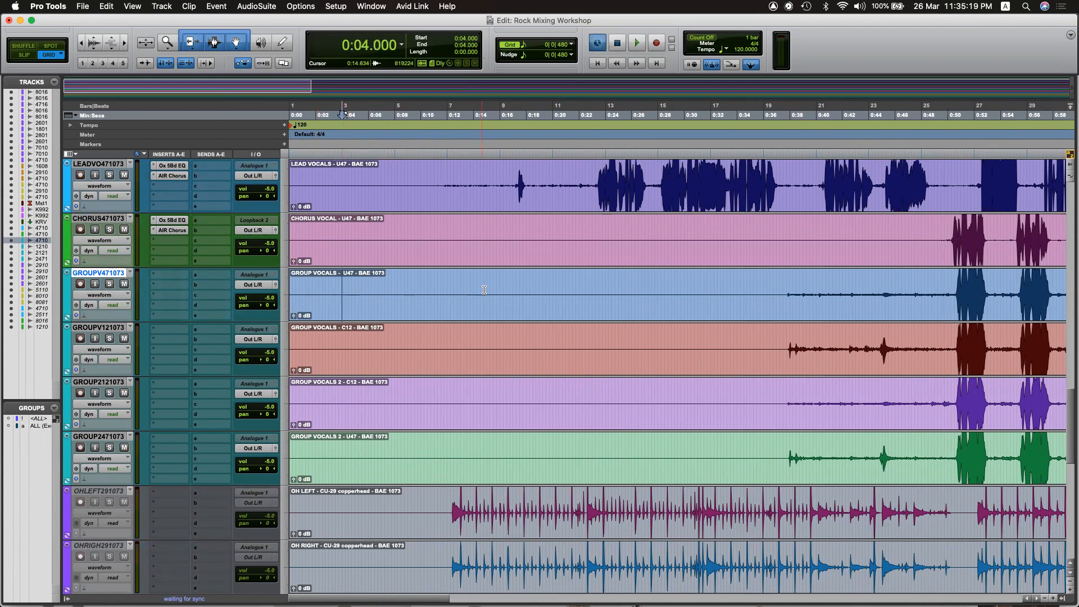
Make the GROUPV121073 and GROUP2121073 tracks inactive and move them to the end of the track list.
click(109, 329)
shift+click(107, 382)
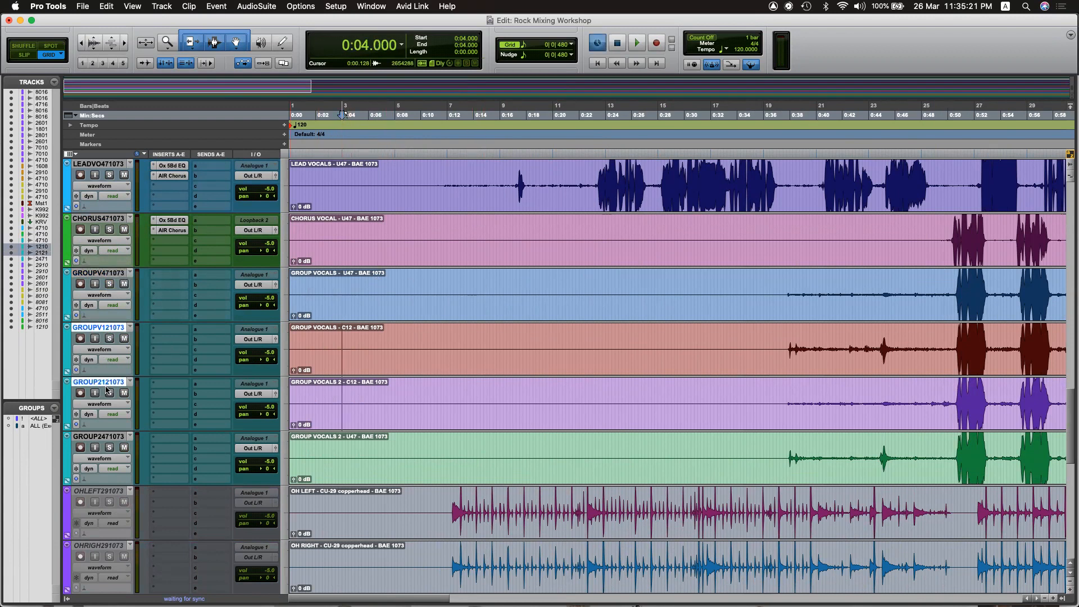
right_click(108, 384)
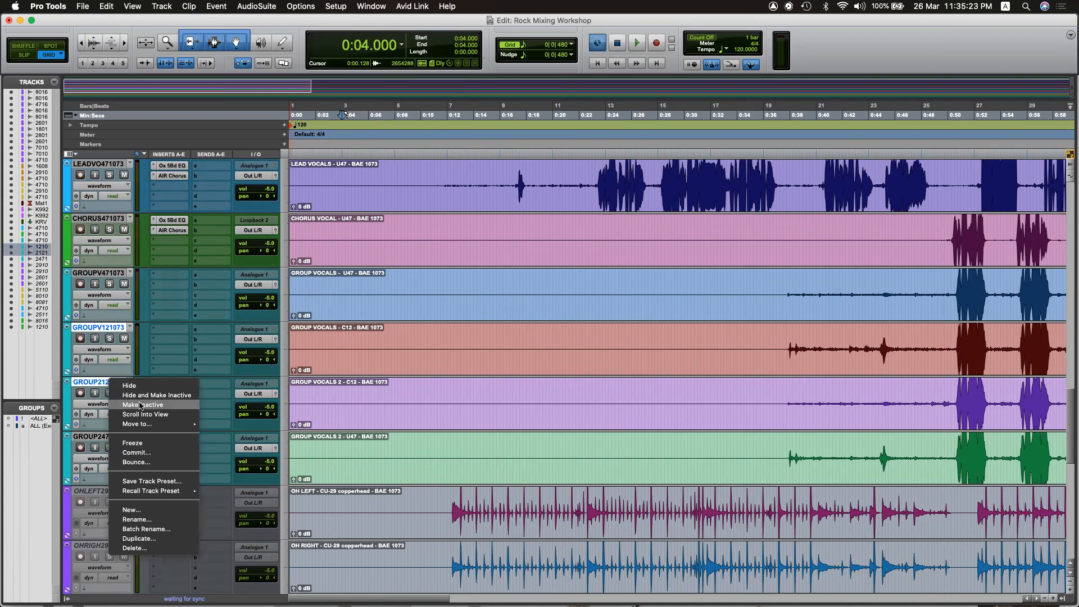
click(140, 405)
scroll(218, 478, down, 15)
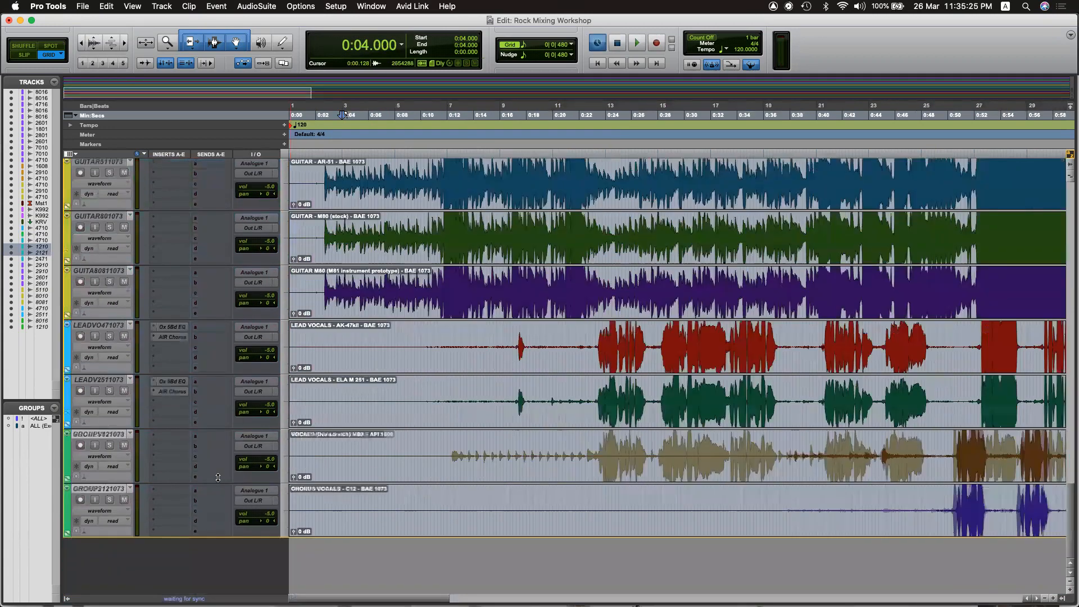
scroll(411, 416, right, 3)
scroll(412, 416, up, 12)
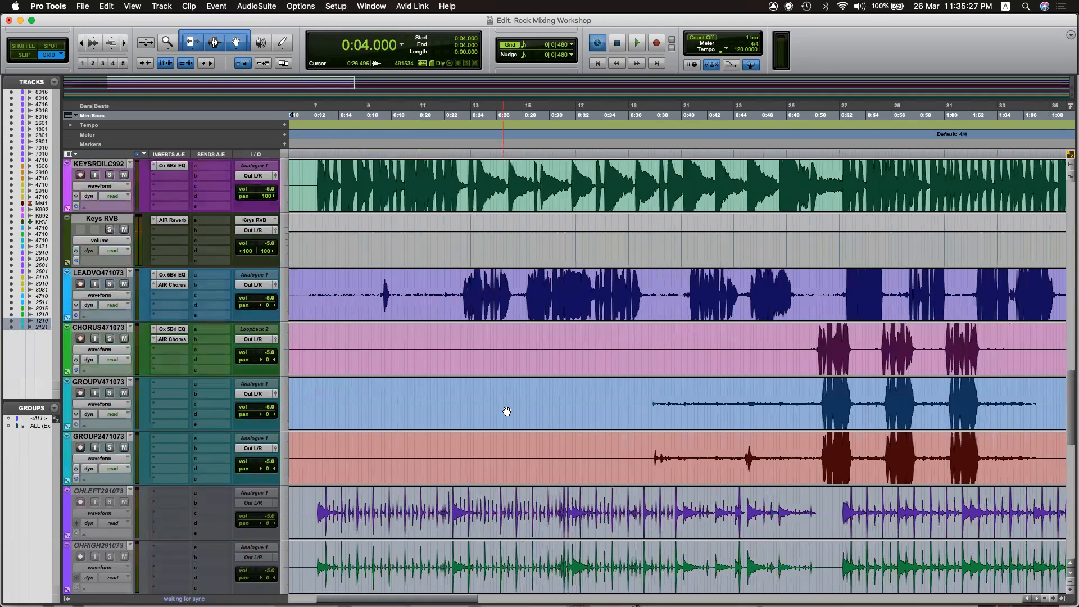
scroll(507, 412, right, 1)
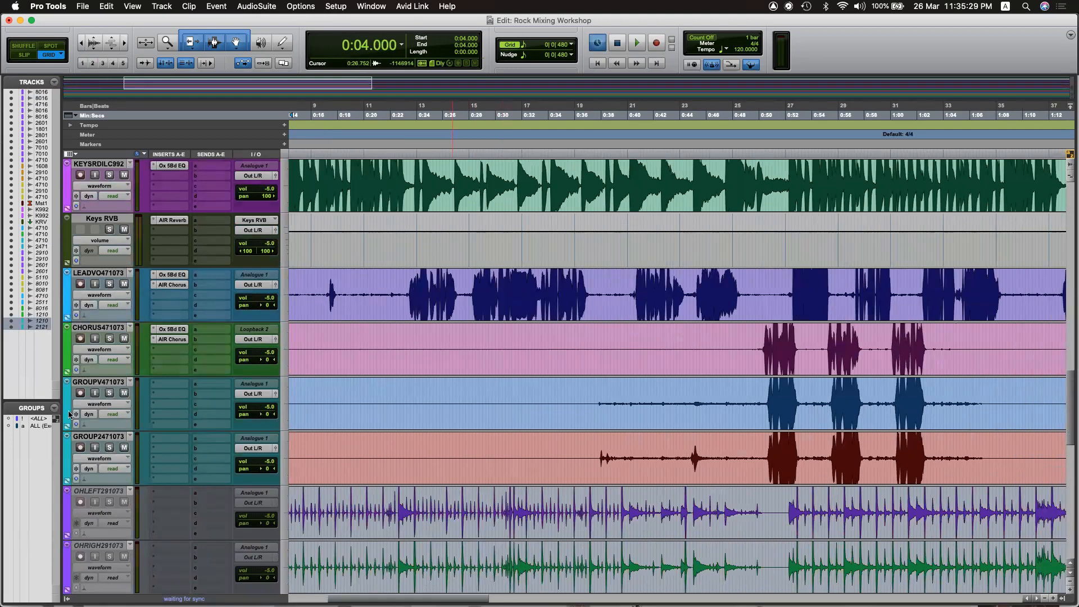
Pan GROUPV471073 to 100 left and GROUP2471073 to 100 right, and listen to the group vocals in the mix from 0:50.000.
drag(254, 416, 239, 417)
drag(267, 465, 345, 469)
click(766, 388)
key(space)
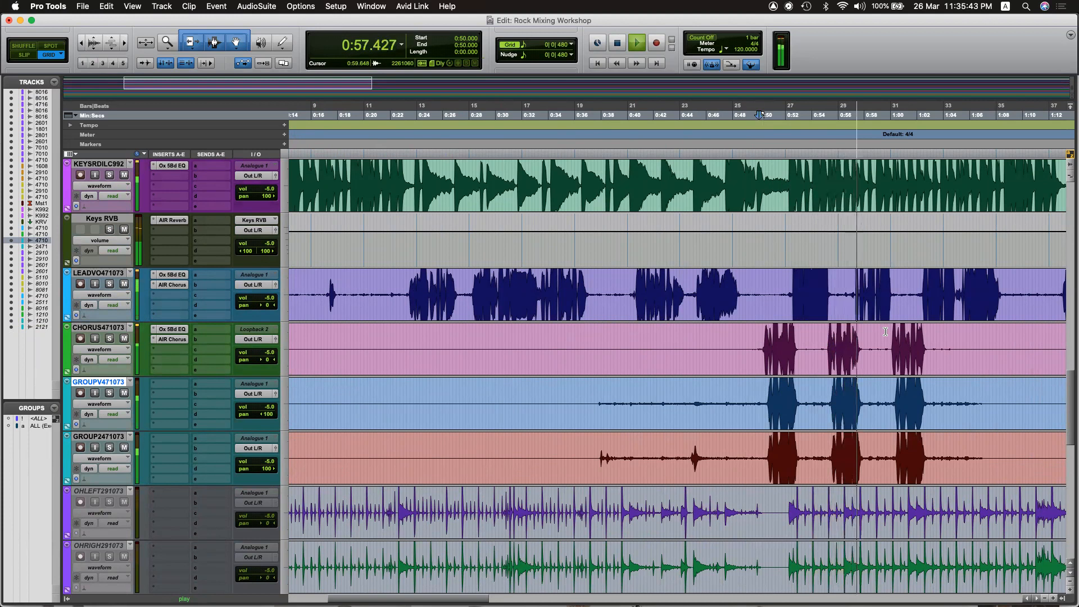
scroll(949, 376, right, 2)
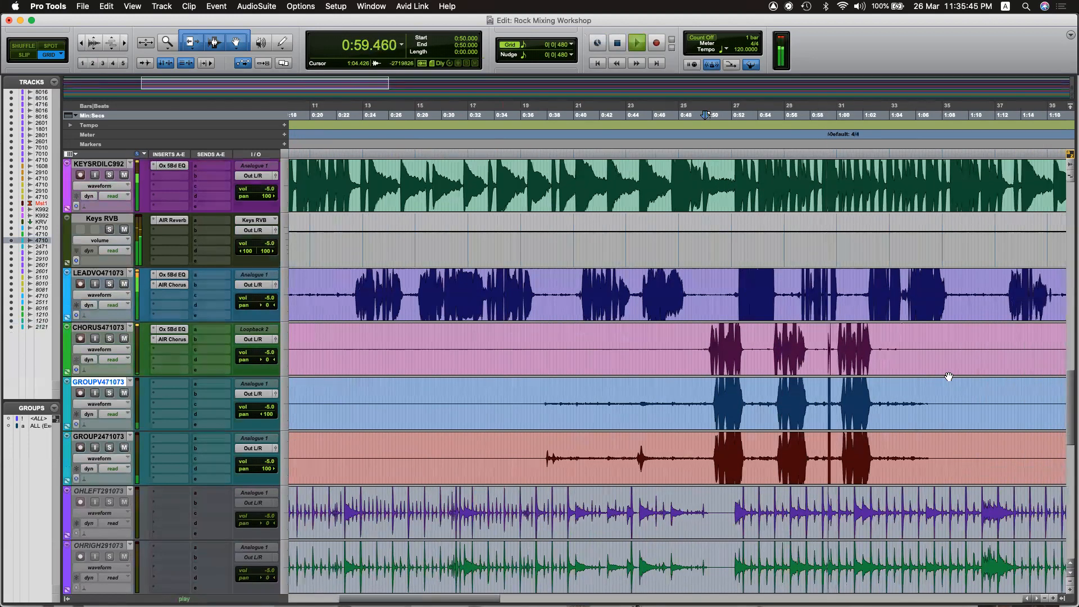
scroll(948, 377, right, 4)
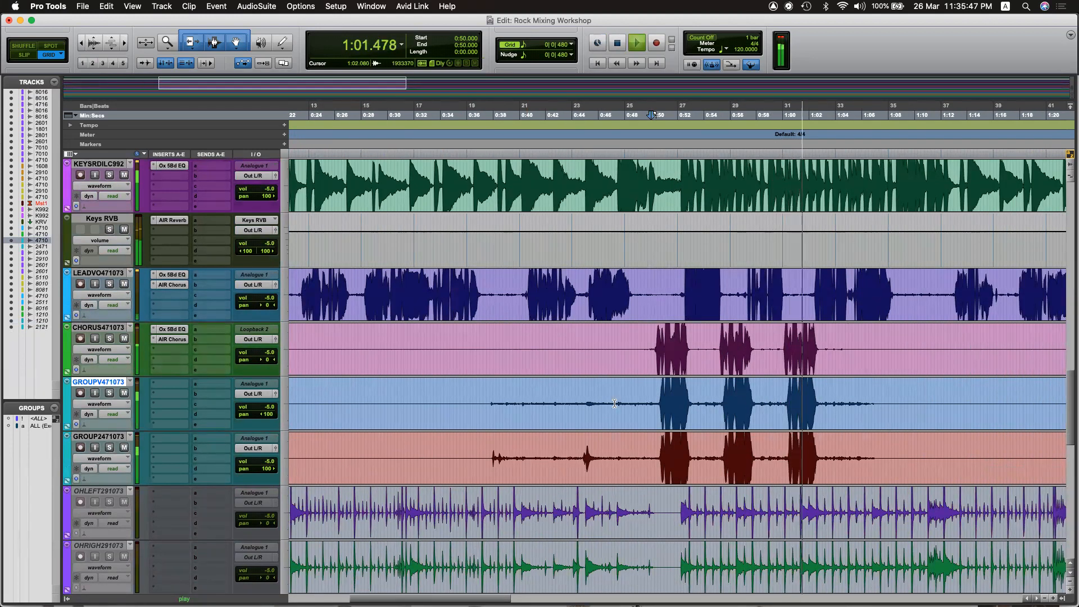
key(space)
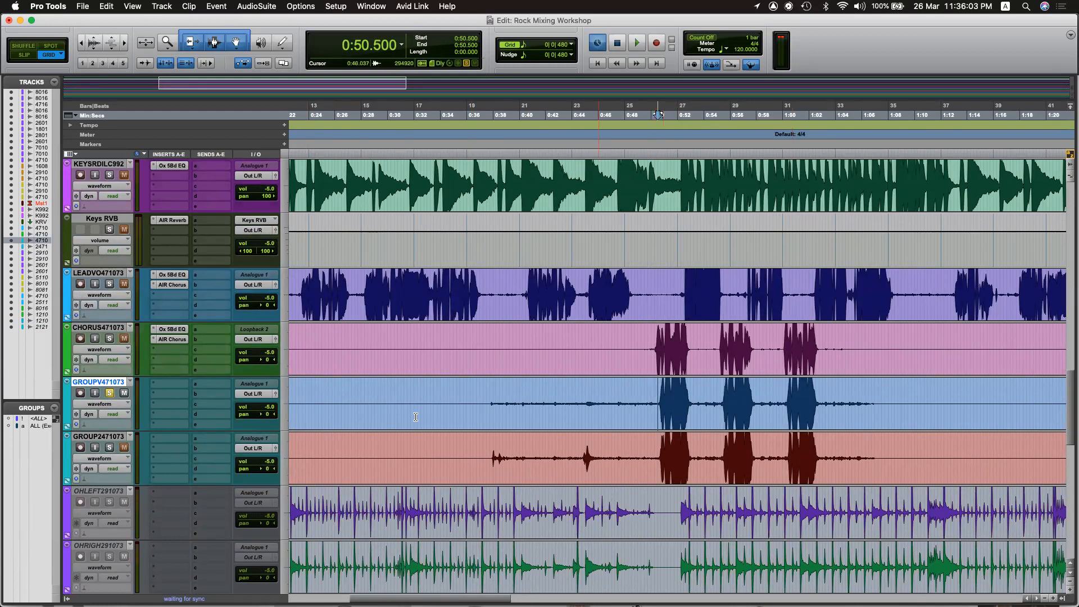
Insert a mono Oxford EQ 5 Band on the GROUPV471073 track and place its window over the timeline.
click(173, 384)
mouse_move(188, 384)
mouse_move(270, 387)
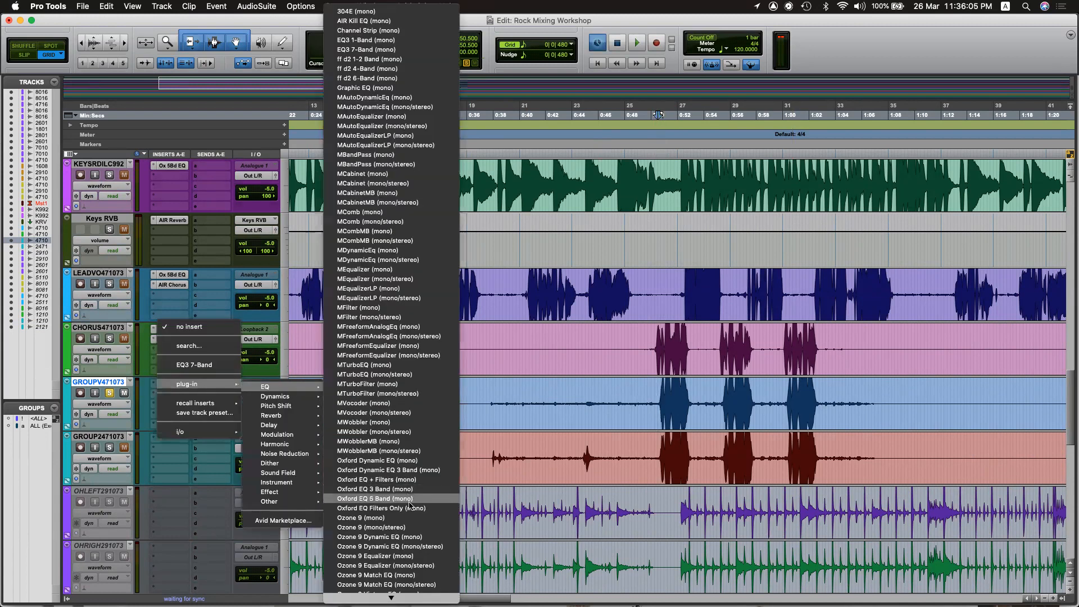
click(382, 499)
drag(528, 207, 518, 137)
drag(509, 137, 492, 138)
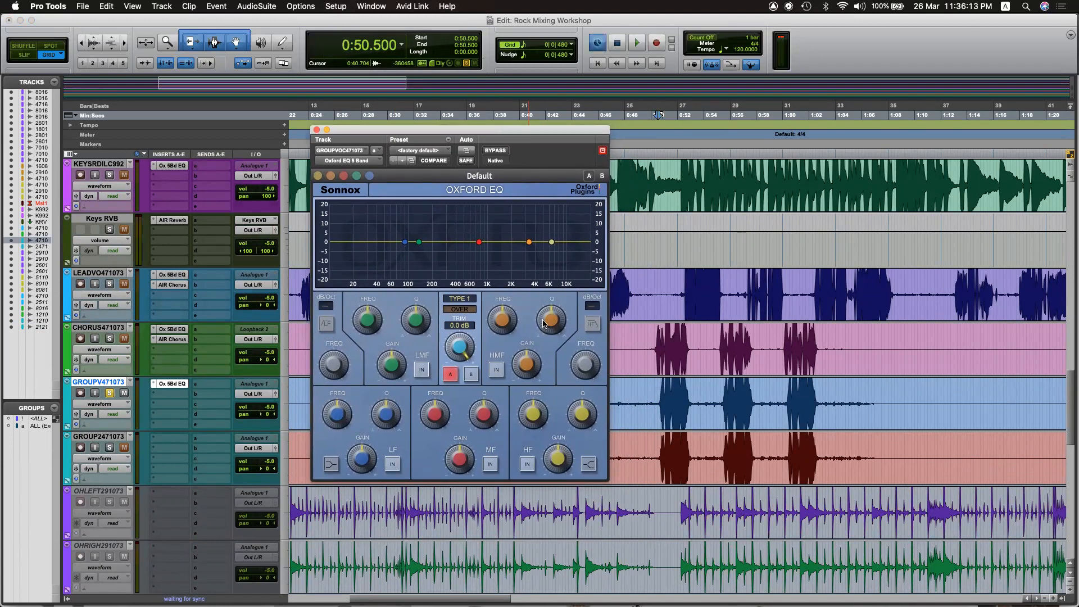
click(304, 301)
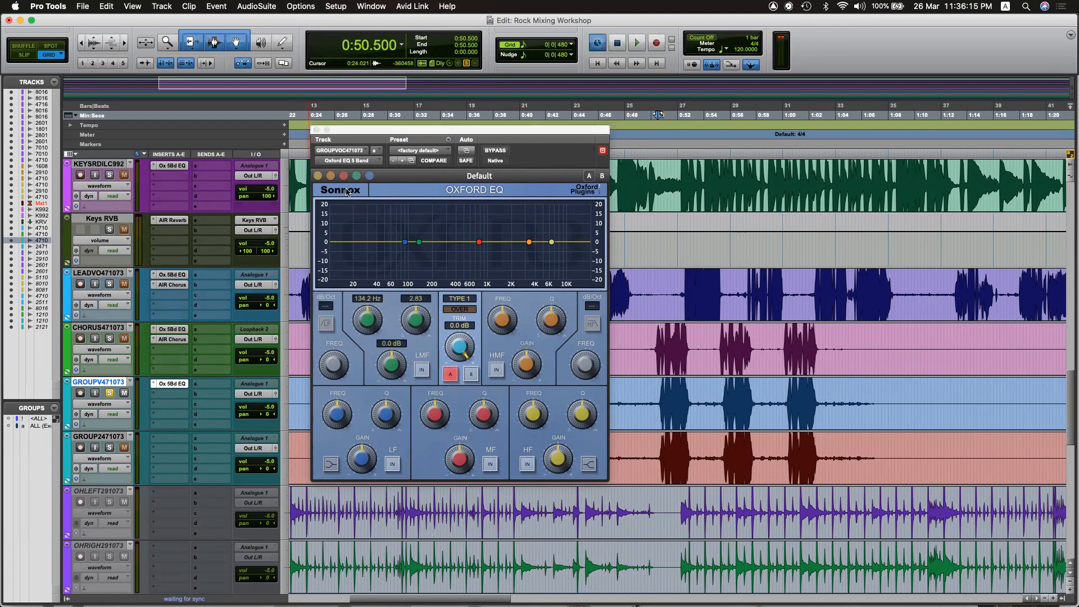
key(super+equal)
drag(357, 131, 359, 419)
scroll(362, 403, right, 10)
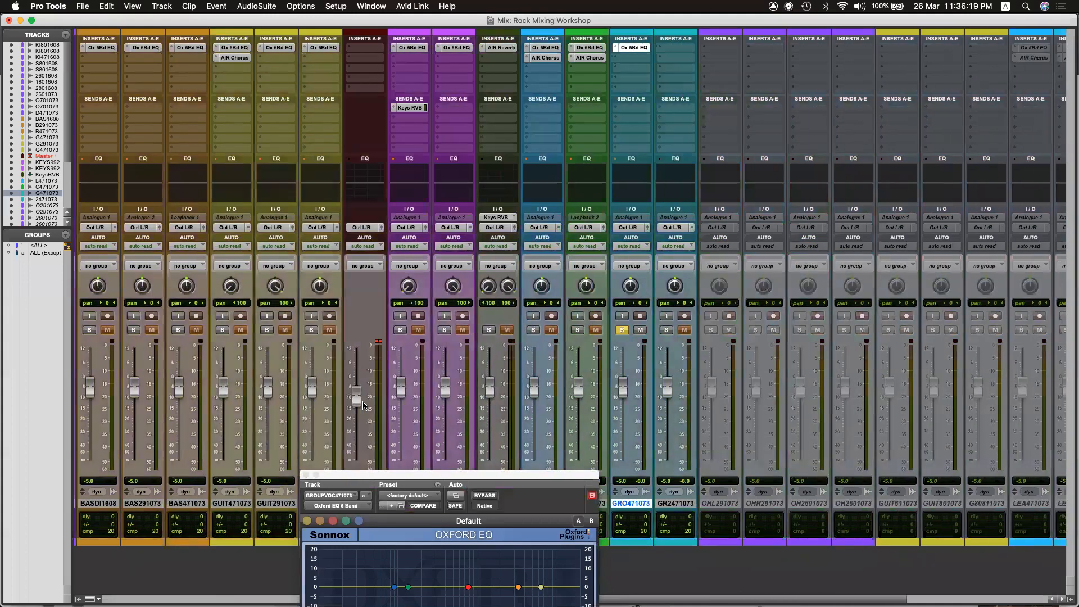
scroll(362, 403, left, 10)
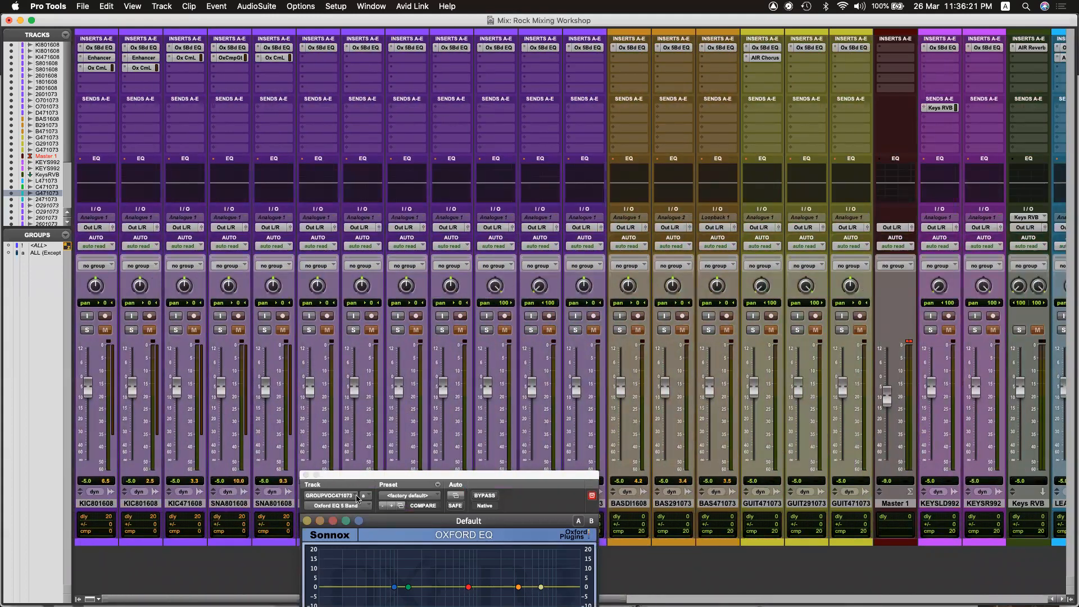
key(super+equal)
drag(382, 478, 416, 126)
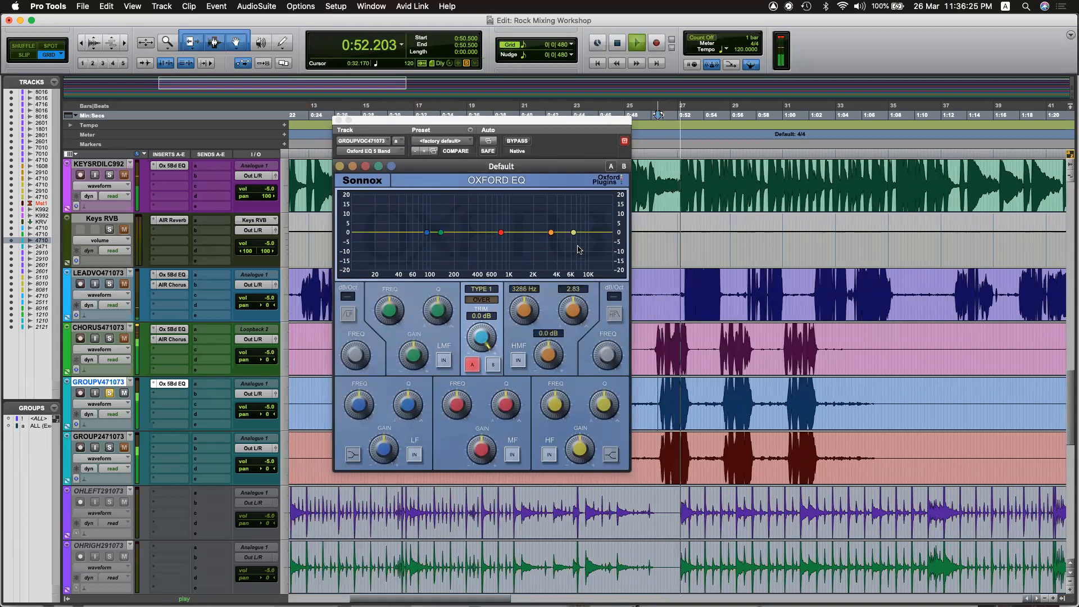
Shape the group vocal's HF band as a shelf at 12.24 kHz with -8.01 dB gain and 37.2 % overshoot while listening.
key(space)
key(space)
drag(573, 232, 600, 244)
key(alt+space)
key(alt+space)
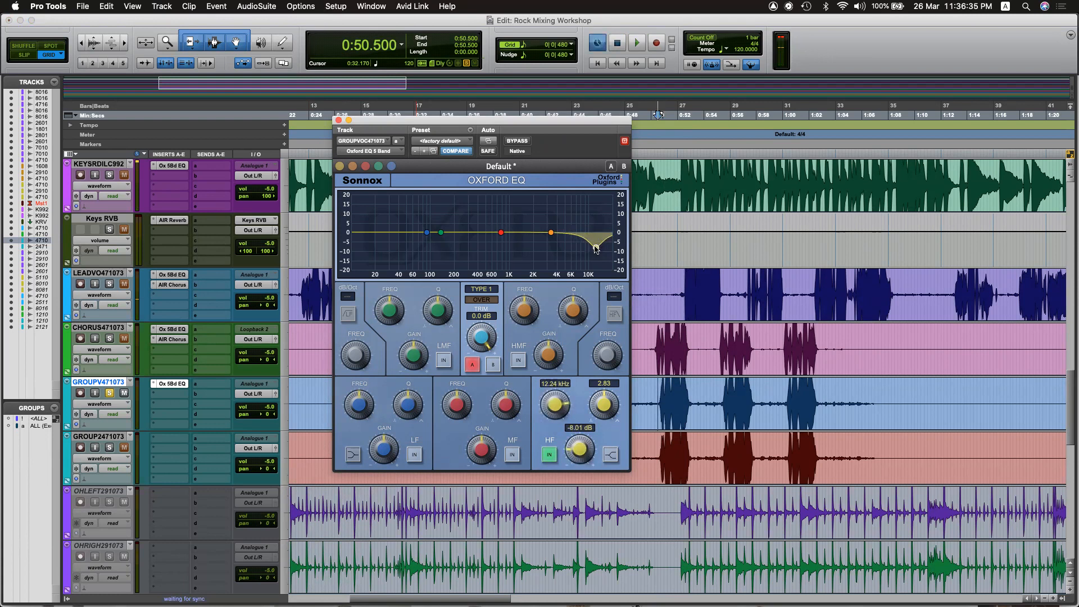
key(alt+space)
click(610, 454)
key(space)
key(space)
drag(607, 404, 612, 371)
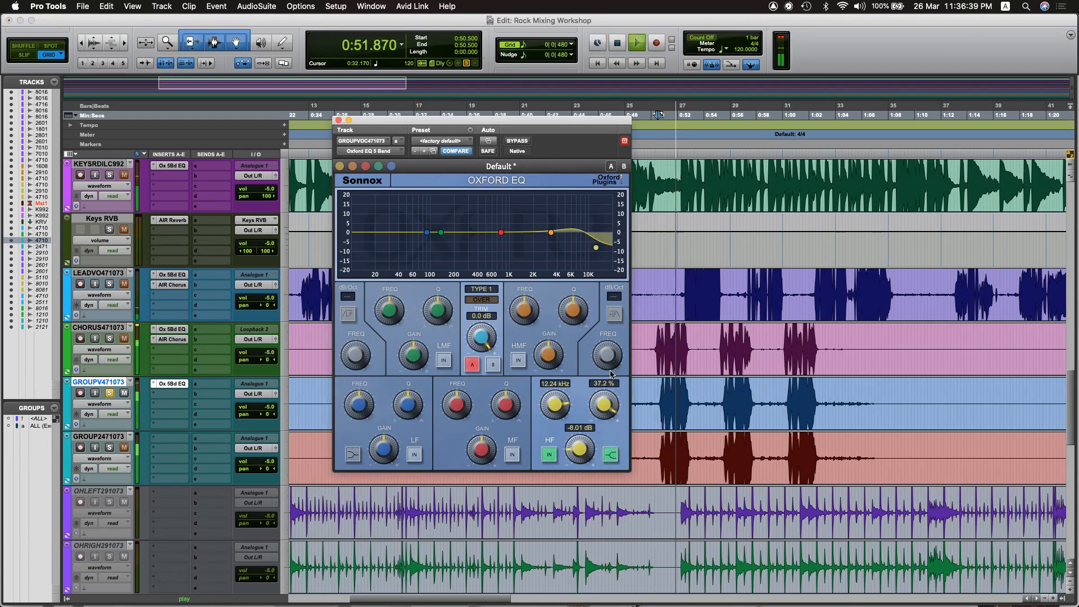
Cut the HMF band by 5.95 dB at 2426 Hz, lower the HF gain slightly while listening, and close the EQ.
mouse_move(550, 232)
mouse_down()
mouse_move(554, 203)
mouse_move(535, 196)
mouse_move(540, 243)
mouse_up()
key(space)
key(space)
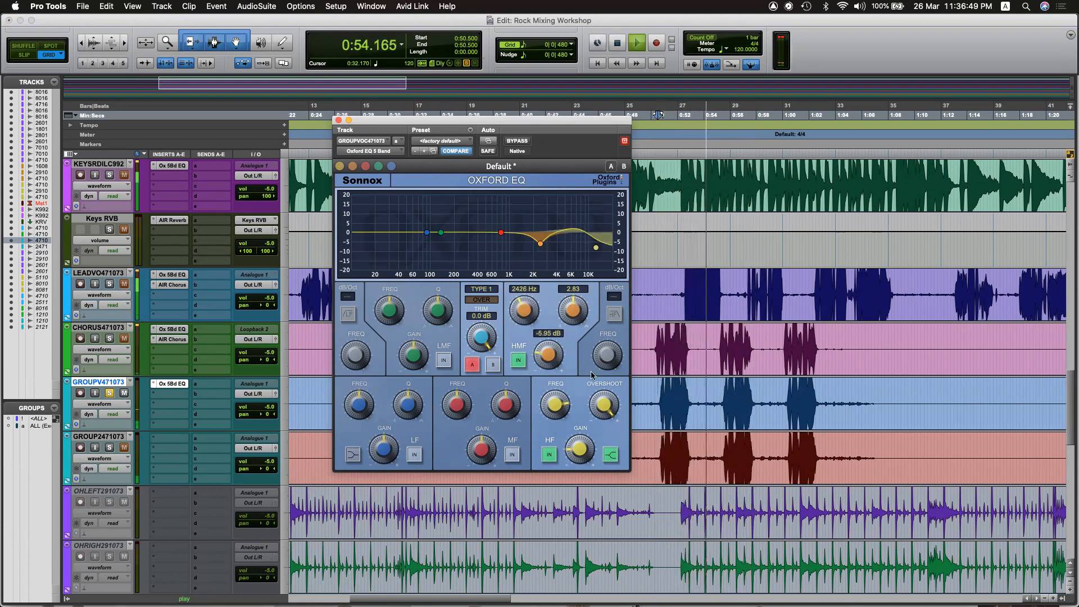
drag(582, 444, 584, 447)
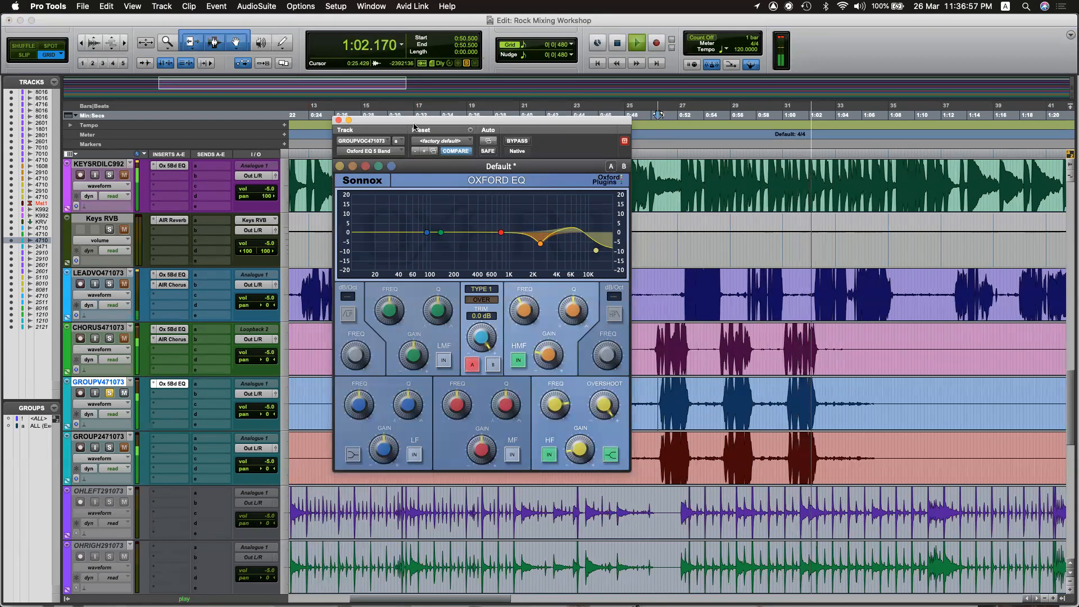
key(space)
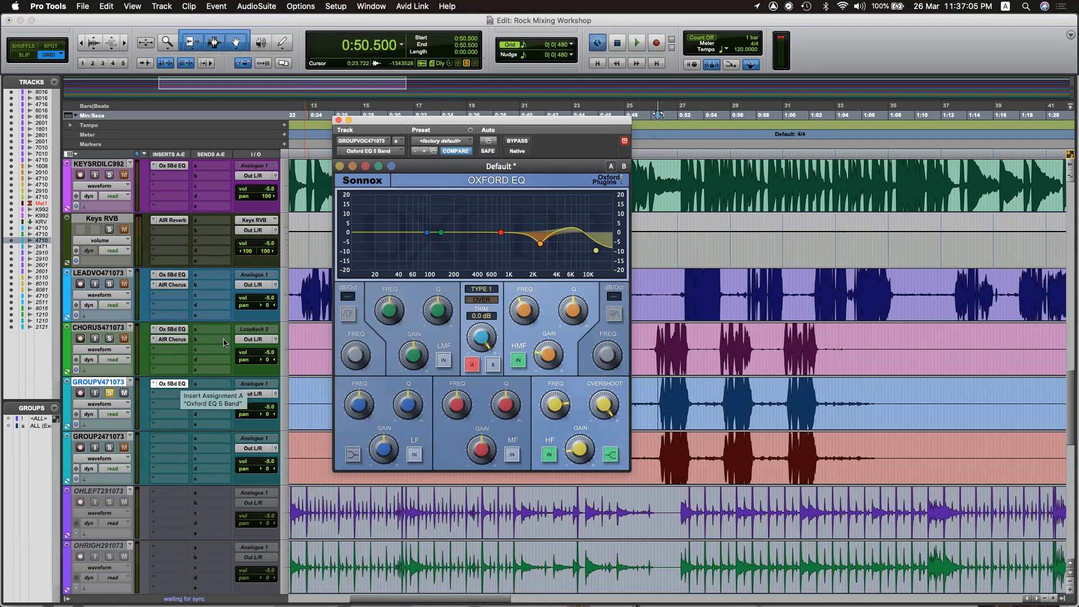
click(338, 120)
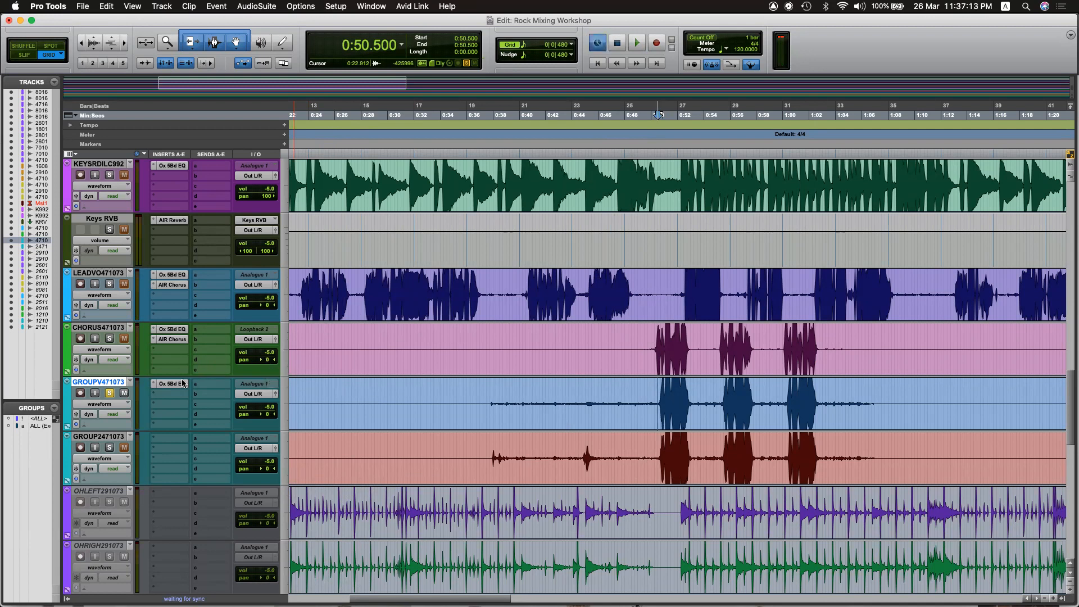
Copy the Oxford EQ from GROUPV471073 to GROUP2471073 and solo GROUP2471073 as well.
click(169, 395)
click(163, 439)
click(179, 387)
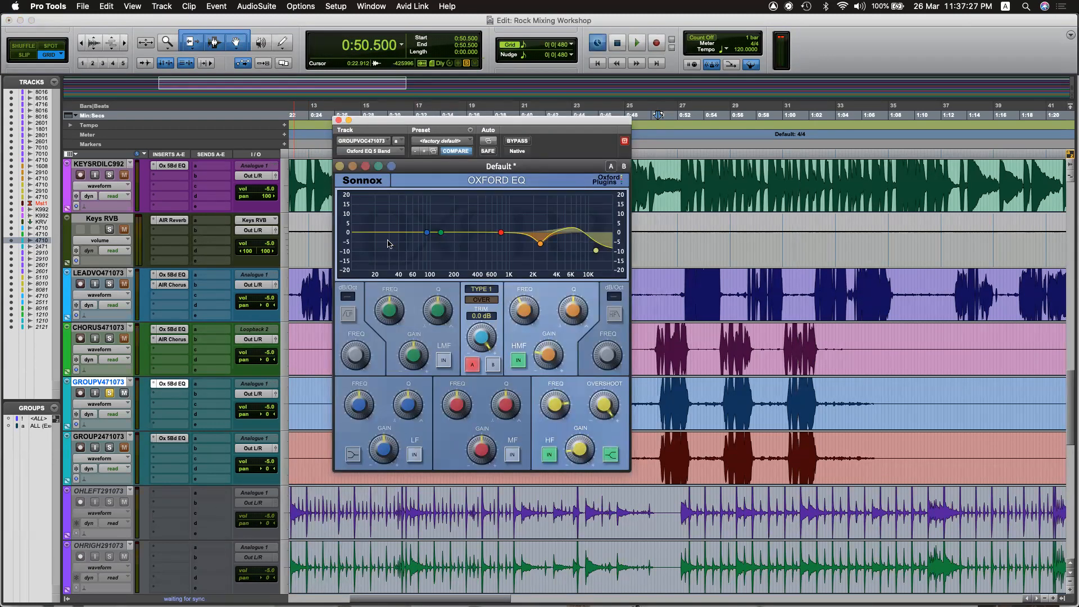
click(339, 120)
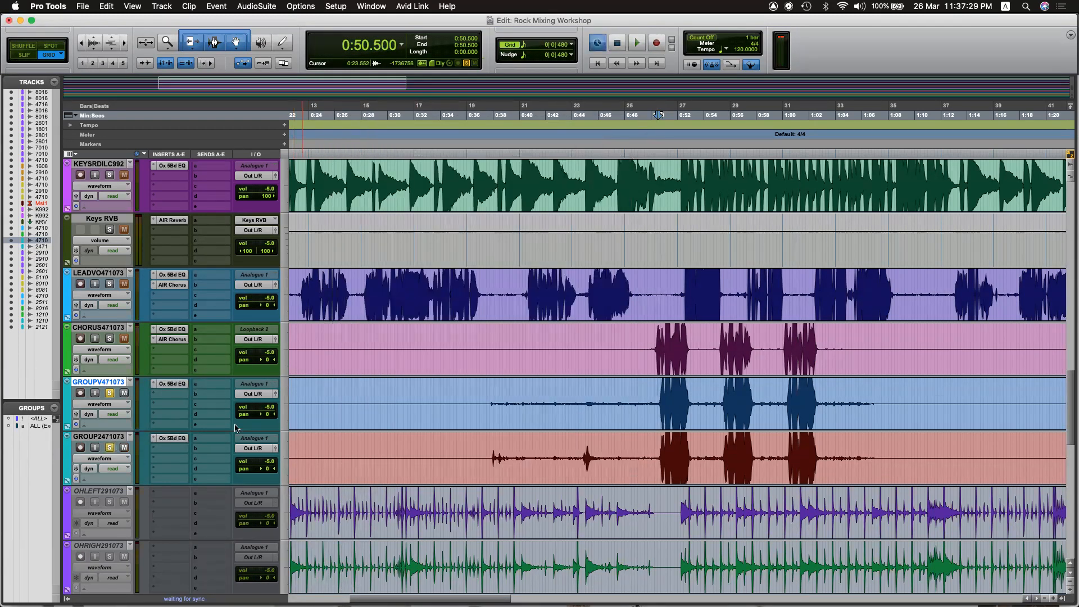
Pan GROUPV471073 to 100 left and GROUP2471073 to 100 right, unsolo both, and listen to the full mix from 0:46.250.
drag(261, 469, 174, 424)
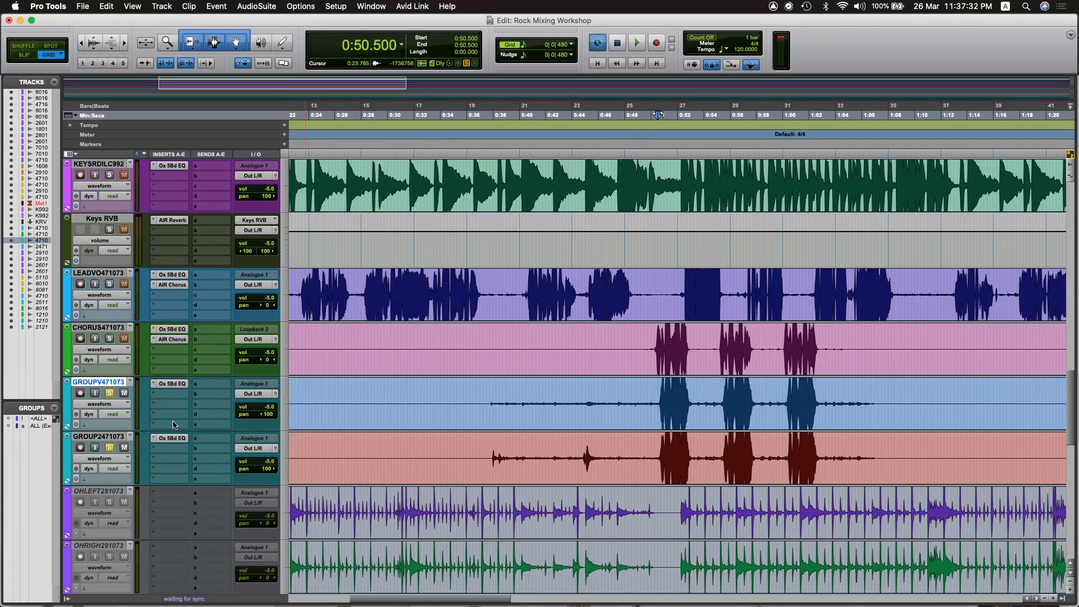
click(614, 337)
key(space)
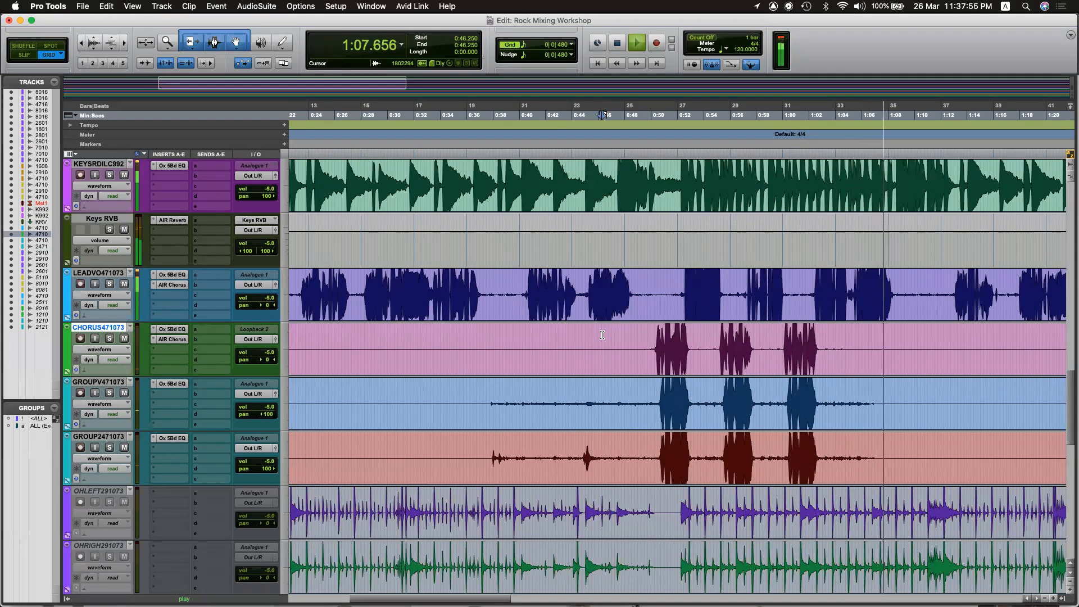
key(space)
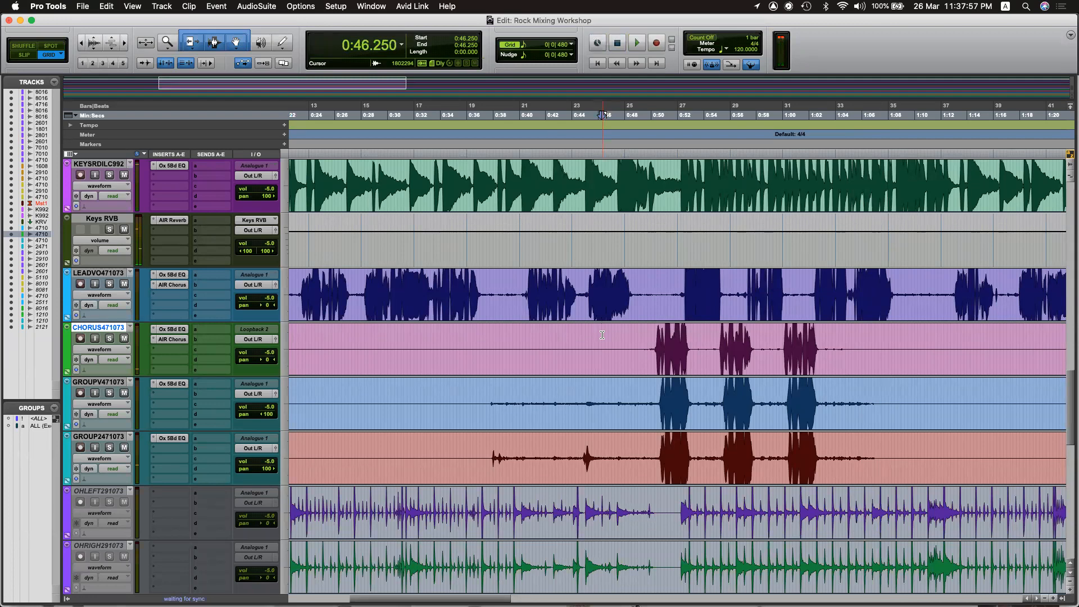
Return to the start of the session and play the full mix from 0:00.000 with the timeline enlarged.
scroll(601, 341, up, 20)
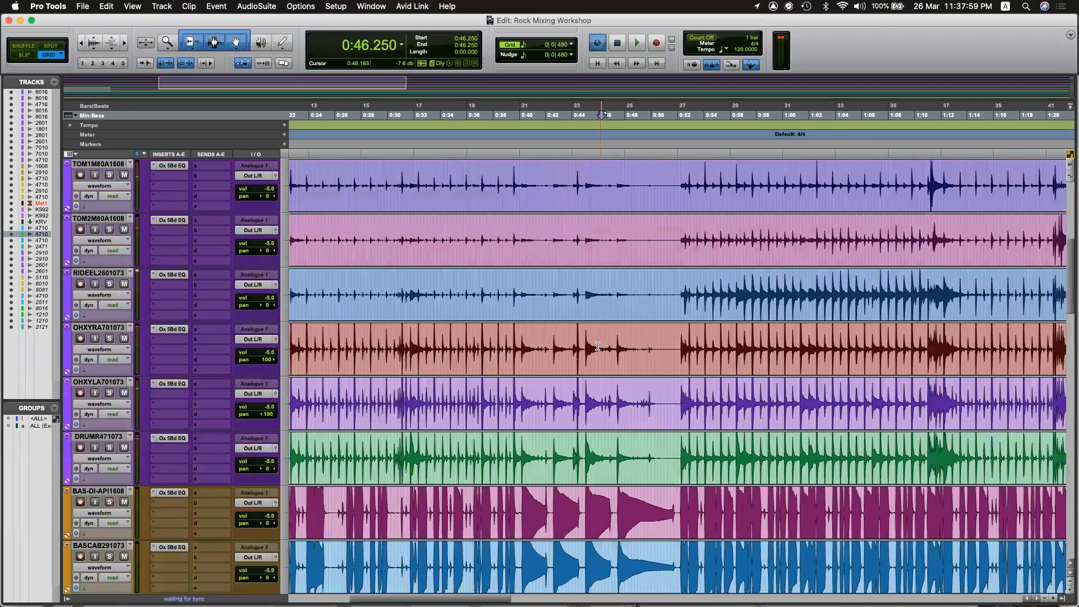
key(r)
key(r)
key(r)
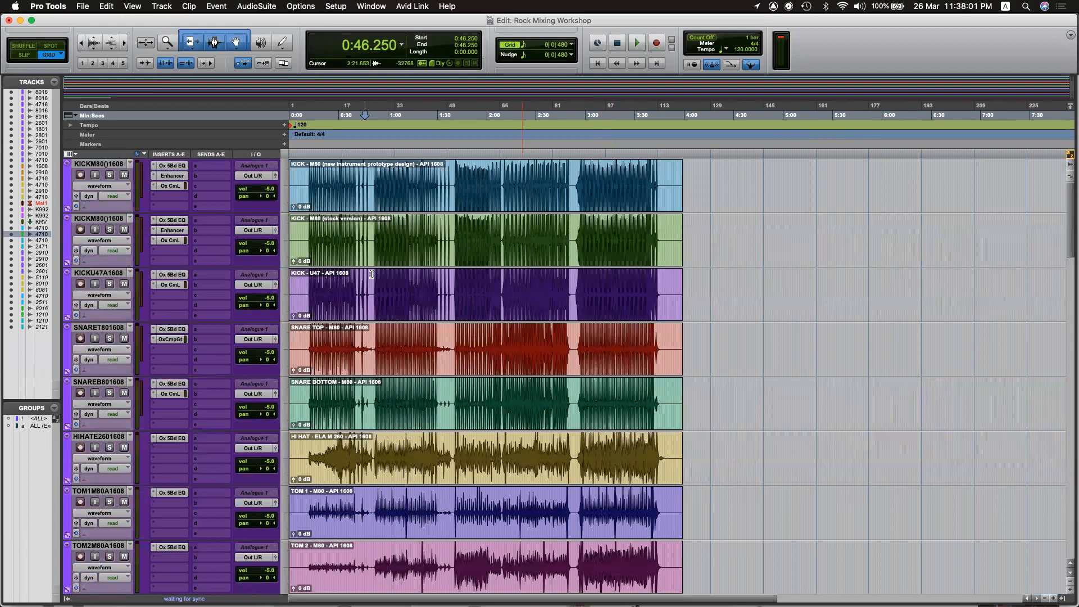
click(310, 176)
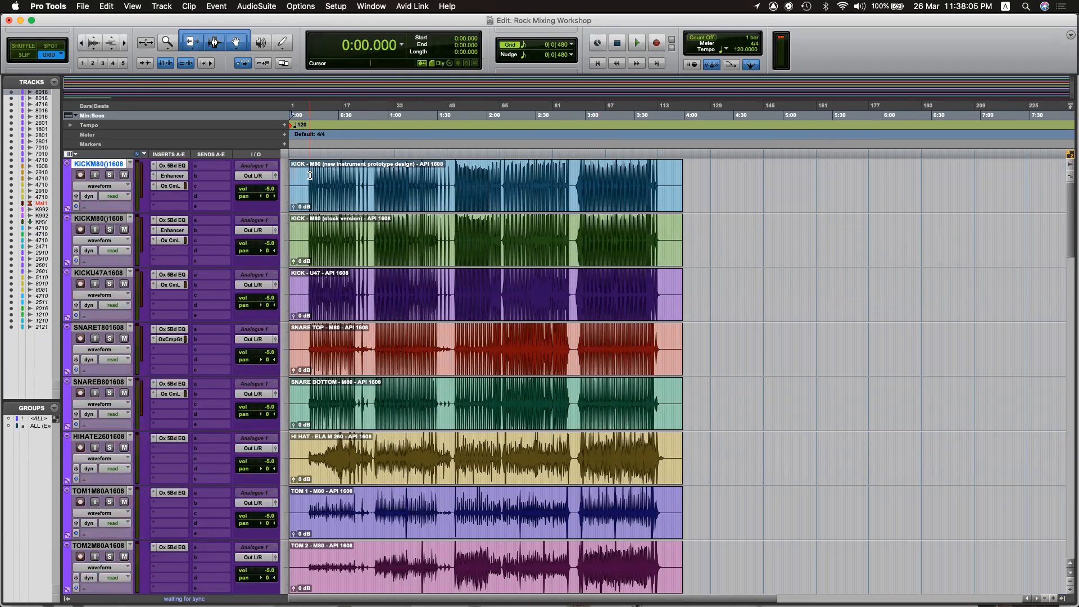
key(t)
key(t)
key(t)
key(t)
scroll(514, 276, down, 12)
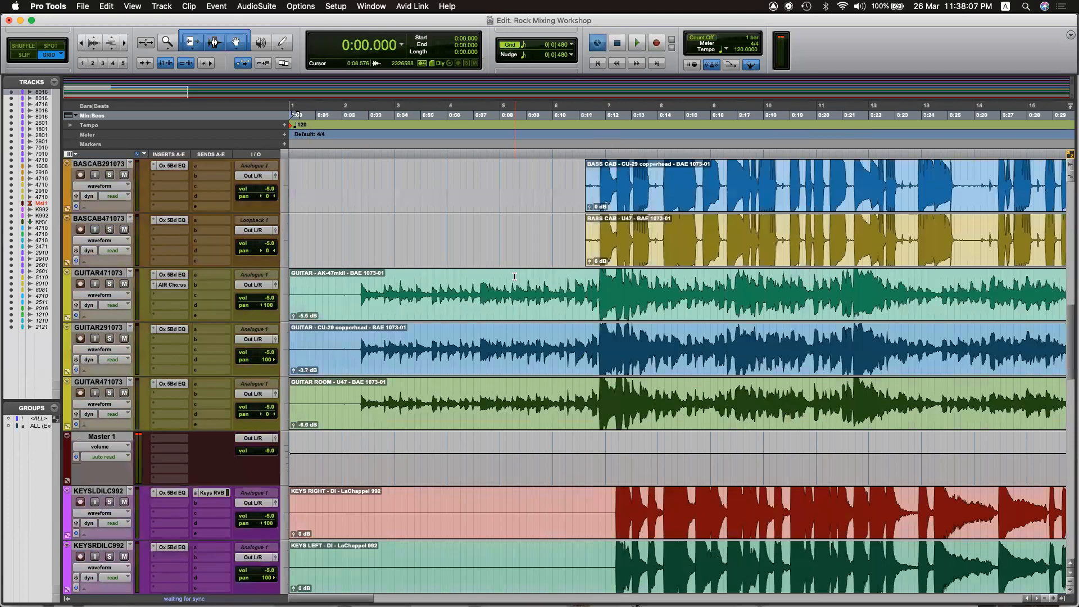
key(space)
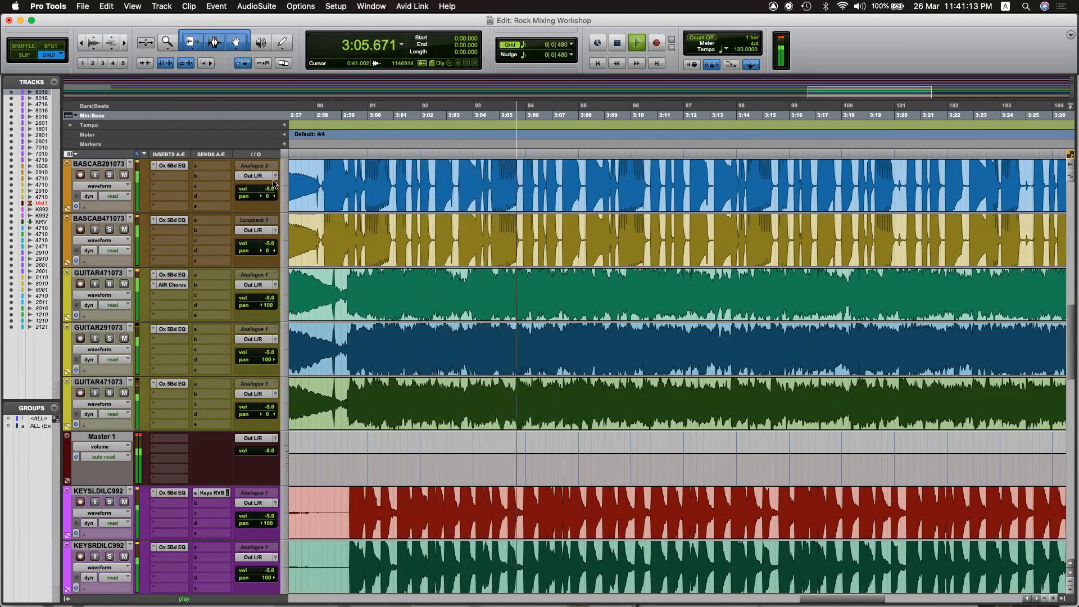
Show the whole song on the timeline, listen through to its ending, stop playback and return to 0:00.000.
click(285, 218)
click(386, 228)
key(r)
key(r)
key(r)
key(r)
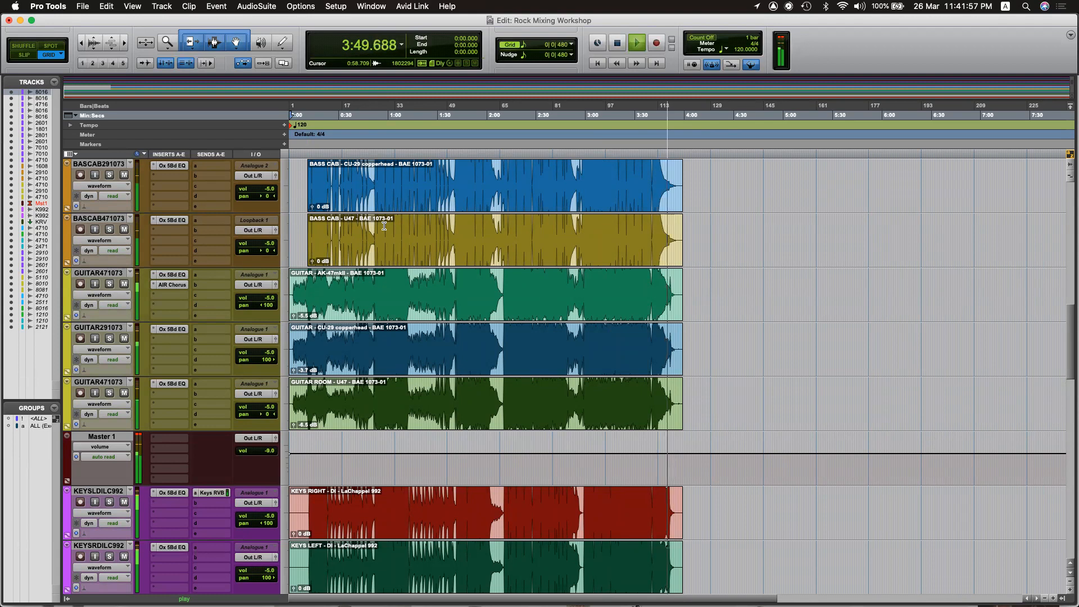
key(space)
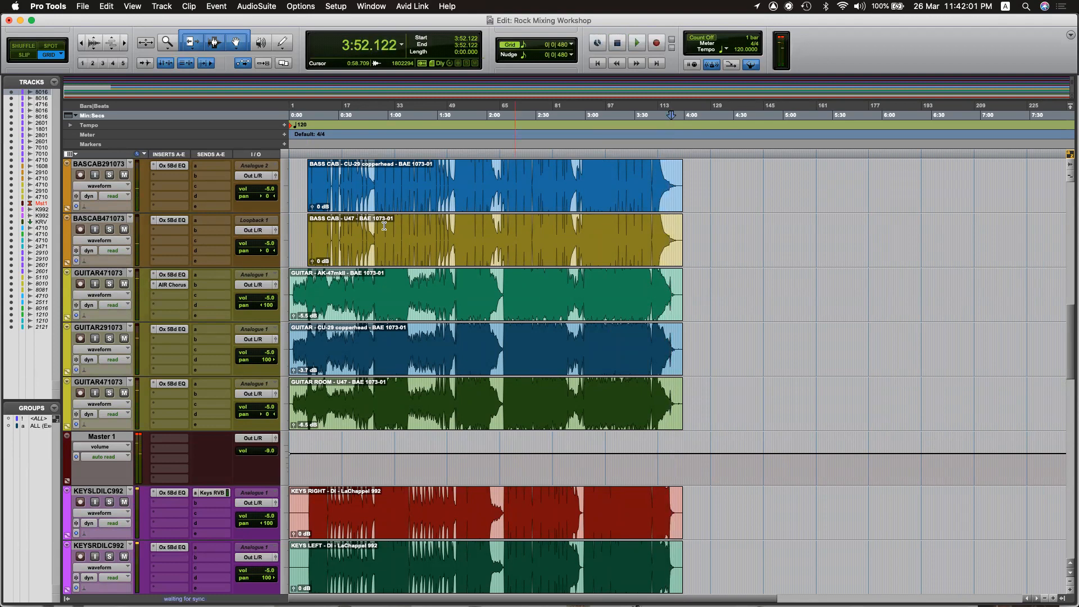
key(Return)
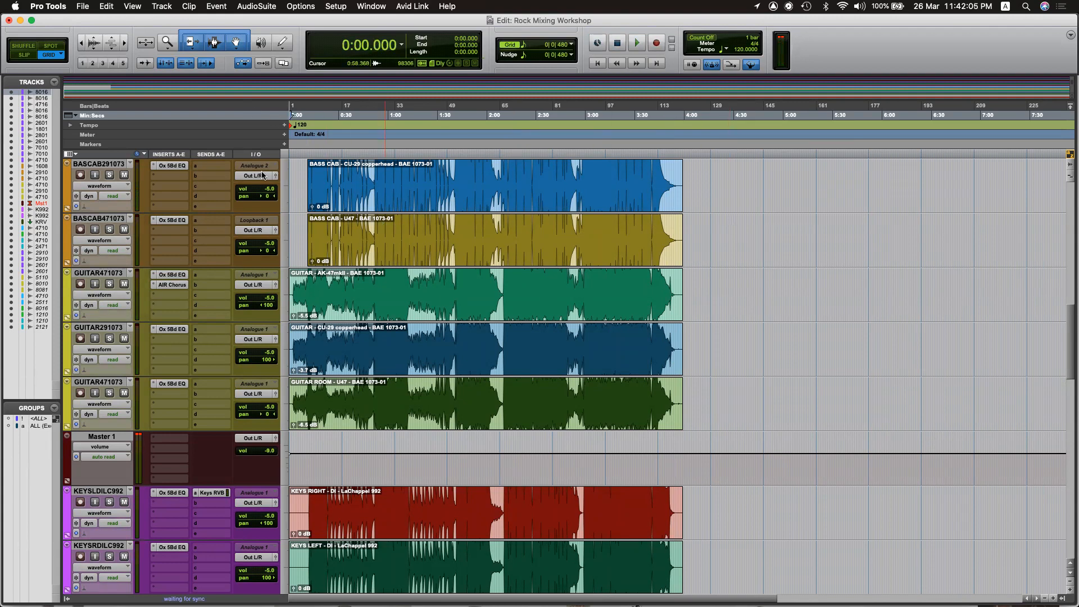
scroll(445, 218, up, 15)
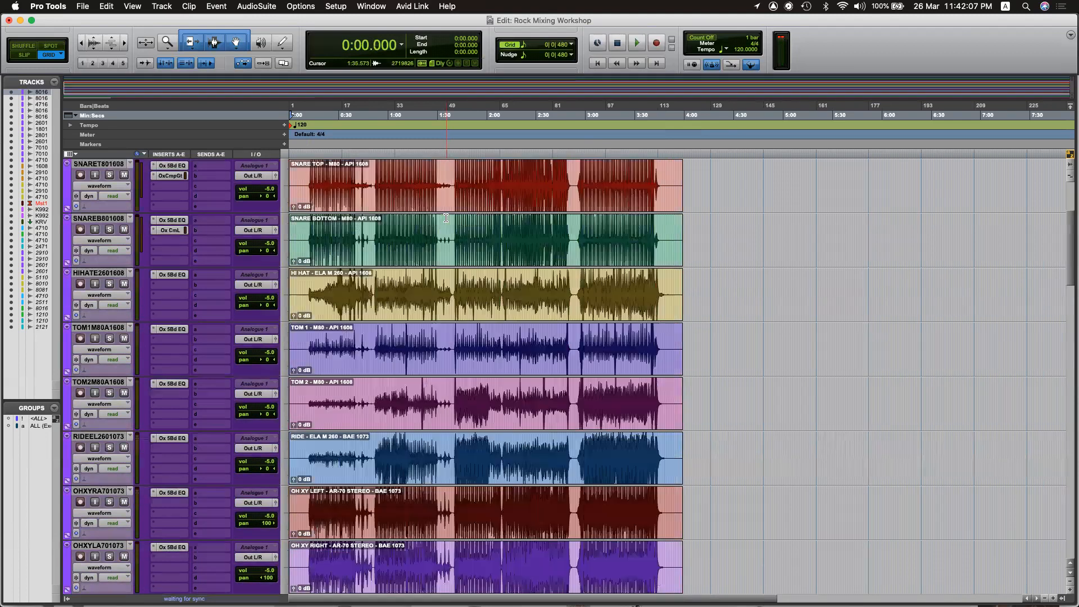
scroll(446, 218, down, 15)
click(446, 218)
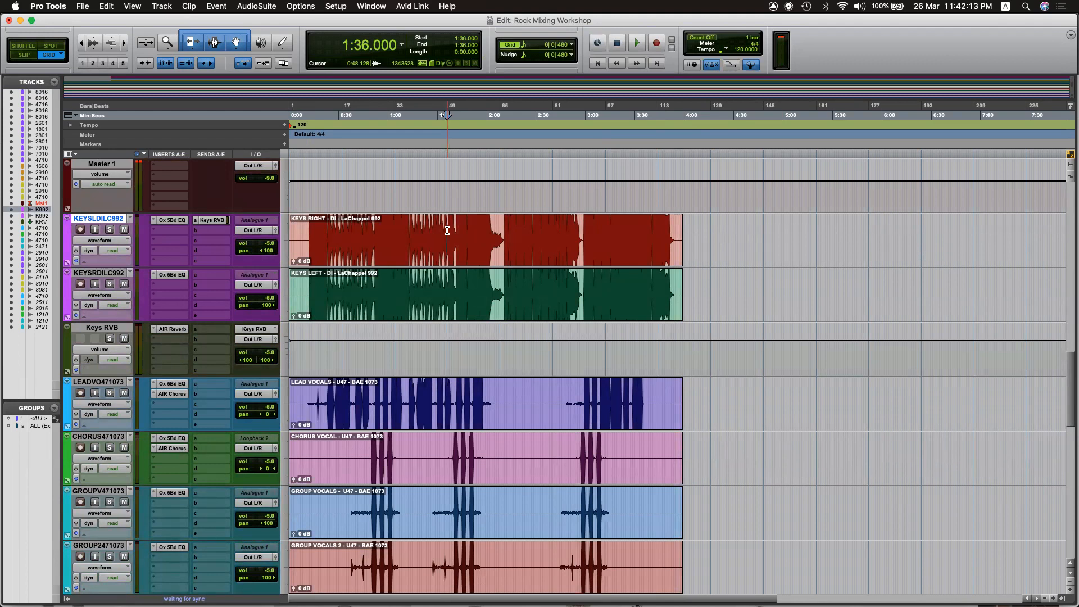
key(super+equal)
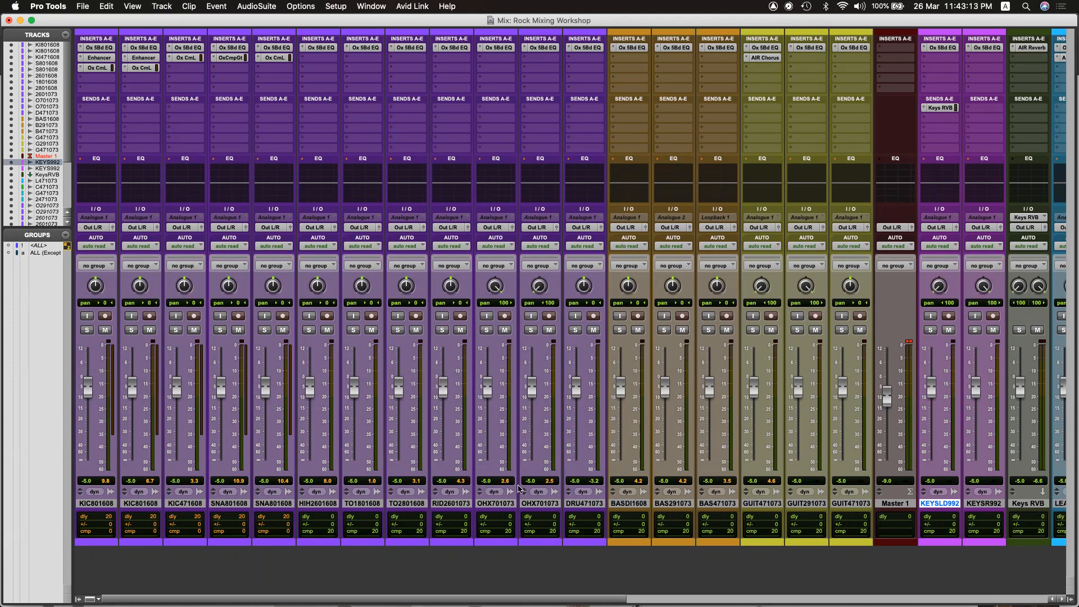
key(super+equal)
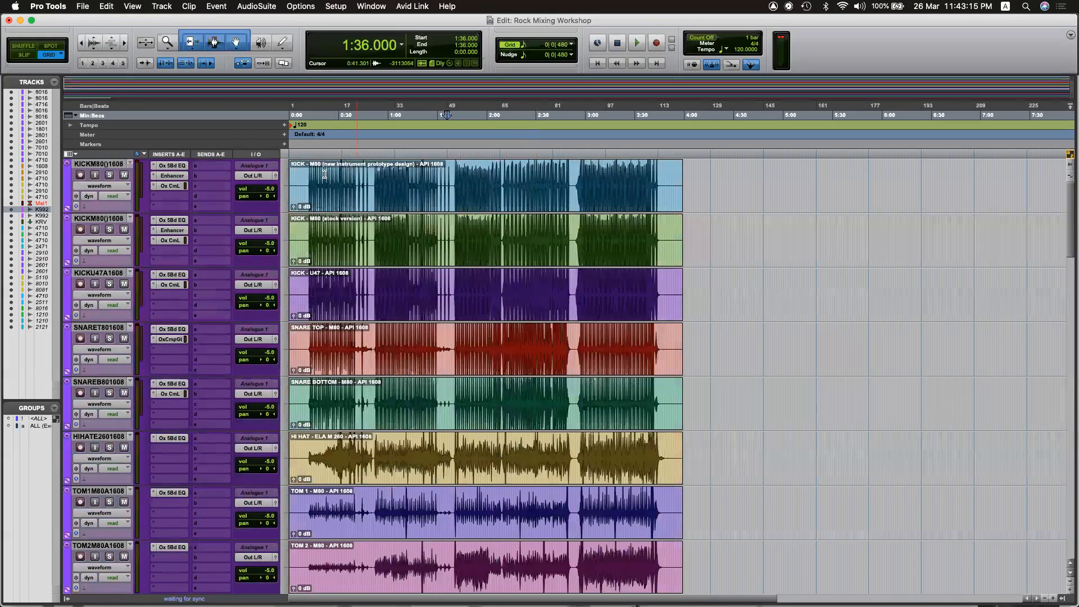
Play the mix from 0:10.500, audition the three kick tracks soloed together, and unsolo them.
click(309, 170)
key(super+equal)
key(space)
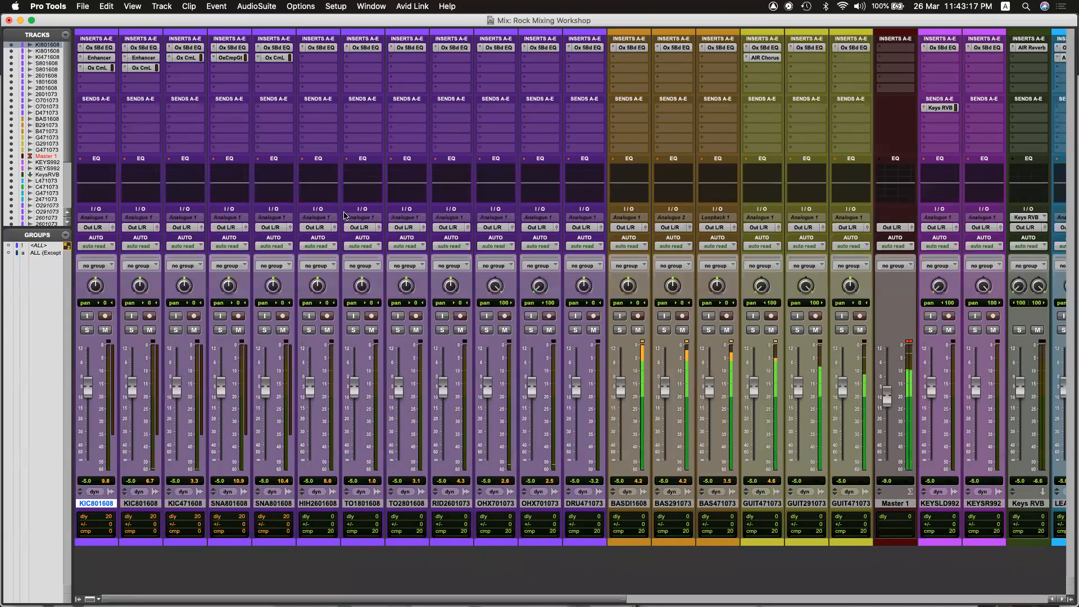
click(87, 331)
click(177, 331)
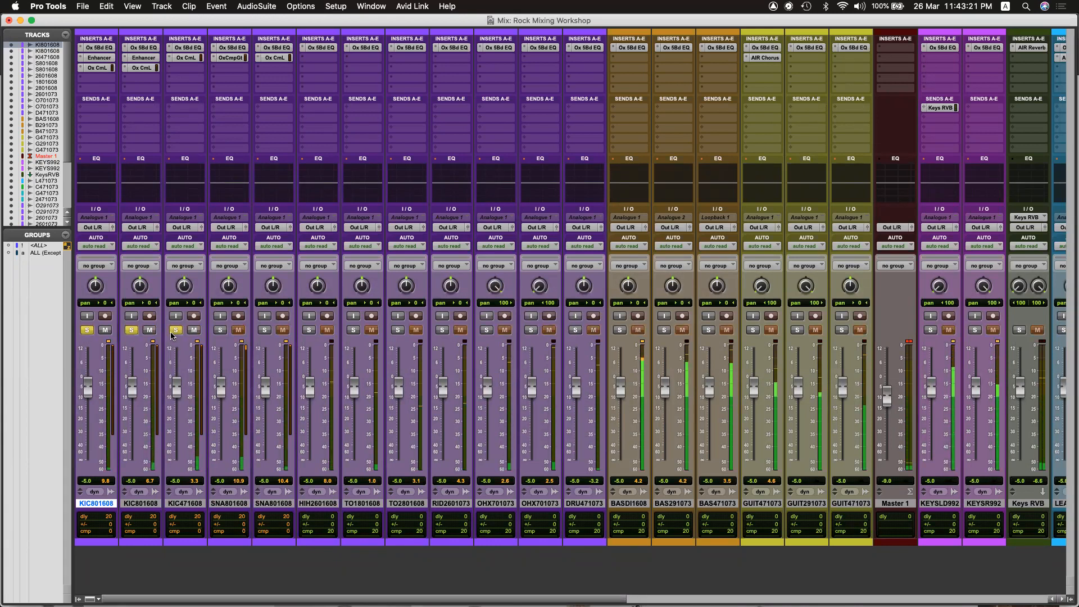
click(87, 330)
click(176, 331)
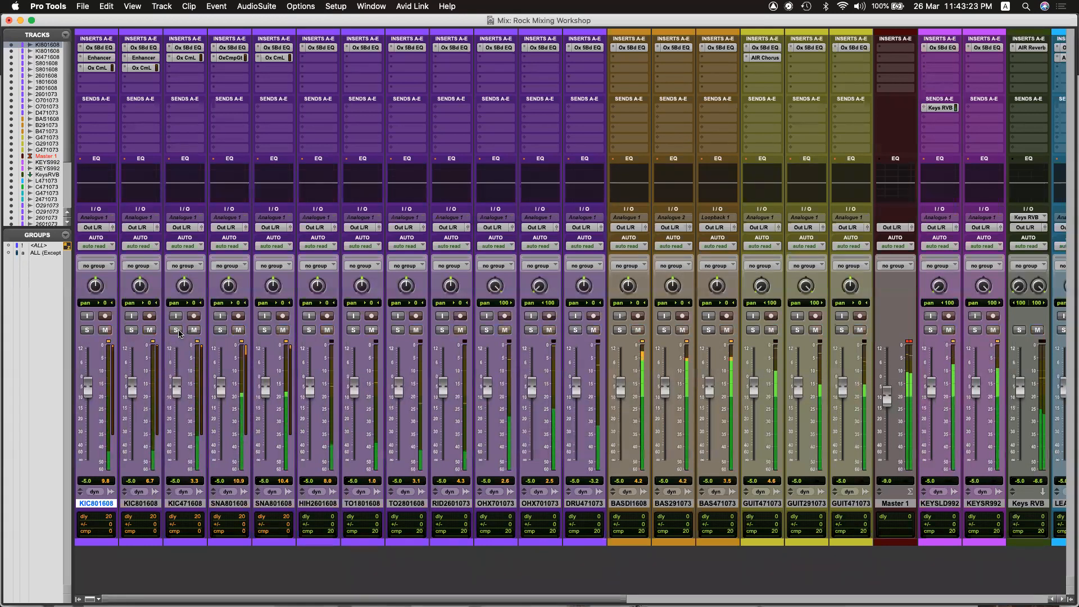
Group the two M80 kick tracks and the U47 kick track under the name Kick.
shift+click(185, 504)
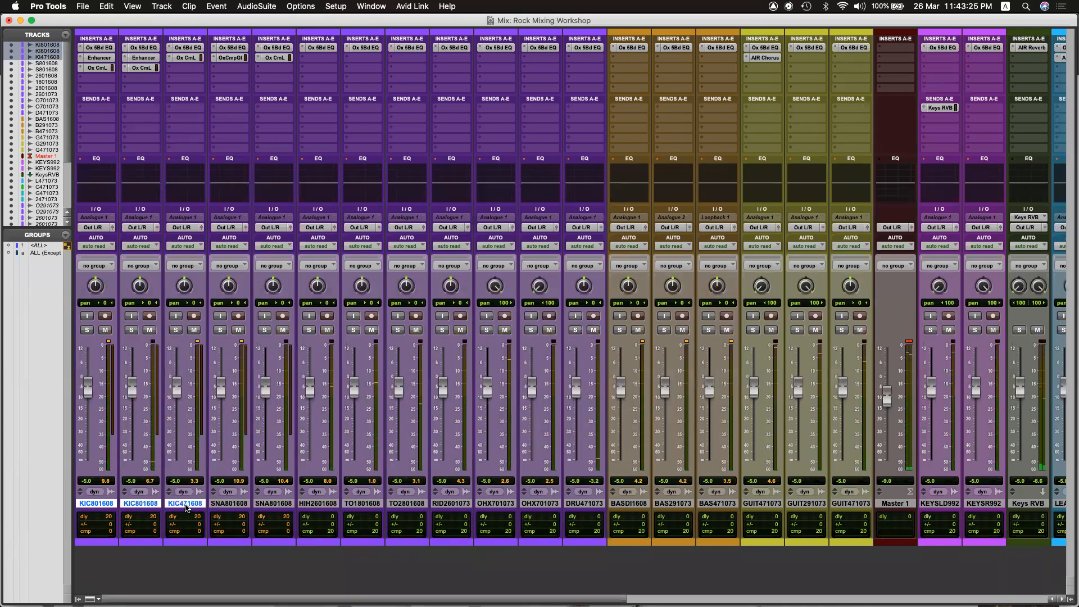
key(super+g)
text(KI)
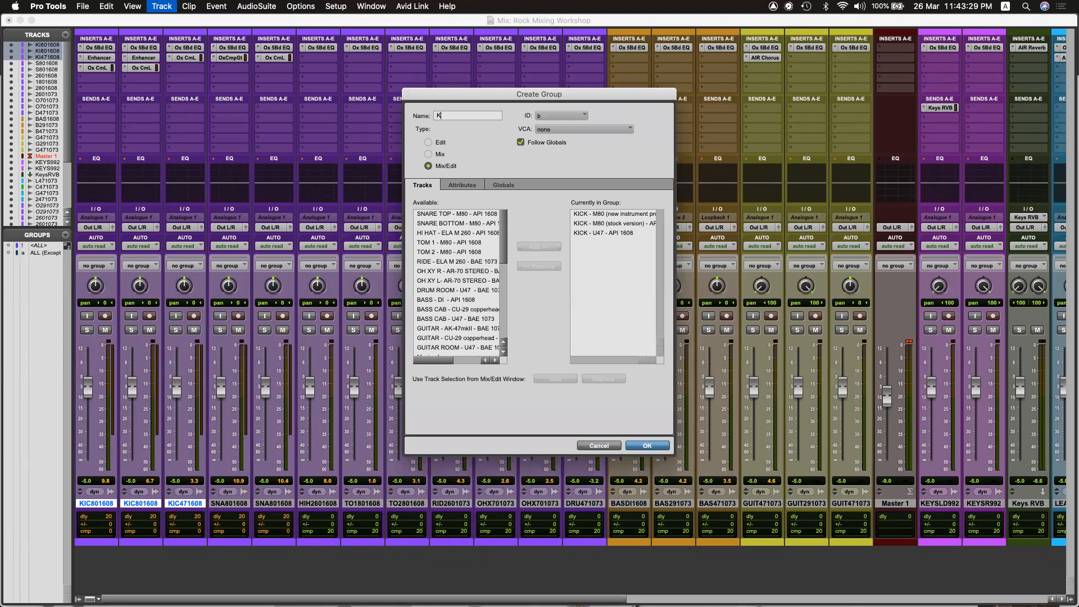
key(Return)
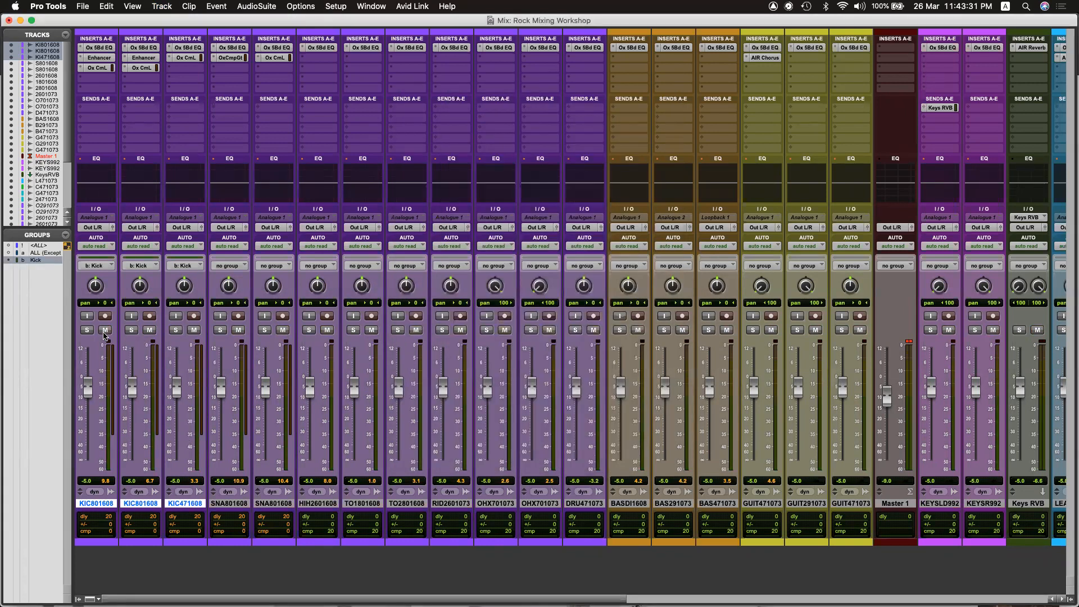
Play the song and compare the three kick tracks by soloing each one, ending with all three soloed.
key(shift+s)
key(space)
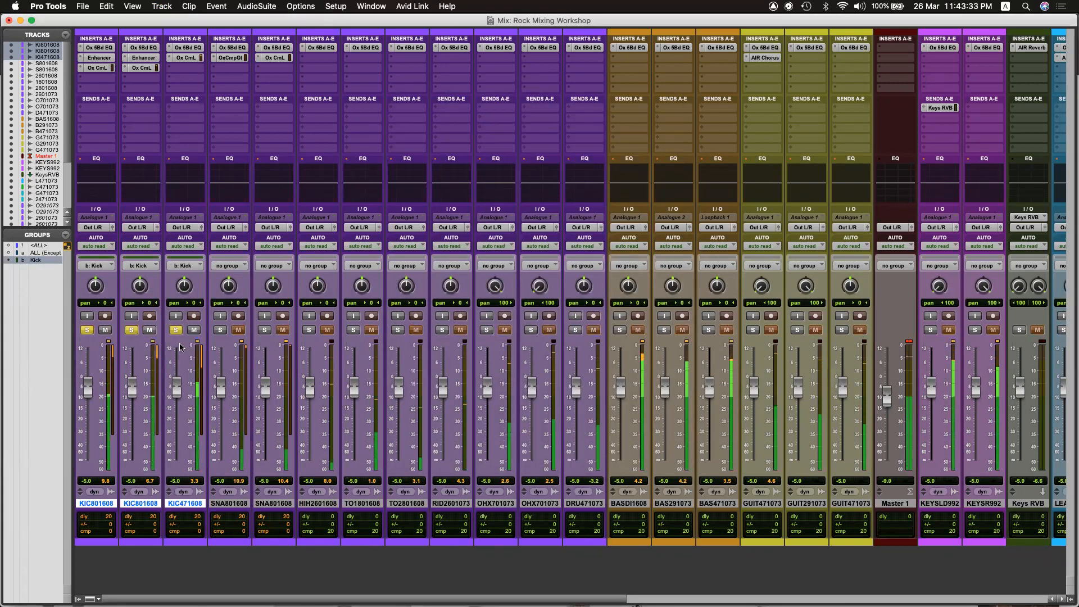
click(133, 332)
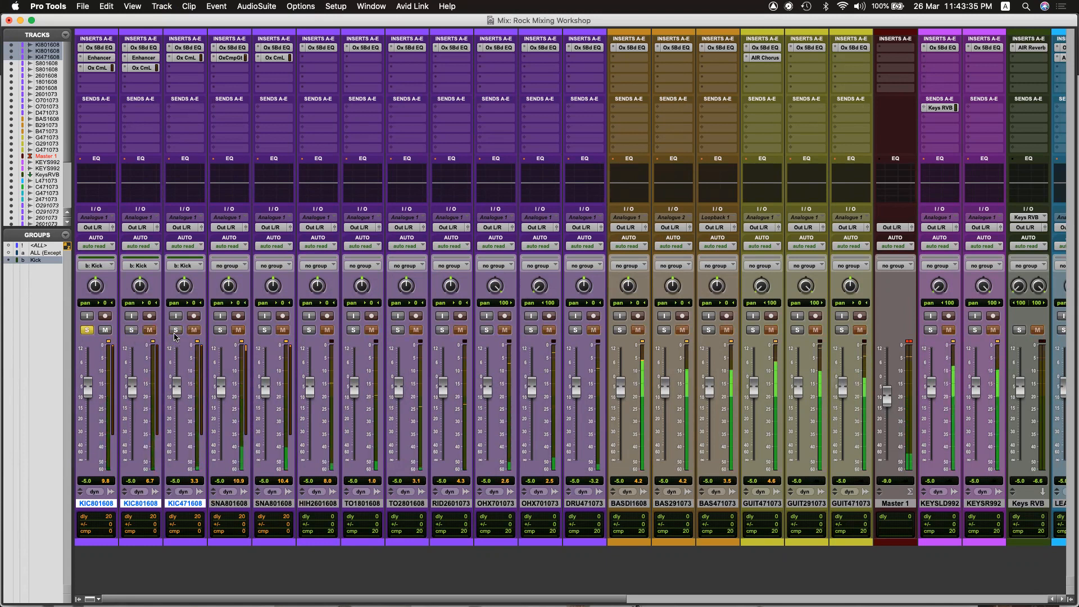
click(133, 332)
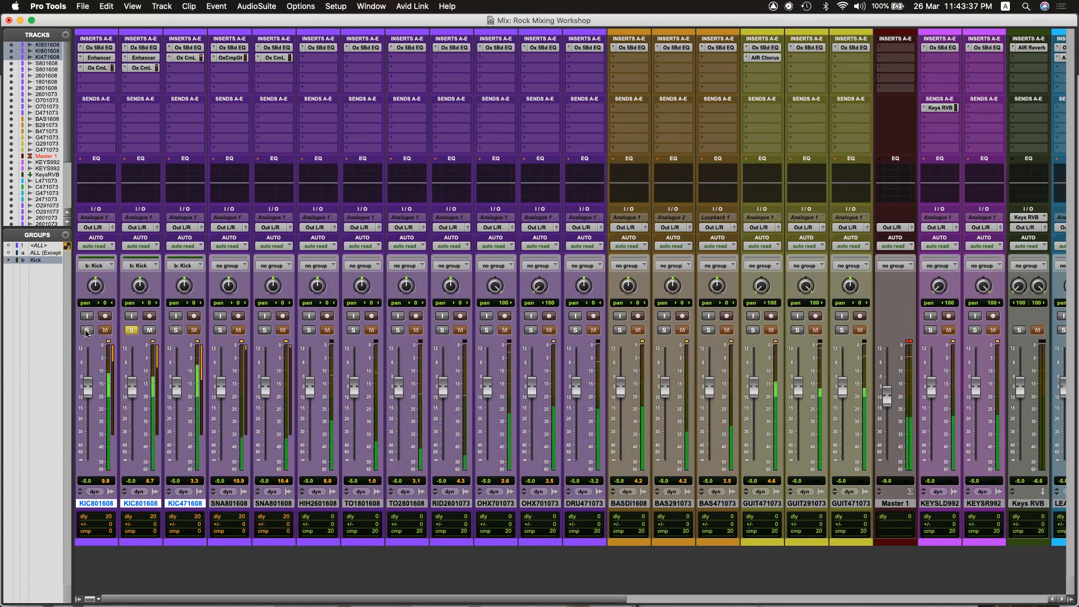
click(176, 332)
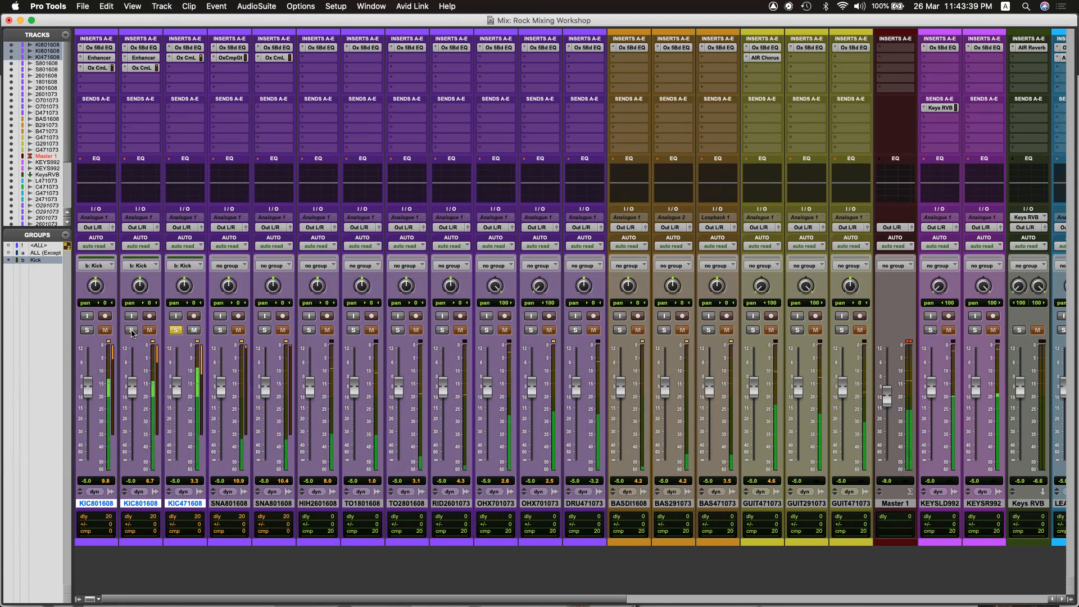
ctrl+click(132, 331)
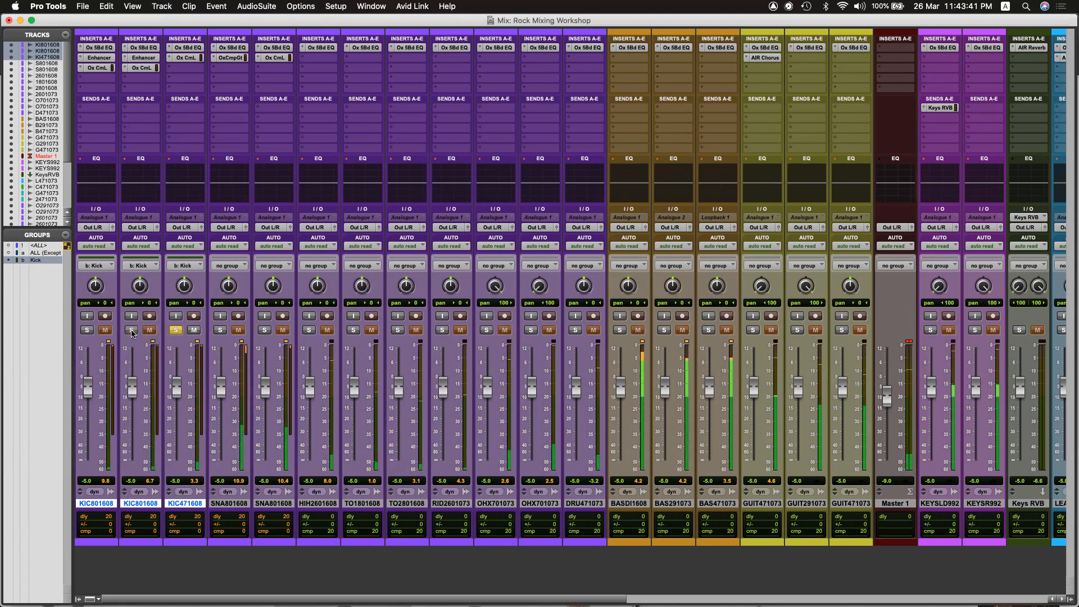
click(132, 332)
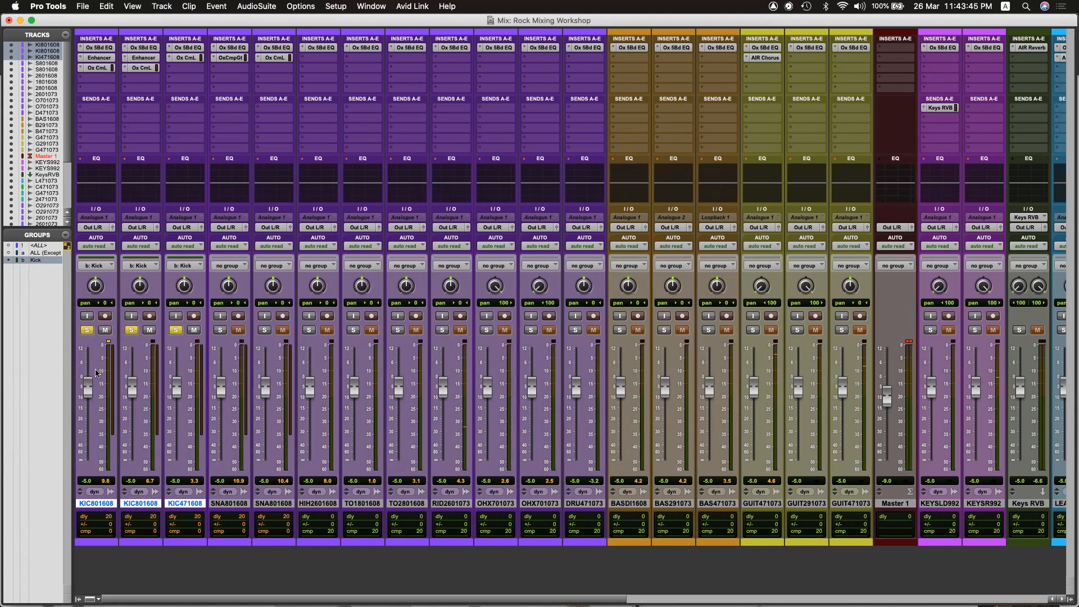
Set the prototype M80 kick's volume to -2.0 dB and the stock M80 kick's to -4.0 dB.
drag(90, 393, 94, 388)
drag(135, 389, 137, 382)
key(super+z)
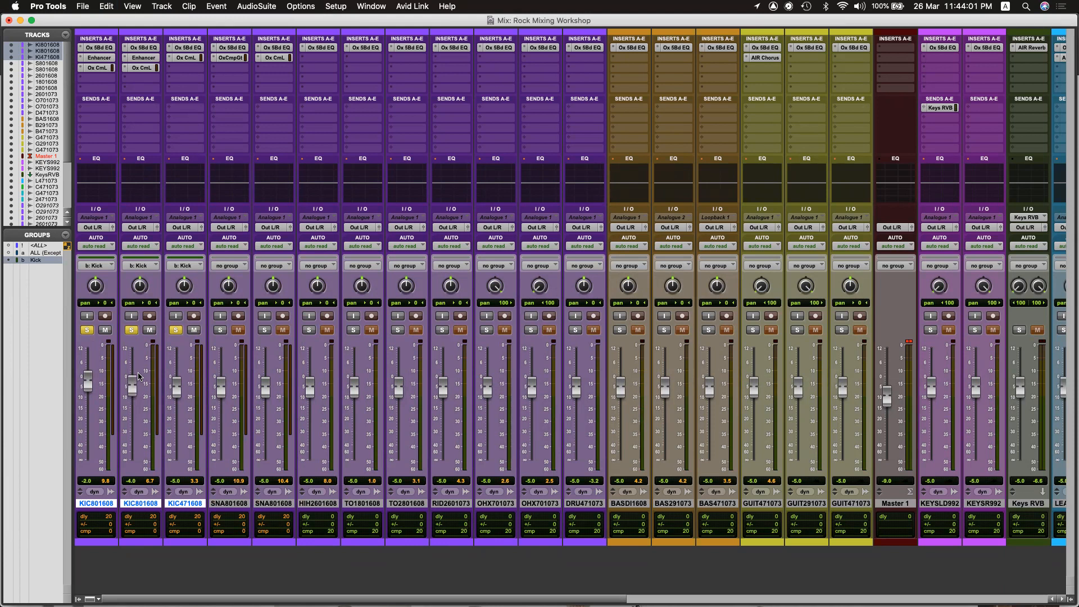
Leave only the U47 kick soloed, play the song, and raise its volume to -2.0 dB.
click(133, 331)
click(92, 330)
key(space)
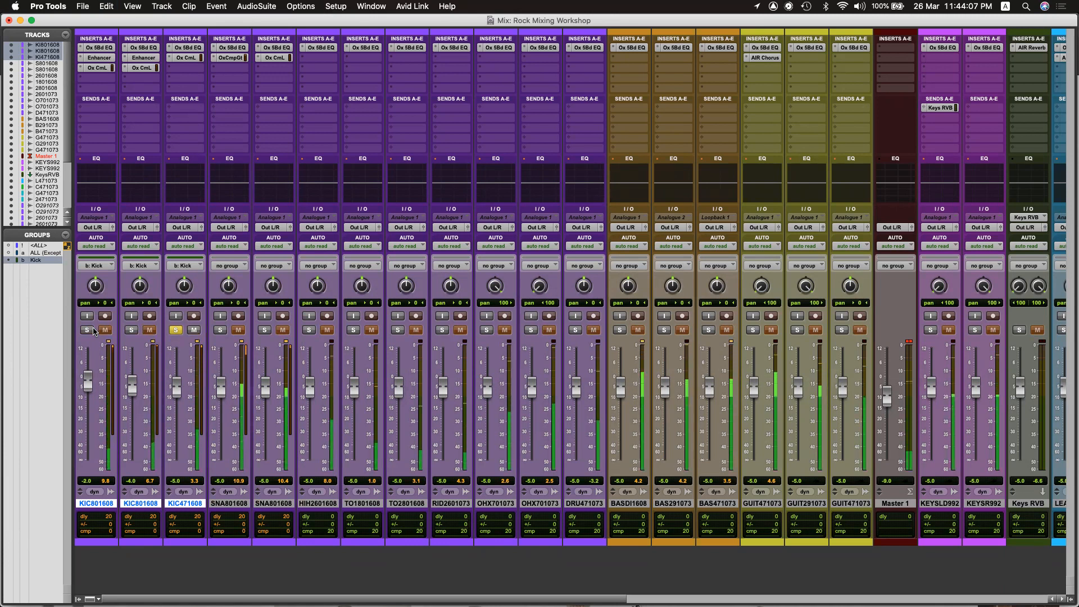
drag(176, 394, 180, 387)
Listen to the three kicks soloed together, unsolo them to hear the full mix, and stop playback.
click(131, 330)
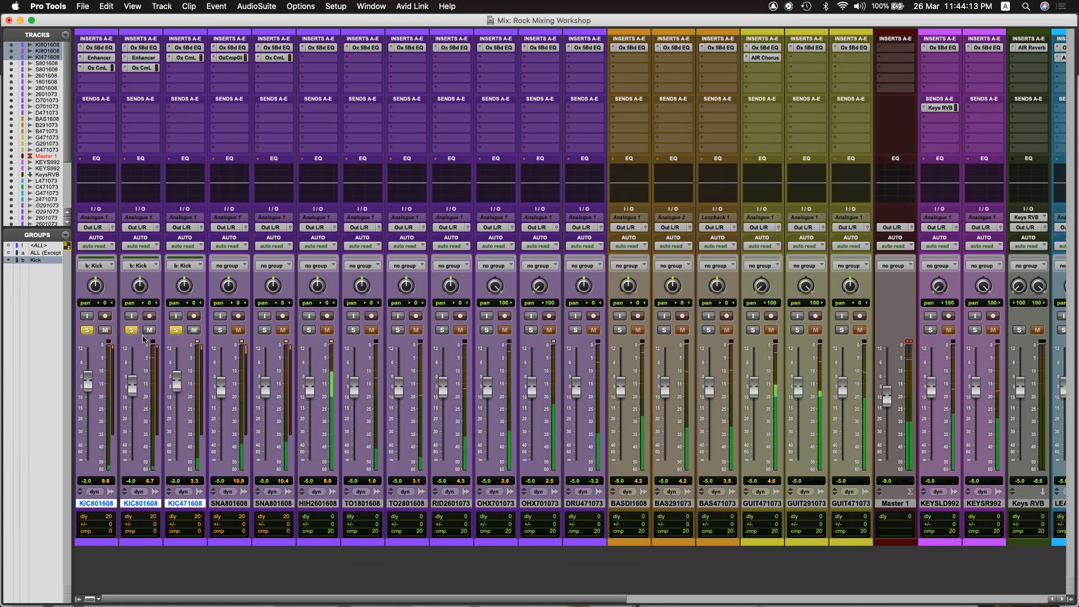
click(176, 331)
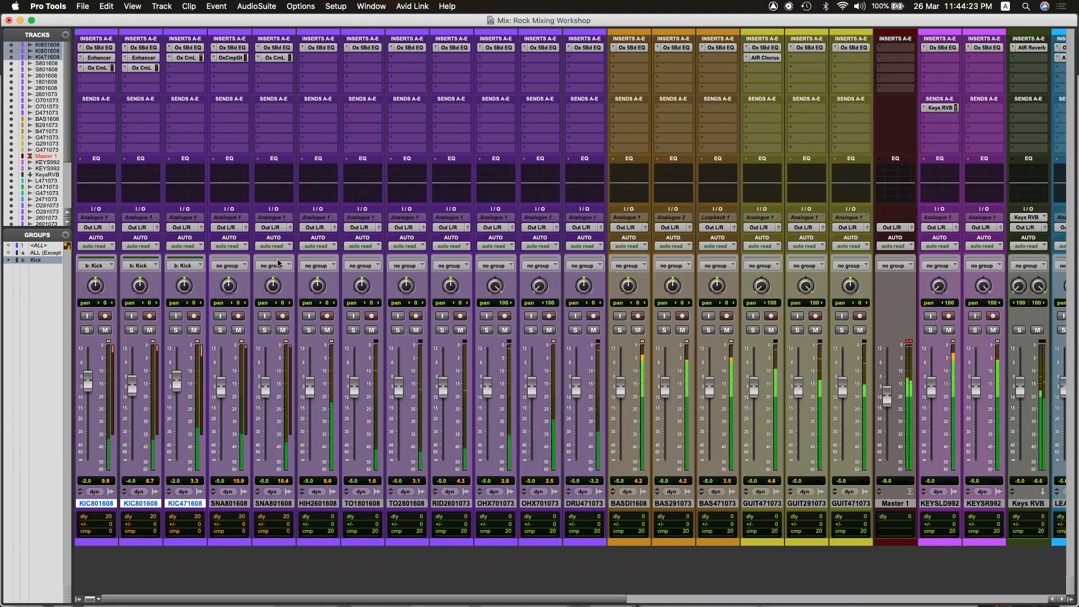
key(space)
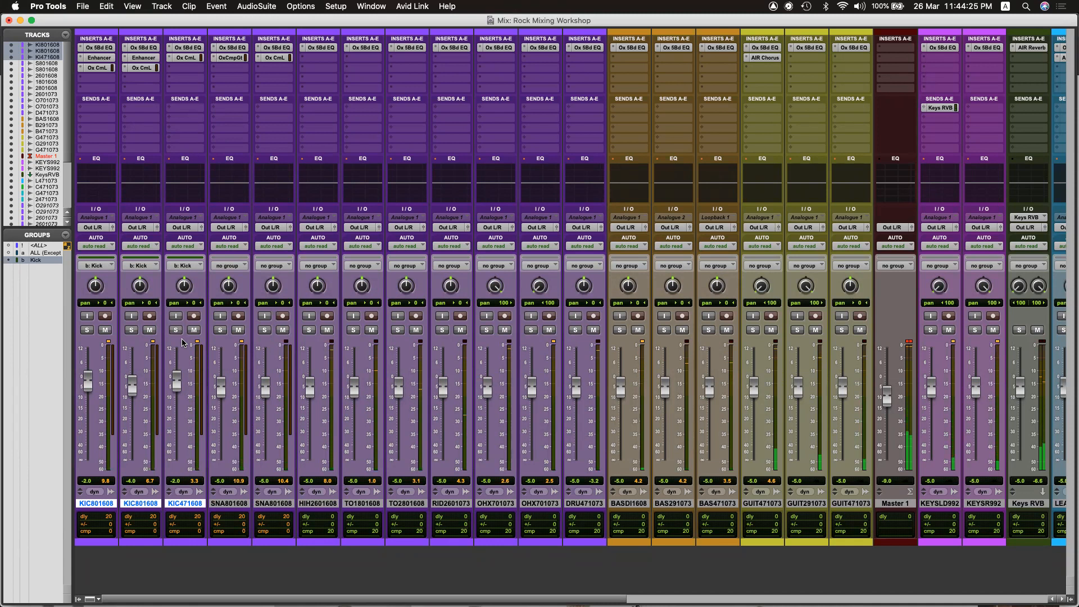
Group all the drum tracks from the first kick through the drum room under the name Drums.
right_click(573, 504)
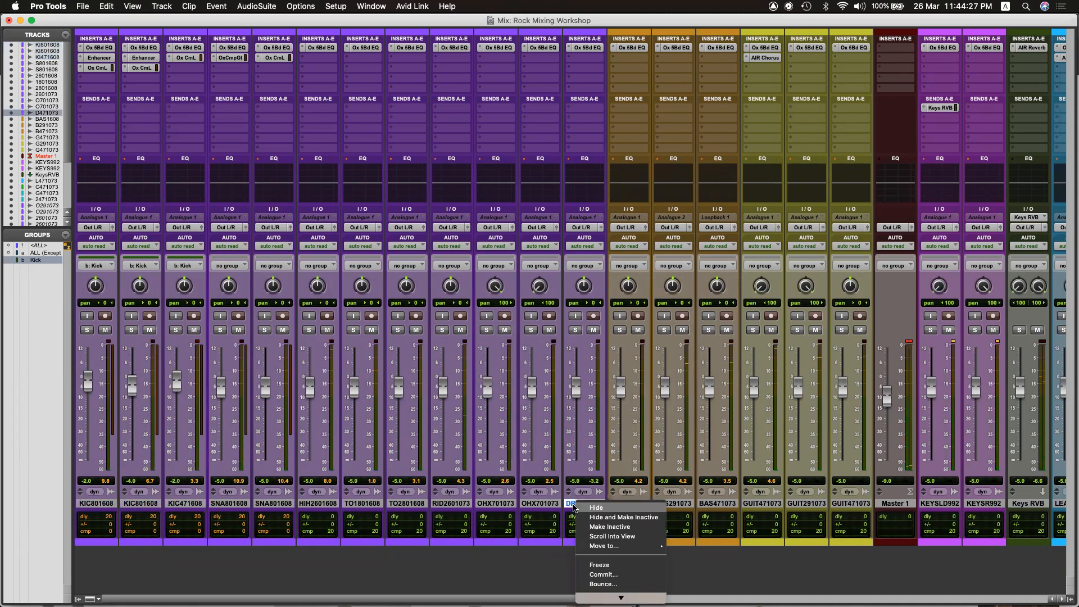
click(473, 497)
shift+click(108, 503)
key(super+g)
text(D)
key(Return)
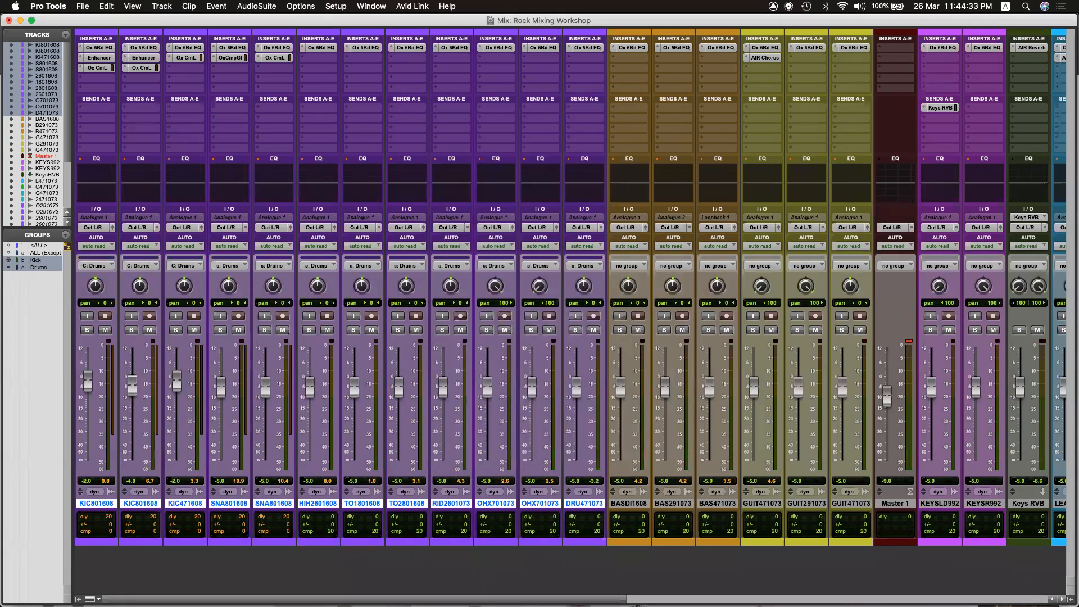
Solo the whole drum group, listen to it from 0:10.500 with the timeline enlarged, and stop playback.
click(398, 330)
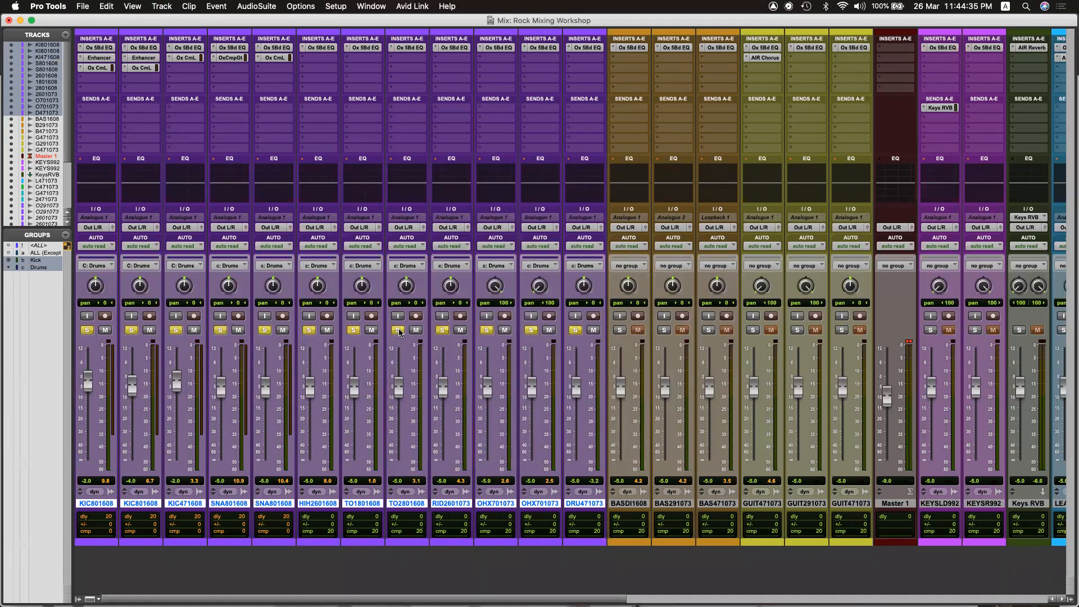
key(super+equal)
key(space)
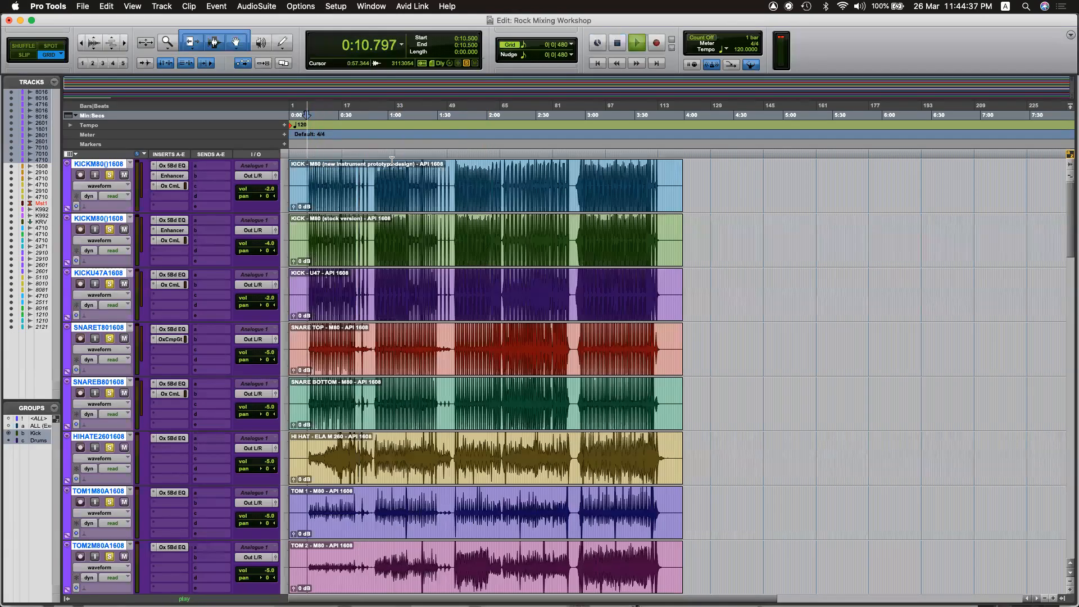
key(super+equal)
key(super+equal)
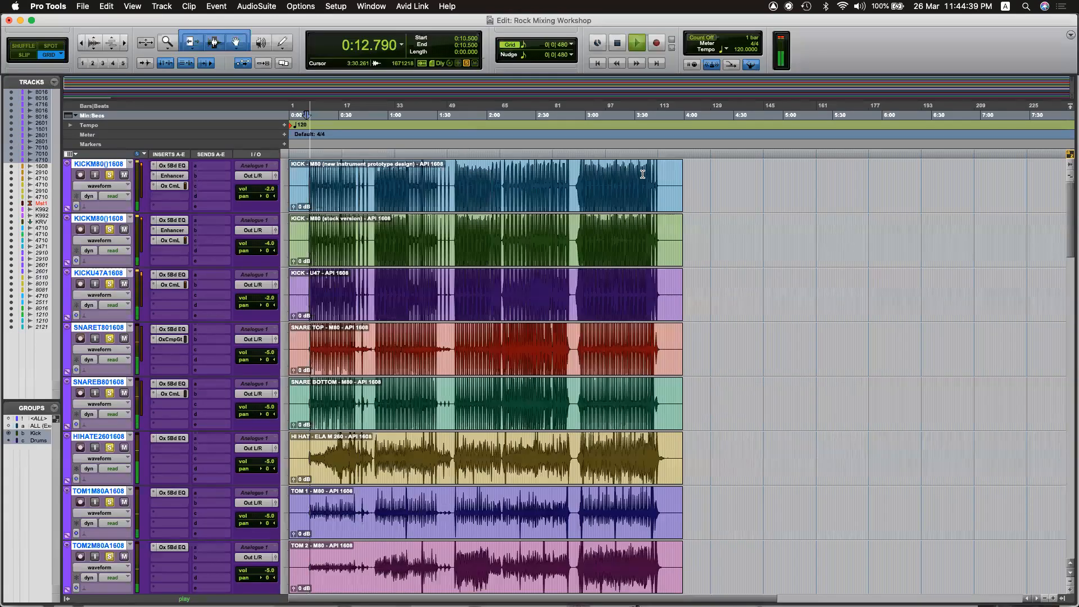
key(super+bracketright)
key(super+bracketright)
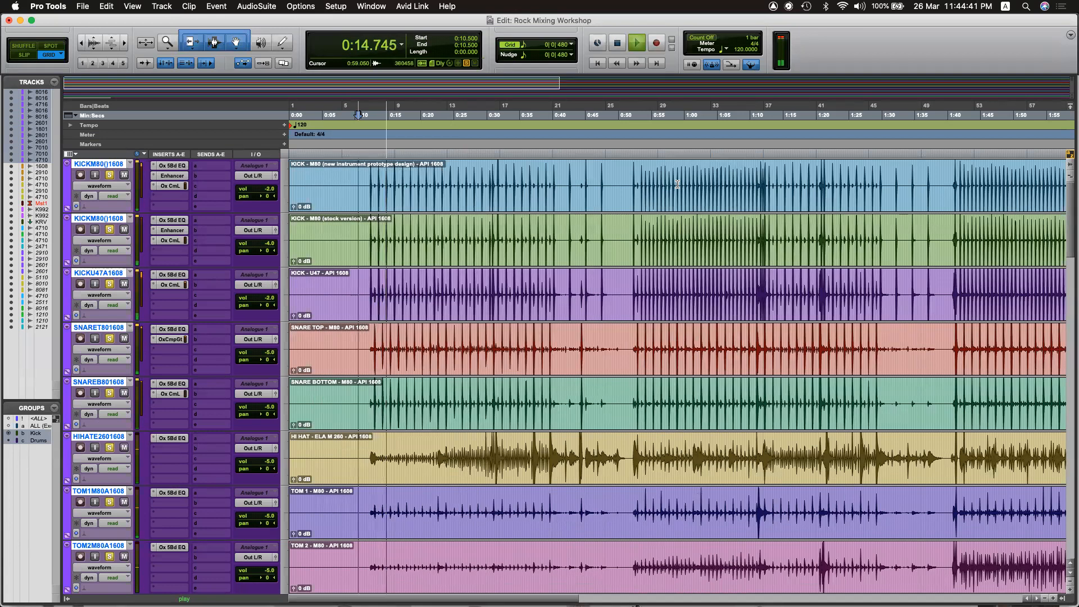
key(super+equal)
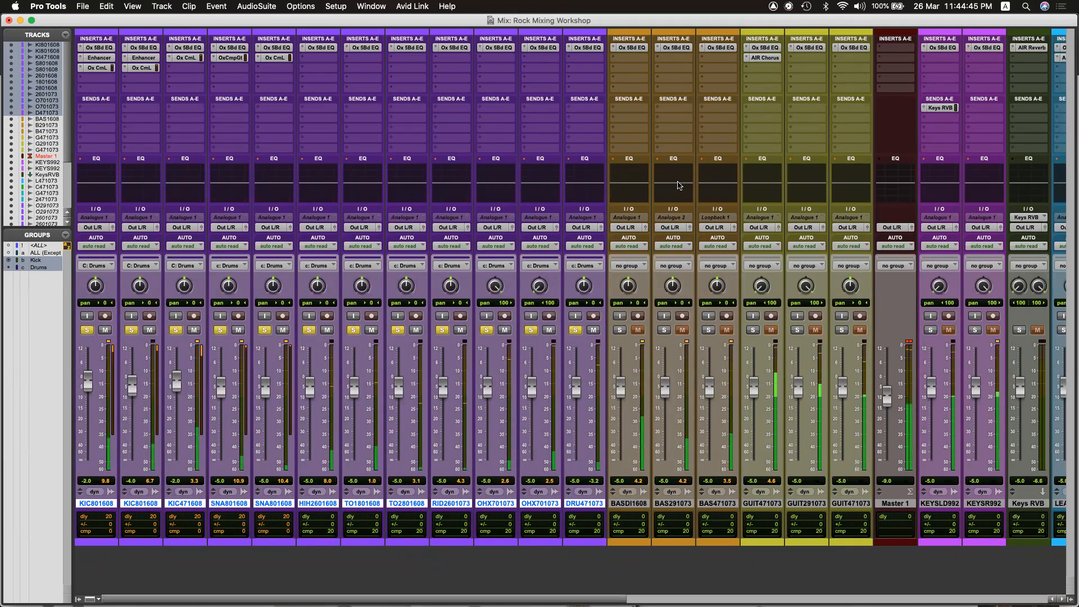
key(space)
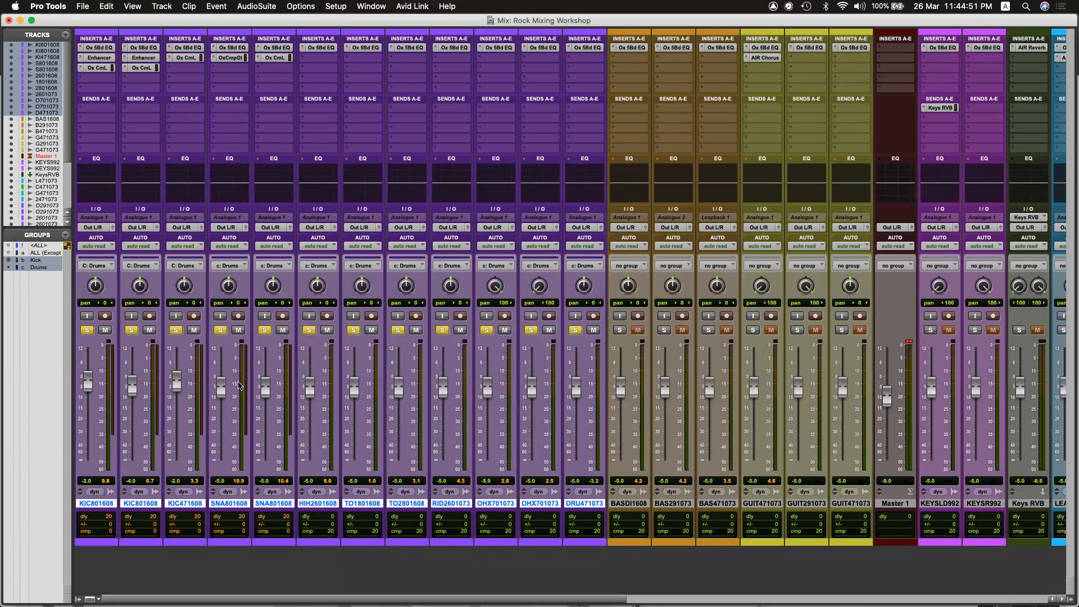
Enlarge the timeline around the first drum hits, set the playback start to 0:12.250, and play the soloed drums.
key(super+=)
key(t)
key(t)
key(t)
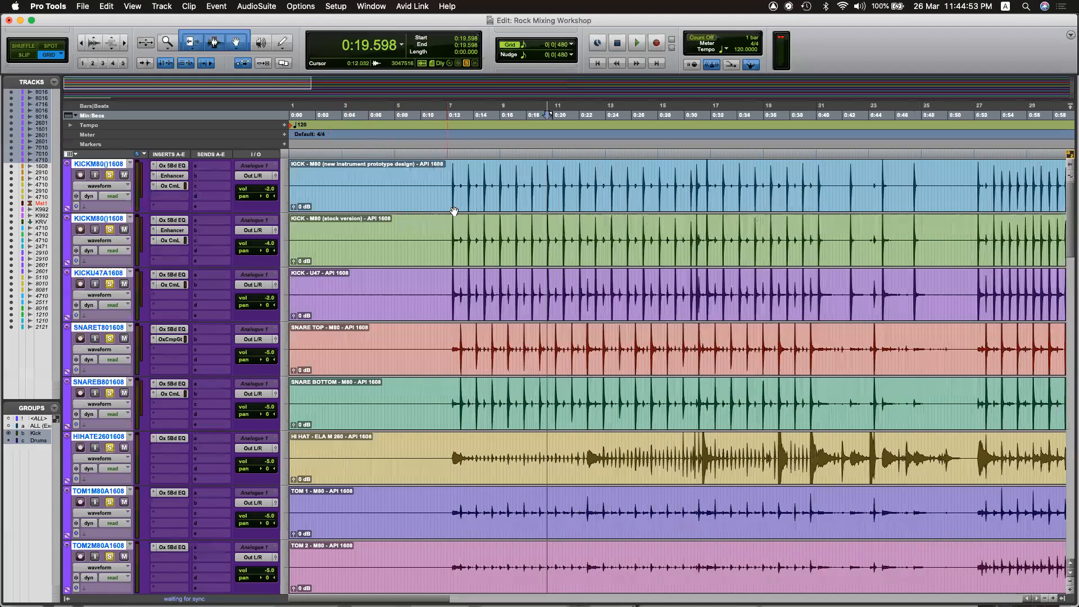
key(r)
click(484, 169)
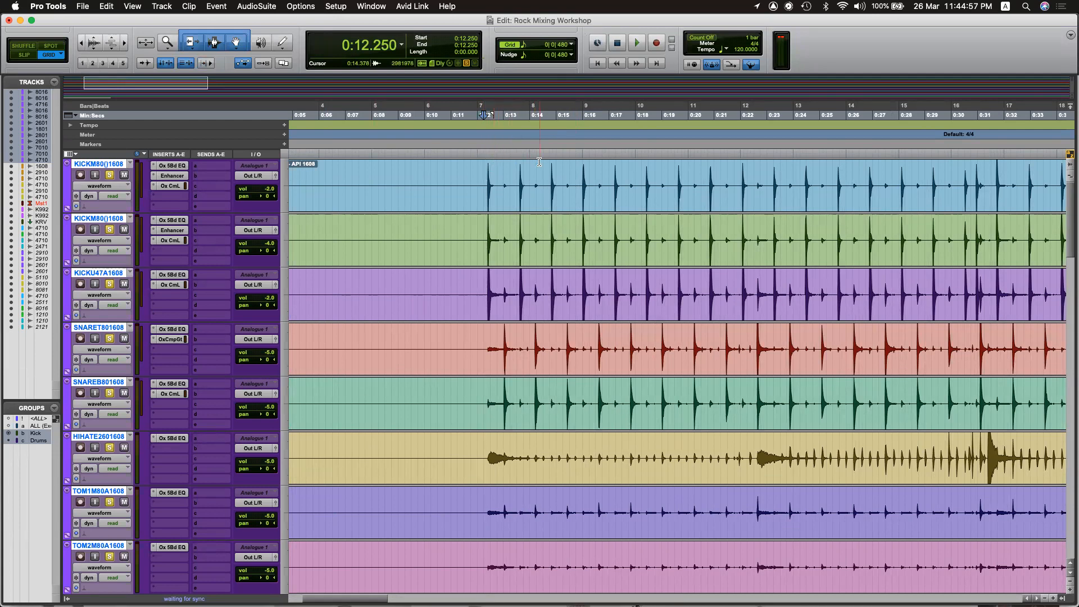
key(space)
key(super+=)
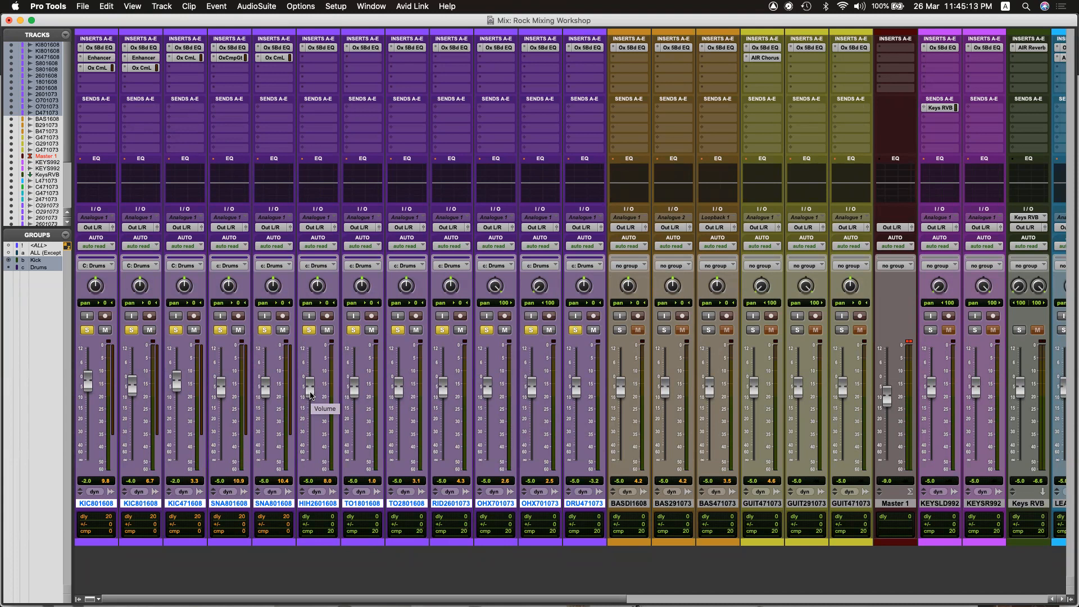
Set the hi-hat track's volume to -3.0 dB and unsolo the drum group.
scroll(336, 379, right, 1)
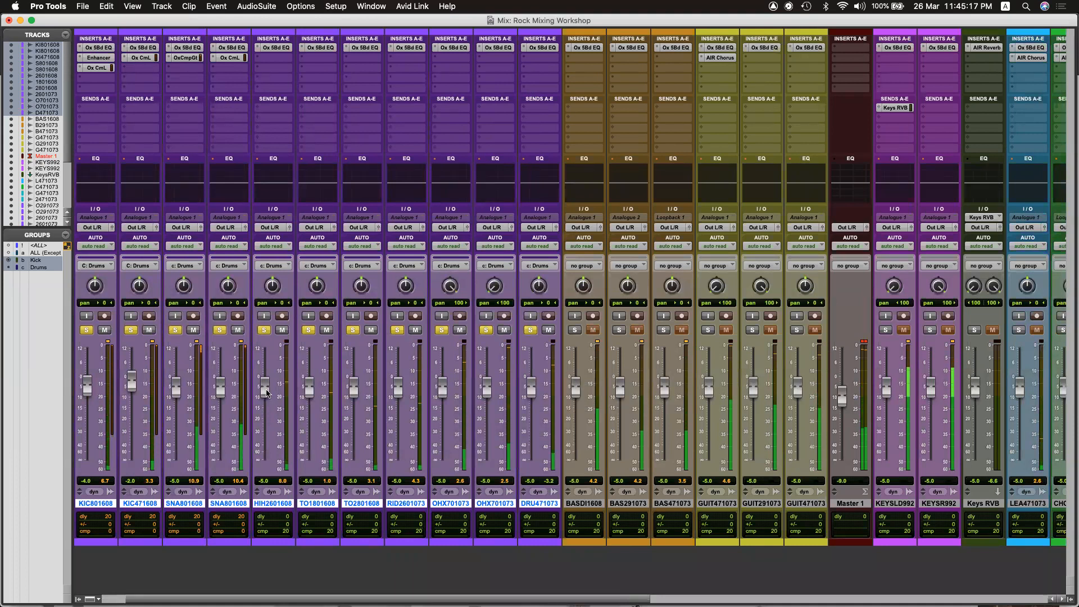
drag(266, 393, 268, 389)
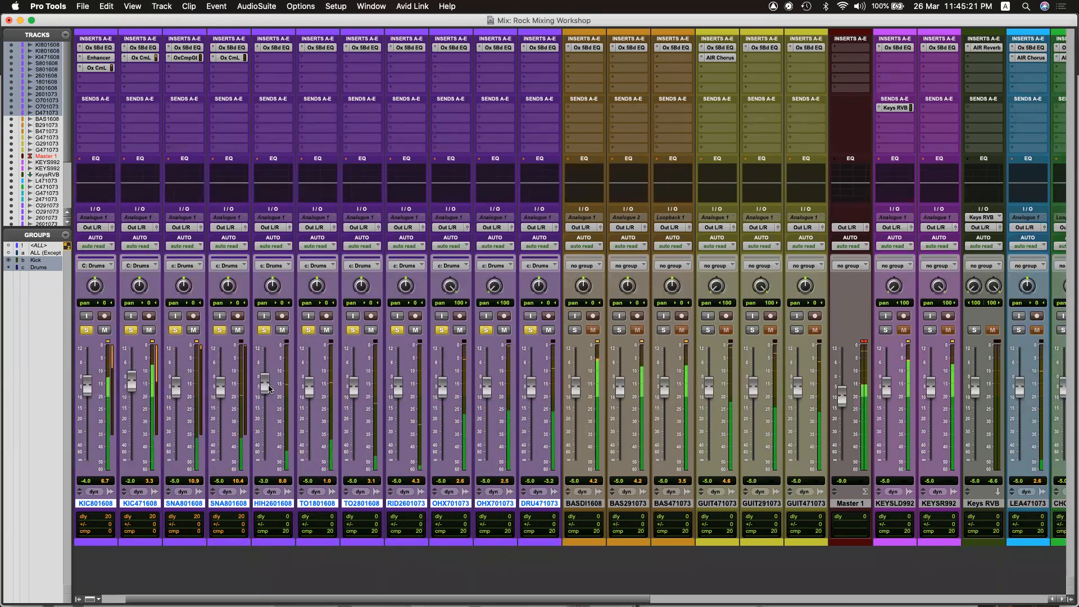
scroll(268, 388, left, 1)
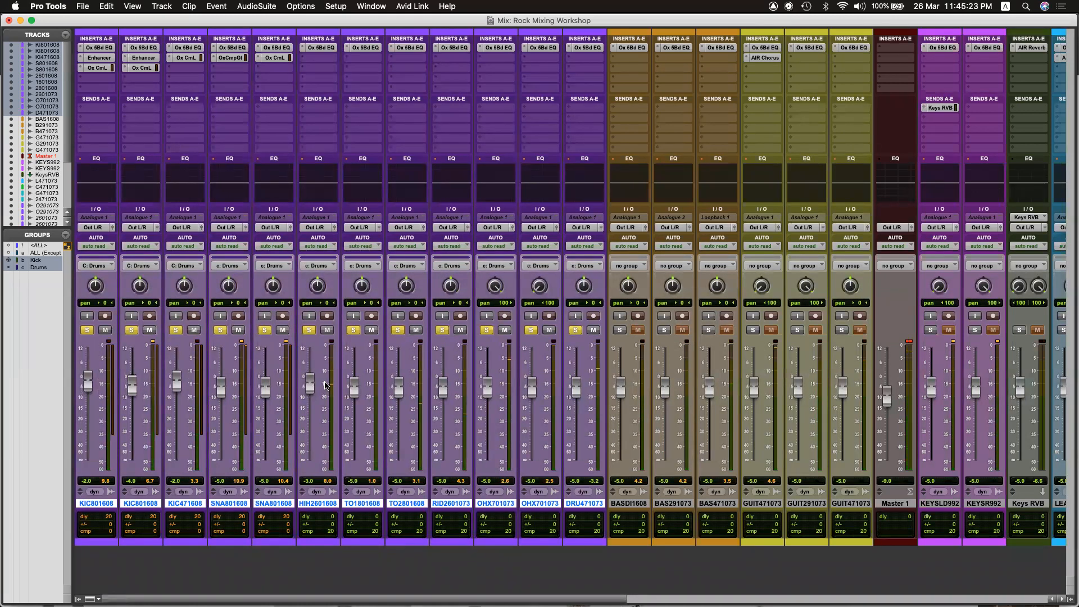
click(221, 330)
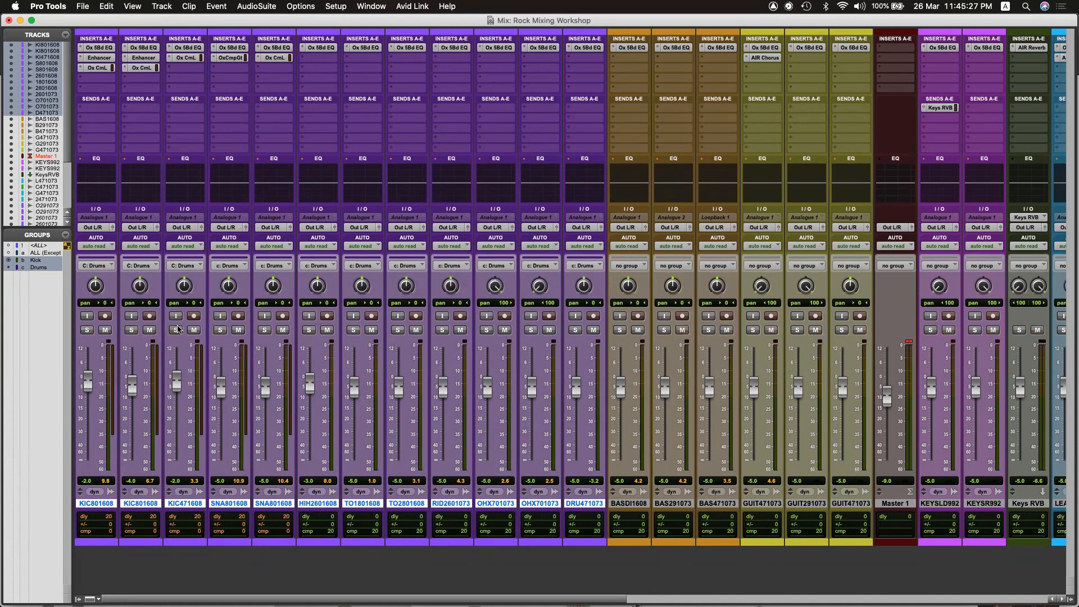
Play the full mix from 0:12.250 with the mixer in view.
key(super+equal)
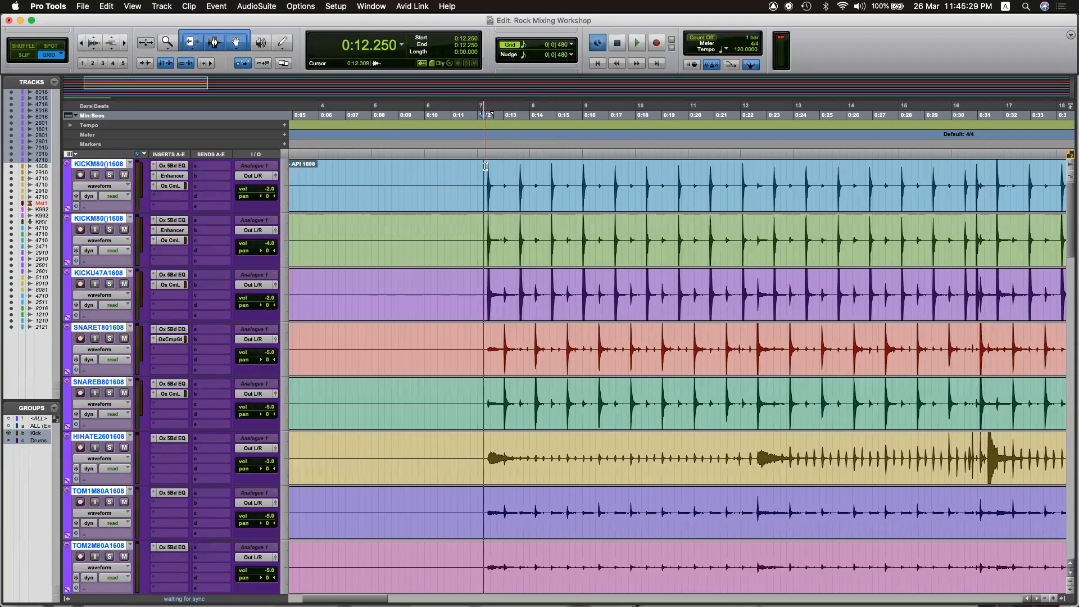
key(super+equal)
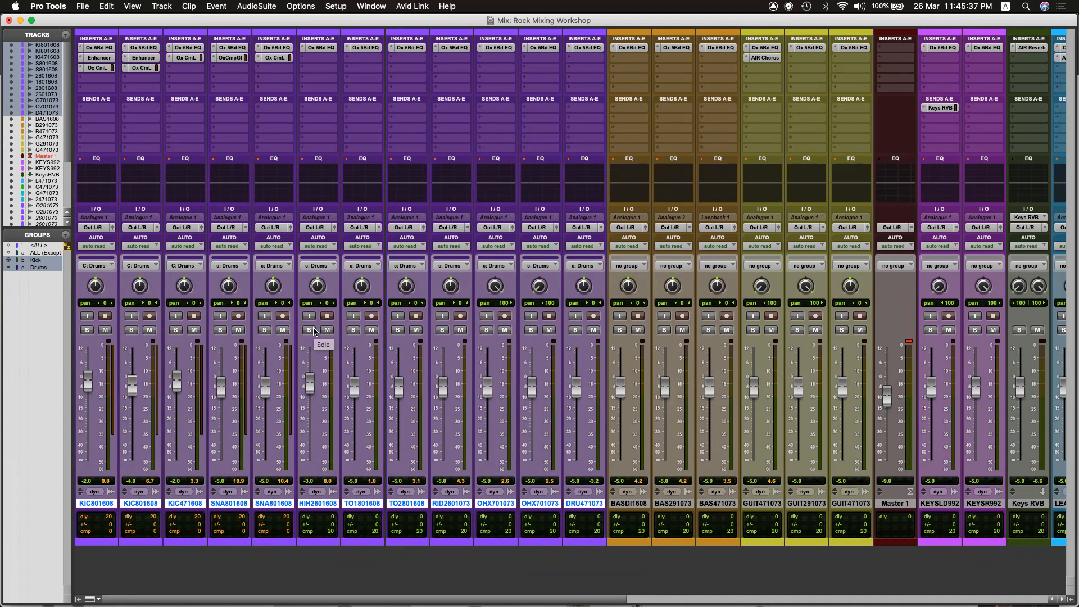
key(space)
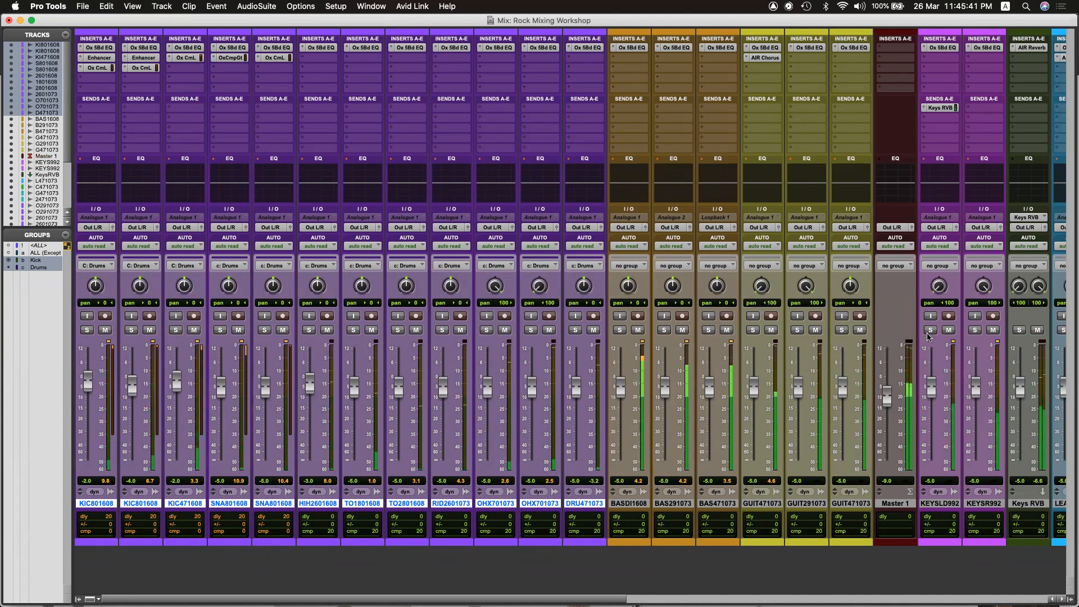
Listen to the full mix while examining the wider timeline of the drum tracks and the mixer levels.
key(super+equal)
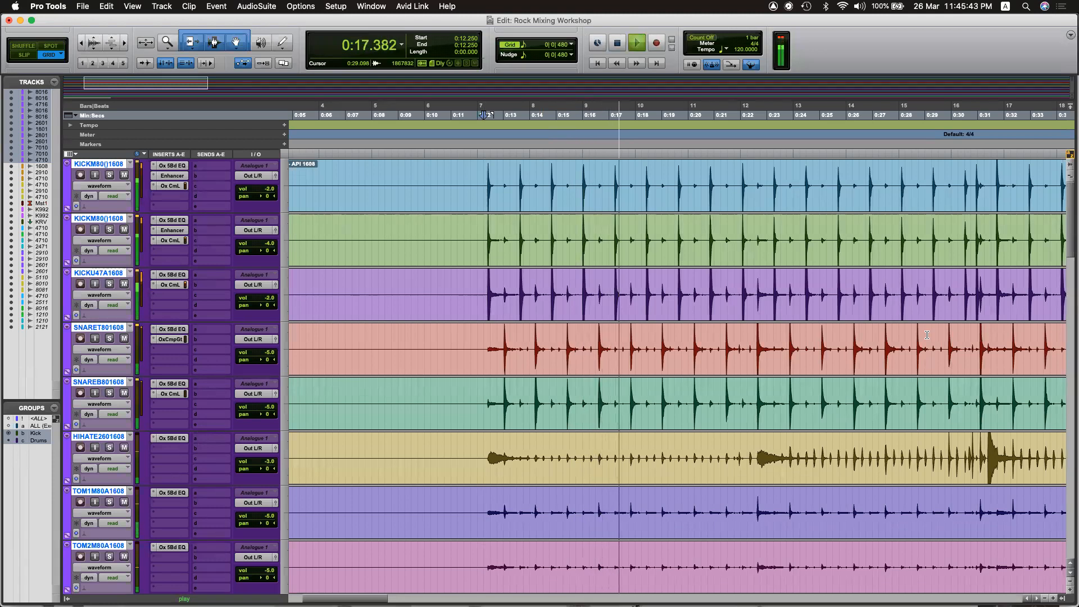
key(super+equal)
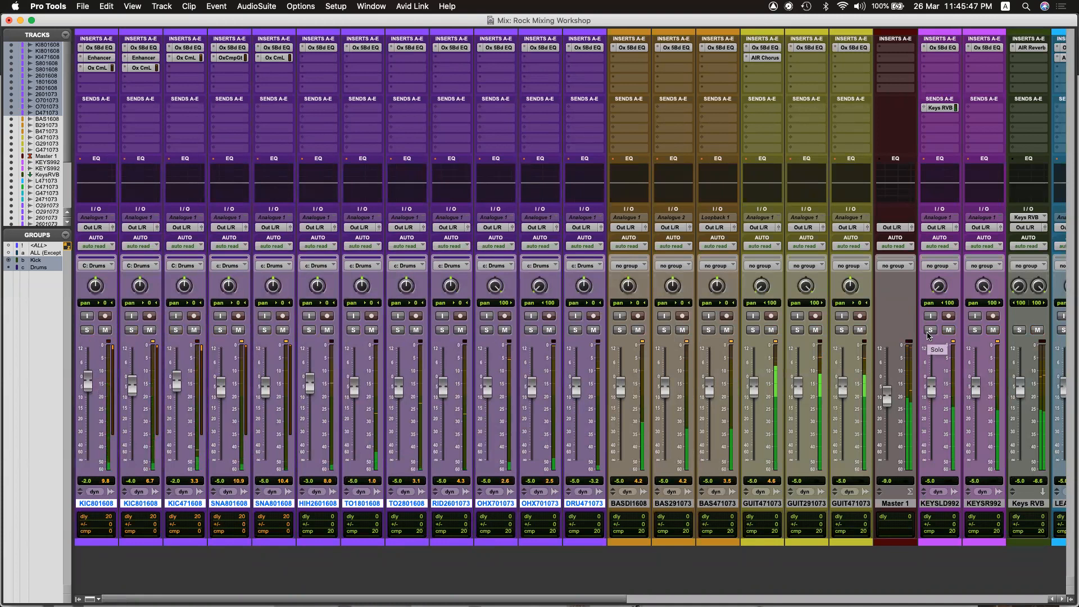
key(super+equal)
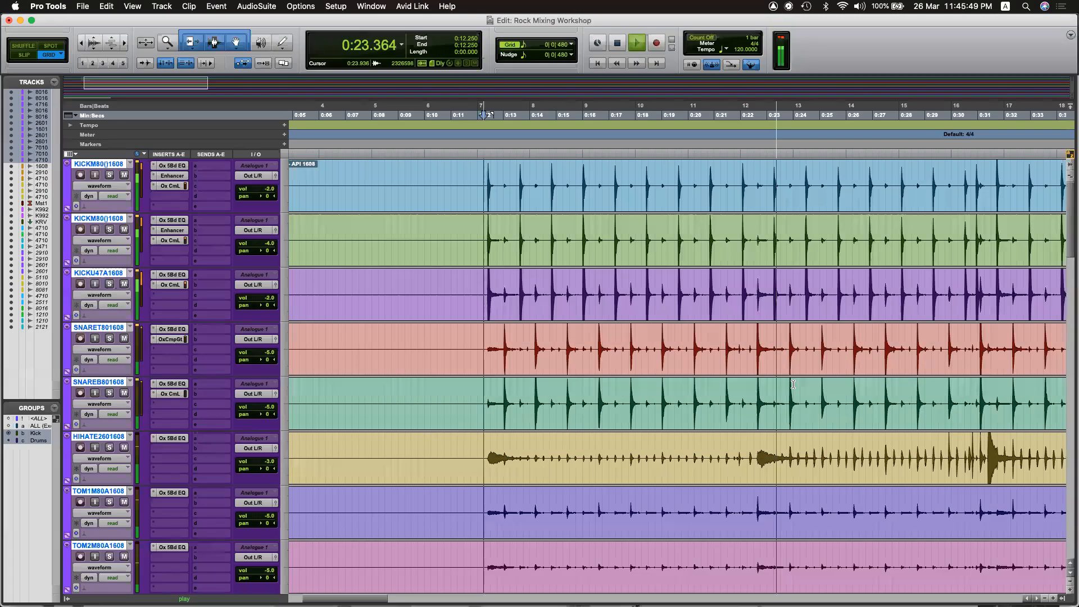
key(r)
key(r)
scroll(743, 362, down, 3)
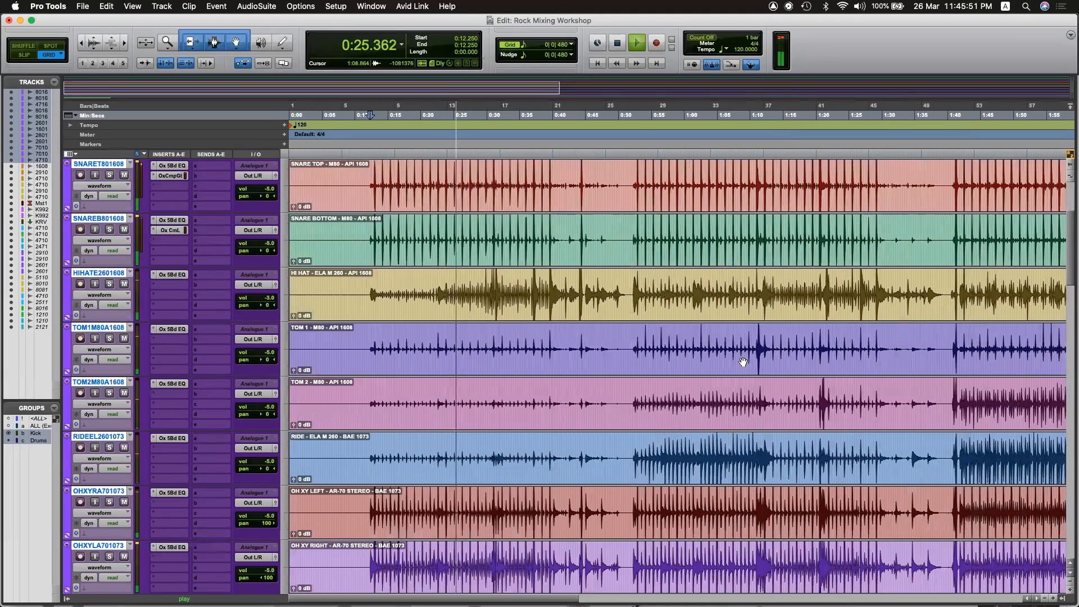
scroll(743, 362, down, 3)
key(super+equal)
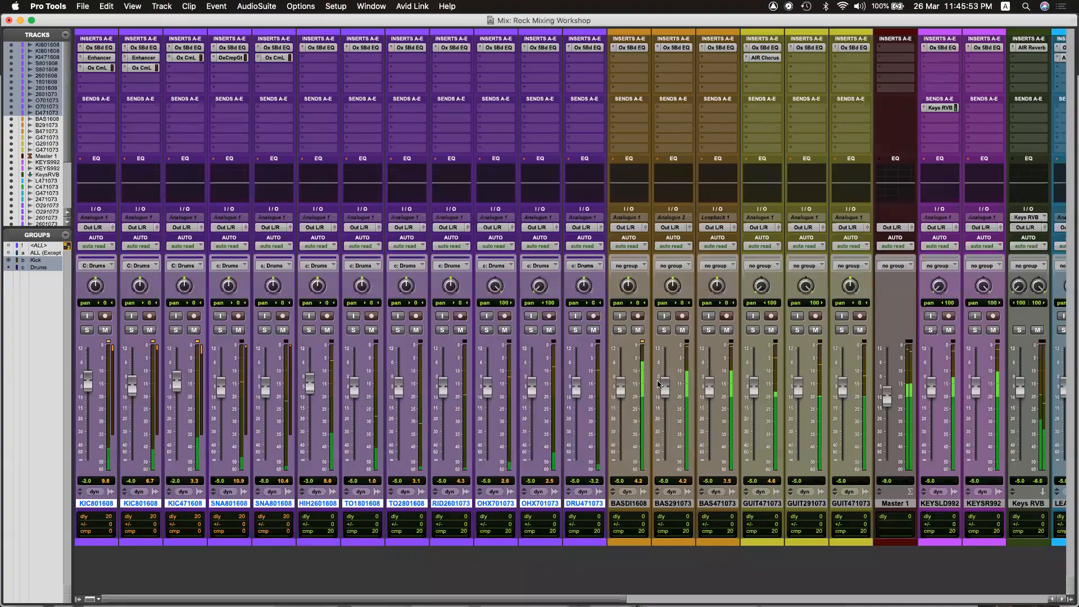
Set the hi-hat track's volume to -4.3 dB while keeping the other grouped drum tracks at their levels.
drag(310, 384, 309, 391)
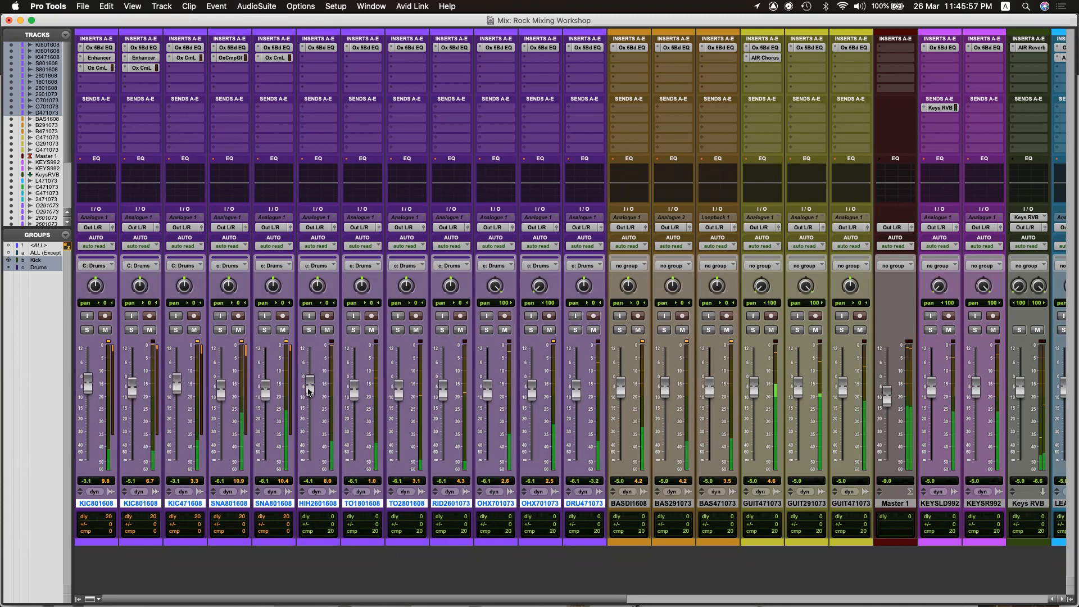
key(super+z)
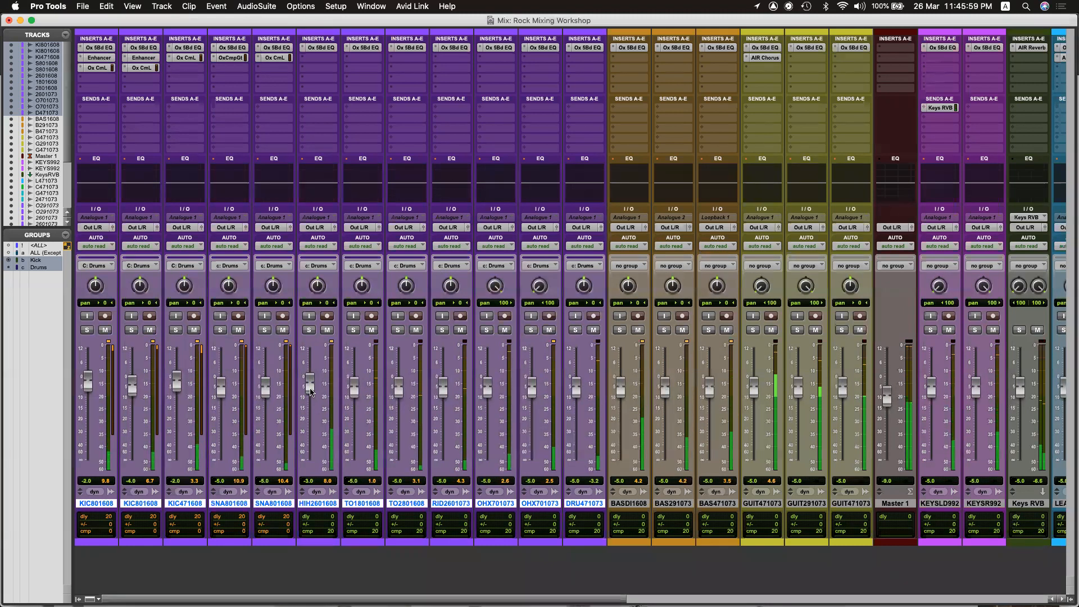
drag(309, 390, 317, 389)
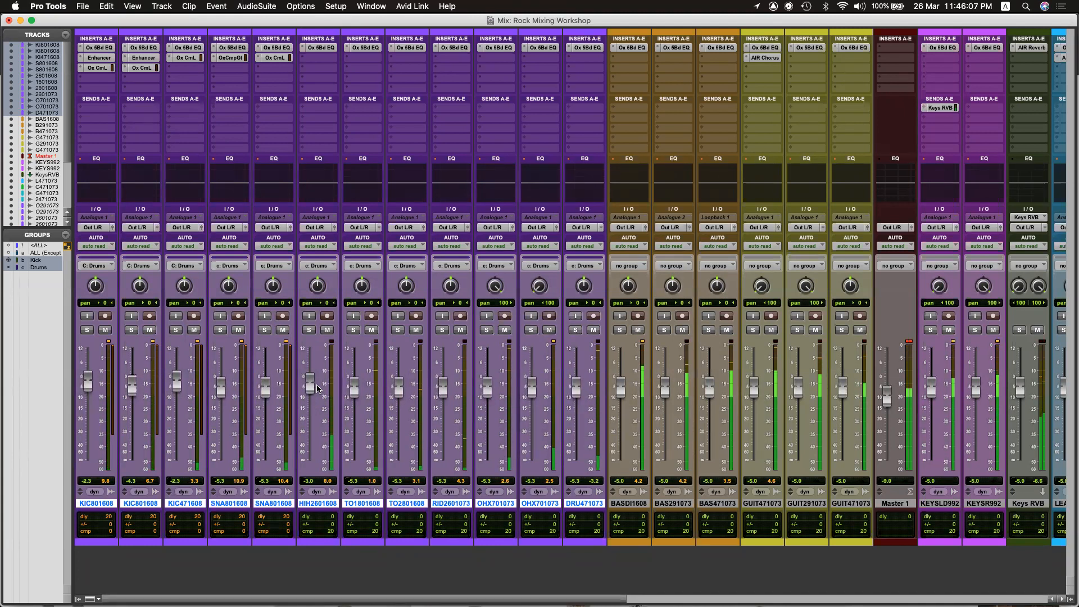
drag(317, 387, 318, 389)
drag(317, 388, 313, 390)
key(super+z)
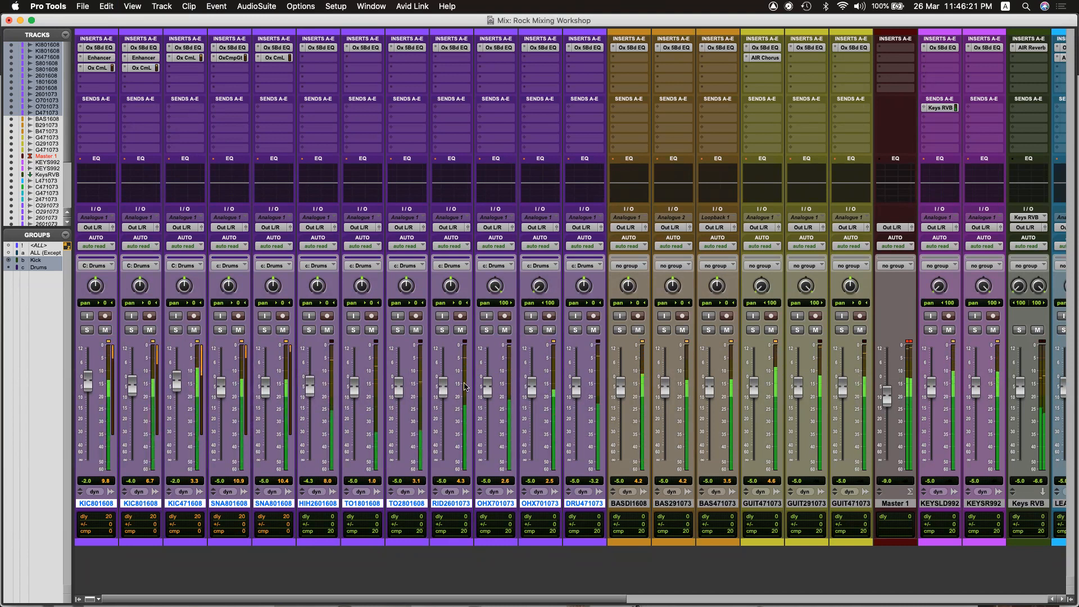
Stop playback, set the playback start to 0:52.250, and raise both overhead tracks' volume to -2.5 dB.
key(super+equal)
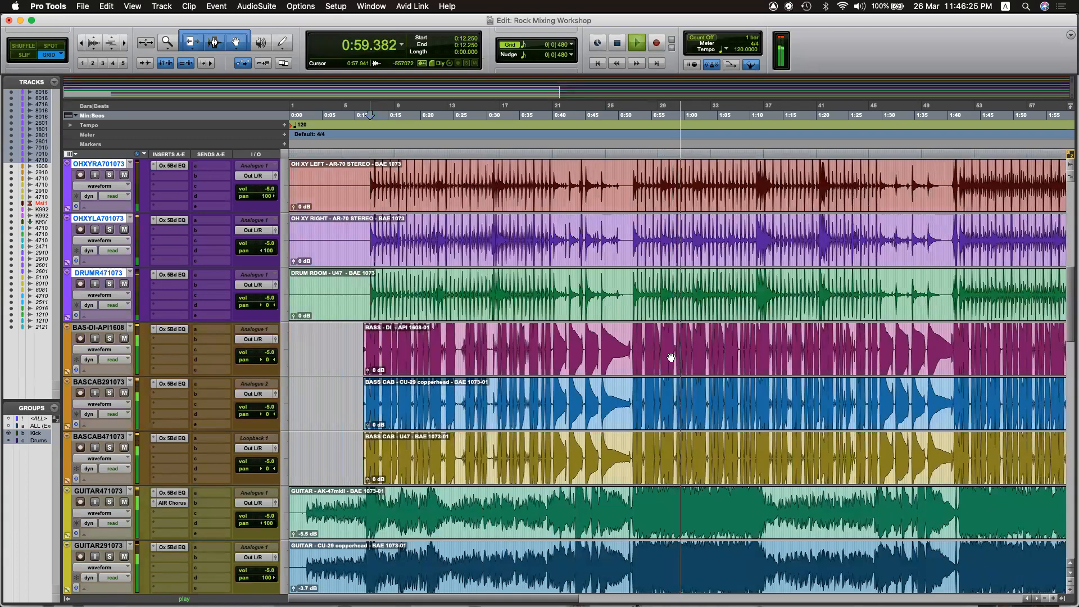
key(space)
click(633, 333)
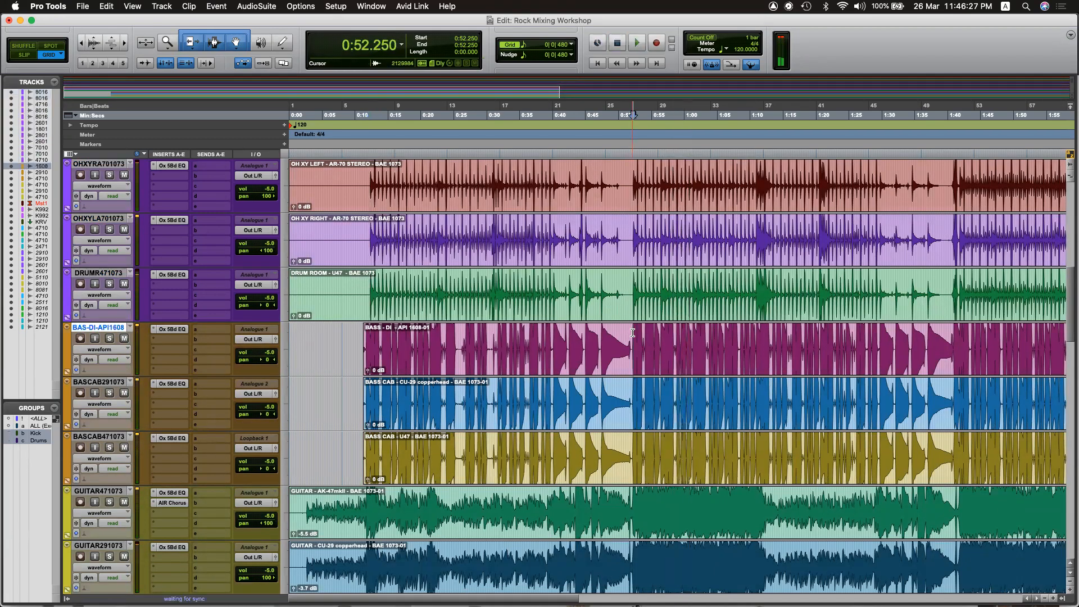
key(super+equal)
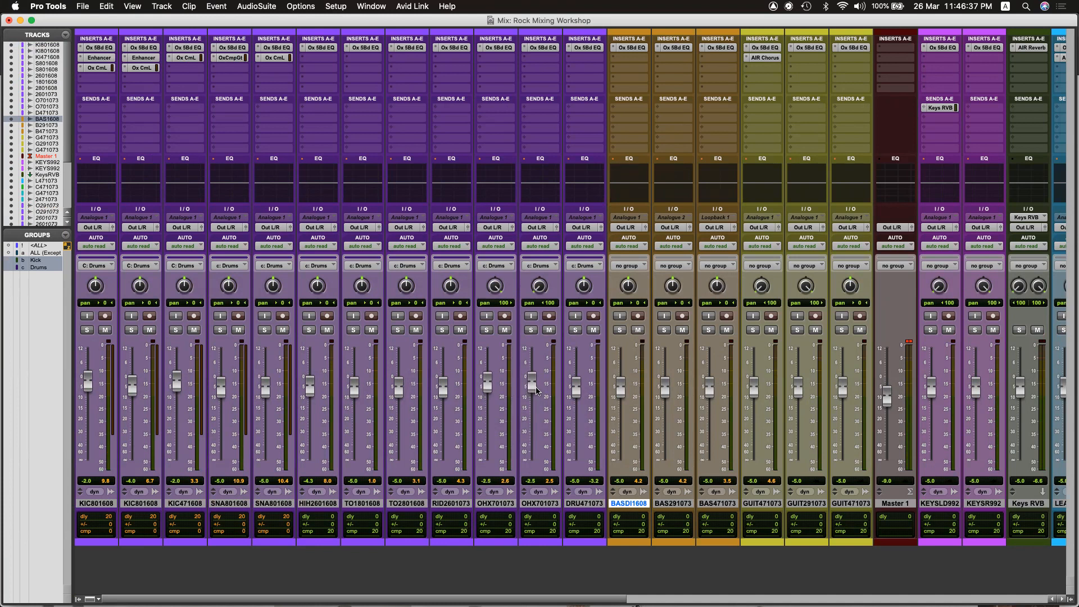
Play the full mix from 0:52.000 and from 0:47.250, stop playback, and save the session.
key(super+equal)
click(632, 277)
key(space)
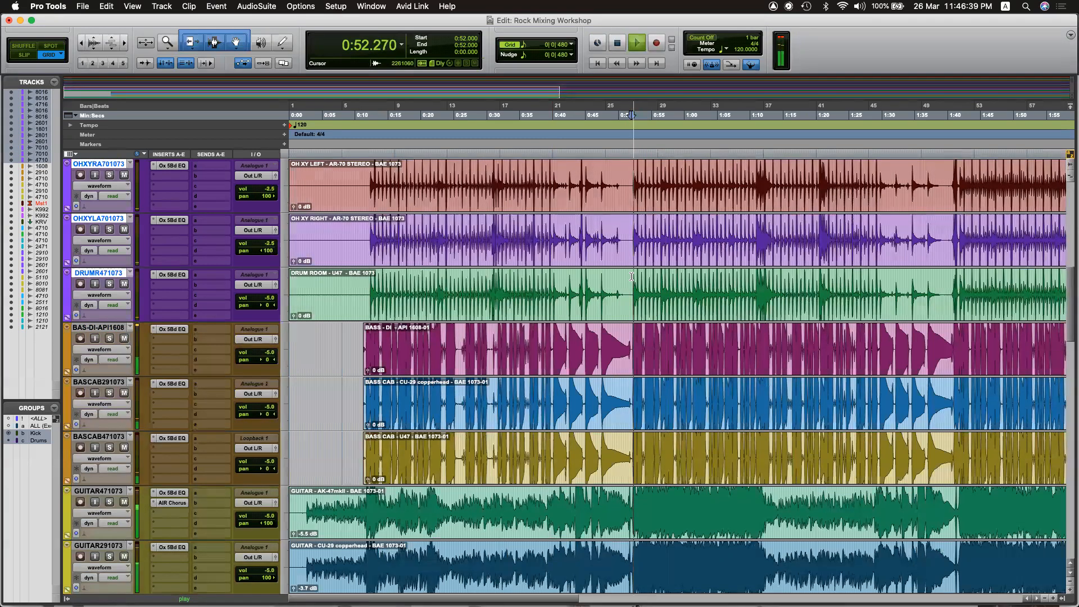
key(space)
click(620, 278)
click(600, 279)
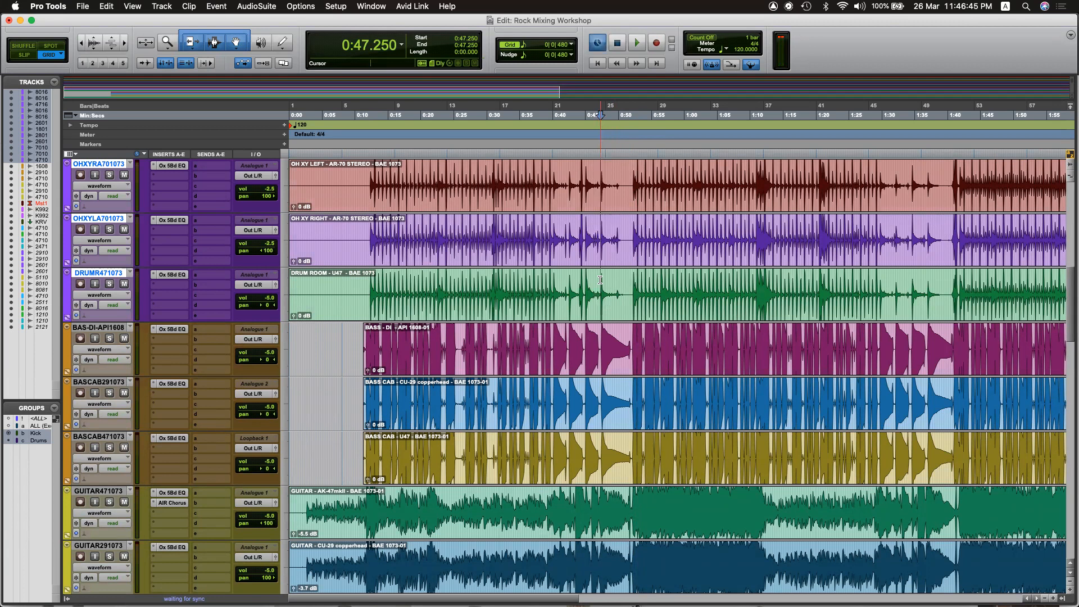
key(space)
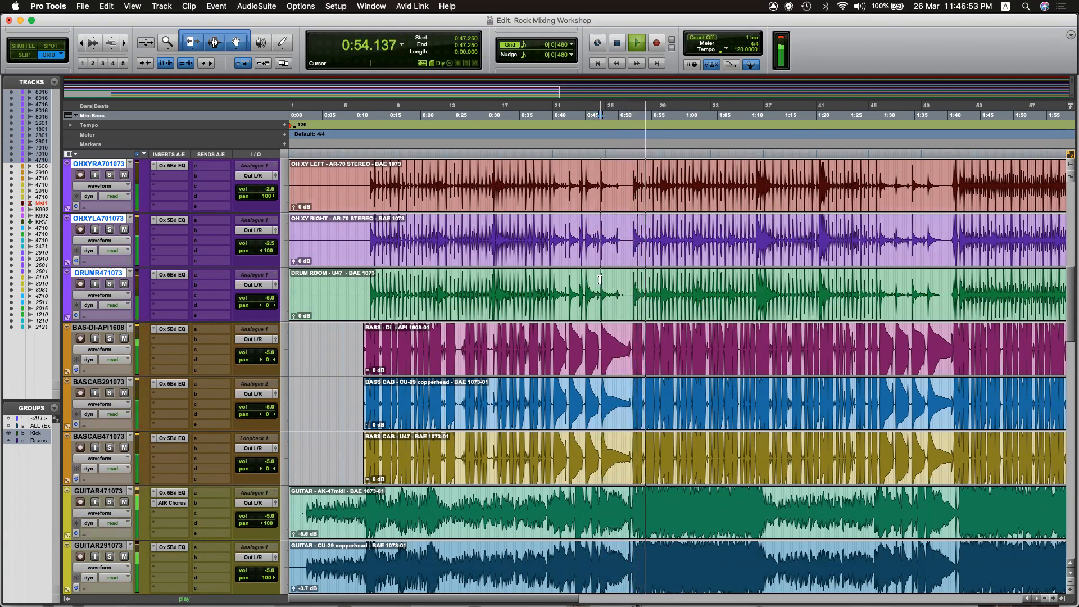
key(space)
key(super+s)
Compare the mix from 0:47.250 with both overhead tracks at -5.0 dB, and restore them to -2.5 dB.
key(super+equal)
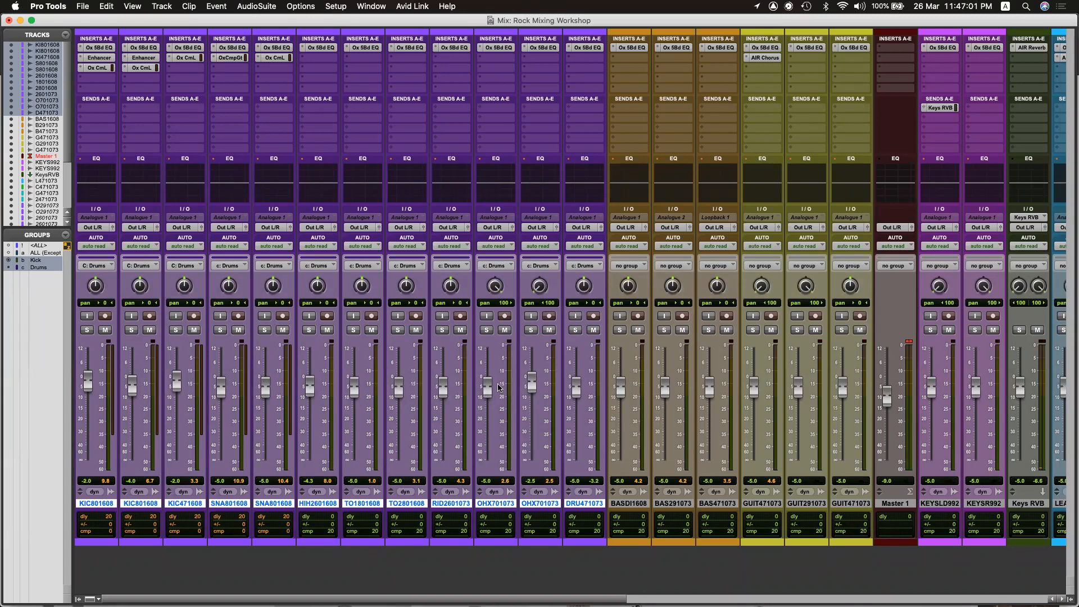
drag(534, 387, 536, 392)
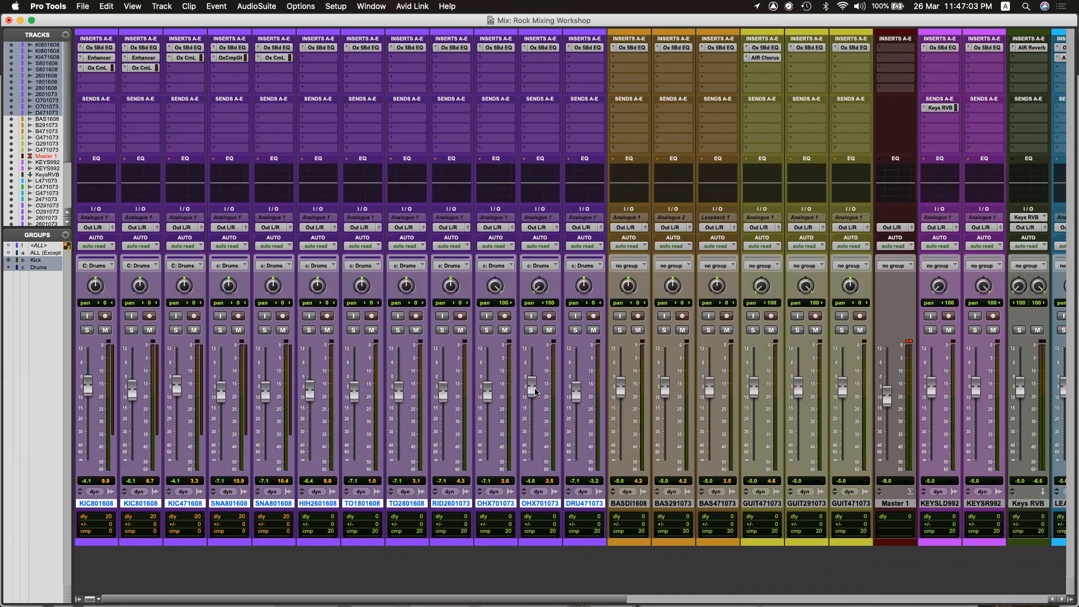
key(super+z)
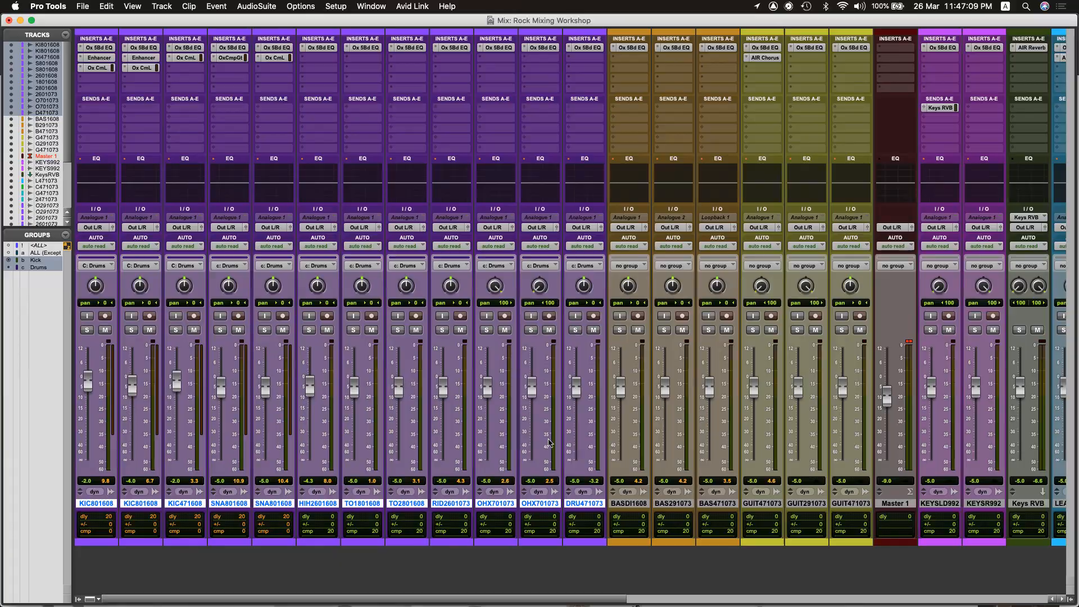
key(super+equal)
key(space)
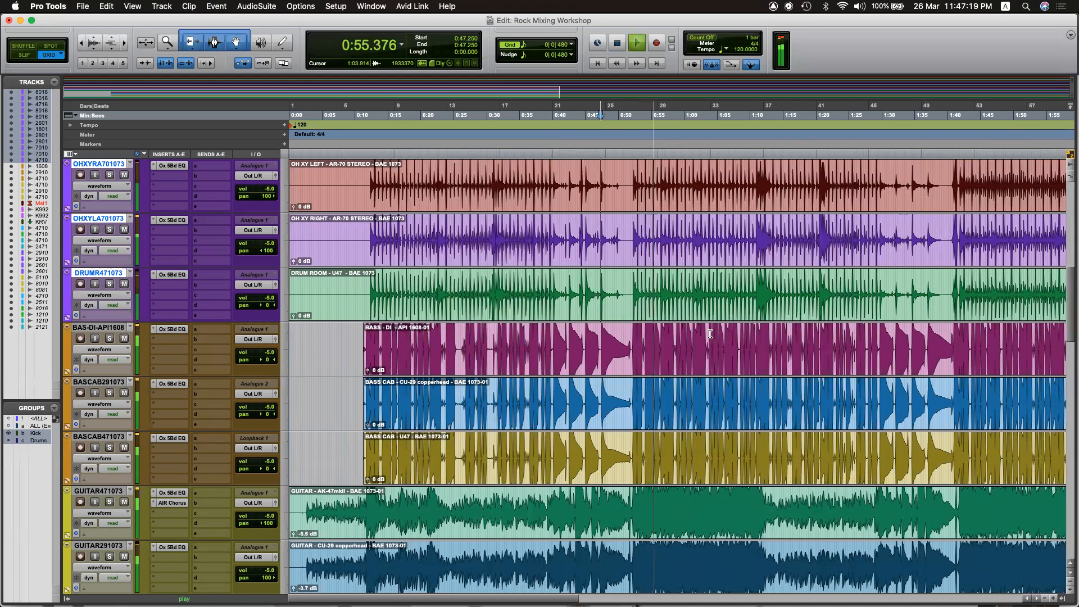
key(space)
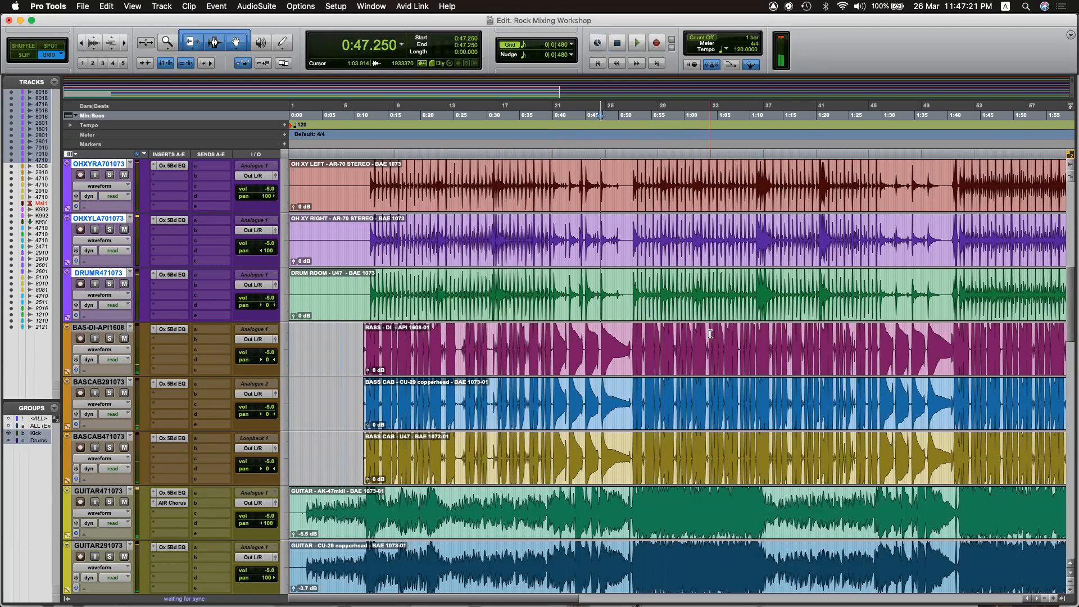
key(super+equal)
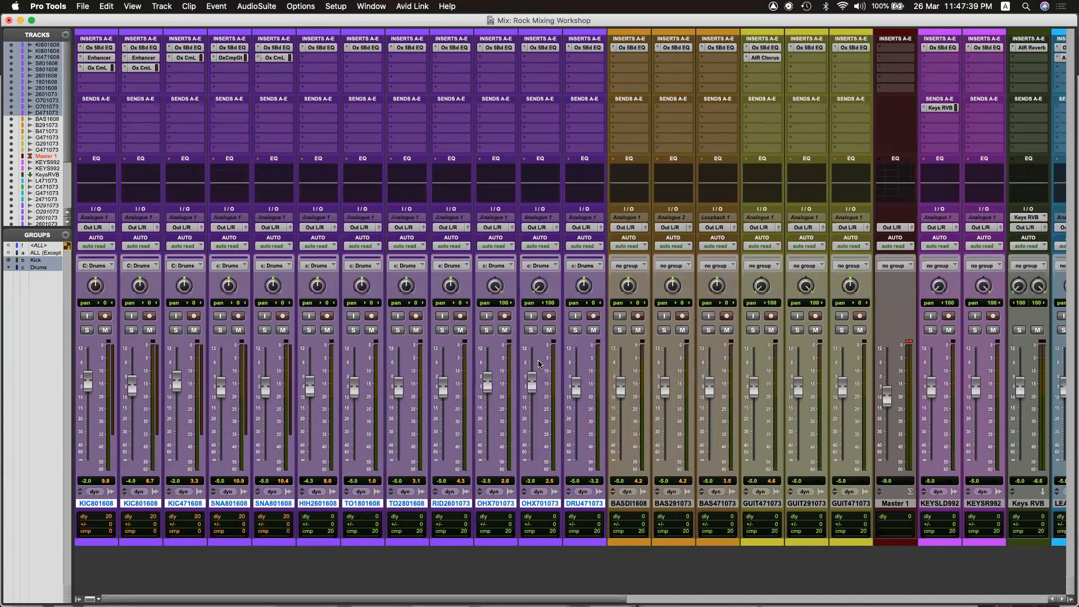
Locate the tom 1 fill in the timeline, set the playback start to 1:11.000, and play it briefly.
key(super+equal)
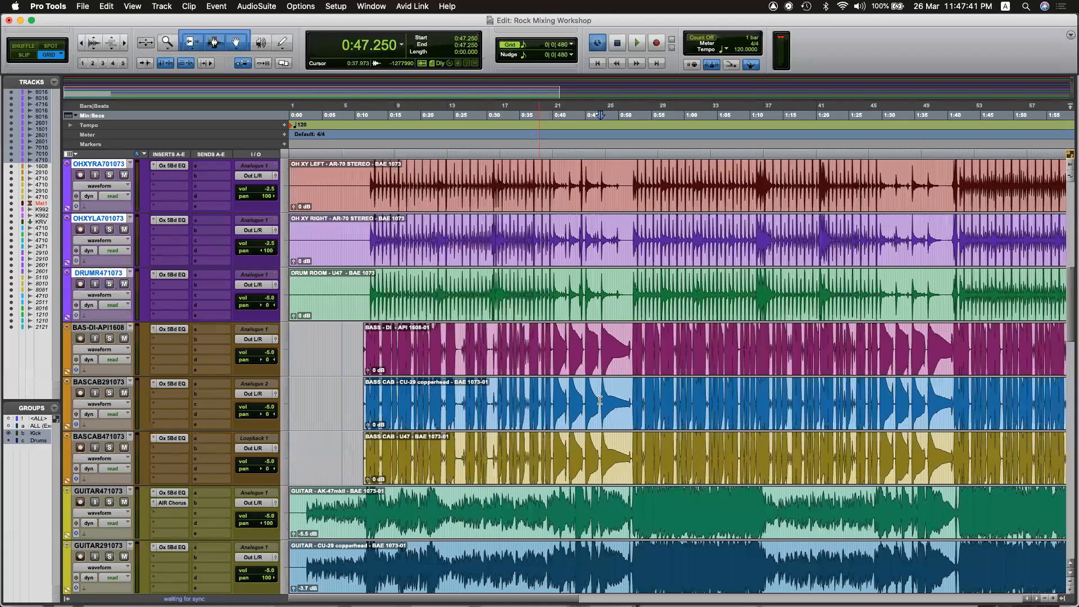
scroll(601, 396, up, 6)
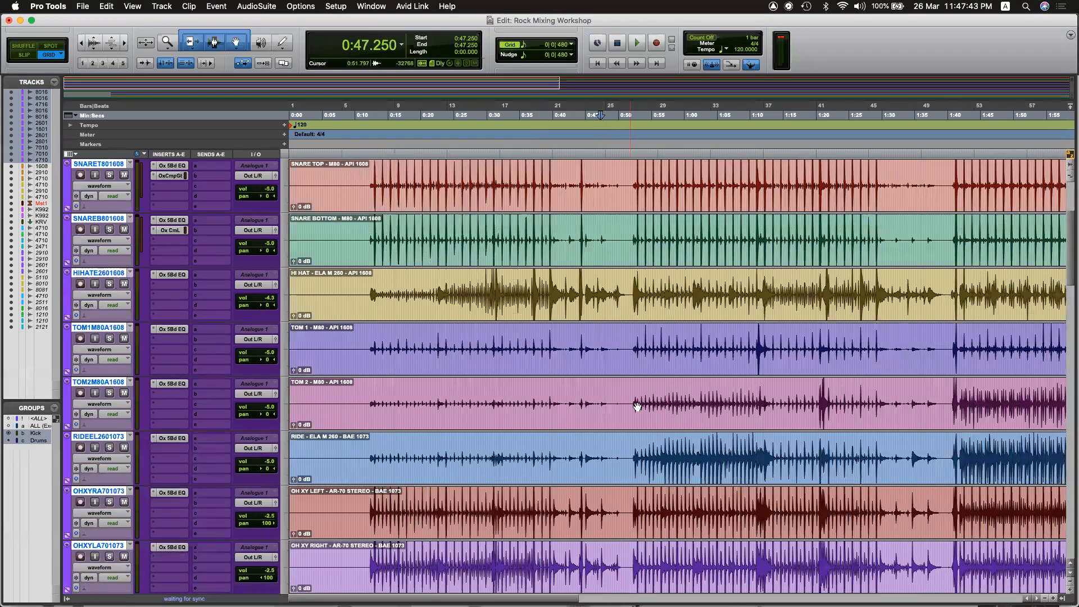
scroll(624, 410, right, 10)
scroll(648, 411, right, 3)
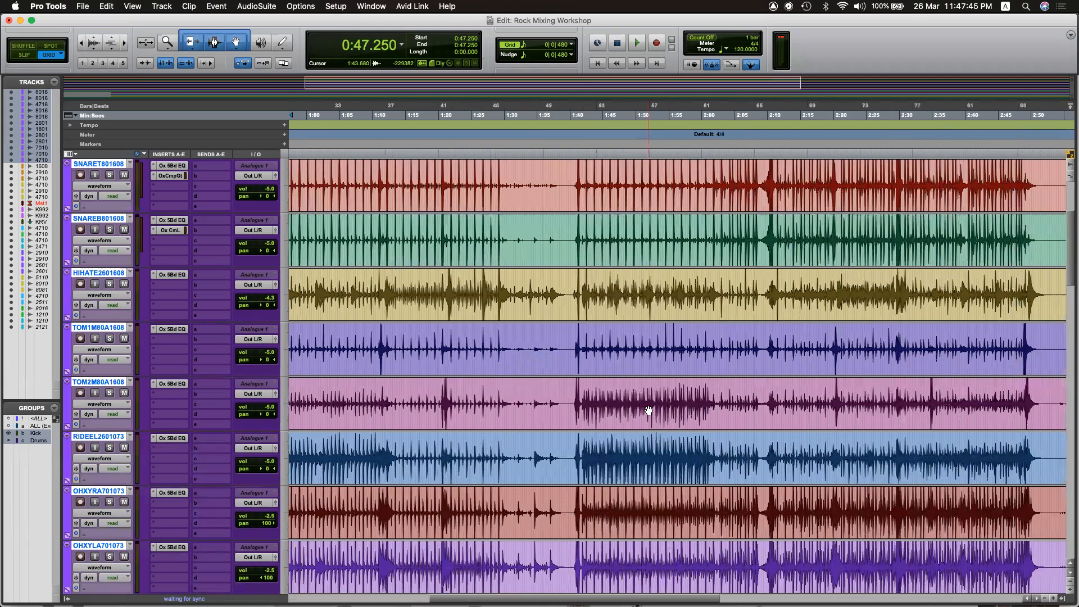
scroll(581, 367, left, 9)
click(679, 333)
key(space)
key(space)
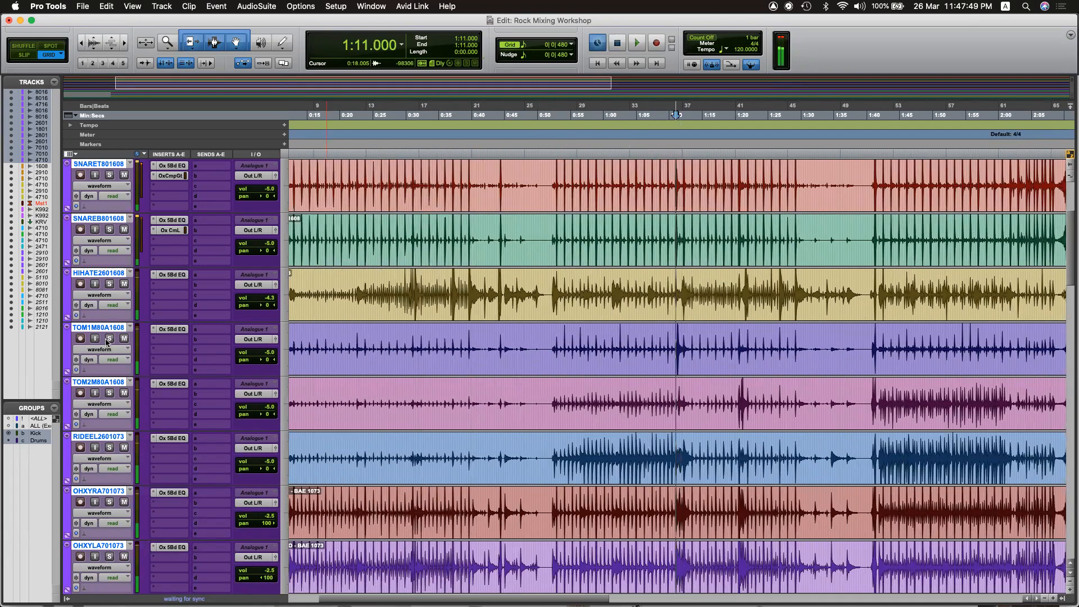
Solo the drum group from the tom 1 track, listen from 1:11.000, and play the fill again unsoloed.
click(110, 339)
key(space)
key(space)
key(space)
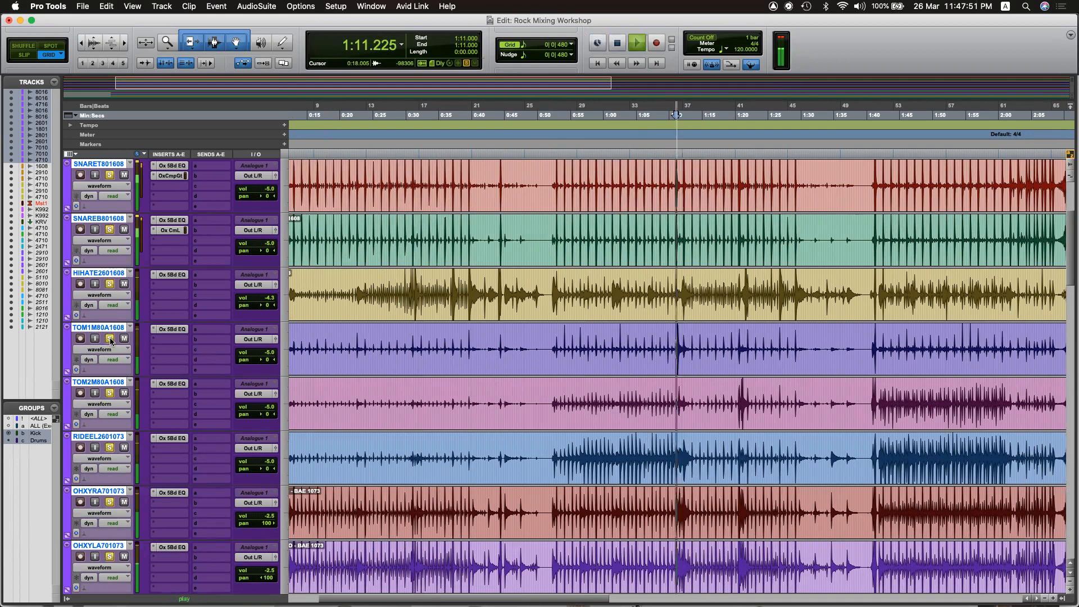
click(110, 337)
key(space)
key(space)
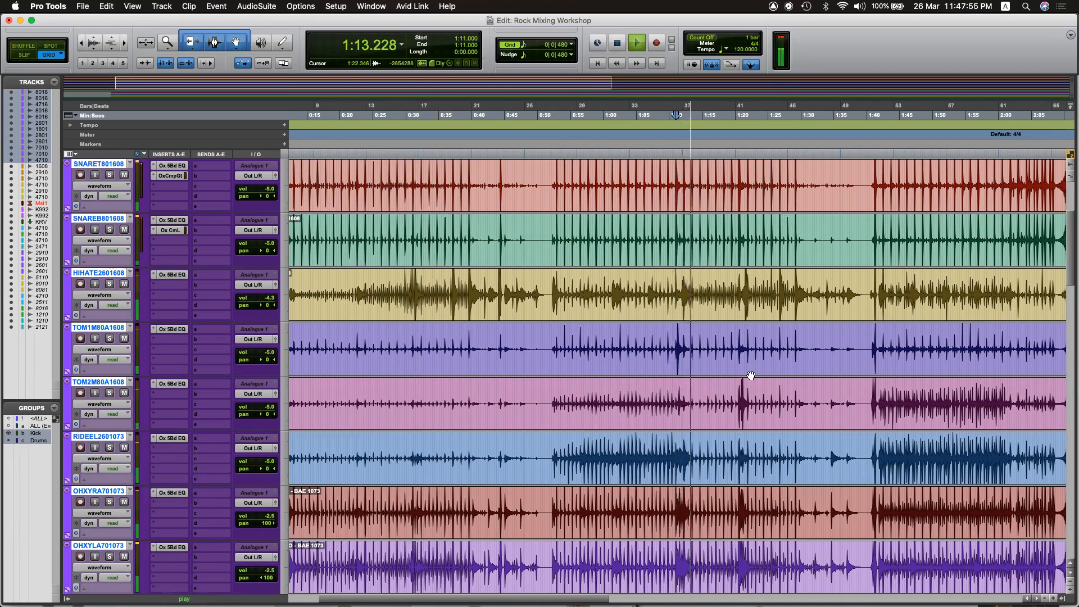
Set the playback start to the tom 2 fill at 1:20.250, solo only tom 2, and listen to it.
click(735, 312)
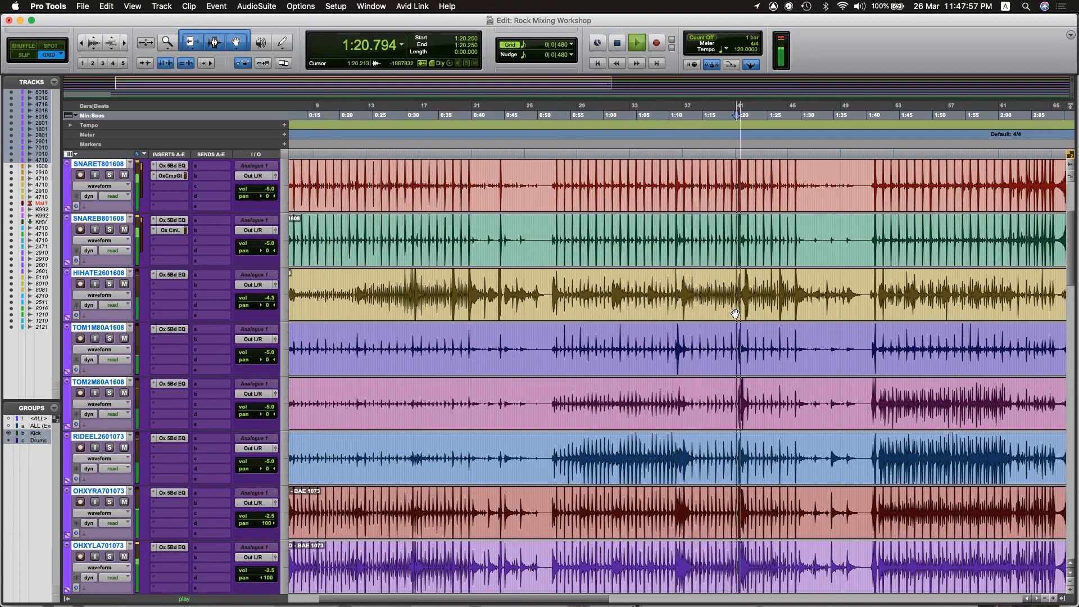
key(space)
click(110, 393)
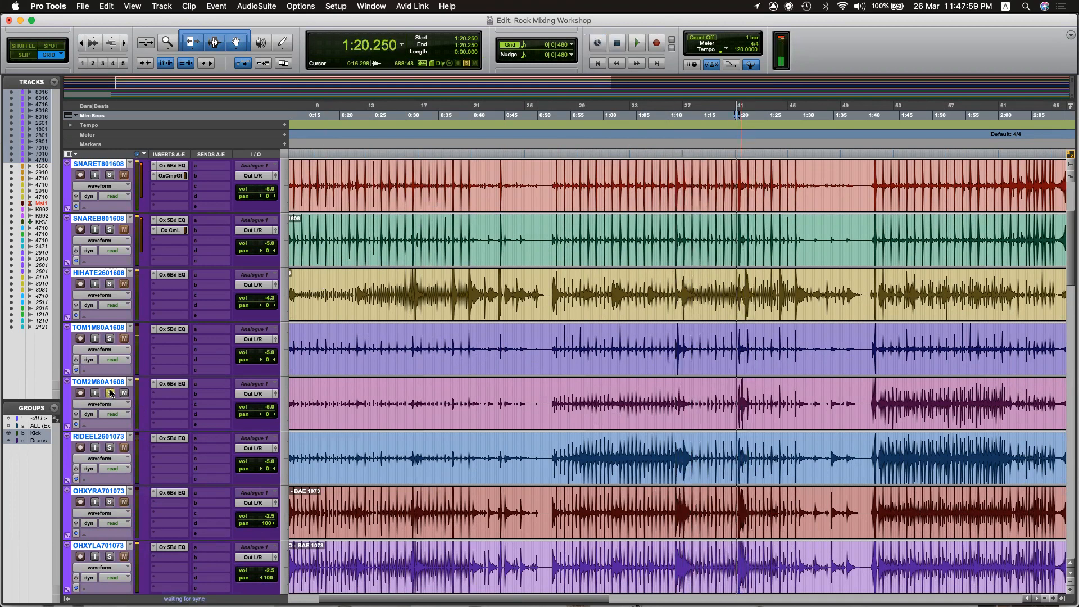
key(space)
key(space)
Set the tom 1 track's volume to -2.0 dB and the tom 2 track's volume to -1.0 dB.
key(super+equal)
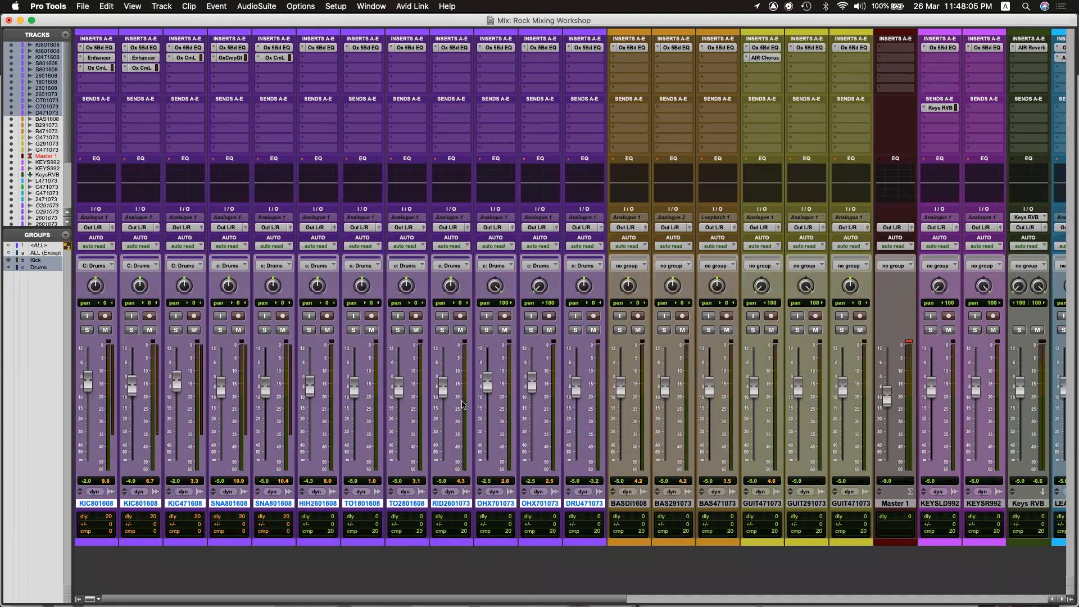
key(space)
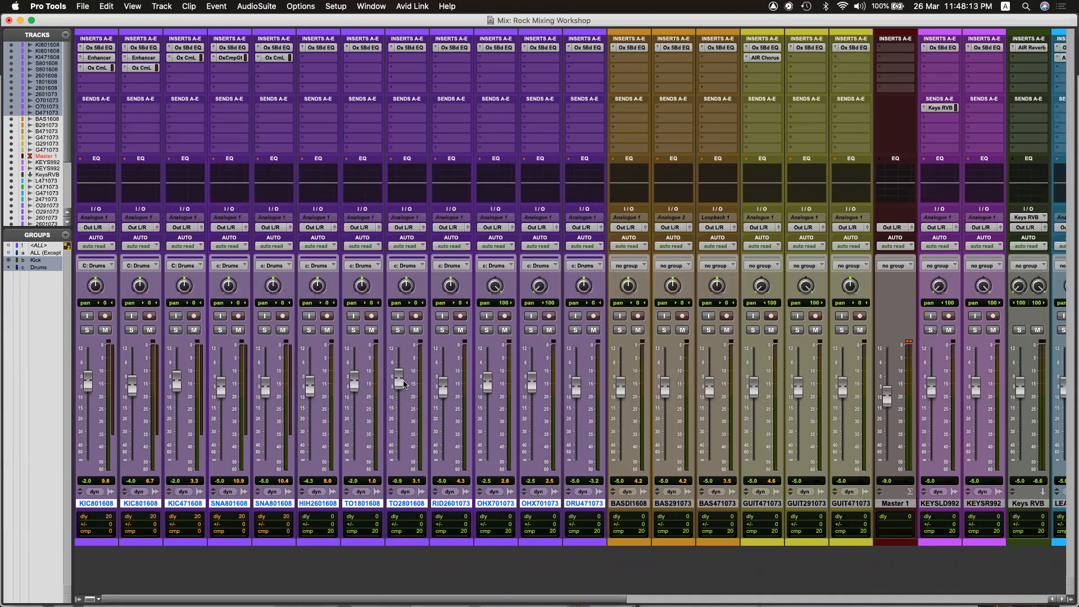
Play the full mix from 1:20.250 and from 1:11.000 to check the tom fills, and save the session.
key(super+equal)
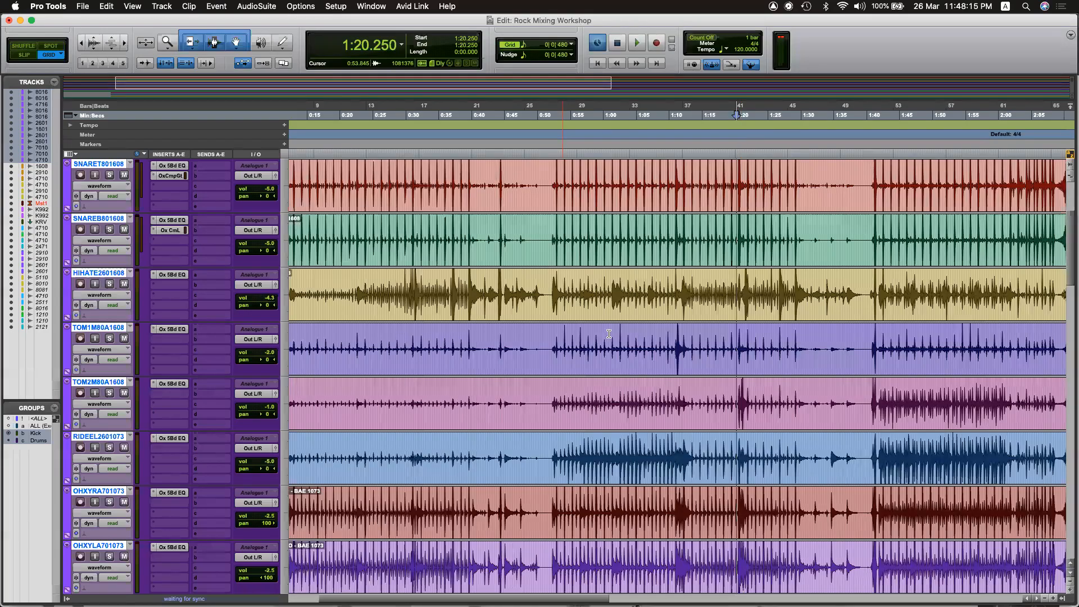
key(space)
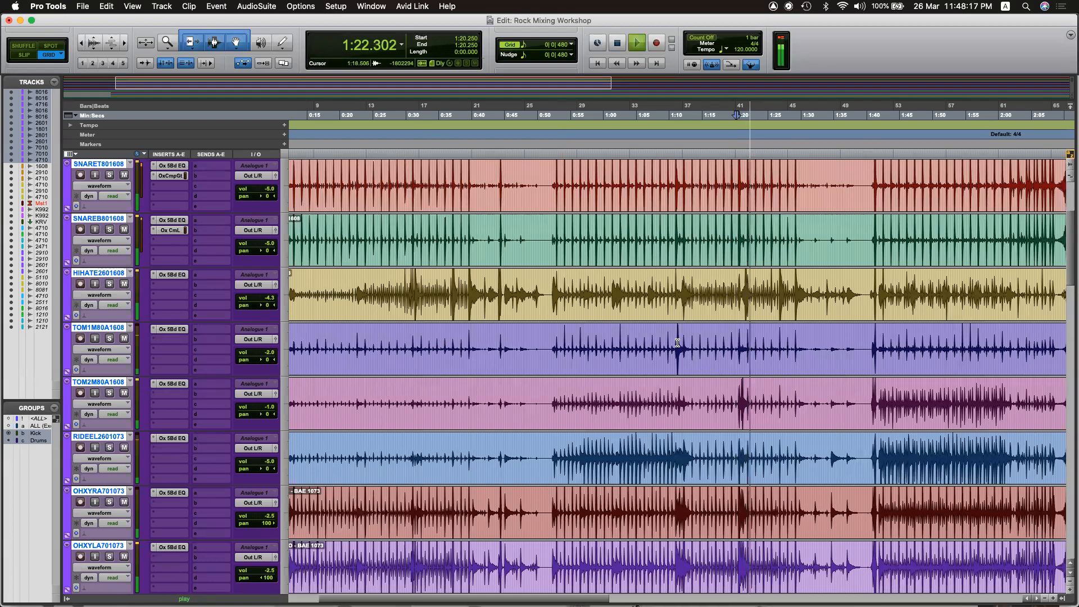
click(690, 312)
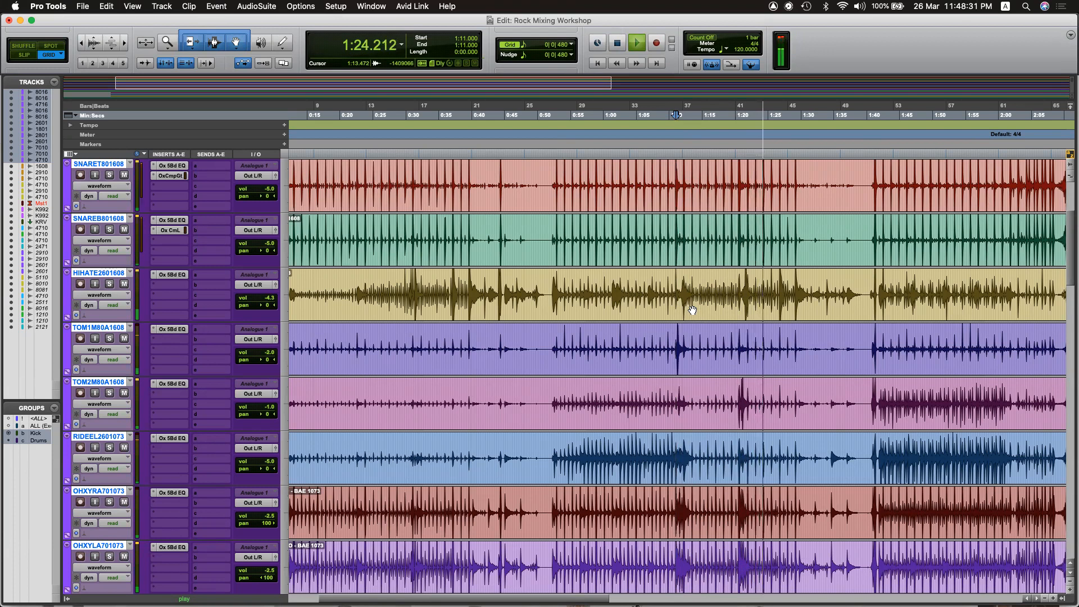
key(super+j)
key(super+s)
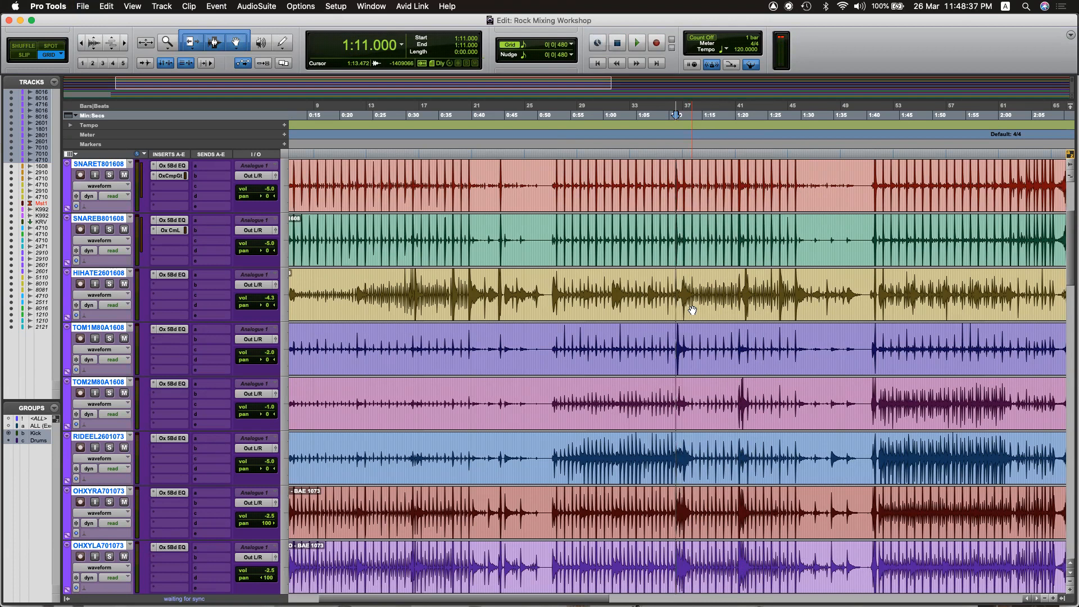
Make the bass DI track inactive and move it to the end of the track list among the other inactive tracks.
scroll(692, 310, down, 7)
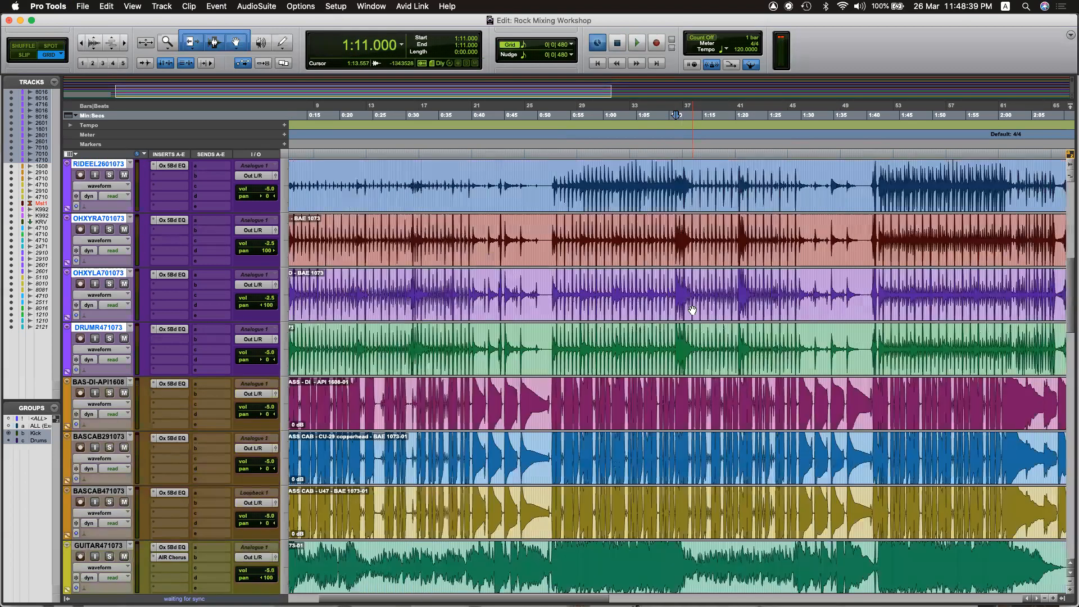
scroll(416, 295, left, 5)
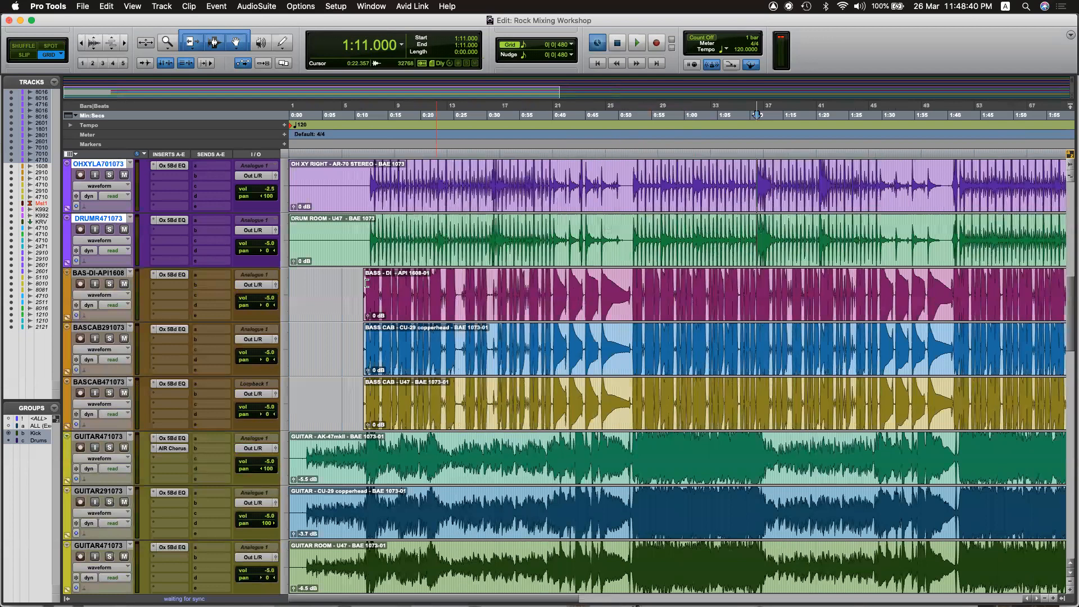
click(359, 279)
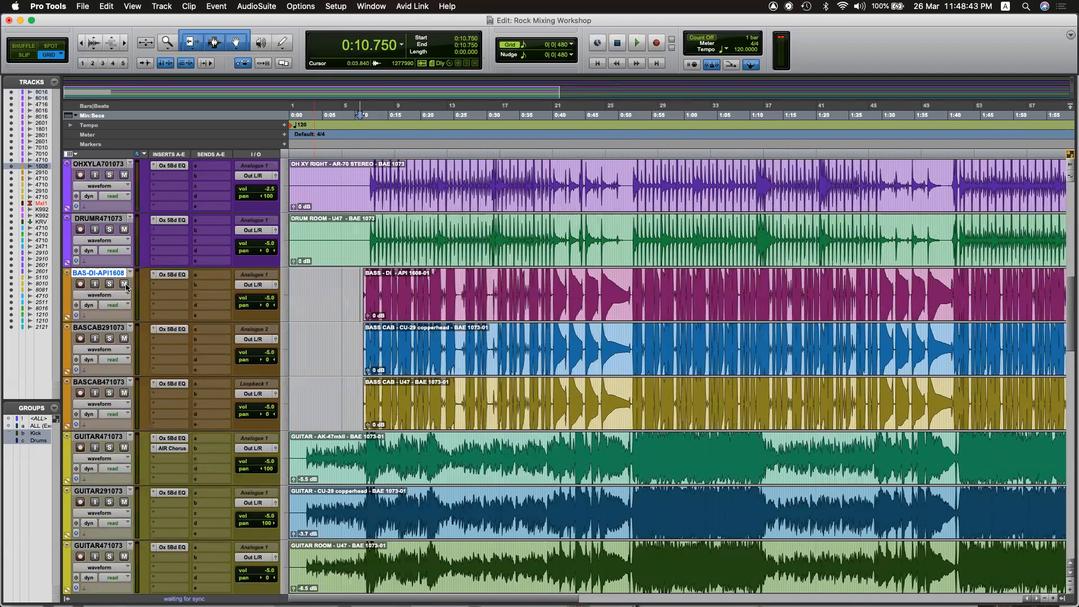
right_click(109, 273)
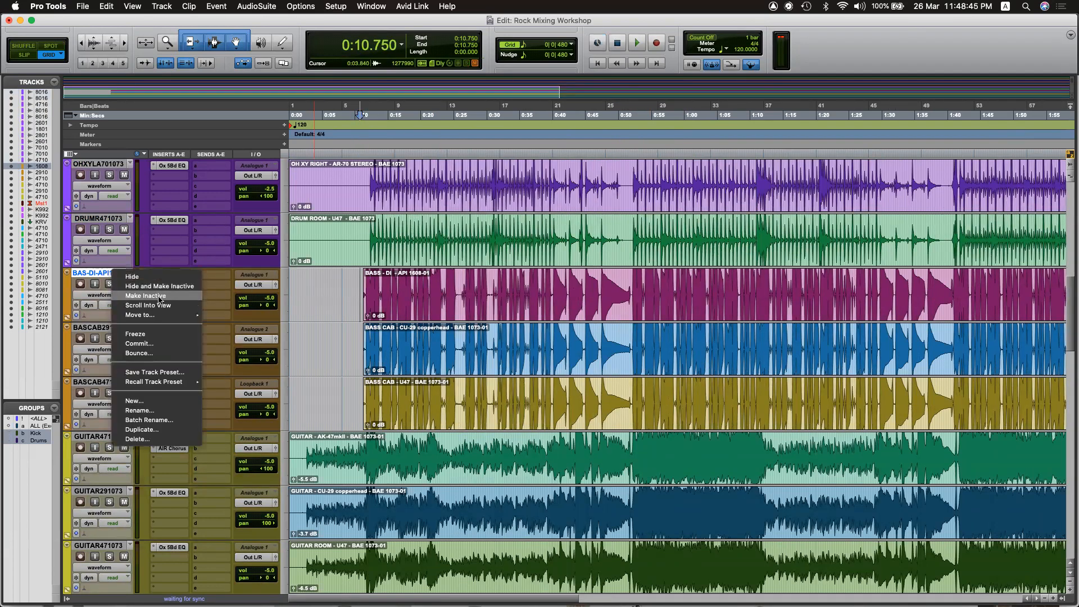
click(121, 305)
scroll(129, 435, down, 15)
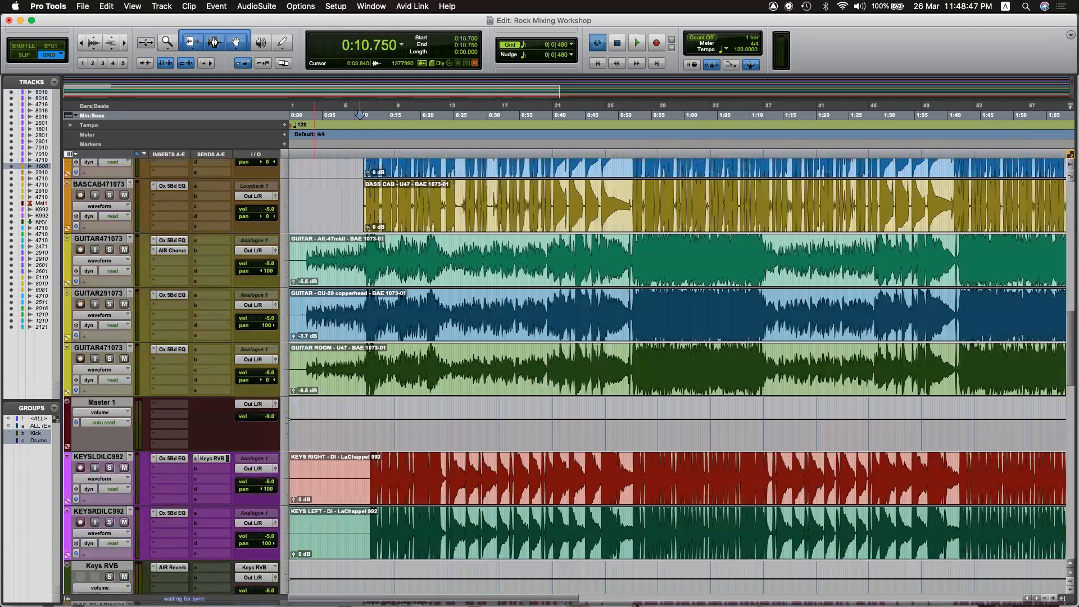
scroll(285, 431, up, 5)
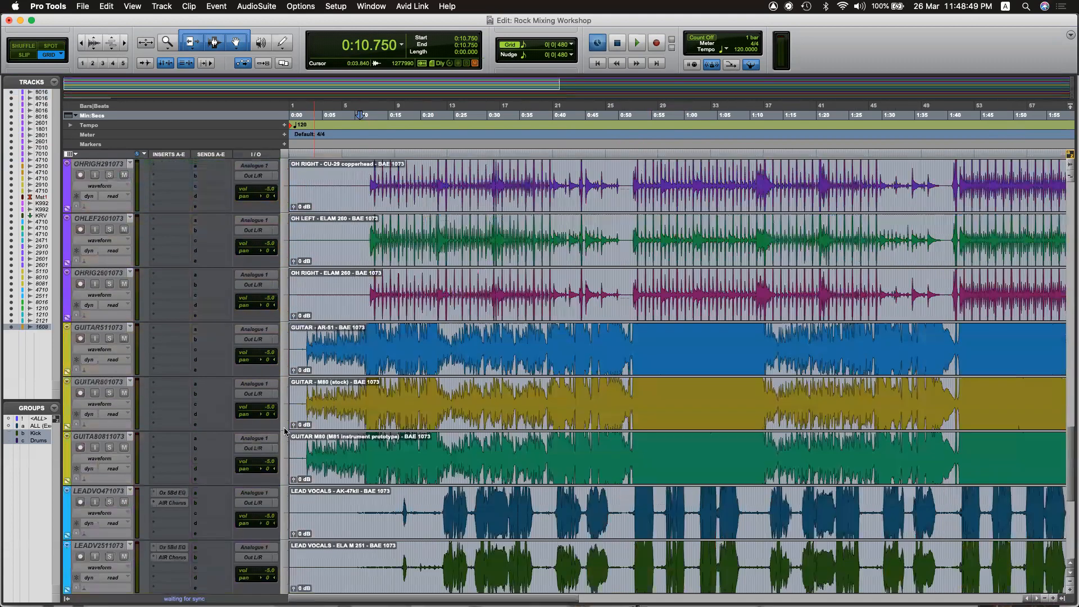
scroll(395, 366, up, 10)
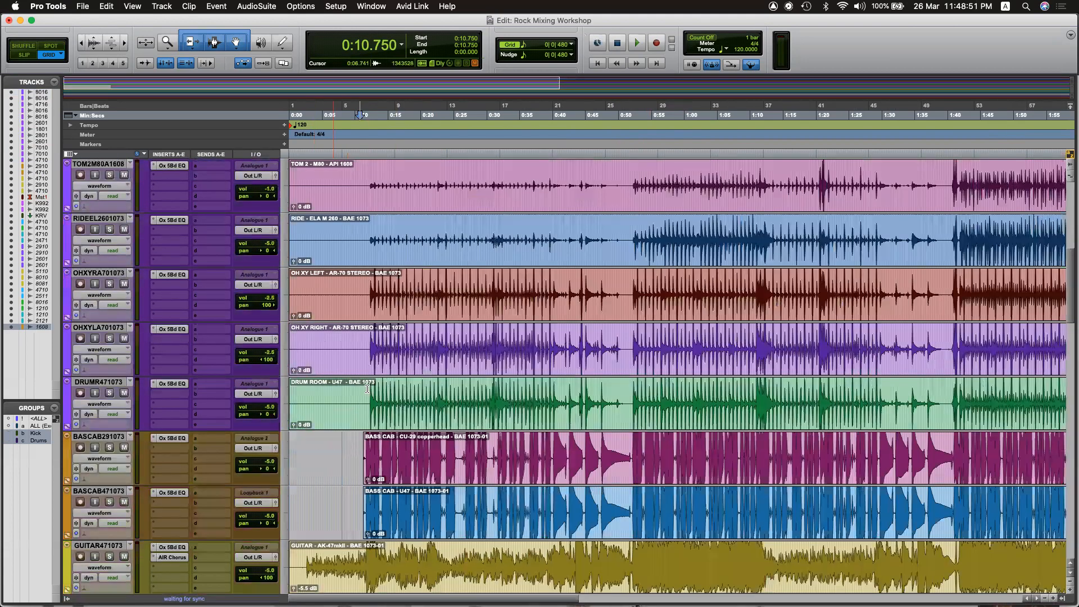
Set the playback start to 0:11.000 and listen to the mix without the bass DI.
click(367, 387)
key(space)
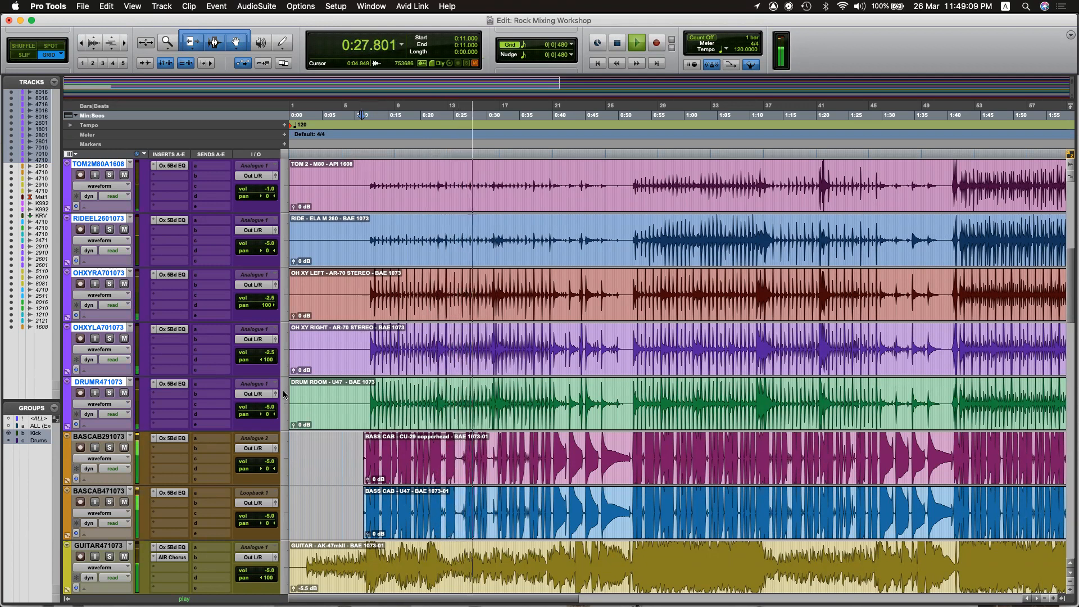
key(super+j)
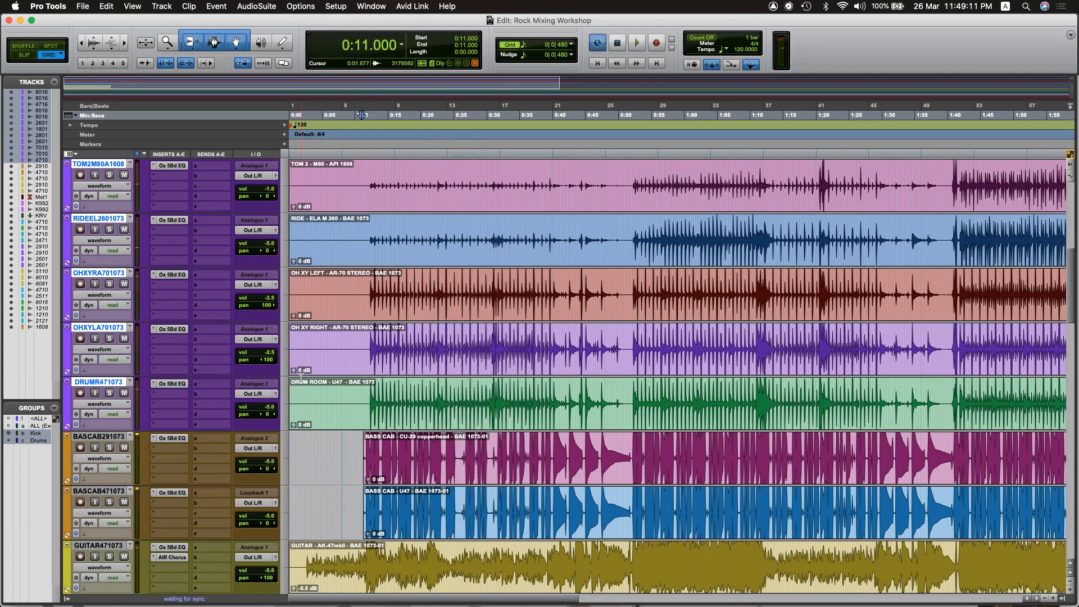
Create a Mix/Edit group named Guitars from the three active guitar tracks.
key(super+equal)
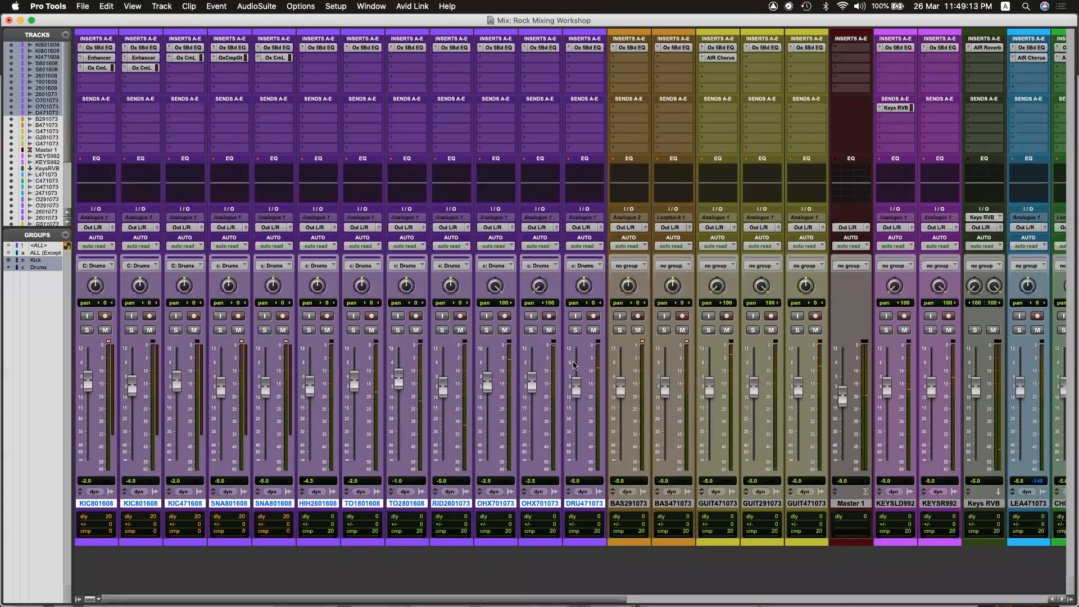
scroll(573, 365, right, 5)
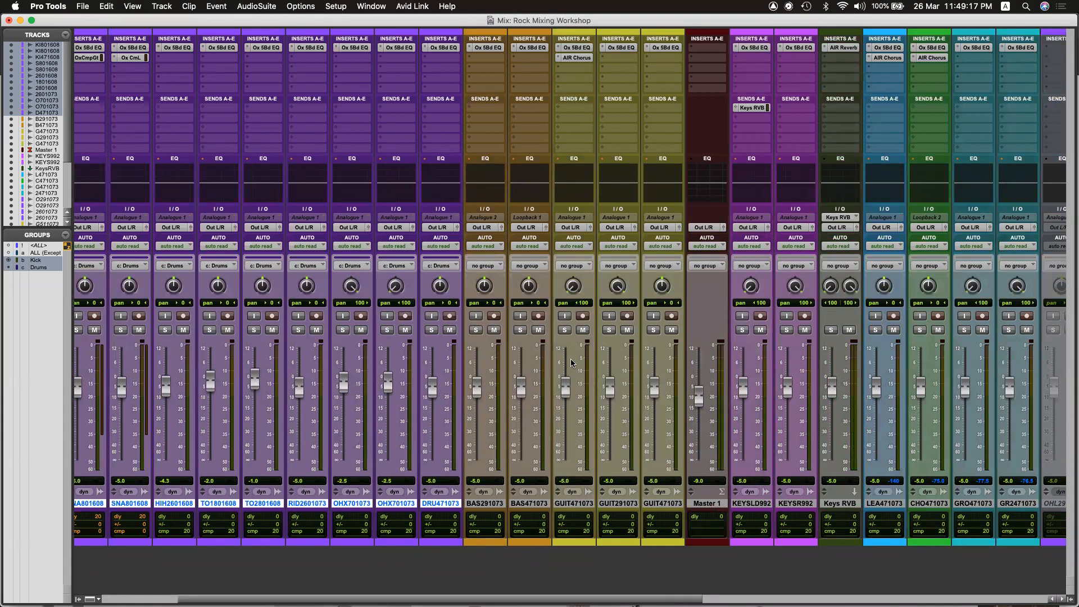
click(574, 506)
shift+click(666, 505)
key(super+g)
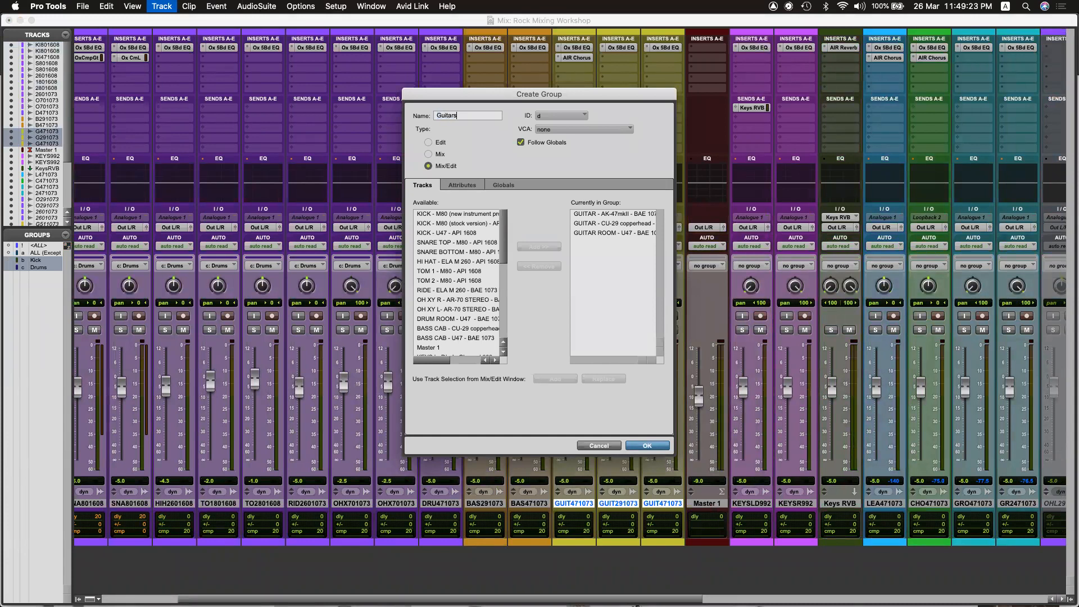
key(Return)
Play from 0:11.000 and raise the Guitars group's track volumes to -2.5 dB.
key(space)
drag(569, 393, 566, 392)
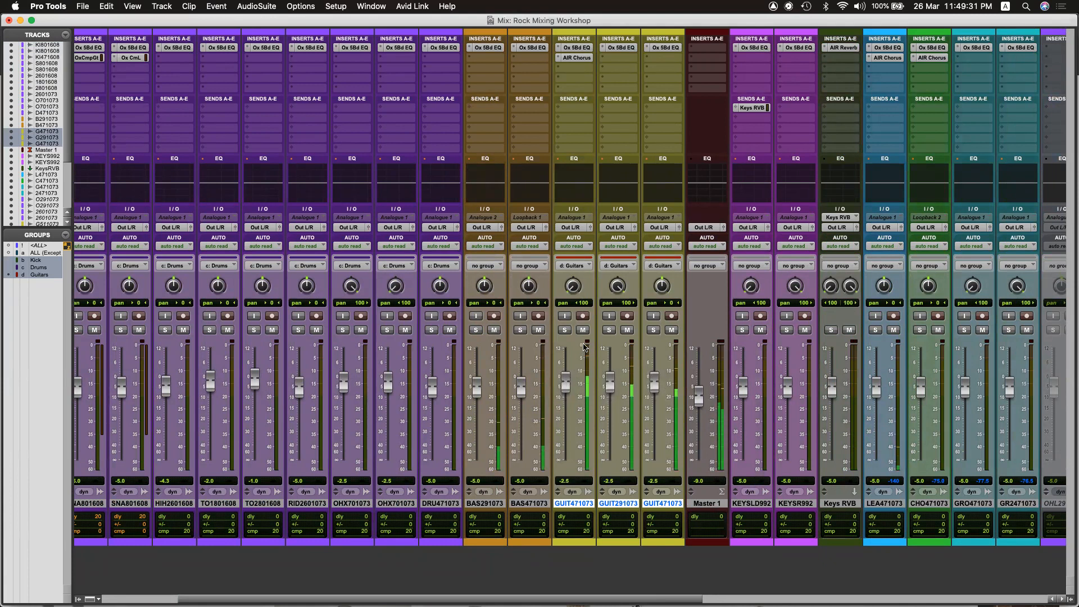
key(super+equal)
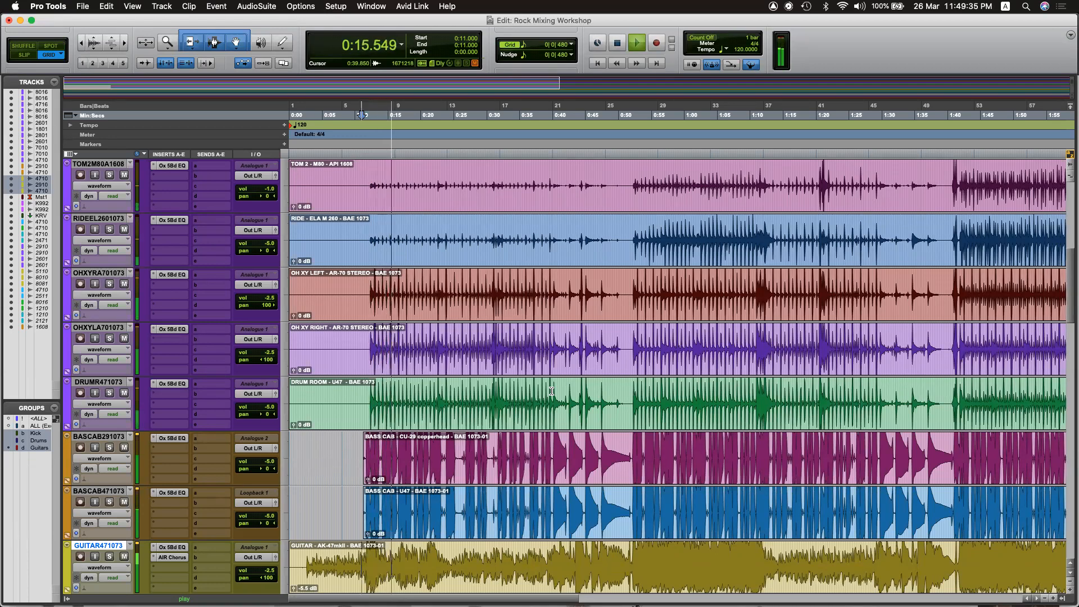
Keep listening through the song to check the guitar level, stop playback, and save the session.
key(super+bracketleft)
key(super+bracketleft)
key(super+bracketright)
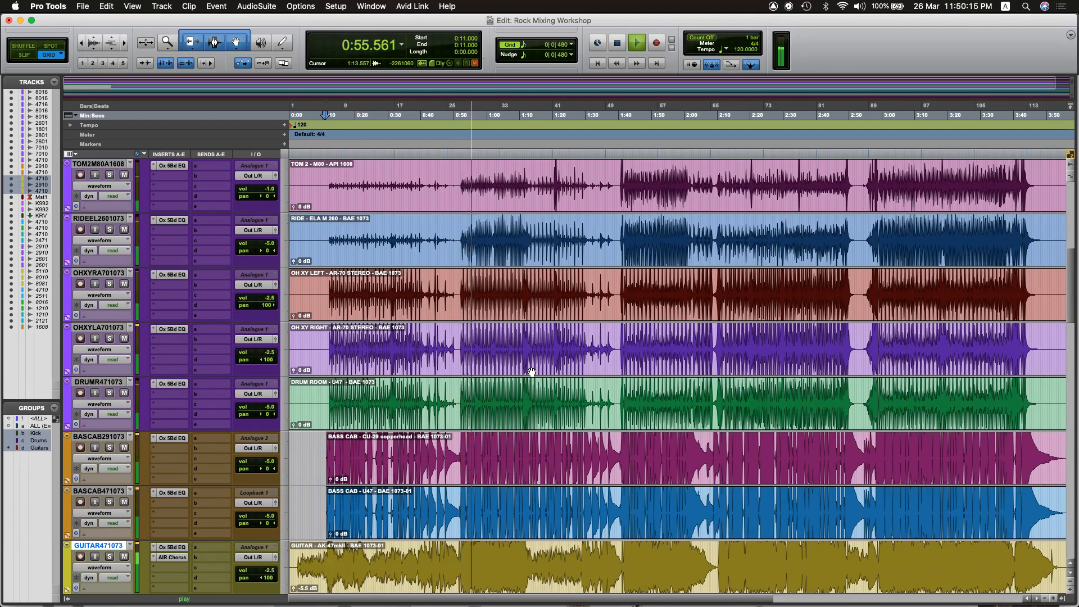
scroll(531, 372, down, 2)
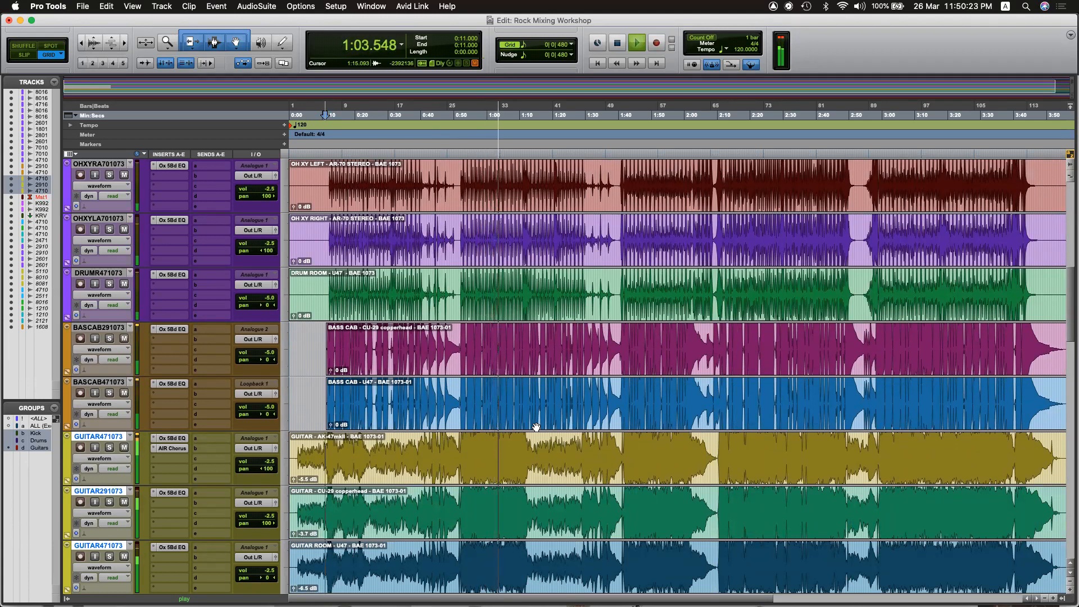
key(space)
key(super+s)
Try lowering only the left keys track's volume to -6.1 dB, and undo the change.
key(super+equal)
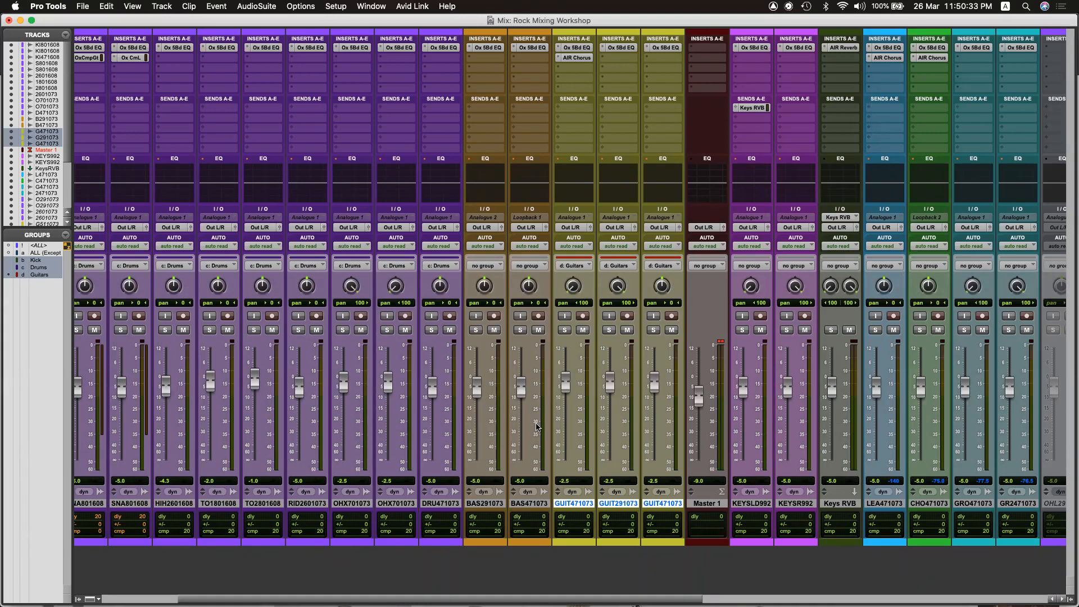
key(super+equal)
scroll(324, 448, down, 10)
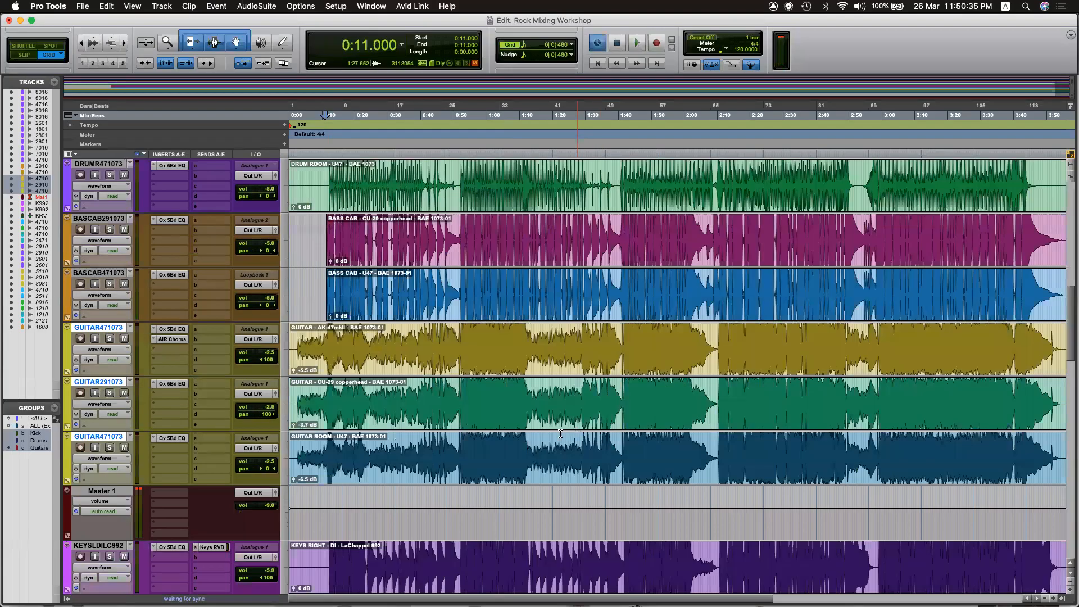
key(super+equal)
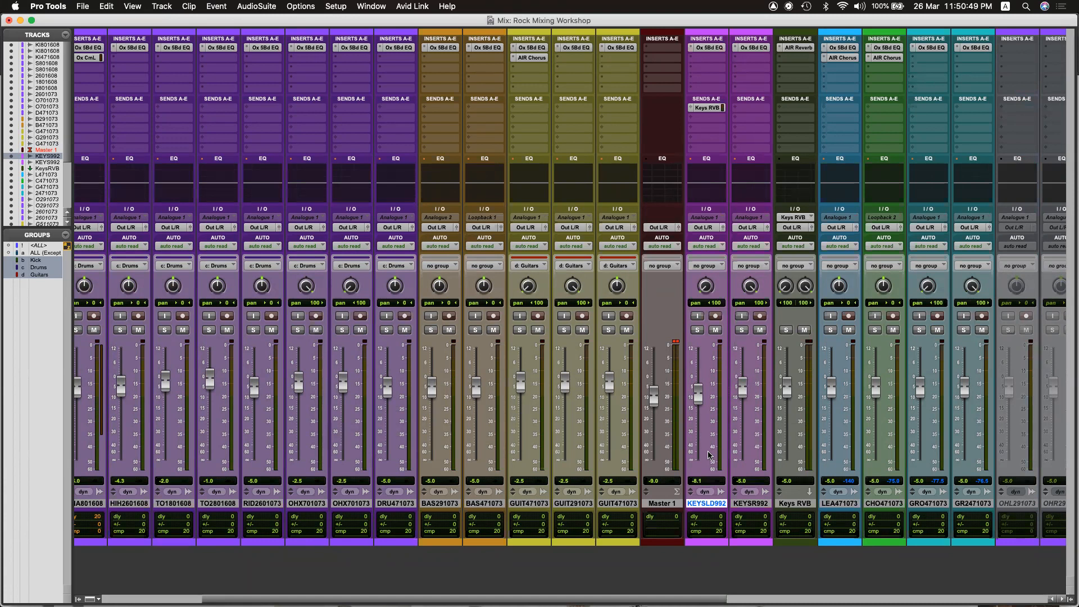
key(super+z)
Create a Mix/Edit group named Keys from the left and right keys tracks.
right_click(742, 508)
click(707, 508)
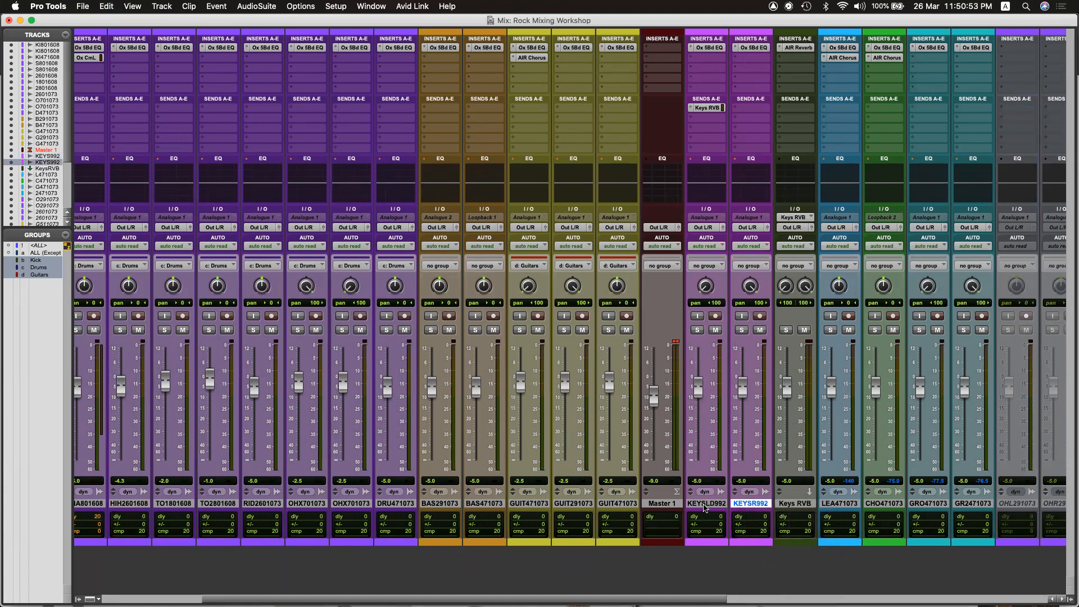
shift+click(705, 507)
key(super+g)
text(Keys)
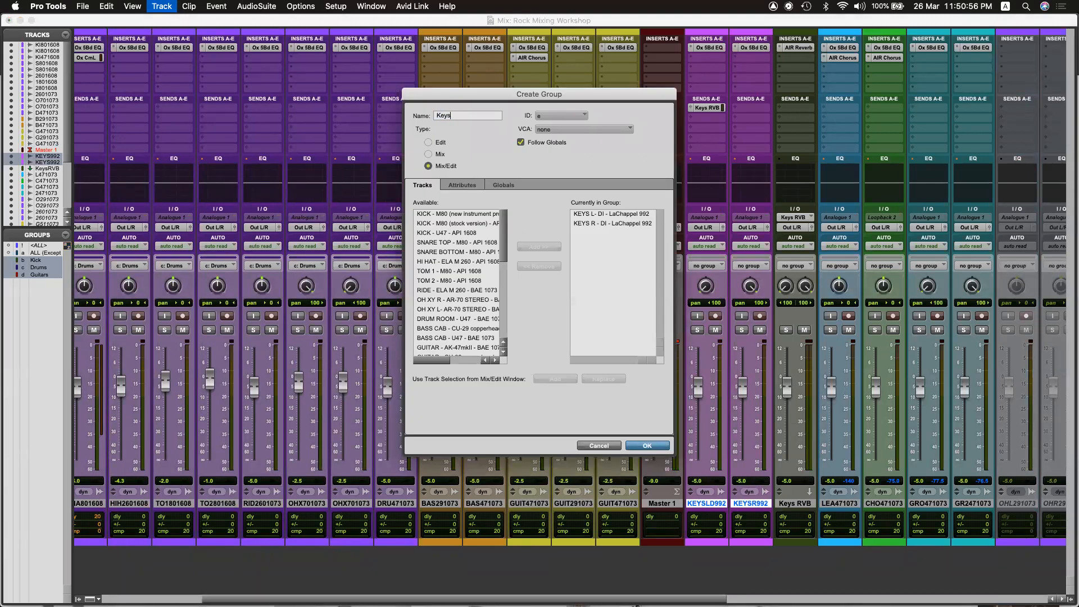
key(Return)
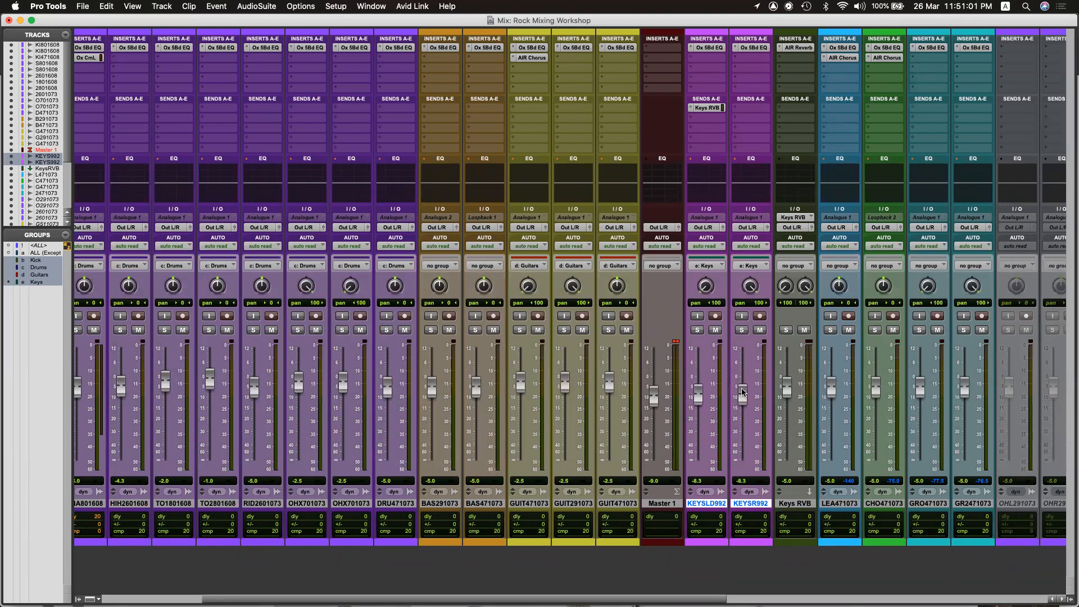
Play the mix, clear the master's clip indicator, and lower the Keys group's track volumes to -10.0 dB.
key(space)
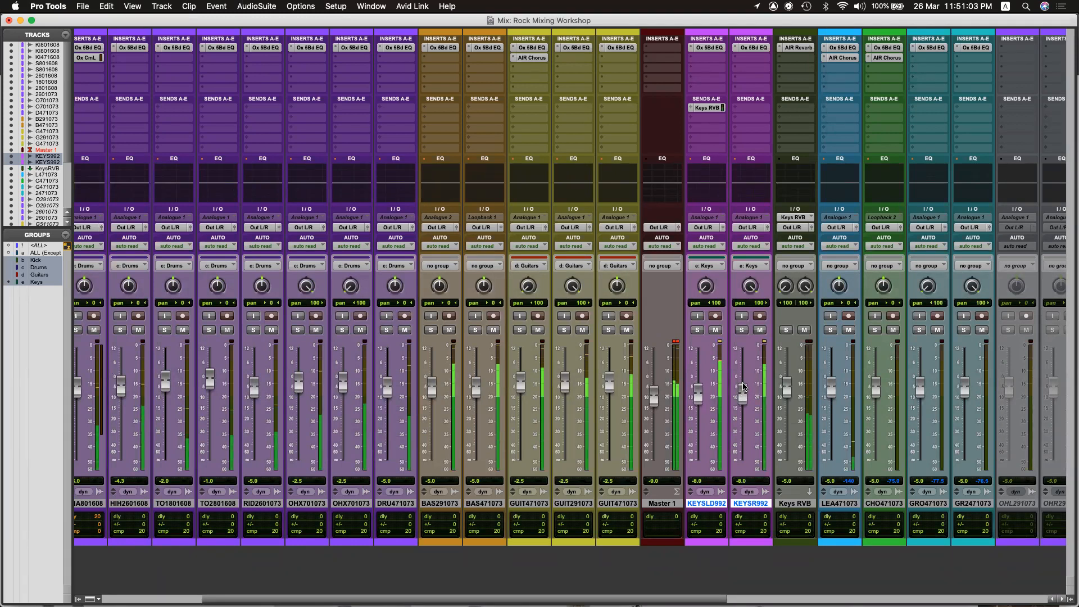
click(675, 342)
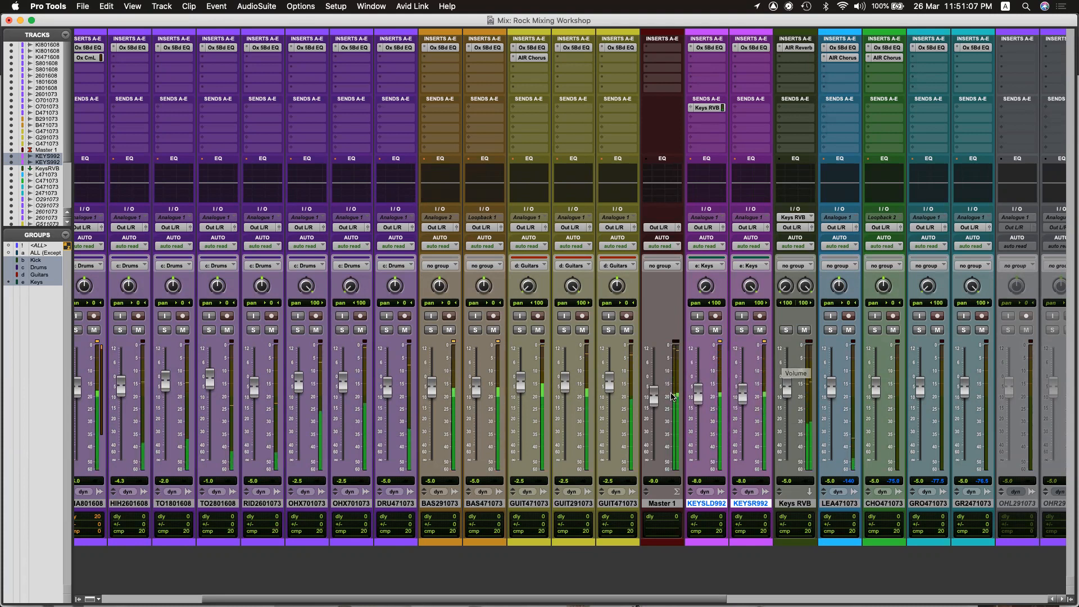
drag(698, 397, 705, 440)
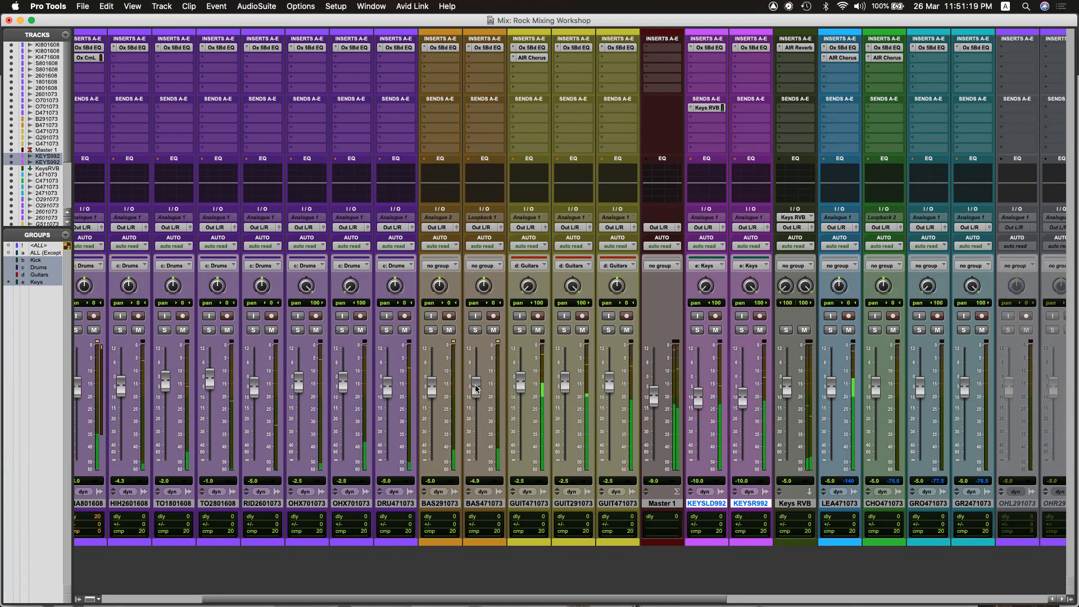
Set both bass cab tracks' volume to -4.3 dB while the mix plays, and listen to the balance.
drag(474, 386, 476, 383)
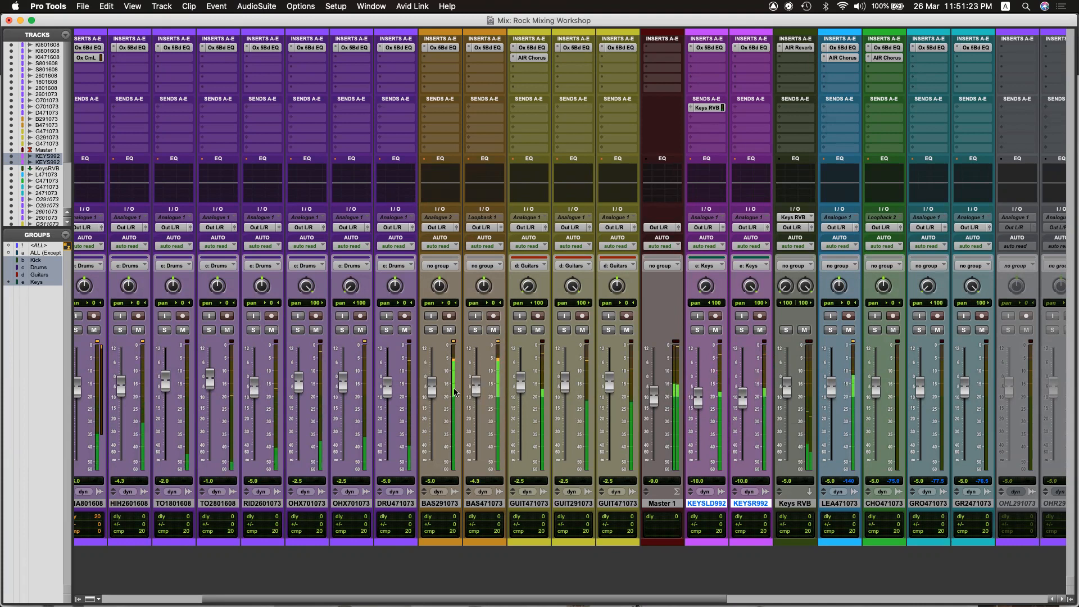
drag(438, 382, 437, 377)
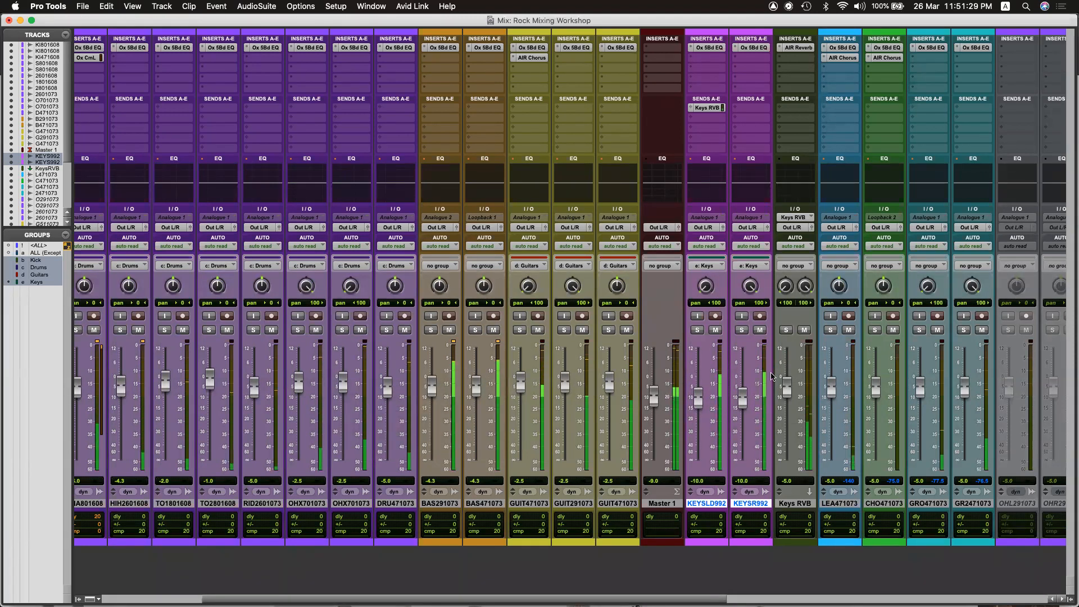
scroll(674, 381, right, 3)
scroll(787, 385, right, 3)
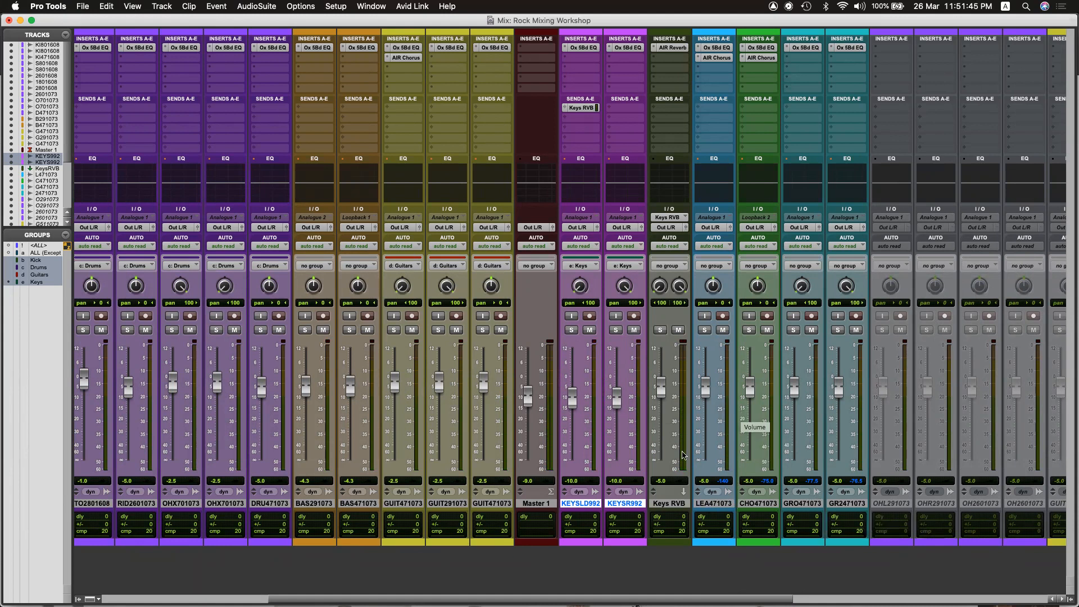
Enable the ALL (Except...) group and lower its linked faders together, bringing the lead vocal to -8.0 dB and the master to -12.0 dB.
scroll(528, 393, left, 7)
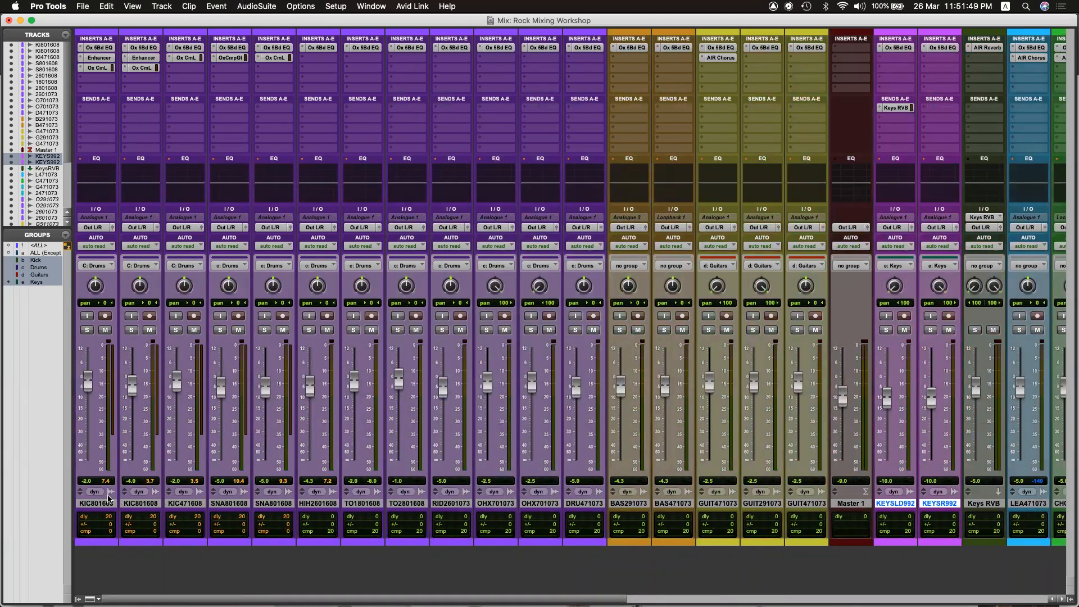
click(43, 254)
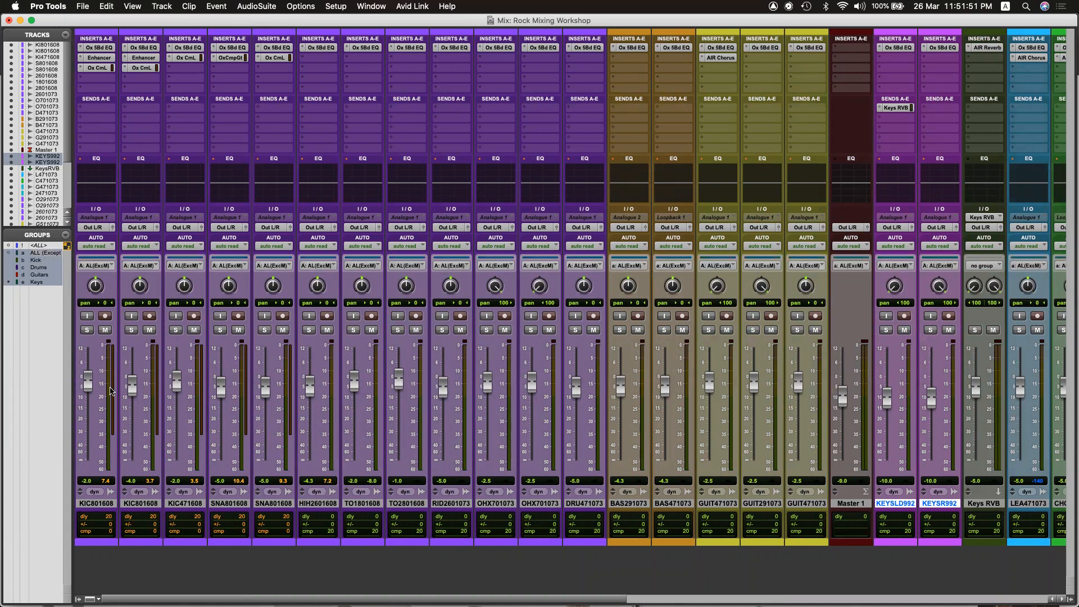
scroll(235, 382, right, 5)
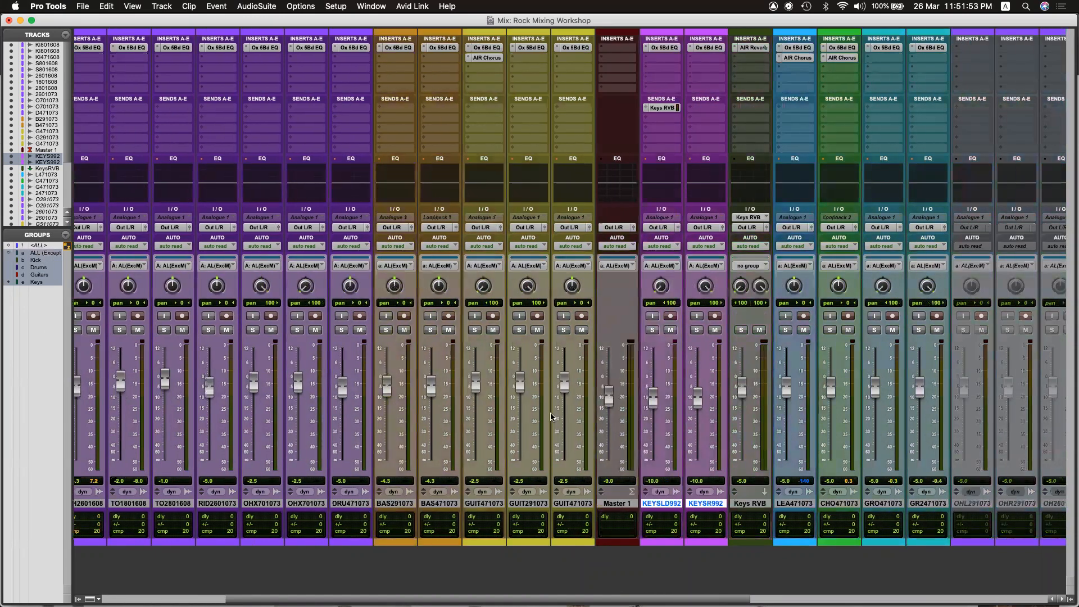
drag(785, 389, 801, 453)
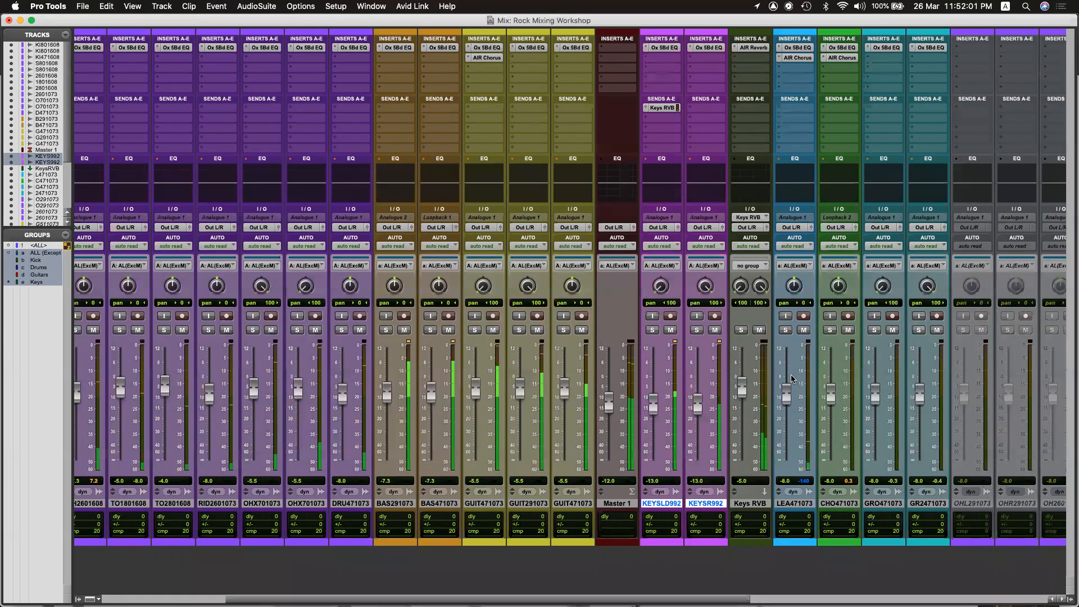
Disable the ALL (Except...) group and raise the lead vocal track's volume alone to -2.0 dB.
key(super+equal)
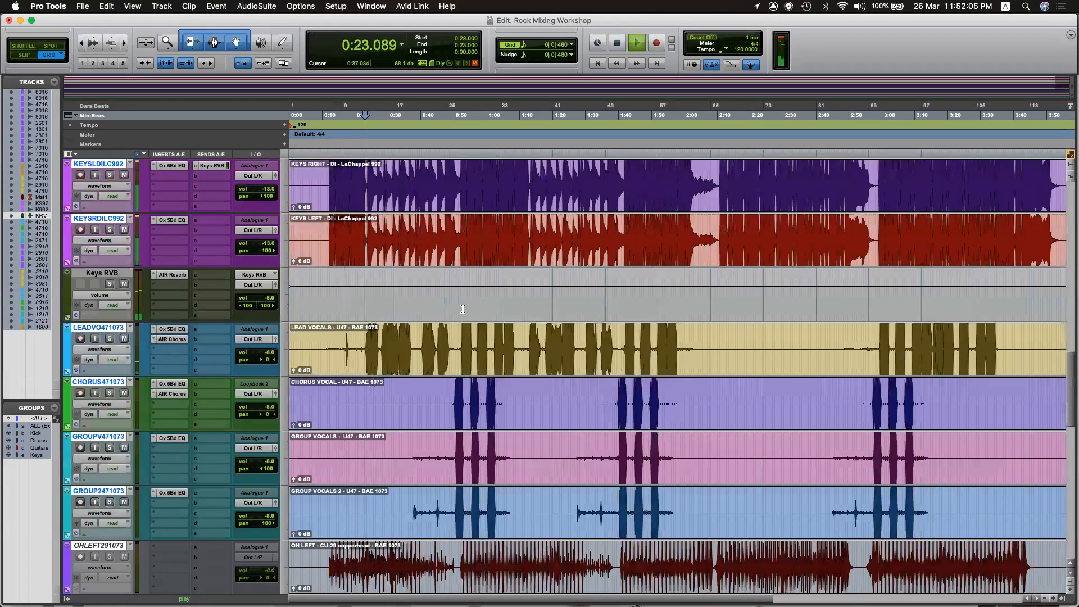
key(super+equal)
click(50, 252)
drag(791, 395, 791, 388)
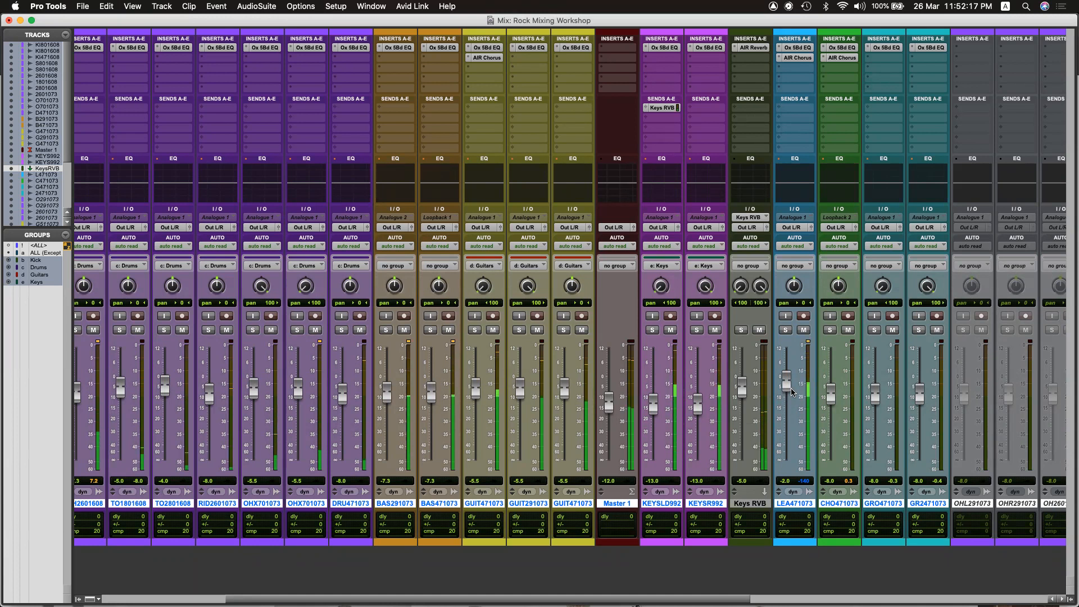
key(super+equal)
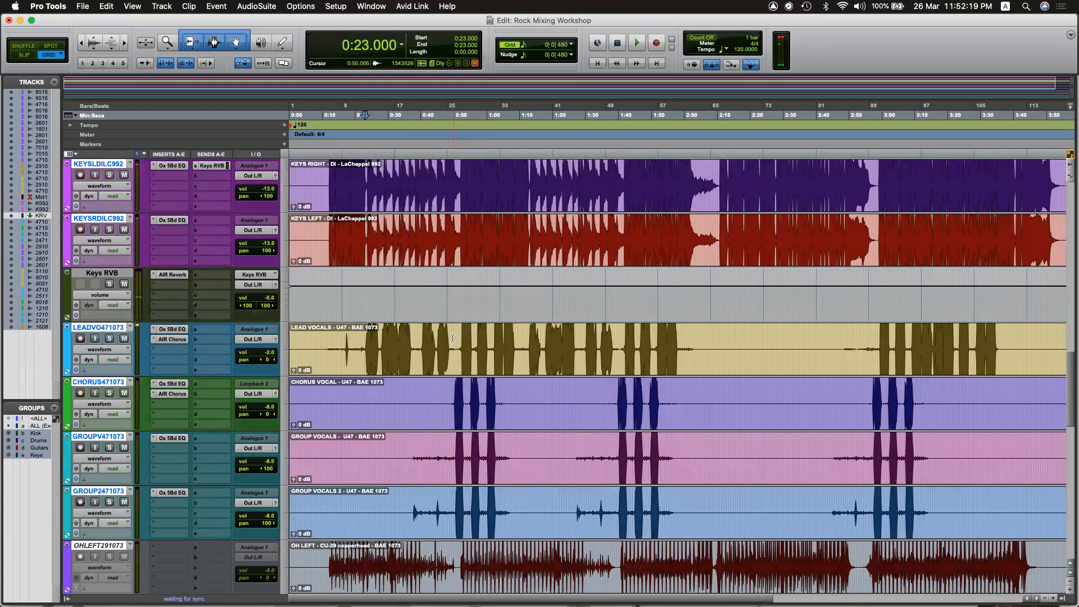
Raise the chorus vocal track's volume to -2.0 dB and play the mix from 0:49.750.
key(super+equal)
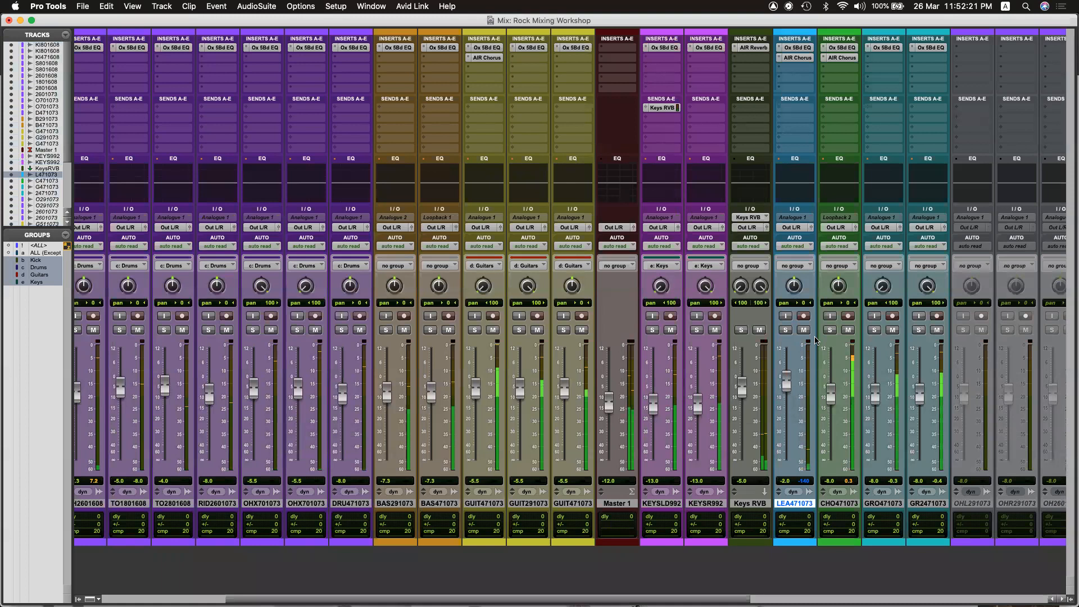
key(super+equal)
key(super+equal)
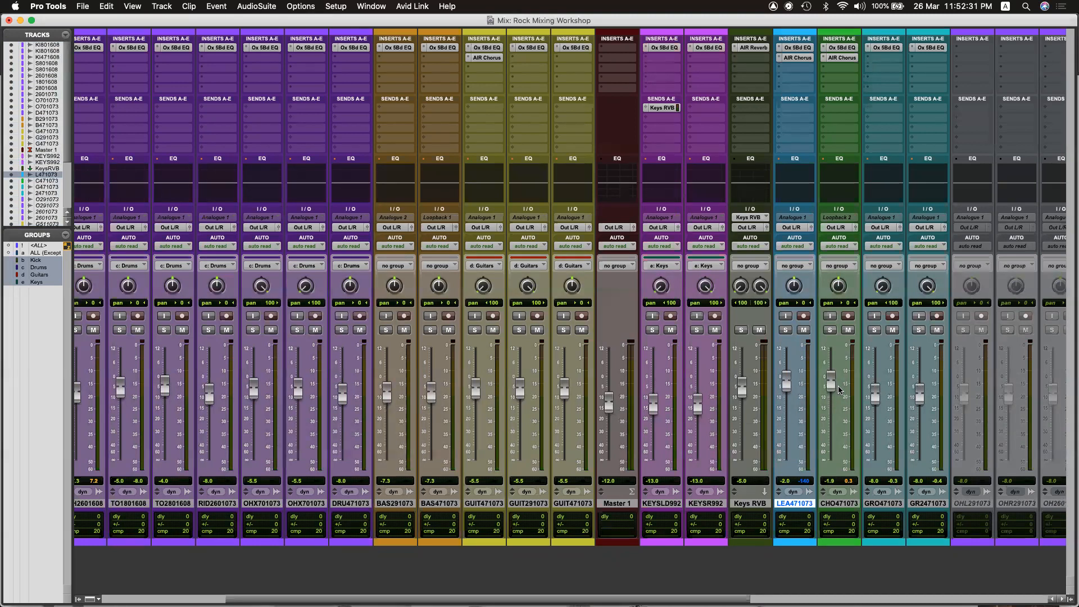
key(super+equal)
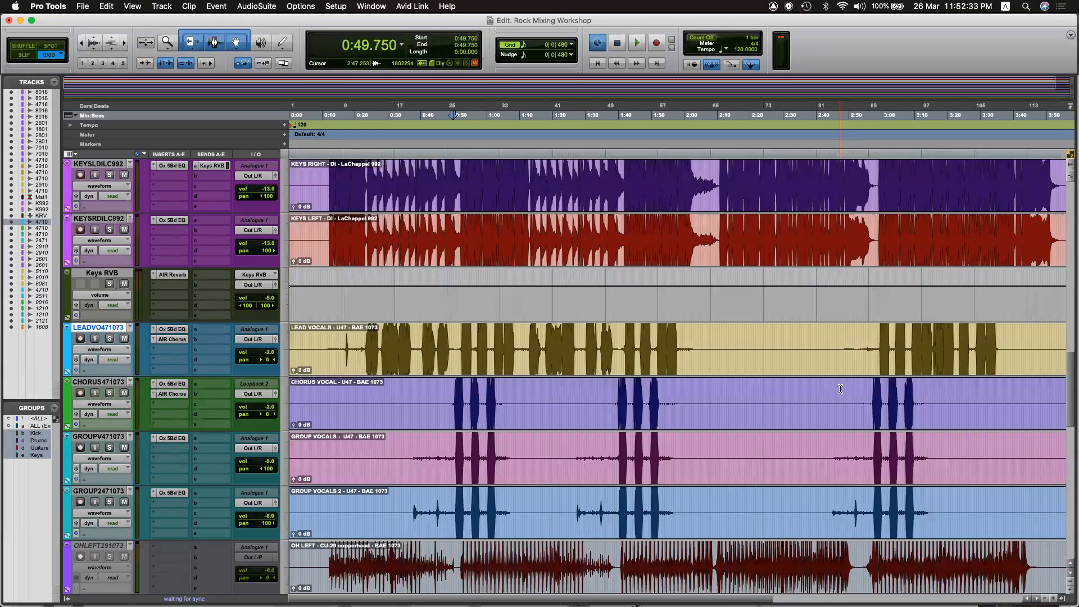
key(space)
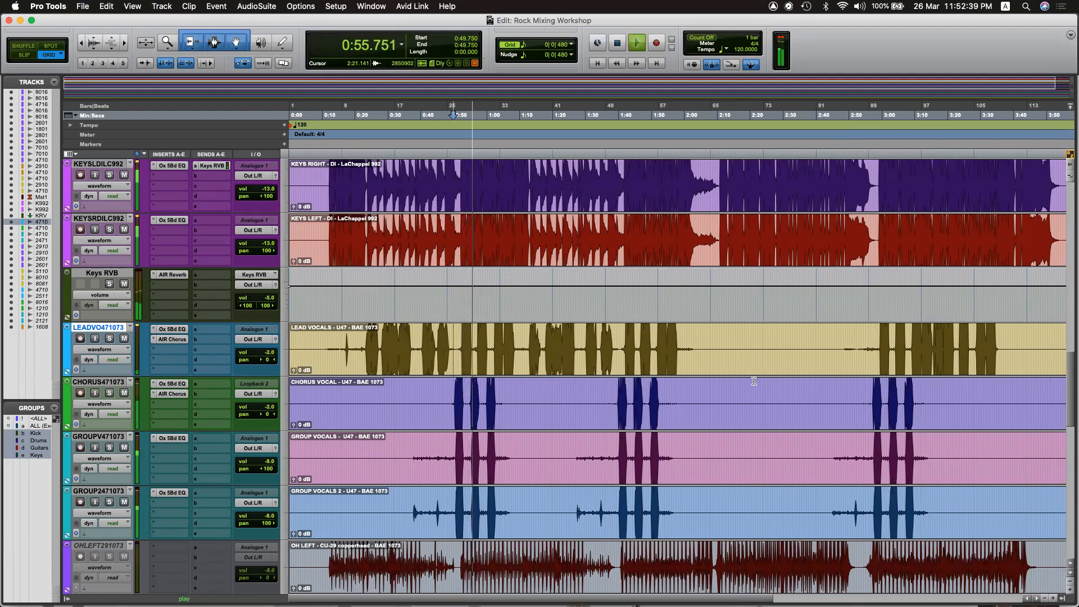
Select both group vocal tracks in the mixer.
key(super+equal)
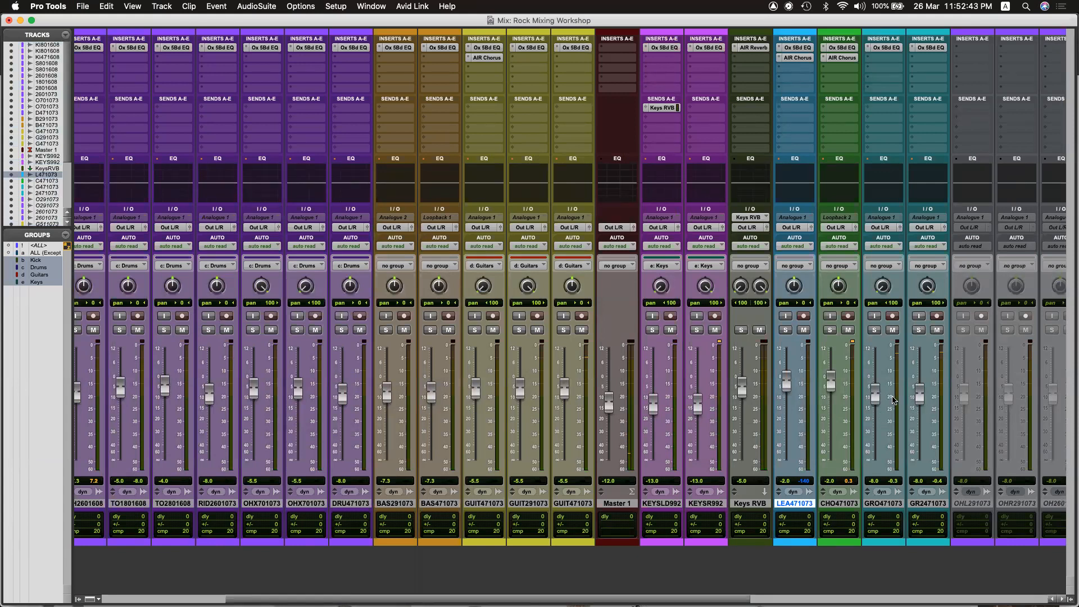
click(881, 503)
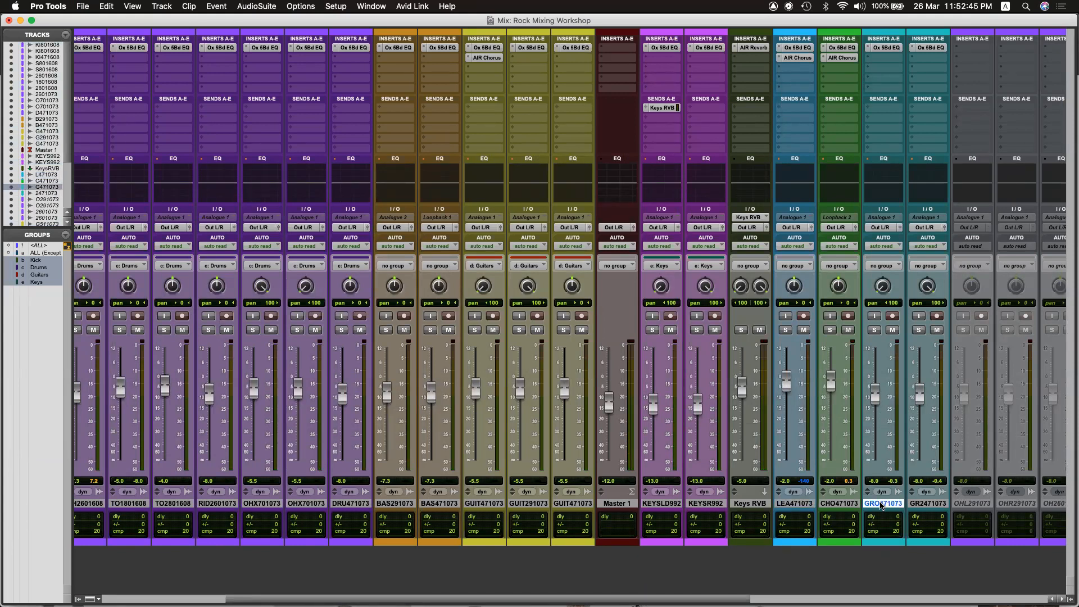
shift+click(939, 504)
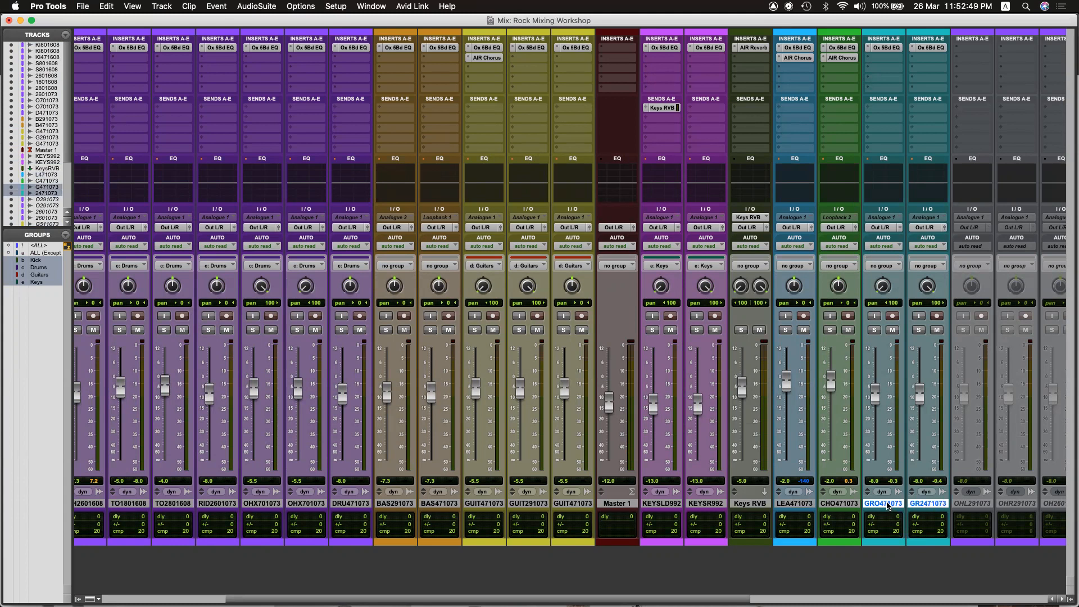
right_click(886, 505)
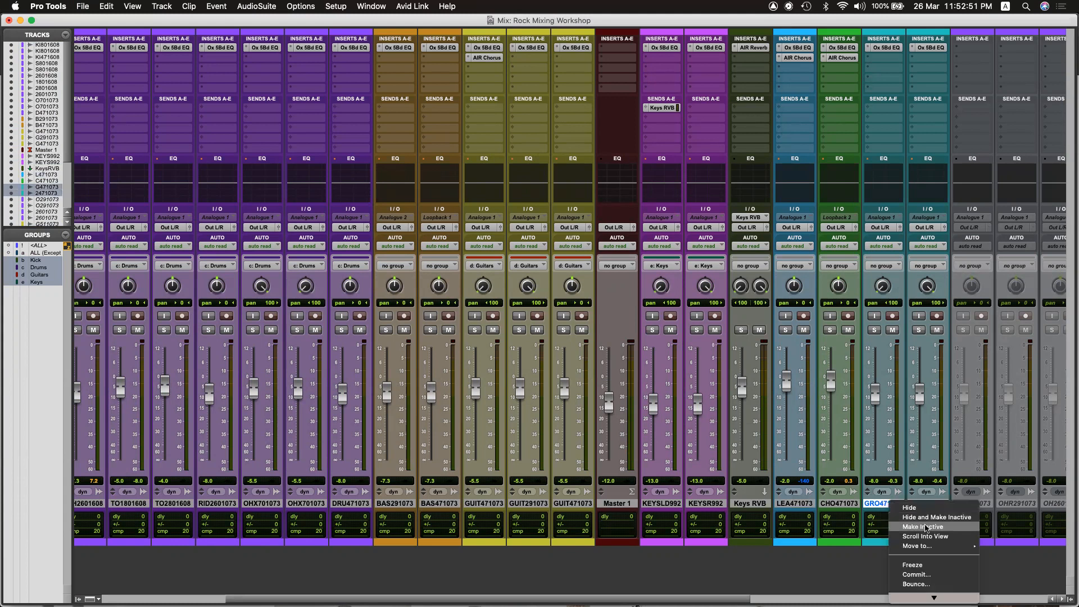
click(834, 505)
right_click(889, 503)
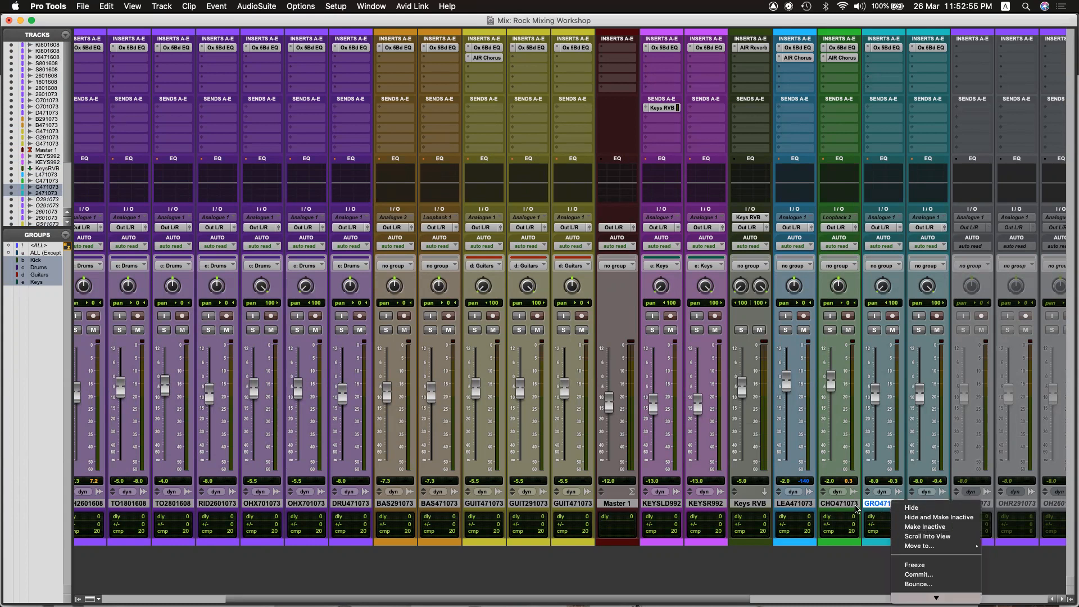
click(855, 506)
Create a send to a new stereo aux named BV RVB on the first group vocal at -9.7 dB and copy it to the second.
click(885, 110)
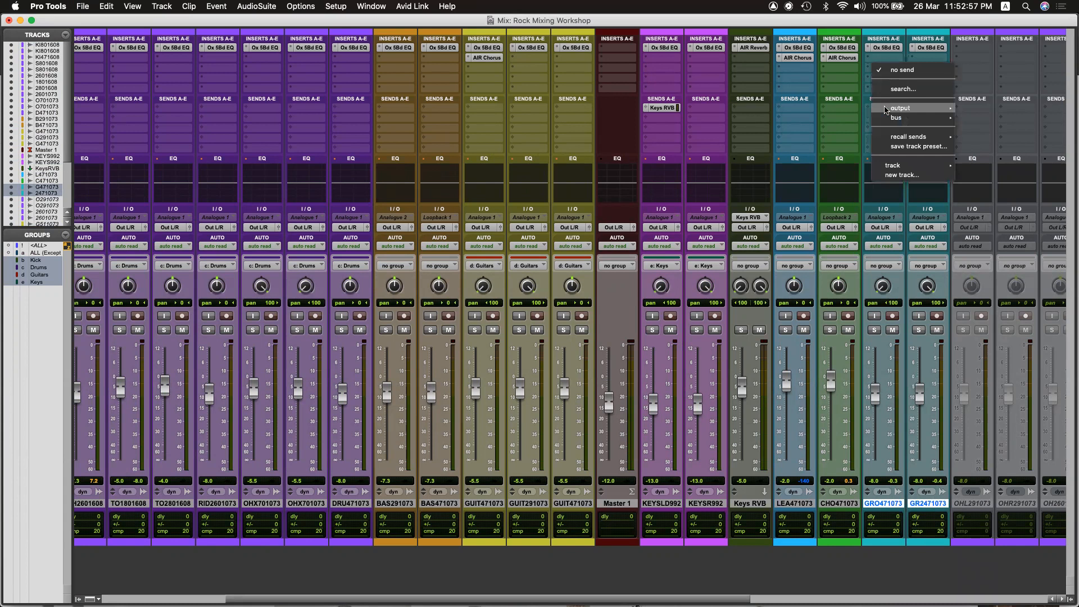
click(899, 175)
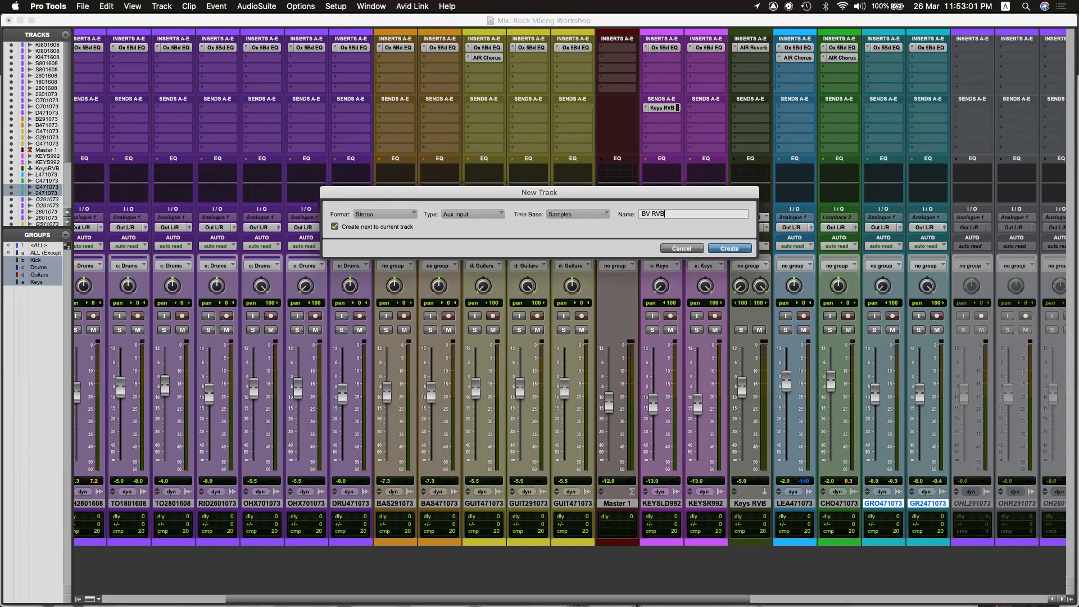
text(BV RVB)
key(Return)
drag(569, 245, 564, 189)
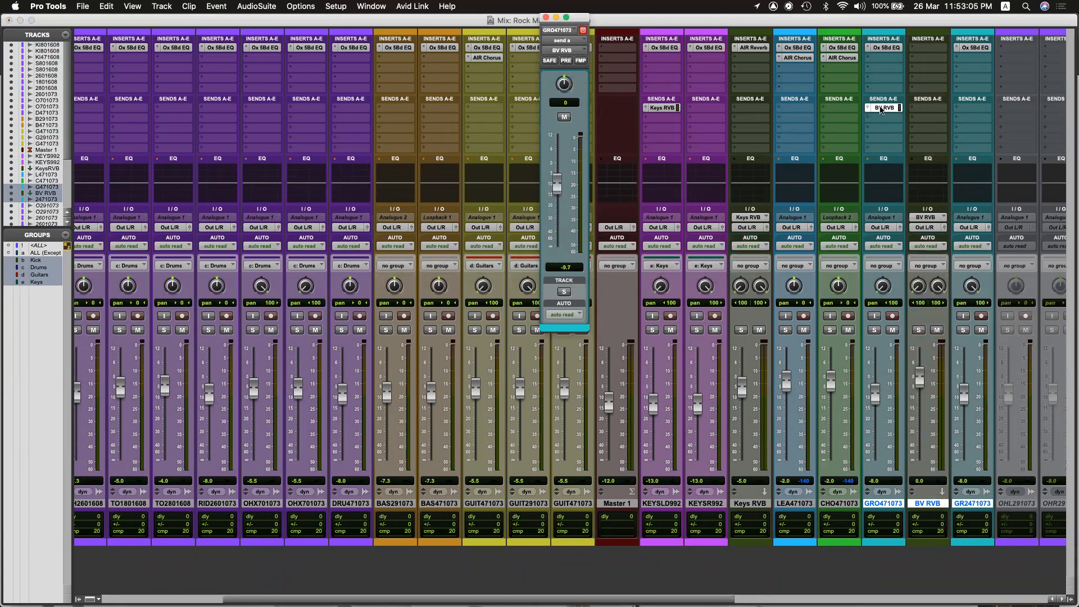
drag(883, 107, 973, 109)
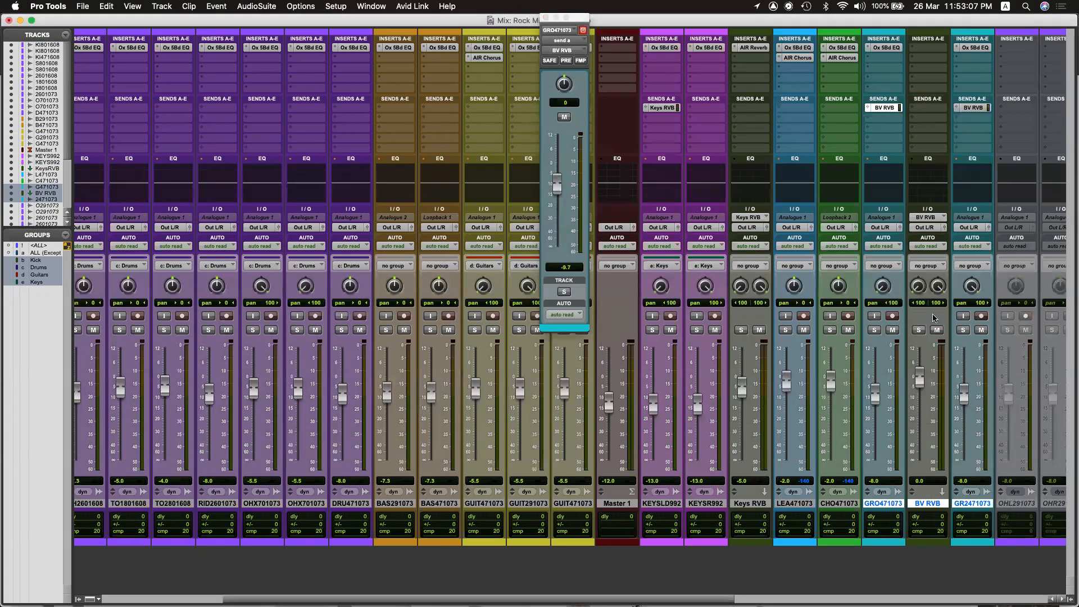
Move the BV RVB track after the second group vocal track and lower its volume to -7.3 dB during playback.
click(1012, 503)
drag(928, 504, 983, 503)
key(space)
drag(963, 380, 967, 401)
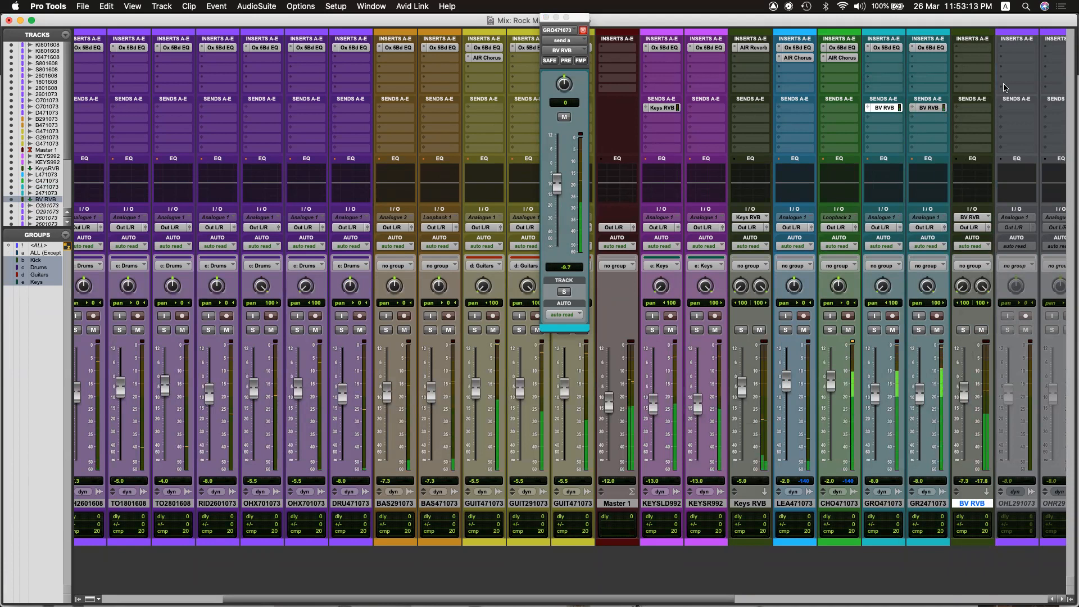
Insert the AIR Reverb plug-in on BV RVB and solo it together with both group vocal tracks.
click(972, 48)
mouse_move(1023, 49)
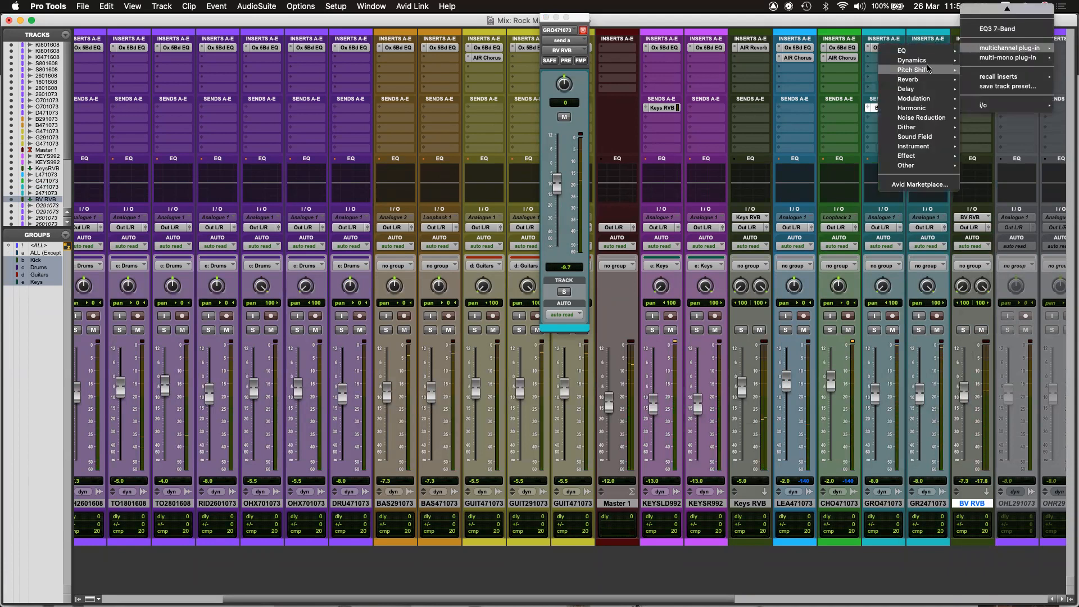
mouse_move(916, 79)
click(840, 92)
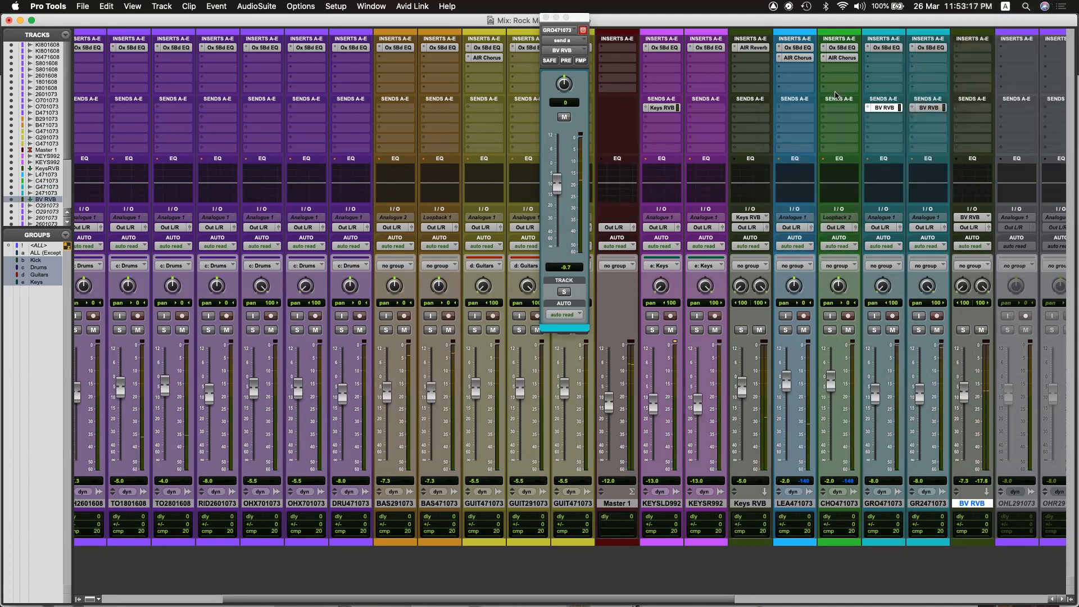
click(874, 330)
click(919, 330)
click(963, 329)
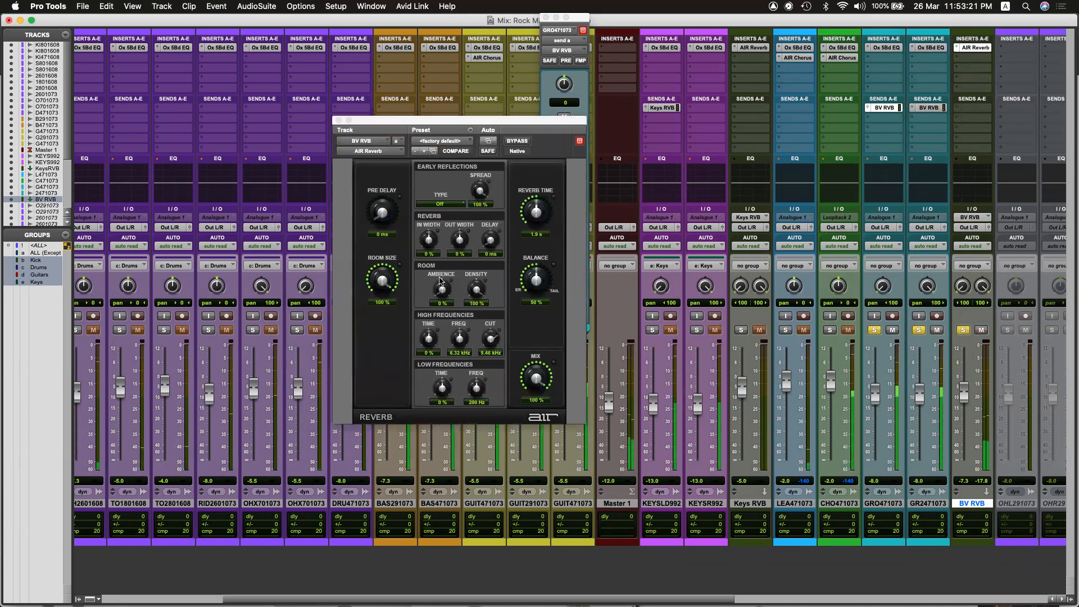
Set the BV RVB reverb to 75% room size, 4.8 s reverb time and 61% mix while listening.
drag(382, 279, 385, 318)
drag(537, 212, 548, 195)
drag(536, 378, 538, 415)
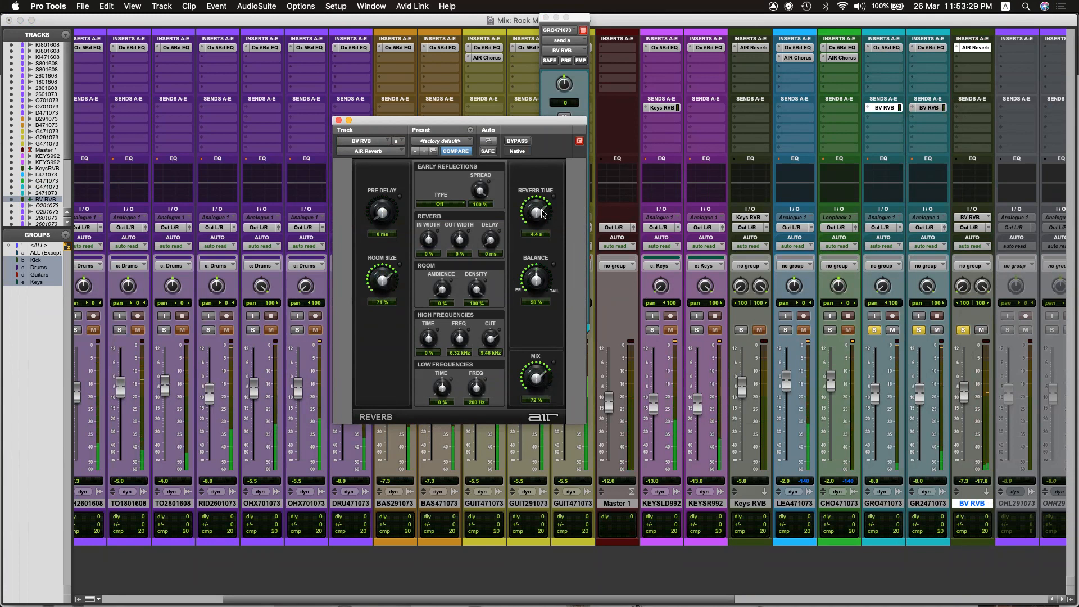
drag(392, 278, 393, 281)
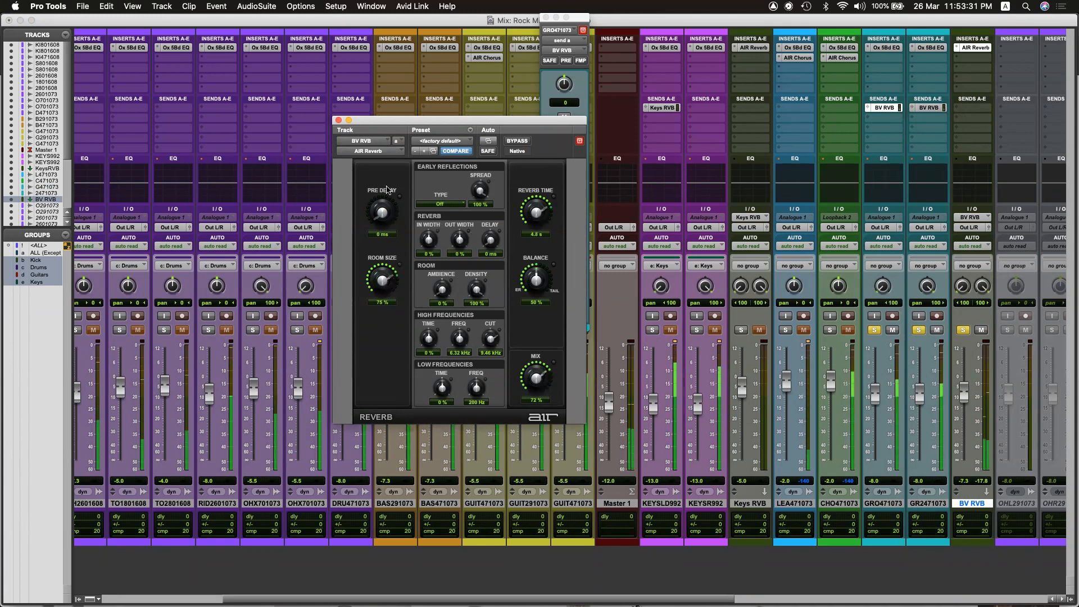
drag(542, 383, 543, 398)
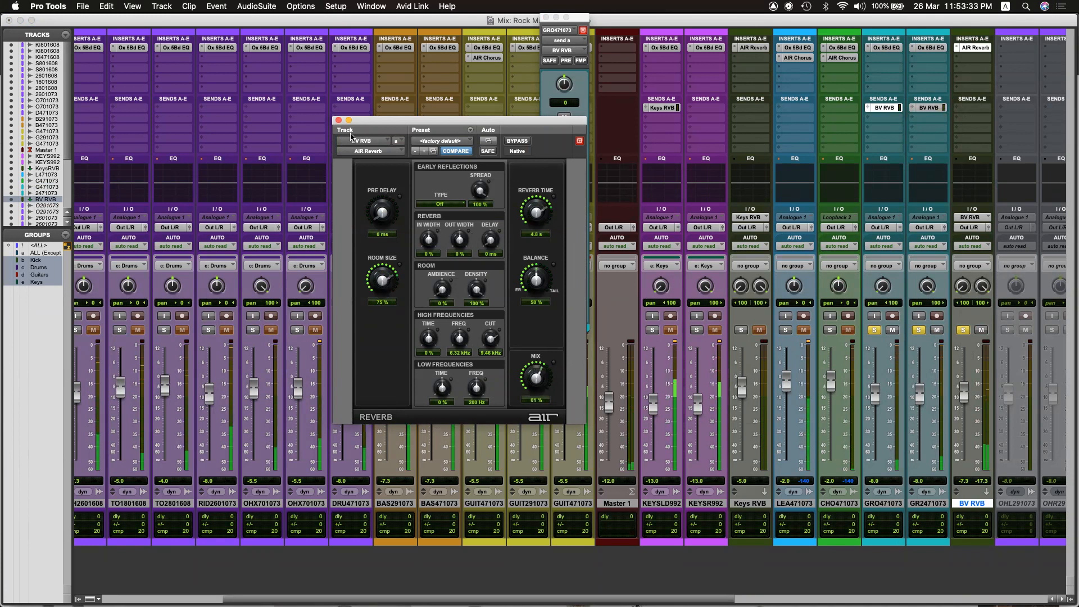
Close the reverb settings and unsolo both group vocal tracks and BV RVB.
key(super+w)
click(918, 330)
click(874, 329)
click(962, 330)
Play the full mix from 1:37.250 to check the backing vocals, and close the group vocal's send window.
key(super+equal)
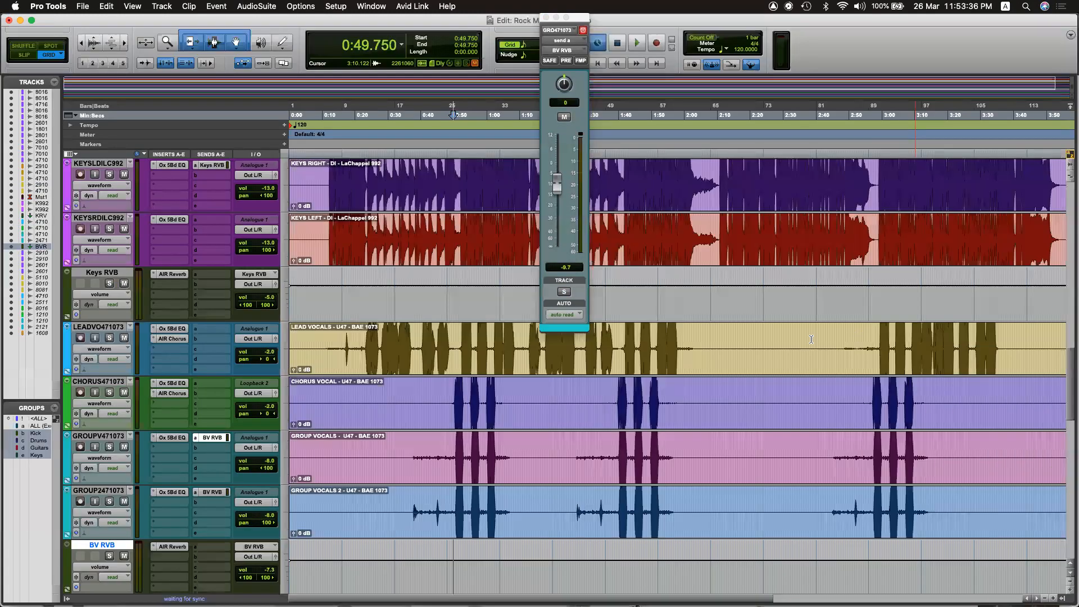
click(609, 336)
key(space)
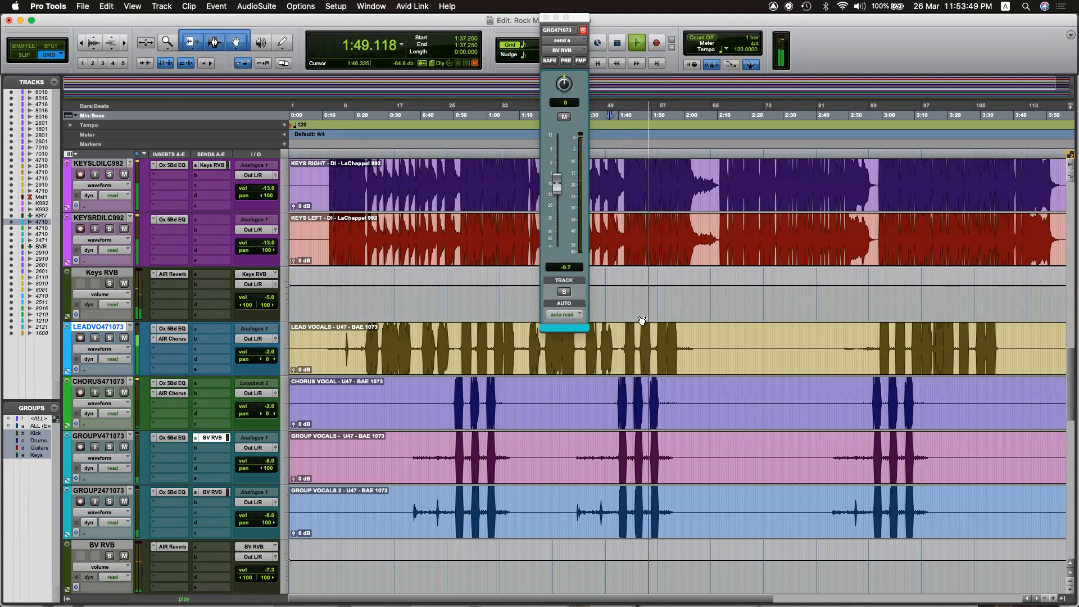
key(super+equal)
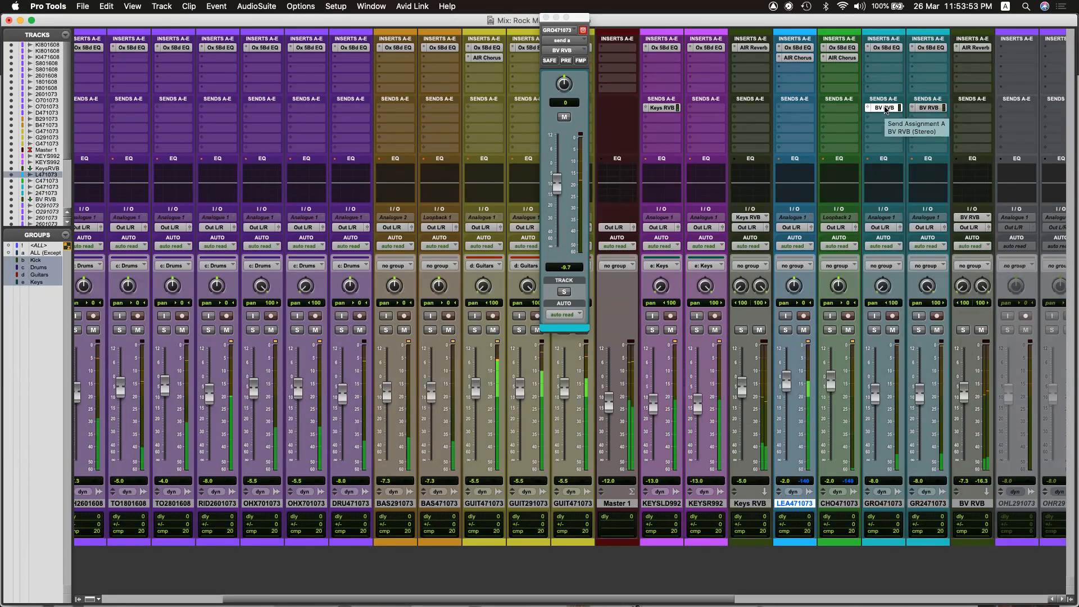
click(546, 17)
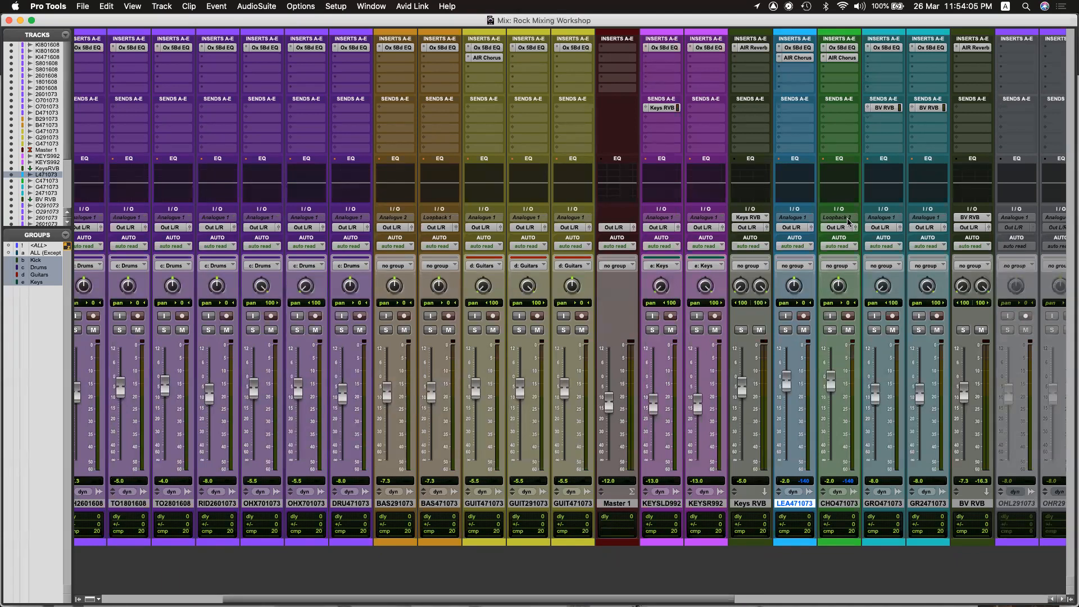
Create a send from the lead vocal to a new stereo aux track named LV RVB and set its level to -9.4 dB.
click(797, 115)
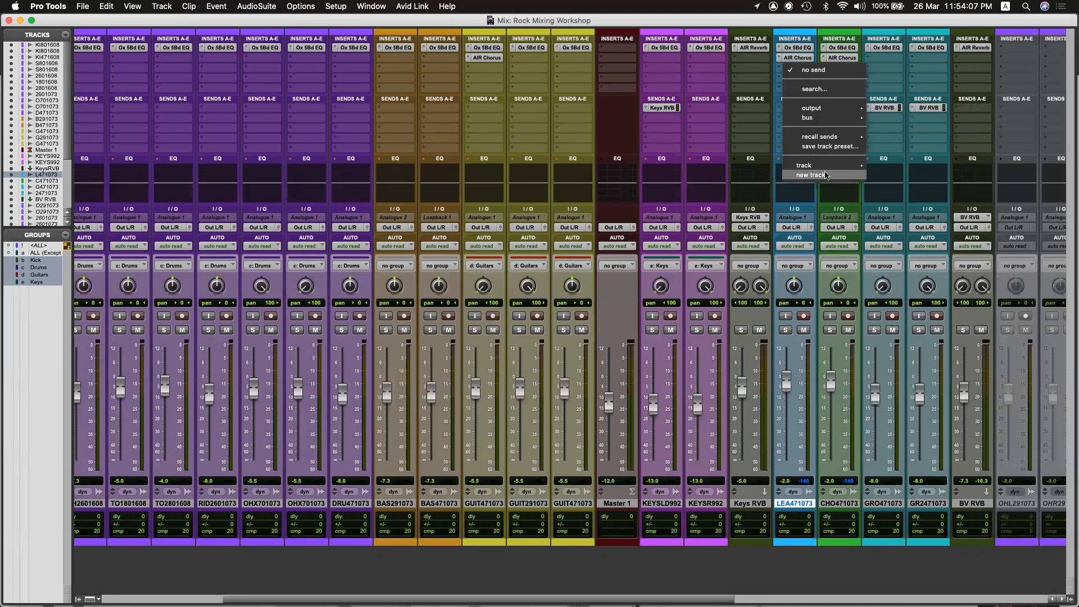
click(825, 176)
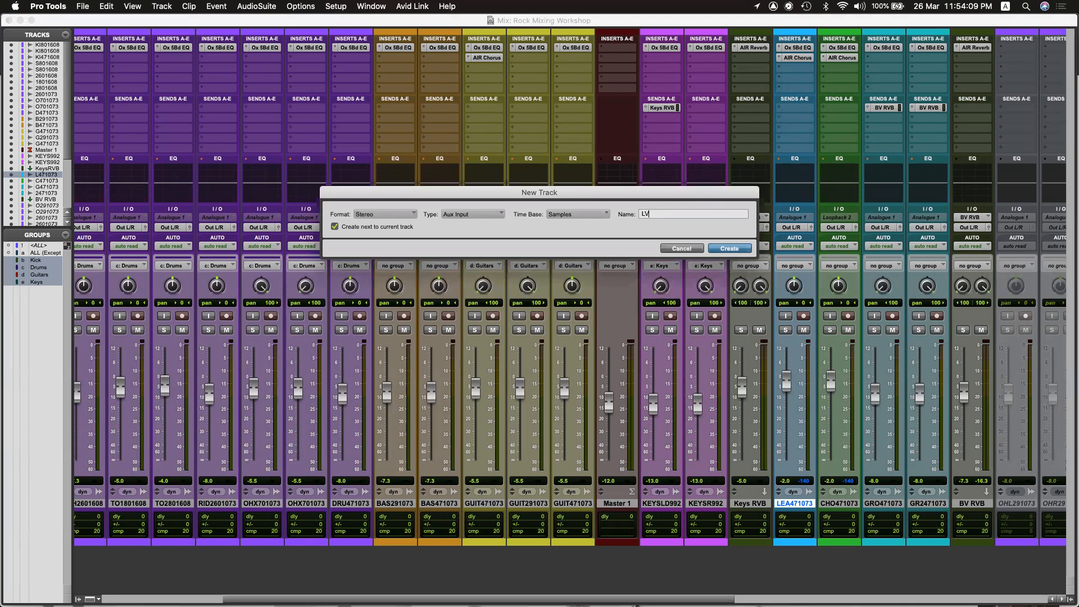
key(Return)
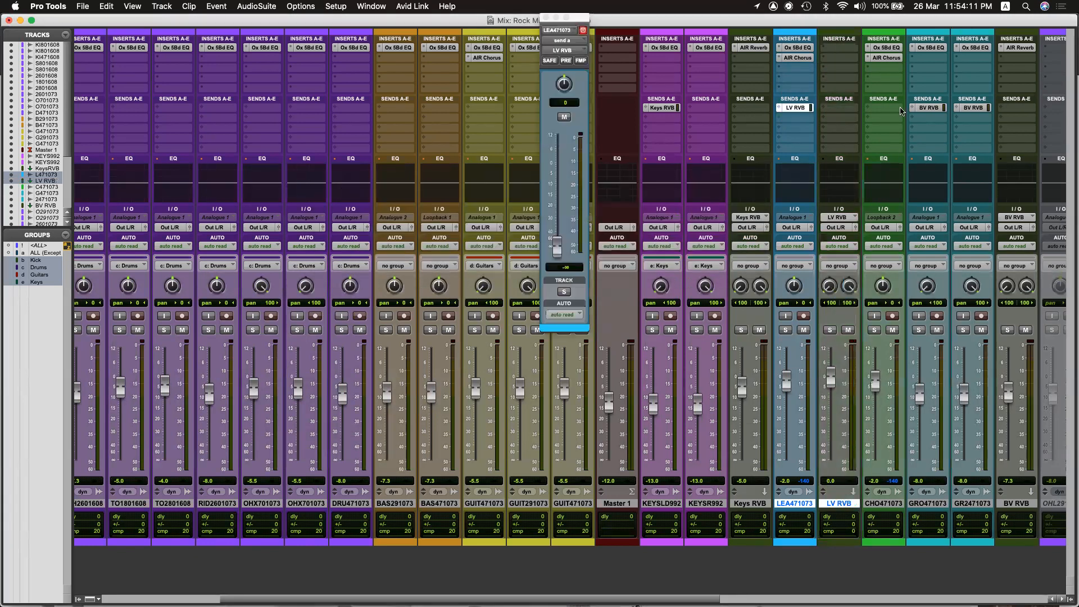
drag(556, 246, 556, 182)
Insert the AIR Reverb plug-in on LV RVB and set its room size to 54% and mix to 25%.
click(839, 52)
mouse_move(876, 48)
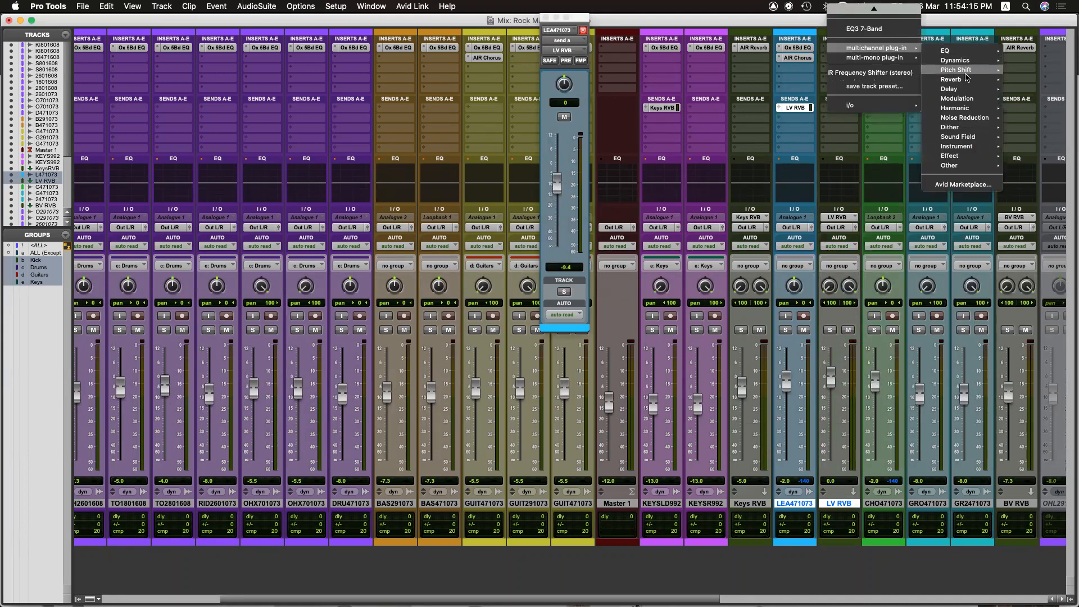
mouse_move(955, 79)
click(874, 92)
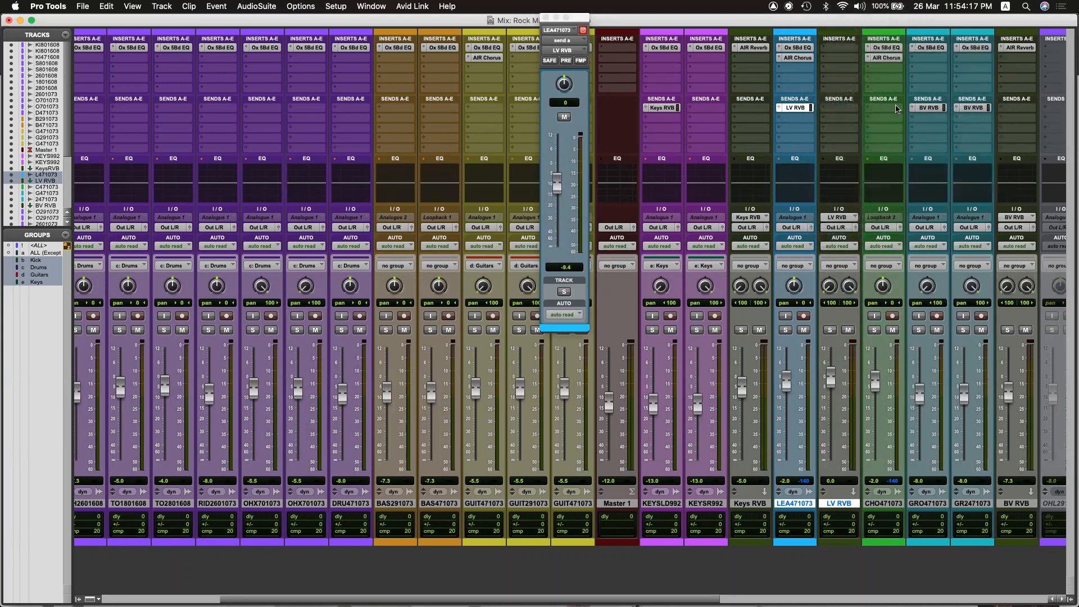
drag(534, 380, 543, 465)
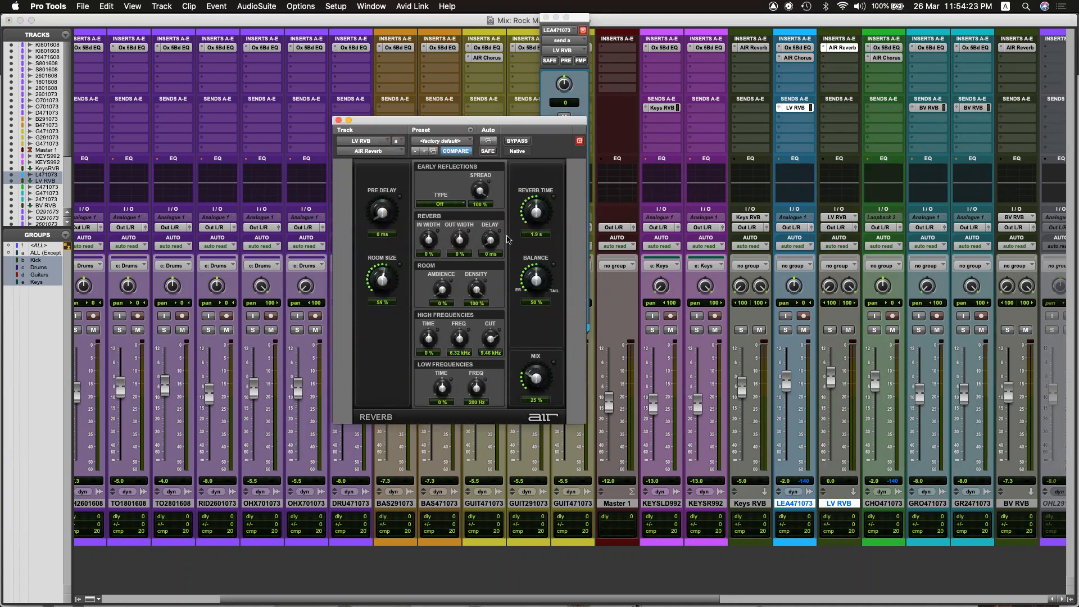
Solo the lead vocal and LV RVB, and set the reverb time to 3.5 s during playback.
click(786, 330)
click(830, 330)
key(space)
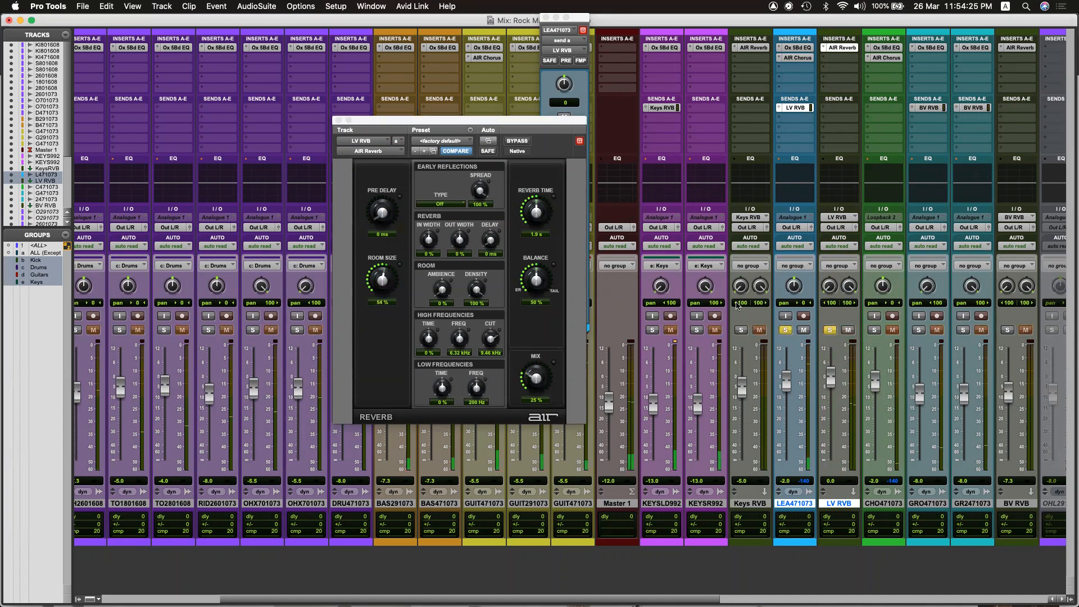
drag(541, 217, 548, 210)
click(863, 248)
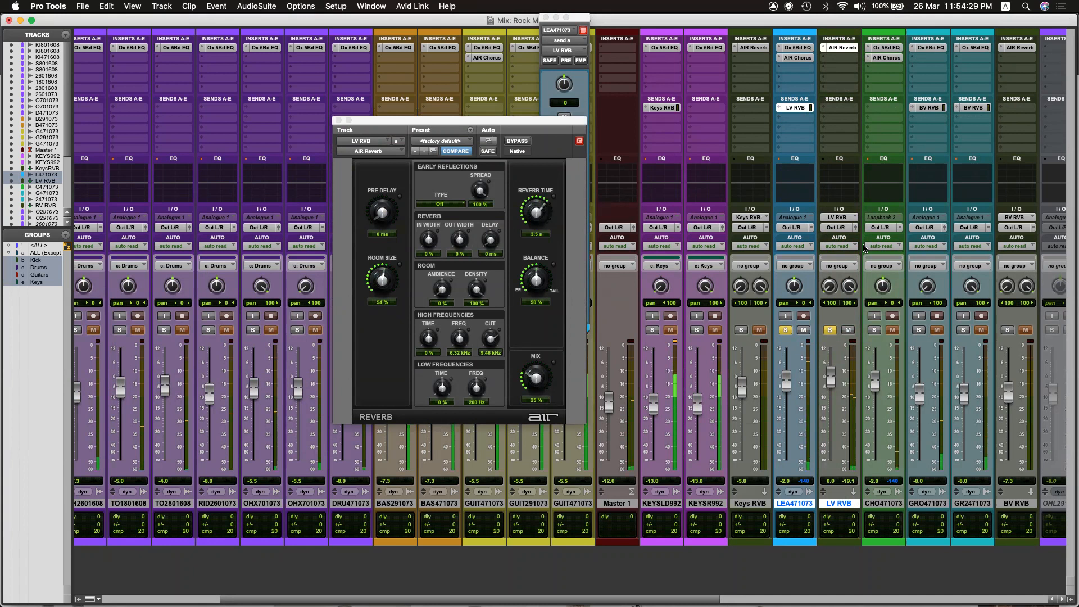
Play the soloed lead vocal from 1:34.500 and lower the LV RVB reverb's mix to 11%.
key(super+equal)
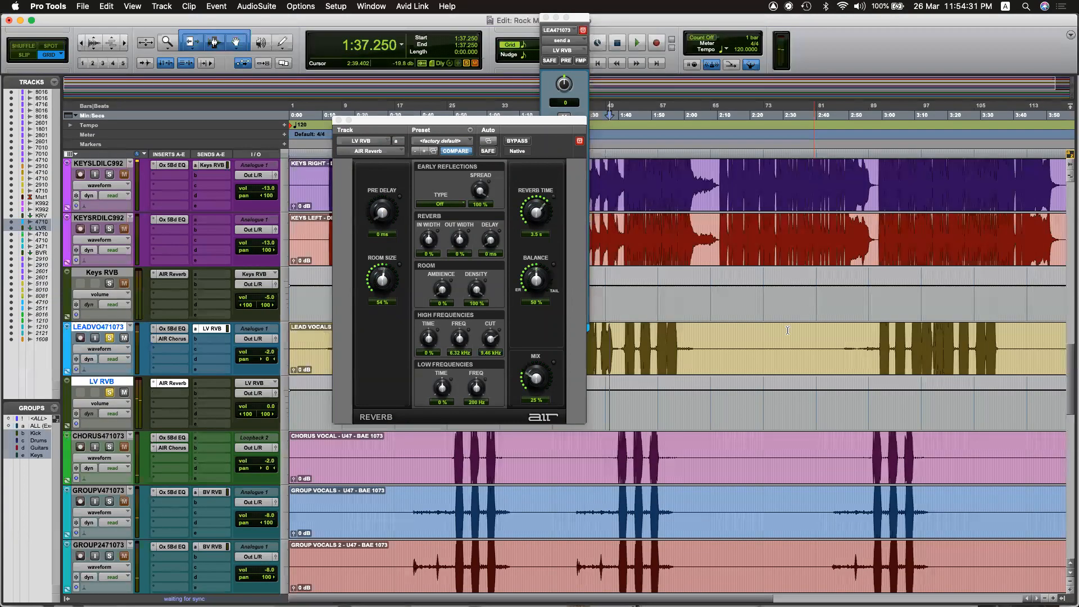
click(602, 341)
key(space)
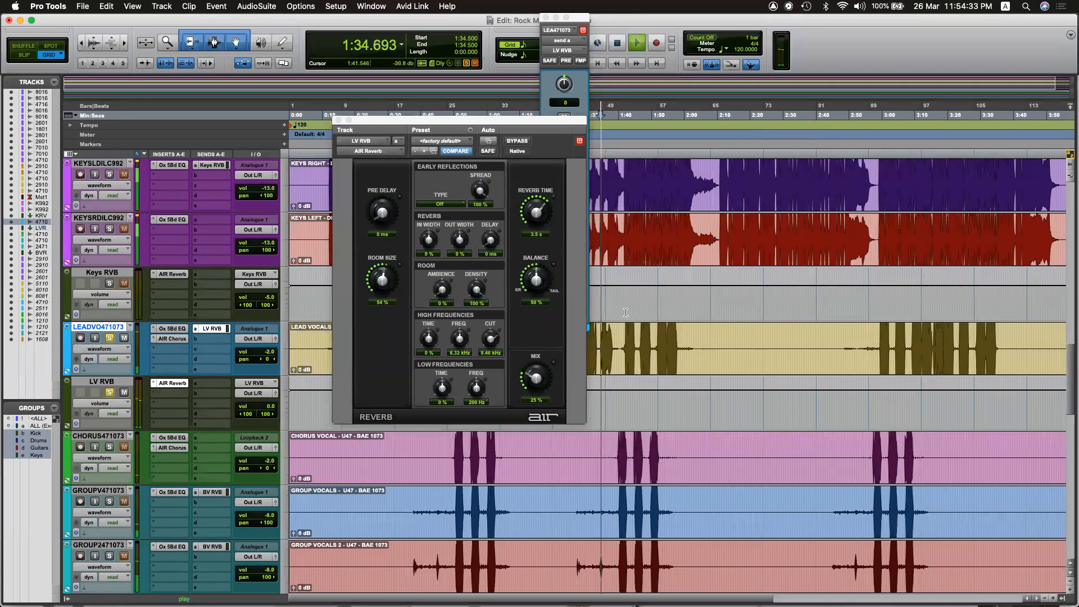
drag(536, 377, 538, 389)
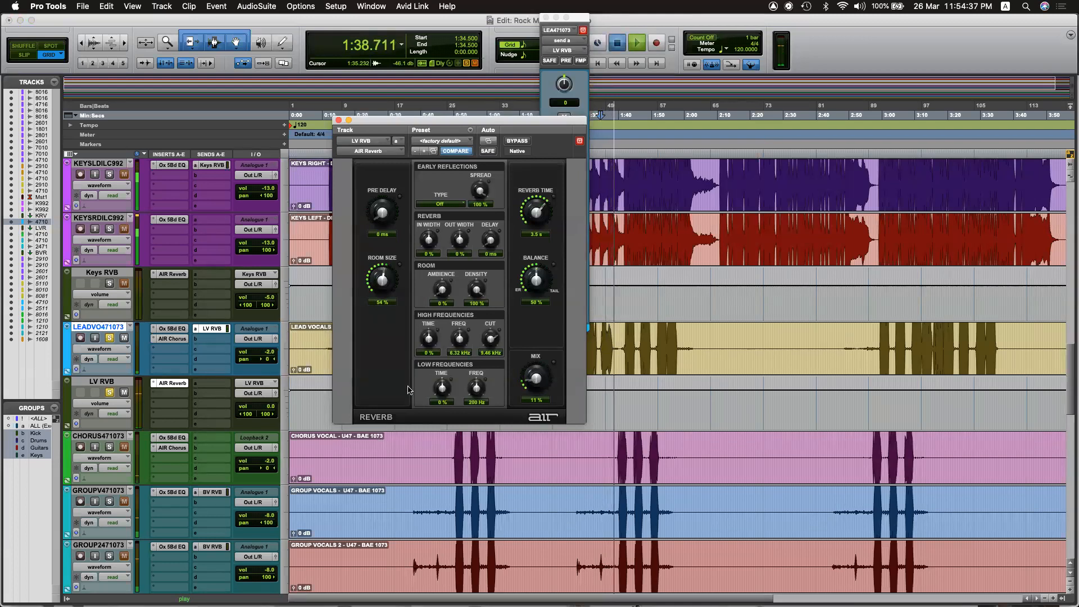
Stop playback, then set the LV RVB fader to -5.4 dB and the Master 1 fader to -9.0 dB.
key(space)
key(super+equal)
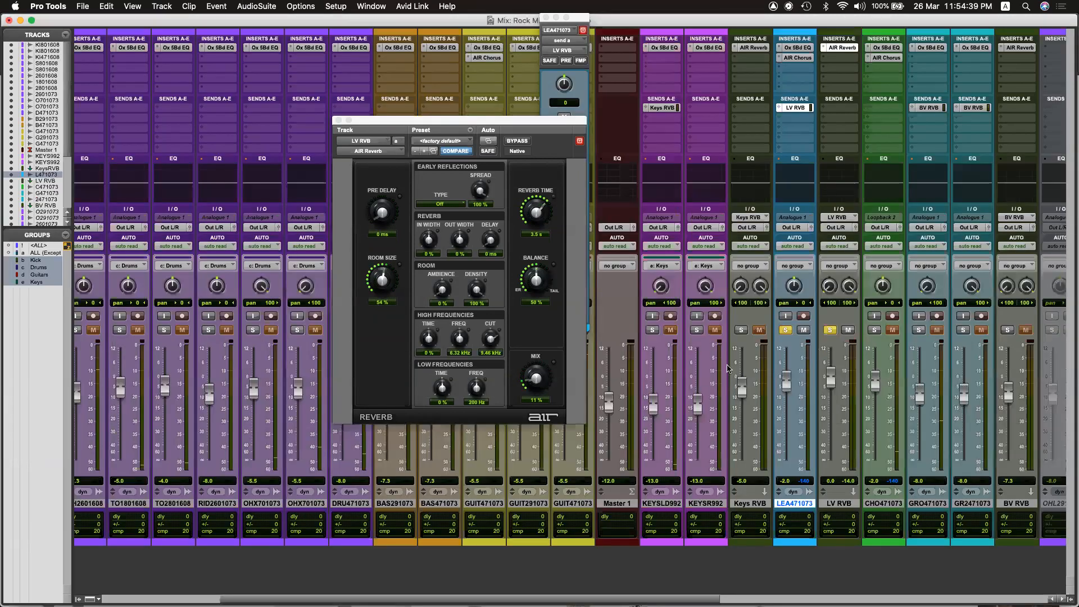
drag(832, 387, 832, 390)
drag(608, 406, 619, 381)
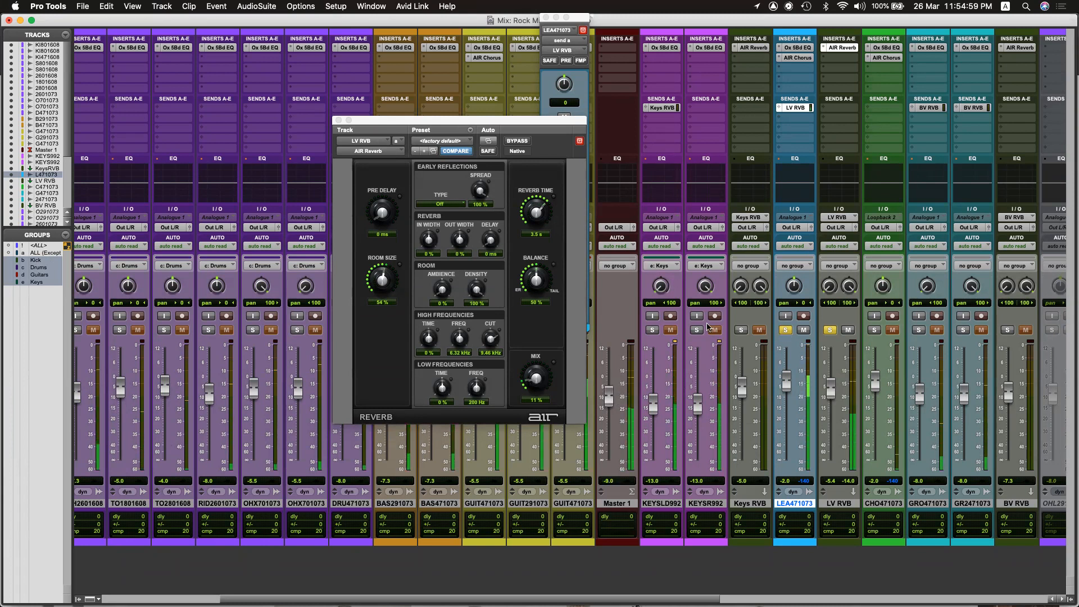
Turn off solo on LV RVB and the lead vocal so the full mix plays.
click(830, 330)
click(786, 330)
scroll(889, 364, right, 1)
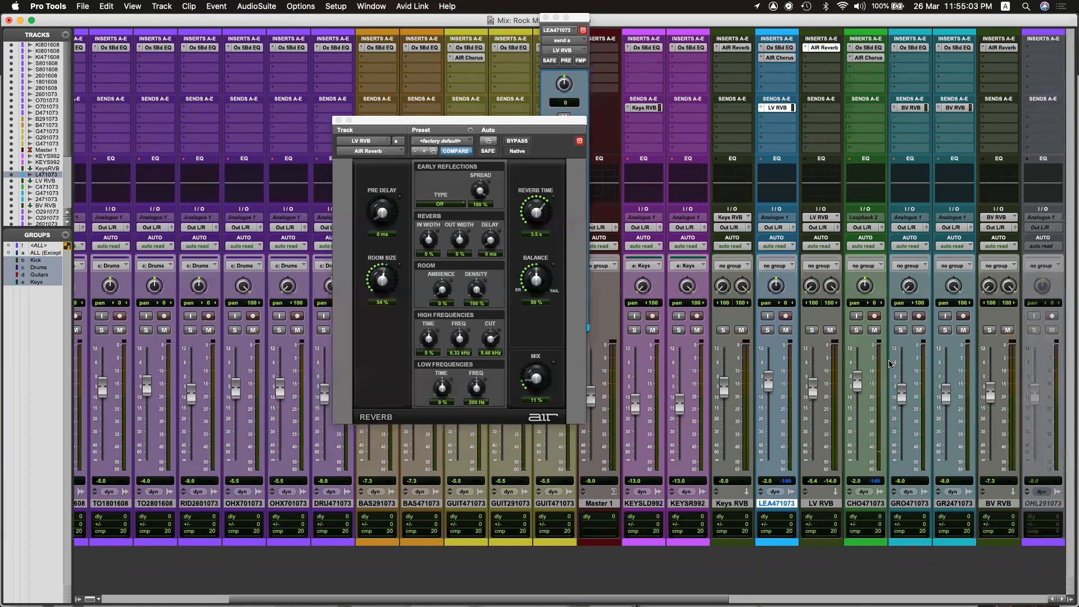
Create a send from the chorus vocal to a new stereo aux track named Chorus RVB and set its level to -9.9 dB.
click(862, 504)
right_click(862, 504)
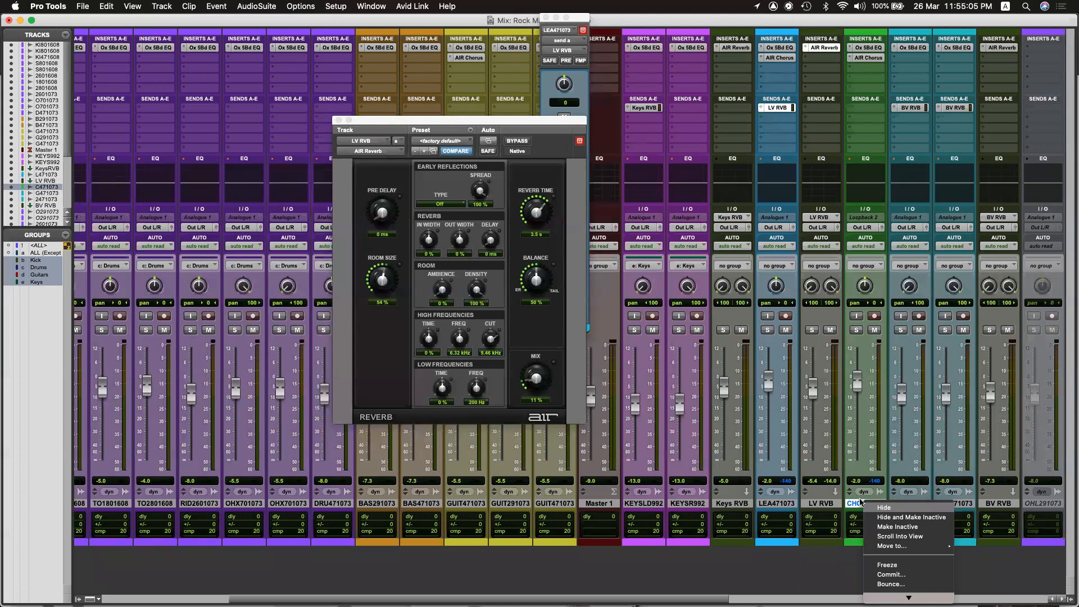
click(859, 499)
click(865, 108)
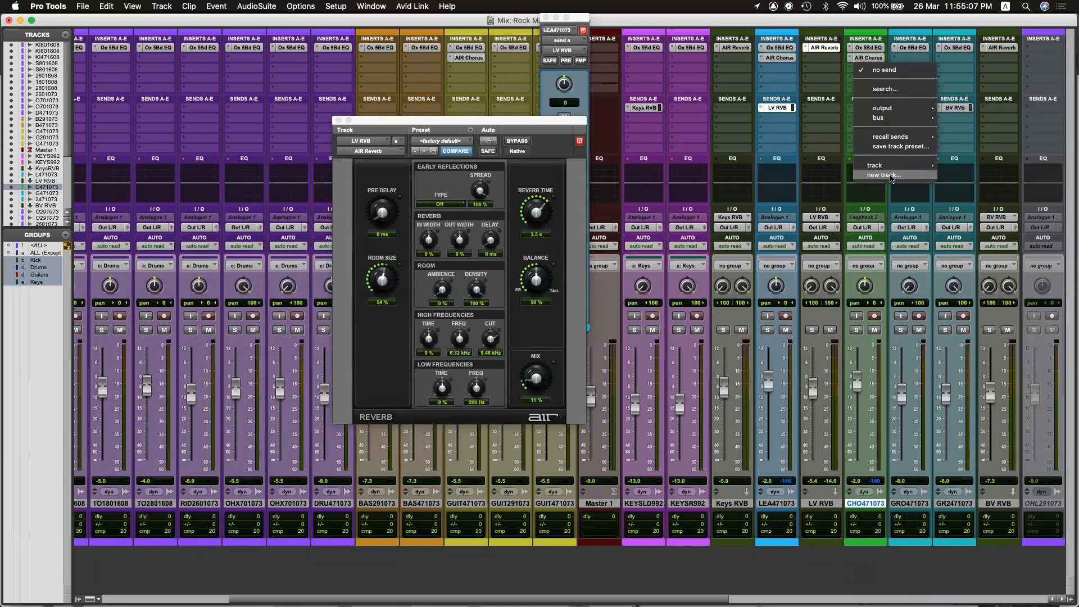
click(890, 177)
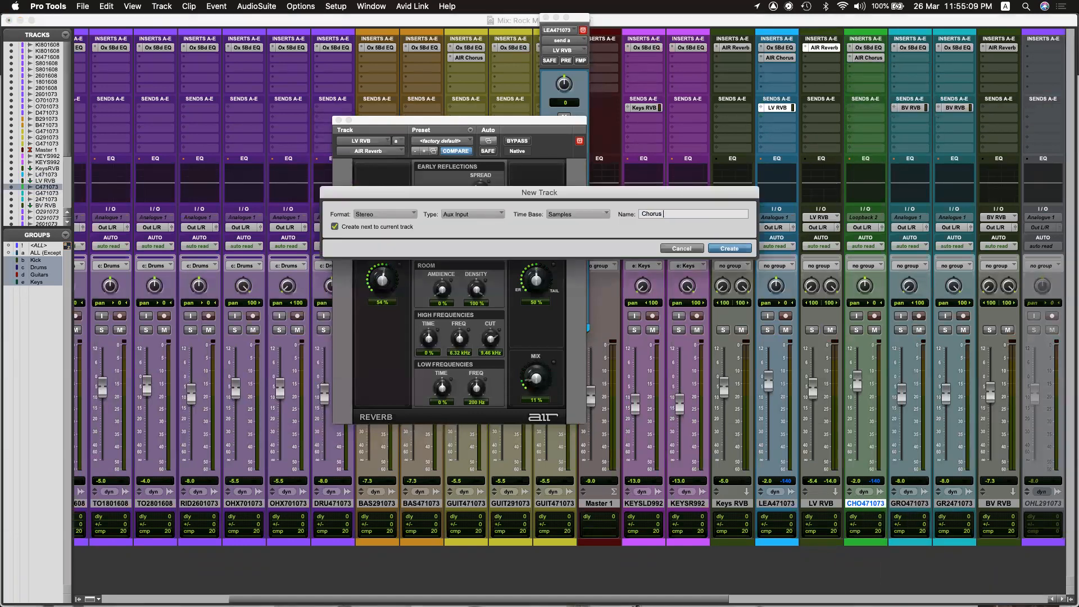
key(Return)
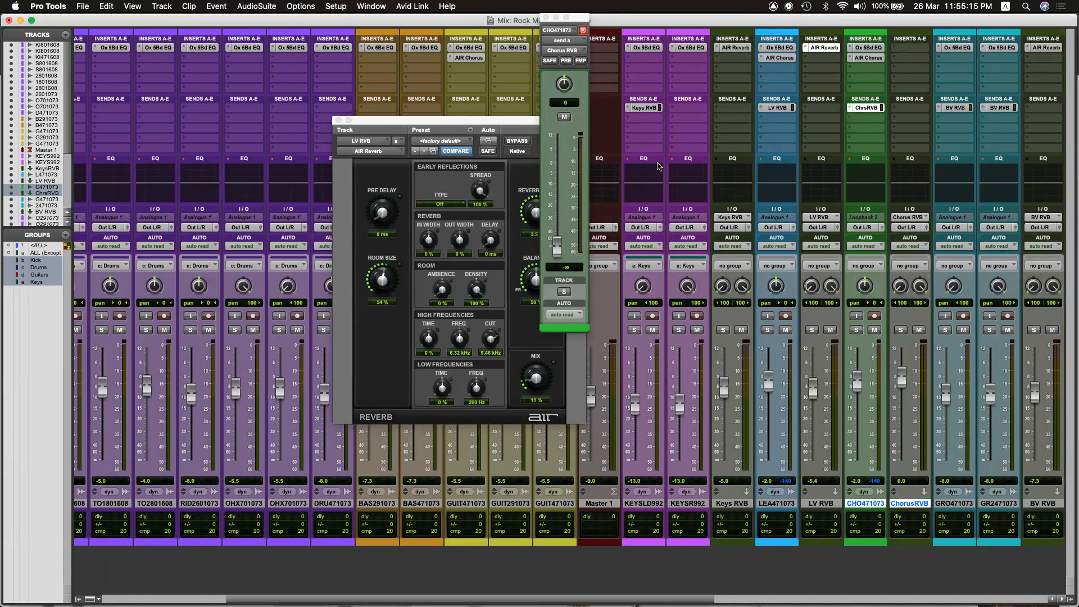
drag(552, 246, 552, 184)
Insert AIR Reverb on Chorus RVB with room size 57%, mix 10% and reverb time 3.3 s.
click(912, 49)
mouse_move(963, 49)
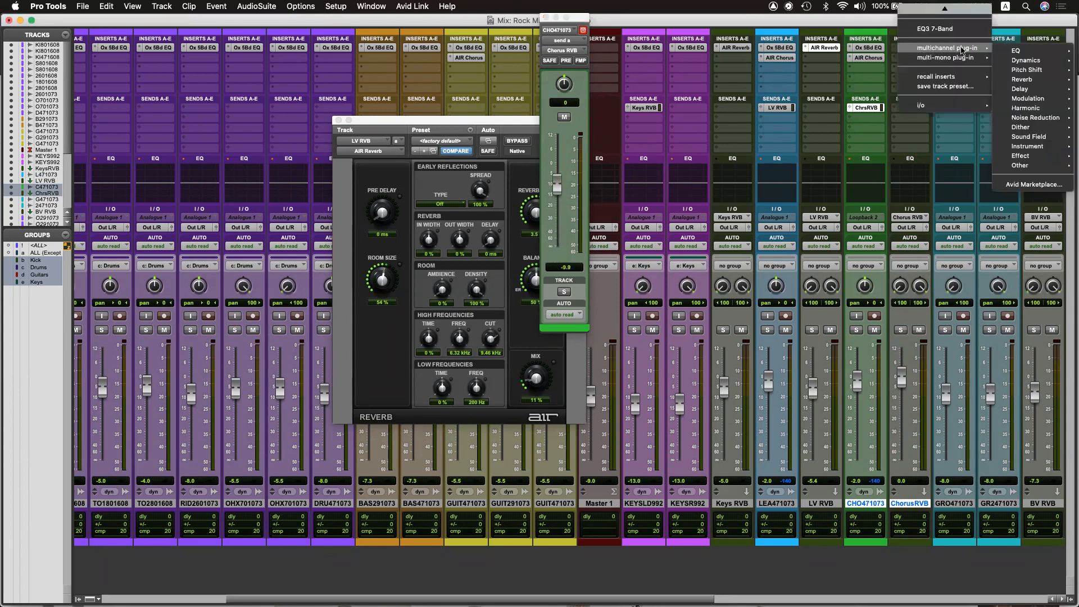
mouse_move(1048, 82)
click(919, 92)
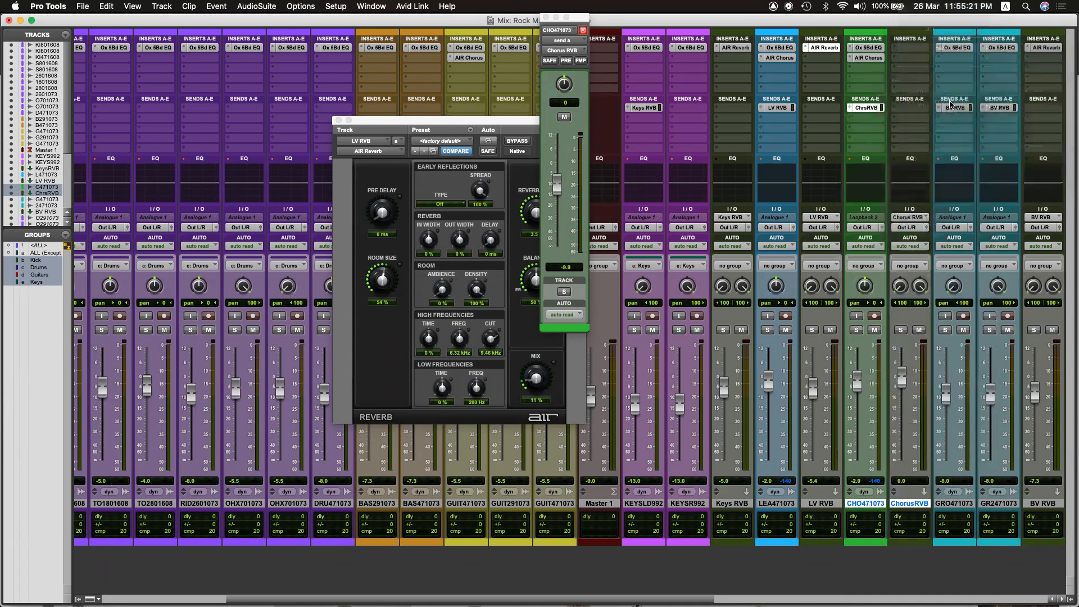
drag(539, 406, 541, 431)
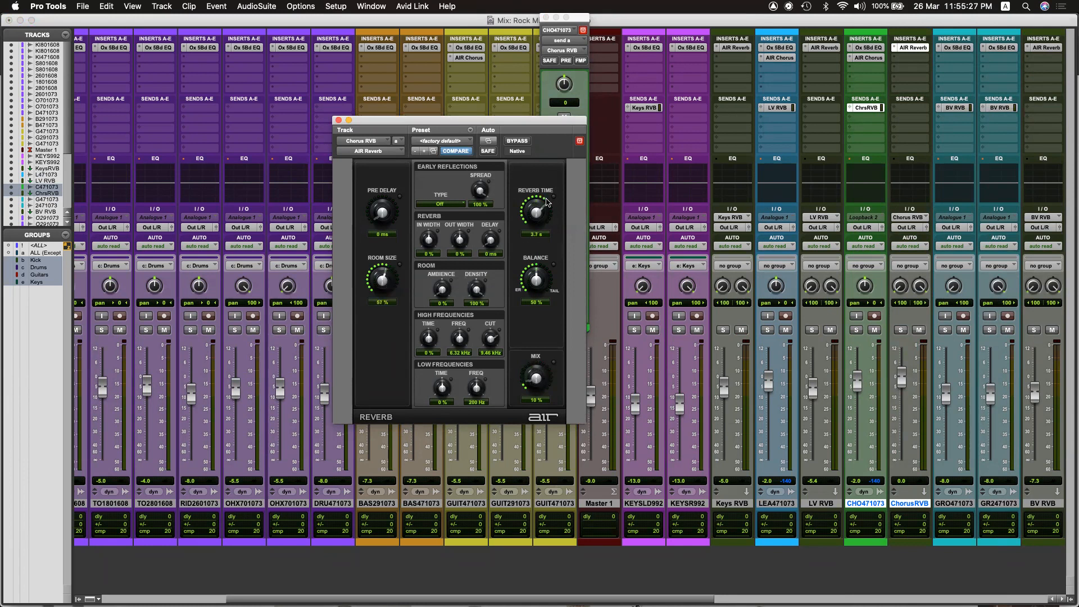
Play the full mix with the chorus reverb and close the reverb and send windows.
key(space)
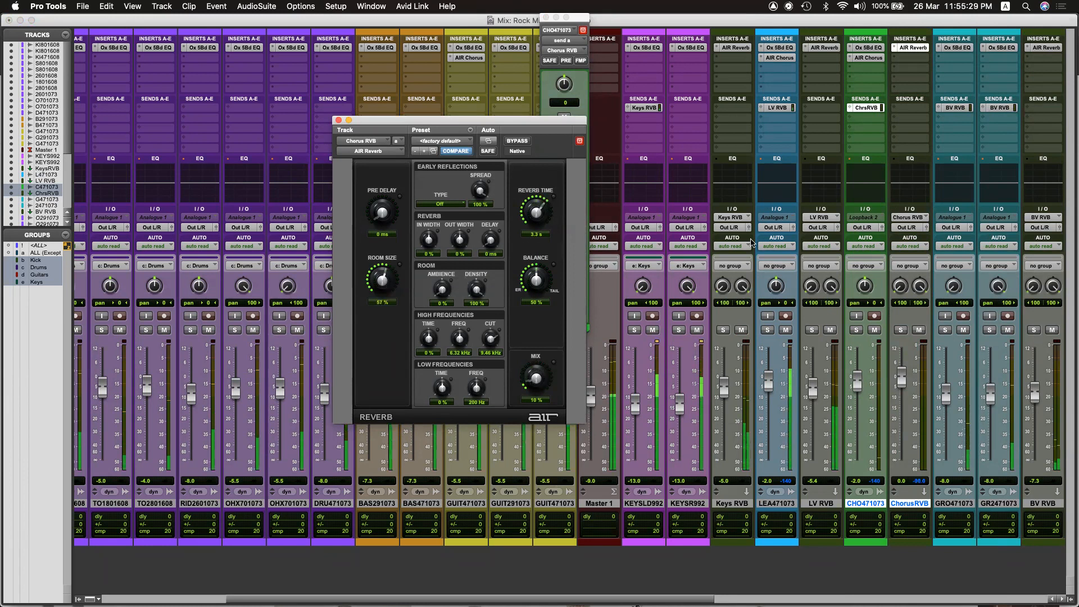
click(752, 244)
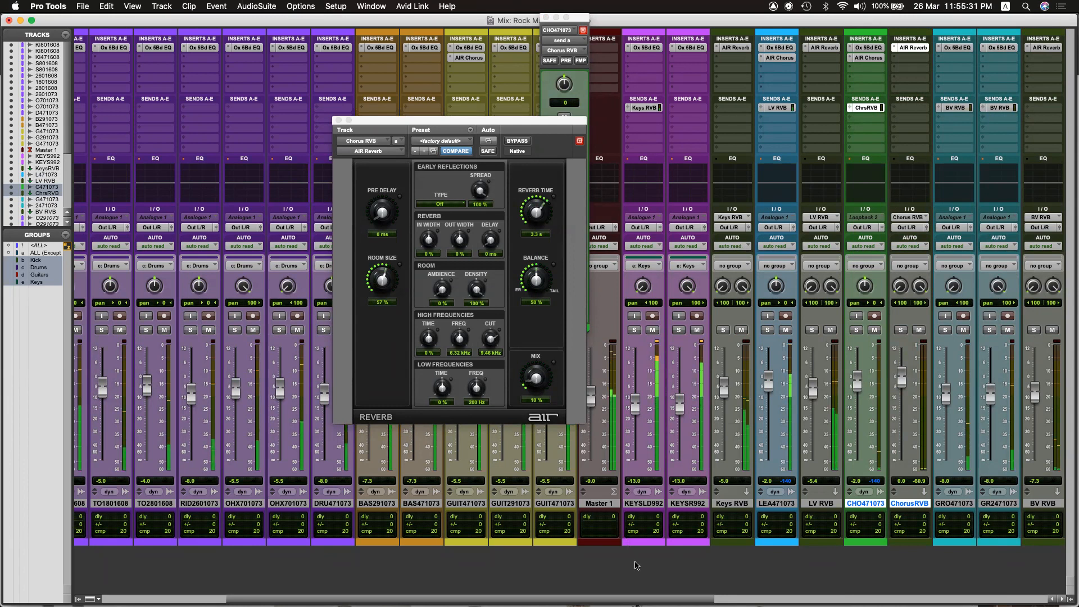
key(super+equal)
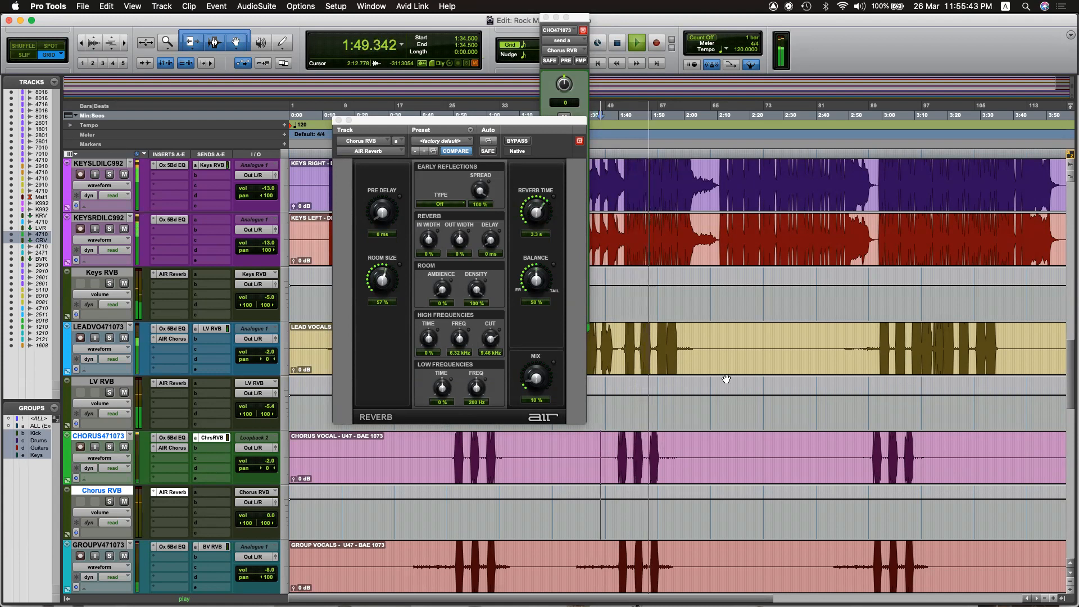
click(338, 120)
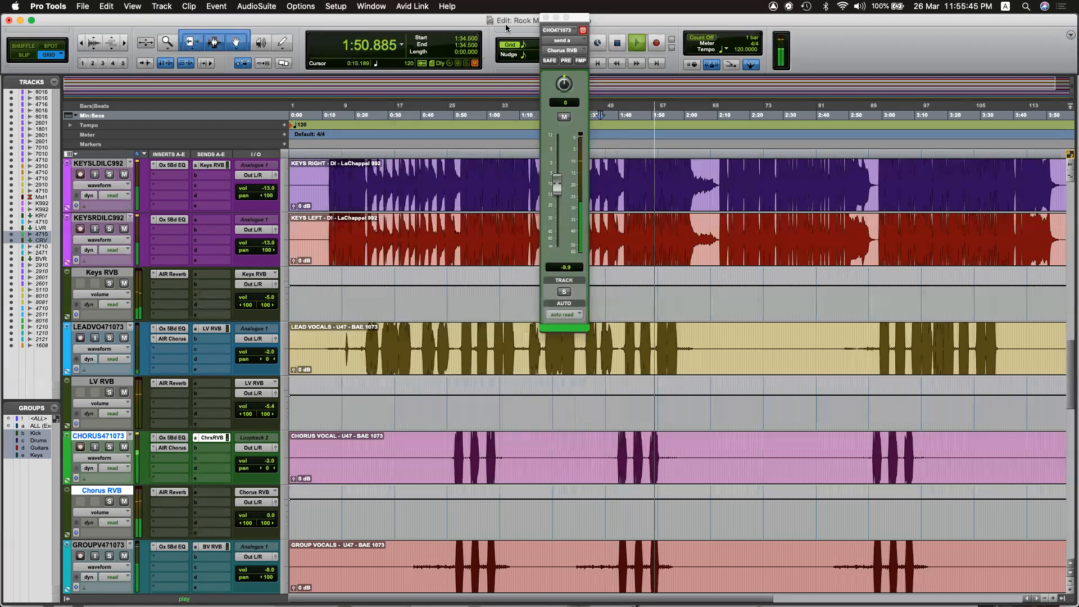
click(544, 17)
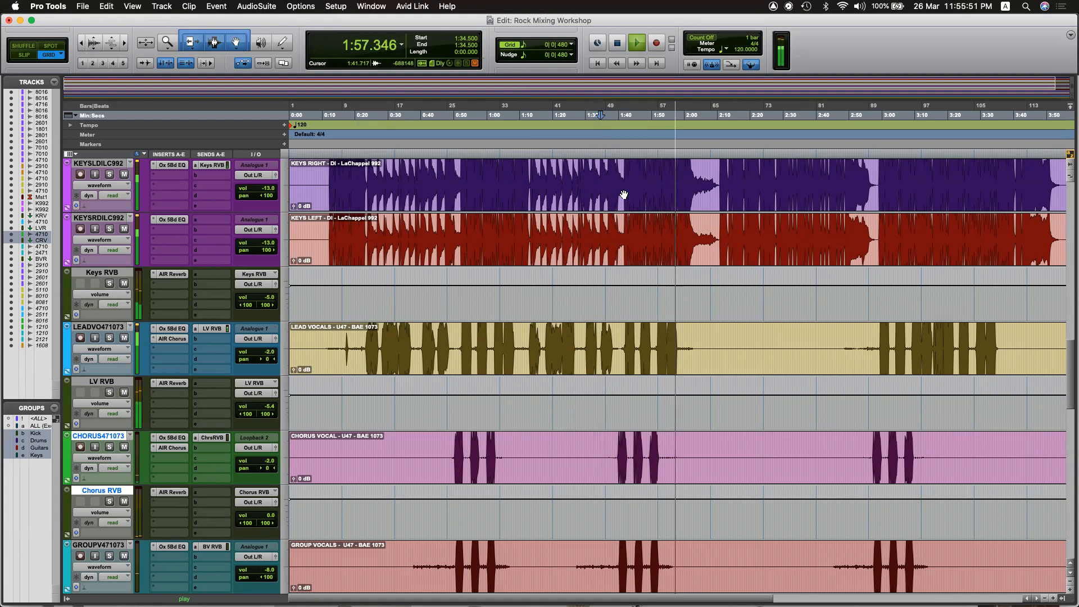
key(space)
Play the whole mix from 0:02.500 through to the end of the song.
key(super+j)
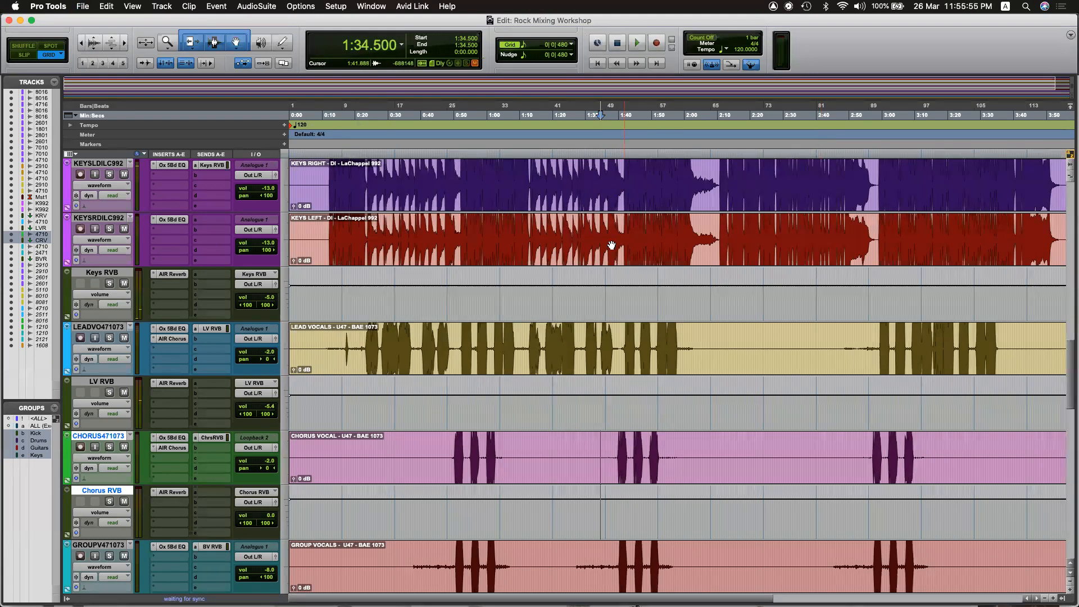
scroll(593, 338, down, 5)
scroll(593, 338, up, 7)
key(Return)
key(super+])
key(super+])
key(super+])
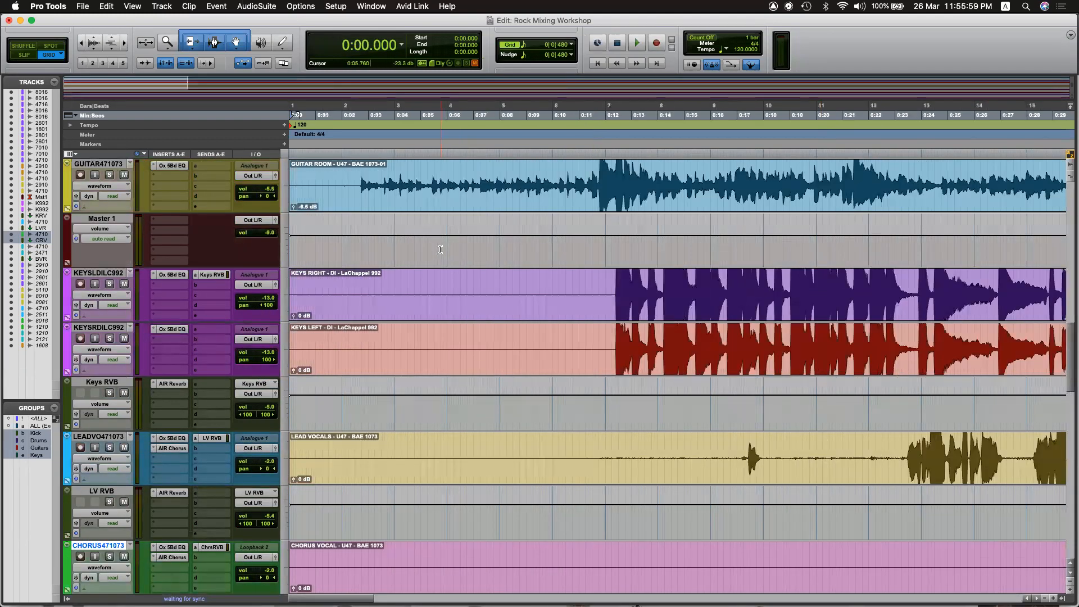
scroll(441, 250, up, 2)
click(356, 281)
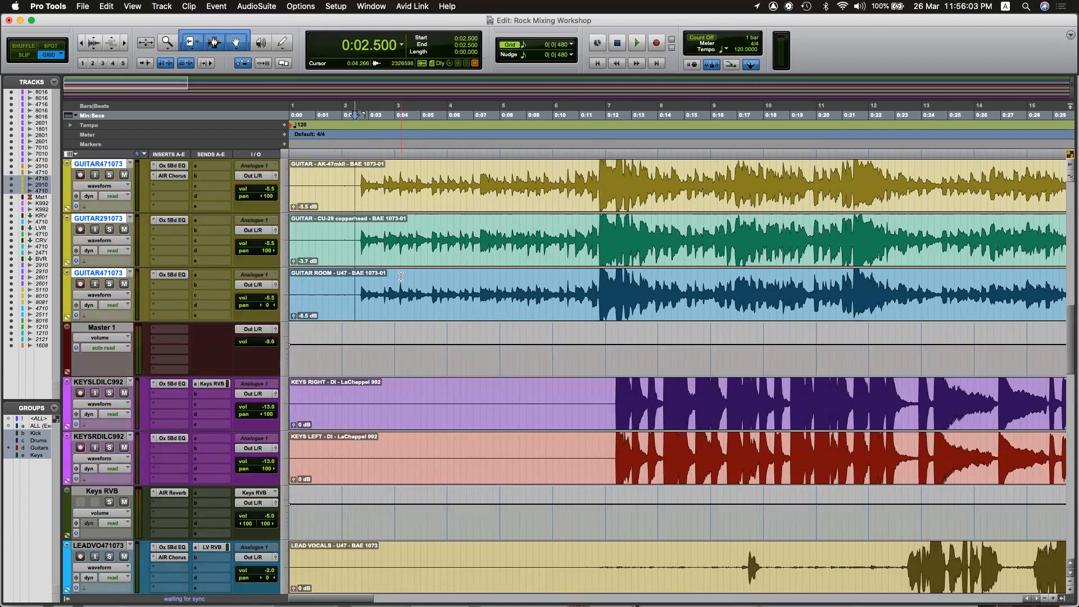
key(space)
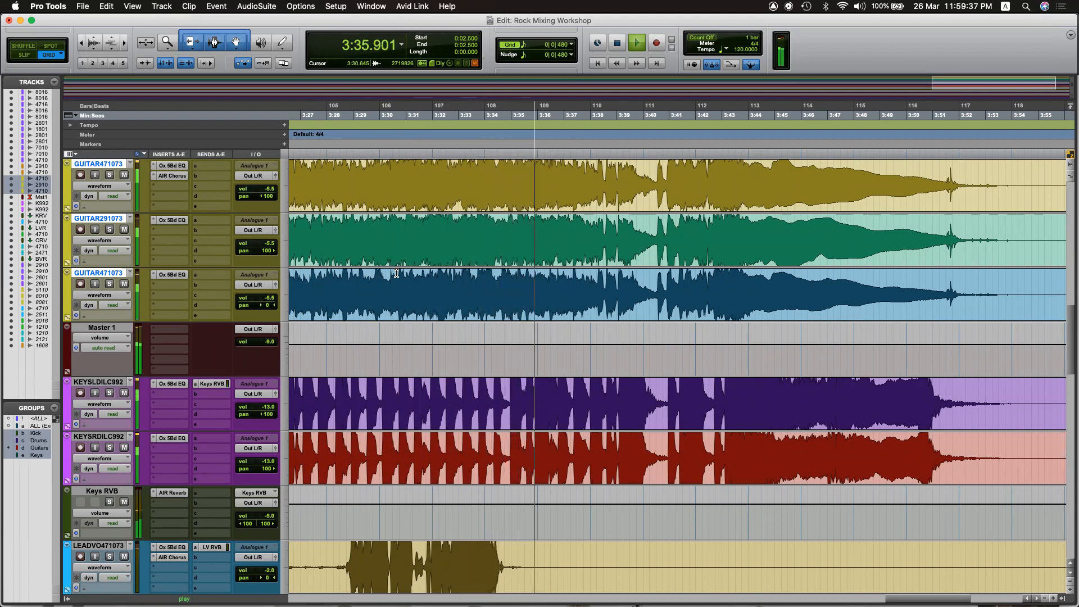
key(r)
key(r)
key(r)
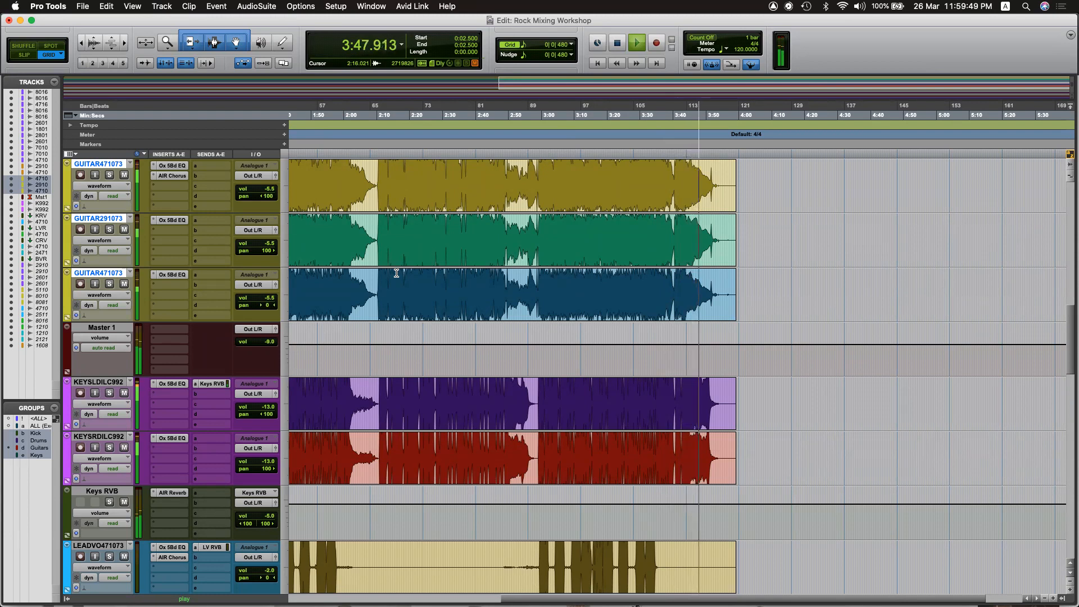
key(alt+space)
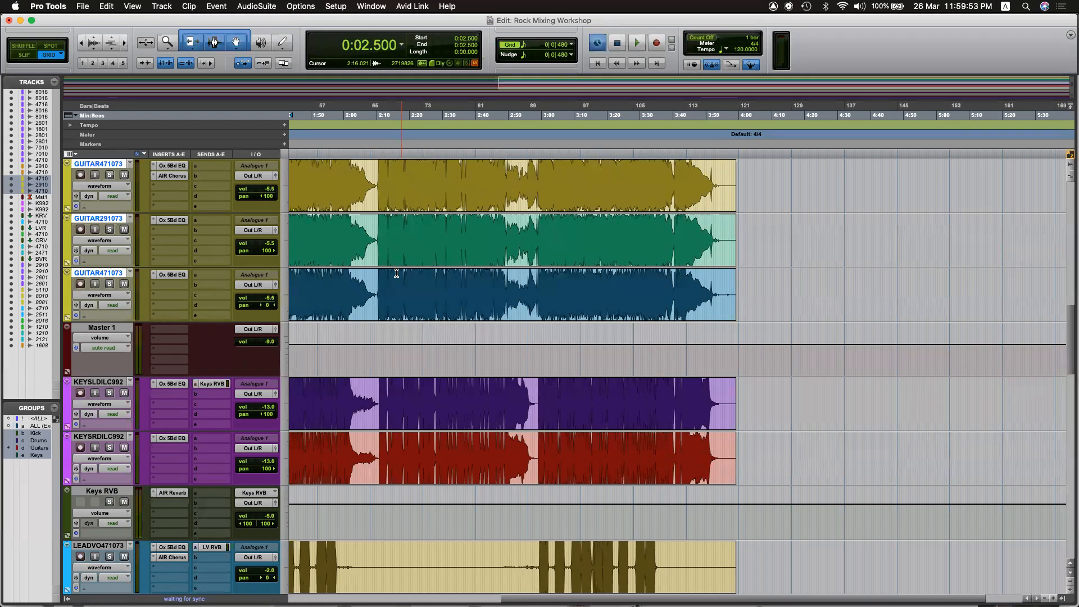
Play the mix briefly from 2:10.000.
key(super+equal)
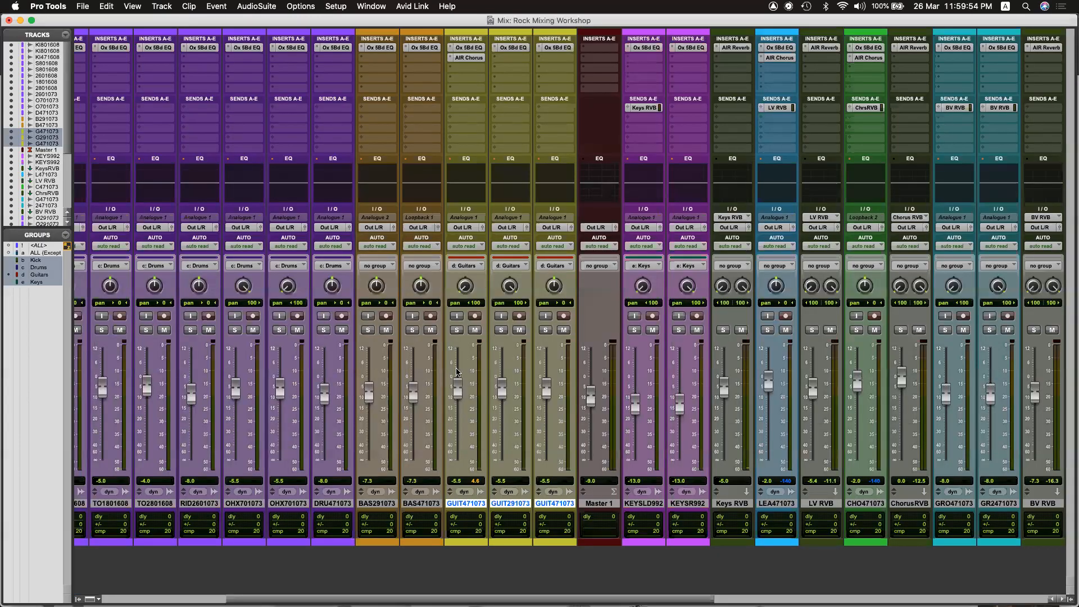
scroll(458, 372, left, 5)
key(super+equal)
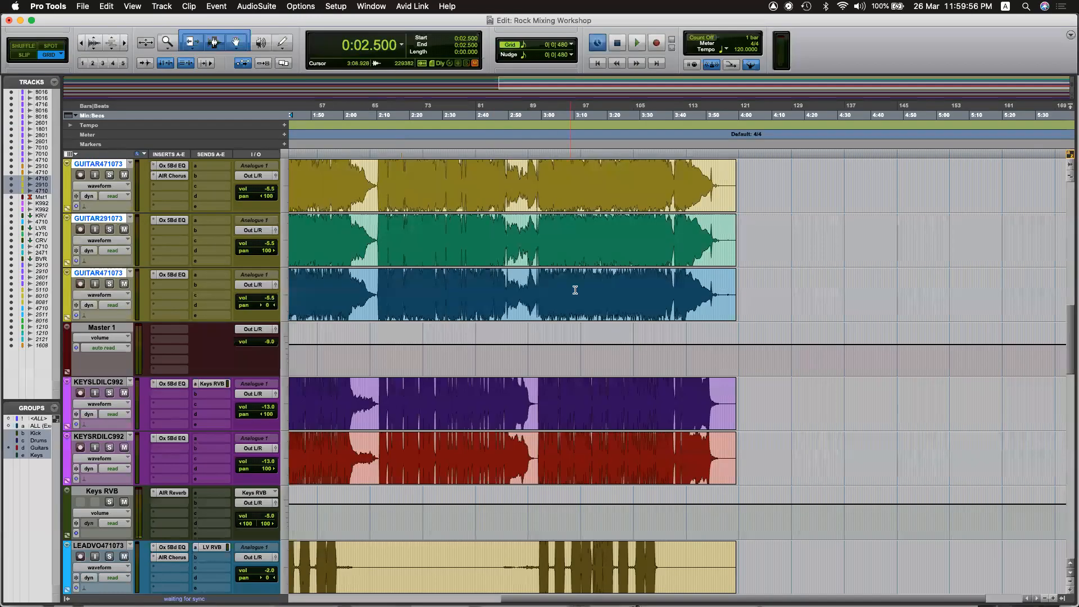
click(378, 164)
key(space)
key(space)
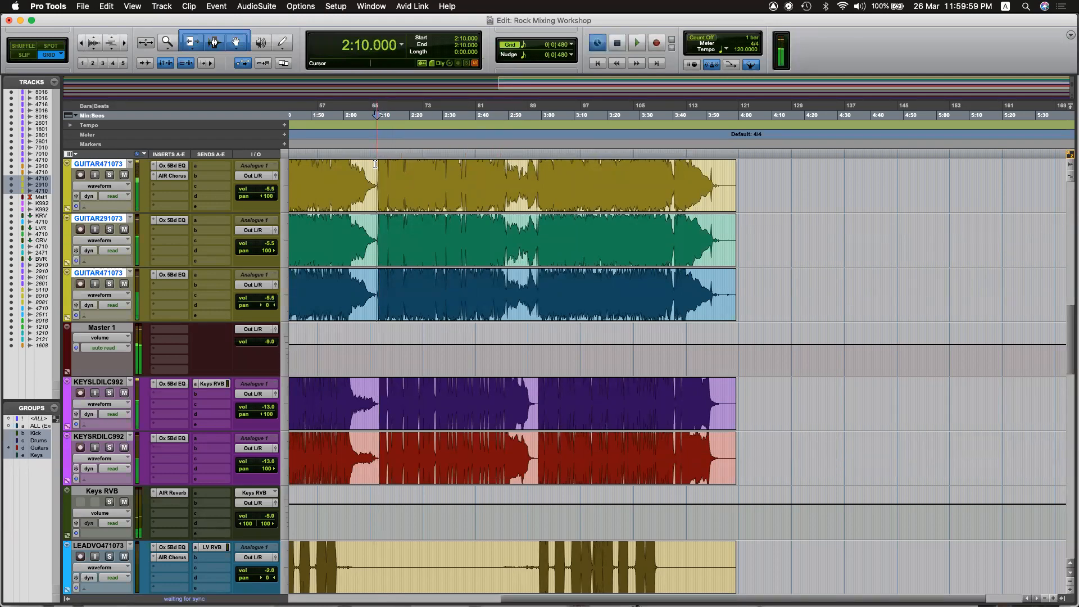
Play the mix from 2:03.250 and check the drum tracks and their faders.
click(354, 164)
key(space)
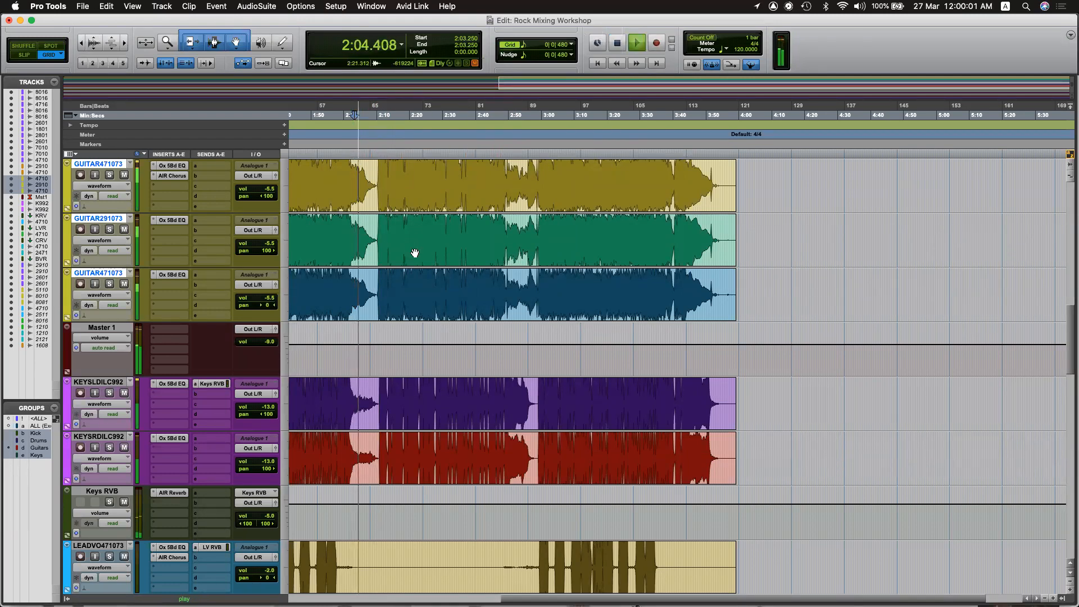
scroll(422, 255, up, 3)
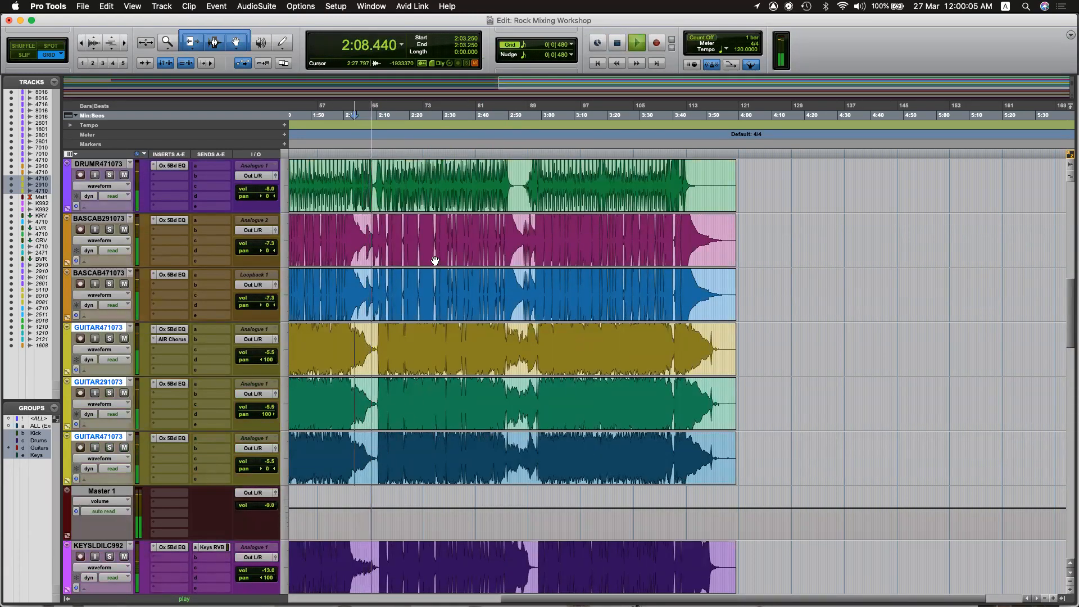
scroll(435, 260, up, 6)
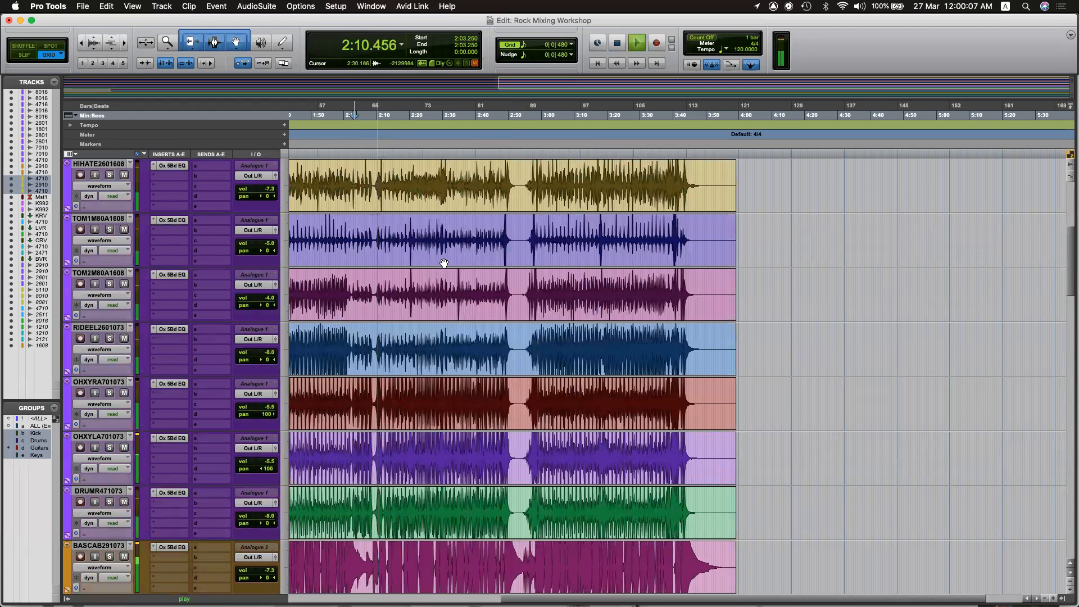
key(space)
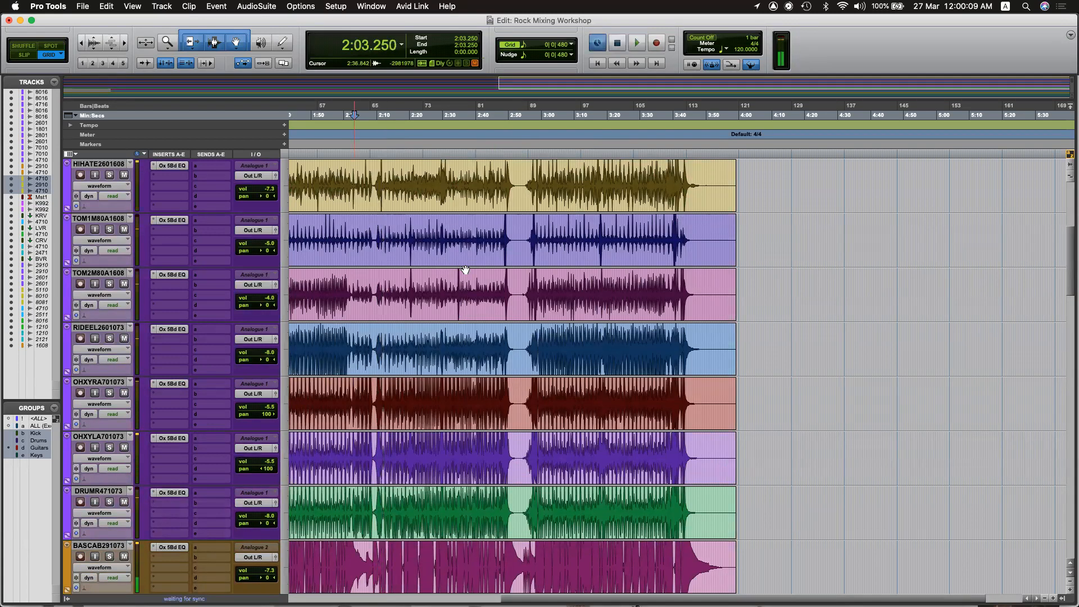
key(super+equal)
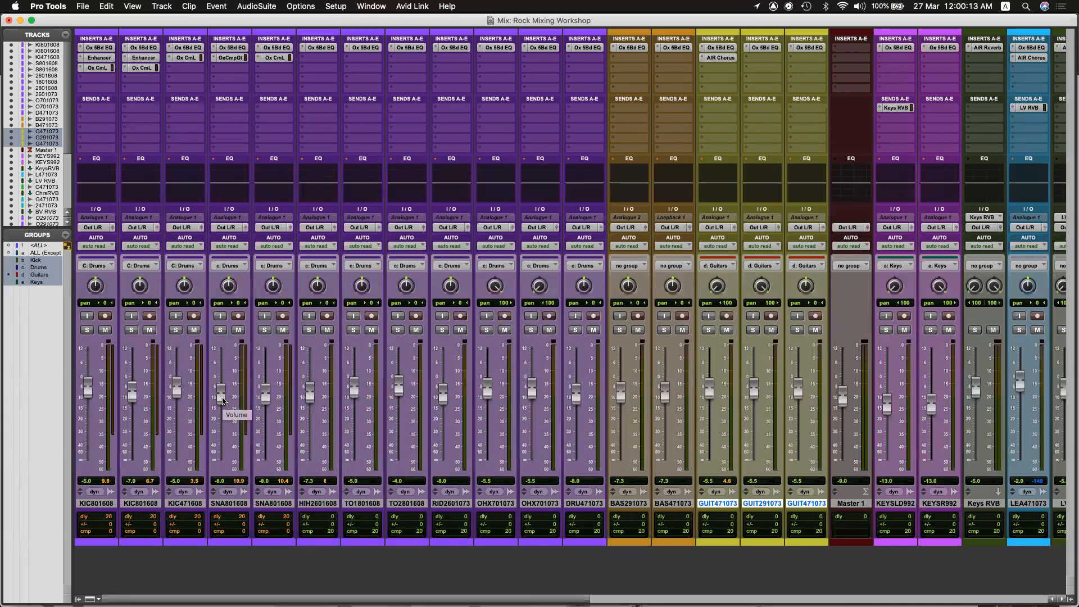
key(super+equal)
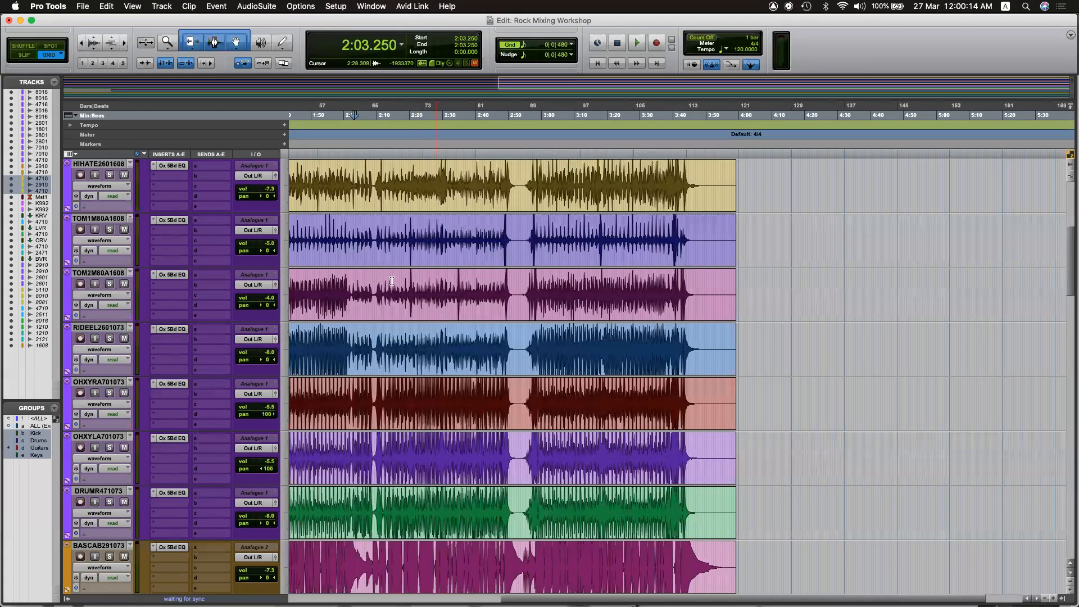
Play the mix from 1:45.000 and set the snare top and snare bottom faders to -6.0 dB.
scroll(392, 280, left, 3)
click(349, 227)
key(space)
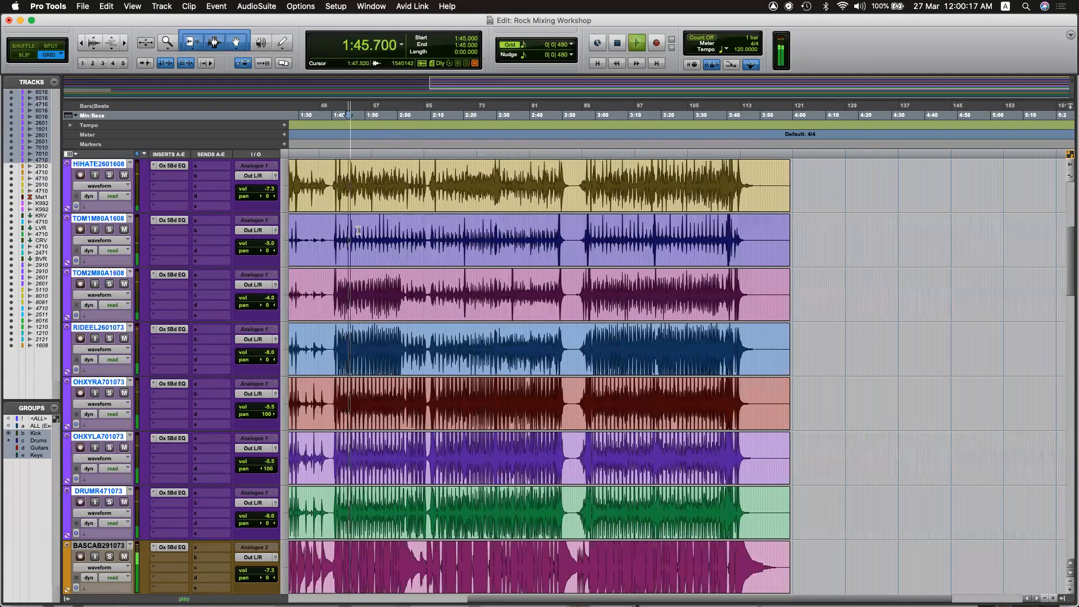
scroll(368, 247, left, 2)
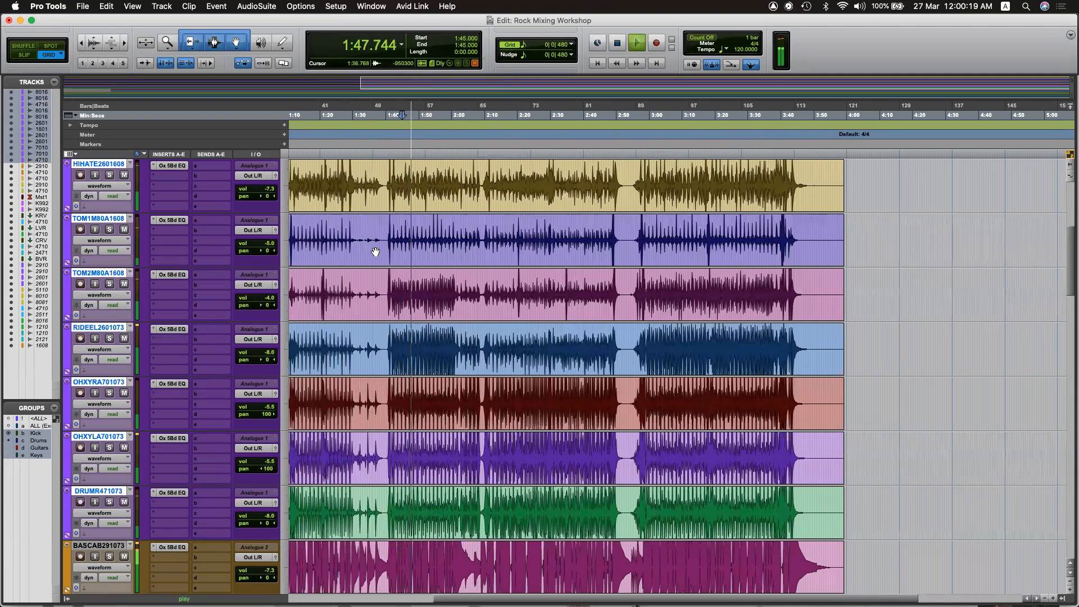
key(super+equal)
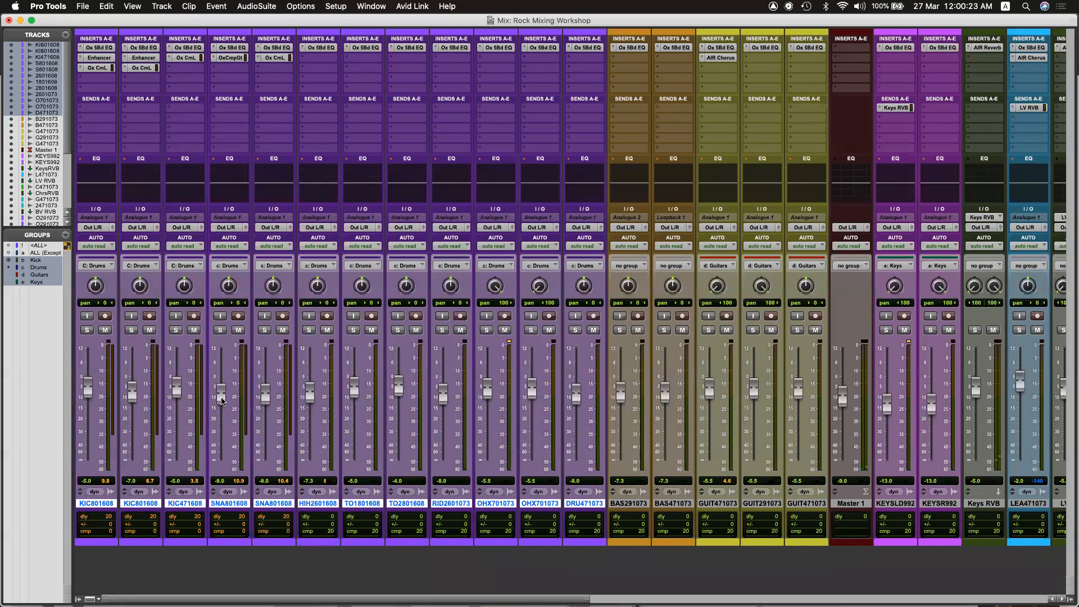
drag(221, 401, 224, 398)
drag(265, 396, 269, 396)
key(super+z)
drag(270, 386, 270, 380)
key(super+equal)
key(space)
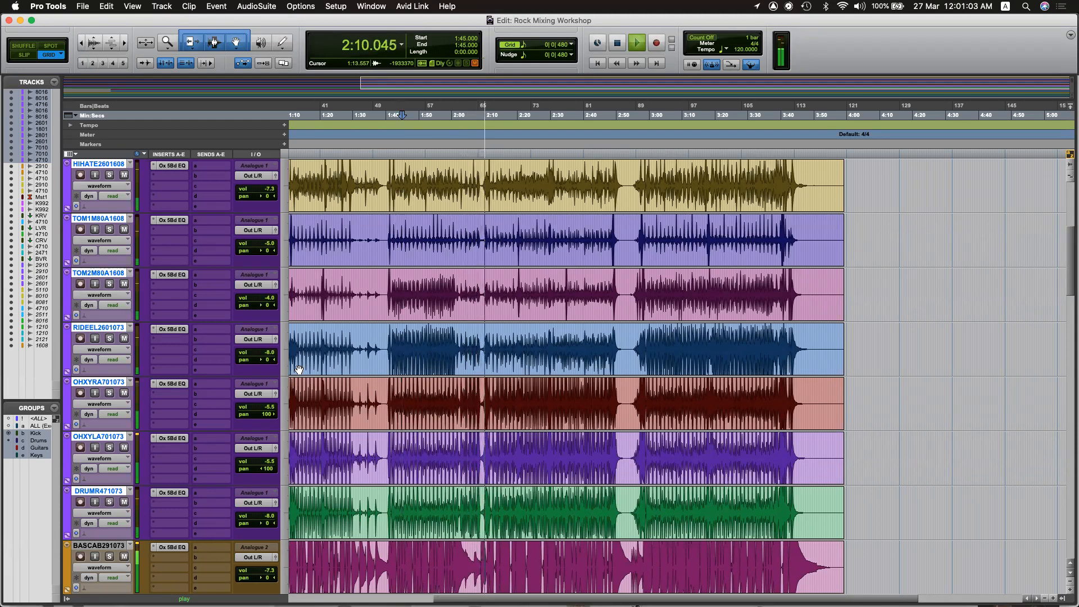
scroll(303, 359, up, 5)
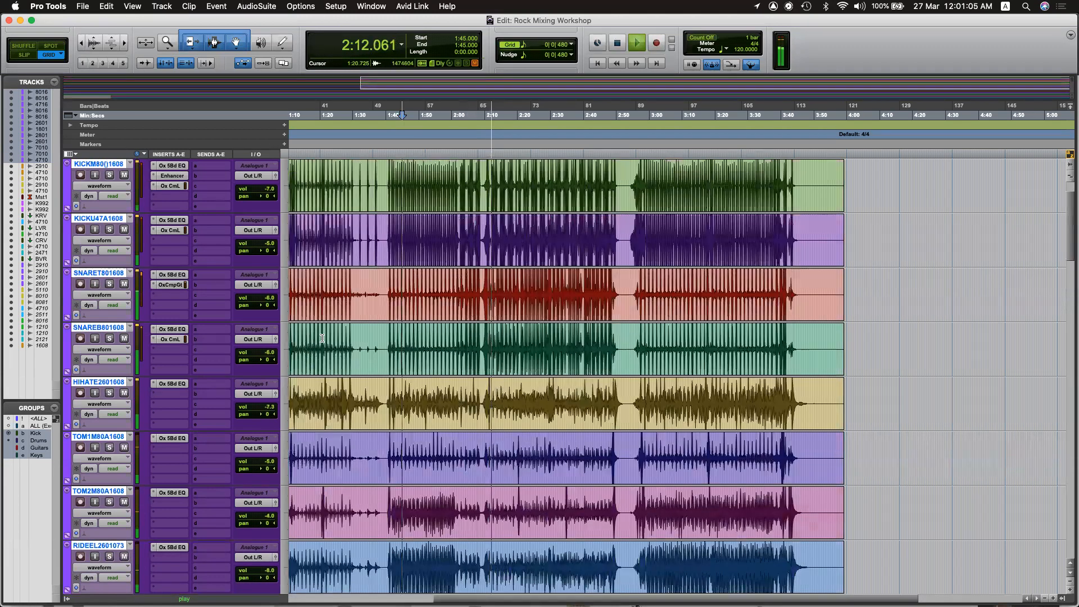
key(space)
click(322, 337)
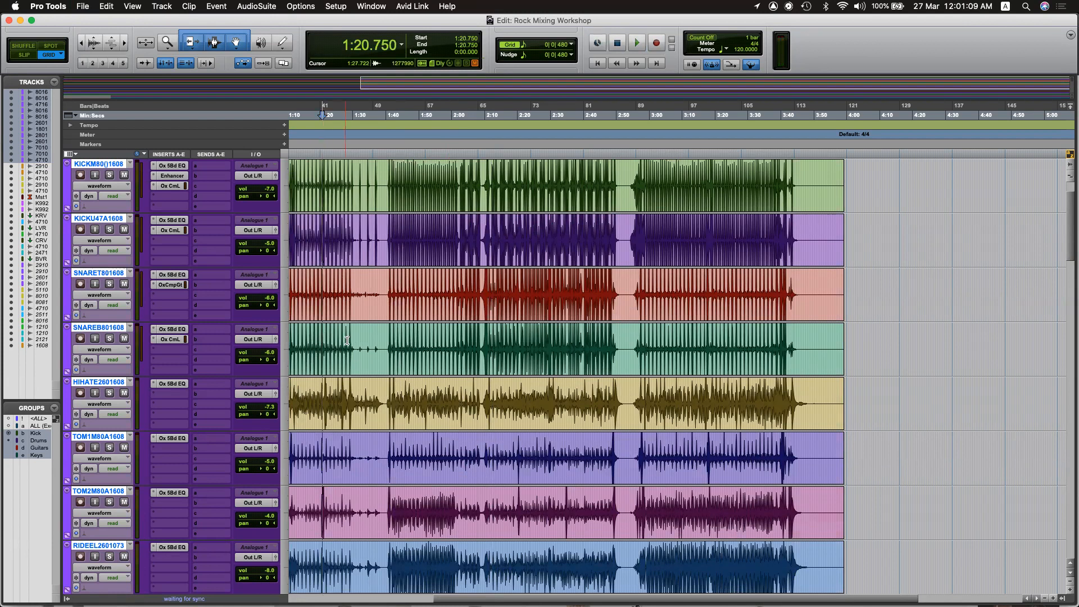
scroll(346, 340, left, 10)
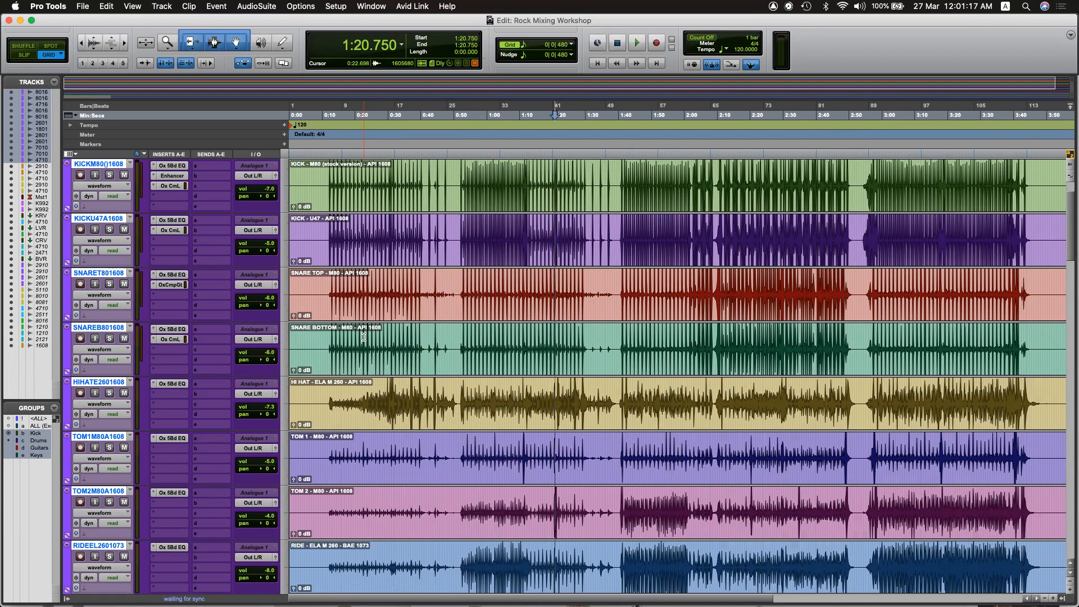
drag(330, 175, 568, 178)
click(568, 177)
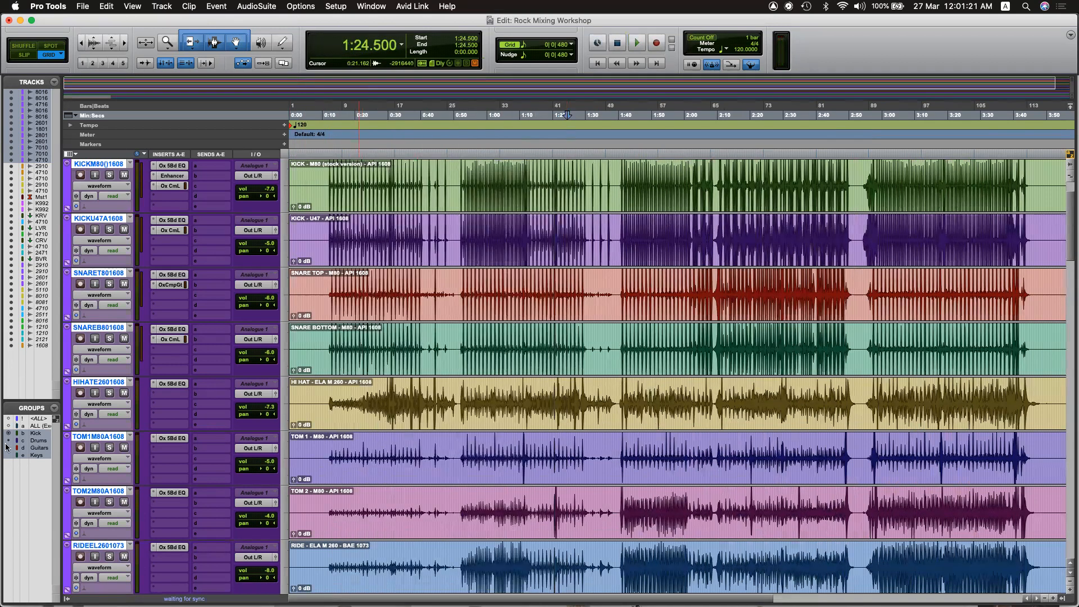
Disable the Kick, Drums, Guitars and Keys groups and place the cursor at 0:11.500 on the stock M80 kick track.
click(40, 432)
click(40, 440)
click(43, 447)
click(43, 454)
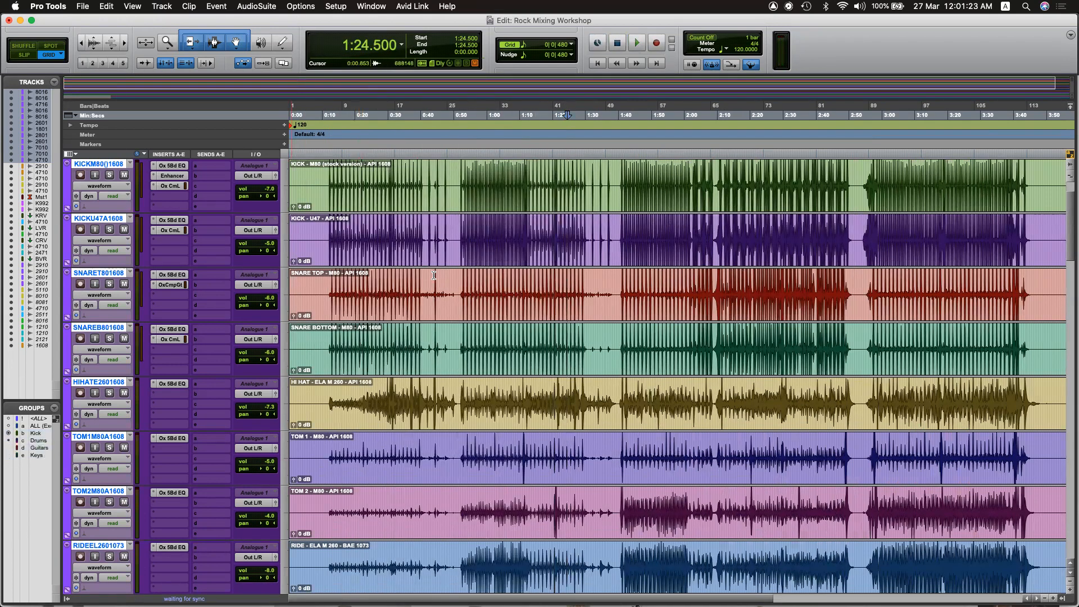
click(328, 174)
scroll(438, 190, up, 1)
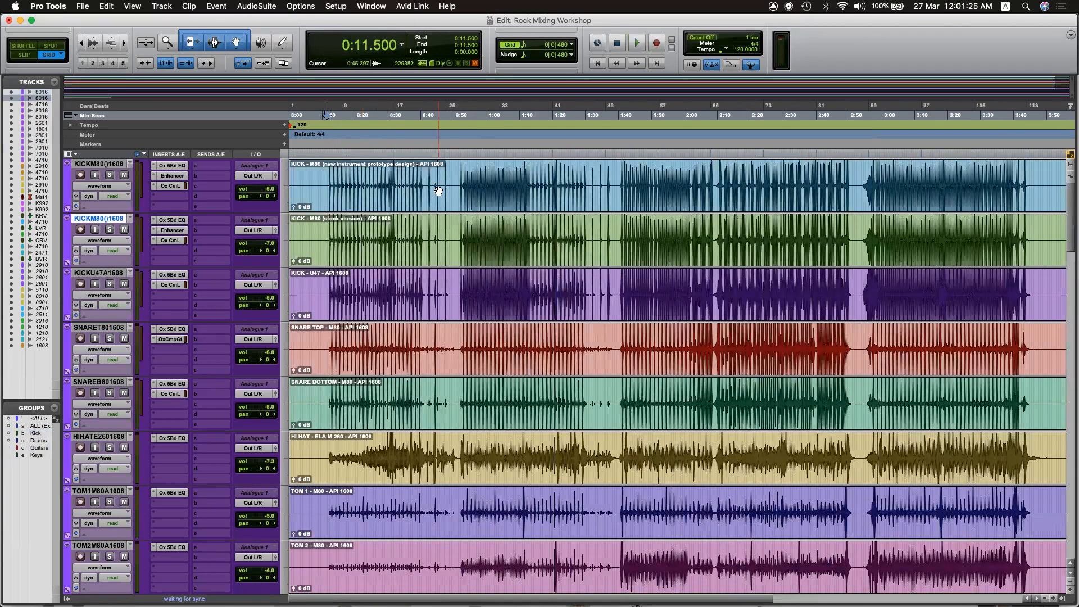